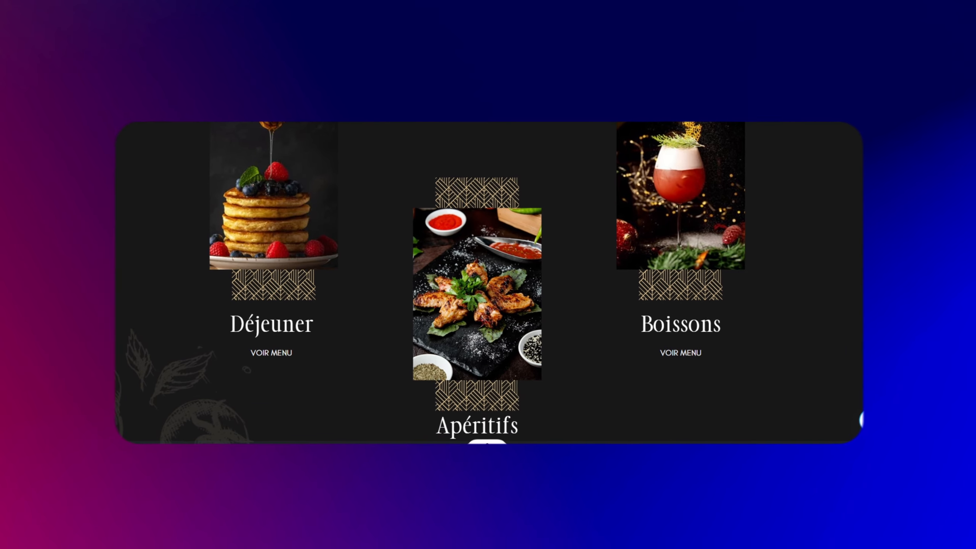
Step: Start a blank website design from the Sites Web formats on the Canva home page
scroll(488, 285, down, 10)
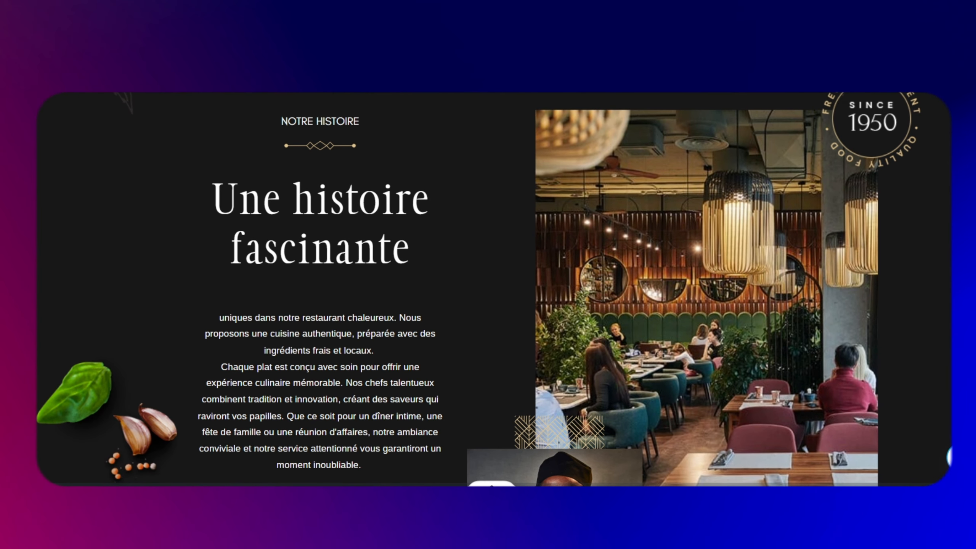
scroll(488, 289, down, 4)
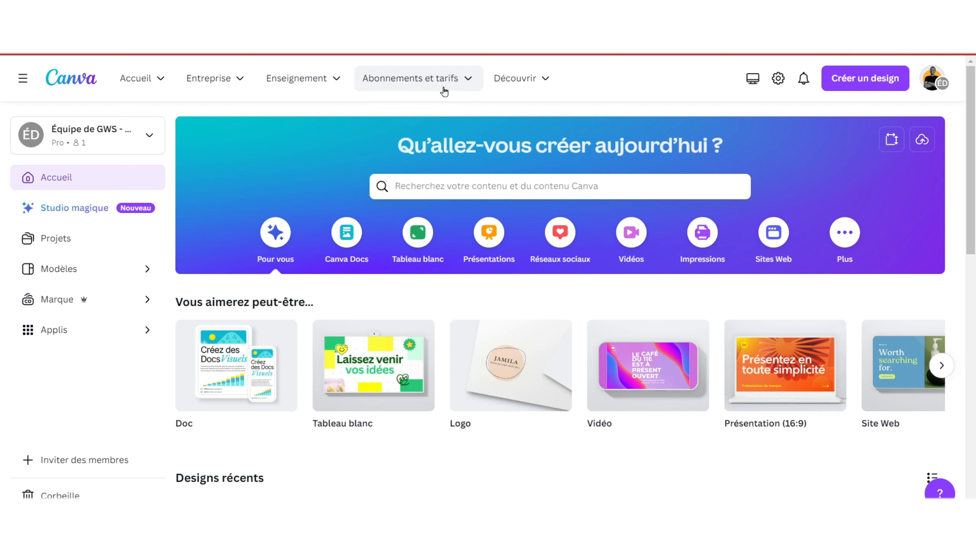
mouse_move(445, 91)
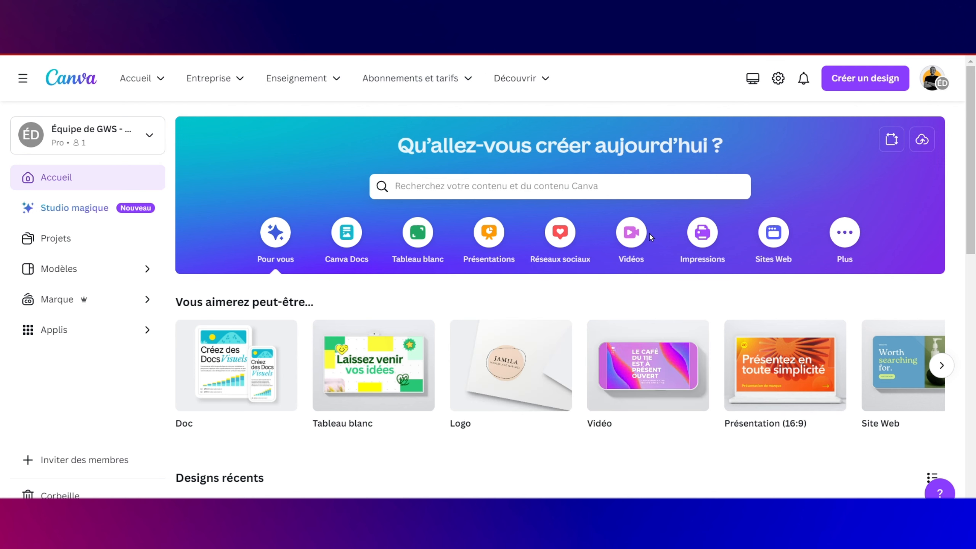
click(779, 233)
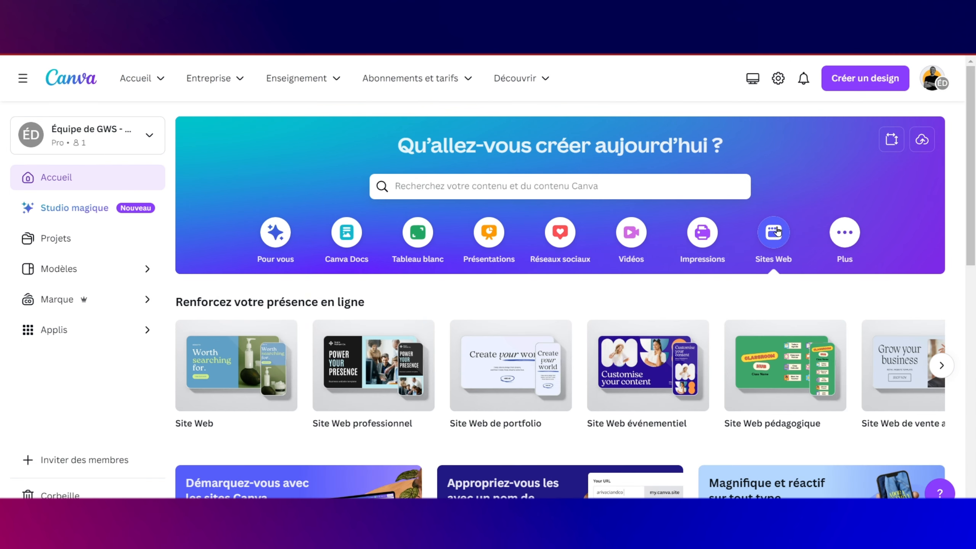
click(219, 393)
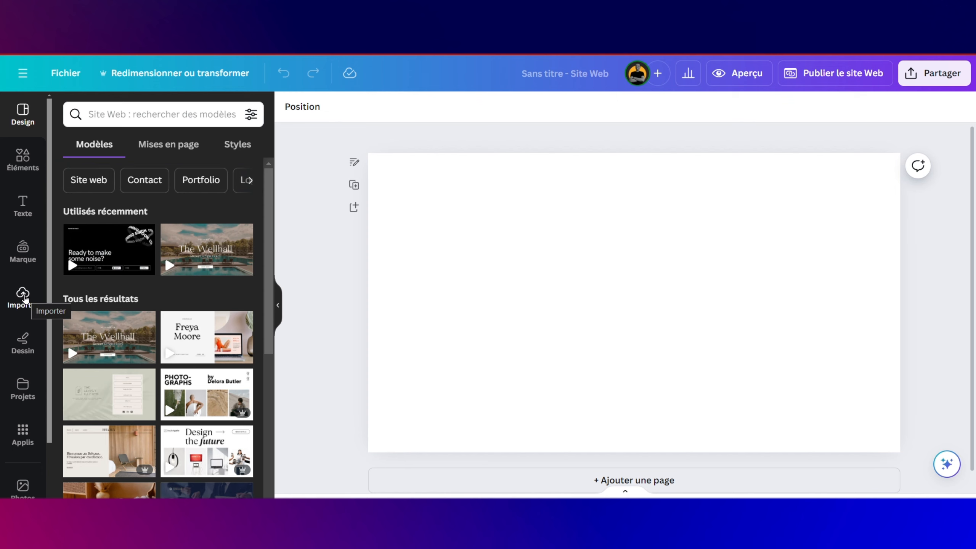
Step: Drag the dark noodle-bowl photo from the uploads onto the page as its background
click(22, 296)
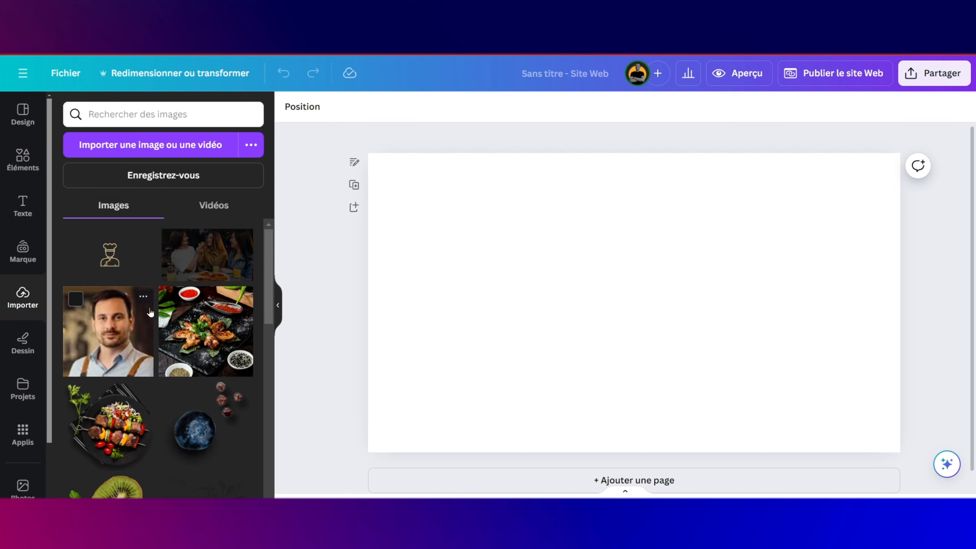
scroll(196, 335, down, 4)
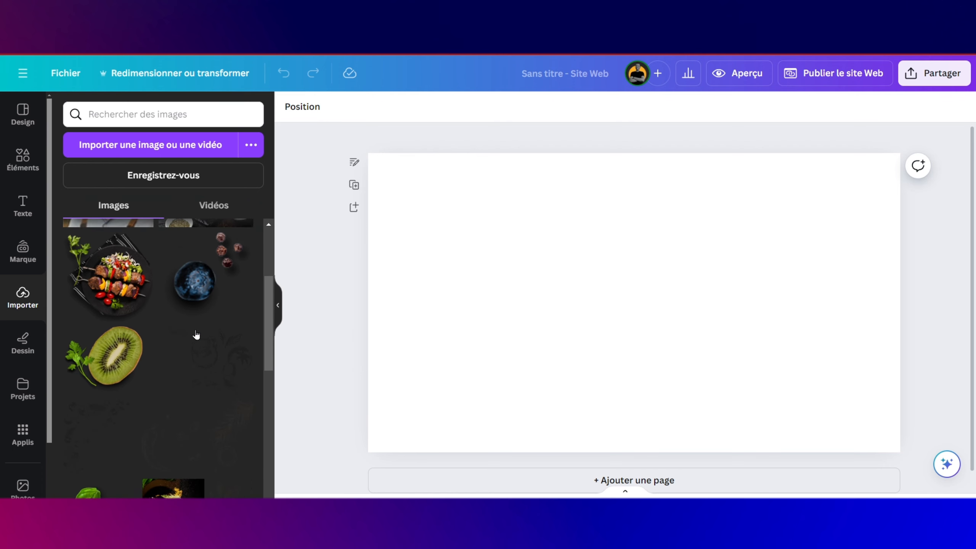
scroll(196, 334, down, 7)
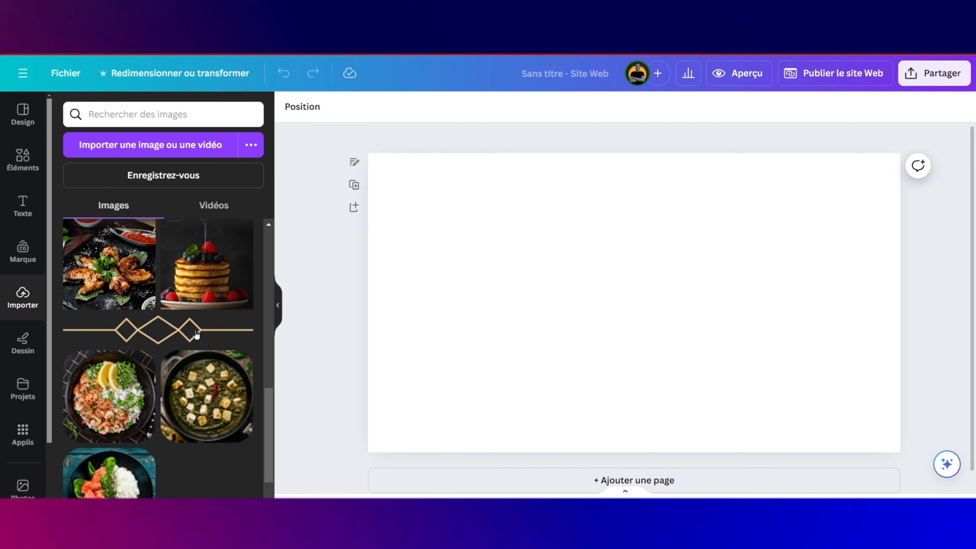
scroll(196, 334, down, 5)
drag(196, 346, 656, 287)
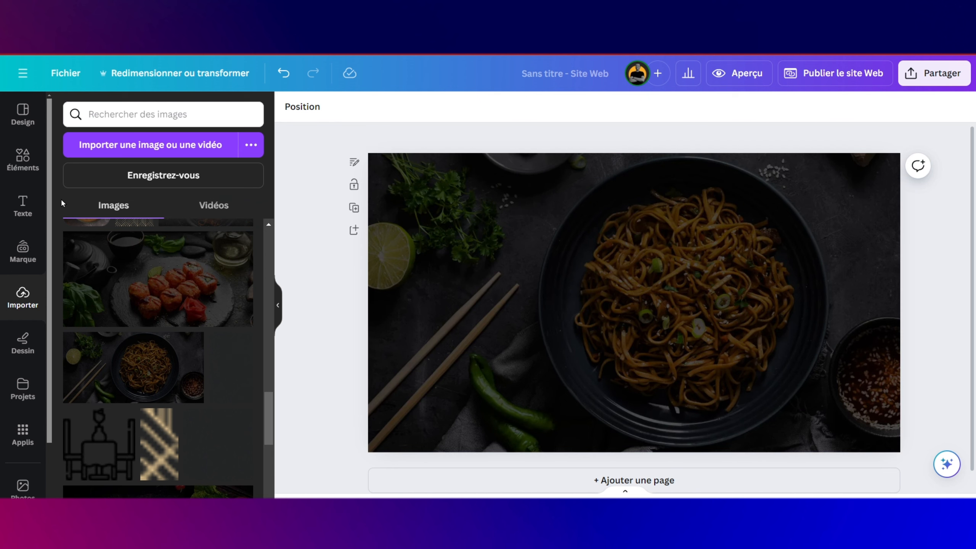
click(23, 161)
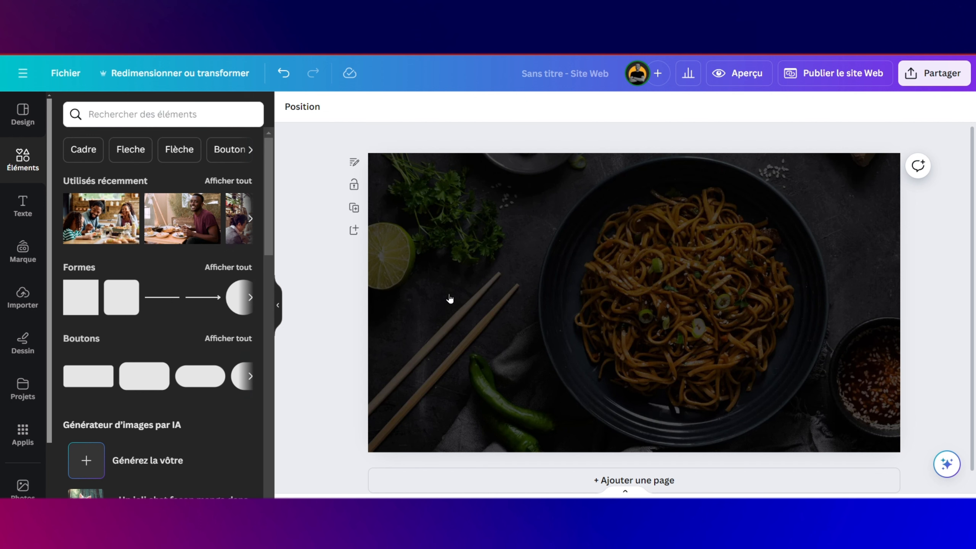
Step: Add a line with thickness 1 and transparency around 49
key(l)
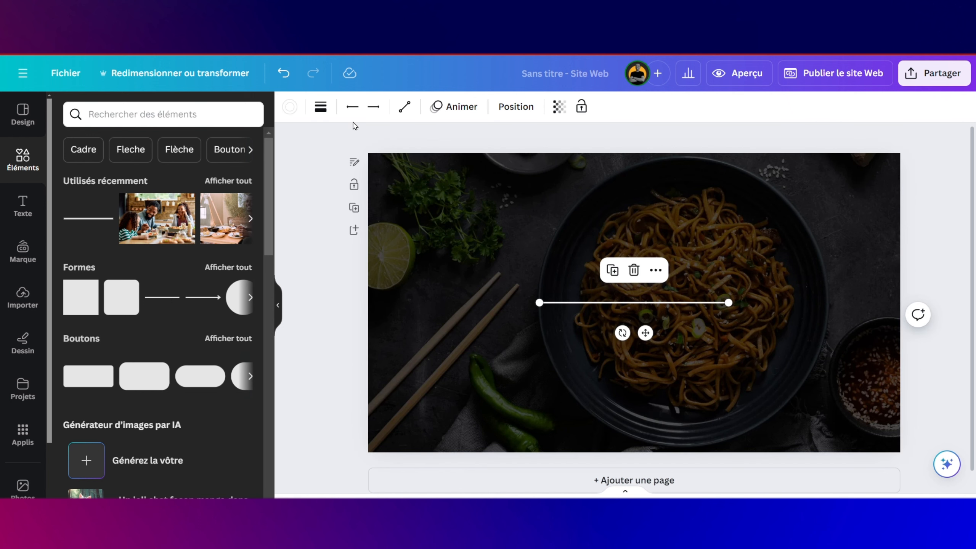
click(325, 114)
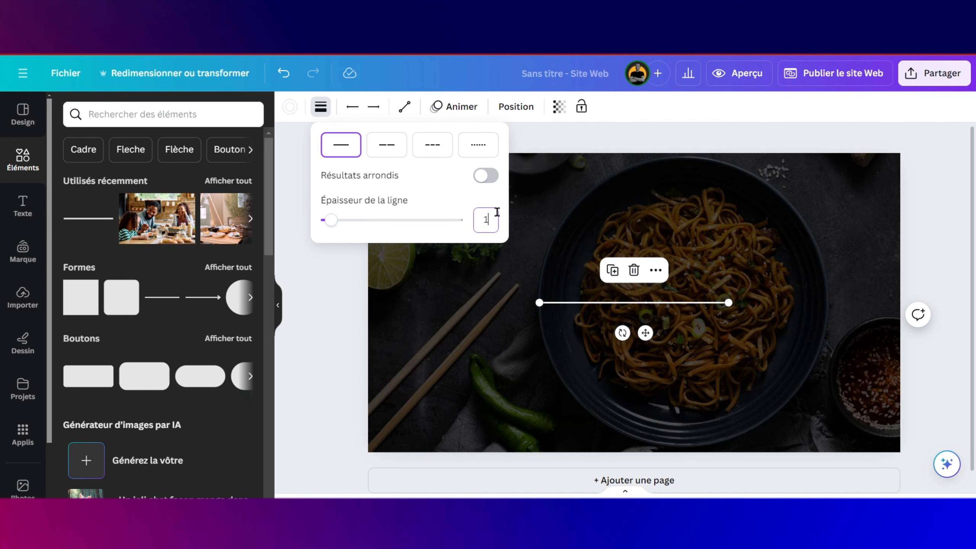
key(Return)
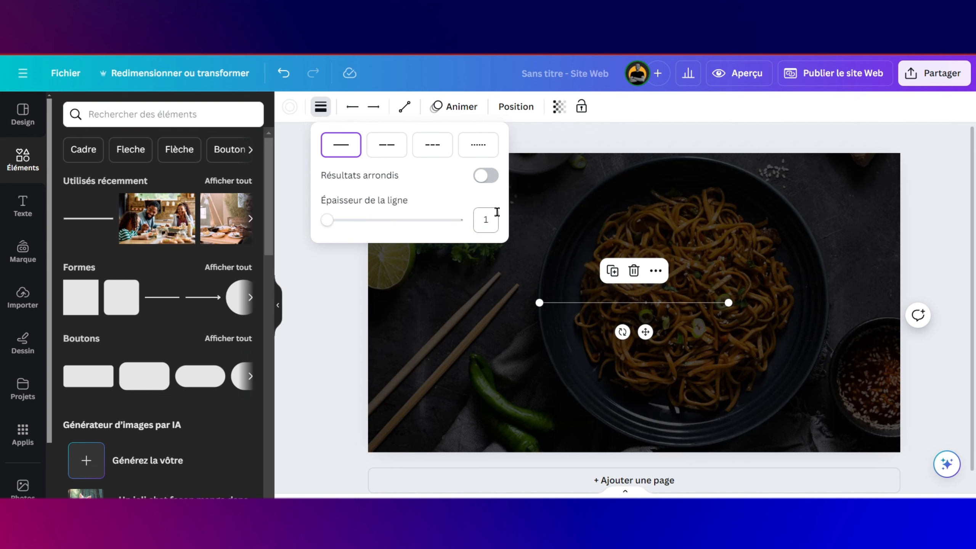
click(705, 325)
click(705, 325)
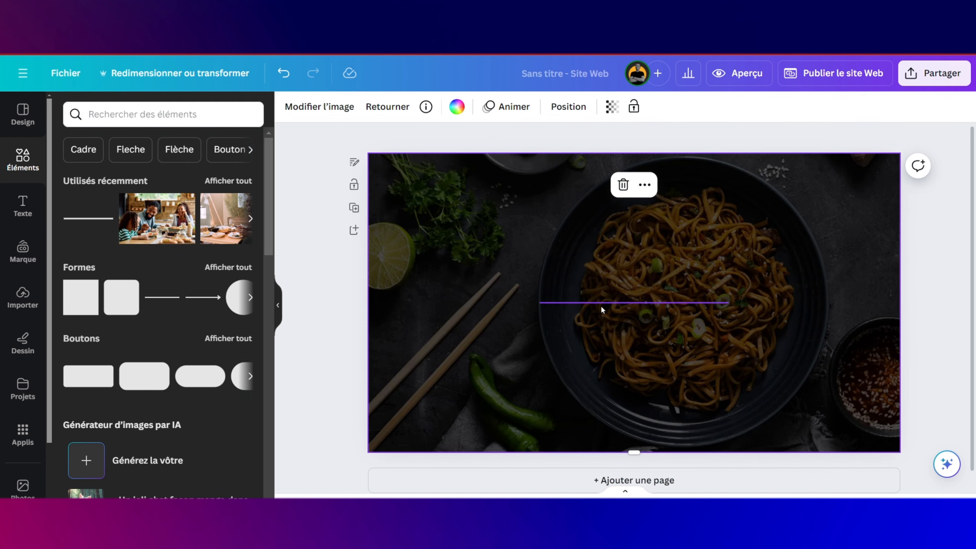
click(602, 304)
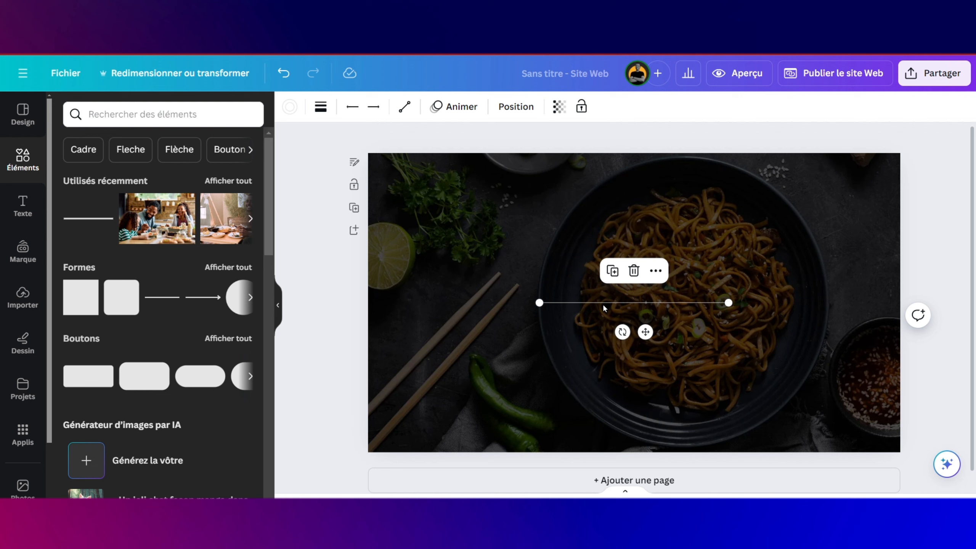
click(559, 110)
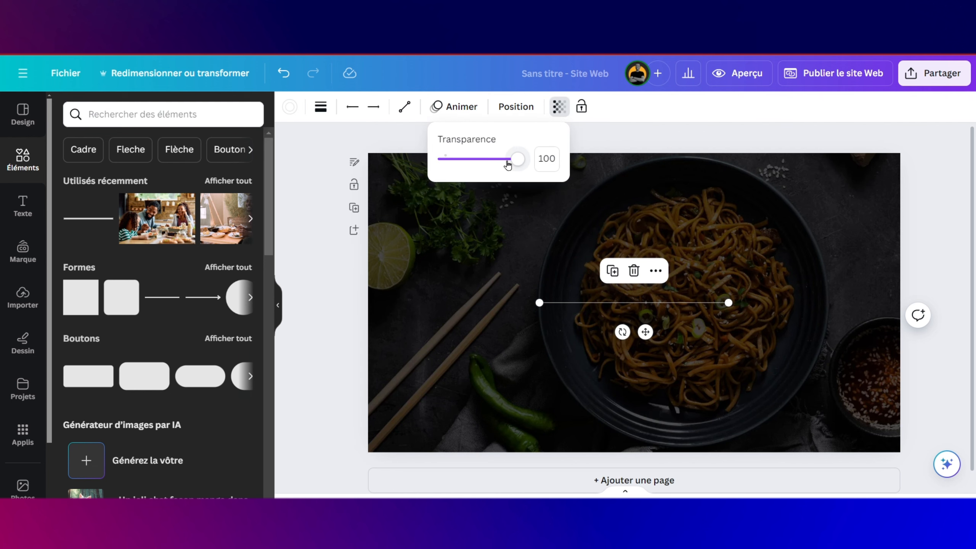
drag(512, 164, 495, 164)
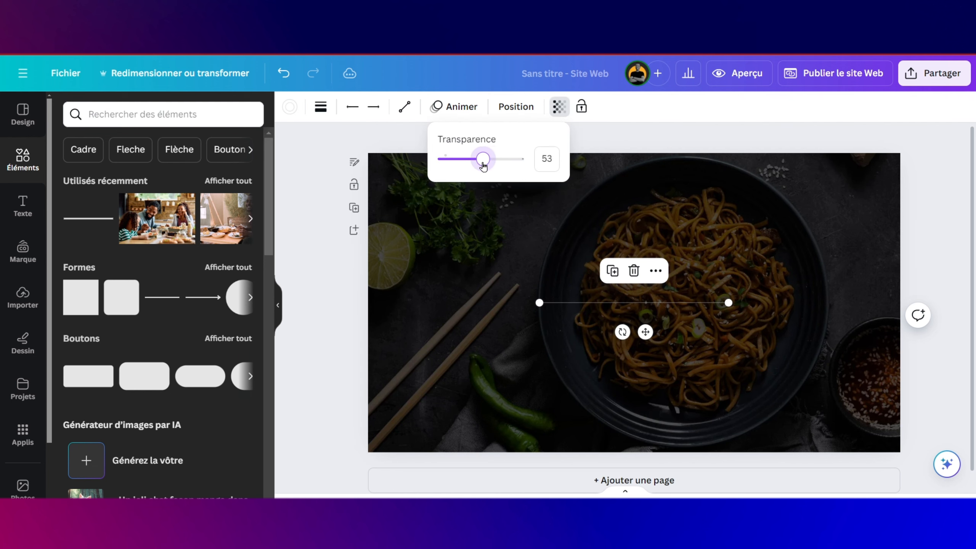
Step: Move the line near the page top and stretch it to both side edges
scroll(548, 283, up, 2)
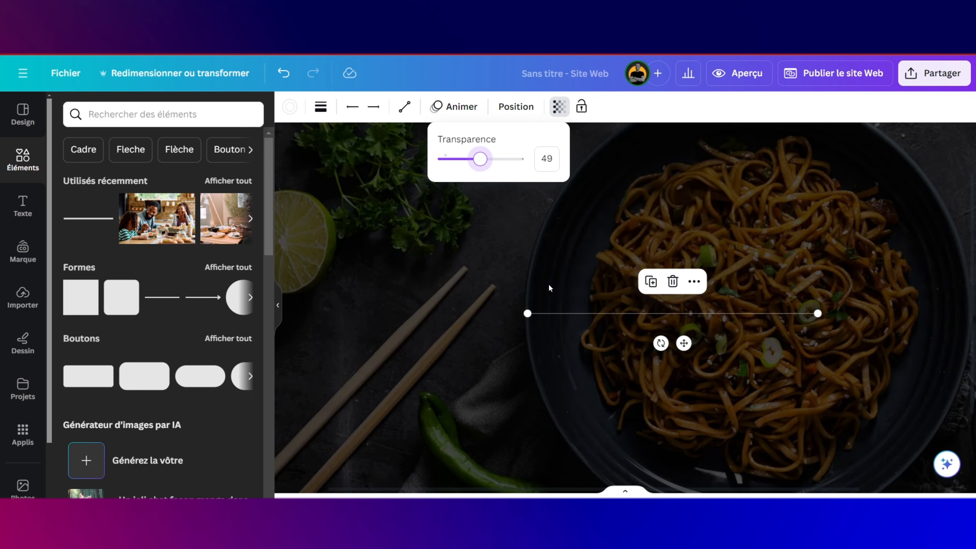
scroll(695, 324, down, 2)
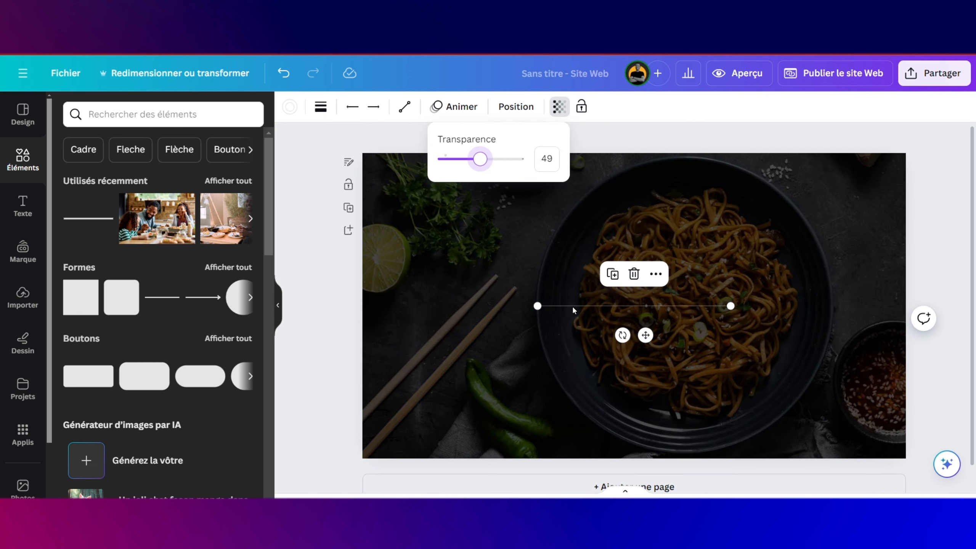
drag(646, 336, 599, 202)
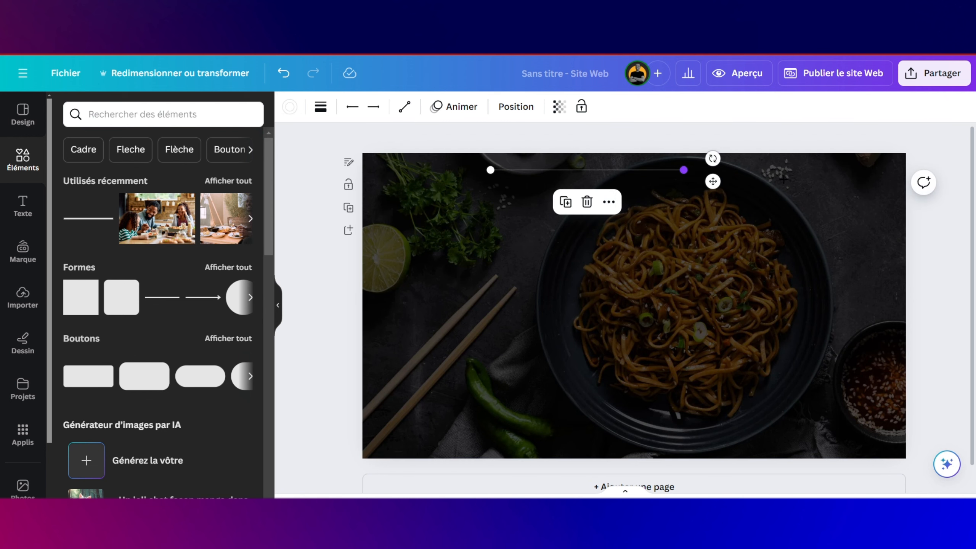
drag(684, 169, 906, 169)
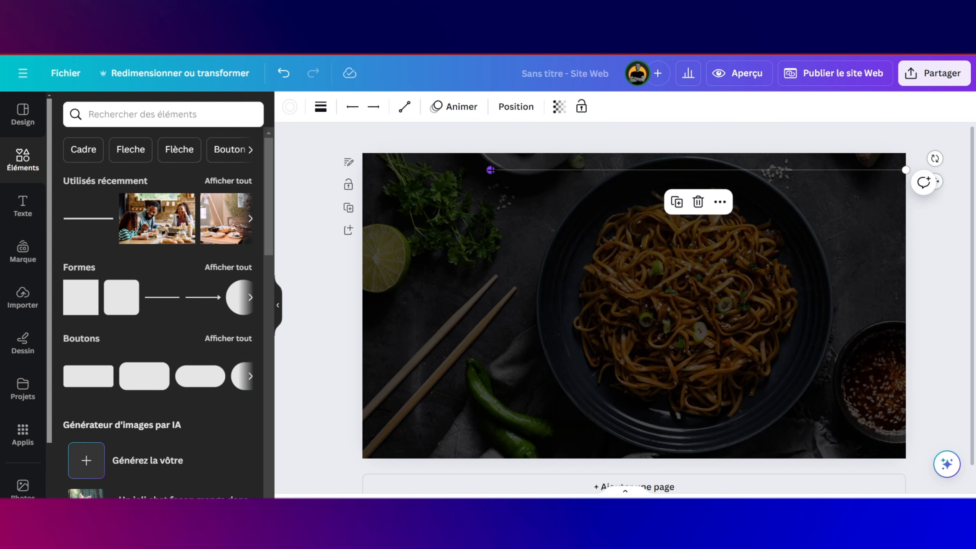
drag(491, 169, 362, 169)
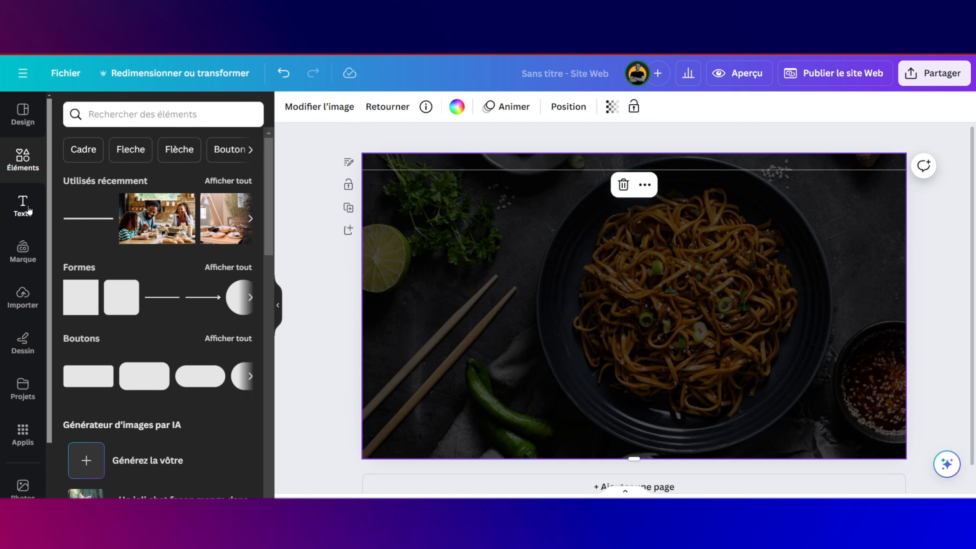
Step: Add a white body text box containing the restaurant's street address
click(29, 210)
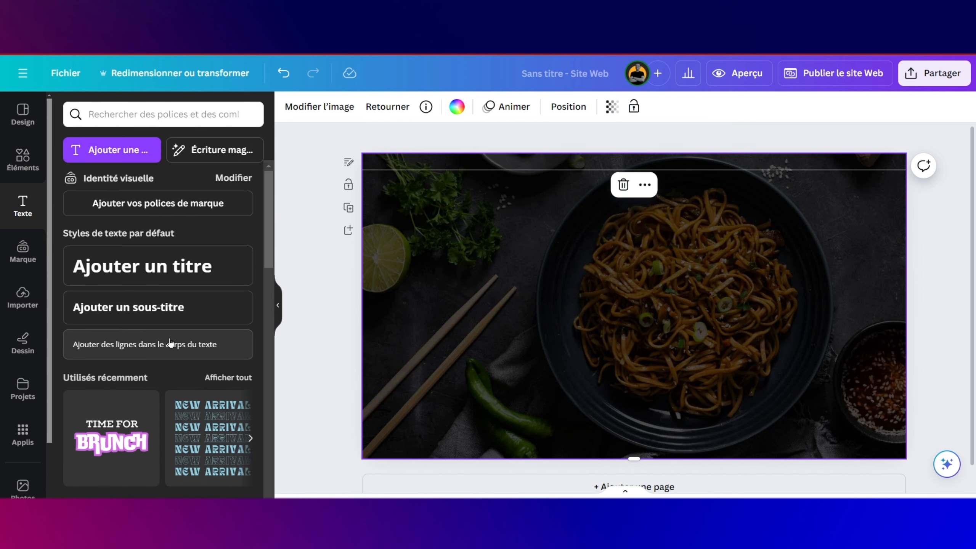
drag(170, 342, 503, 210)
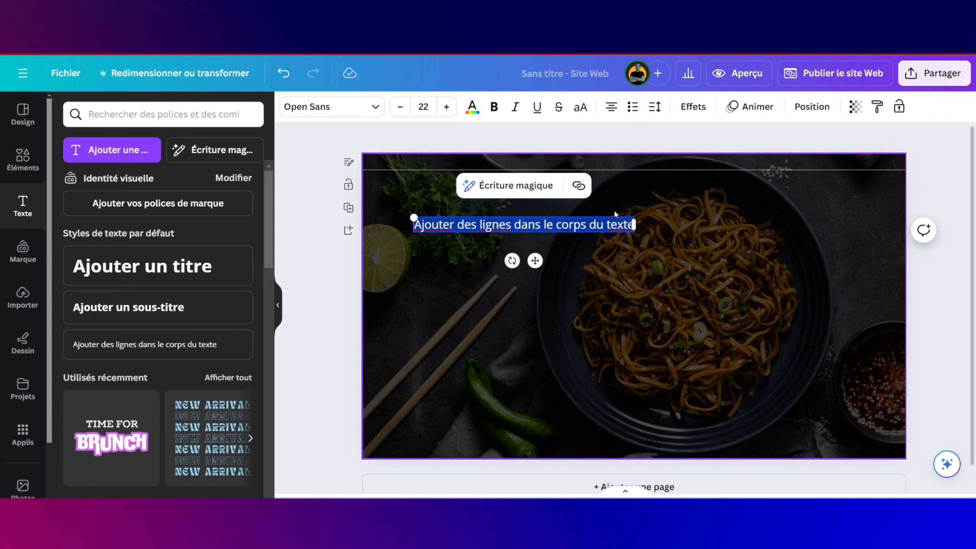
click(470, 107)
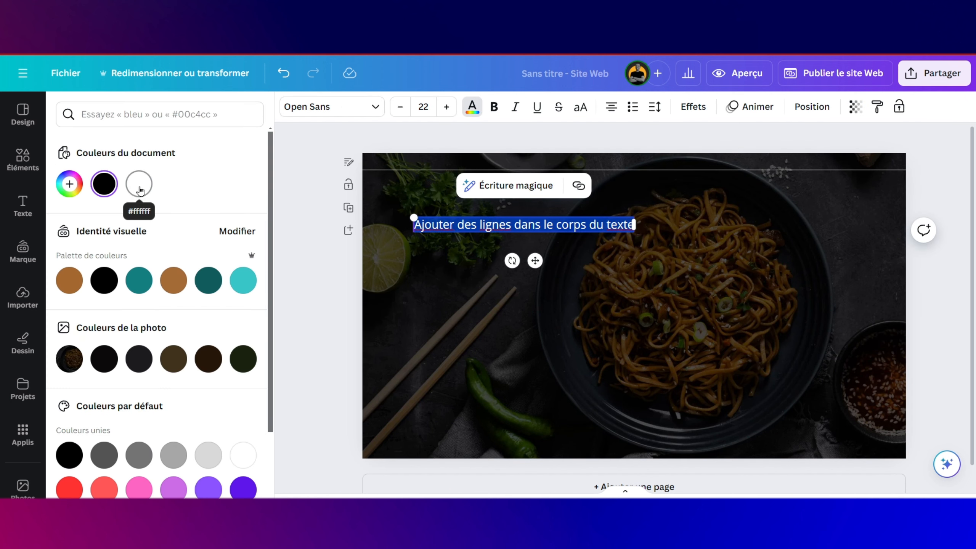
click(139, 185)
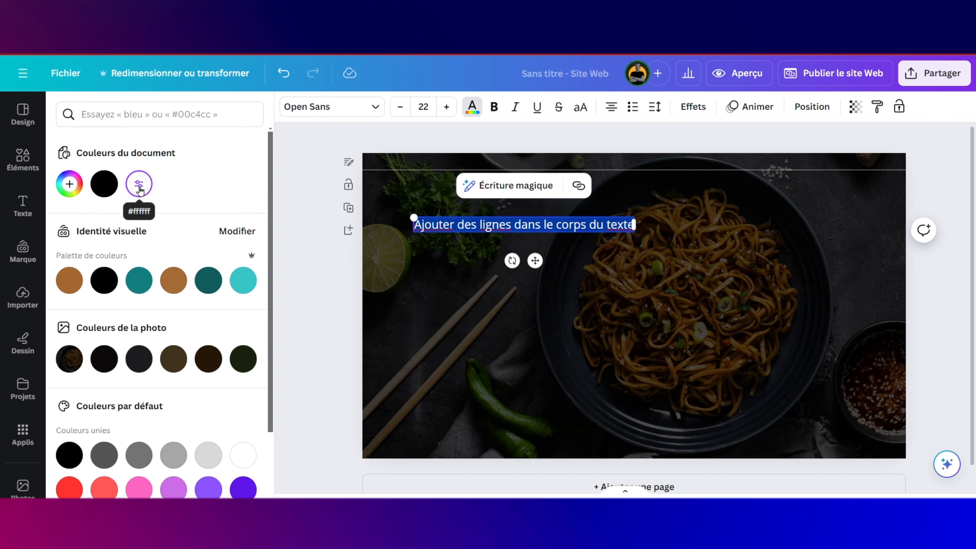
click(586, 225)
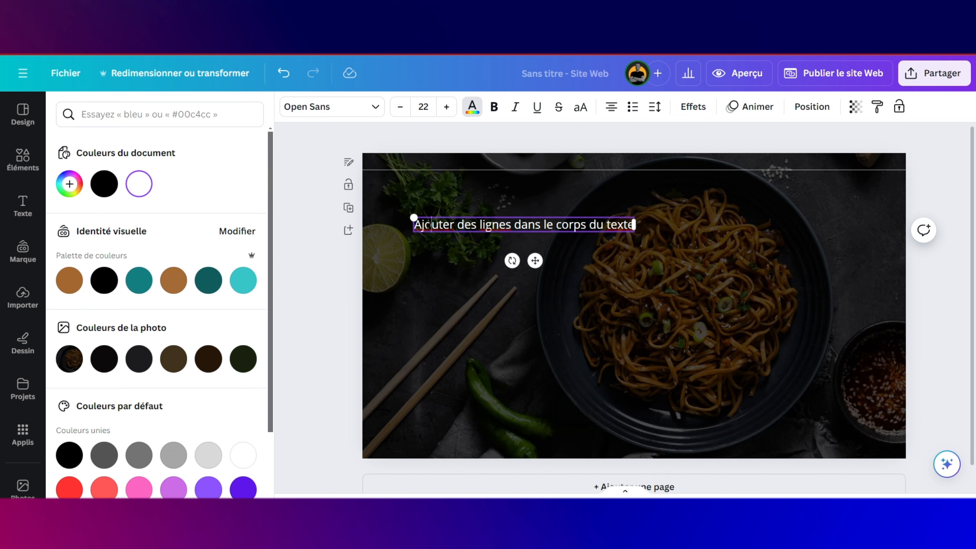
triple_click(505, 230)
text(Restaurant Grilli. Str)
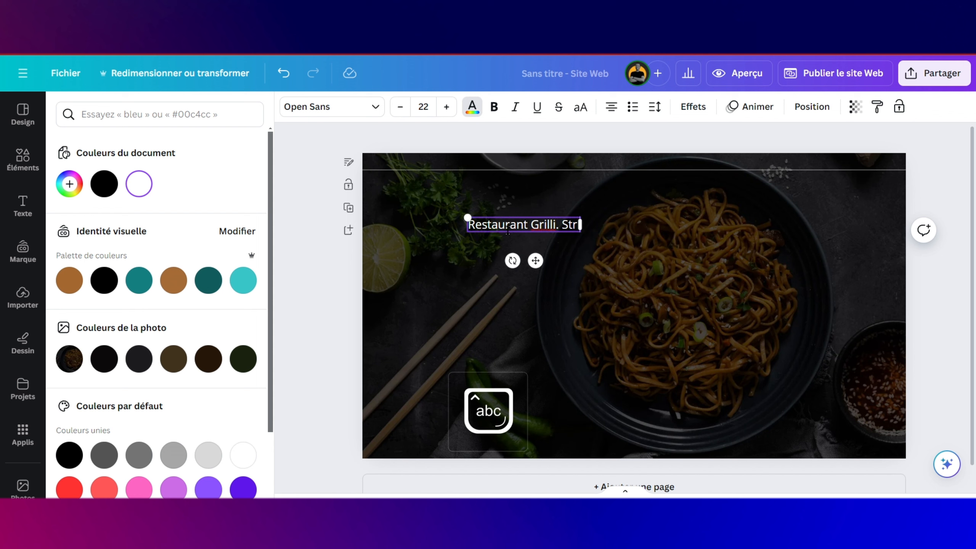
text( 34, Frankfur)
key(BackSpace)
key(BackSpace)
key(BackSpace)
key(BackSpace)
key(BackSpace)
key(BackSpace)
key(BackSpace)
key(BackSpace)
text(Berlin 00856)
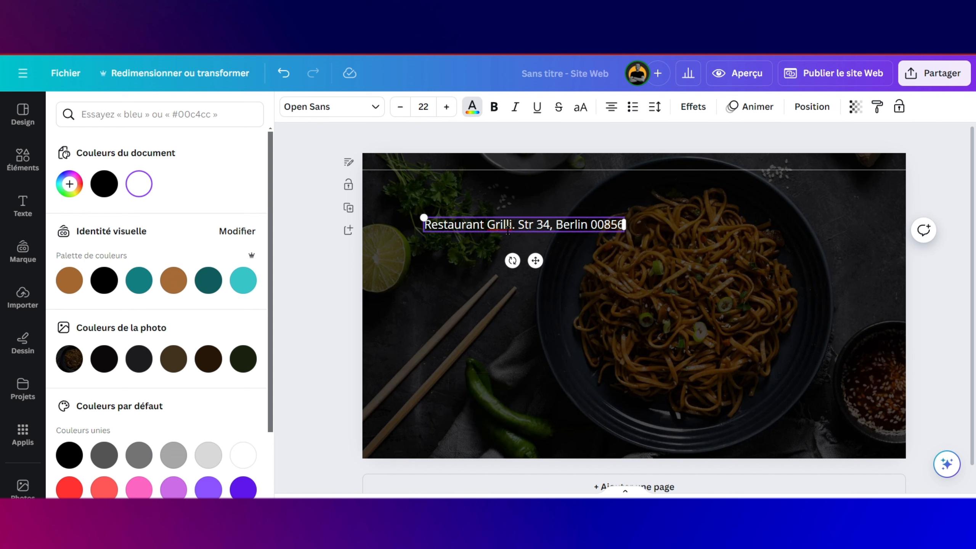
text( Allemagne)
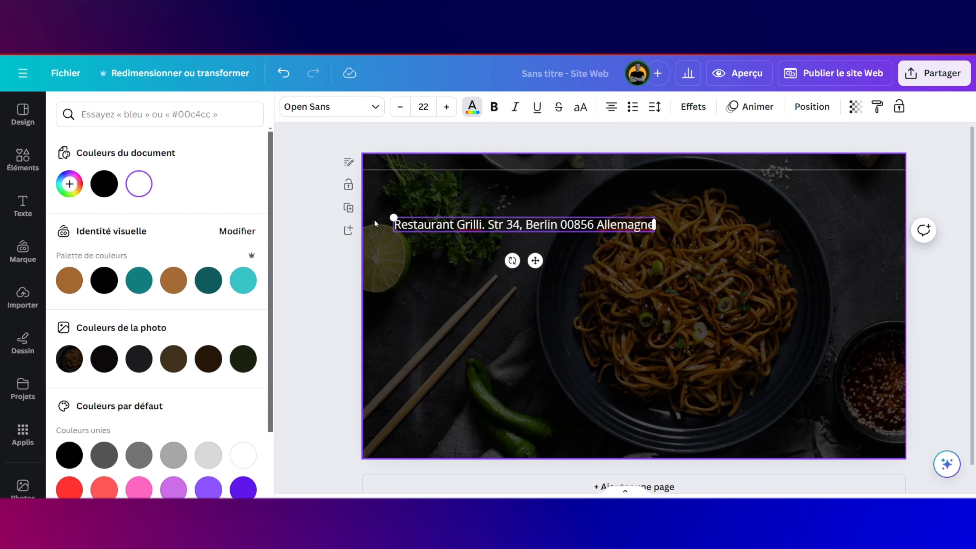
Step: Shrink the address text to about half size and place it top-left above the line
drag(392, 216, 520, 252)
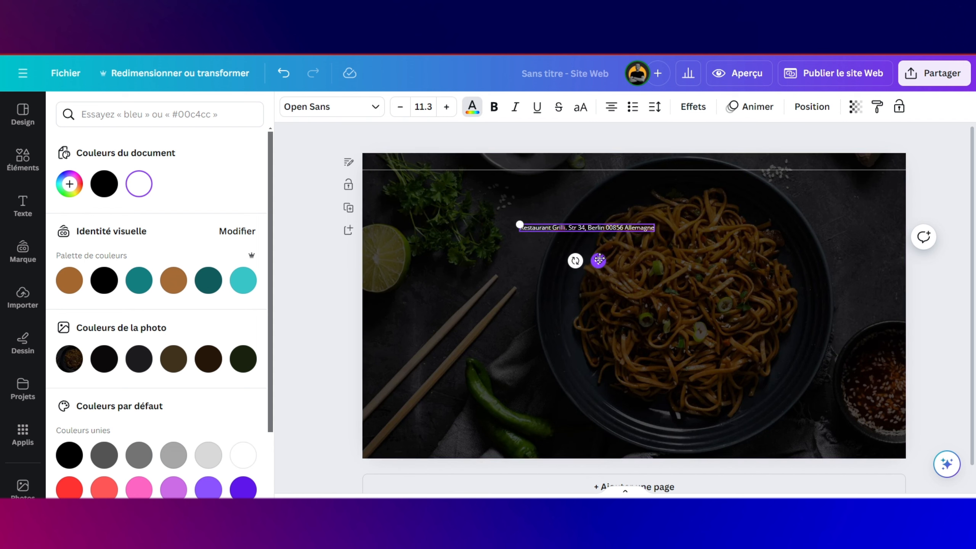
drag(598, 261, 480, 190)
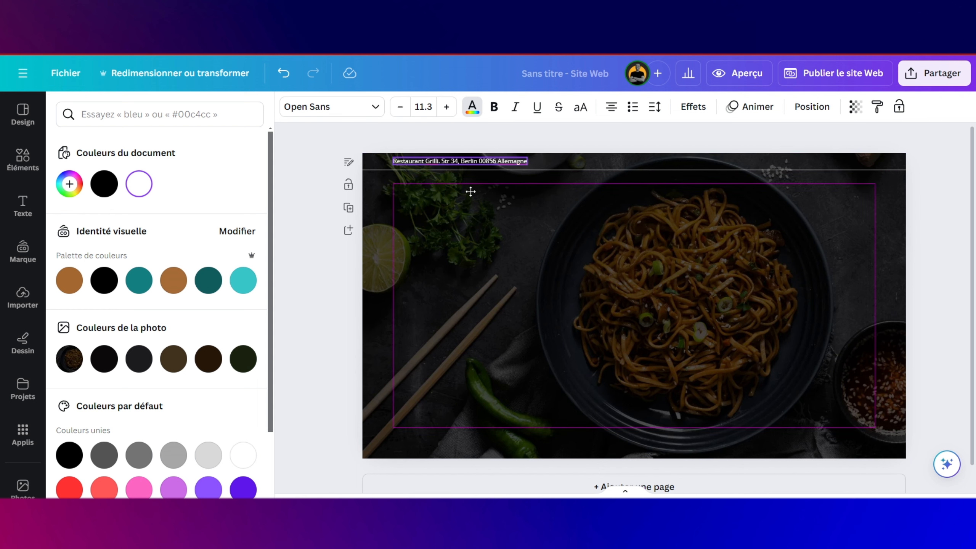
scroll(472, 194, up, 3)
scroll(470, 191, up, 3)
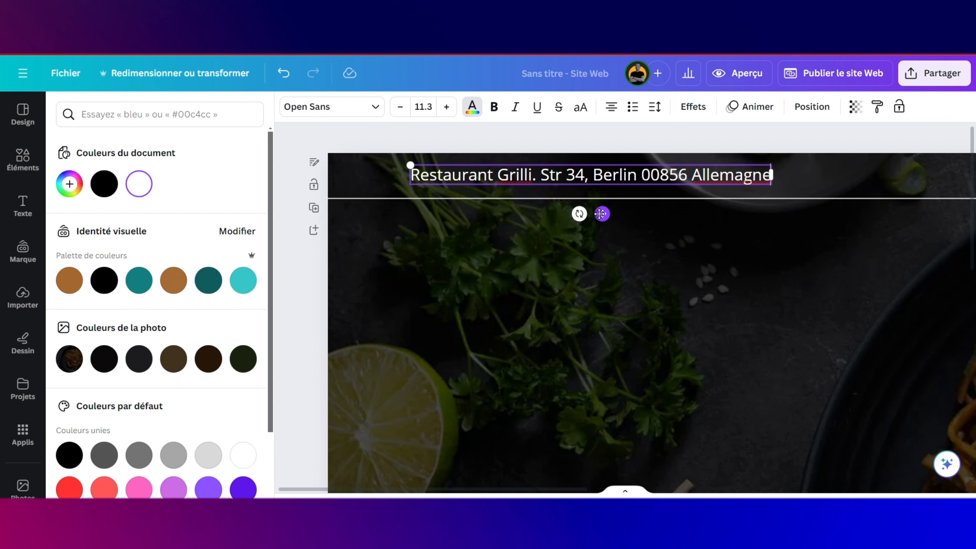
drag(601, 214, 602, 220)
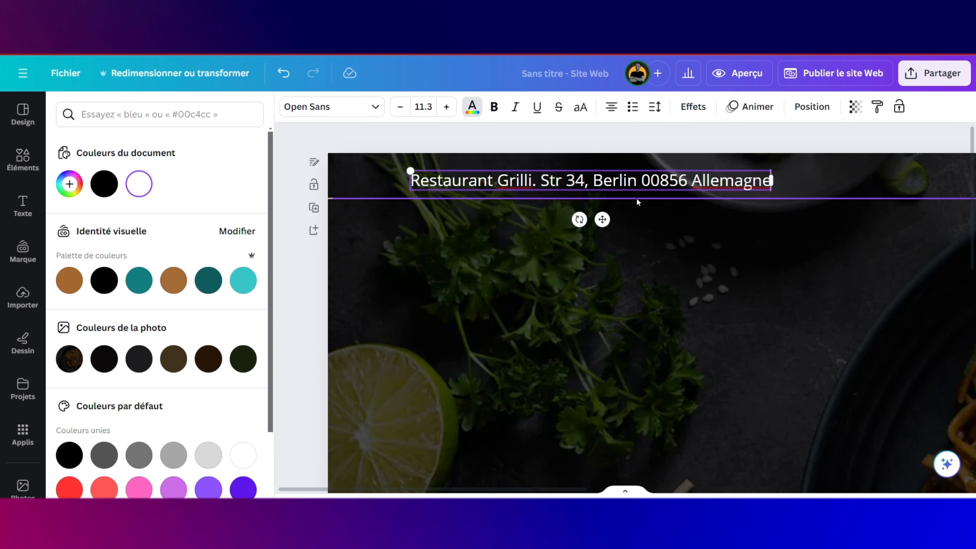
click(637, 198)
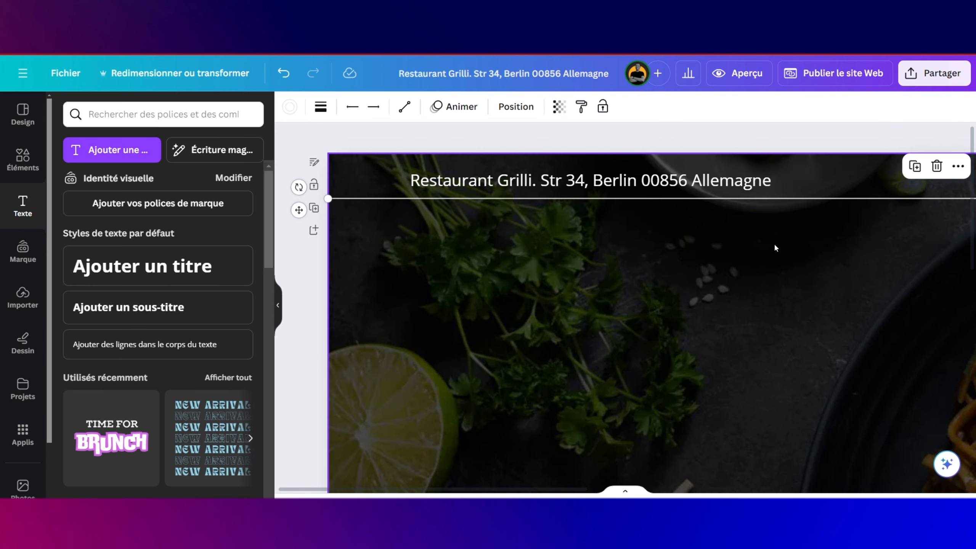
Step: Lower the divider slightly, adjust the address, and place a duplicate beside it
drag(780, 197, 777, 210)
click(714, 187)
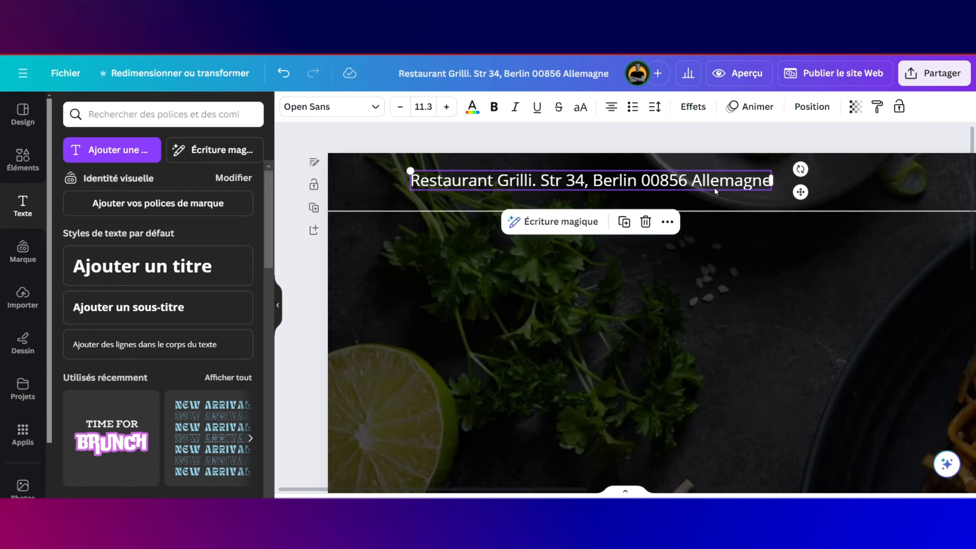
drag(714, 186, 705, 207)
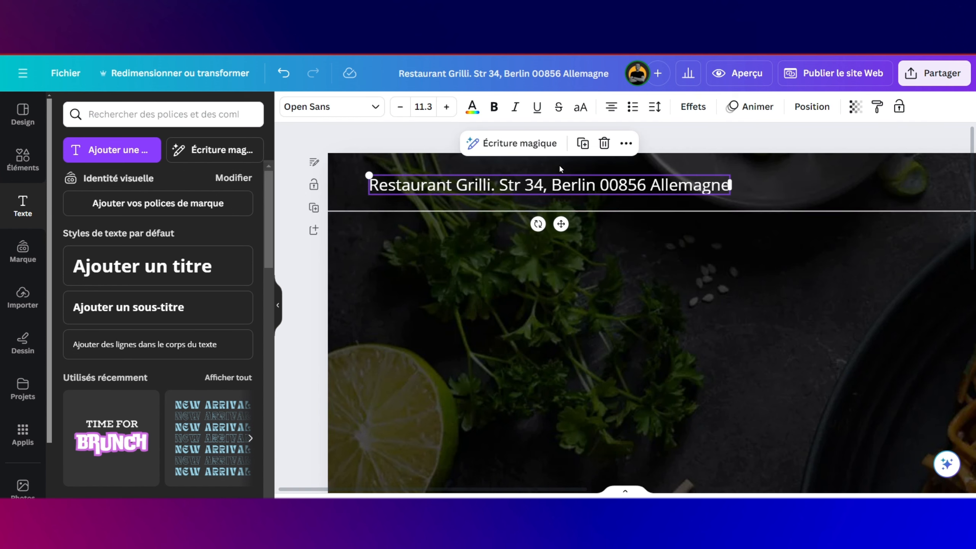
click(582, 143)
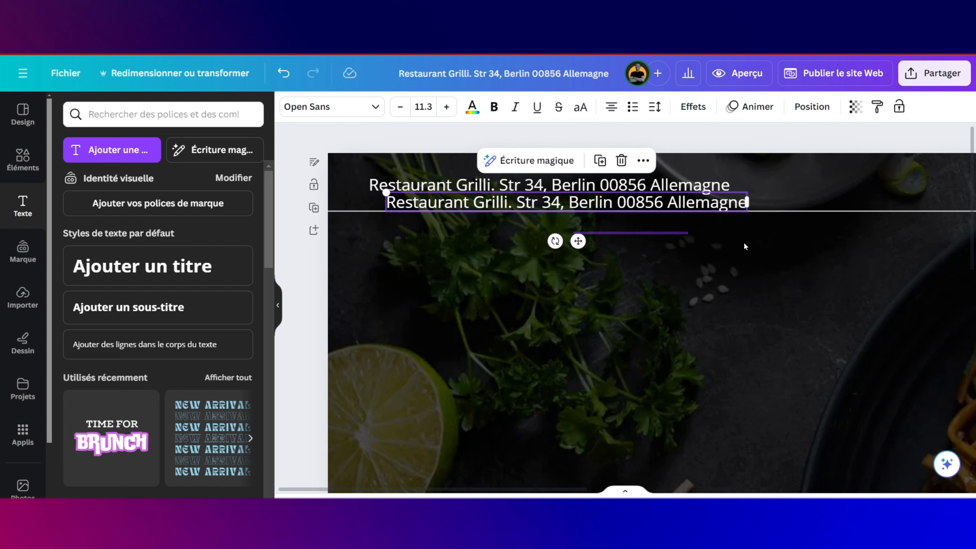
scroll(829, 226, right, 1)
scroll(829, 227, right, 5)
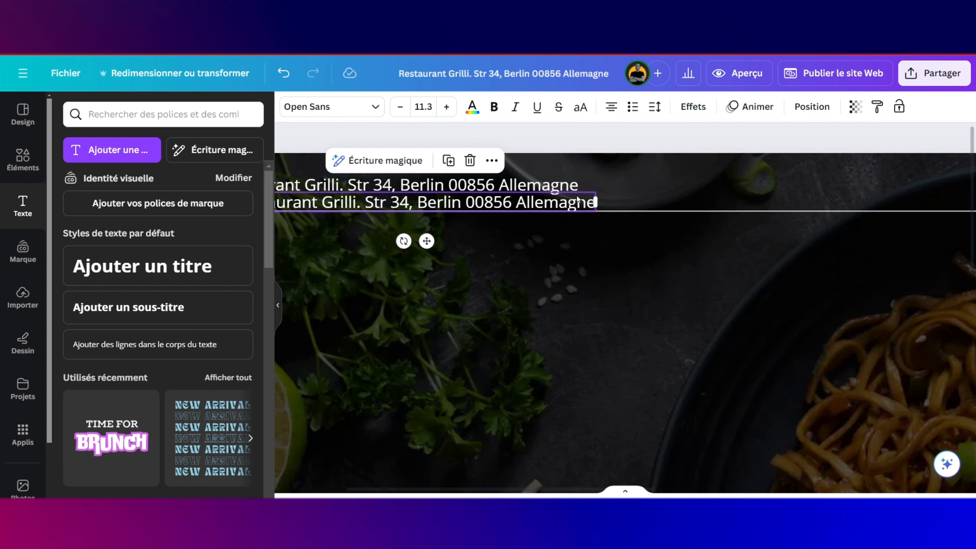
drag(577, 198, 965, 175)
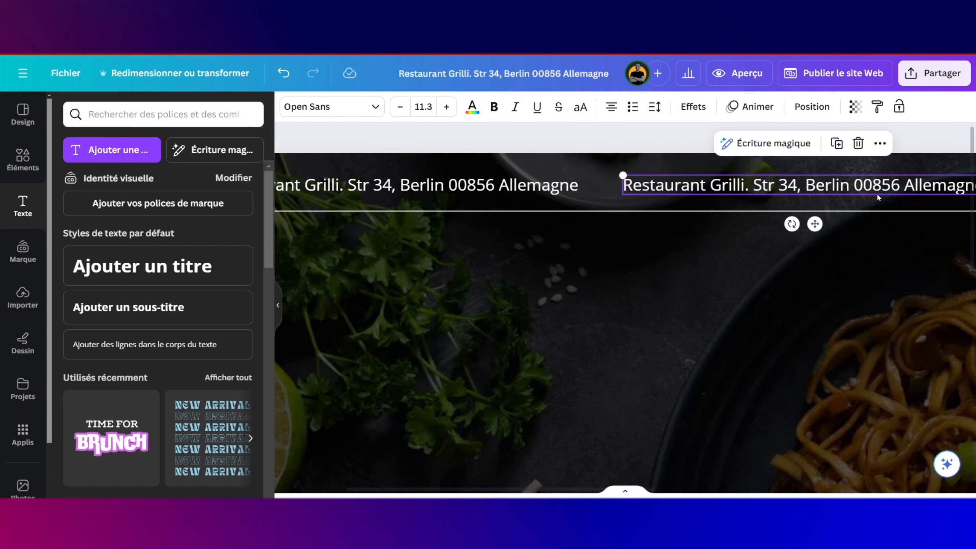
Step: Change the copied text to 'Ouverture: 08h00 - 22h00'
double_click(804, 191)
text(Ou)
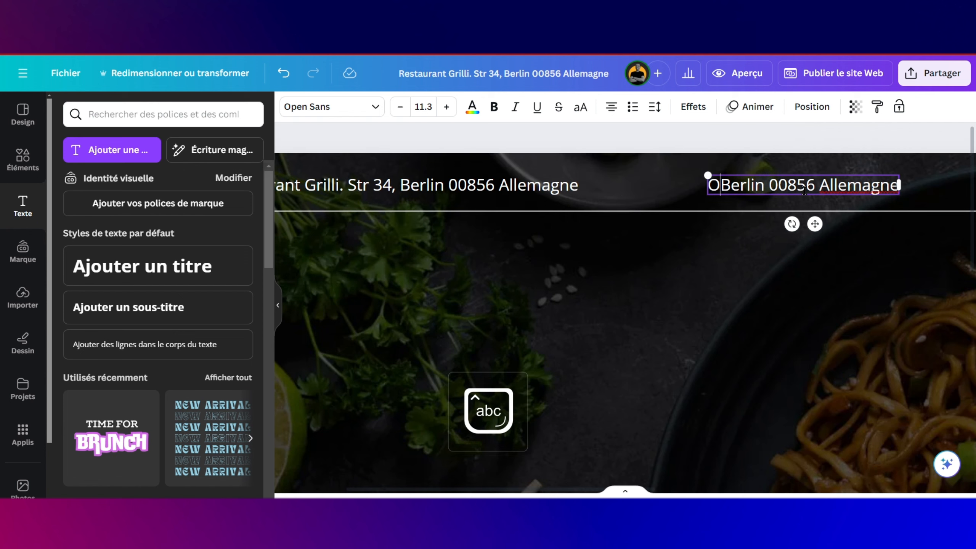
text(verture)
key(shift+End)
key(Delete)
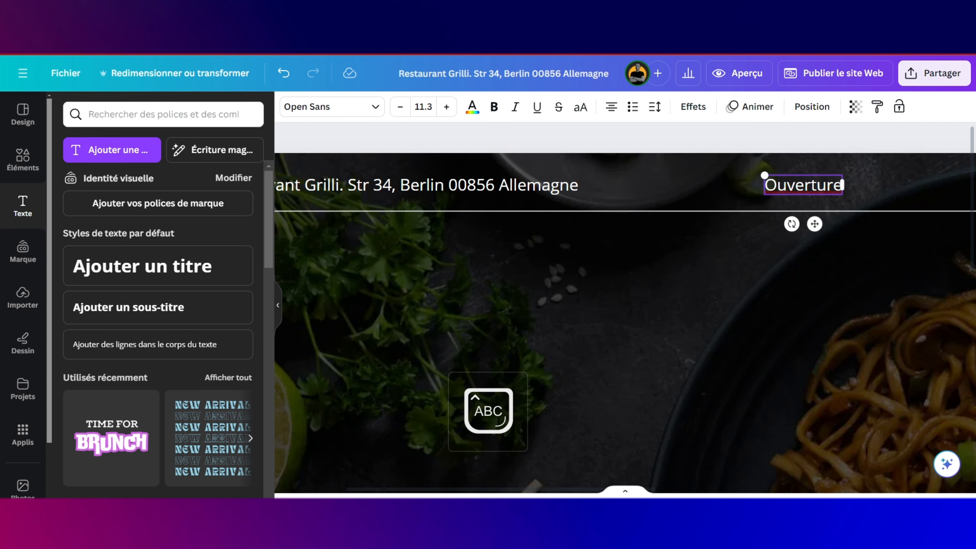
text(: 08h00 - 22h00)
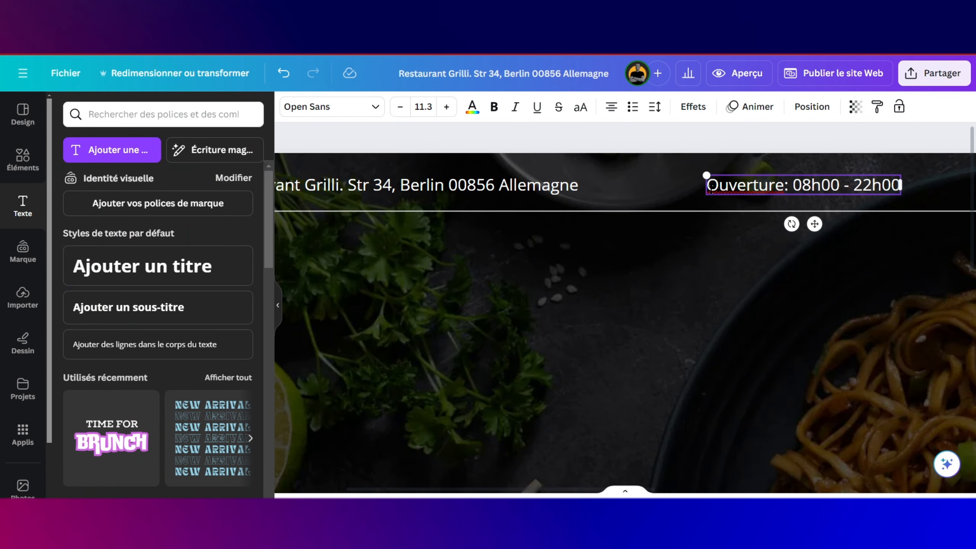
Step: Duplicate the opening-hours text and place the copy further right in the bar
scroll(453, 208, left, 3)
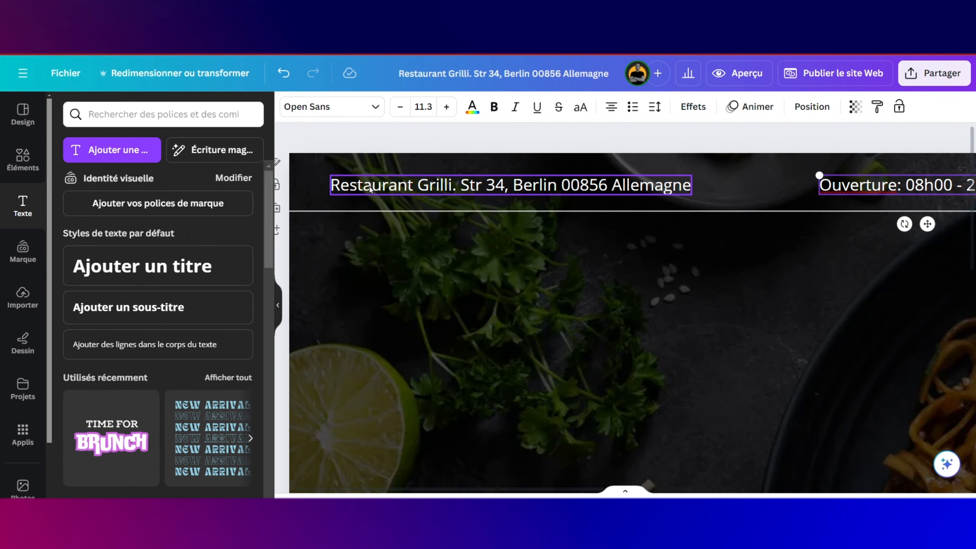
drag(370, 189, 400, 190)
scroll(443, 213, right, 2)
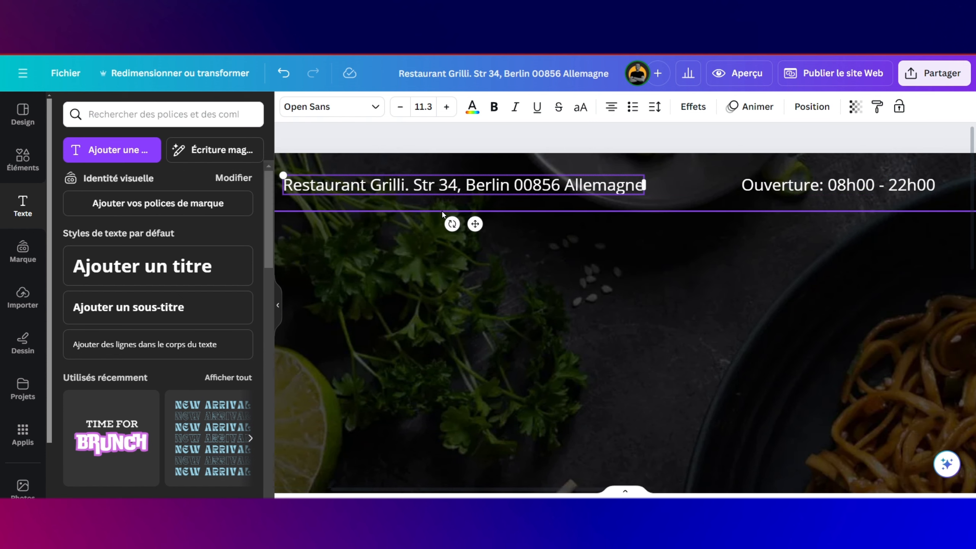
scroll(443, 215, right, 10)
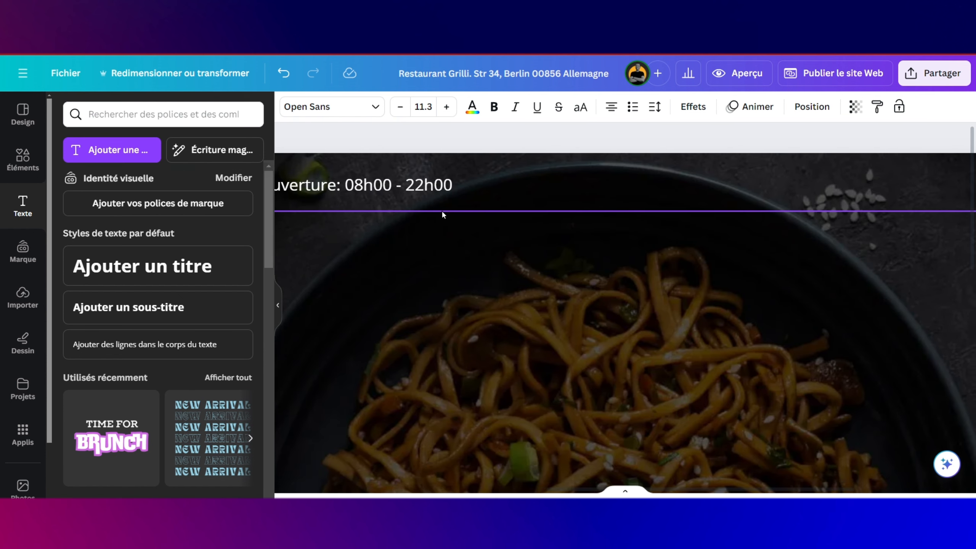
scroll(442, 214, right, 3)
click(313, 186)
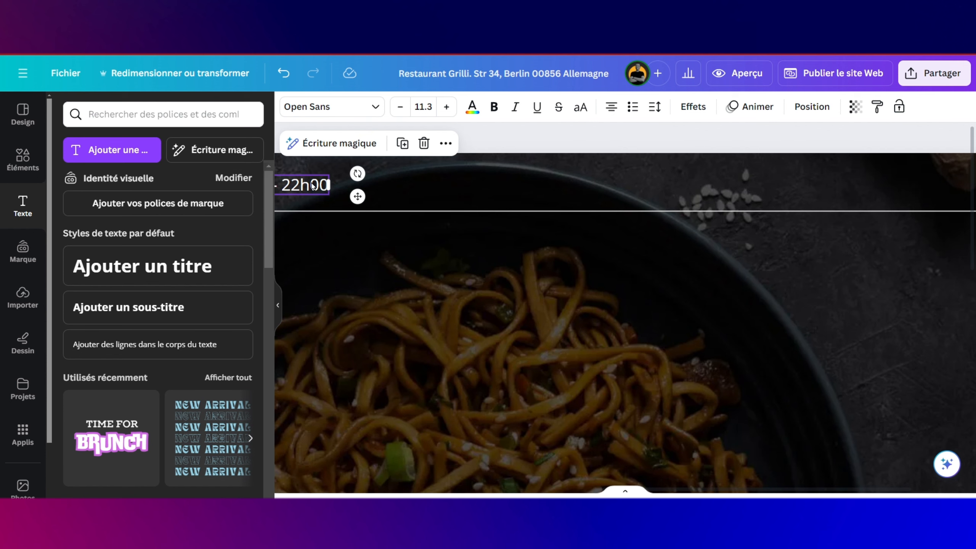
key(ctrl+d)
drag(323, 202, 763, 208)
scroll(752, 223, left, 3)
scroll(751, 223, down, 2)
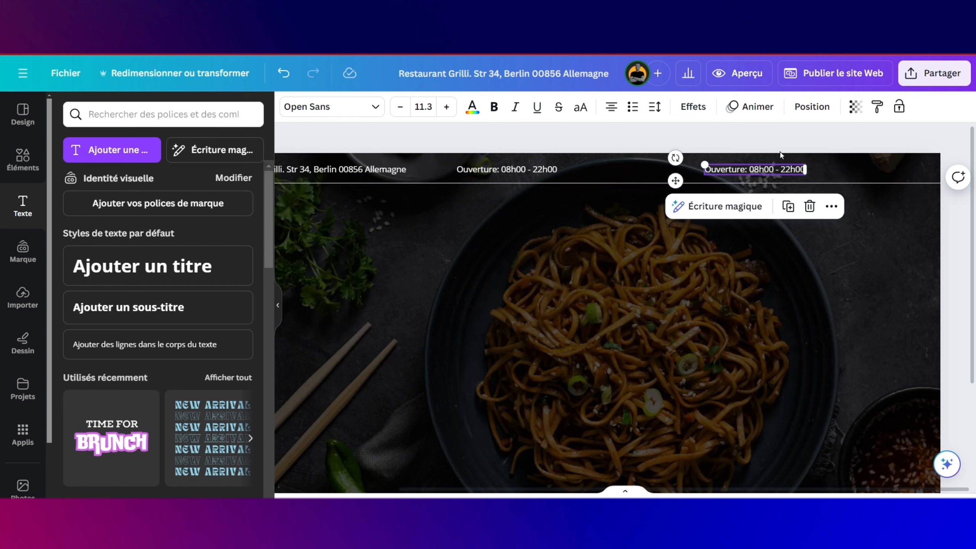
Step: Replace the right-hand hours copy with a placeholder phone number and nudge it right
drag(705, 170, 769, 167)
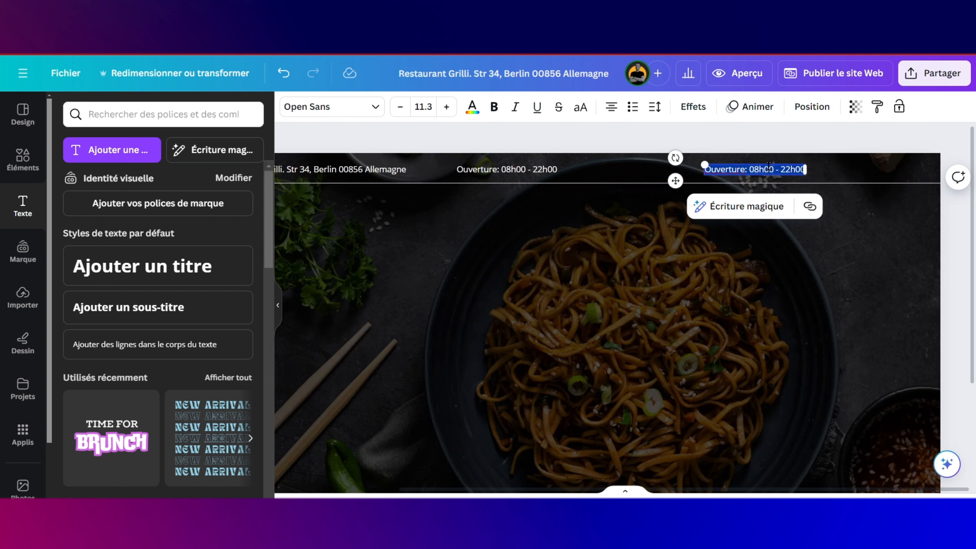
text(01)
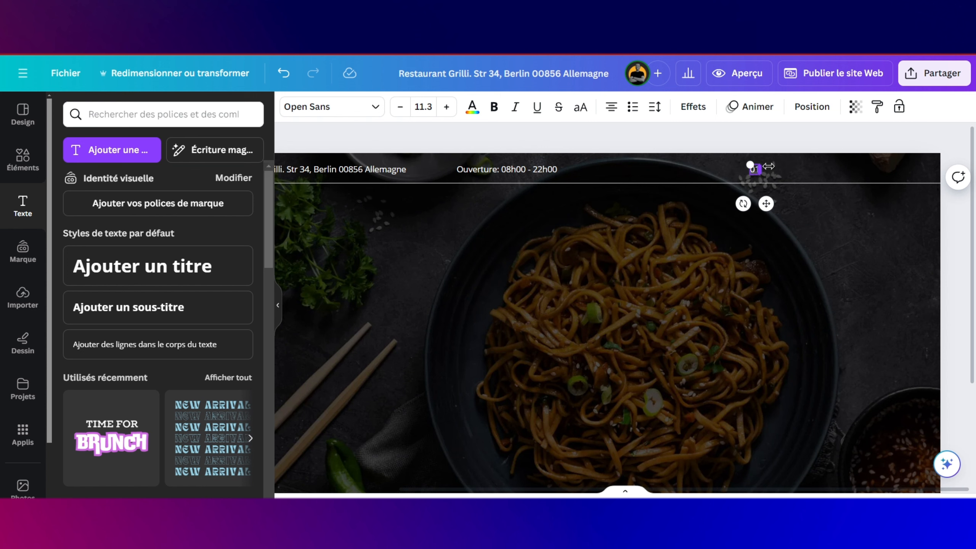
key(BackSpace)
text(+182 000 000)
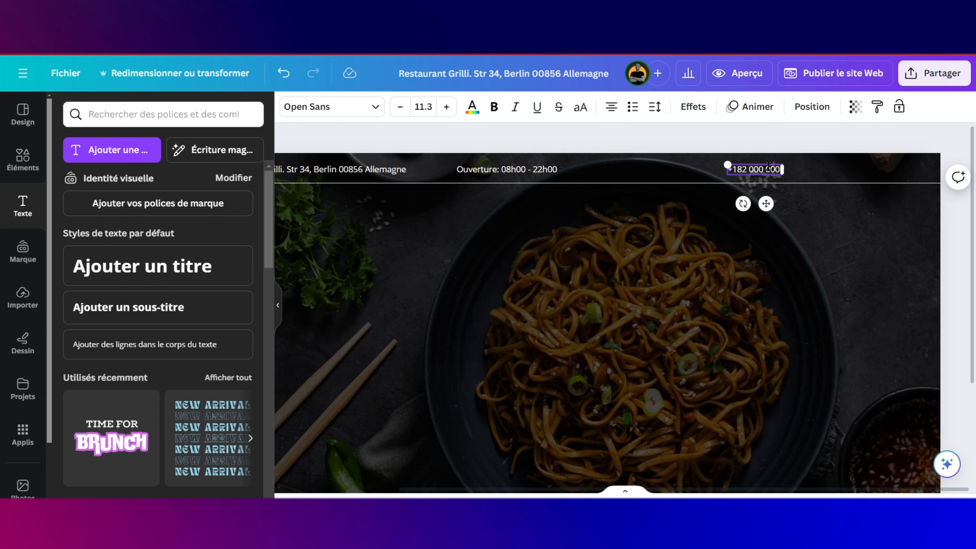
text( 00)
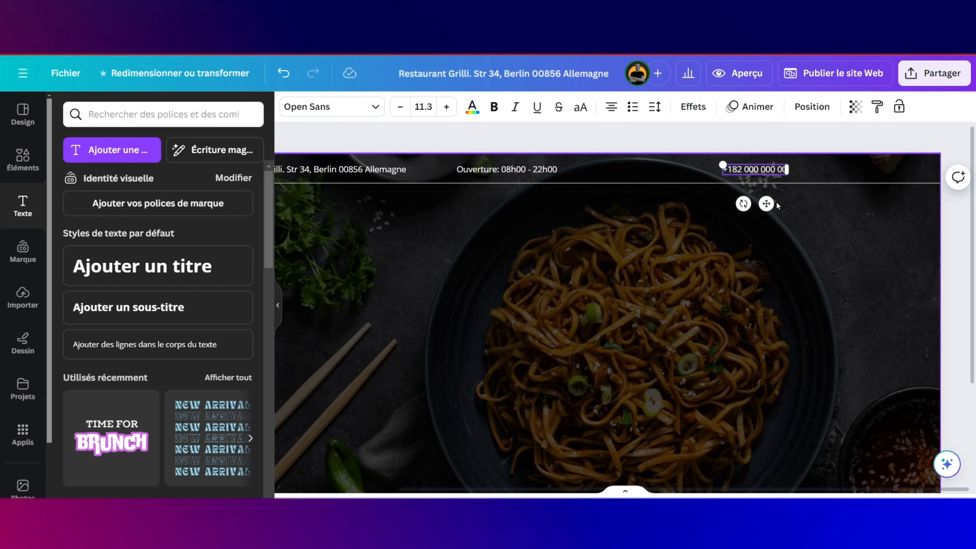
drag(766, 203, 784, 203)
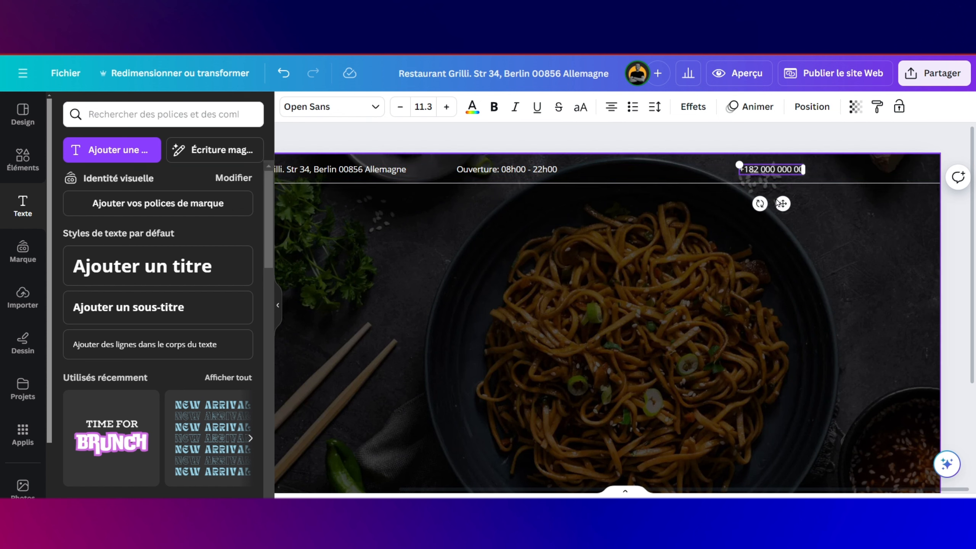
click(805, 188)
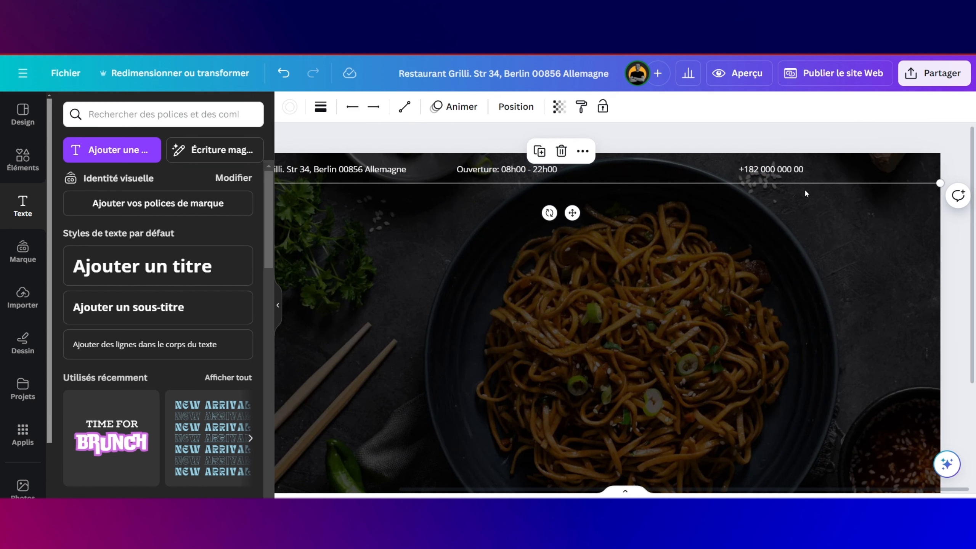
click(793, 171)
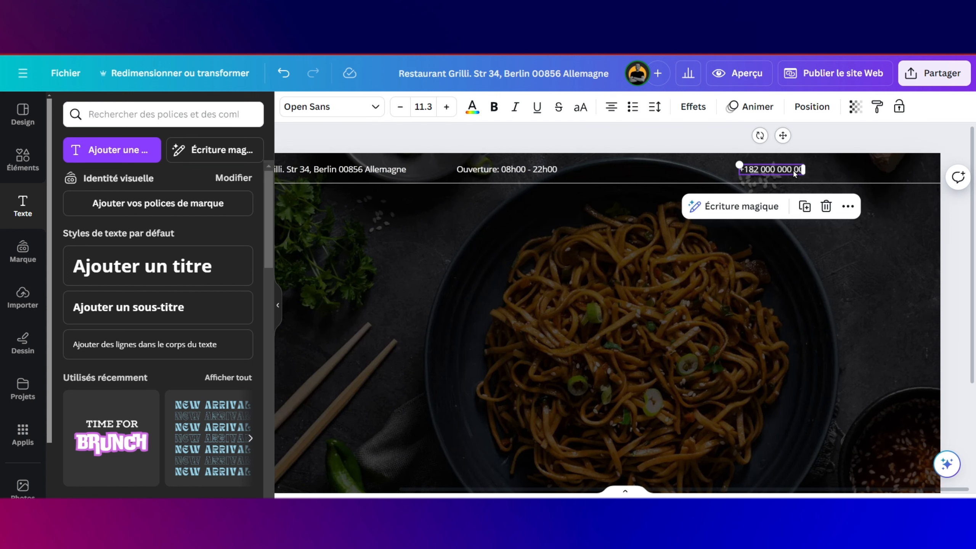
Step: Copy the phone number text to the far right and replace it with a contact e-mail address
click(804, 207)
drag(791, 212, 890, 203)
double_click(884, 171)
scroll(884, 170, up, 2)
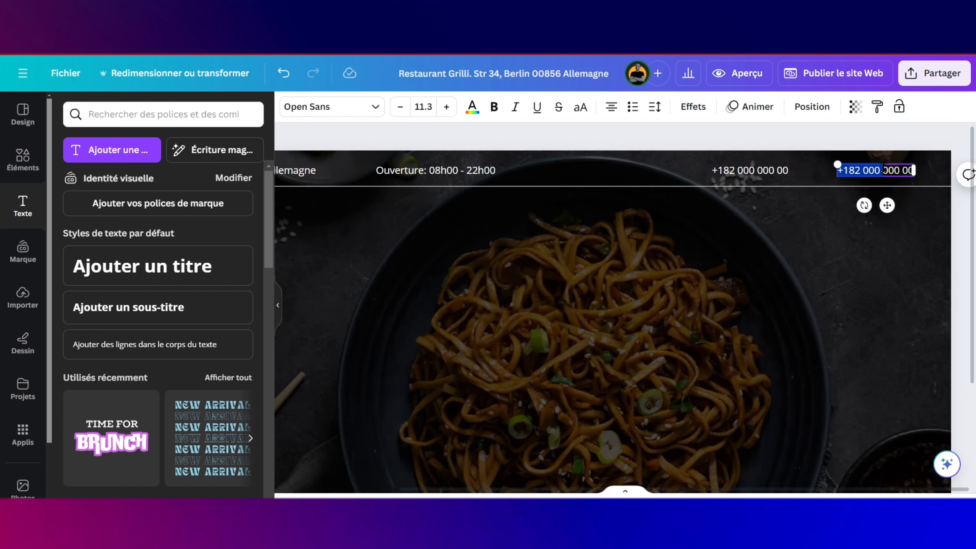
scroll(884, 170, up, 3)
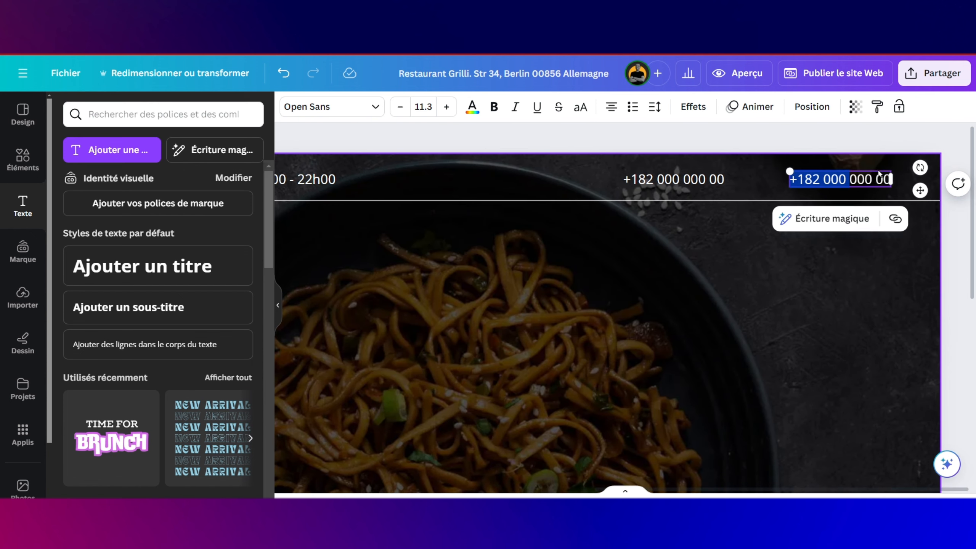
click(858, 178)
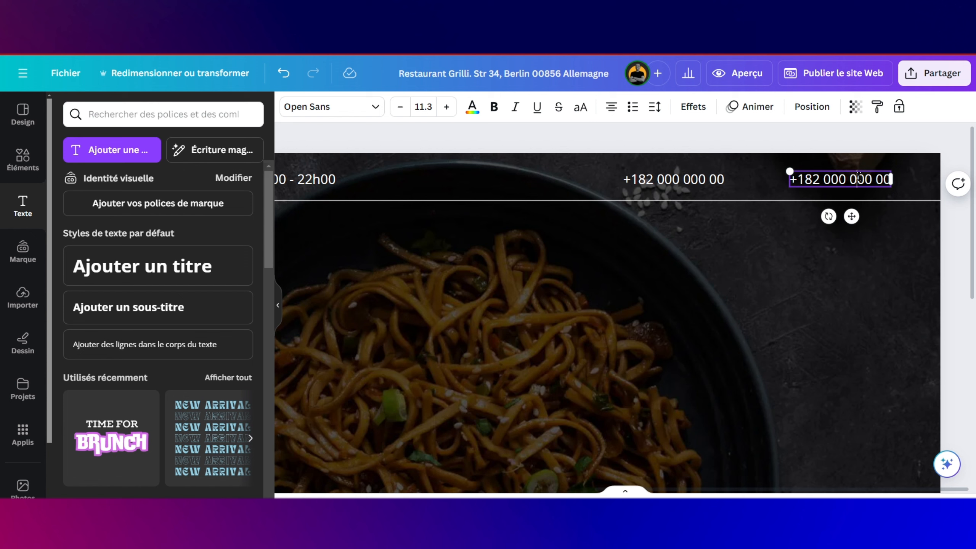
triple_click(860, 177)
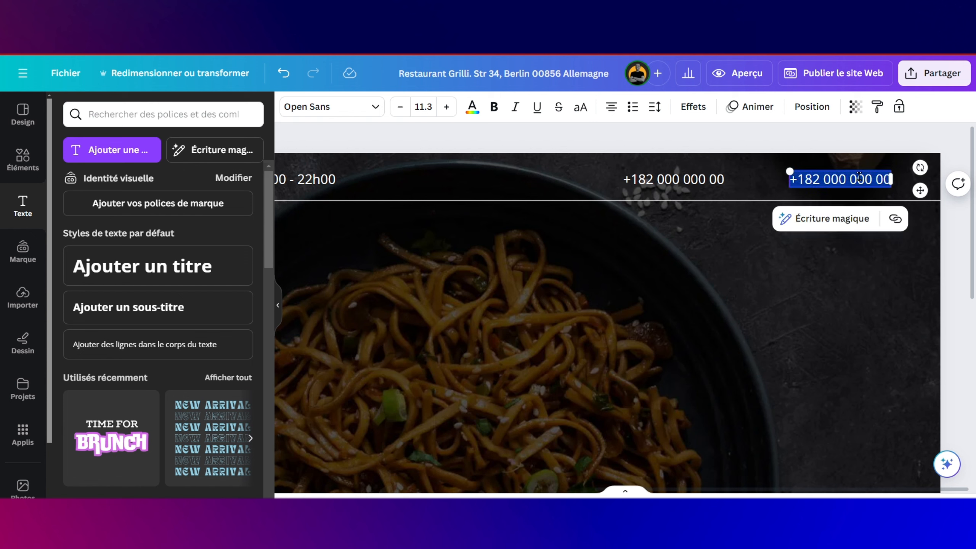
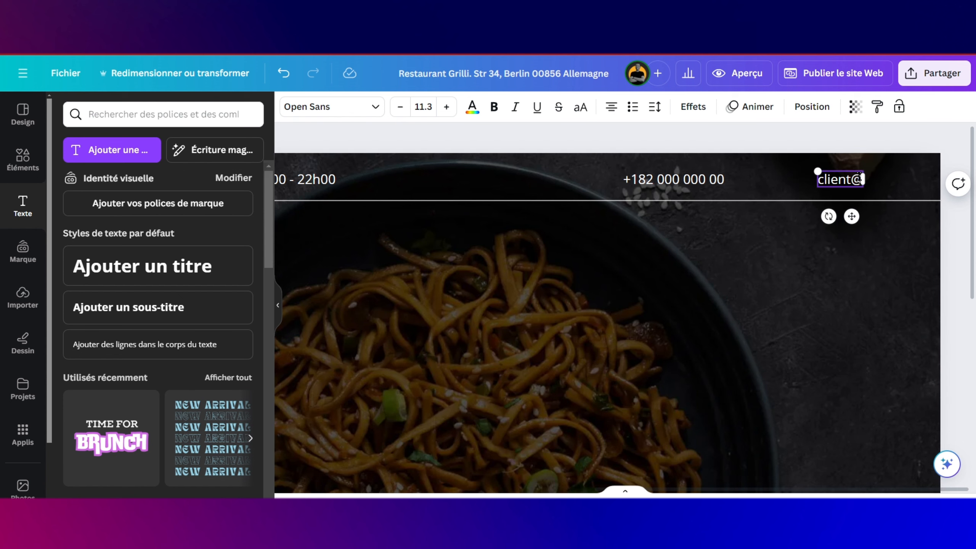
scroll(680, 229, left, 5)
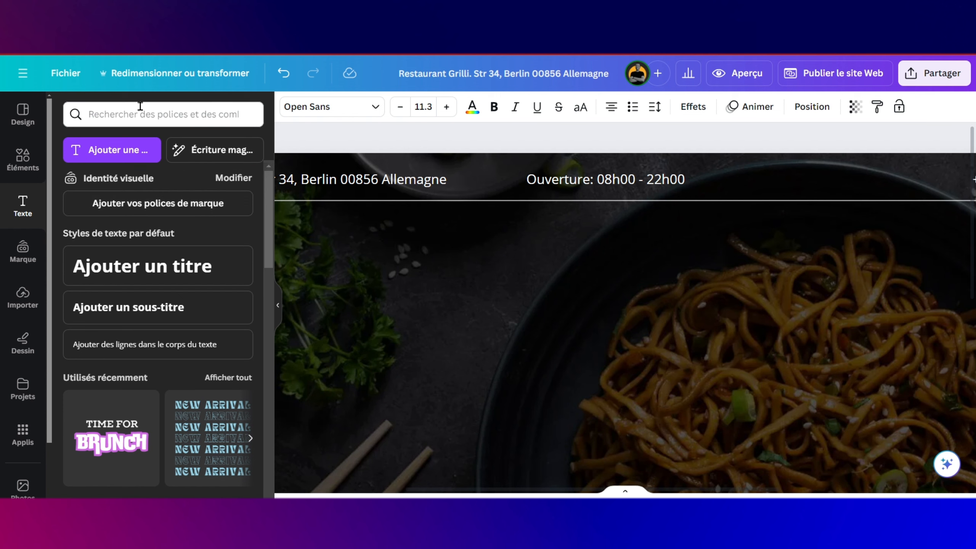
scroll(420, 242, left, 4)
scroll(420, 243, left, 3)
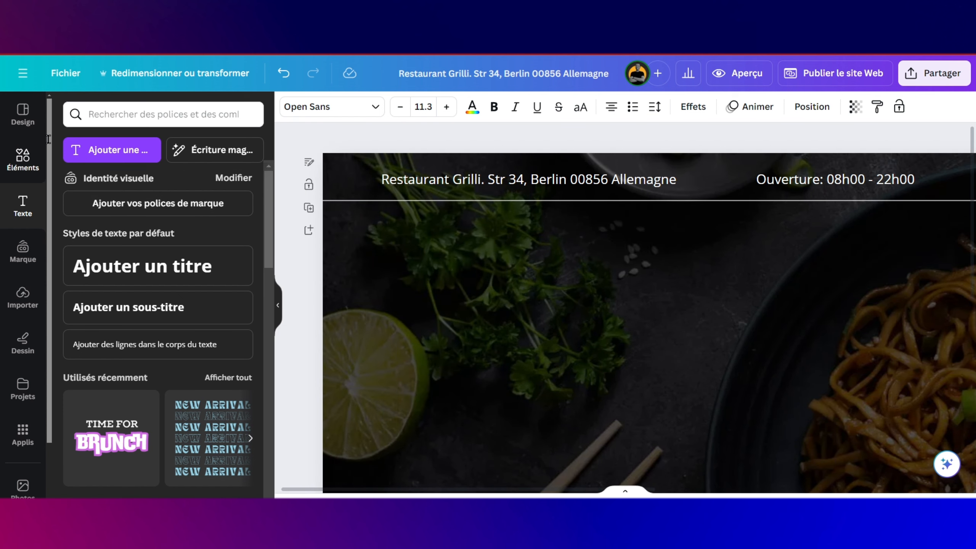
Step: Search elements for 'map icon' and place a black outline map-pin illustration on the page
click(20, 157)
click(95, 113)
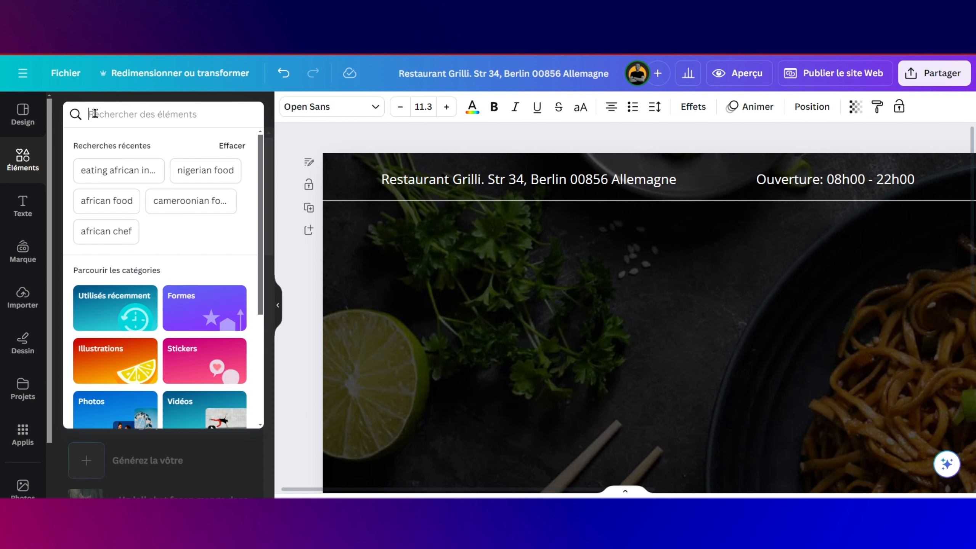
text(map icon)
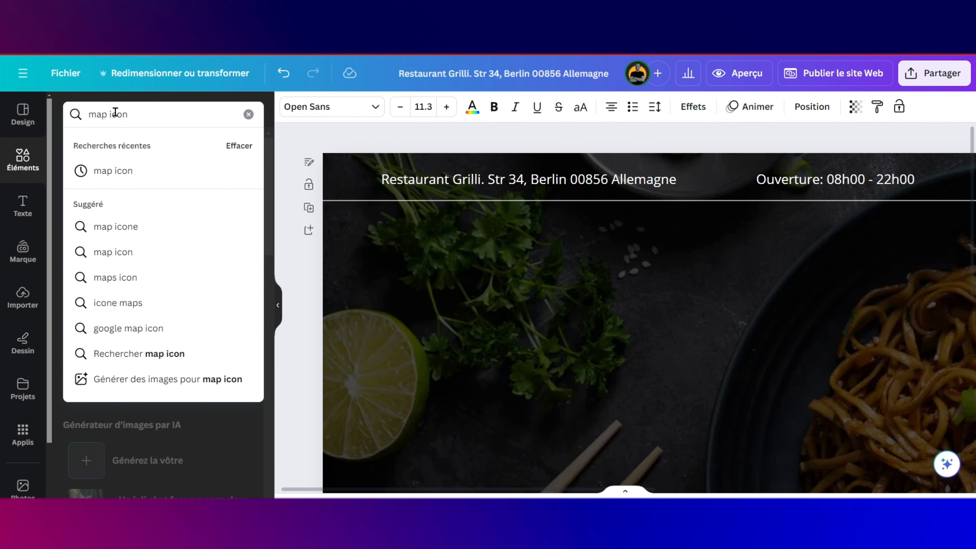
key(BackSpace)
key(BackSpace)
key(BackSpace)
key(BackSpace)
key(BackSpace)
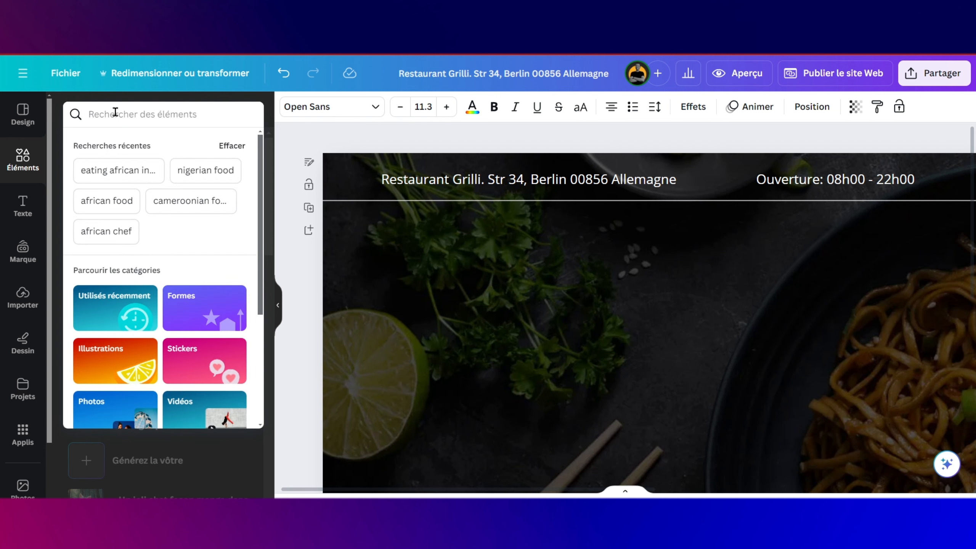
text(map ico)
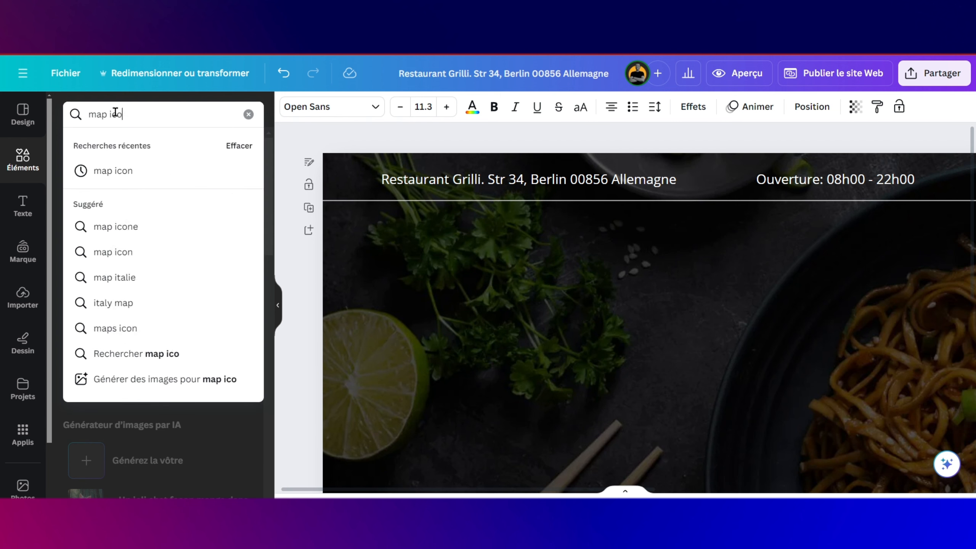
text(n)
key(Return)
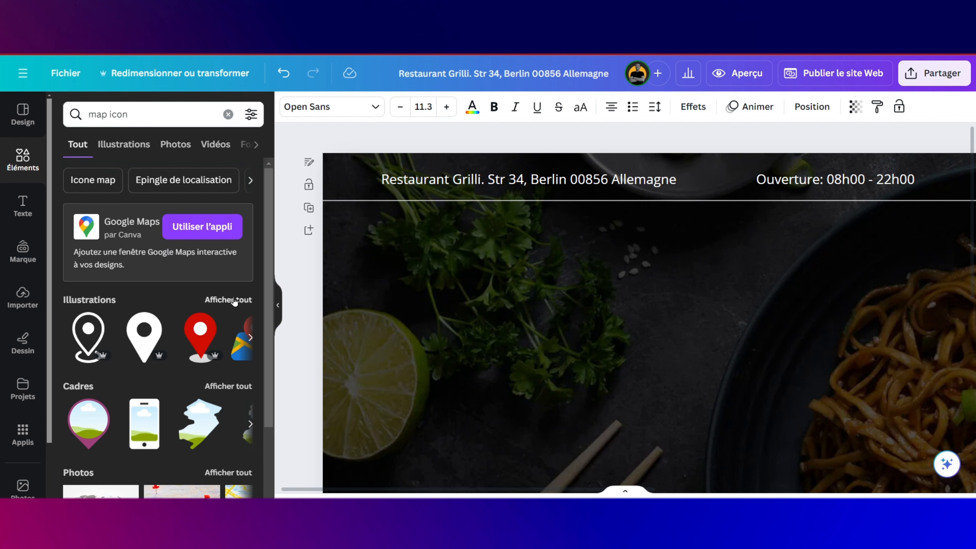
click(235, 300)
scroll(179, 334, down, 3)
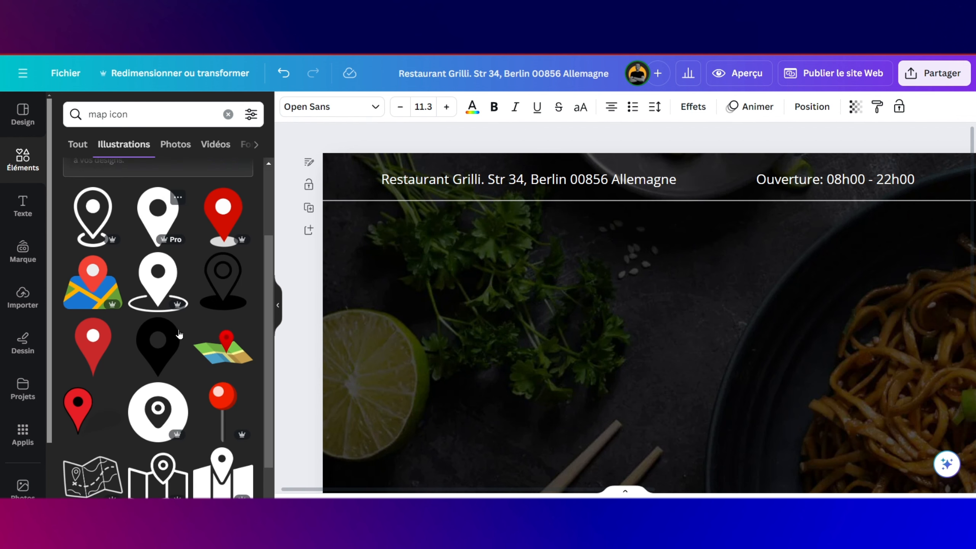
scroll(179, 334, down, 8)
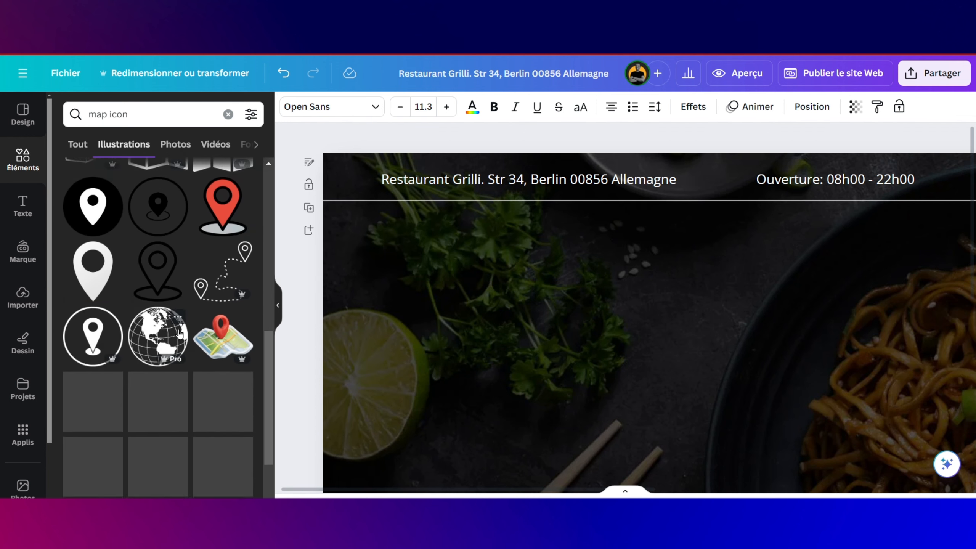
scroll(179, 333, down, 2)
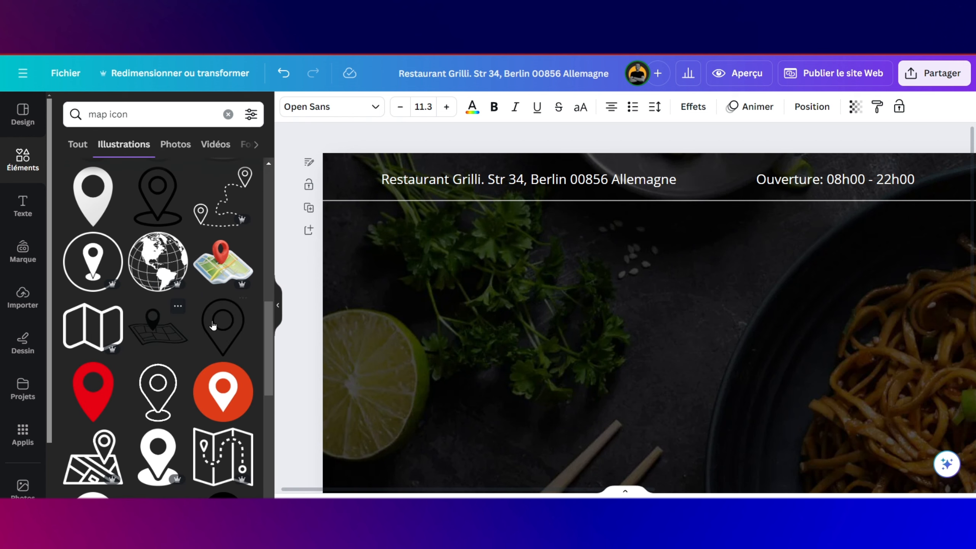
drag(379, 179, 381, 211)
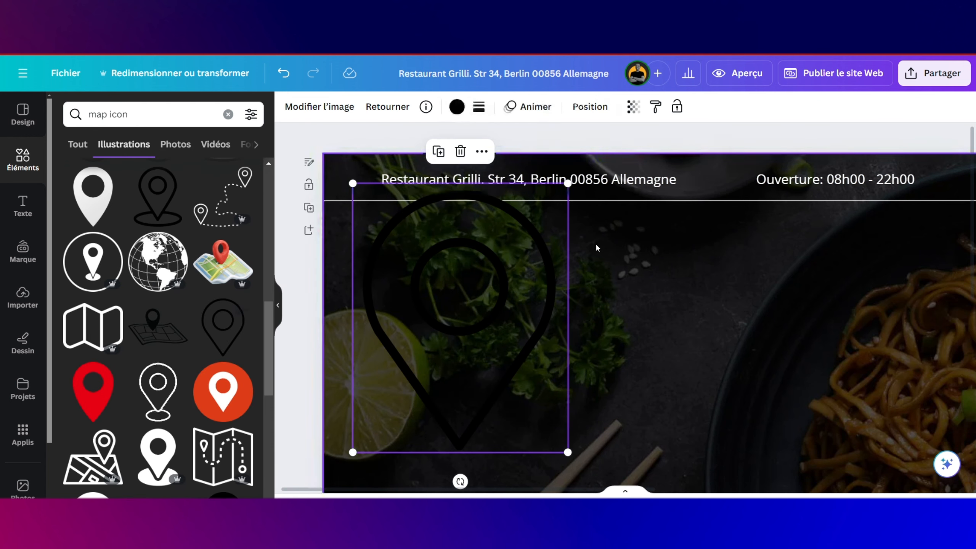
Step: Shrink the pin to about 16 × 20 and make it white
drag(568, 452, 371, 209)
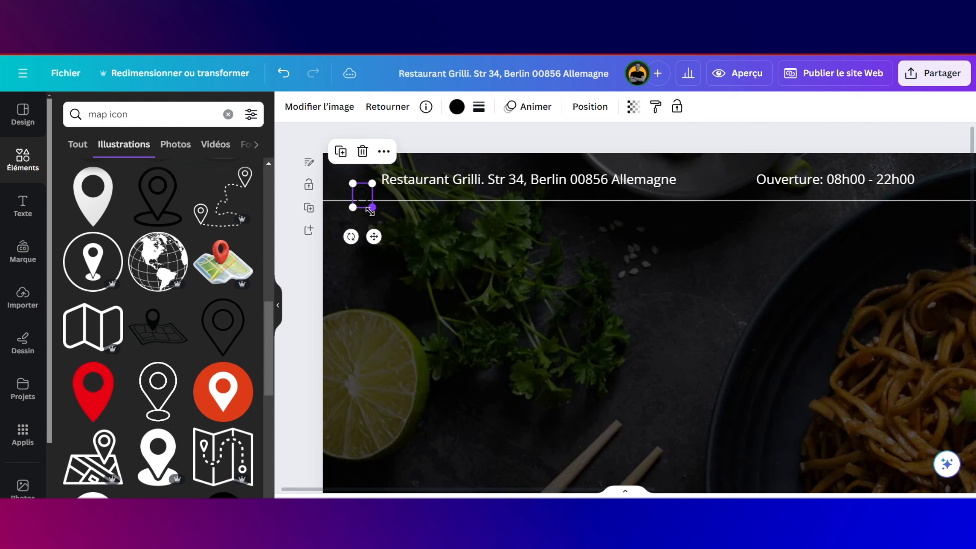
click(456, 106)
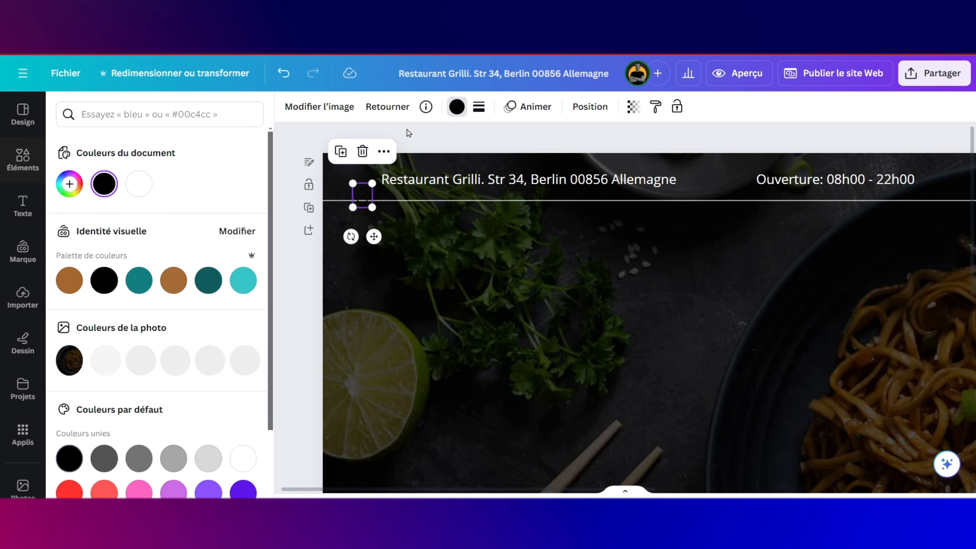
click(139, 184)
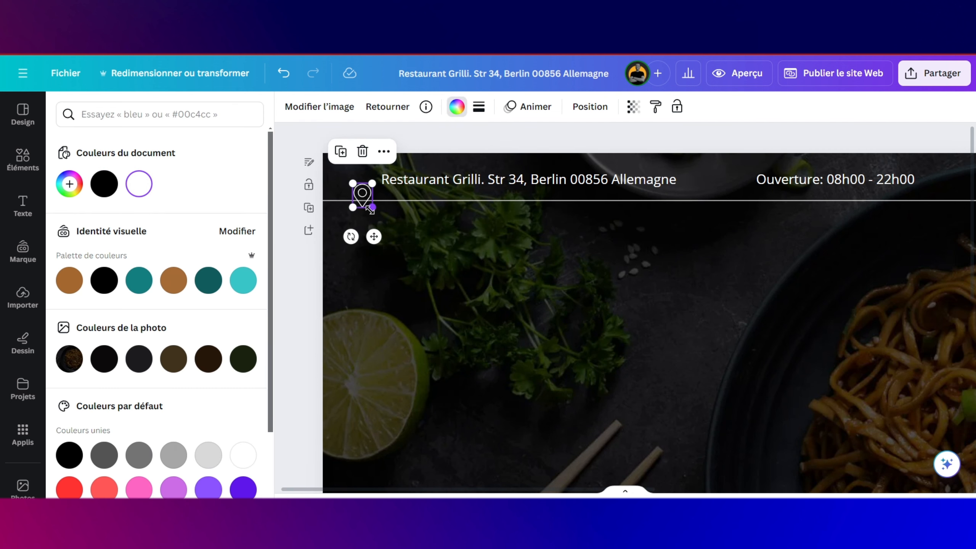
mouse_move(372, 208)
mouse_down()
mouse_move(364, 200)
mouse_move(377, 199)
mouse_move(376, 211)
mouse_up()
Step: Duplicate the white pin and place the copy before the opening hours
scroll(438, 216, right, 2)
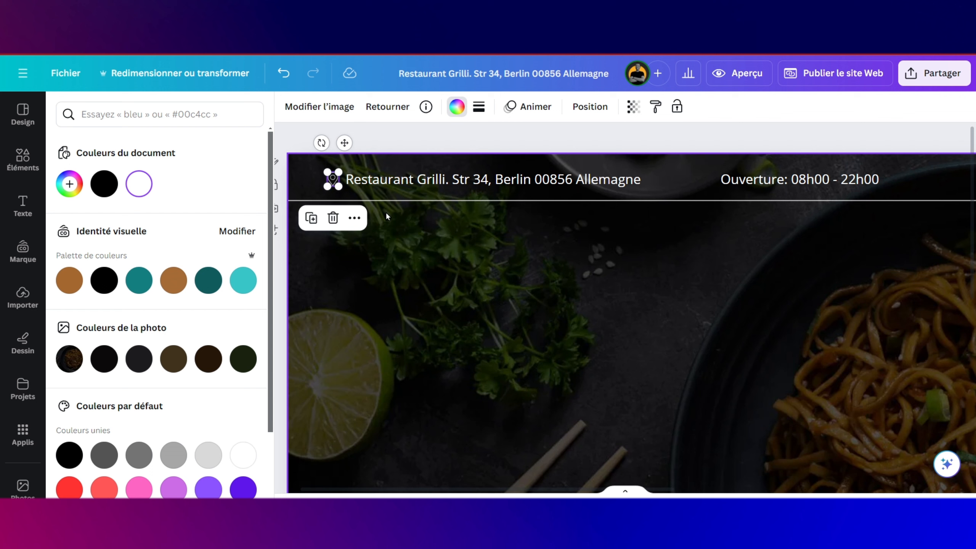
key(ctrl+d)
drag(353, 220, 719, 214)
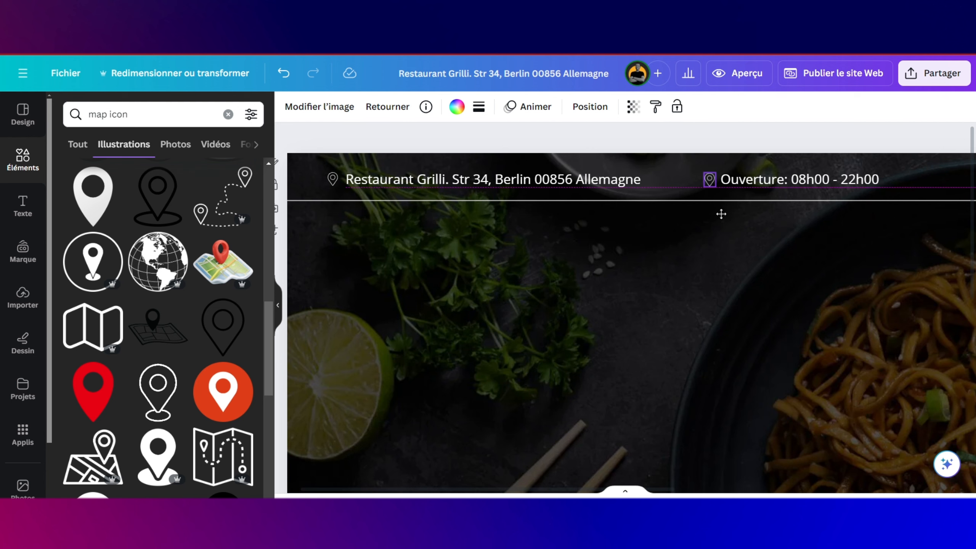
key(ctrl+minus)
Step: Search elements for 'clock', place a clock illustration and make it white
click(591, 183)
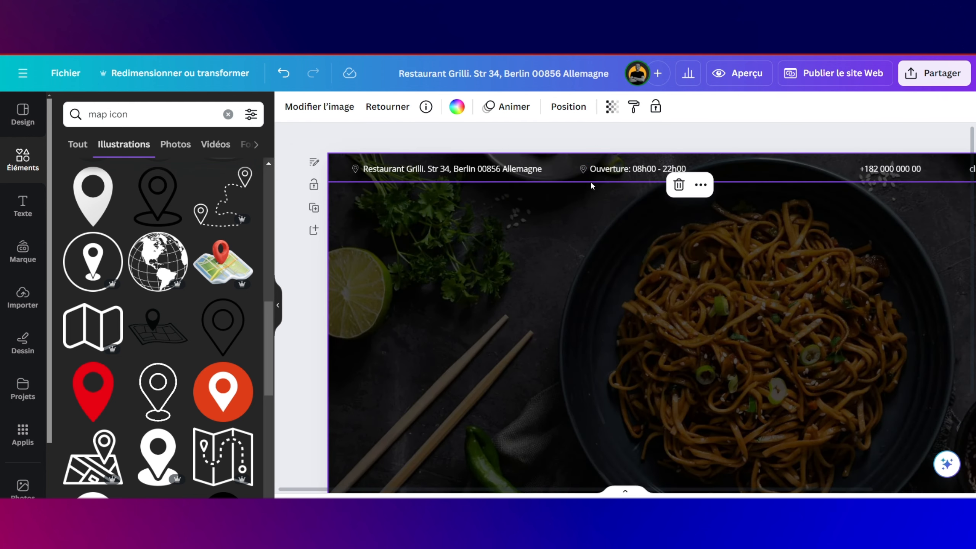
scroll(579, 178, up, 5)
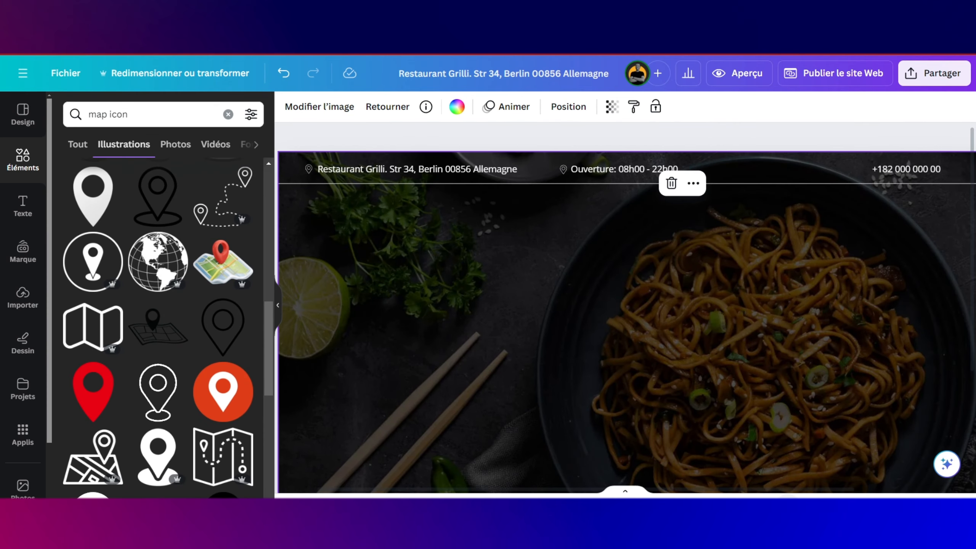
scroll(795, 494, up, 3)
scroll(716, 291, up, 4)
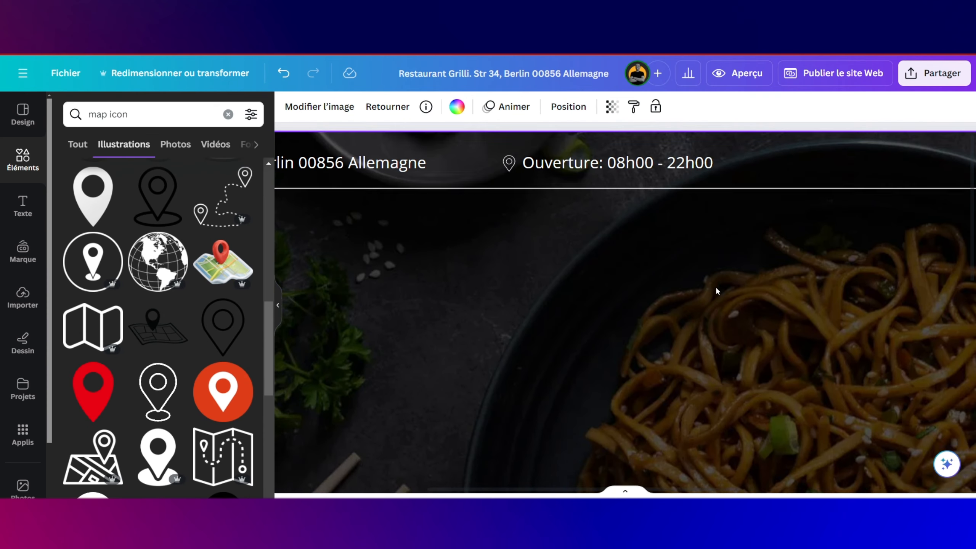
click(143, 108)
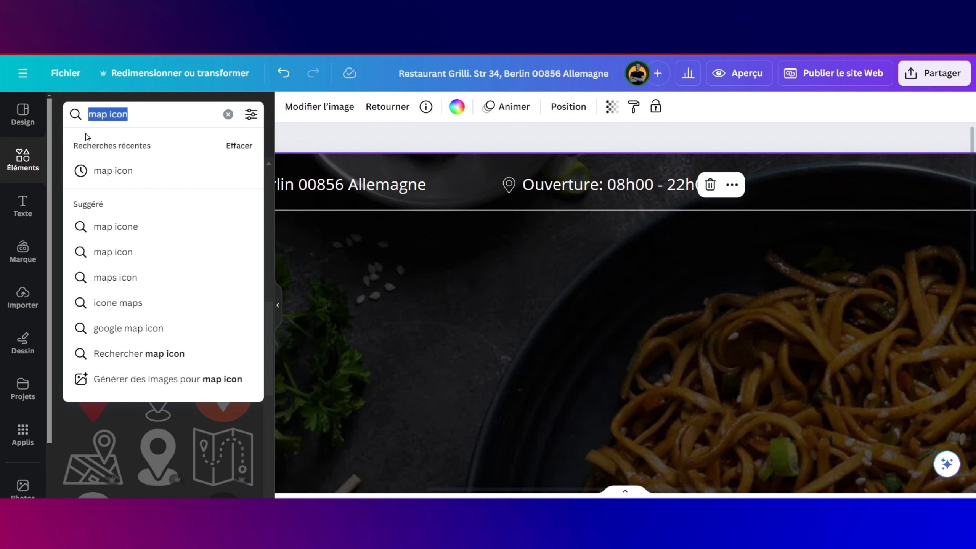
text(c)
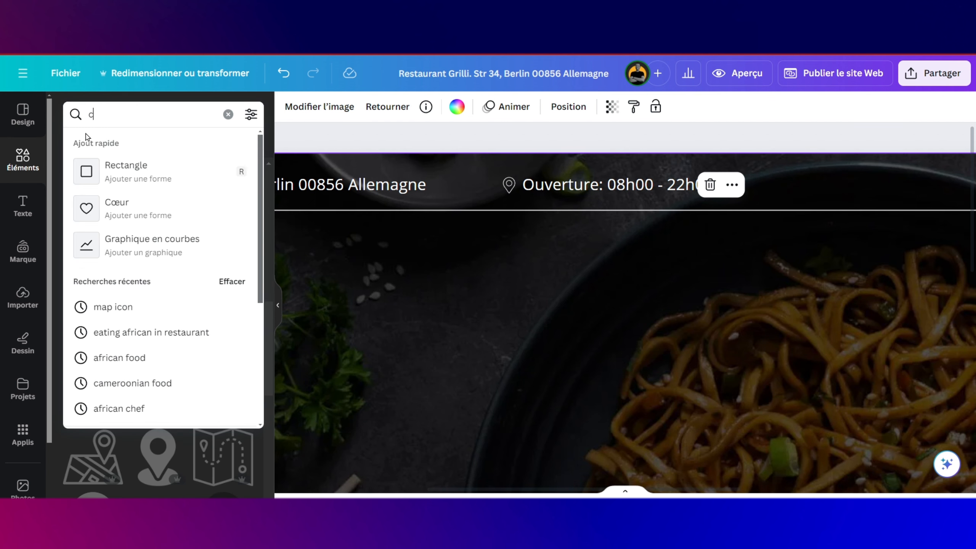
key(BackSpace)
text(clock)
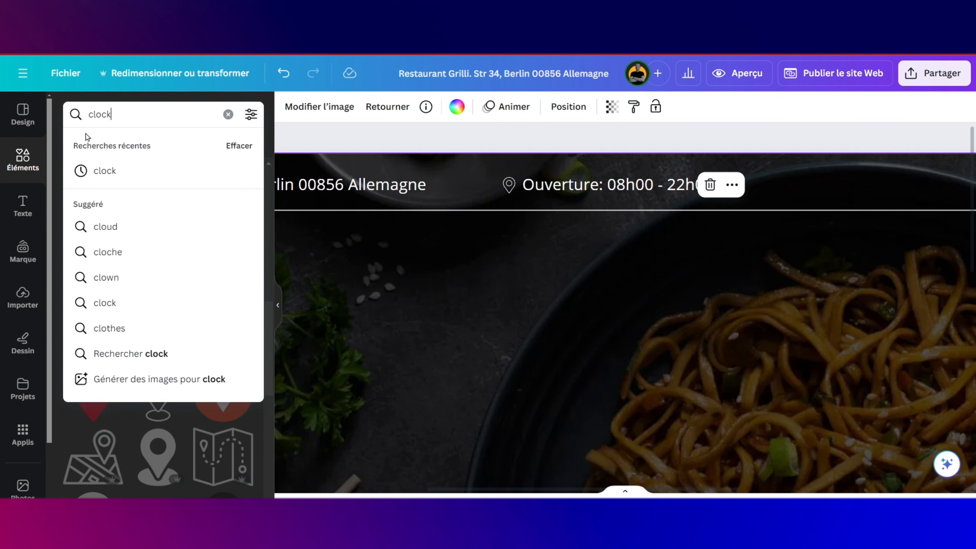
key(Return)
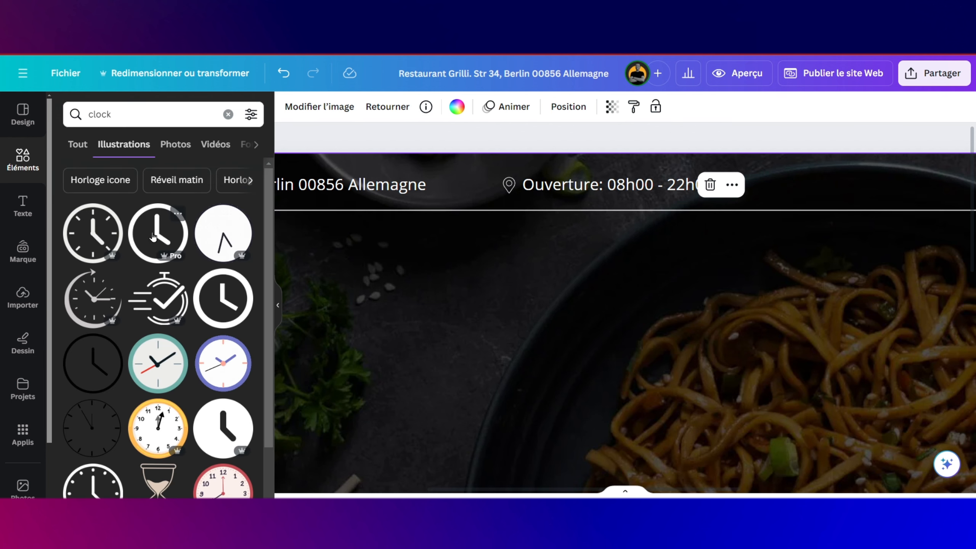
drag(146, 223, 419, 124)
click(457, 107)
click(137, 199)
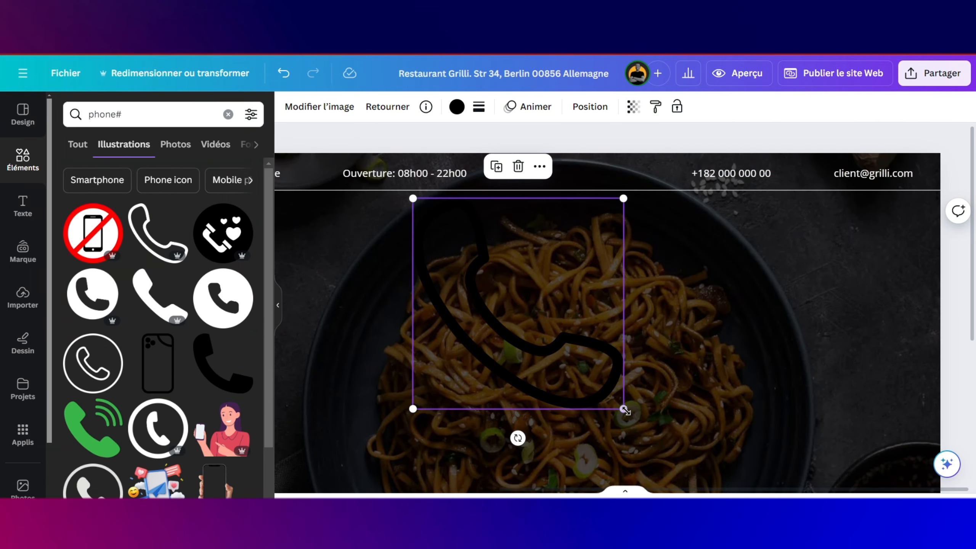
Step: Make the phone icon white and shrink it to 16 × 16 before the phone number
drag(625, 410, 430, 241)
click(456, 106)
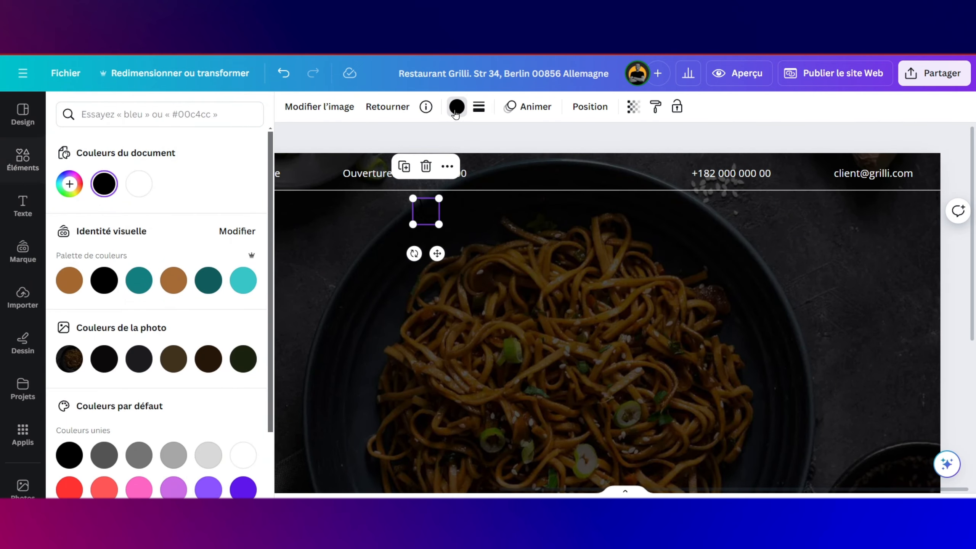
click(139, 184)
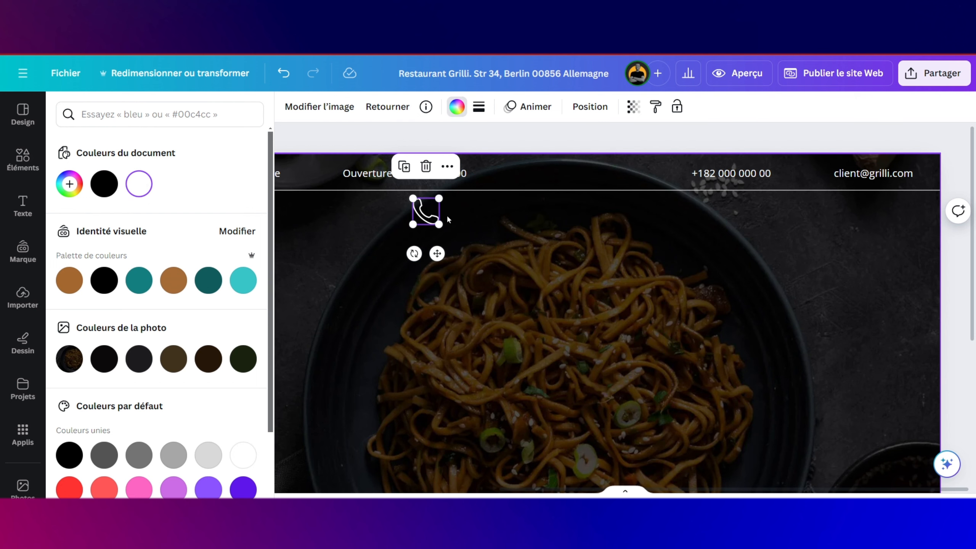
drag(438, 223, 693, 213)
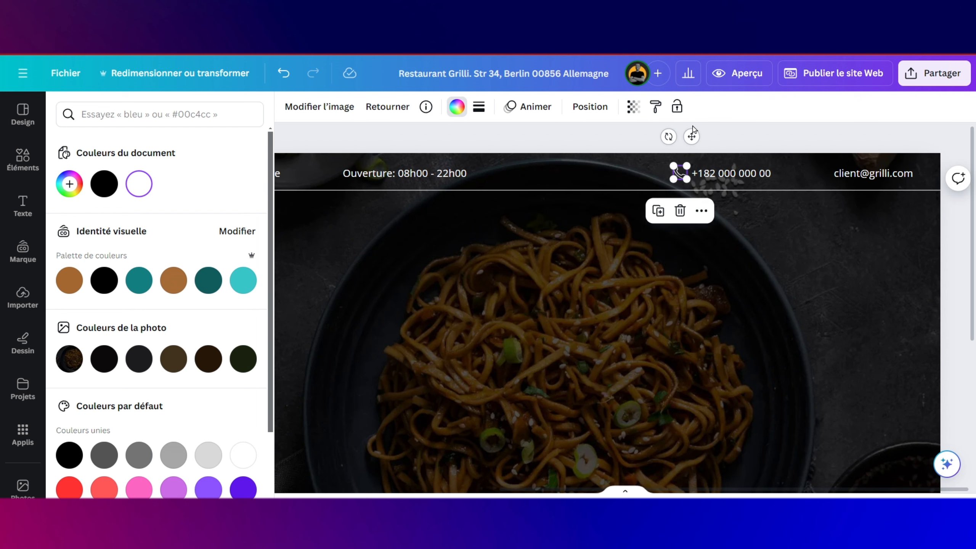
click(751, 208)
click(677, 175)
drag(678, 164, 680, 167)
click(732, 208)
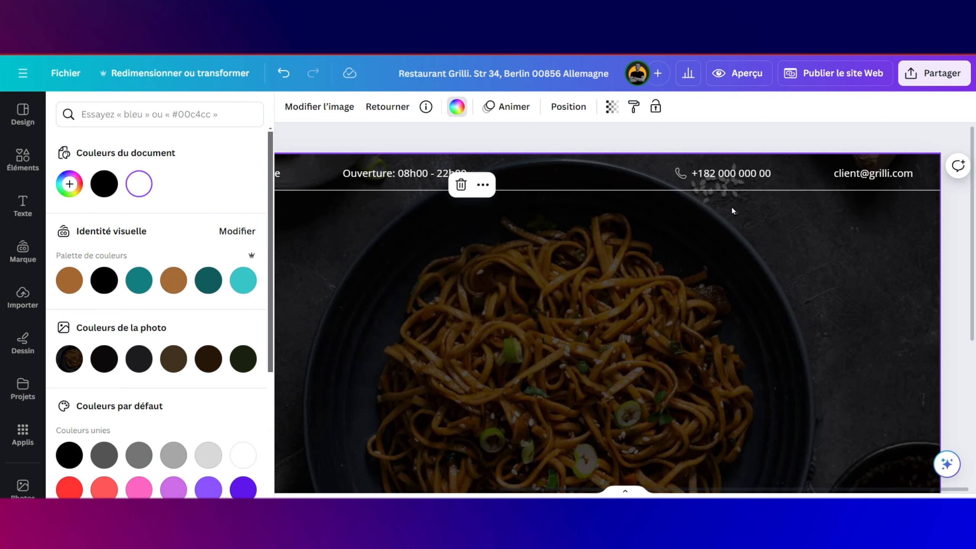
scroll(599, 216, left, 2)
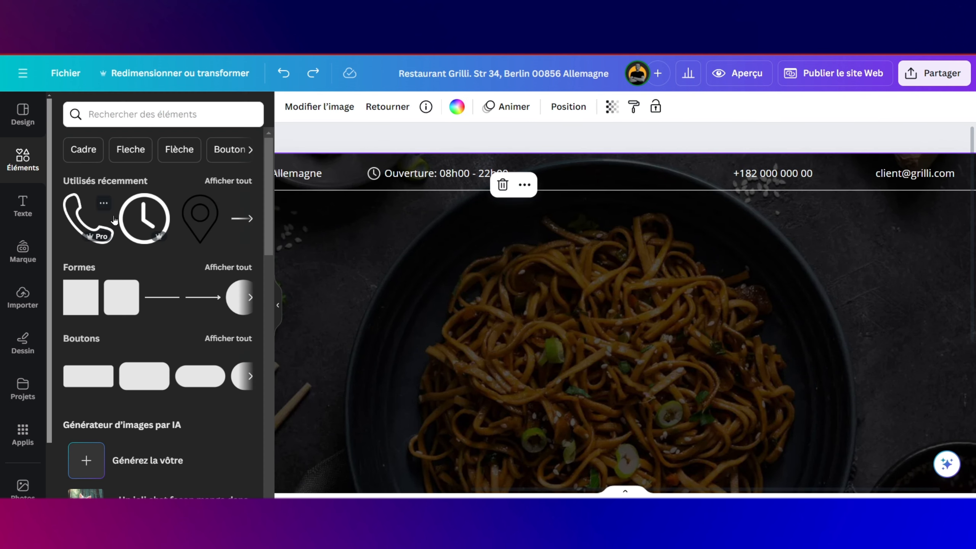
click(87, 212)
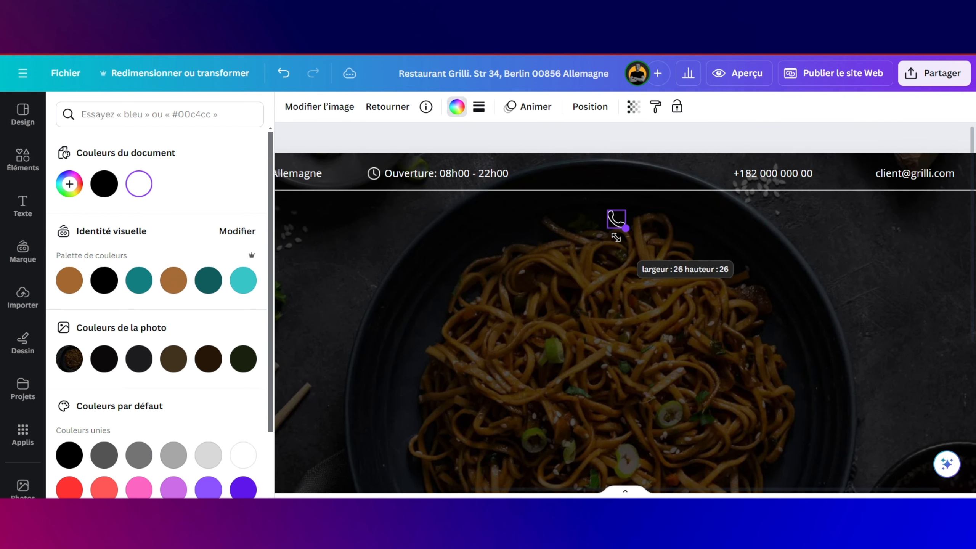
drag(617, 219, 724, 174)
click(397, 179)
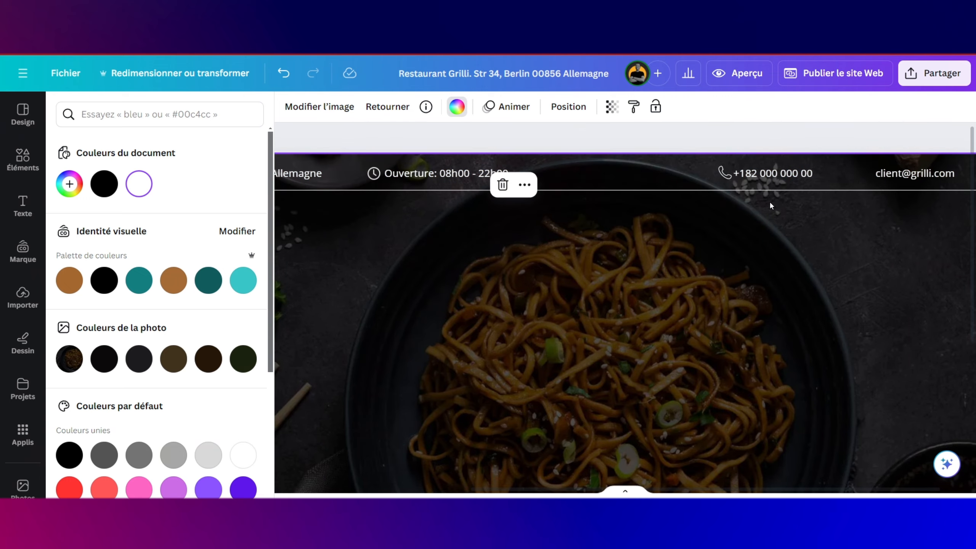
Step: Search Elements for 'email' and add the outline envelope illustration to the page
click(23, 157)
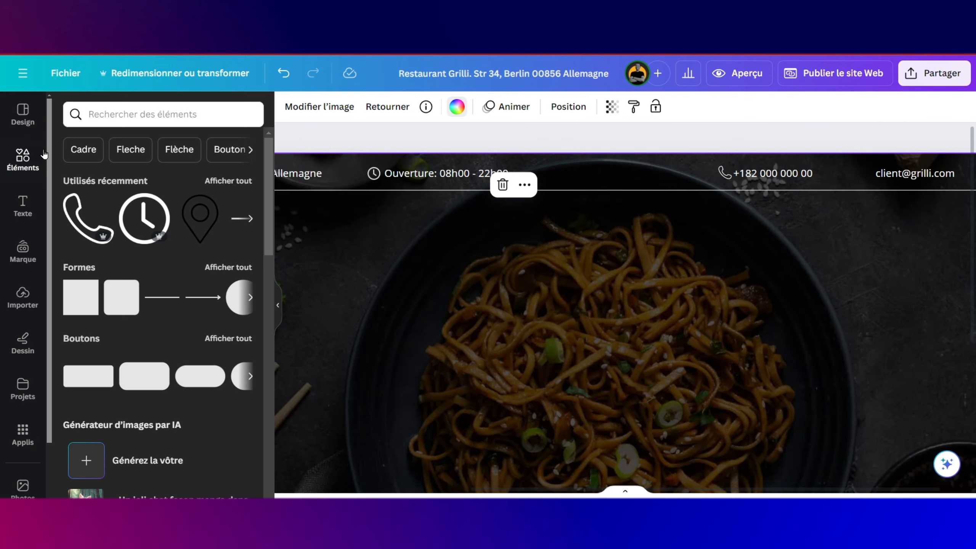
click(119, 112)
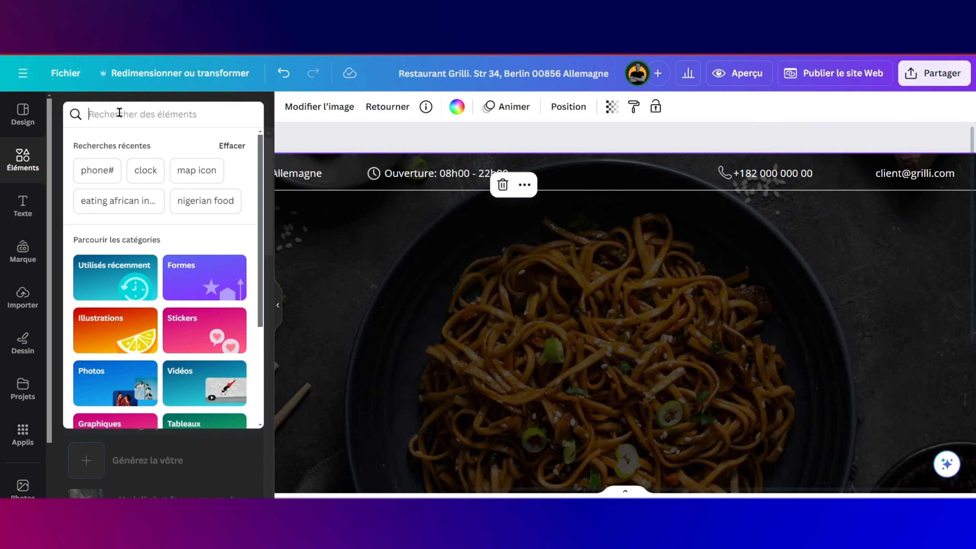
text(email)
key(Return)
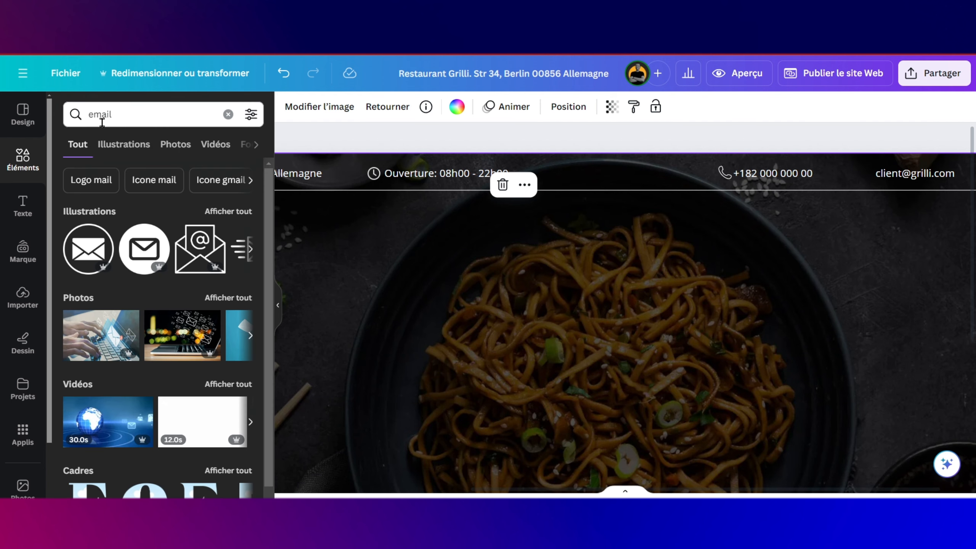
click(228, 211)
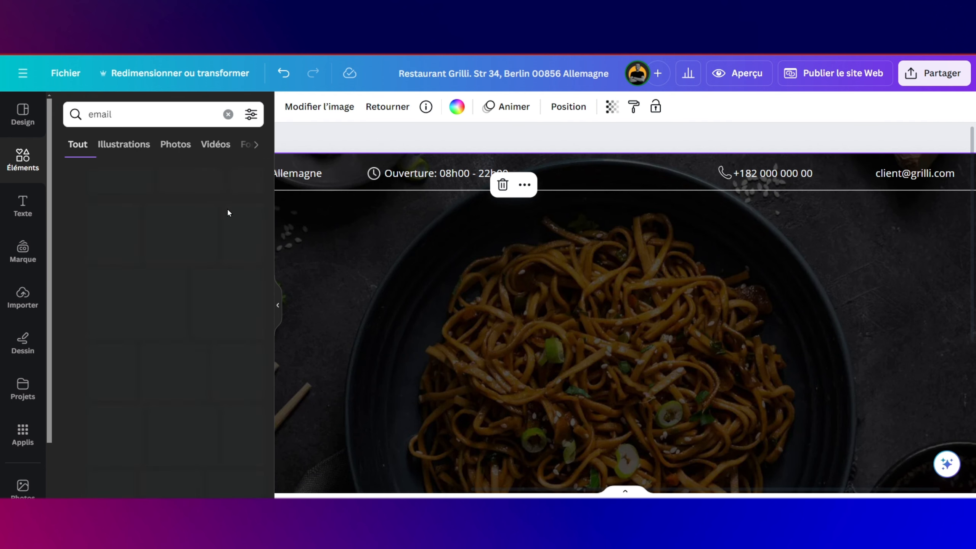
drag(105, 383, 560, 284)
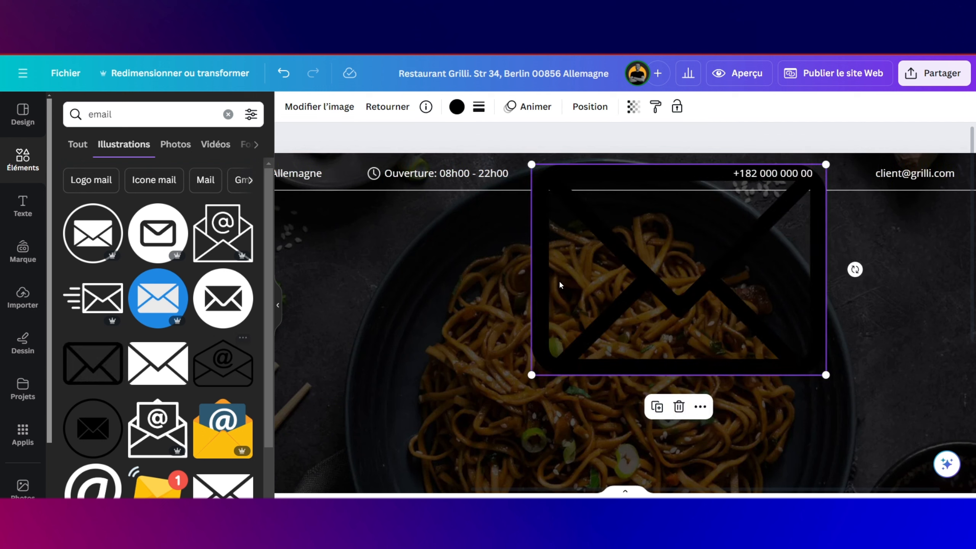
click(456, 107)
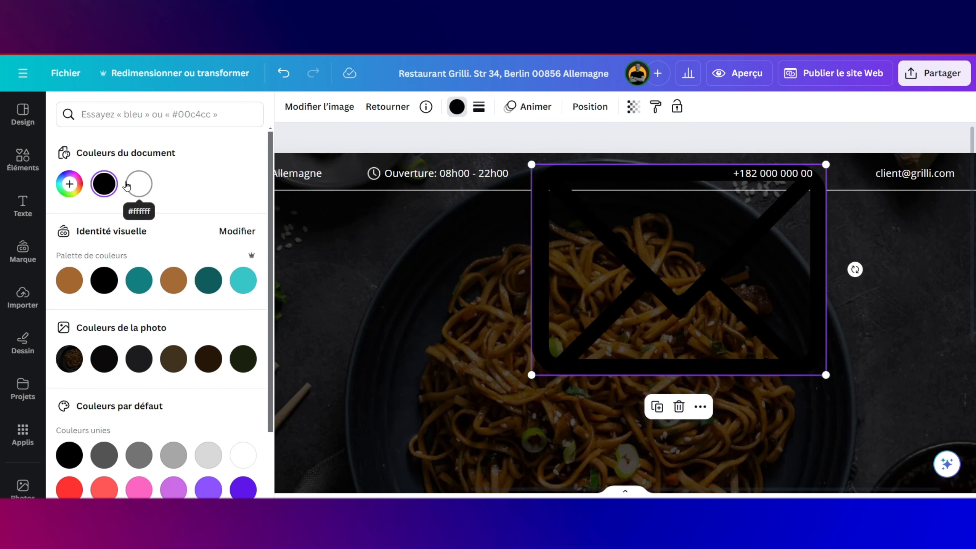
click(138, 185)
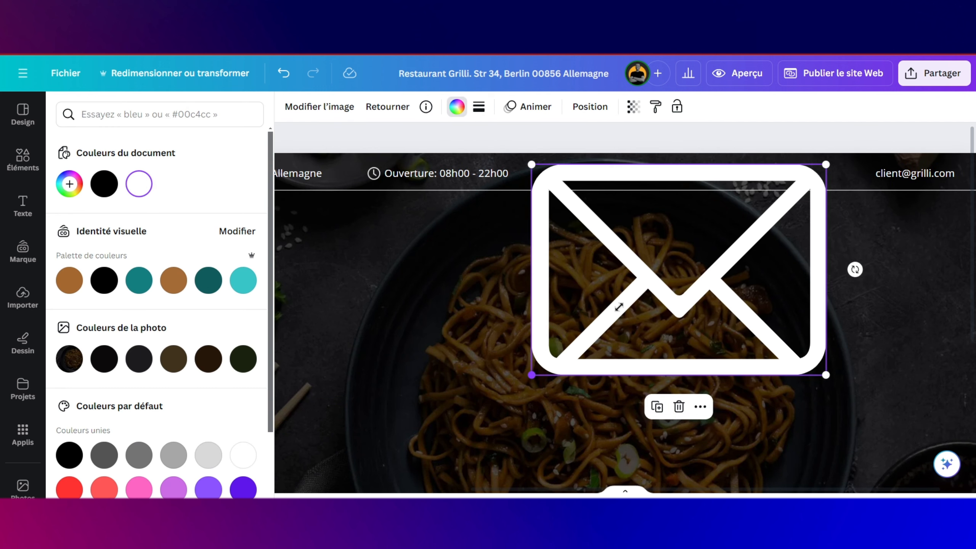
drag(619, 307, 804, 183)
drag(826, 139, 874, 139)
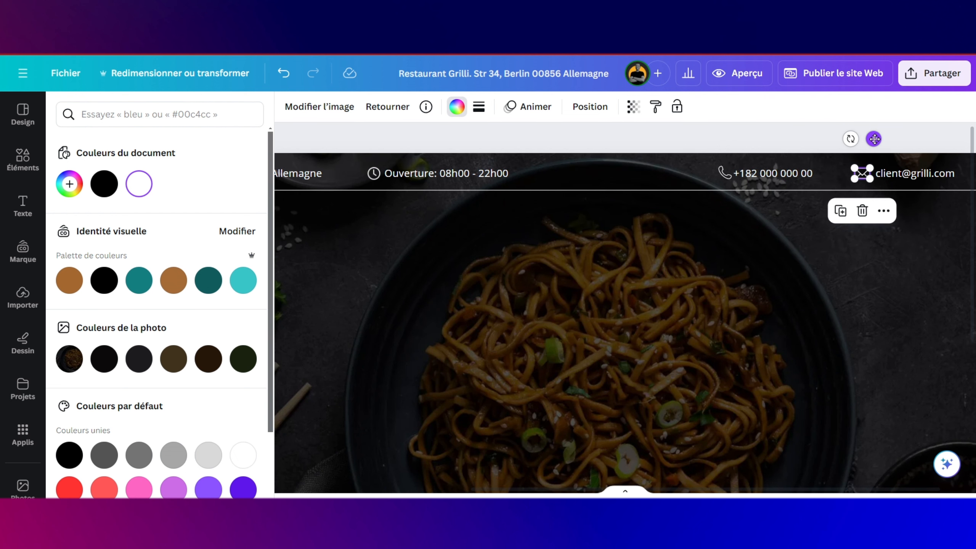
scroll(646, 245, right, 2)
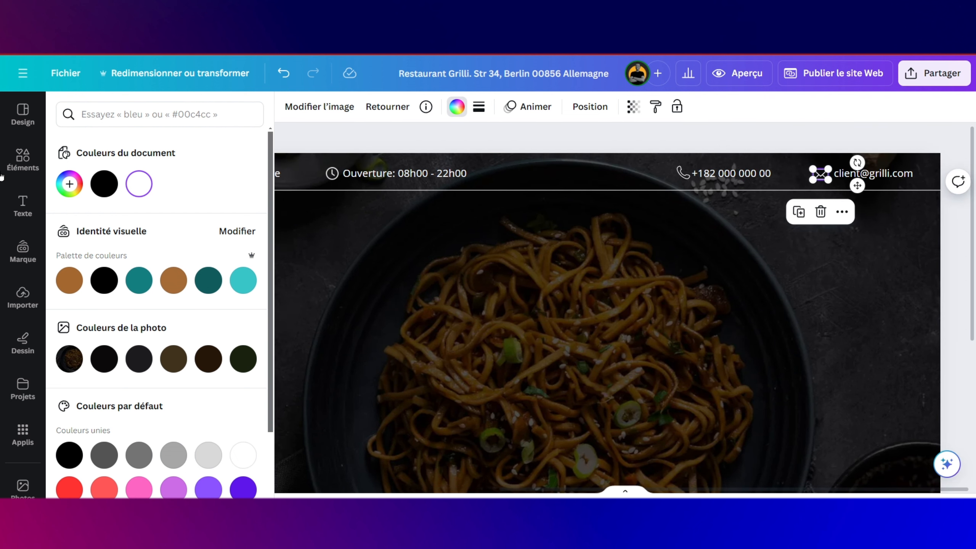
click(21, 162)
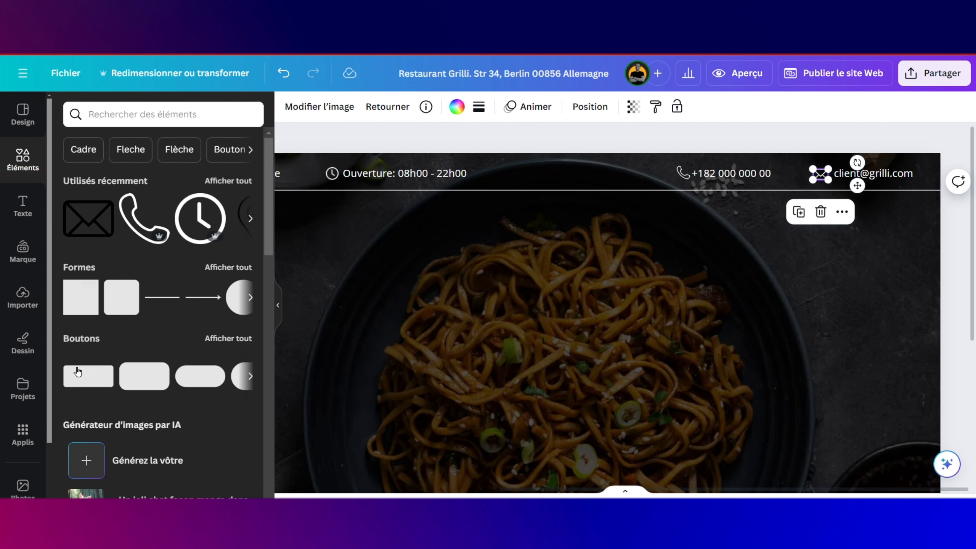
Step: Add a small square with a transparent fill and a solid white border
click(81, 296)
drag(668, 350, 532, 212)
scroll(533, 212, up, 3)
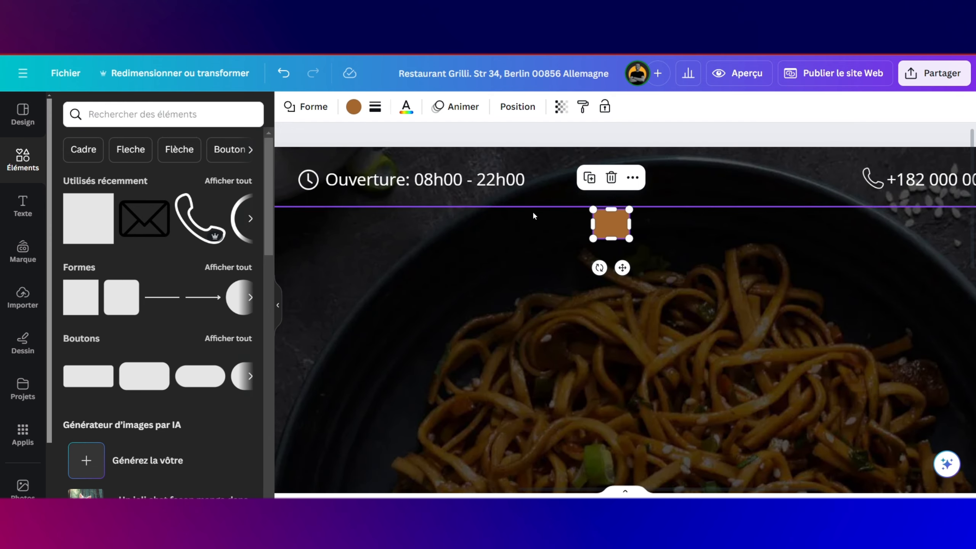
click(358, 111)
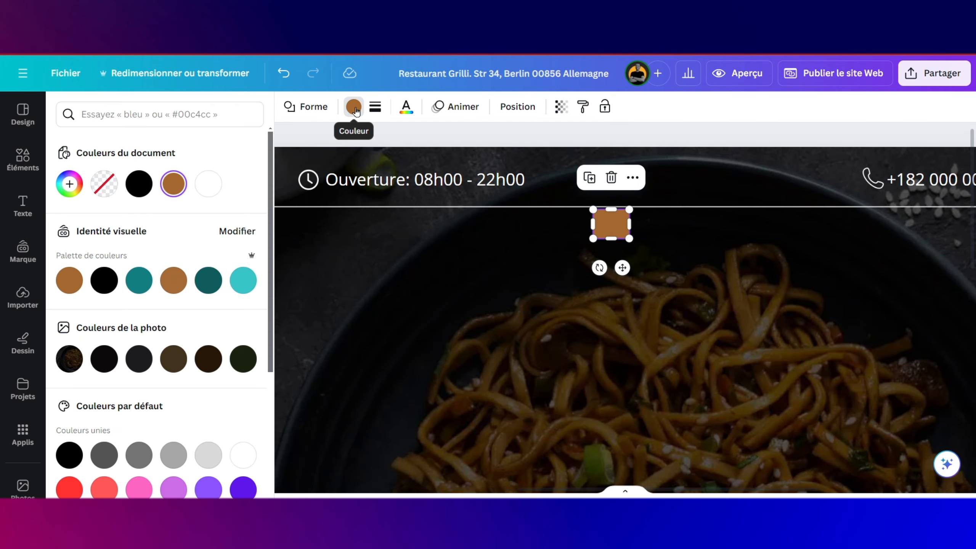
click(112, 182)
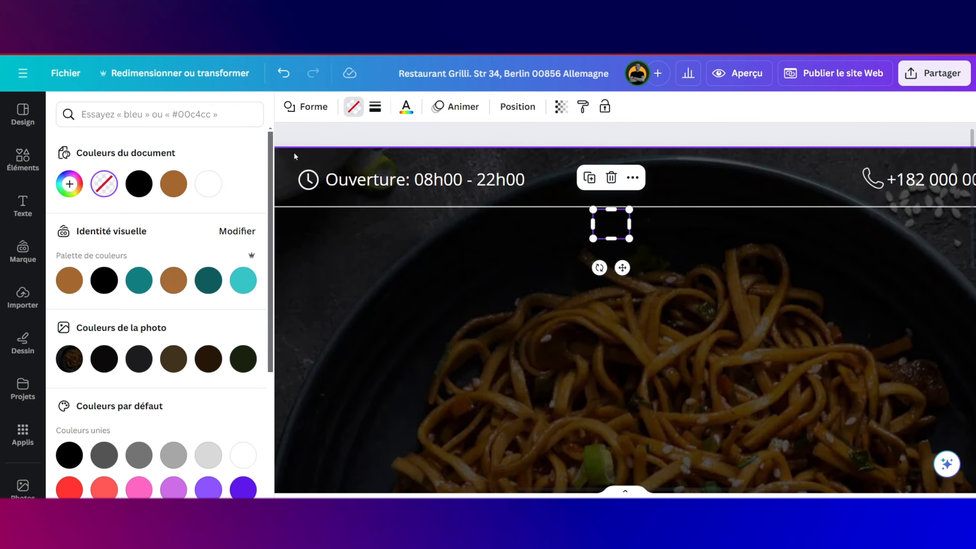
click(375, 107)
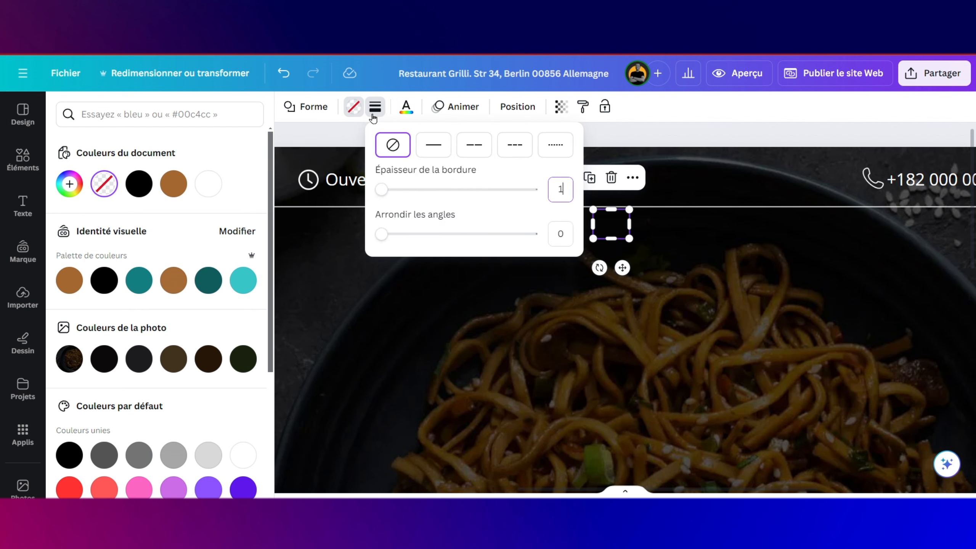
click(434, 145)
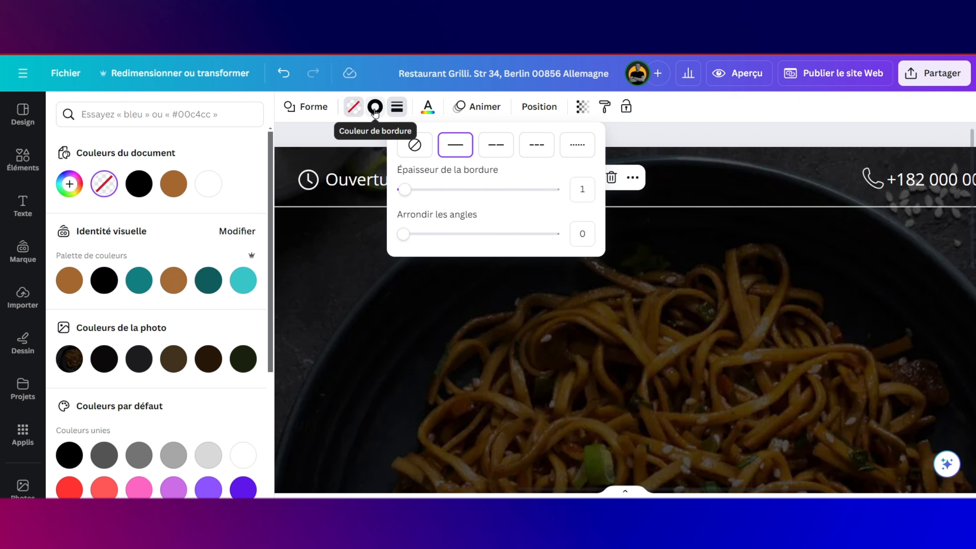
click(375, 106)
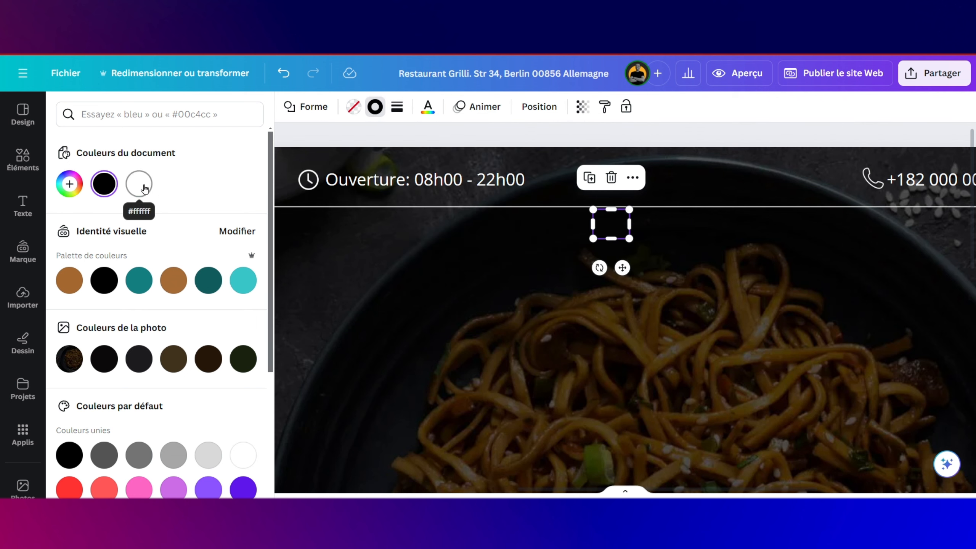
click(139, 183)
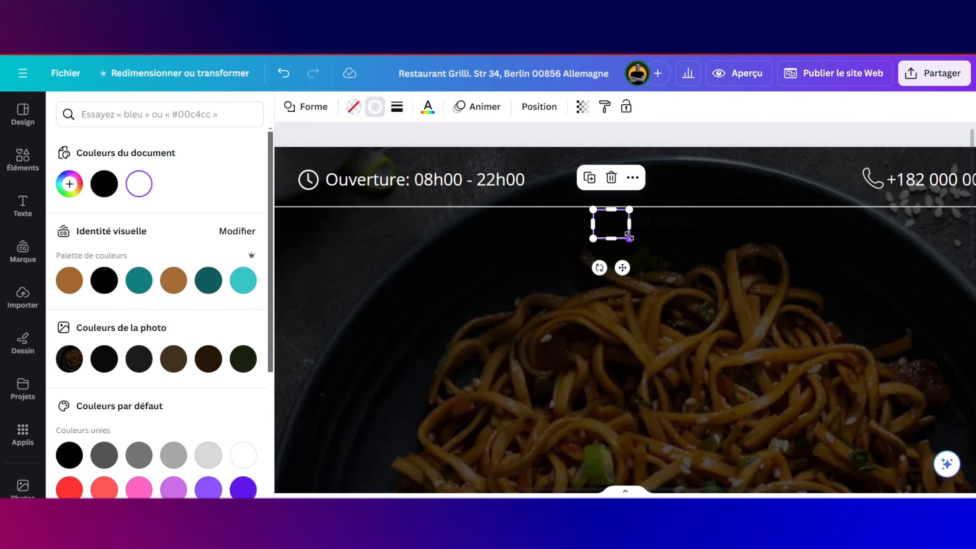
Step: Shrink the outlined diamond and place it between Allemagne and the clock icon
drag(631, 238, 345, 259)
scroll(346, 259, left, 2)
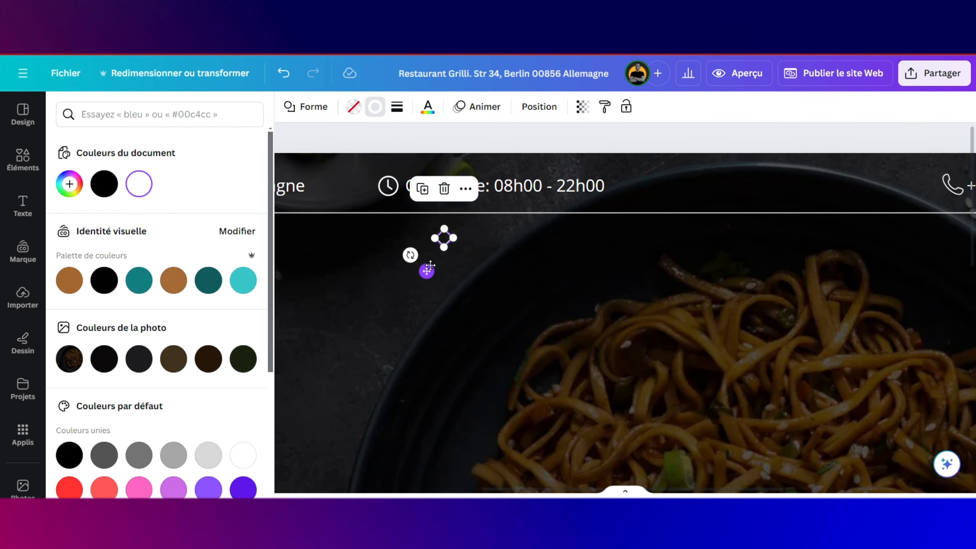
scroll(430, 265, left, 1)
drag(483, 269, 383, 214)
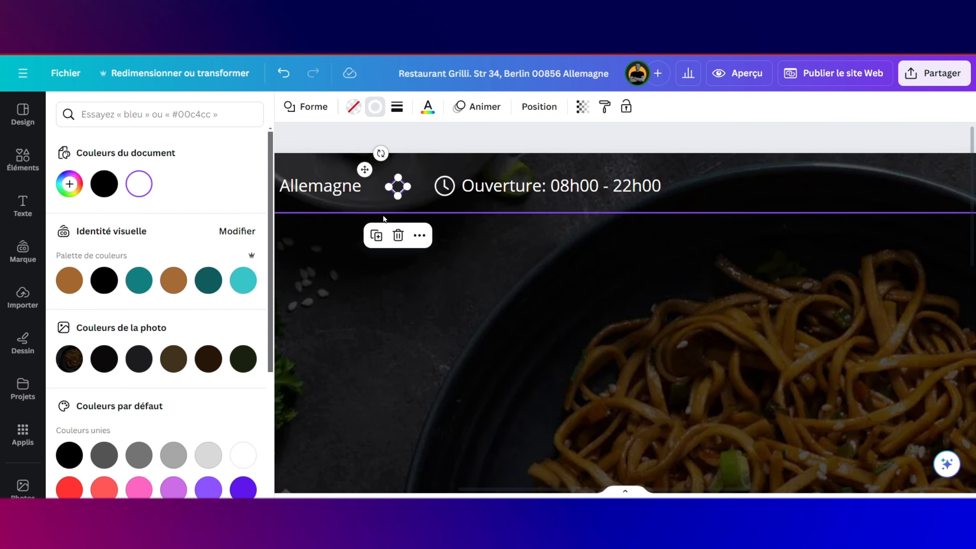
Step: Duplicate the diamond and place the copy between the phone number and the email
key(ctrl+d)
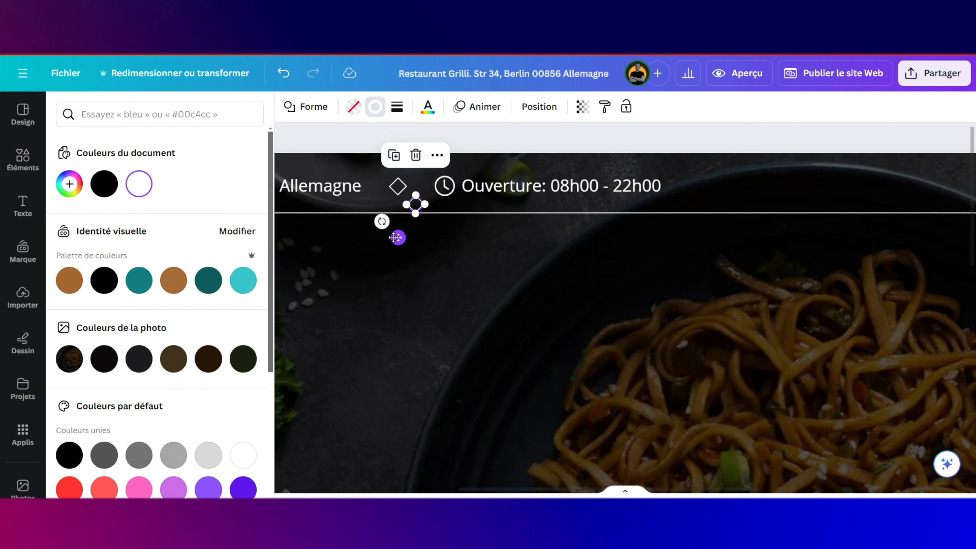
drag(395, 237, 804, 260)
scroll(805, 260, right, 5)
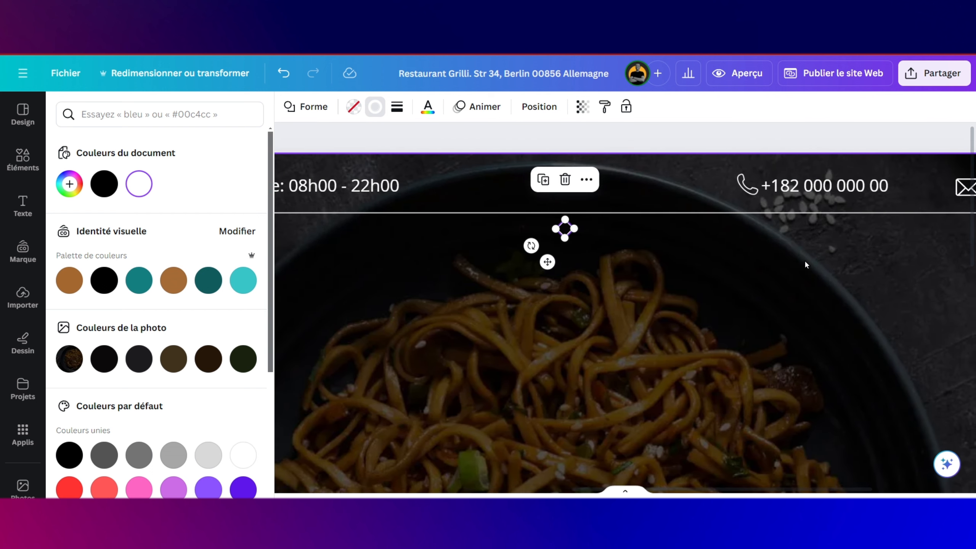
scroll(804, 259, right, 2)
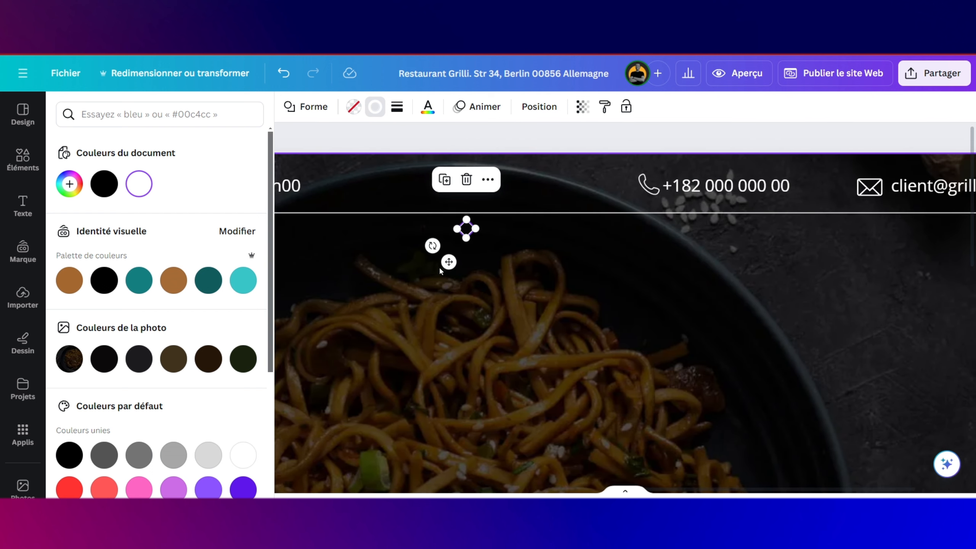
drag(449, 261, 808, 218)
Step: Select a diamond separator and copy its style while reviewing the info bar
scroll(821, 210, down, 5)
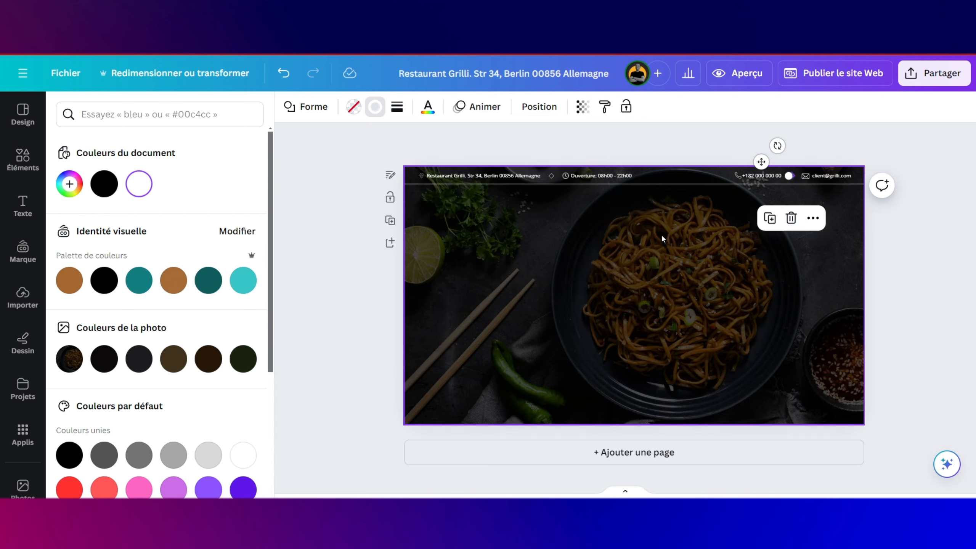
click(661, 234)
scroll(565, 175, up, 5)
click(456, 179)
click(604, 107)
scroll(631, 183, right, 10)
click(759, 183)
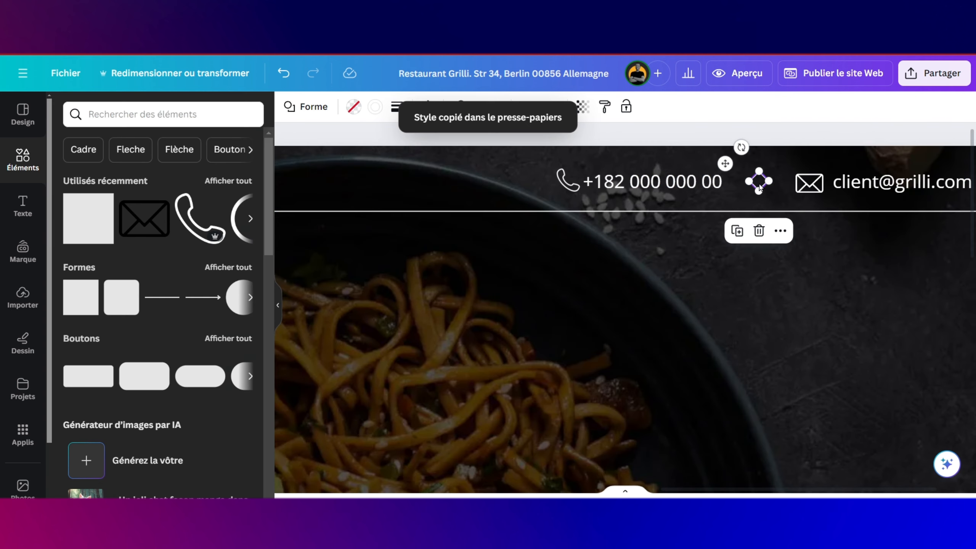
drag(767, 183, 770, 183)
scroll(770, 192, down, 5)
click(684, 248)
Step: Set the address text's font to Glacial Indifference
click(369, 168)
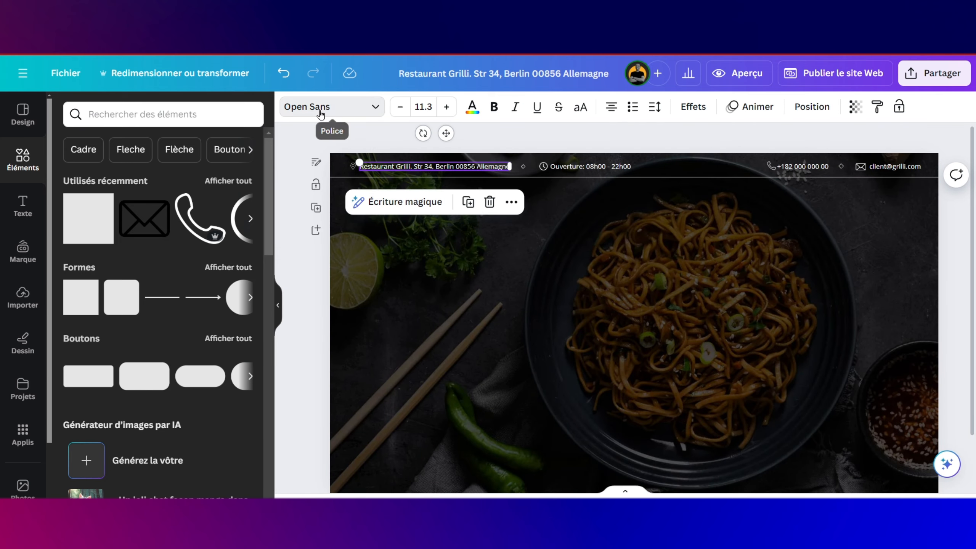
click(323, 107)
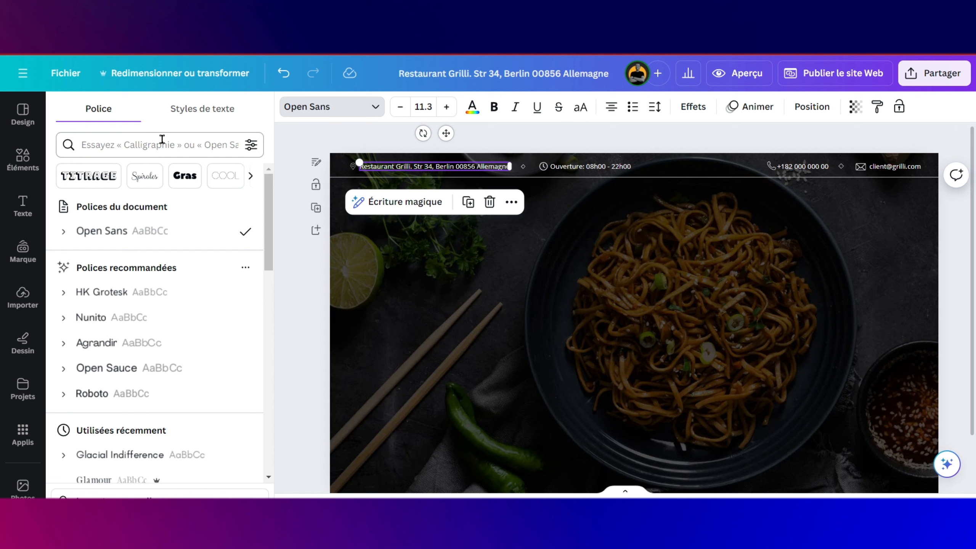
click(161, 142)
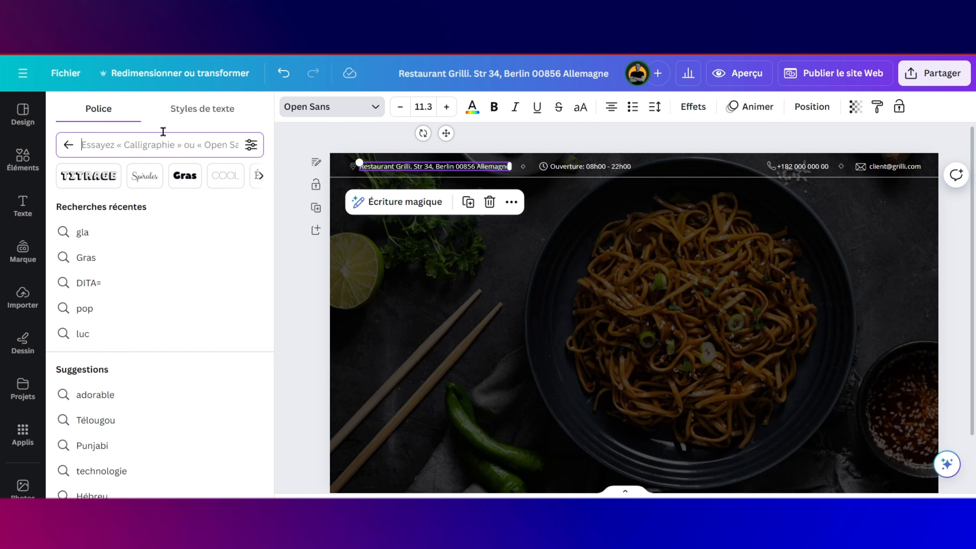
text(glac)
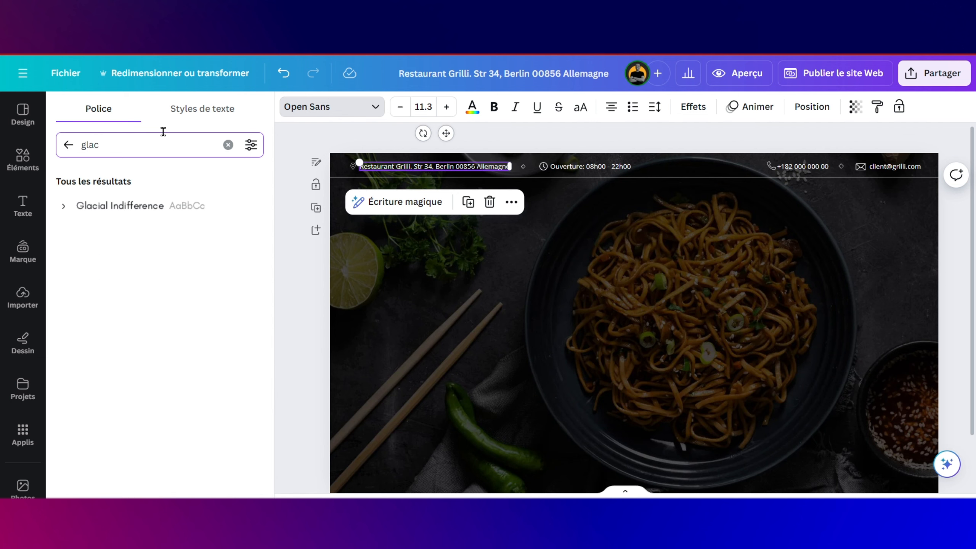
click(135, 207)
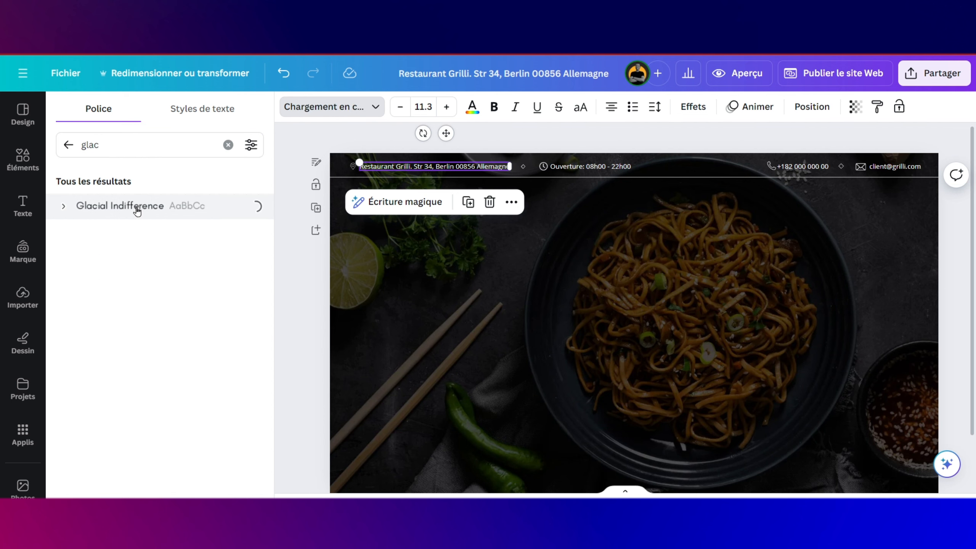
Step: Copy the address text's style onto the opening hours, phone number and e-mail texts
click(582, 166)
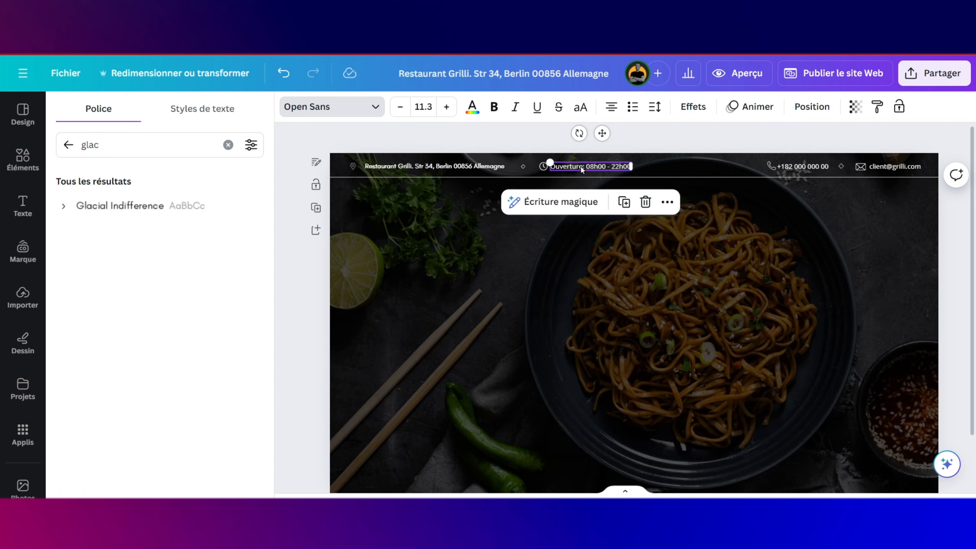
click(447, 169)
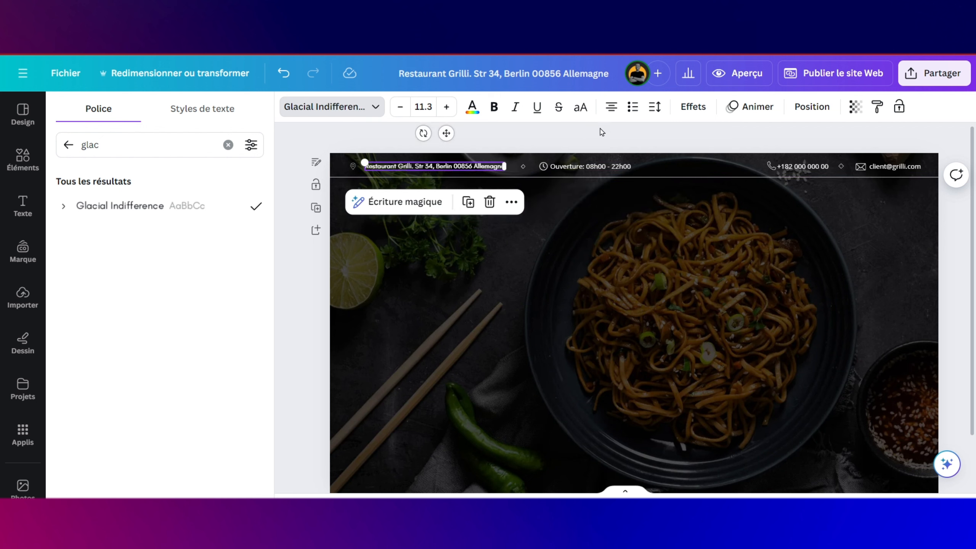
click(878, 107)
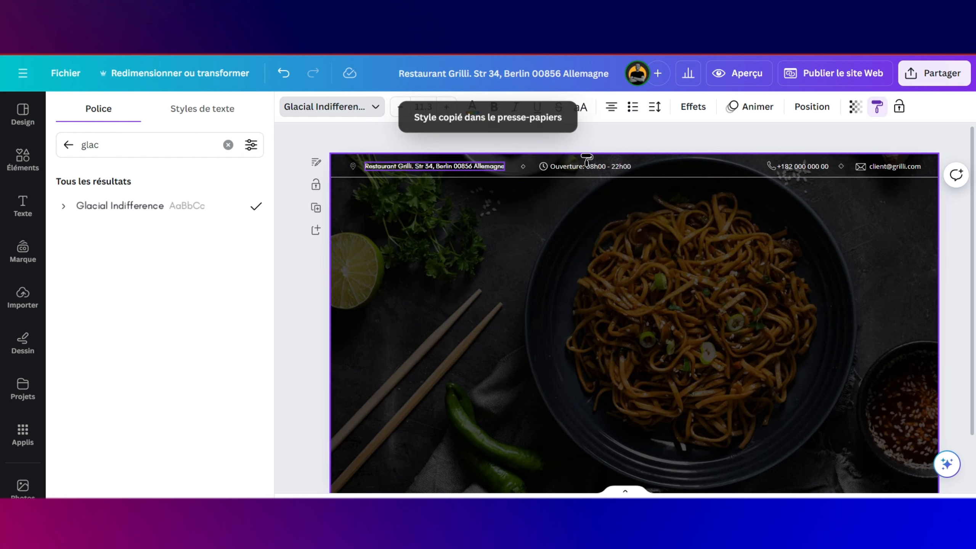
click(594, 169)
click(819, 177)
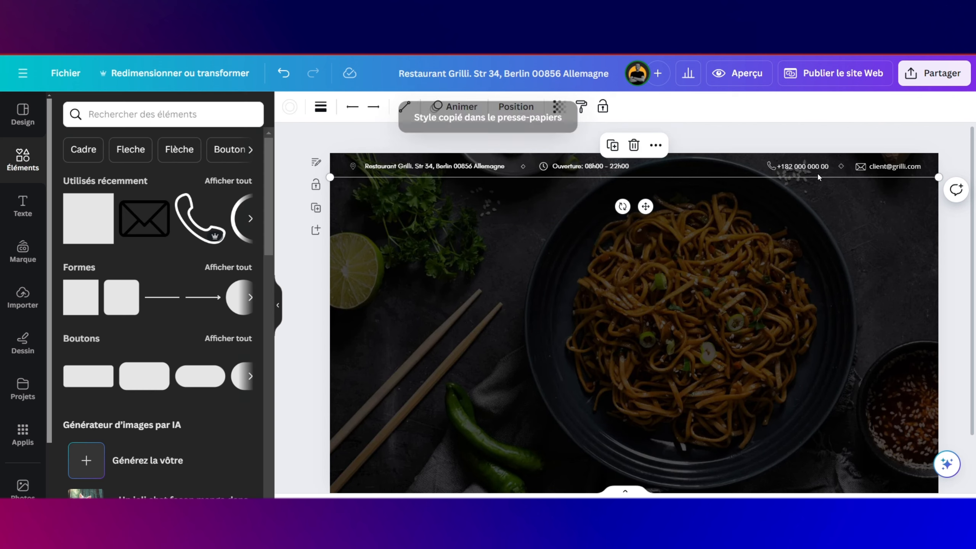
click(594, 167)
click(877, 107)
click(803, 167)
click(878, 107)
click(895, 167)
click(760, 178)
click(717, 230)
Step: Try the Madani Arabic font on the address text
click(434, 166)
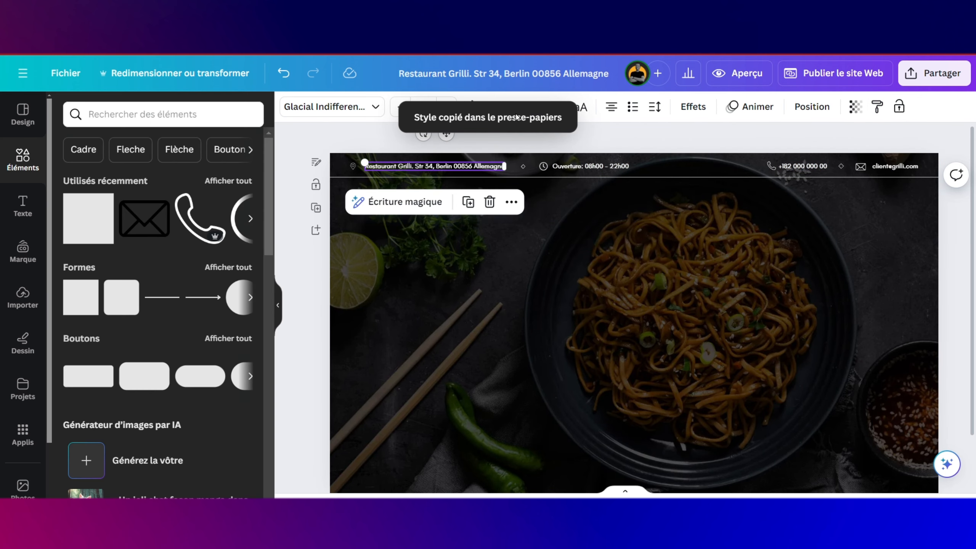
click(332, 106)
click(67, 146)
scroll(153, 309, down, 15)
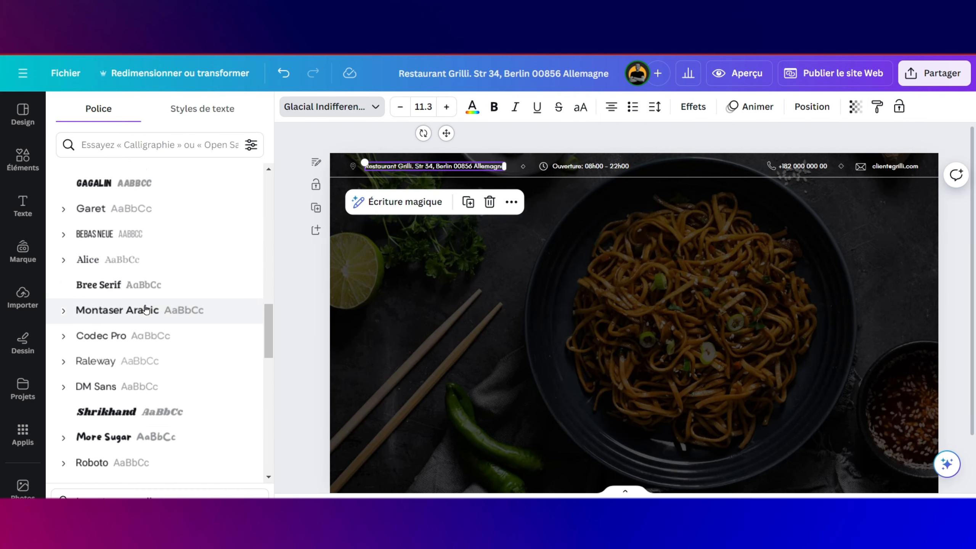
click(150, 265)
click(545, 217)
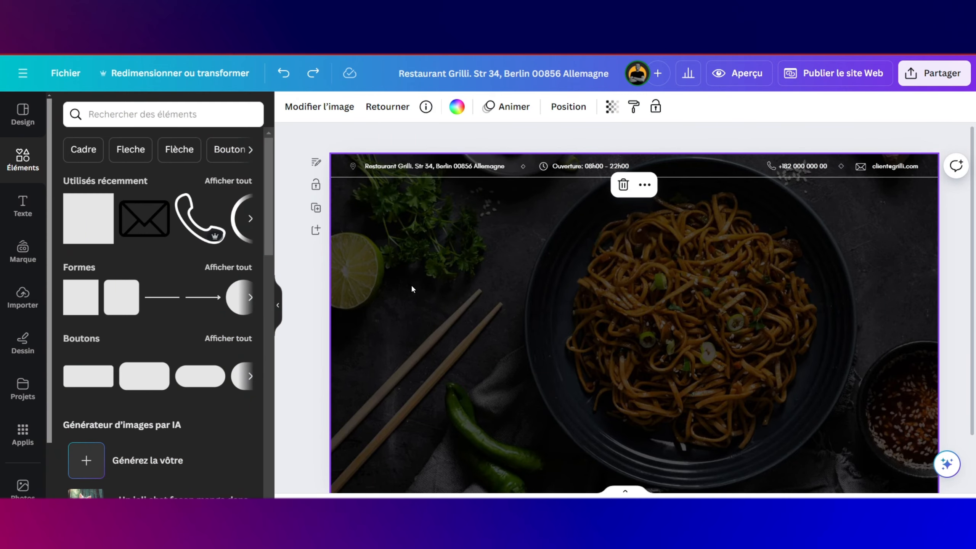
Step: Add an 'Ajouter un titre' heading to the centre of the photo
click(564, 166)
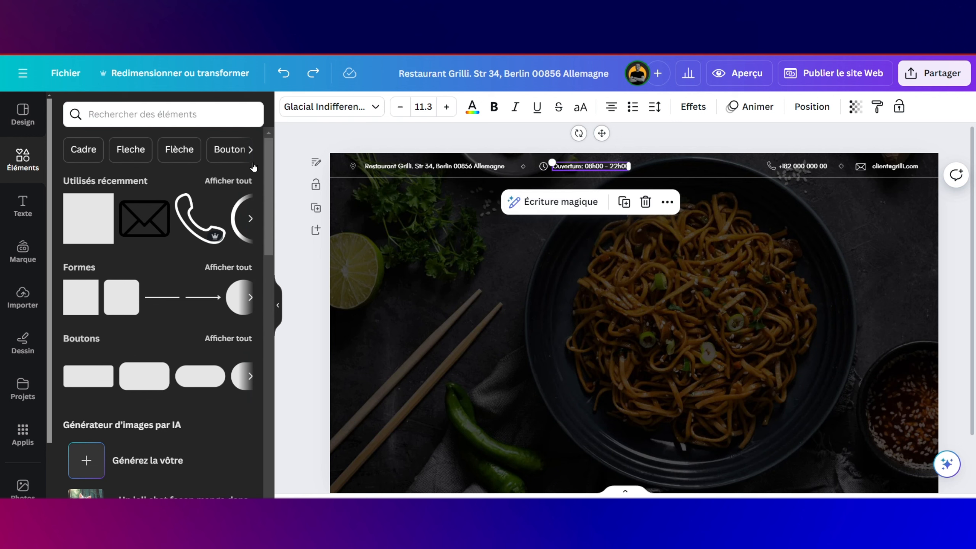
click(5, 207)
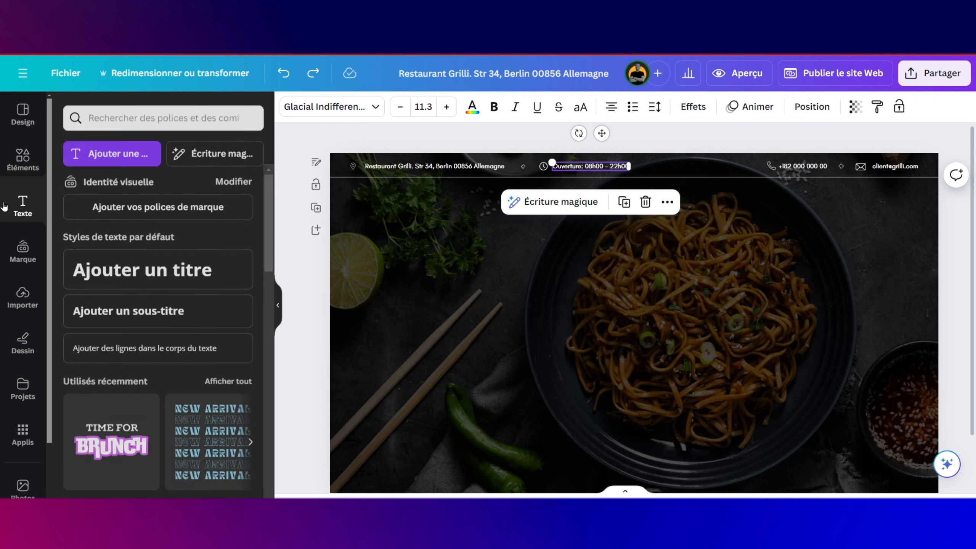
drag(131, 267, 618, 280)
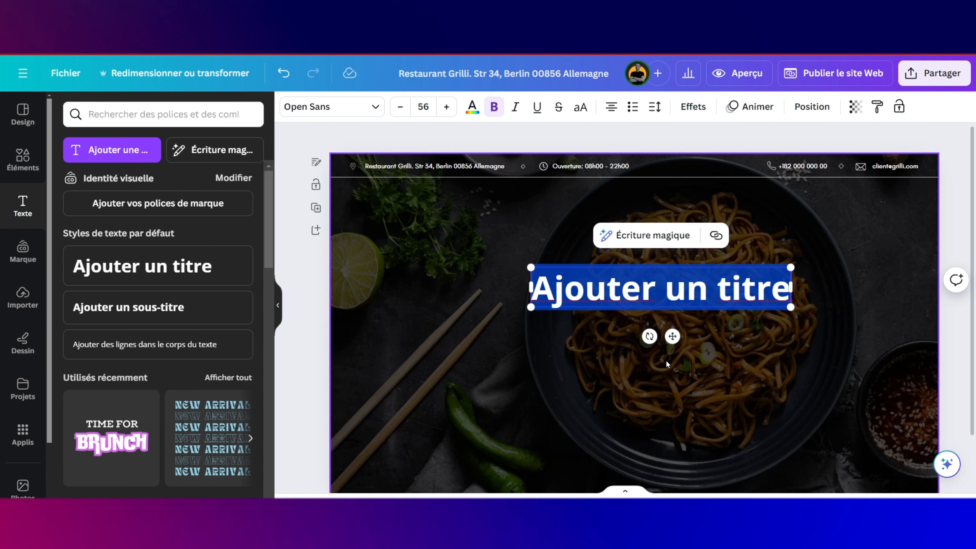
Step: Delete the placeholder heading and add the uploaded GRILLI Restaurant logo to the design
key(BackSpace)
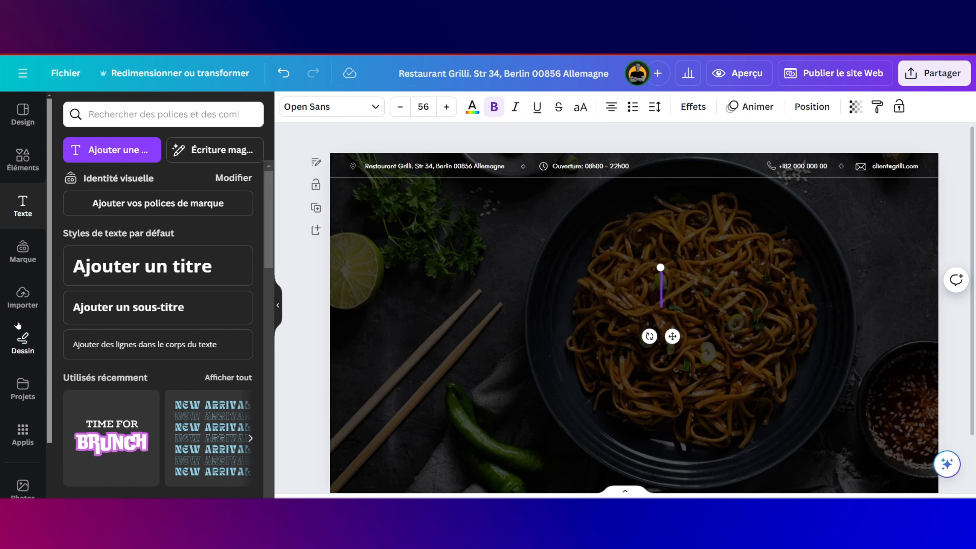
click(22, 299)
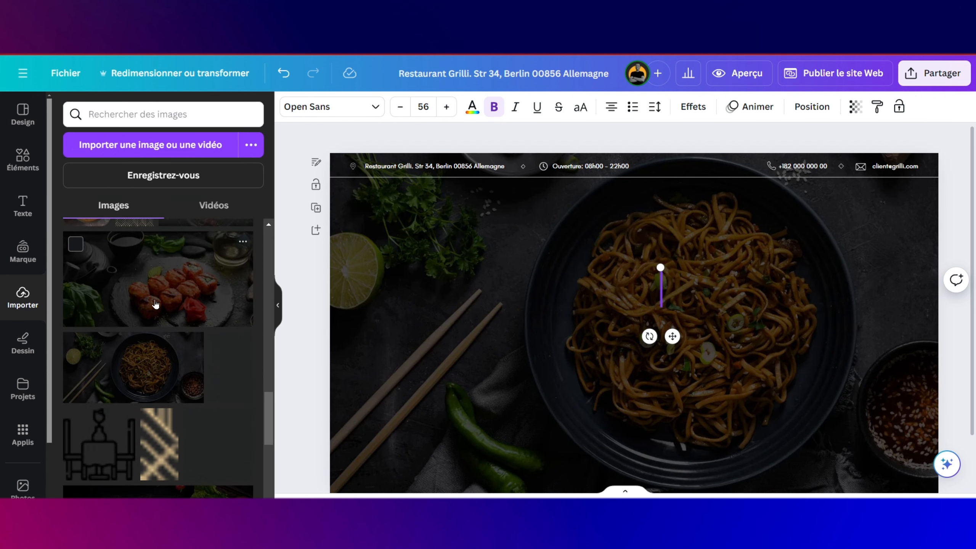
scroll(156, 304, down, 15)
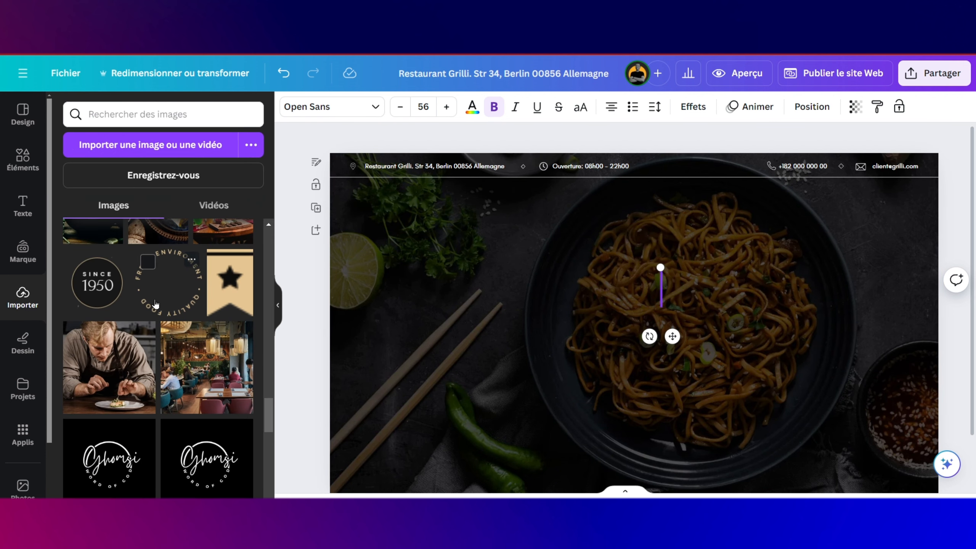
scroll(155, 303, up, 15)
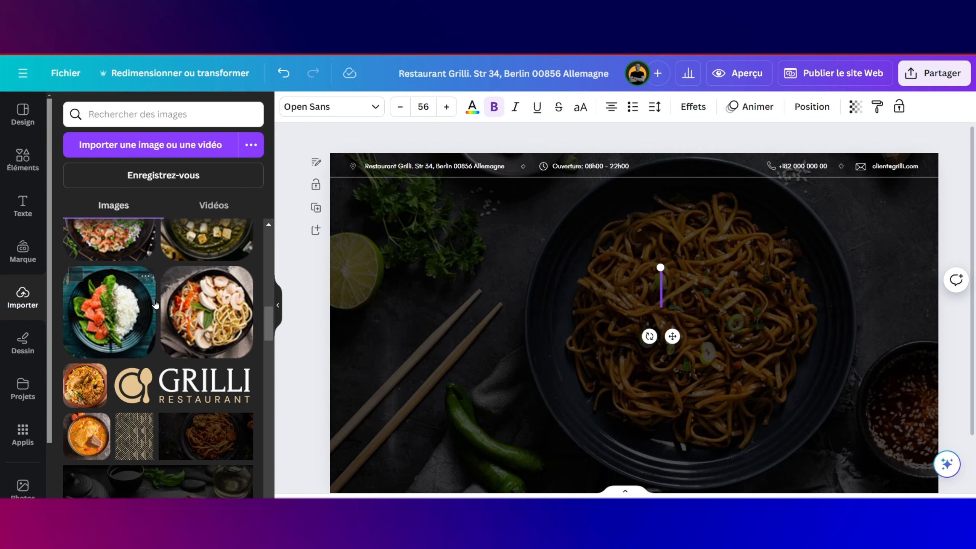
drag(162, 384, 456, 250)
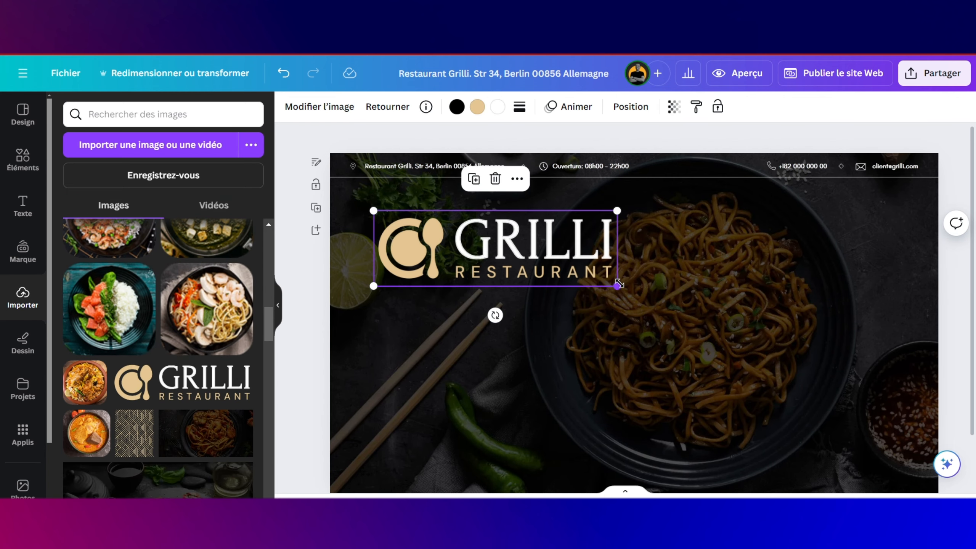
Step: Shrink the logo and move it to the upper-left corner below the info bar
drag(617, 285, 423, 226)
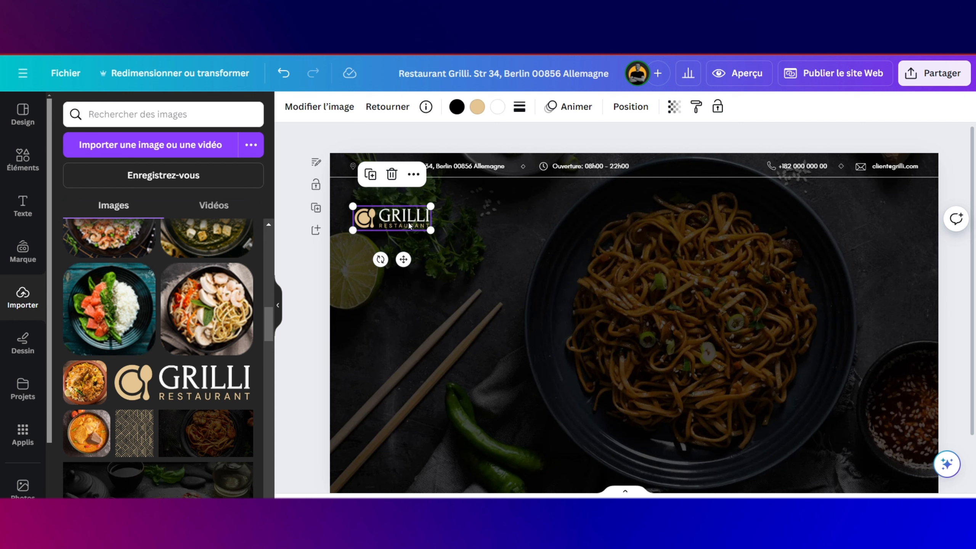
drag(409, 222, 400, 212)
click(462, 239)
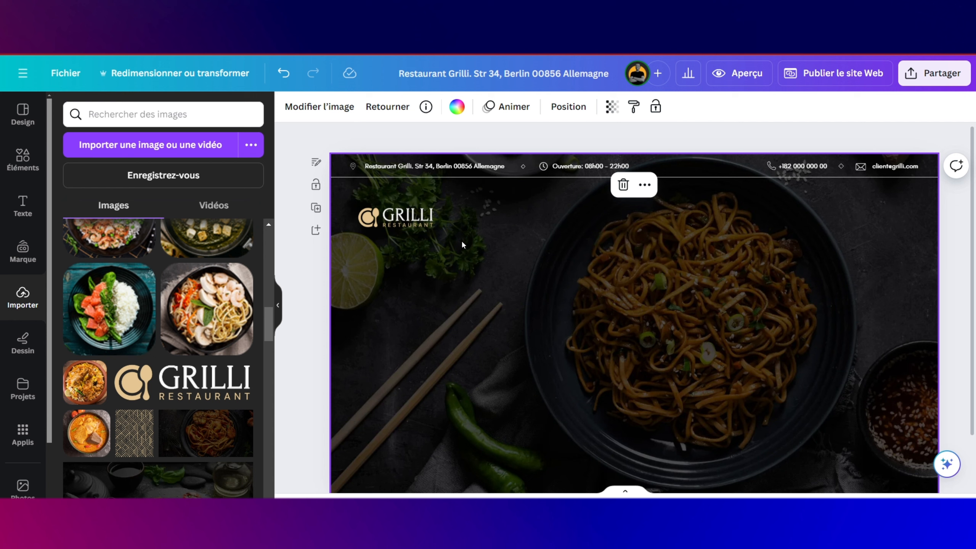
click(415, 212)
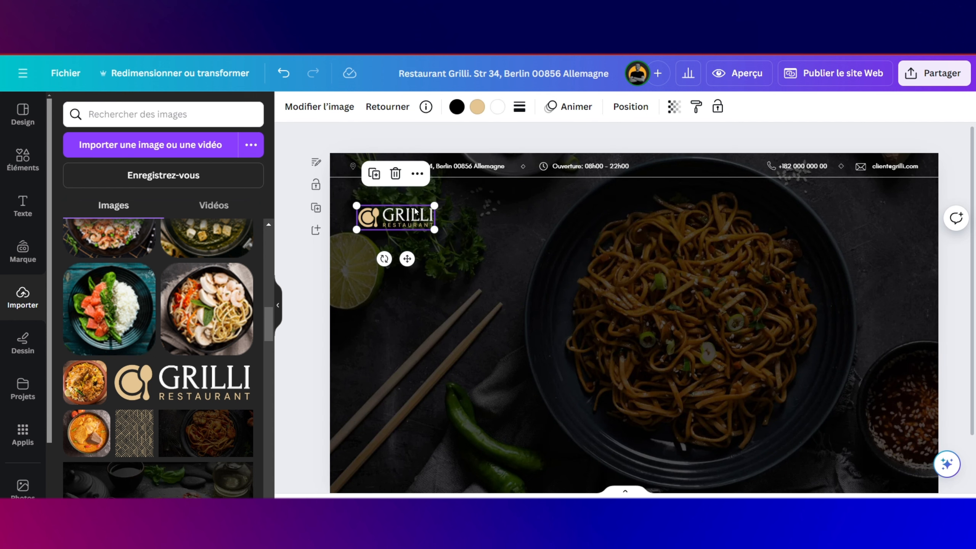
click(569, 215)
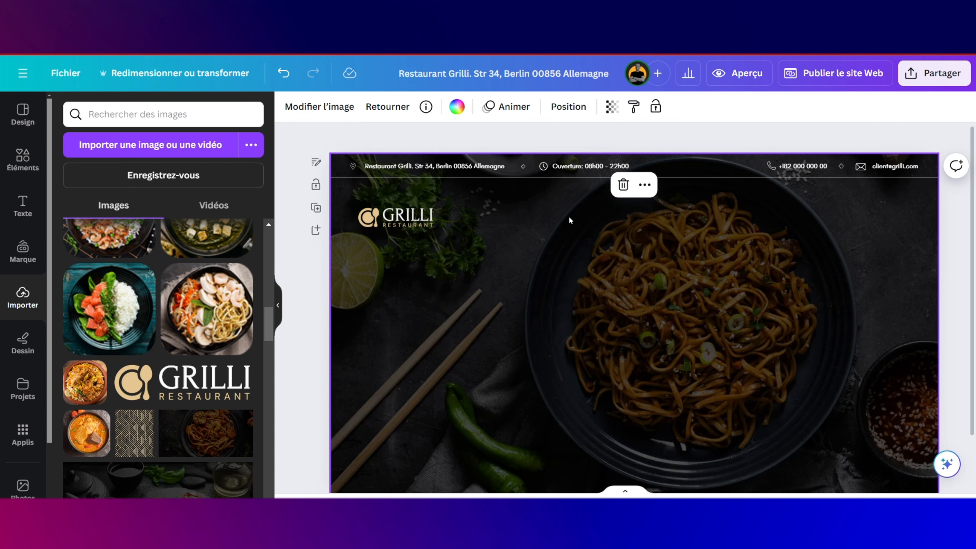
Step: Duplicate the opening hours text beside the logo and retype it as ACCUEIL
click(570, 168)
click(624, 201)
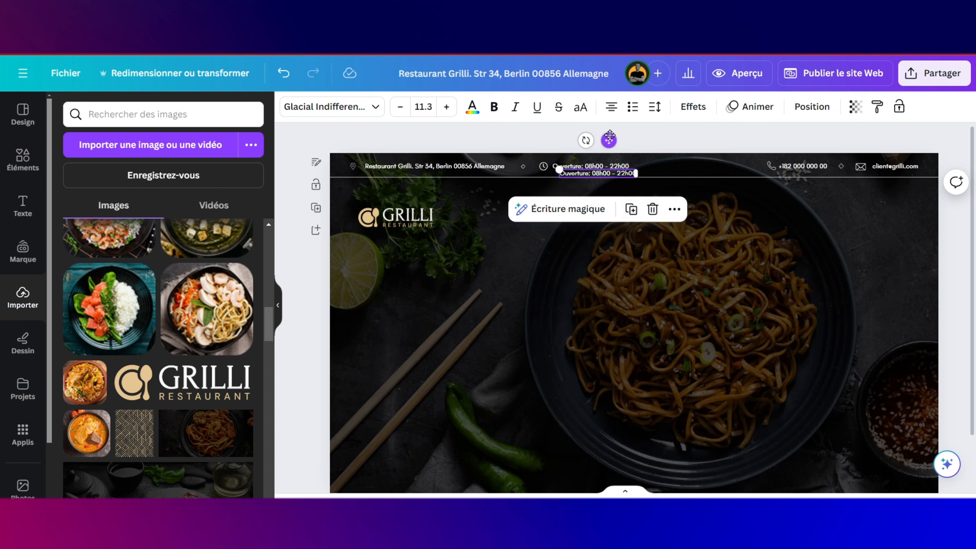
drag(610, 137, 575, 184)
double_click(572, 220)
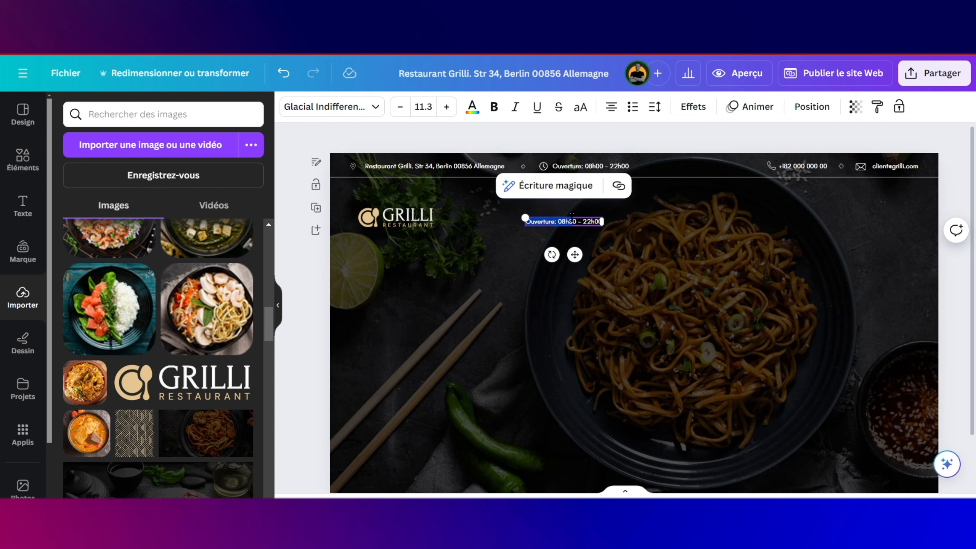
key(Caps_Lock)
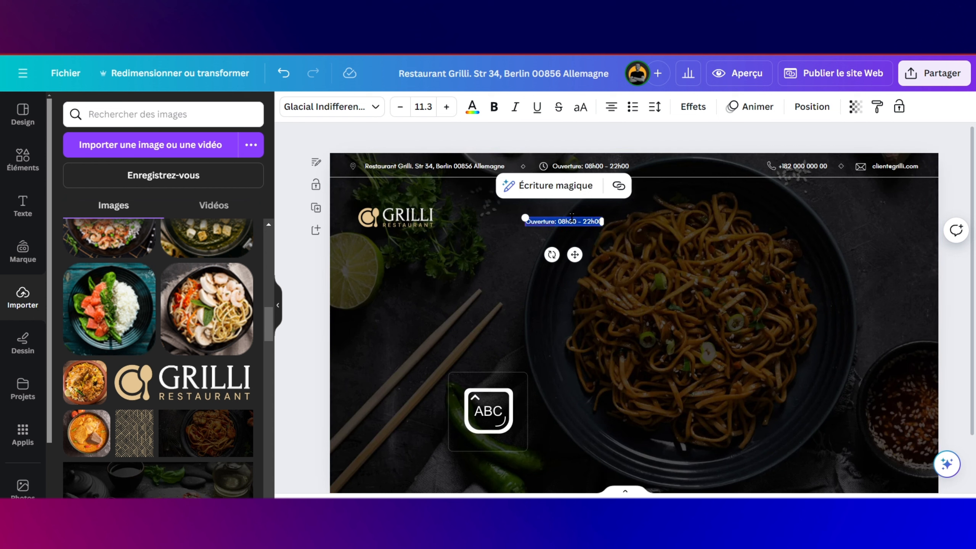
text(ACCUEIL)
Step: Set ACCUEIL to font size 12 and bold
click(573, 239)
click(564, 220)
drag(551, 217, 547, 212)
click(430, 111)
text(12)
key(Return)
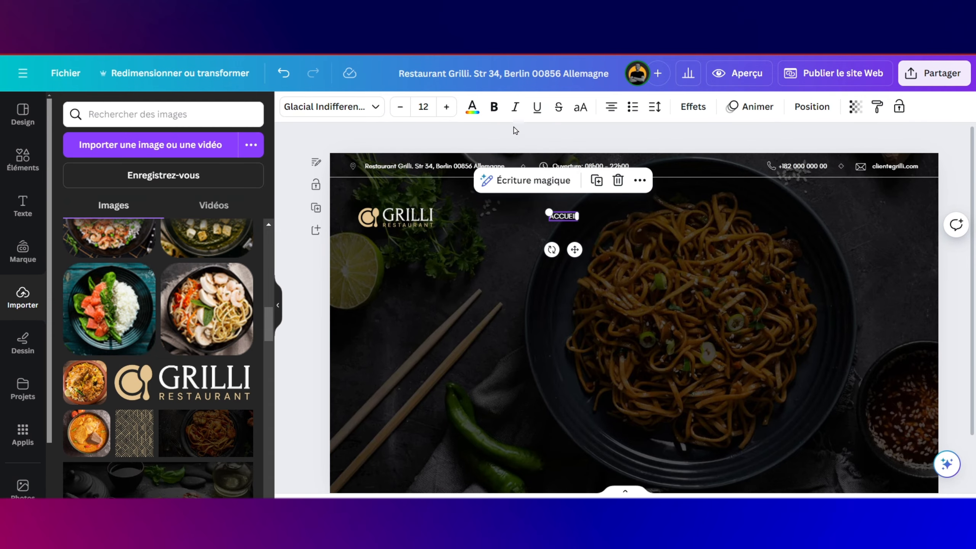
click(486, 111)
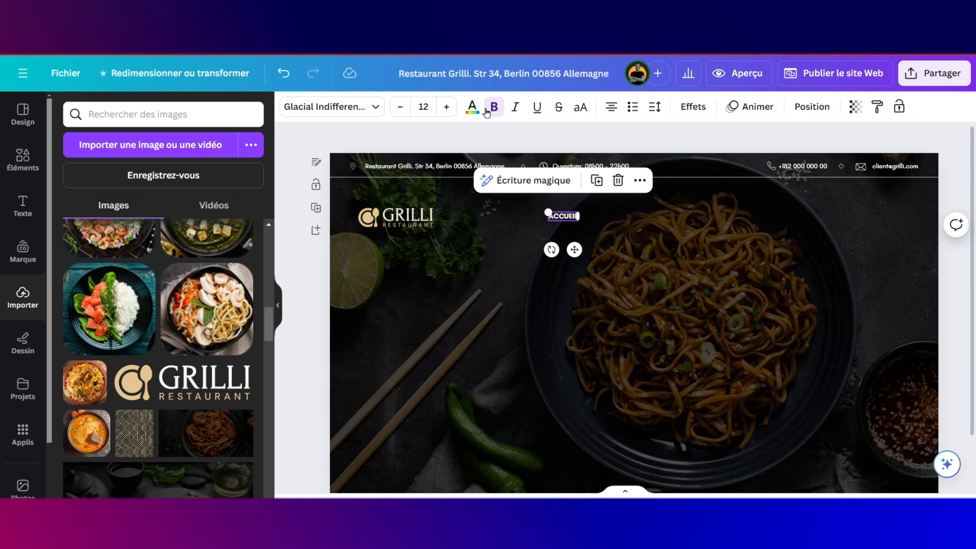
Step: Add a MENUS copy of ACCUEIL to its right
click(598, 227)
click(571, 217)
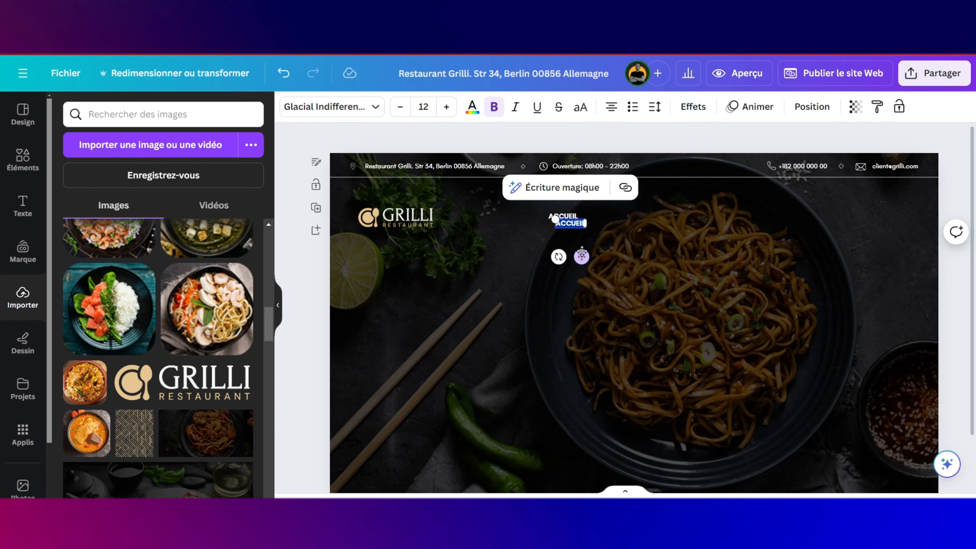
drag(582, 256, 617, 249)
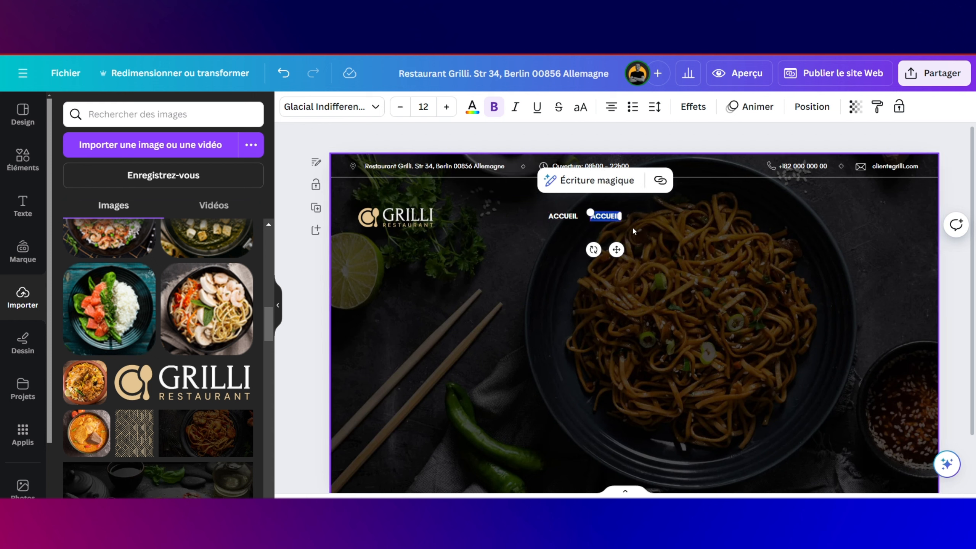
key(Caps_Lock)
text(m)
key(Caps_Lock)
text(EN)
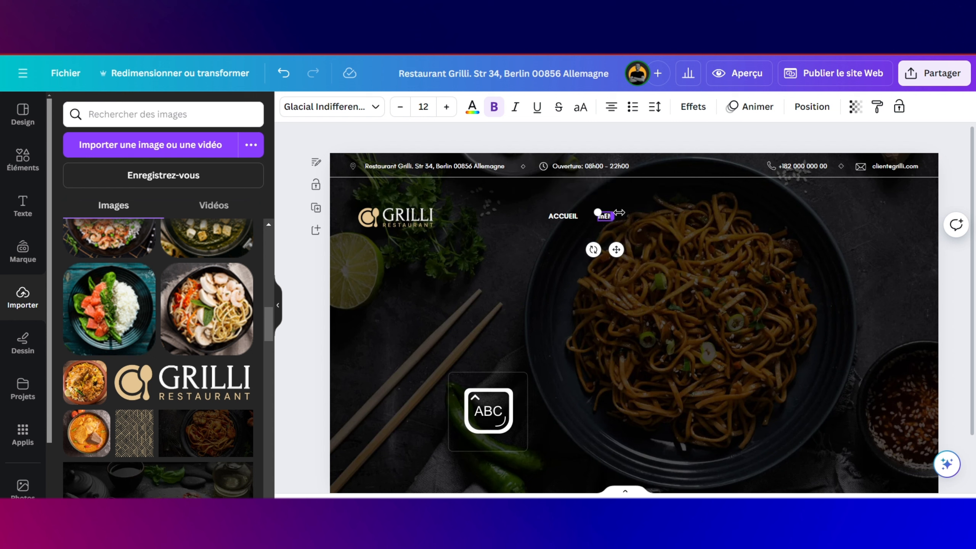
key(BackSpace)
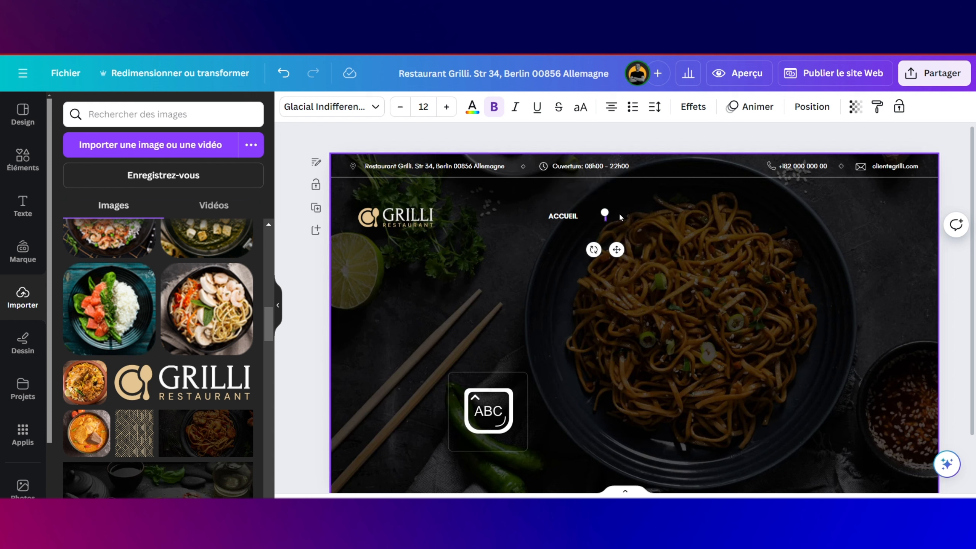
text(MENUS)
key(Caps_Lock)
Step: Add HISTOIRE and CONTACT items and space the four navigation items evenly
key(Caps_Lock)
drag(617, 249, 655, 243)
double_click(647, 215)
key(Caps_Lock)
key(BackSpace)
click(645, 217)
key(ctrl+d)
drag(662, 256, 708, 250)
drag(646, 217, 650, 217)
drag(570, 218, 565, 218)
drag(605, 217, 604, 216)
double_click(696, 216)
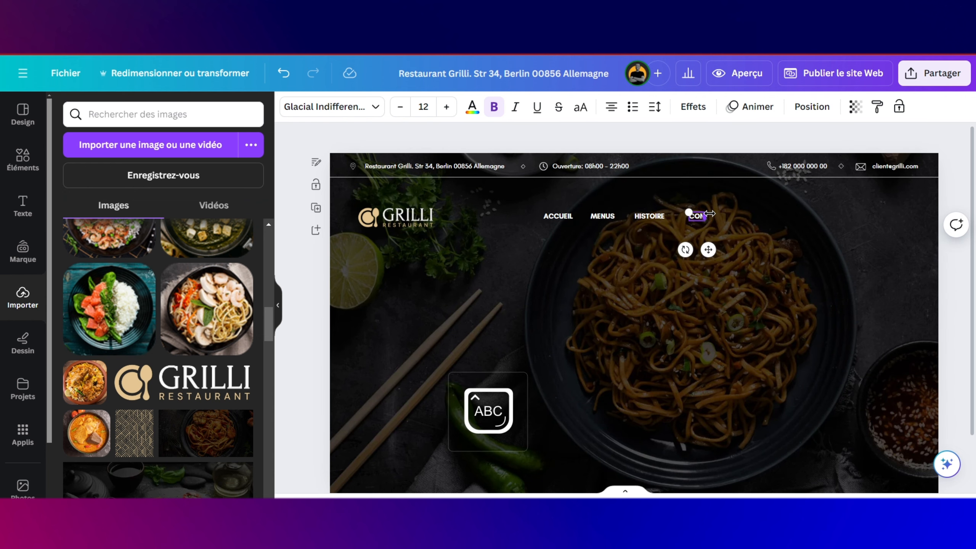
text(CONTACT)
click(767, 249)
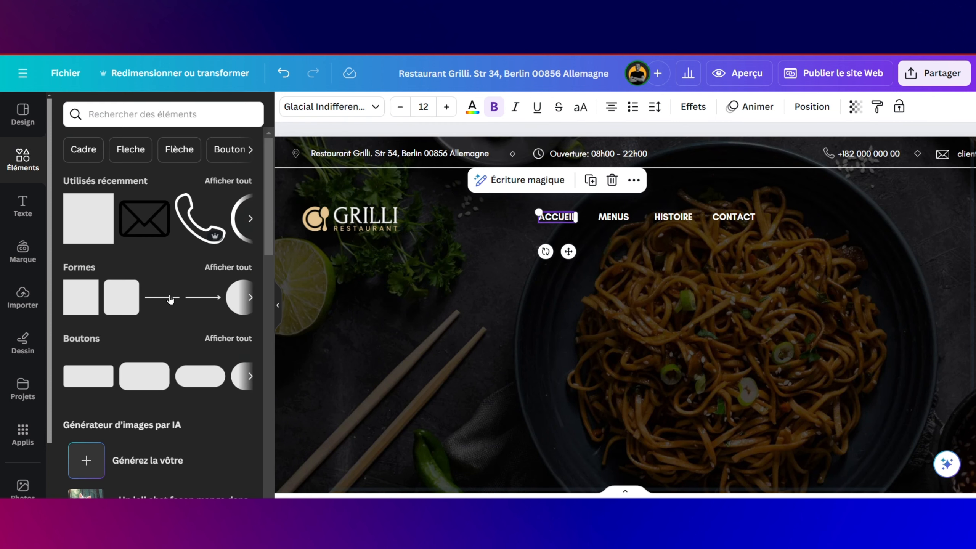
Step: Add a short horizontal beige-gold line below the navigation menu
drag(170, 300, 534, 261)
click(289, 107)
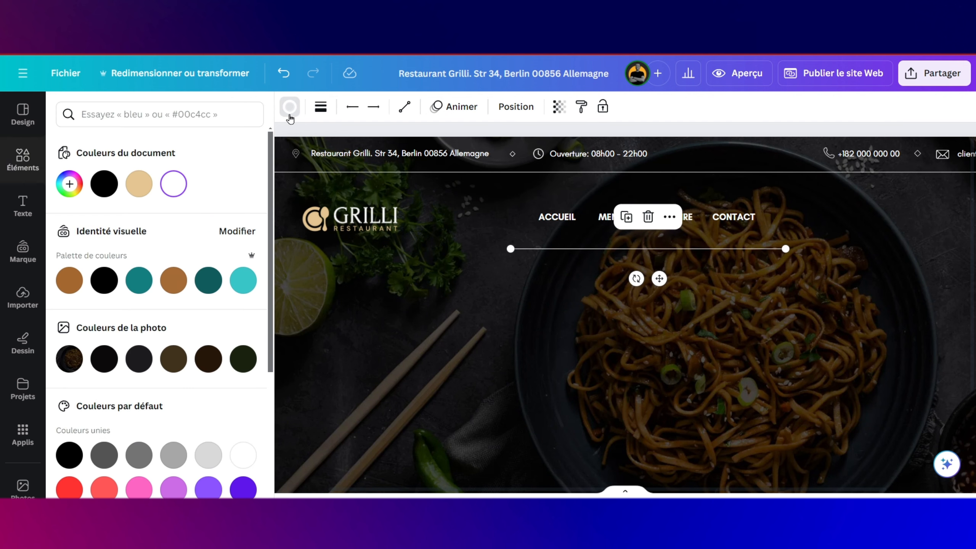
click(139, 184)
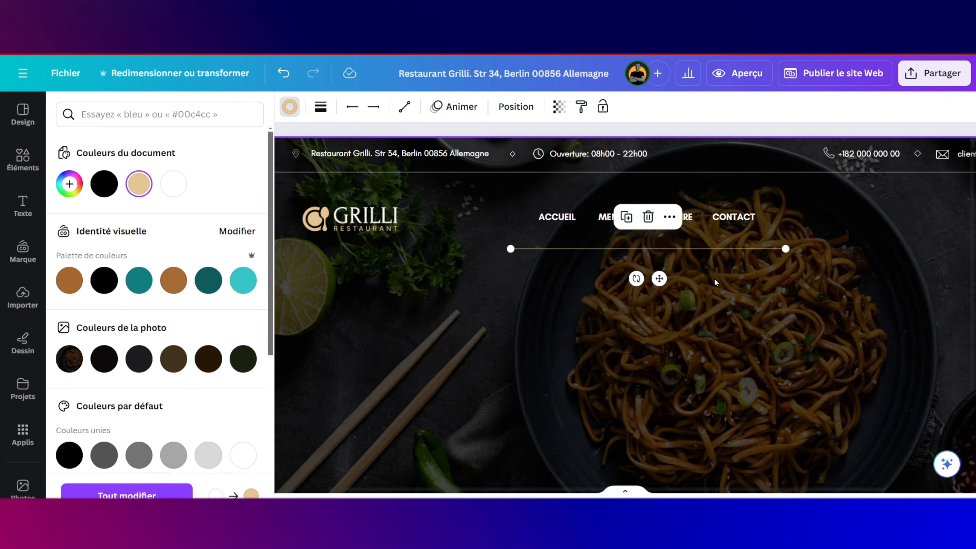
drag(786, 249, 557, 223)
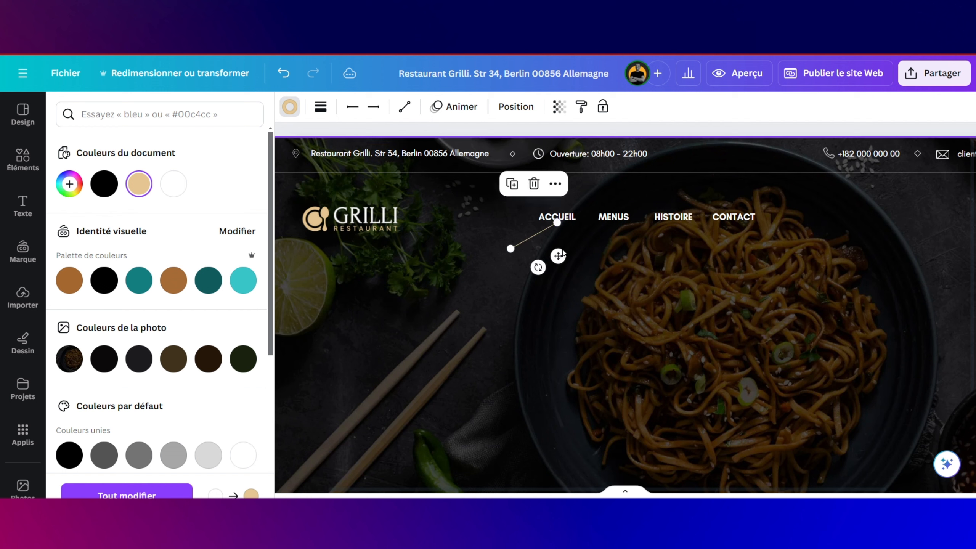
click(561, 231)
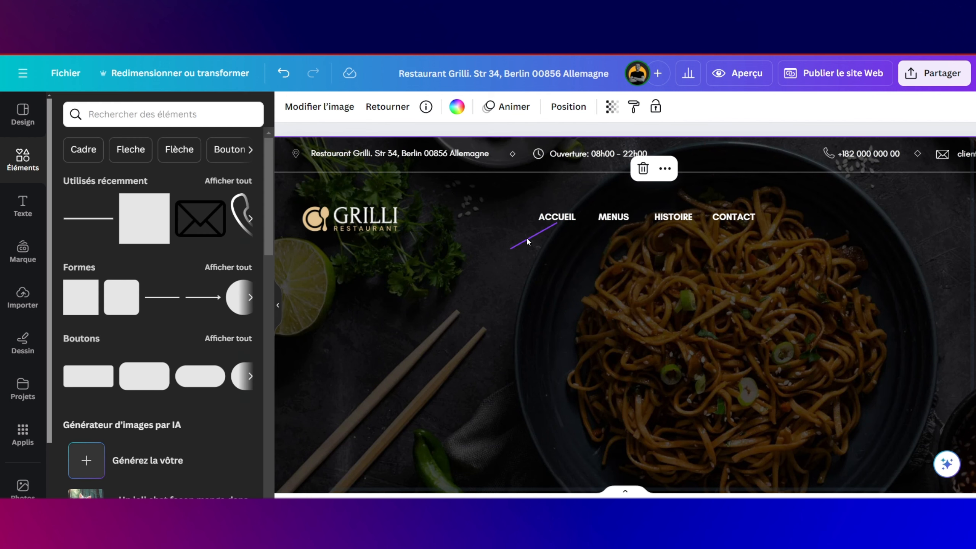
key(ctrl+z)
Step: Copy the line, stack the copy just under the first below ACCUEIL, and group them
click(524, 222)
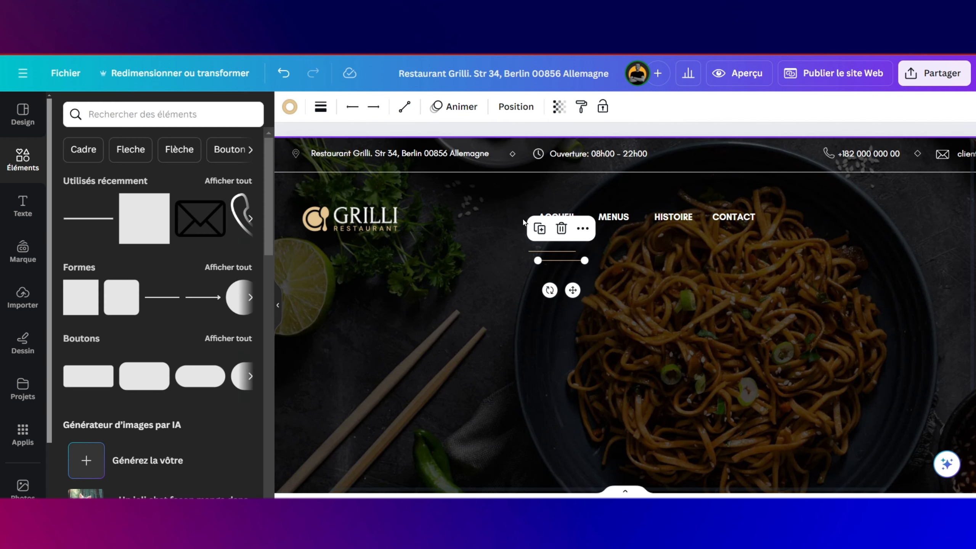
mouse_move(572, 288)
mouse_down()
mouse_move(554, 287)
mouse_move(562, 290)
mouse_up()
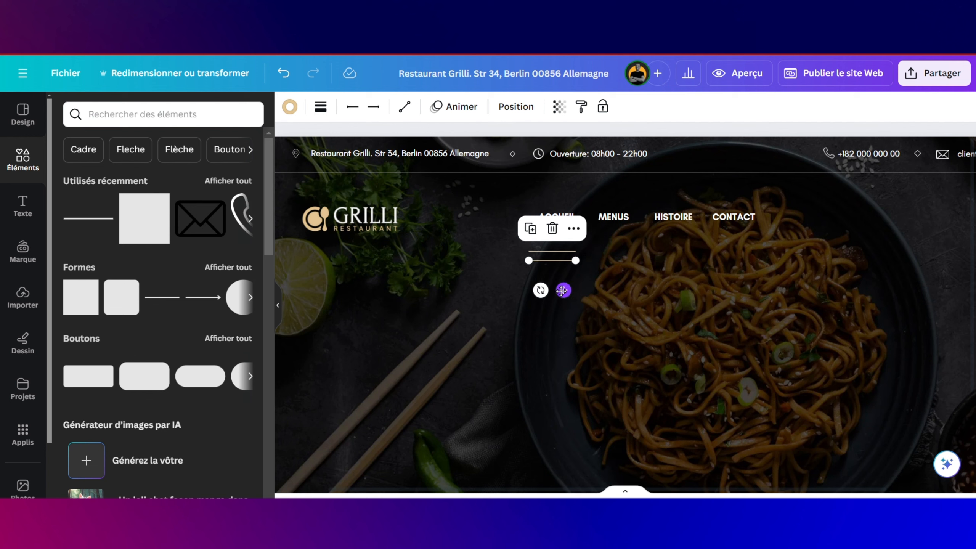
scroll(561, 291, up, 5)
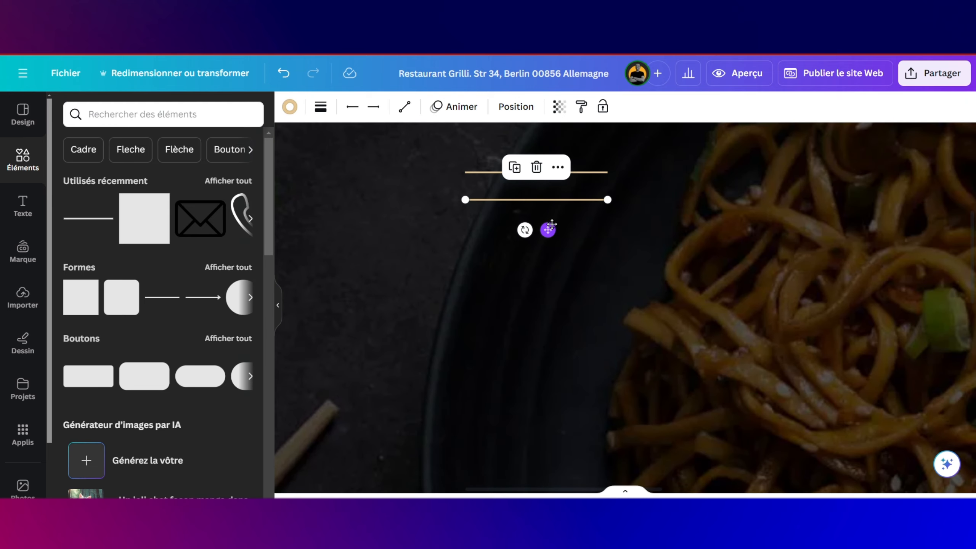
drag(548, 230, 550, 208)
scroll(552, 210, up, 3)
drag(610, 302, 560, 303)
click(503, 292)
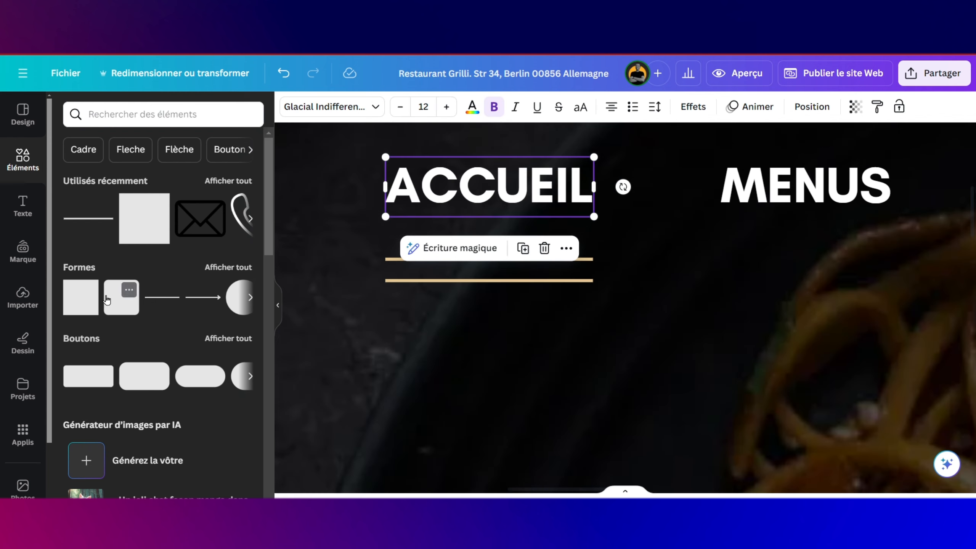
Step: Colour the ACCUEIL menu text with the beige document colour
click(19, 298)
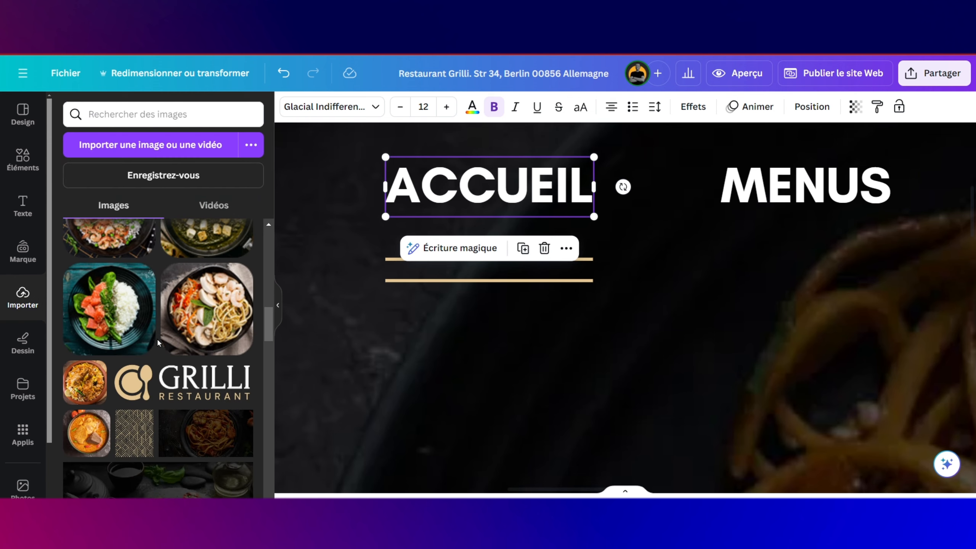
scroll(444, 332, left, 8)
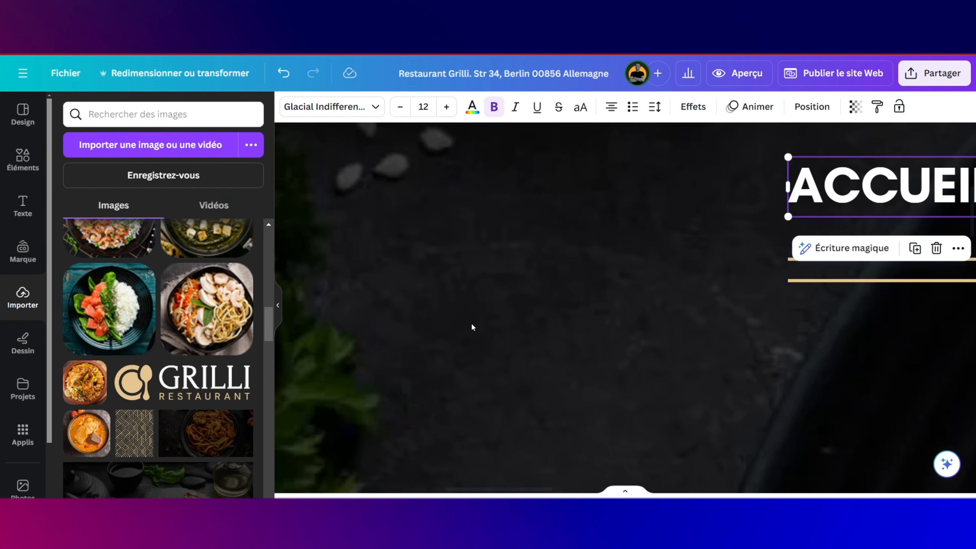
scroll(472, 324, down, 4)
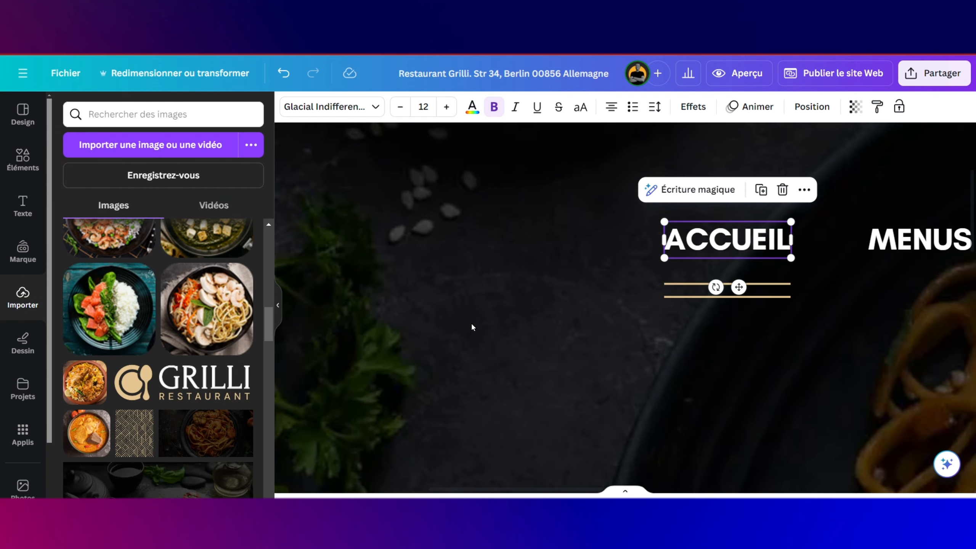
click(747, 243)
click(473, 107)
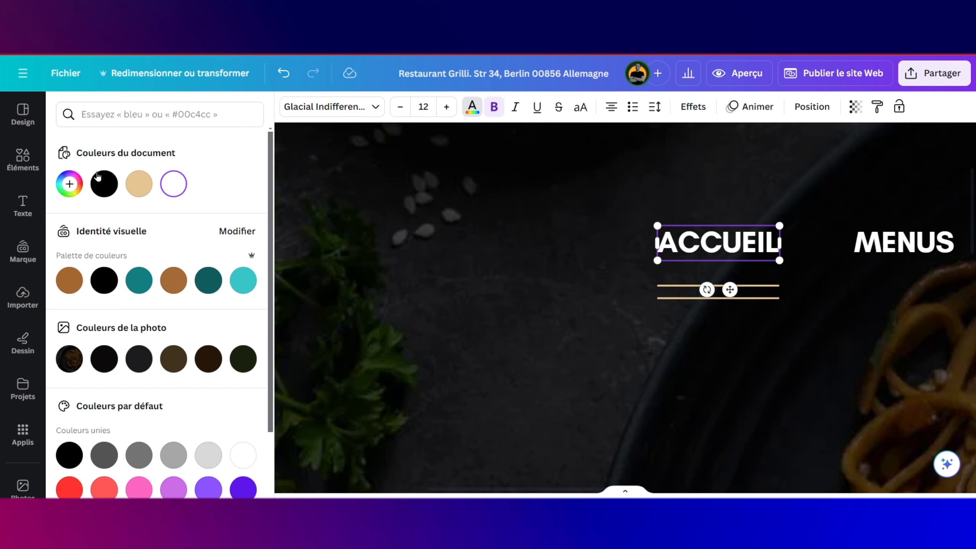
click(136, 182)
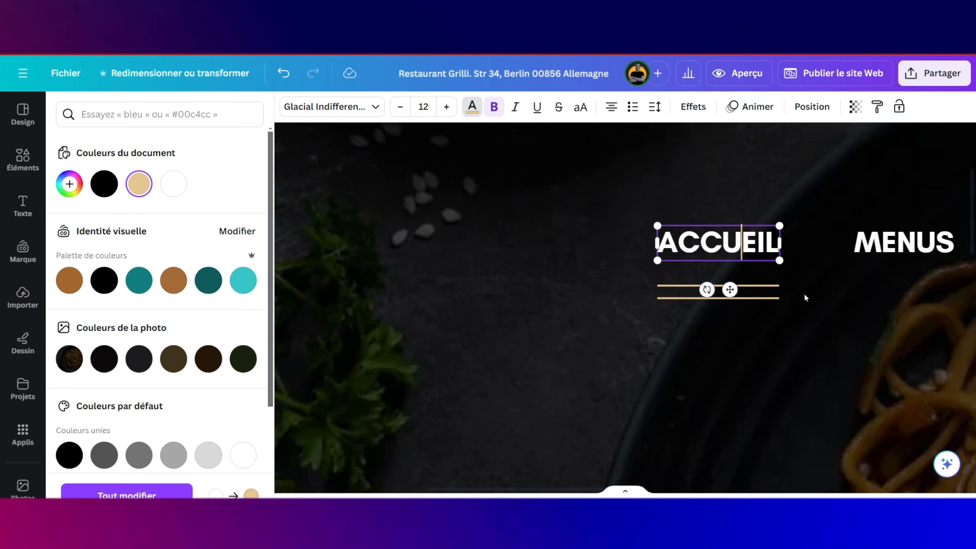
Step: Reselect only the ACCUEIL text box and reapply the beige swatch to match its underline
drag(805, 294, 759, 235)
click(818, 267)
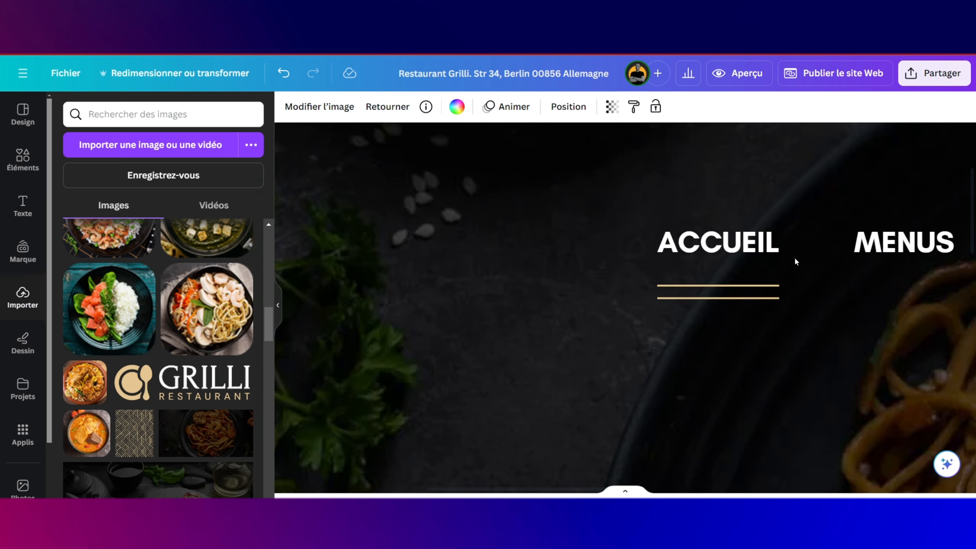
click(769, 249)
click(472, 107)
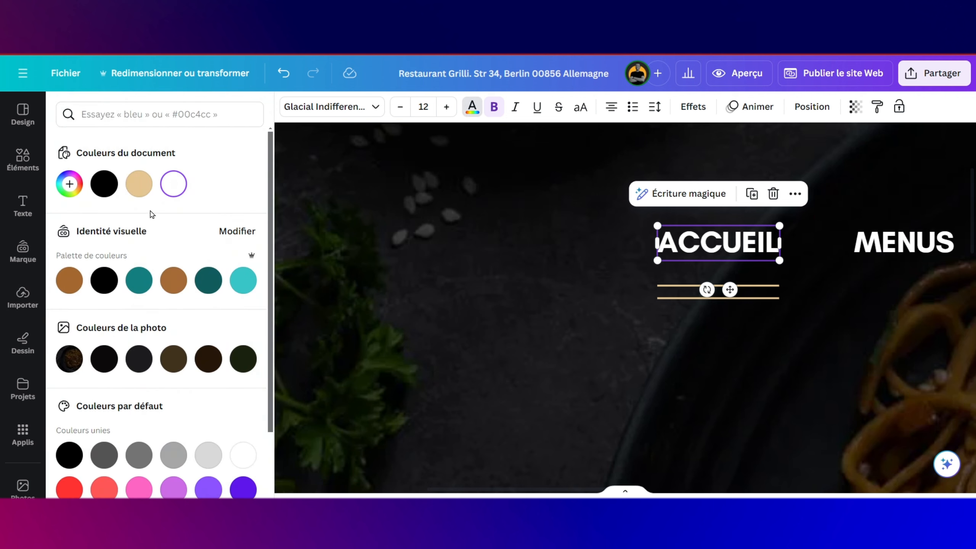
click(138, 184)
scroll(643, 422, down, 3)
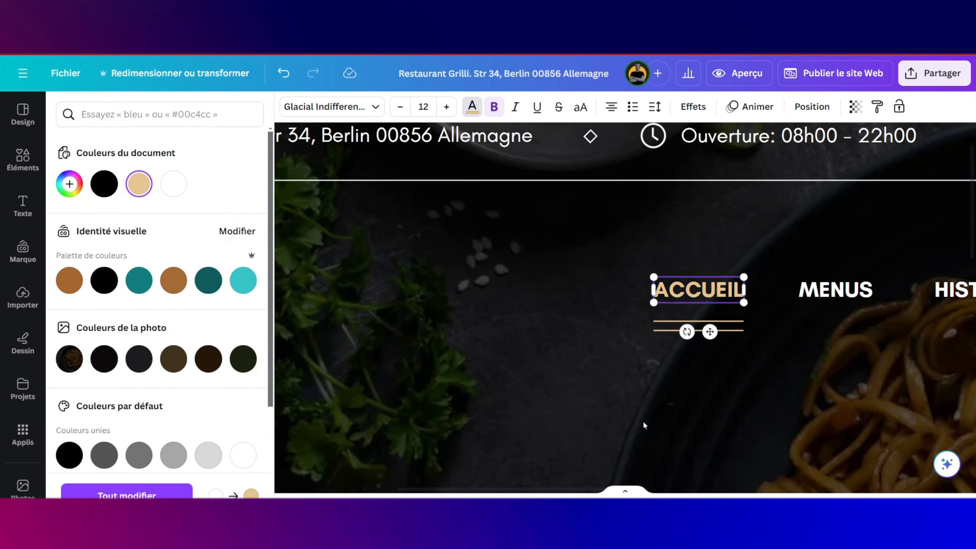
scroll(644, 366, right, 2)
scroll(644, 369, down, 2)
scroll(644, 369, right, 2)
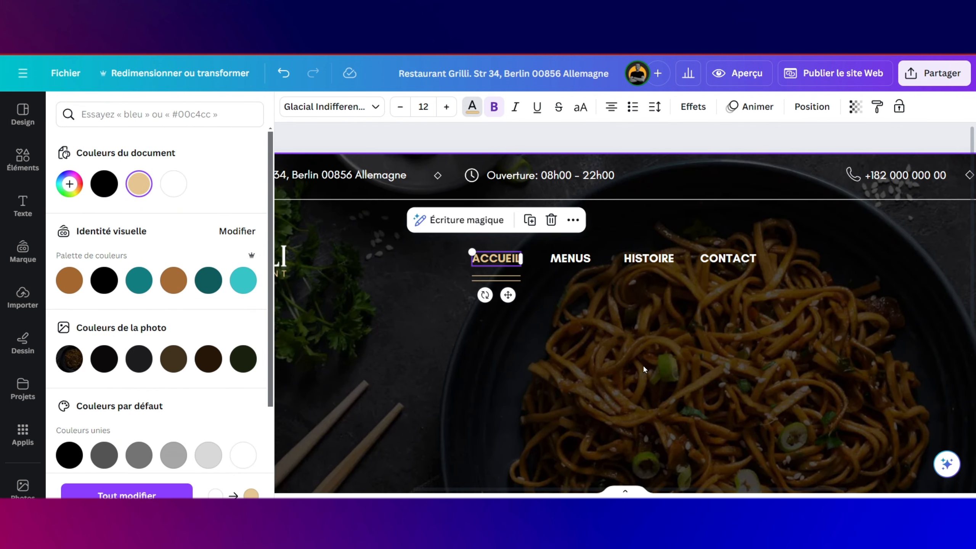
scroll(645, 369, down, 1)
scroll(696, 348, right, 2)
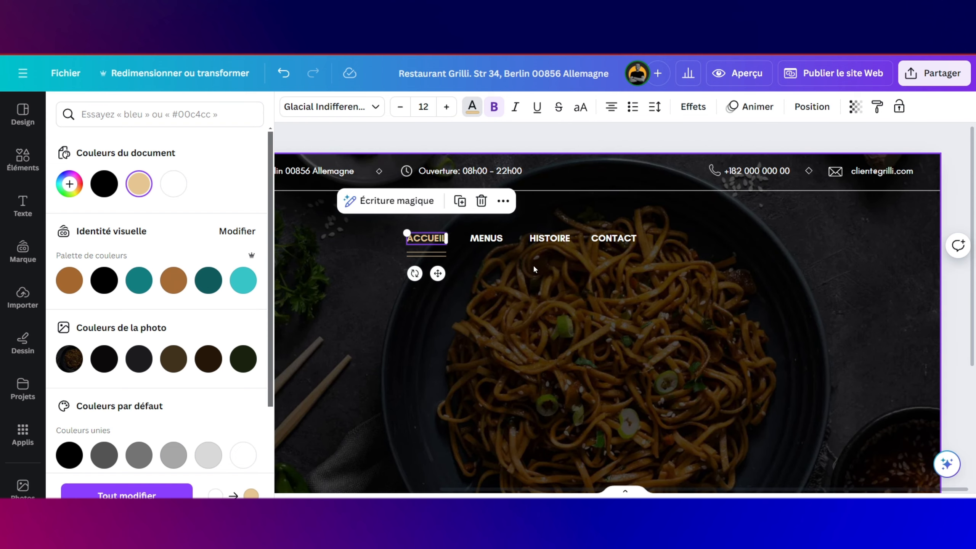
Step: Add a square right of the menu, reshape it into a beige bar labelled RESERVATION
click(24, 169)
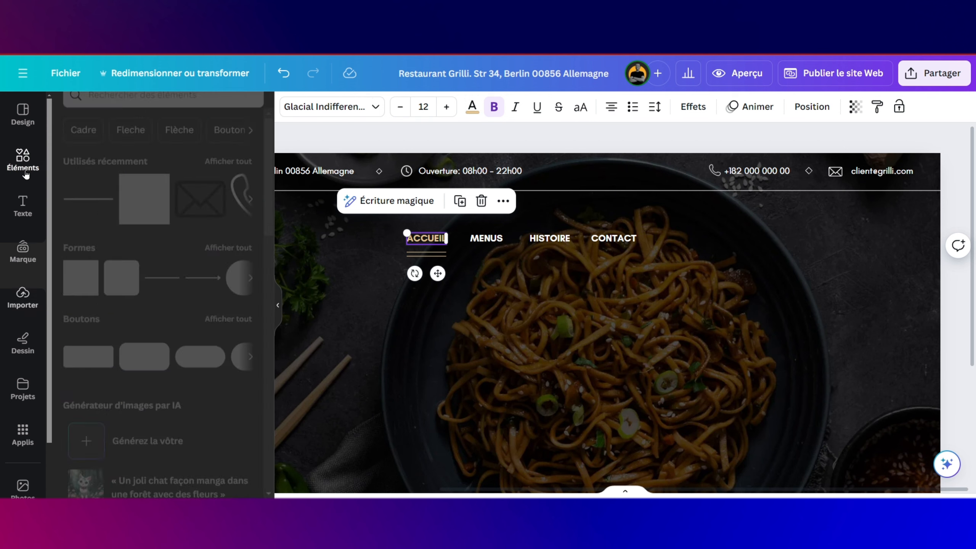
drag(143, 234, 742, 297)
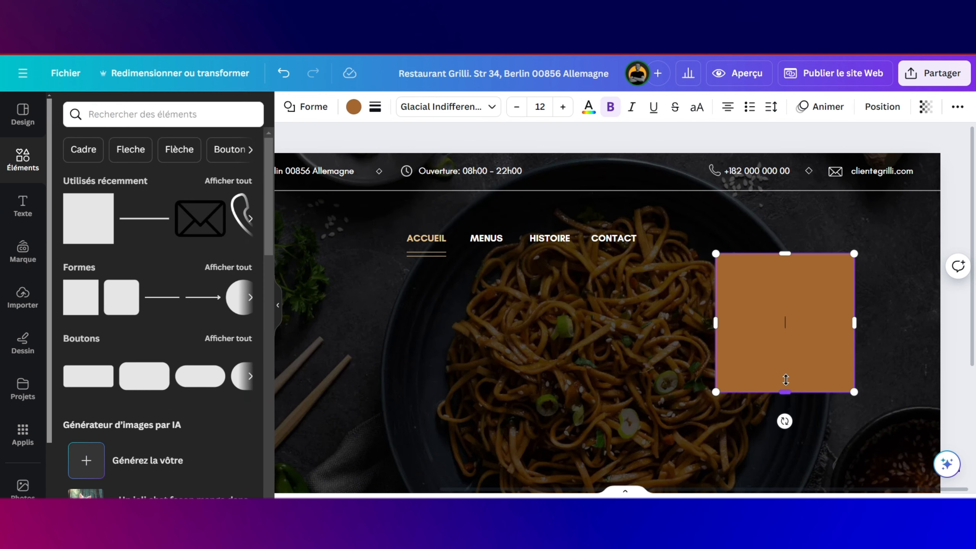
drag(786, 380, 803, 293)
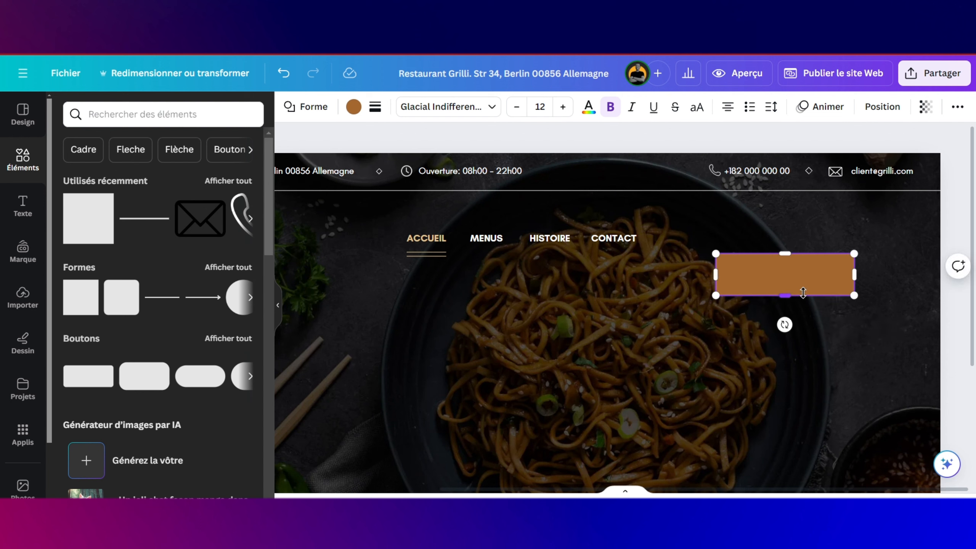
drag(854, 274, 779, 283)
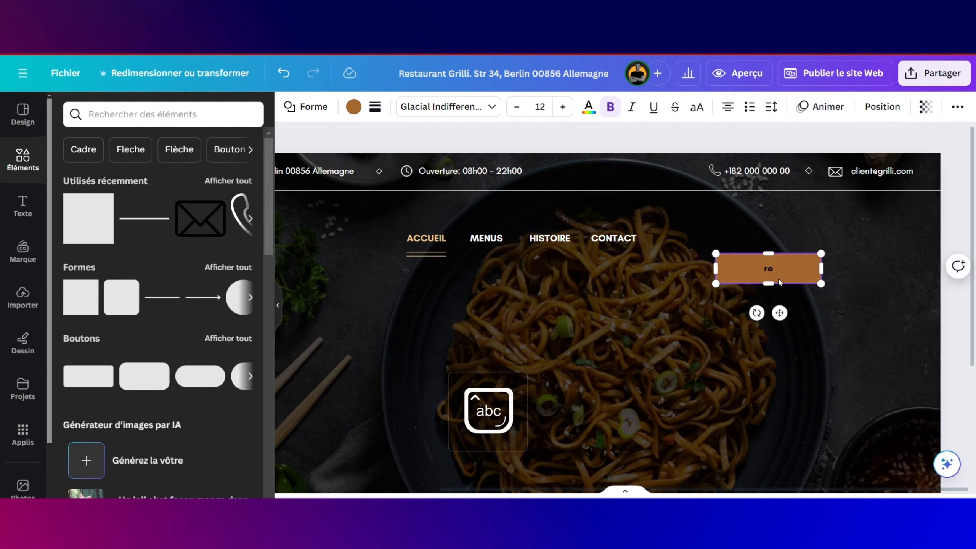
key(BackSpace)
key(BackSpace)
text(RESERVATION)
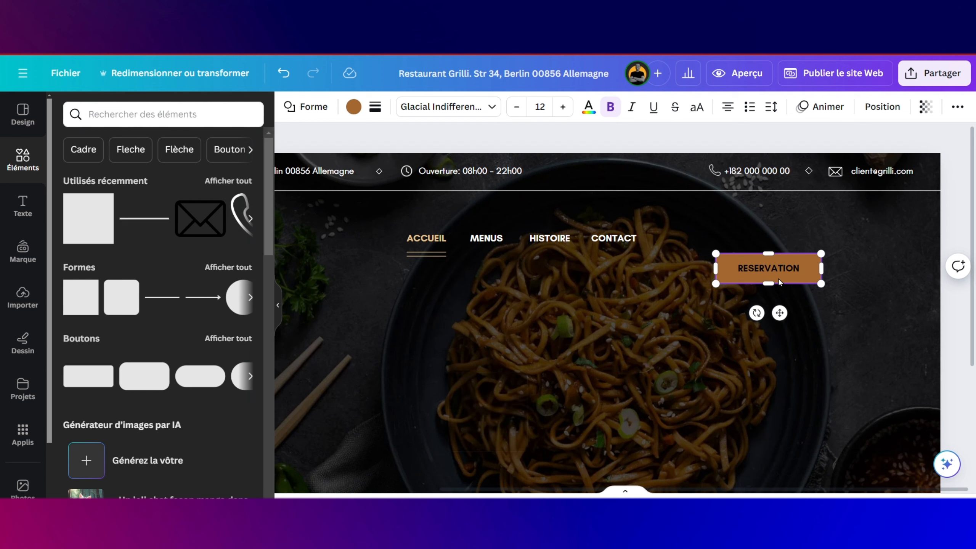
click(353, 107)
click(206, 184)
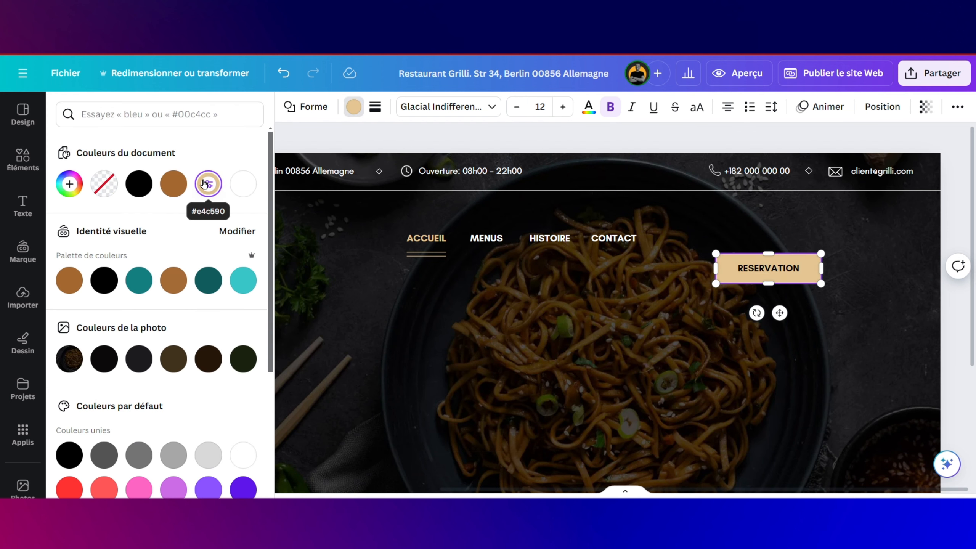
Step: Spread the RESERVATION lettering to a letter spacing of 135
double_click(766, 268)
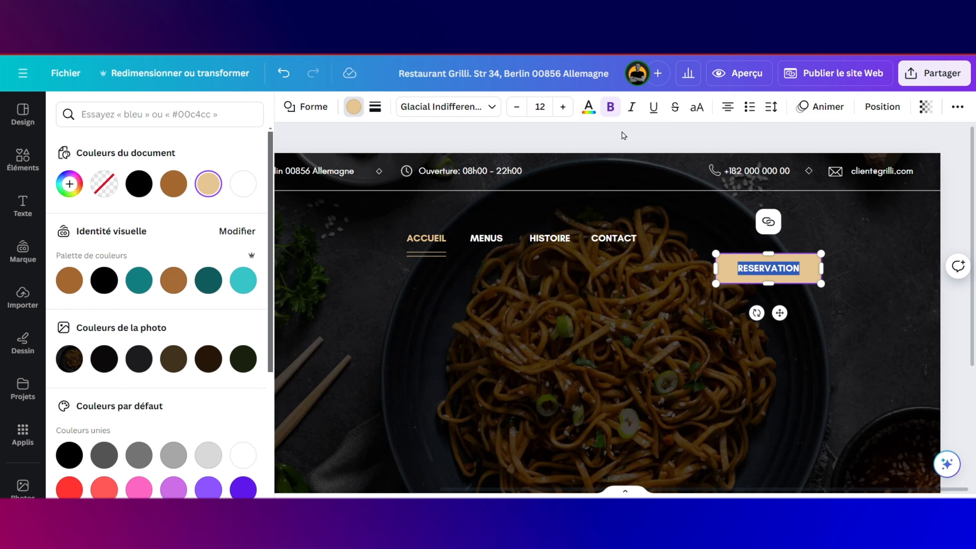
click(704, 115)
click(705, 115)
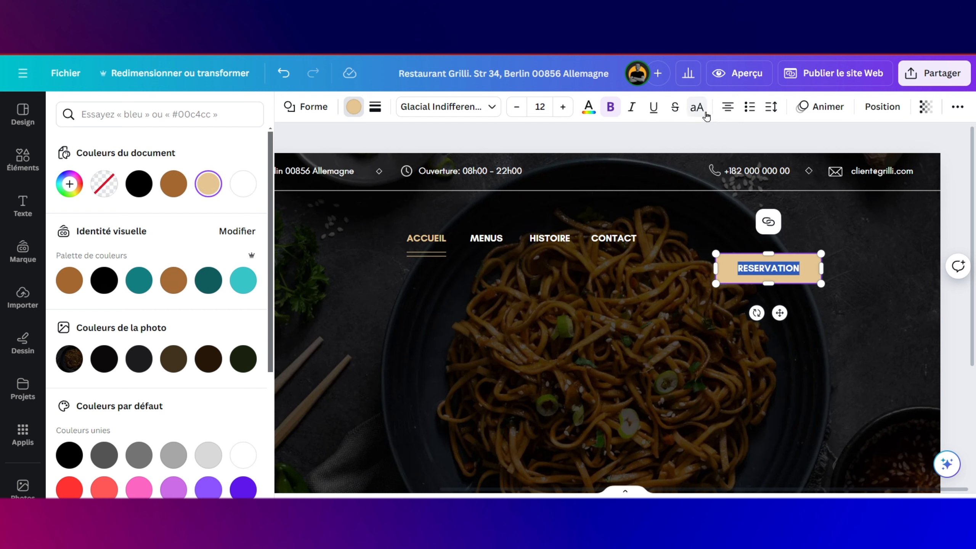
click(771, 107)
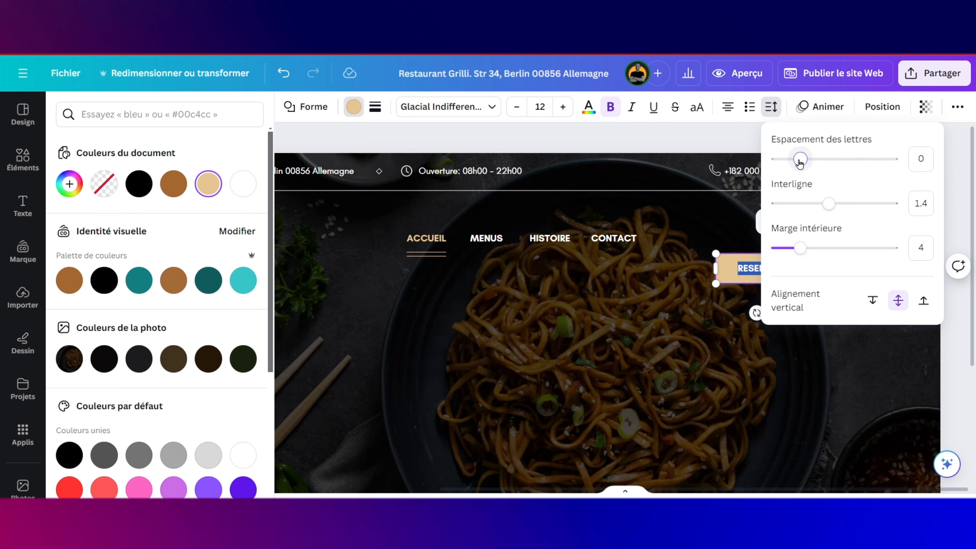
drag(800, 163, 816, 162)
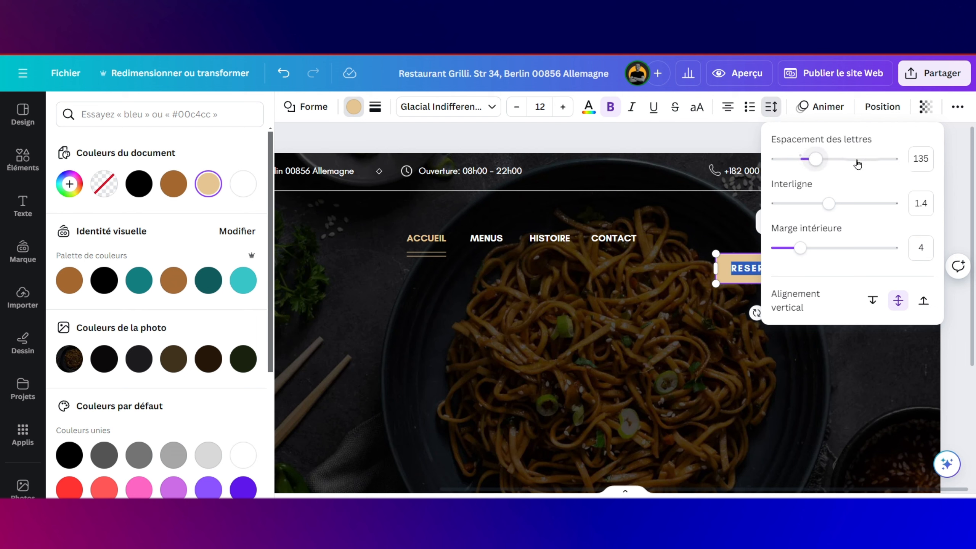
click(692, 279)
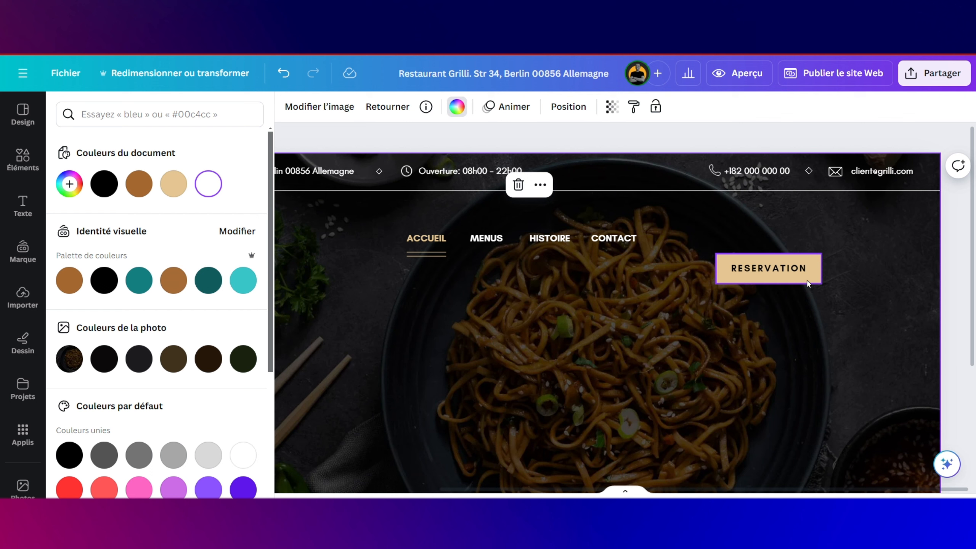
Step: Set the RESERVATION text to size 10, resize the button to about 169 × 47, and align it with the menu's right end
click(798, 272)
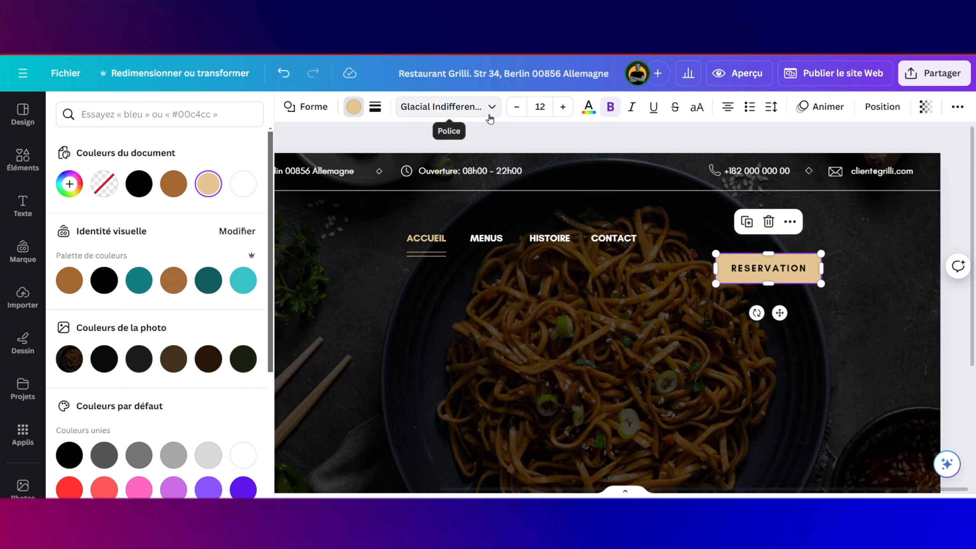
click(517, 107)
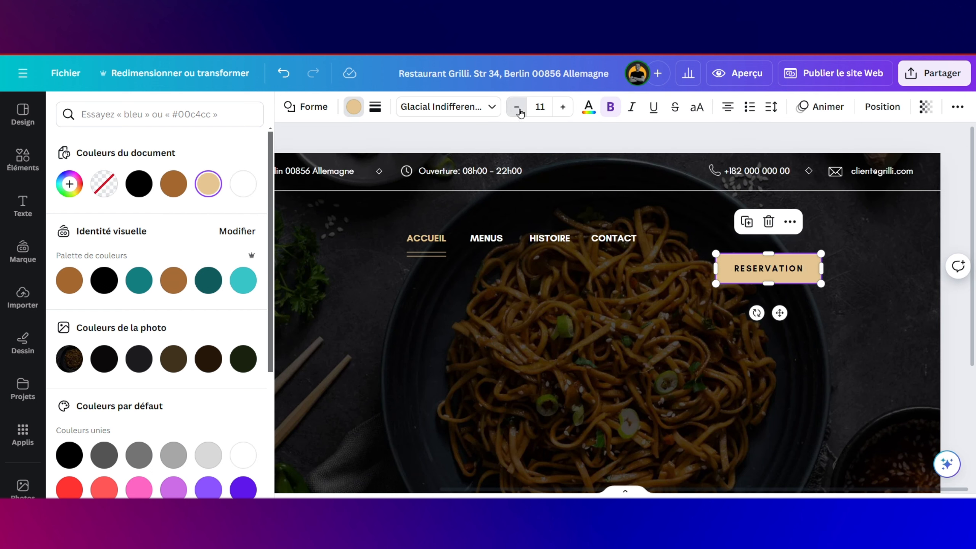
click(518, 107)
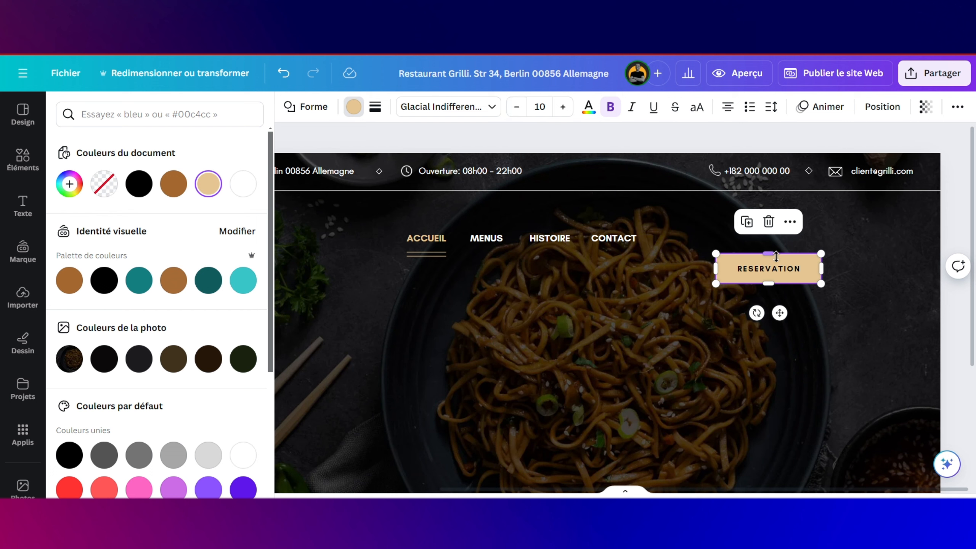
drag(779, 273, 784, 273)
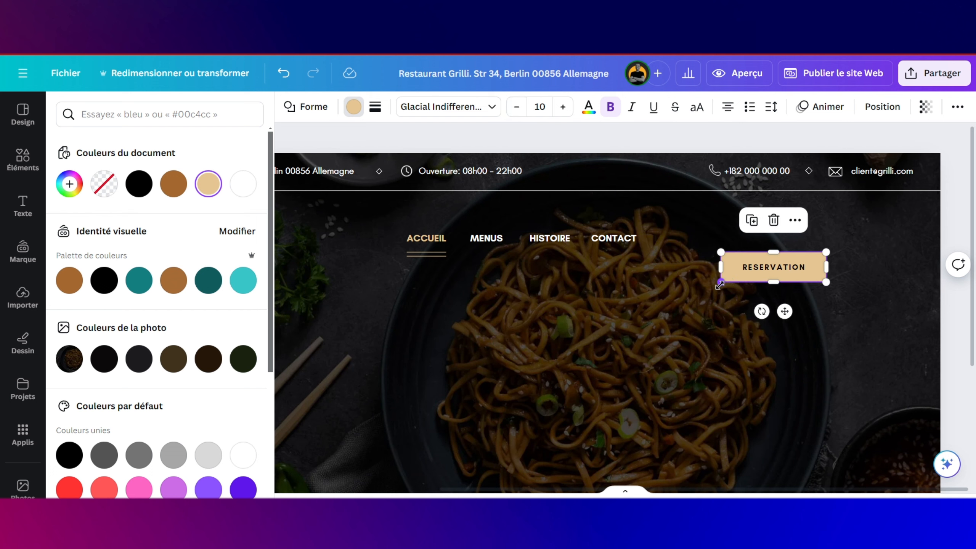
mouse_move(720, 285)
mouse_down()
mouse_move(736, 273)
mouse_move(725, 282)
mouse_up()
right_click(747, 276)
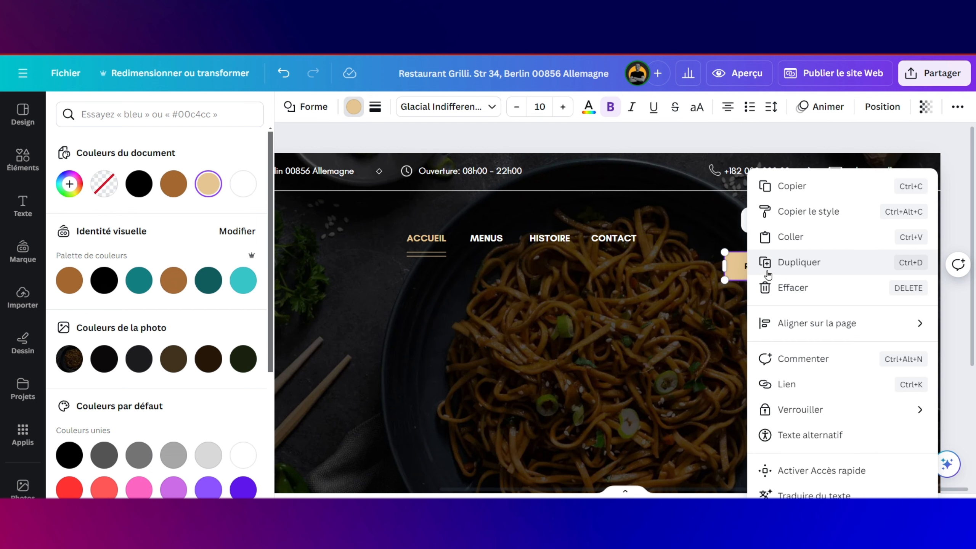
click(734, 276)
drag(775, 264, 841, 242)
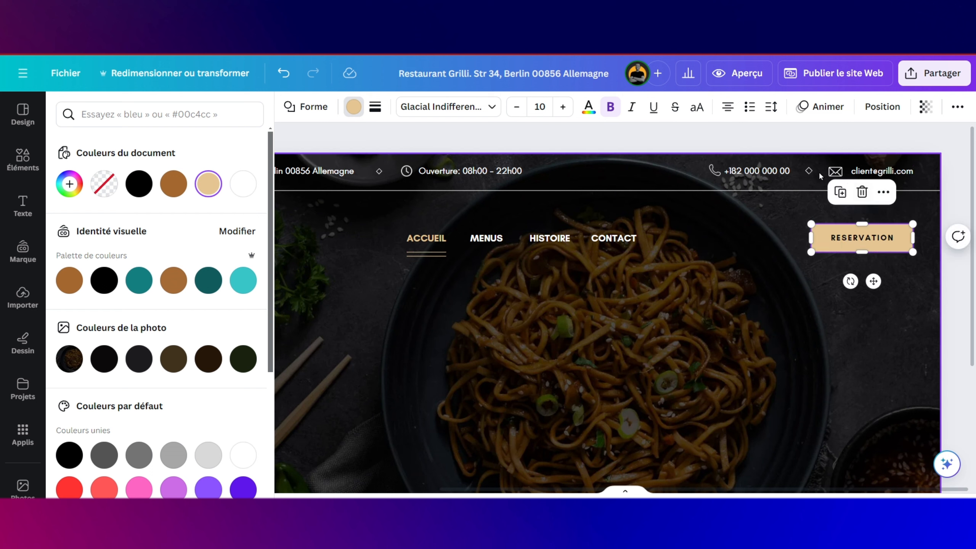
Step: Move the location pin icon right beside the address text in the info bar
scroll(731, 319, left, 5)
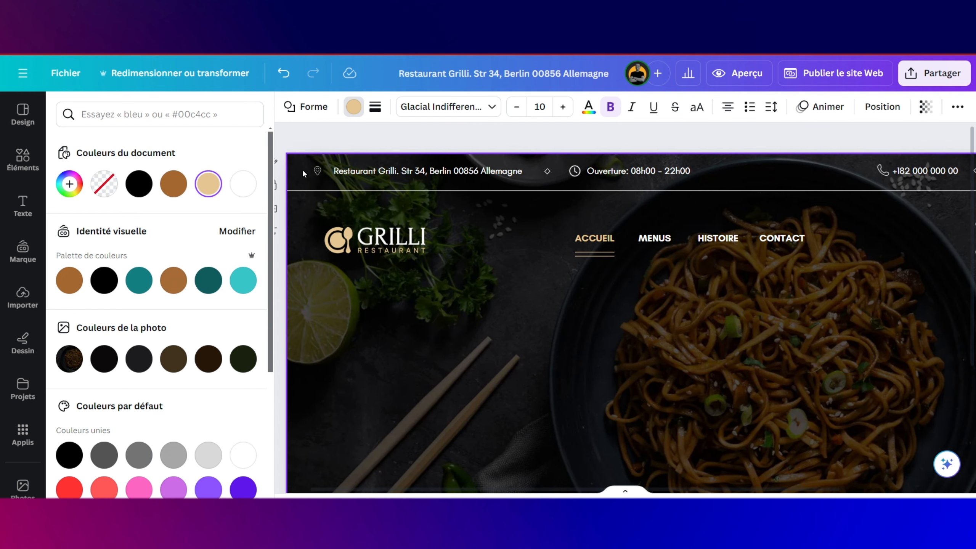
click(318, 170)
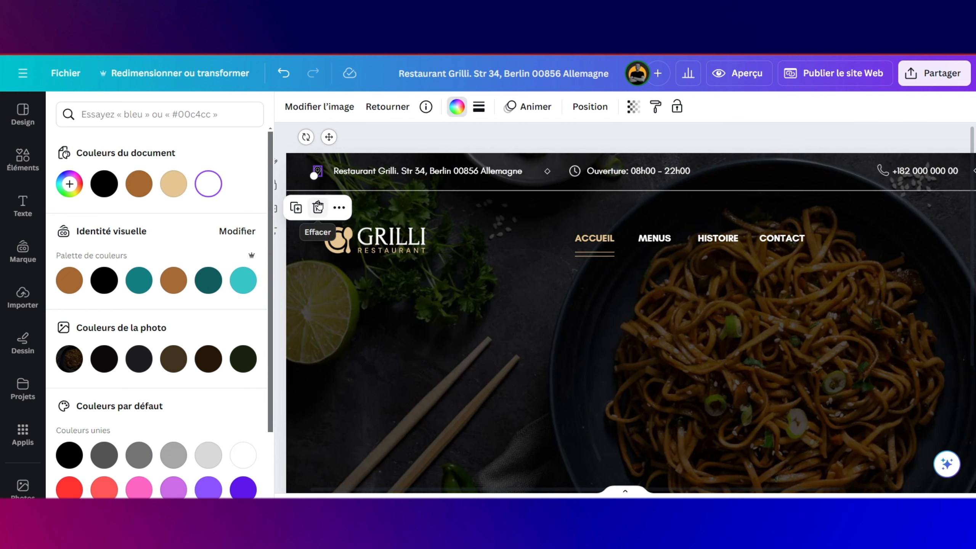
drag(329, 137, 341, 134)
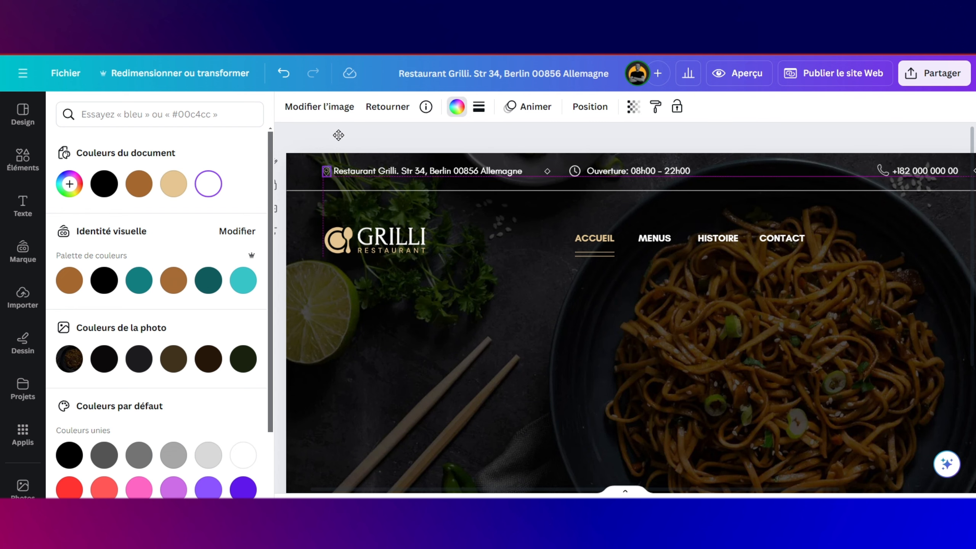
scroll(570, 303, down, 3)
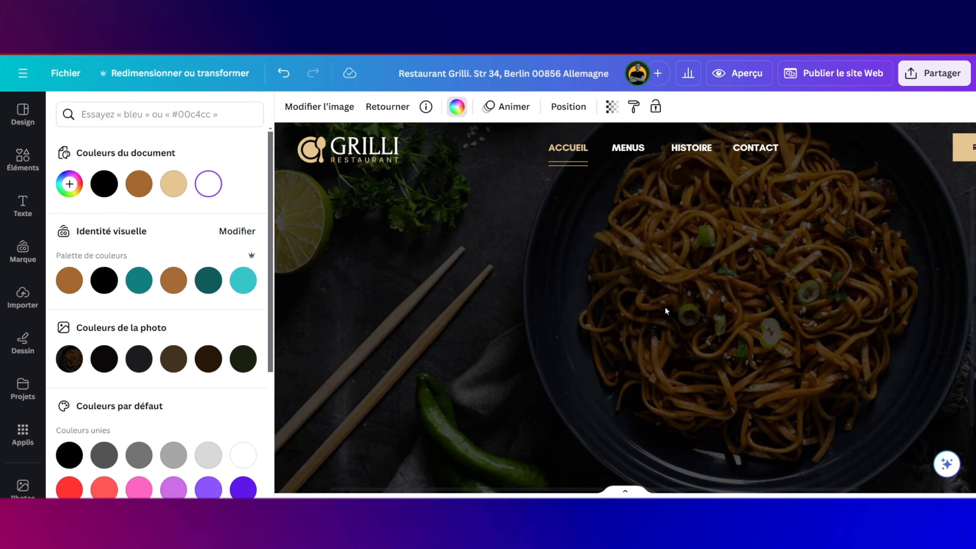
scroll(665, 311, down, 3)
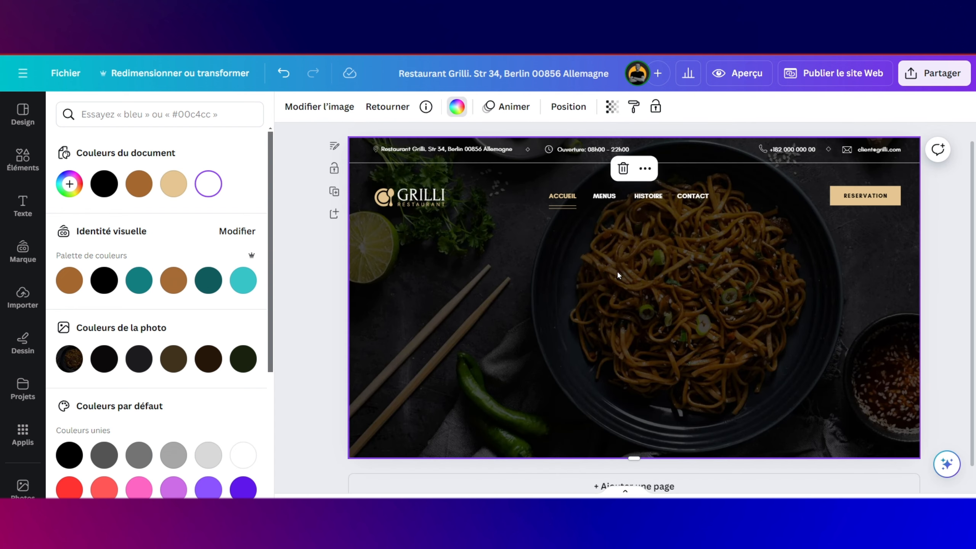
Step: Place the uploaded gold diamond divider, shrink it to about 152 × 20, and centre it under the menu
click(23, 303)
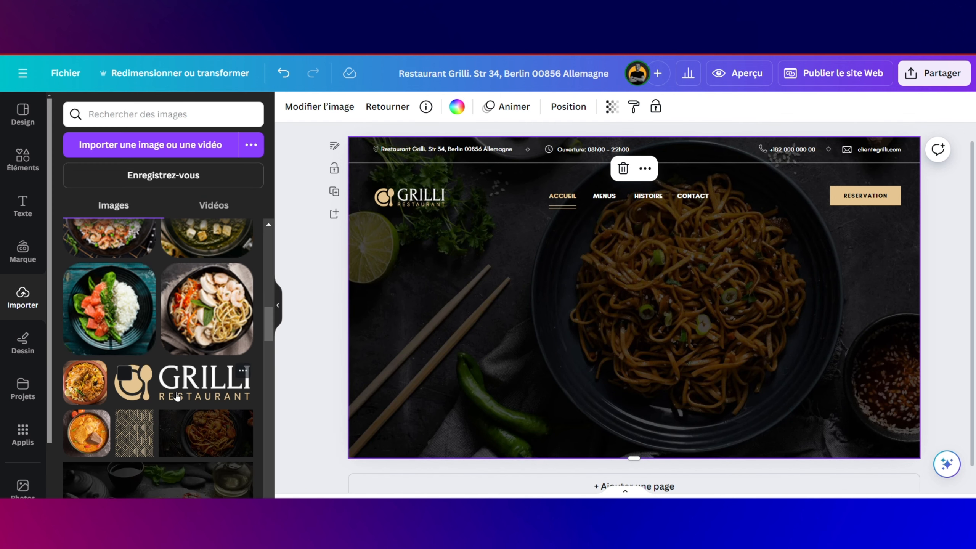
scroll(177, 396, up, 5)
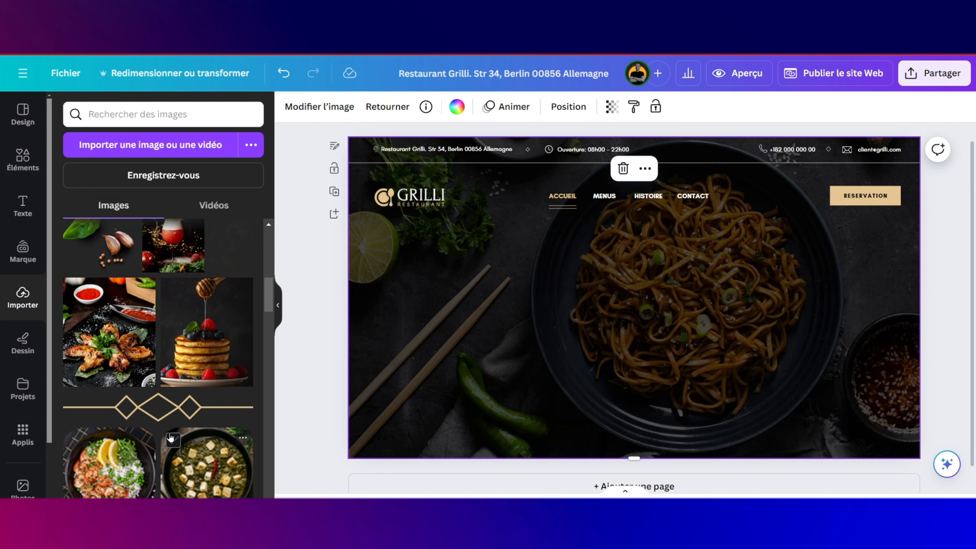
drag(165, 411, 539, 263)
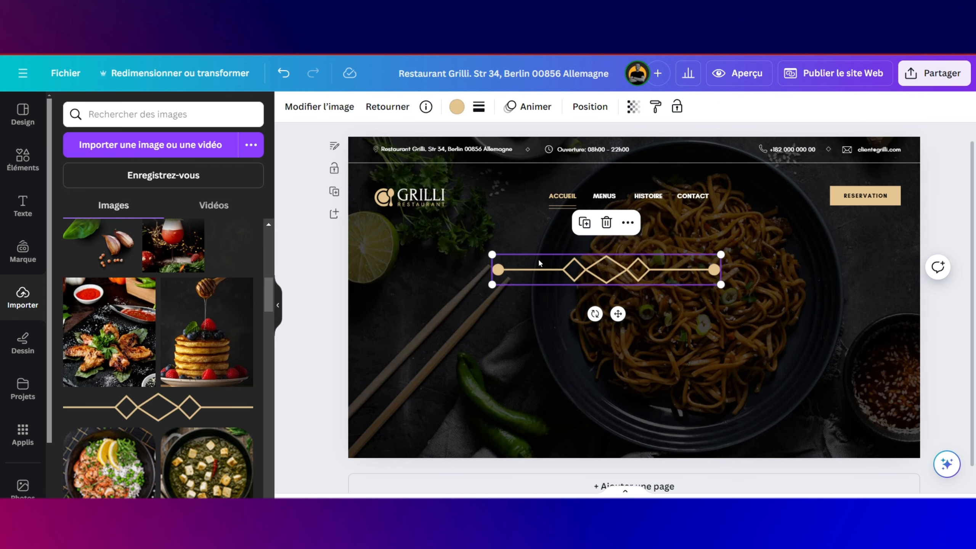
drag(492, 284, 634, 255)
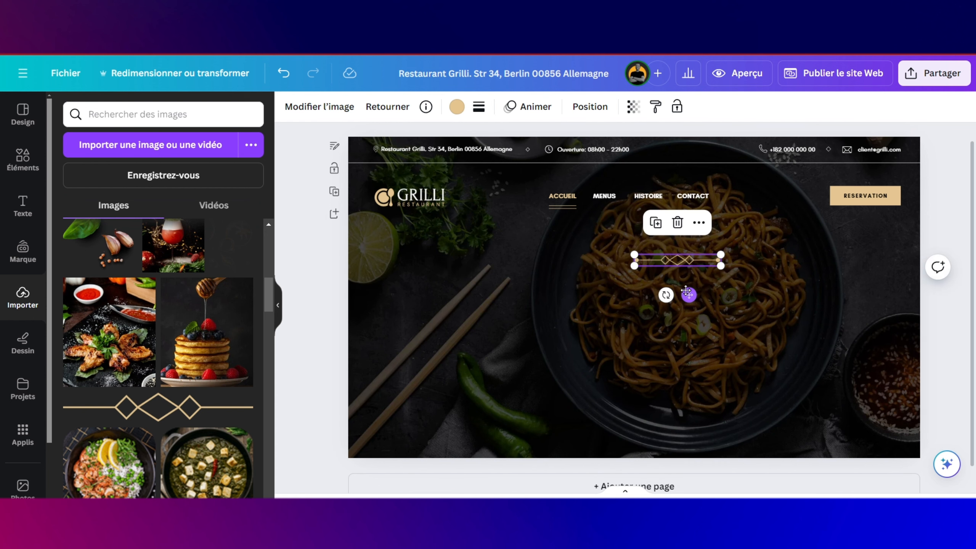
drag(687, 292, 638, 292)
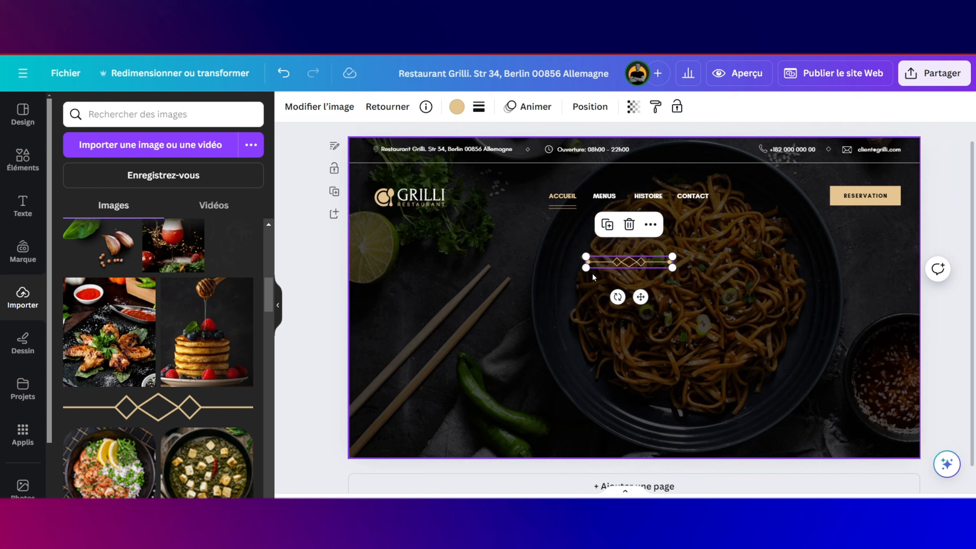
drag(586, 267, 609, 261)
drag(651, 292, 641, 292)
click(624, 261)
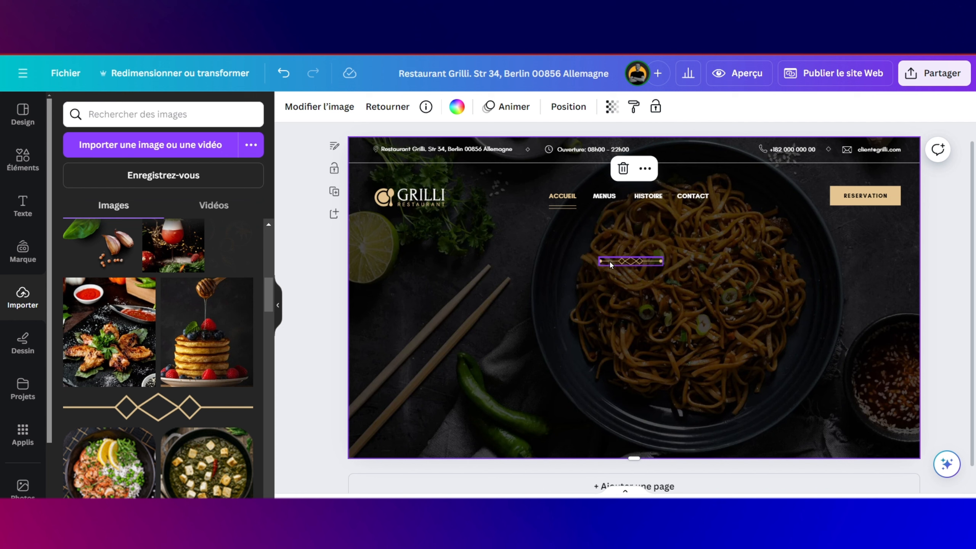
Step: Duplicate MENUS as an unbolded tagline 'EXPERIENCE DELICIEUSE UNIQUE' placed above the divider
click(607, 195)
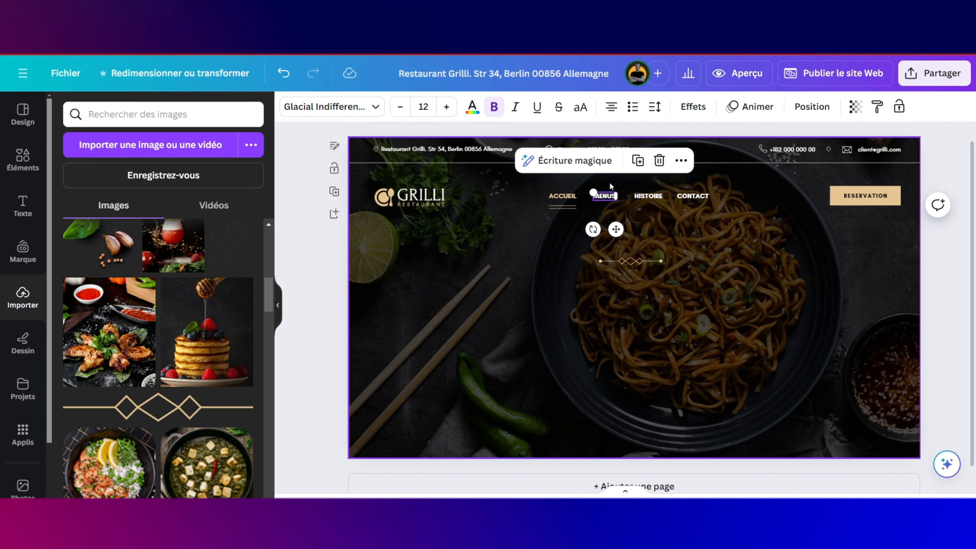
click(638, 160)
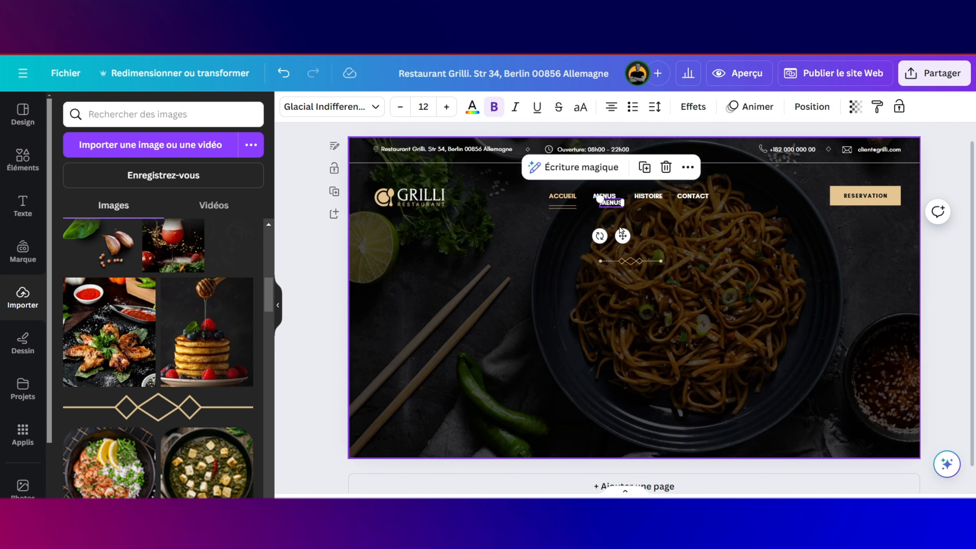
drag(623, 235, 636, 269)
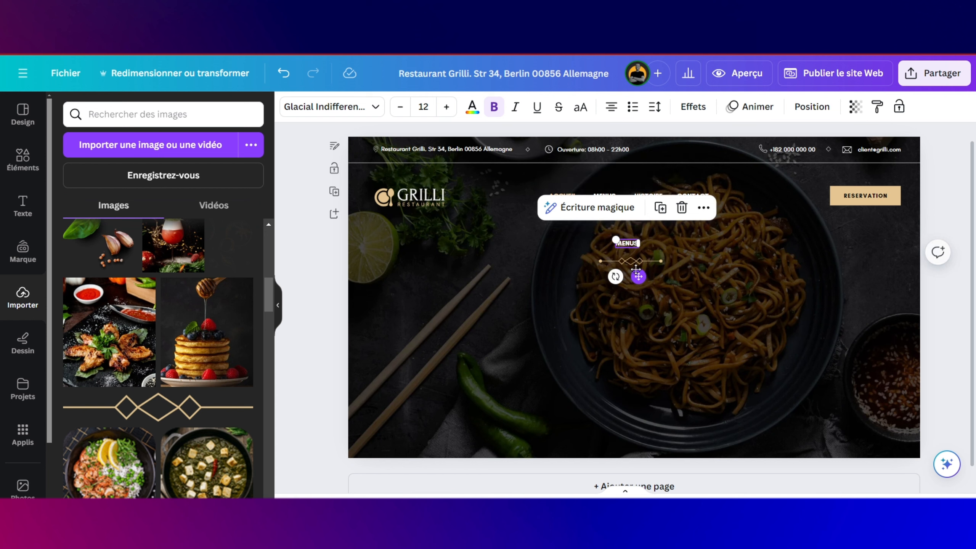
click(494, 107)
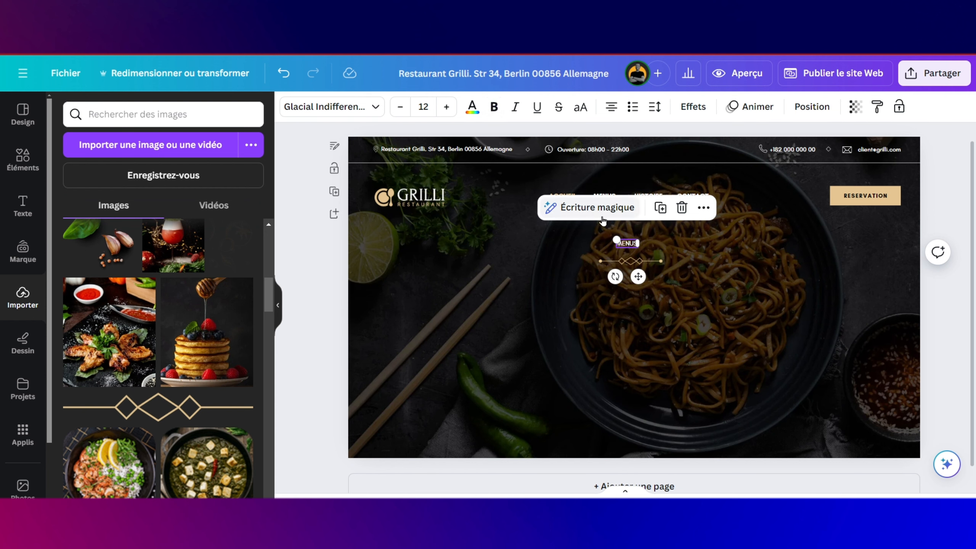
double_click(630, 242)
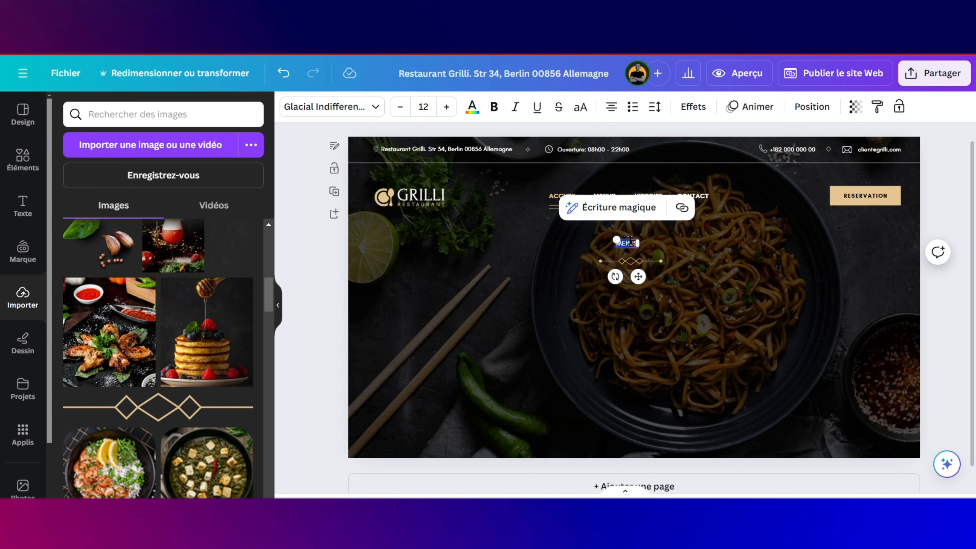
text(EXEPERIENCE DELICIEUSE UNIQUE)
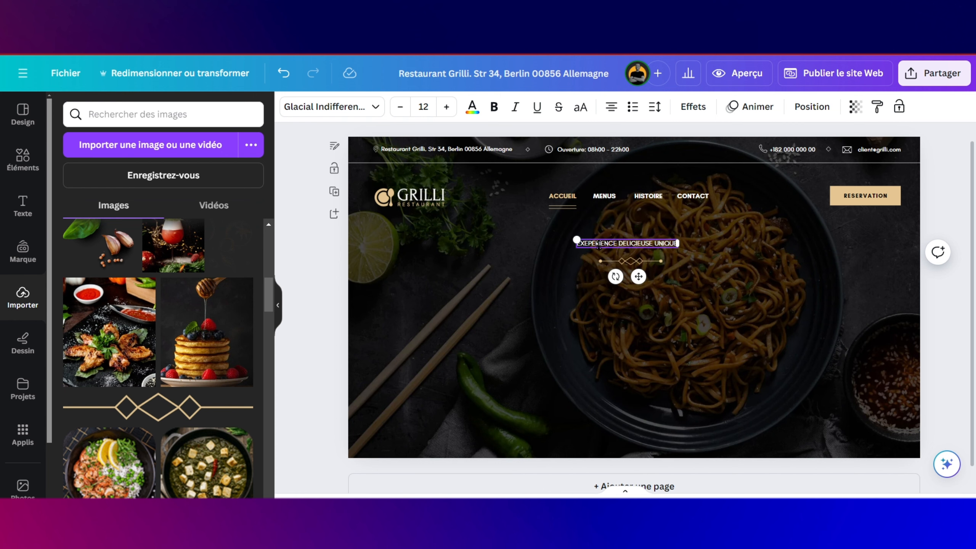
drag(638, 276, 642, 280)
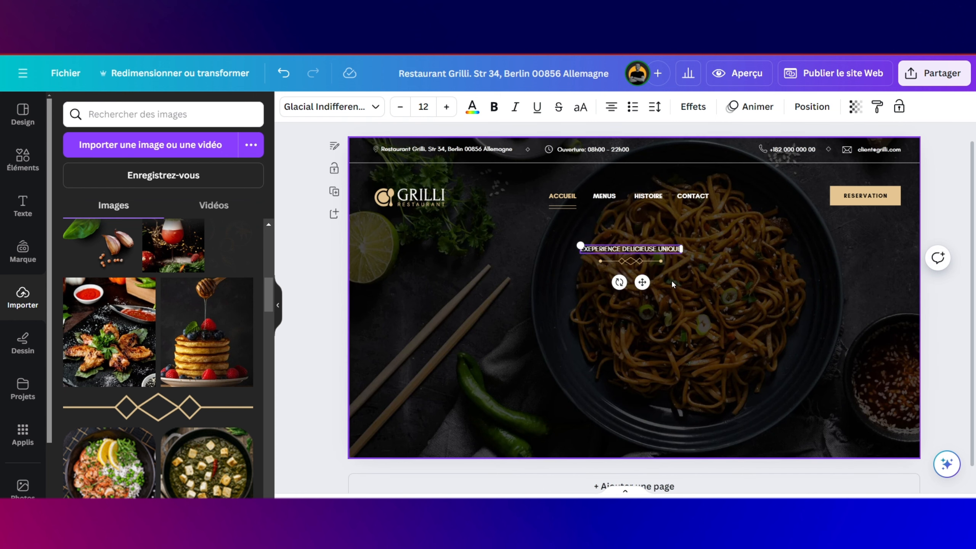
Step: Group the tagline with the gold divider and add a new 'Ajouter un titre' heading
click(642, 263)
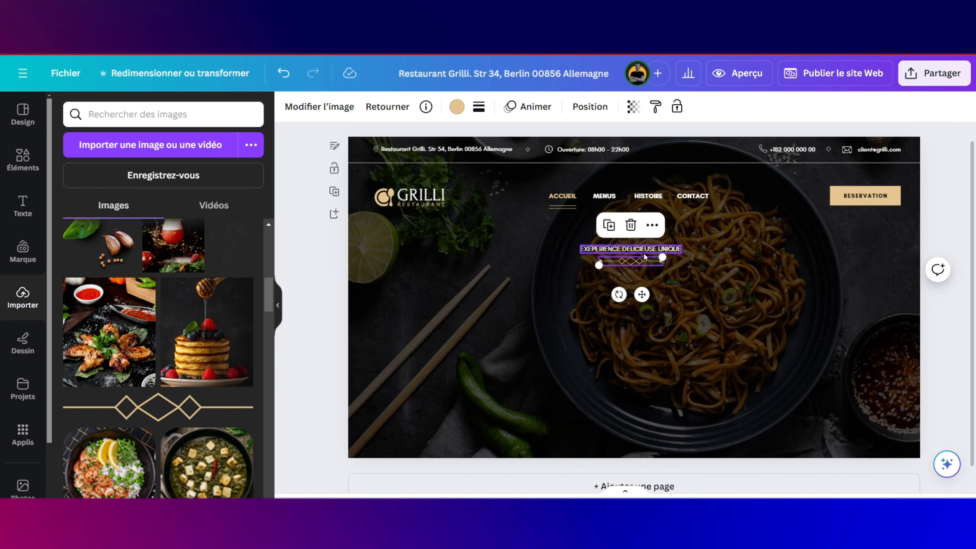
shift+click(647, 252)
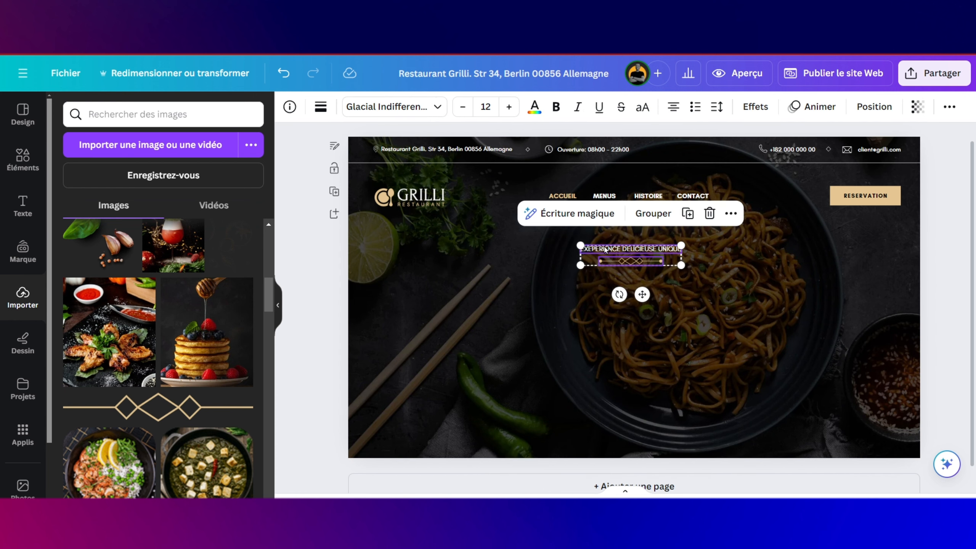
click(653, 213)
click(651, 261)
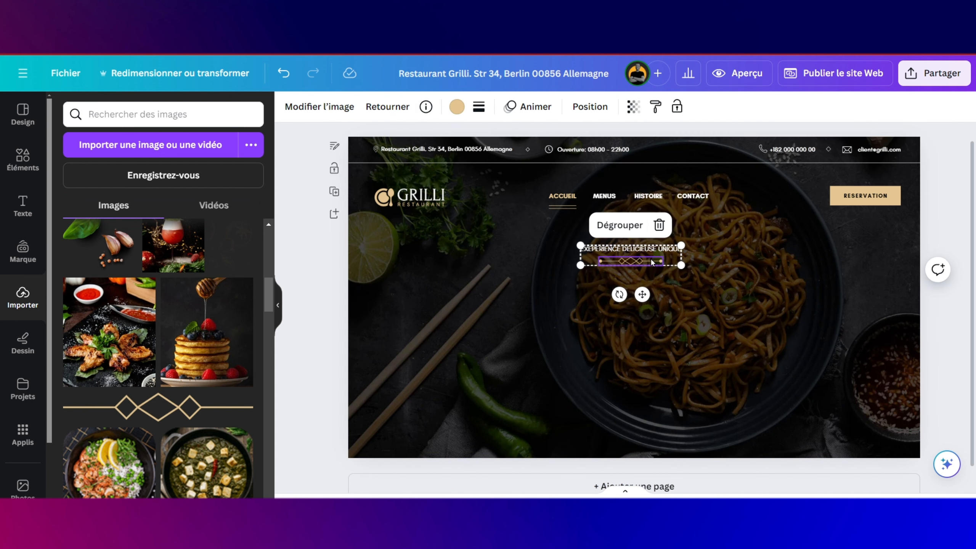
click(699, 307)
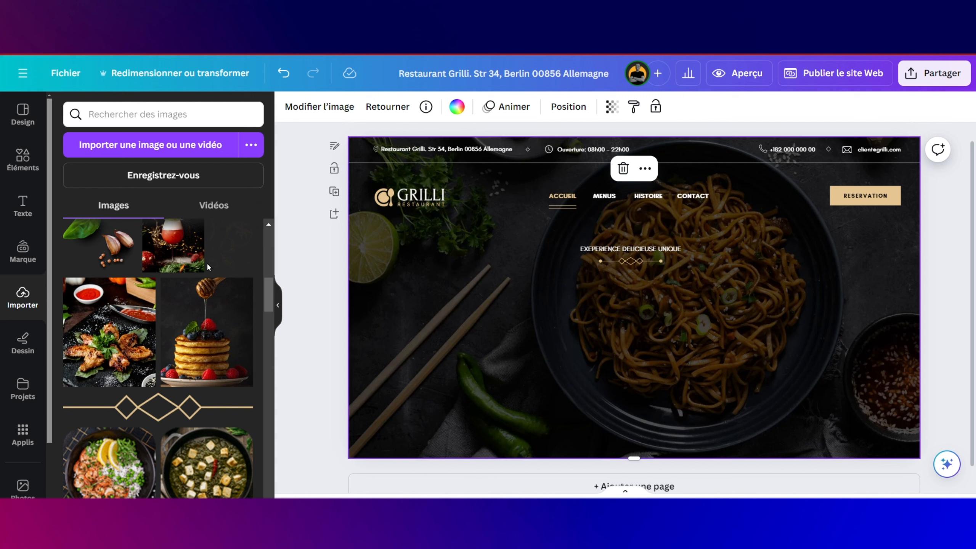
click(22, 211)
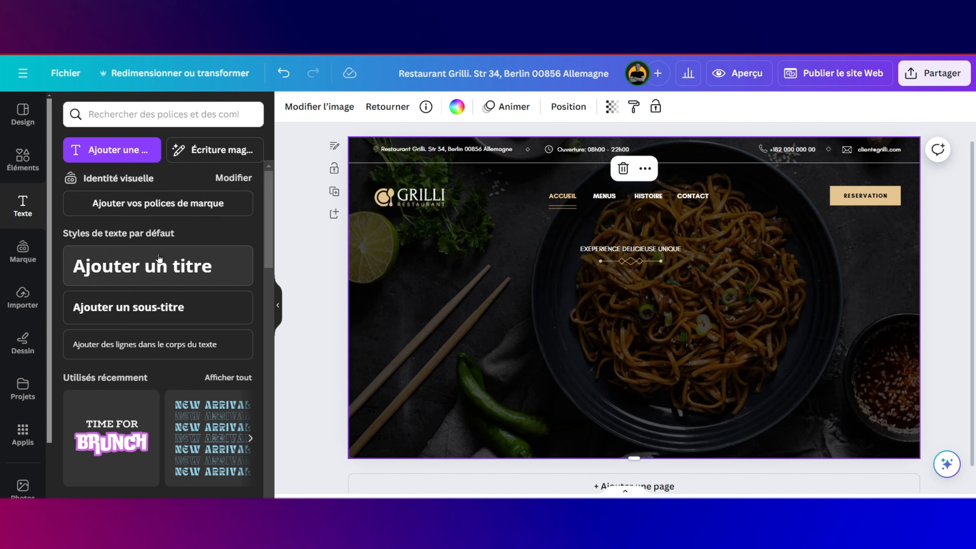
click(146, 266)
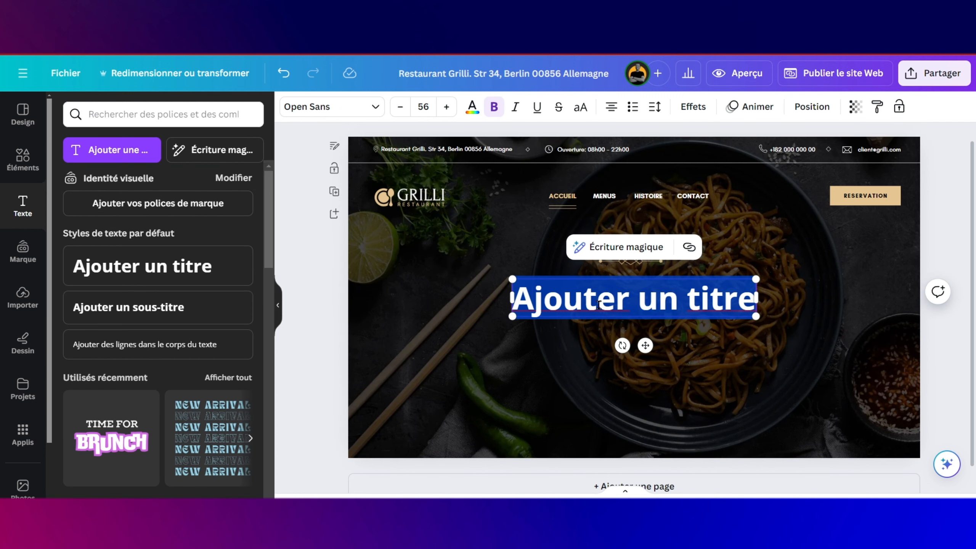
Step: Type the headline 'SAVEURS TROPICALE DANS VOS PLATS' and set it in Glamour at size 54.1
text(SAVE)
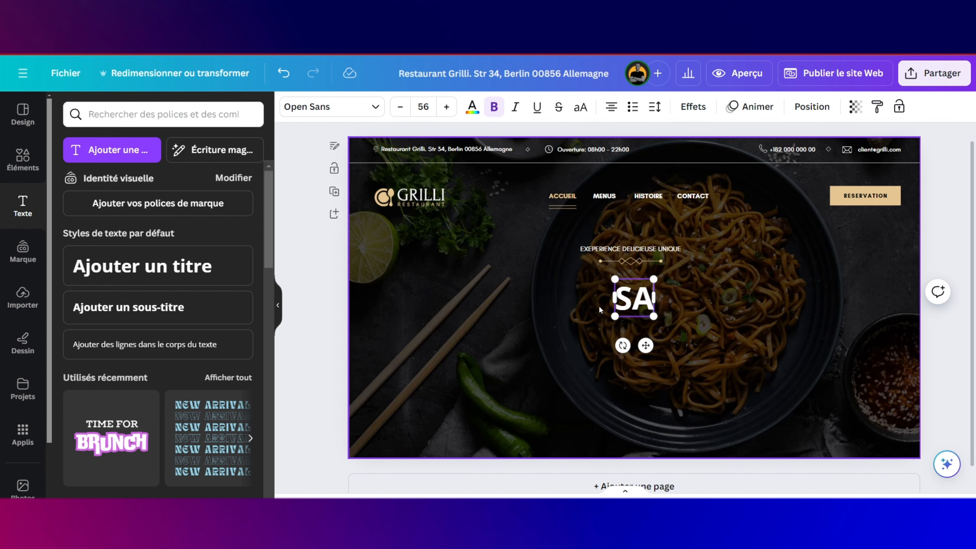
text(TROPICALE DANS VOS PLATS)
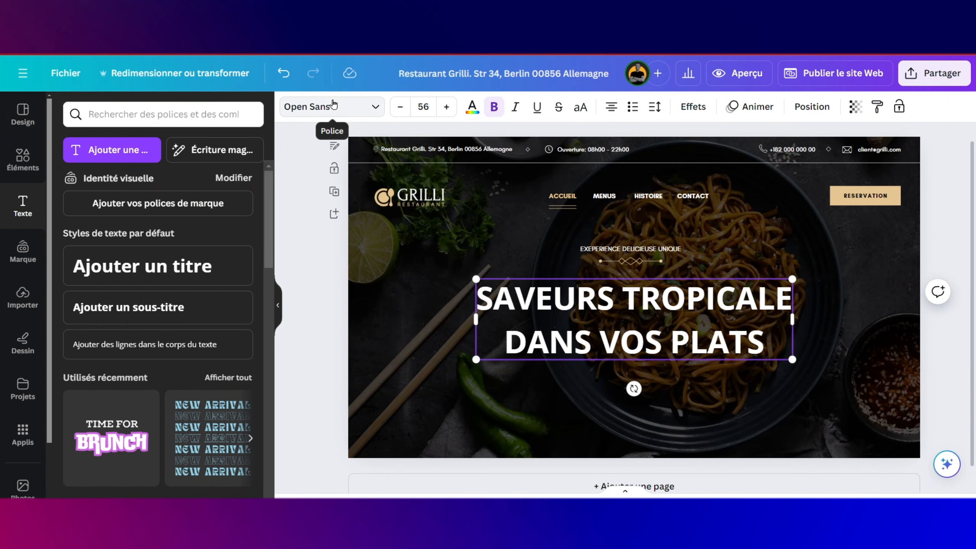
click(333, 106)
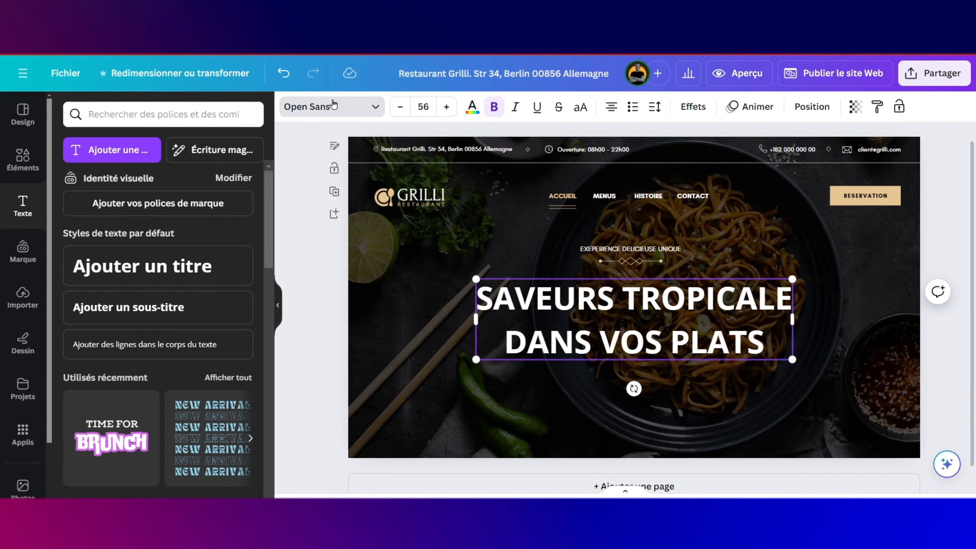
text(glaM)
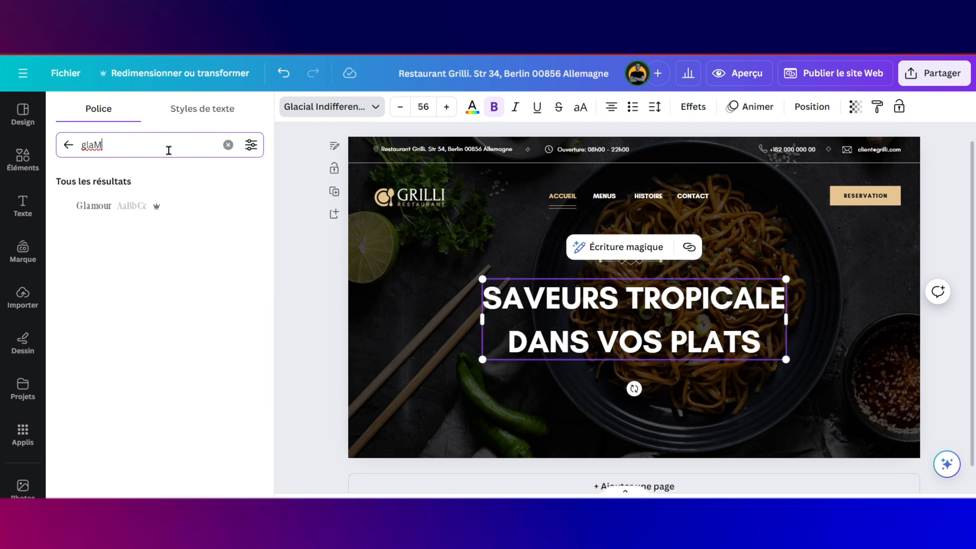
click(137, 207)
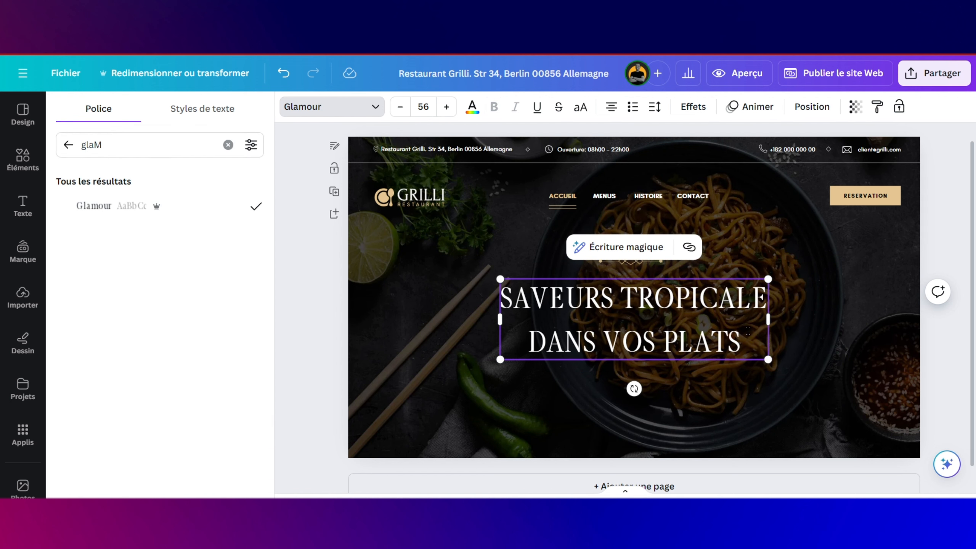
scroll(720, 358, down, 1)
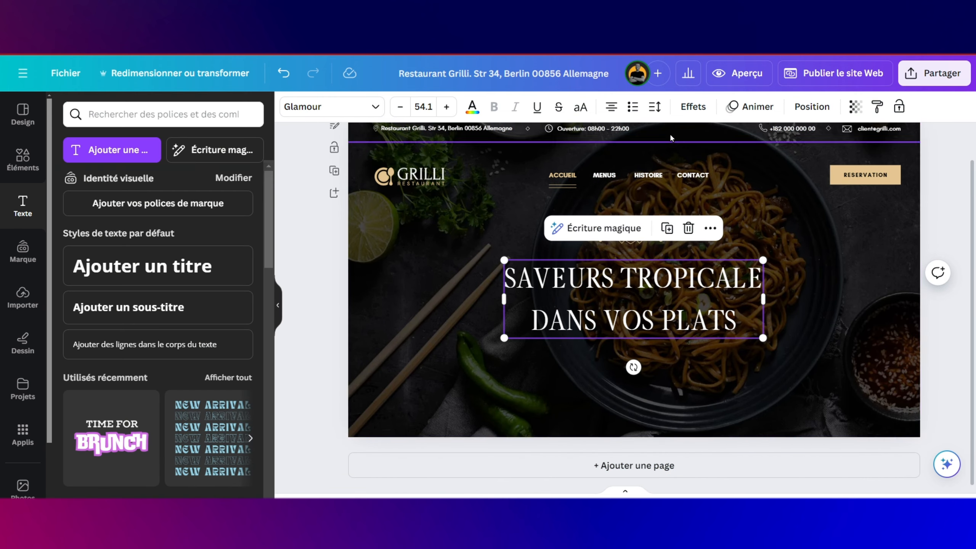
scroll(531, 169, up, 1)
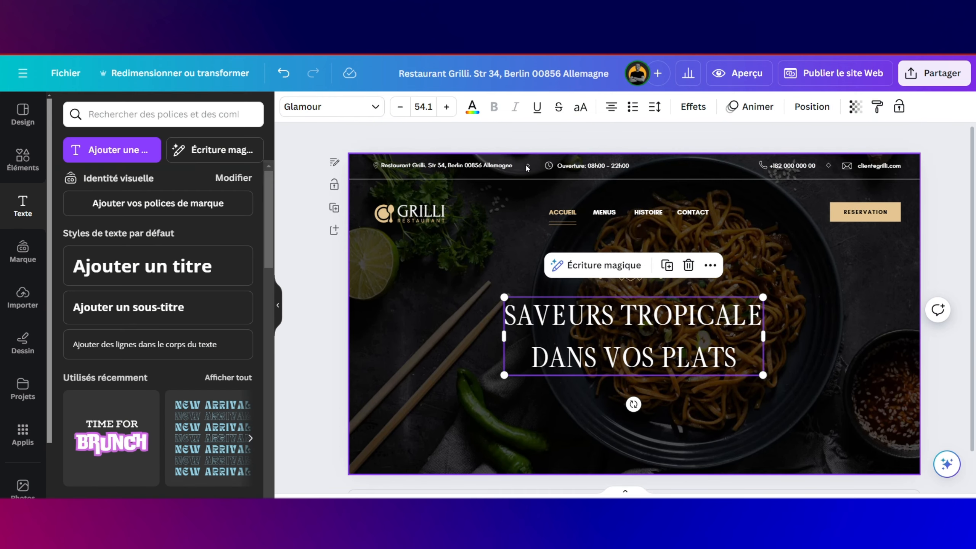
click(527, 167)
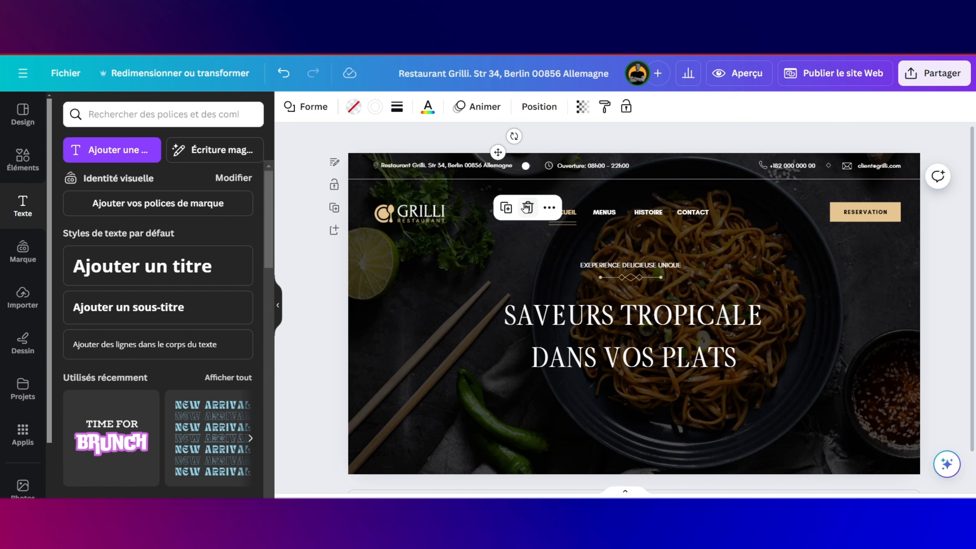
Step: Move the small separator shape to the hero's left edge and enlarge it to a 58 × 59 diamond
drag(501, 153, 375, 325)
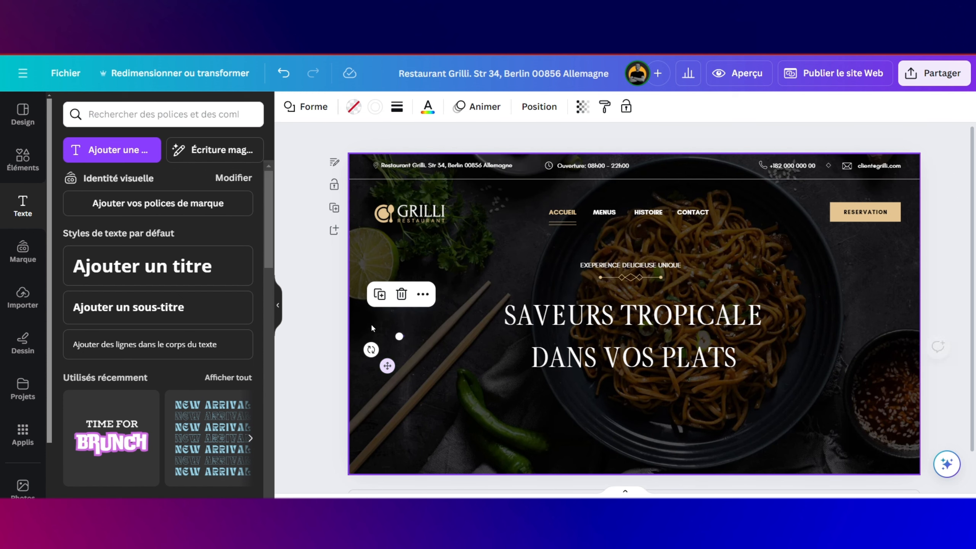
ctrl+scroll(395, 345, up, 5)
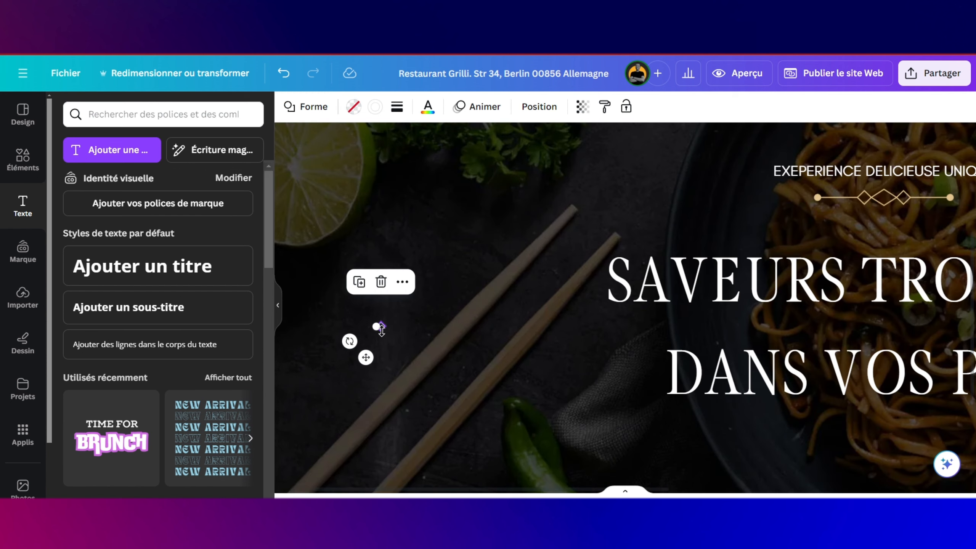
drag(378, 326, 307, 323)
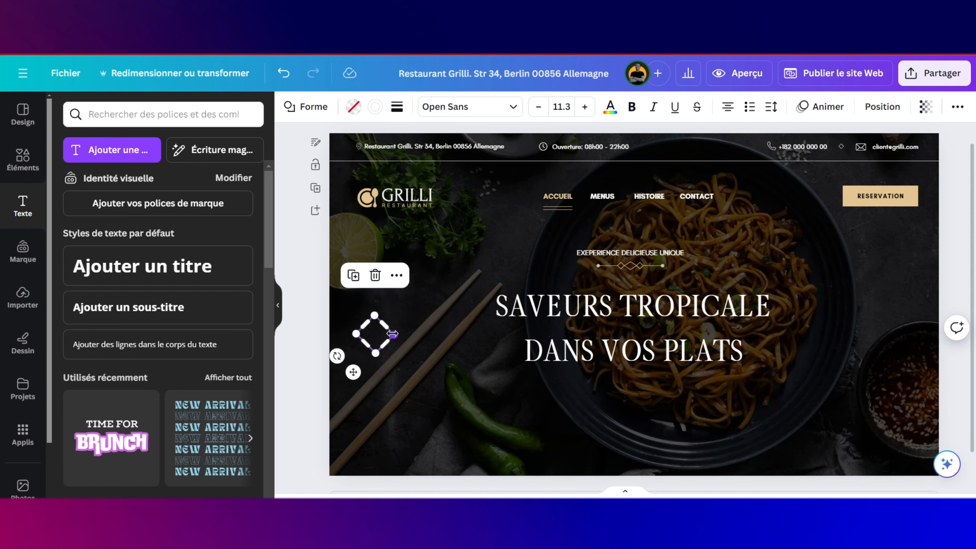
drag(395, 337, 388, 332)
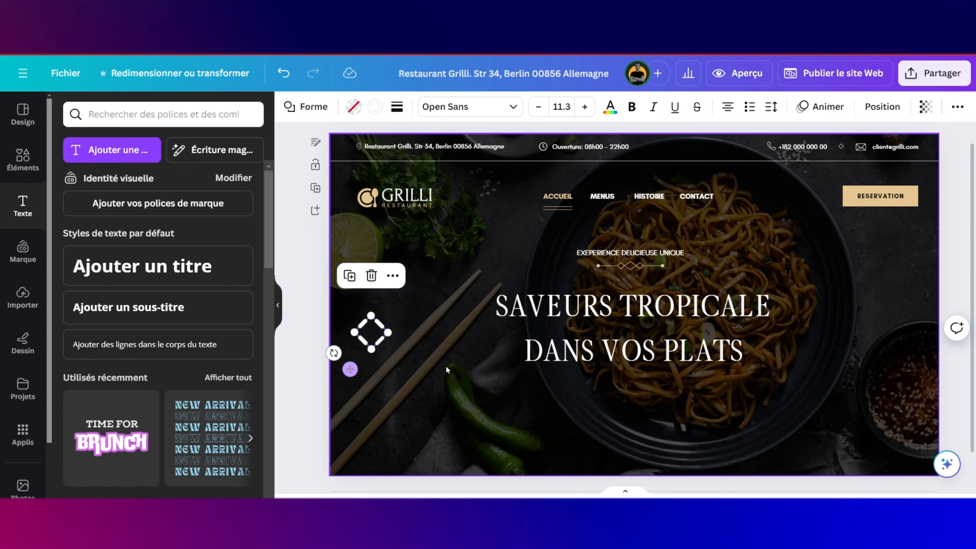
click(446, 367)
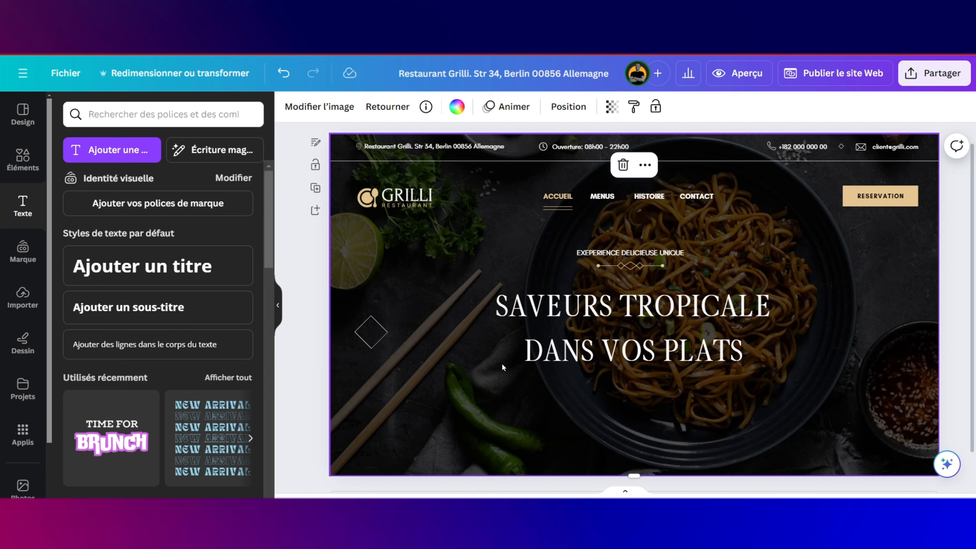
click(371, 327)
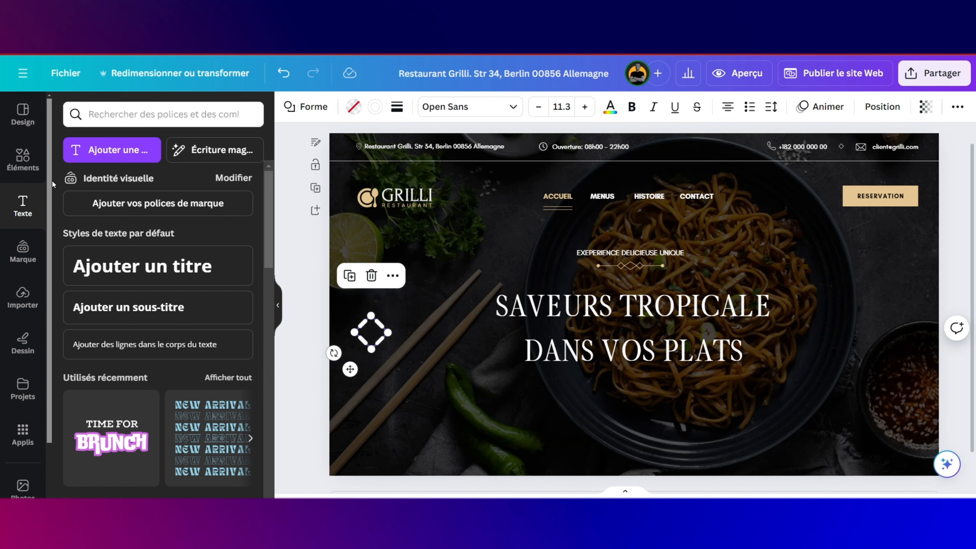
Step: Search the elements for arrows and add the white chevron illustration to the page
click(118, 114)
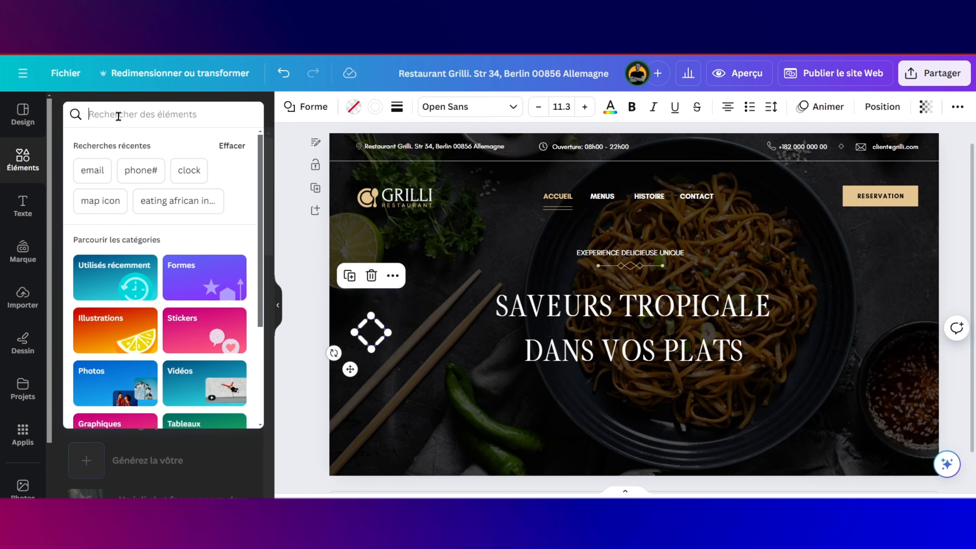
text(FLE)
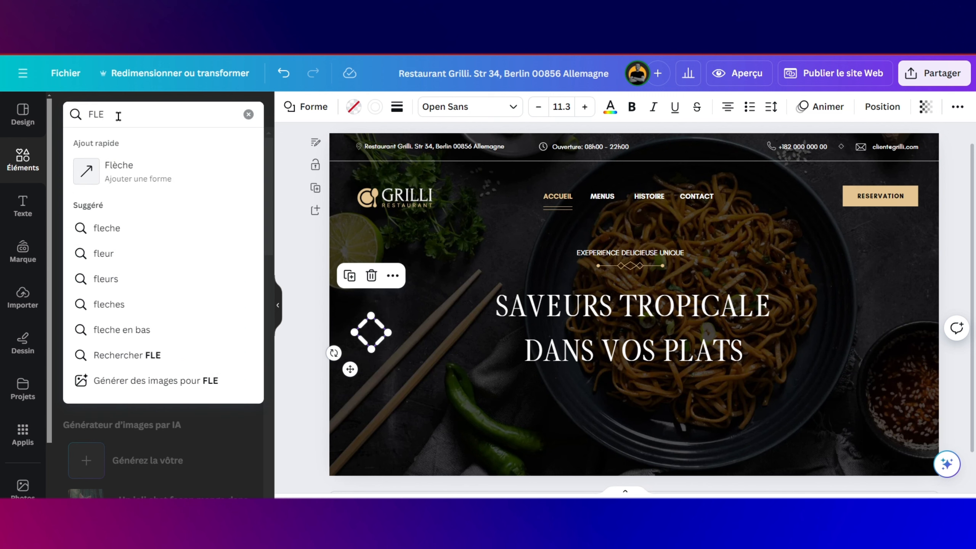
click(117, 172)
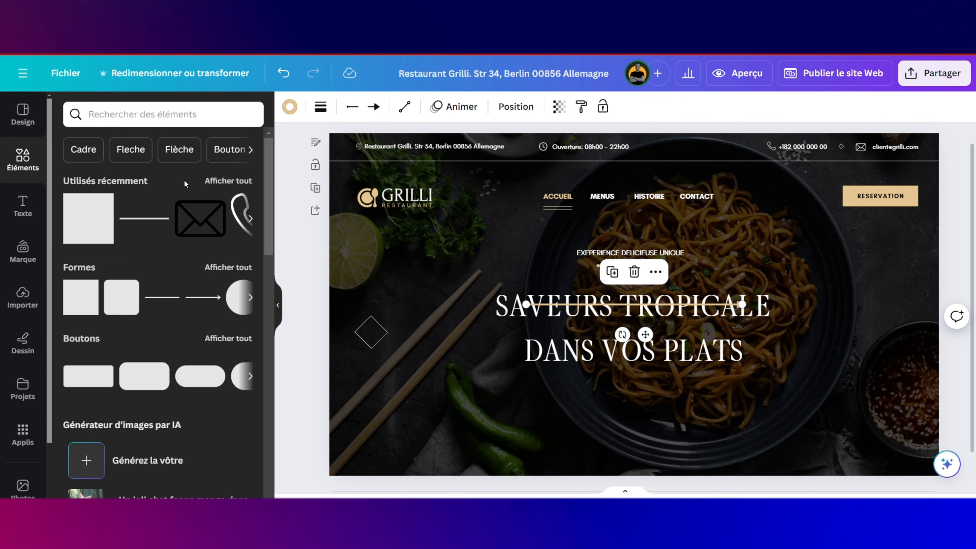
click(139, 115)
text(AR)
click(109, 220)
click(228, 212)
click(71, 146)
click(77, 145)
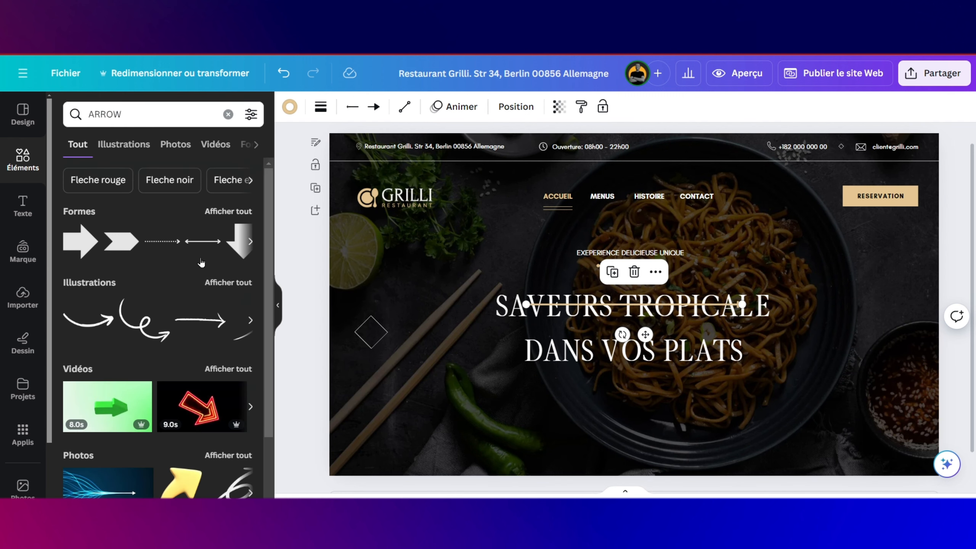
click(229, 212)
click(71, 146)
click(124, 145)
scroll(230, 278, down, 9)
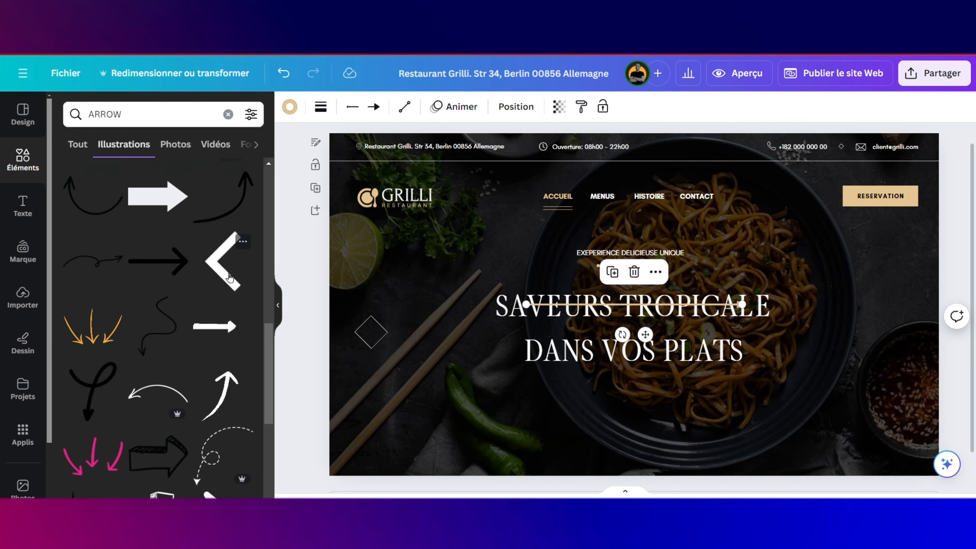
click(230, 278)
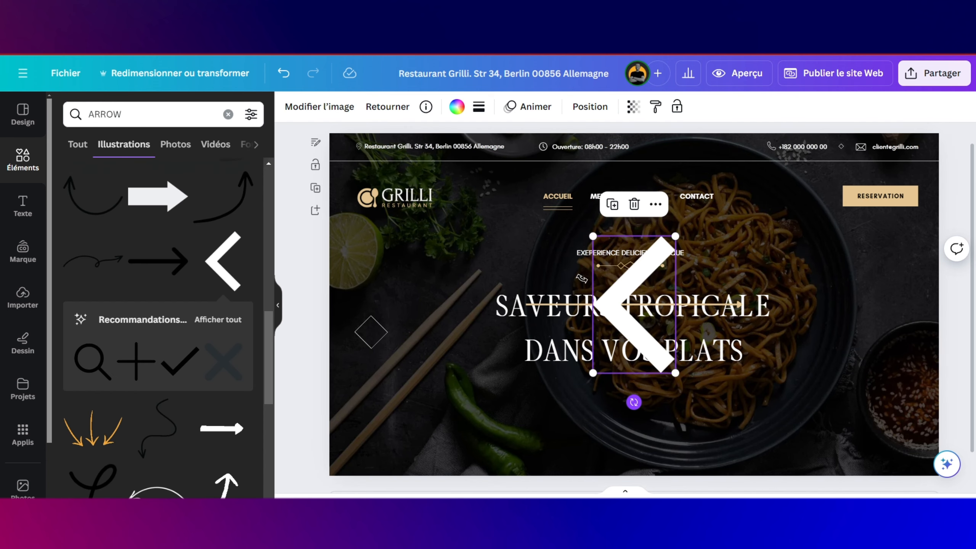
Step: Rotate and shrink the chevron to fit inside the left diamond, coloured gold
drag(634, 402, 652, 238)
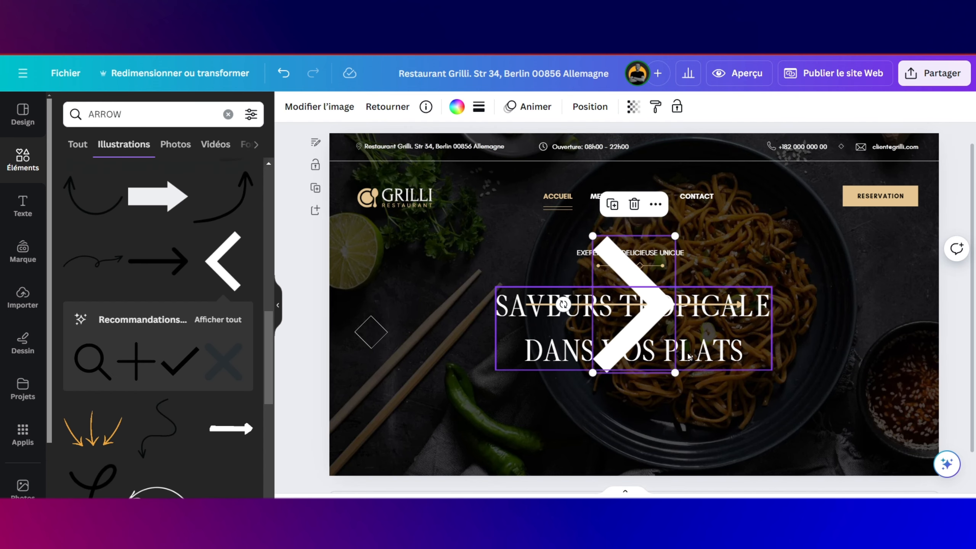
drag(675, 373, 433, 318)
click(348, 388)
click(378, 331)
drag(386, 343, 377, 332)
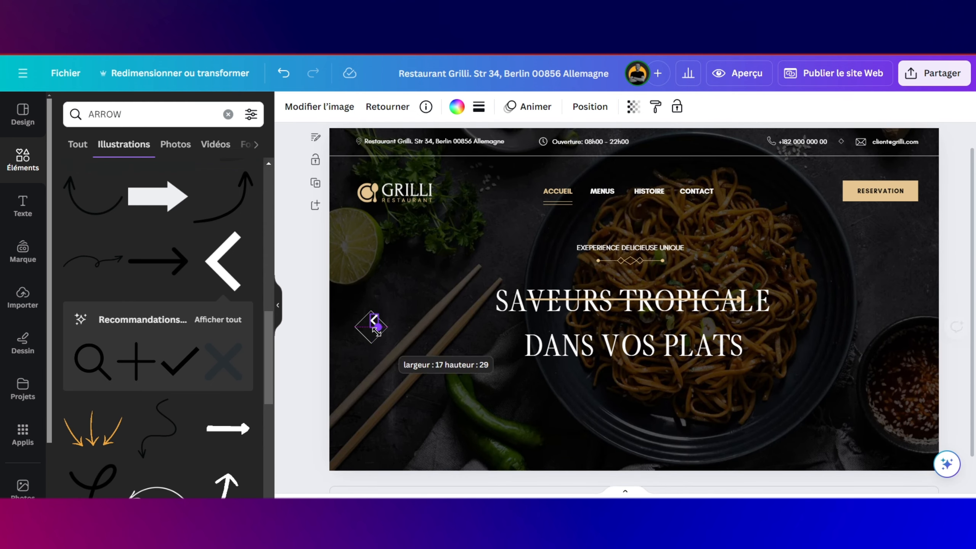
click(479, 107)
click(456, 107)
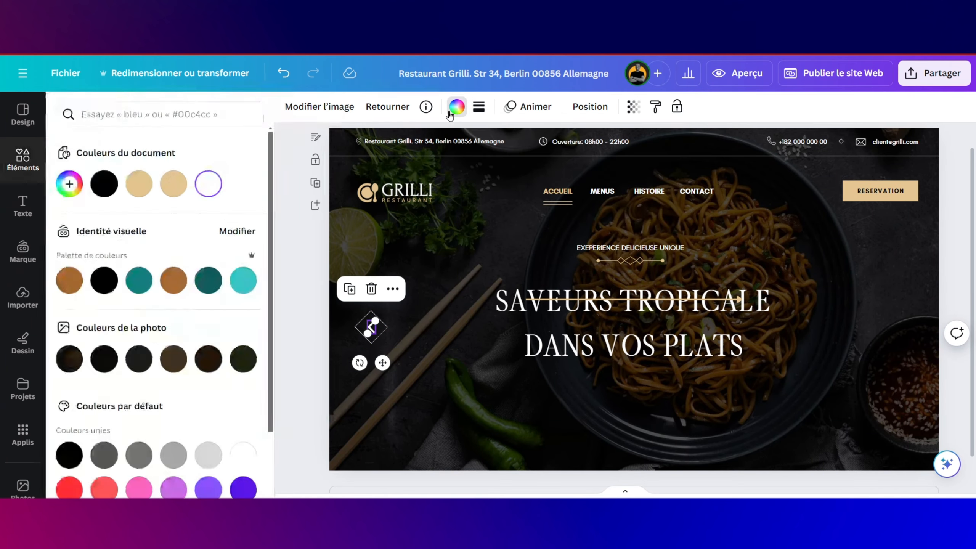
click(139, 184)
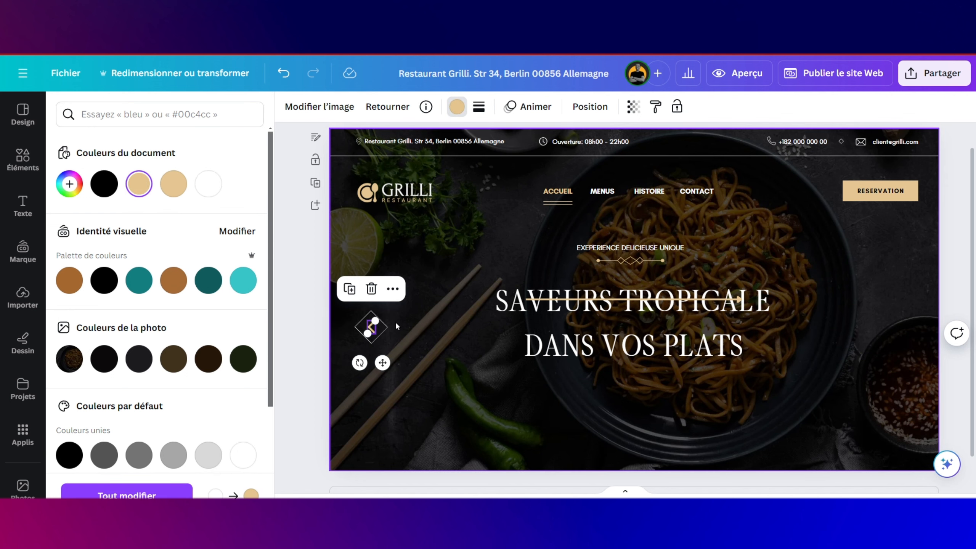
Step: Give the diamond a transparent fill and a gold outline
click(381, 325)
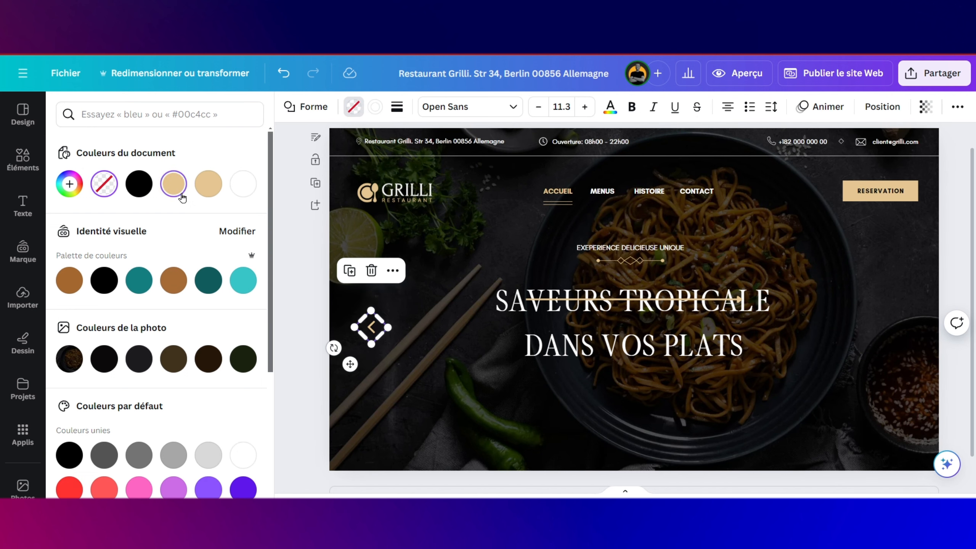
click(174, 185)
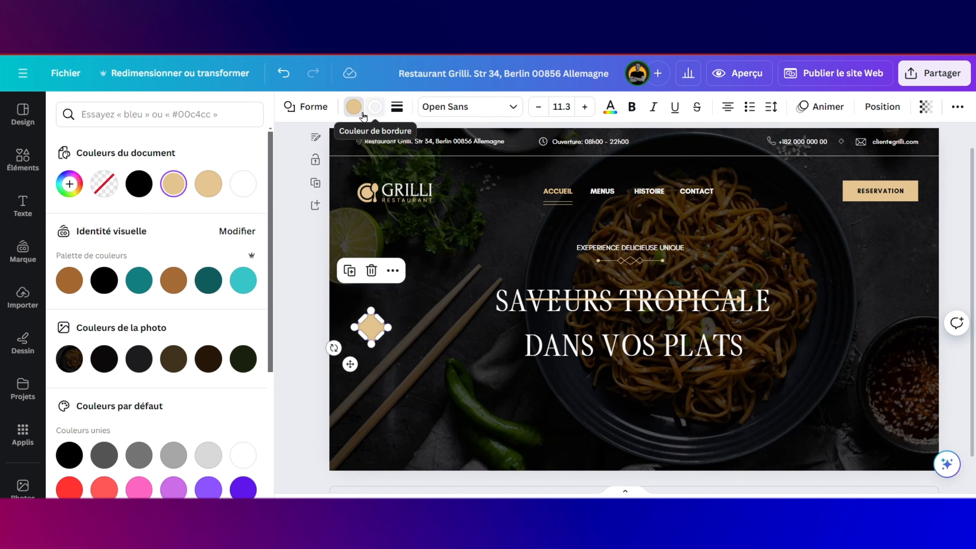
click(99, 192)
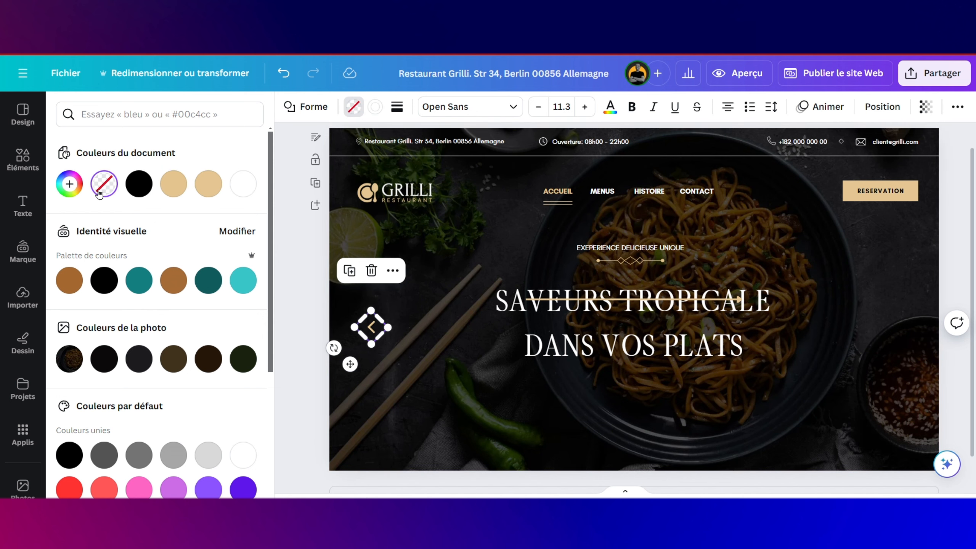
click(376, 108)
click(163, 187)
click(415, 369)
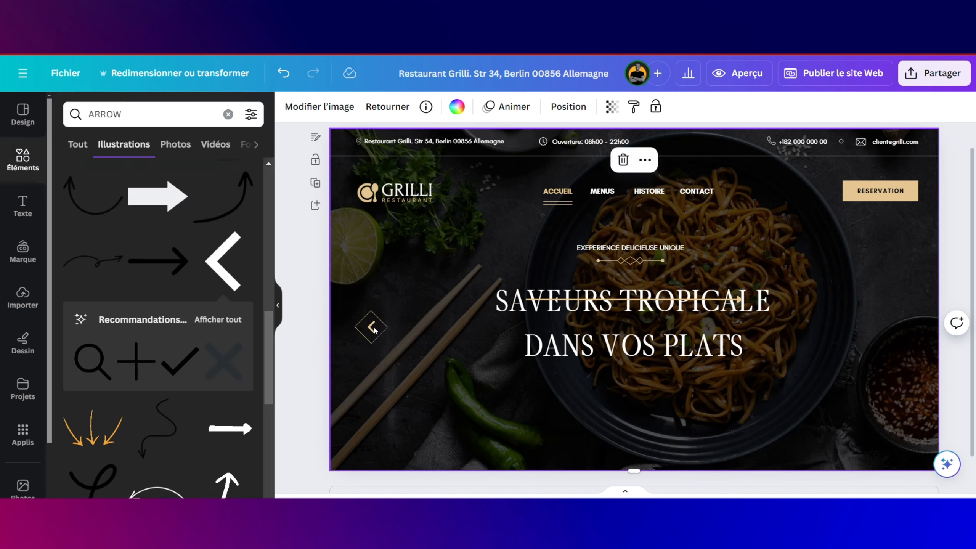
click(948, 382)
click(923, 381)
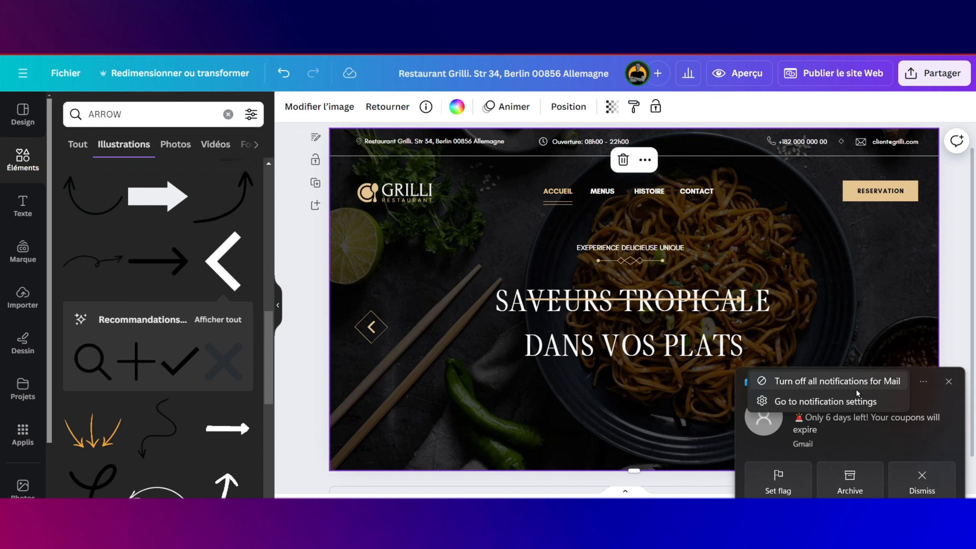
click(371, 328)
Step: Centre the chevron in the diamond, group them, and duplicate the group
drag(384, 364, 385, 367)
drag(357, 299, 390, 345)
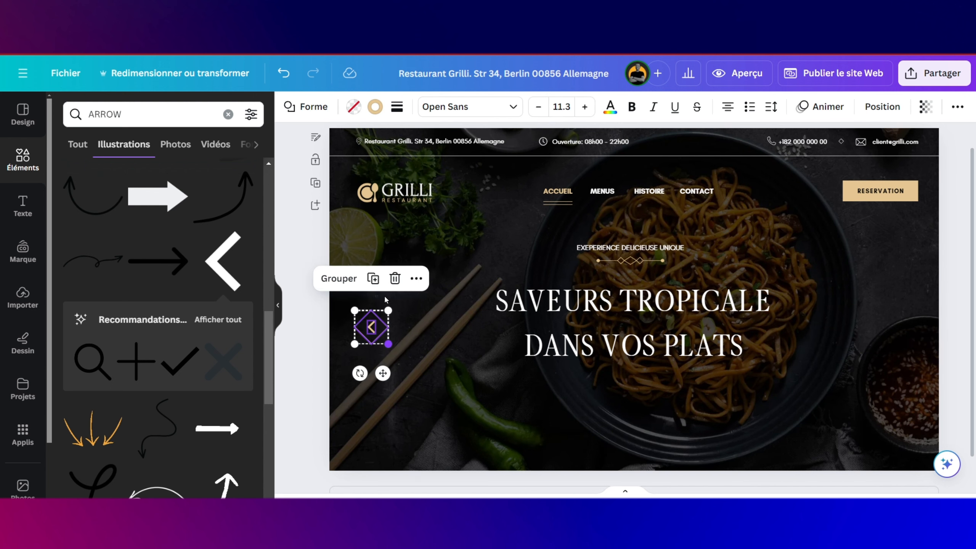
click(339, 282)
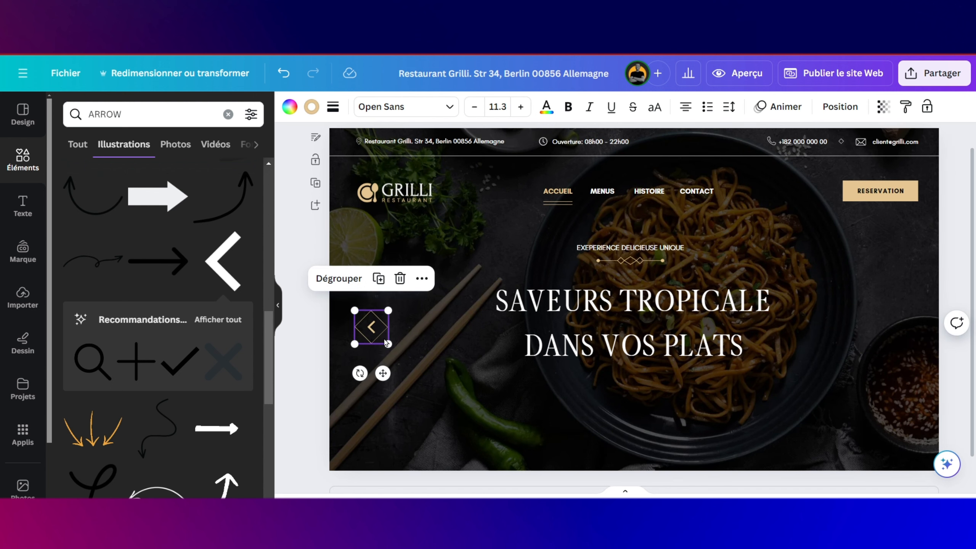
click(378, 278)
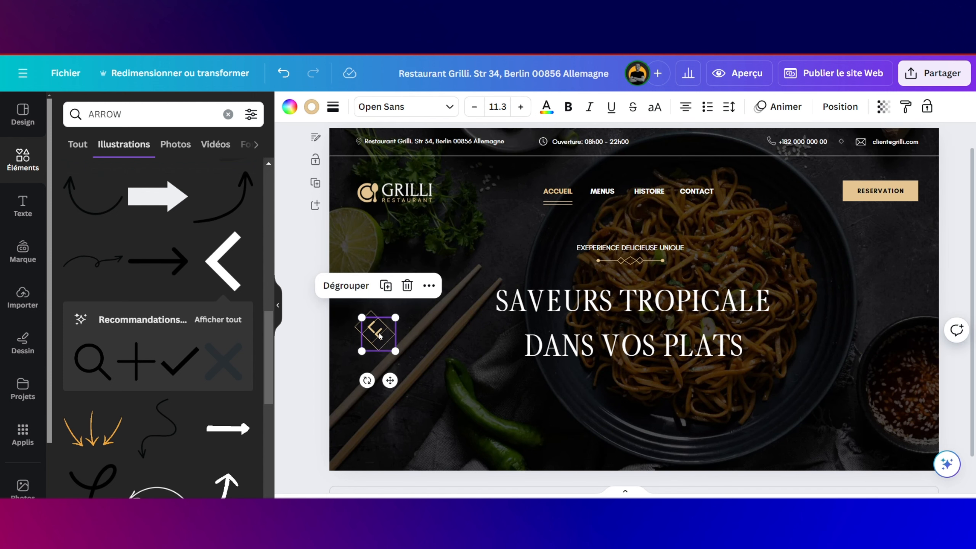
Step: Rotate the copy to point right, place it at the hero's right edge, and nudge the left one right
drag(384, 333, 891, 323)
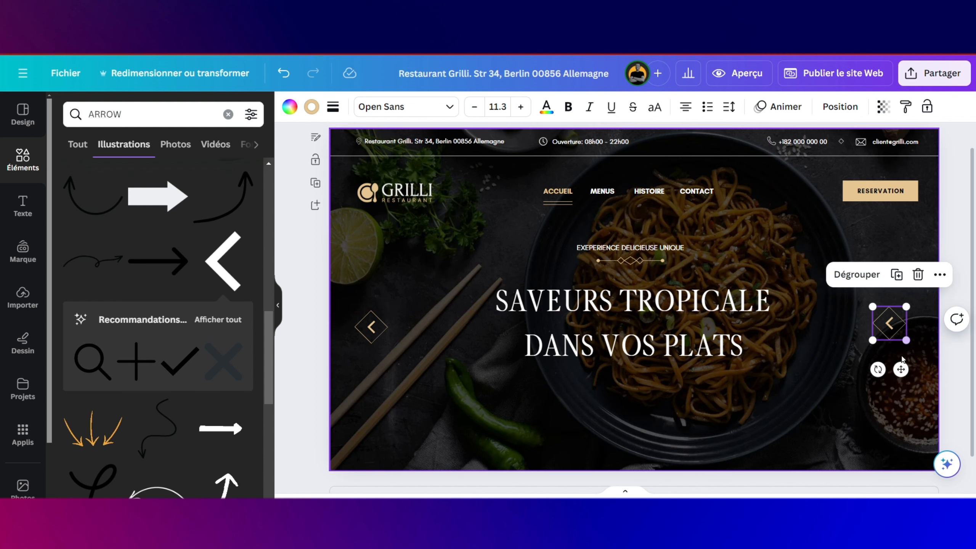
drag(879, 369, 904, 282)
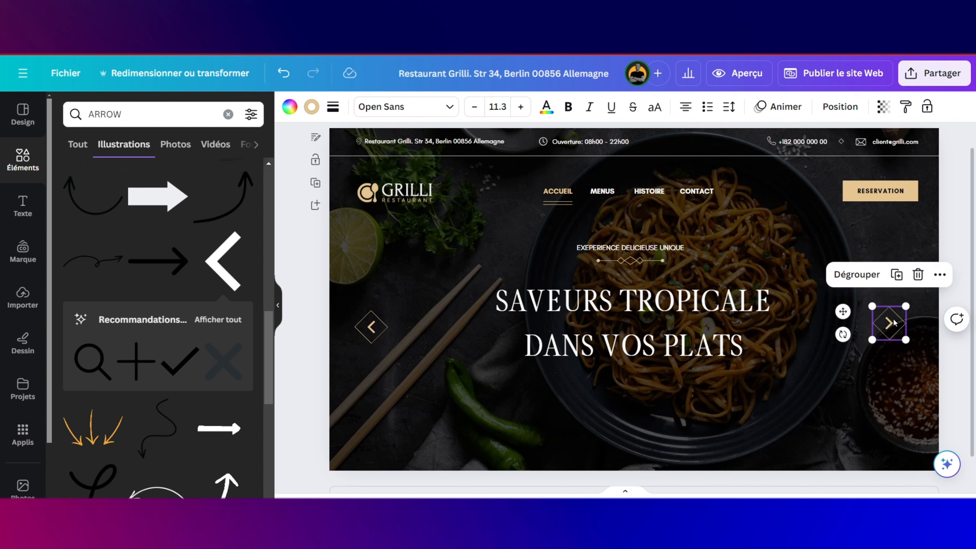
mouse_move(889, 323)
mouse_down()
mouse_move(914, 315)
mouse_move(906, 315)
mouse_up()
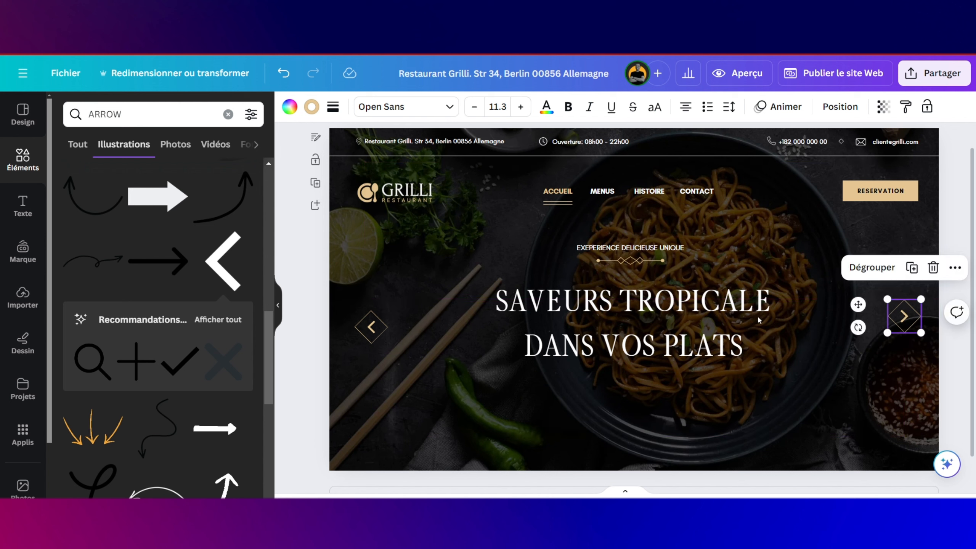
click(367, 327)
drag(367, 327, 378, 323)
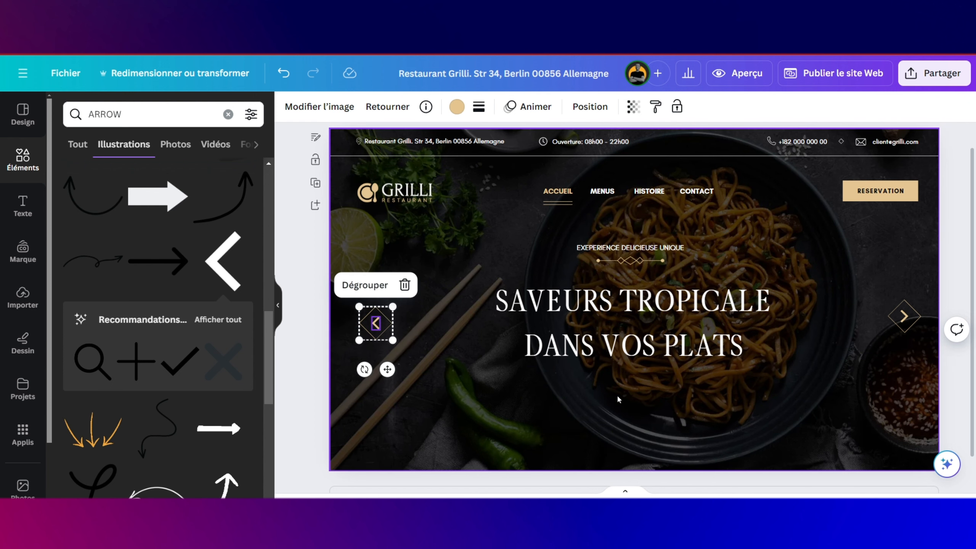
Step: Copy the MENUS text below the headline, unbold it, and retype it 'Venez avec votre famille et vos anis pour un moment inoubliable'
click(649, 252)
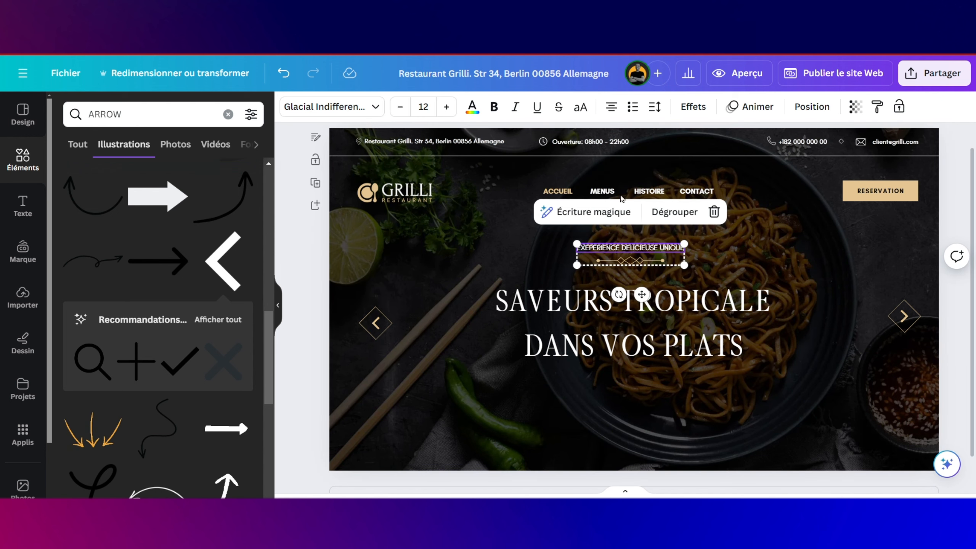
click(605, 191)
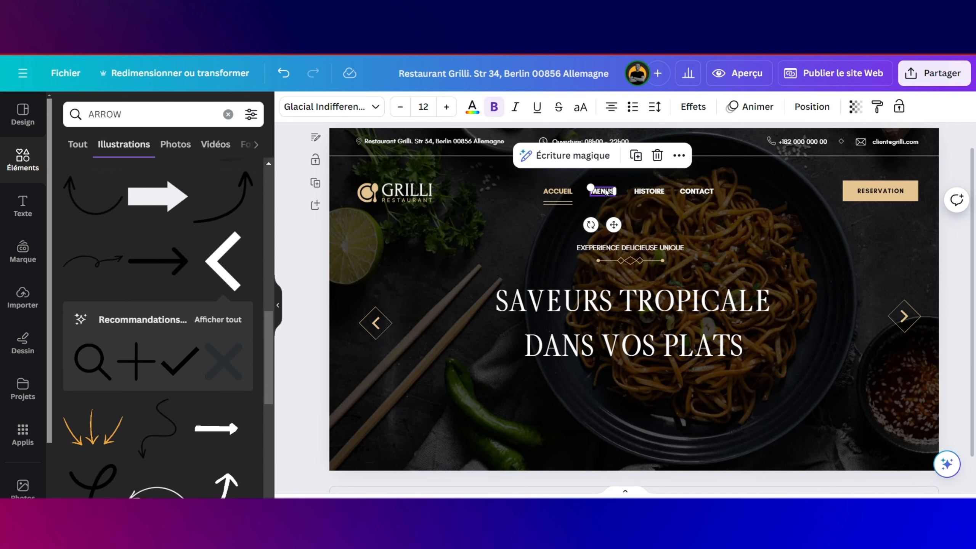
click(636, 156)
drag(621, 230, 650, 426)
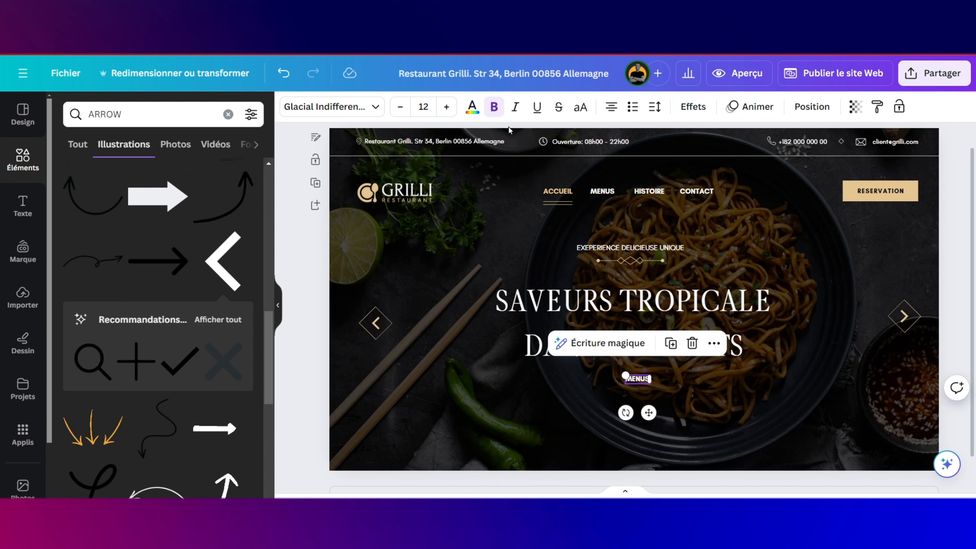
click(495, 111)
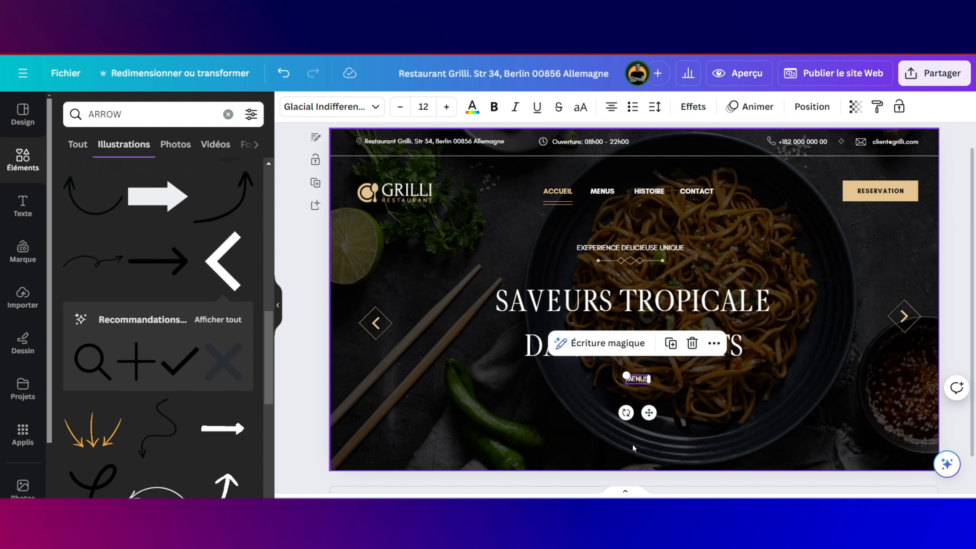
double_click(635, 380)
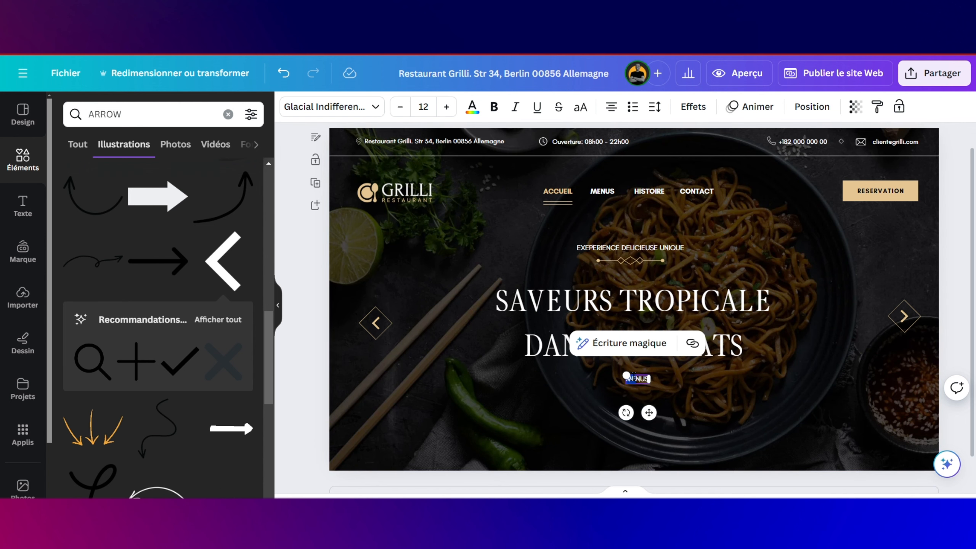
text(Venez avec votre famille et vos an)
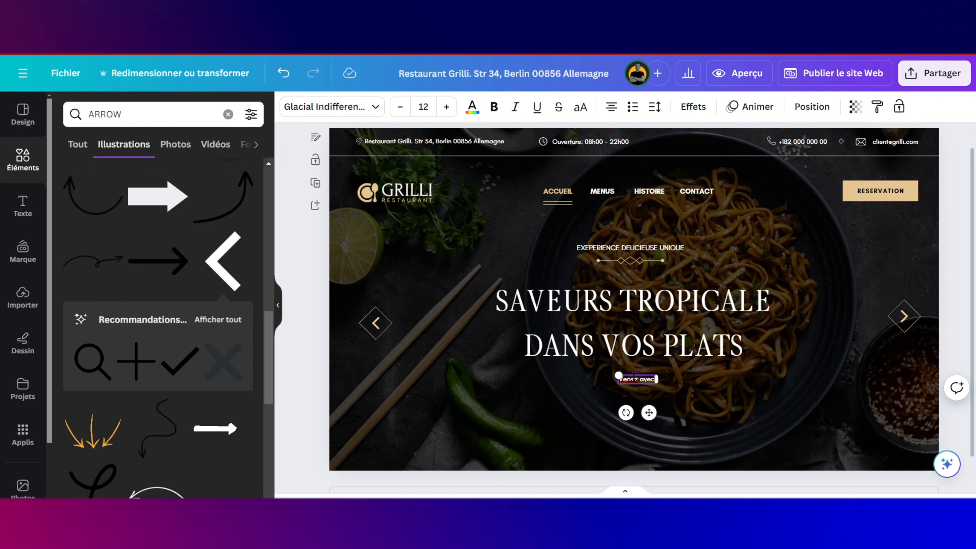
text(is pour un moment inoubliable)
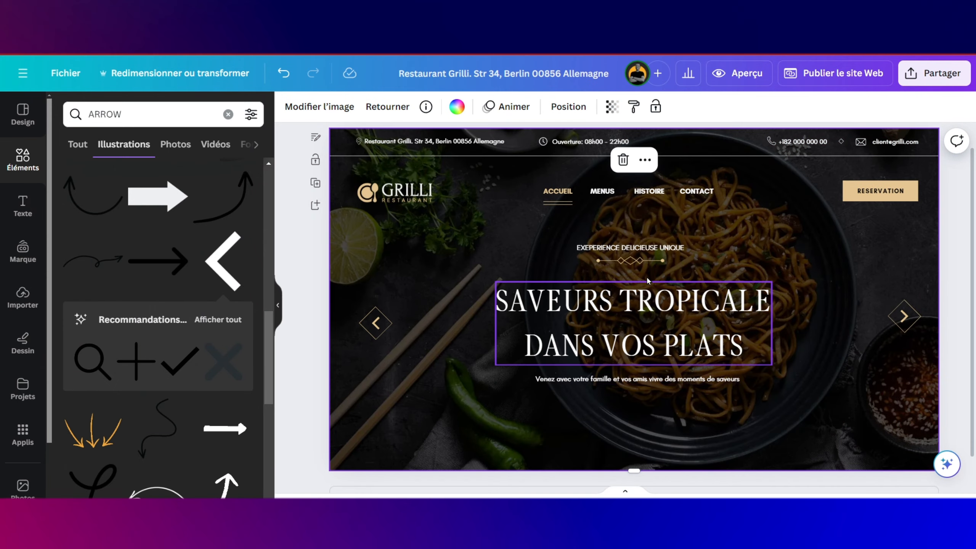
Step: Place a copy of the RESERVATION button below the subtitle and relabel it 'NOTRE MENU COMPLET'
click(881, 194)
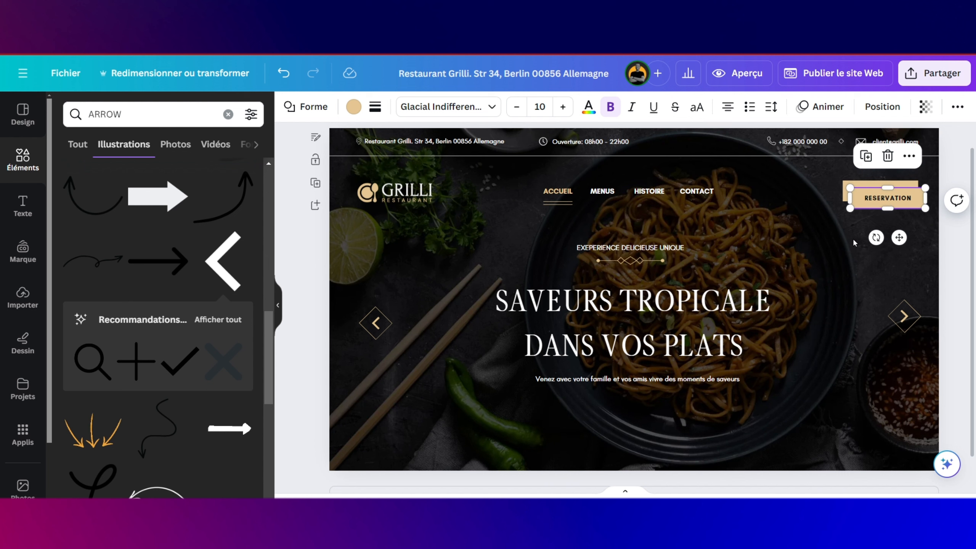
drag(880, 195, 651, 426)
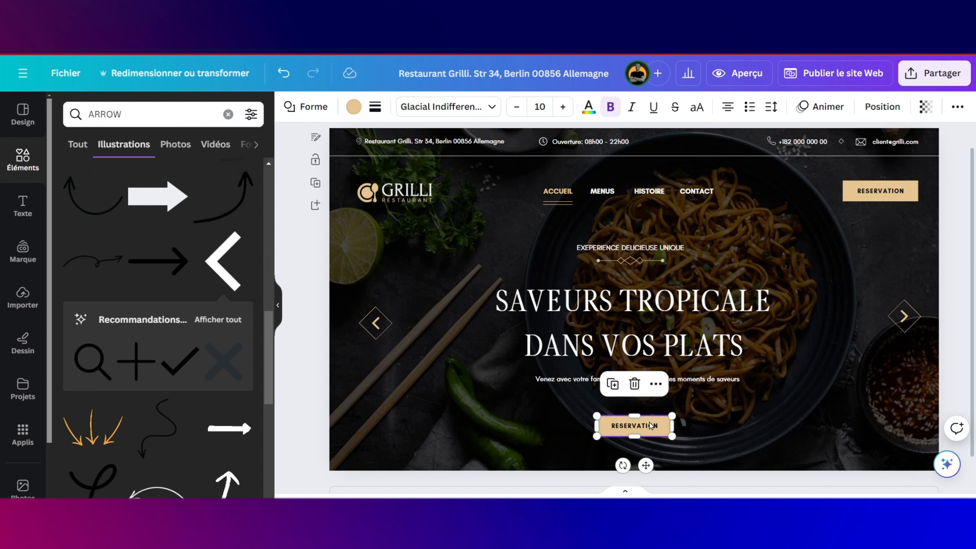
click(650, 426)
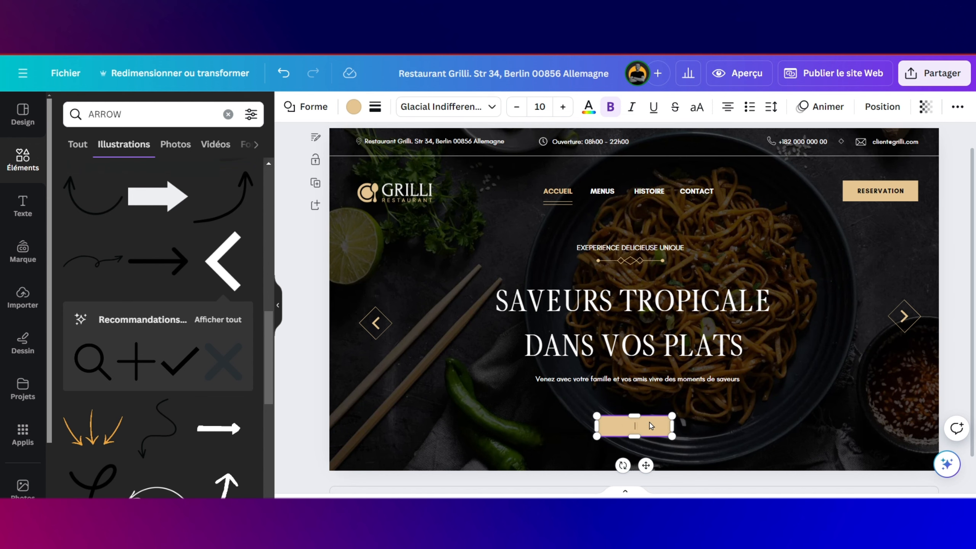
text(NOTRE MENU COMPLET)
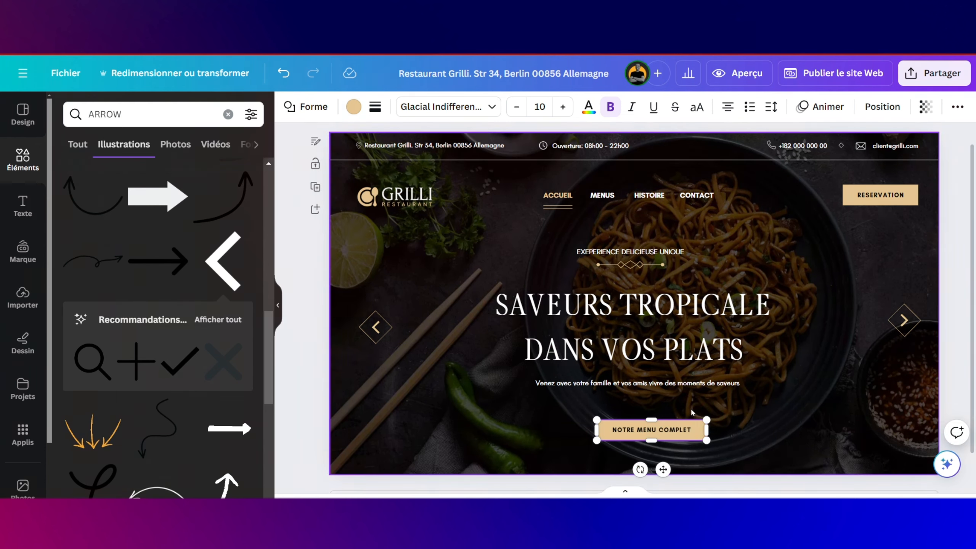
Step: Give the button a transparent fill, a solid beige border and beige label text
click(354, 107)
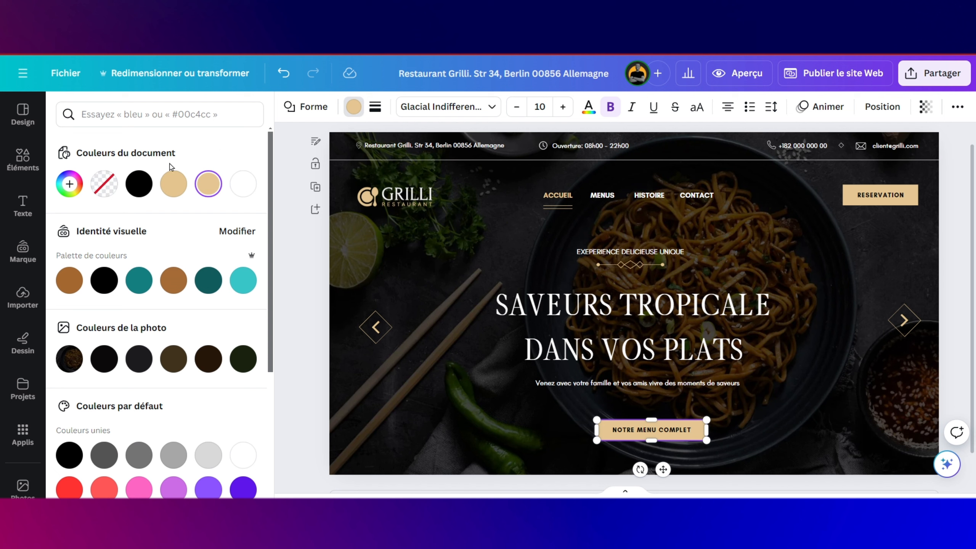
click(109, 187)
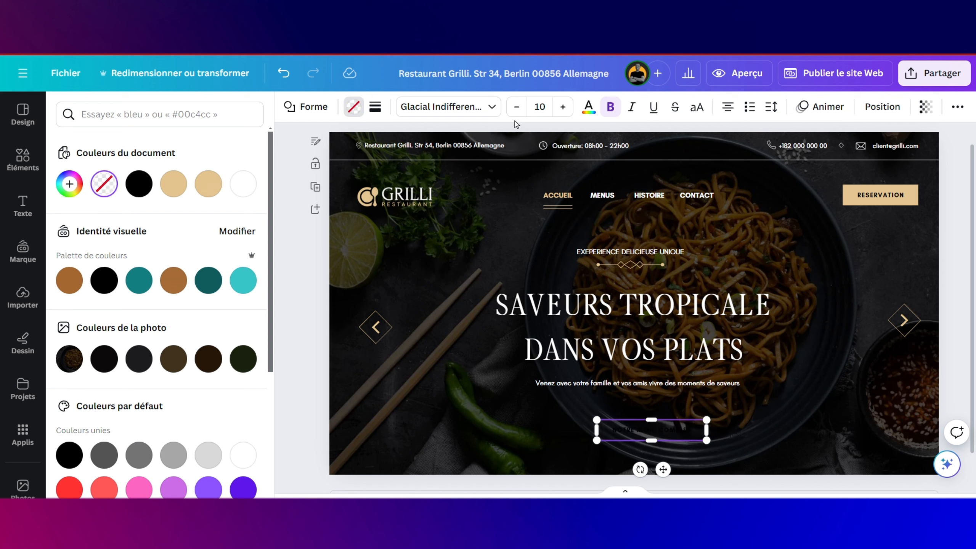
click(376, 107)
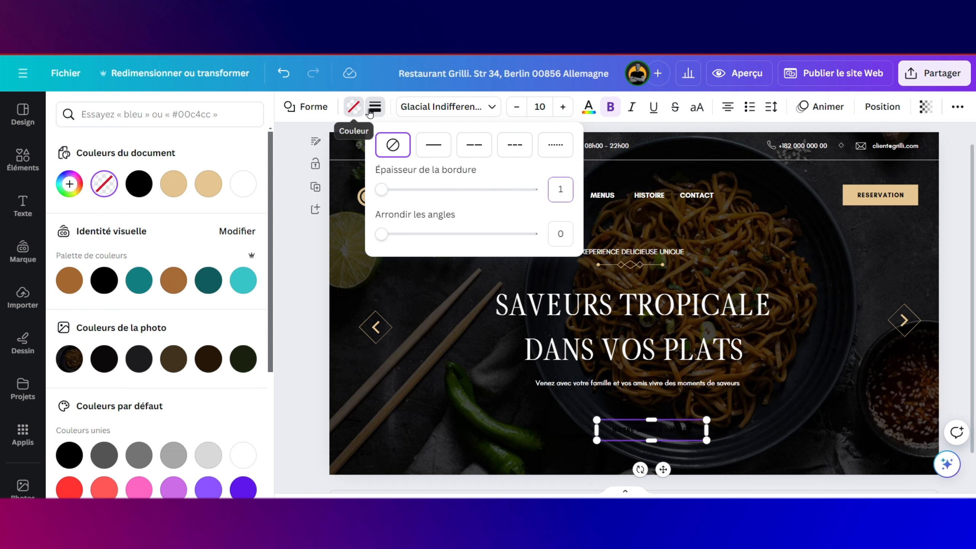
click(591, 235)
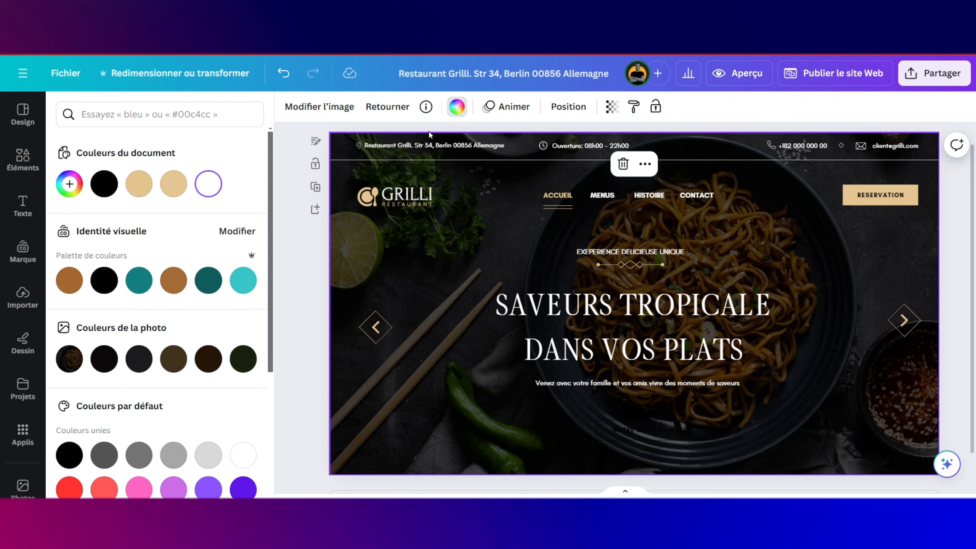
click(664, 428)
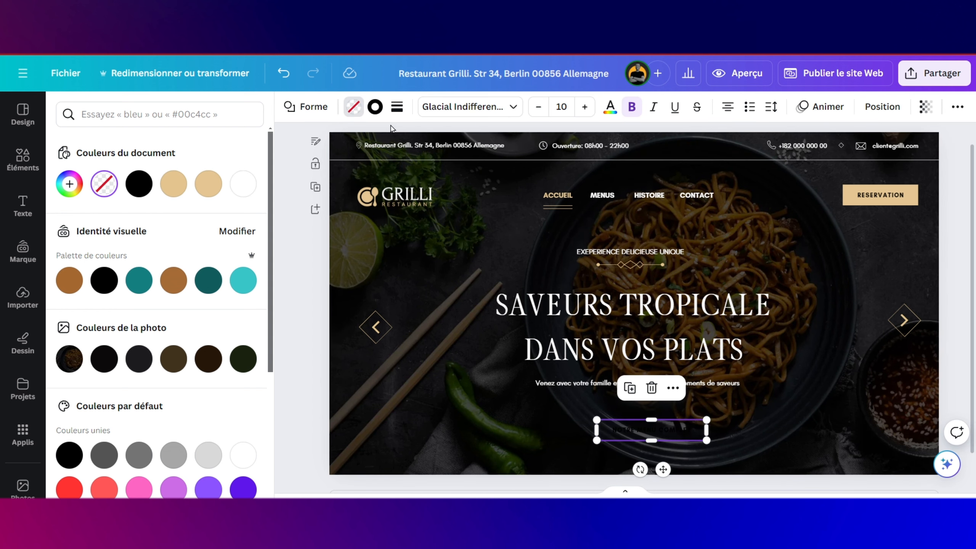
click(378, 110)
click(166, 186)
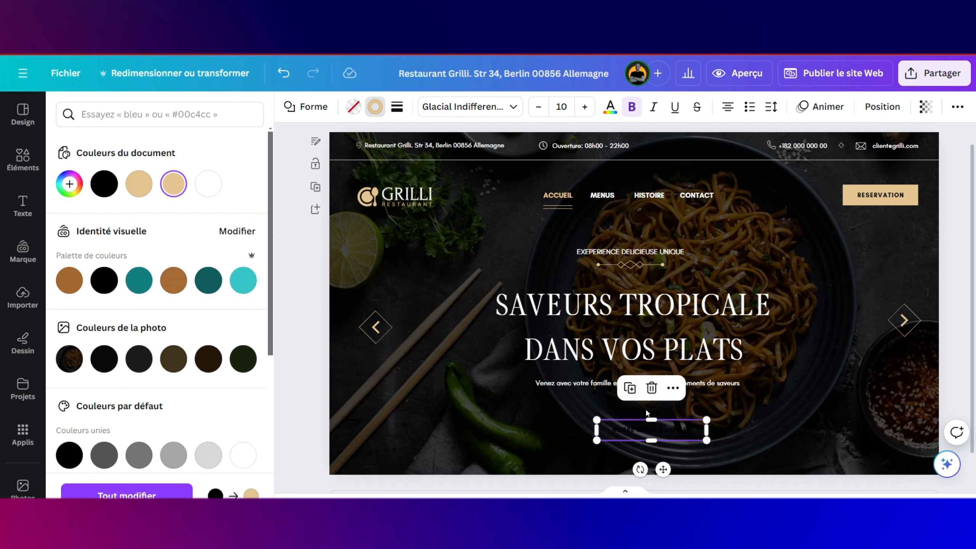
click(610, 108)
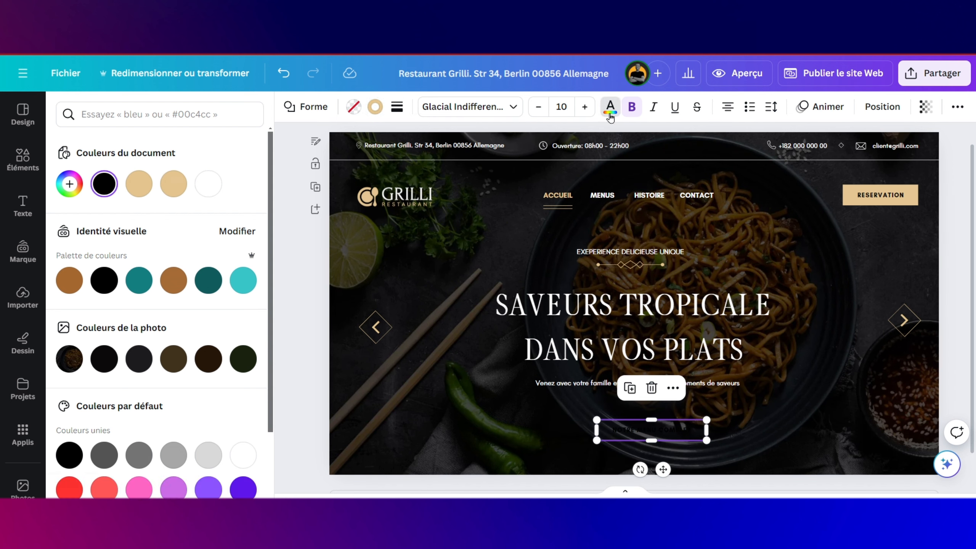
click(139, 183)
click(504, 402)
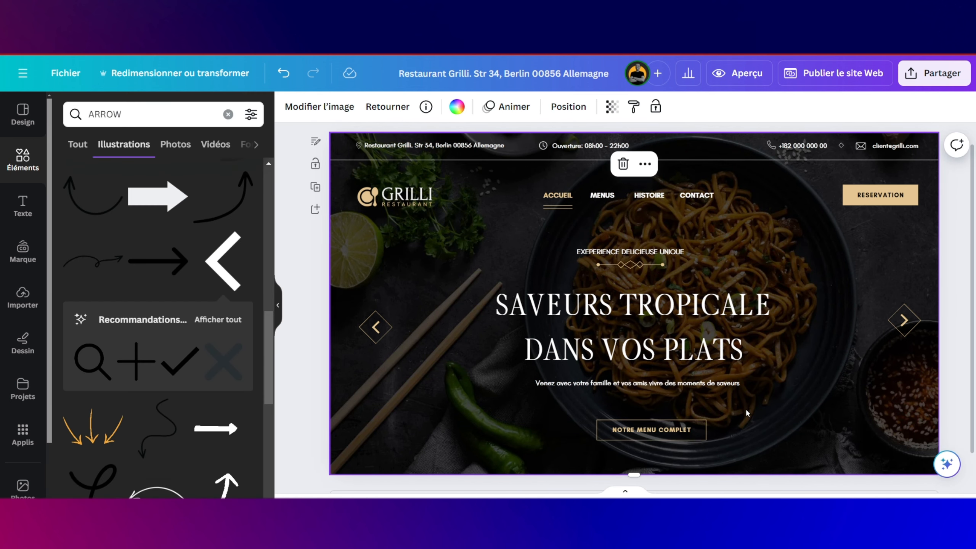
Step: Detach the noodle photo from the page background and enlarge it
scroll(769, 399, down, 1)
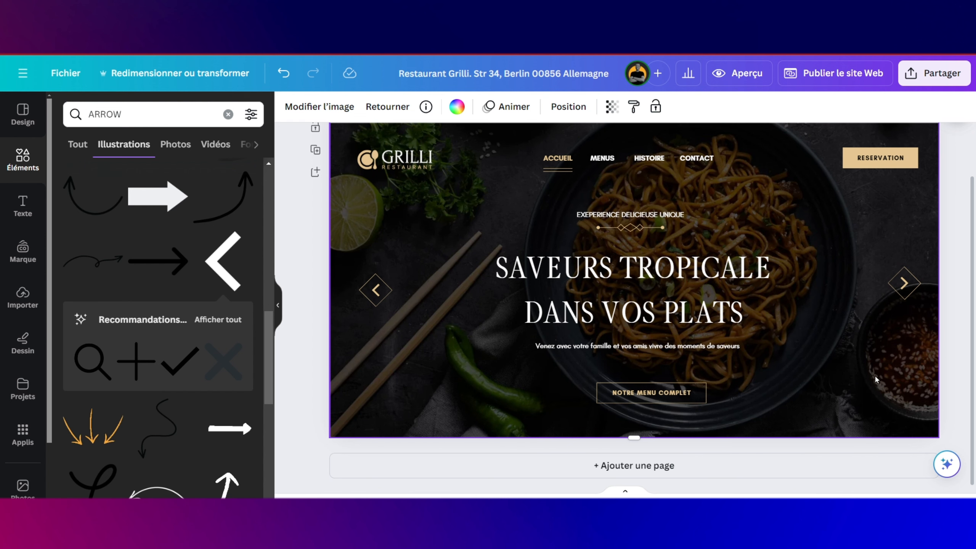
scroll(865, 381, up, 2)
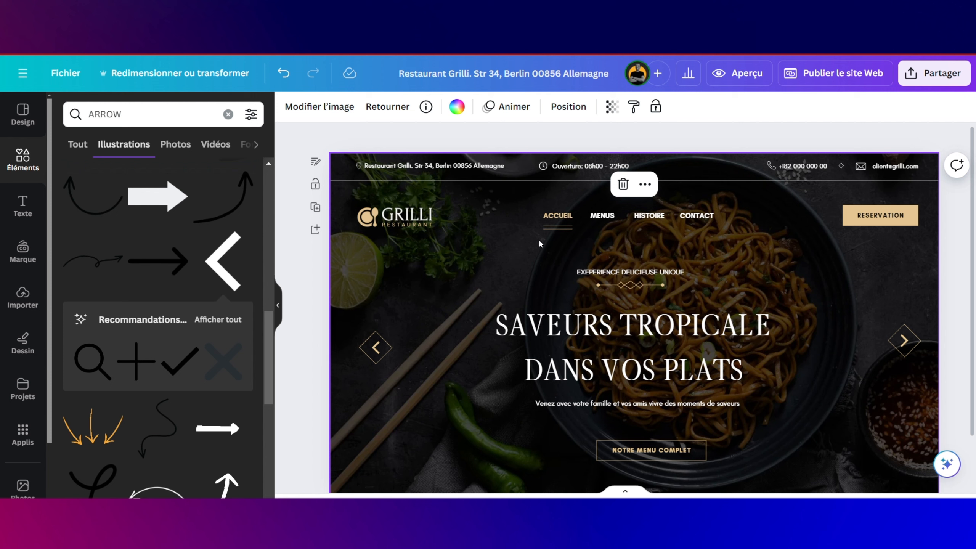
right_click(441, 413)
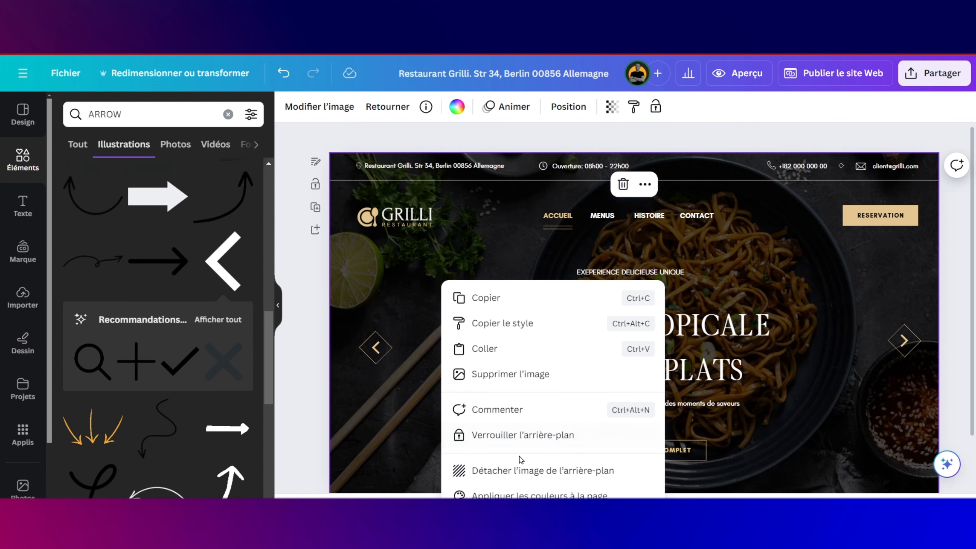
click(518, 470)
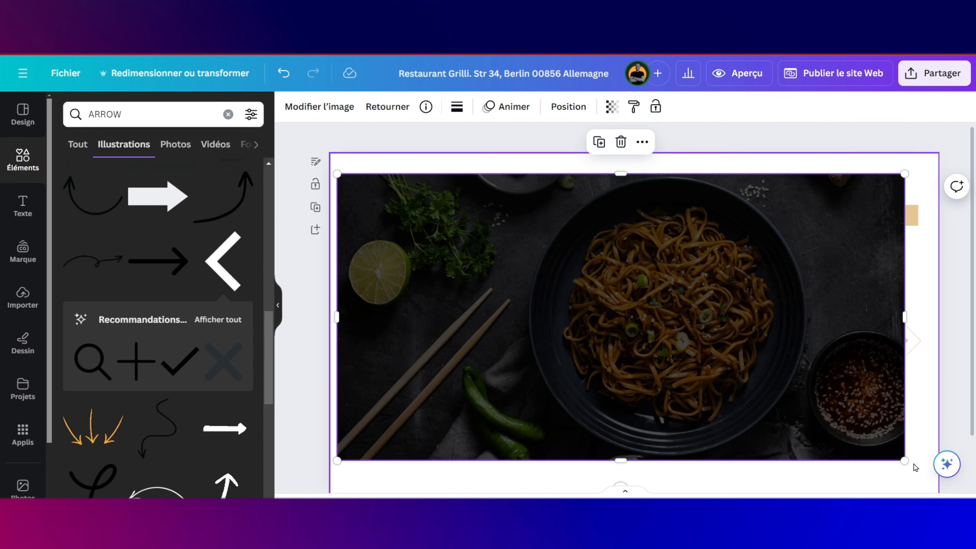
drag(905, 460, 941, 478)
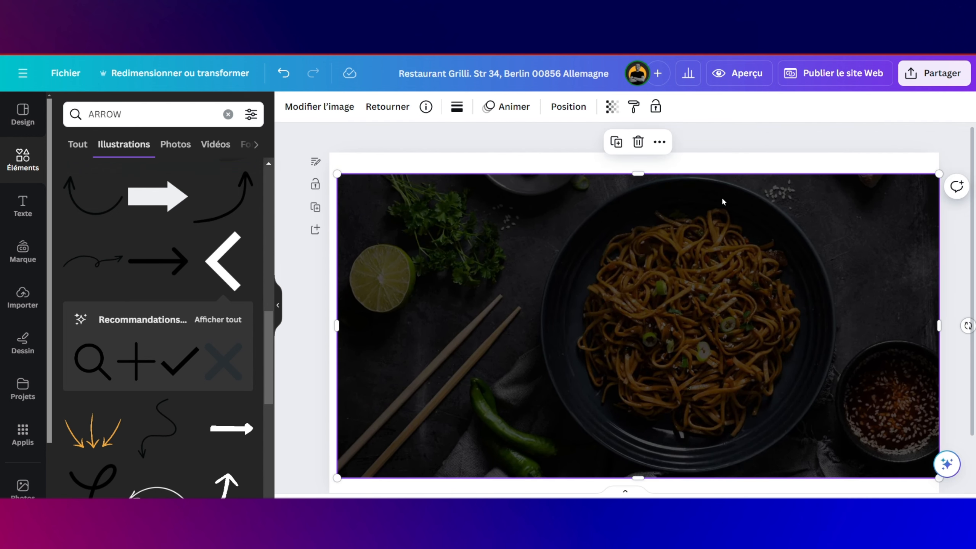
drag(642, 178, 640, 154)
scroll(663, 241, down, 2)
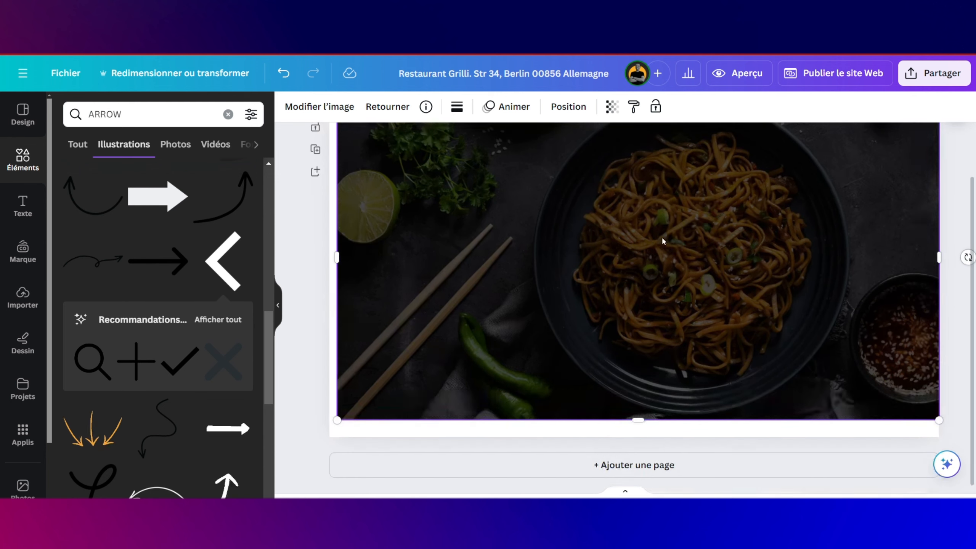
Step: Extend the page downward and send the noodle photo behind the hero text
click(678, 430)
drag(634, 437, 634, 495)
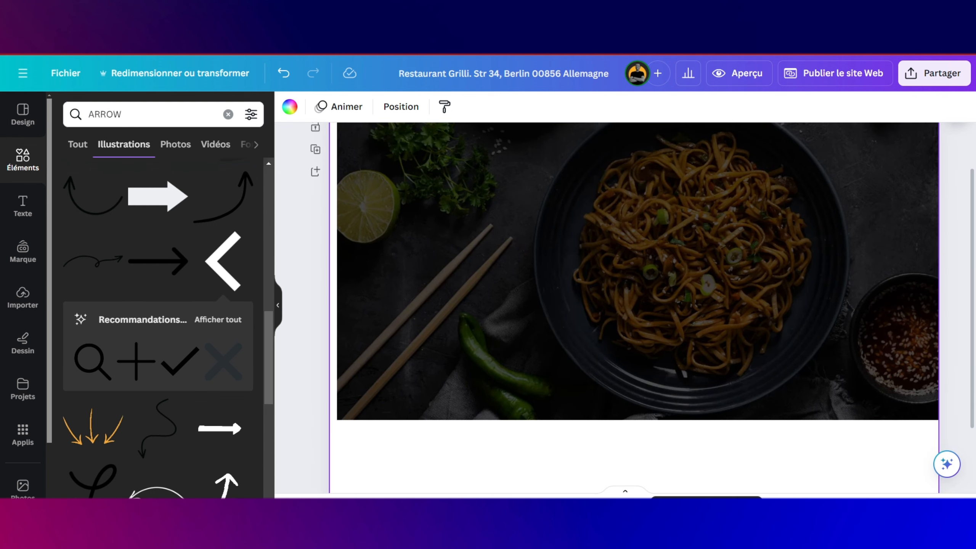
click(445, 373)
scroll(633, 302, down, 2)
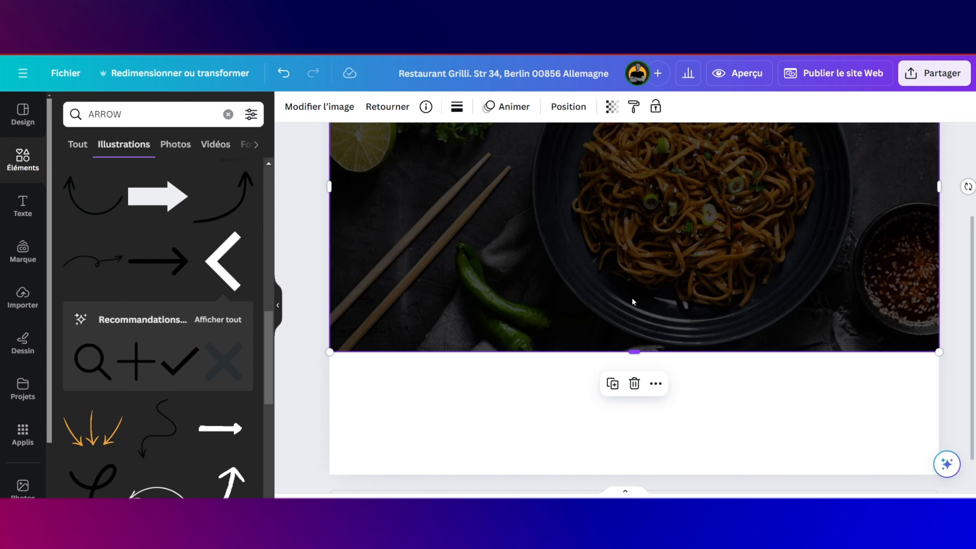
click(569, 108)
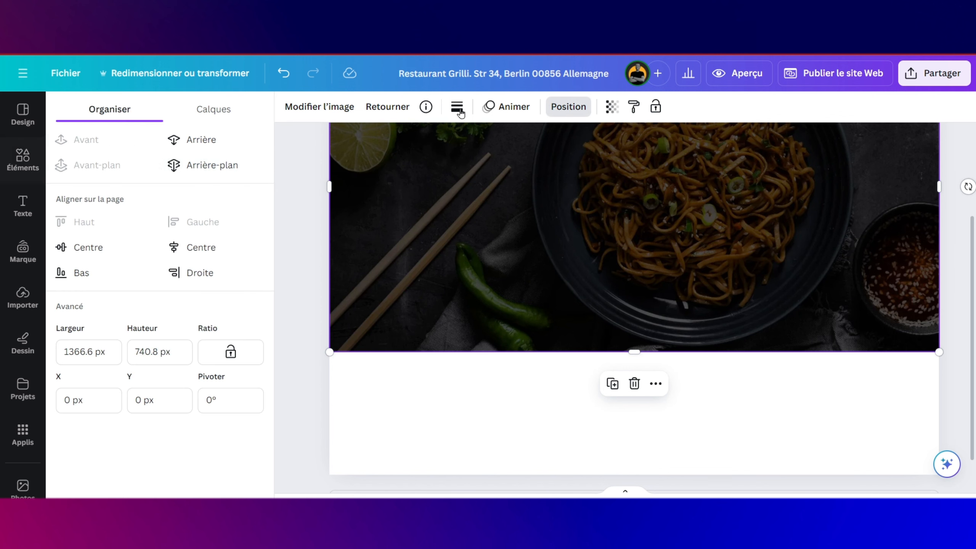
click(201, 166)
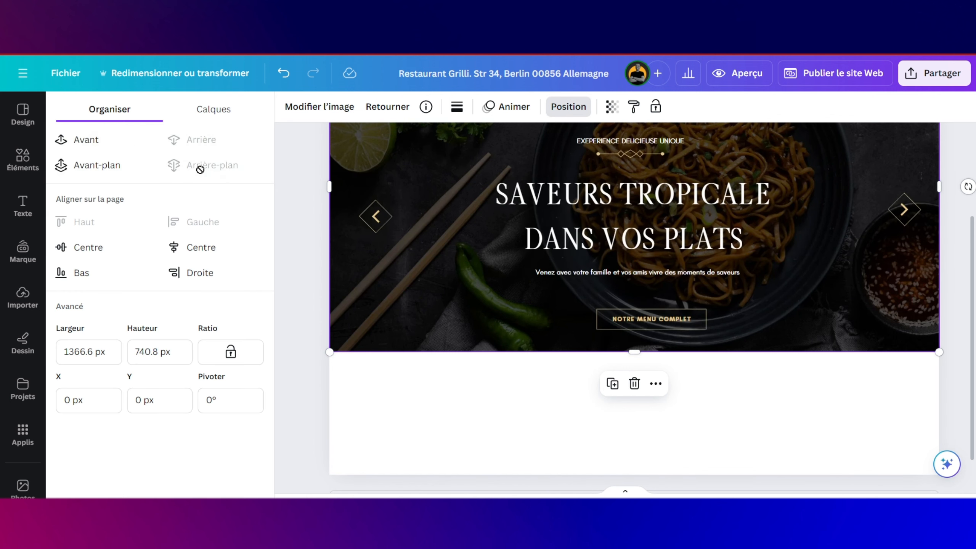
scroll(537, 274, up, 3)
scroll(647, 313, down, 3)
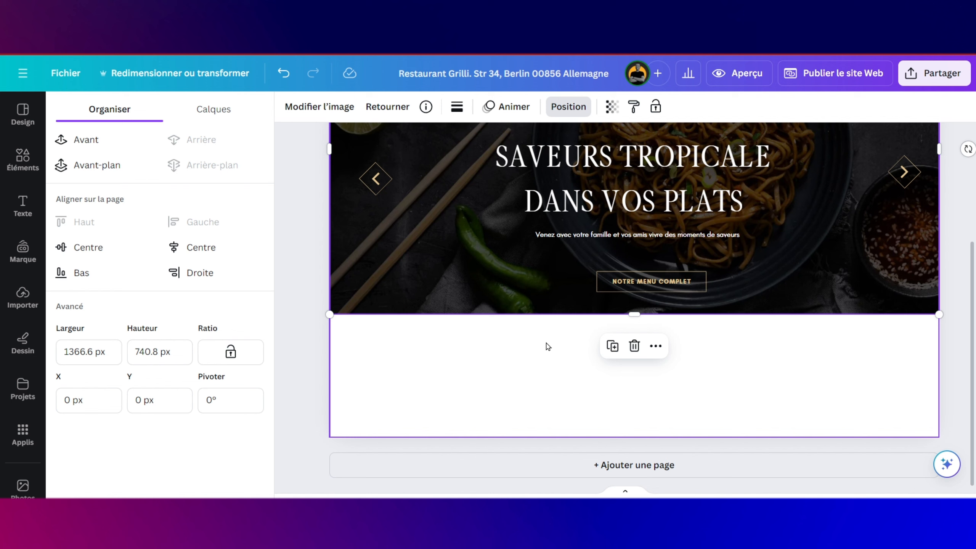
click(547, 345)
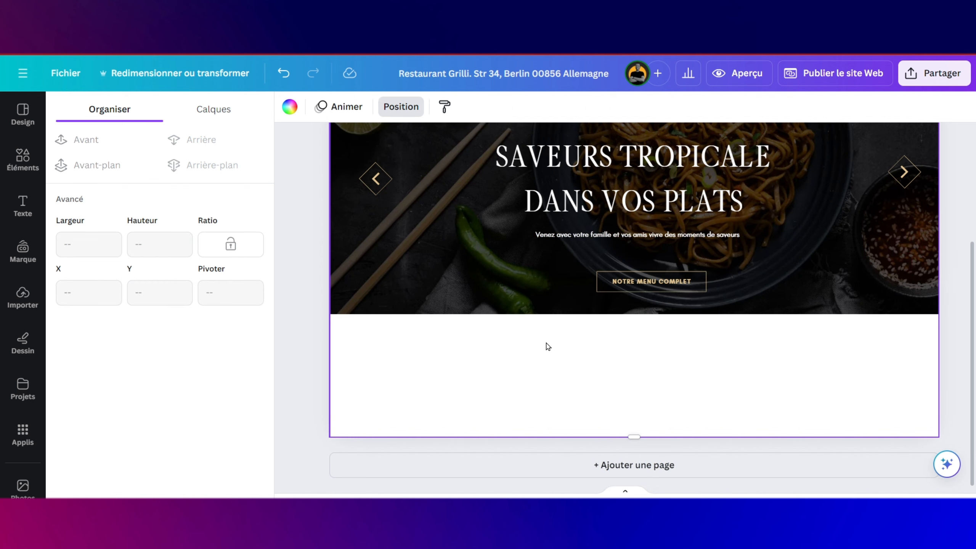
Step: Set the page background colour to dark grey #333333
click(290, 106)
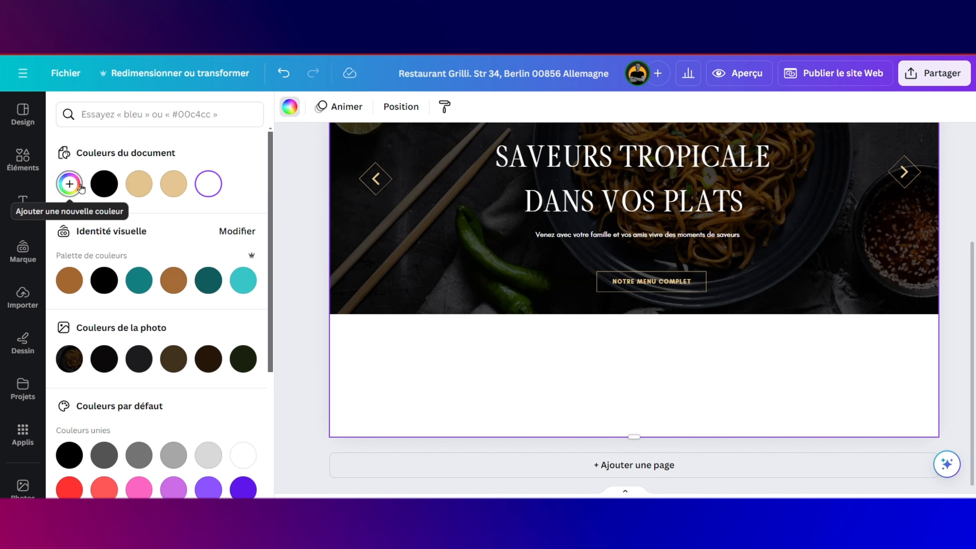
click(103, 186)
click(103, 186)
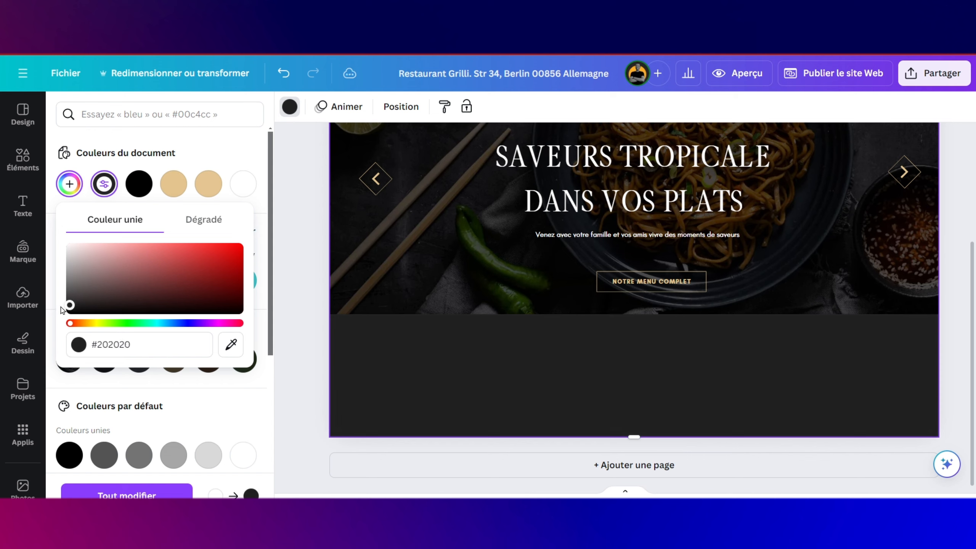
click(140, 343)
text(#333333)
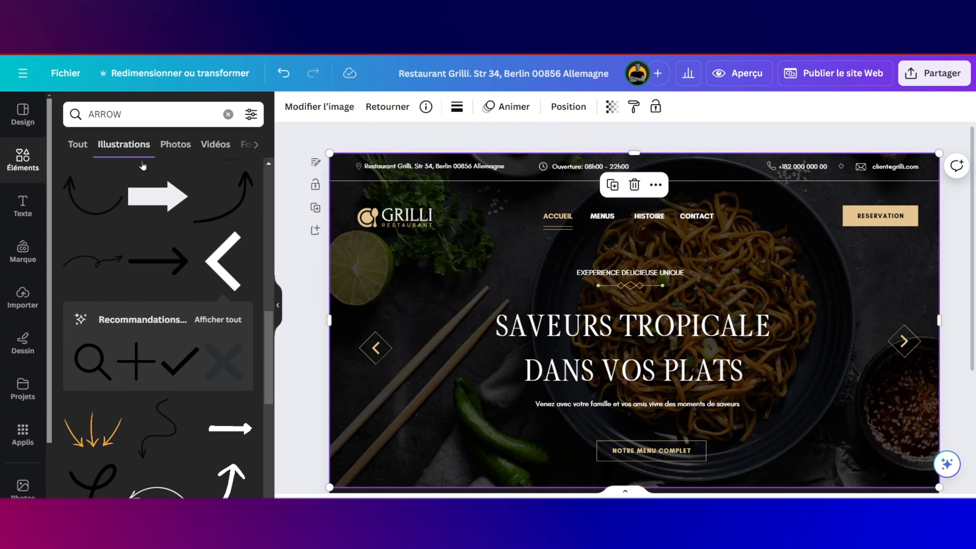
Step: Add a recently used square to the hero, shrink it, and place it at the lower right
click(278, 305)
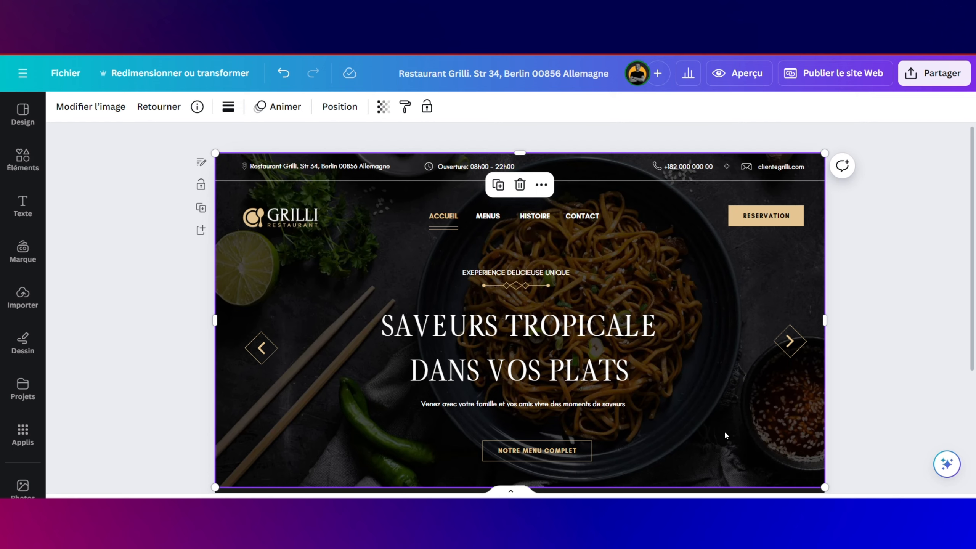
scroll(765, 428, down, 3)
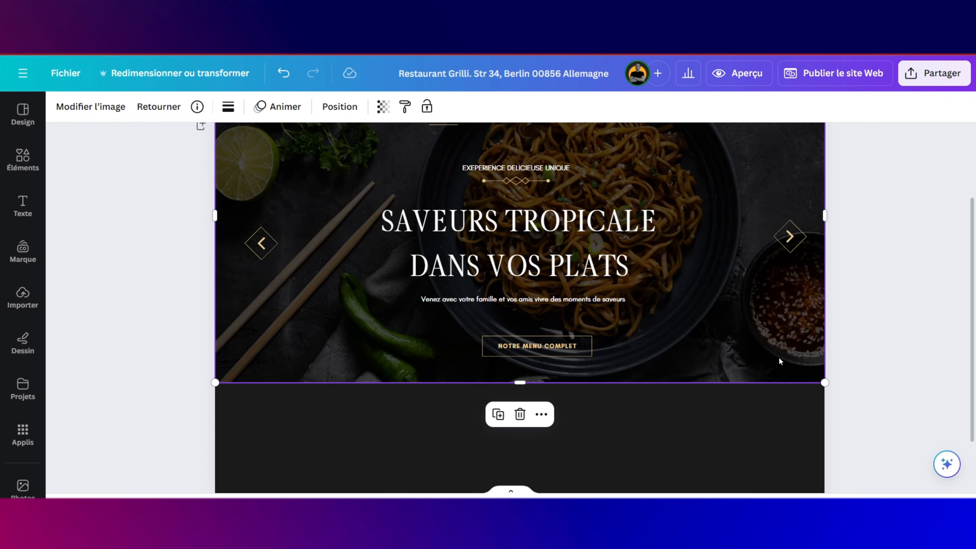
click(21, 169)
click(132, 110)
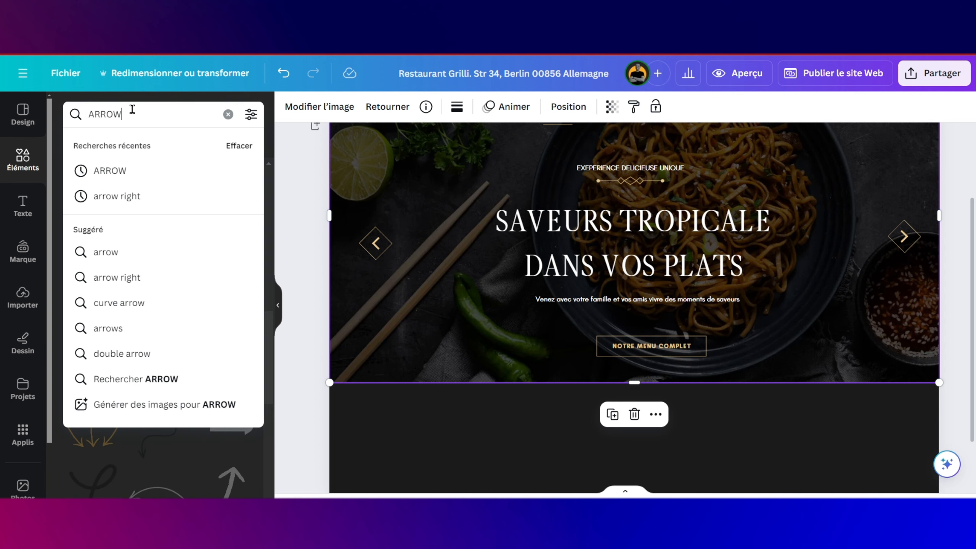
key(BackSpace)
key(BackSpace)
key(BackSpace)
key(BackSpace)
key(BackSpace)
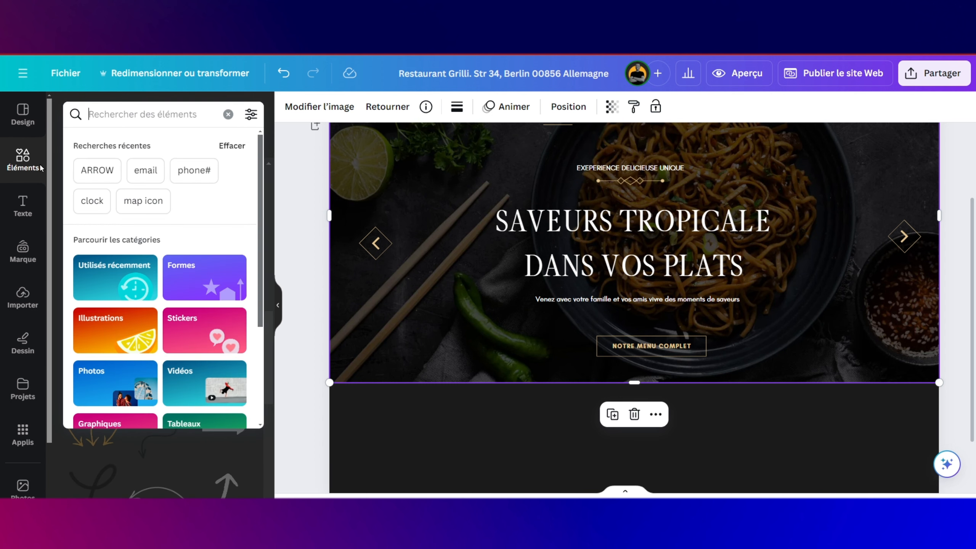
click(29, 171)
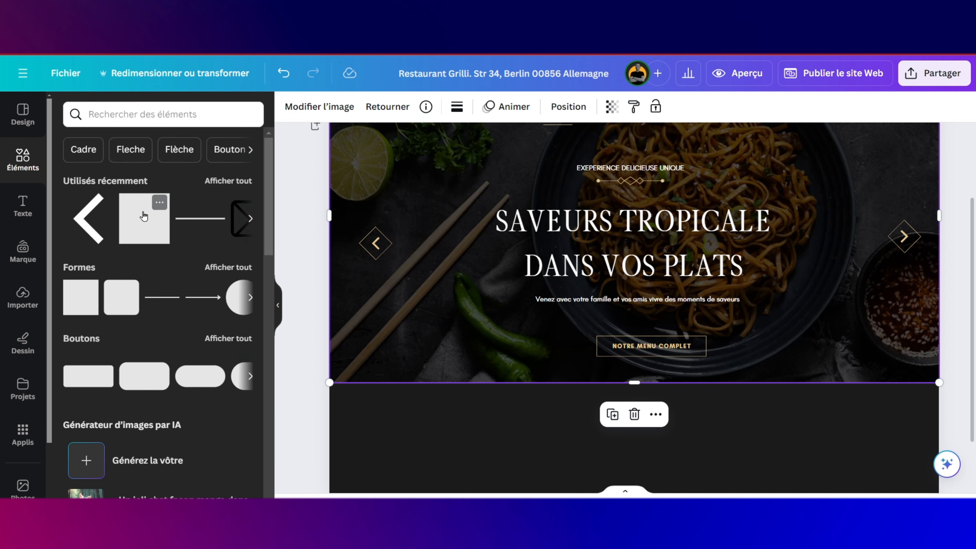
drag(145, 218, 812, 307)
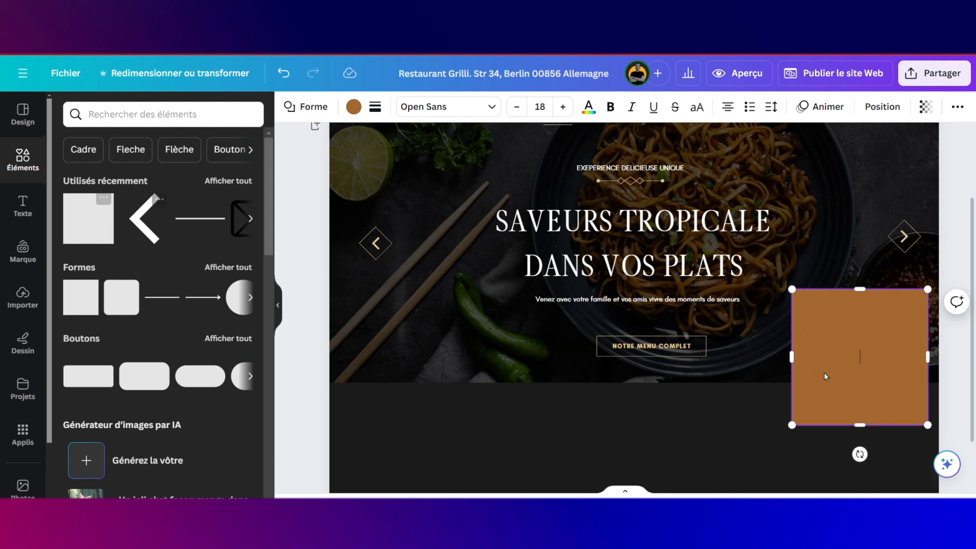
drag(830, 356, 880, 328)
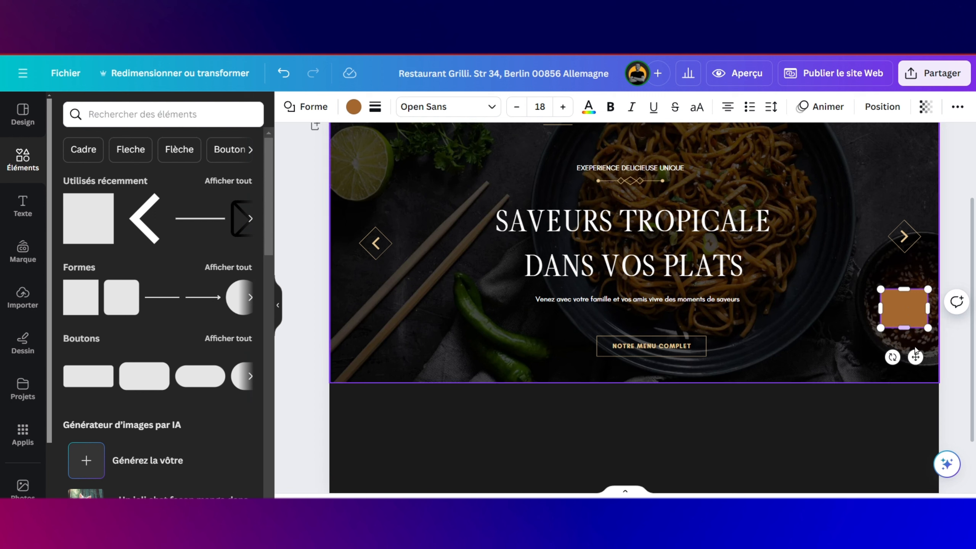
drag(916, 356, 873, 366)
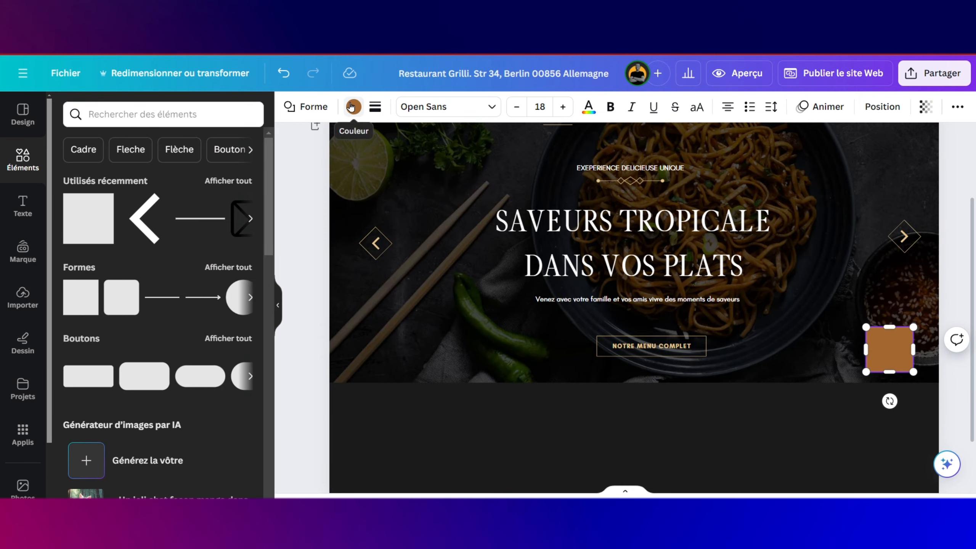
Step: Fill the square with beige
click(353, 106)
click(243, 183)
scroll(896, 350, up, 3)
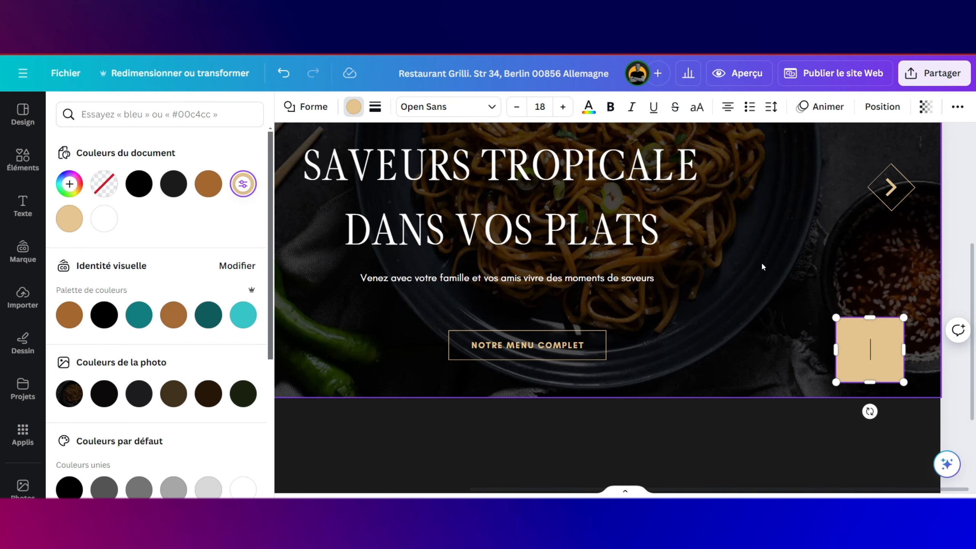
click(763, 266)
Step: Duplicate the beige square and make the copy's fill transparent
click(886, 328)
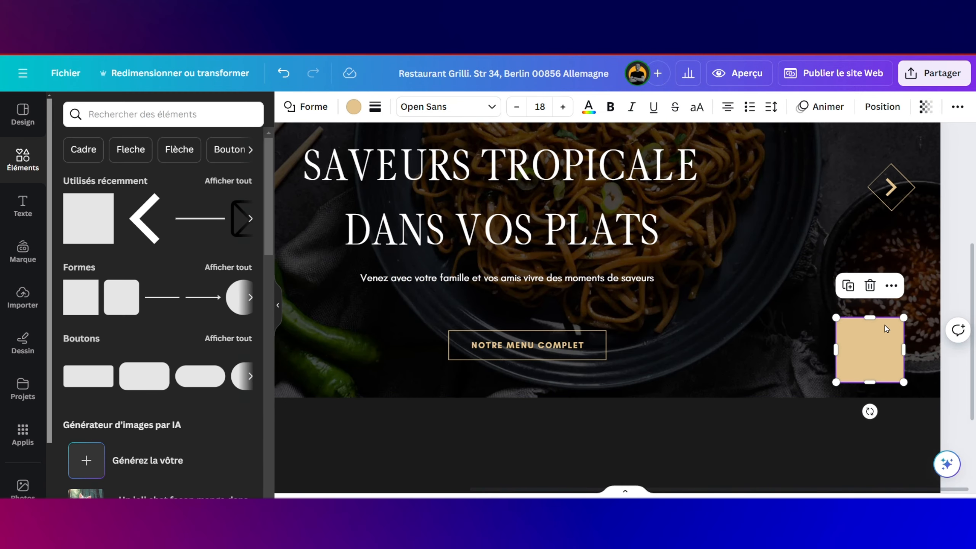
click(849, 284)
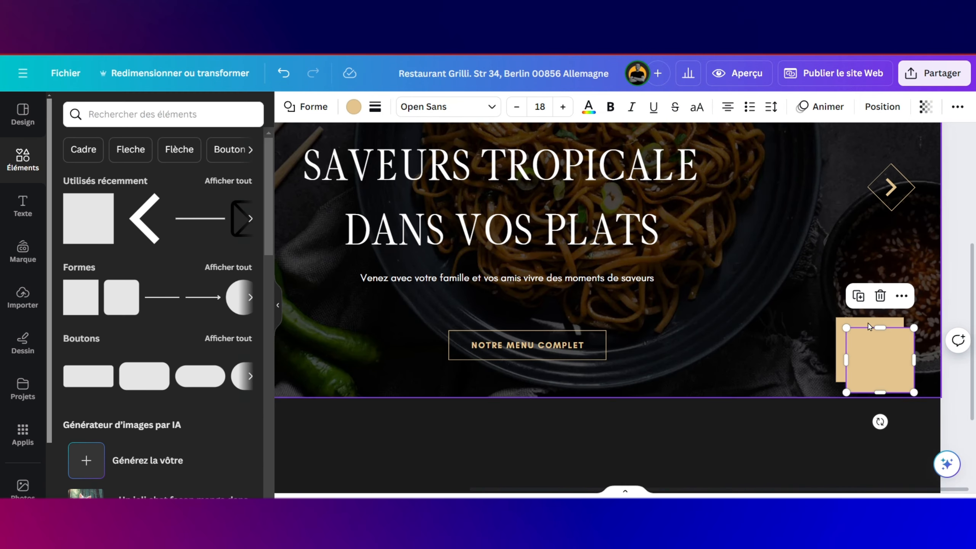
click(354, 107)
click(111, 181)
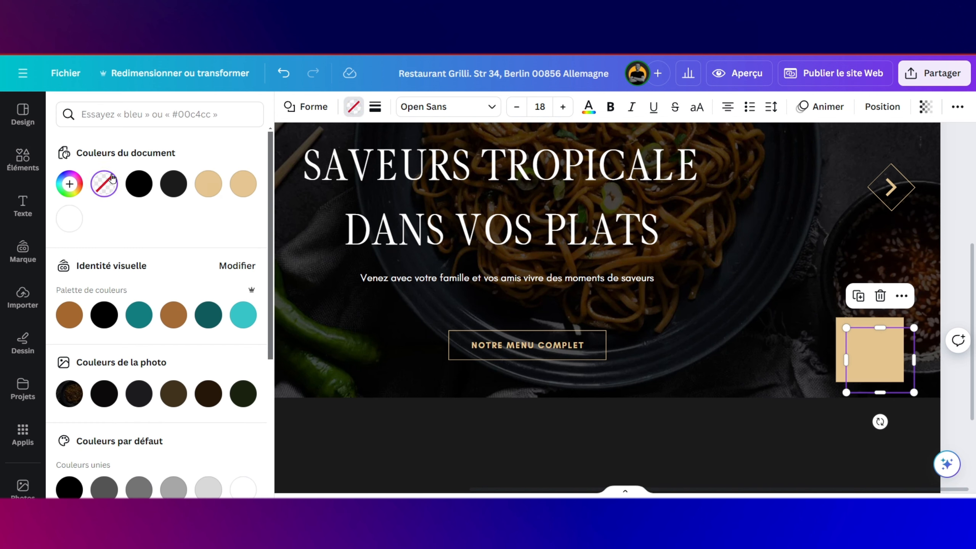
click(376, 107)
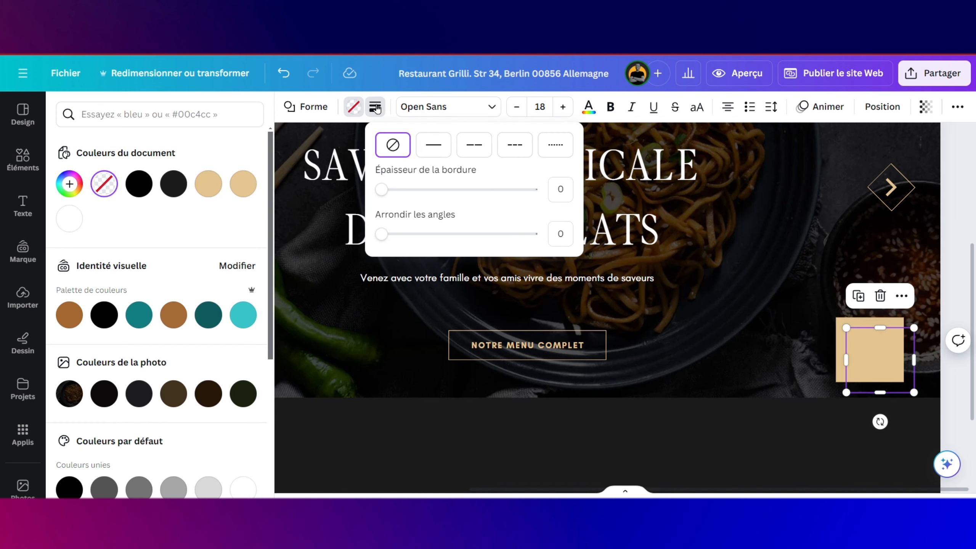
Step: Give the transparent copy a solid beige border
click(434, 148)
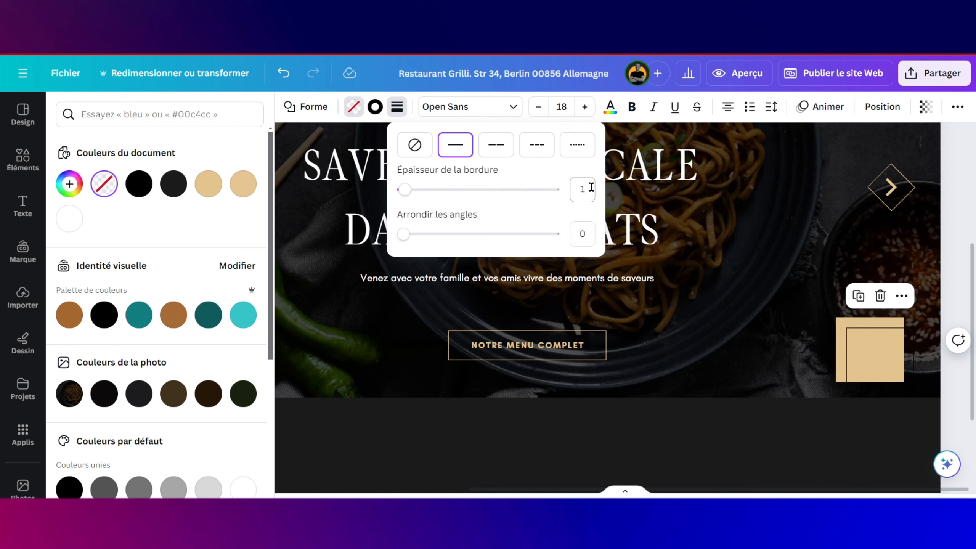
click(376, 107)
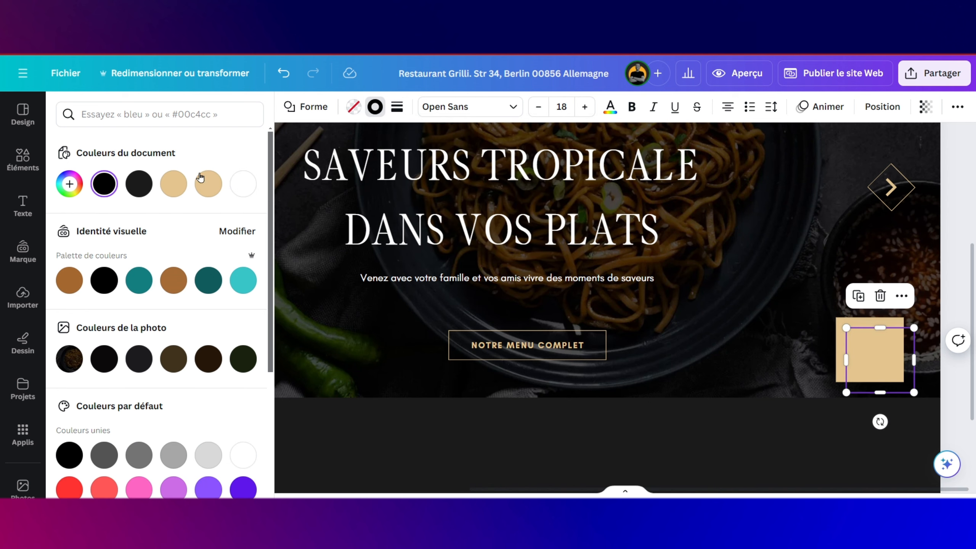
click(180, 184)
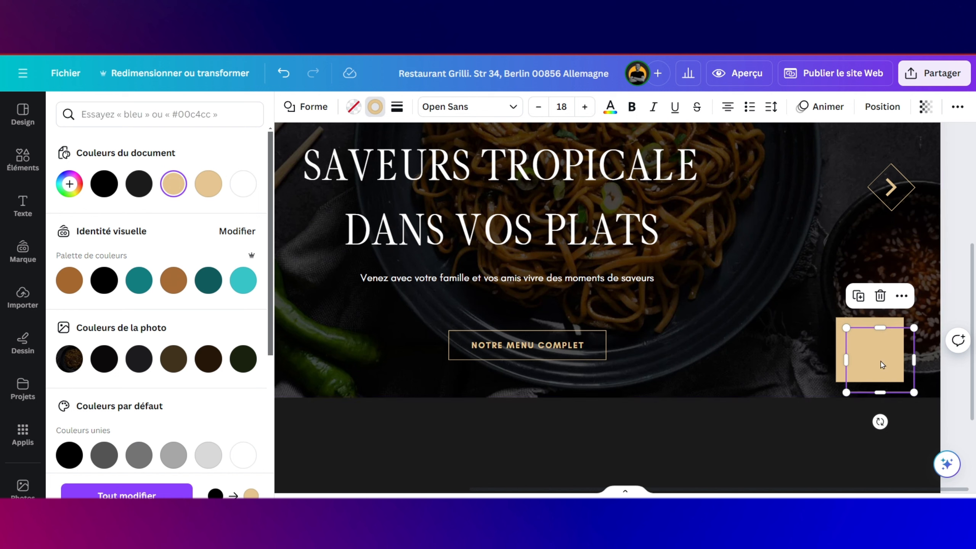
Step: Centre the outlined copy on the beige square and rotate it 45° into a diamond
drag(885, 364, 873, 349)
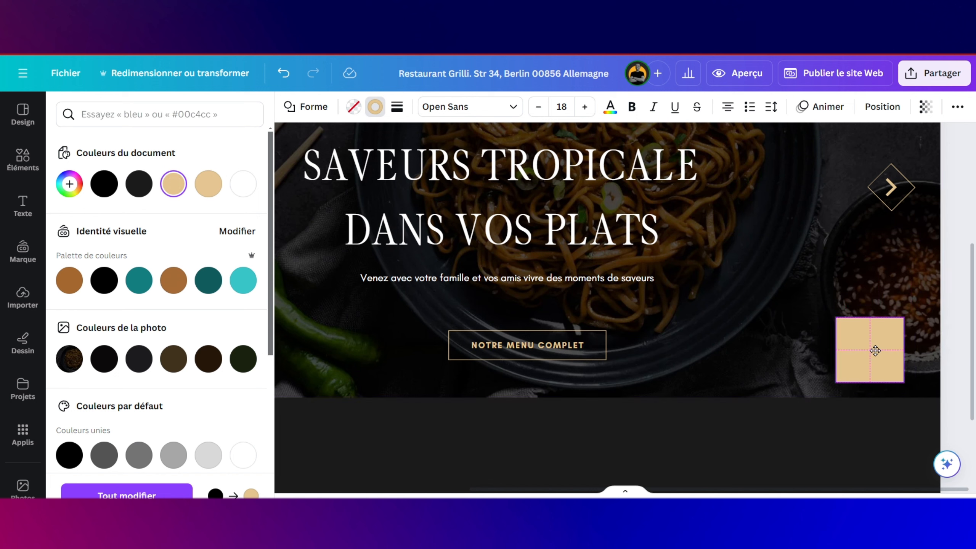
drag(876, 351, 877, 353)
drag(870, 412, 820, 408)
click(790, 371)
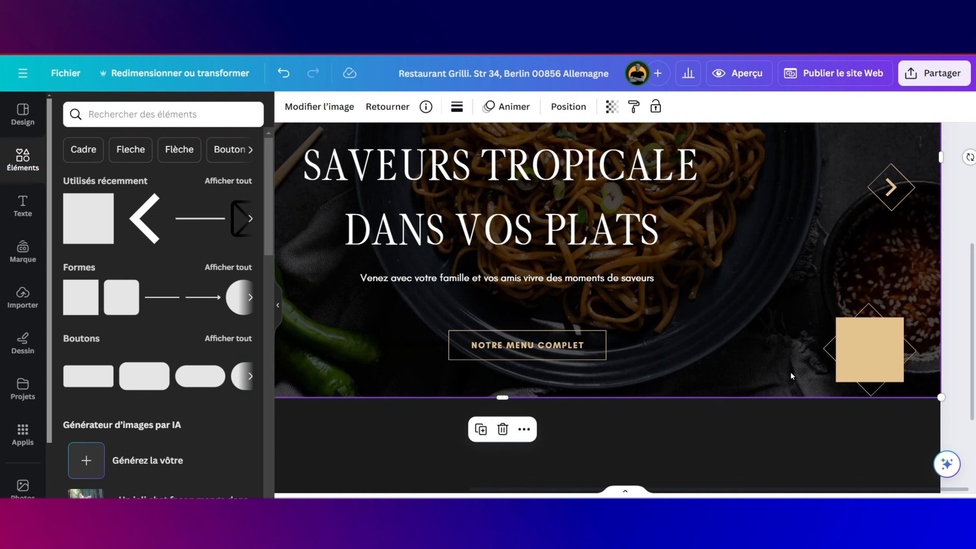
Step: Send the diamond back two layers, then undo one so it sits behind the square but above the photo
click(570, 109)
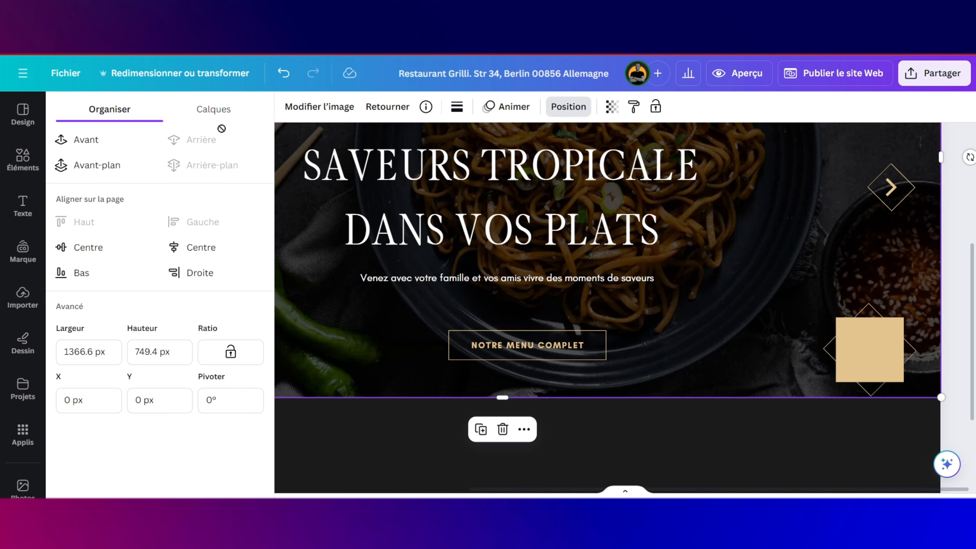
click(886, 348)
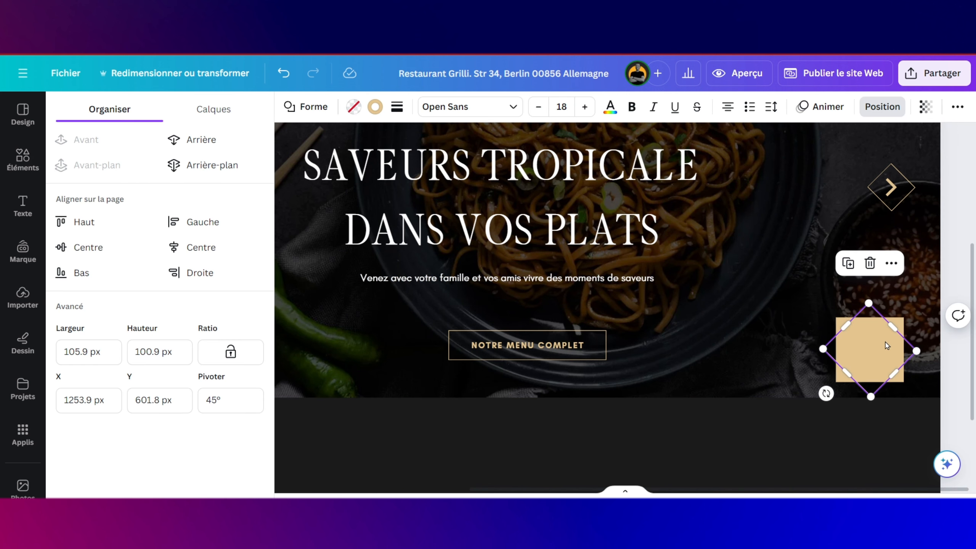
click(201, 141)
click(201, 141)
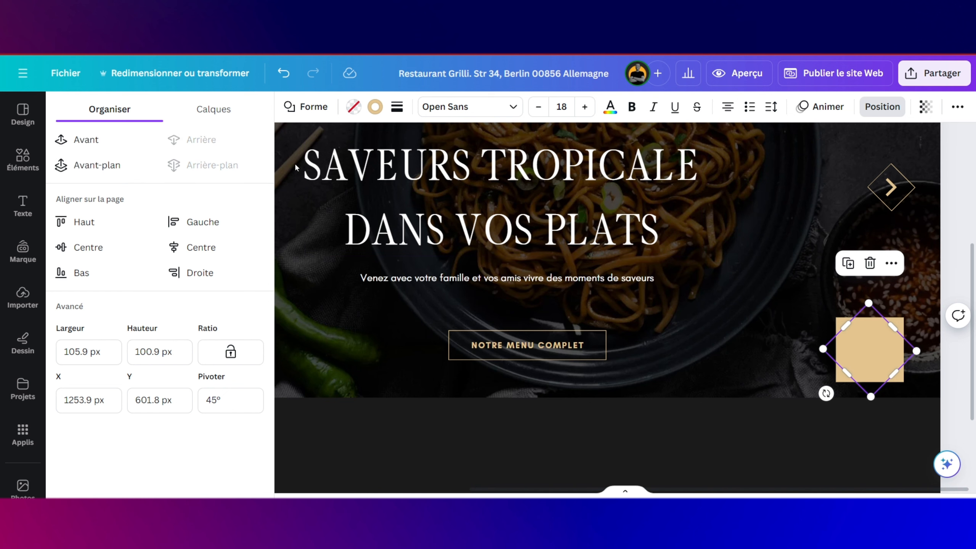
click(749, 319)
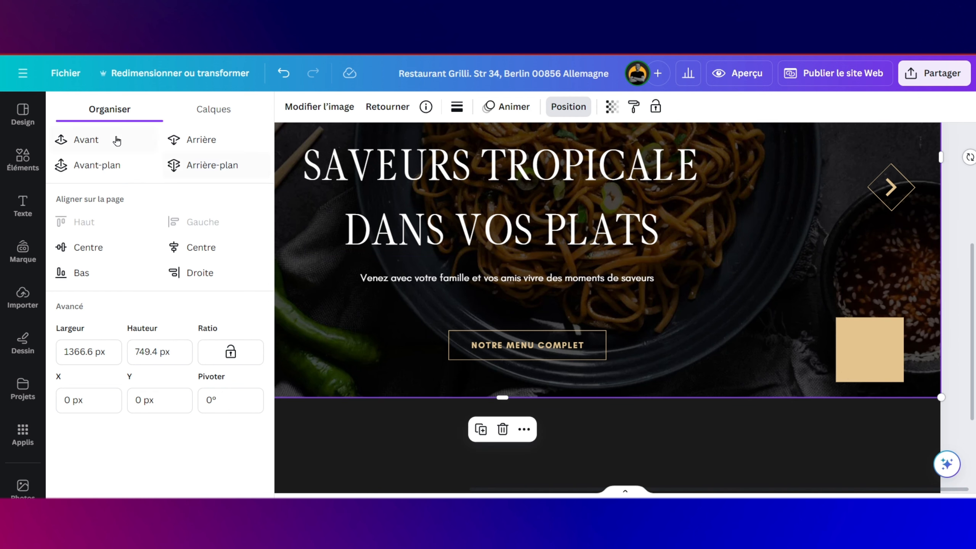
click(281, 71)
click(282, 70)
click(831, 350)
click(870, 346)
scroll(876, 308, up, 5)
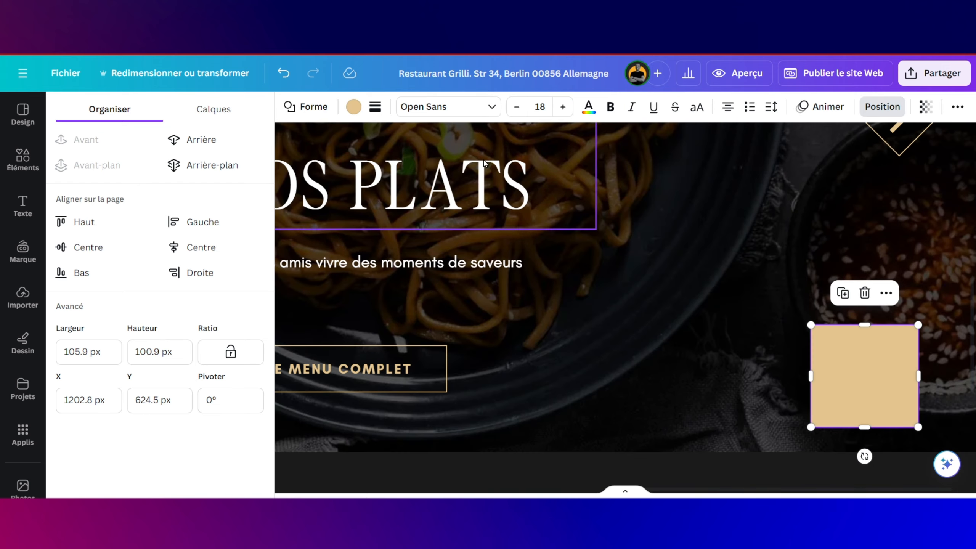
click(781, 304)
scroll(781, 304, down, 5)
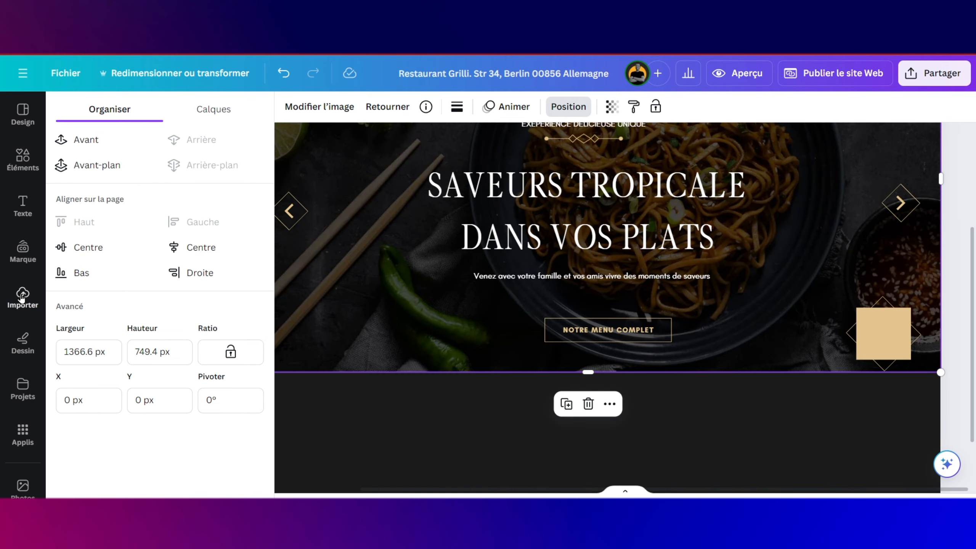
click(21, 295)
scroll(199, 318, down, 4)
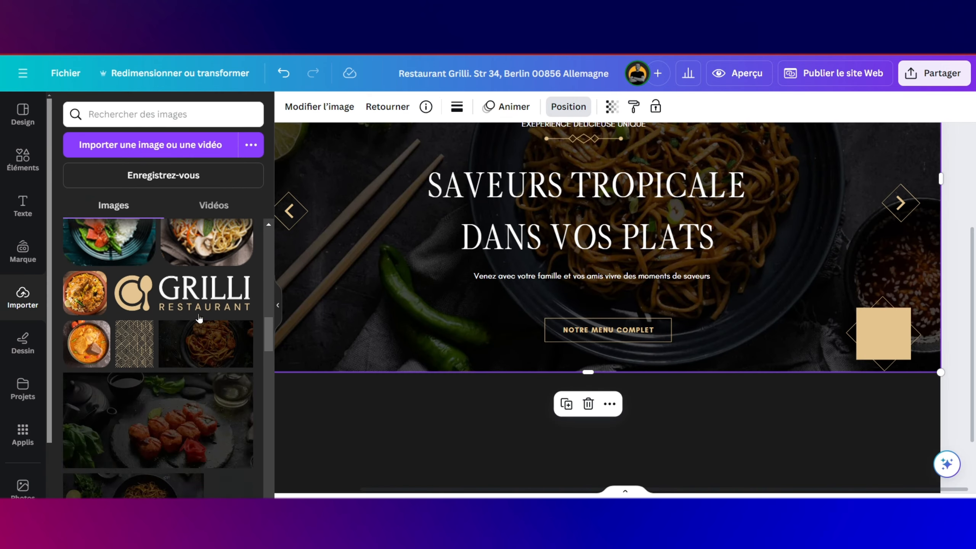
scroll(199, 318, down, 4)
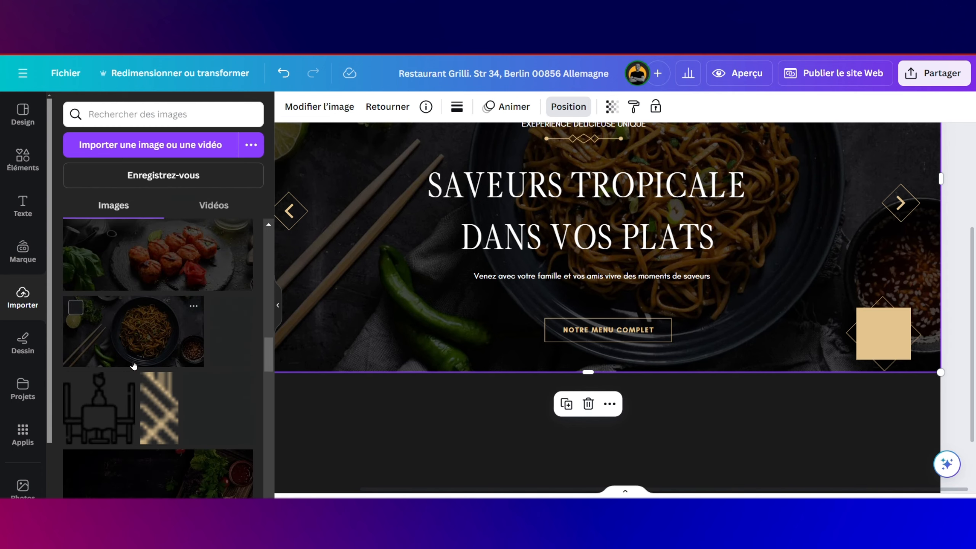
drag(102, 396, 633, 296)
drag(823, 344, 796, 404)
drag(741, 372, 846, 477)
drag(904, 486, 765, 312)
drag(823, 421, 892, 322)
scroll(891, 338, up, 5)
drag(896, 365, 892, 344)
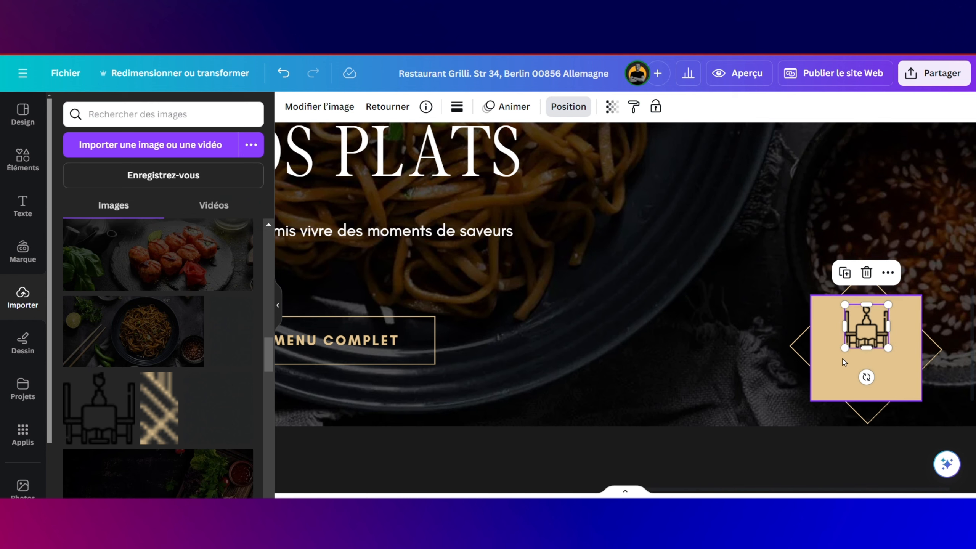
scroll(426, 287, down, 5)
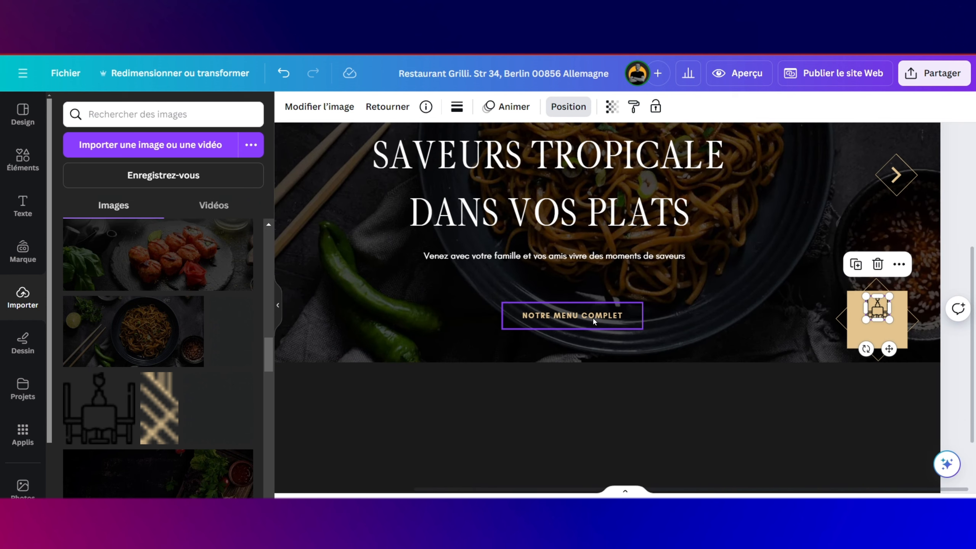
click(598, 258)
Step: Undo the accidental change to the hero background photo
scroll(627, 194, up, 3)
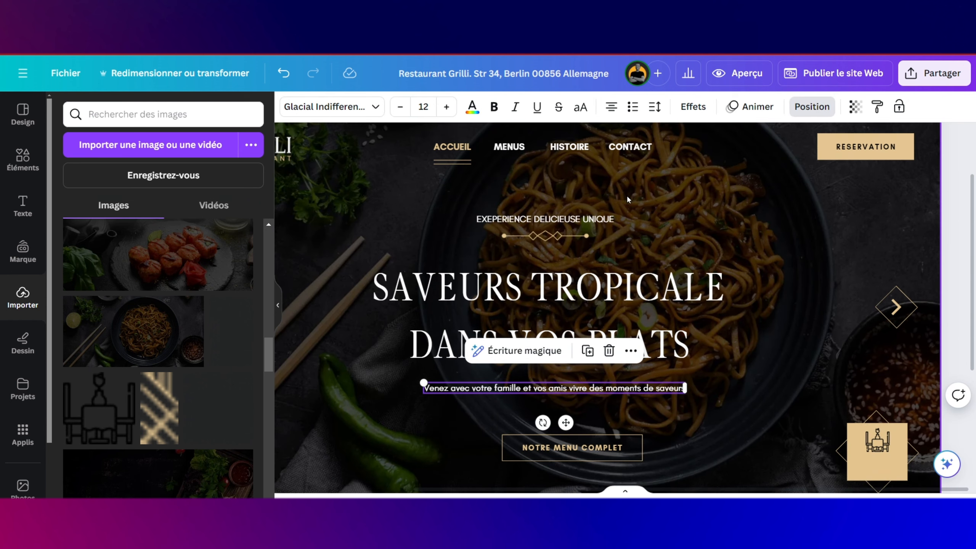
click(579, 211)
click(581, 220)
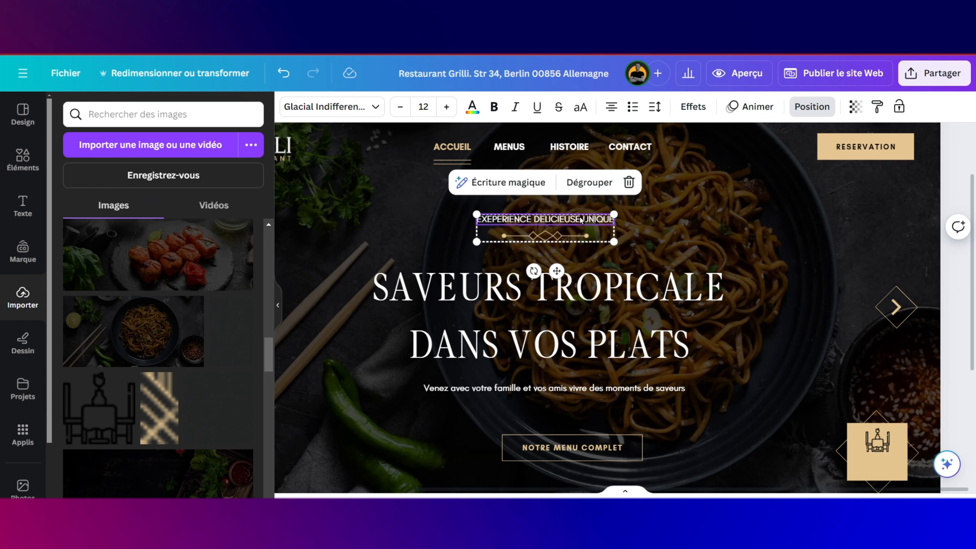
key(ctrl+z)
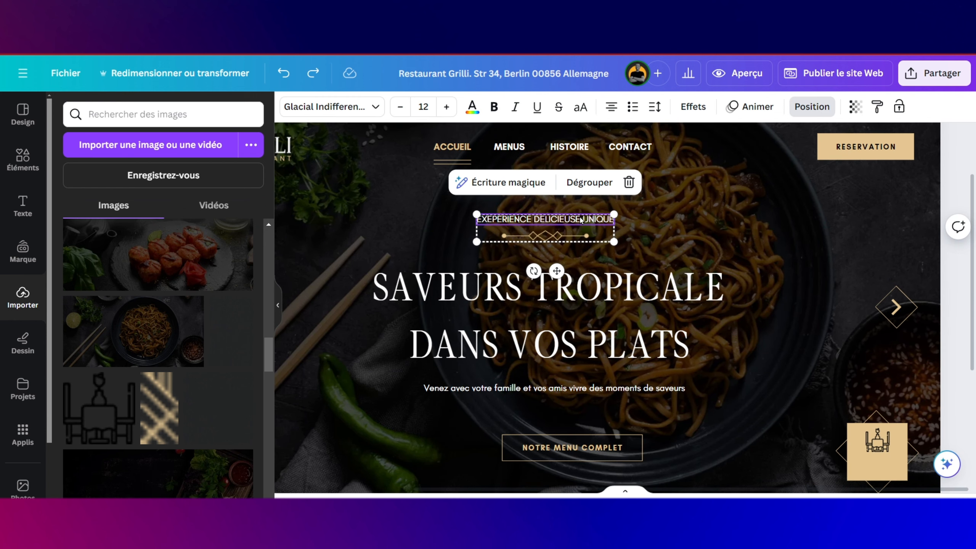
Step: Duplicate the HISTOIRE label onto the gold table-icon box and colour it #1c1b1b
click(588, 153)
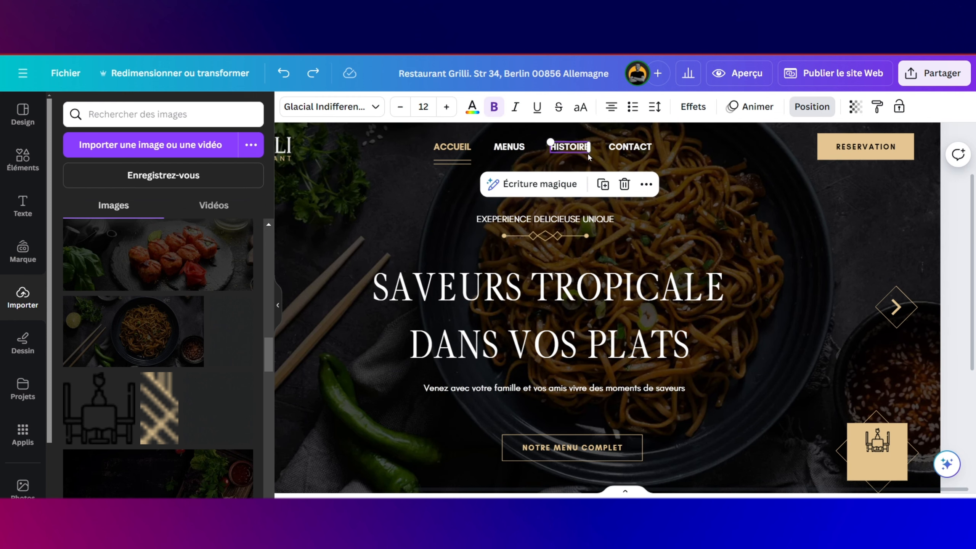
click(604, 188)
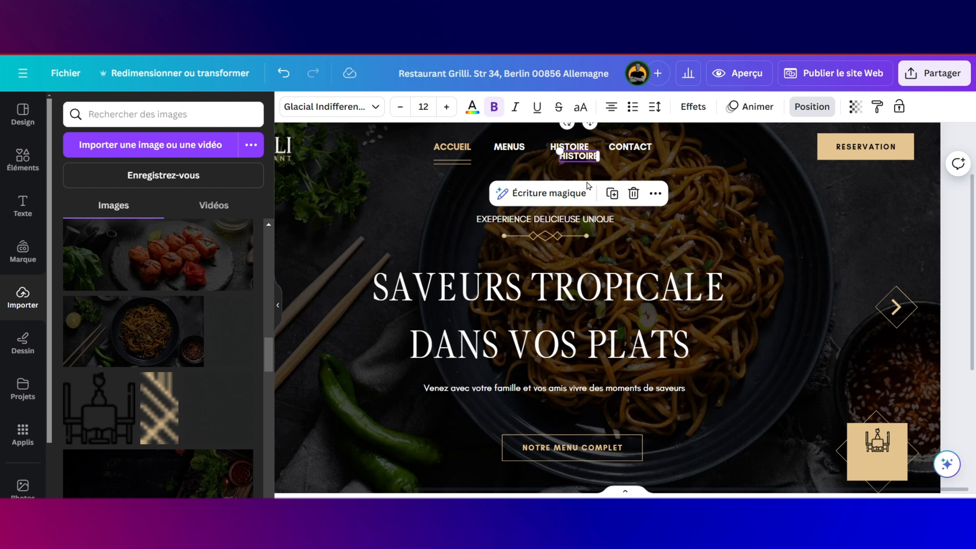
drag(581, 159, 881, 462)
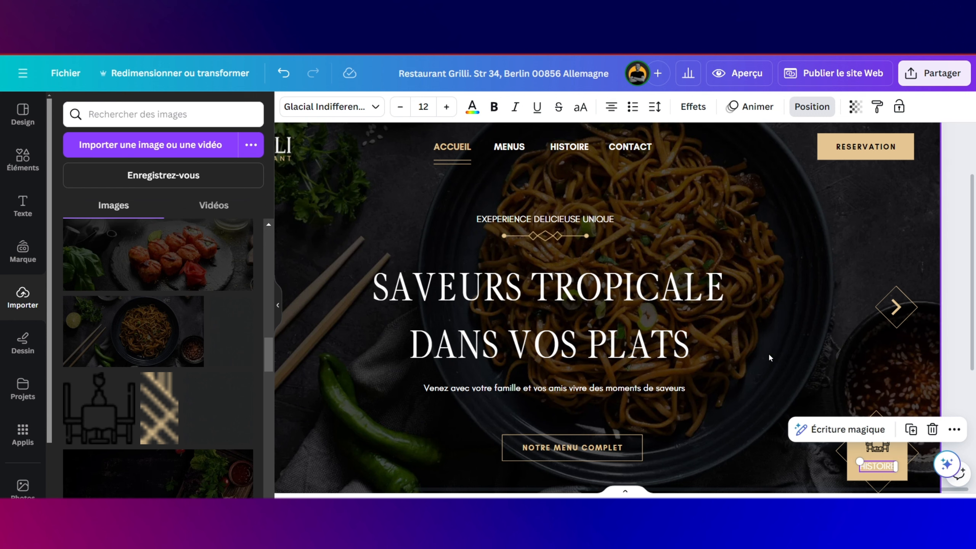
click(467, 117)
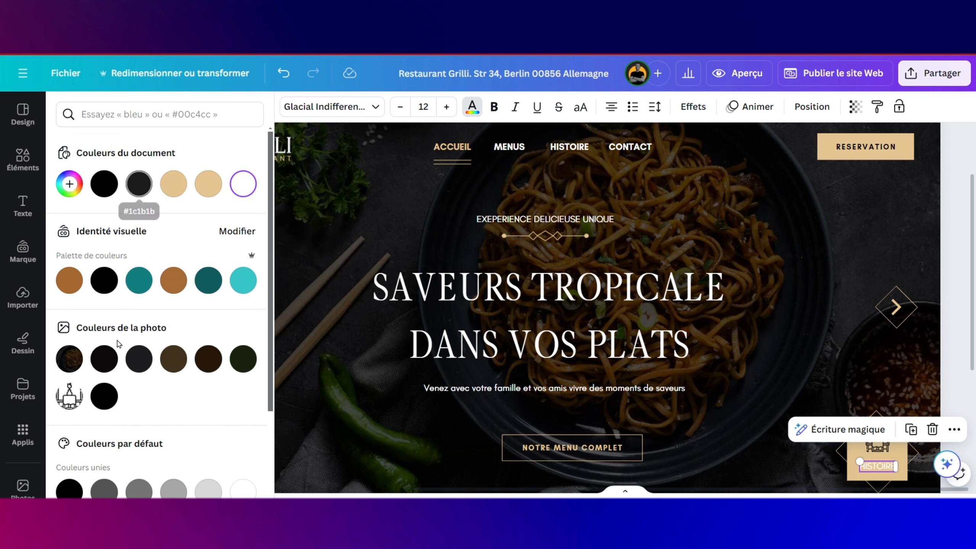
click(139, 359)
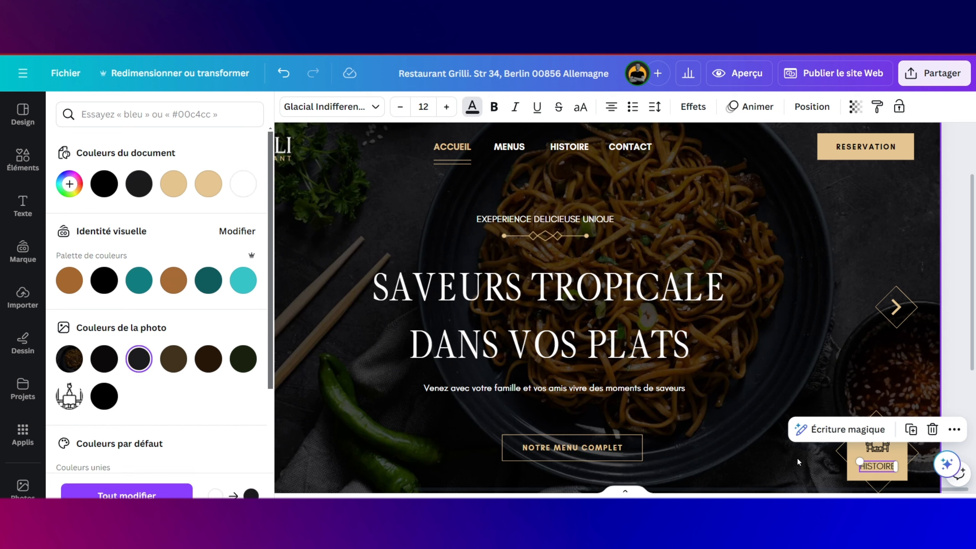
drag(861, 466, 884, 466)
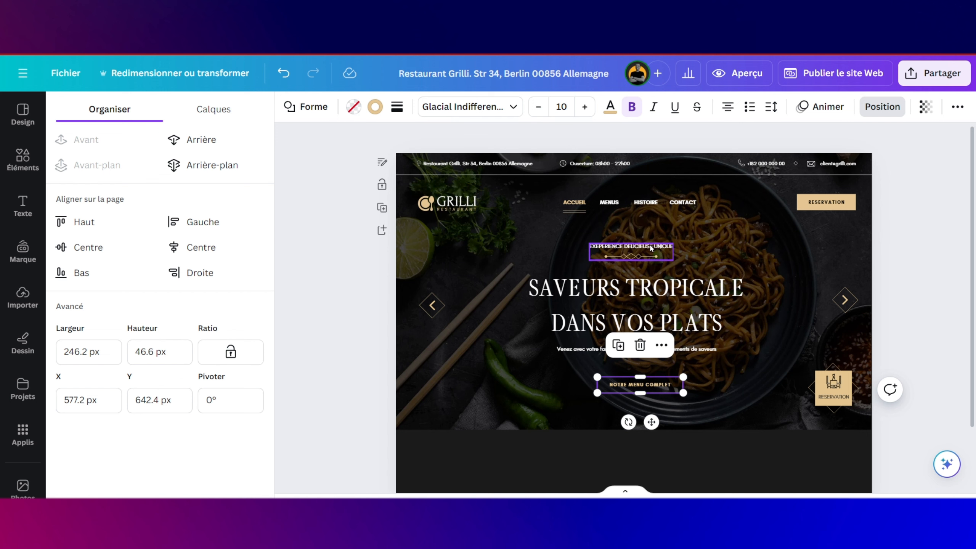
Step: Duplicate the 'SAVEURS TROPICALE DANS VOS PLATS' hero title
click(663, 280)
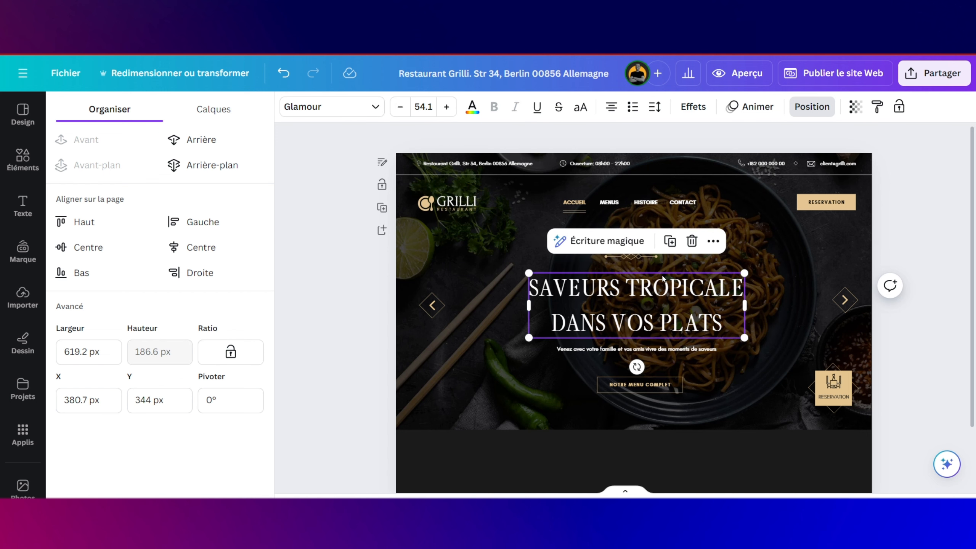
click(669, 241)
scroll(687, 335, down, 2)
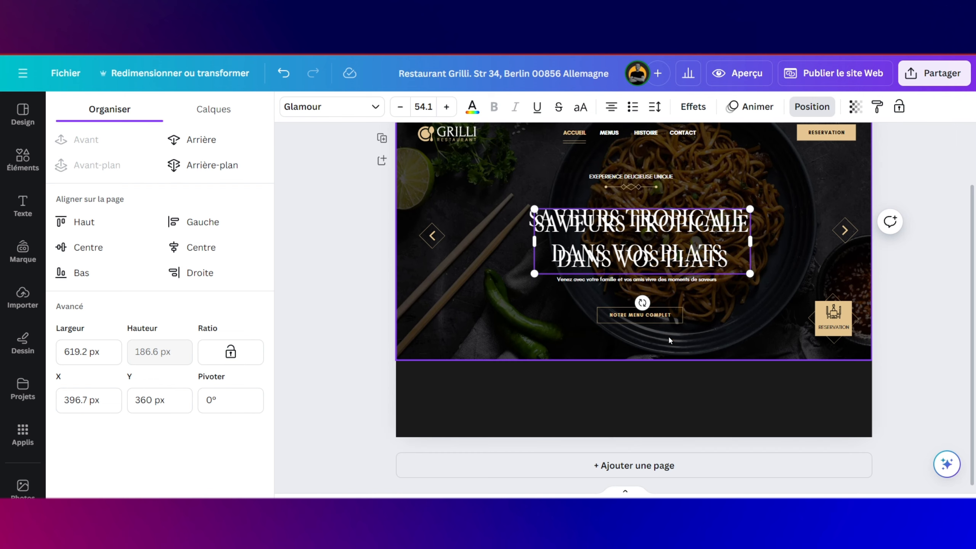
Step: Stretch the page's bottom edge down repeatedly to leave a long empty area below the hero
click(643, 410)
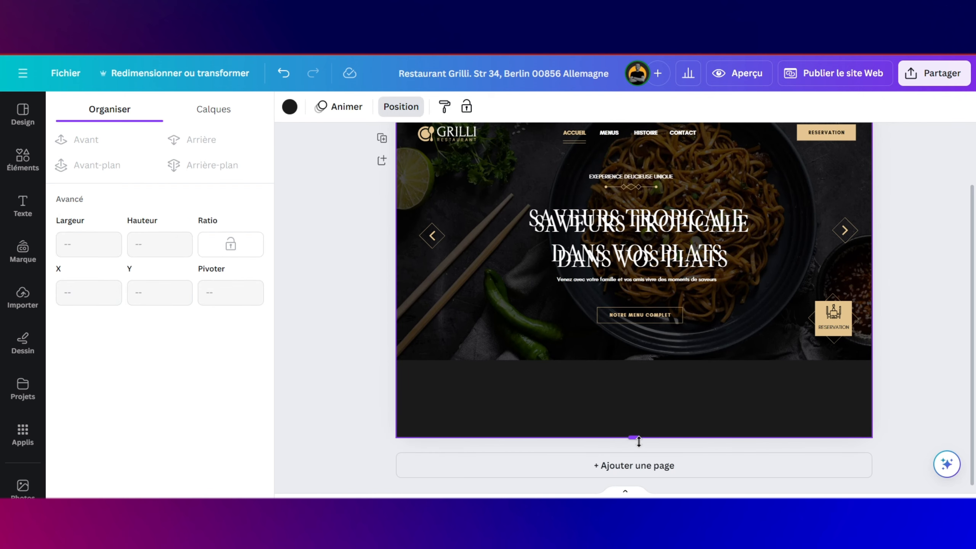
drag(634, 438, 634, 547)
scroll(645, 397, down, 3)
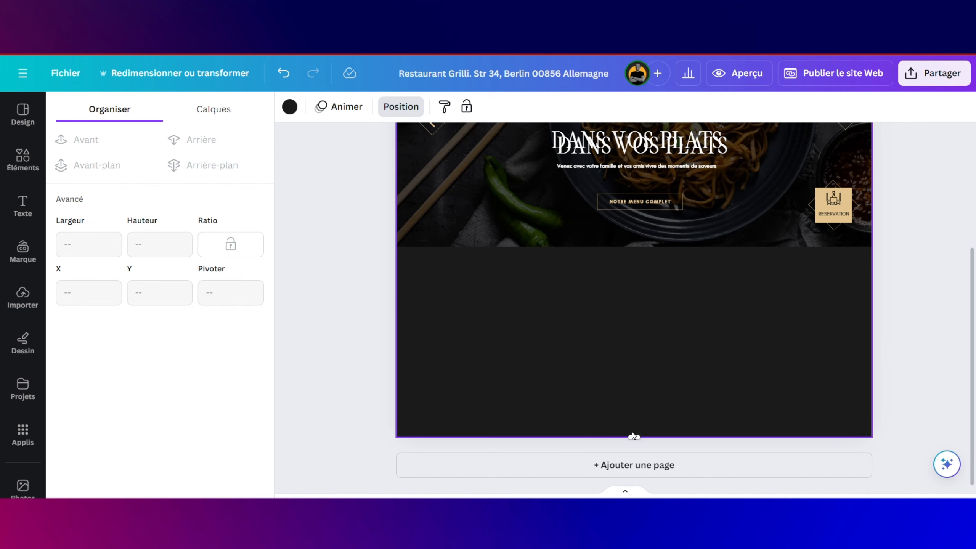
drag(634, 438, 633, 532)
scroll(644, 415, down, 3)
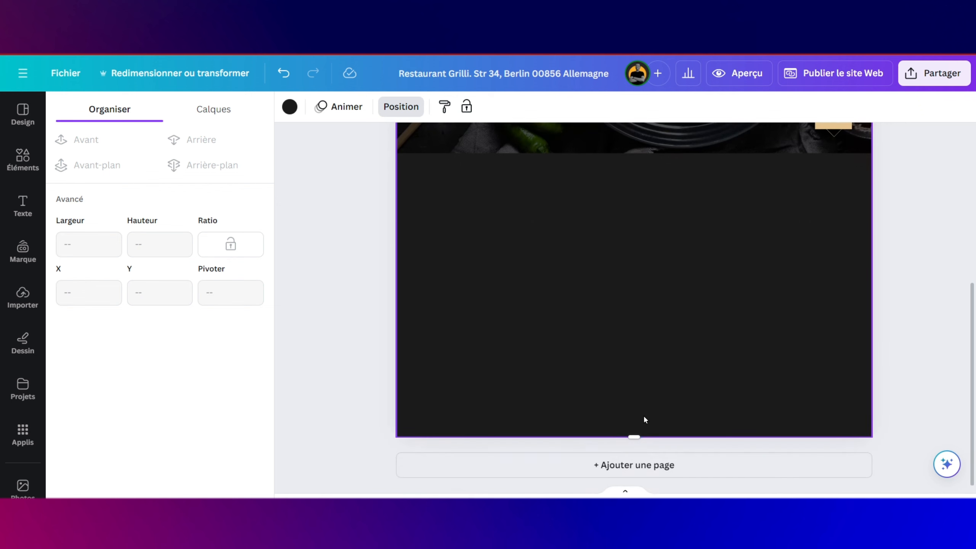
drag(632, 437, 632, 466)
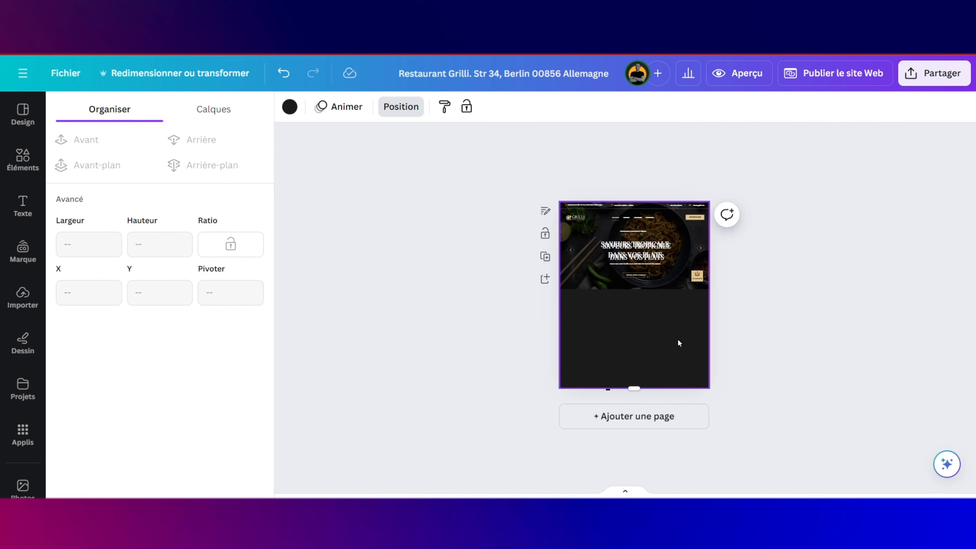
drag(633, 386, 633, 489)
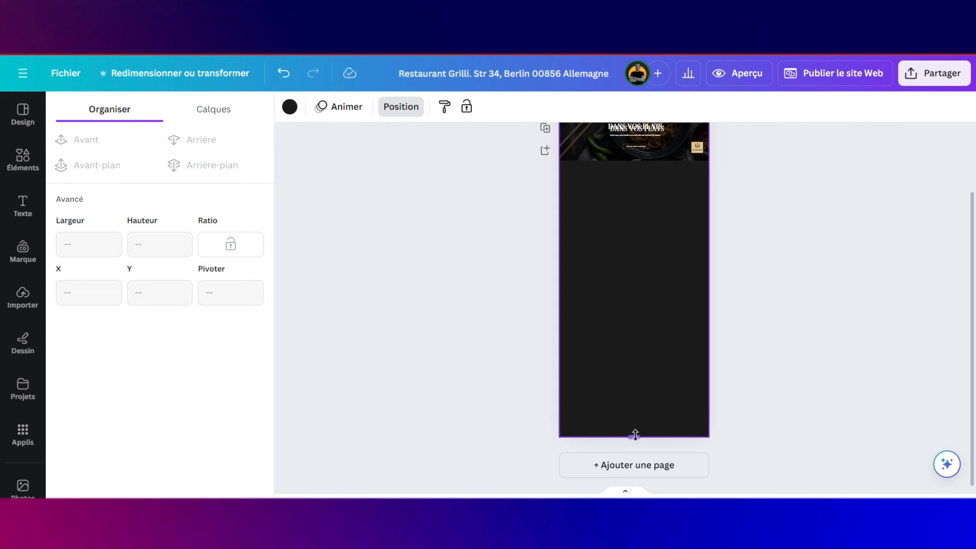
drag(633, 455, 633, 490)
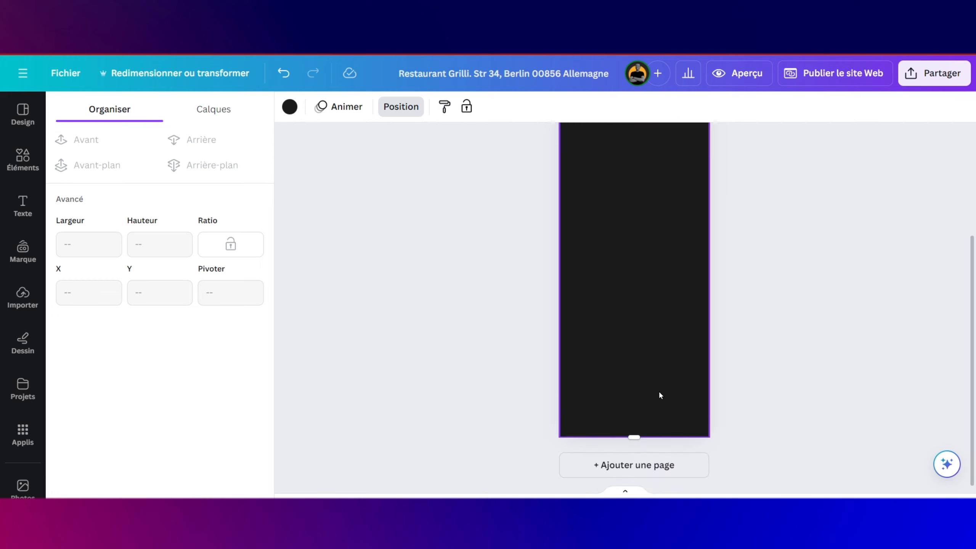
drag(638, 433, 635, 489)
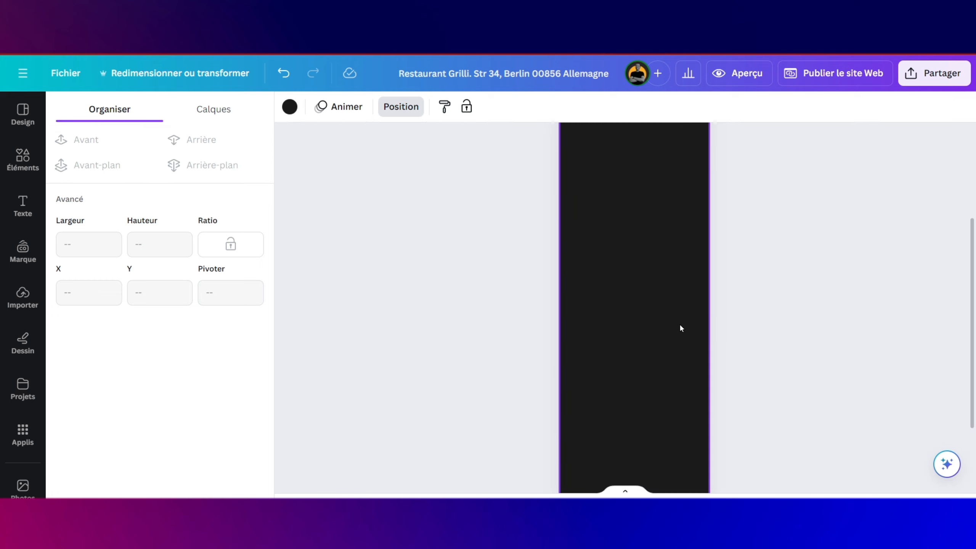
scroll(667, 278, up, 1)
scroll(664, 271, up, 2)
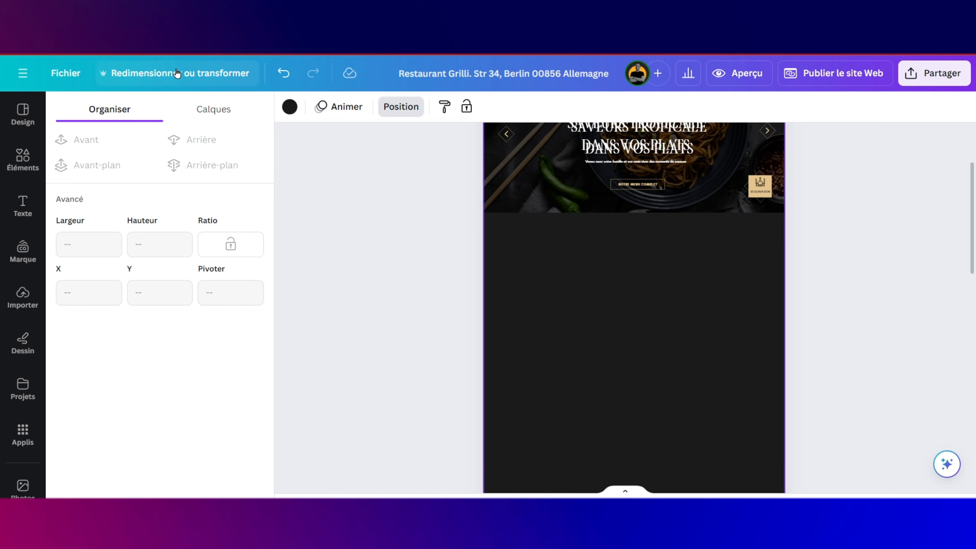
scroll(620, 252, up, 3)
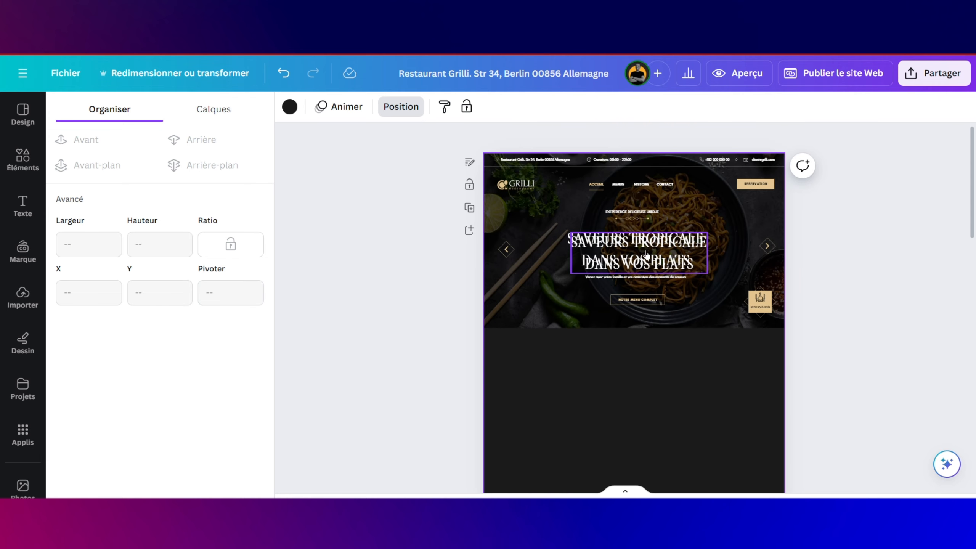
Step: Move the hero title copy into the empty dark area and retype it as 'Nos offres Premium'
drag(647, 254, 645, 359)
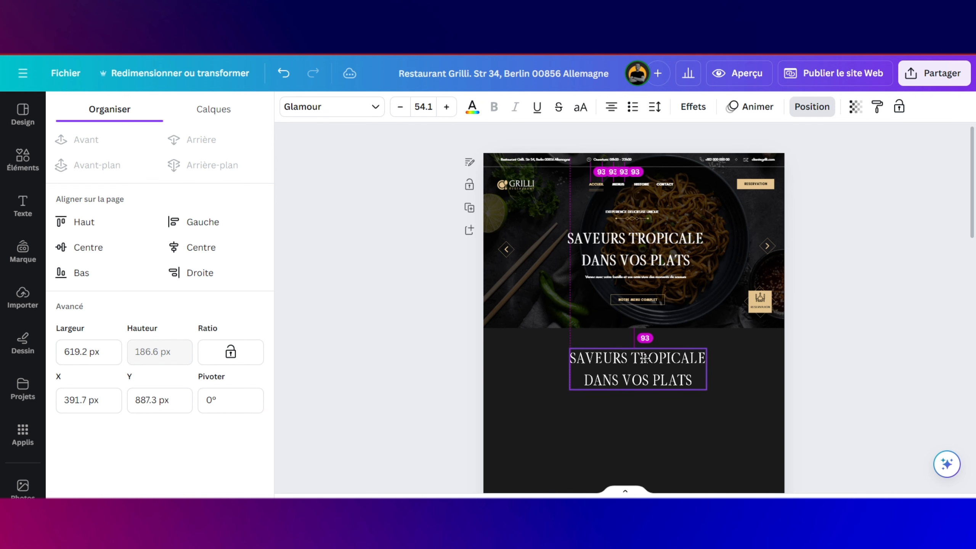
click(645, 359)
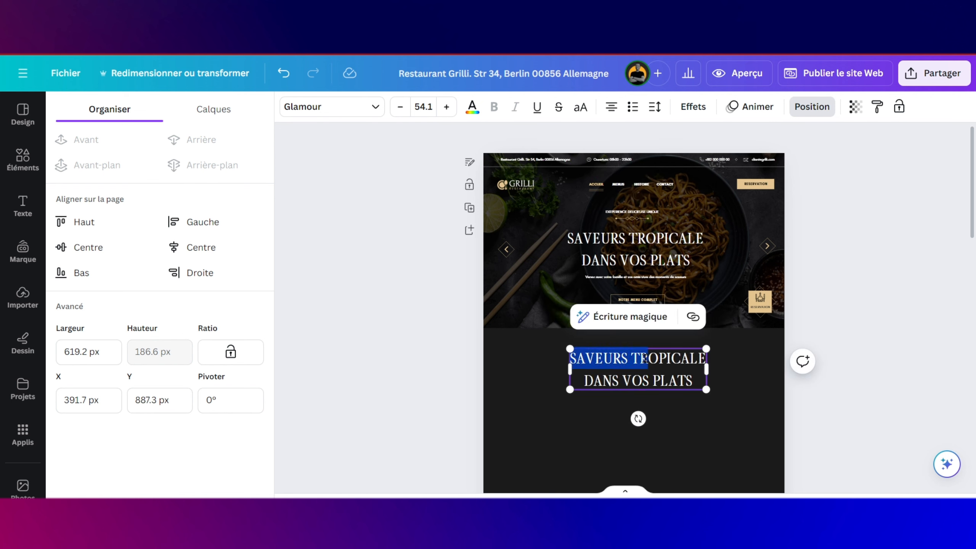
key(ctrl+a)
key(Caps_Lock)
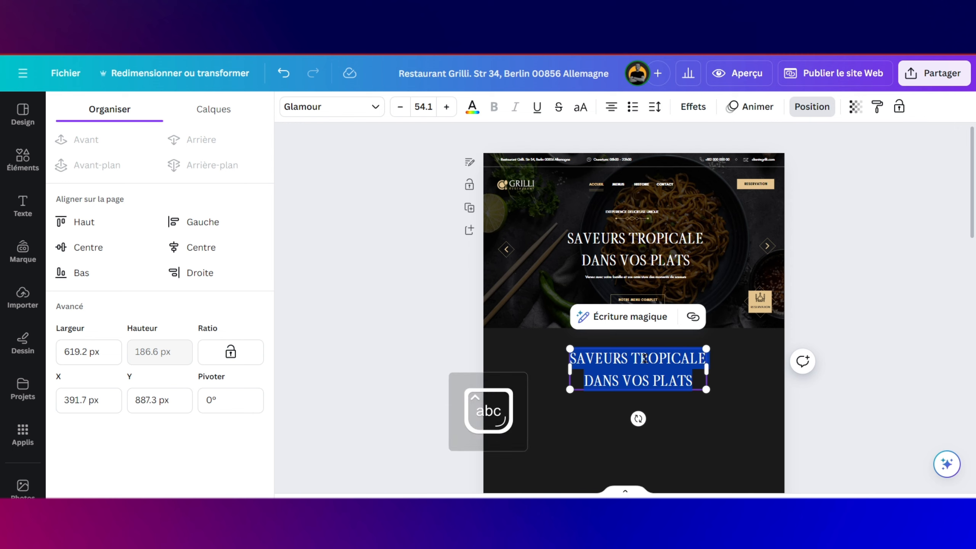
key(Caps_Lock)
text(Nos)
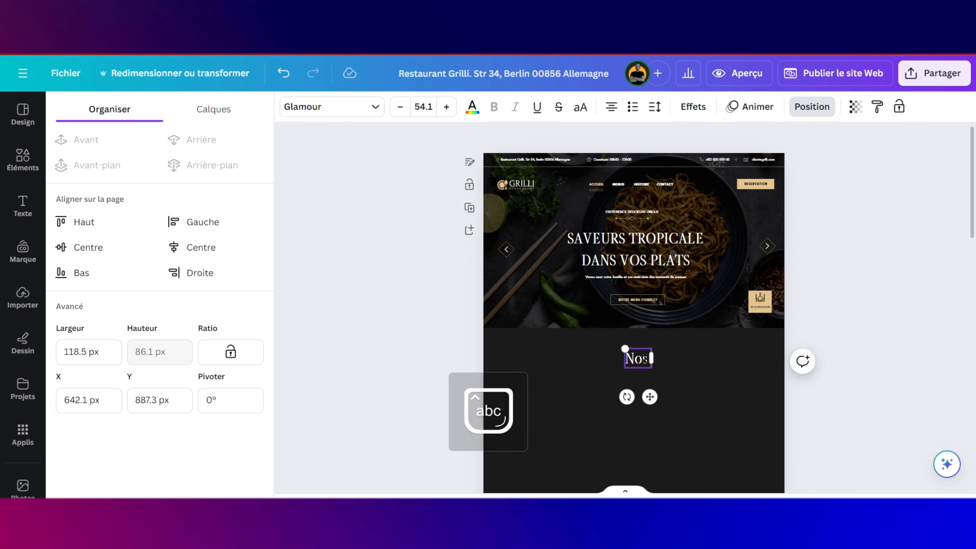
text( O)
key(BackSpace)
text(offres Premium)
scroll(685, 399, up, 5)
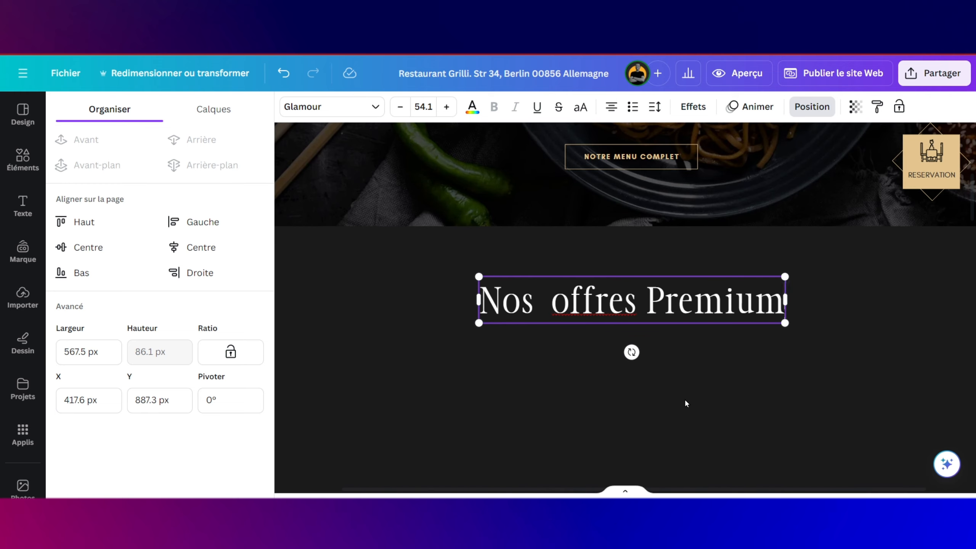
scroll(685, 398, up, 6)
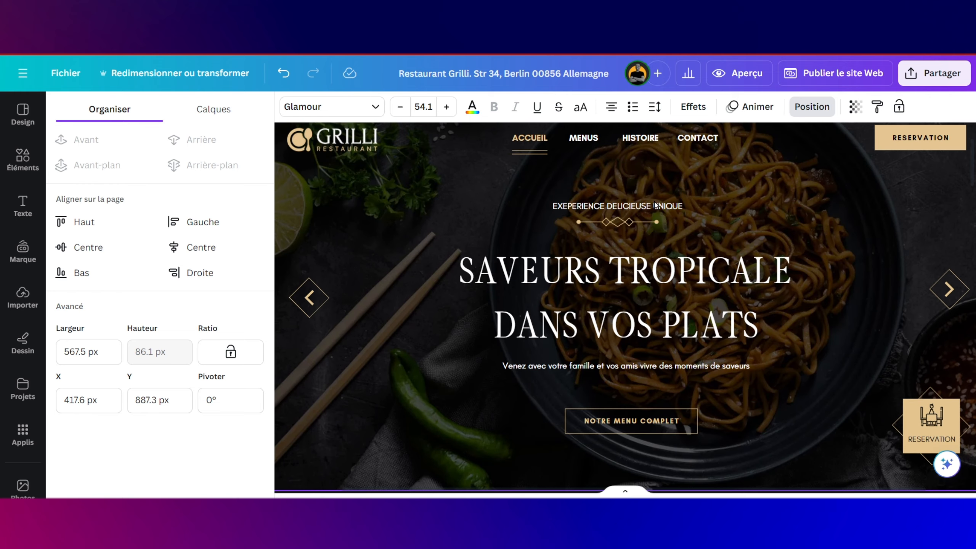
Step: Duplicate the EXPERIENCE DELICIEUSE UNIQUE heading, move it down and retype it 'DELICE PRESTIGIEUX'
click(655, 205)
click(643, 134)
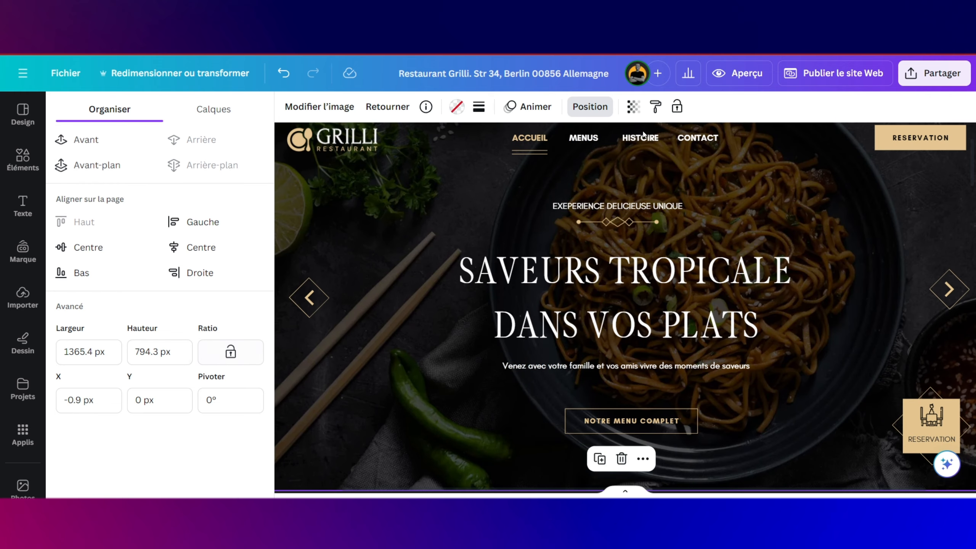
click(654, 207)
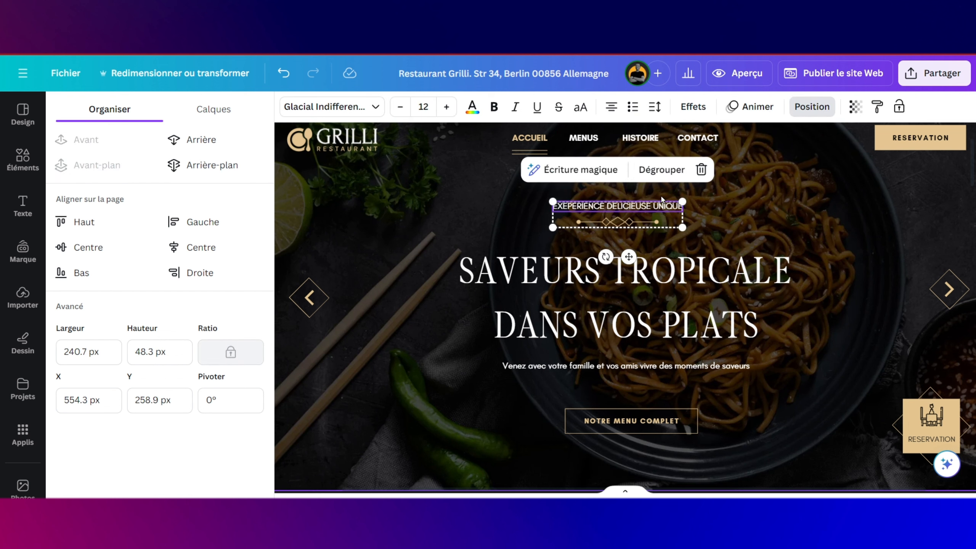
key(ctrl+d)
scroll(649, 326, down, 5)
drag(637, 249, 653, 413)
scroll(652, 384, up, 1)
double_click(673, 378)
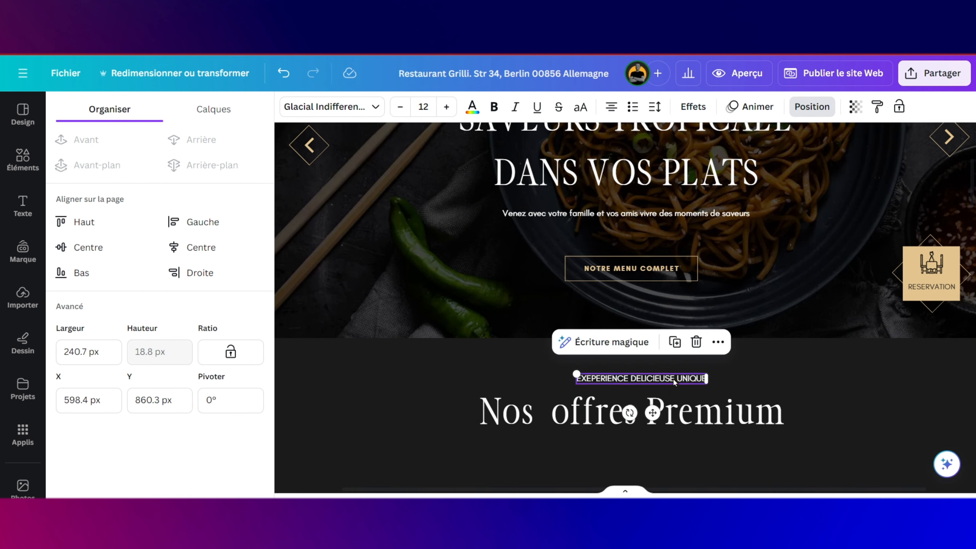
text(DELICE PRESTIGIEUX)
click(636, 411)
scroll(825, 363, down, 3)
scroll(826, 363, down, 2)
scroll(826, 364, up, 2)
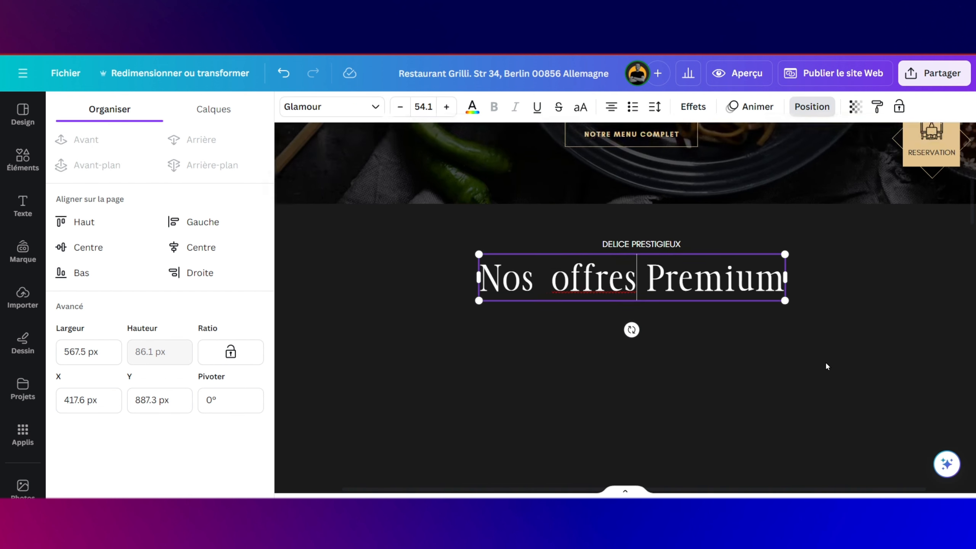
scroll(827, 364, right, 1)
scroll(826, 365, left, 1)
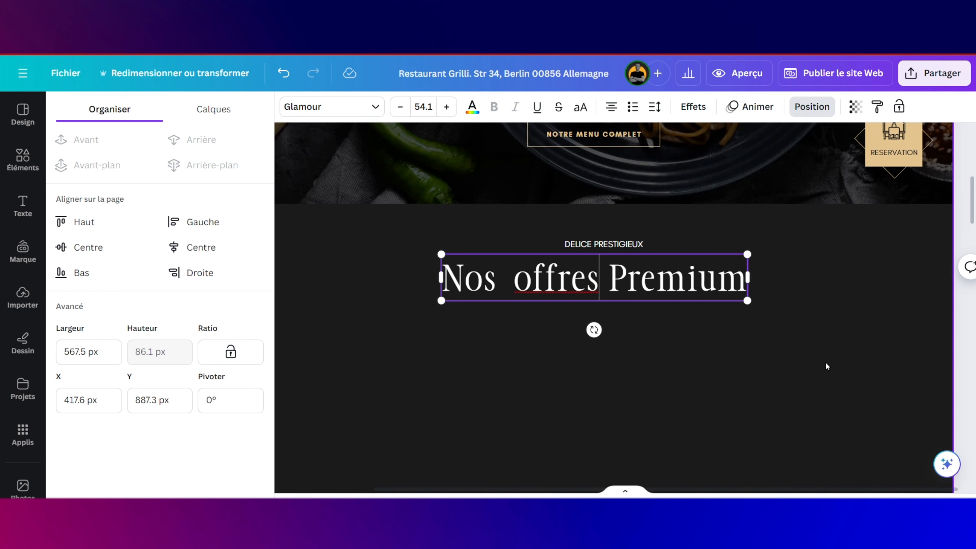
scroll(618, 251, up, 3)
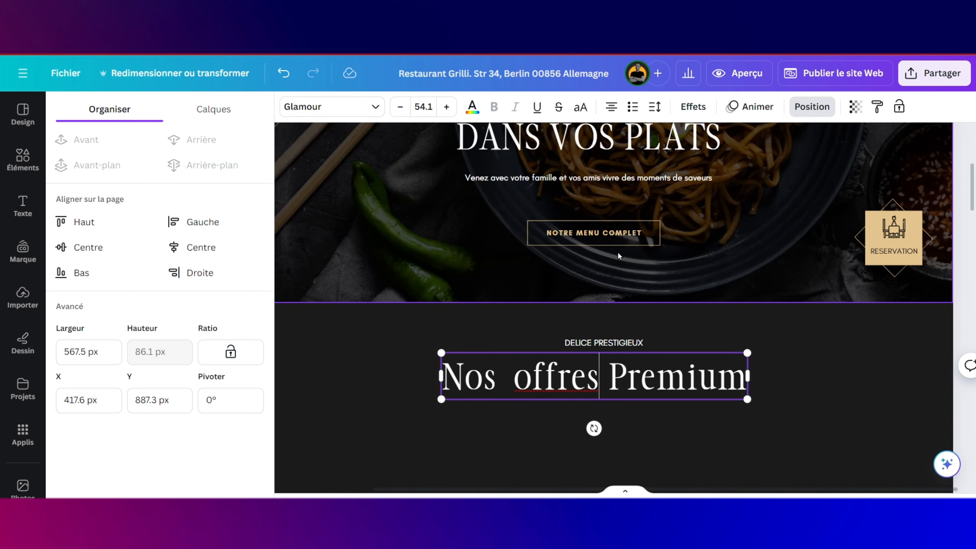
Step: Duplicate the 'Venez avec votre famille' subtitle and place the copy under 'Nos offres Premium'
click(618, 177)
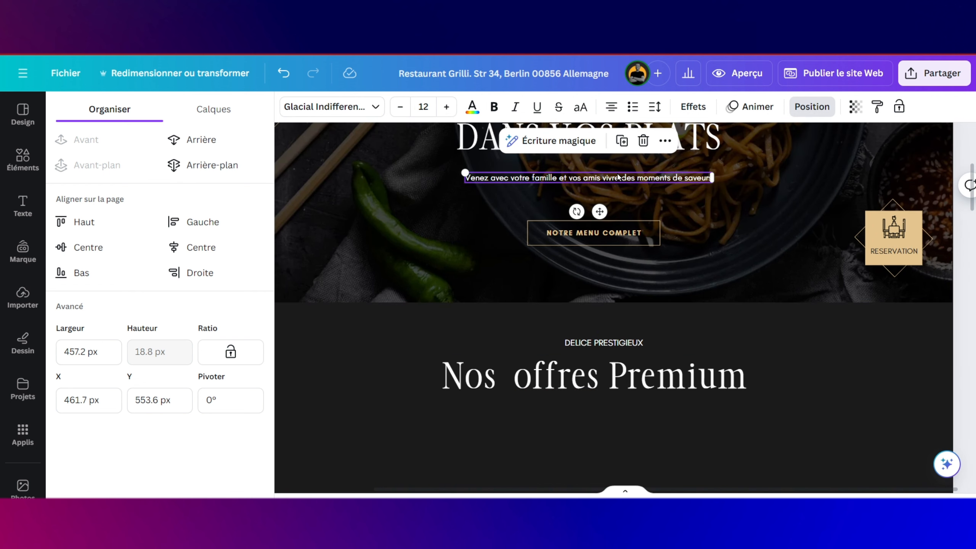
key(ctrl+d)
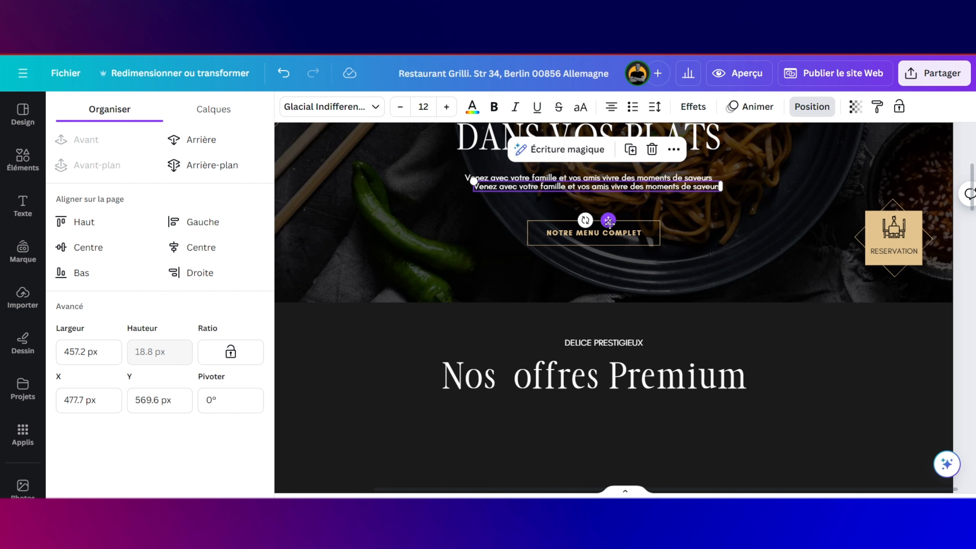
drag(615, 368, 611, 266)
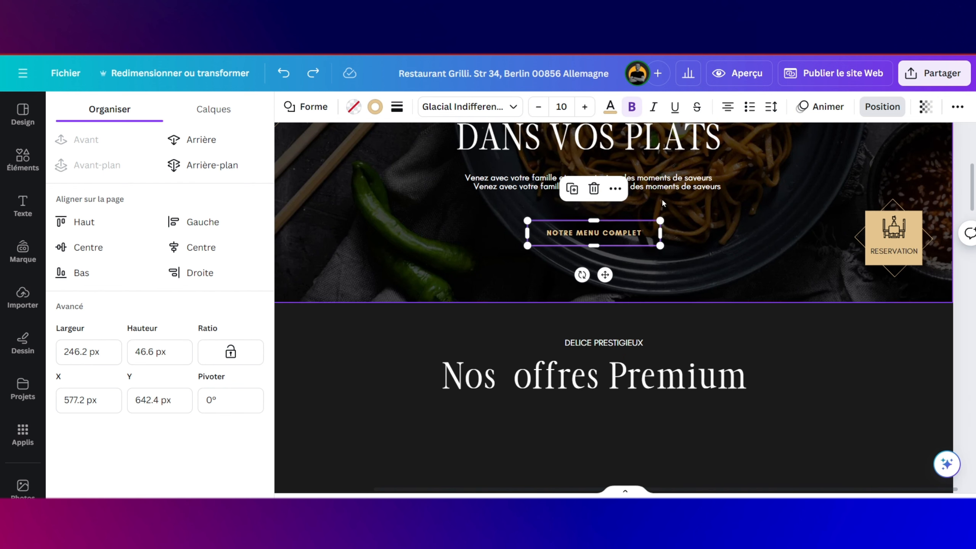
click(607, 187)
drag(607, 220, 727, 410)
key(ctrl+c)
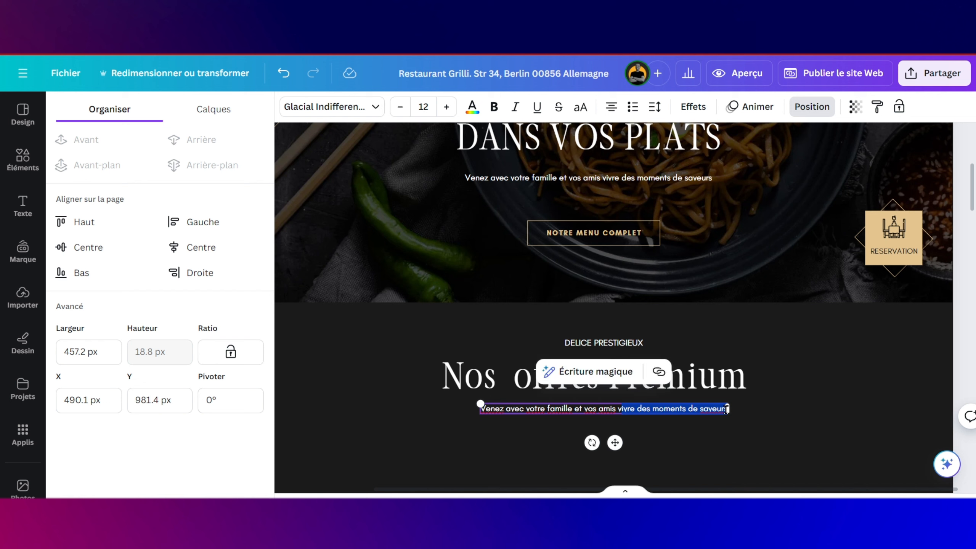
Step: Add a second line ending 'ivre des moments de saveurs.' to the subtitle copy
double_click(725, 409)
click(727, 409)
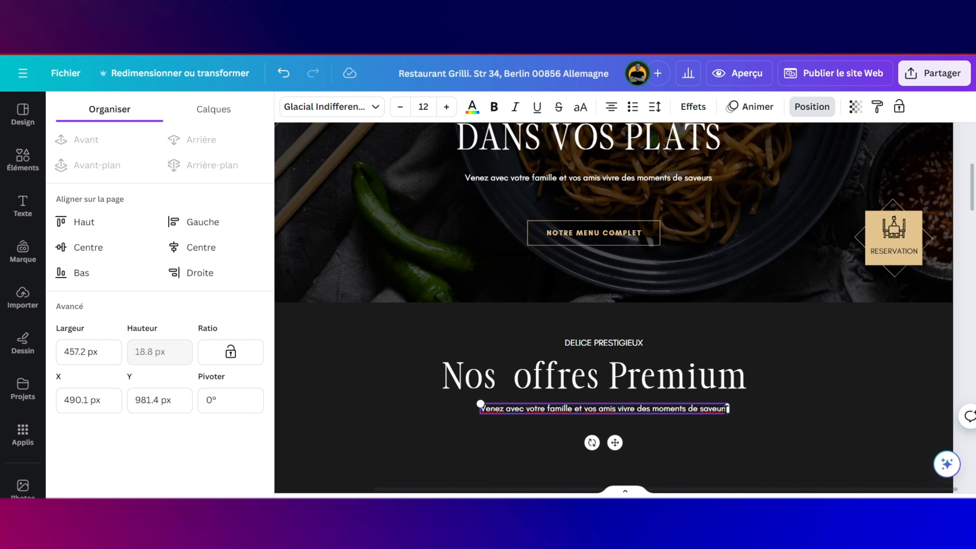
key(Return)
key(ctrl+v)
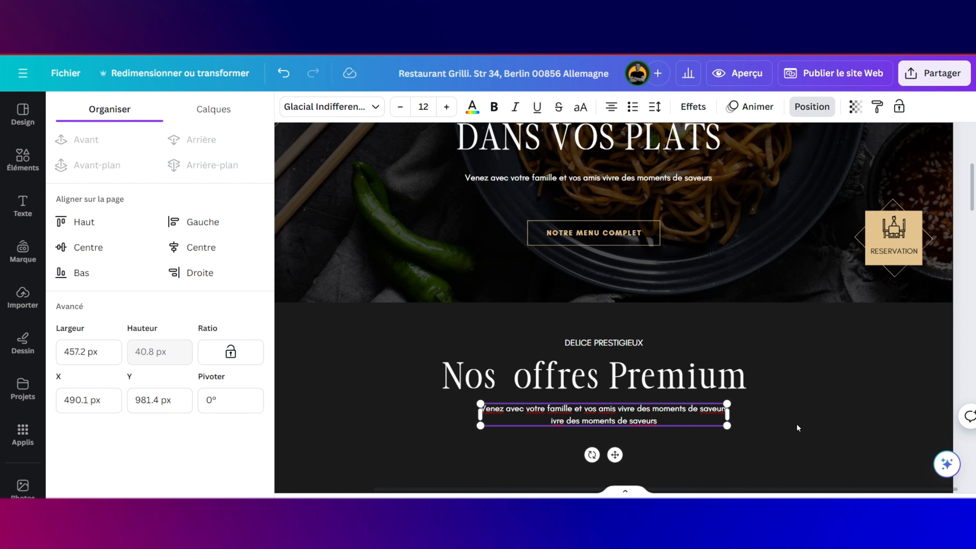
text(:)
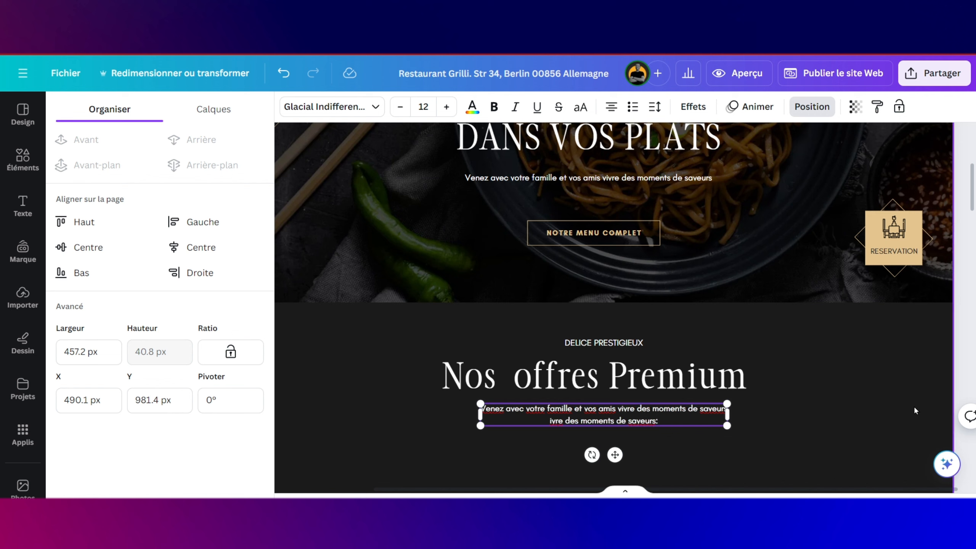
key(BackSpace)
text(.)
key(Caps_Lock)
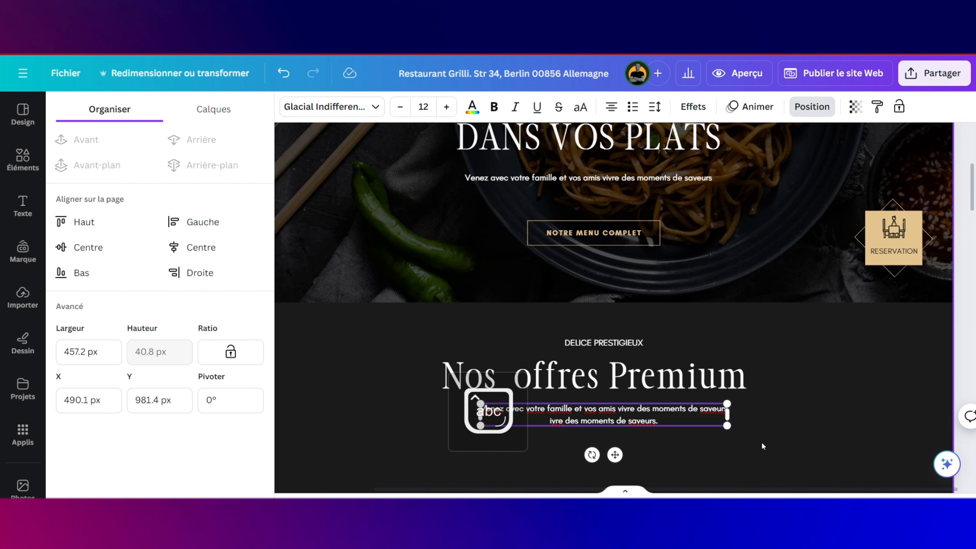
click(652, 381)
scroll(651, 381, down, 4)
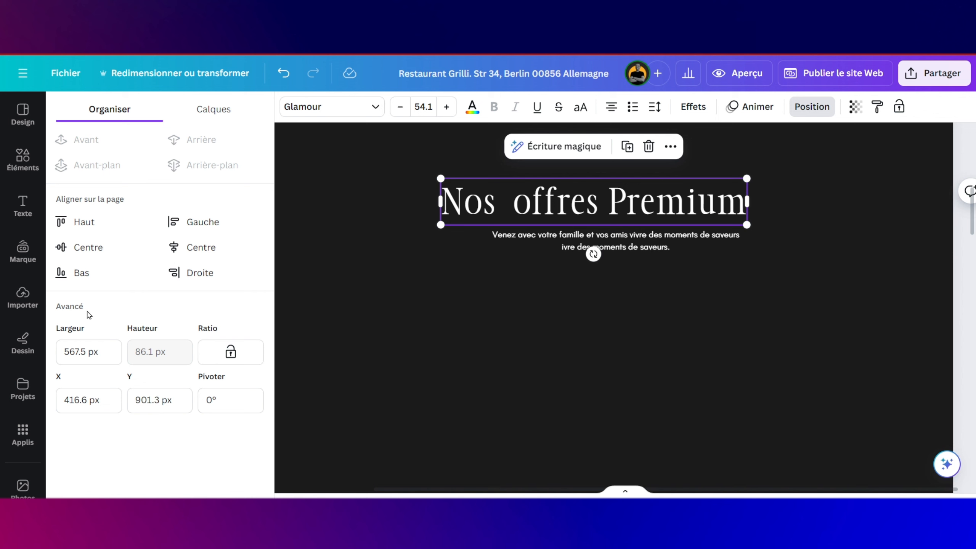
Step: Place the uploaded gold geometric-pattern image onto the page
click(23, 296)
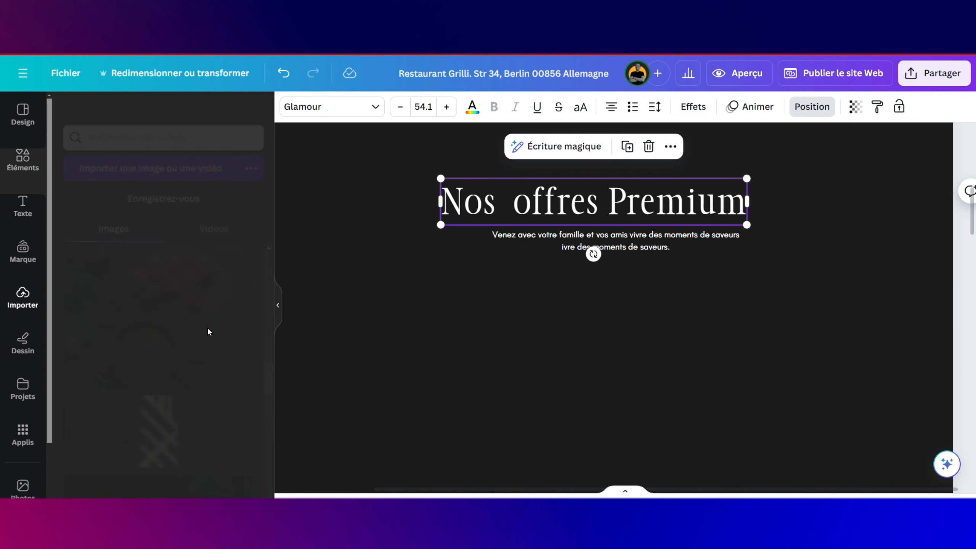
scroll(207, 331, down, 3)
scroll(208, 332, down, 5)
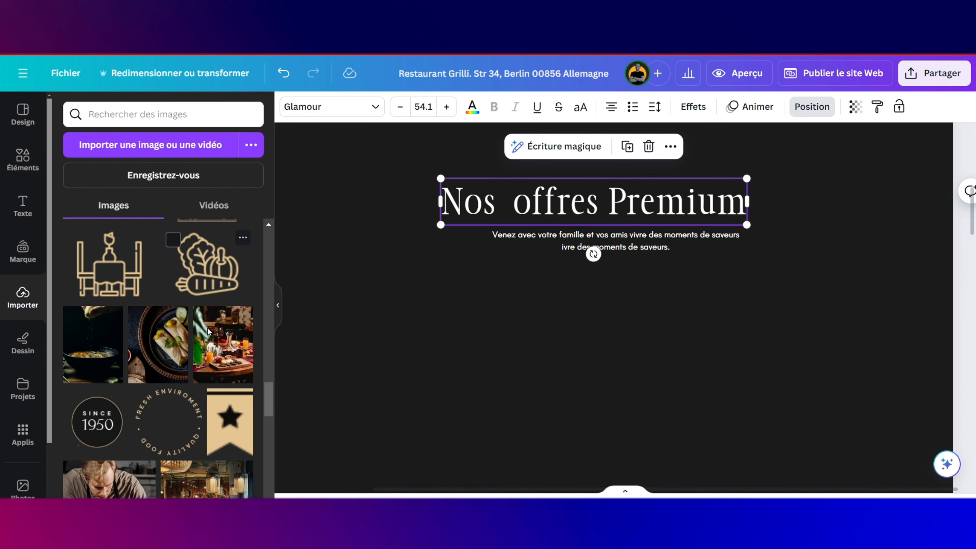
scroll(207, 331, up, 10)
scroll(207, 332, up, 5)
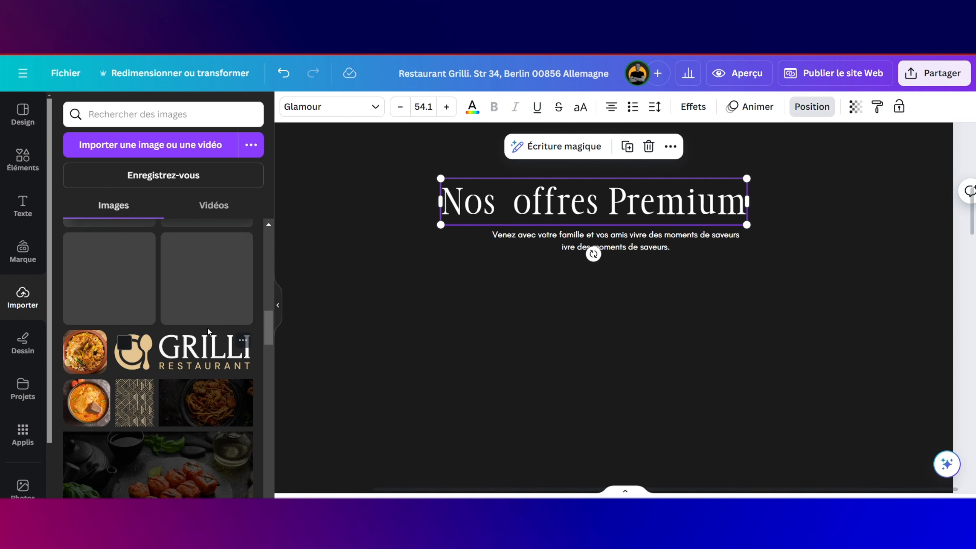
drag(314, 363, 415, 300)
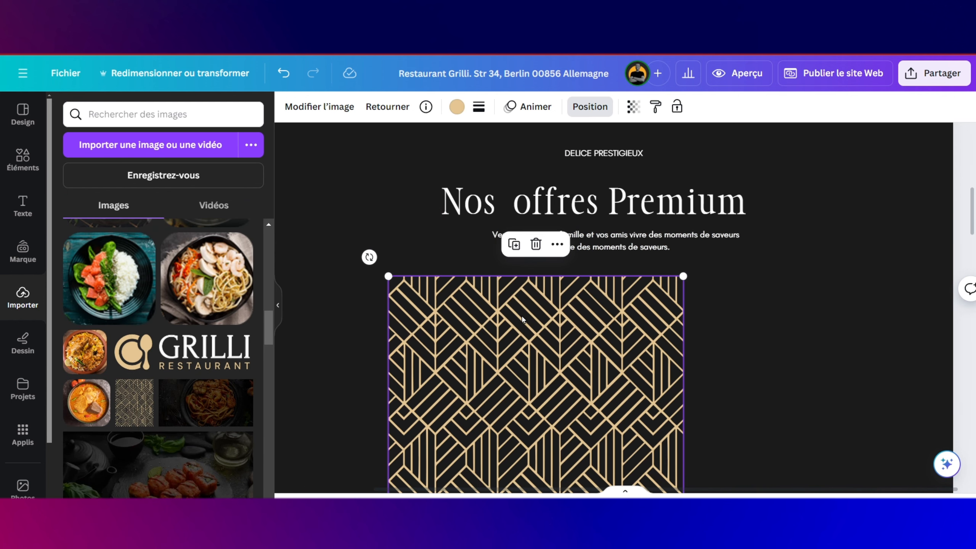
Step: Resize the gold pattern into a narrow tall strip centred under the heading
drag(685, 277, 617, 463)
scroll(490, 425, down, 2)
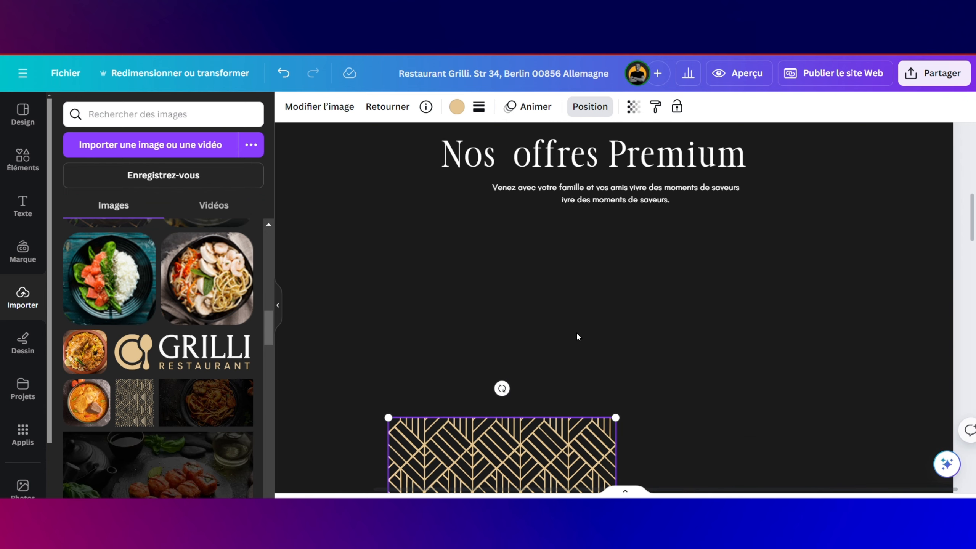
scroll(577, 335, down, 3)
scroll(570, 282, down, 2)
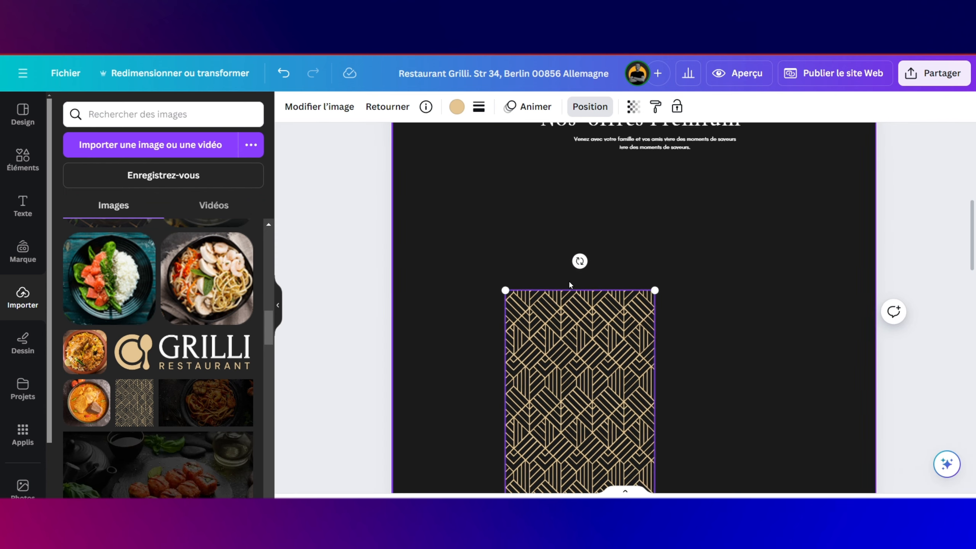
scroll(570, 284, down, 5)
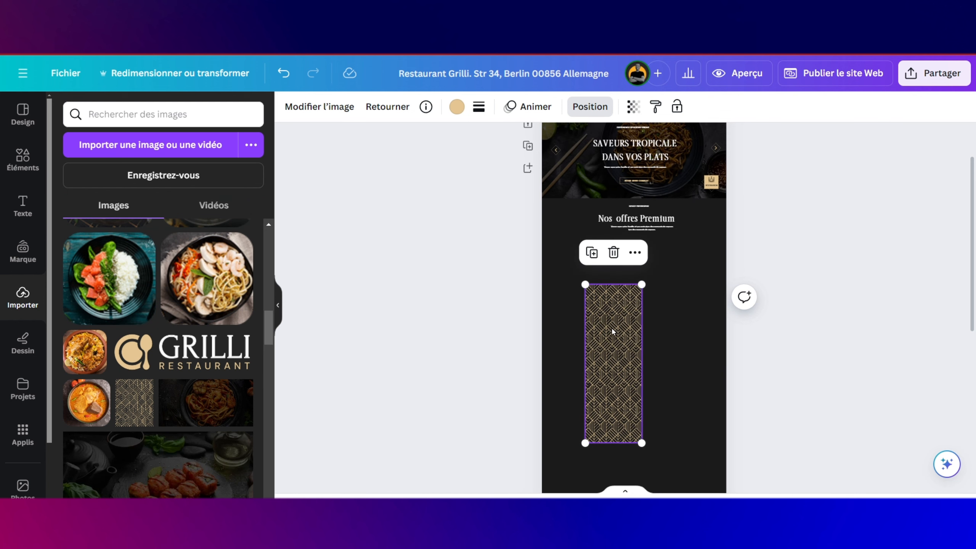
drag(641, 458, 608, 345)
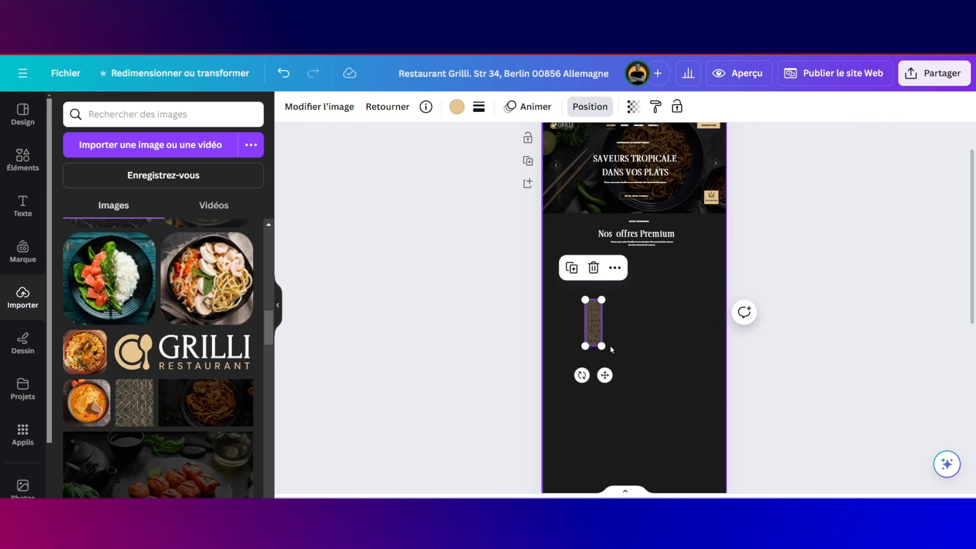
scroll(611, 345, up, 5)
scroll(610, 345, up, 3)
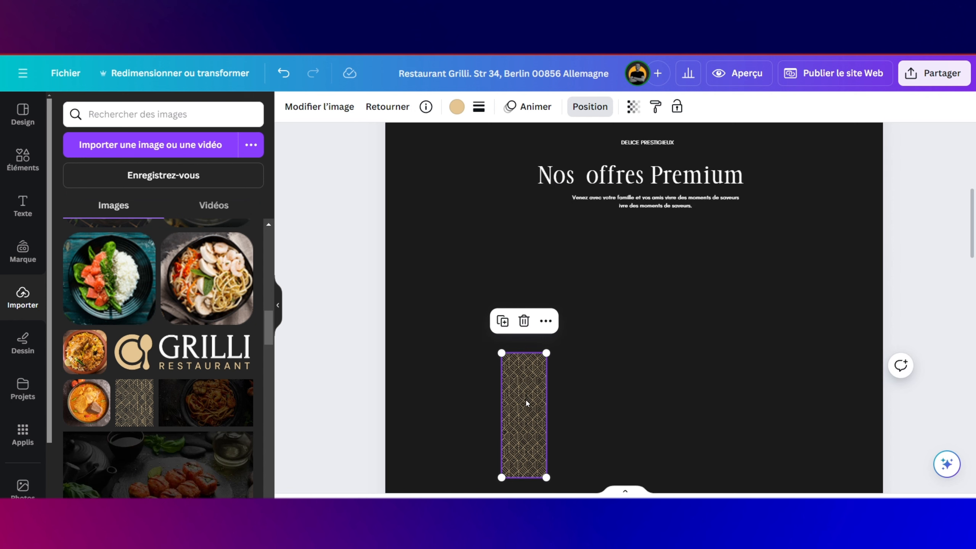
drag(526, 403, 634, 391)
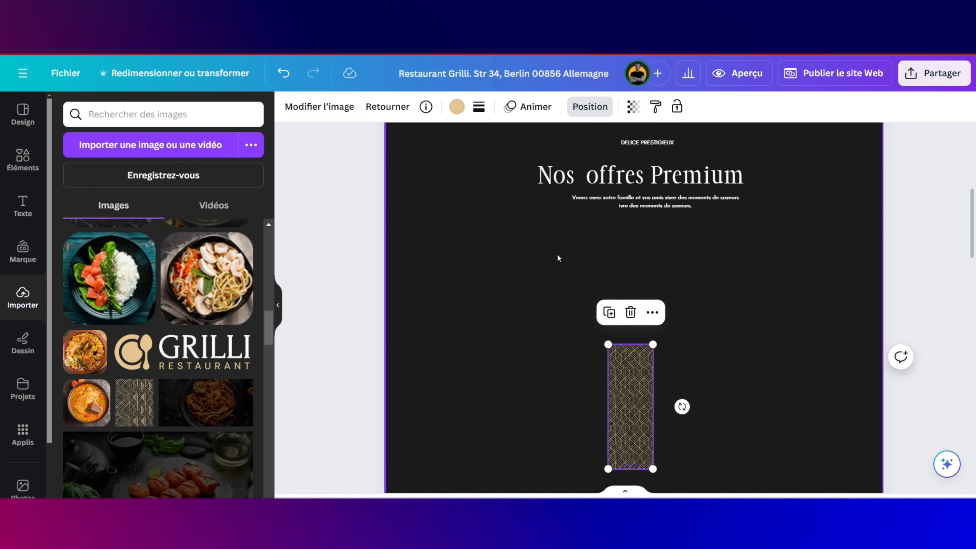
Step: Add a rectangular cloud-landscape photo frame from the FRAME element results to the page
click(22, 158)
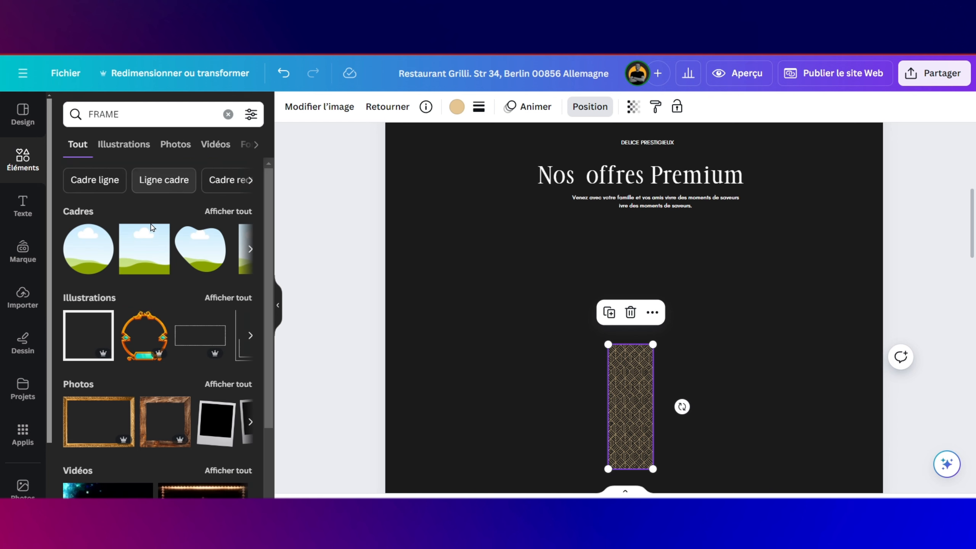
drag(151, 228, 638, 280)
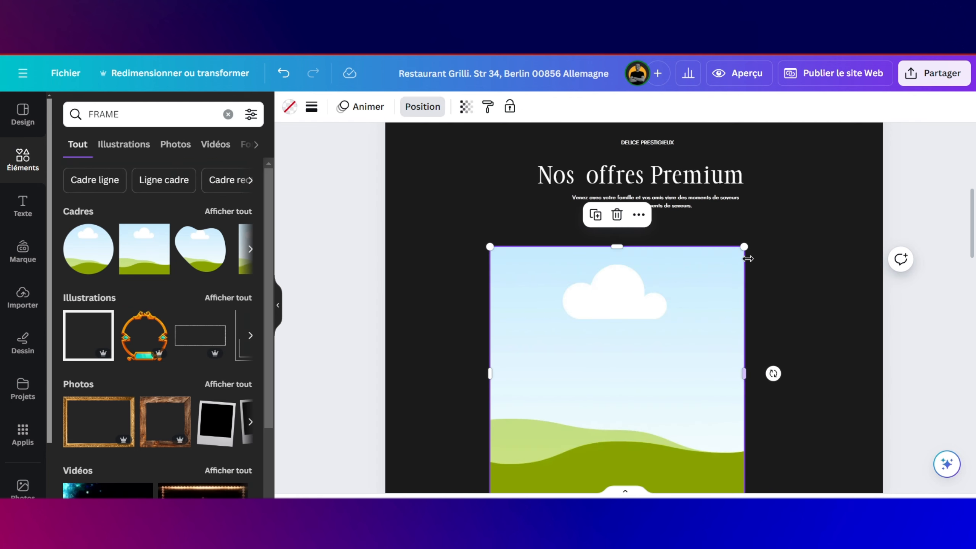
drag(746, 246, 590, 344)
scroll(590, 345, down, 2)
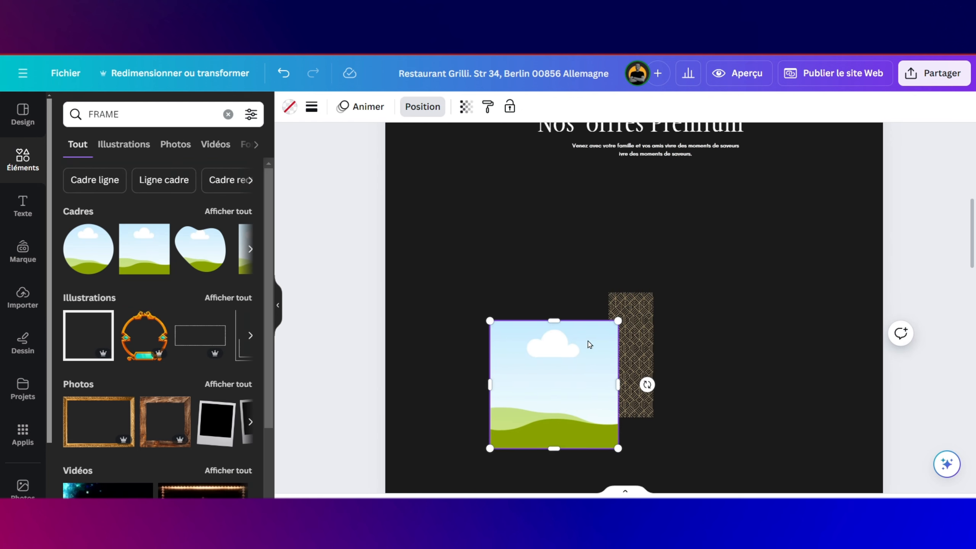
scroll(584, 335, down, 3)
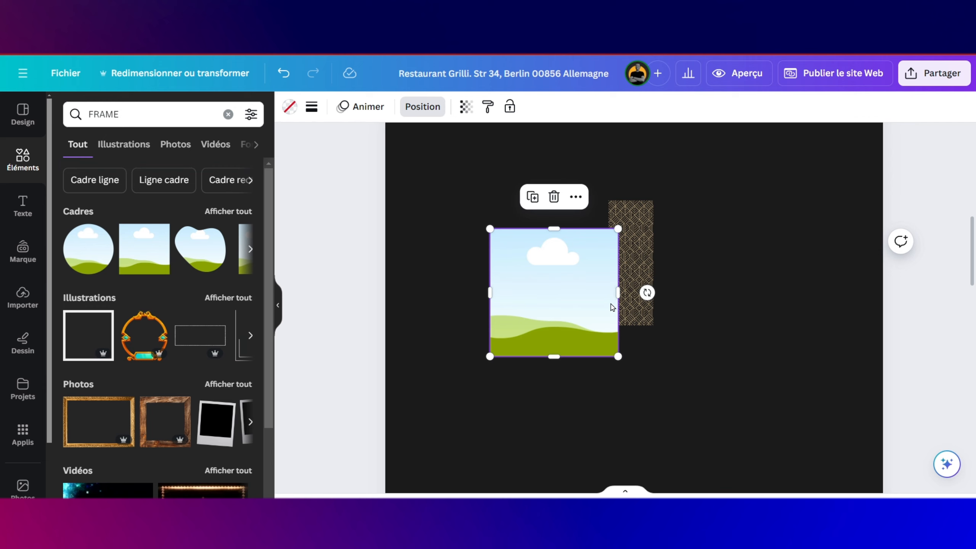
Step: Resize the frame over the gold strip so pattern edges show above and below
drag(619, 289, 636, 253)
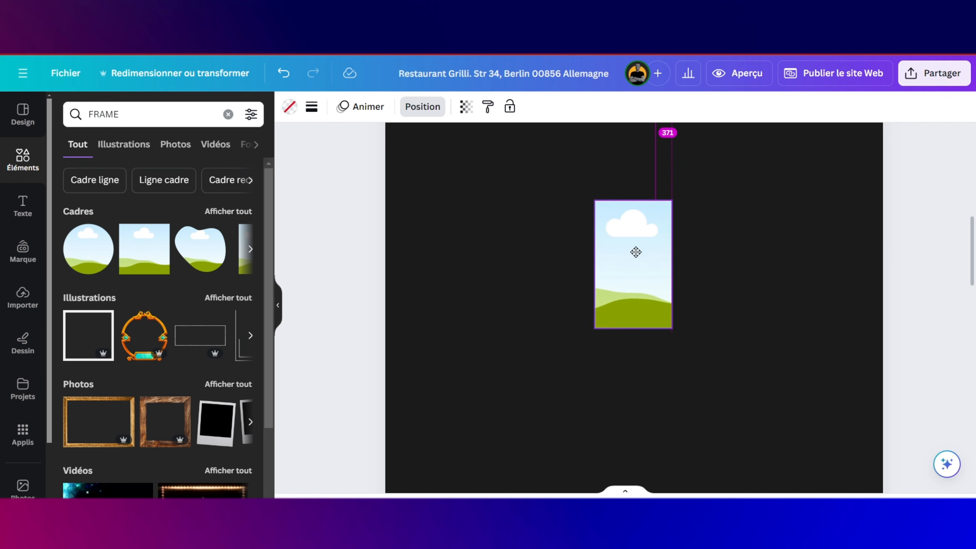
drag(665, 324, 653, 305)
scroll(626, 346, up, 3)
scroll(577, 248, up, 3)
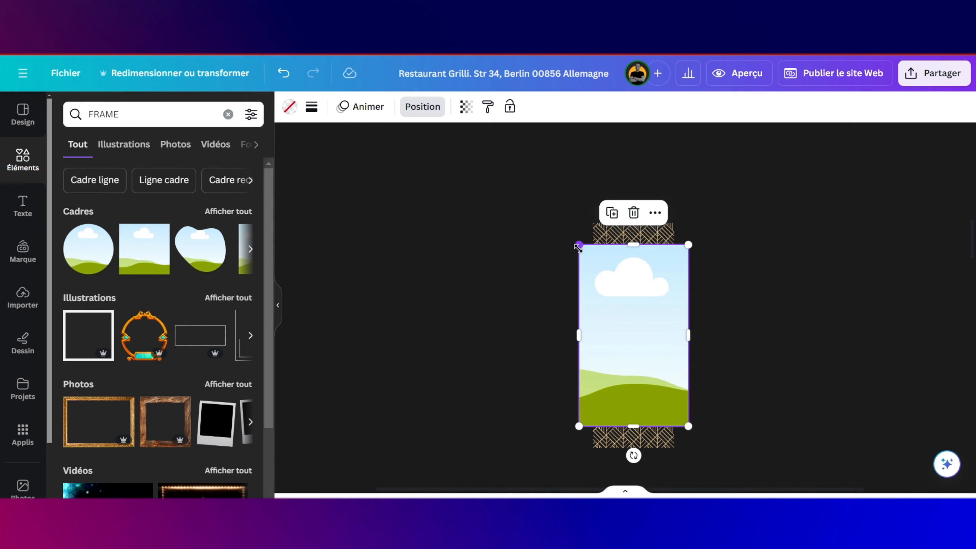
drag(578, 335, 564, 334)
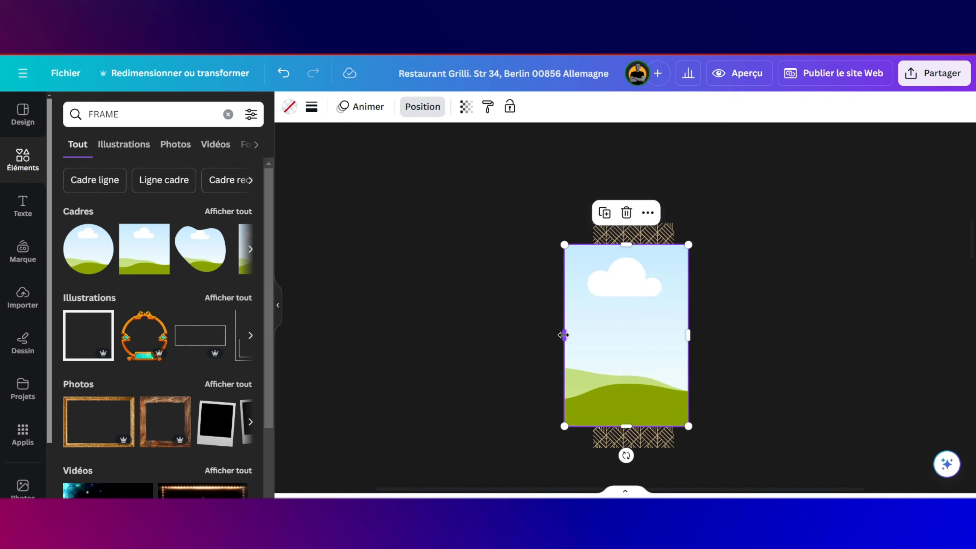
drag(687, 332, 700, 336)
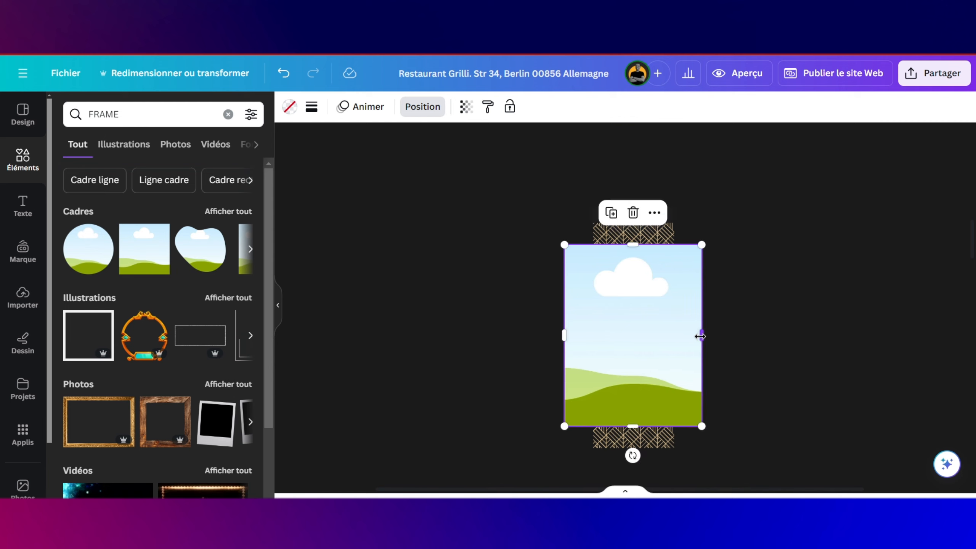
click(733, 326)
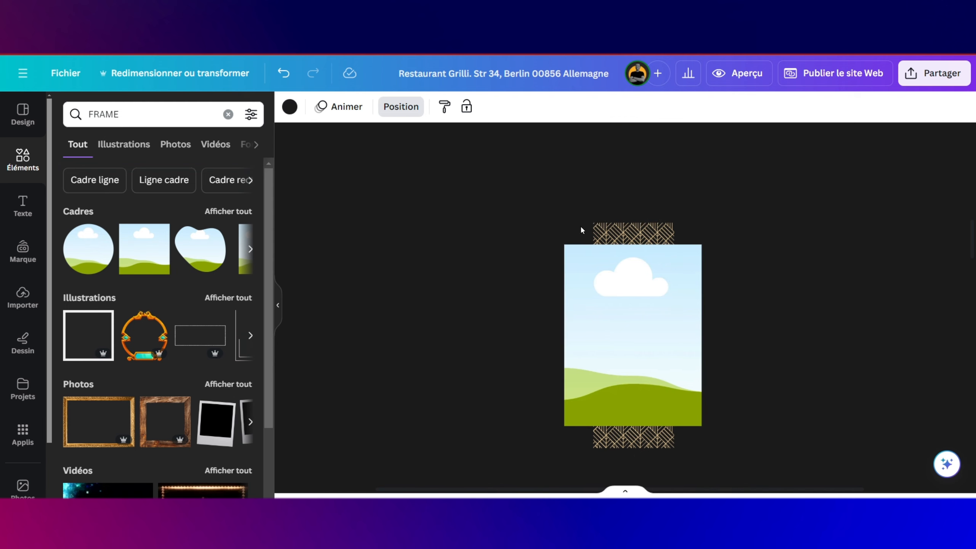
Step: Duplicate the 'Nos offres Premium' heading and place the copy just below the photo frame
scroll(580, 194, down, 2)
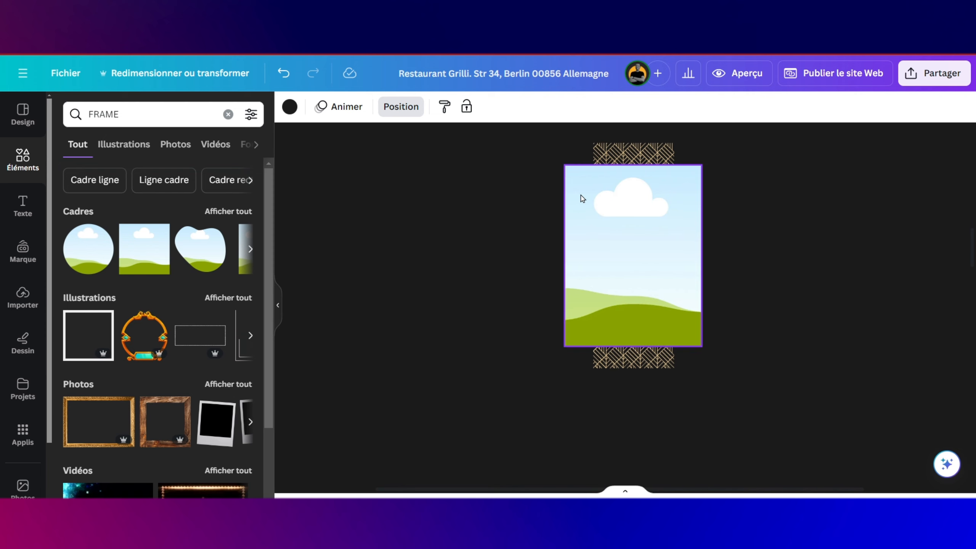
scroll(640, 269, up, 10)
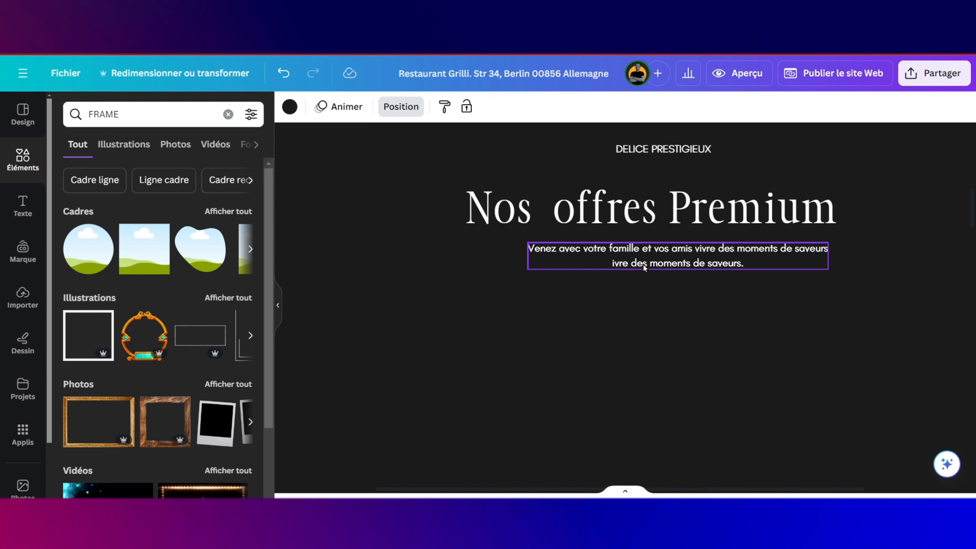
click(640, 251)
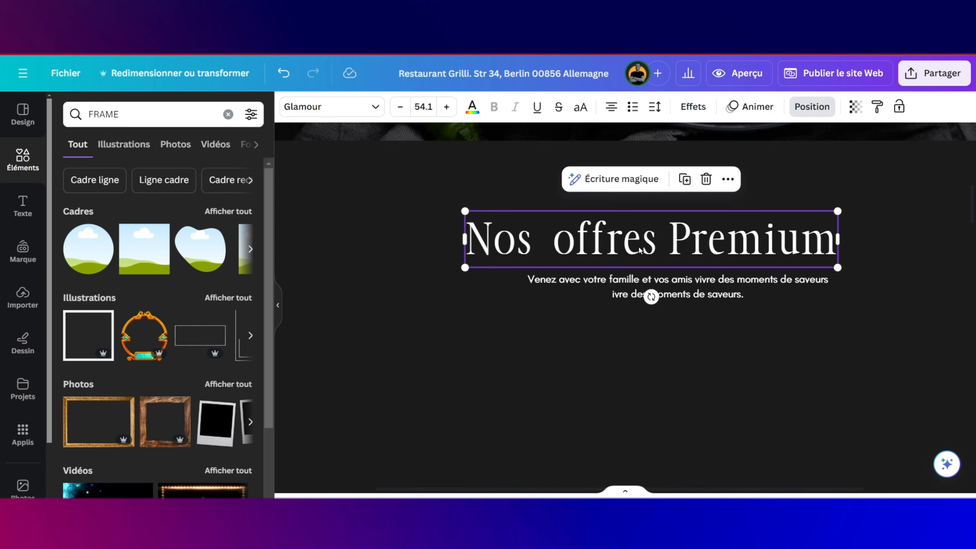
click(685, 179)
drag(678, 246, 648, 392)
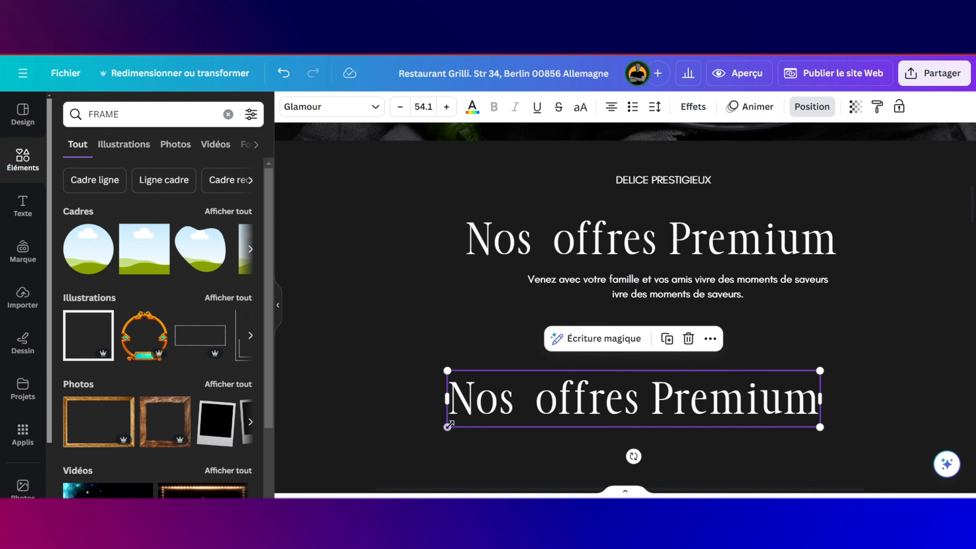
drag(447, 371, 649, 370)
scroll(647, 366, down, 5)
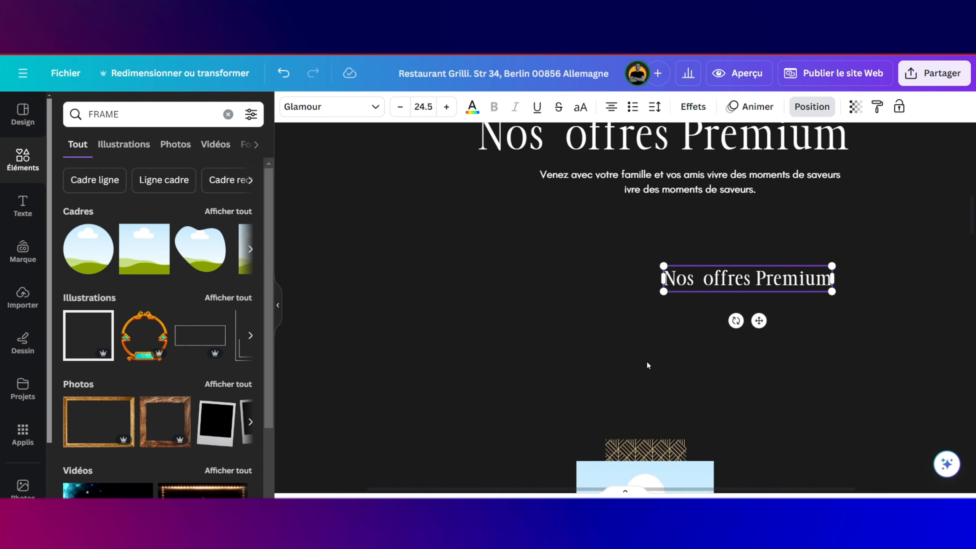
drag(787, 168, 679, 375)
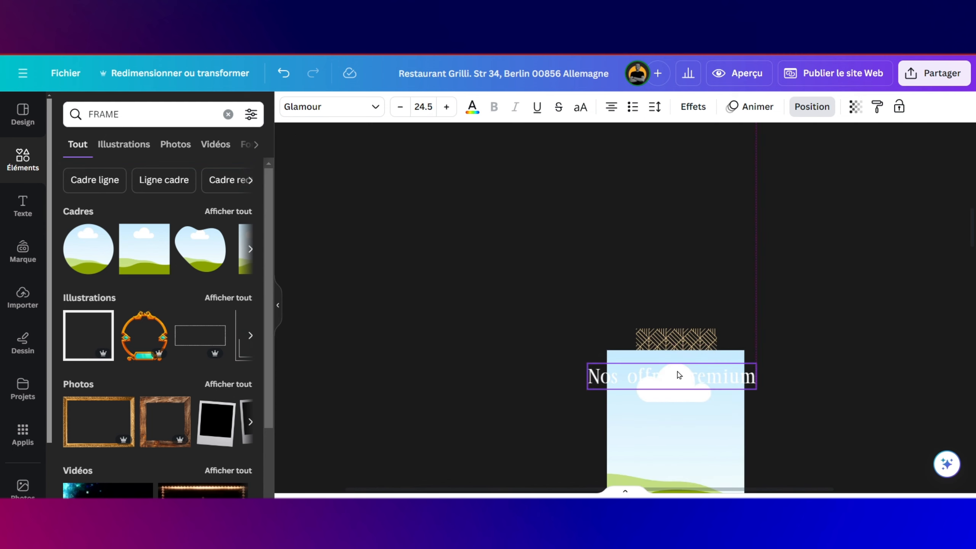
scroll(680, 307, down, 5)
drag(683, 223, 693, 427)
Step: Retype the heading copy as the caption 'Aperitifs'
double_click(693, 427)
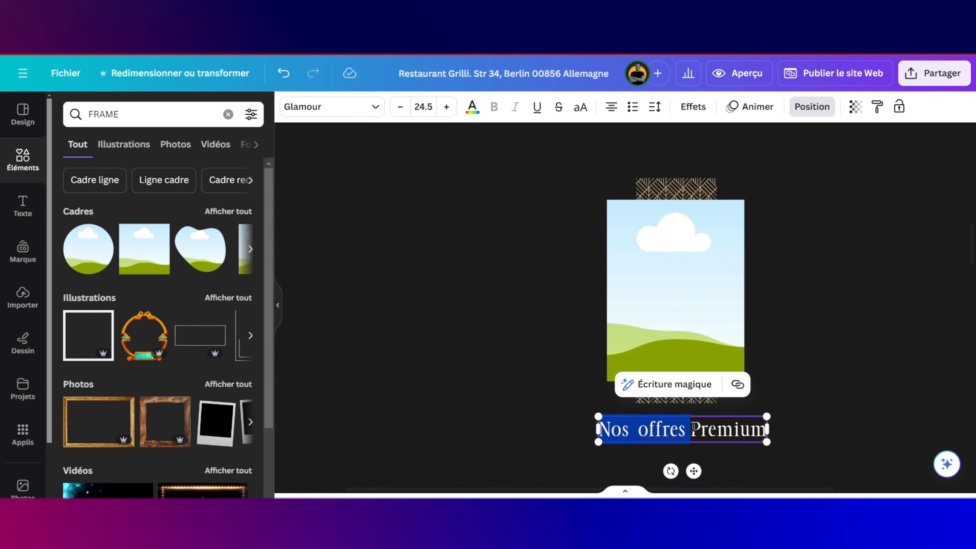
click(693, 427)
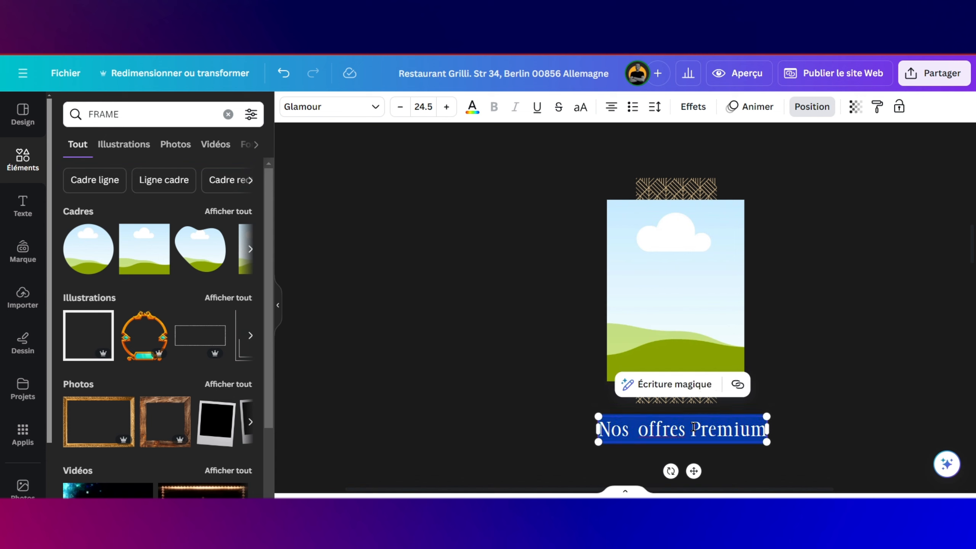
key(Caps_Lock)
text(A)
key(Caps_Lock)
text(pé)
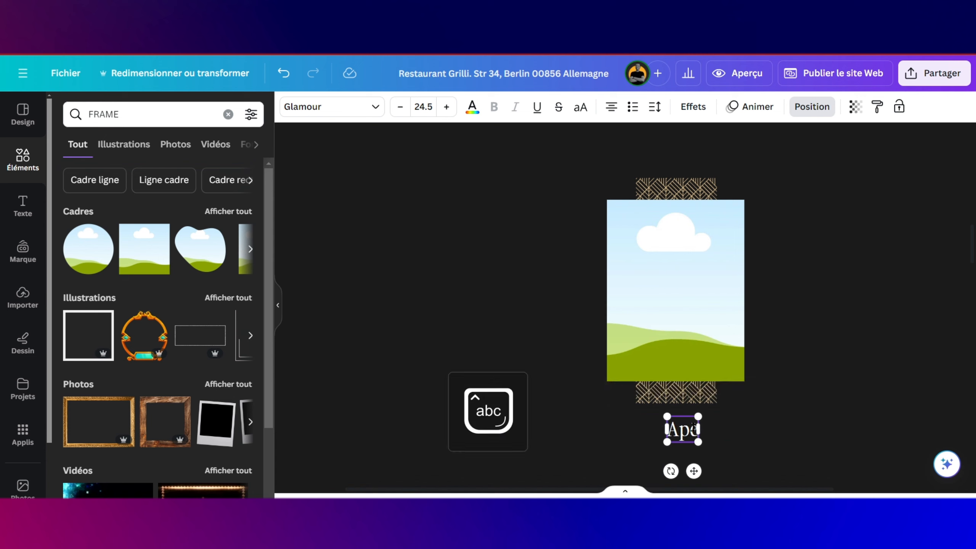
text(riti)
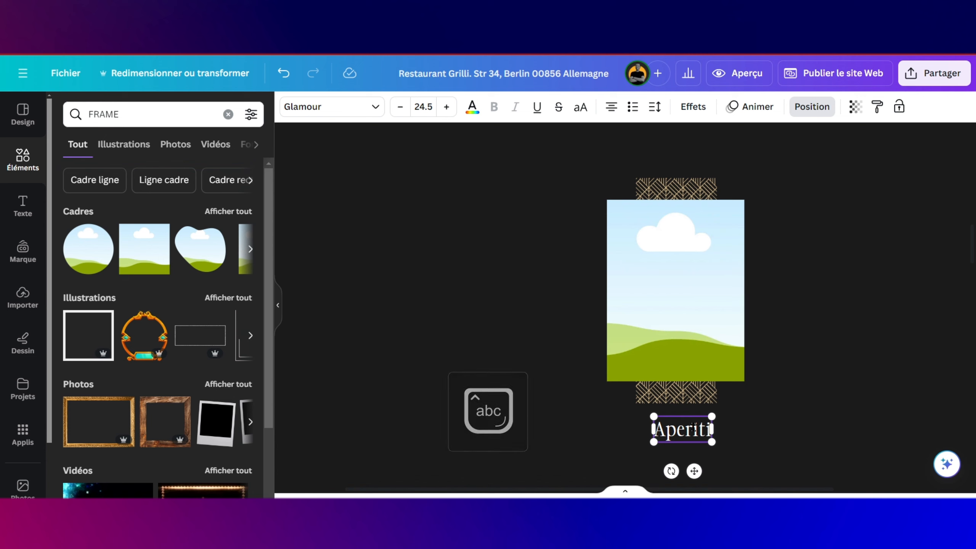
text(fs)
click(759, 438)
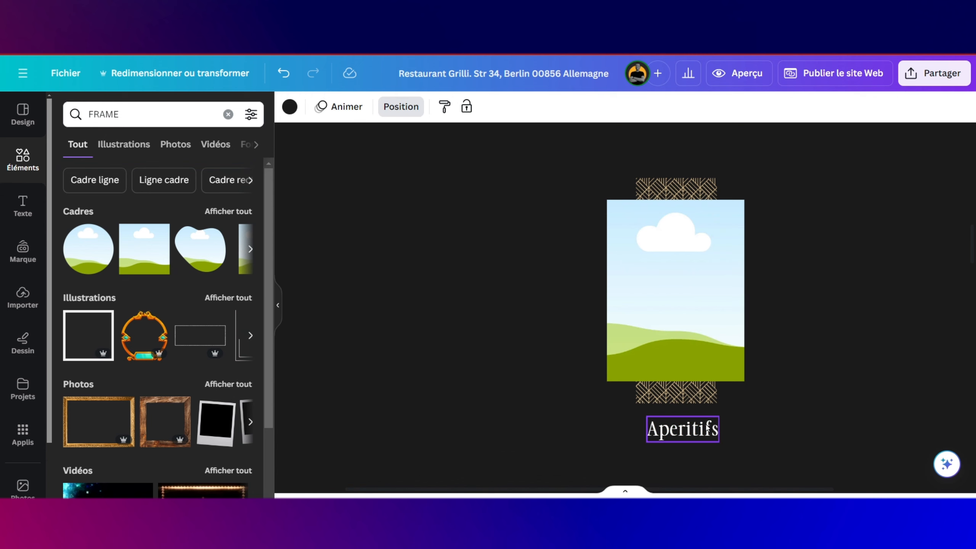
click(706, 428)
Step: Fix the caption's spelling to 'Apéritifs' with Écriture magique's Corriger l'orthographe
click(660, 384)
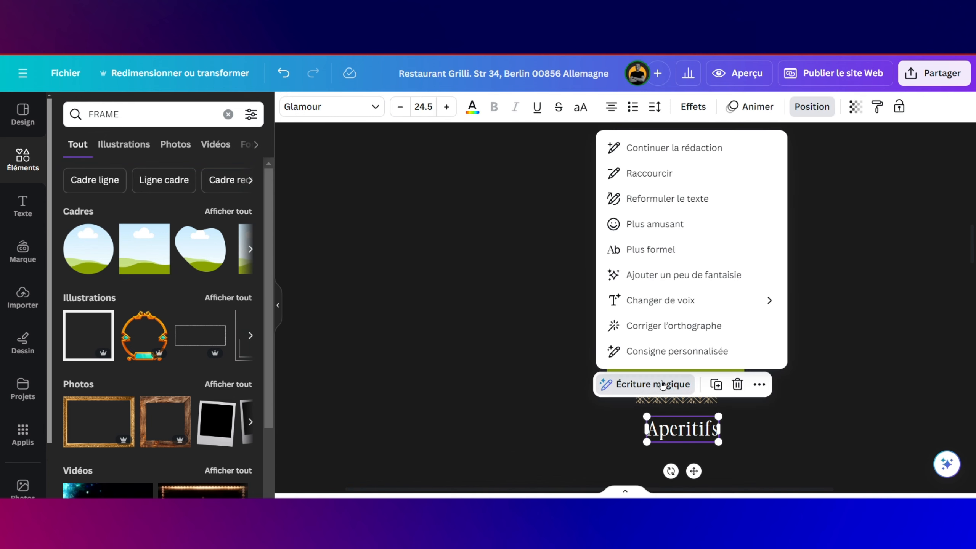
click(679, 327)
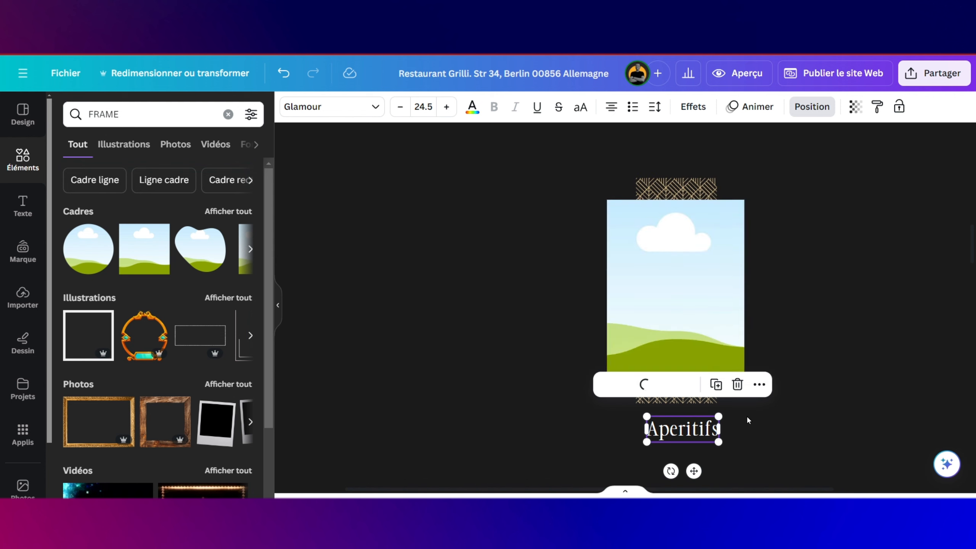
click(804, 374)
click(689, 431)
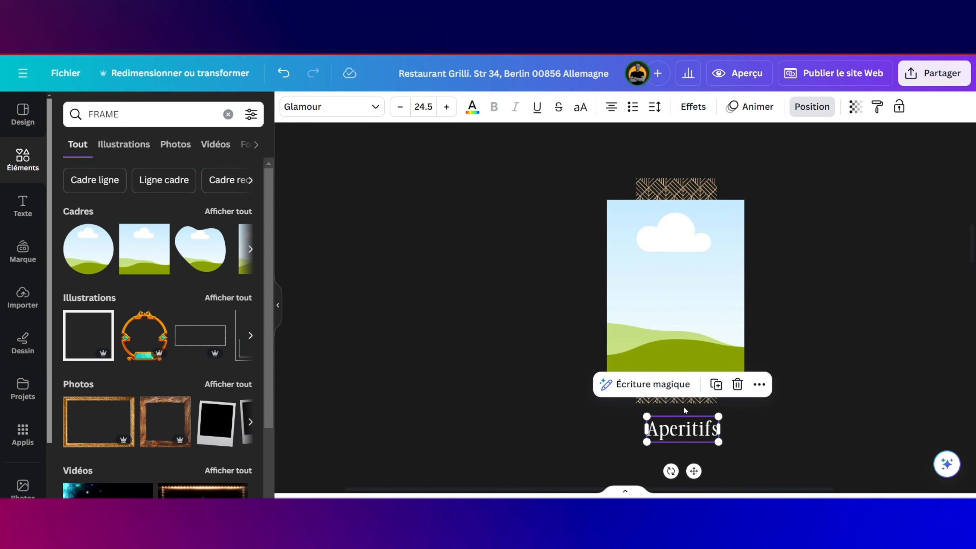
click(671, 428)
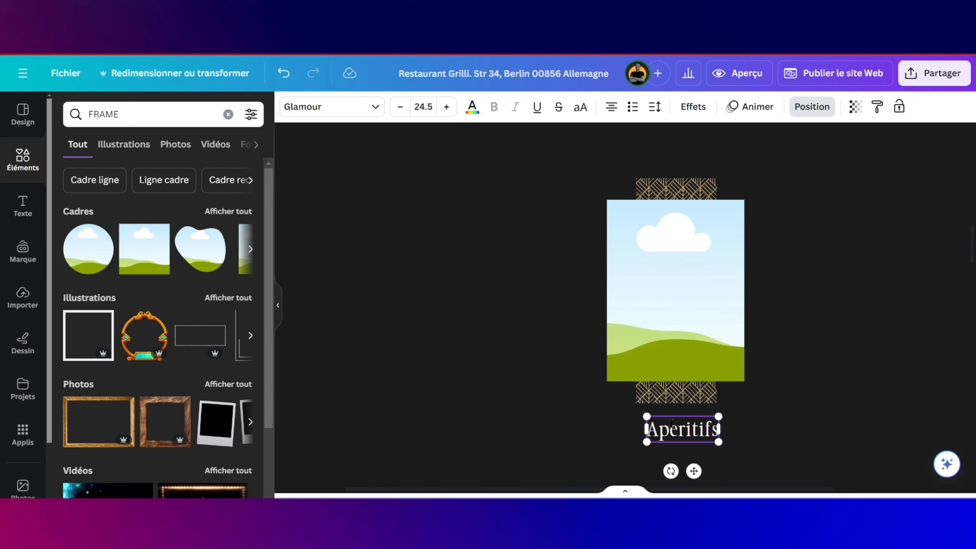
text(p)
click(826, 432)
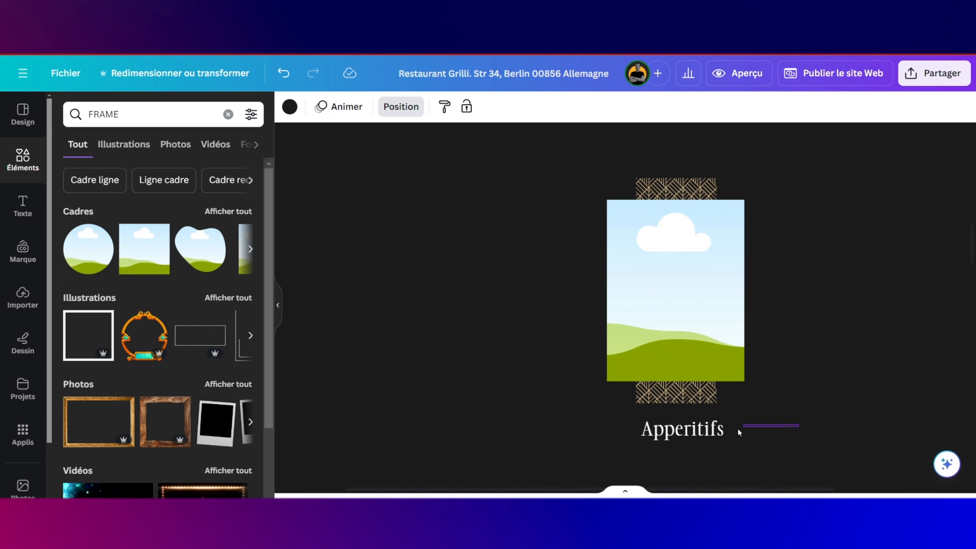
click(722, 434)
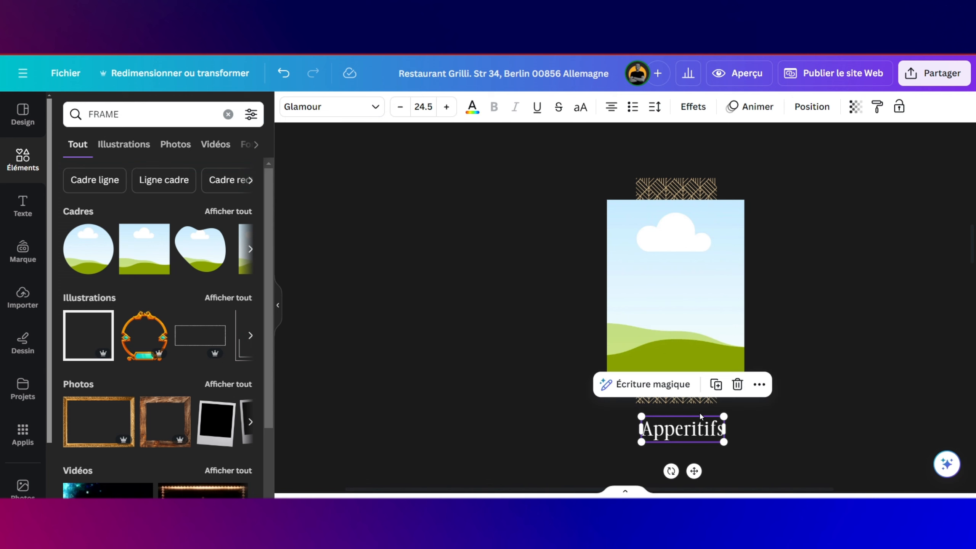
click(669, 383)
click(669, 326)
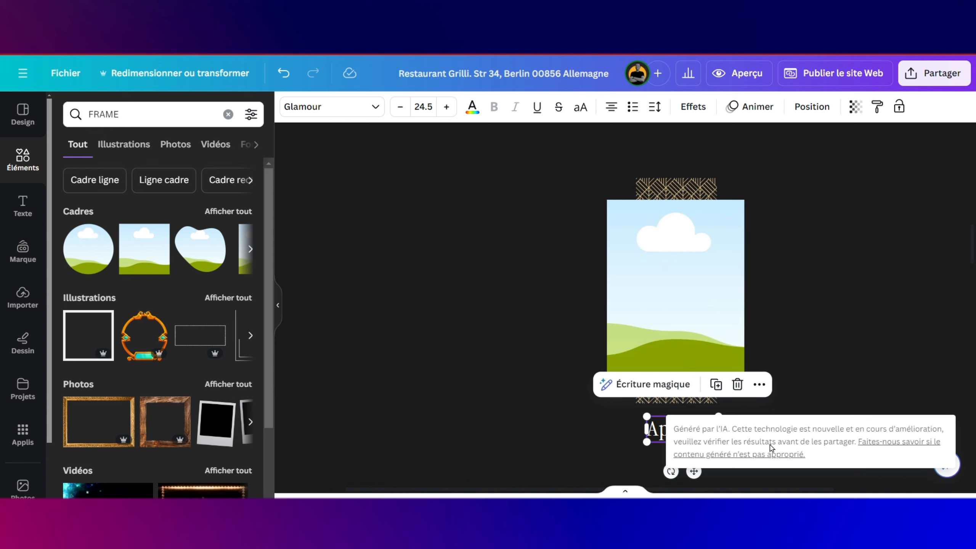
click(635, 420)
click(705, 432)
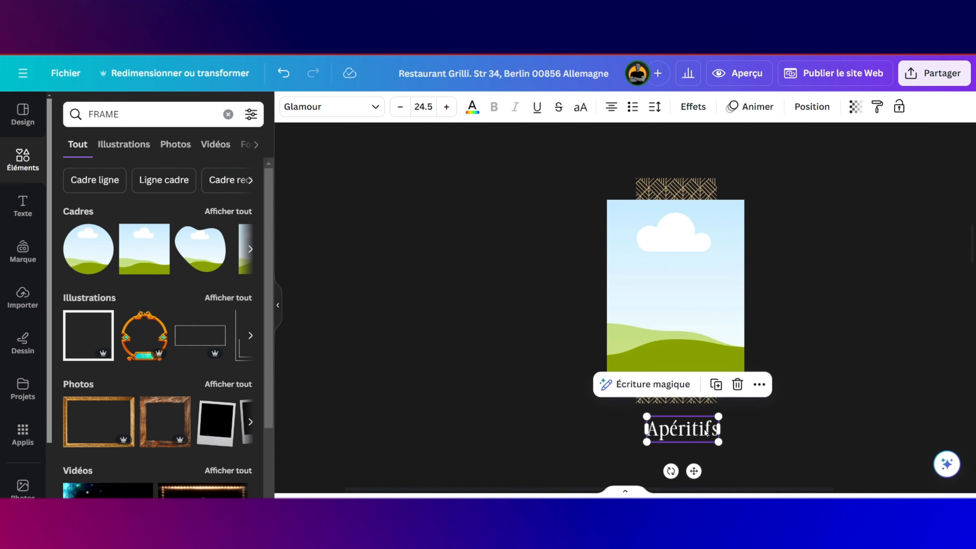
Step: Centre the 'Apéritifs' caption on the page's vertical middle
drag(705, 432, 718, 443)
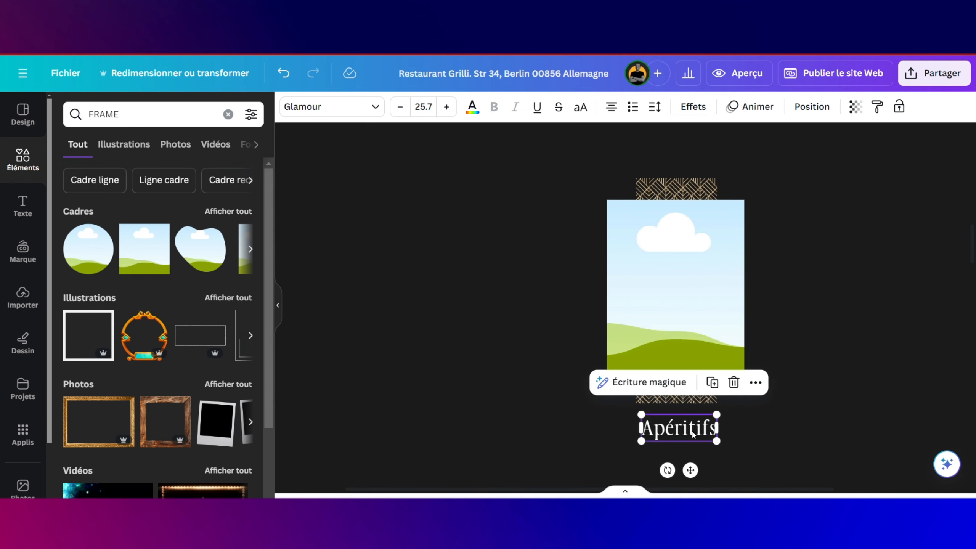
right_click(693, 433)
click(588, 418)
Step: Duplicate DELICE PRESTIGIEUX as a 'VOIR MENU COMPLET' line under Apéritifs, then show the uploads library
scroll(711, 388, up, 4)
scroll(711, 385, down, 10)
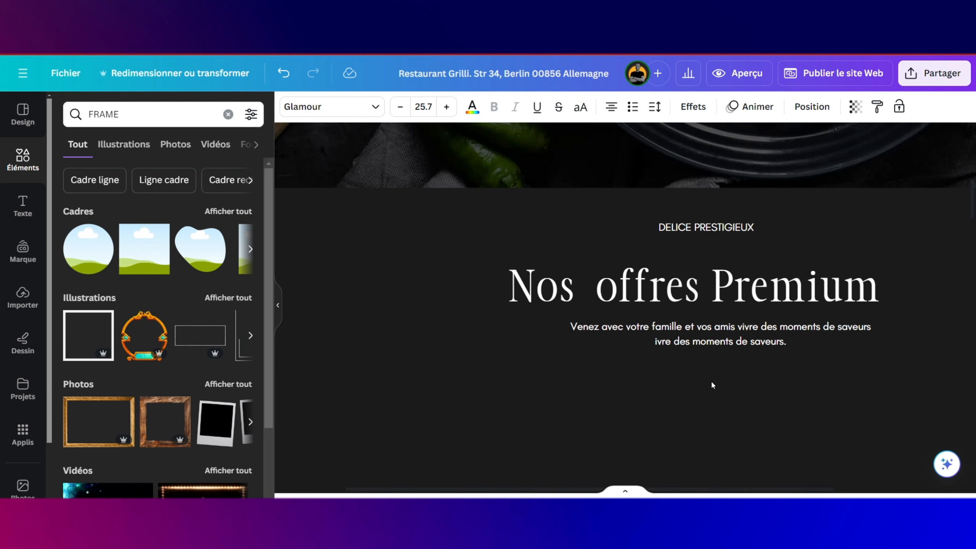
scroll(713, 385, up, 1)
click(712, 266)
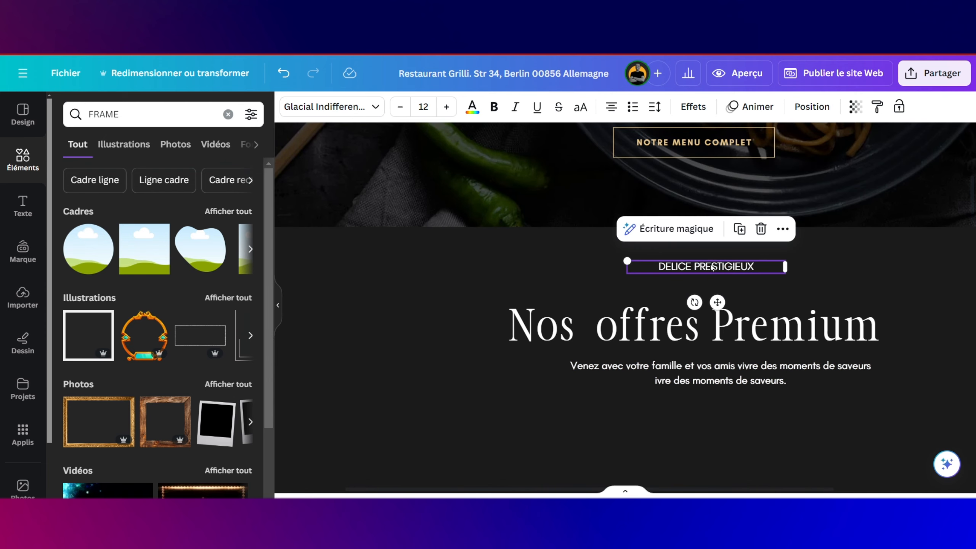
key(ctrl+d)
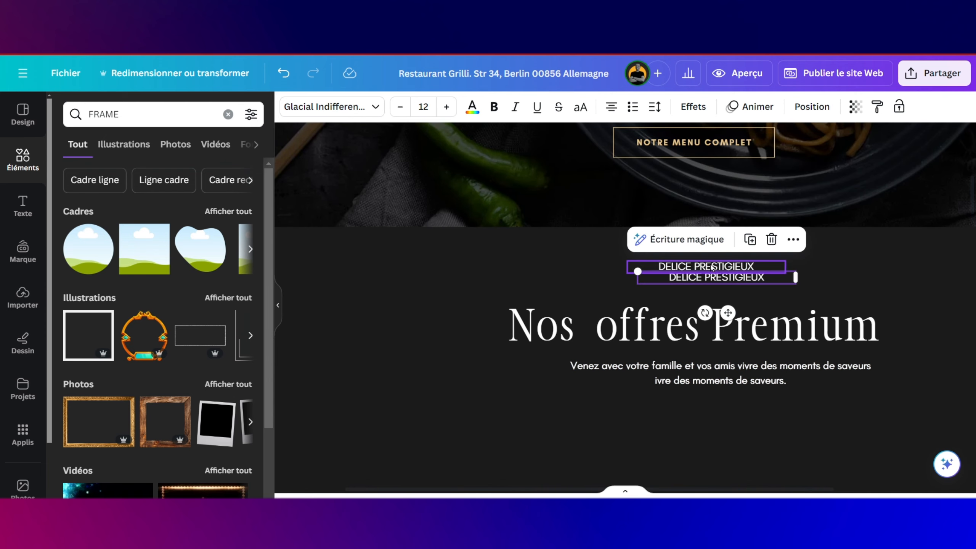
drag(733, 281, 723, 442)
scroll(719, 366, down, 5)
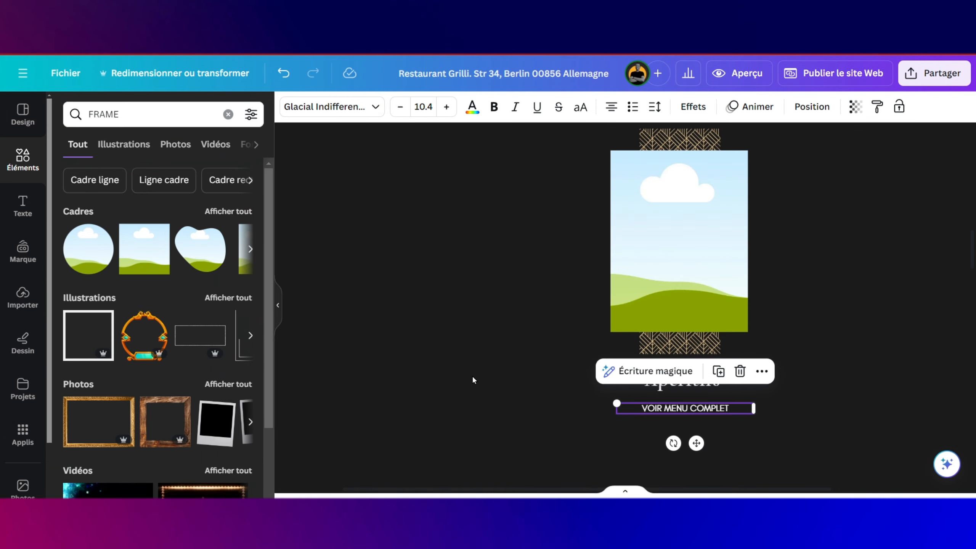
click(472, 375)
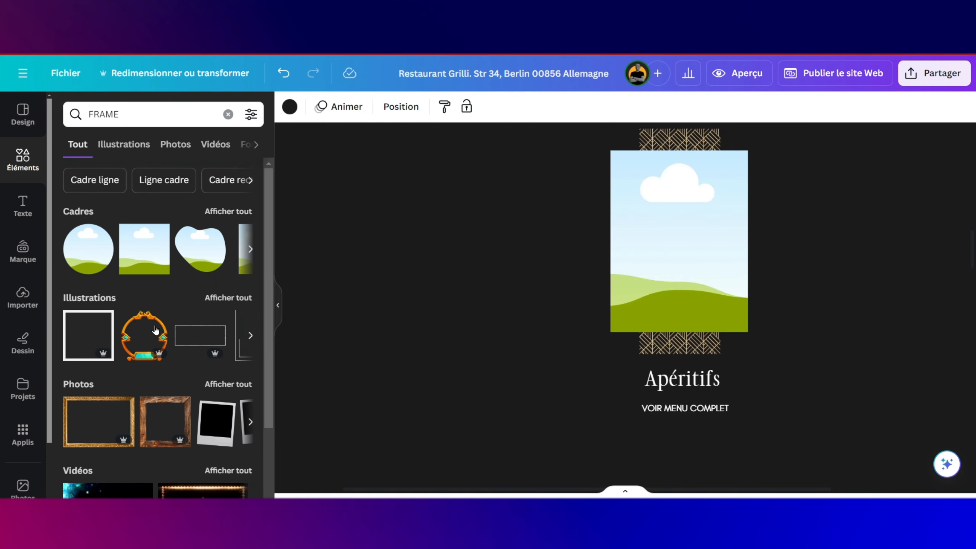
click(23, 295)
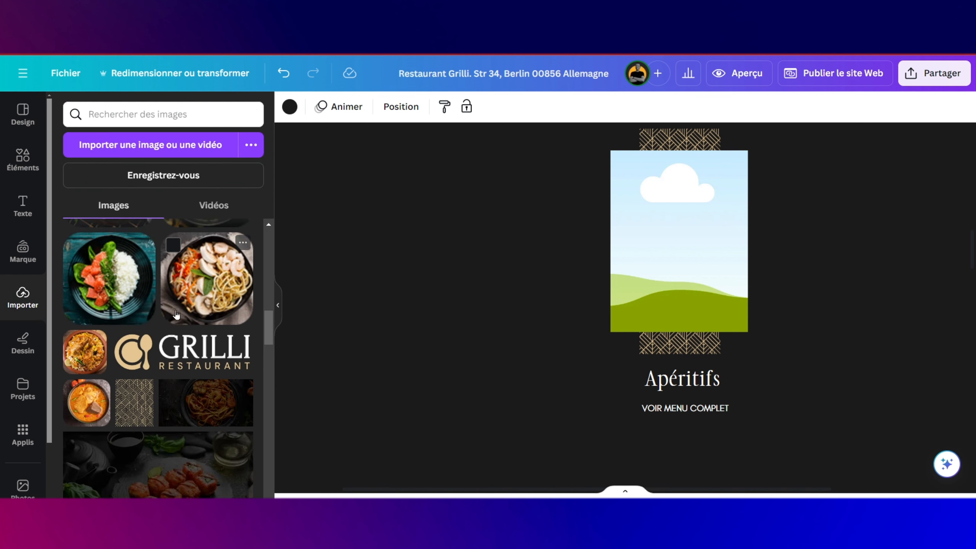
Step: Fill the Apéritifs card's frame with the grilled chicken photo and group the card's elements
scroll(86, 454, up, 8)
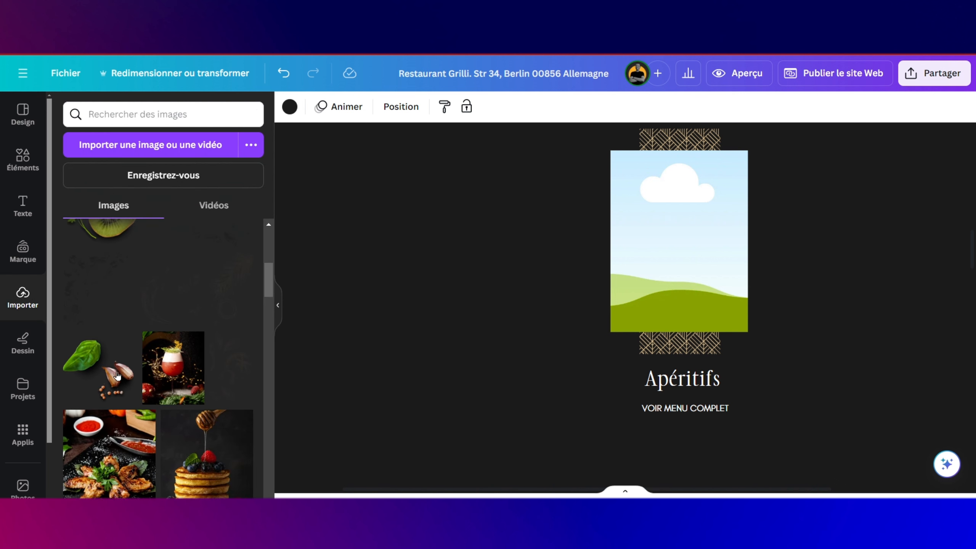
drag(86, 454, 668, 207)
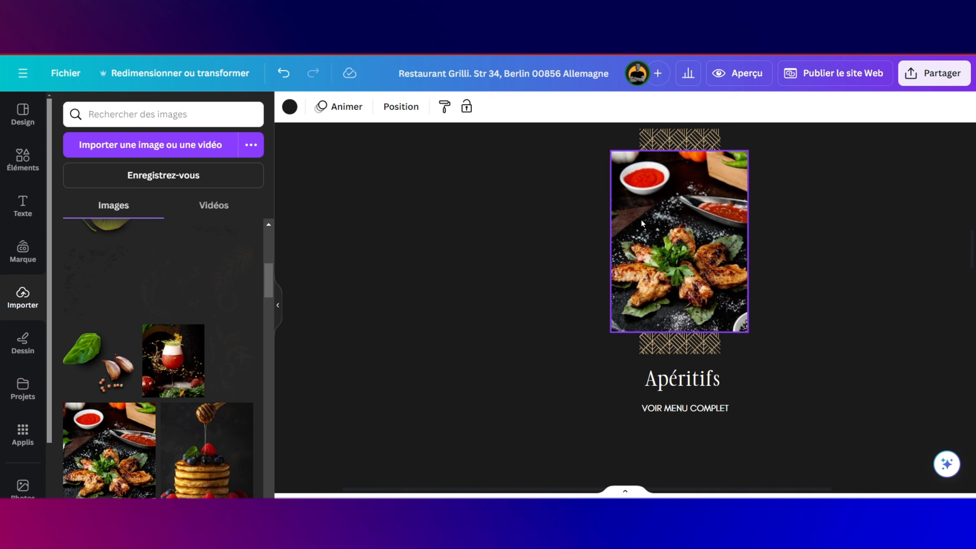
key(ctrl+a)
click(715, 157)
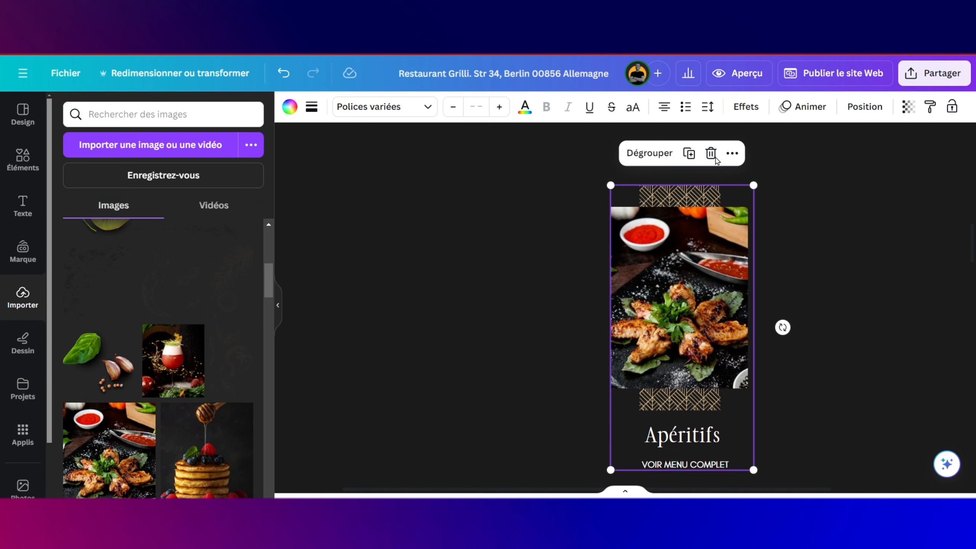
Step: Duplicate the Apéritifs card into a new card titled Dejeuner, with its texts widened and aligned
click(689, 153)
drag(634, 272, 396, 202)
scroll(454, 308, up, 6)
drag(461, 439, 471, 399)
scroll(476, 347, down, 5)
drag(511, 285, 518, 276)
double_click(470, 361)
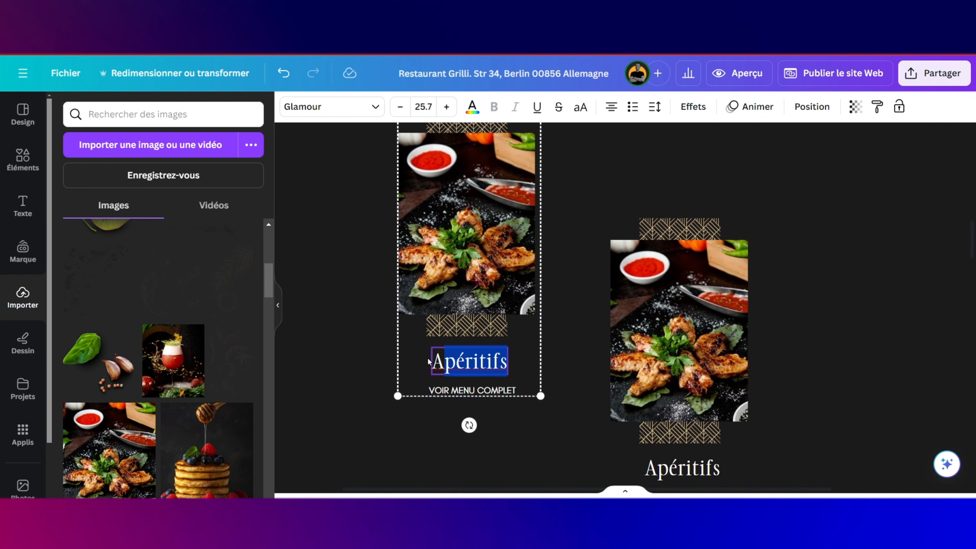
text(Dejeuner)
drag(505, 373, 467, 366)
drag(479, 452, 473, 421)
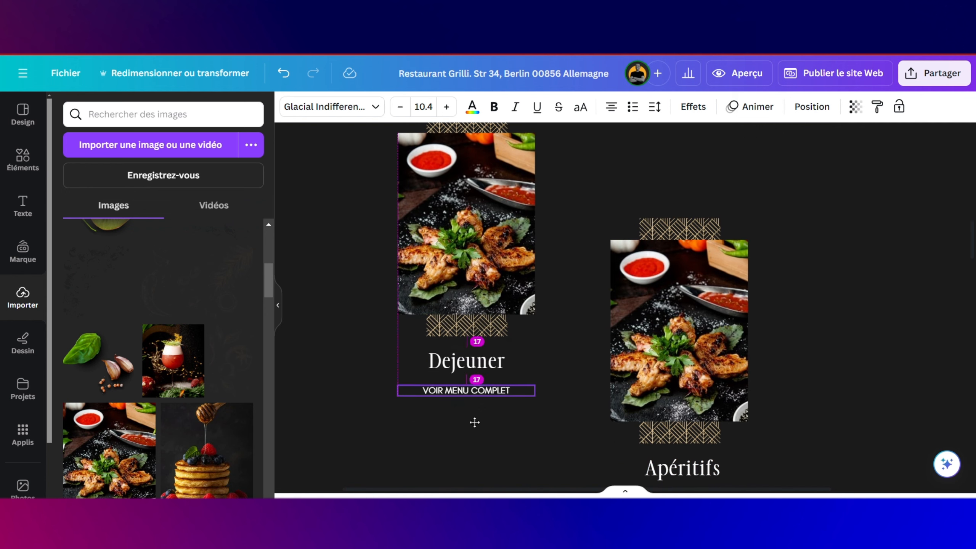
Step: Put the pancakes image in the Dejeuner card and slightly resize the Apéritifs card
scroll(471, 347, up, 1)
click(467, 269)
drag(227, 434, 467, 258)
click(680, 339)
click(680, 263)
drag(753, 251, 751, 255)
Step: Duplicate the Apéritifs card to the right and retitle the copy Boissons
click(284, 73)
scroll(576, 346, right, 5)
key(ctrl+d)
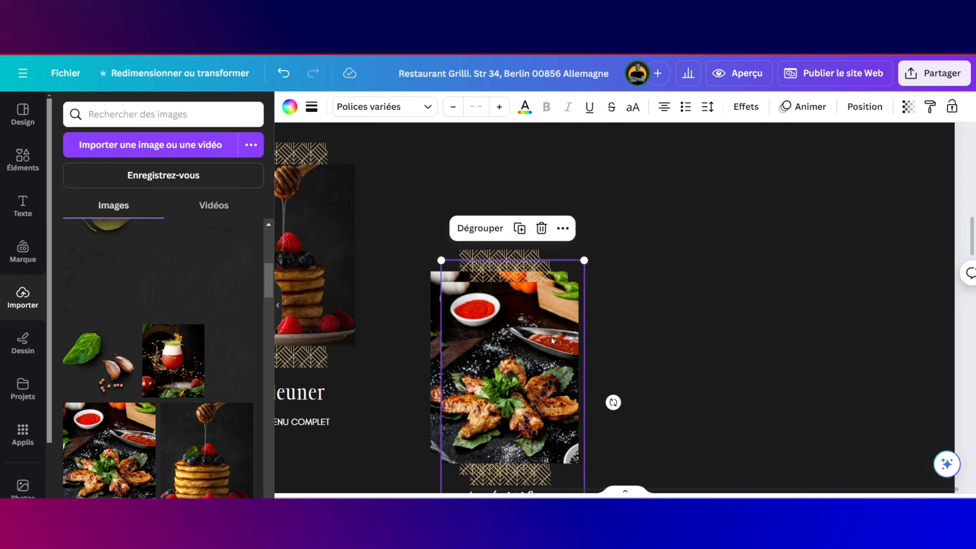
drag(511, 346, 720, 209)
scroll(723, 308, up, 1)
click(725, 424)
double_click(716, 427)
text(Boissons)
click(596, 384)
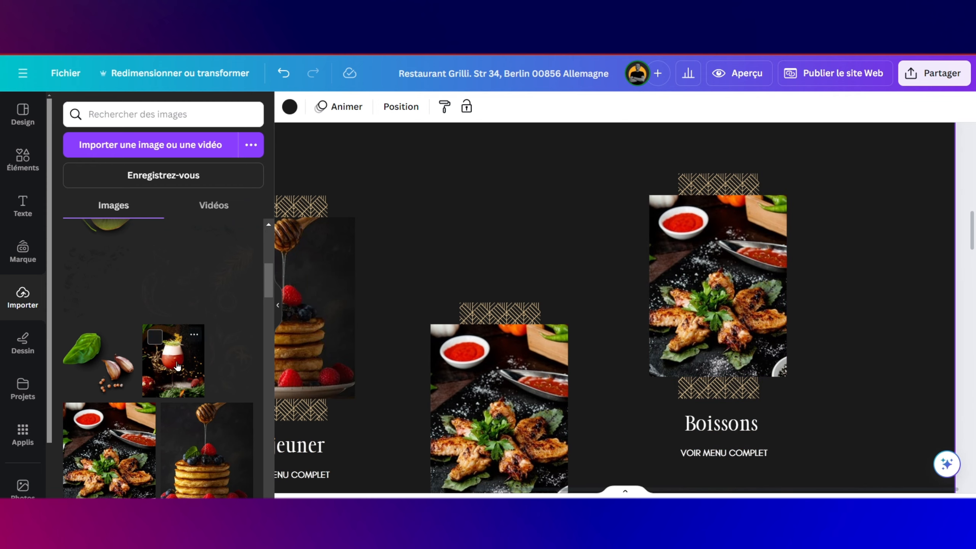
Step: Drop the cocktail photo into the Boissons card and line it up with Dejeuner
scroll(157, 346, down, 5)
scroll(157, 347, up, 5)
drag(173, 345, 689, 372)
scroll(711, 347, down, 5)
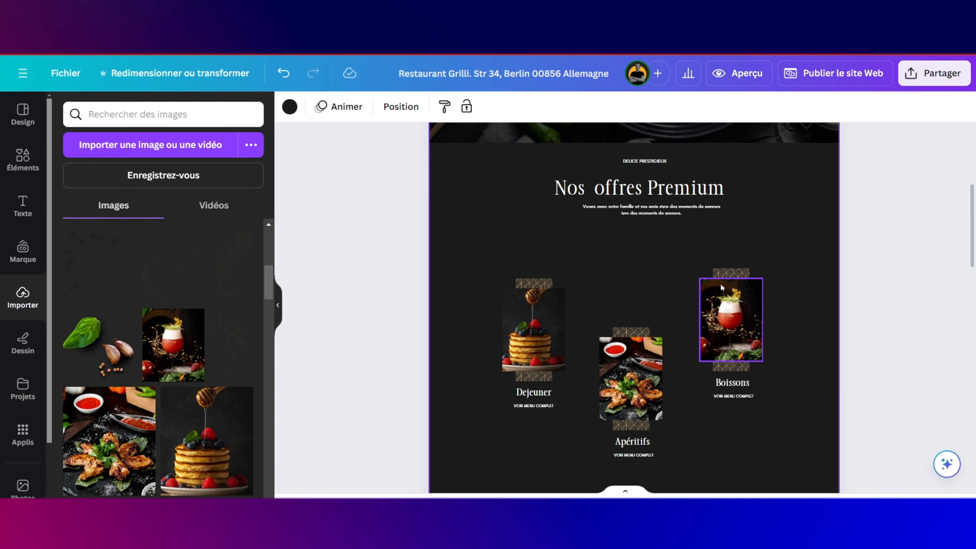
drag(680, 254, 780, 412)
drag(730, 326, 731, 338)
Step: Group the Dejeuner, Apéritifs and Boissons cards into one block and move it up slightly
click(486, 253)
drag(487, 253, 780, 467)
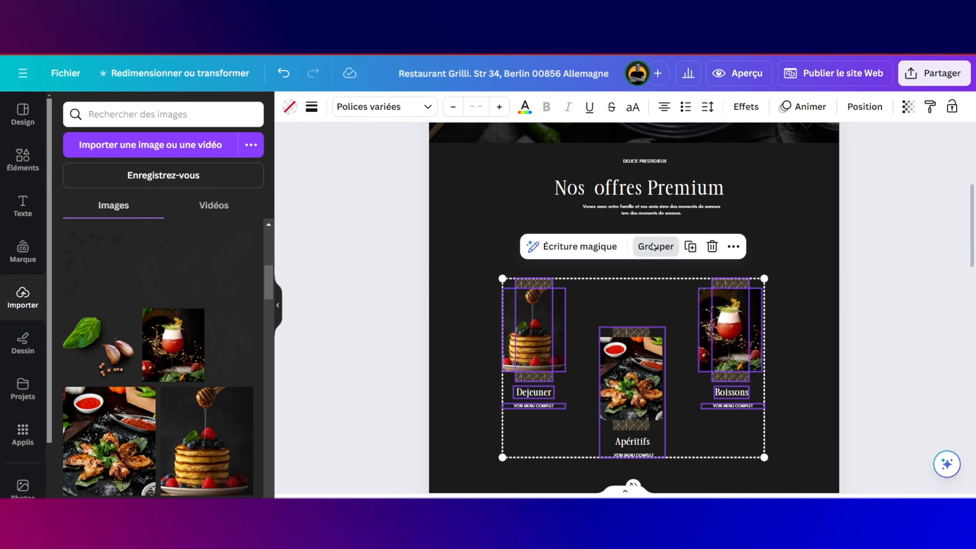
click(652, 246)
drag(648, 331, 680, 285)
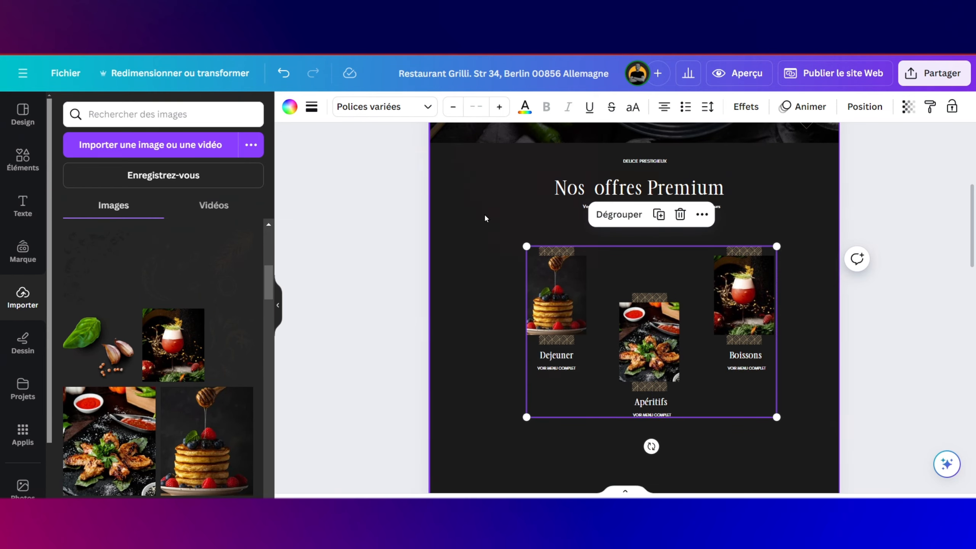
Step: Place a faint line-art food doodle from the uploads at the Premium section's top right
click(485, 218)
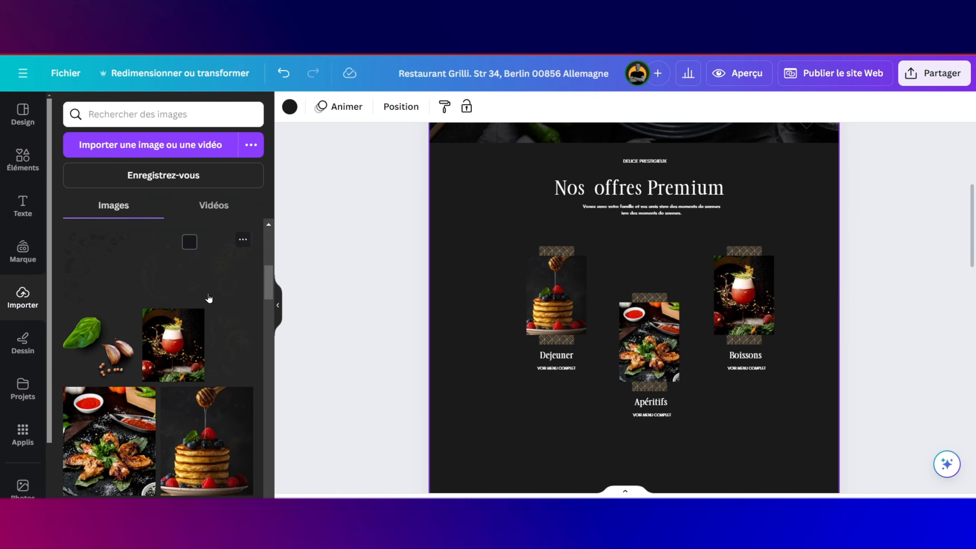
scroll(208, 299, up, 3)
scroll(209, 299, up, 2)
scroll(208, 298, down, 2)
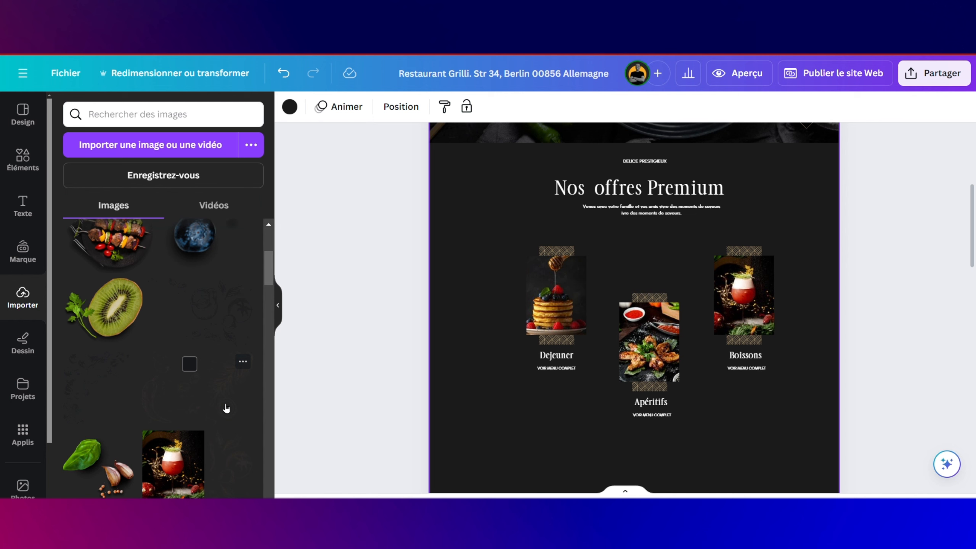
mouse_move(227, 401)
mouse_down()
mouse_move(501, 310)
mouse_move(705, 223)
mouse_move(750, 181)
mouse_up()
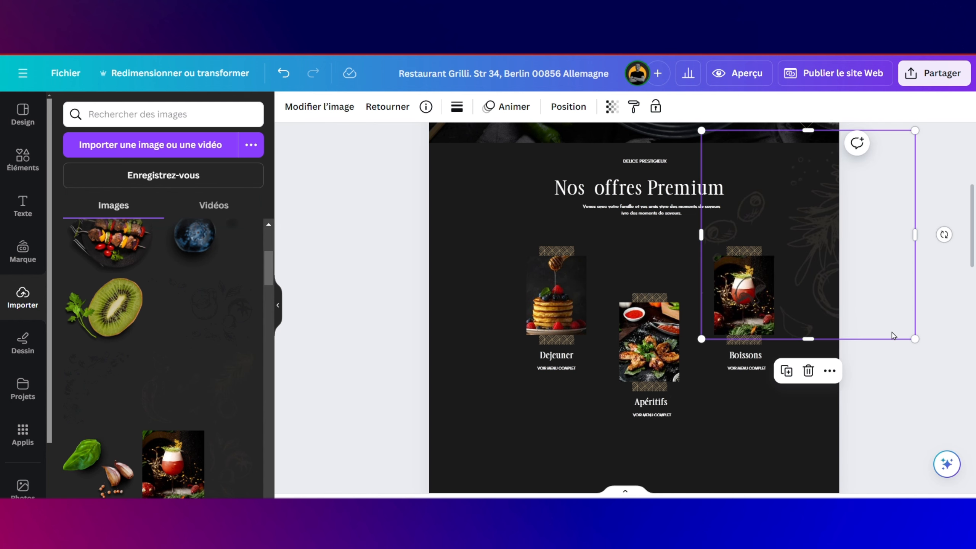
scroll(774, 264, up, 3)
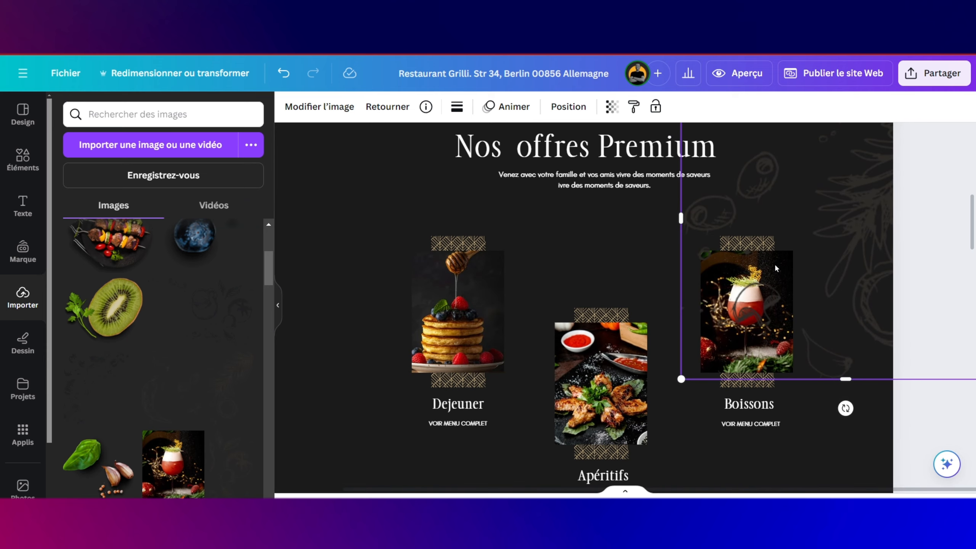
scroll(775, 263, up, 3)
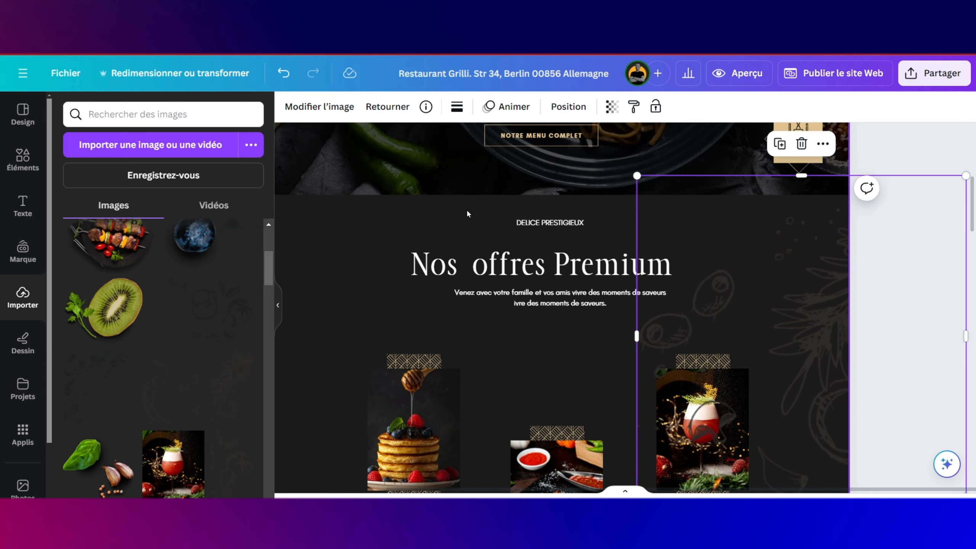
click(467, 214)
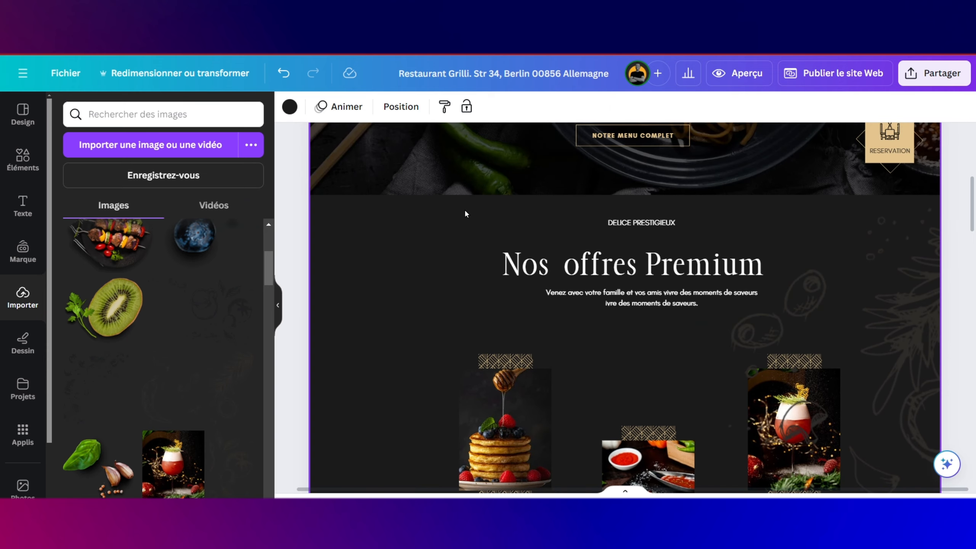
Step: Set the Premium section background to pure black #000000
click(290, 106)
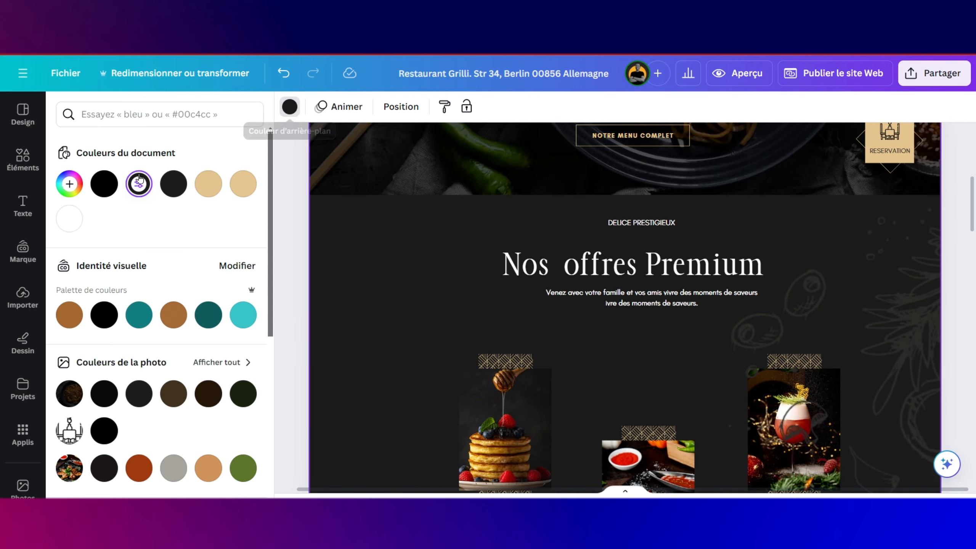
click(103, 185)
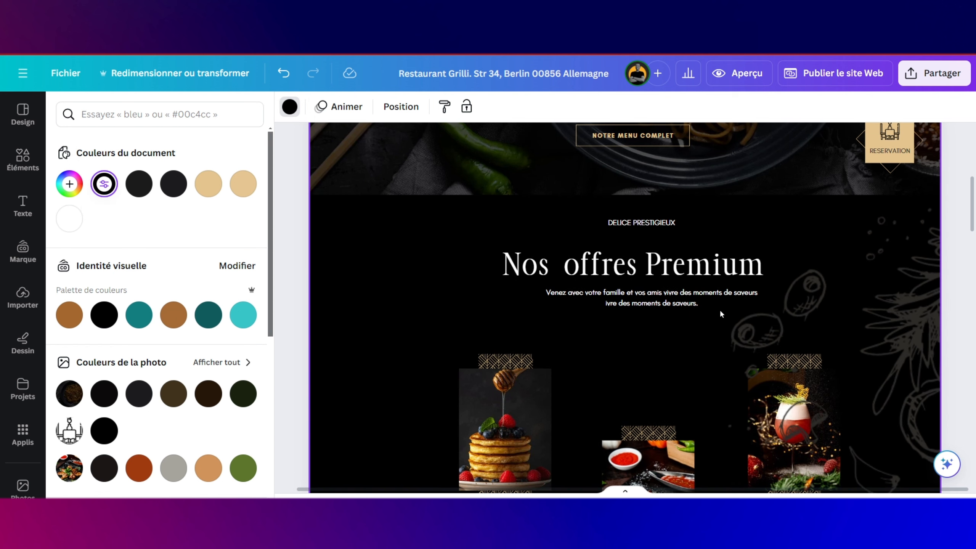
scroll(843, 358, right, 2)
Step: Shrink the herb doodle to about 460 × 449 px and nudge it into the upper-right corner
mouse_move(782, 348)
mouse_down()
mouse_move(726, 323)
mouse_move(767, 334)
mouse_move(776, 348)
mouse_up()
scroll(776, 348, down, 2)
scroll(774, 346, down, 1)
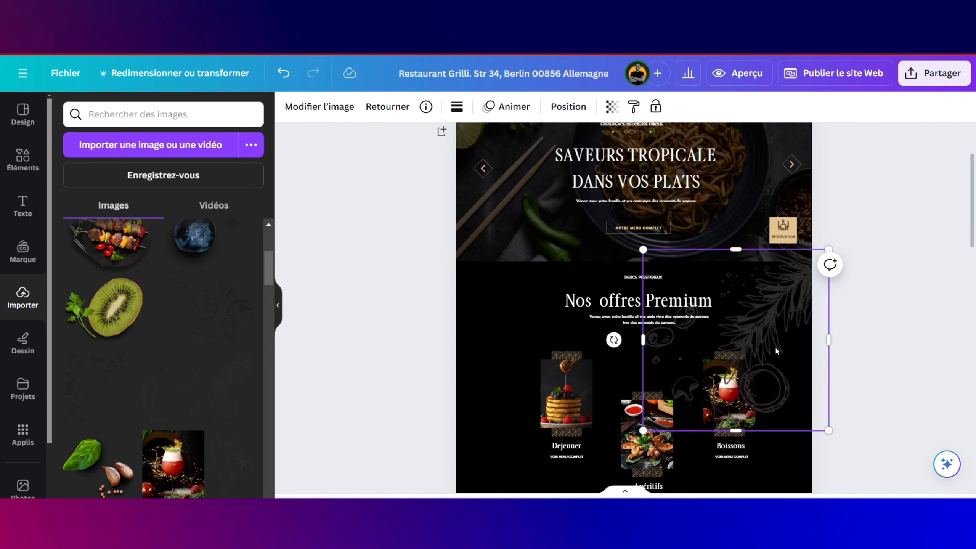
scroll(775, 346, up, 3)
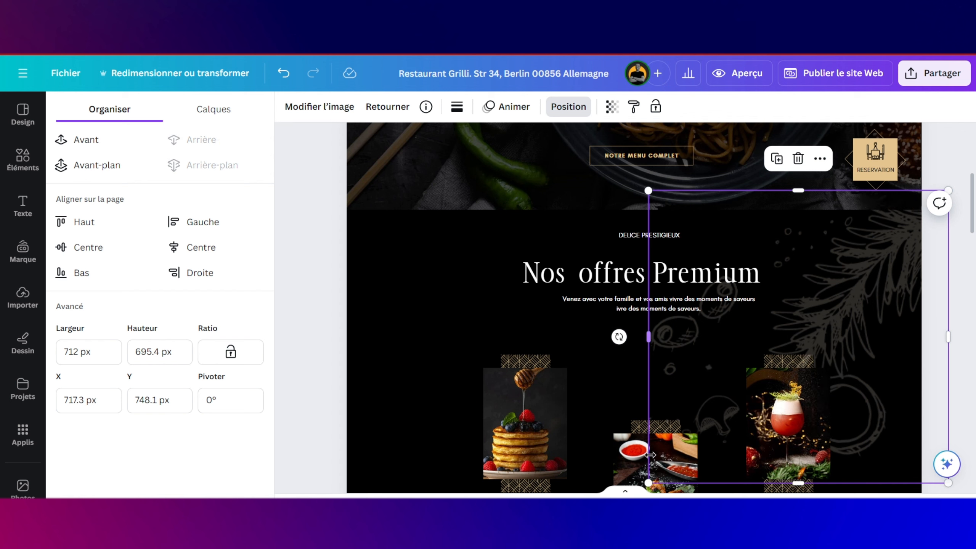
drag(648, 484, 762, 384)
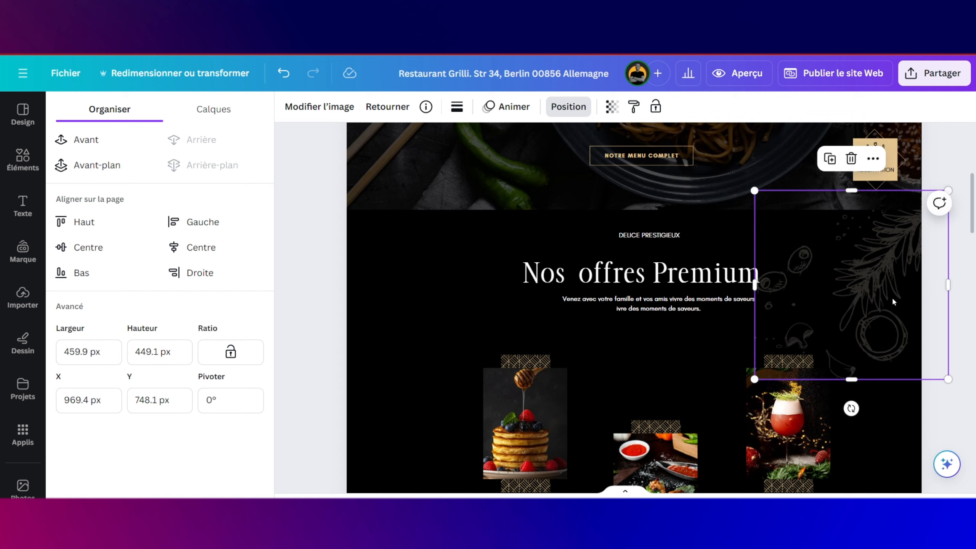
drag(893, 302, 894, 298)
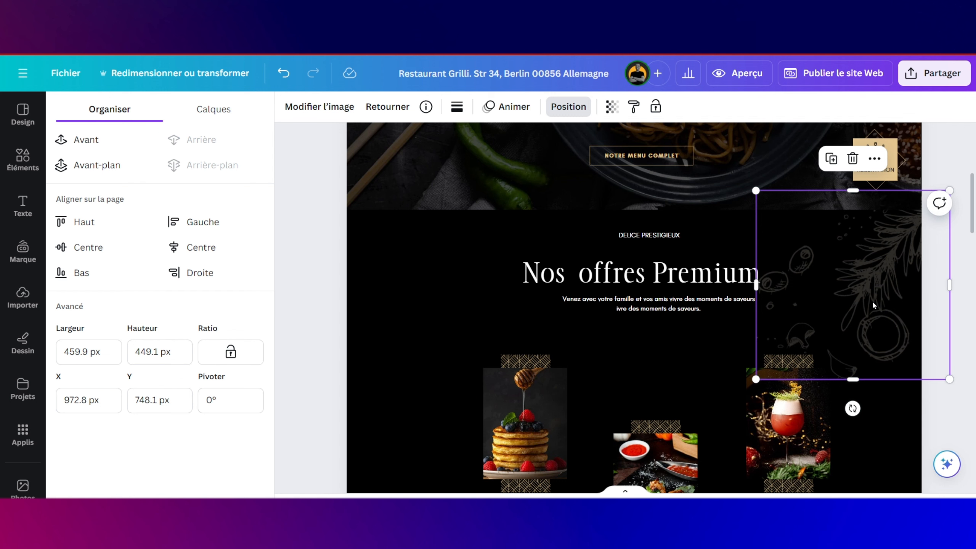
scroll(568, 325, down, 6)
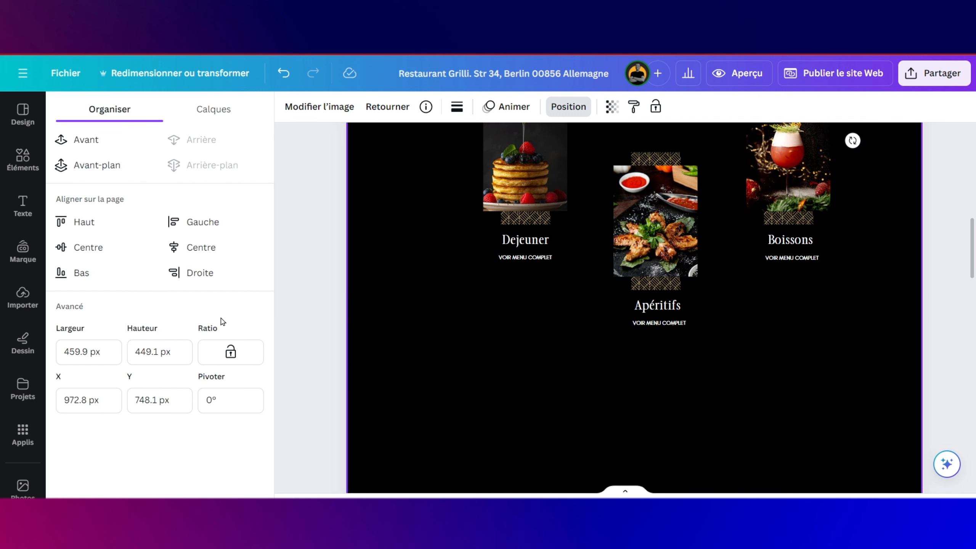
Step: Add a second line-art doodle with pitcher and tomatoes at the section's lower left, below Dejeuner
click(17, 294)
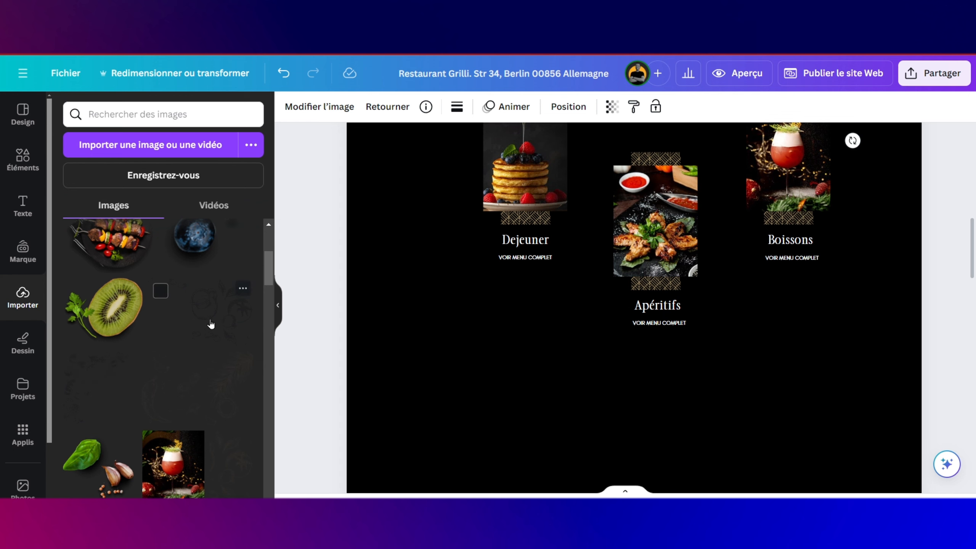
mouse_move(323, 329)
mouse_down()
mouse_move(462, 404)
mouse_move(395, 327)
mouse_move(511, 331)
mouse_move(505, 379)
mouse_move(456, 342)
mouse_up()
drag(538, 378, 501, 416)
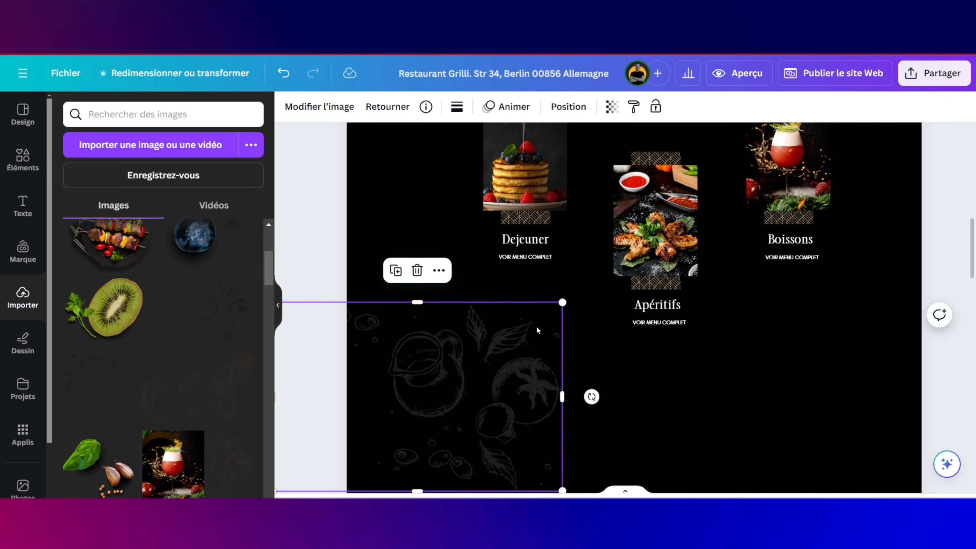
scroll(568, 299, up, 5)
scroll(568, 302, down, 5)
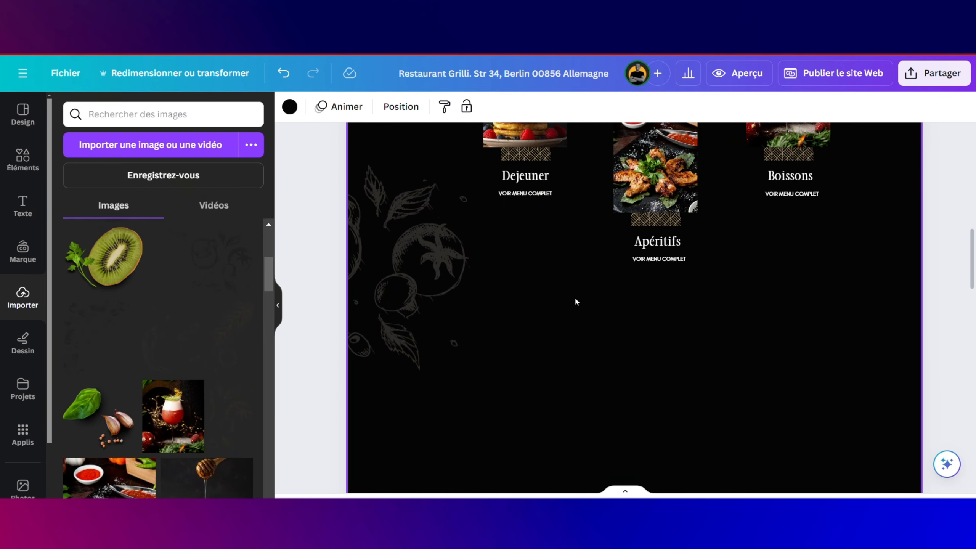
scroll(619, 280, up, 10)
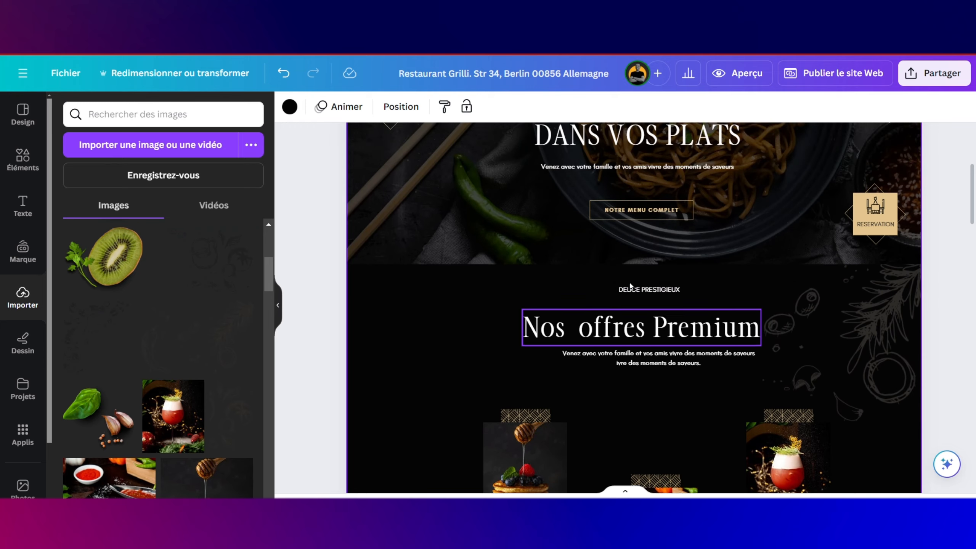
Step: Duplicate the hero subtitle, decorative divider and SAVEURS TROPICALE heading together
click(639, 184)
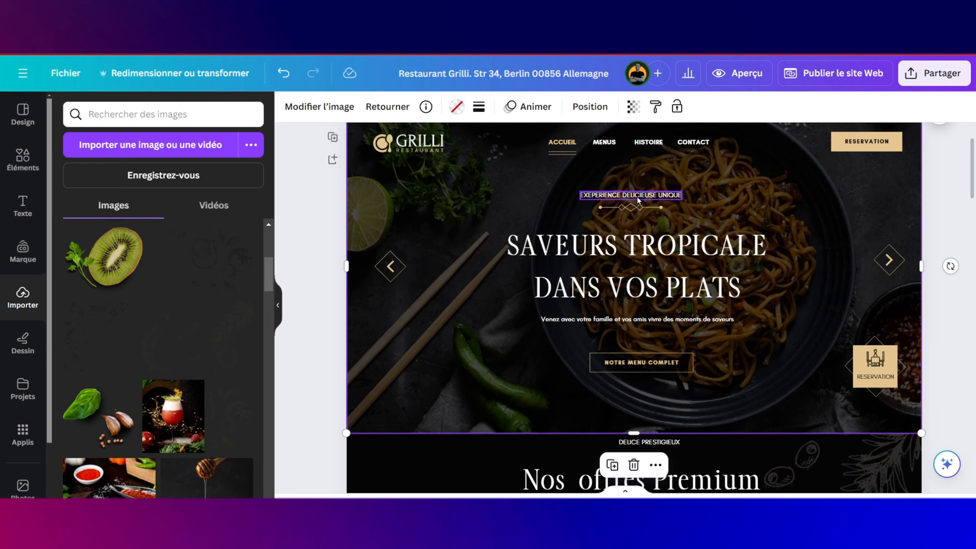
key(ctrl+z)
click(640, 196)
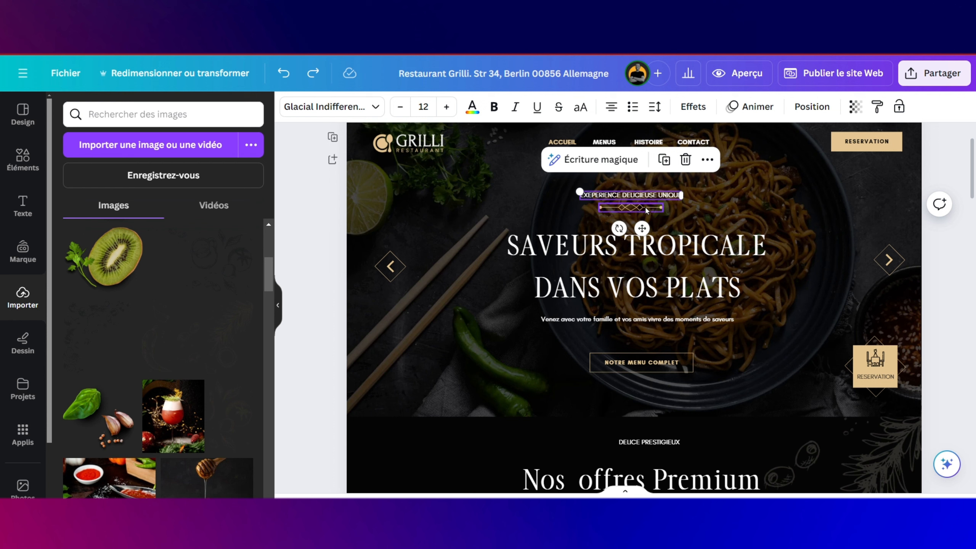
shift+click(646, 210)
shift+click(666, 247)
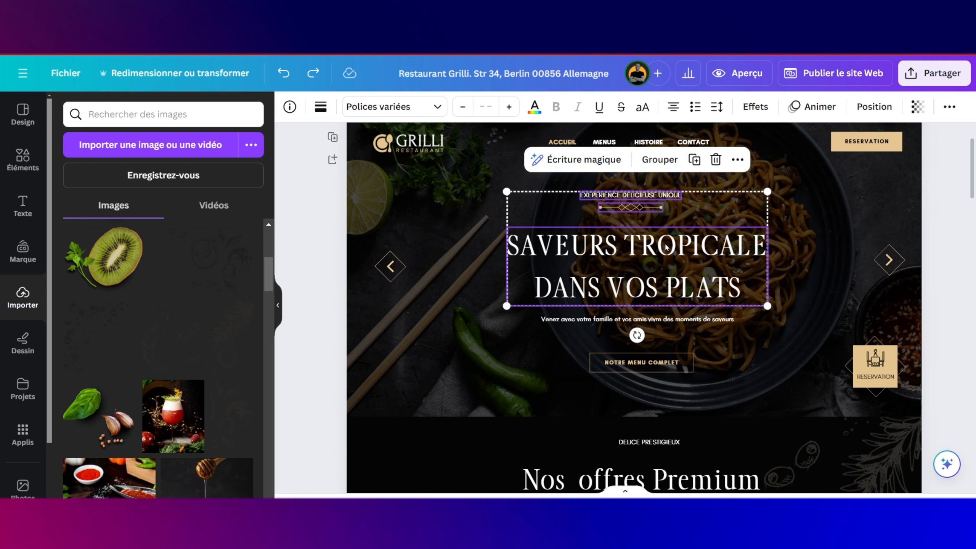
key(ctrl+d)
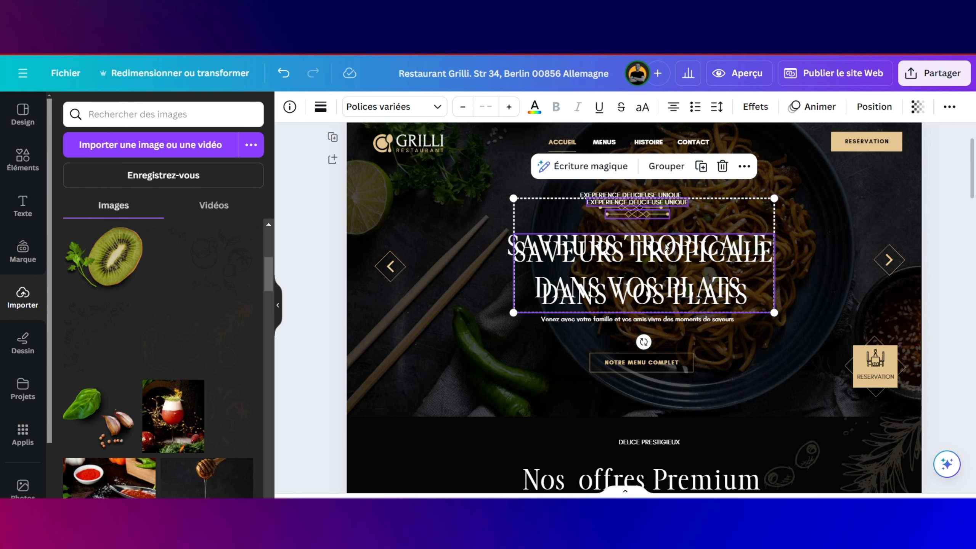
Step: Move the copied heading block below the menu cards and add a narrow picture frame beside it
drag(666, 247, 521, 437)
scroll(520, 434, down, 10)
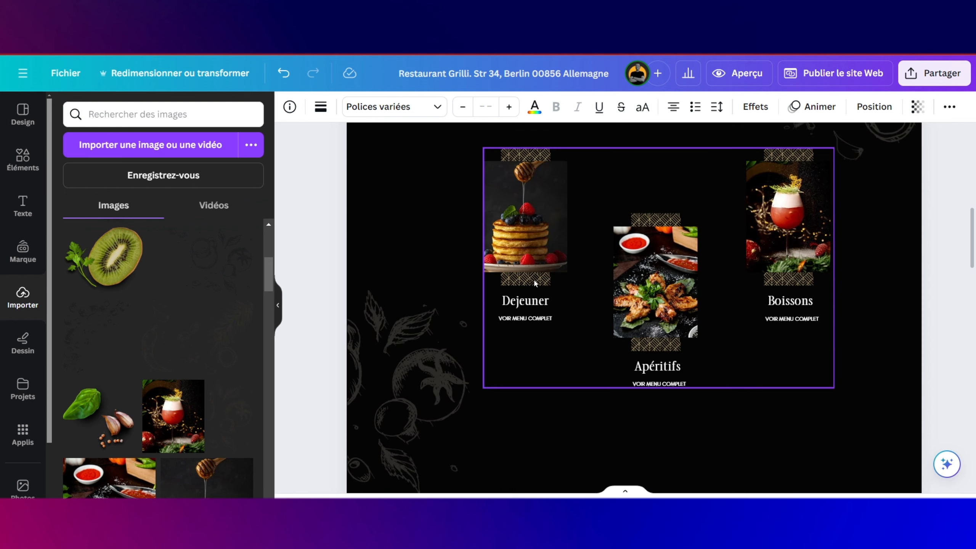
scroll(534, 277, up, 5)
drag(523, 184, 525, 412)
scroll(525, 413, down, 7)
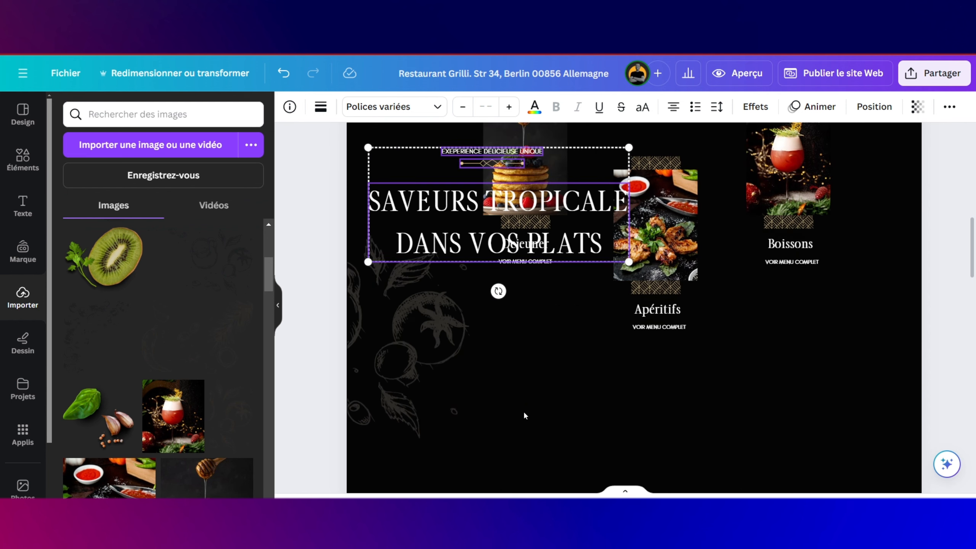
drag(529, 219, 548, 431)
scroll(548, 431, down, 5)
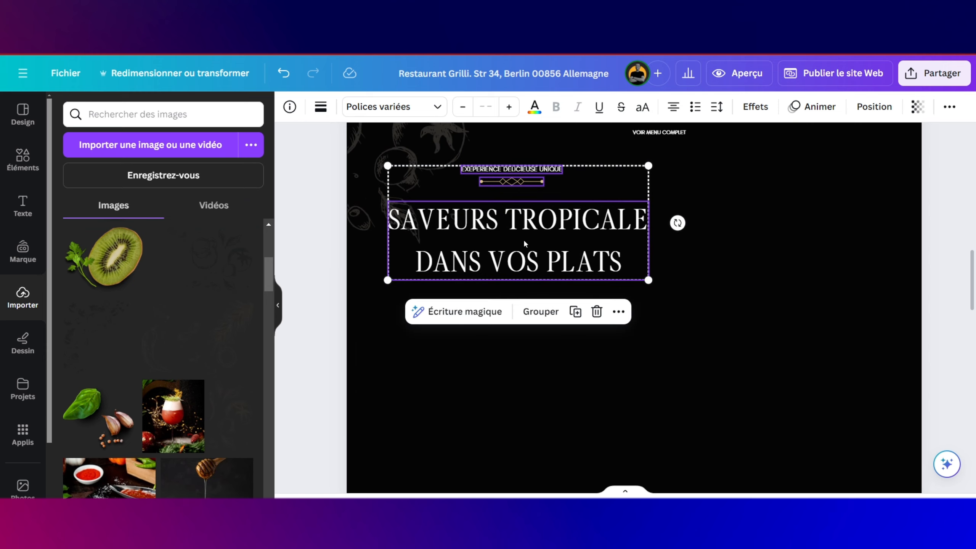
drag(525, 241, 506, 355)
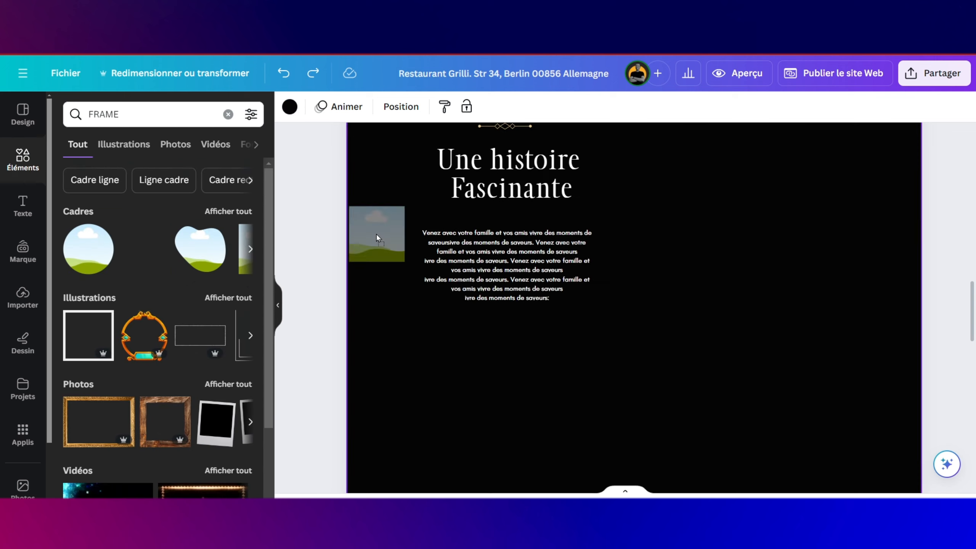
drag(376, 233, 764, 283)
drag(914, 284, 879, 282)
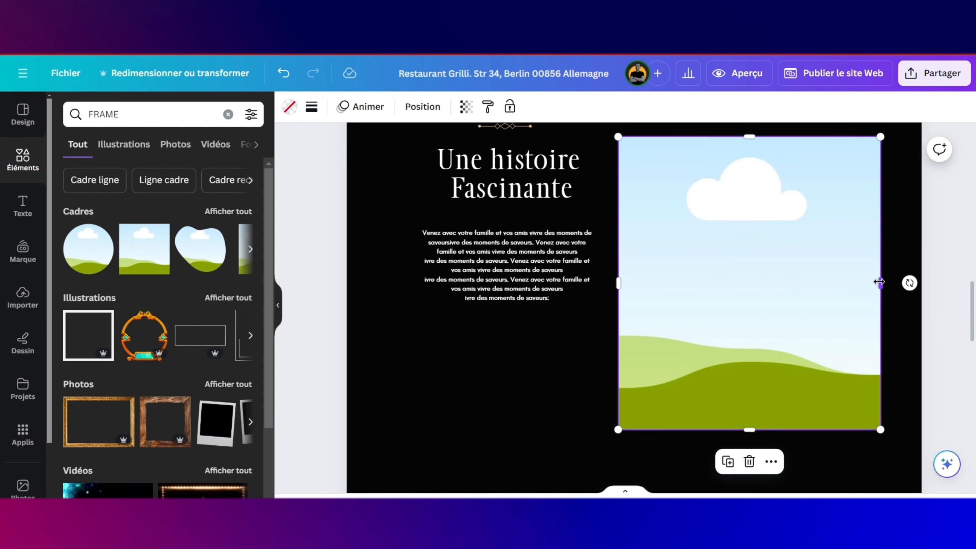
Step: Shift the story text block left and raise the placeholder frame beside it
scroll(879, 283, up, 5)
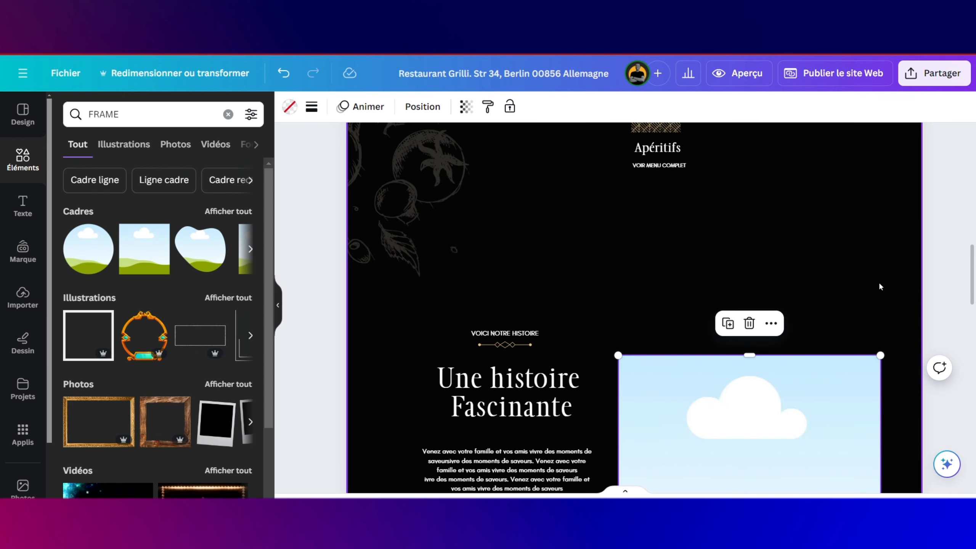
drag(780, 427, 787, 392)
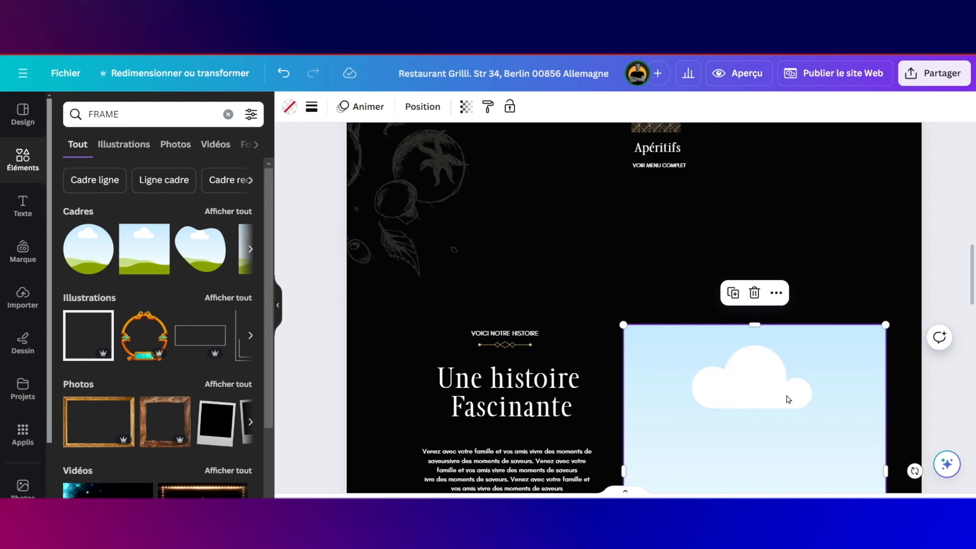
scroll(850, 397, down, 3)
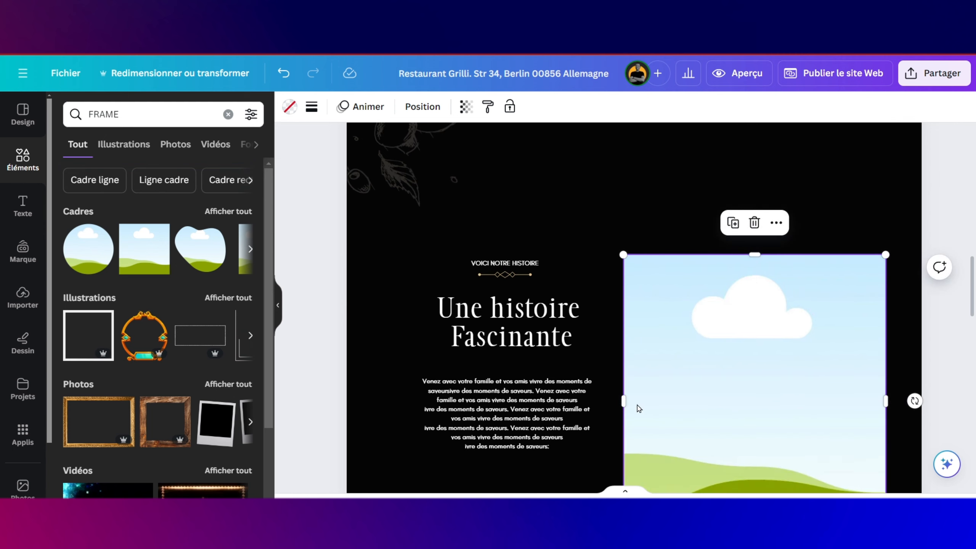
click(530, 429)
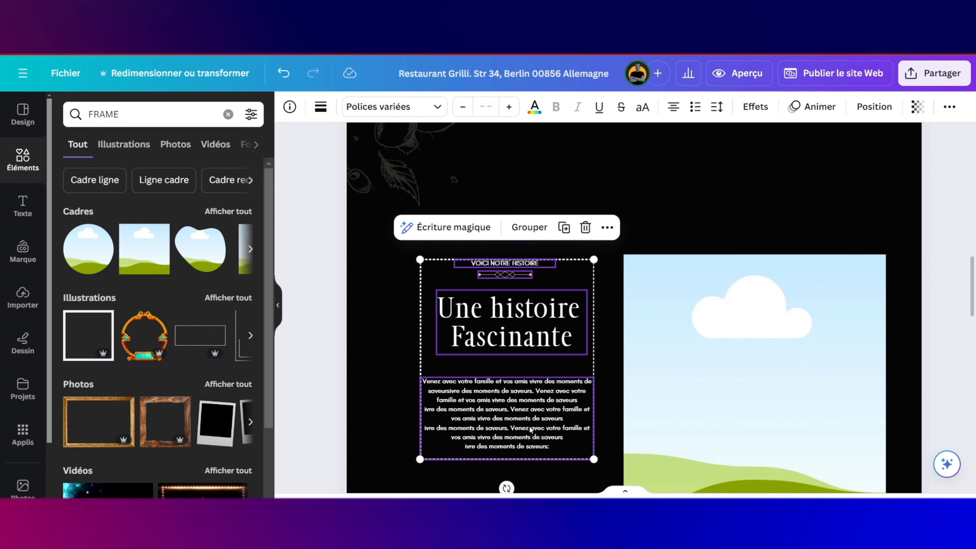
drag(530, 420, 525, 391)
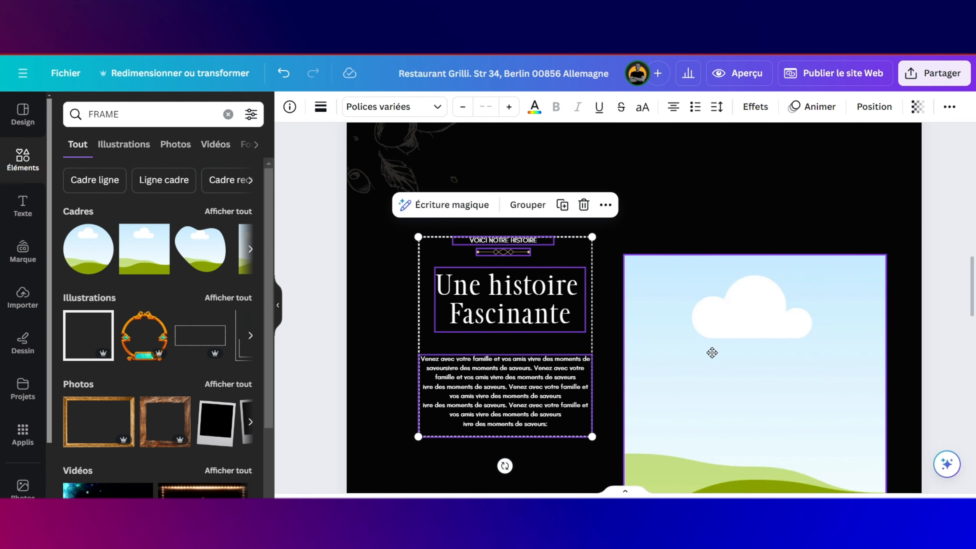
drag(712, 353, 713, 325)
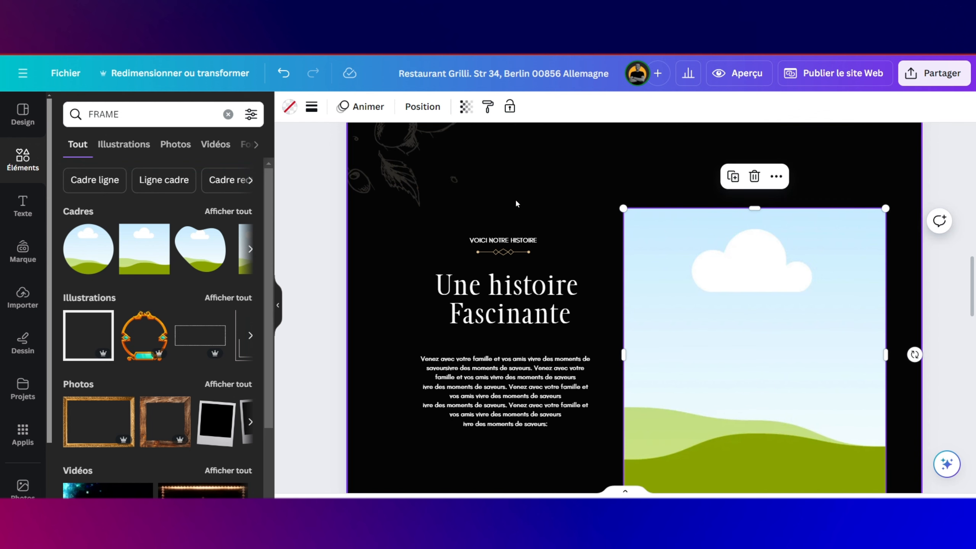
Step: Group the heading, divider and body text, raise the group, and narrow the frame to about 598 × 697
click(529, 429)
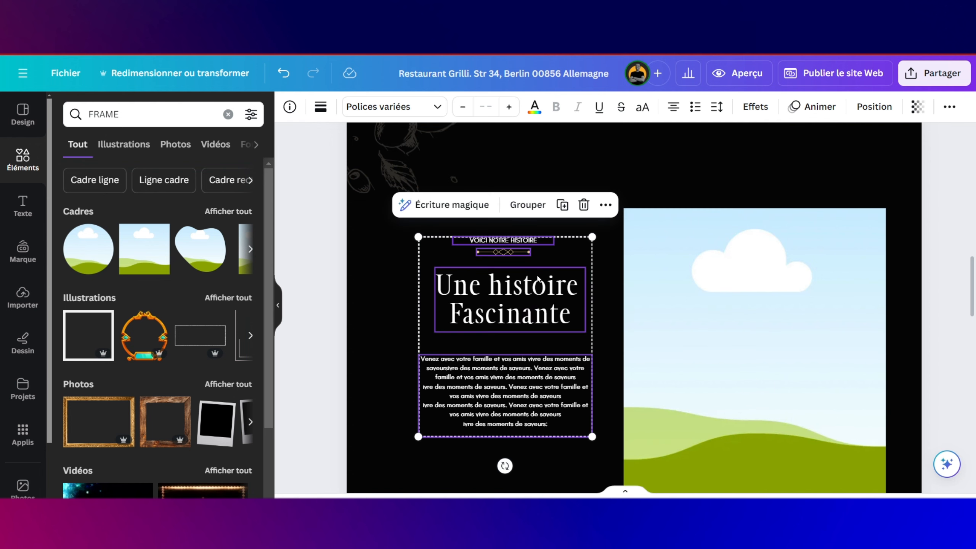
click(532, 207)
drag(539, 302, 539, 274)
click(711, 283)
scroll(710, 283, down, 3)
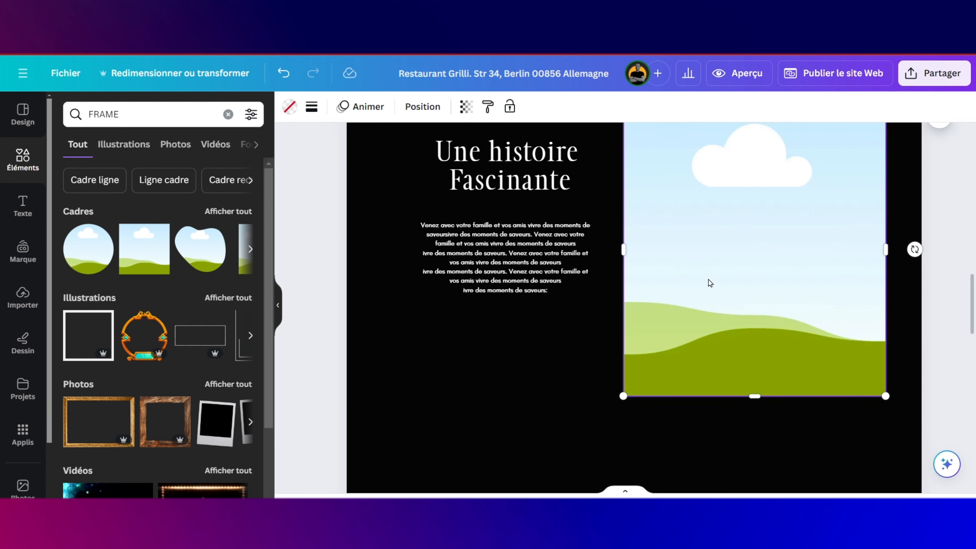
drag(887, 238, 863, 239)
scroll(791, 220, up, 3)
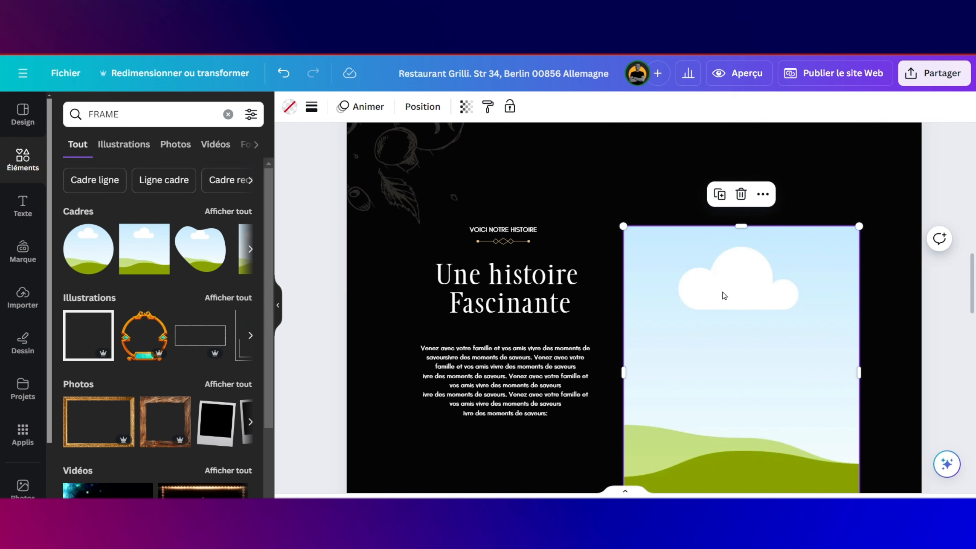
Step: Fill the story frame with the dining-room photo from the uploads
click(21, 296)
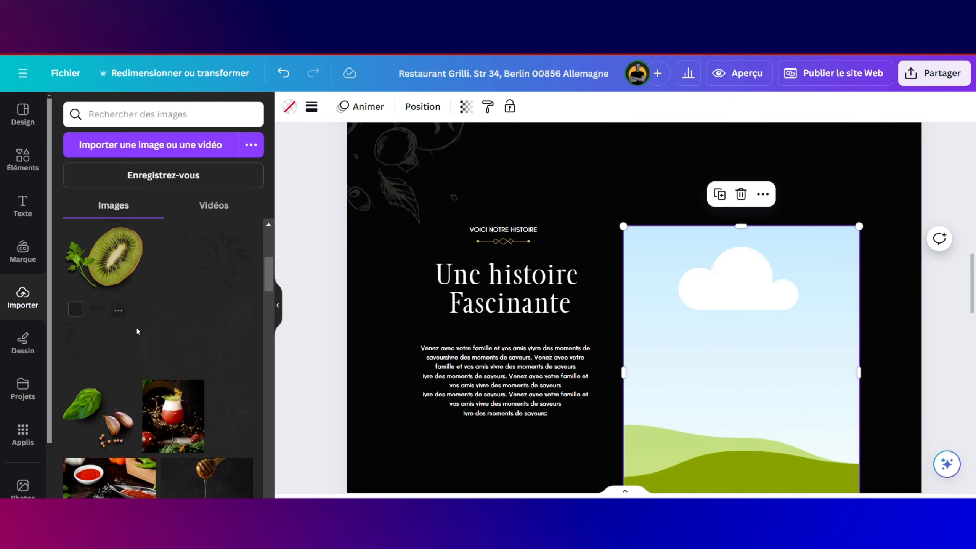
scroll(164, 353, down, 5)
scroll(164, 353, down, 4)
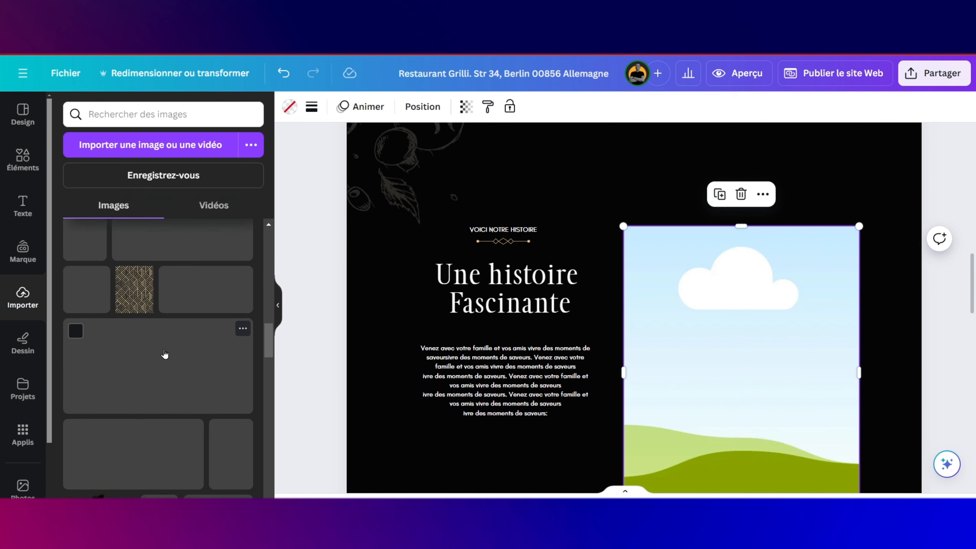
scroll(164, 353, up, 8)
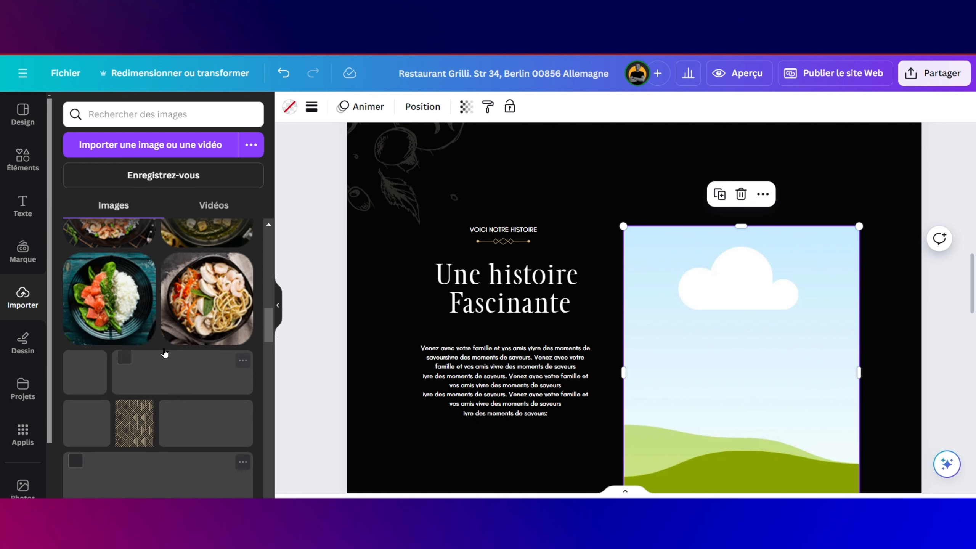
scroll(164, 353, up, 3)
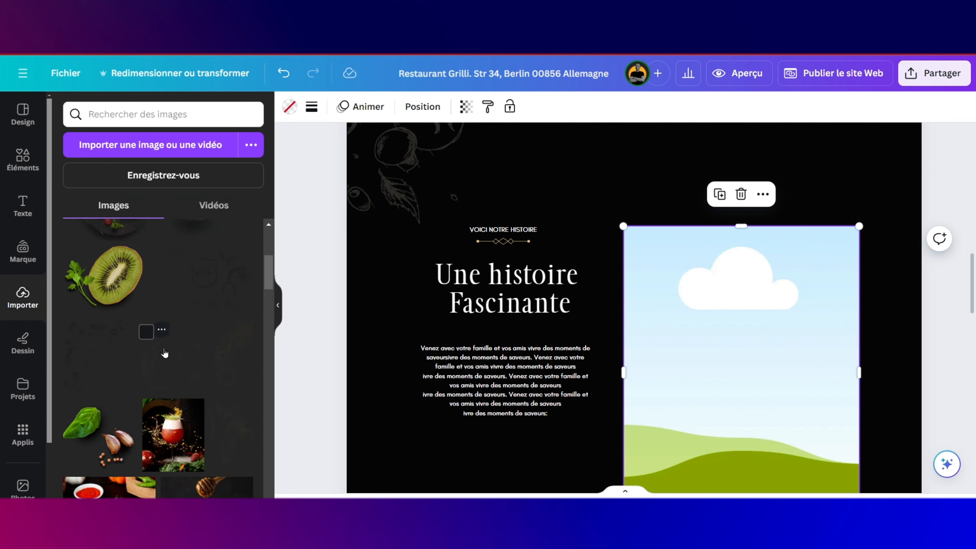
scroll(164, 353, down, 8)
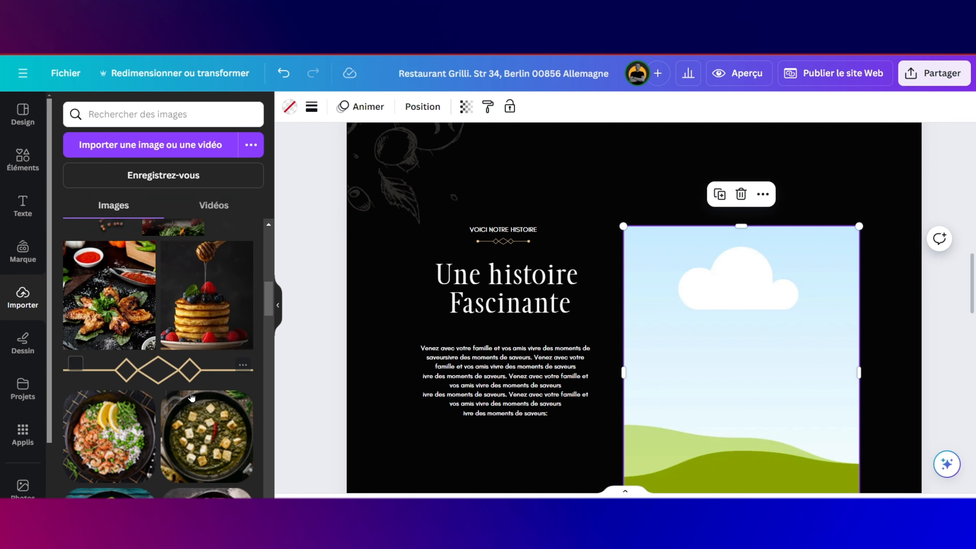
scroll(191, 396, down, 8)
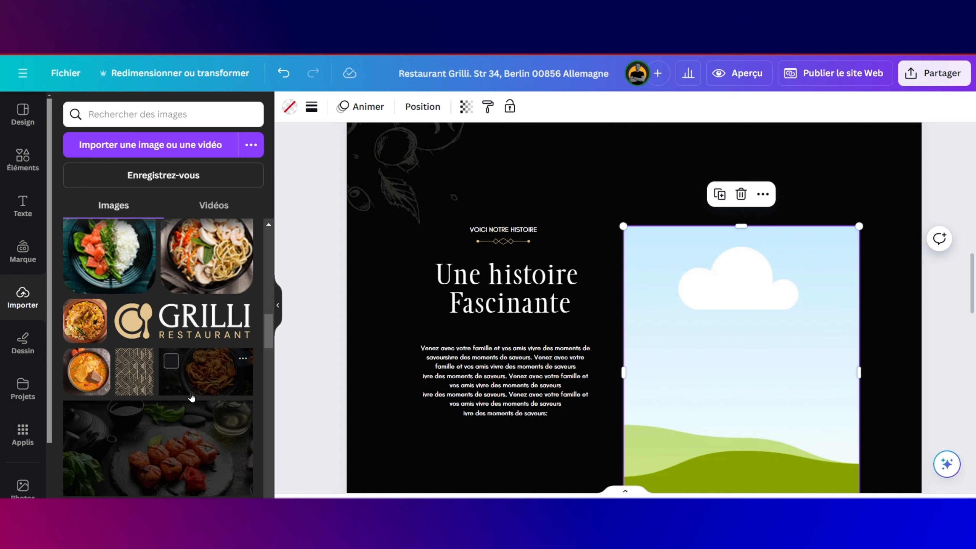
scroll(191, 397, down, 5)
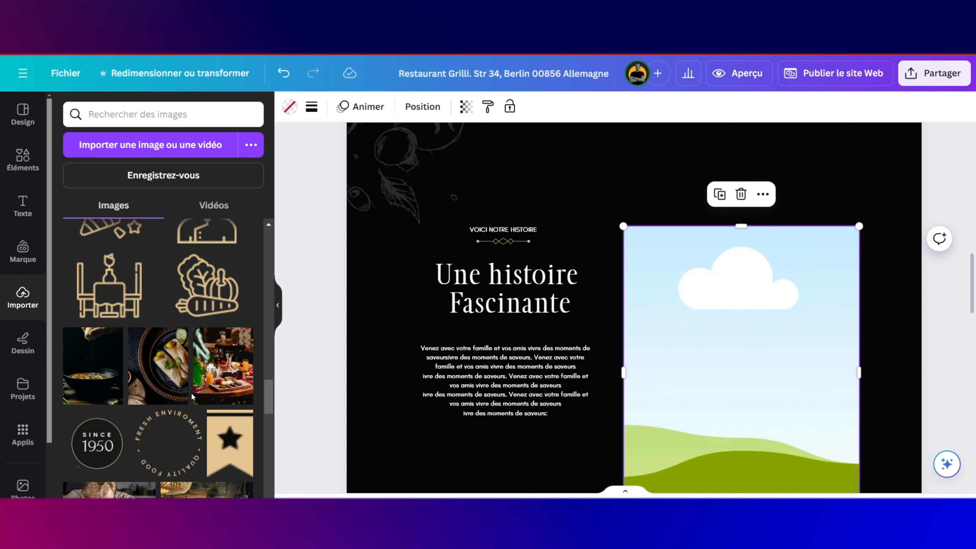
scroll(217, 382, down, 3)
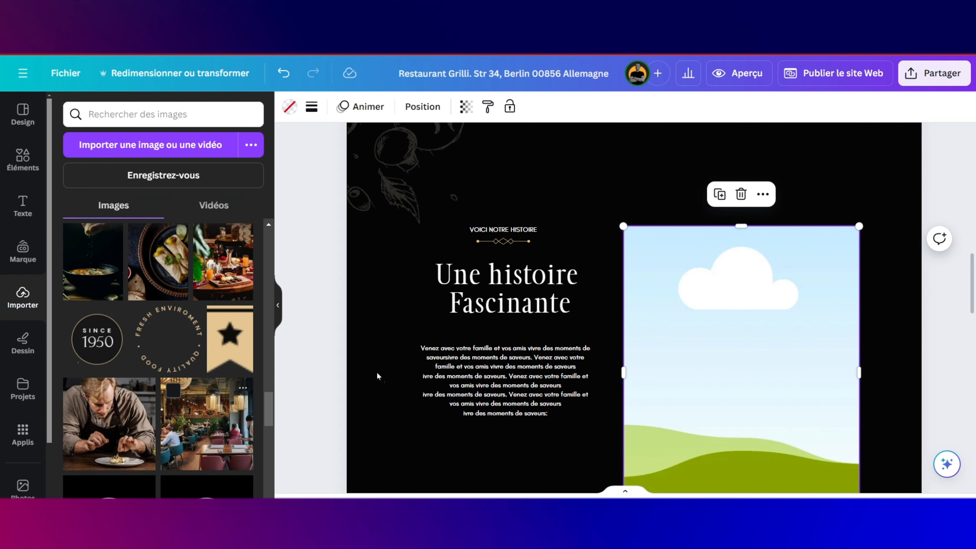
drag(206, 423, 667, 277)
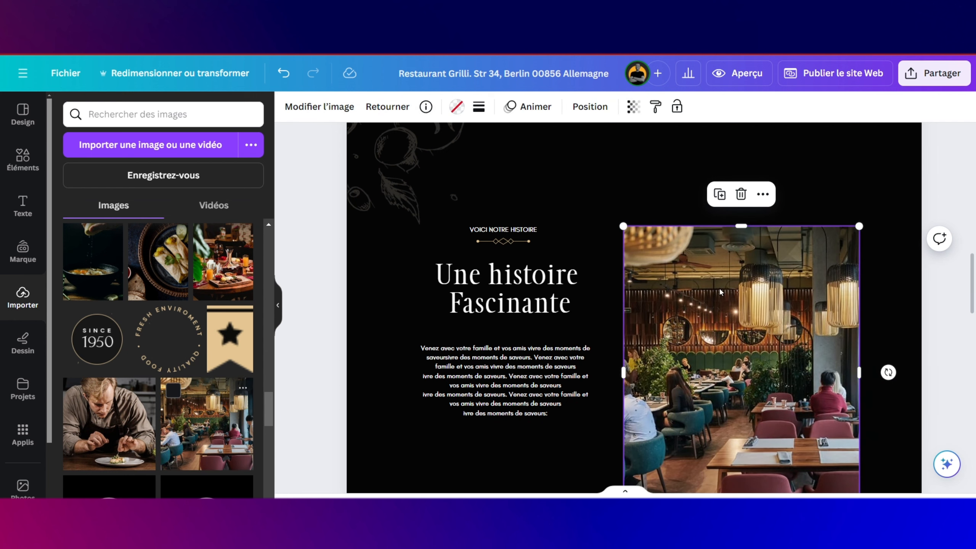
Step: Add the SINCE 1950 badge and circular lettering ring, shrink both, and center the ring around the badge
scroll(720, 291, down, 2)
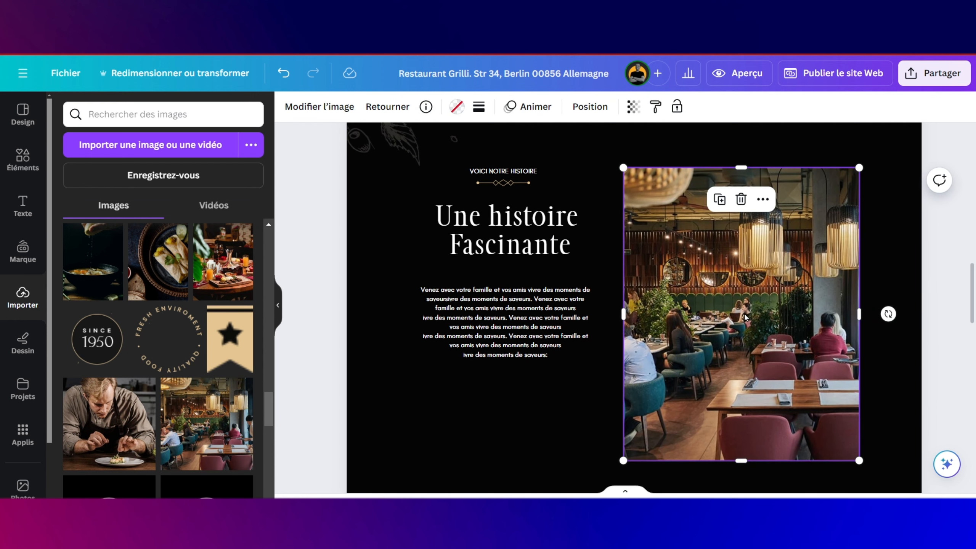
drag(111, 340, 442, 365)
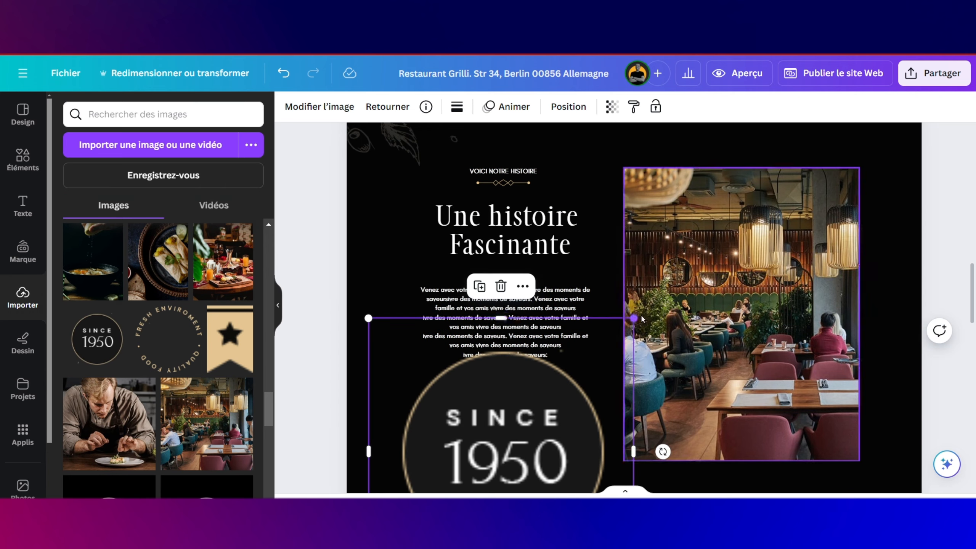
drag(633, 318, 428, 393)
drag(169, 338, 458, 385)
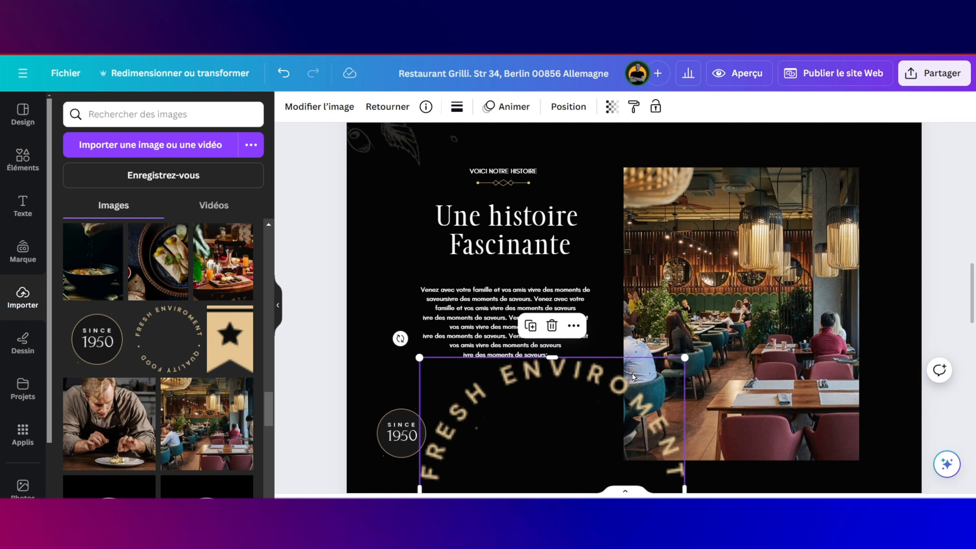
drag(688, 358, 598, 444)
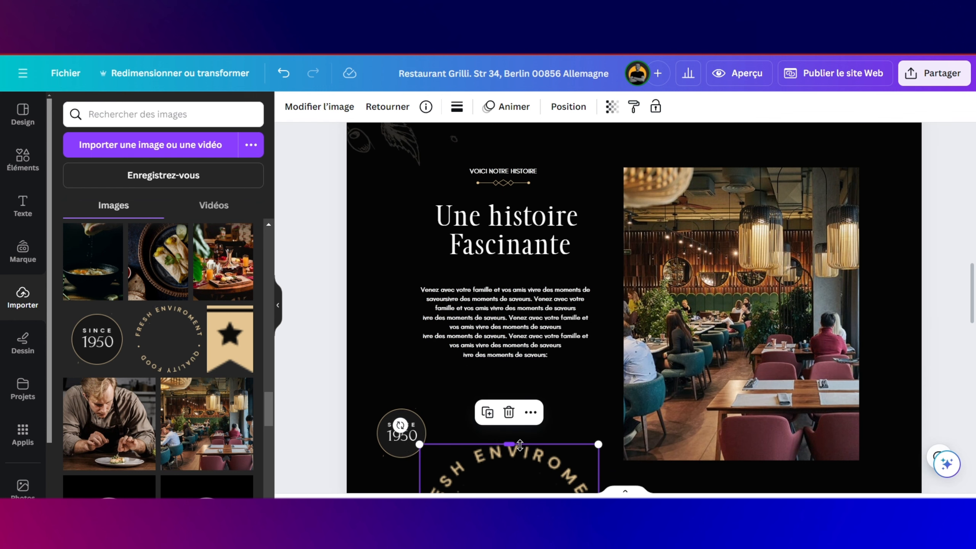
drag(527, 467, 434, 401)
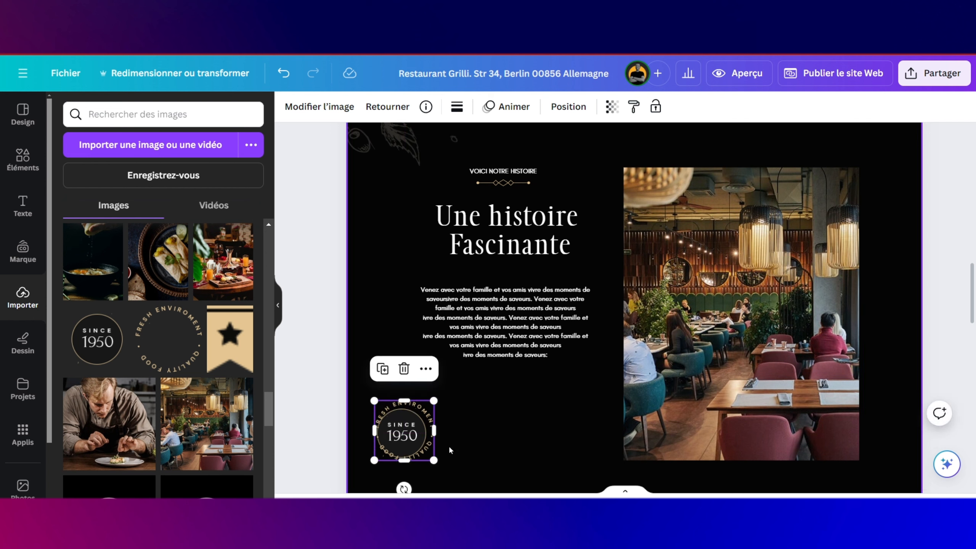
drag(421, 434, 417, 434)
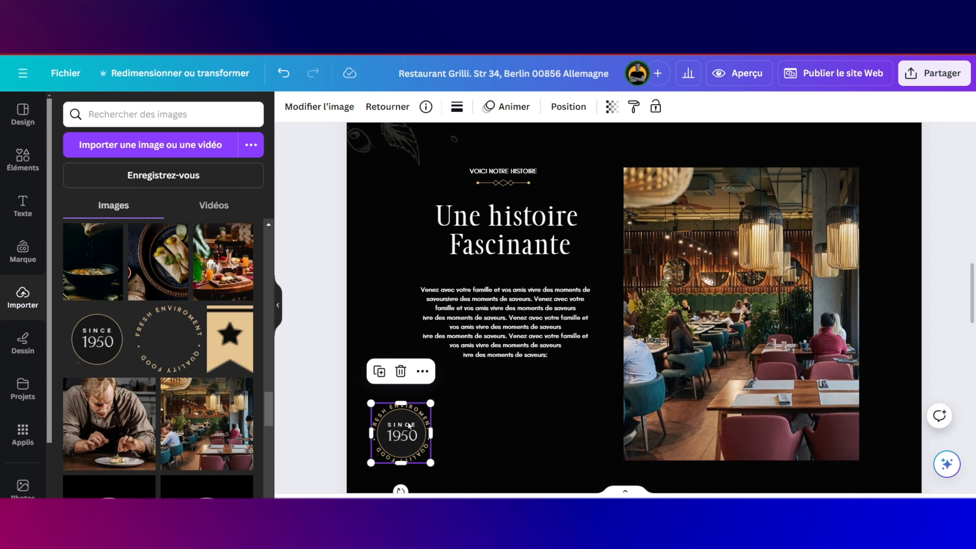
Step: Group the badge and ring, then place and slightly enlarge it at the photo's top-right corner
click(468, 443)
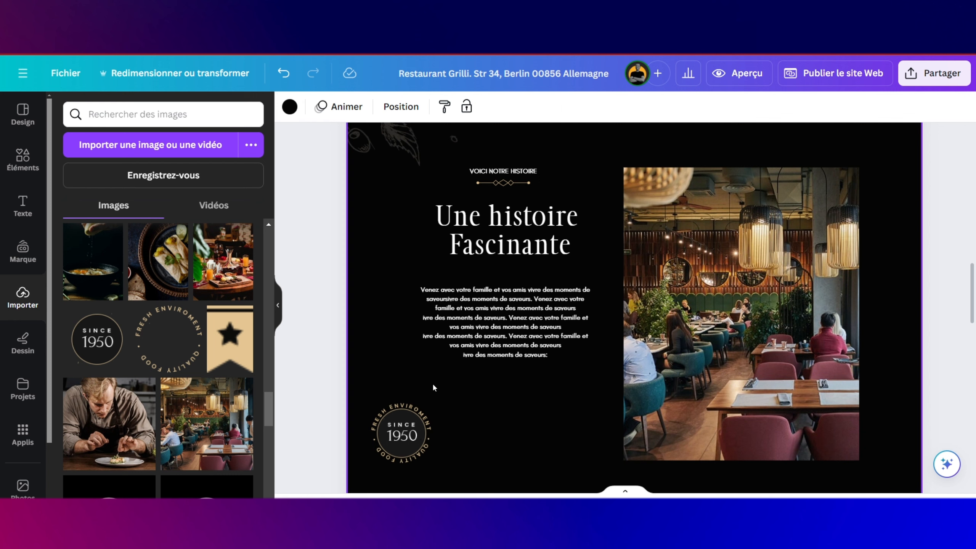
mouse_move(434, 387)
mouse_down()
mouse_move(388, 464)
mouse_move(369, 466)
mouse_up()
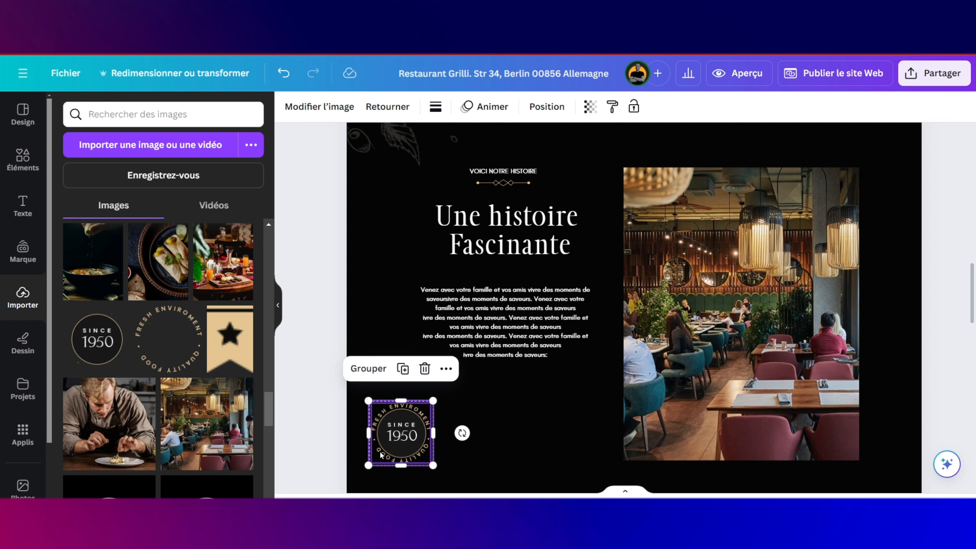
click(376, 368)
drag(408, 434, 858, 173)
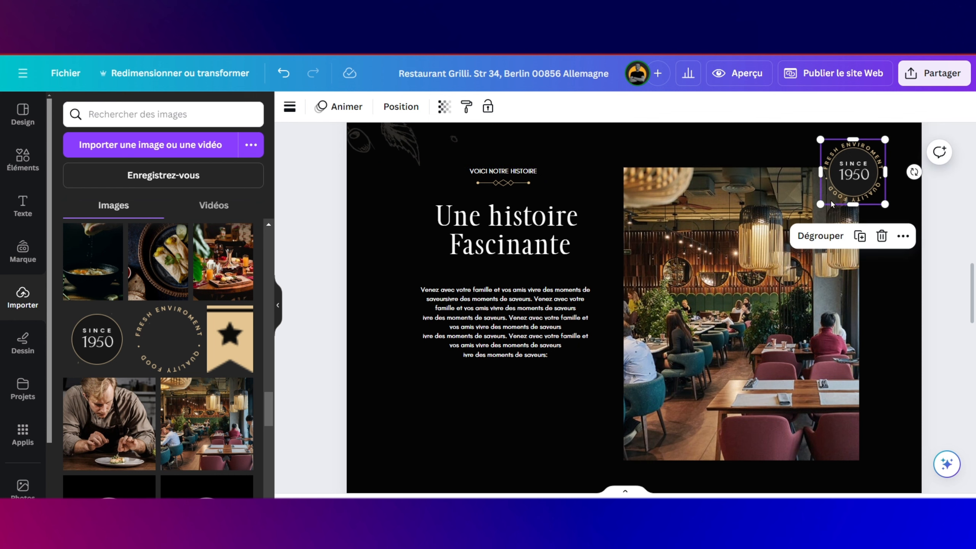
drag(822, 204, 816, 209)
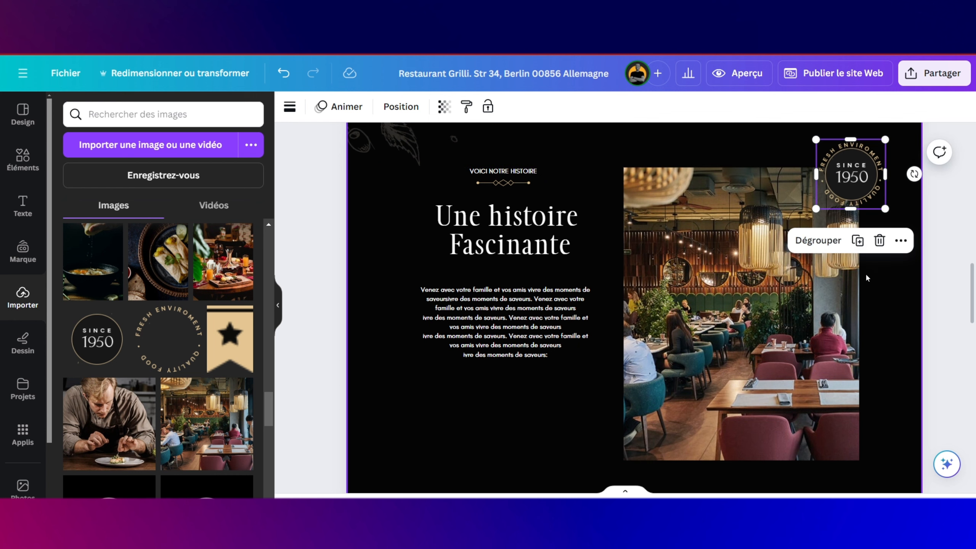
click(876, 299)
Step: Add the basil-and-garlic image, shrink it, and move it left beside the story text
scroll(860, 286, up, 3)
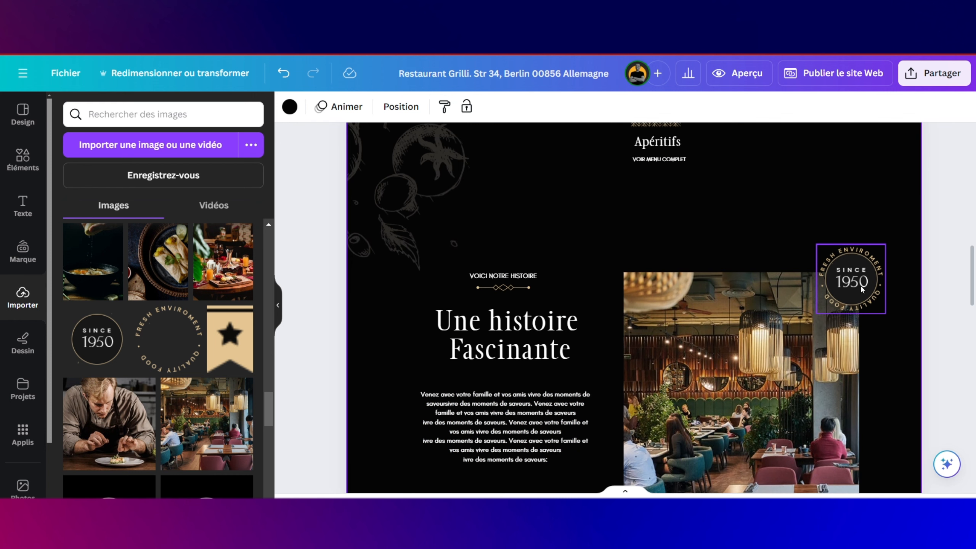
scroll(861, 290, down, 1)
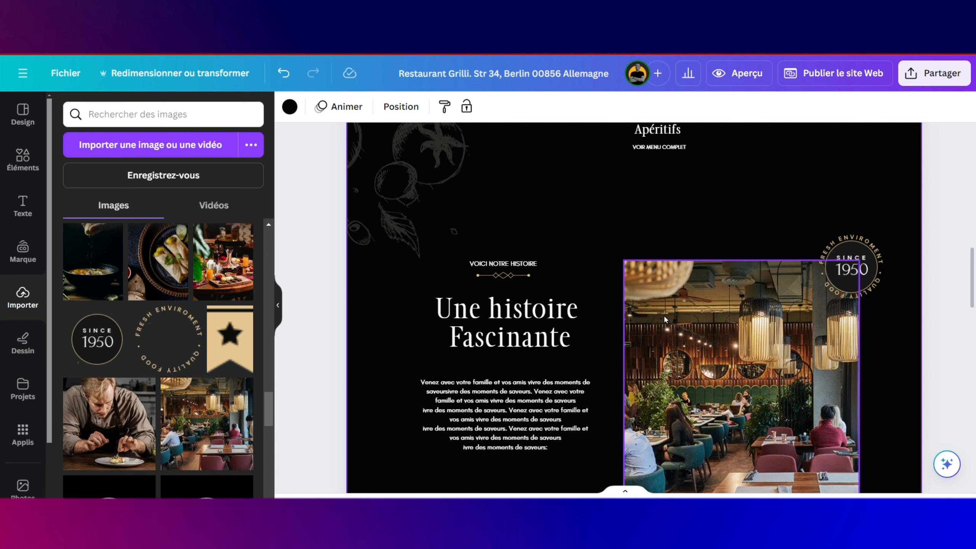
scroll(218, 325, down, 3)
scroll(219, 325, down, 10)
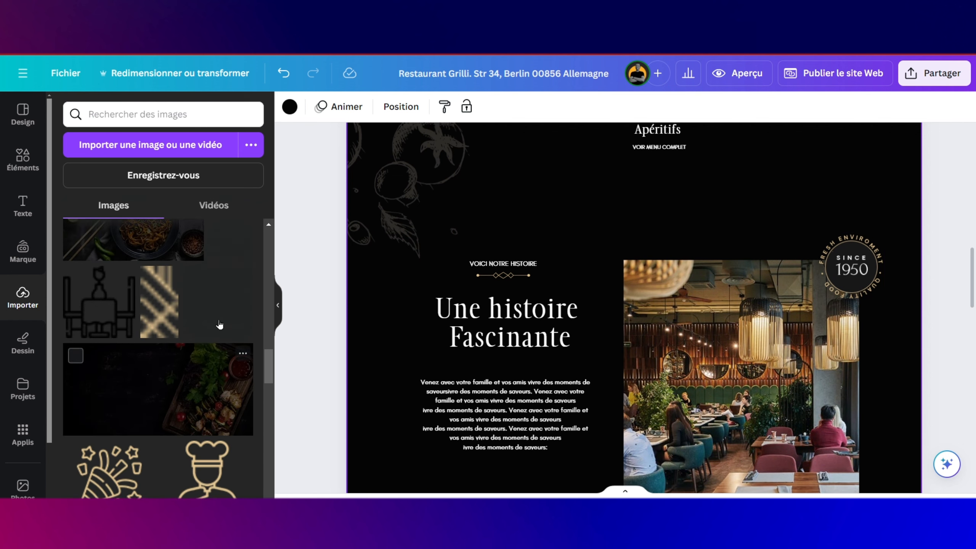
scroll(219, 325, up, 5)
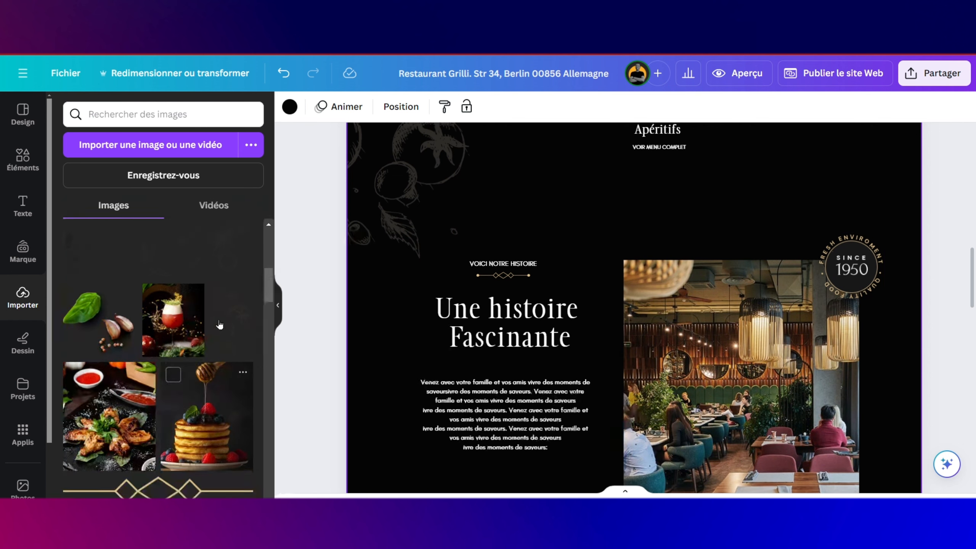
drag(329, 320, 551, 231)
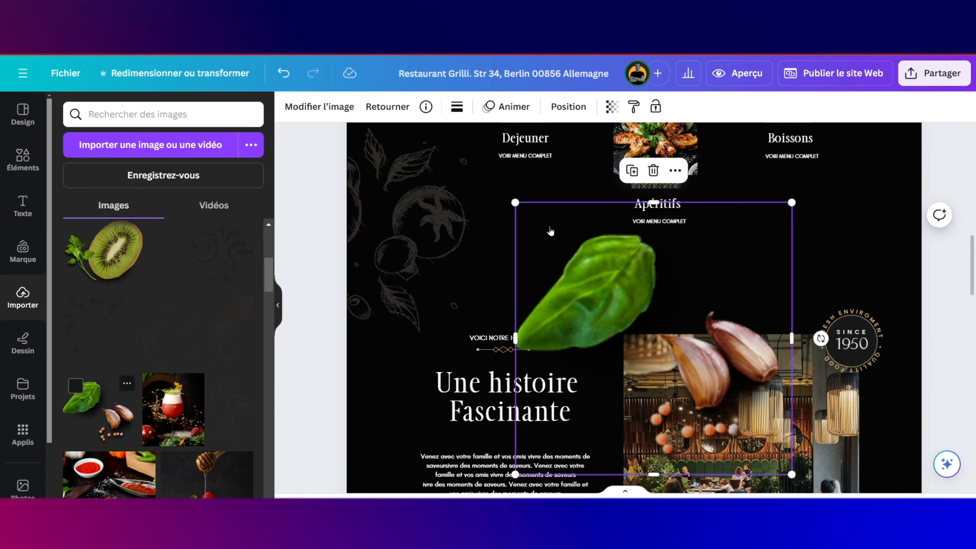
drag(793, 202, 587, 406)
scroll(564, 304, down, 4)
drag(565, 304, 397, 307)
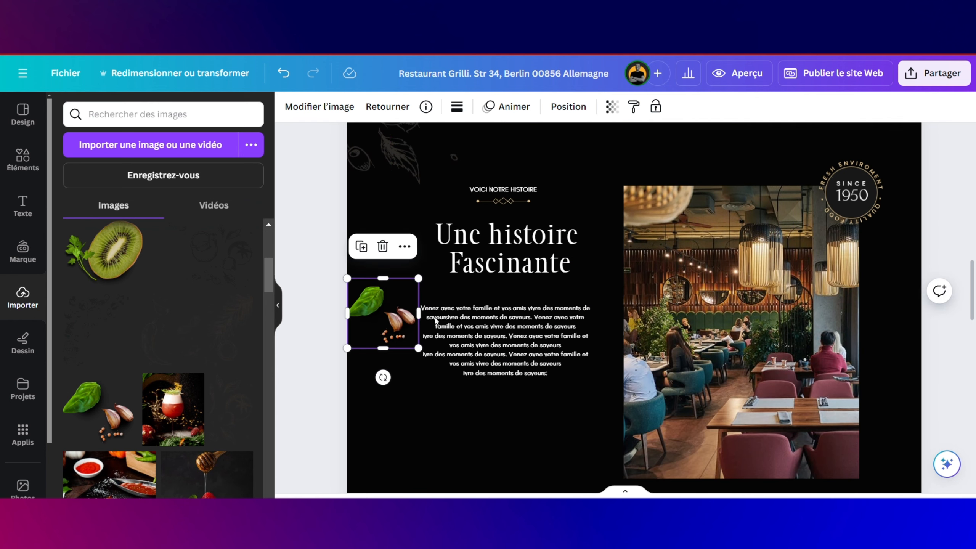
Step: Nudge the Une histoire Fascinante text group right and fine-tune the basil image slightly lower
click(489, 332)
drag(489, 332, 506, 330)
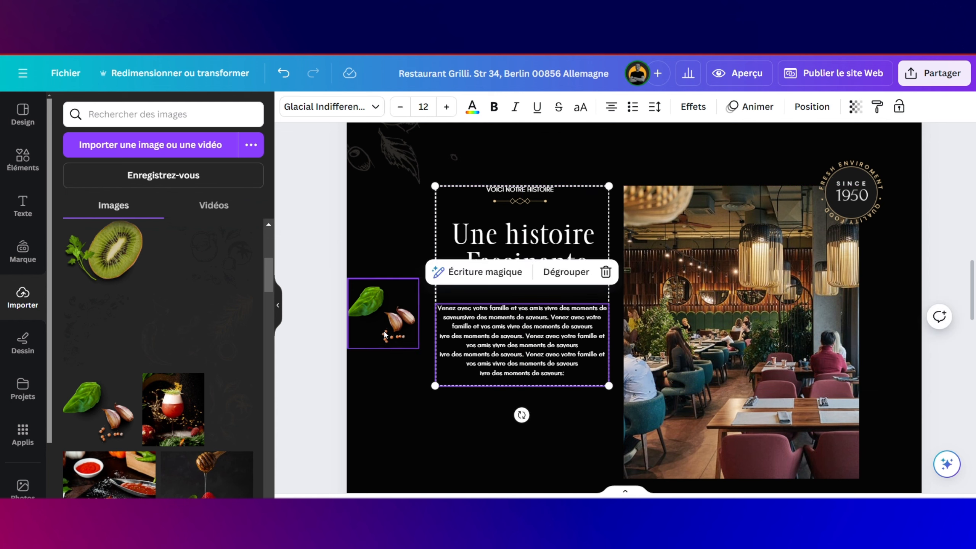
click(384, 331)
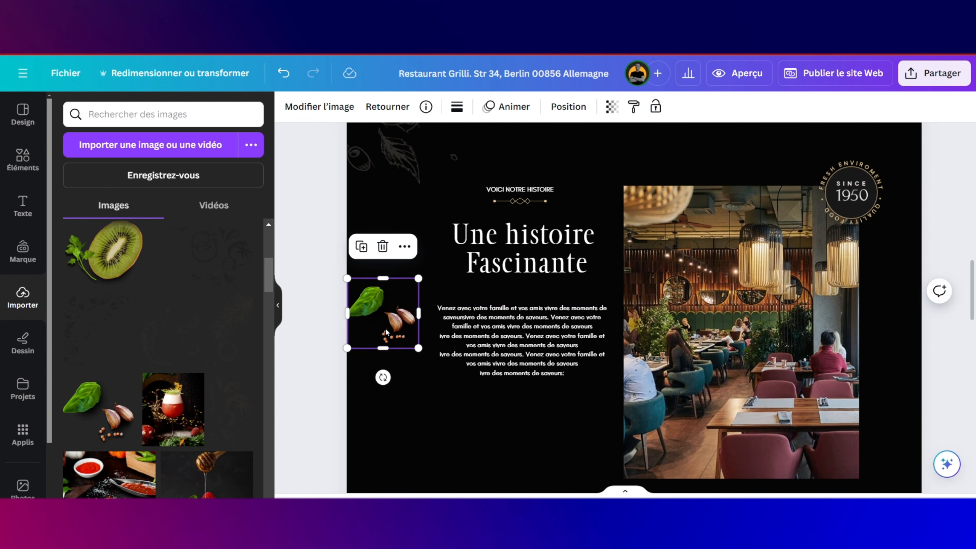
drag(387, 332, 386, 327)
drag(386, 338, 389, 370)
click(636, 404)
scroll(636, 405, down, 3)
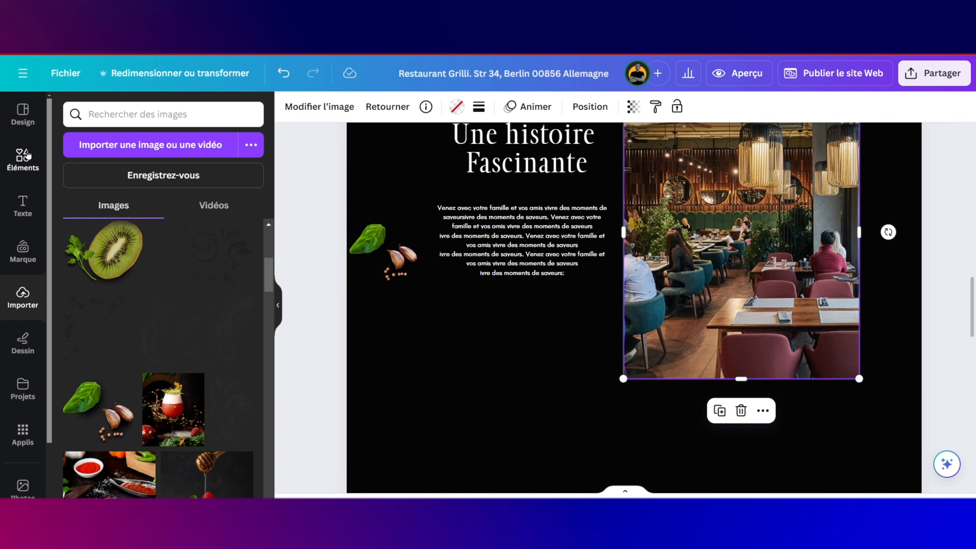
Step: Place a square frame from Cadres and size it over the restaurant photo's lower-left corner
click(28, 155)
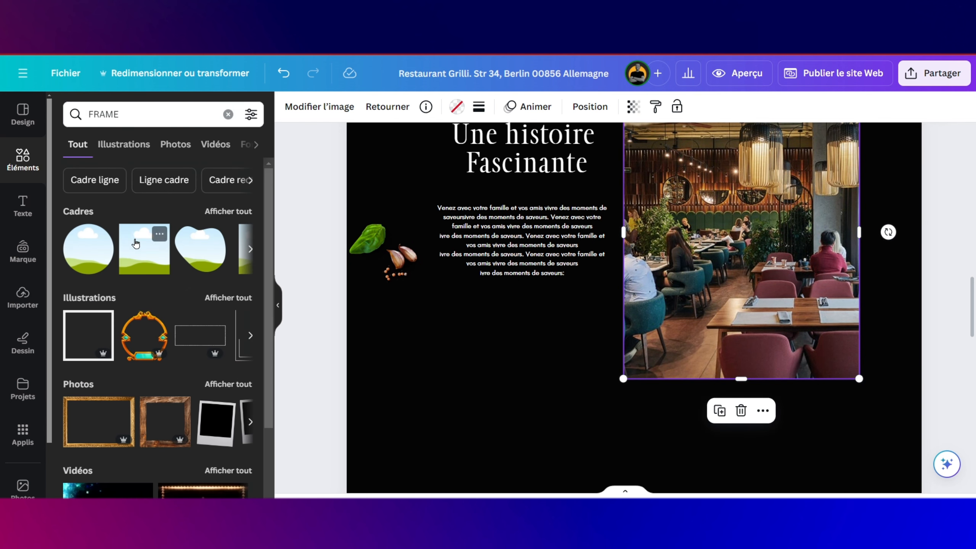
drag(136, 243, 477, 259)
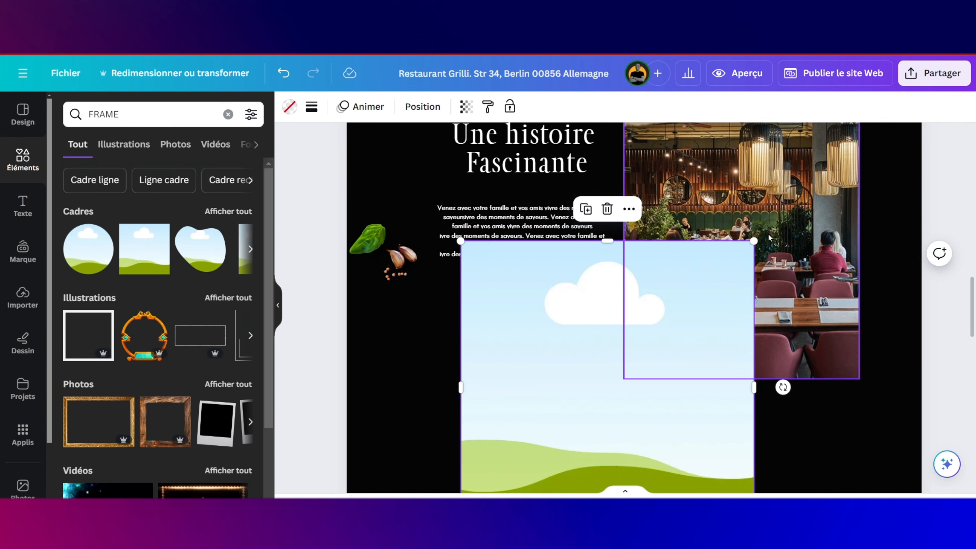
drag(753, 241, 624, 291)
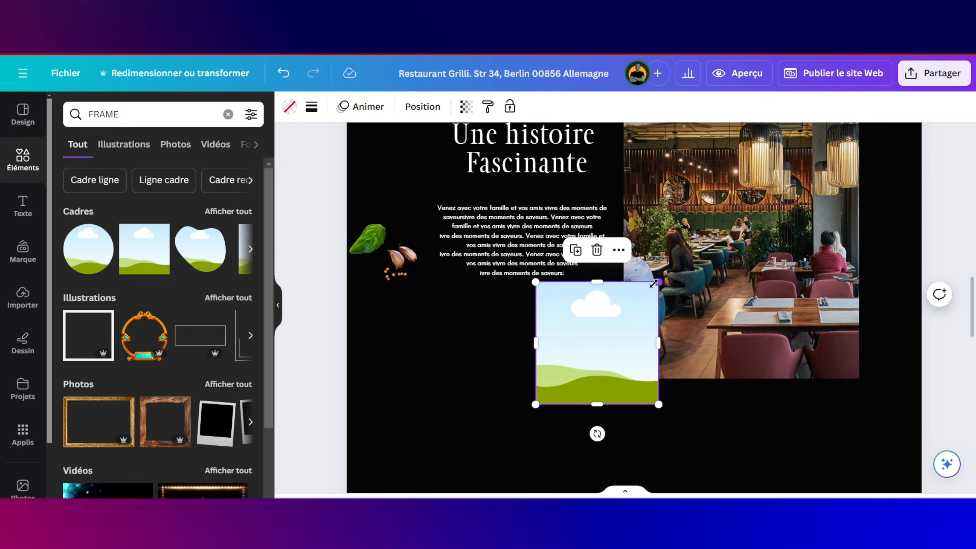
drag(654, 283, 651, 339)
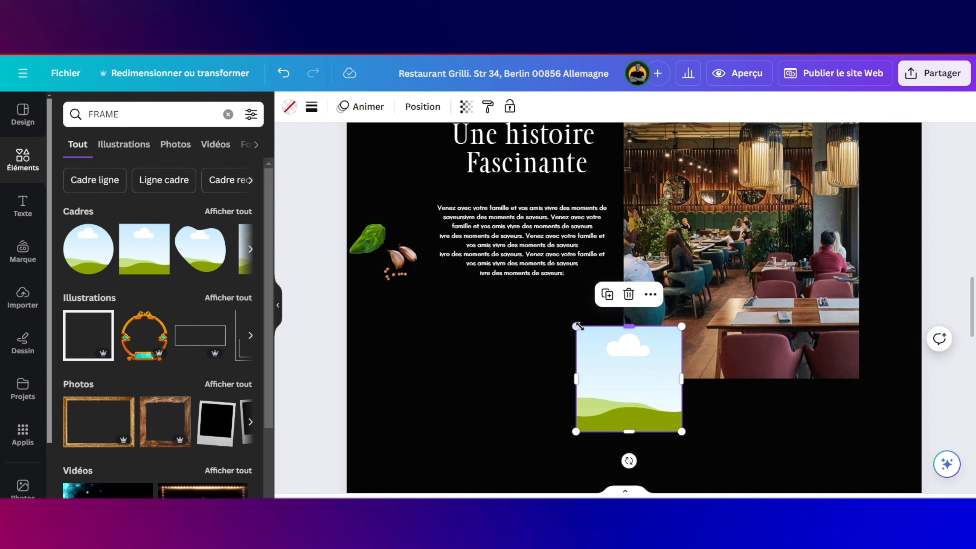
drag(575, 325, 577, 317)
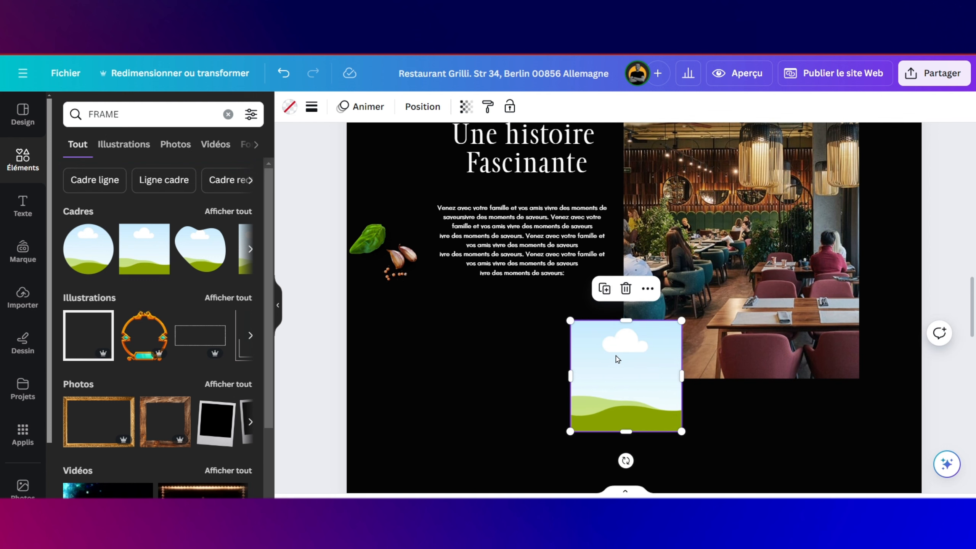
mouse_move(616, 357)
mouse_down()
mouse_move(637, 350)
mouse_move(636, 338)
mouse_move(624, 344)
mouse_up()
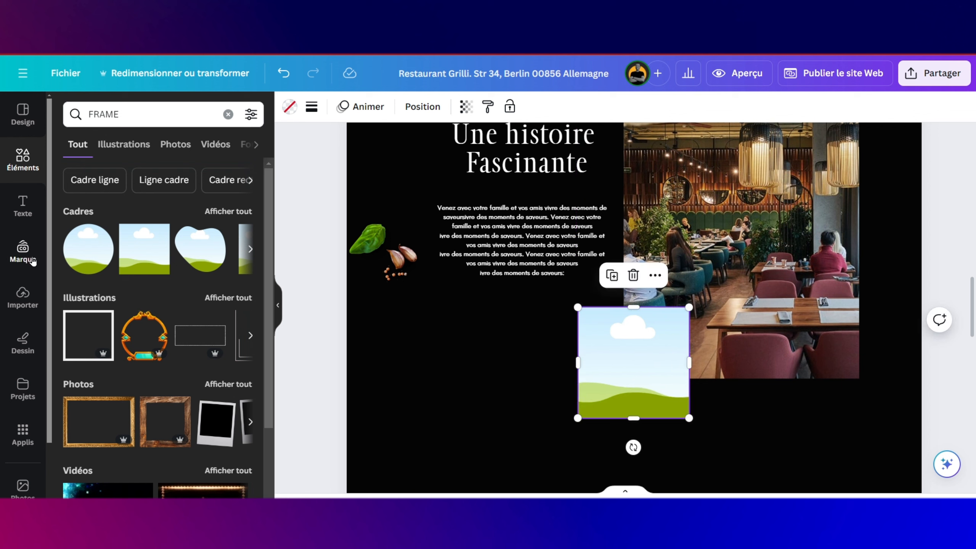
click(22, 296)
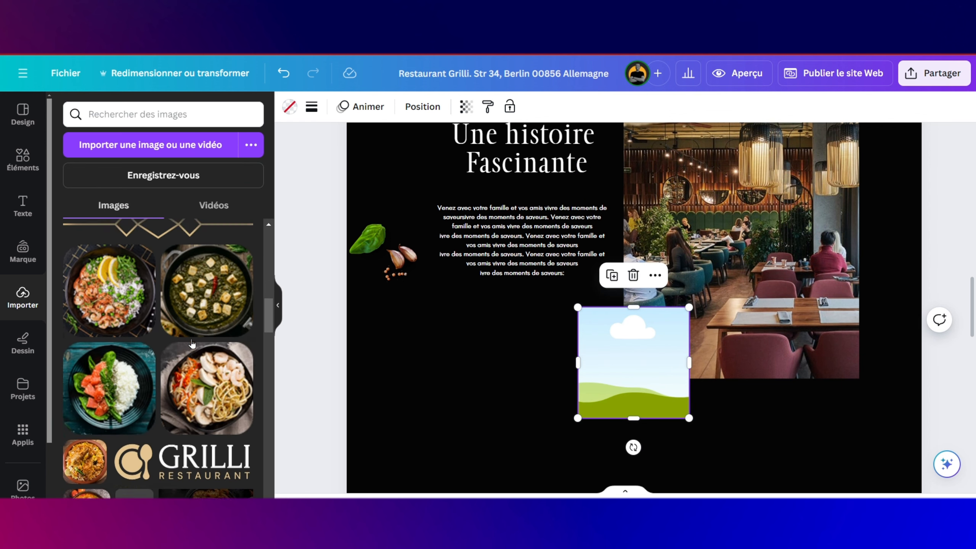
Step: Place the gold lattice pattern upload and layer it behind the frame but over the restaurant photo
scroll(158, 346, down, 1)
drag(133, 288, 621, 315)
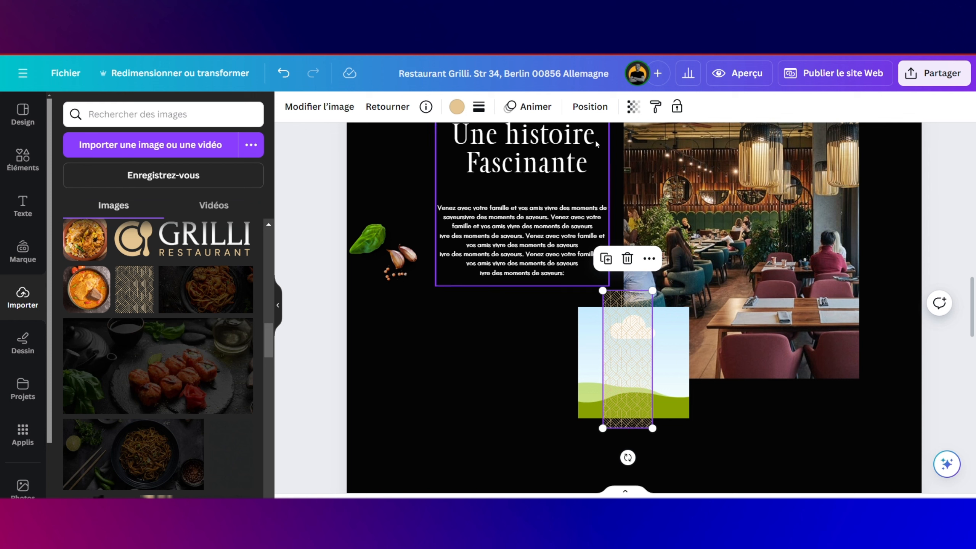
click(589, 106)
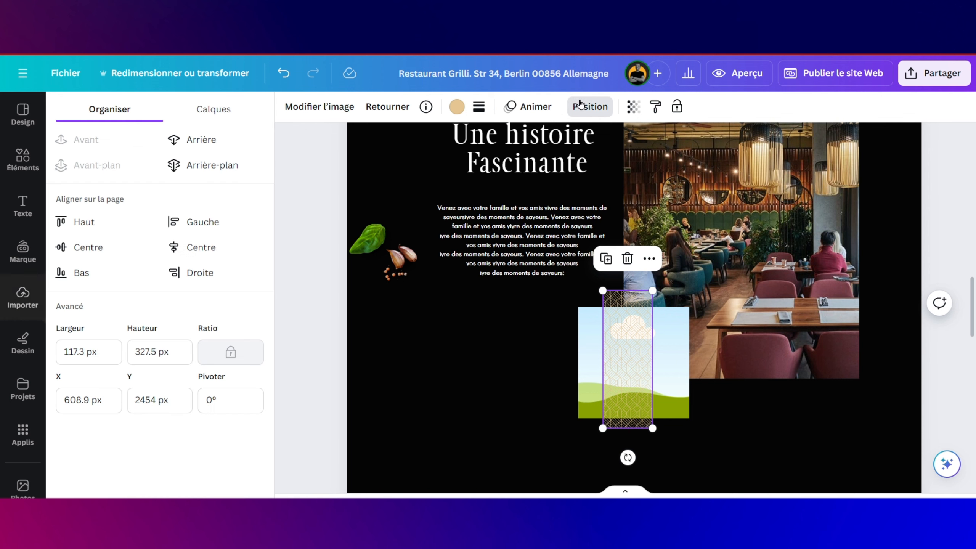
click(202, 139)
click(202, 139)
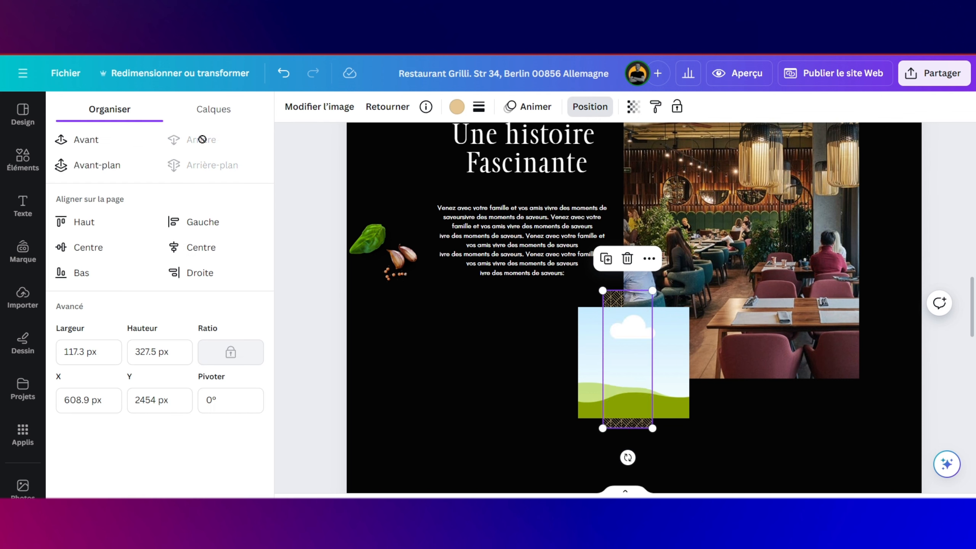
click(96, 143)
Step: Narrow the placeholder frame from its right edge to about 248 × 264 px
click(701, 328)
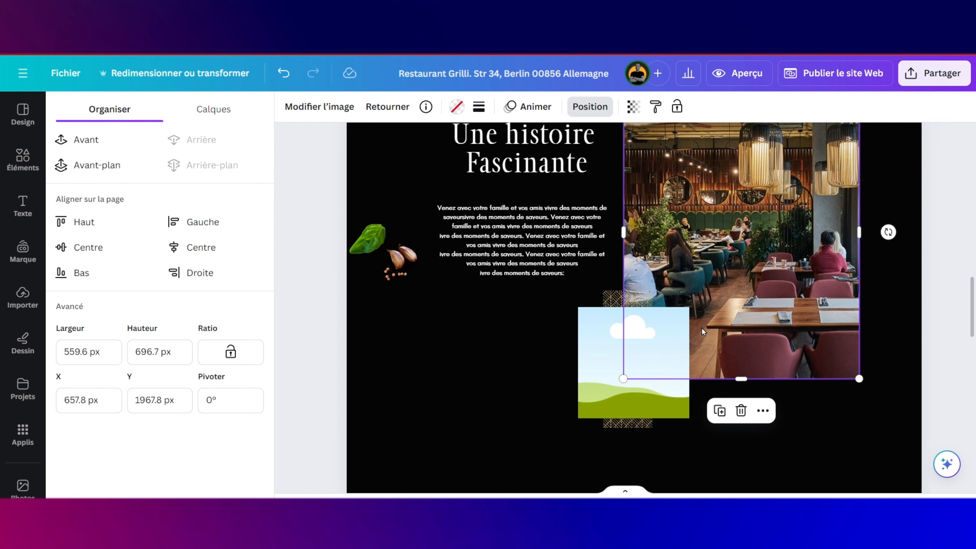
click(633, 329)
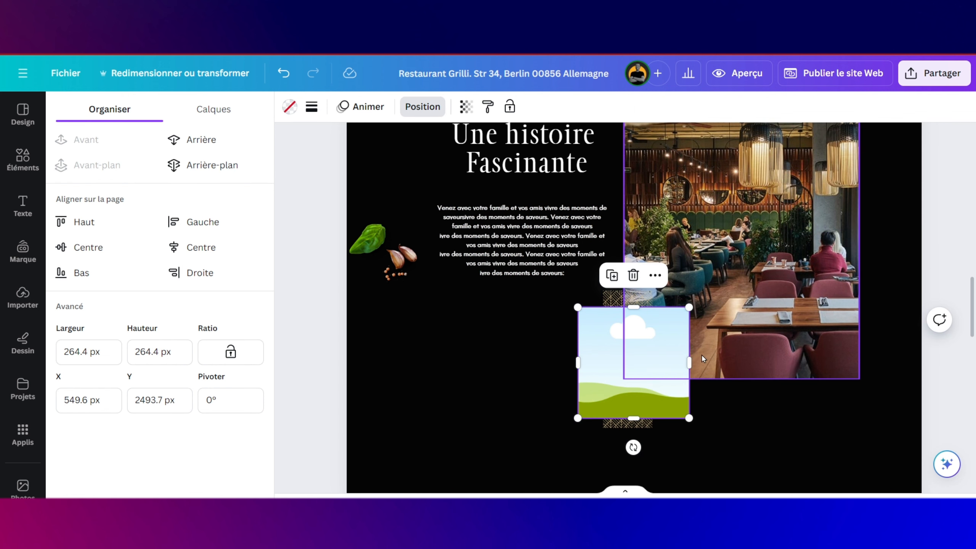
drag(689, 363, 686, 363)
click(527, 353)
scroll(528, 355, up, 3)
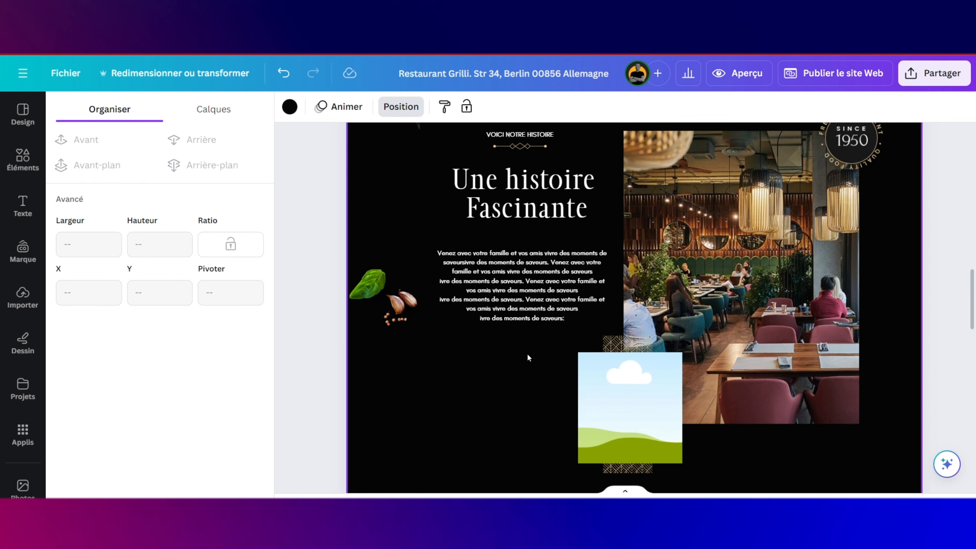
click(12, 177)
Step: Search Elements for 'AFRICAN CHEF' and drop the first smiling chef photo into the empty frame
click(146, 111)
double_click(89, 108)
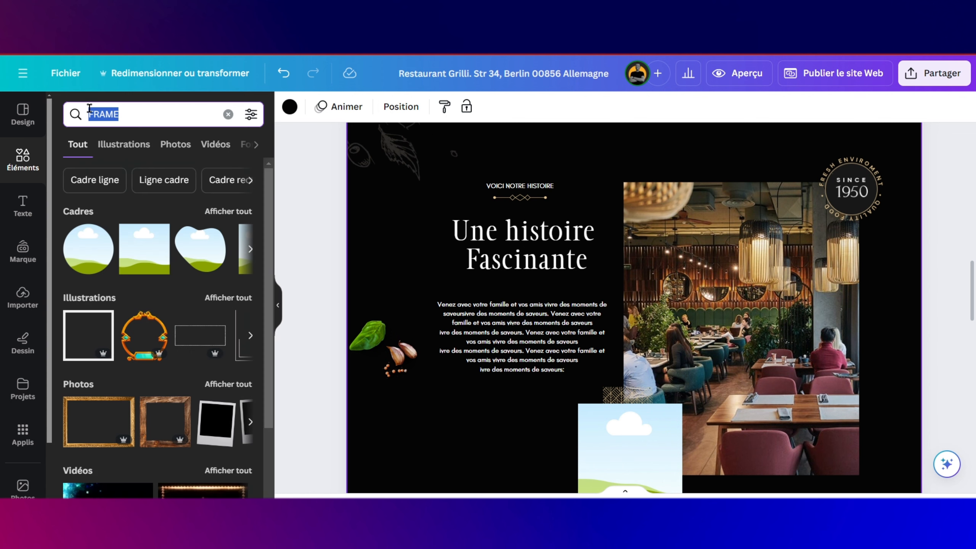
text(AFRI)
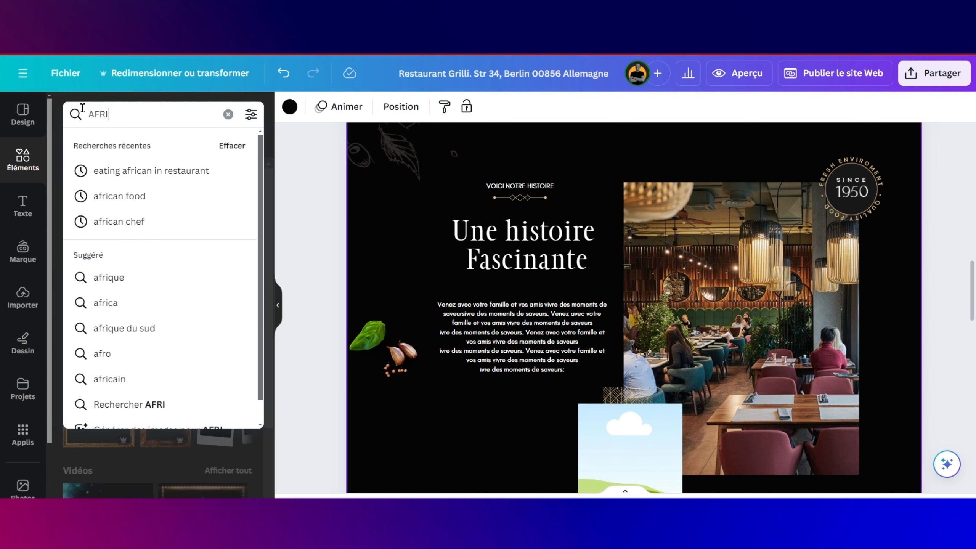
text(CAN )
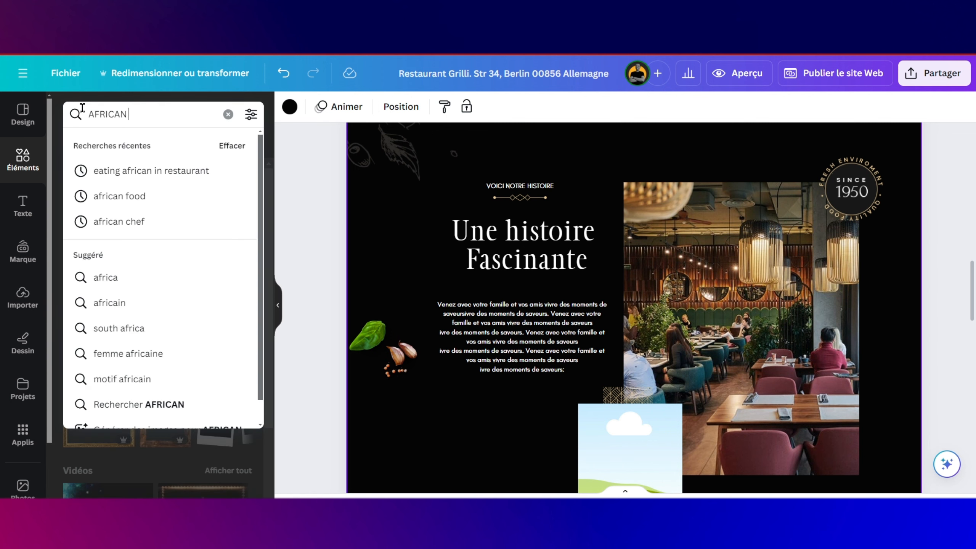
text(CHEF)
key(Return)
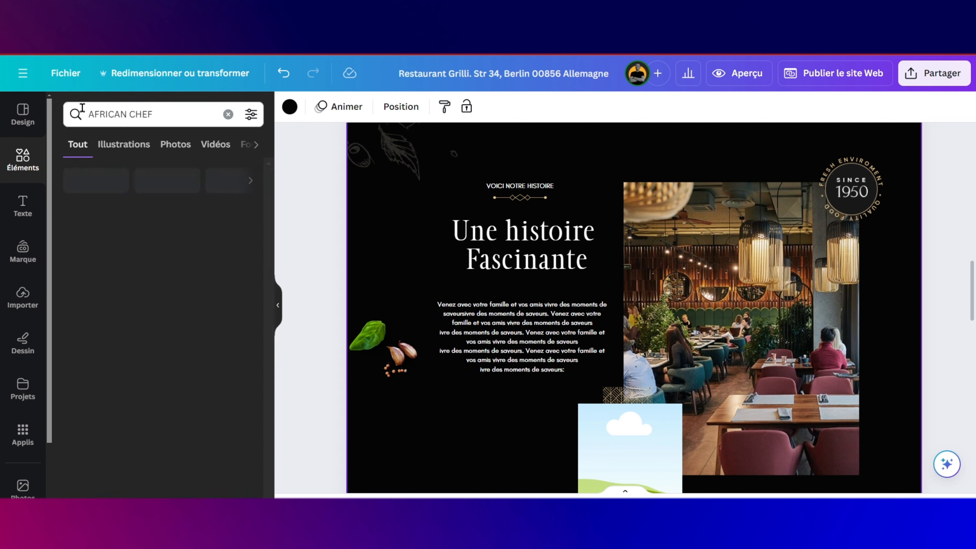
drag(115, 338, 599, 412)
scroll(685, 341, down, 3)
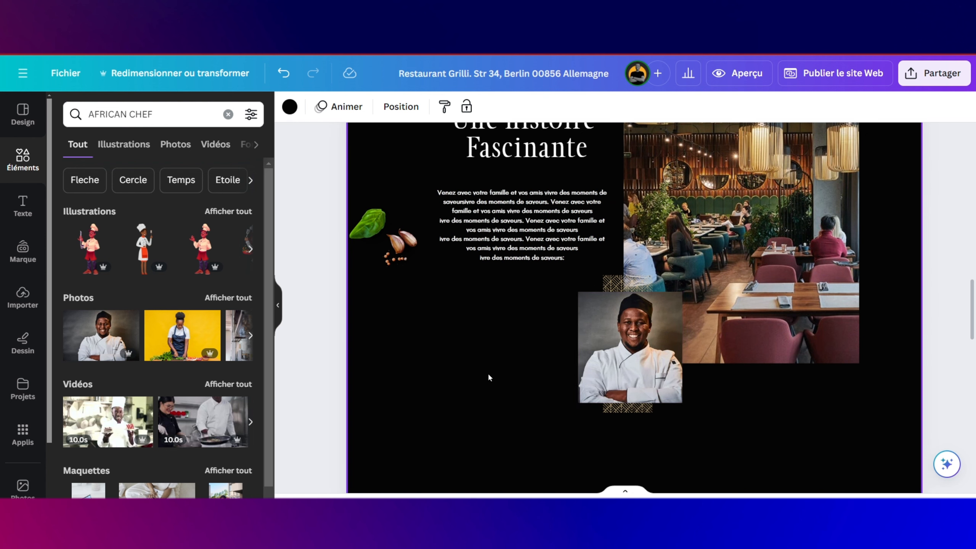
scroll(453, 373, up, 3)
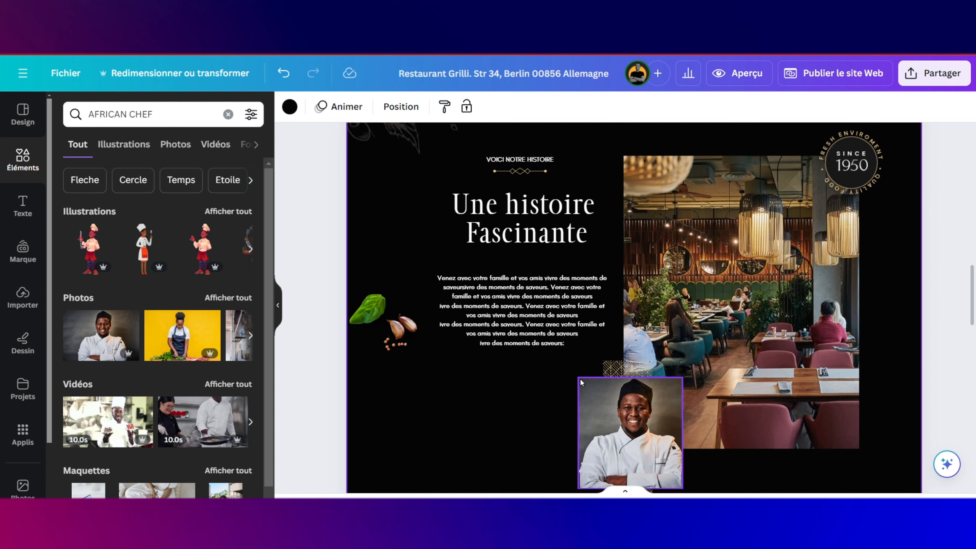
scroll(580, 378, down, 1)
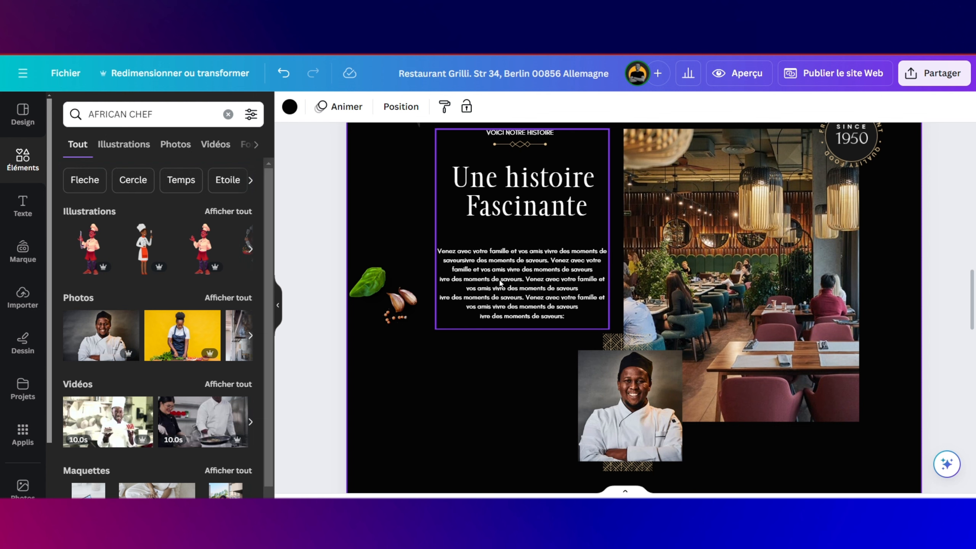
Step: Shift the story text group left and rearrange the chef and restaurant photos beside it
drag(501, 283, 486, 283)
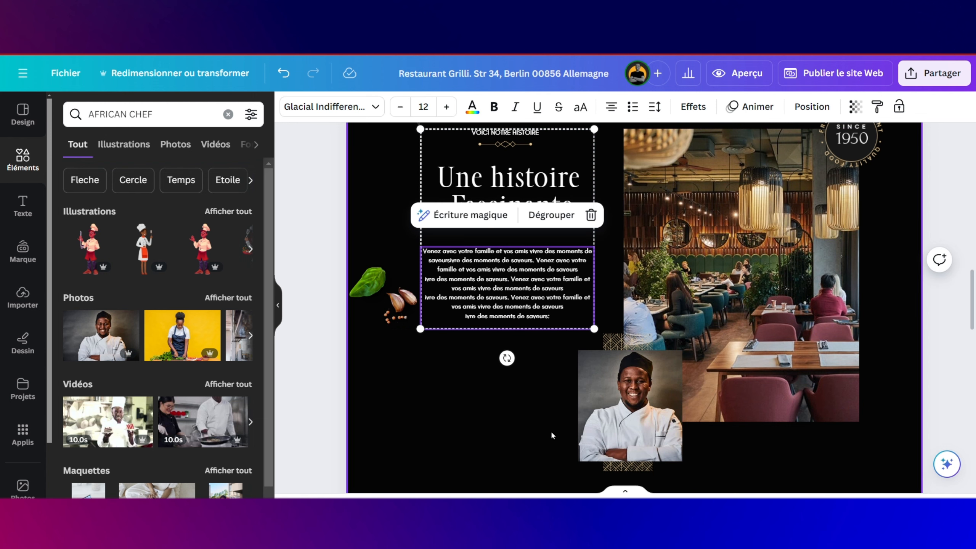
drag(542, 423, 762, 334)
scroll(807, 269, up, 2)
drag(851, 225, 875, 219)
scroll(653, 246, down, 2)
drag(545, 246, 560, 246)
click(480, 408)
scroll(497, 316, up, 12)
scroll(657, 263, down, 12)
Step: Paste a copy of the NOTRE MENU COMPLET button under the story text and retype it 'LIRE PLUS ...'
key(ctrl+v)
drag(652, 265, 526, 308)
double_click(512, 264)
key(Caps_Lock)
text(EN)
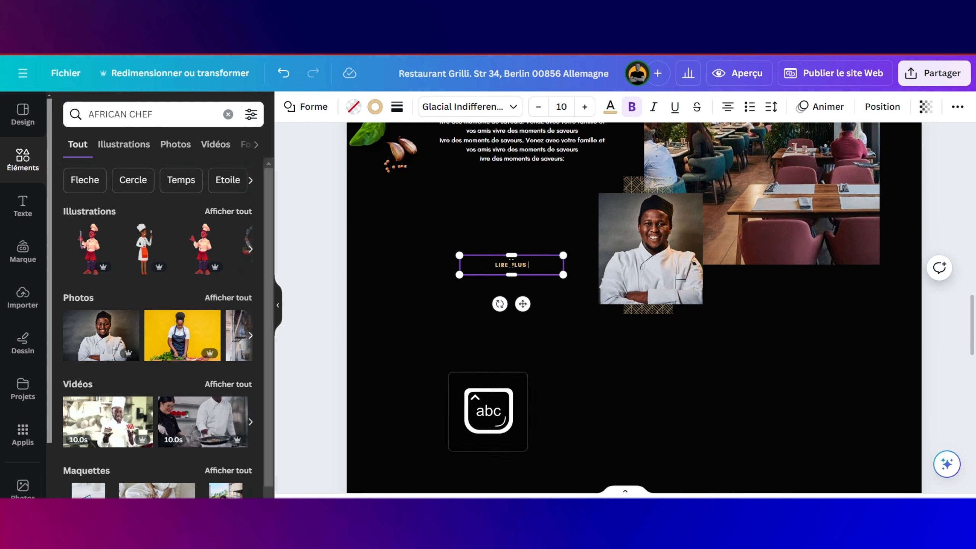
text(...)
Step: Copy the header's opening-hours text, replace it with a phone number, enlarge it and place it above the button
scroll(516, 266, up, 15)
click(555, 165)
scroll(555, 231, down, 15)
key(ctrl+v)
drag(636, 338, 514, 230)
double_click(517, 205)
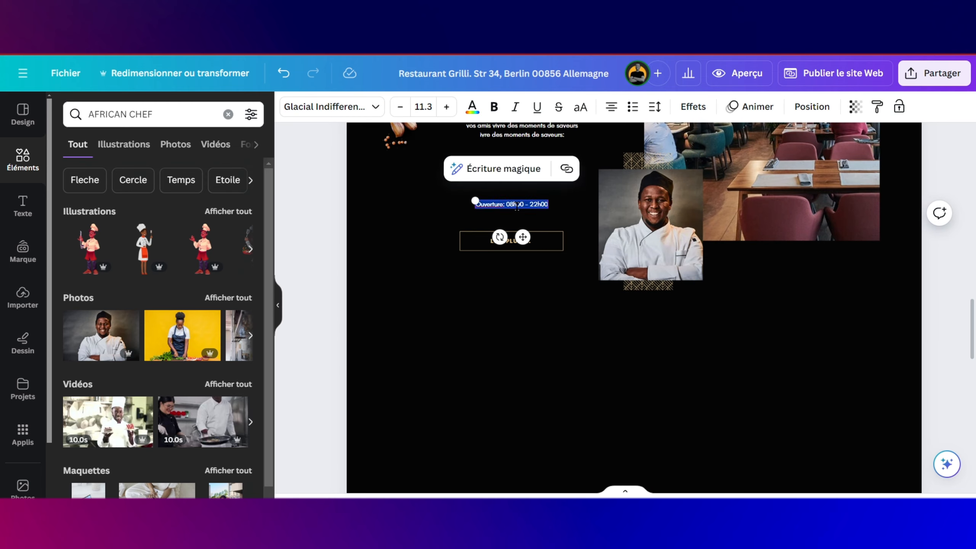
text(+176 000 000 00)
drag(488, 200, 469, 196)
drag(513, 238, 526, 242)
Step: Colour the phone number gold and adjust its size and position
double_click(517, 208)
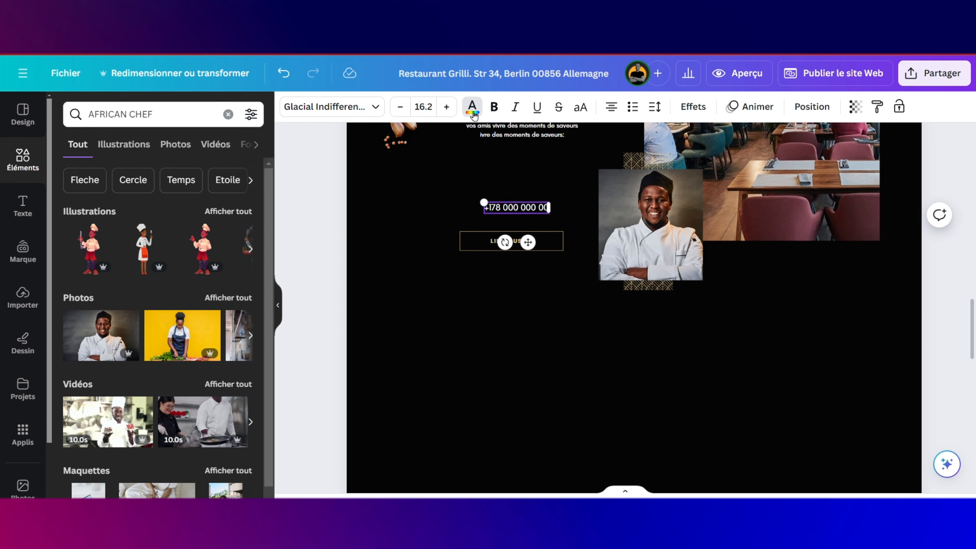
click(473, 108)
click(212, 185)
double_click(517, 208)
click(473, 108)
click(211, 184)
drag(484, 202, 474, 200)
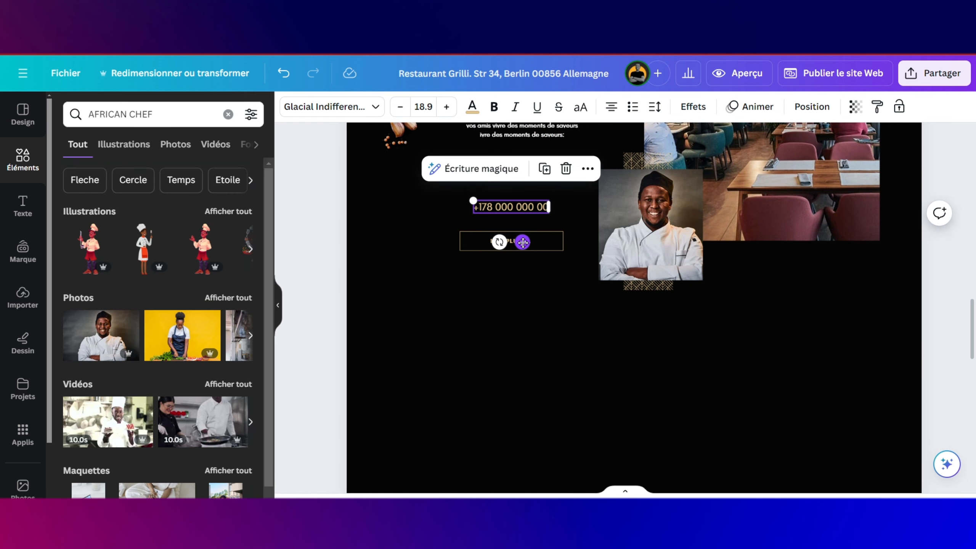
drag(523, 242, 524, 250)
scroll(516, 266, up, 1)
Step: Duplicate the phone line as a gold 'PRENDRE RDV' heading, shrunk and placed above the number
click(512, 253)
key(ctrl+d)
drag(529, 294, 528, 265)
text(PreNDRE )
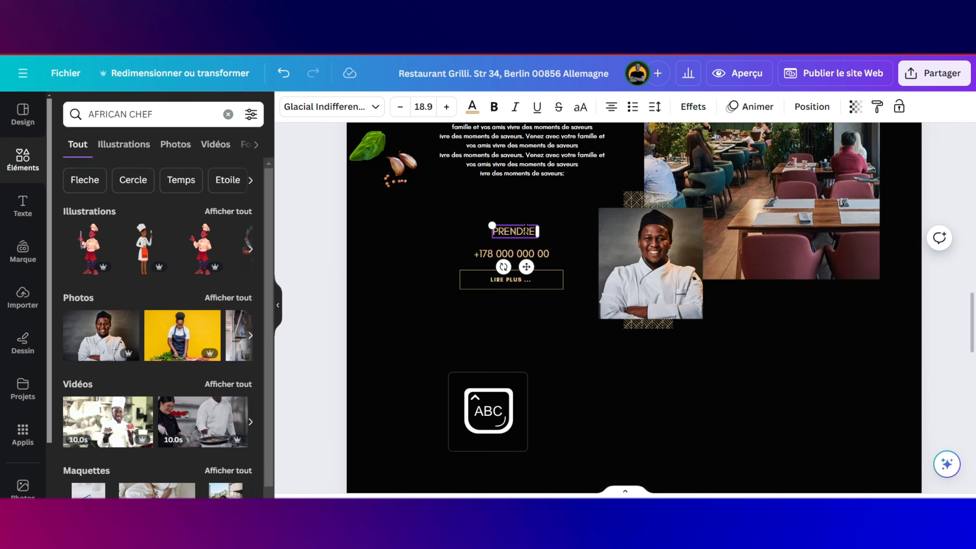
text(RDV)
drag(482, 225, 502, 229)
drag(537, 266, 523, 266)
click(473, 107)
click(208, 184)
click(529, 234)
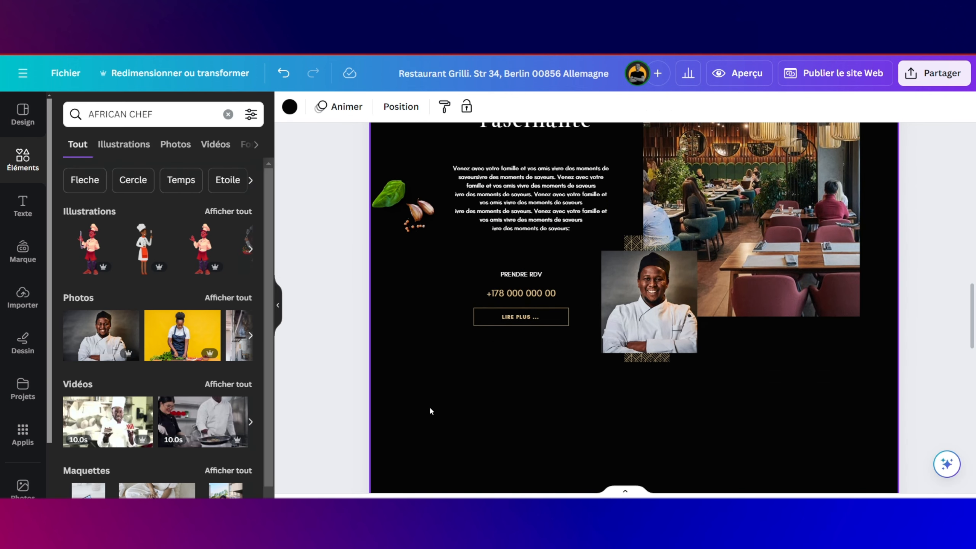
Step: Drop the recently used cloud-and-hills frame into the black area below the chef photo and stretch it taller
scroll(431, 410, up, 5)
scroll(718, 322, down, 5)
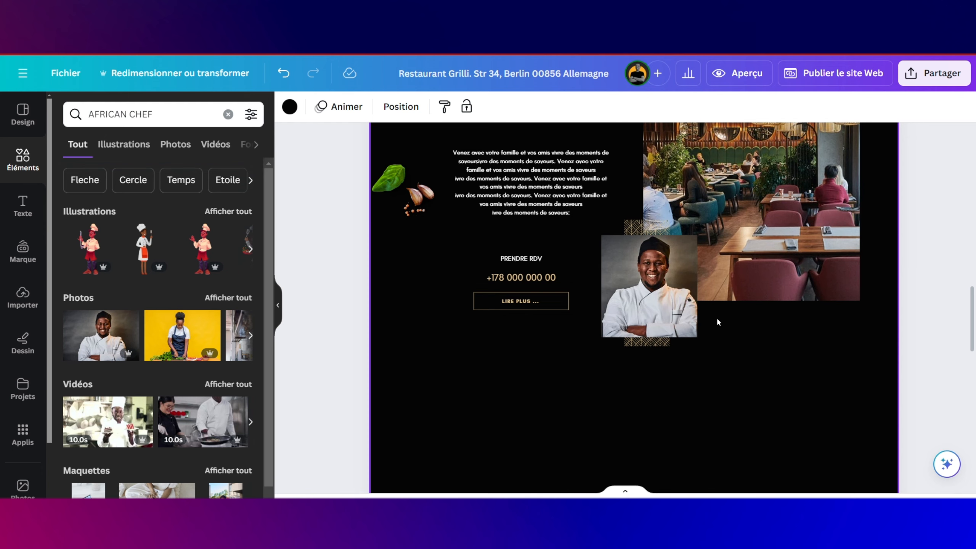
scroll(743, 325, down, 3)
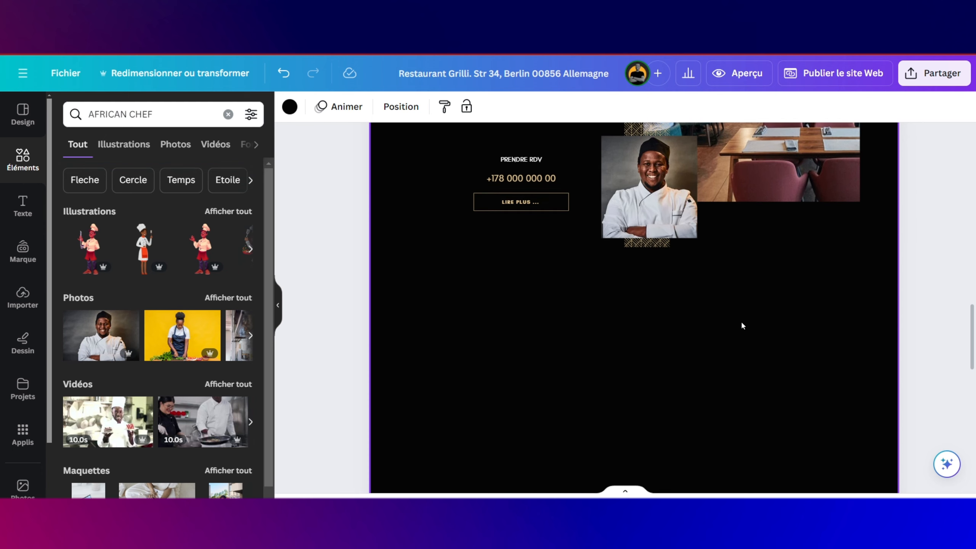
scroll(743, 326, down, 1)
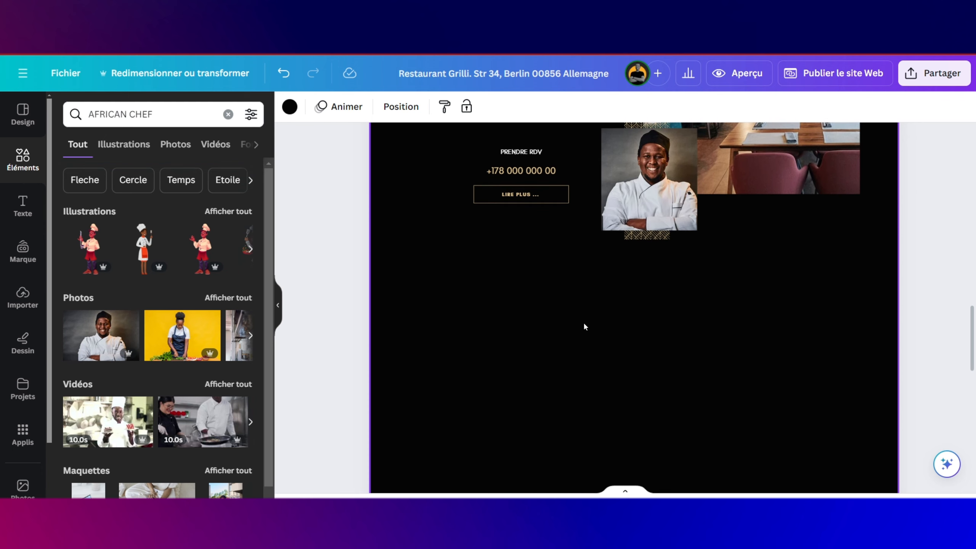
scroll(569, 320, down, 3)
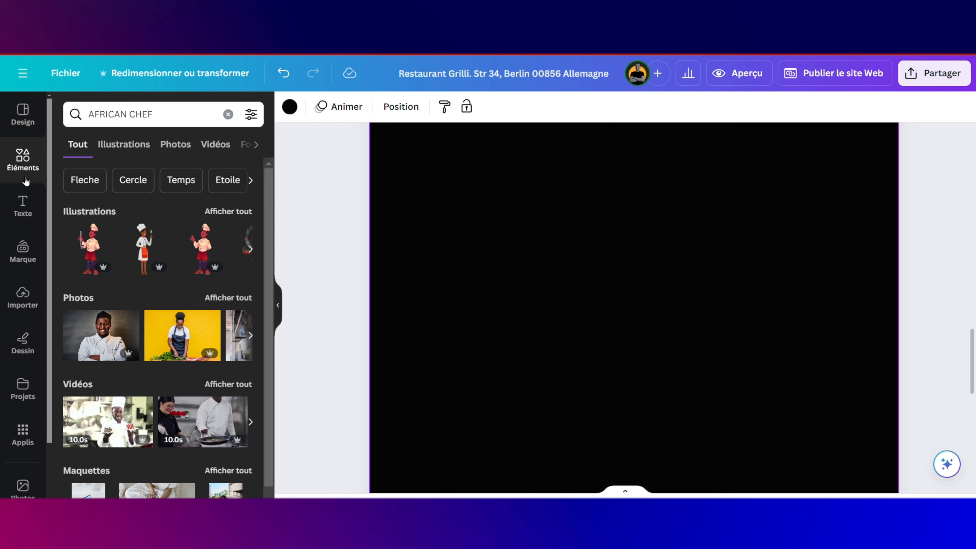
click(23, 156)
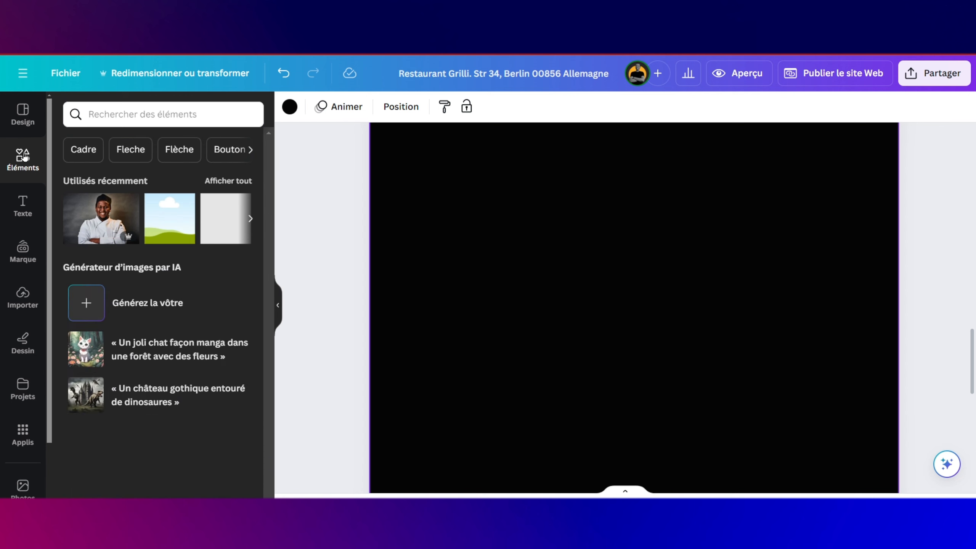
scroll(524, 229, up, 5)
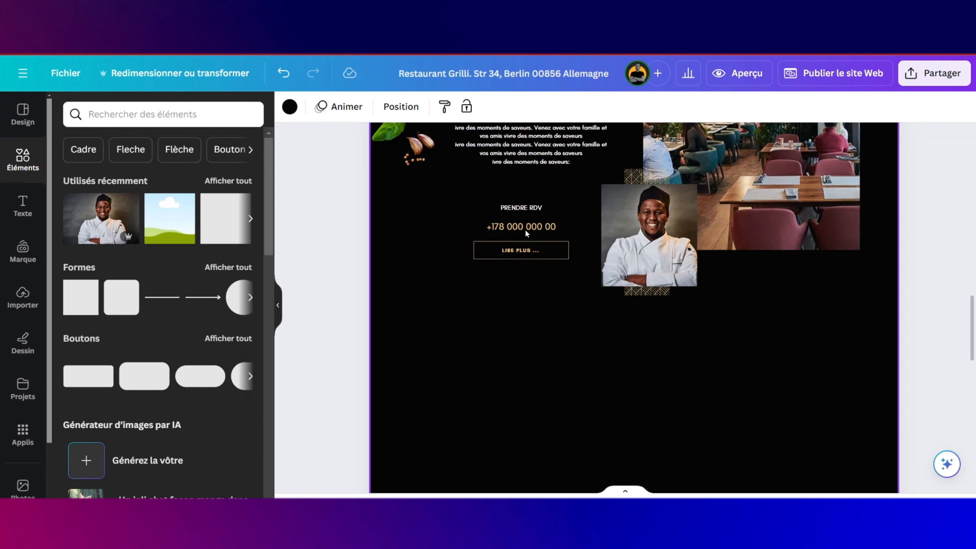
scroll(524, 229, down, 2)
drag(168, 223, 387, 246)
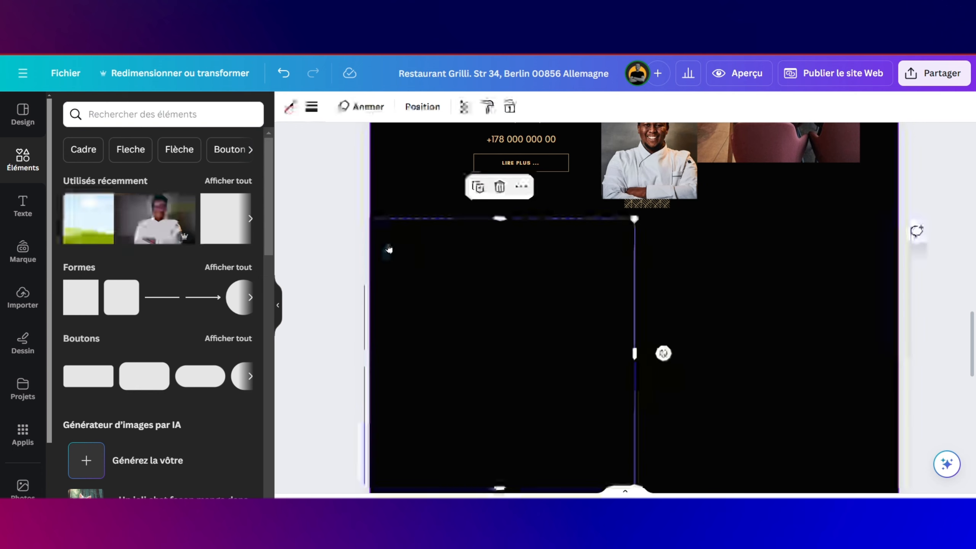
scroll(531, 338, down, 2)
scroll(514, 414, up, 1)
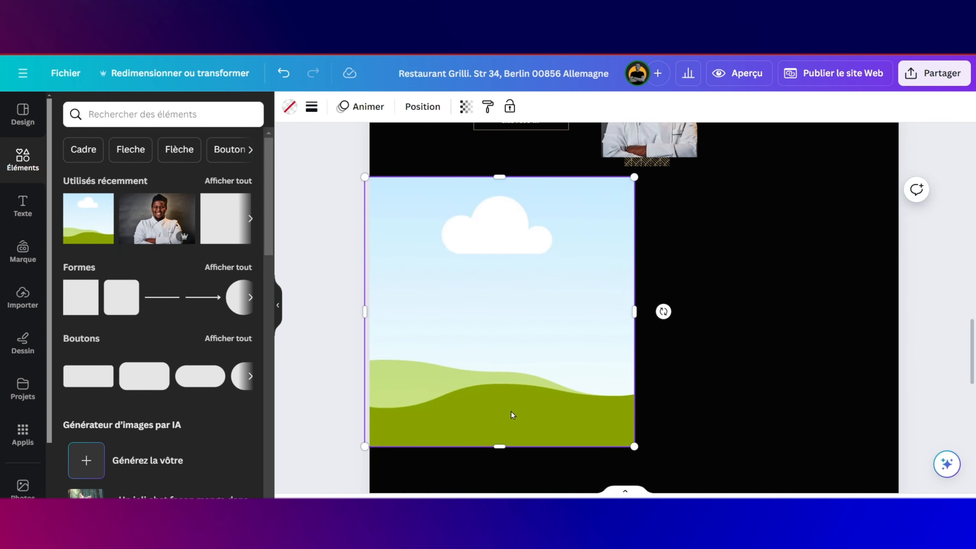
drag(518, 332, 523, 357)
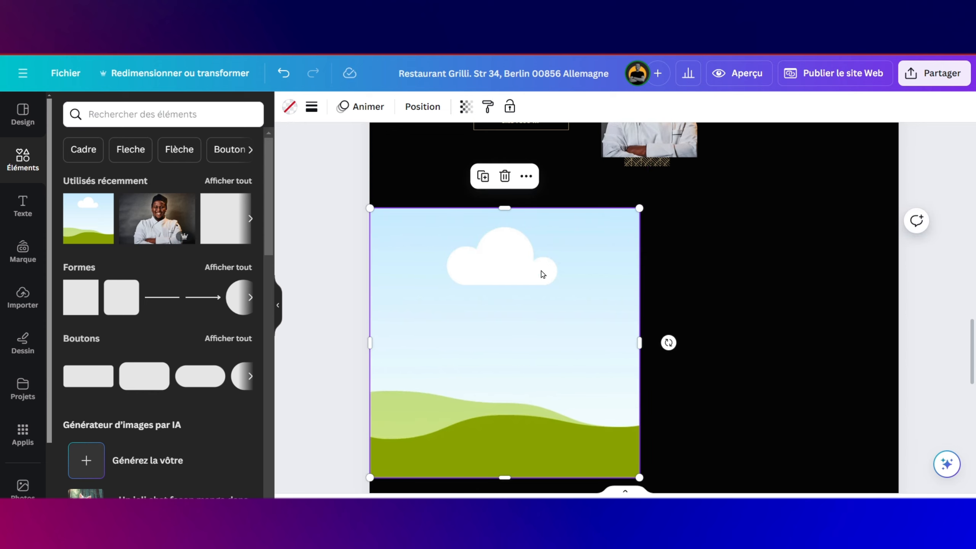
scroll(576, 347, down, 5)
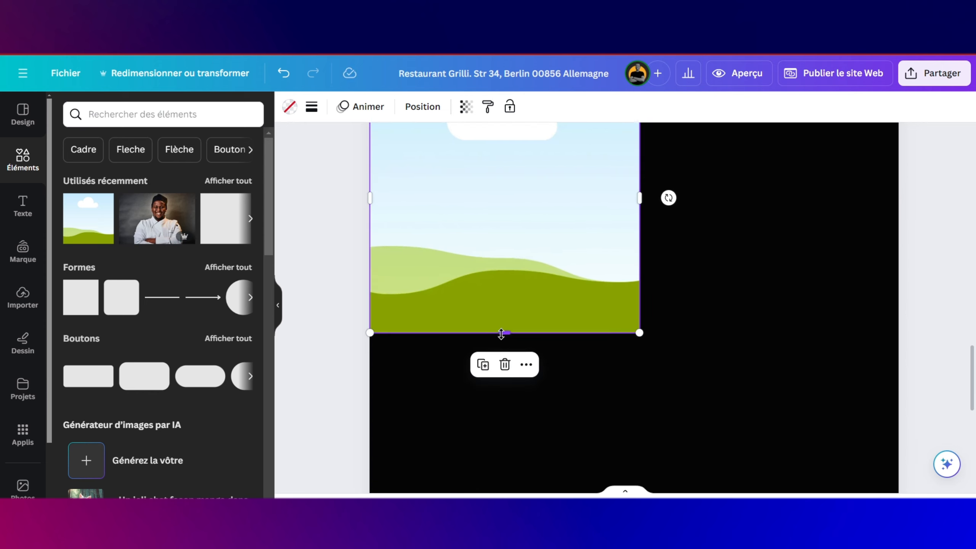
drag(501, 333, 504, 345)
scroll(576, 283, up, 3)
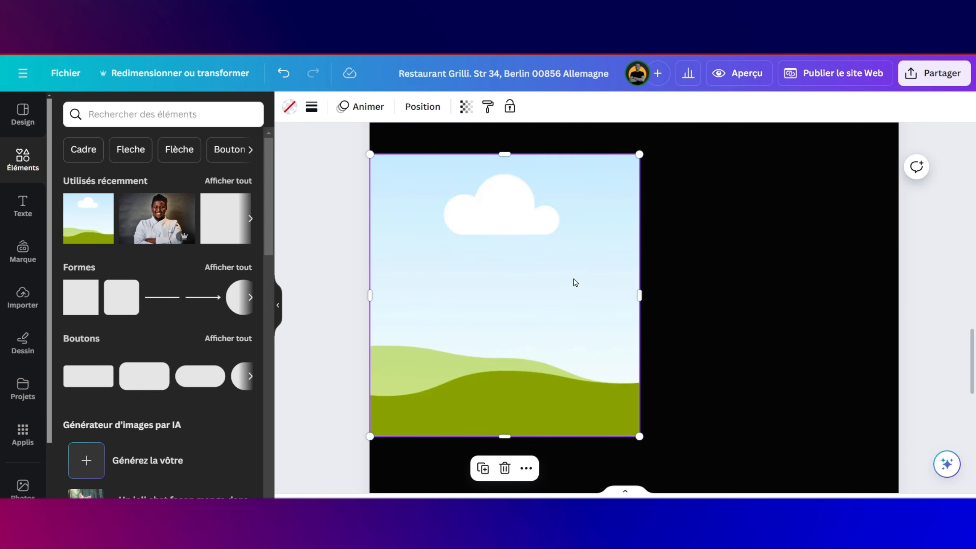
scroll(575, 283, up, 3)
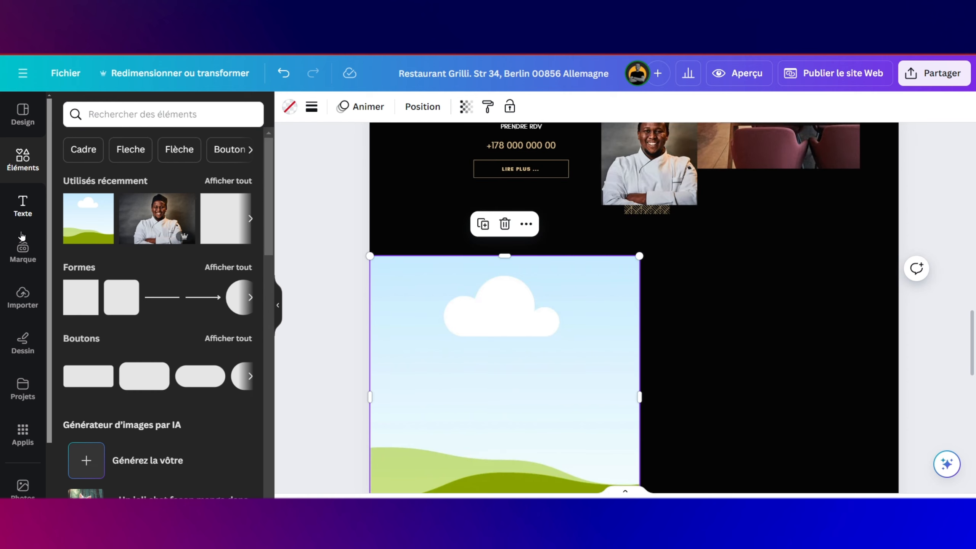
Step: Fill the cloud placeholder with the uploaded grilled chicken wings photo
click(23, 297)
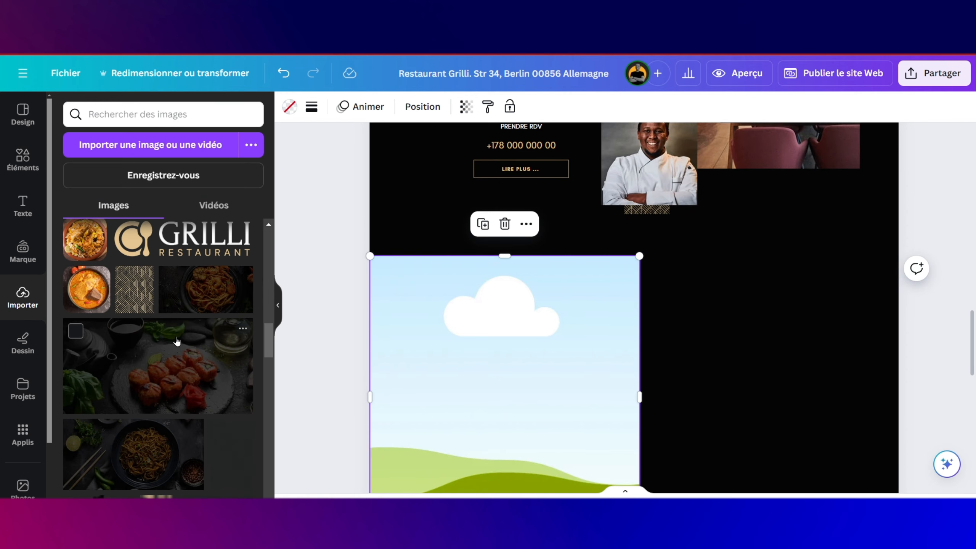
scroll(193, 327, down, 5)
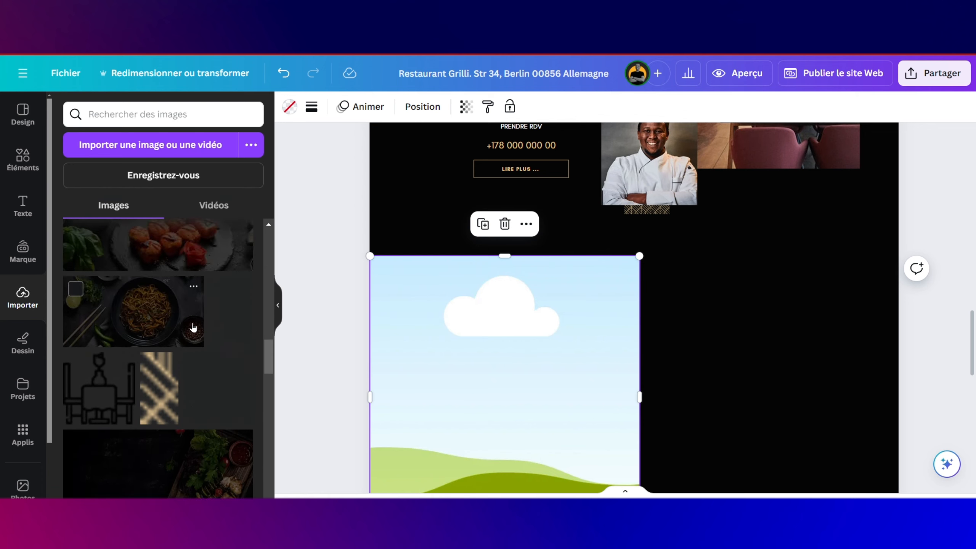
scroll(194, 327, down, 6)
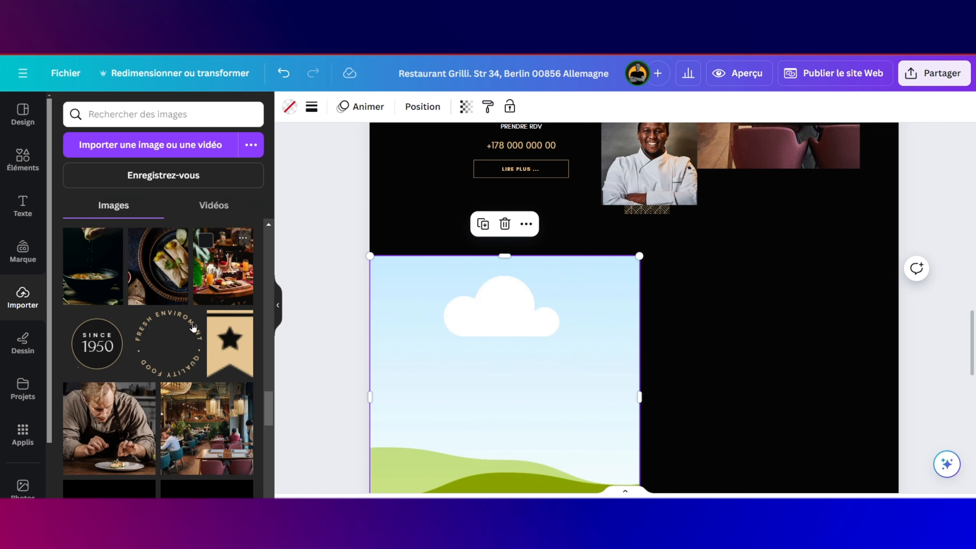
scroll(194, 327, down, 2)
scroll(194, 327, up, 8)
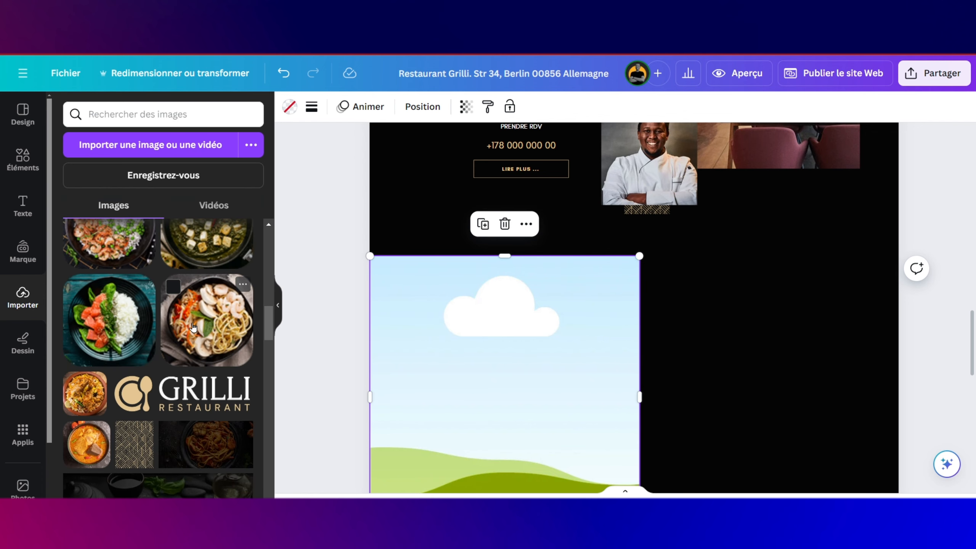
scroll(193, 328, down, 1)
scroll(193, 327, up, 5)
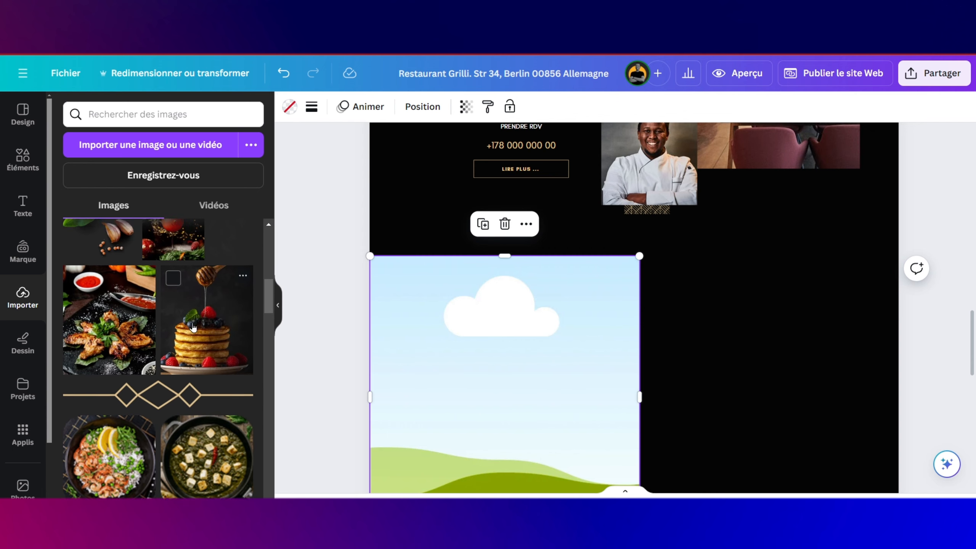
scroll(193, 327, up, 5)
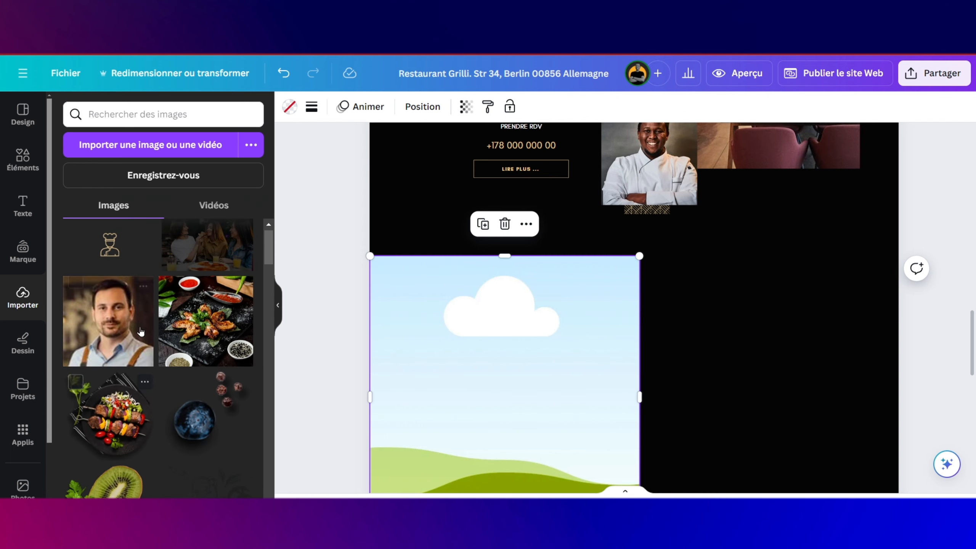
scroll(141, 331, up, 1)
drag(187, 331, 373, 316)
scroll(458, 323, down, 3)
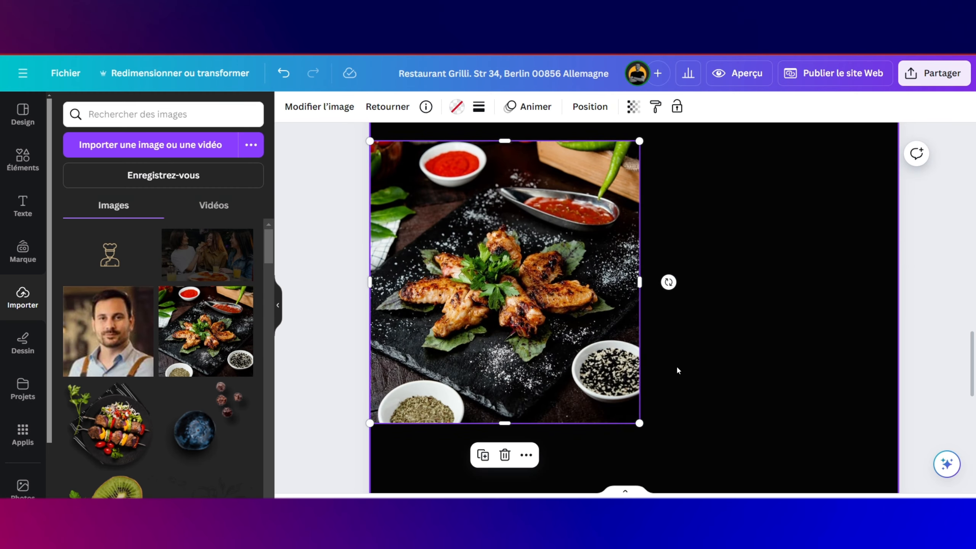
scroll(677, 349, up, 5)
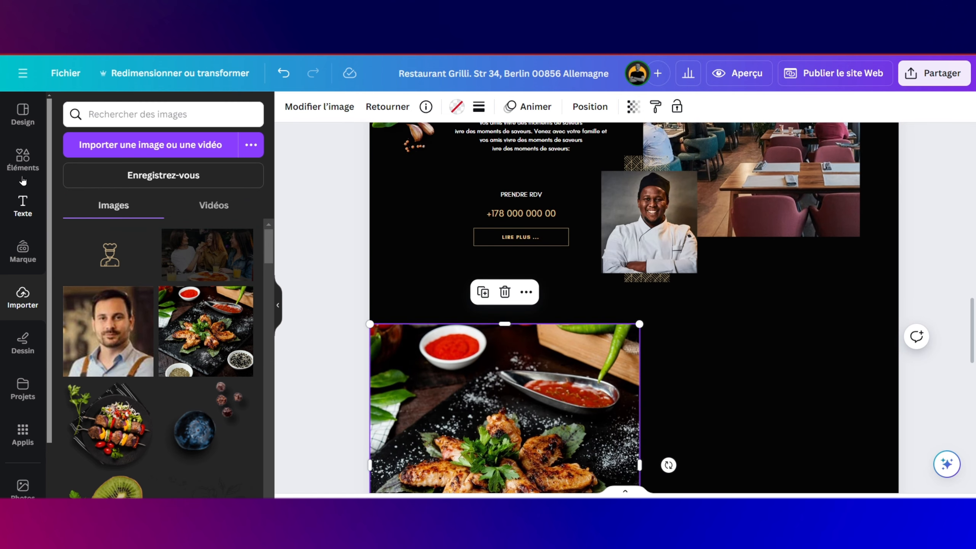
Step: Add a rectangle beside the chicken wings photo and resize it to match the photo's height
click(22, 156)
drag(238, 232, 668, 350)
scroll(668, 349, down, 2)
scroll(734, 395, down, 3)
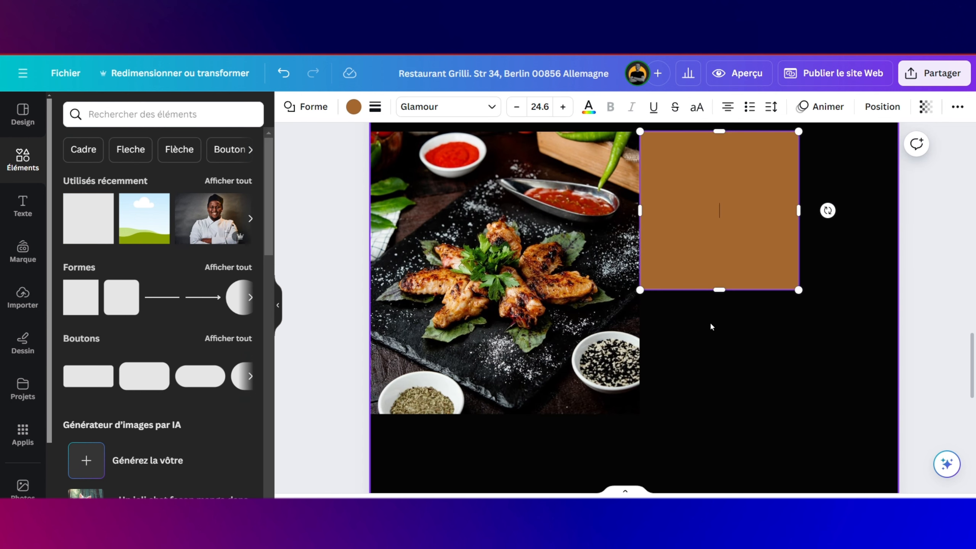
drag(720, 286, 719, 414)
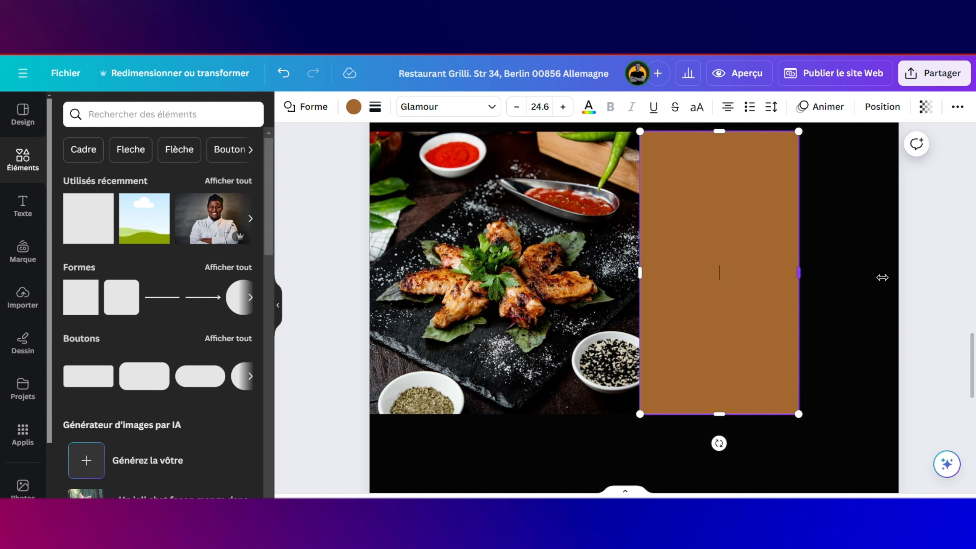
drag(883, 277, 897, 273)
scroll(800, 223, up, 1)
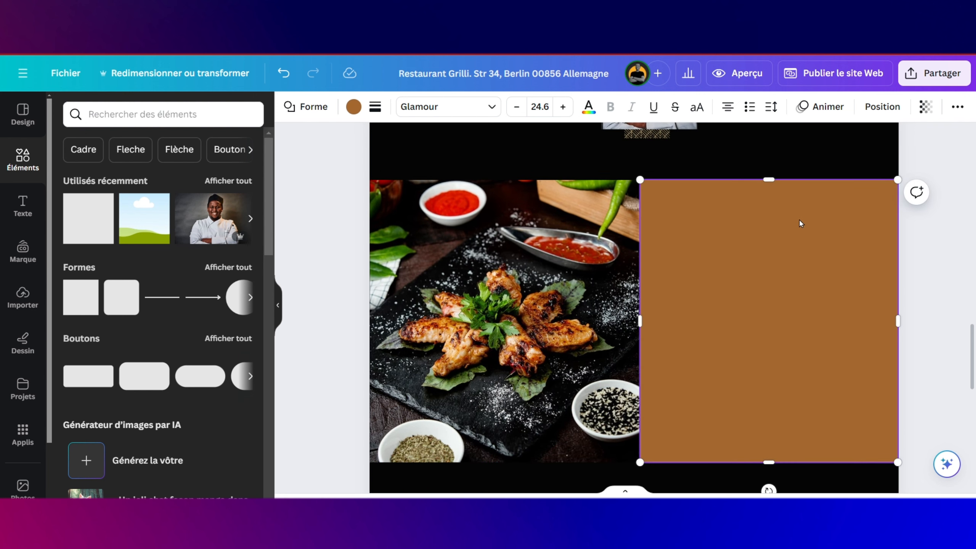
drag(766, 179, 766, 182)
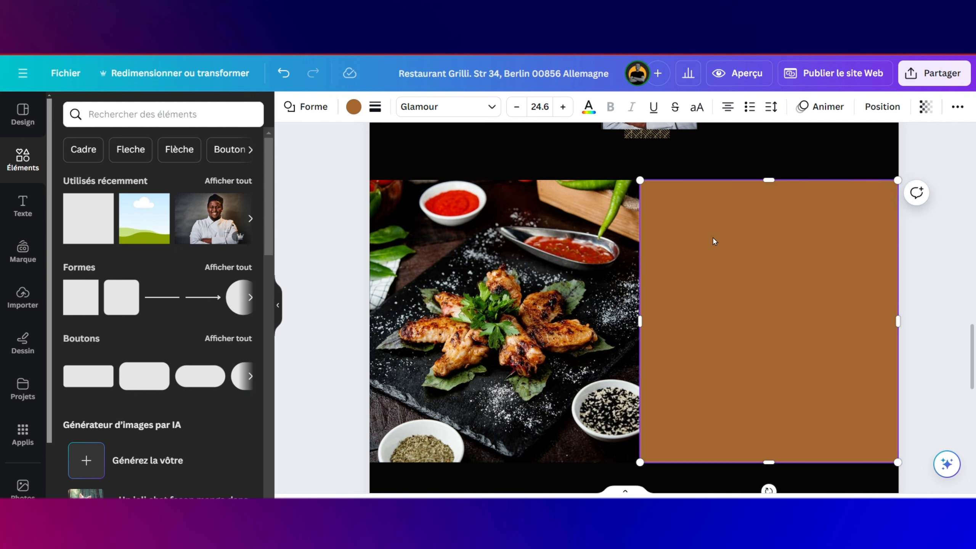
Step: Recolour the rectangle to the document colour #1c1c1e
click(354, 108)
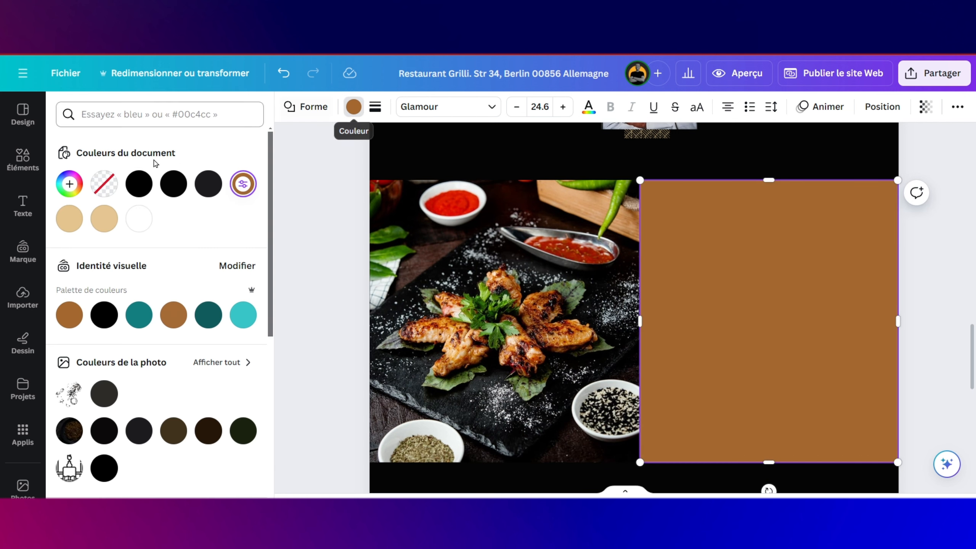
click(207, 184)
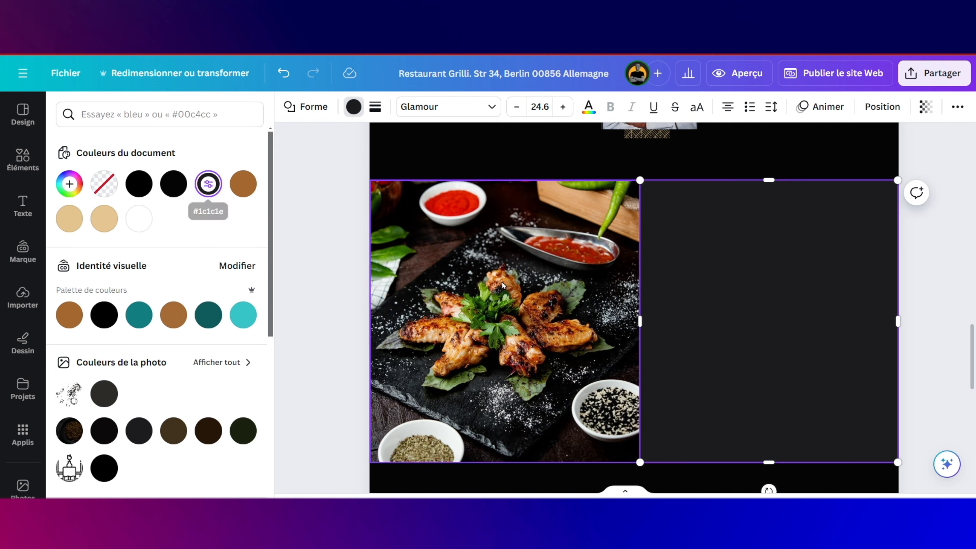
click(598, 302)
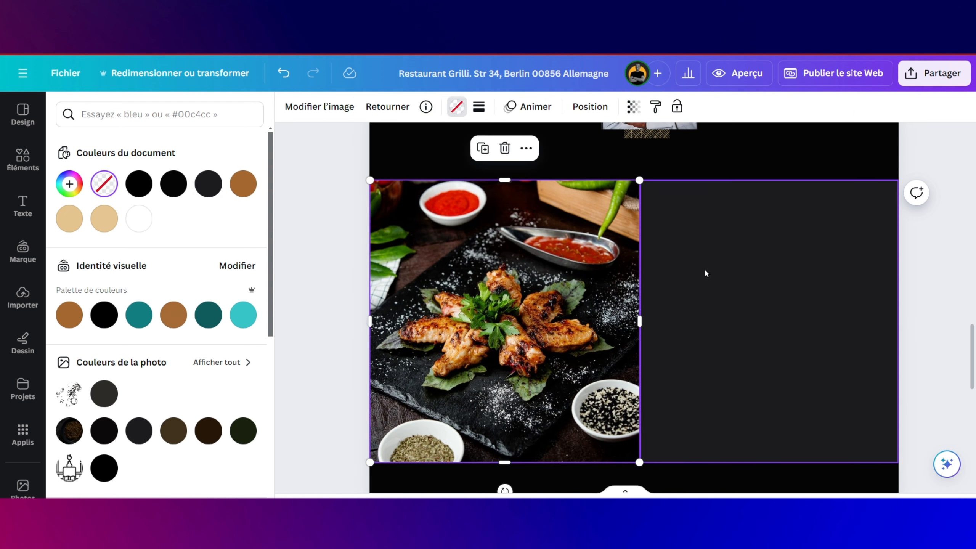
scroll(705, 272, up, 2)
scroll(705, 272, down, 1)
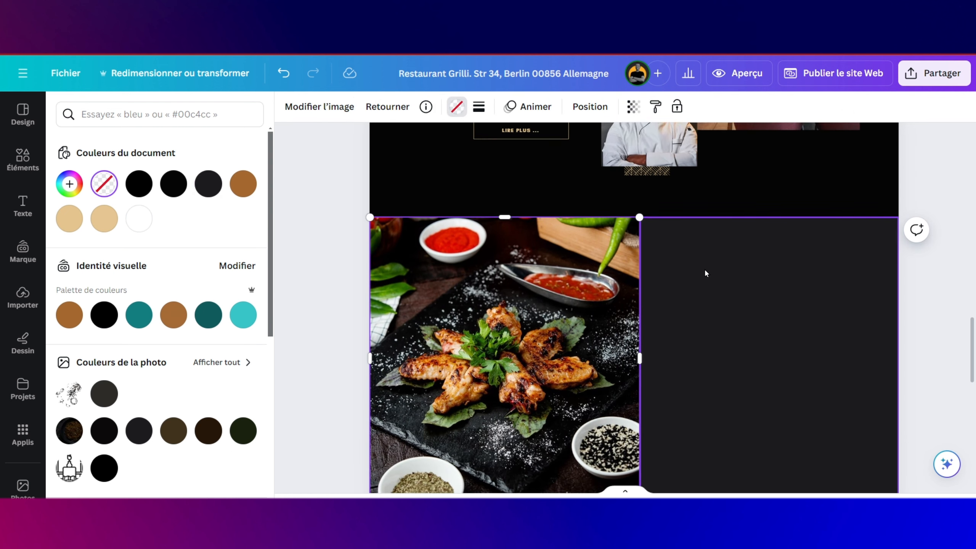
click(726, 191)
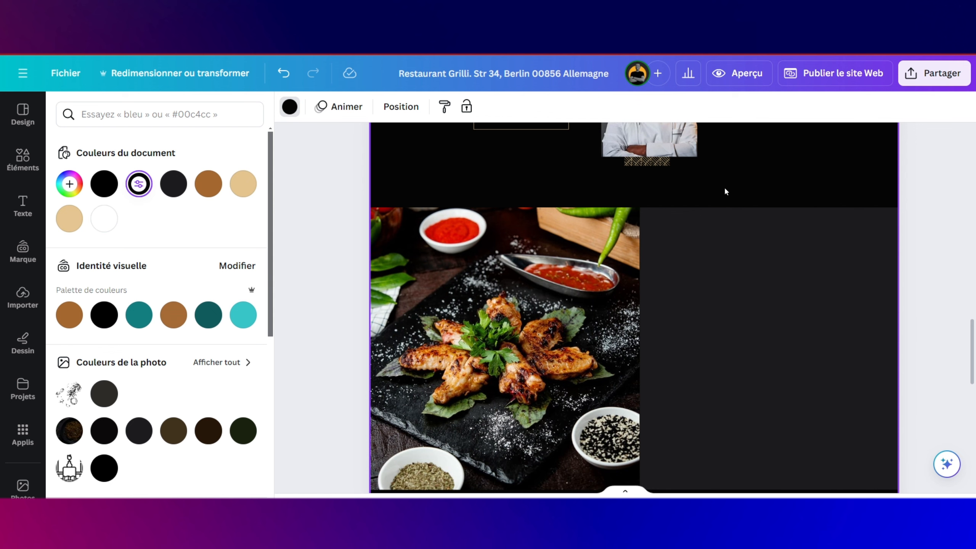
scroll(726, 191, up, 10)
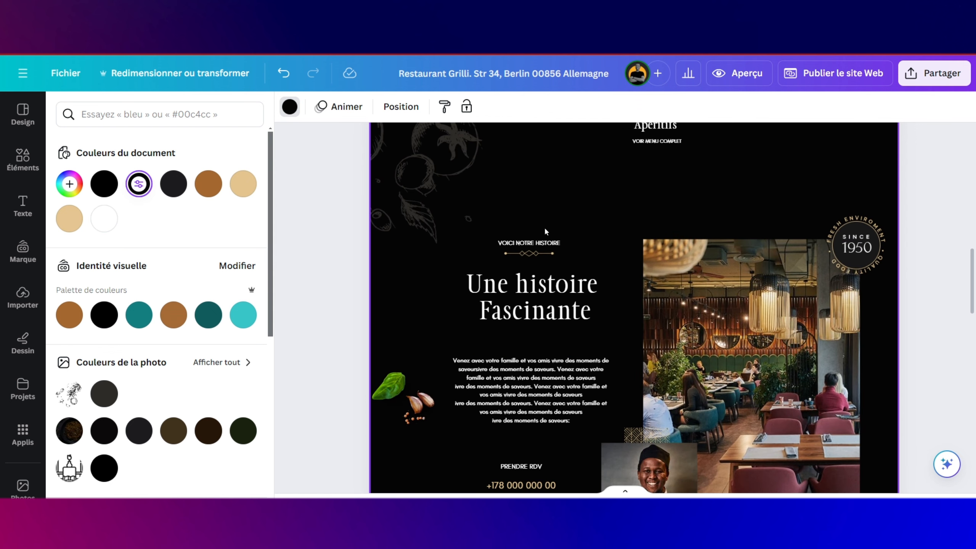
Step: Duplicate the 'VOICI NOTRE HISTOIRE' / 'Une histoire Fascinante' heading group onto the dark panel, left-aligned with divider shifted left
drag(525, 221, 534, 326)
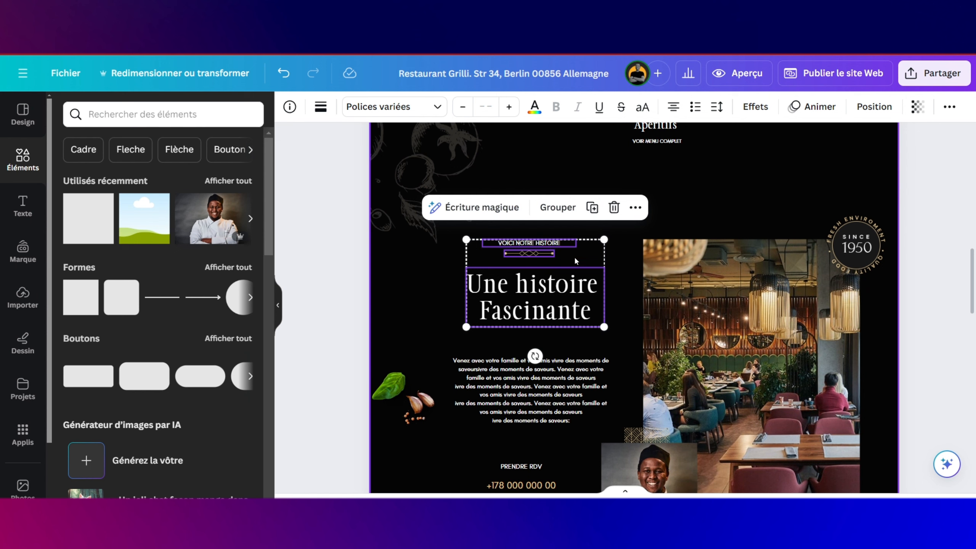
click(592, 208)
scroll(593, 266, down, 4)
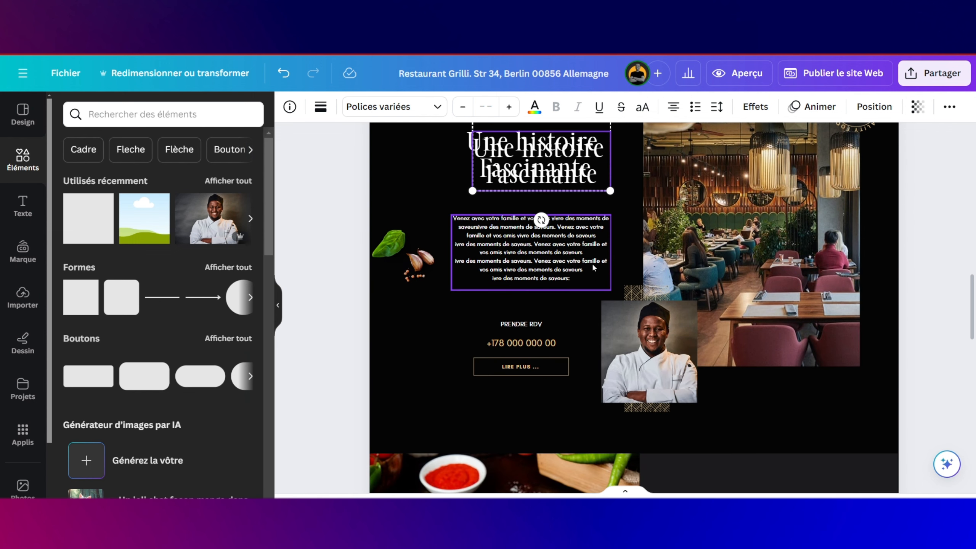
drag(575, 175, 758, 446)
scroll(757, 446, down, 4)
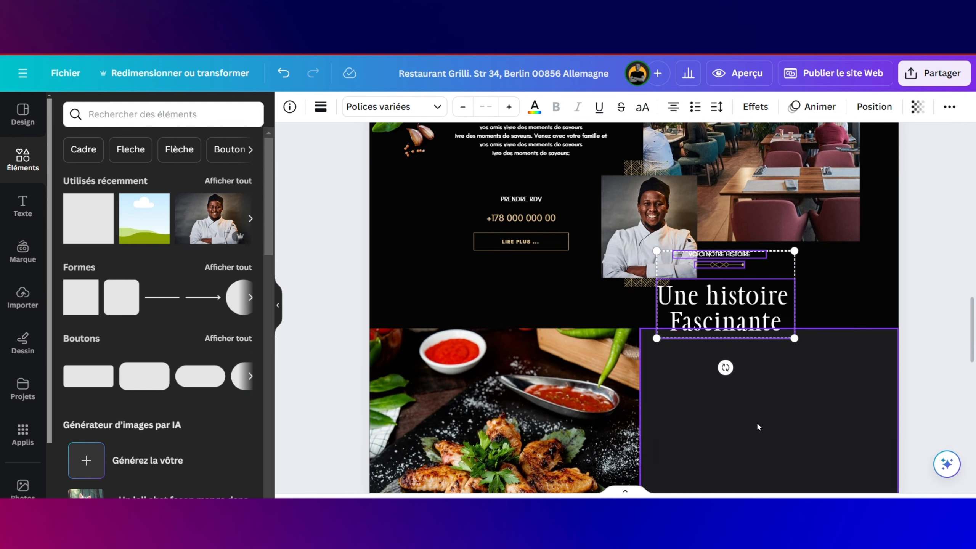
drag(740, 297, 774, 388)
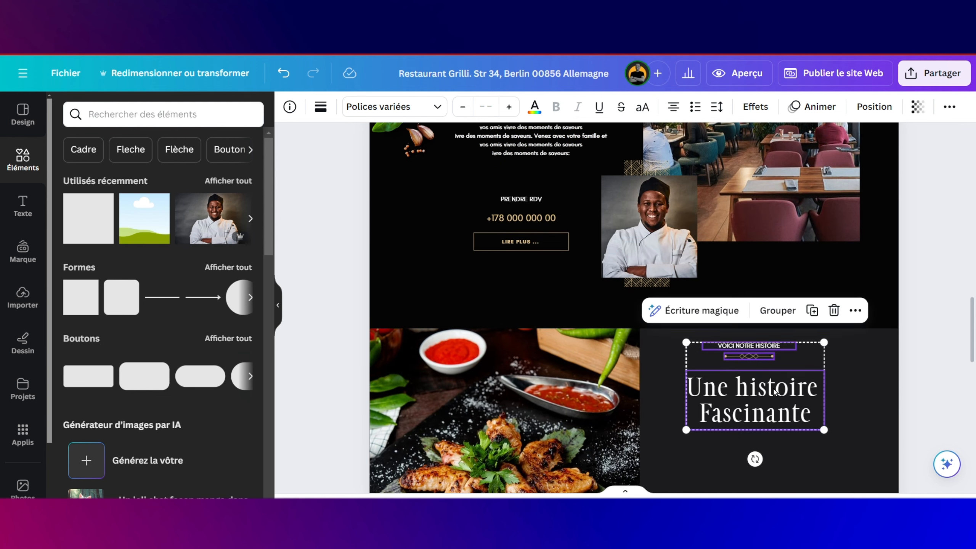
click(673, 108)
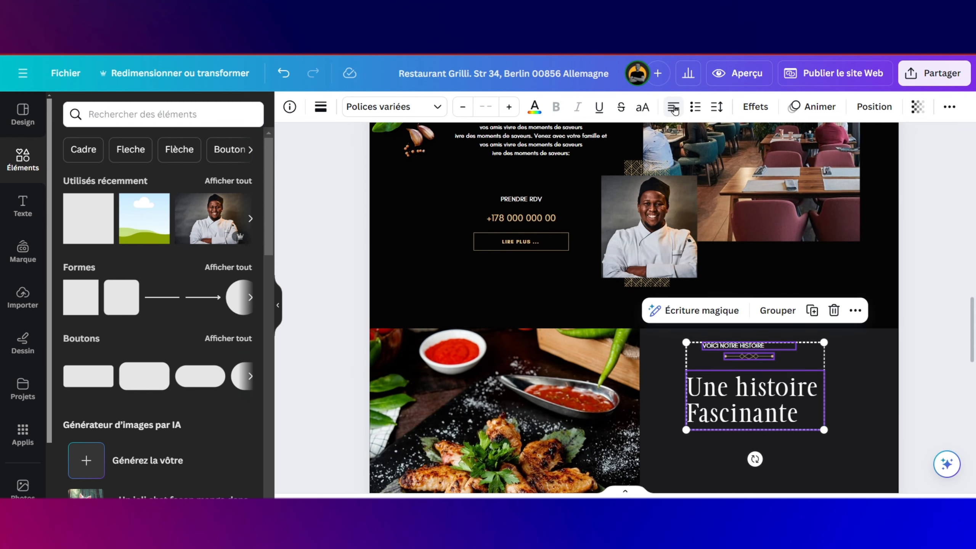
click(834, 360)
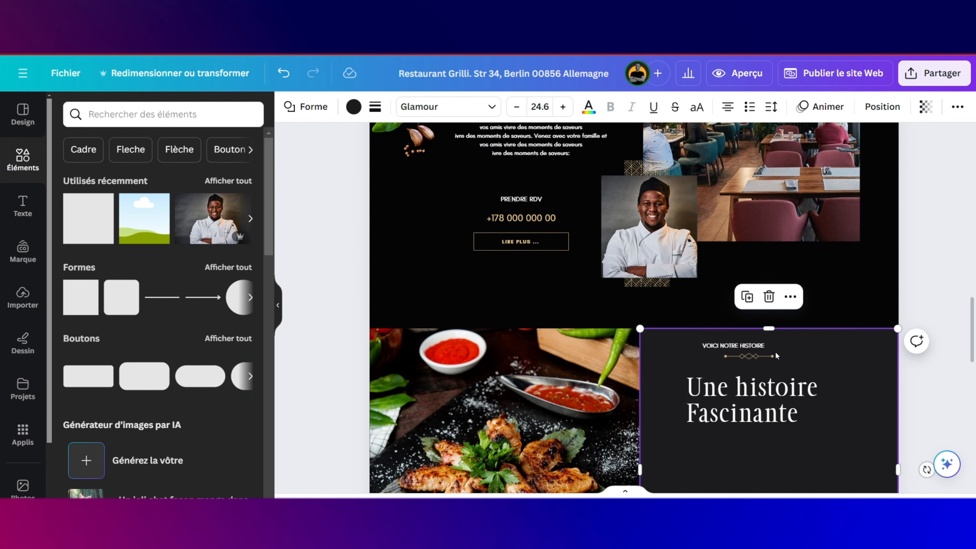
drag(760, 359, 722, 345)
click(738, 346)
Step: Replace the copied 'Une histoire Fascinante' title with 'Ailes de Poulet' and widen it to one line
click(743, 388)
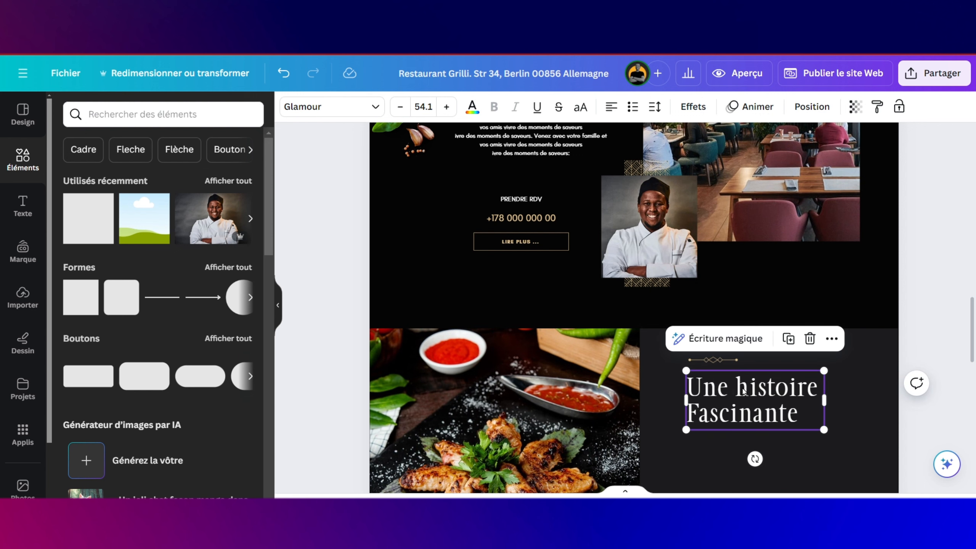
drag(688, 387, 742, 387)
drag(801, 415, 690, 391)
key(Caps_Lock)
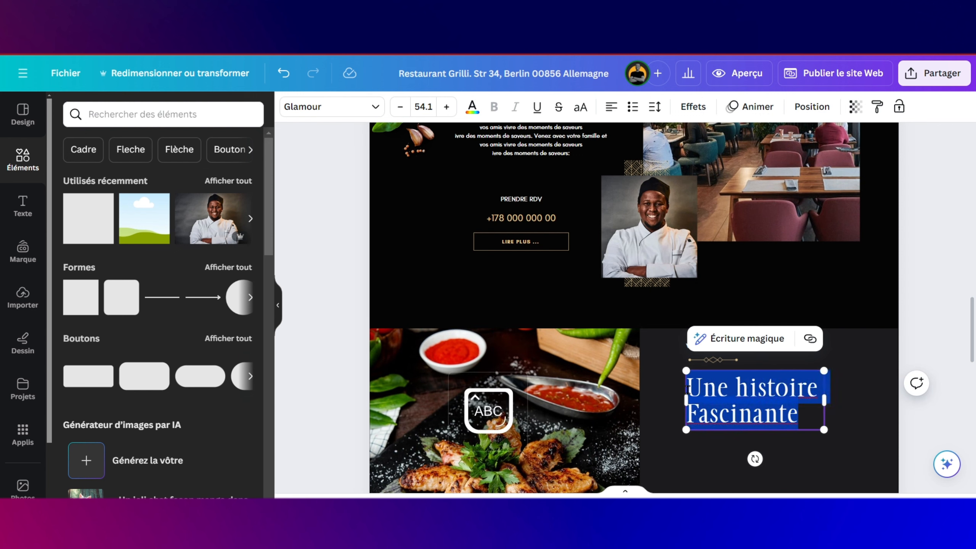
text(A)
key(Caps_Lock)
text(iles de)
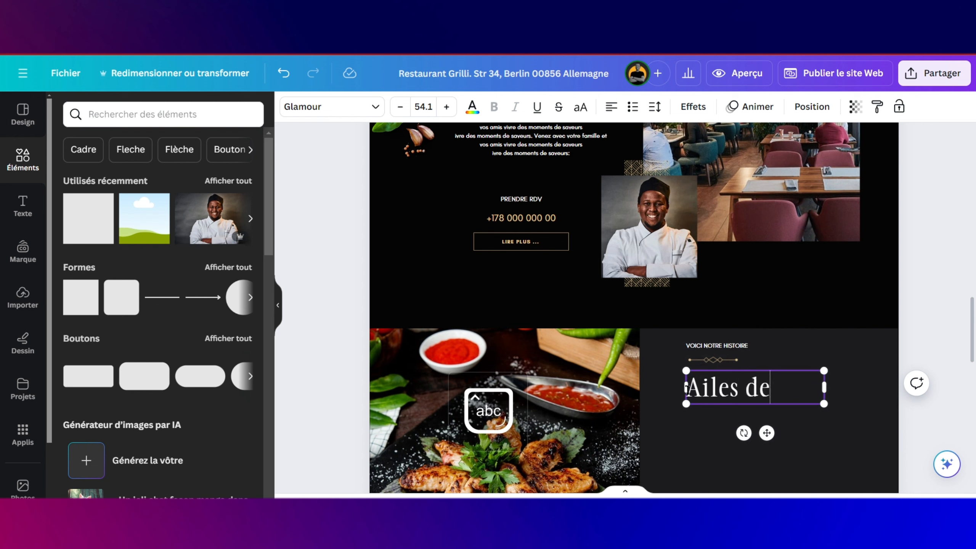
key(Caps_Lock)
text(P)
key(Caps_Lock)
text(oz)
key(BackSpace)
text(ulets)
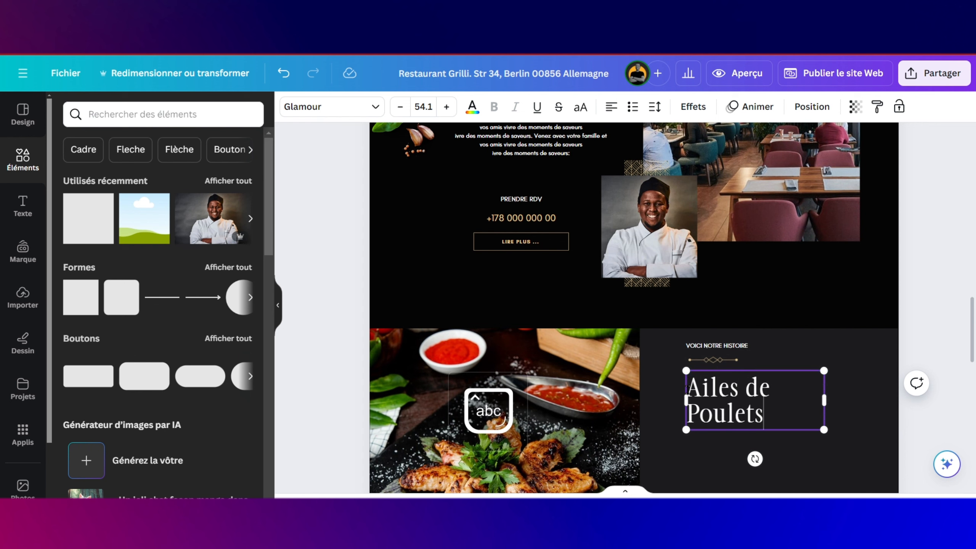
key(BackSpace)
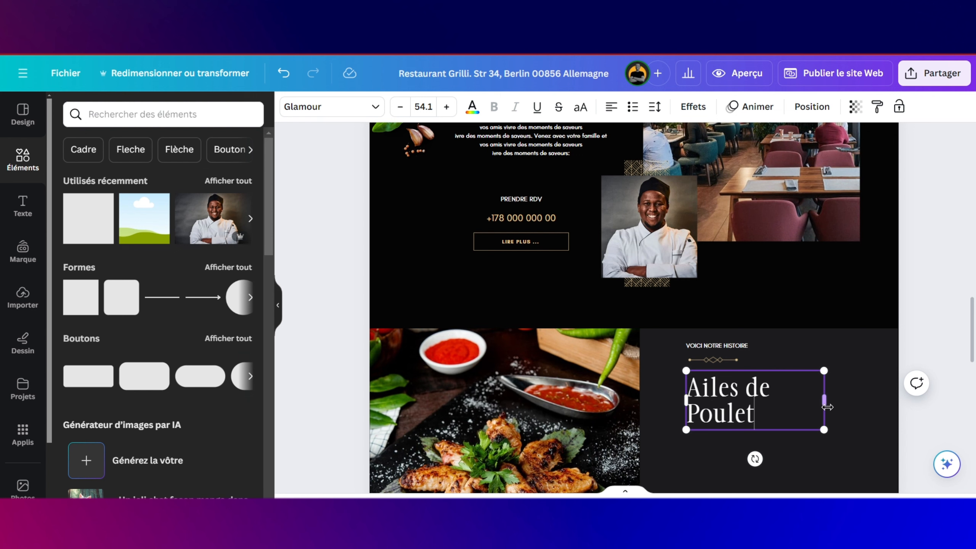
drag(829, 401, 862, 402)
click(865, 433)
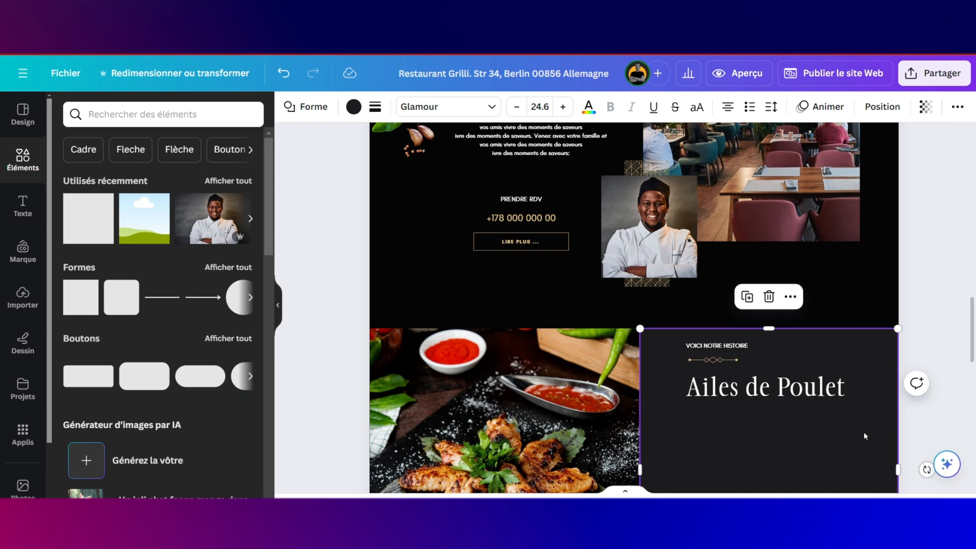
Step: Paste a copy of the 'Venez avec votre famille…' paragraph under 'Ailes de Poulet', left-aligned
scroll(828, 416, up, 5)
click(552, 381)
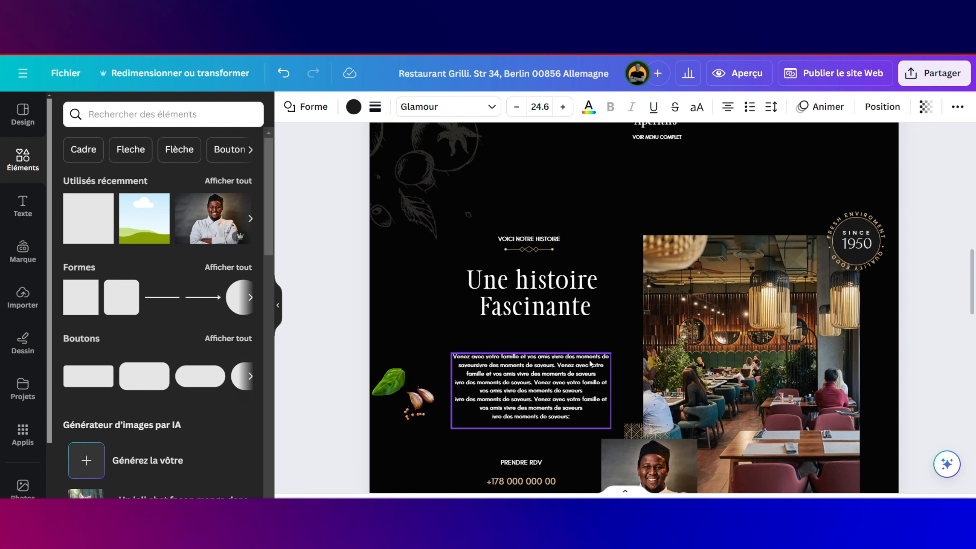
scroll(551, 380, down, 10)
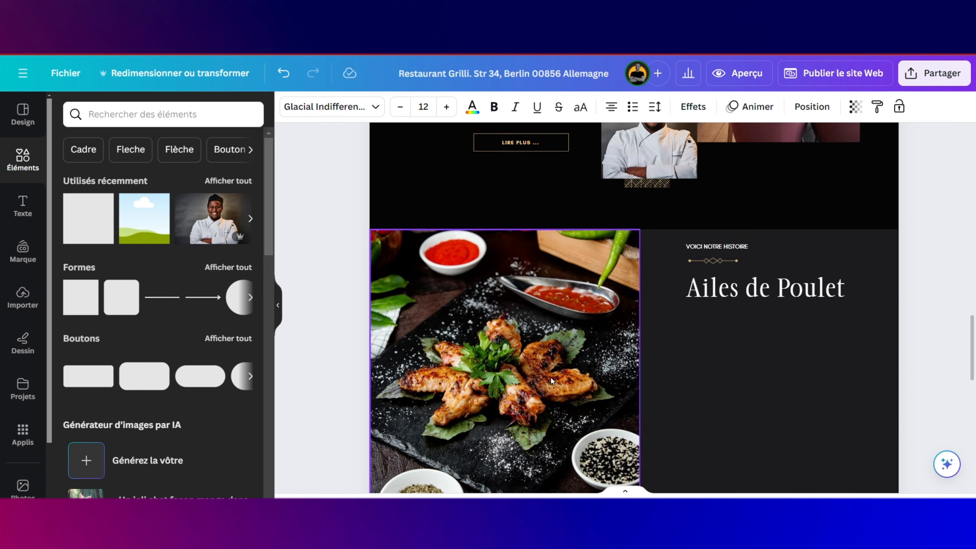
click(757, 361)
key(ctrl+v)
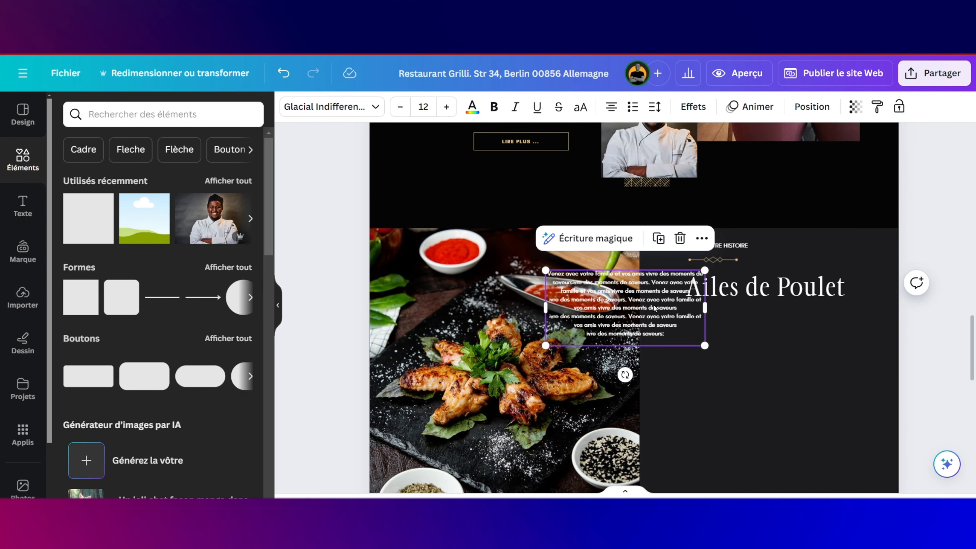
drag(649, 302, 793, 344)
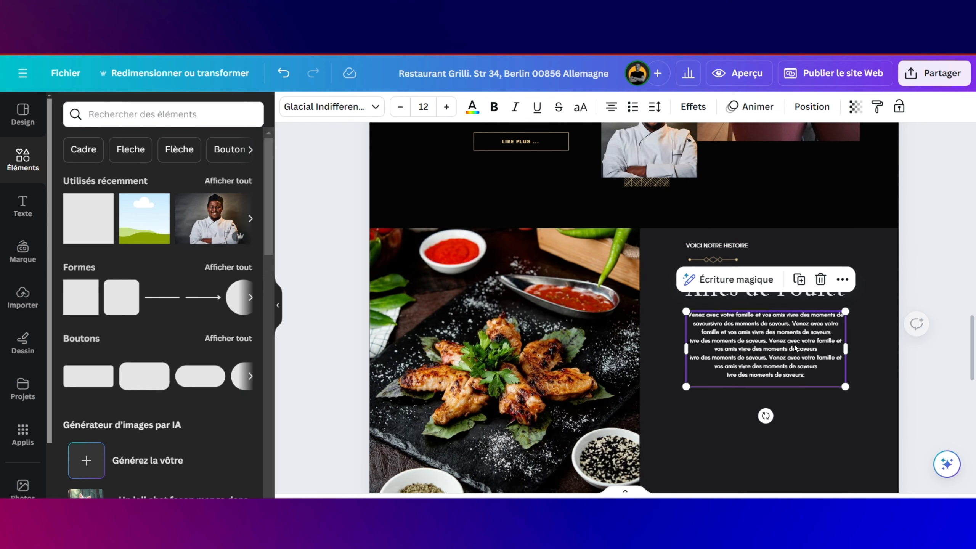
click(615, 106)
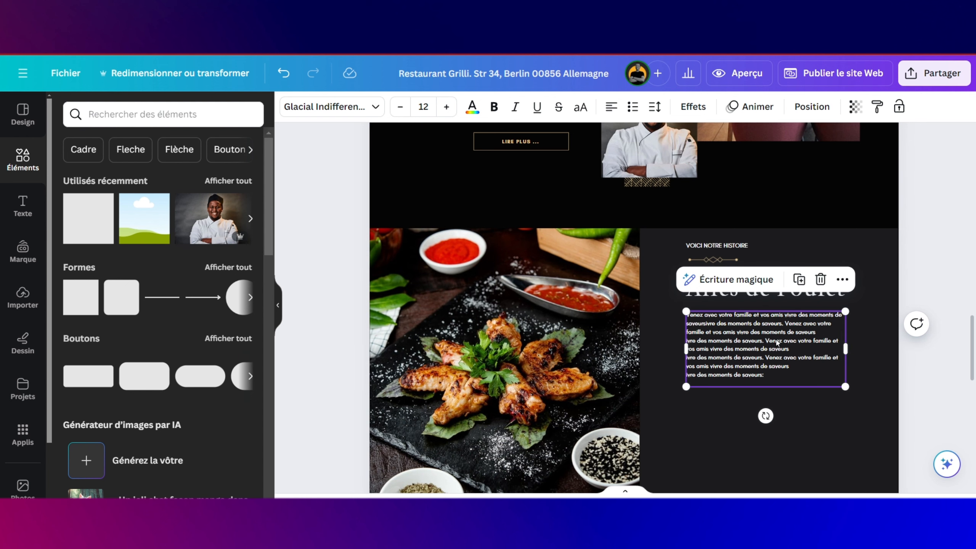
drag(773, 331, 773, 330)
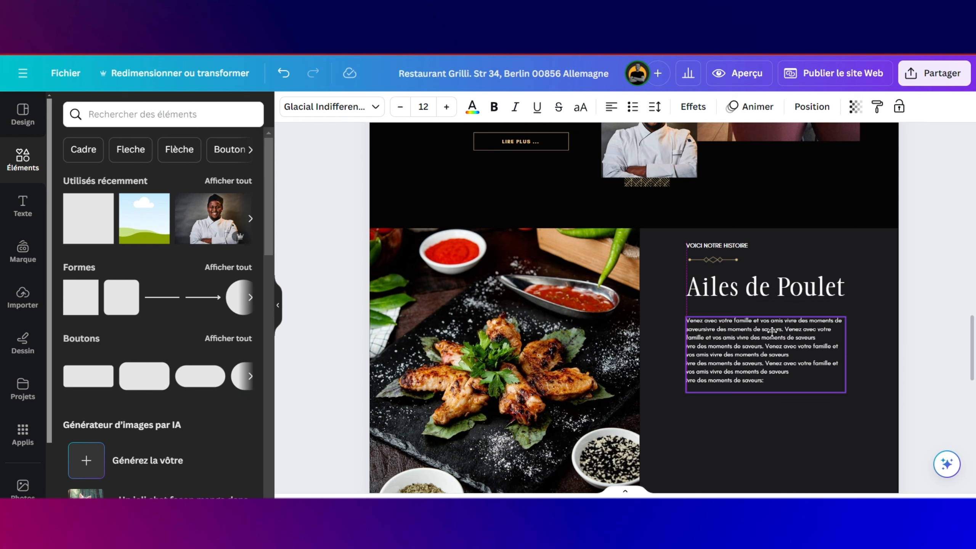
scroll(528, 286, down, 1)
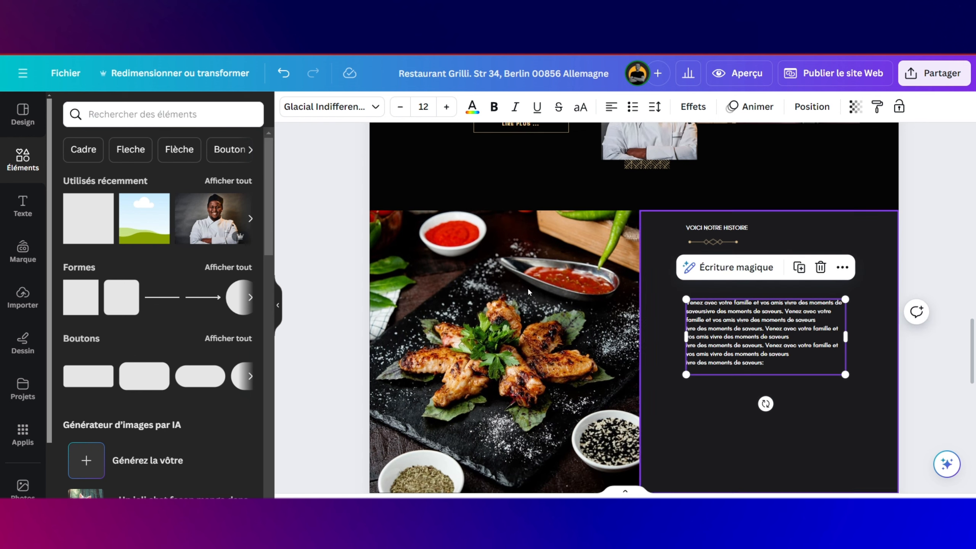
Step: Place the uploaded gold star-ribbon badge, sized small, just left of the 'Ailes de Poulet' heading
click(23, 297)
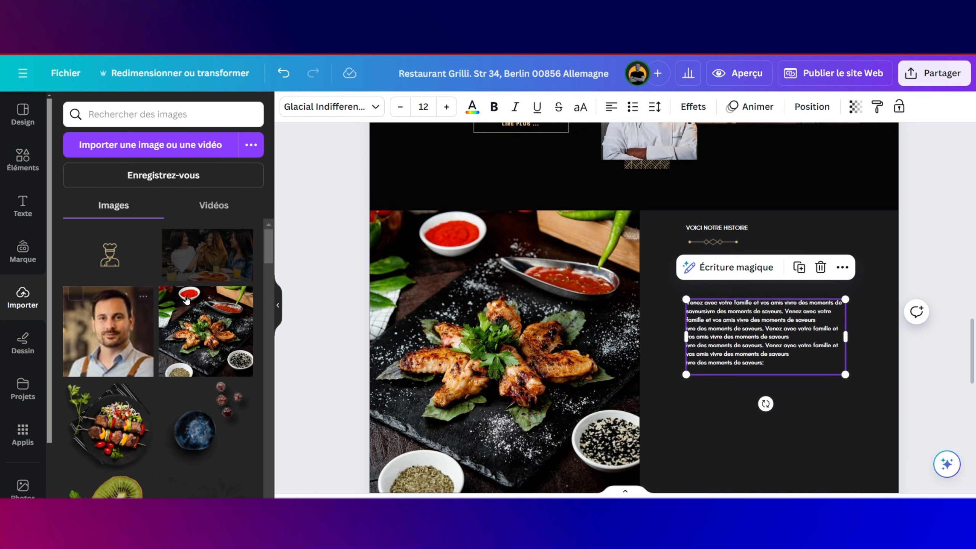
scroll(178, 326, down, 15)
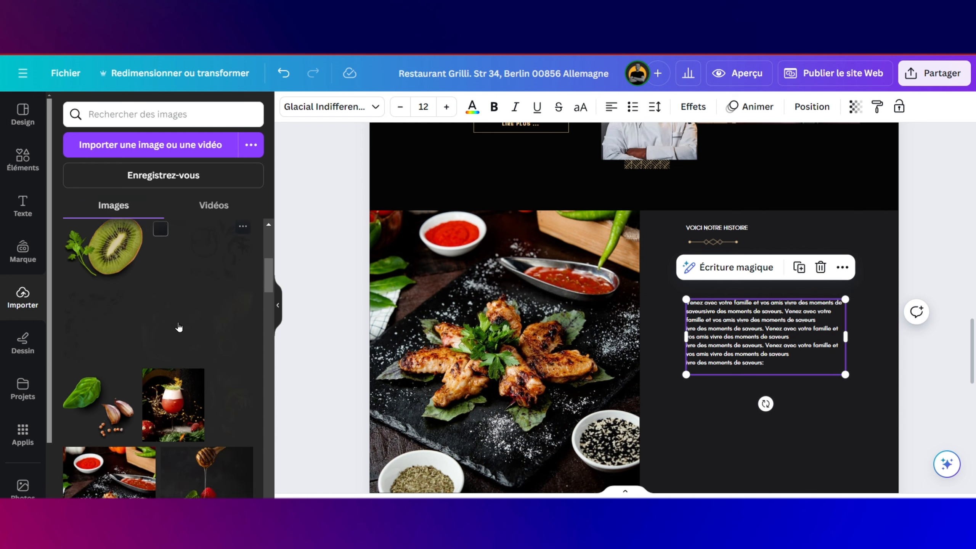
scroll(179, 327, down, 10)
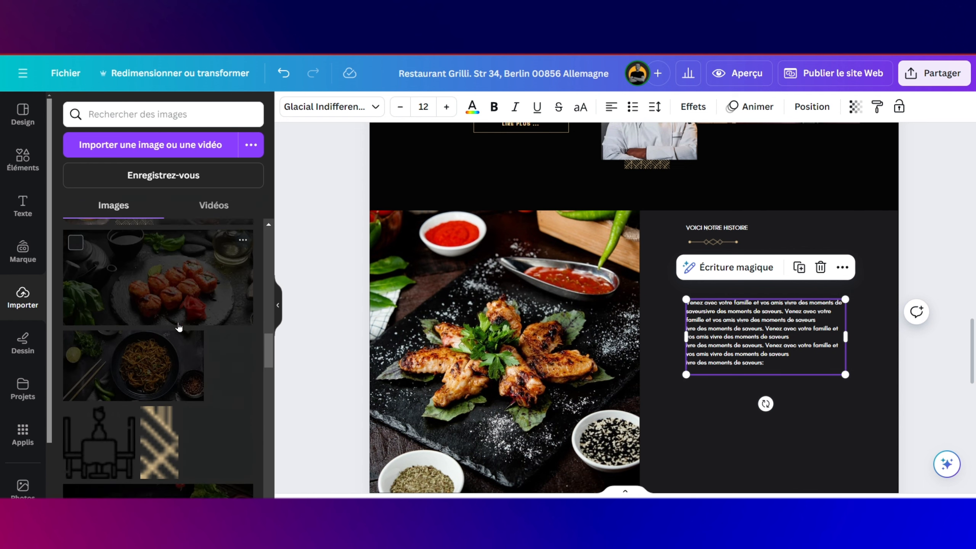
scroll(179, 327, up, 15)
scroll(179, 327, down, 10)
scroll(178, 327, up, 2)
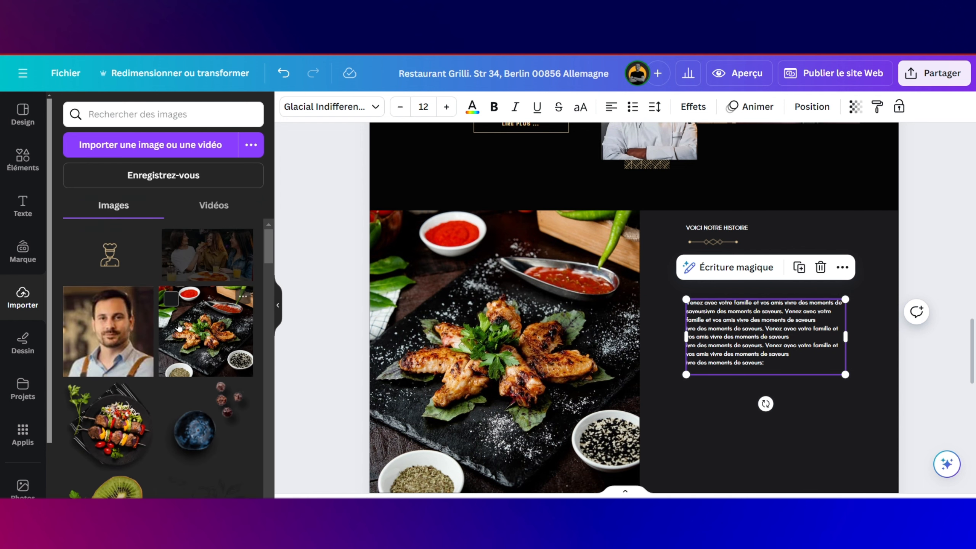
scroll(178, 326, down, 3)
scroll(179, 327, up, 12)
scroll(179, 327, down, 8)
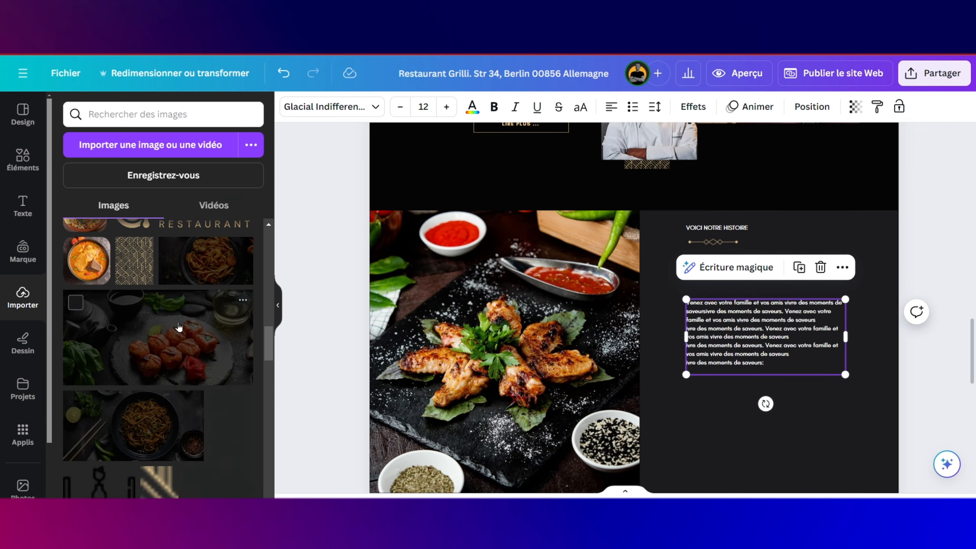
scroll(179, 327, down, 4)
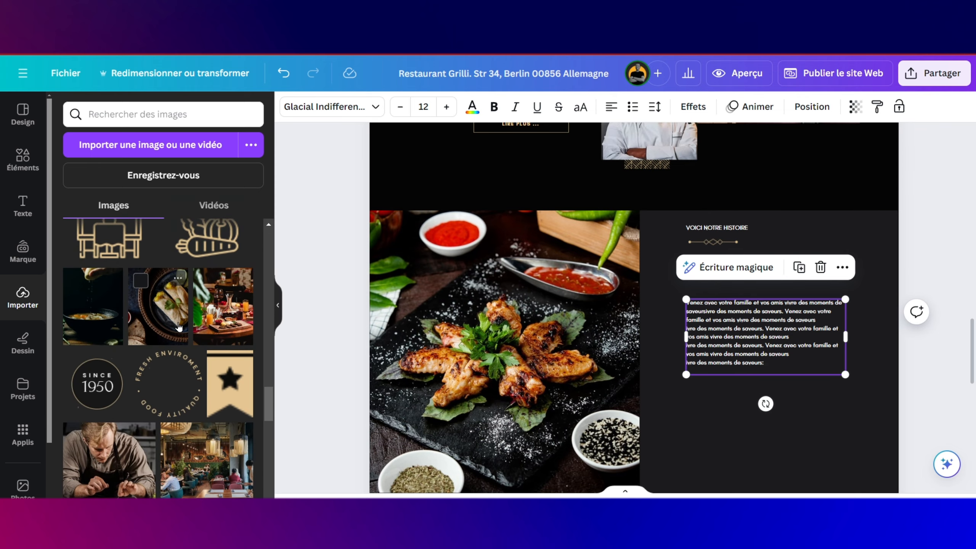
drag(228, 374, 670, 396)
drag(675, 446, 679, 285)
click(757, 407)
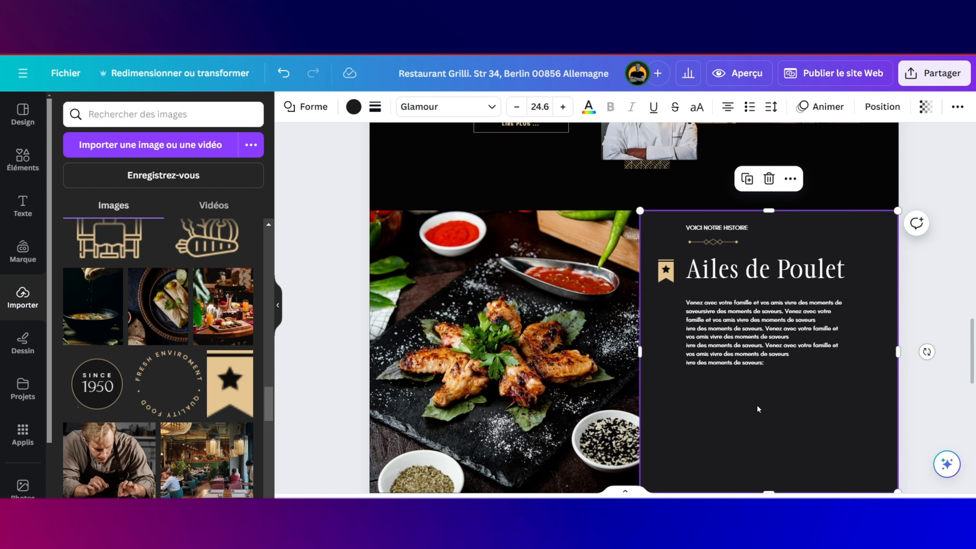
scroll(756, 384, down, 3)
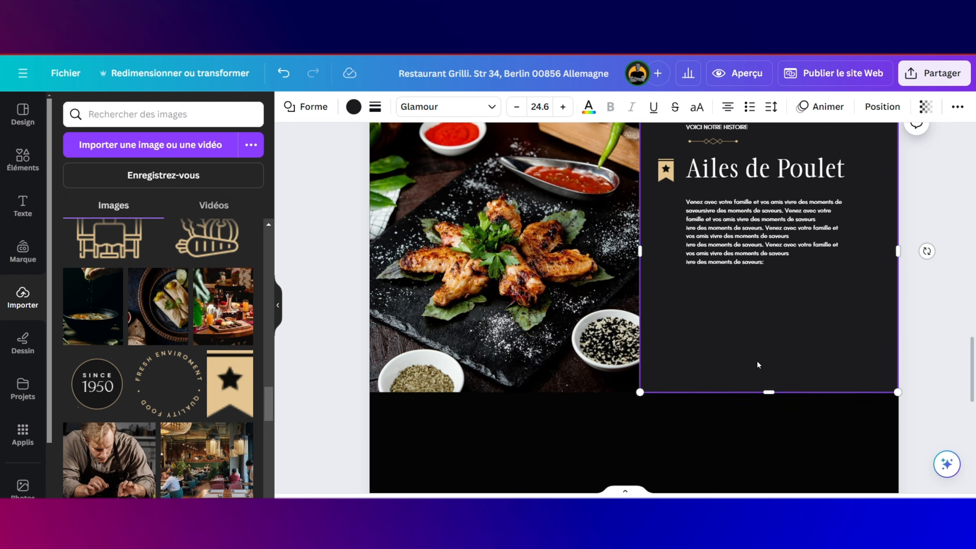
scroll(749, 289, up, 1)
Step: Duplicate the 'VOICI NOTRE HISTOIRE' label below the paragraph, retype it as the price 40, and narrow it
click(728, 154)
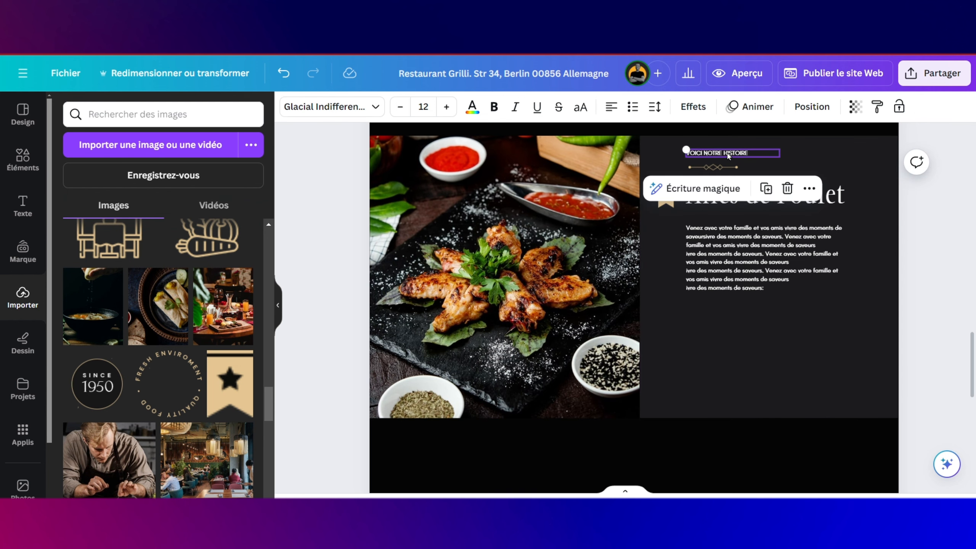
click(766, 188)
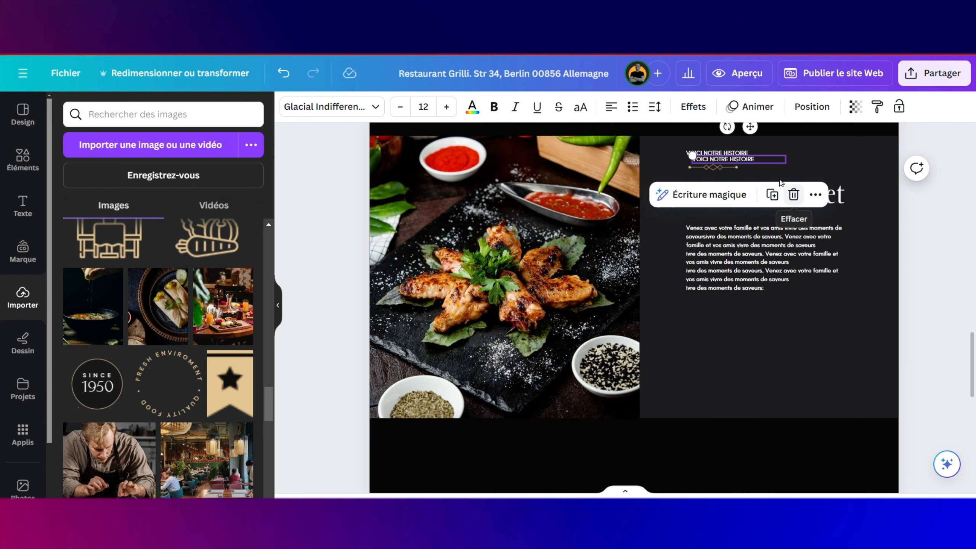
drag(749, 127, 746, 294)
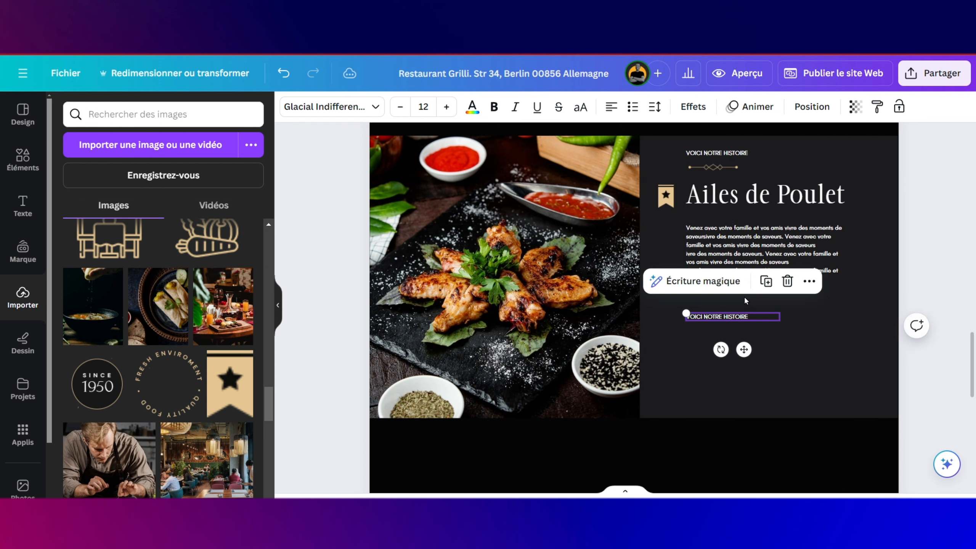
double_click(736, 318)
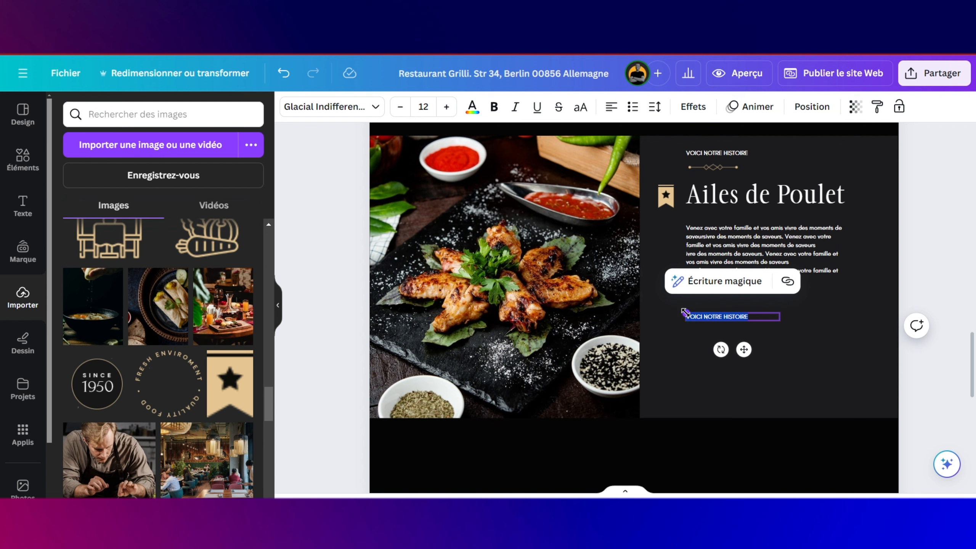
text(40)
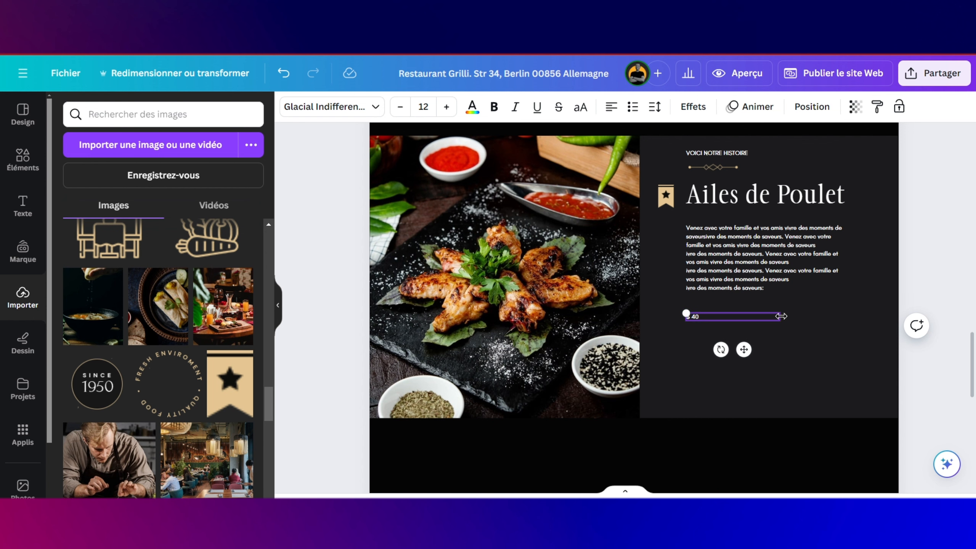
drag(782, 316, 704, 317)
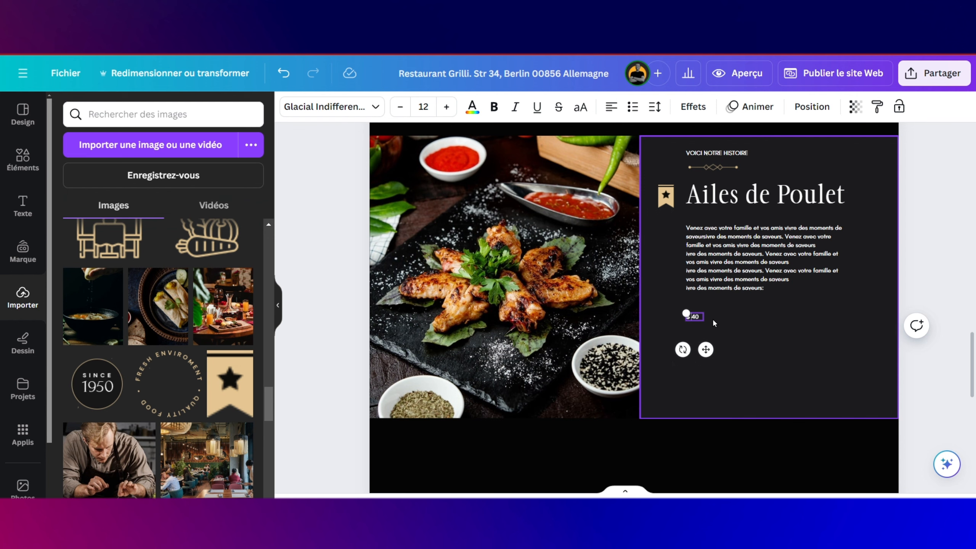
Step: Enlarge the $ 40 price text and shift it slightly right and down
scroll(707, 321, up, 3)
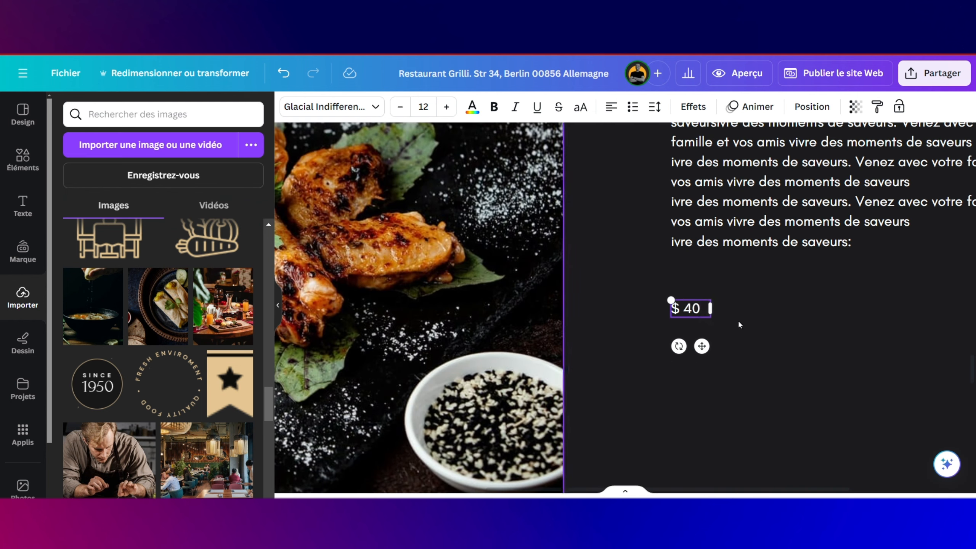
click(723, 318)
click(705, 317)
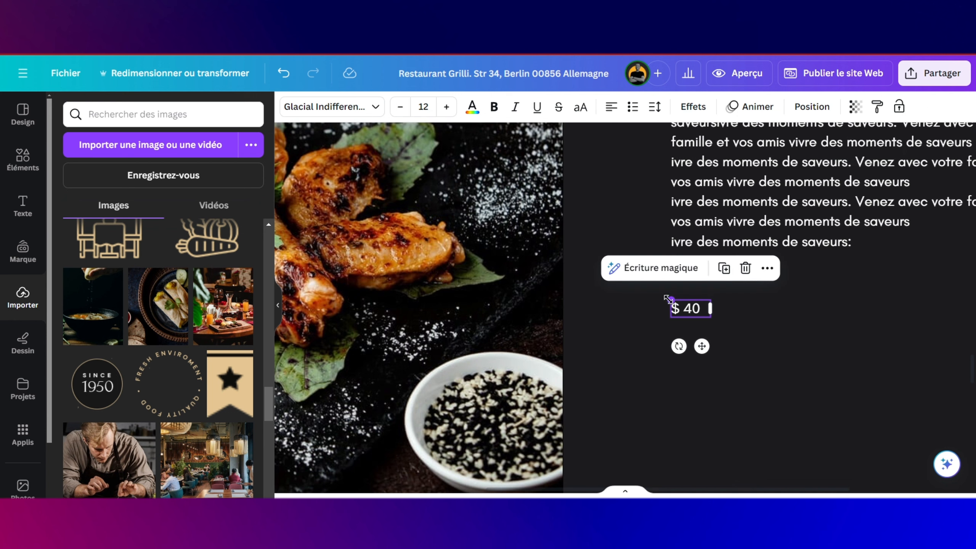
drag(668, 299, 653, 291)
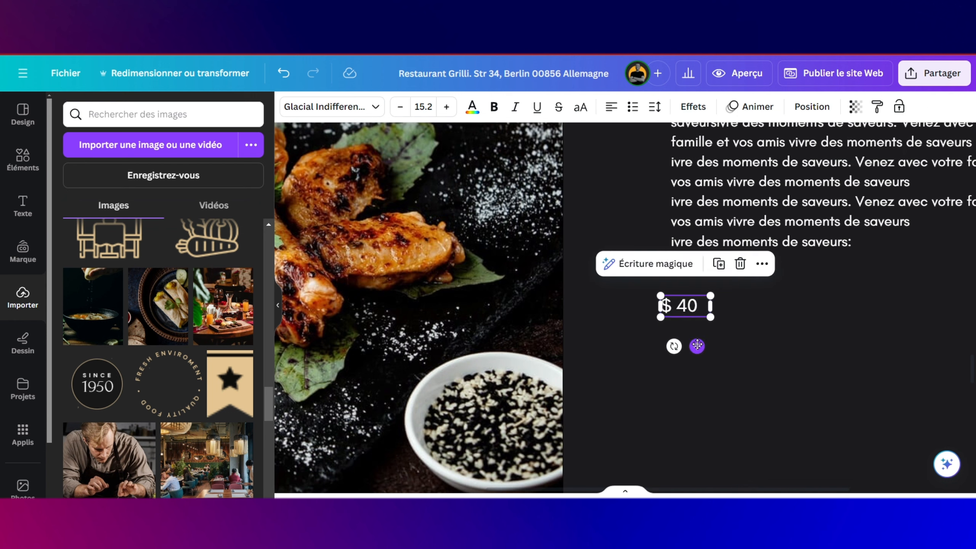
drag(697, 345, 712, 354)
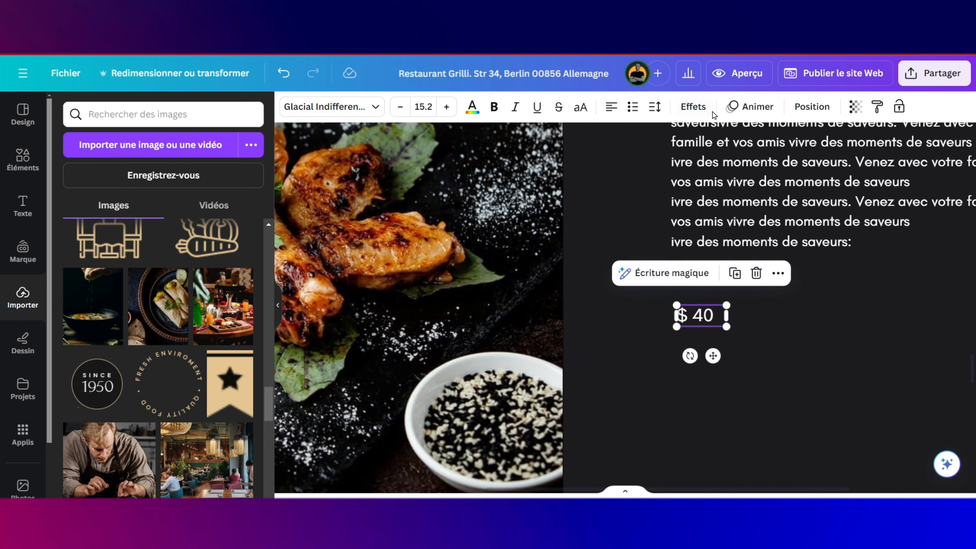
Step: Fade the price to about 43 transparency and place a duplicate beside it
click(855, 107)
drag(819, 158, 770, 159)
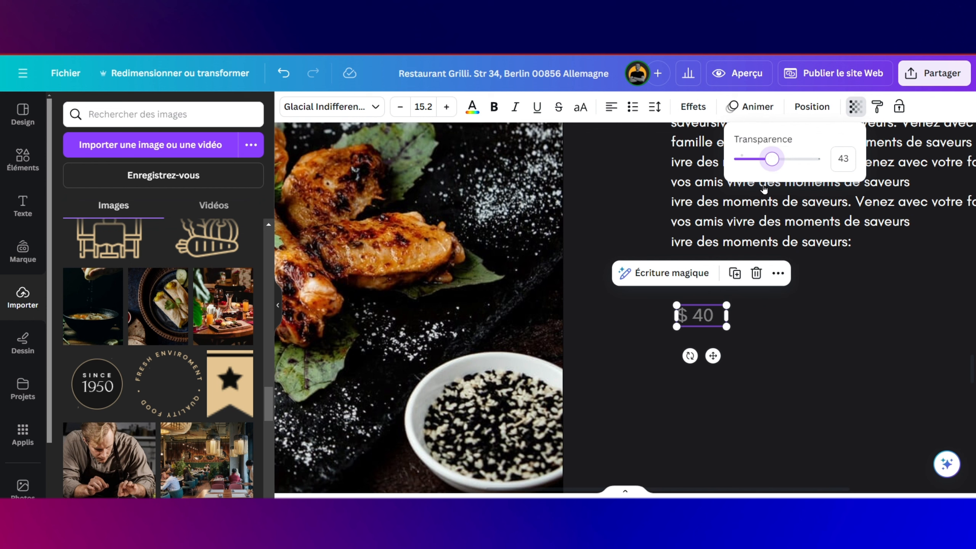
click(734, 273)
mouse_move(713, 333)
mouse_down()
mouse_move(758, 320)
mouse_move(694, 287)
mouse_move(761, 306)
mouse_move(739, 329)
mouse_move(762, 324)
mouse_move(732, 329)
mouse_up()
Step: Enlarge the right $ 40 price, colour it gold and make it fully opaque
click(721, 325)
click(771, 324)
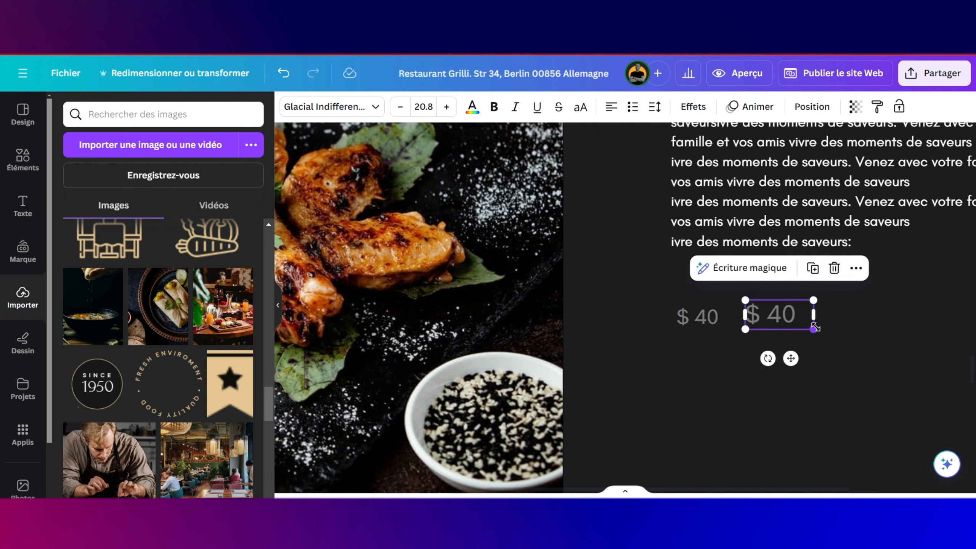
drag(815, 328, 823, 330)
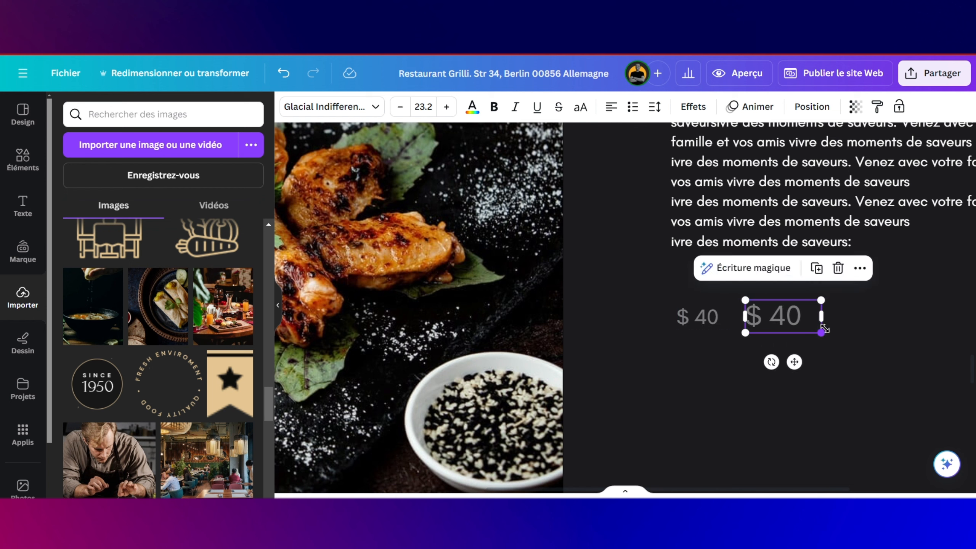
click(473, 107)
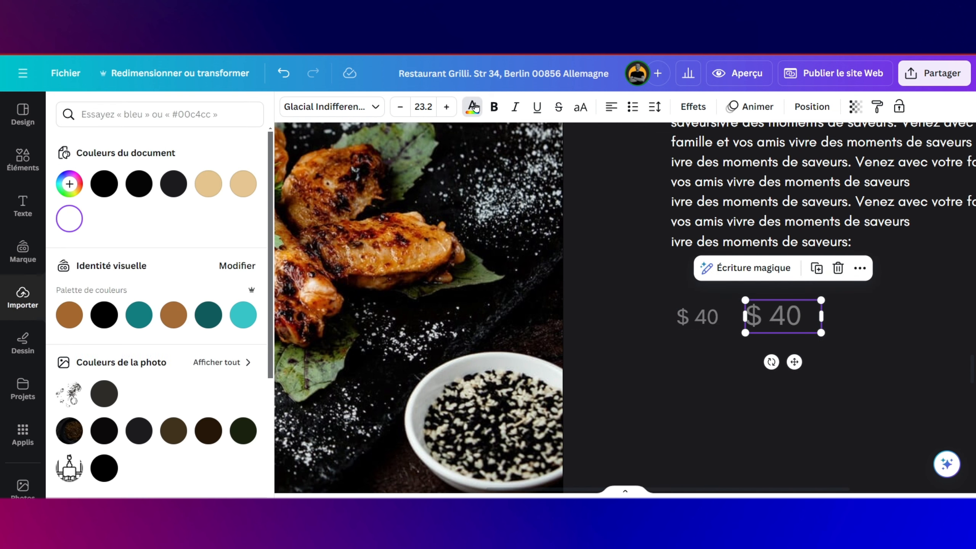
click(233, 181)
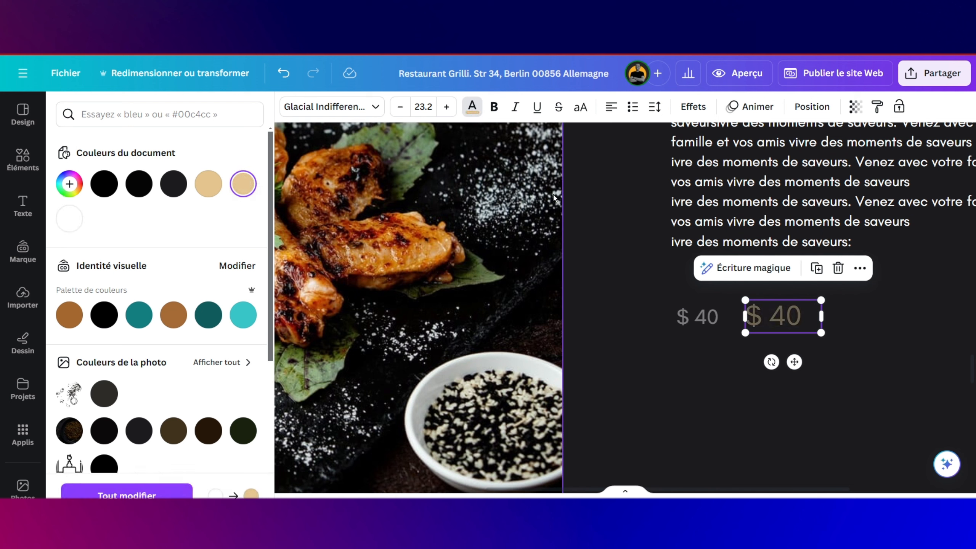
click(859, 108)
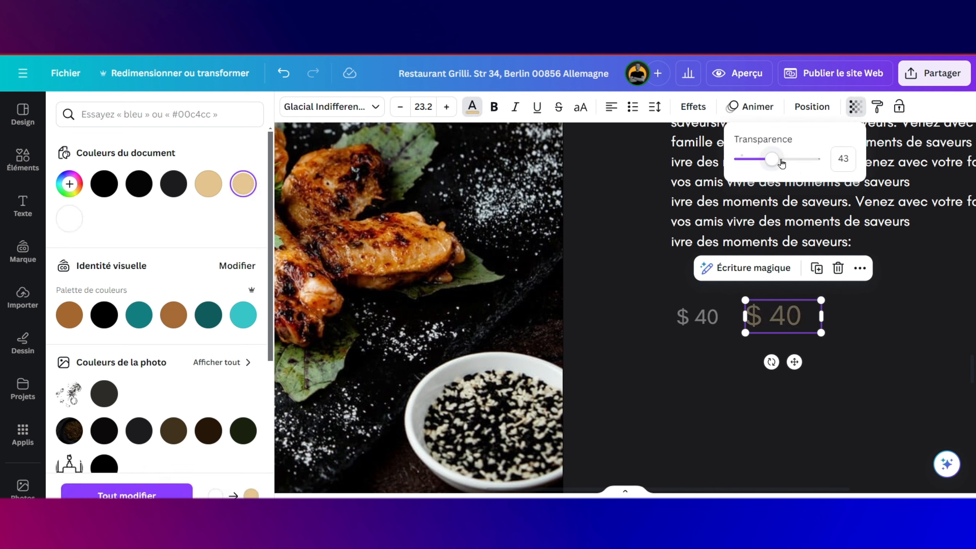
drag(780, 163, 831, 167)
click(862, 319)
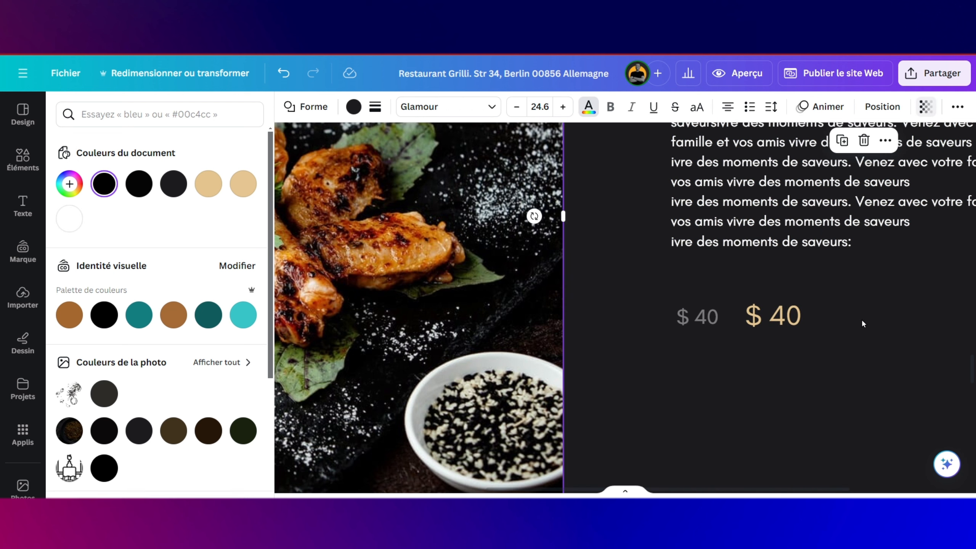
Step: Change the gold price to '$ 40.00' on one line and move it further right
scroll(862, 319, down, 3)
scroll(862, 319, right, 3)
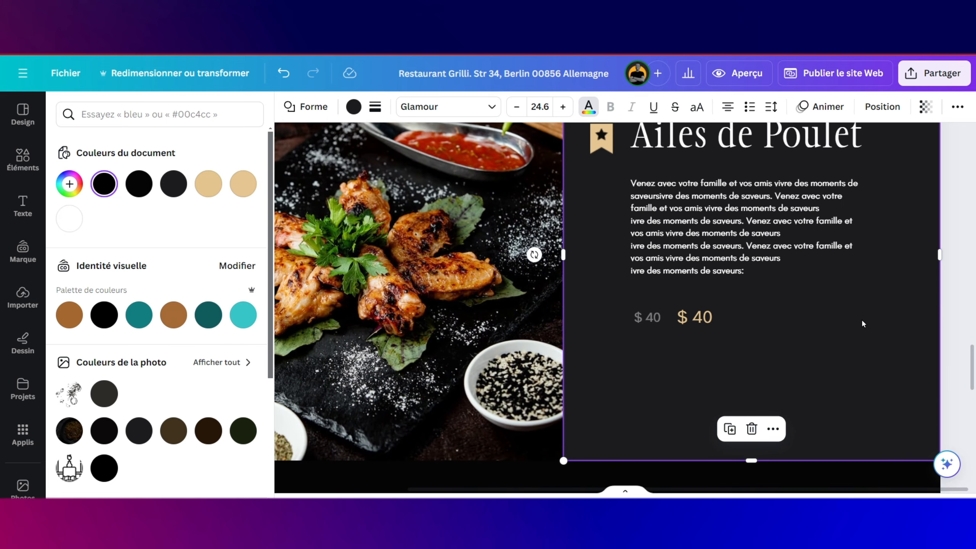
click(694, 318)
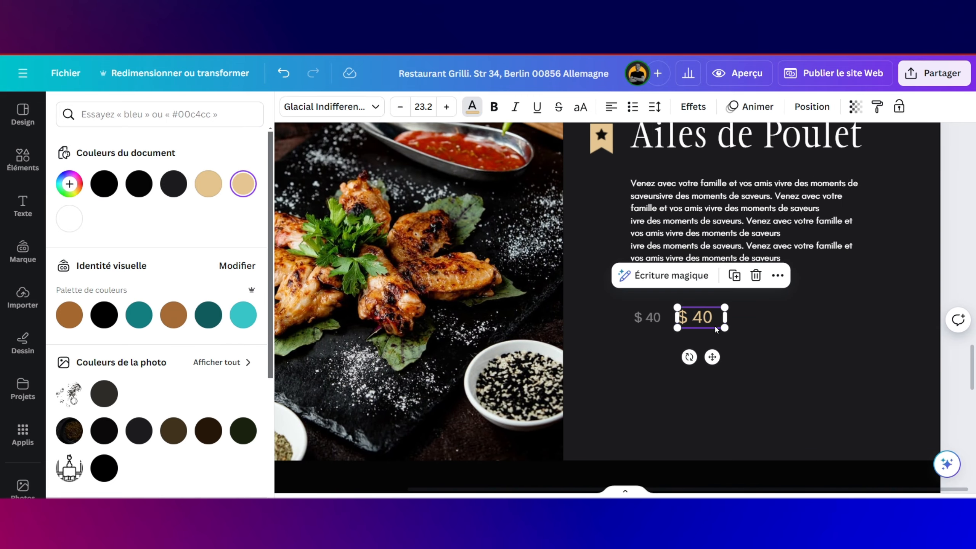
click(714, 326)
click(715, 326)
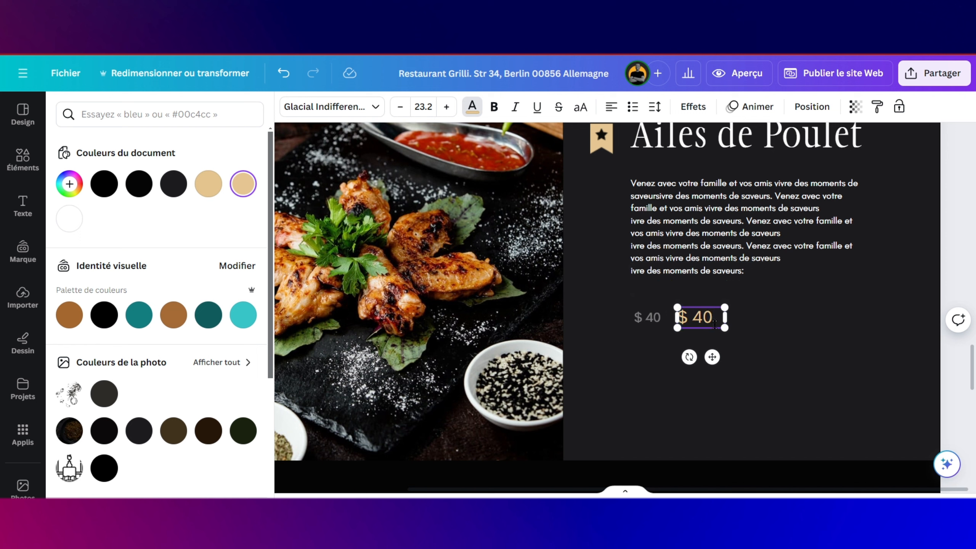
text(.00)
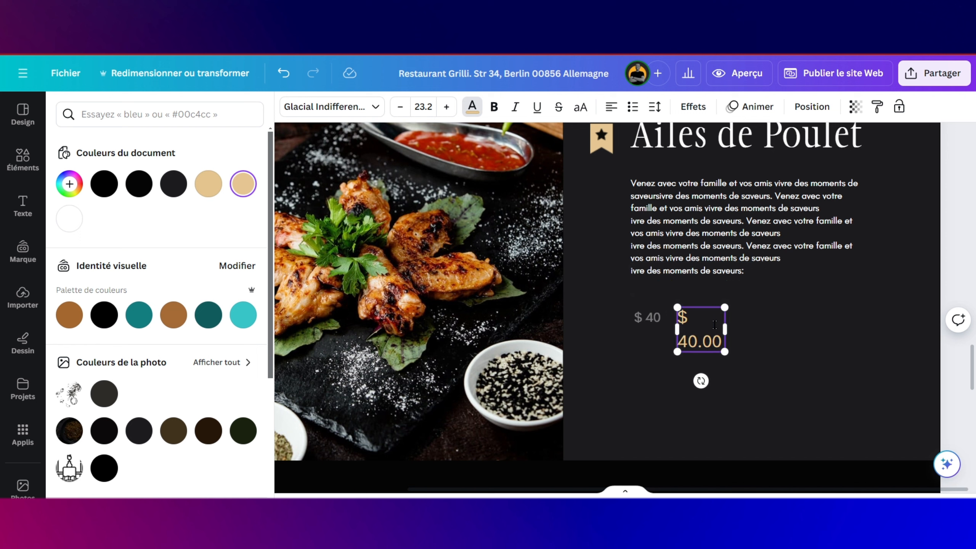
drag(727, 327, 761, 322)
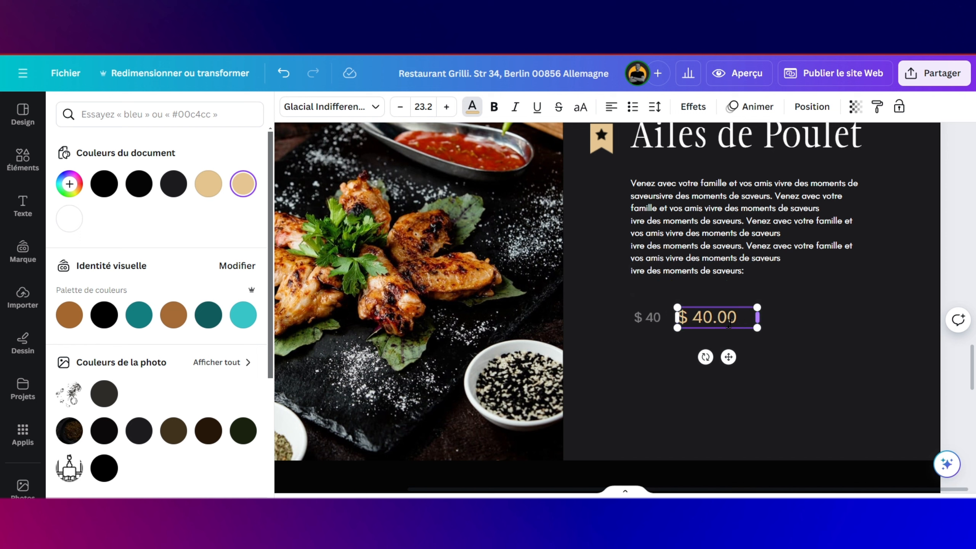
drag(728, 358, 743, 363)
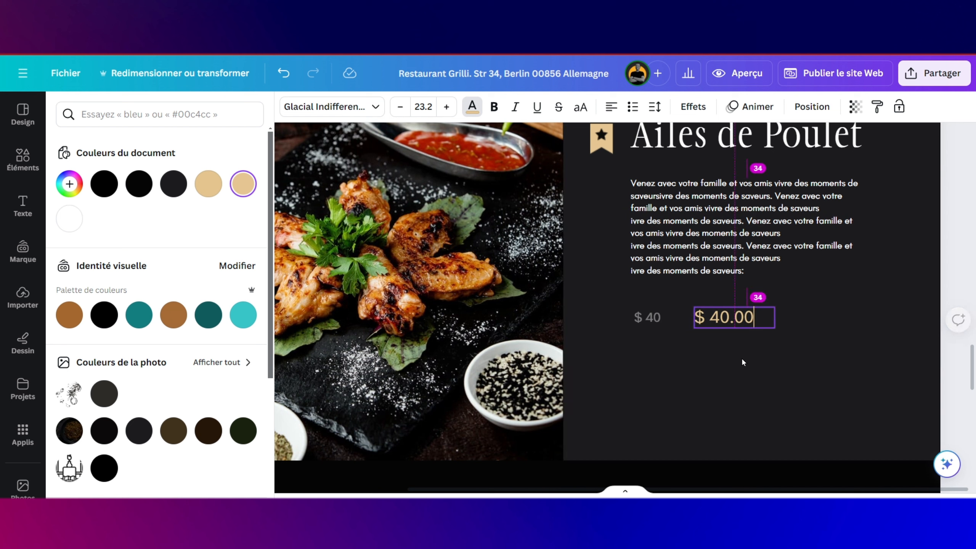
Step: Change the faded left price to '$ 40.00' on one line, then select the card background
click(654, 318)
click(658, 318)
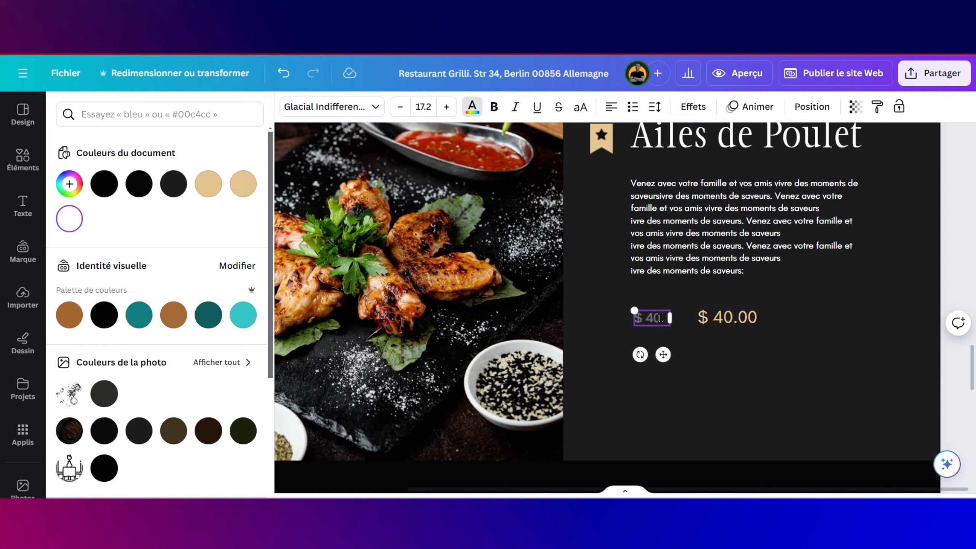
text(.)
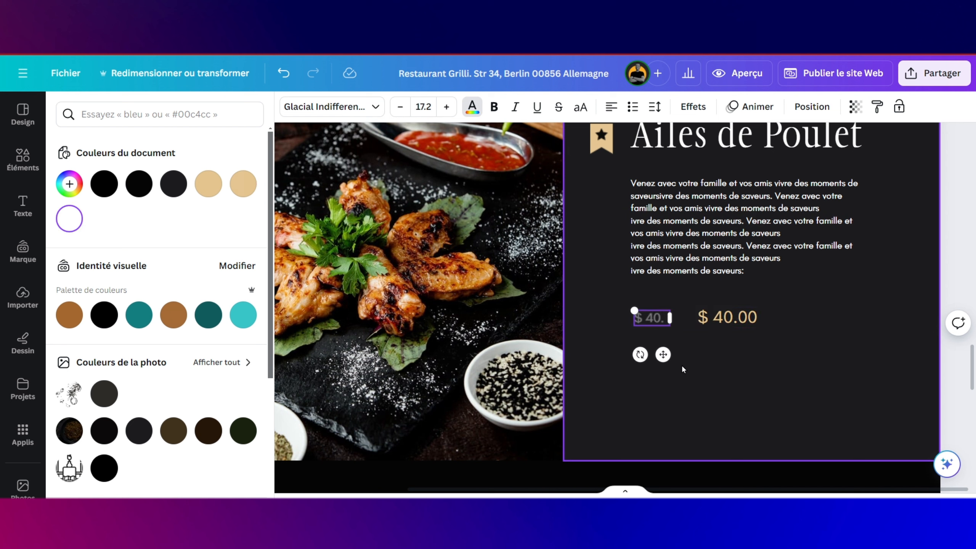
text(00)
drag(674, 325, 694, 325)
click(724, 322)
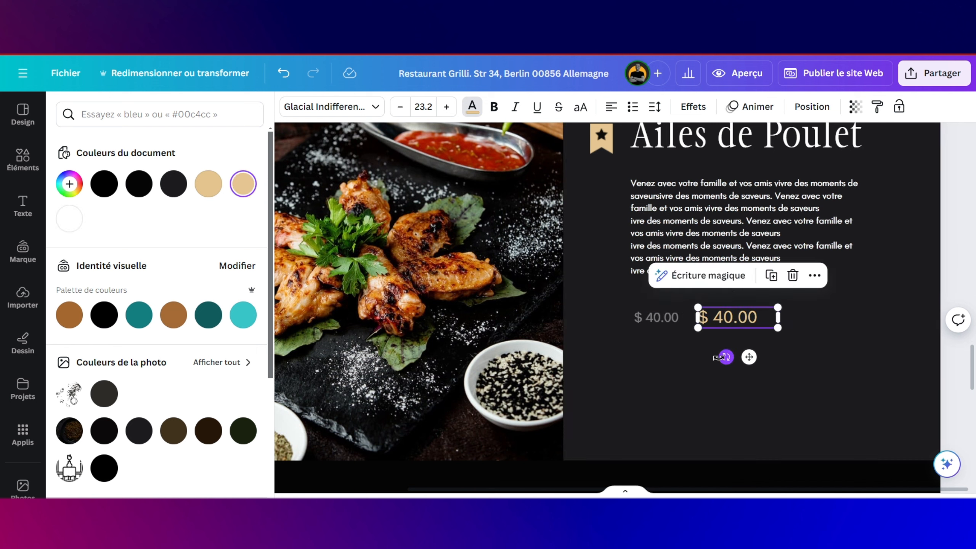
click(673, 356)
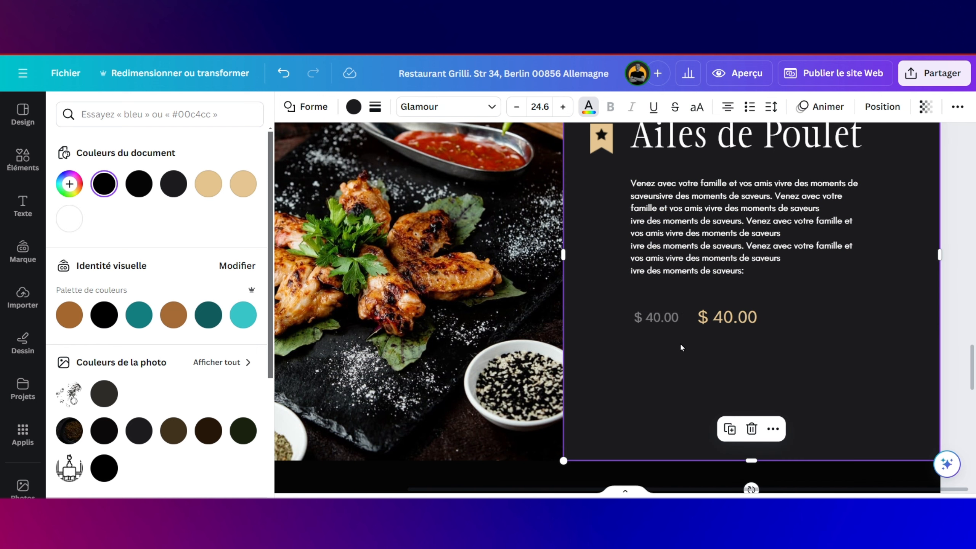
scroll(680, 342, up, 10)
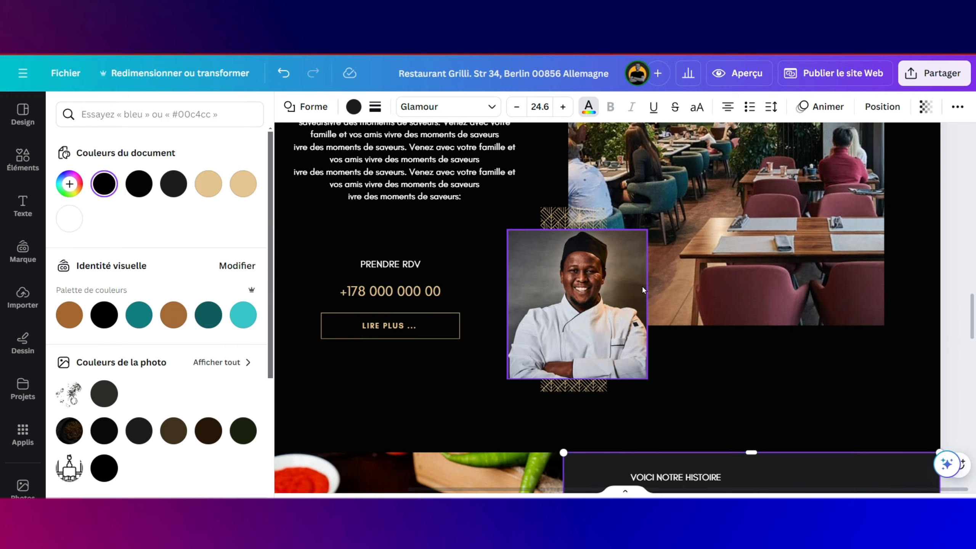
Step: Duplicate the chef section's LIRE PLUS button and place the copy below the two prices
scroll(642, 285, up, 1)
click(389, 352)
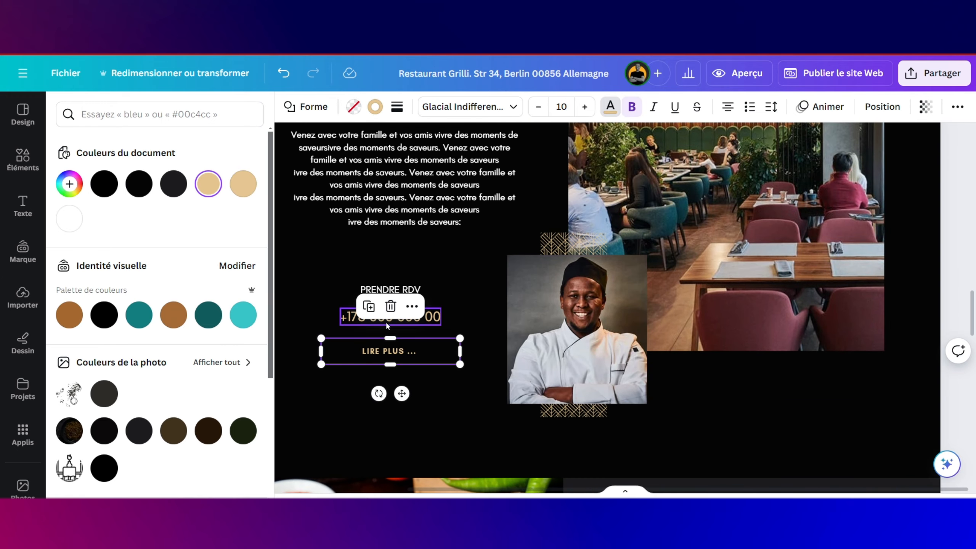
click(368, 307)
scroll(411, 365, down, 5)
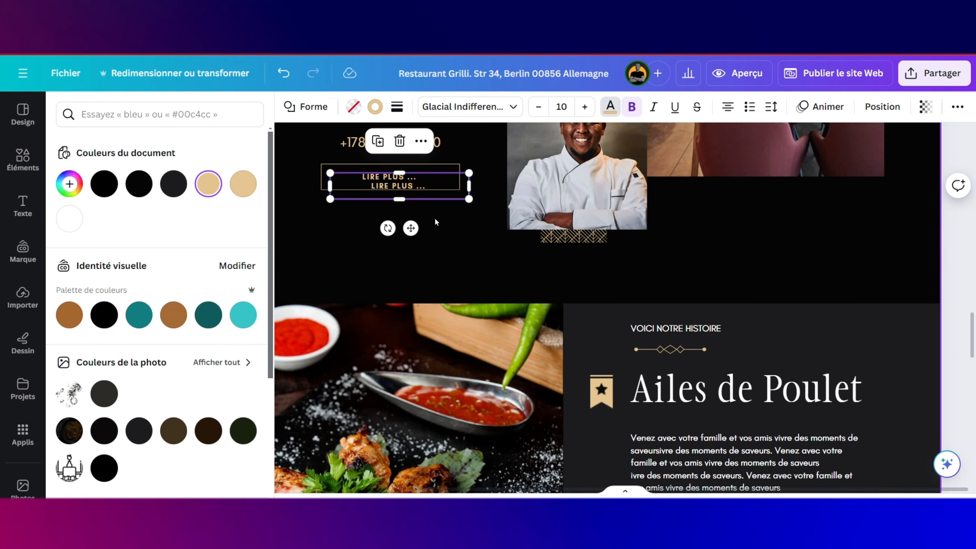
drag(429, 192, 693, 360)
scroll(709, 258, down, 3)
scroll(688, 419, down, 3)
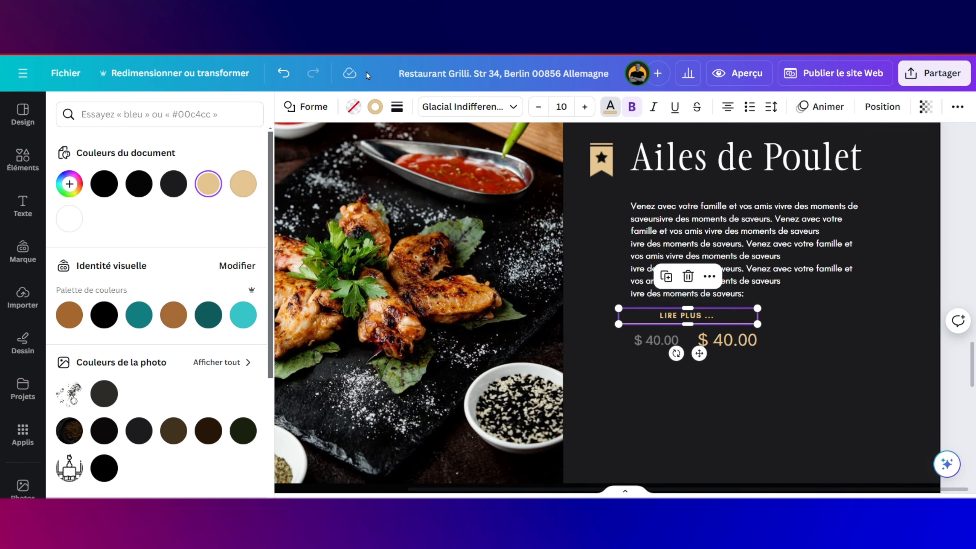
click(283, 73)
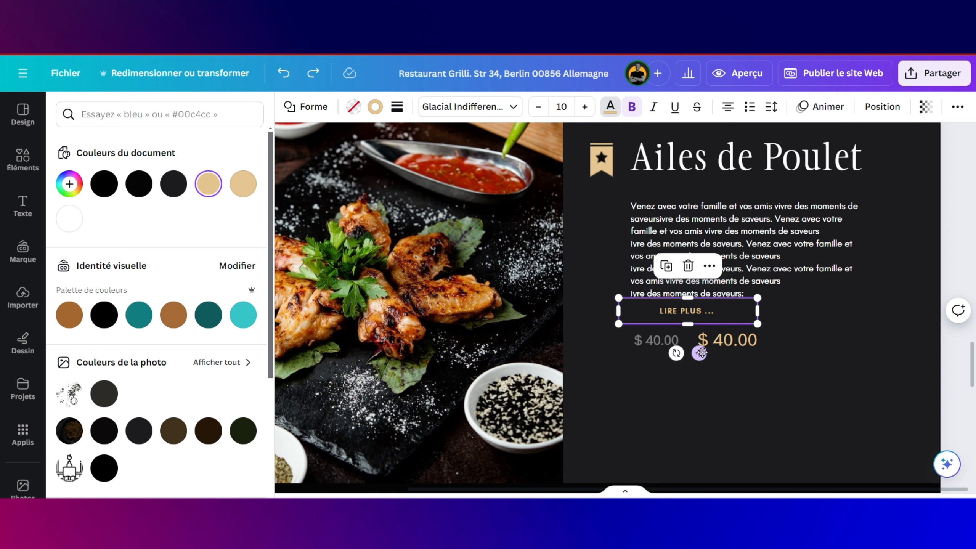
drag(699, 354, 718, 418)
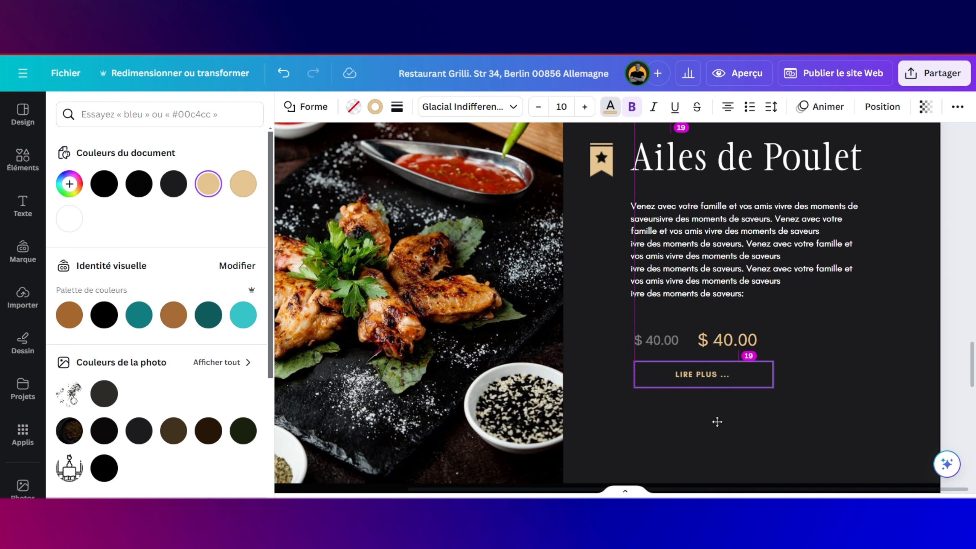
drag(717, 422, 717, 421)
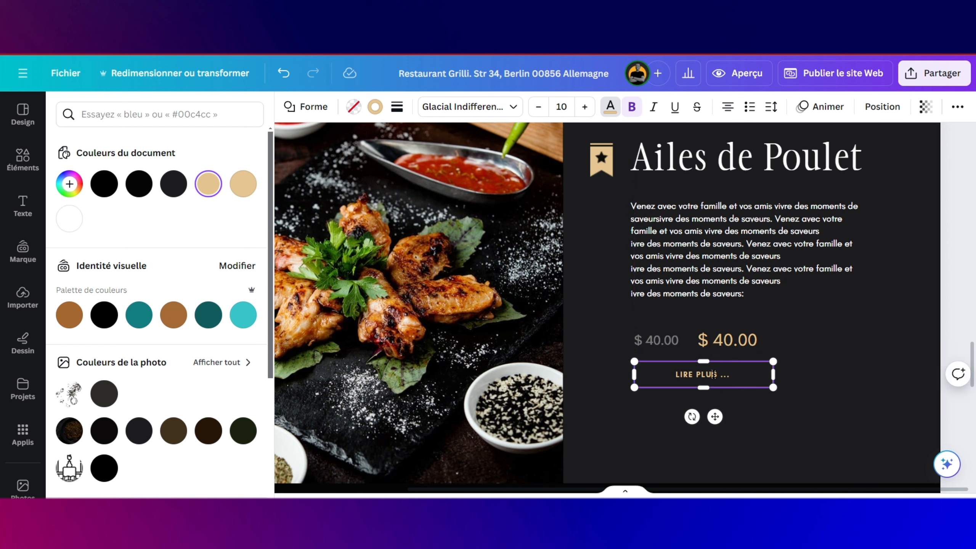
Step: Retype the copied button's text as 'MENU COMPLET' and nudge it slightly down
drag(730, 374, 676, 377)
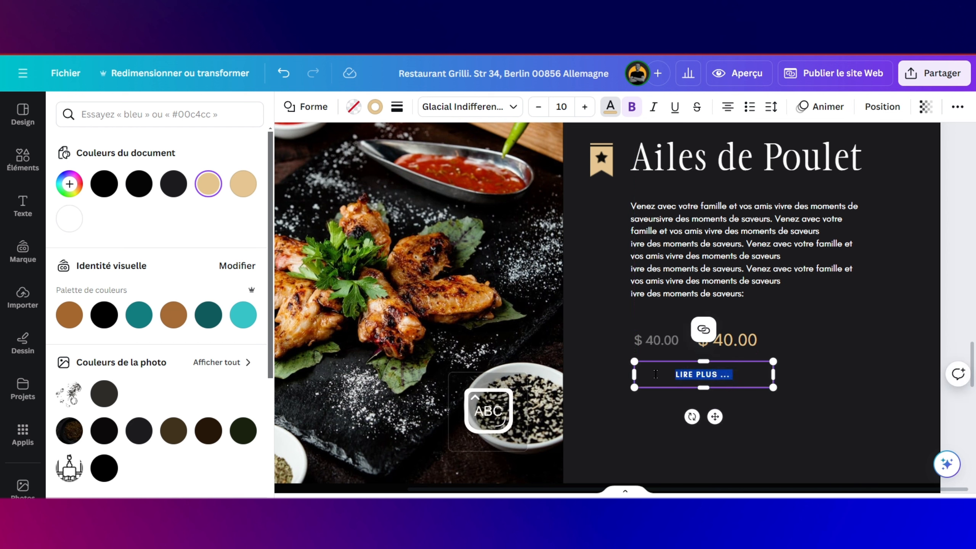
text(MEN)
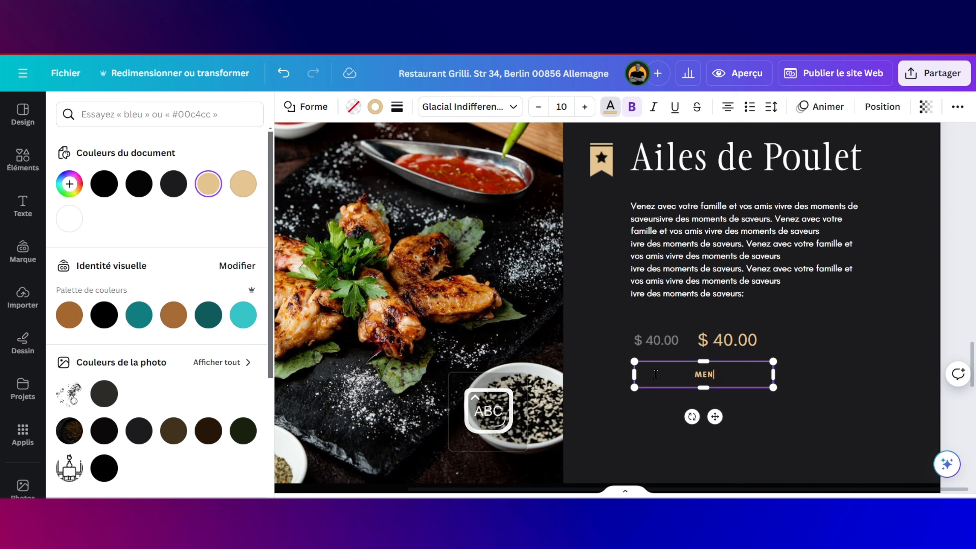
text(U COMPLET)
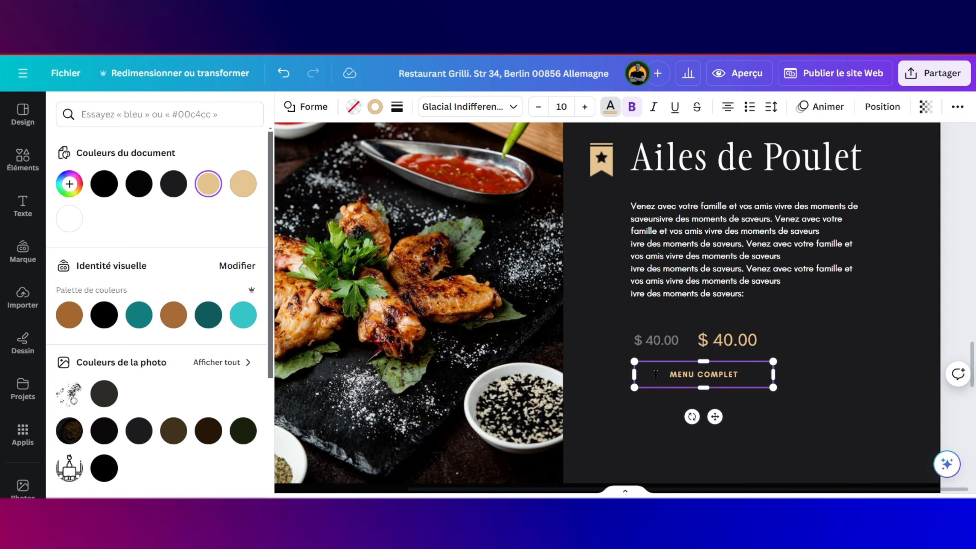
click(819, 381)
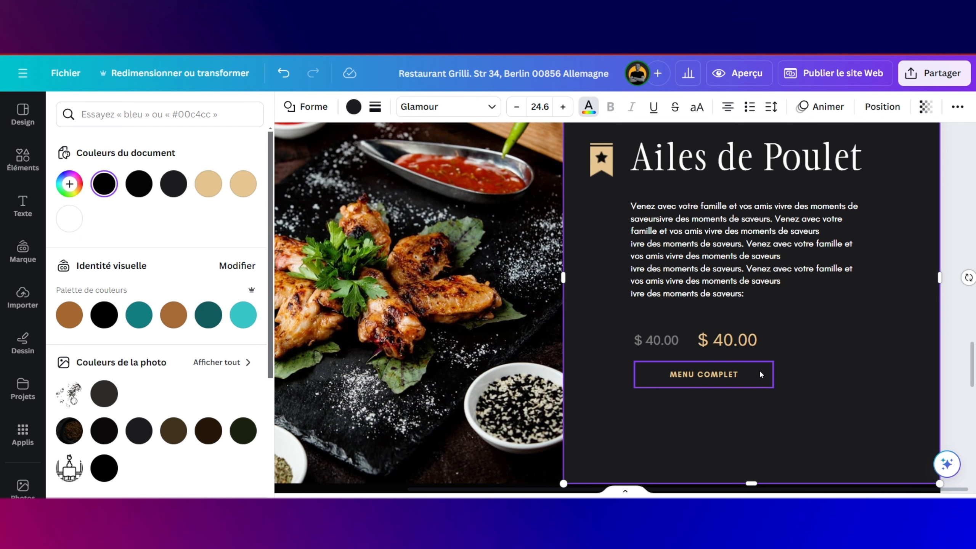
drag(759, 370, 760, 375)
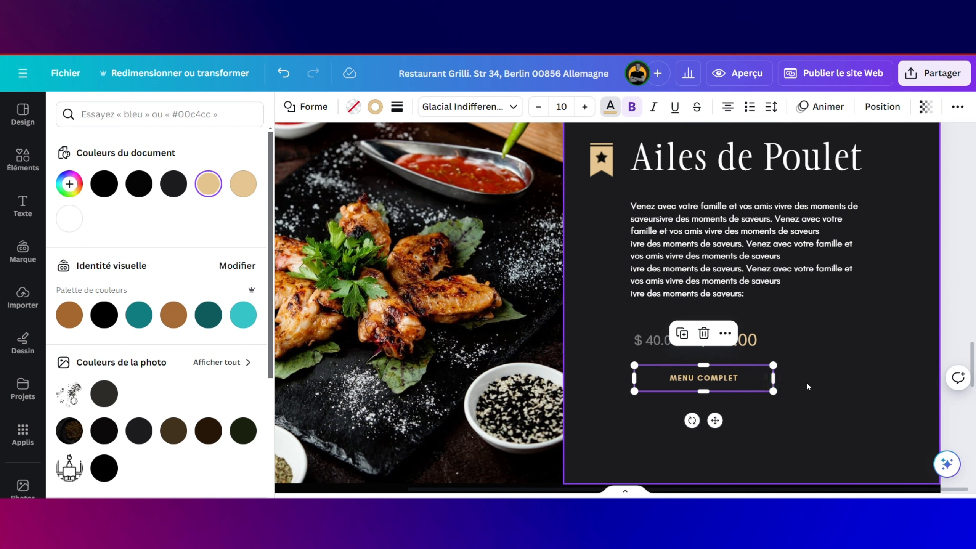
scroll(824, 375, down, 1)
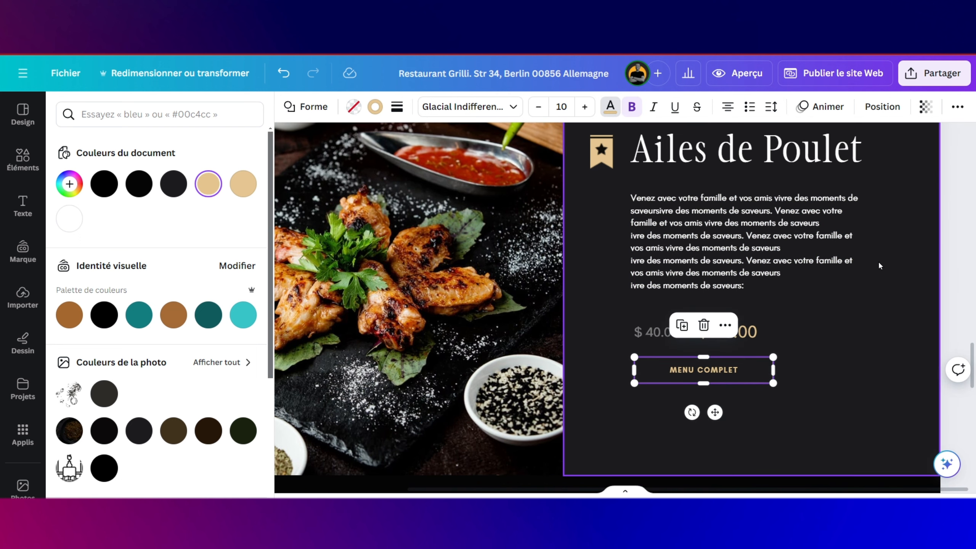
scroll(898, 252, up, 2)
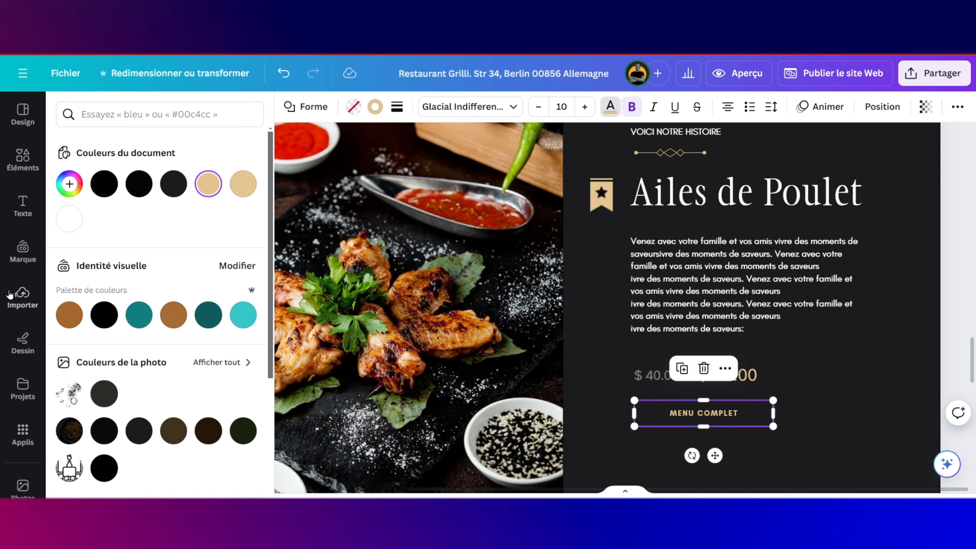
Step: Drag the dark chili pepper sketch from the uploaded images onto the Ailes de Poulet card
click(3, 304)
scroll(185, 345, up, 5)
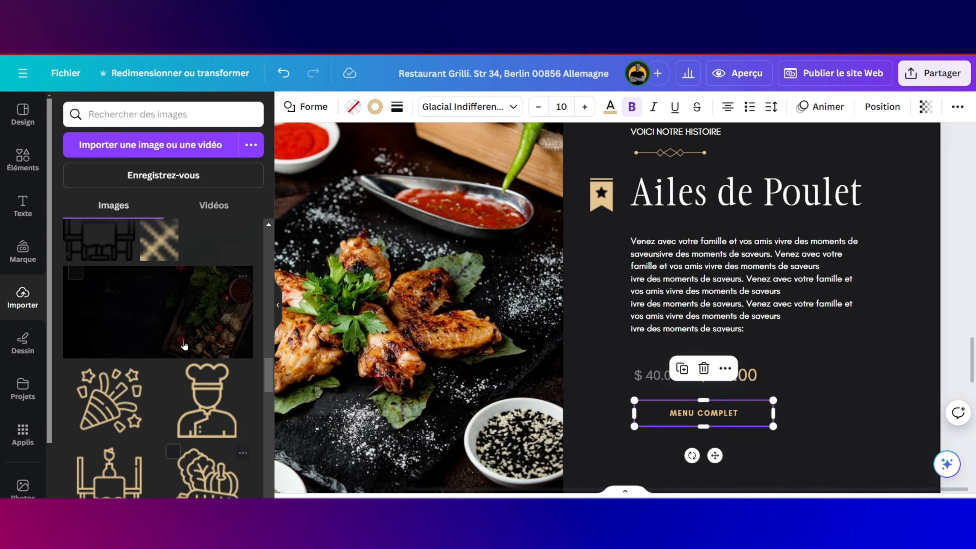
scroll(185, 345, up, 8)
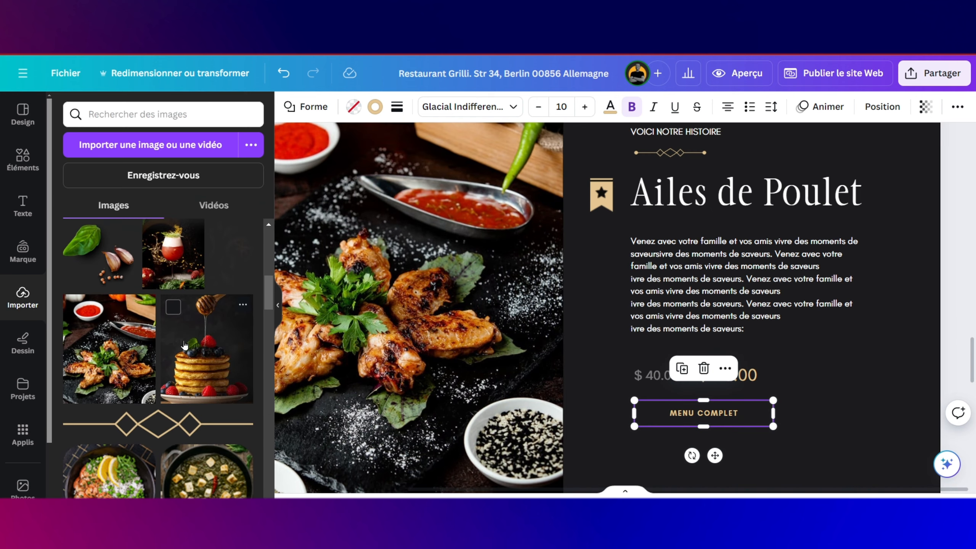
scroll(184, 346, up, 3)
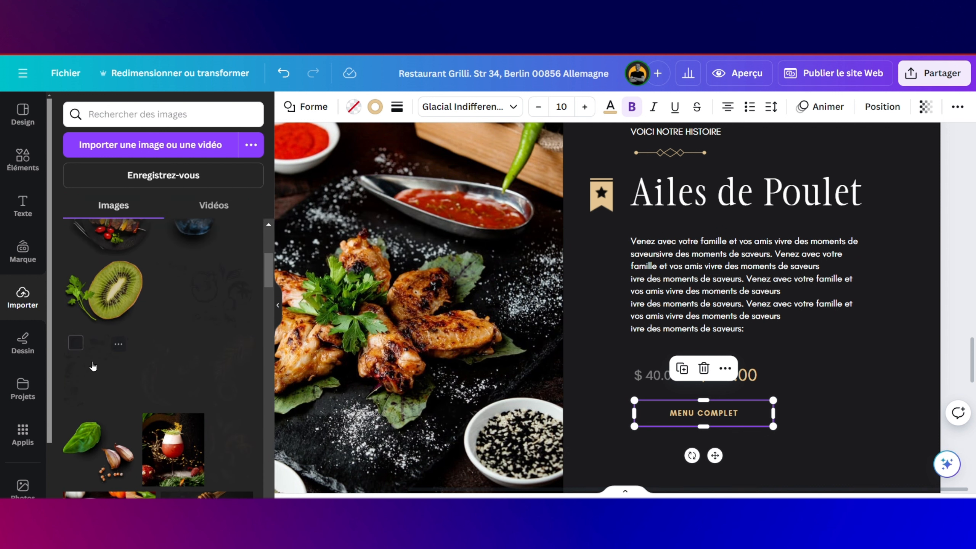
scroll(228, 356, down, 2)
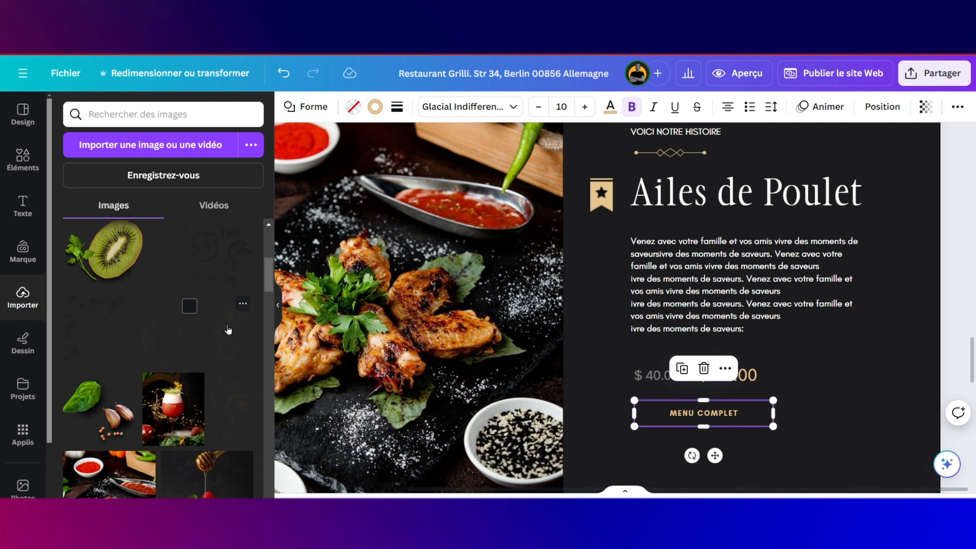
scroll(146, 325, up, 5)
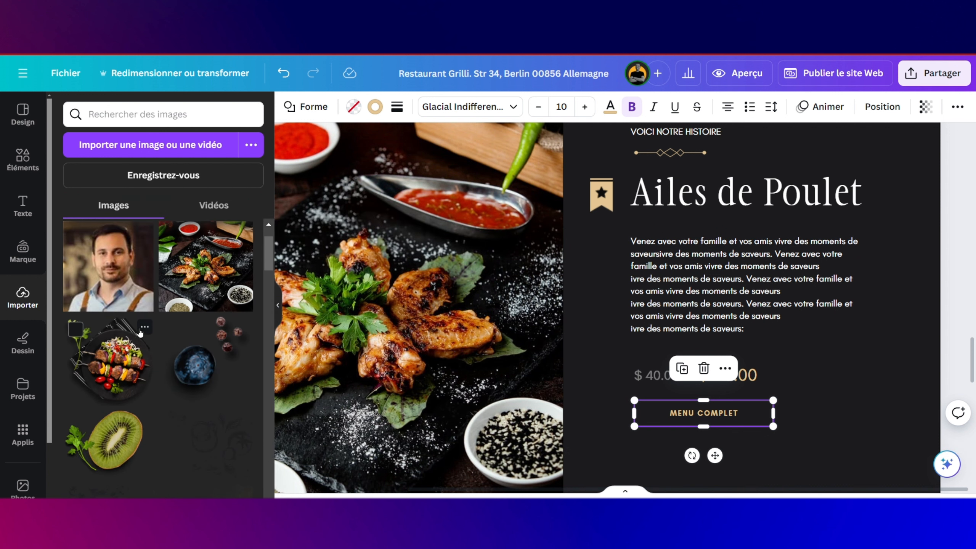
scroll(139, 332, down, 6)
scroll(181, 310, down, 1)
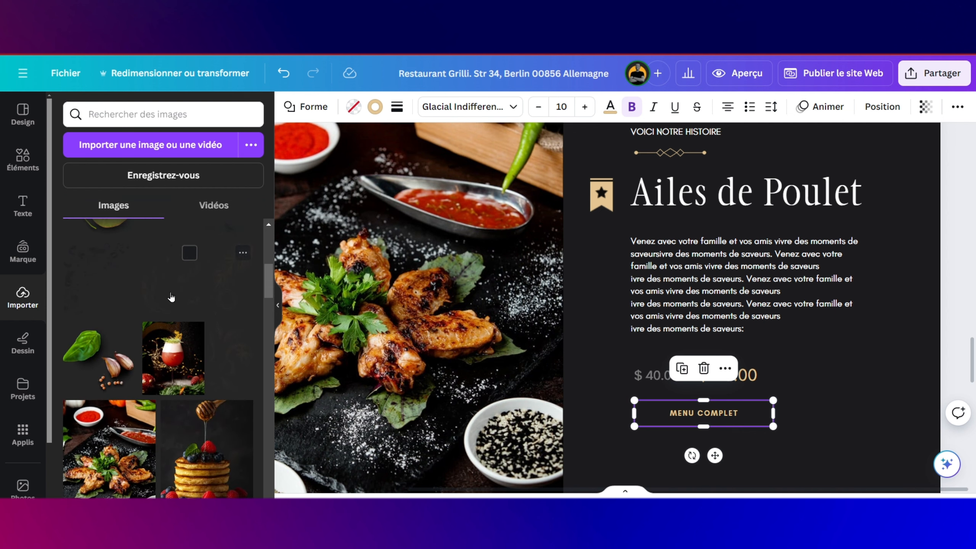
mouse_move(170, 298)
mouse_down()
mouse_move(491, 259)
mouse_move(841, 292)
mouse_move(872, 268)
mouse_move(786, 263)
mouse_move(739, 220)
mouse_move(754, 227)
mouse_up()
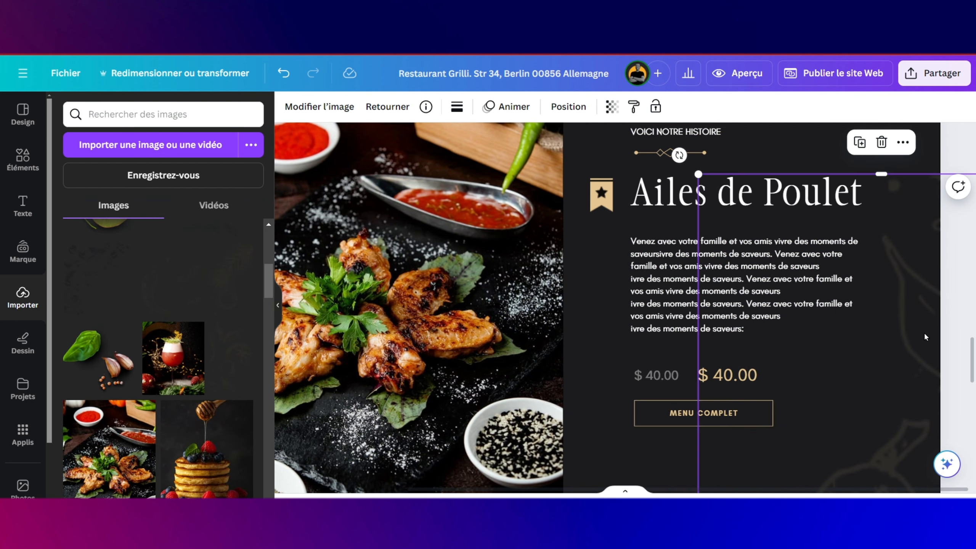
scroll(790, 361, down, 3)
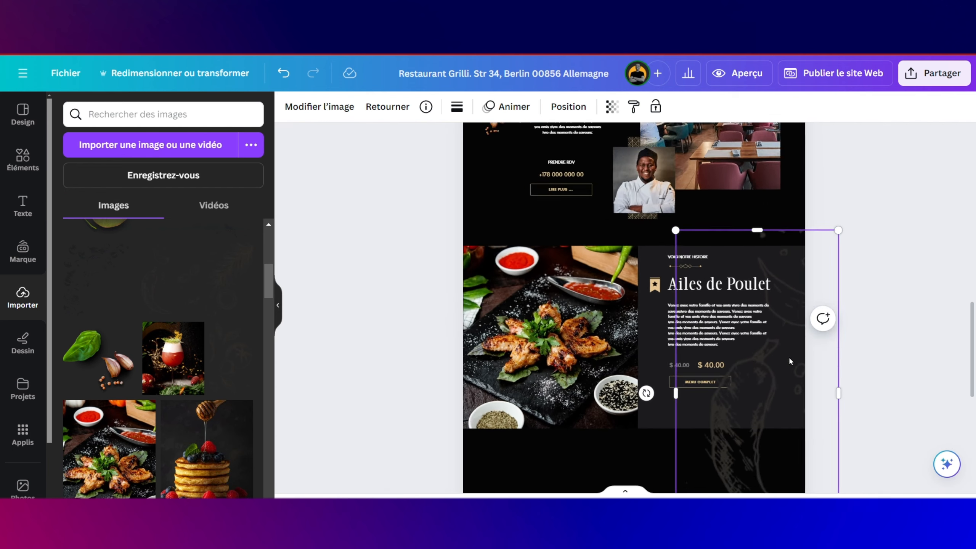
Step: Shrink the chili sketch and place it at the panel's right edge beside the paragraph
scroll(788, 357, down, 2)
drag(669, 254, 740, 388)
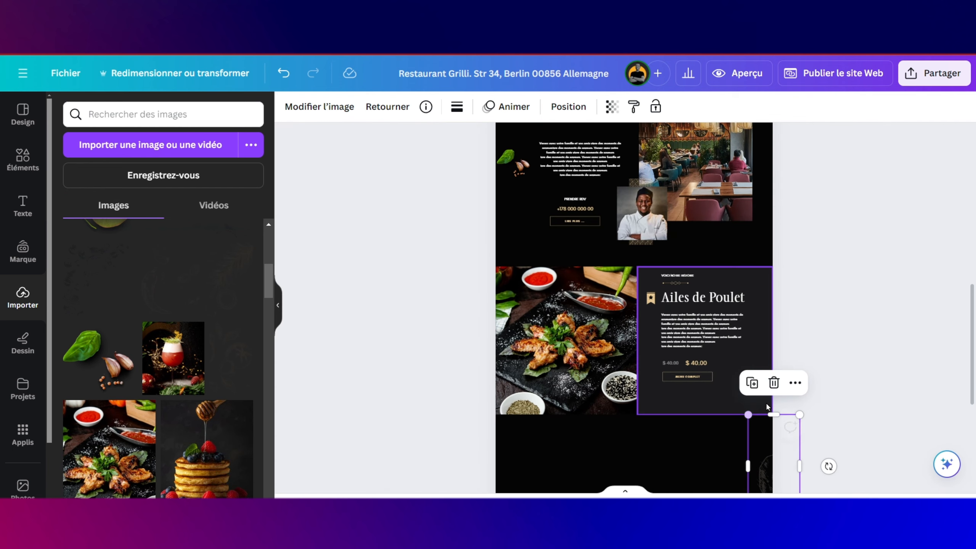
drag(755, 461, 747, 349)
scroll(746, 349, up, 3)
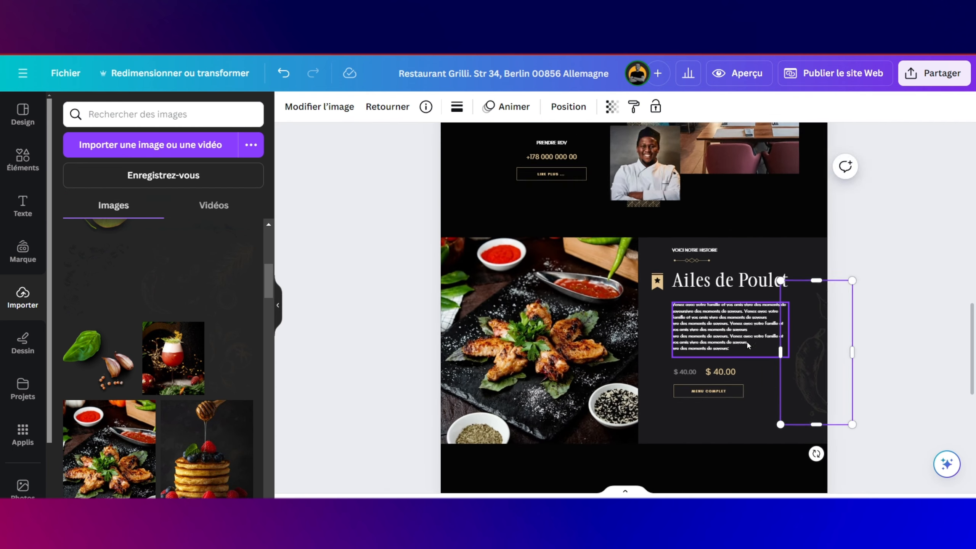
scroll(634, 363, up, 2)
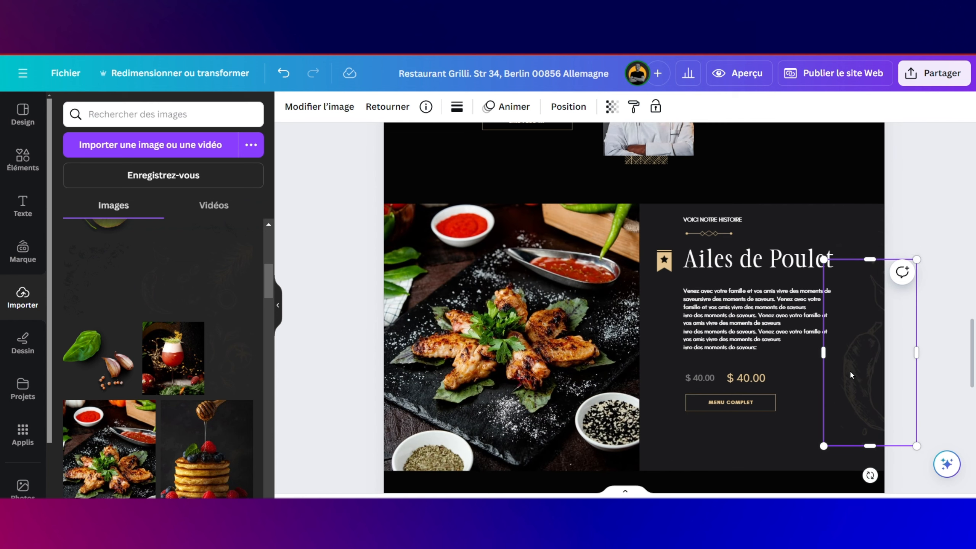
right_click(849, 370)
click(846, 436)
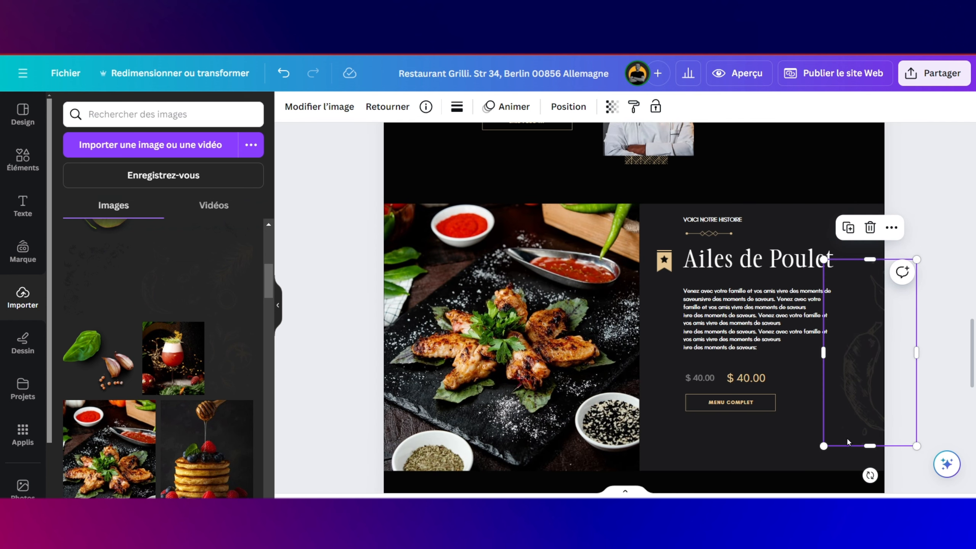
drag(823, 446, 855, 388)
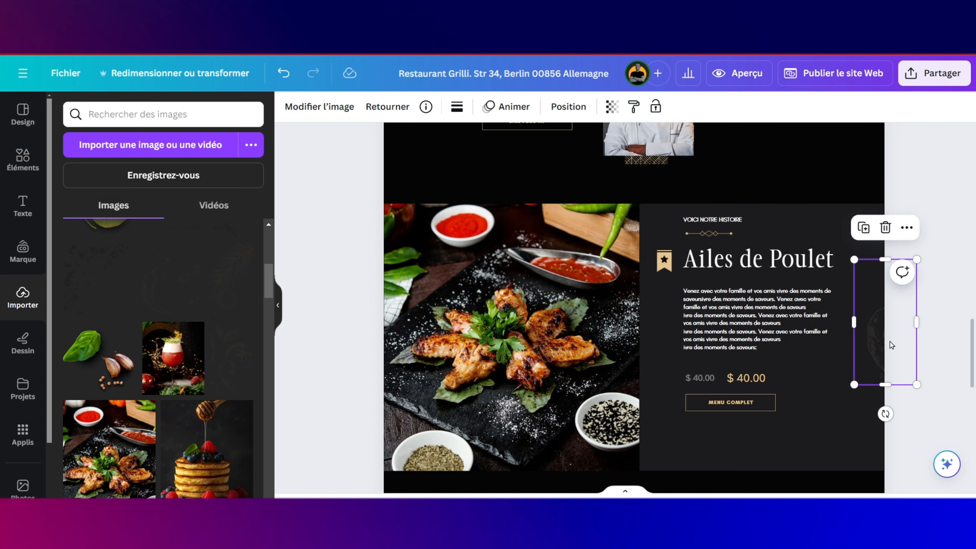
mouse_move(858, 342)
mouse_down()
mouse_move(814, 382)
mouse_move(834, 394)
mouse_move(832, 333)
mouse_up()
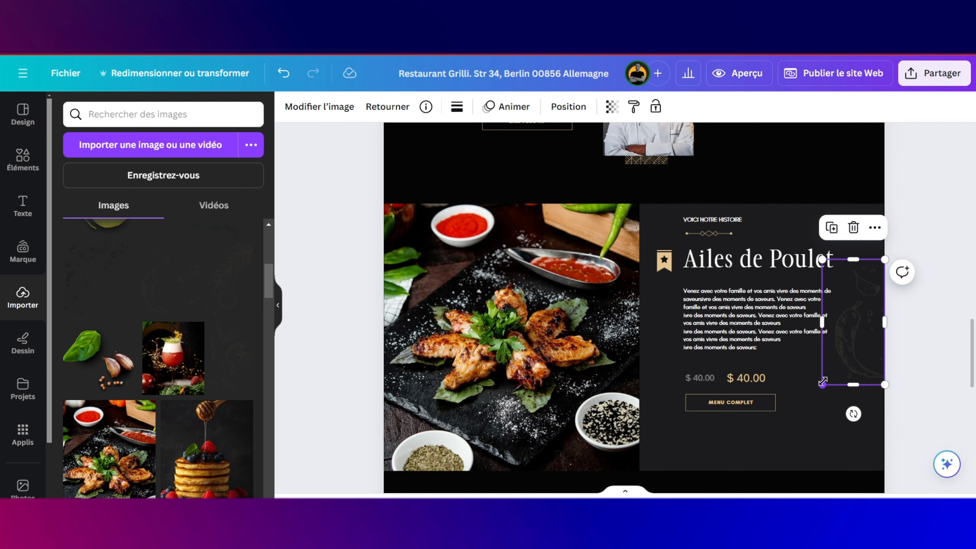
drag(823, 381, 825, 377)
drag(869, 337, 871, 336)
click(824, 410)
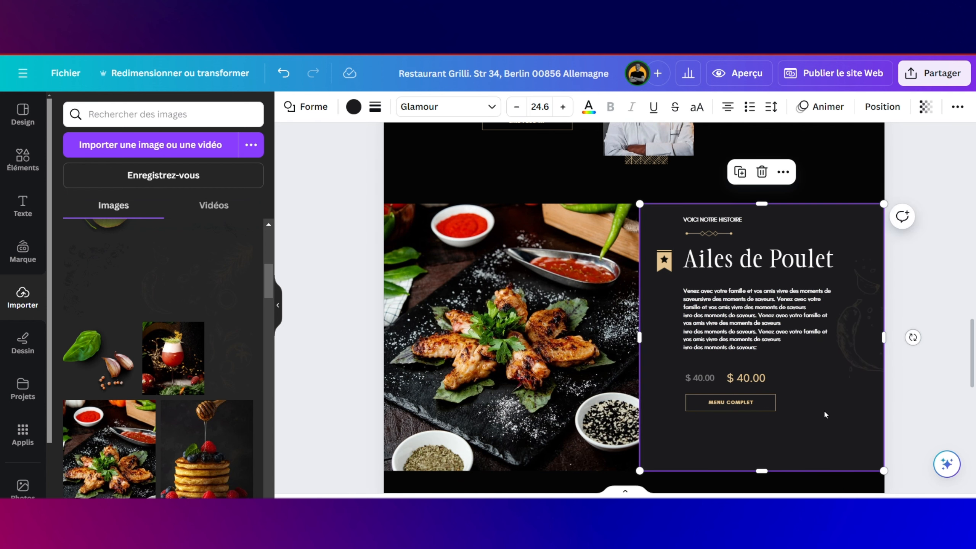
Step: Add the grilled skewers photo, resize it and place it below MENU COMPLET at the lower right
scroll(824, 410, down, 2)
scroll(160, 354, down, 1)
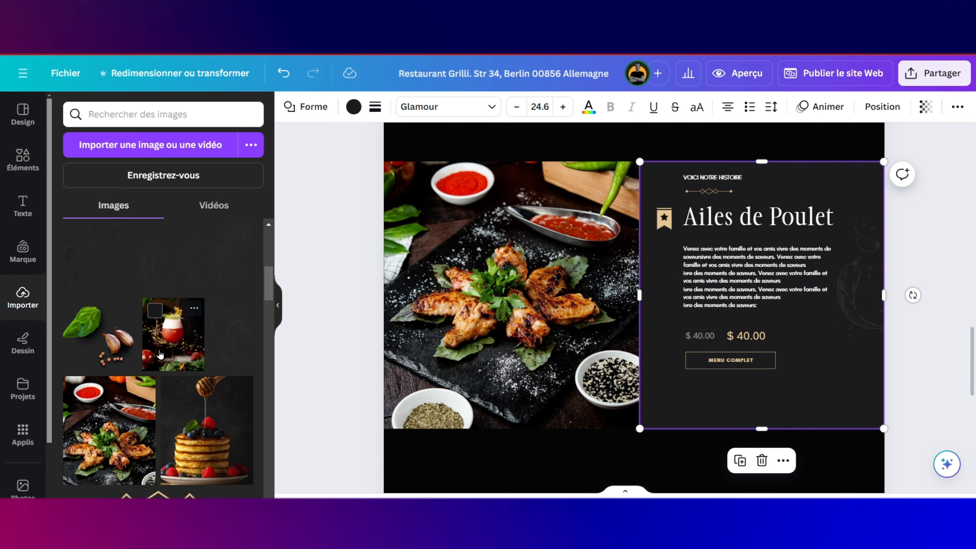
scroll(160, 354, down, 3)
scroll(159, 355, up, 7)
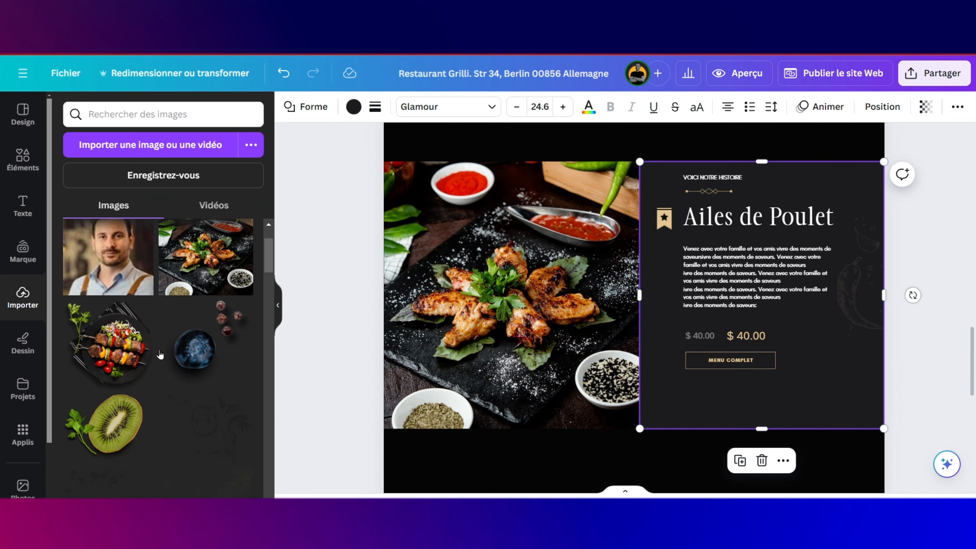
scroll(160, 354, down, 1)
drag(131, 323, 712, 348)
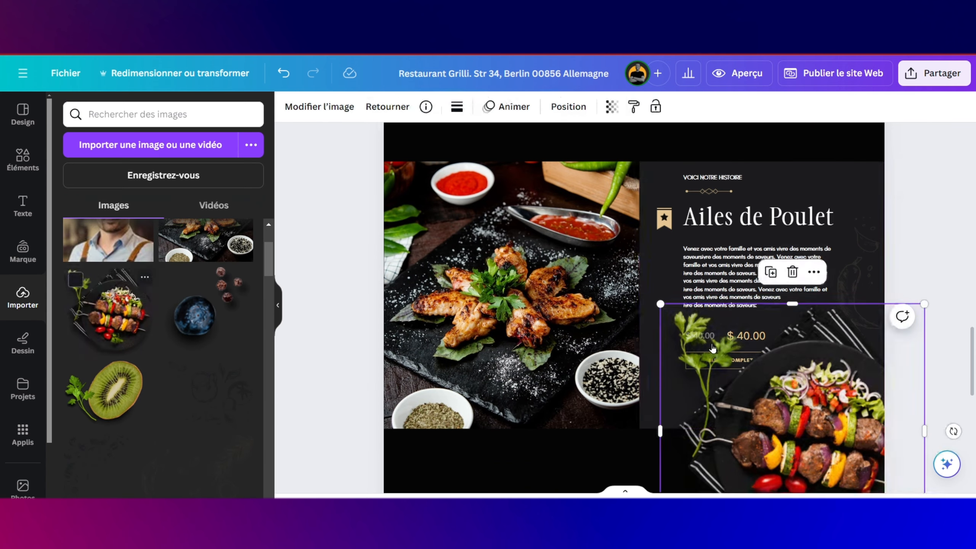
scroll(713, 349, down, 4)
drag(660, 469, 837, 288)
drag(871, 240, 822, 319)
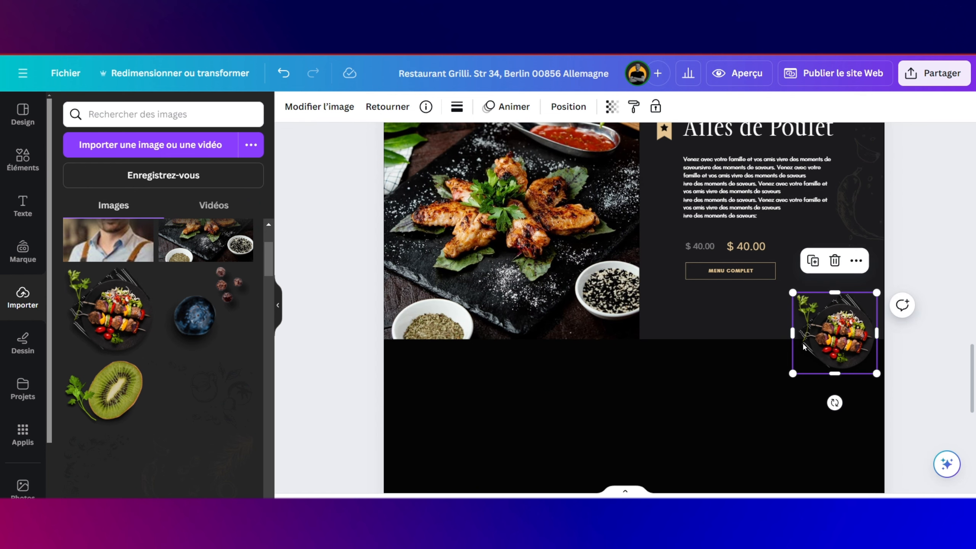
drag(793, 373, 750, 414)
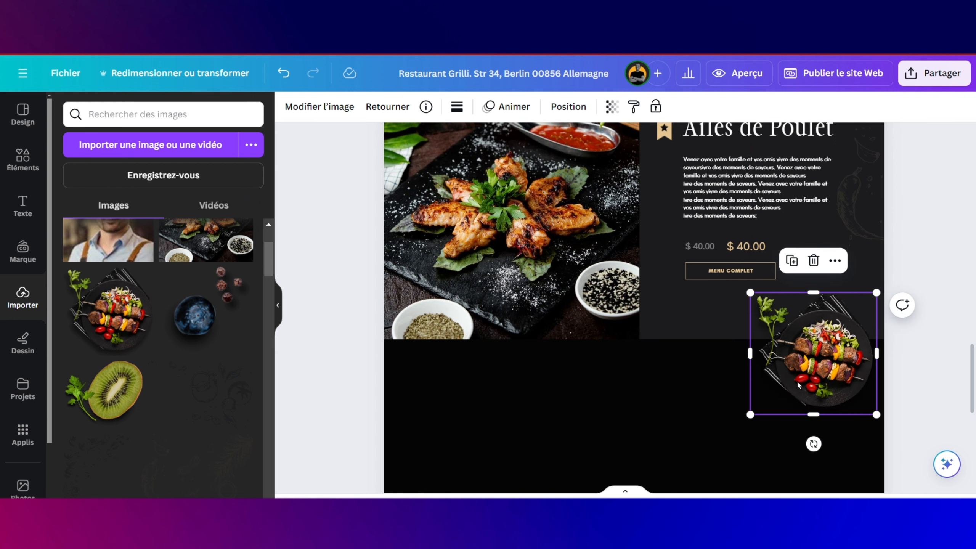
drag(824, 370, 831, 366)
drag(758, 407, 767, 402)
Step: Marquee-select the VOICI NOTRE HISTOIRE label, divider and Une histoire Fascinante title together
click(675, 346)
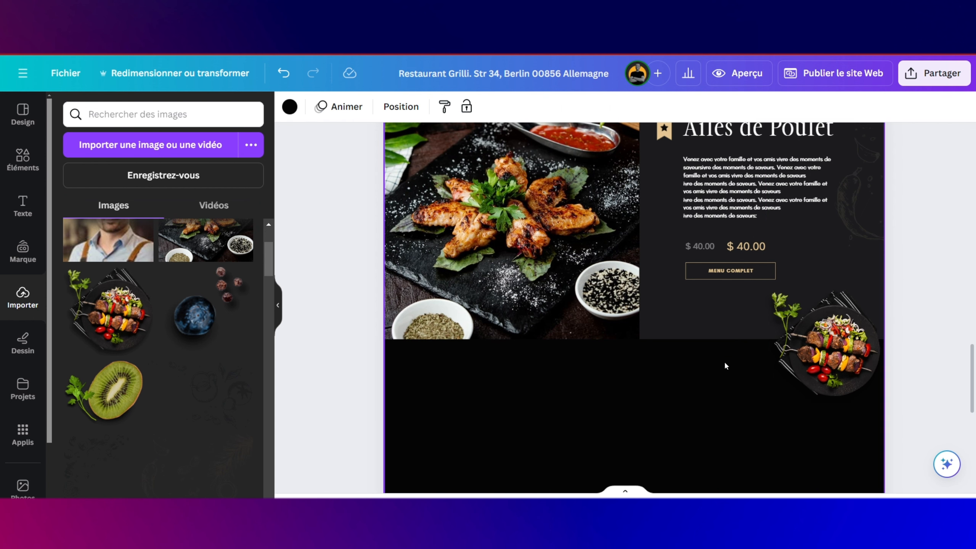
click(799, 348)
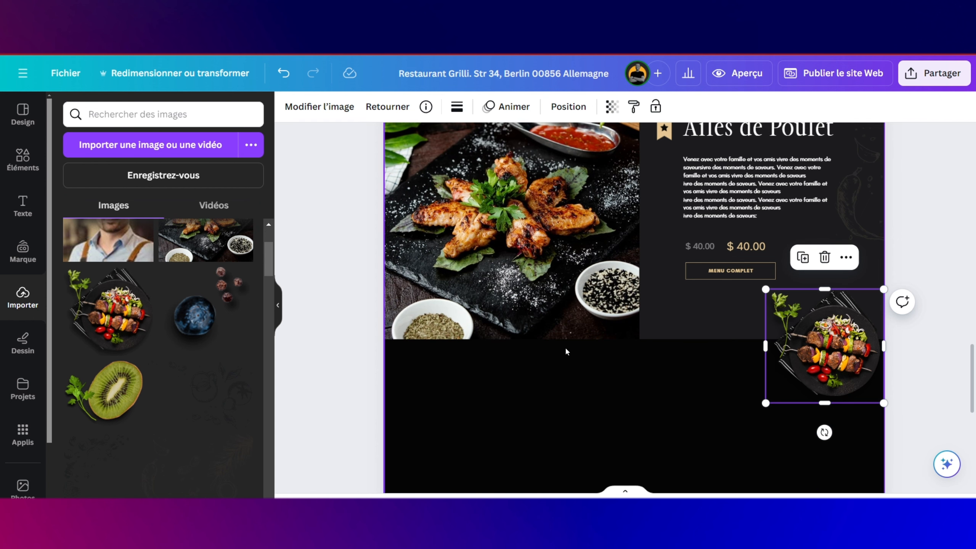
scroll(642, 348, down, 1)
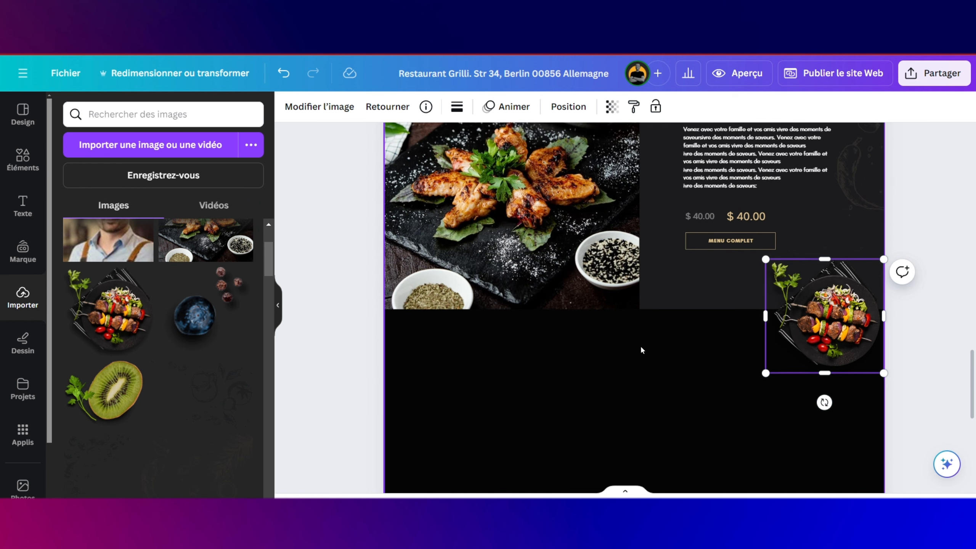
scroll(641, 349, down, 1)
scroll(640, 350, down, 1)
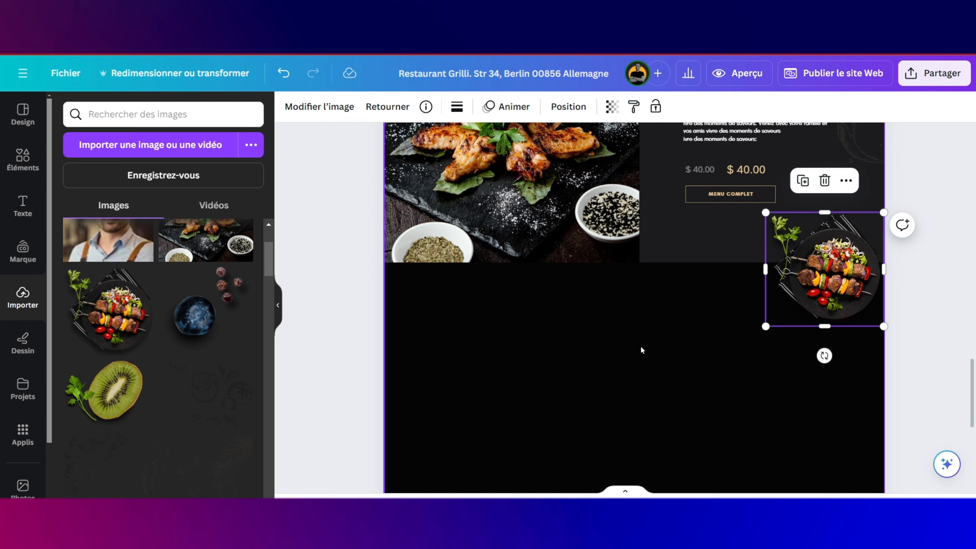
scroll(640, 350, down, 1)
scroll(641, 350, up, 10)
scroll(641, 346, up, 10)
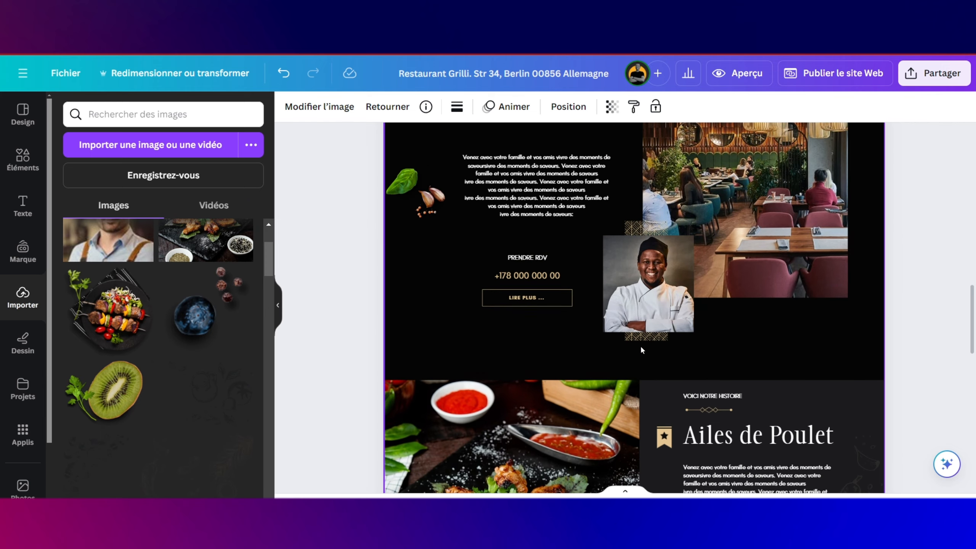
drag(502, 202, 545, 289)
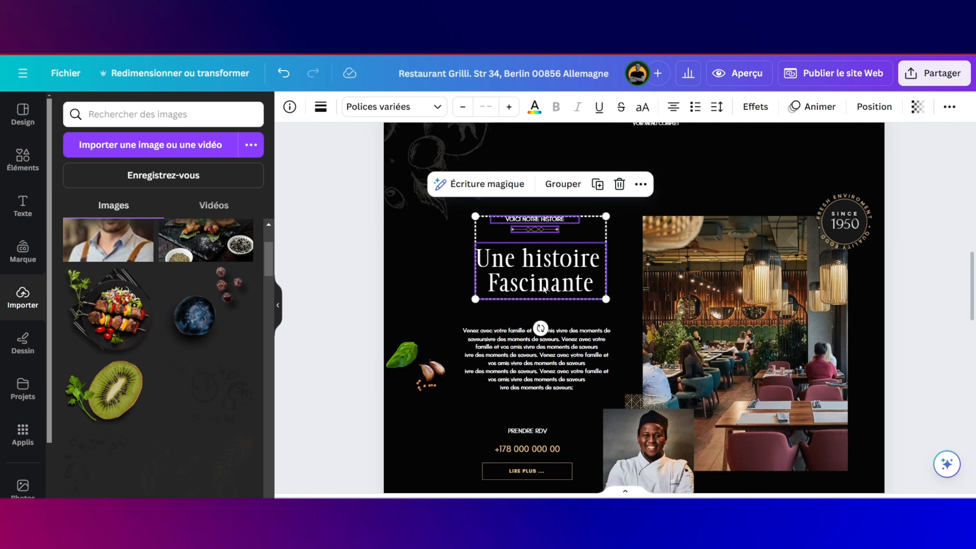
scroll(543, 289, down, 3)
Step: Paste the copied heading group into the black section and move it up slightly
scroll(573, 245, down, 4)
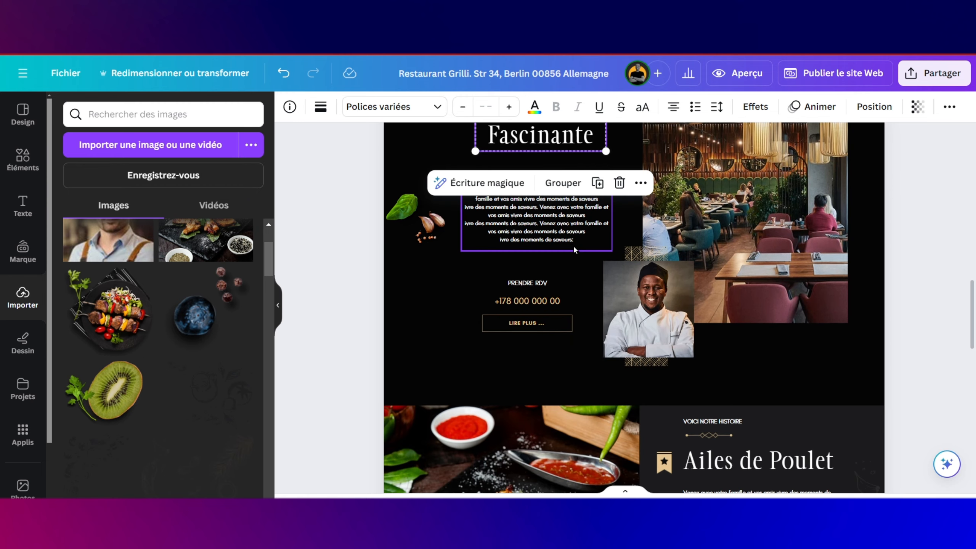
scroll(574, 245, down, 5)
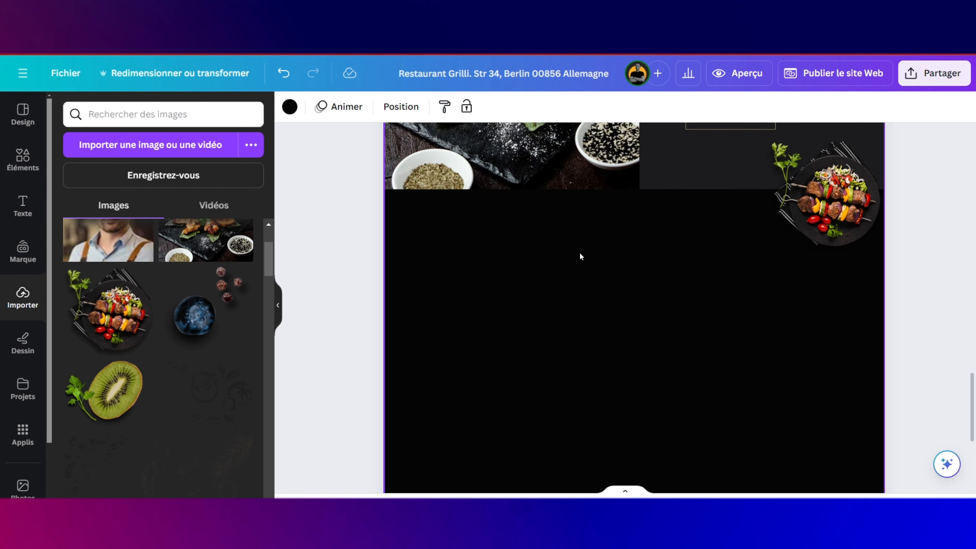
click(579, 252)
key(ctrl+v)
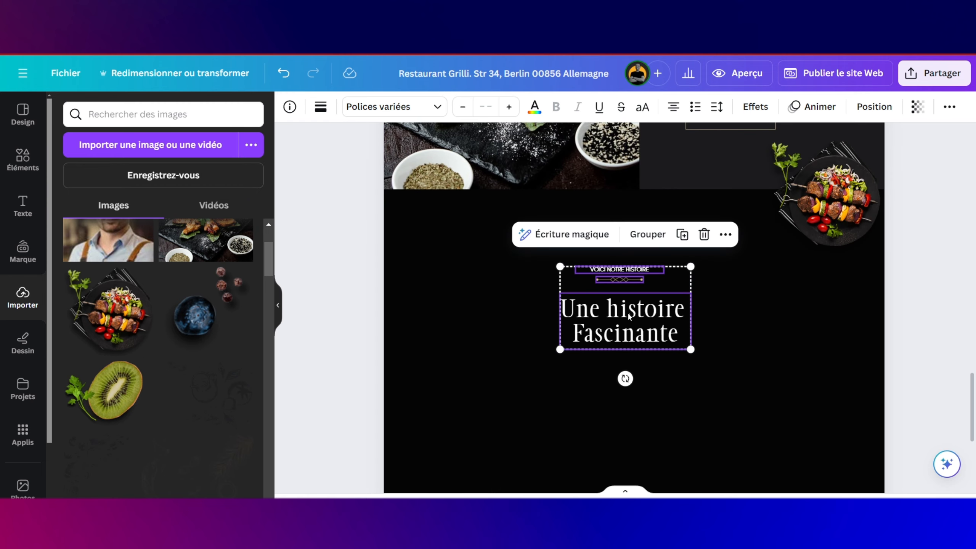
drag(630, 321, 630, 299)
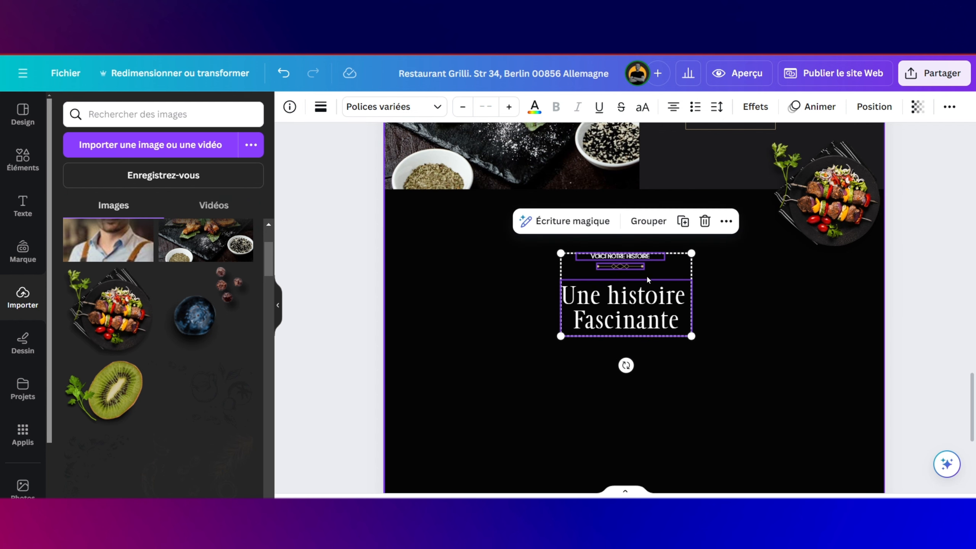
click(723, 297)
Step: Retype the pasted title as 'Menu Delicieux'
click(637, 309)
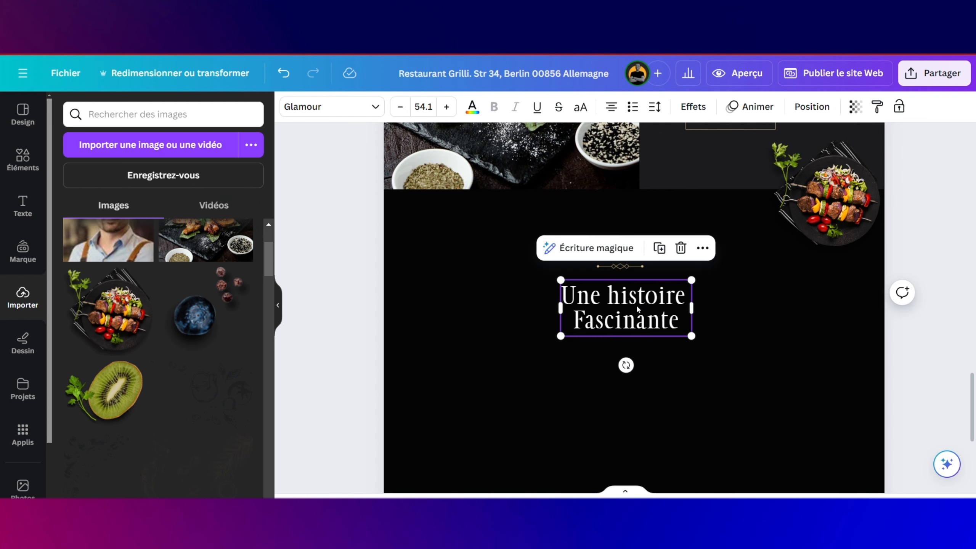
triple_click(637, 308)
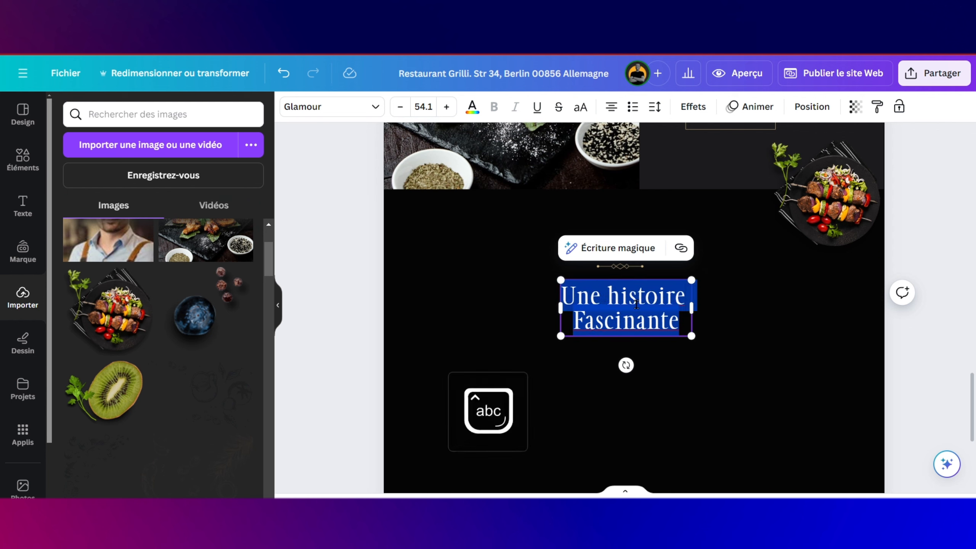
text(ME)
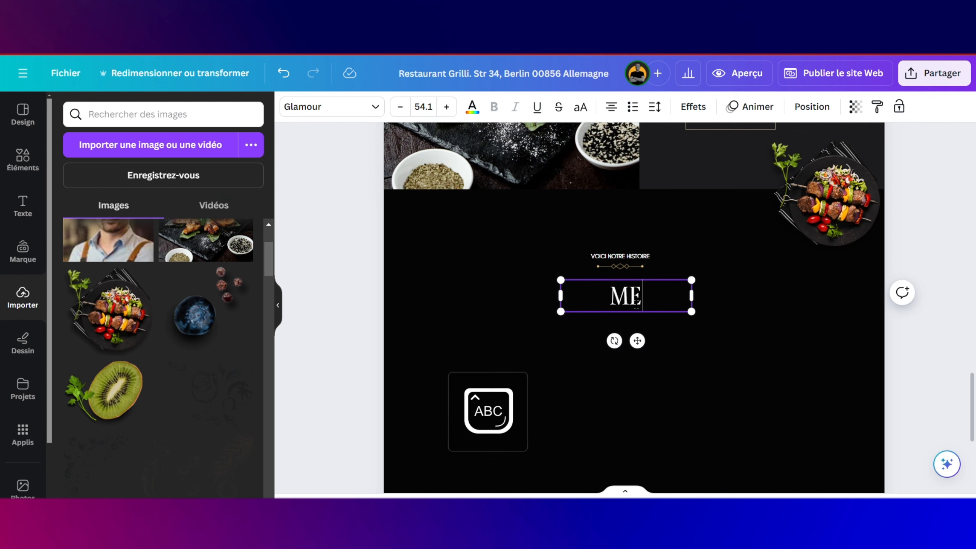
key(BackSpace)
text(enu)
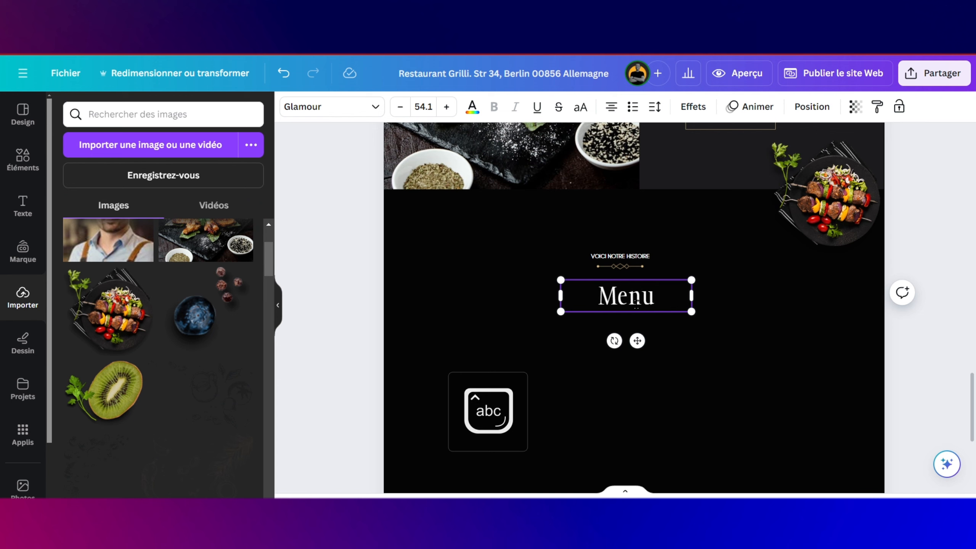
text( Deliciau)
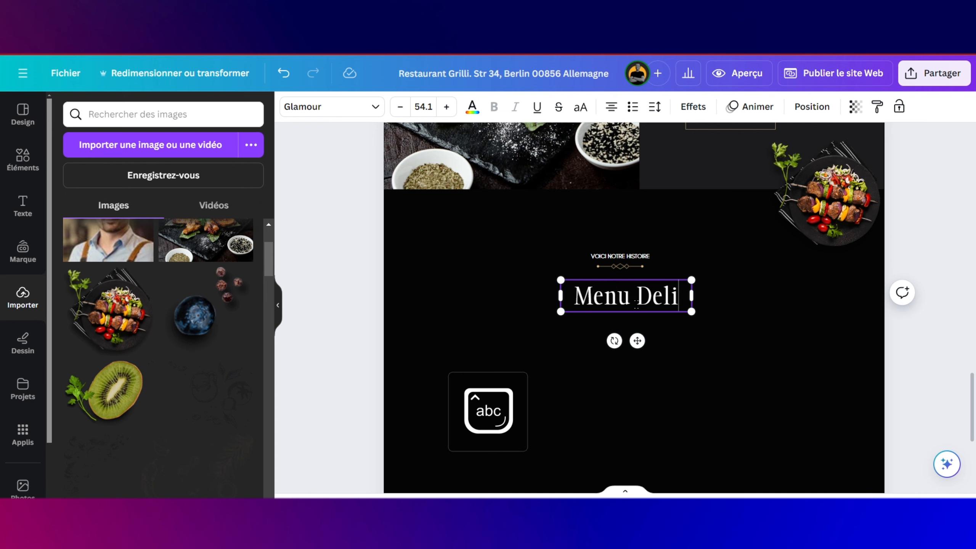
key(BackSpace)
key(BackSpace)
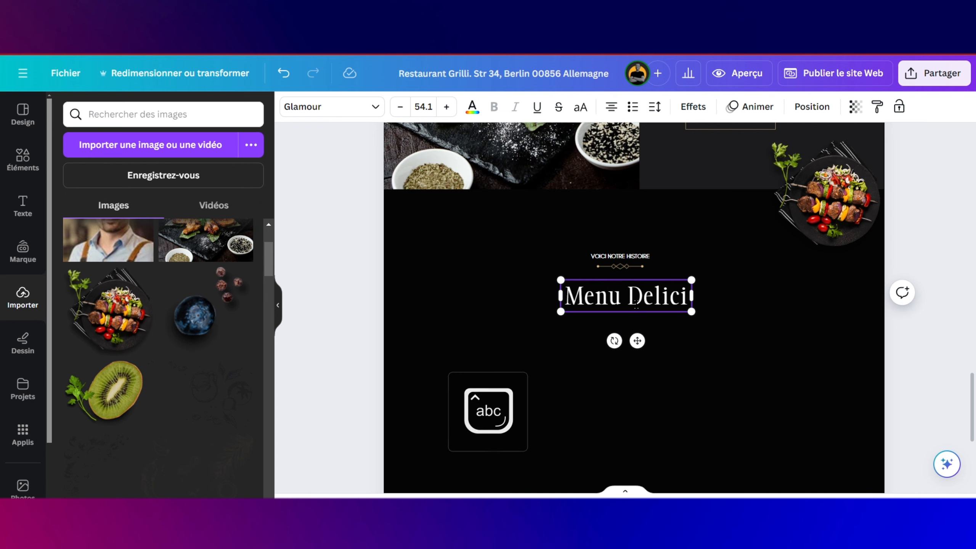
text(eux)
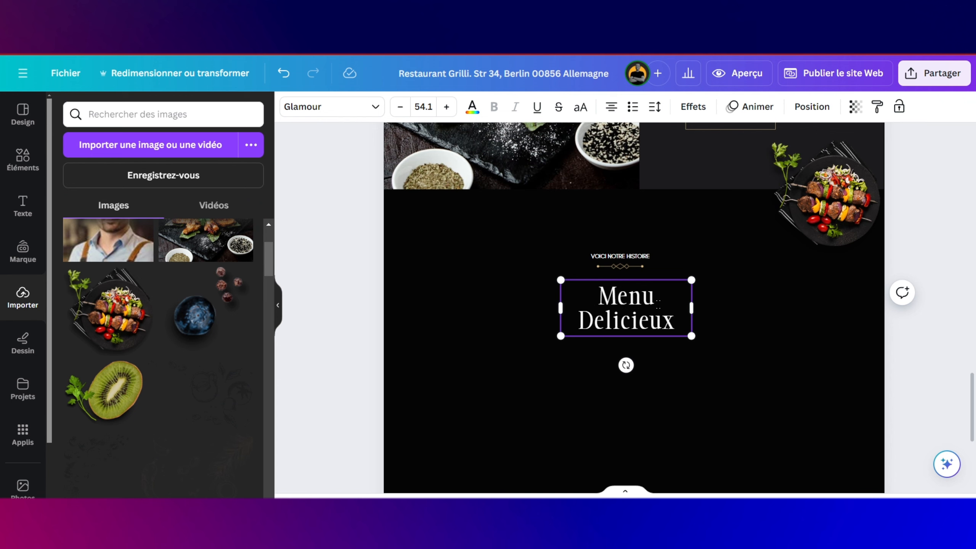
Step: Widen Menu Delicieux to one line and centre it and the label group
drag(691, 307, 727, 296)
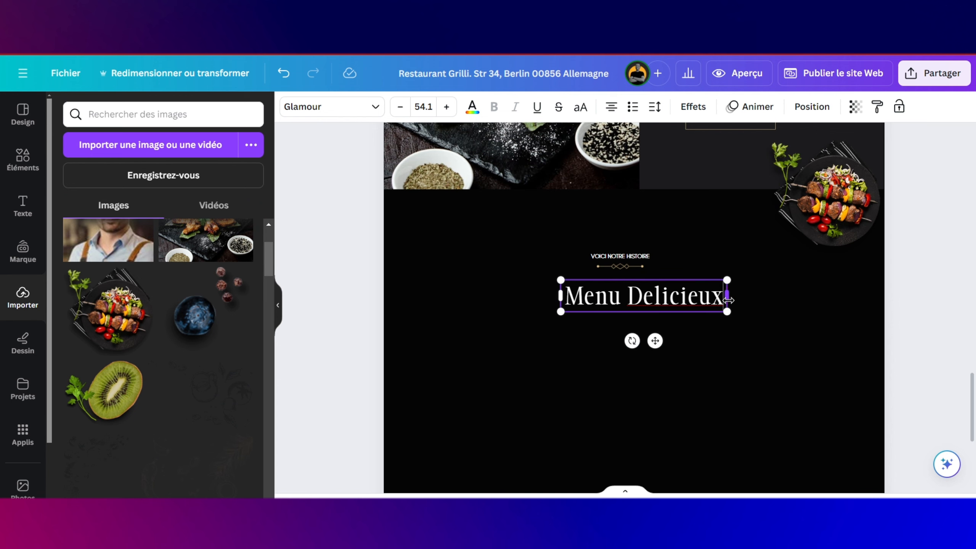
mouse_move(655, 340)
mouse_down()
mouse_move(636, 341)
mouse_move(647, 341)
mouse_up()
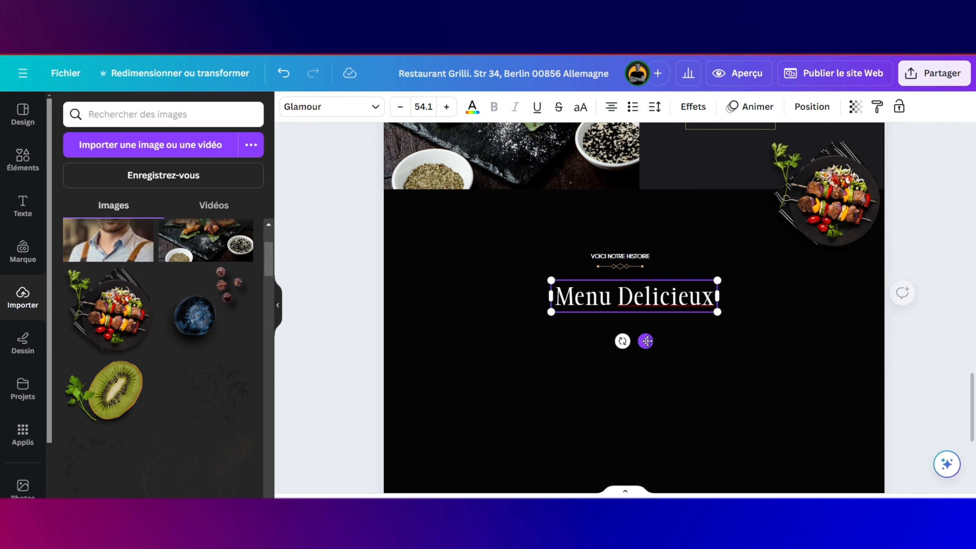
click(630, 265)
drag(634, 296, 652, 300)
Step: Change the label text to 'NOS PLATS SPECIAUX' in capitals
click(706, 271)
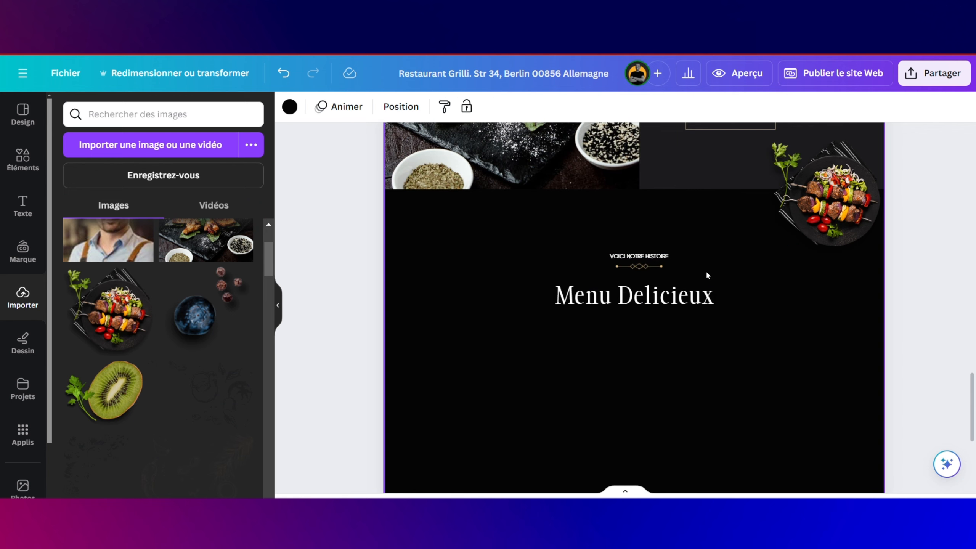
double_click(667, 256)
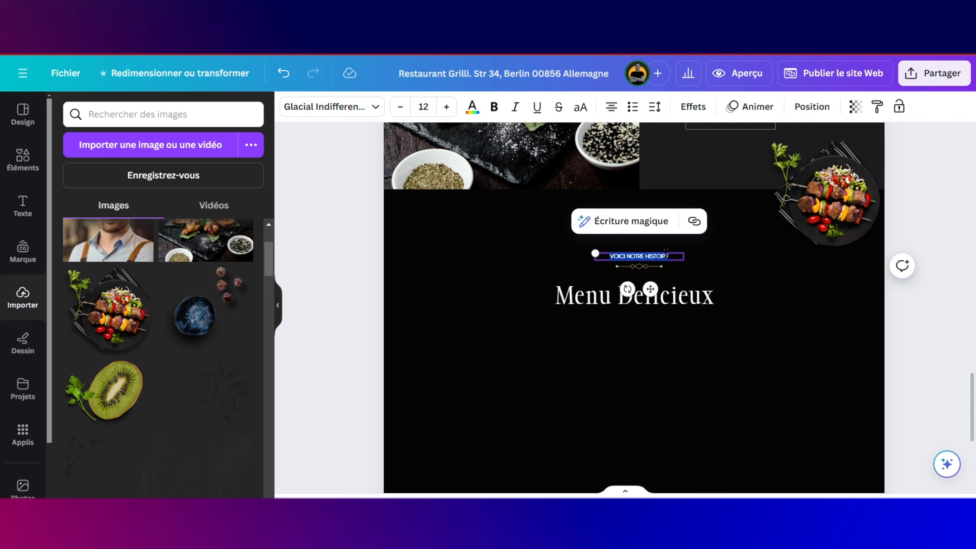
key(Caps_Lock)
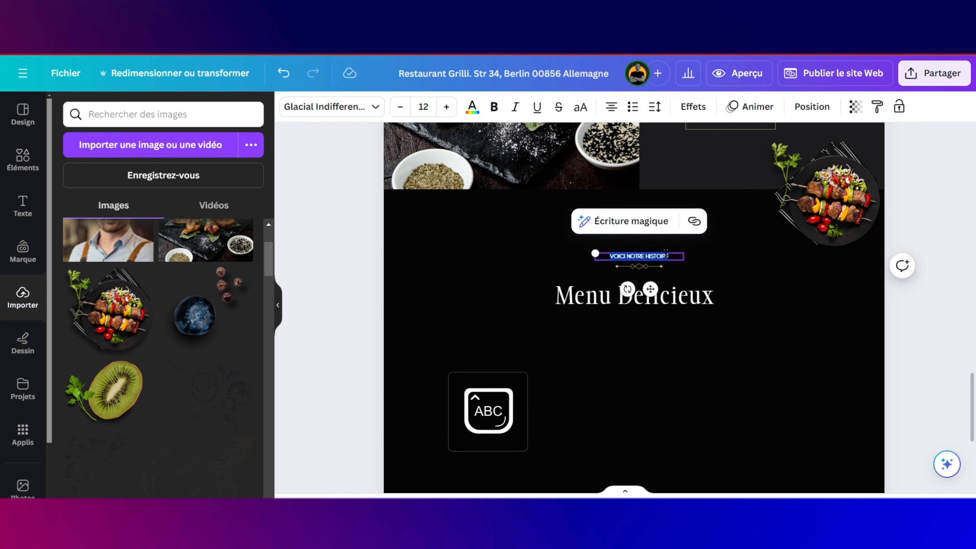
text(N)
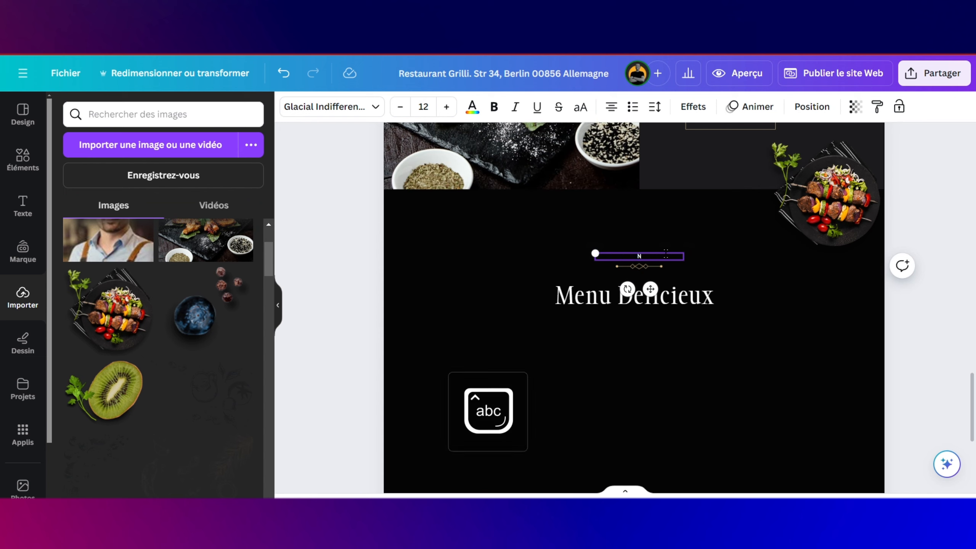
key(Caps_Lock)
text(OTRE SELECT)
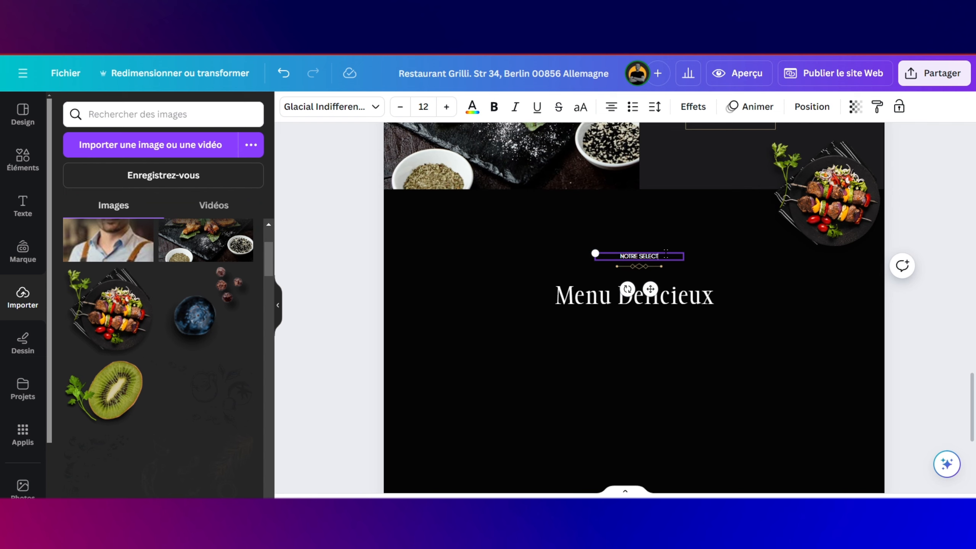
key(BackSpace)
key(BackSpace)
key(BackSpace)
key(BackSpace)
key(BackSpace)
key(BackSpace)
key(BackSpace)
key(Caps_Lock)
key(Caps_Lock)
text(N)
key(Caps_Lock)
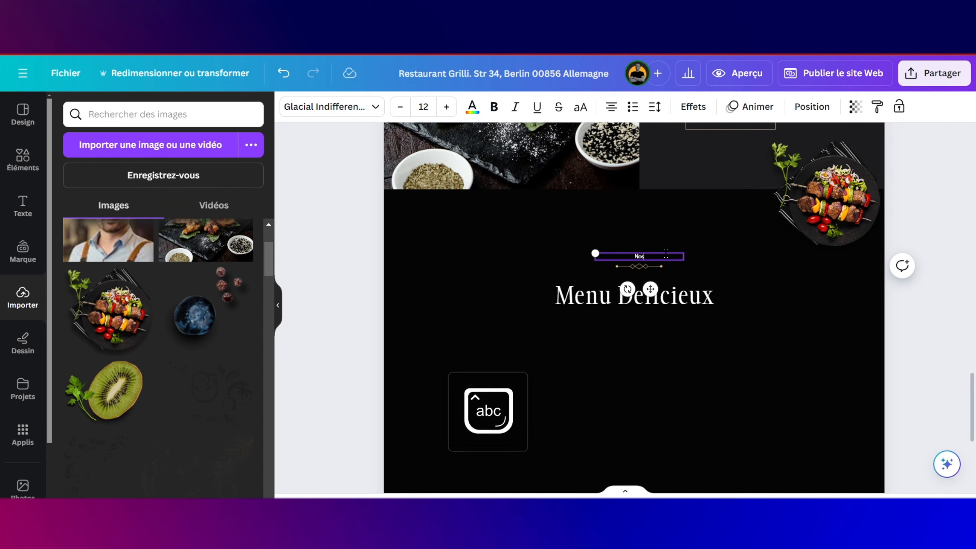
key(Caps_Lock)
key(BackSpace)
text(OS PLATS)
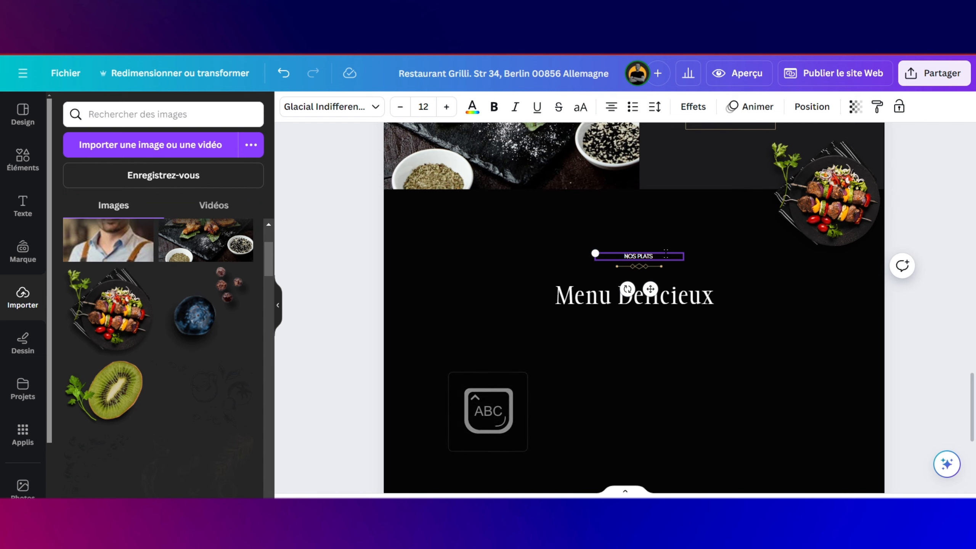
text( SPEC)
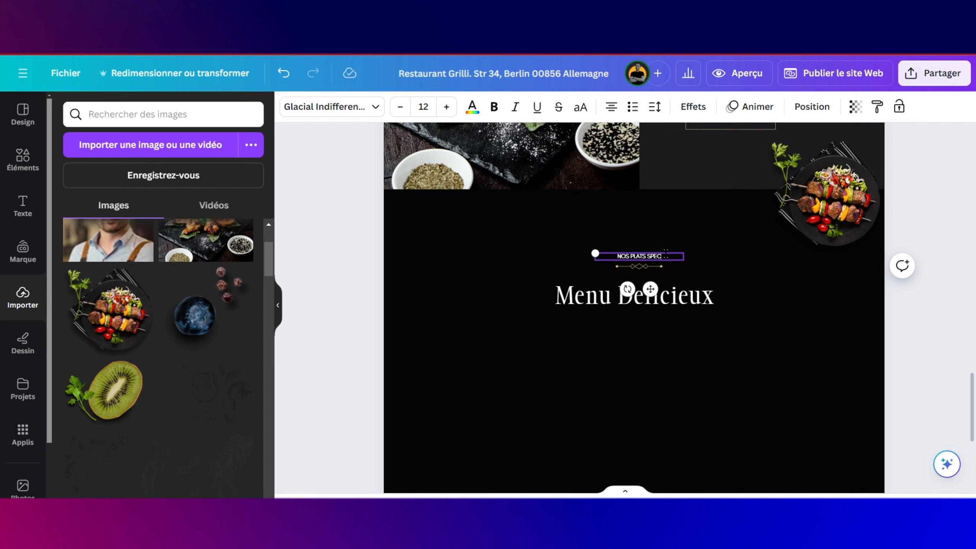
text(IAUX)
click(730, 350)
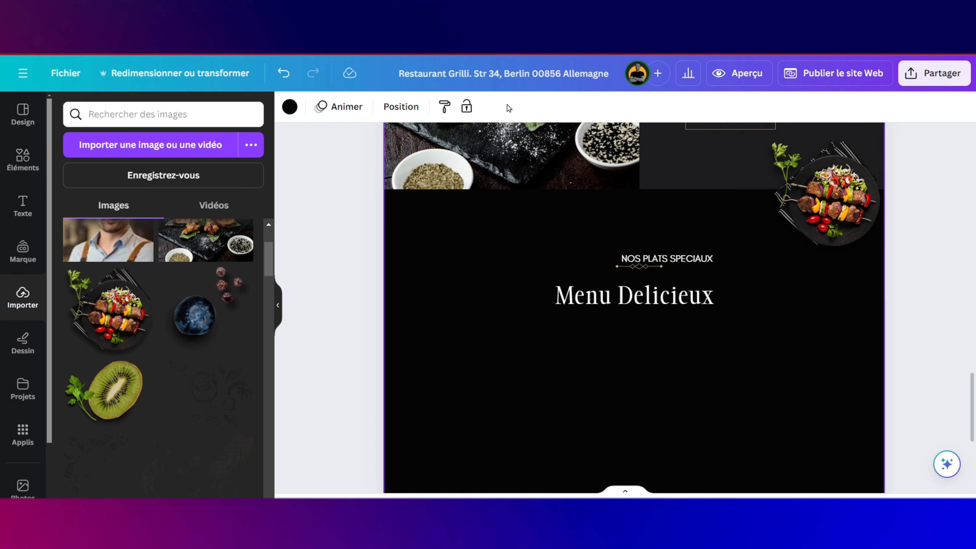
Step: Undo two changes to restore the caption's size, then raise Menu Delicieux along the centre
click(288, 79)
click(289, 78)
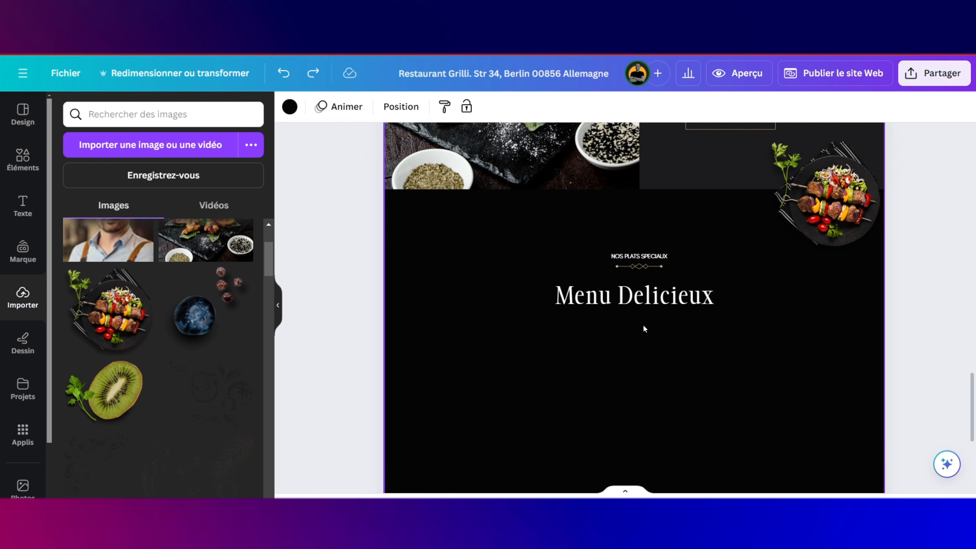
drag(652, 302, 652, 300)
click(670, 339)
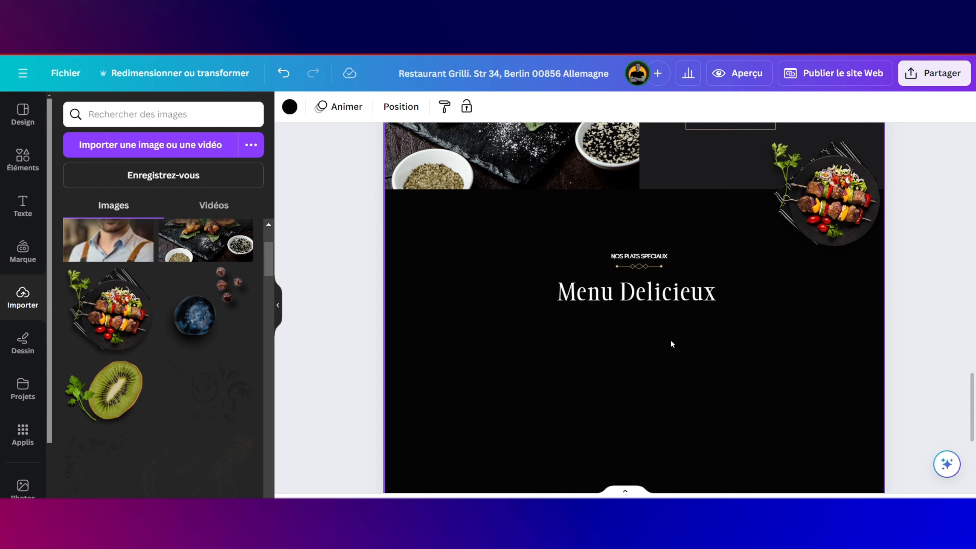
scroll(670, 339, down, 3)
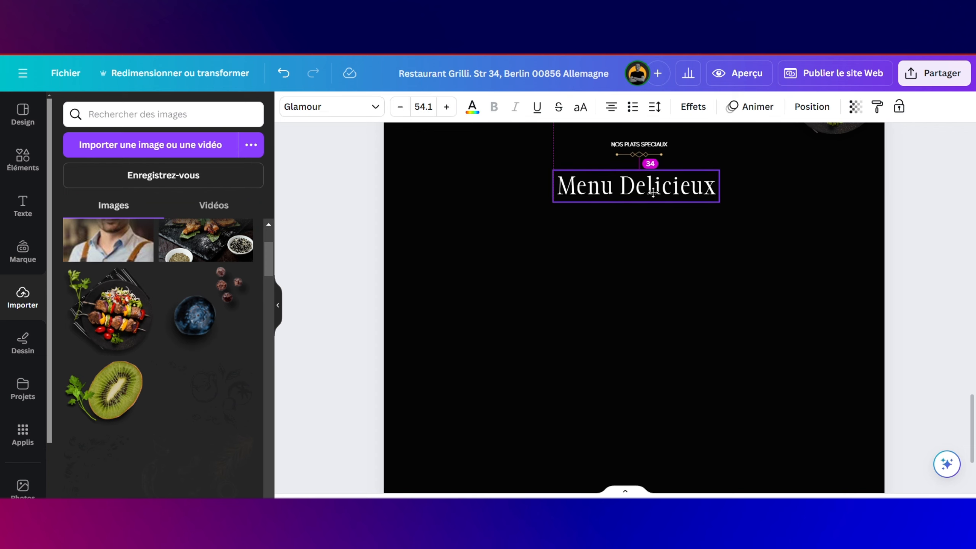
drag(653, 193, 653, 192)
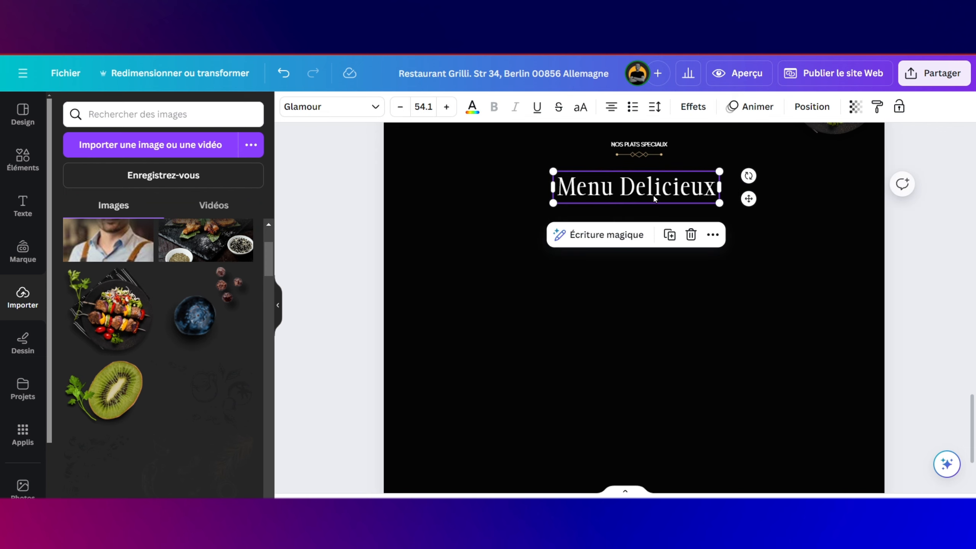
click(636, 294)
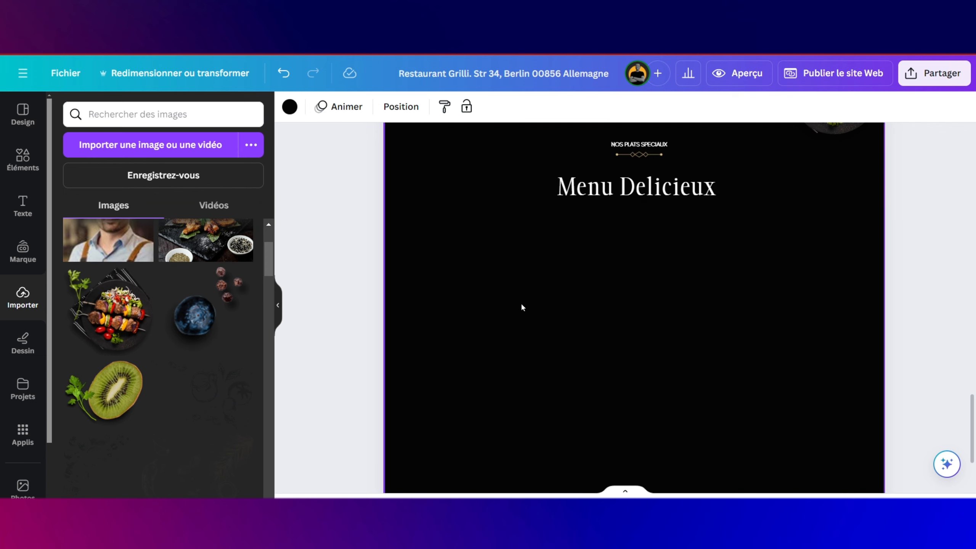
Step: Add a brown rounded square from Shapes below the heading and shrink it to a small size
click(20, 164)
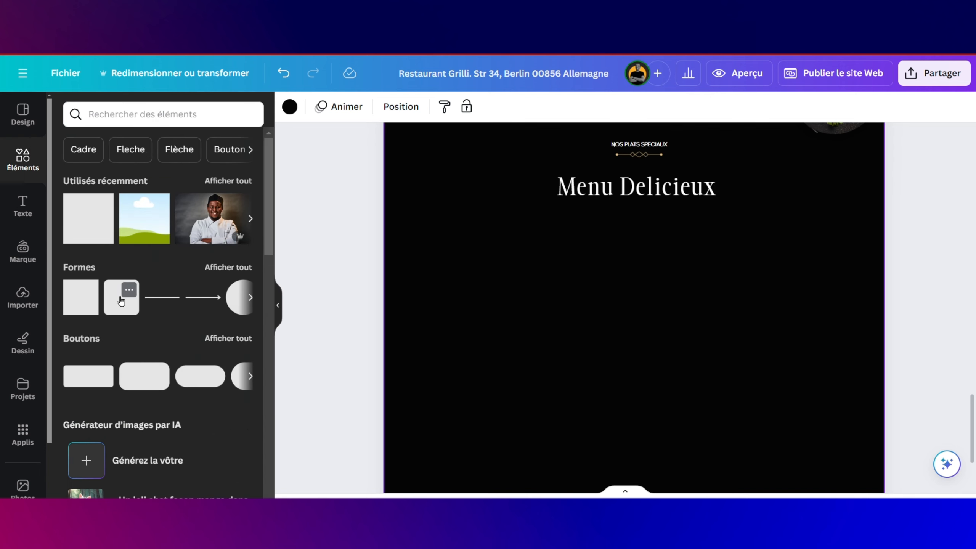
drag(120, 301, 469, 240)
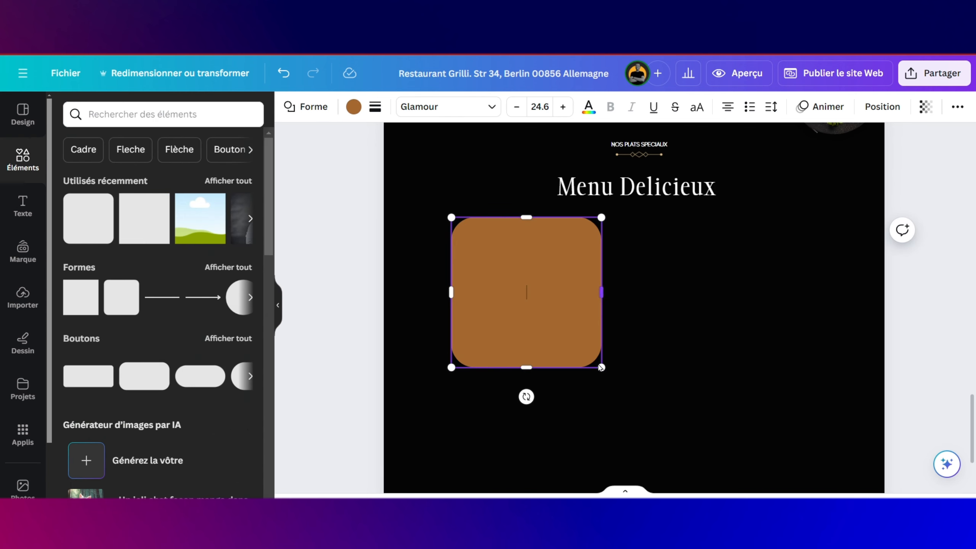
drag(601, 368, 524, 297)
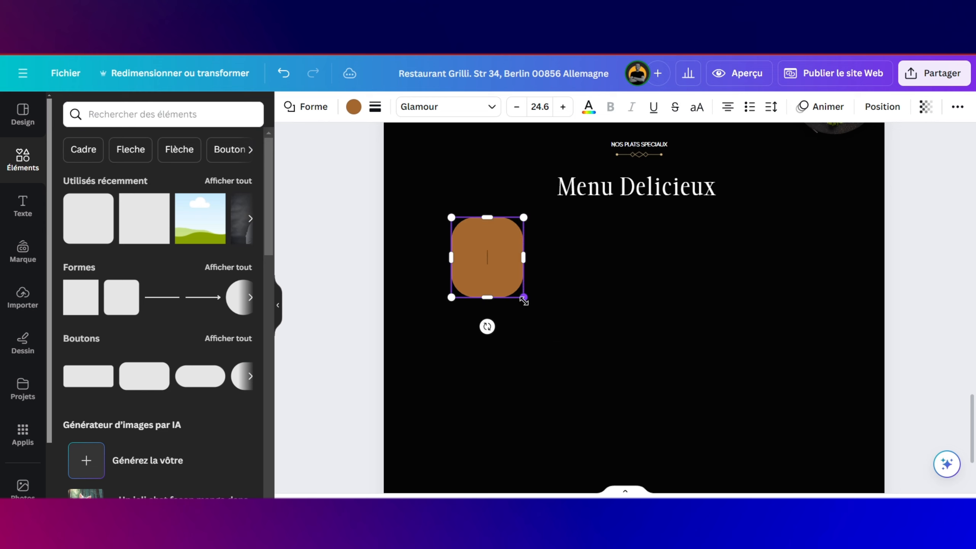
click(282, 74)
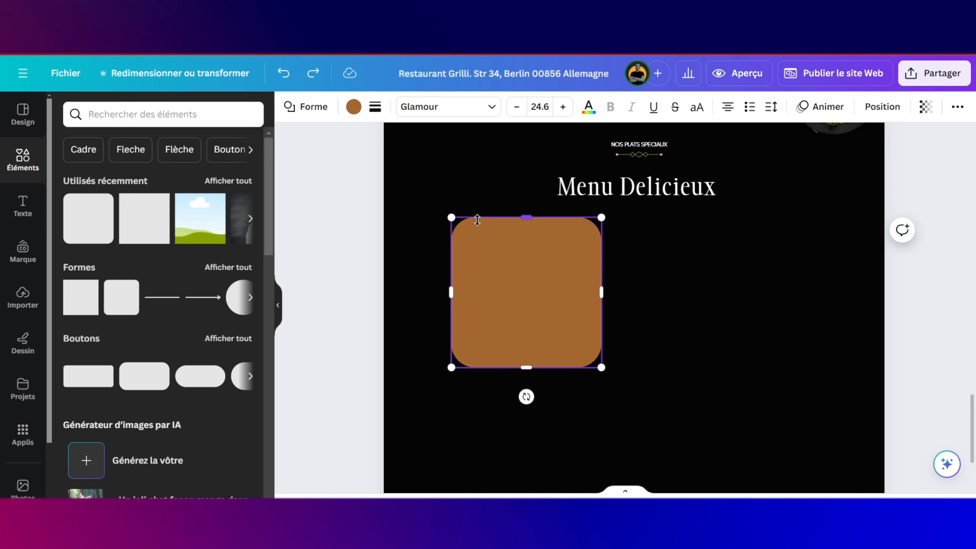
drag(602, 218, 525, 303)
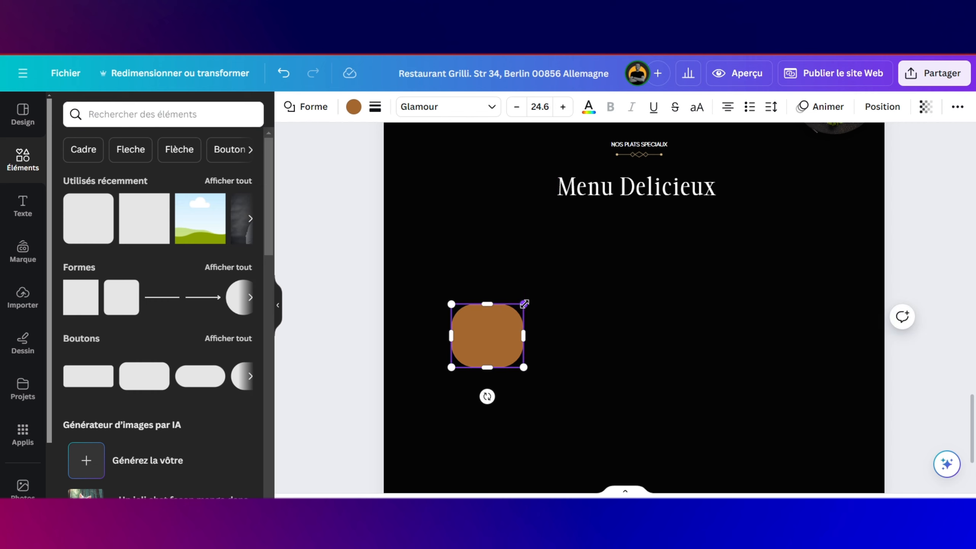
click(604, 357)
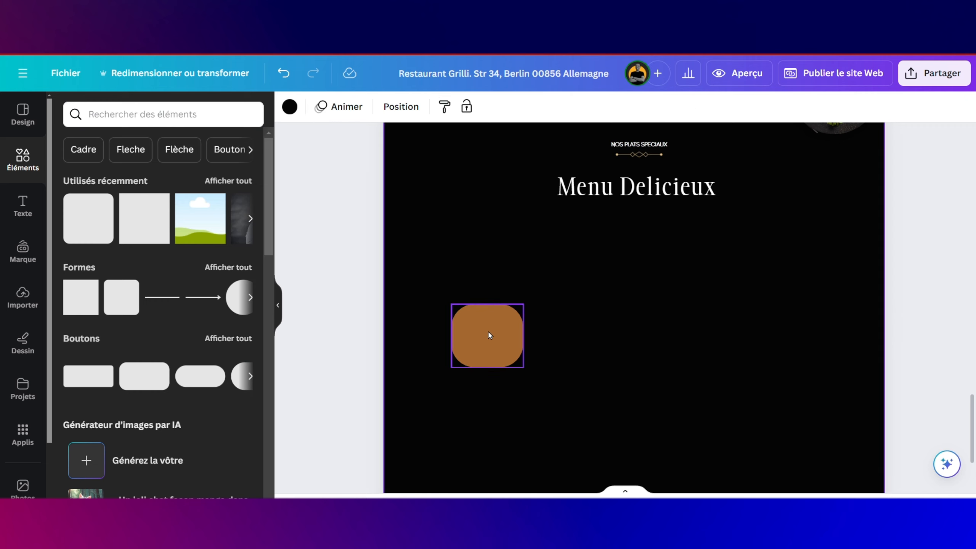
click(513, 319)
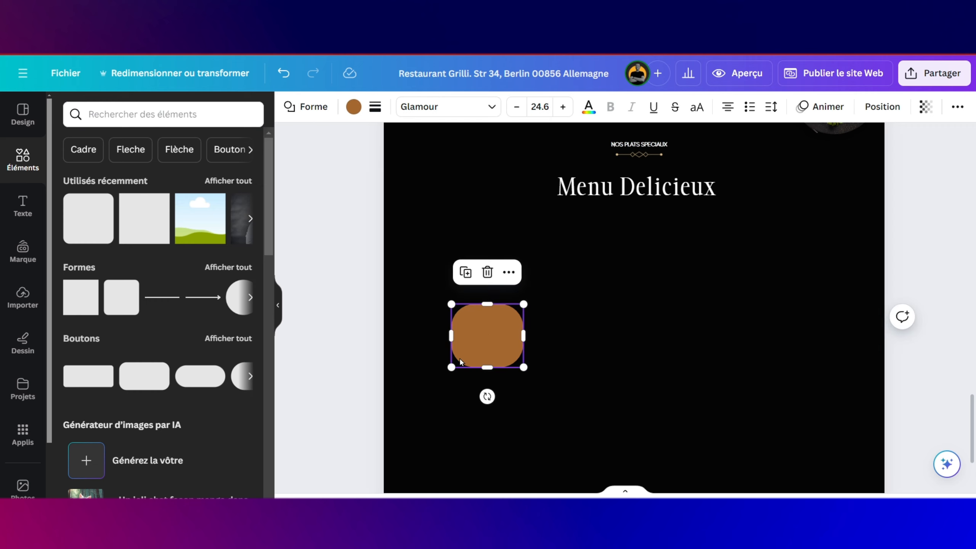
drag(454, 362, 468, 354)
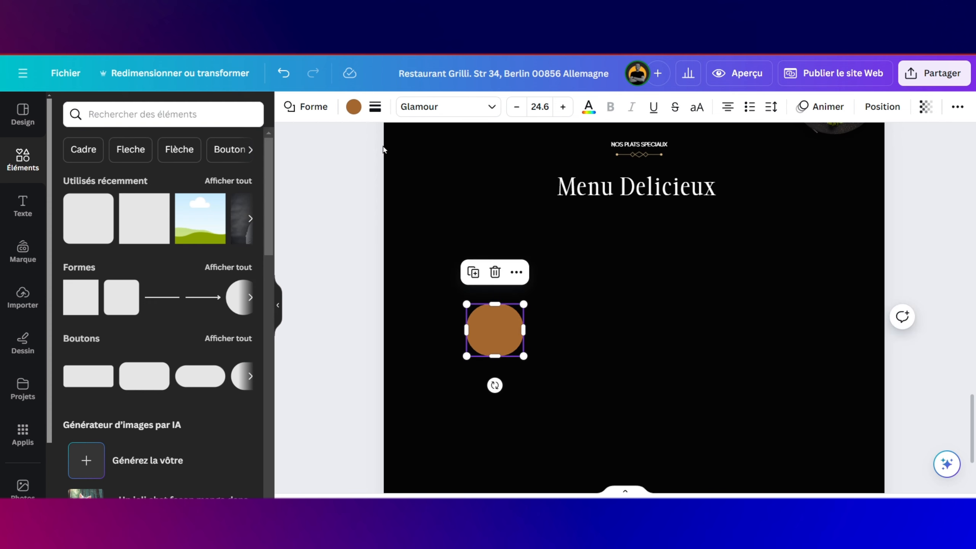
Step: Make the square's corners less rounded in the border style settings
click(374, 108)
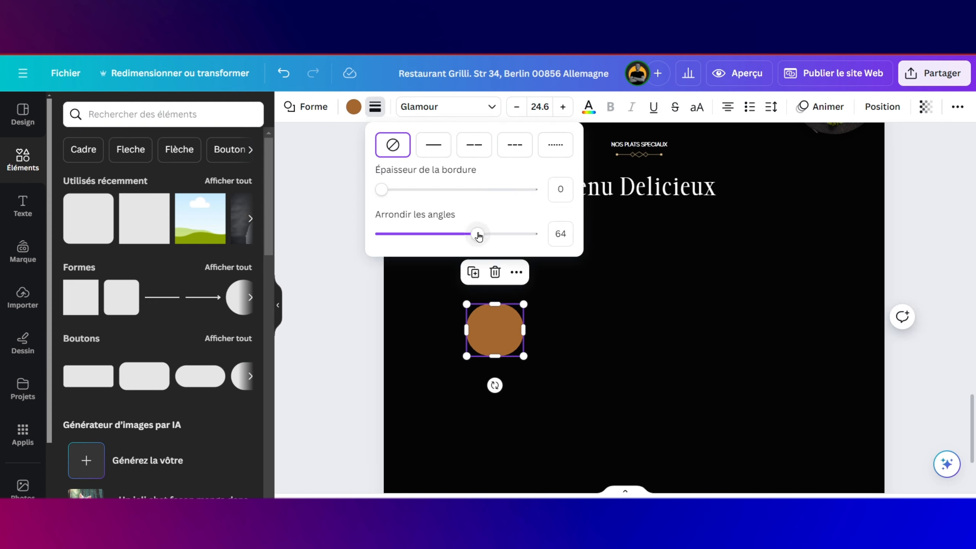
drag(478, 236, 435, 235)
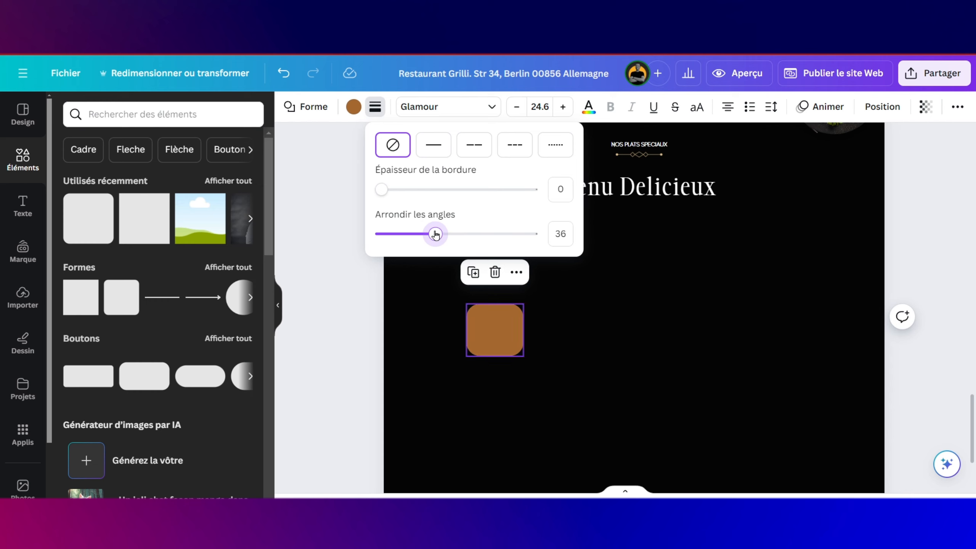
click(586, 342)
Step: Nudge the square up and to the left, then lower its corner rounding to 36
click(519, 353)
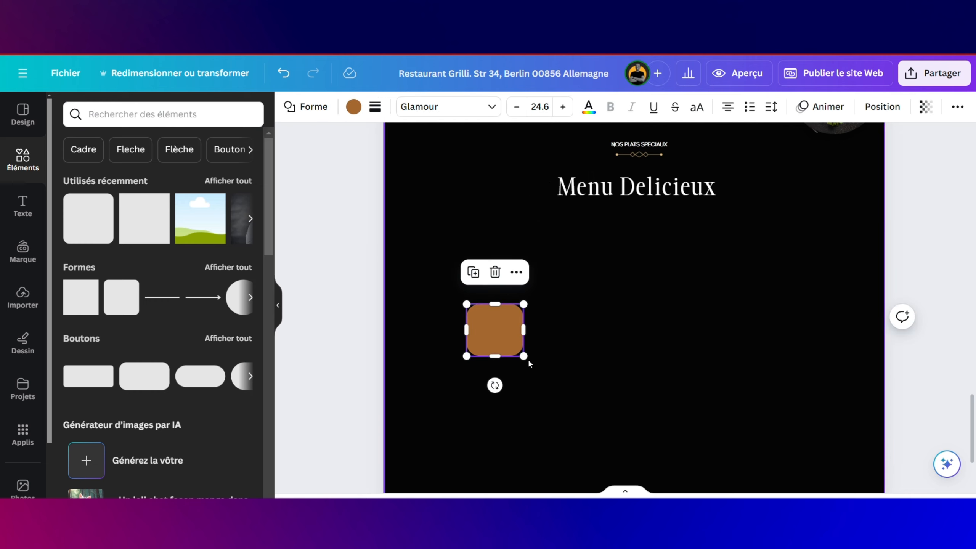
right_click(528, 359)
key(Escape)
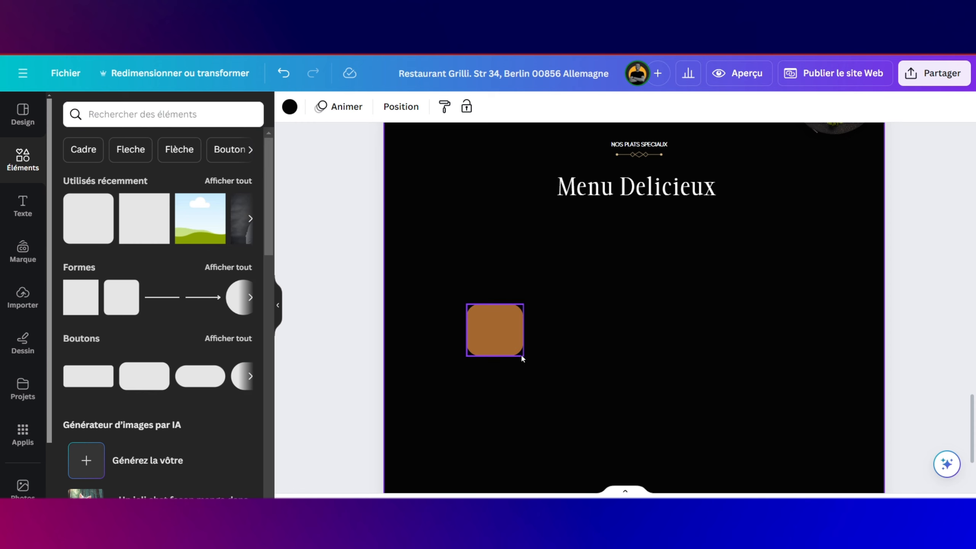
scroll(521, 354, up, 3)
scroll(499, 343, down, 3)
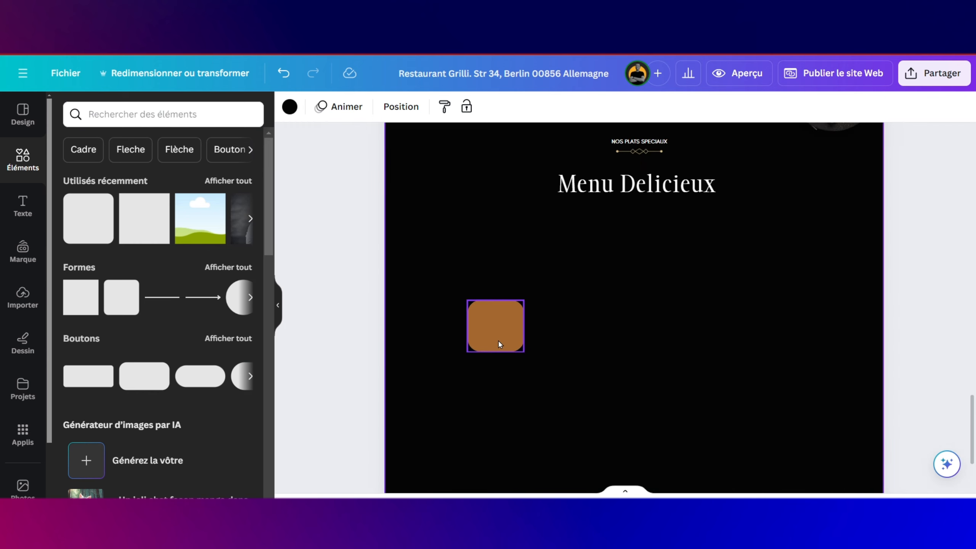
drag(499, 344, 512, 304)
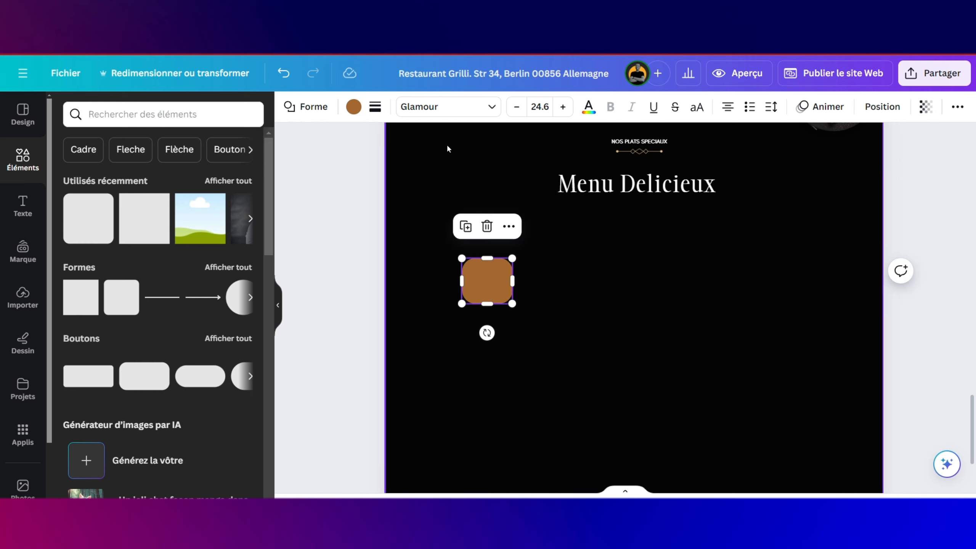
click(374, 108)
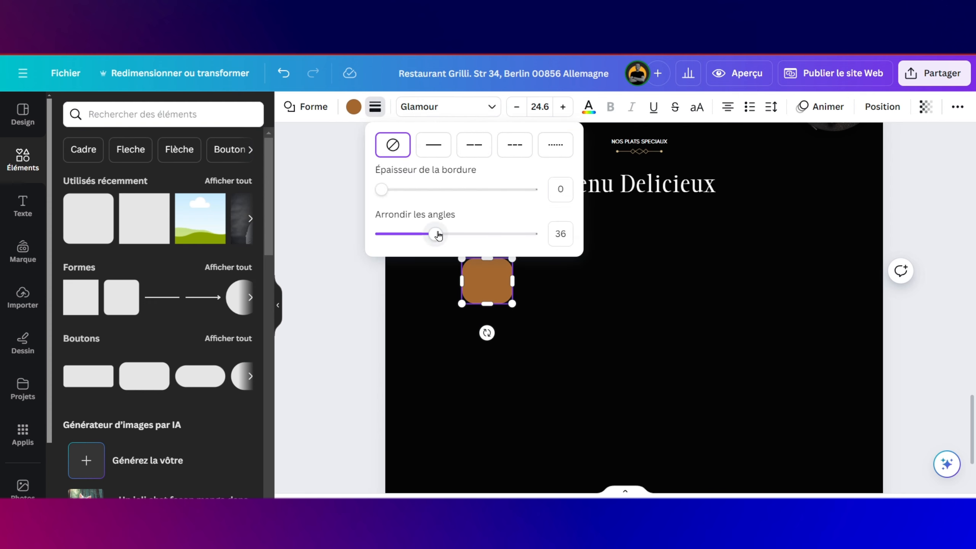
drag(438, 235, 419, 234)
click(585, 341)
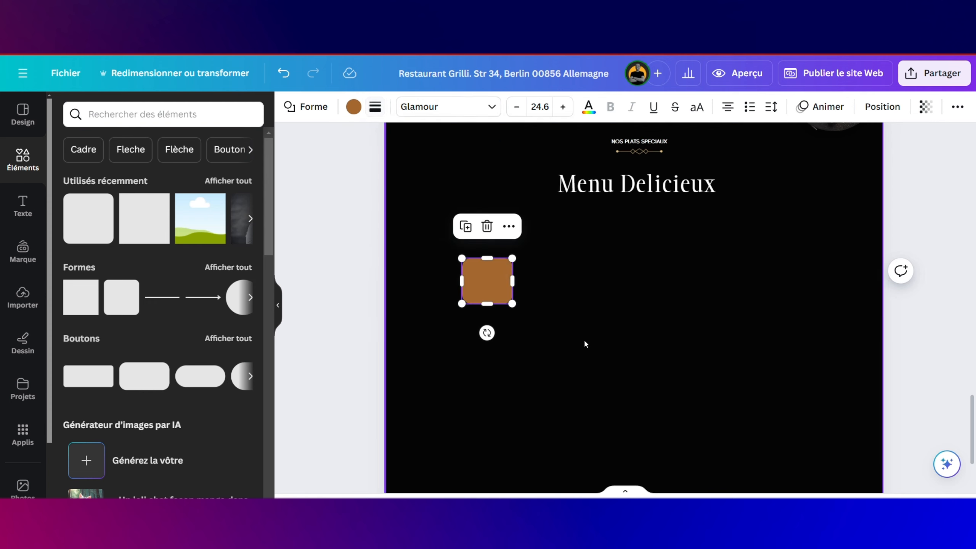
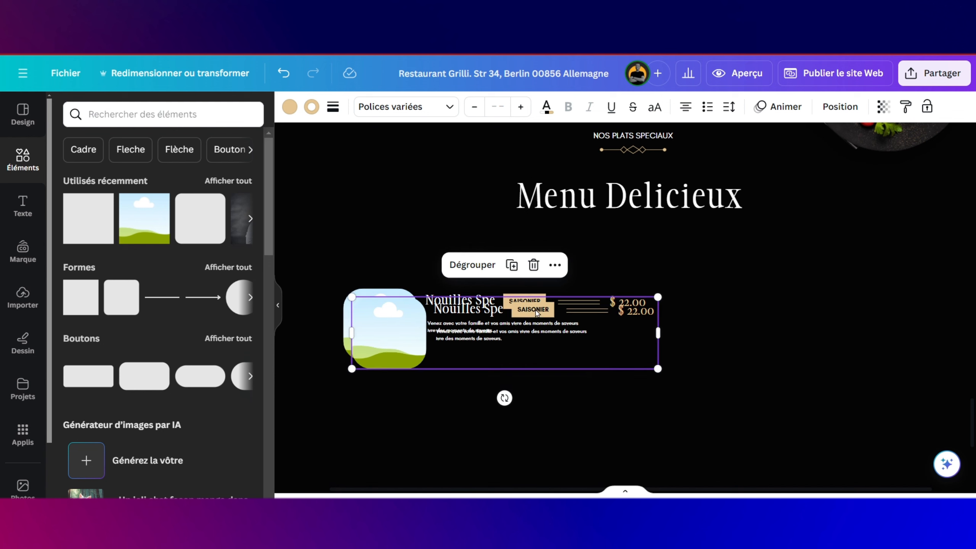
Step: Drop the duplicated Nouilles Spe row beneath the original and nudge it into place
drag(536, 335, 526, 409)
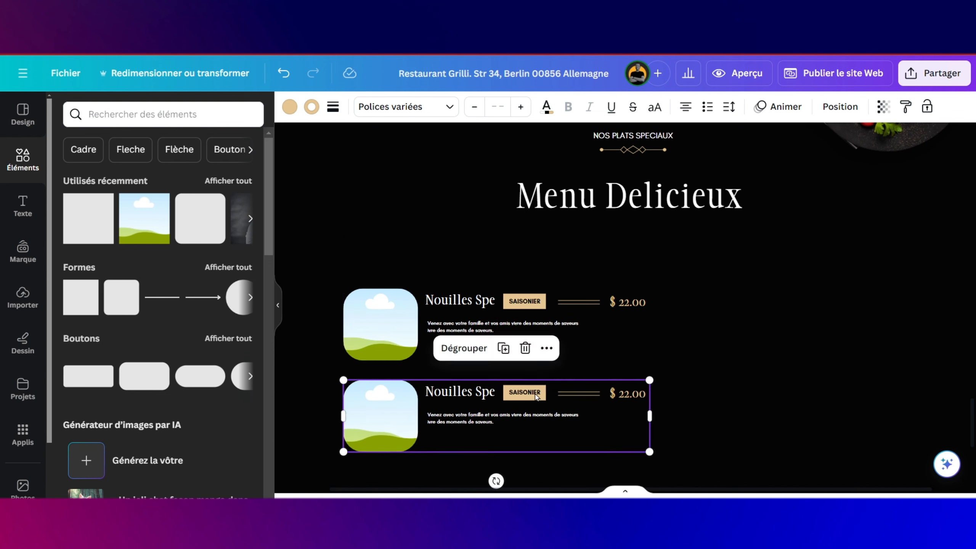
click(535, 395)
click(578, 369)
double_click(541, 398)
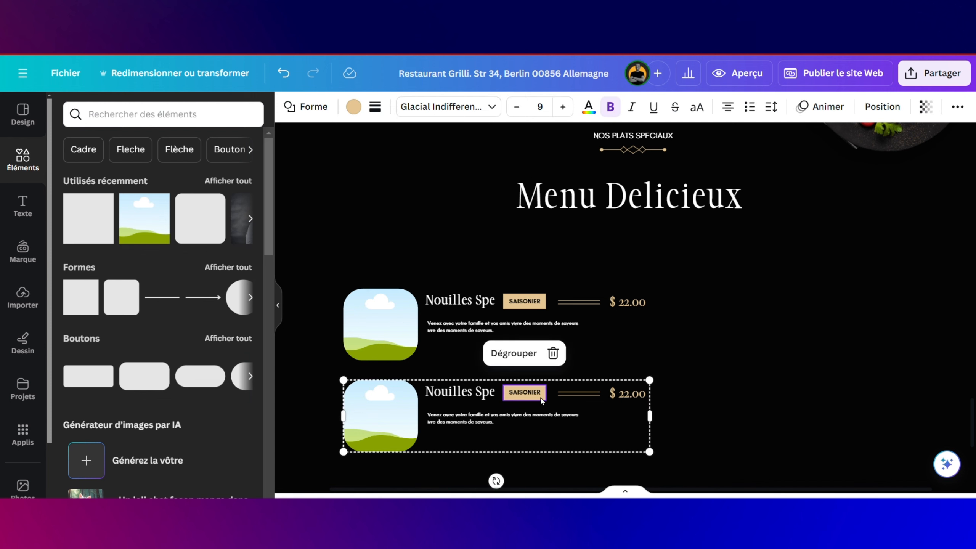
mouse_move(542, 400)
mouse_down()
mouse_move(521, 357)
mouse_move(538, 401)
mouse_up()
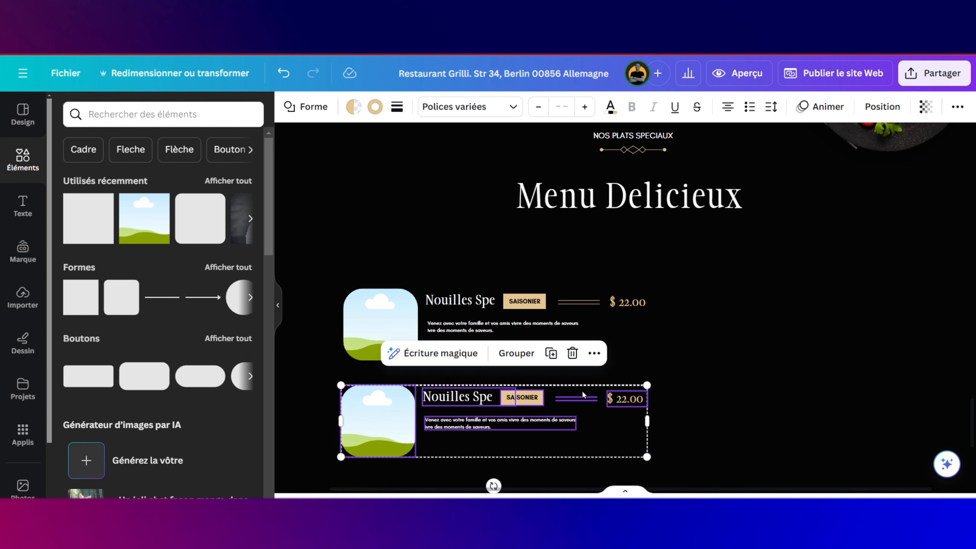
Step: Delete the SAISONIER tag from the second Nouilles Spe row
click(698, 353)
click(534, 401)
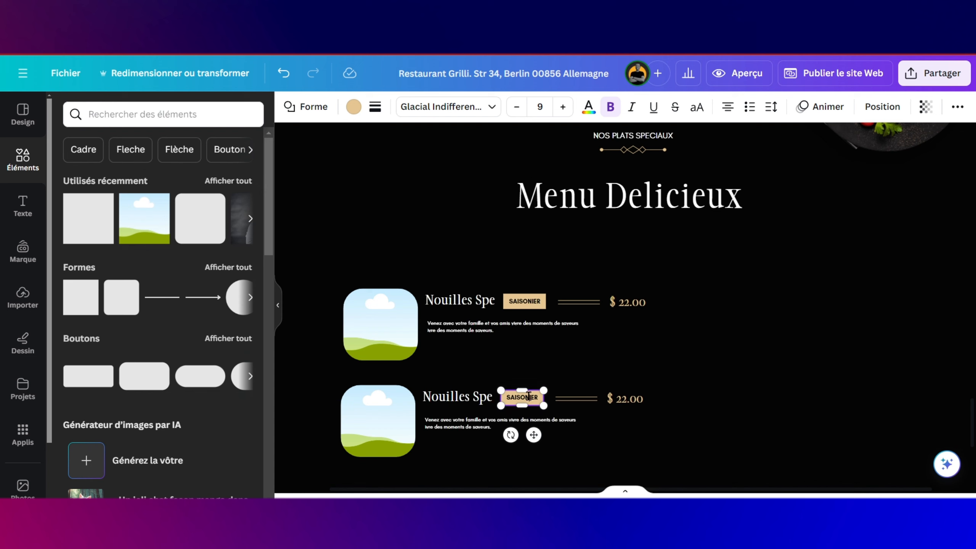
click(568, 396)
click(532, 403)
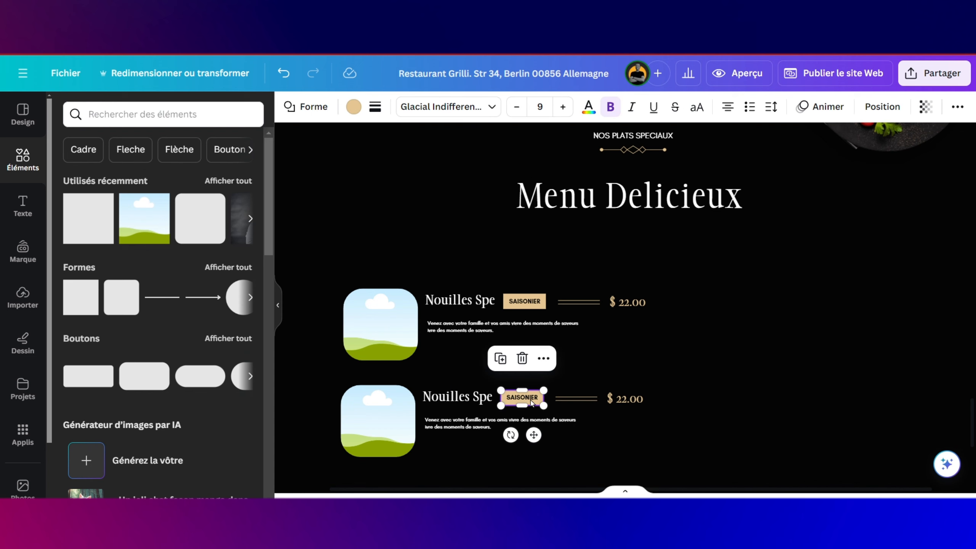
click(522, 358)
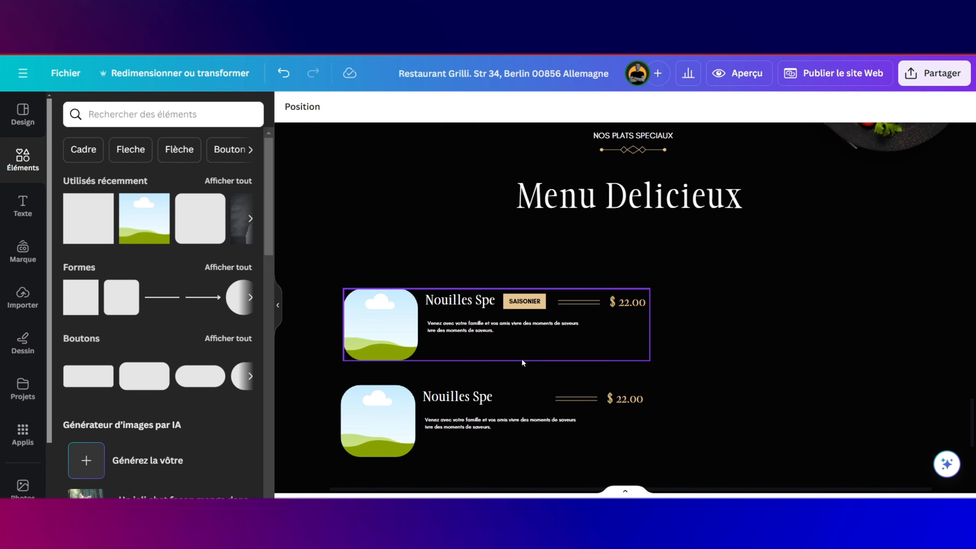
Step: Group the two gold lines beside the second row's price
click(568, 400)
ctrl+scroll(568, 398, up, 5)
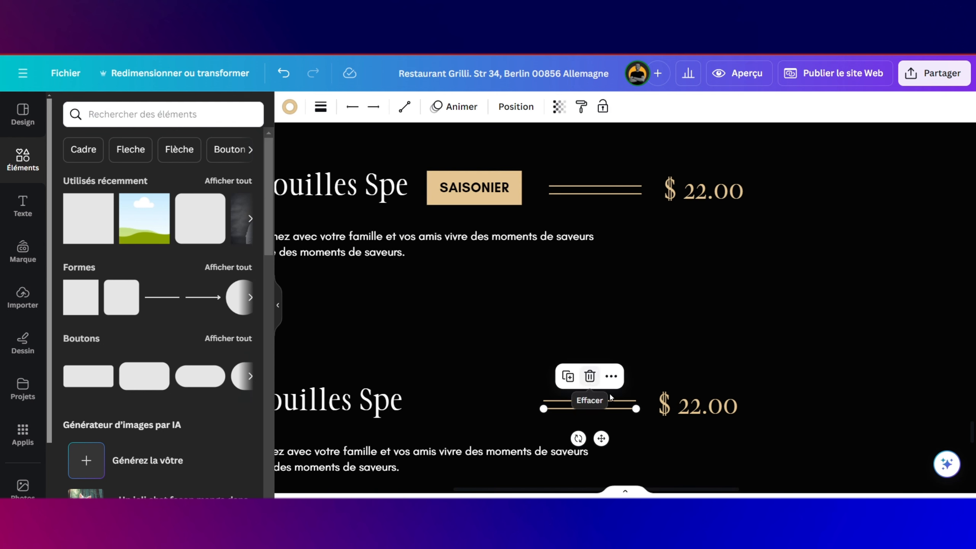
click(623, 380)
drag(623, 388, 619, 422)
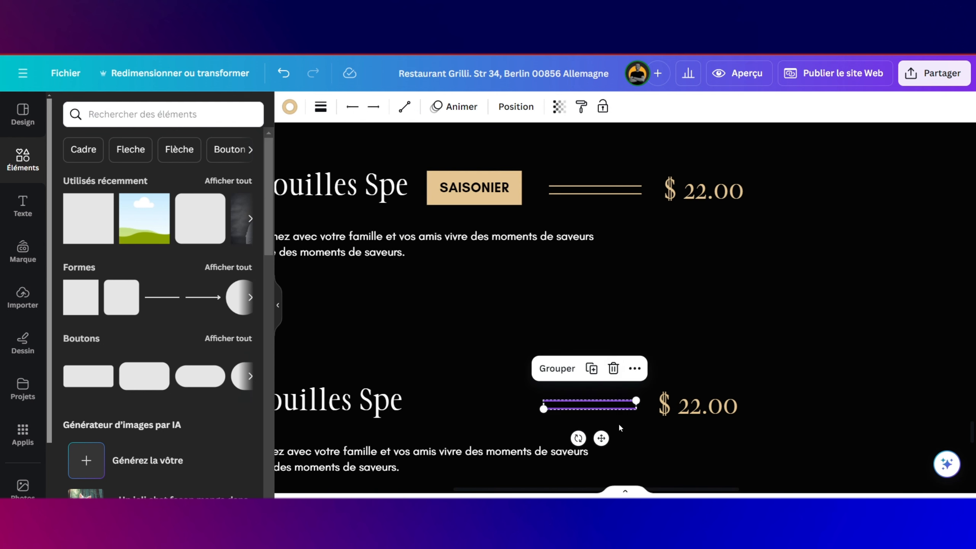
click(557, 368)
Step: Stretch the grouped gold lines leftward until they reach the Nouilles Spe title
ctrl+scroll(553, 396, up, 3)
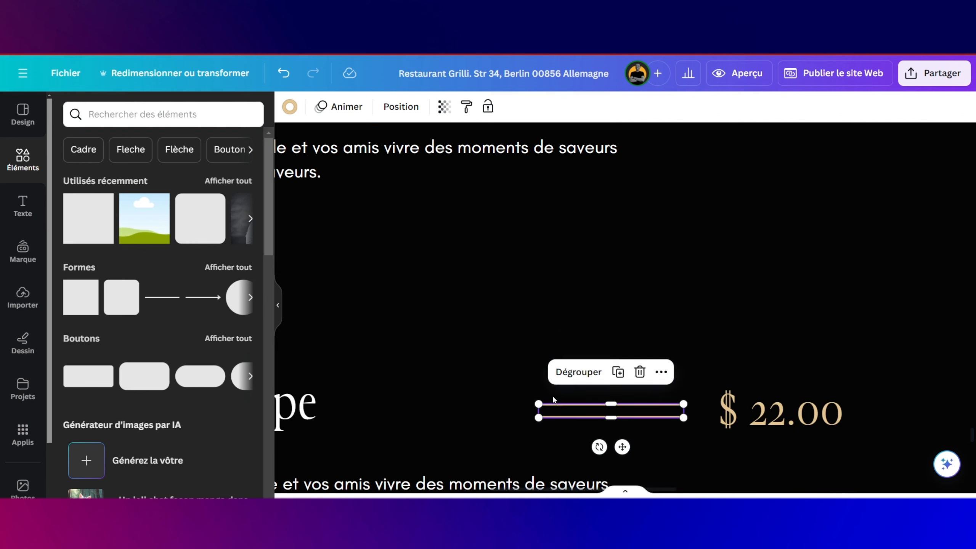
ctrl+scroll(552, 396, up, 2)
drag(536, 412, 321, 412)
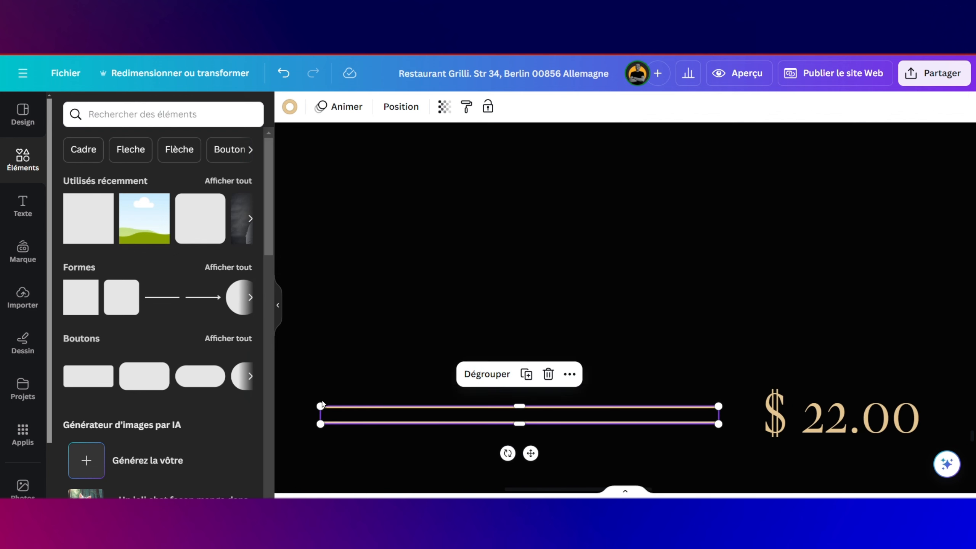
ctrl+scroll(321, 408, down, 5)
ctrl+scroll(321, 404, down, 2)
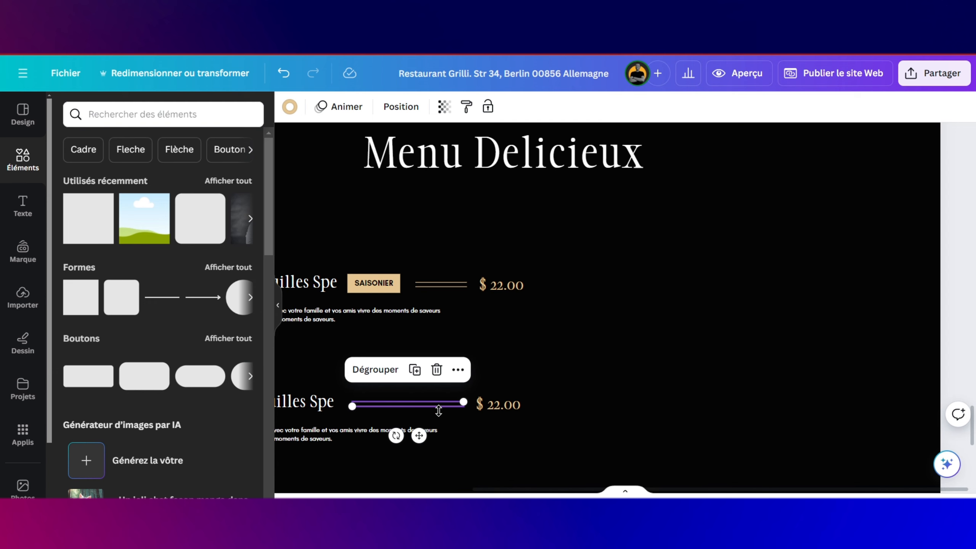
ctrl+scroll(438, 410, up, 3)
ctrl+scroll(460, 404, up, 3)
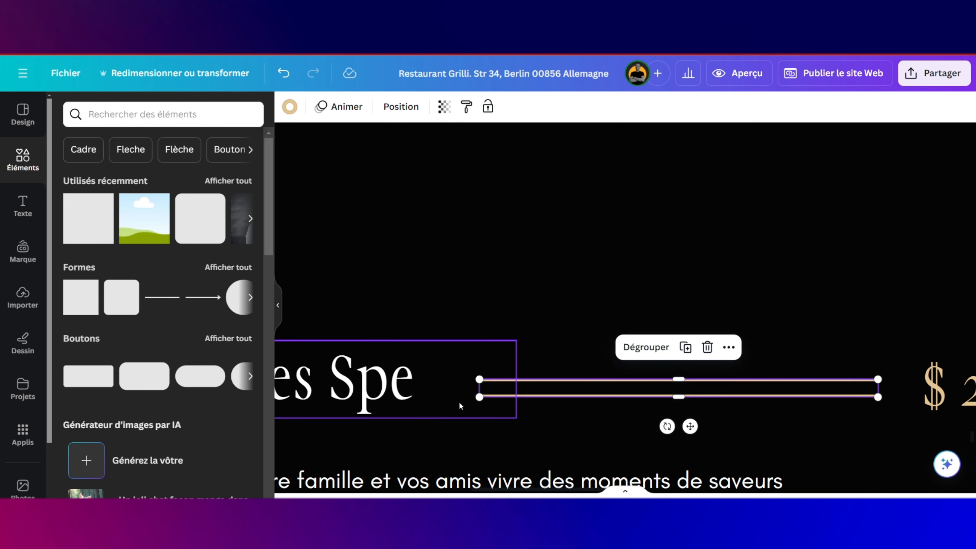
drag(479, 388, 448, 388)
click(490, 370)
ctrl+scroll(490, 370, down, 5)
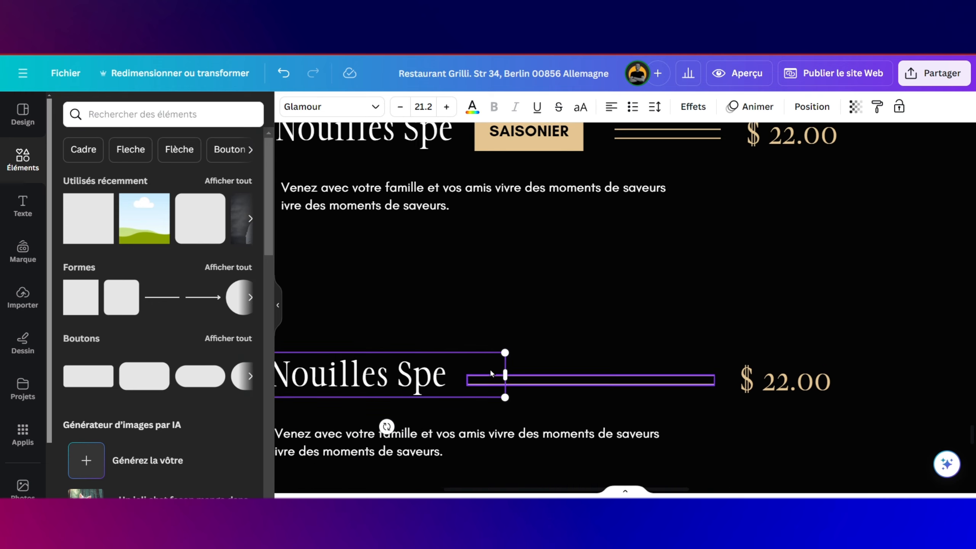
click(574, 394)
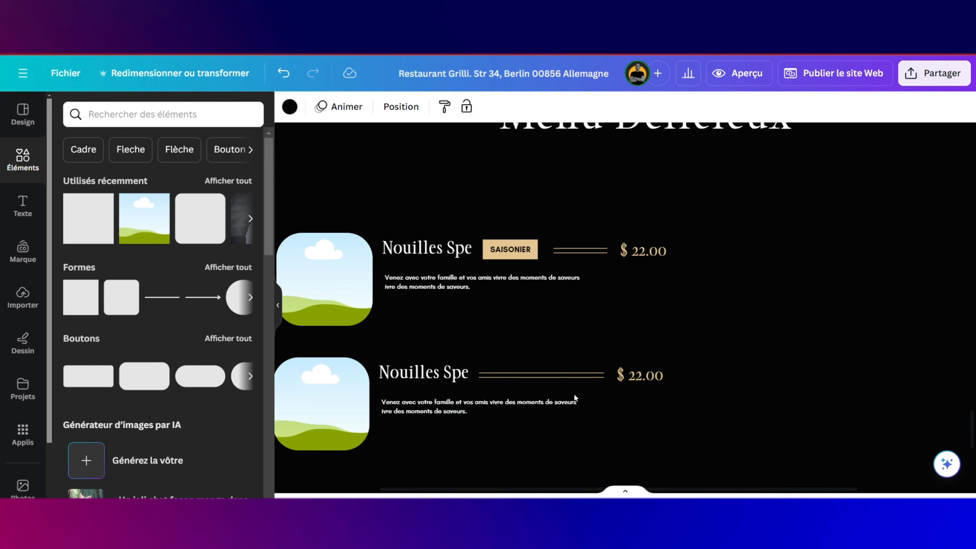
Step: Change the second row's price to $ 25.00
ctrl+scroll(571, 408, down, 2)
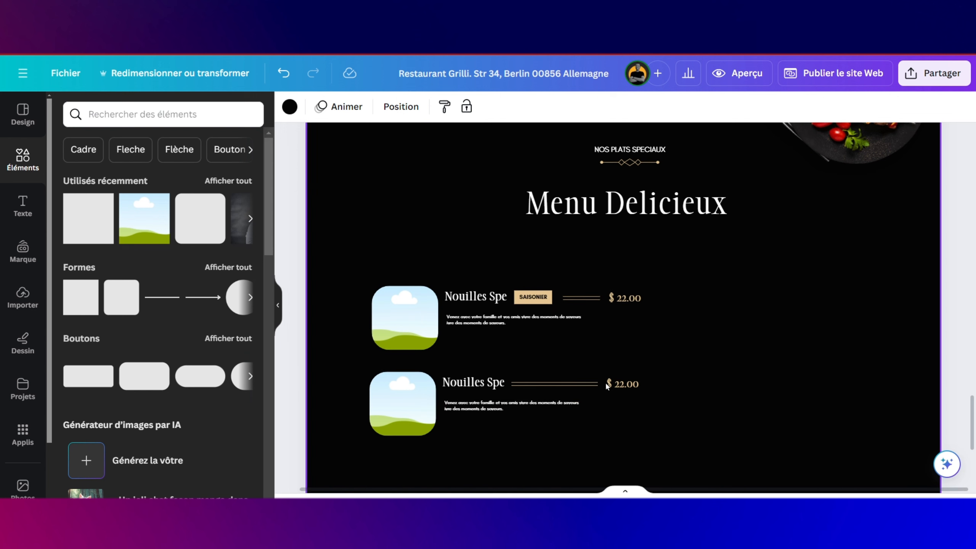
double_click(623, 384)
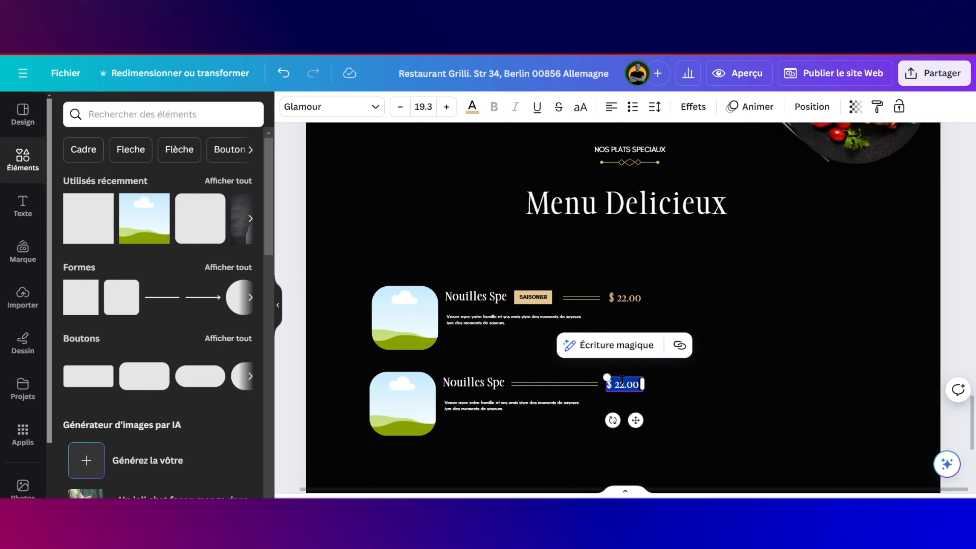
click(622, 381)
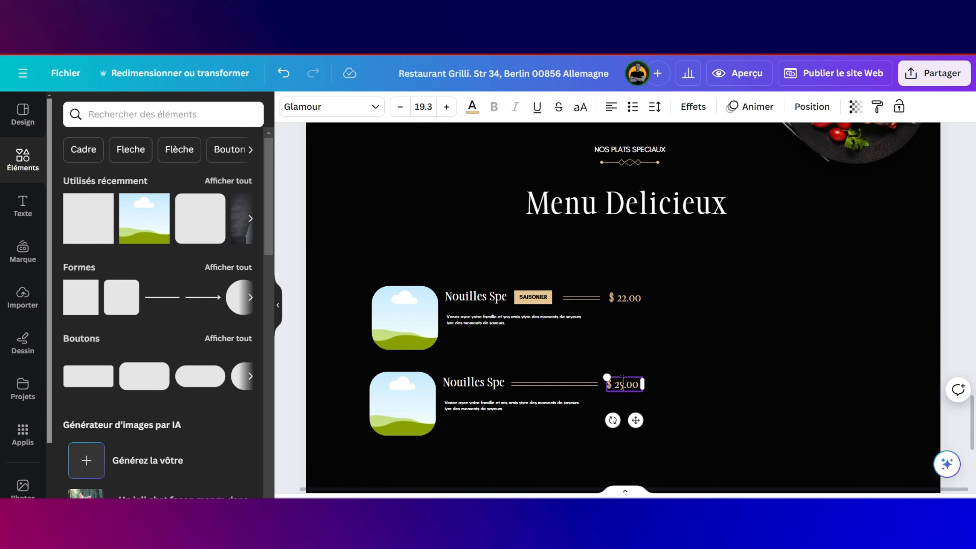
click(722, 334)
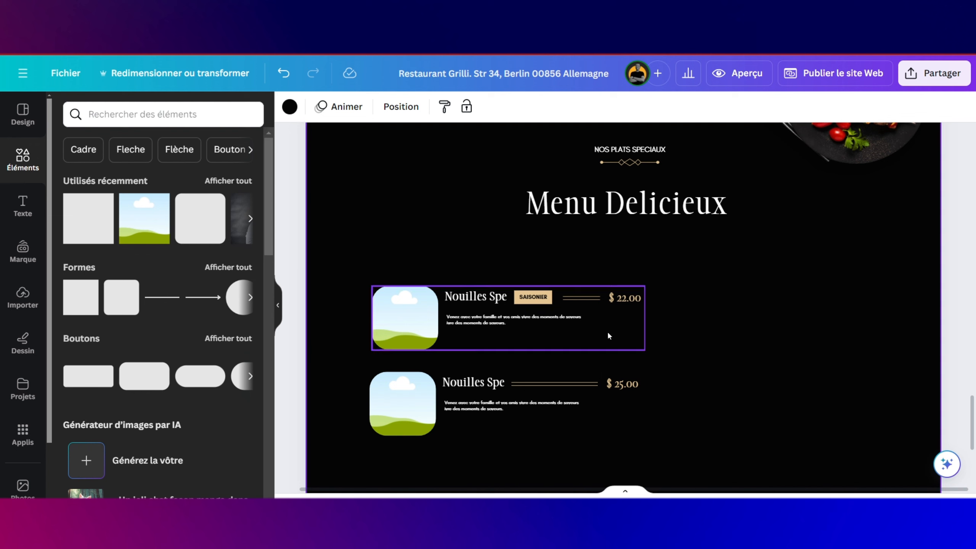
click(476, 380)
click(477, 381)
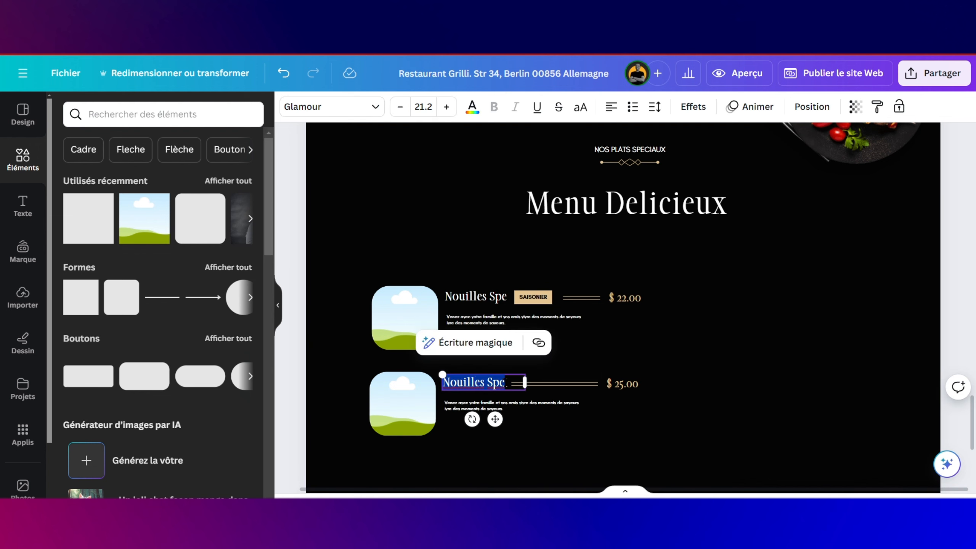
click(594, 408)
Step: Group the second menu row and duplicate it as a third row below
drag(361, 364, 616, 431)
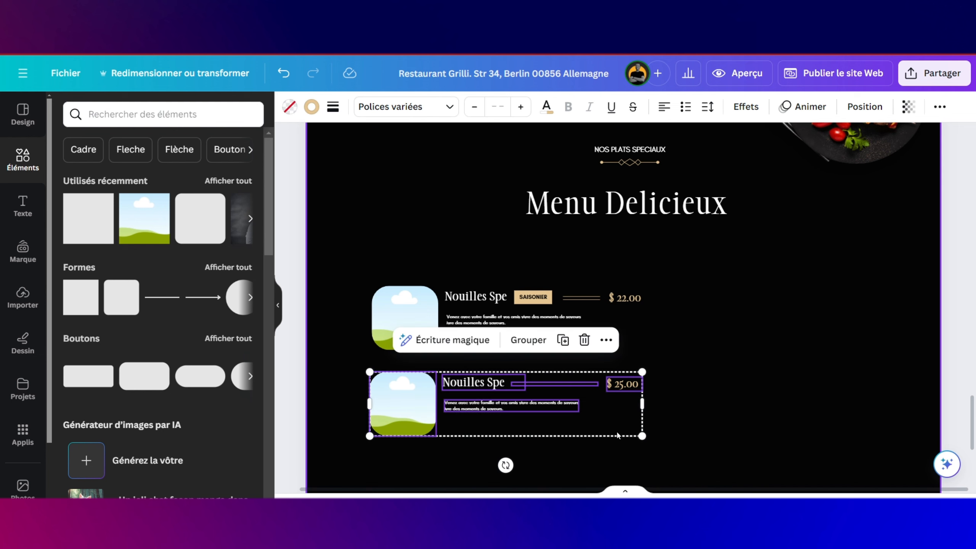
click(529, 337)
scroll(528, 369, down, 2)
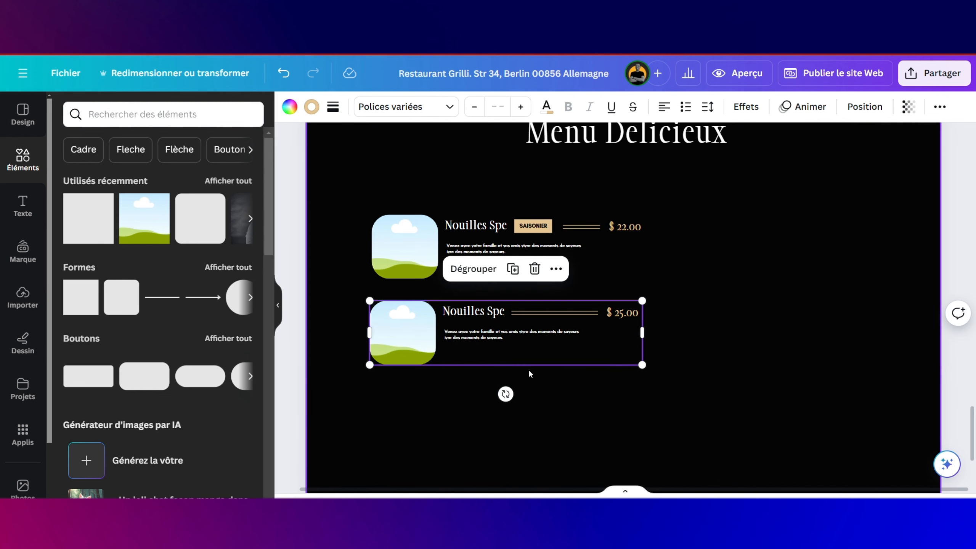
click(515, 269)
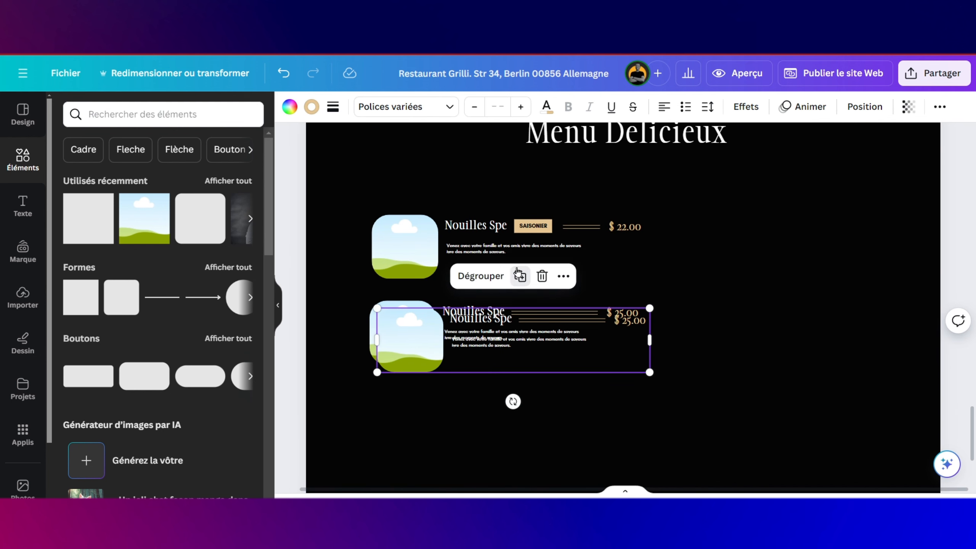
drag(503, 333, 503, 419)
scroll(569, 306, down, 3)
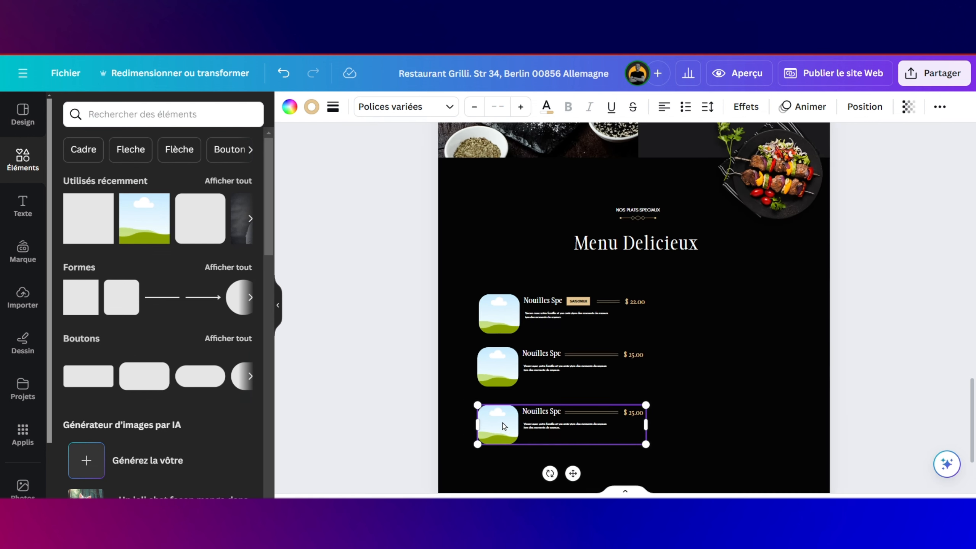
click(669, 320)
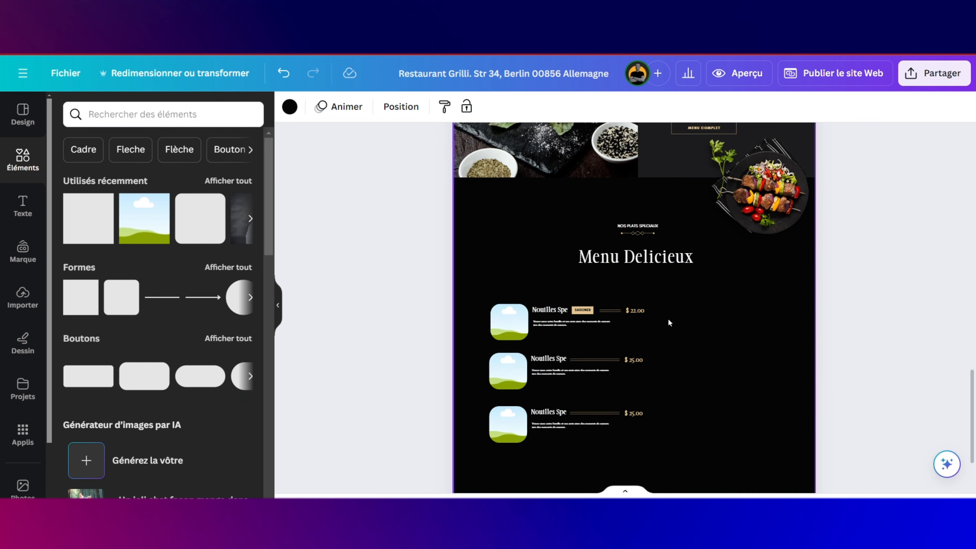
Step: Select the small stray line between the menu rows
scroll(593, 367, up, 15)
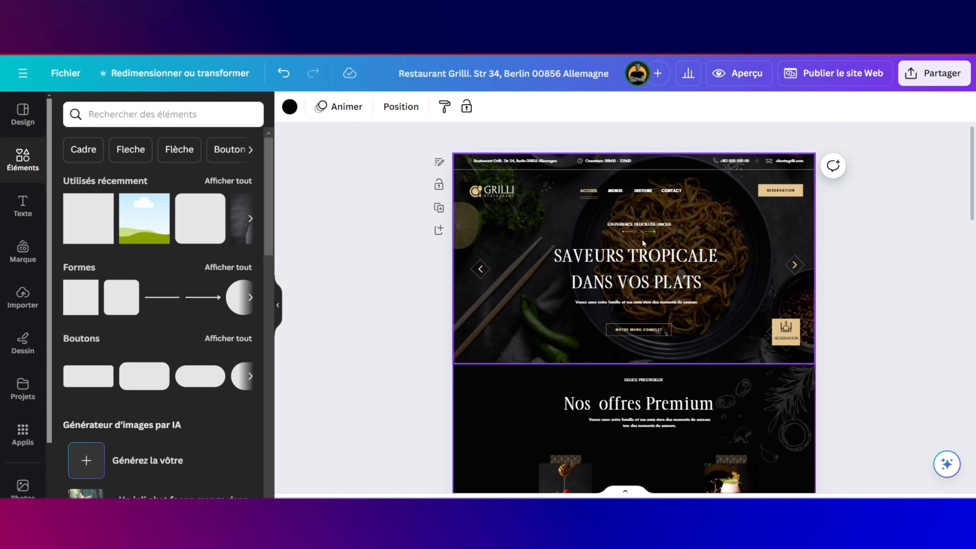
click(590, 198)
scroll(590, 197, down, 15)
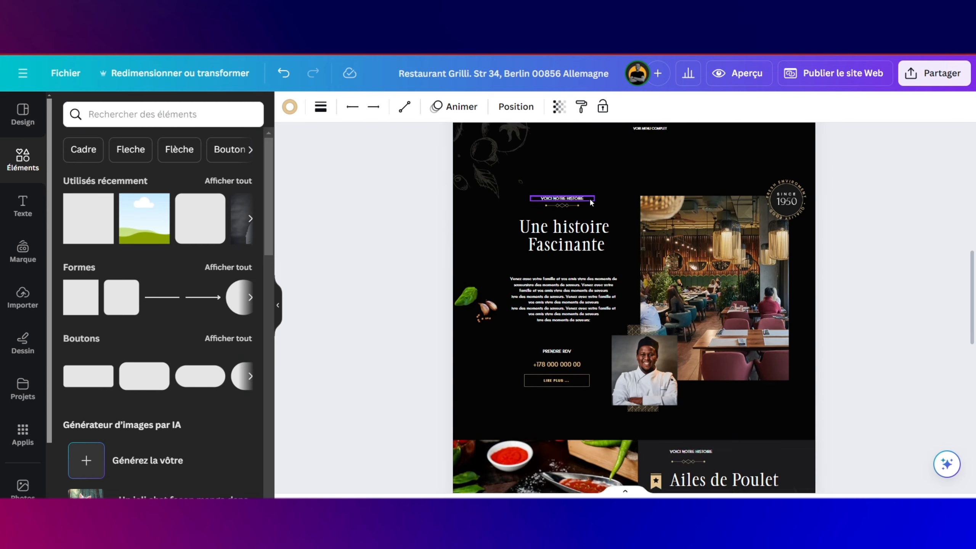
click(682, 260)
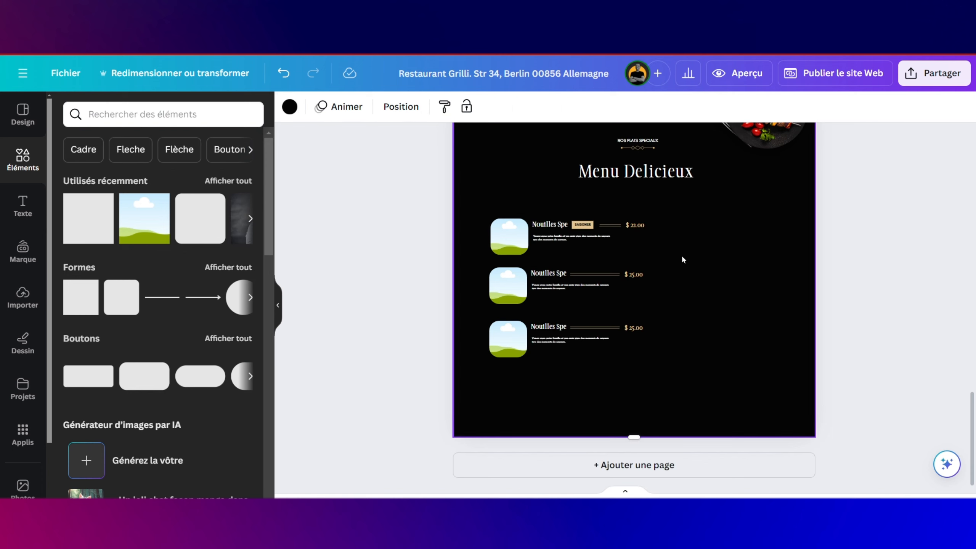
click(632, 312)
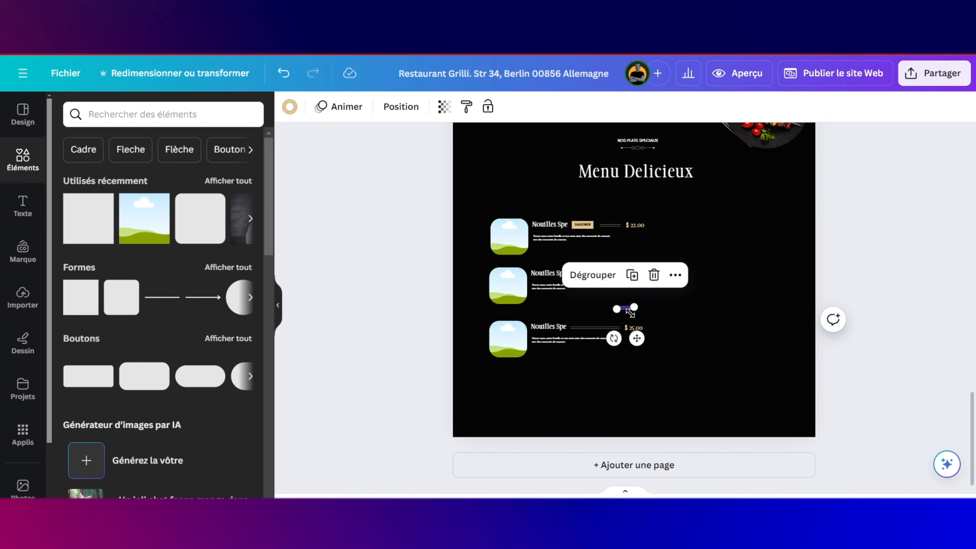
Step: Ungroup the stray double line and delete its lower line
scroll(630, 312, up, 10)
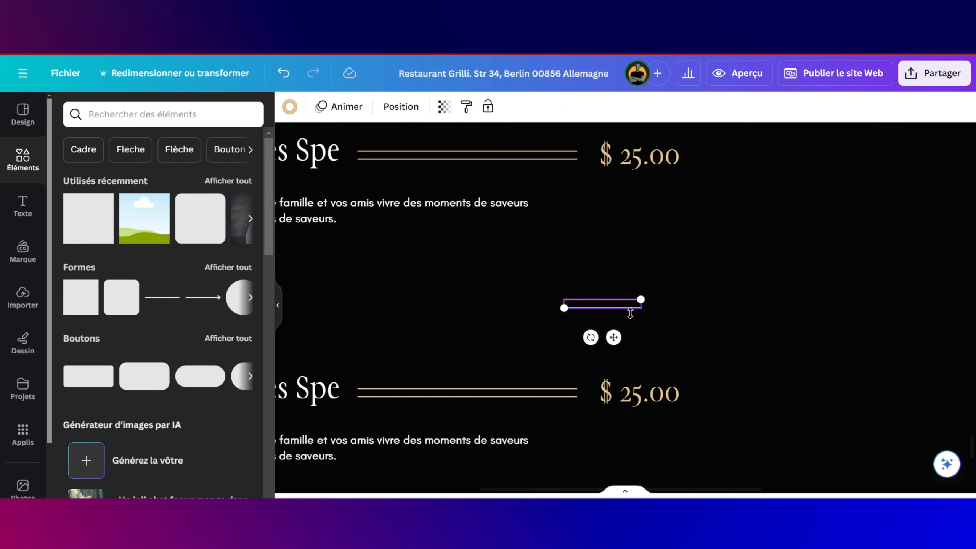
click(570, 267)
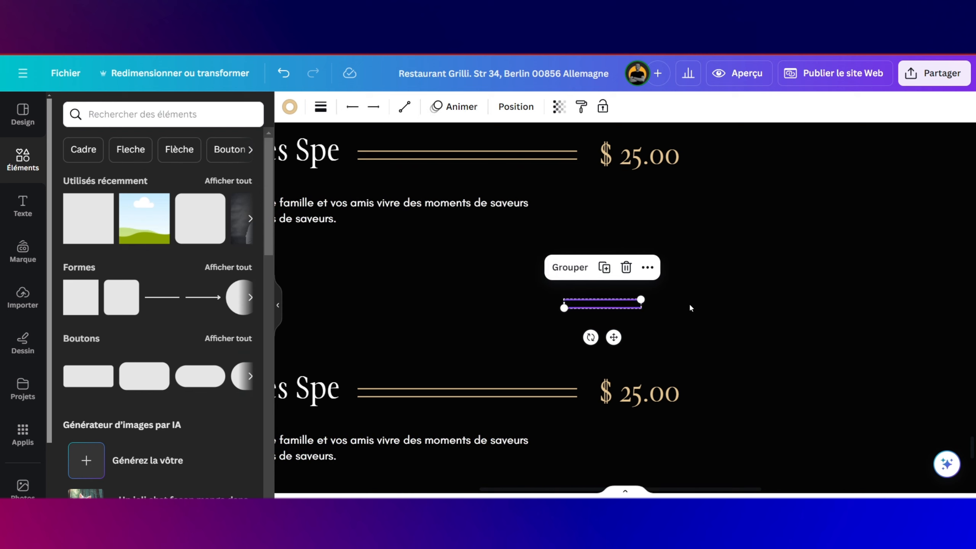
click(621, 309)
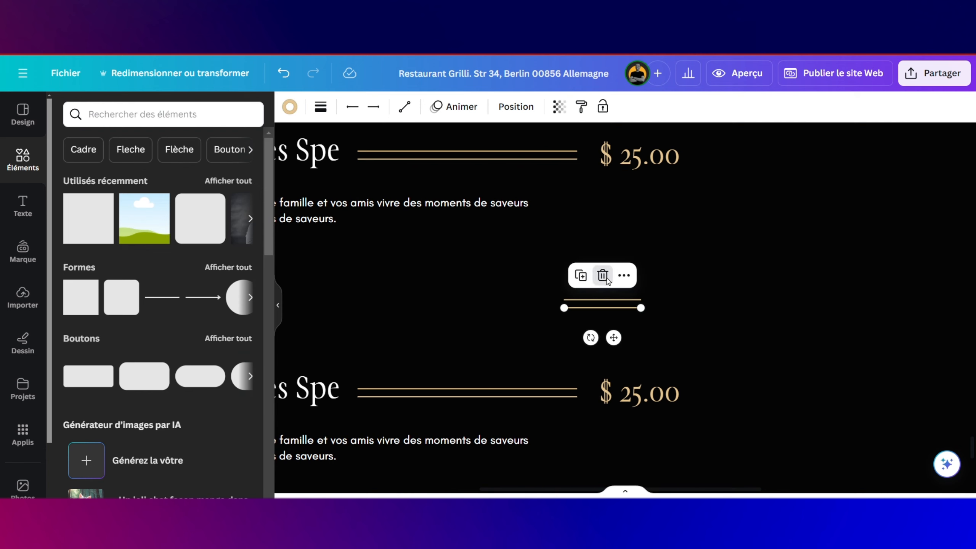
click(603, 275)
Step: Lengthen the remaining gold line and rotate it to -90° as a vertical divider
click(609, 296)
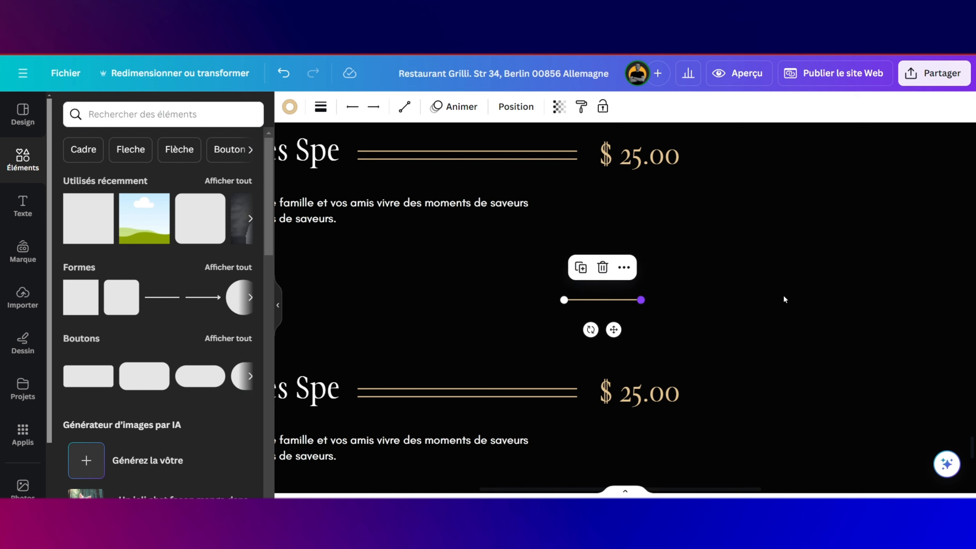
drag(713, 303, 864, 300)
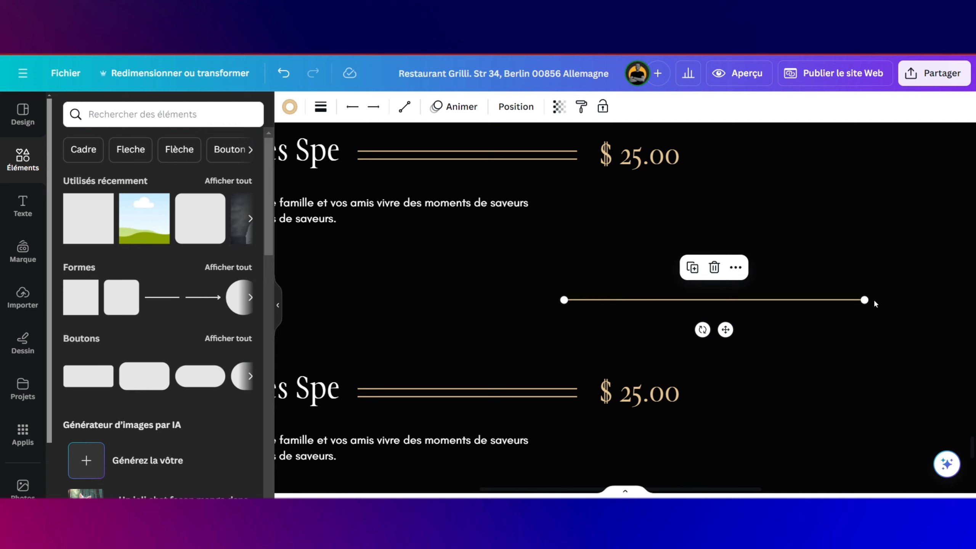
scroll(874, 302, down, 5)
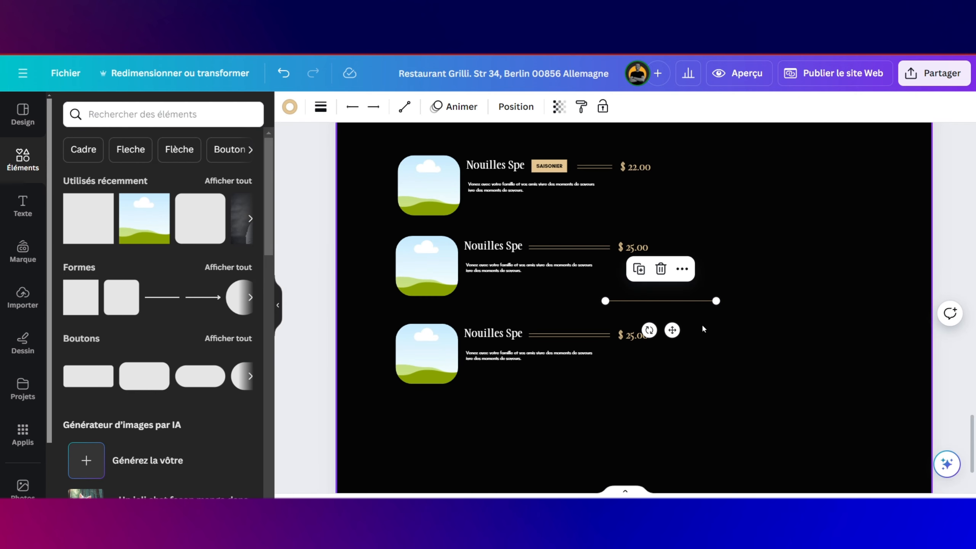
drag(649, 330, 697, 314)
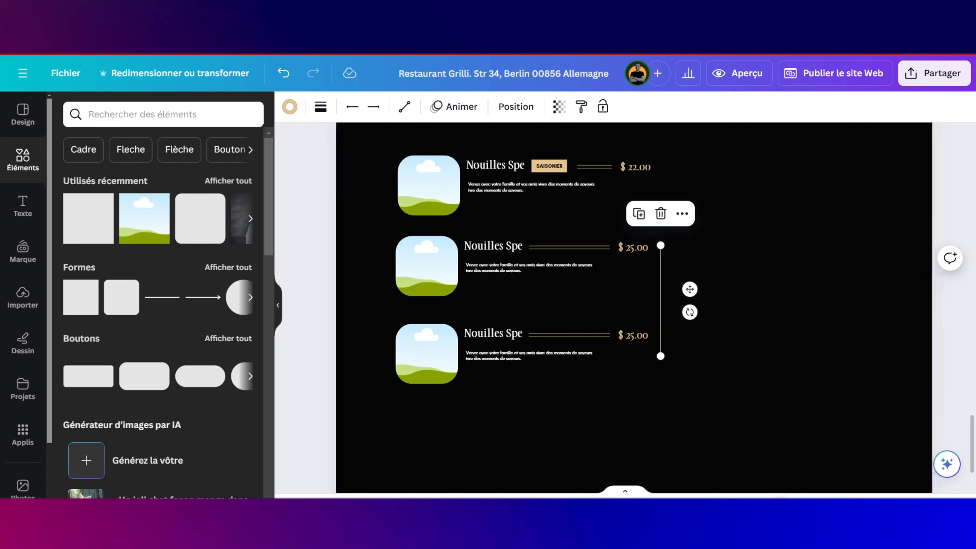
key(alt+Tab)
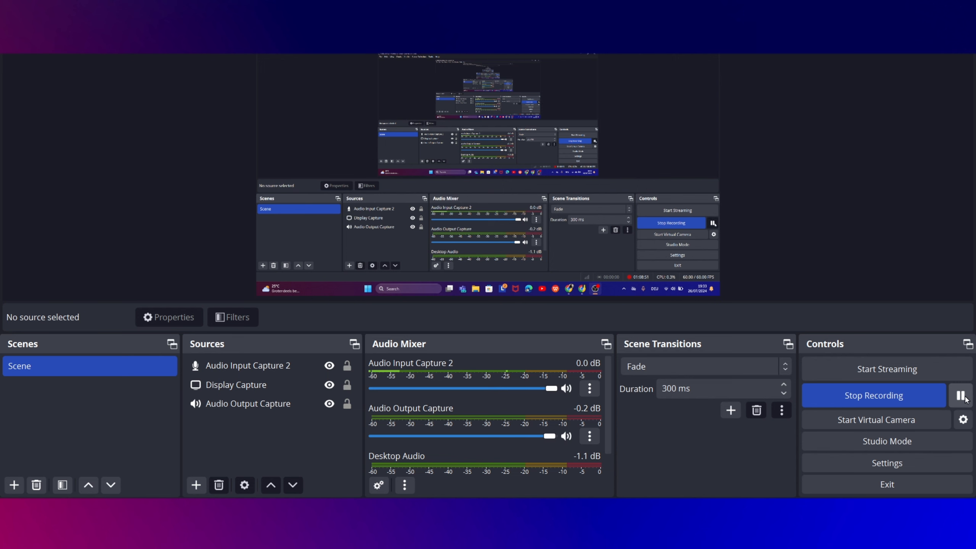
key(alt+Tab)
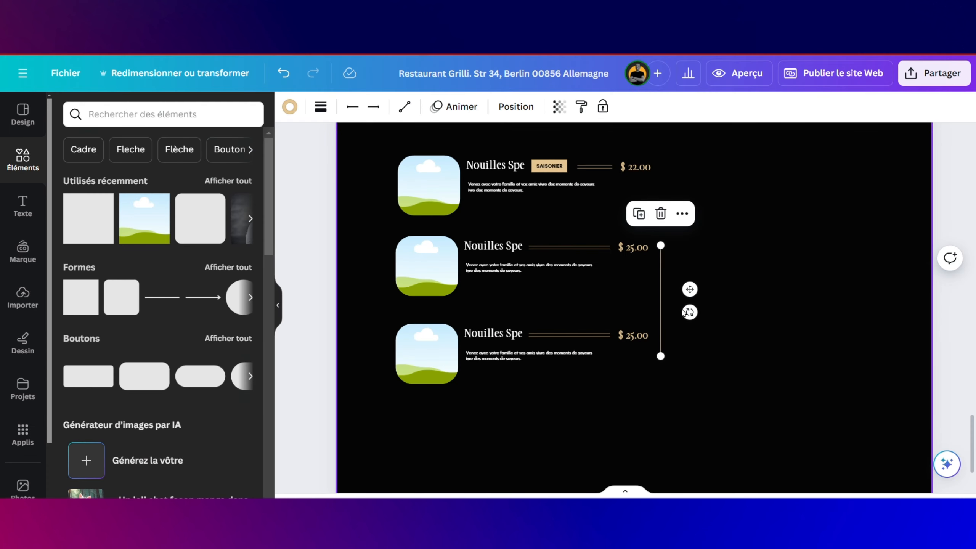
Step: Extend and reposition the vertical divider to span all three menu rows
drag(691, 290, 716, 293)
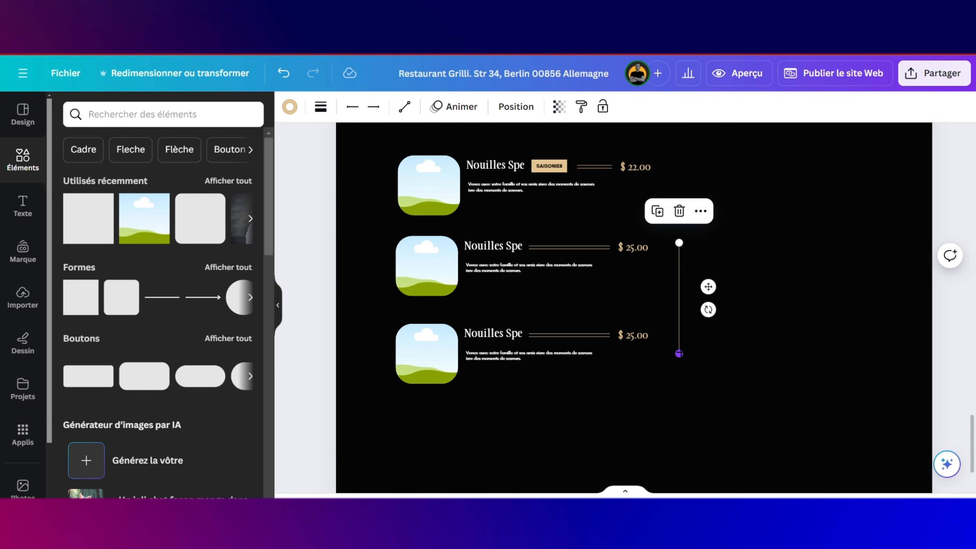
drag(679, 354, 679, 438)
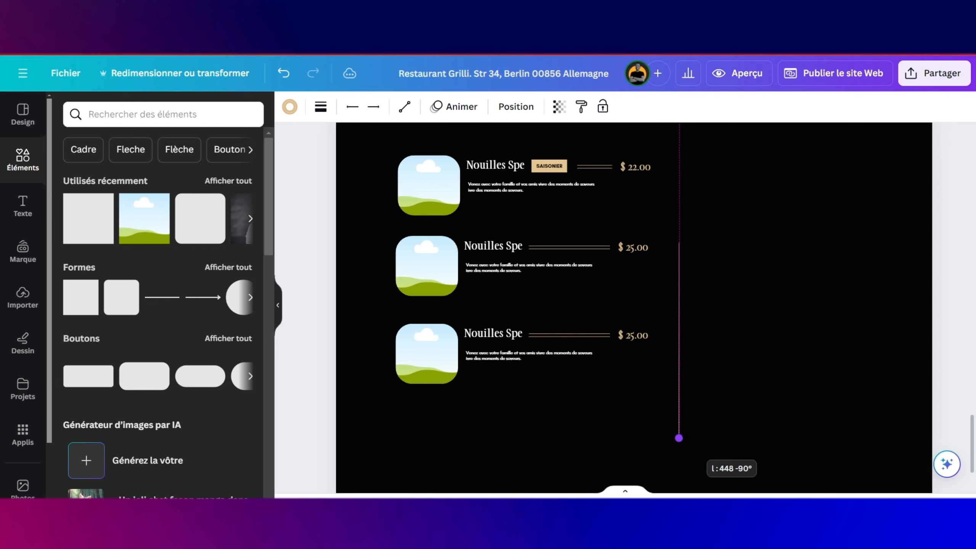
drag(708, 329, 706, 253)
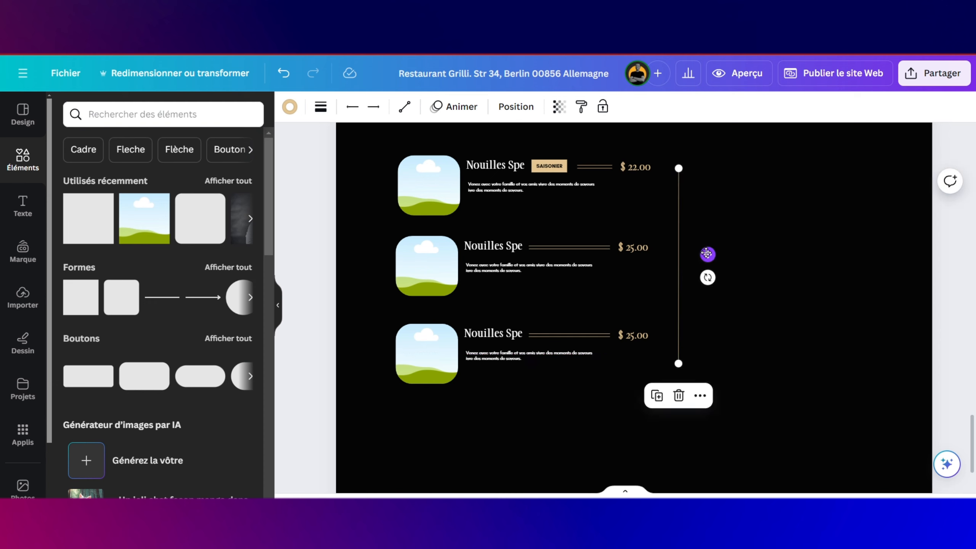
Step: Select all three left-side menu rows together
scroll(706, 252, up, 2)
scroll(706, 253, up, 1)
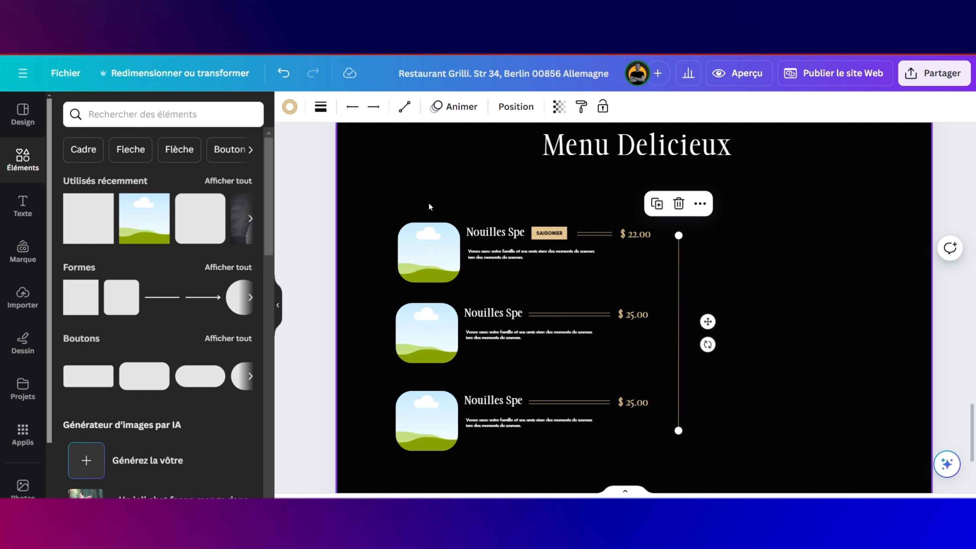
drag(400, 196, 598, 424)
Step: Duplicate the three rows into a right-hand column and centre the divider between both columns
drag(540, 362, 570, 382)
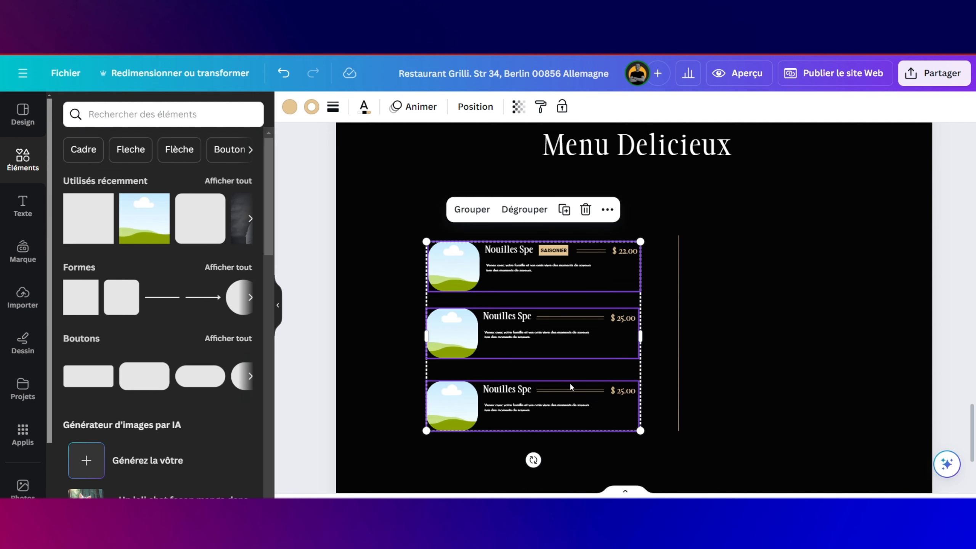
click(564, 210)
drag(545, 277, 813, 270)
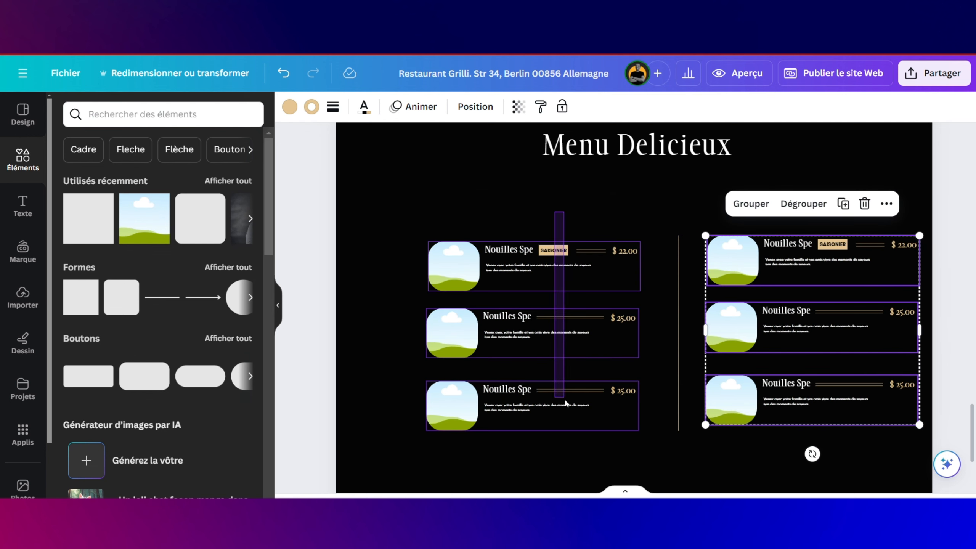
mouse_move(576, 369)
mouse_down()
mouse_move(541, 370)
mouse_move(558, 372)
mouse_up()
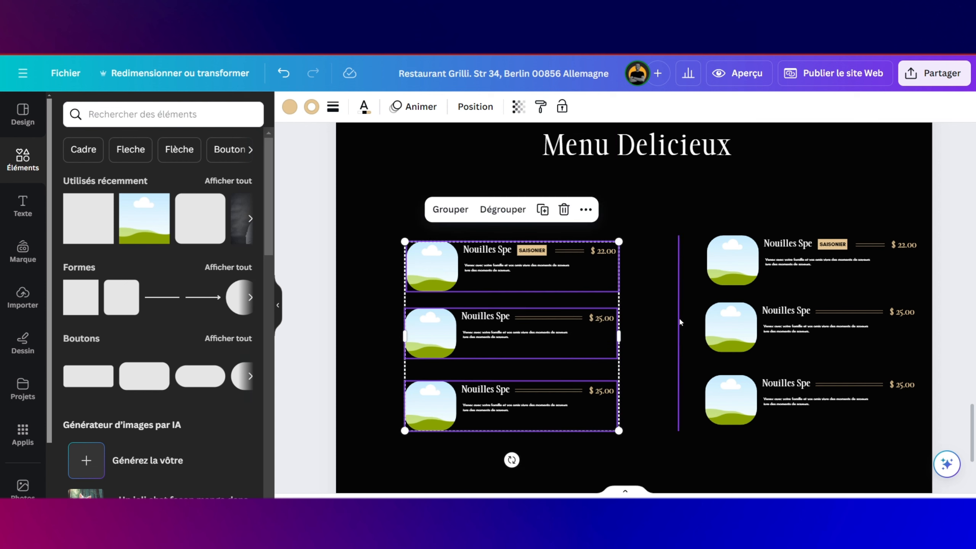
drag(679, 318, 664, 317)
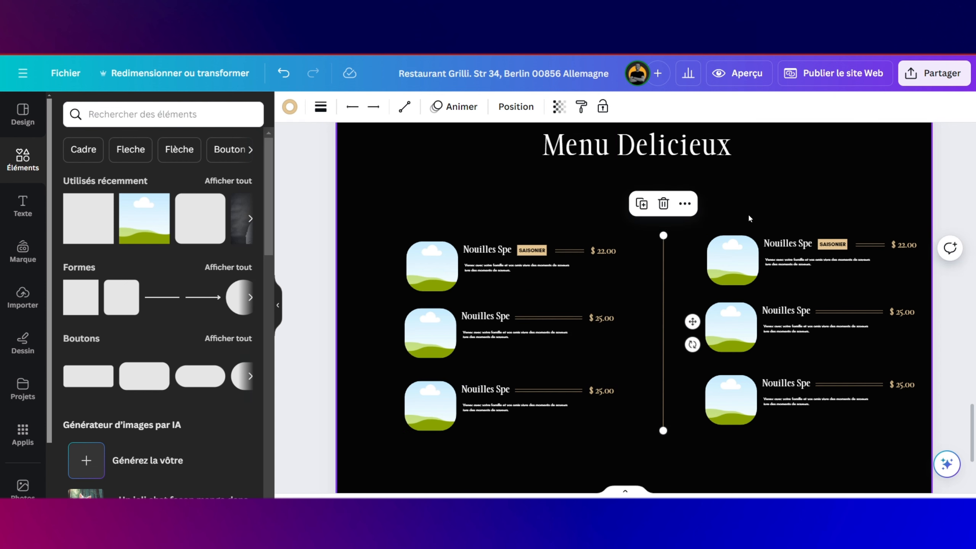
drag(749, 219, 834, 425)
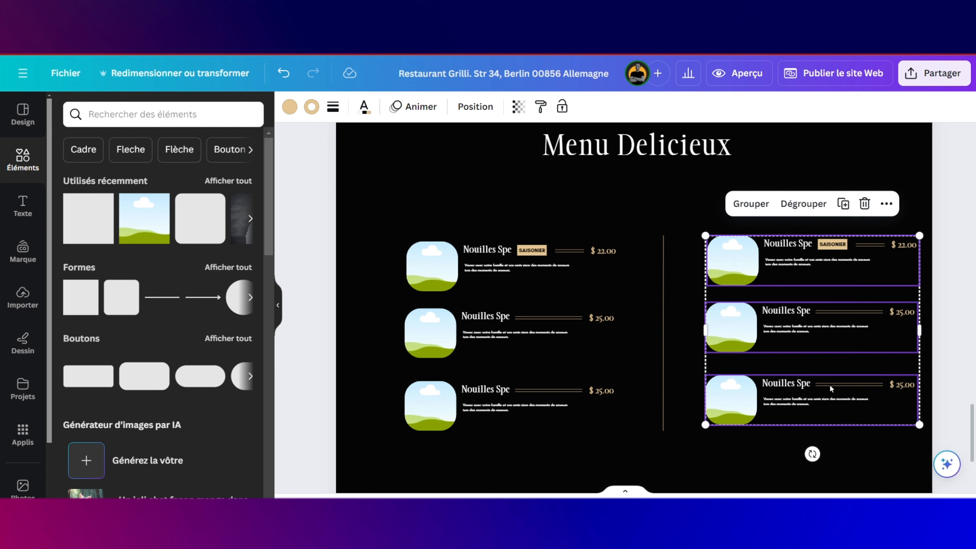
drag(831, 387, 815, 386)
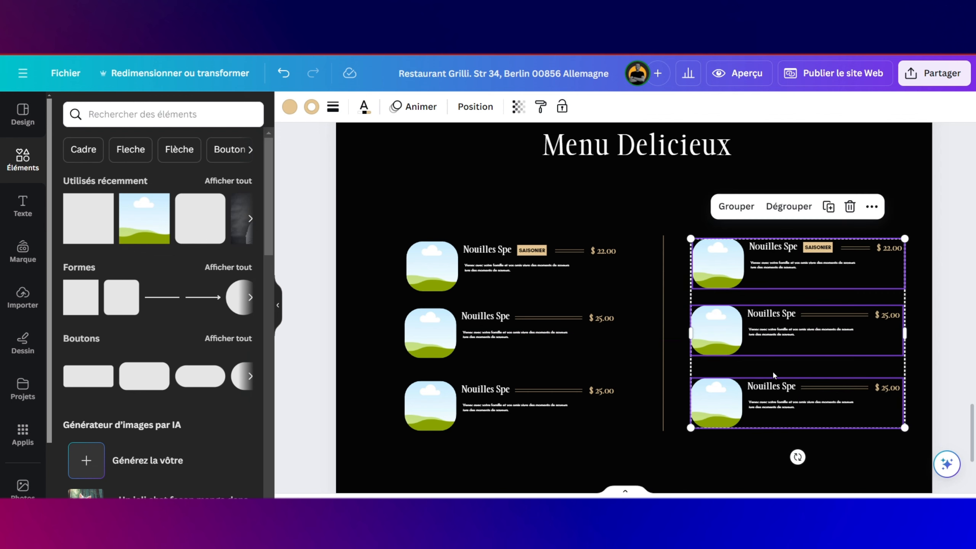
mouse_move(657, 305)
mouse_down()
mouse_move(631, 306)
mouse_move(641, 309)
mouse_up()
Step: Scale the two-column menu down and move it up under the Menu Delicieux title
drag(401, 195, 852, 417)
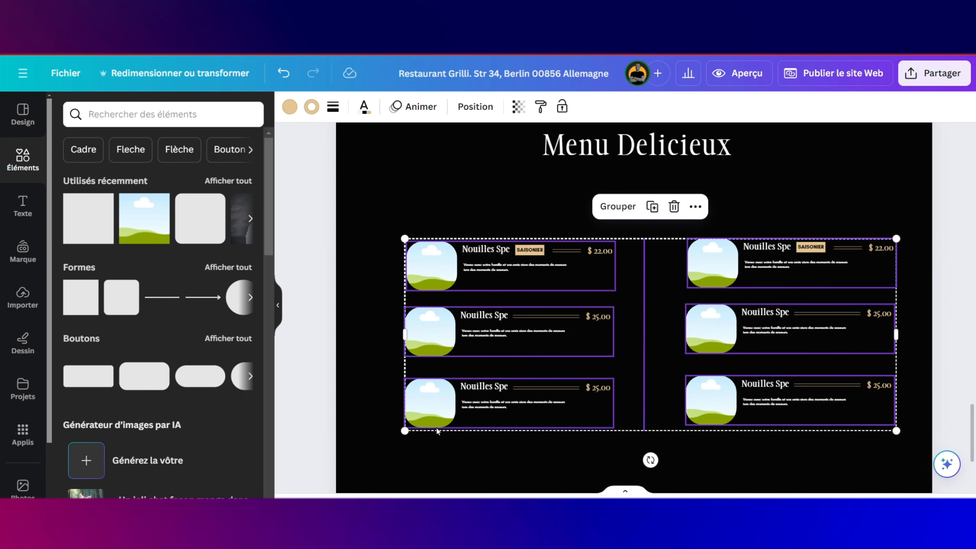
scroll(437, 428, up, 4)
drag(389, 434, 431, 415)
scroll(573, 380, down, 5)
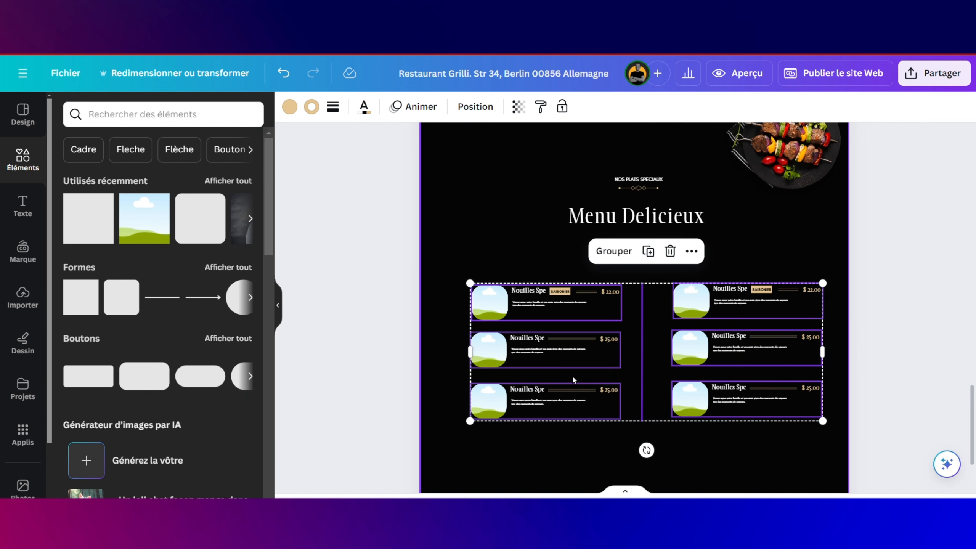
drag(635, 345, 630, 333)
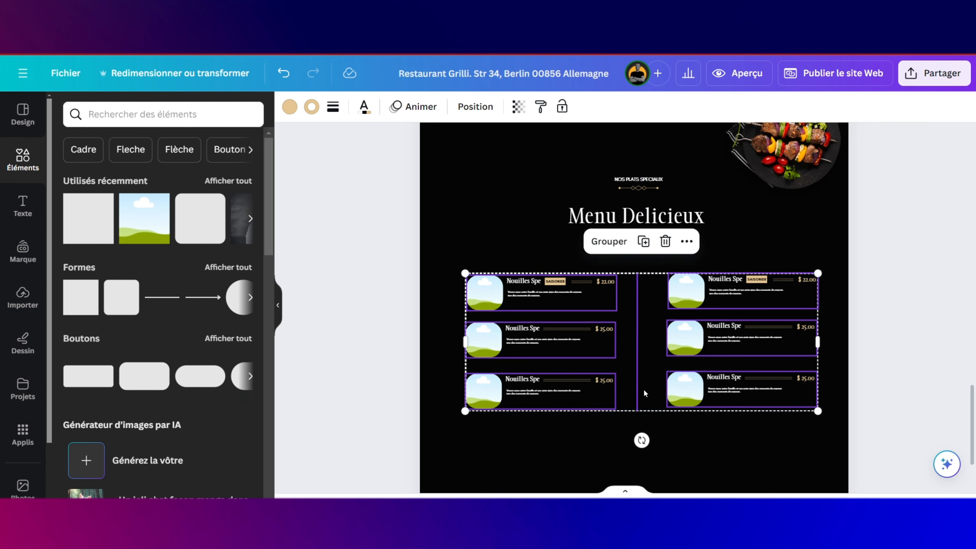
click(645, 430)
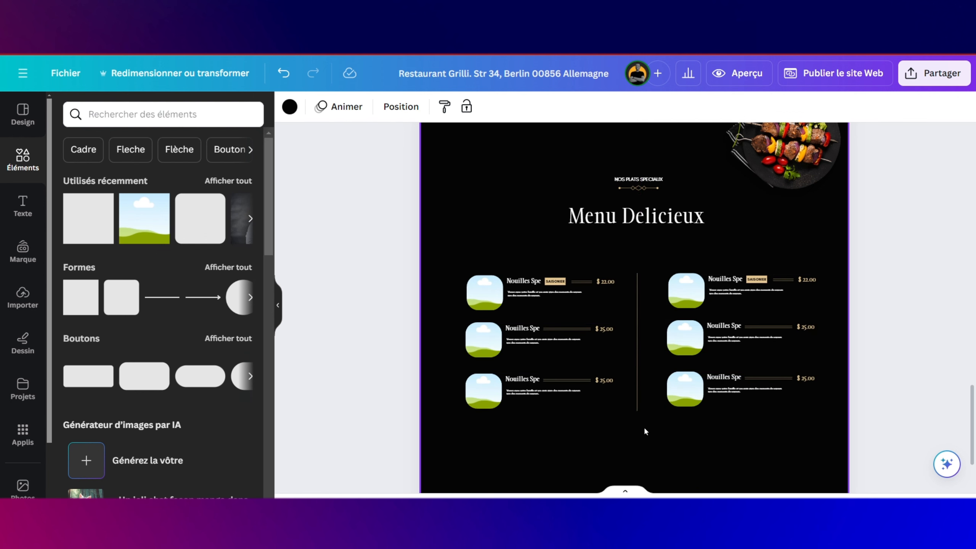
Step: Fill dish frames from Uploads with the shrimp-rice, salmon-rice, noodle and curry photos
click(523, 283)
click(522, 281)
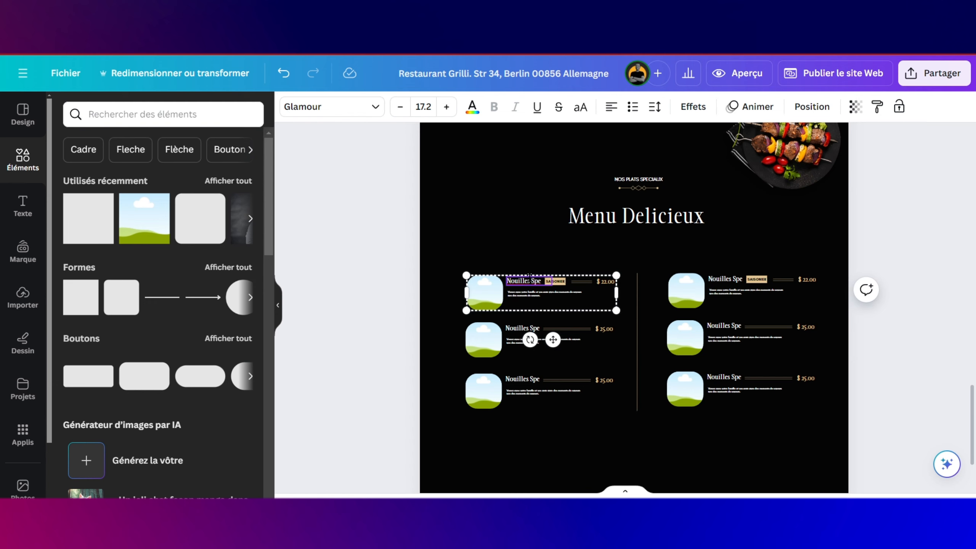
scroll(531, 324, up, 5)
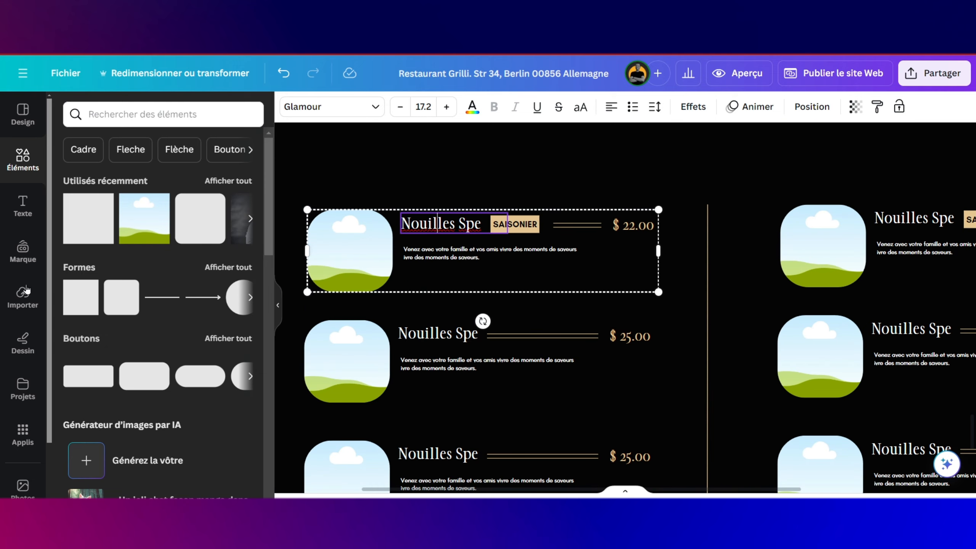
click(23, 303)
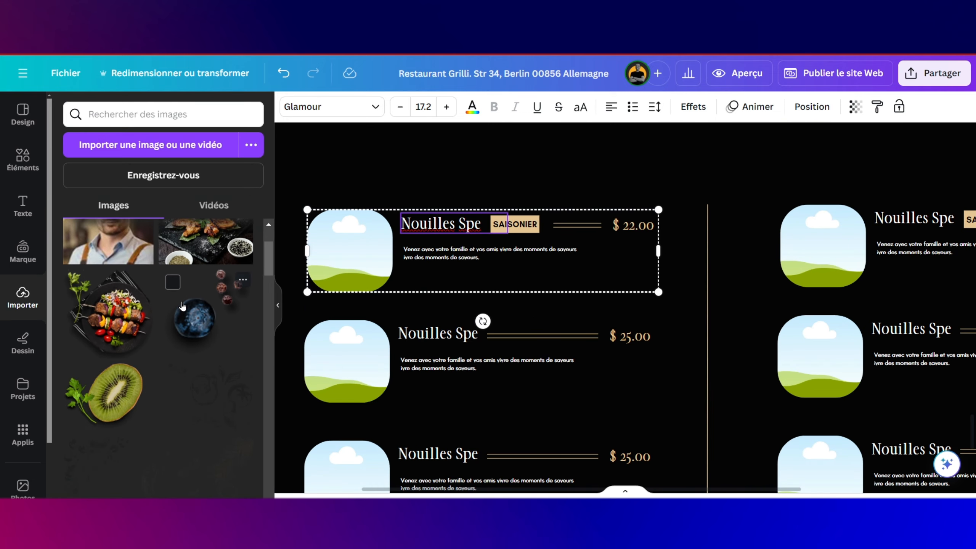
scroll(208, 308, down, 5)
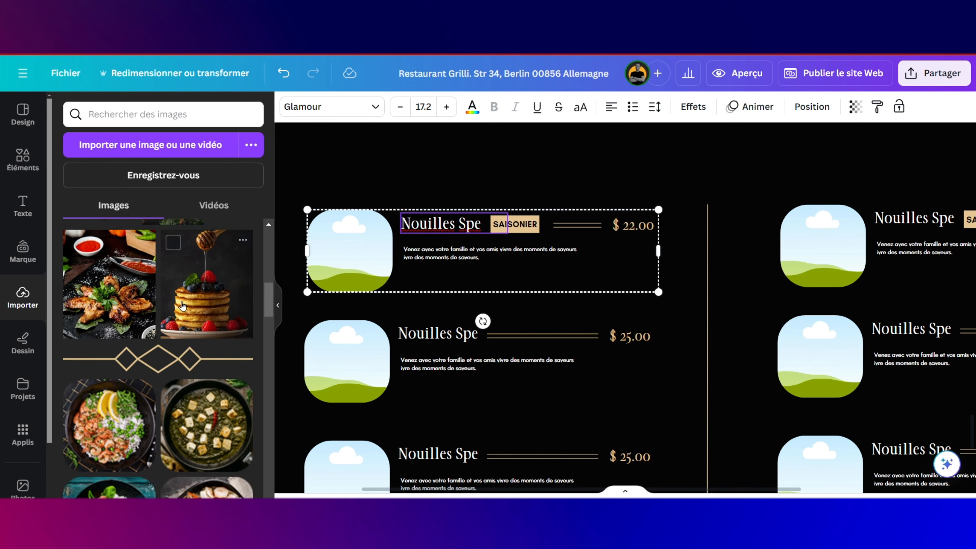
drag(109, 266, 316, 233)
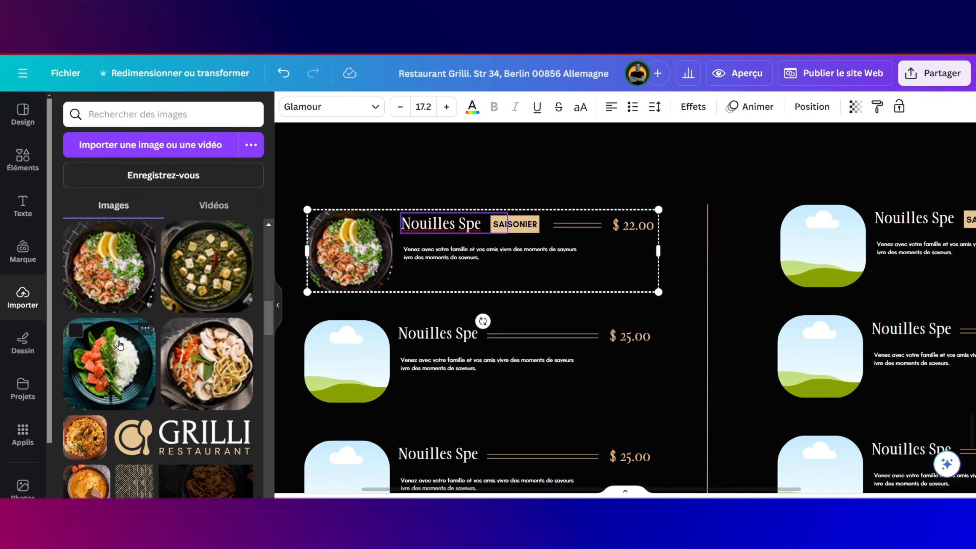
drag(110, 362, 346, 353)
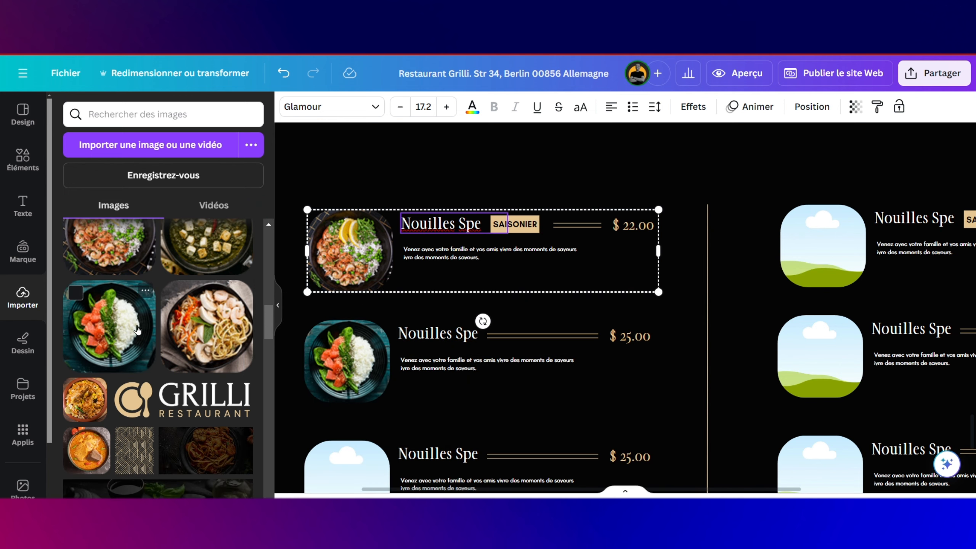
drag(224, 334, 818, 259)
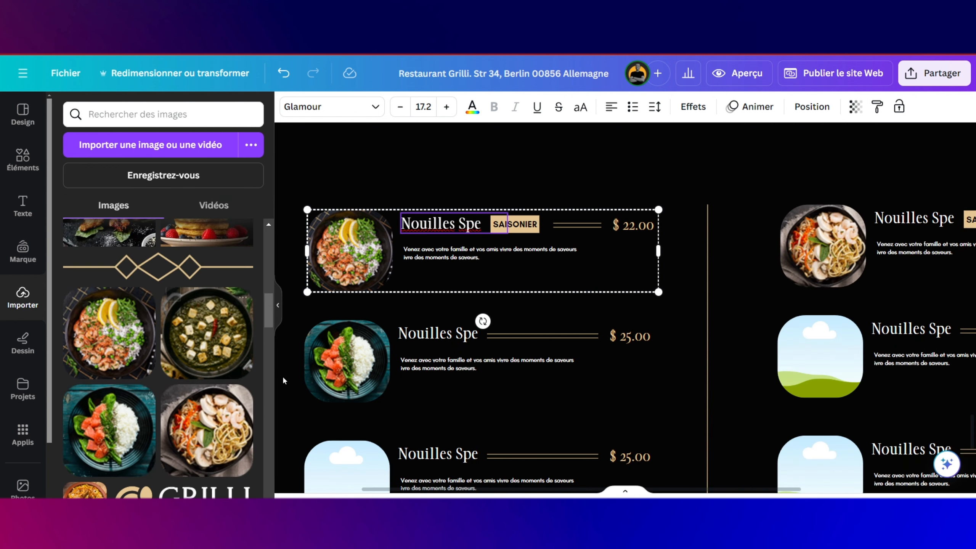
scroll(283, 375, down, 4)
drag(196, 362, 338, 323)
Step: Put the biryani photo in the middle-right frame and the curry photo in the bottom-right frame
scroll(509, 283, up, 3)
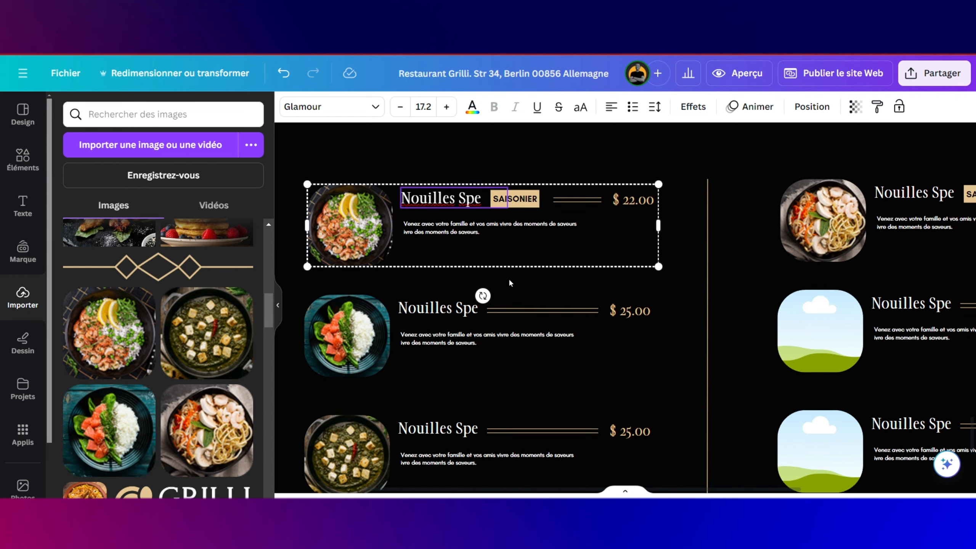
scroll(176, 357, up, 3)
scroll(176, 358, down, 6)
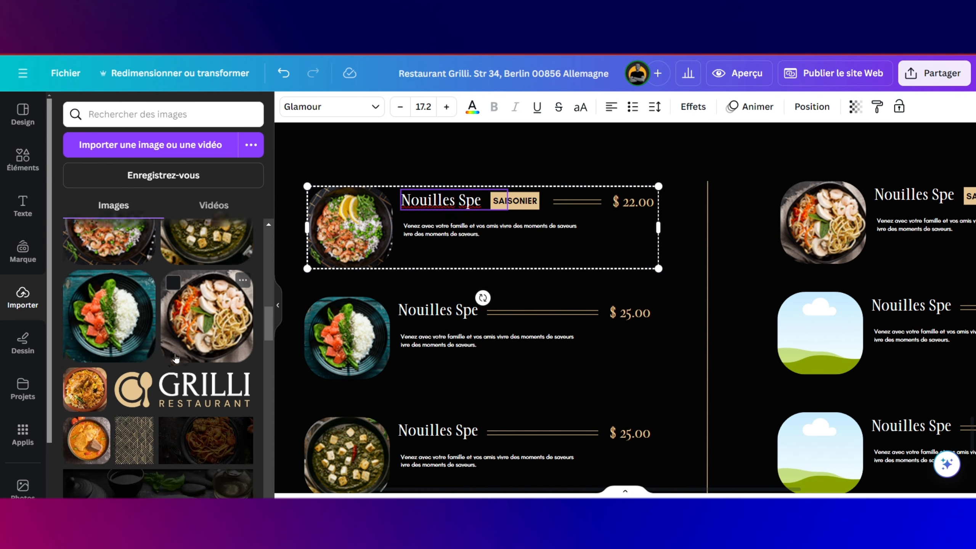
scroll(176, 357, up, 5)
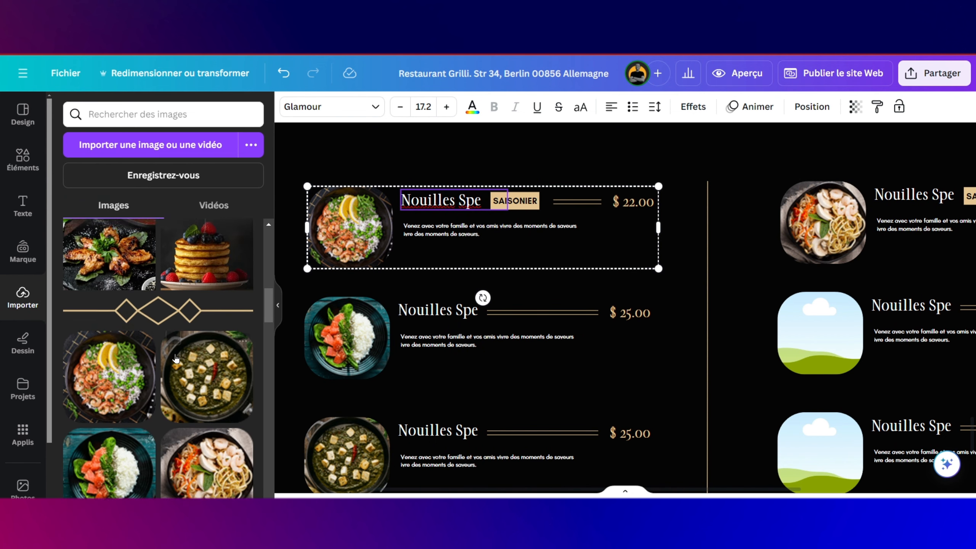
scroll(177, 357, up, 5)
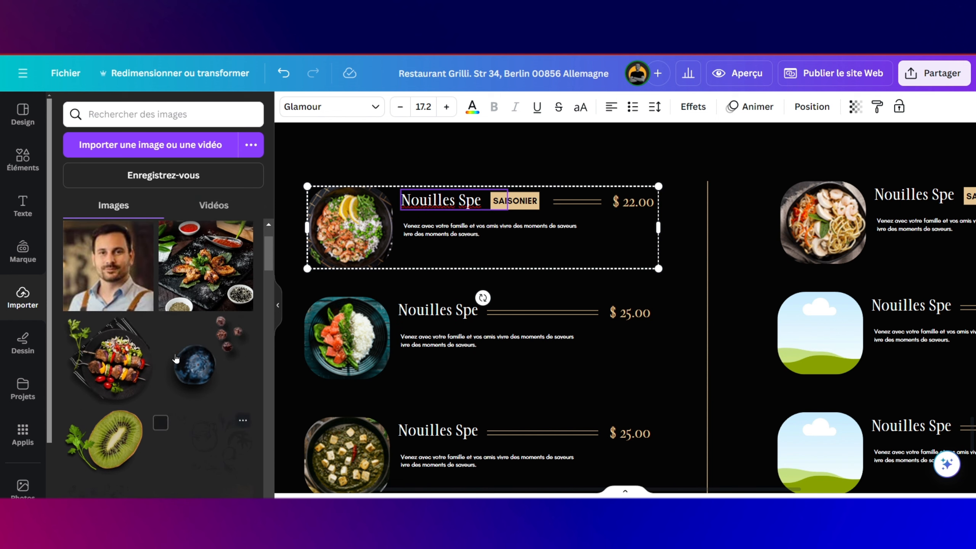
scroll(175, 359, down, 5)
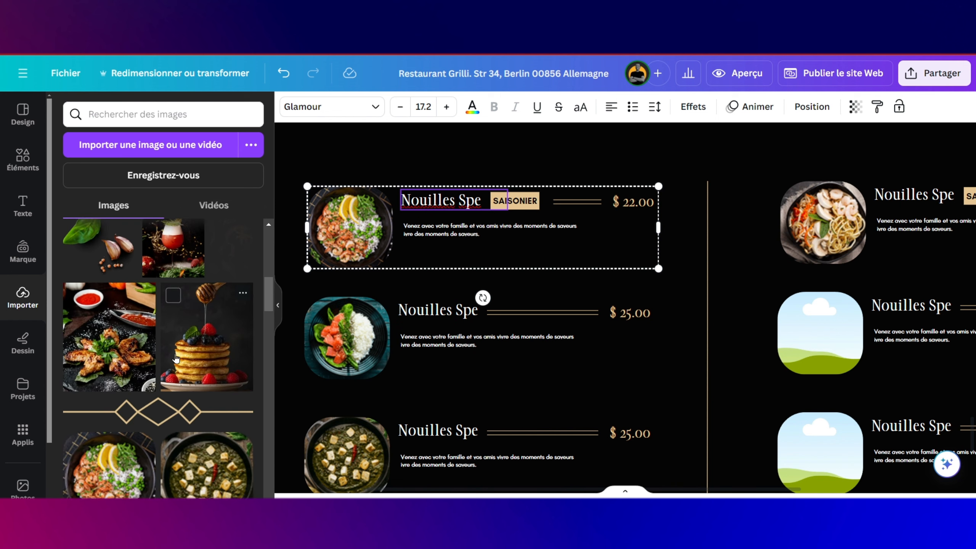
scroll(650, 378, down, 2)
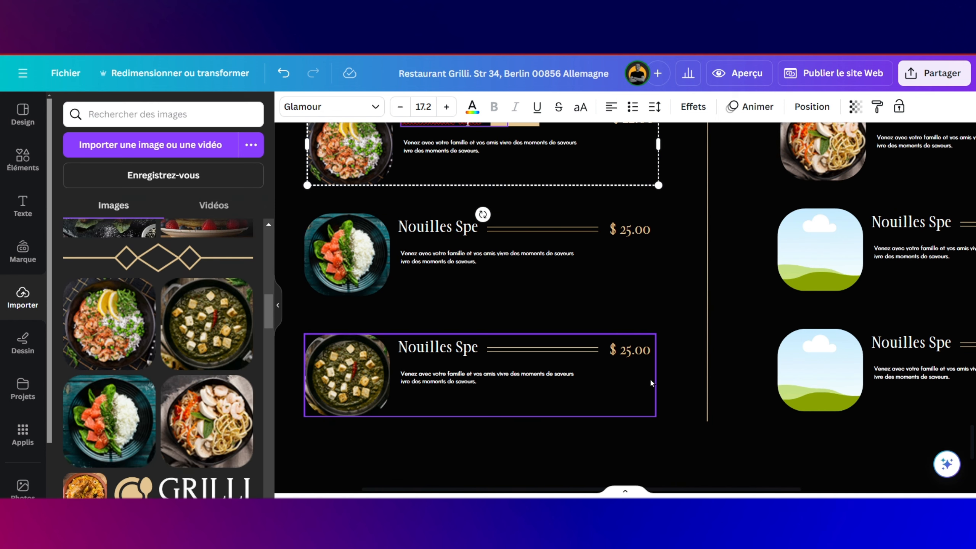
scroll(650, 378, right, 2)
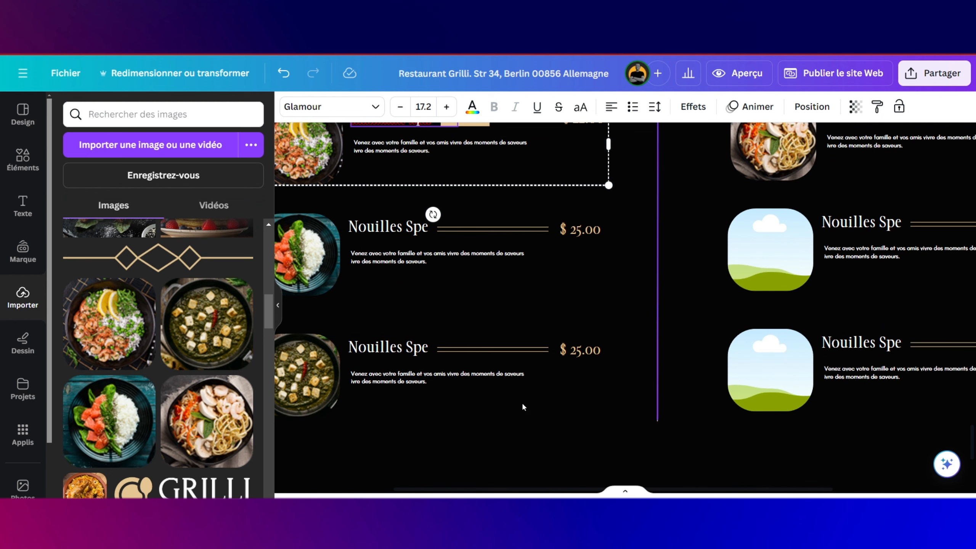
drag(84, 486, 768, 248)
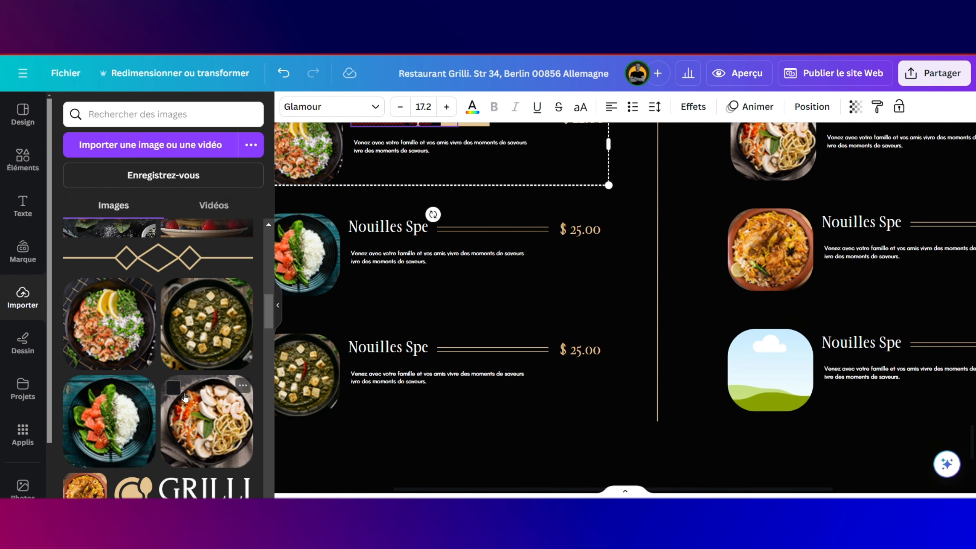
scroll(169, 385, down, 3)
drag(66, 470, 744, 360)
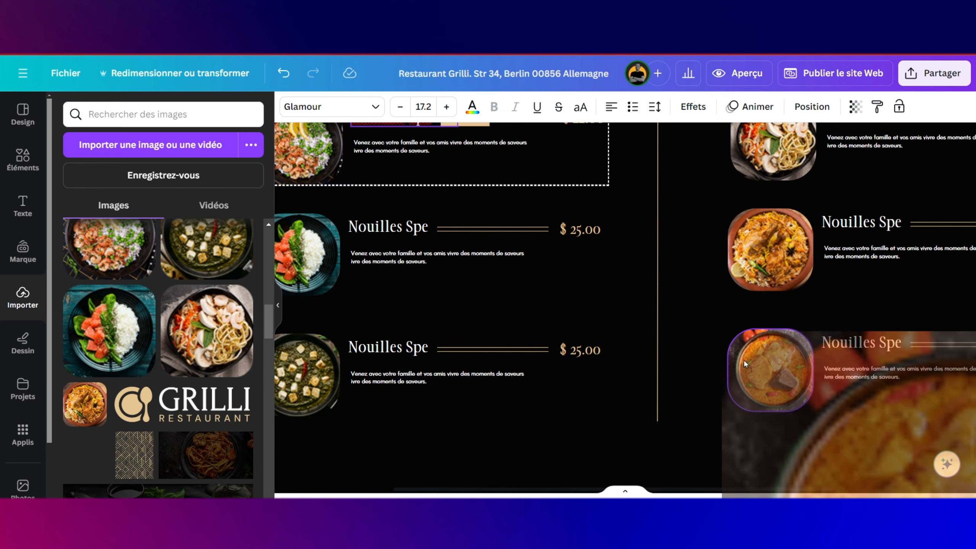
scroll(718, 312, up, 5)
scroll(717, 309, down, 4)
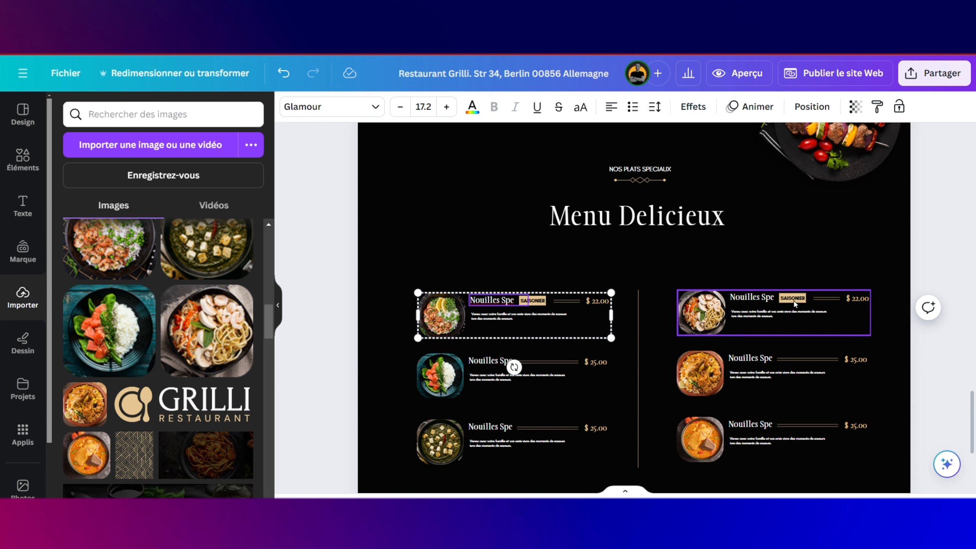
click(796, 296)
click(792, 358)
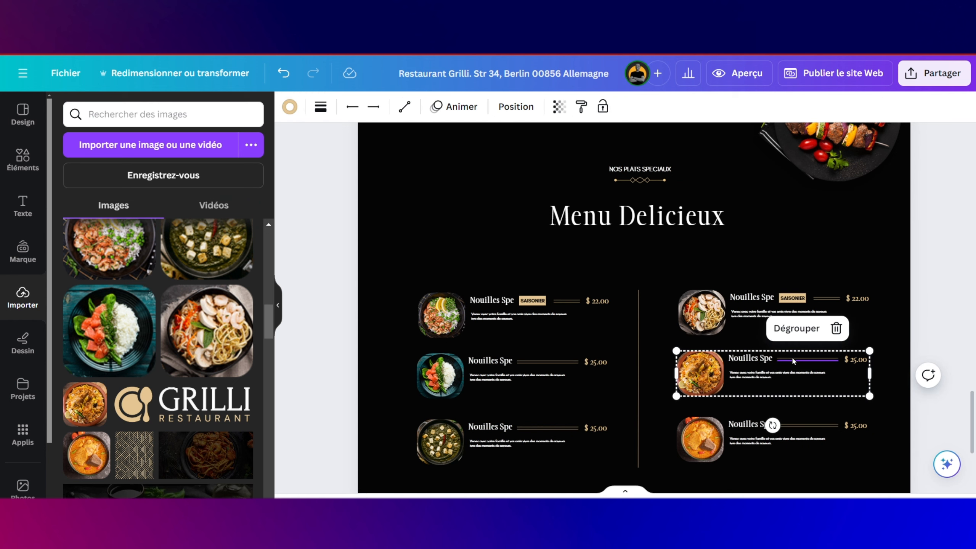
Step: Move the biryani item to the top of the right column and the SAISONIER noodle item to the middle
drag(792, 358, 792, 249)
drag(777, 306, 769, 369)
drag(768, 272, 764, 323)
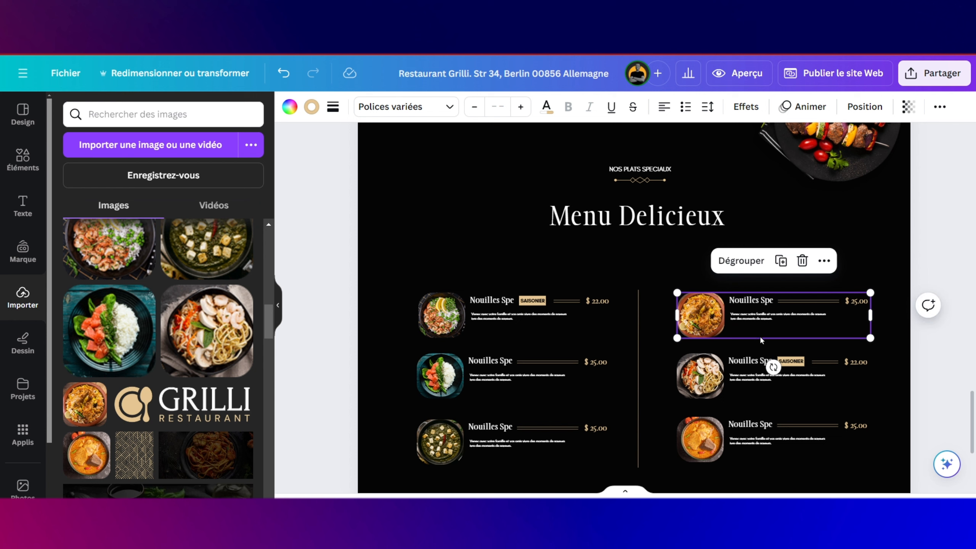
Step: Rename the middle-left dish from 'Nouilles Spe' to 'Riz Vegan'
click(496, 362)
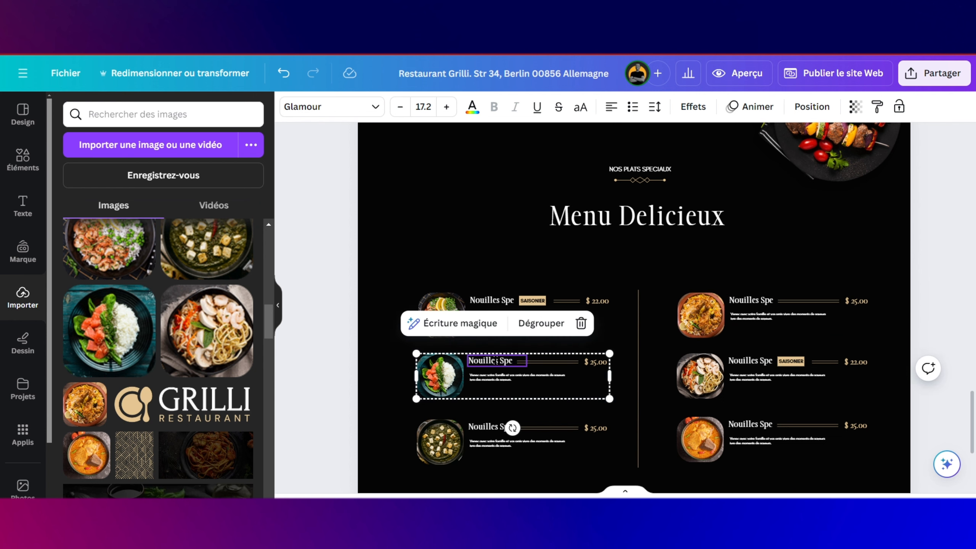
click(496, 362)
click(508, 359)
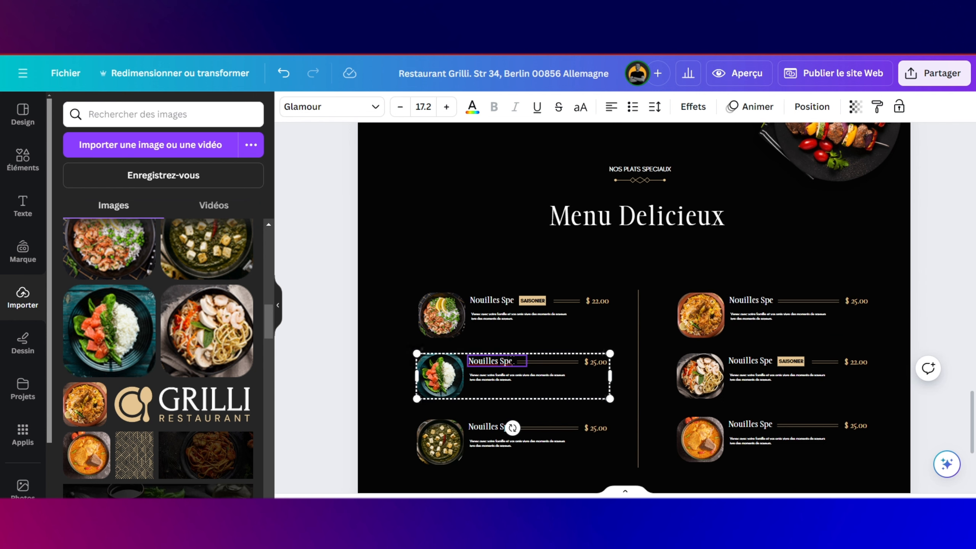
drag(515, 361, 470, 361)
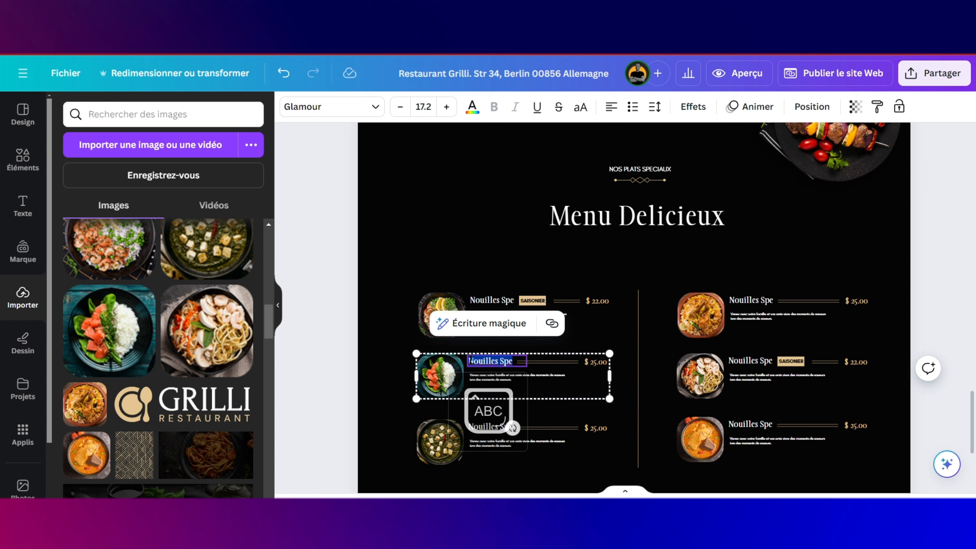
key(BackSpace)
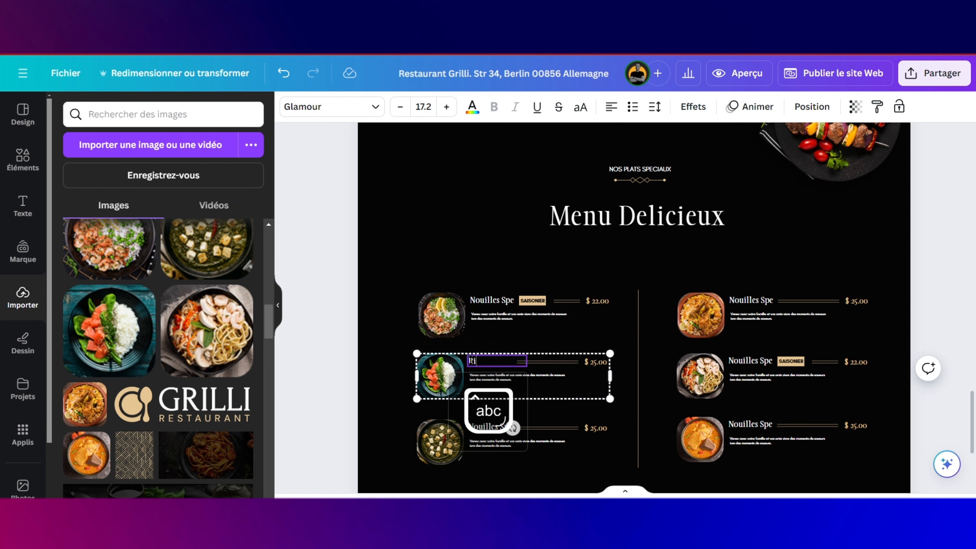
text(Riz v)
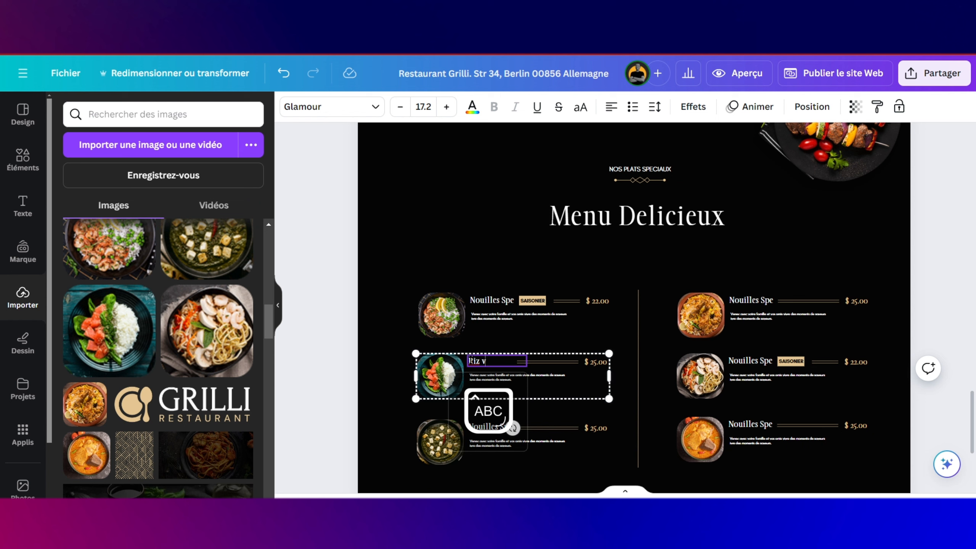
text(EGA)
key(BackSpace)
key(BackSpace)
key(Caps_Lock)
key(Caps_Lock)
text(V)
key(Caps_Lock)
key(BackSpace)
key(Caps_Lock)
text(V)
key(Caps_Lock)
text(egn)
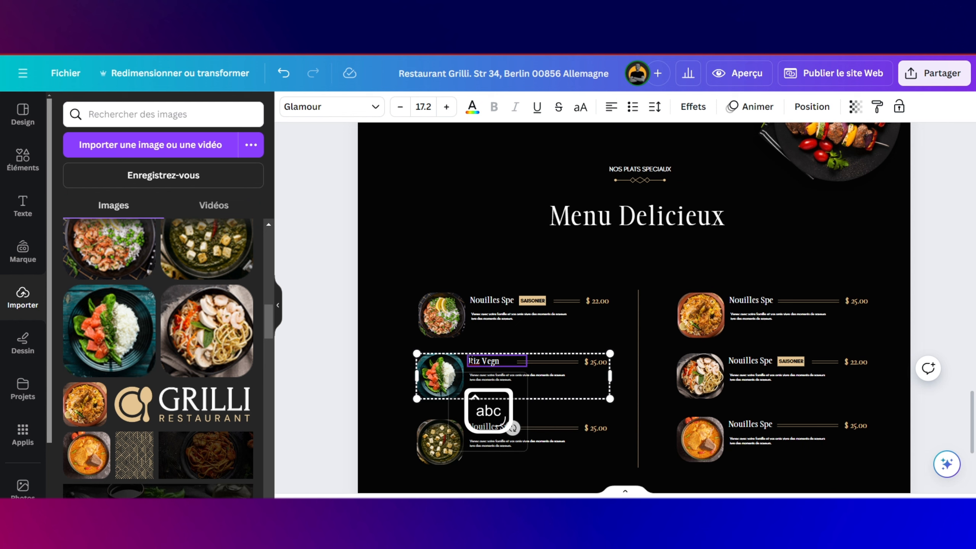
key(BackSpace)
key(Caps_Lock)
text(A)
key(BackSpace)
key(BackSpace)
key(Caps_Lock)
Step: Rename the bottom-left dish to 'Sauce Epinar'
scroll(472, 360, up, 5)
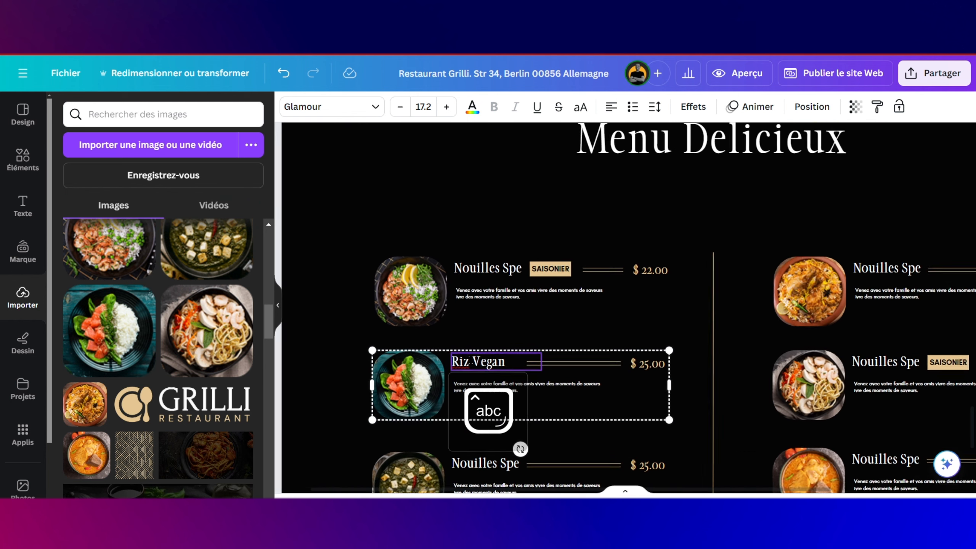
scroll(480, 339, down, 3)
click(490, 323)
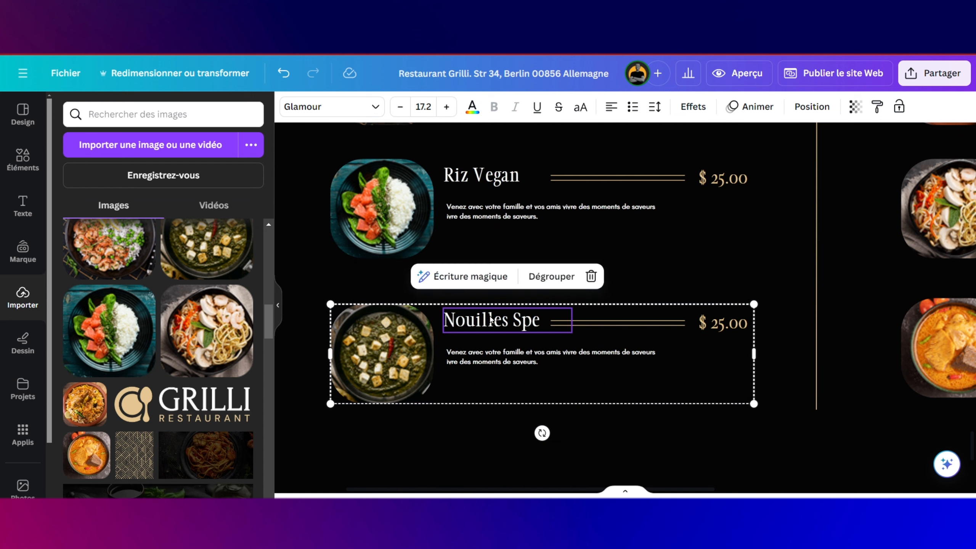
double_click(539, 318)
key(Caps_Lock)
text(S)
key(Caps_Lock)
text(aus)
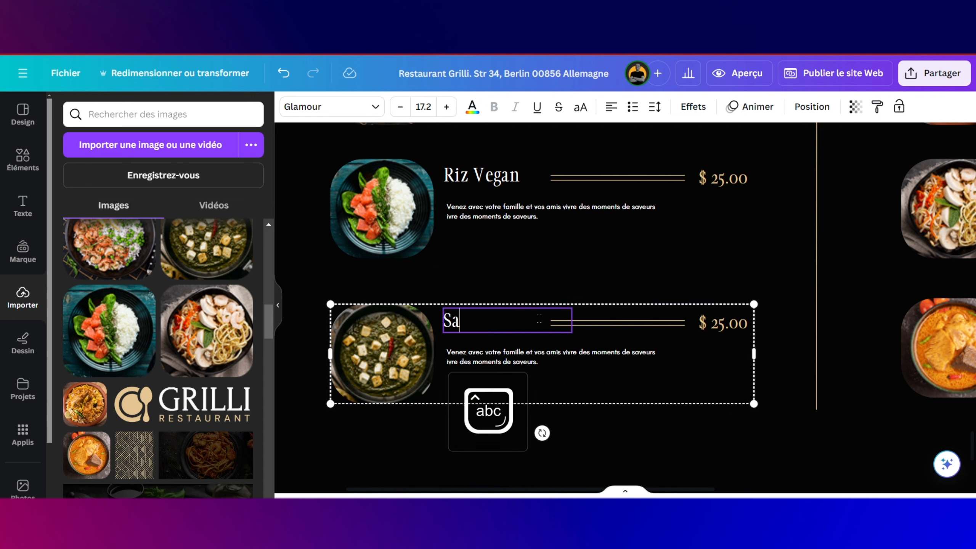
key(BackSpace)
text(ce)
key(Caps_Lock)
text(E)
key(Caps_Lock)
text(pinar)
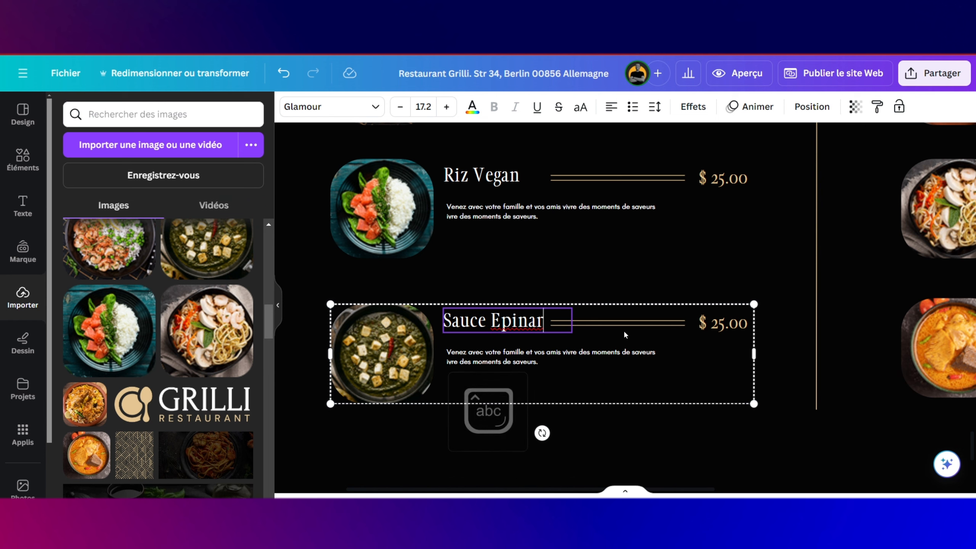
Step: Rename the bottom-right dish to 'Sauce soja'
scroll(624, 330, down, 3)
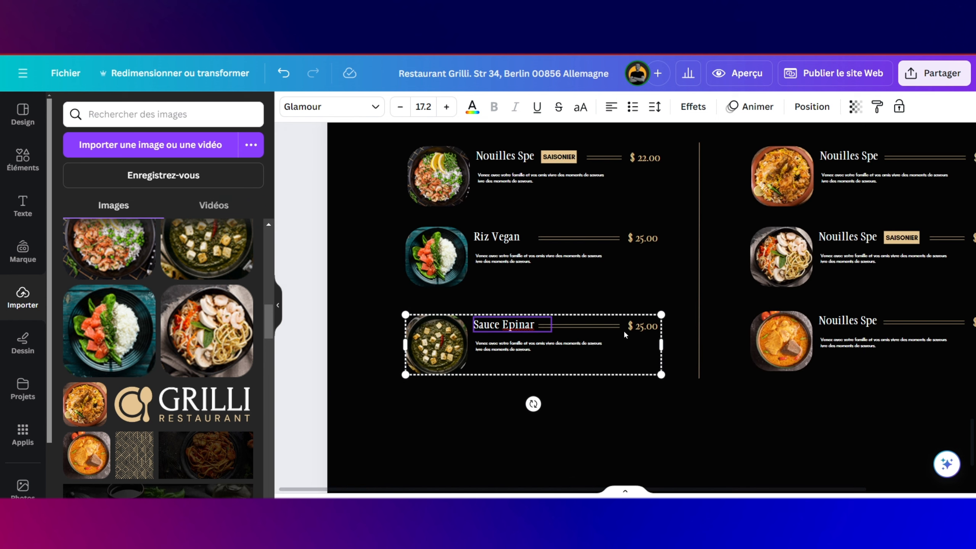
scroll(624, 330, right, 3)
double_click(745, 320)
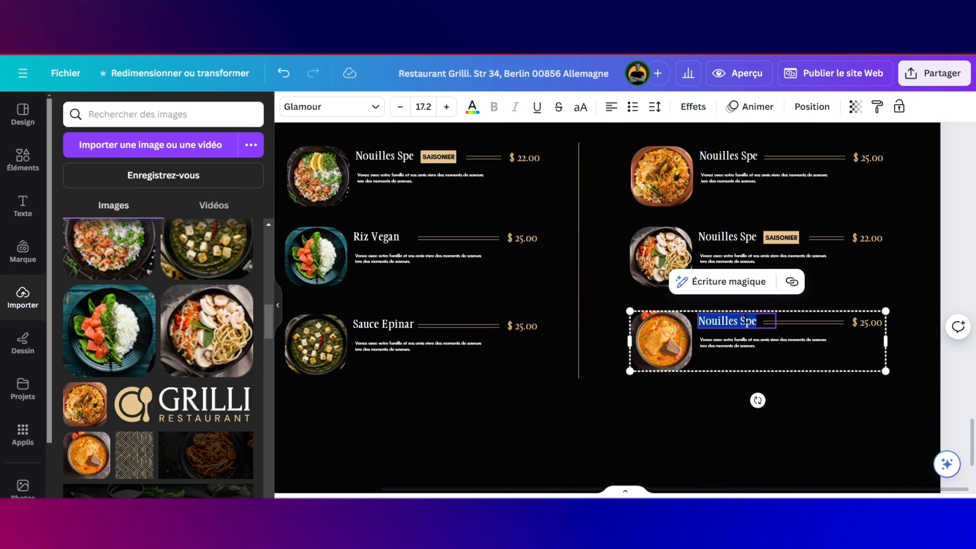
key(Caps_Lock)
text(S)
key(Caps_Lock)
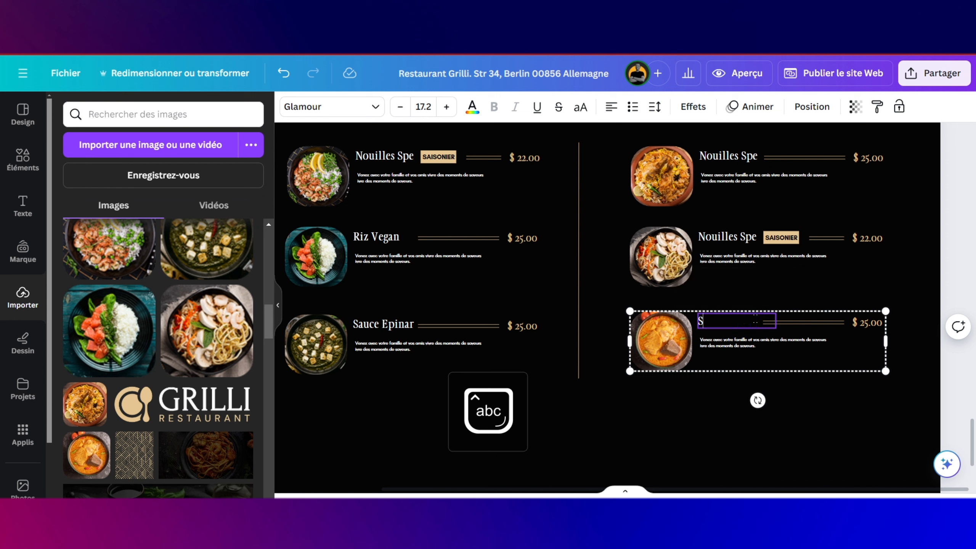
text(au)
key(Caps_Lock)
text(B)
key(Caps_Lock)
text(lanche)
key(BackSpace)
key(BackSpace)
key(BackSpace)
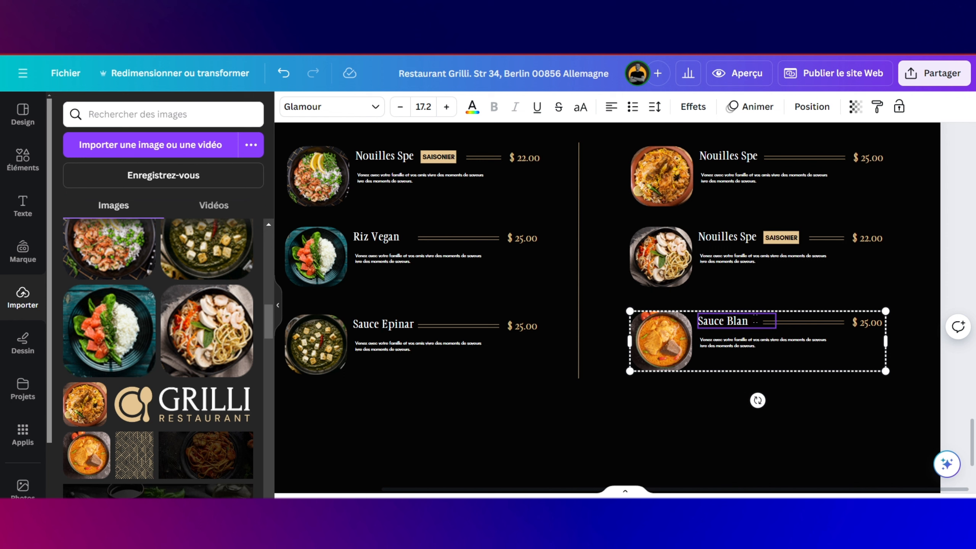
key(BackSpace)
key(Caps_Lock)
text(S)
key(Caps_Lock)
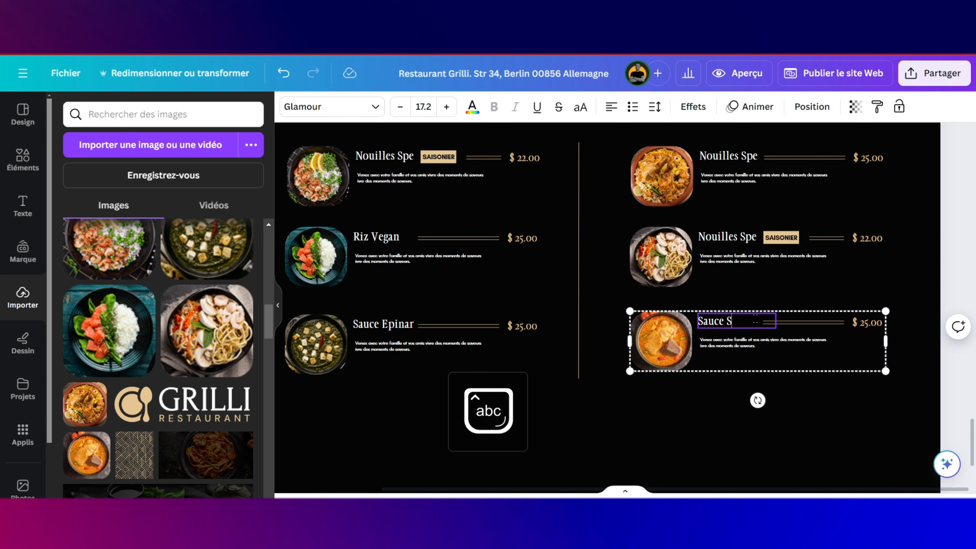
key(Caps_Lock)
text(Y)
key(Caps_Lock)
text(a)
key(BackSpace)
key(BackSpace)
key(Caps_Lock)
text(A)
key(BackSpace)
key(BackSpace)
key(Caps_Lock)
text(soja)
Step: Retitle the middle-right dish 'Noddle'
click(738, 237)
double_click(754, 235)
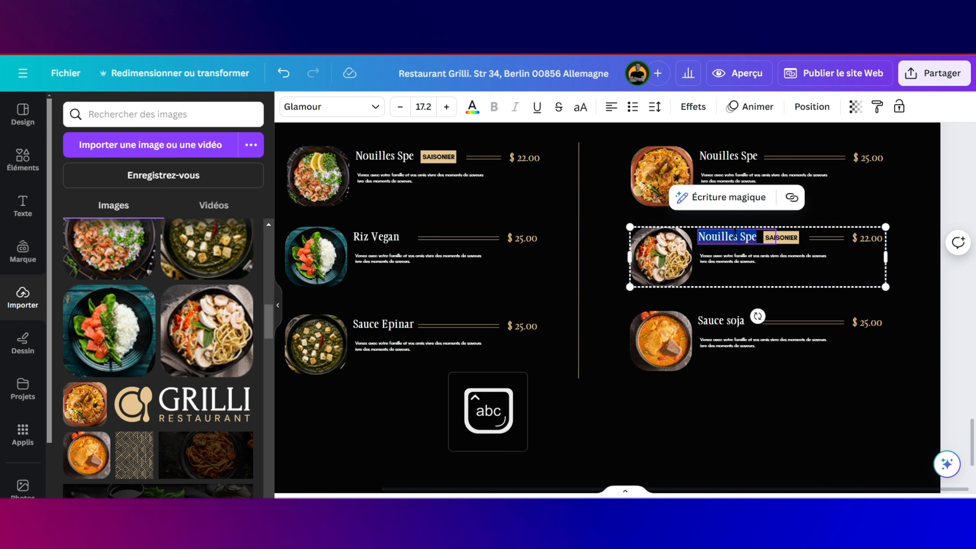
drag(755, 236, 699, 236)
text(Noddle)
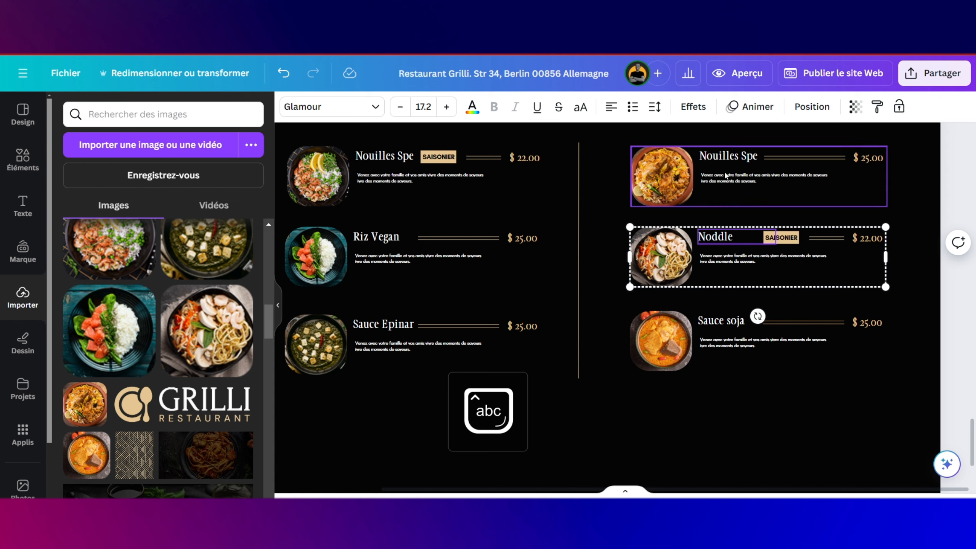
Step: Rename the top-right dish to 'Saute de riz'
click(748, 158)
click(760, 156)
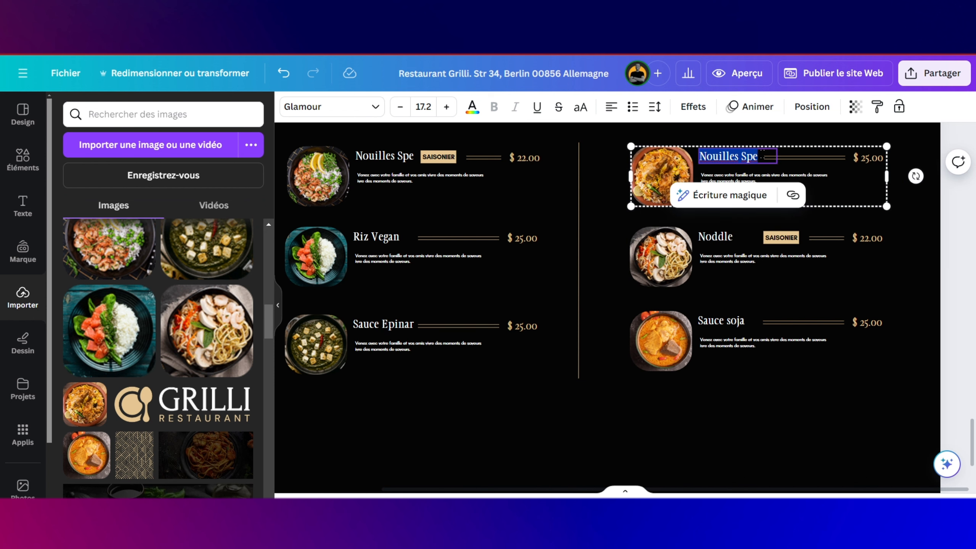
drag(761, 156, 705, 156)
key(Caps_Lock)
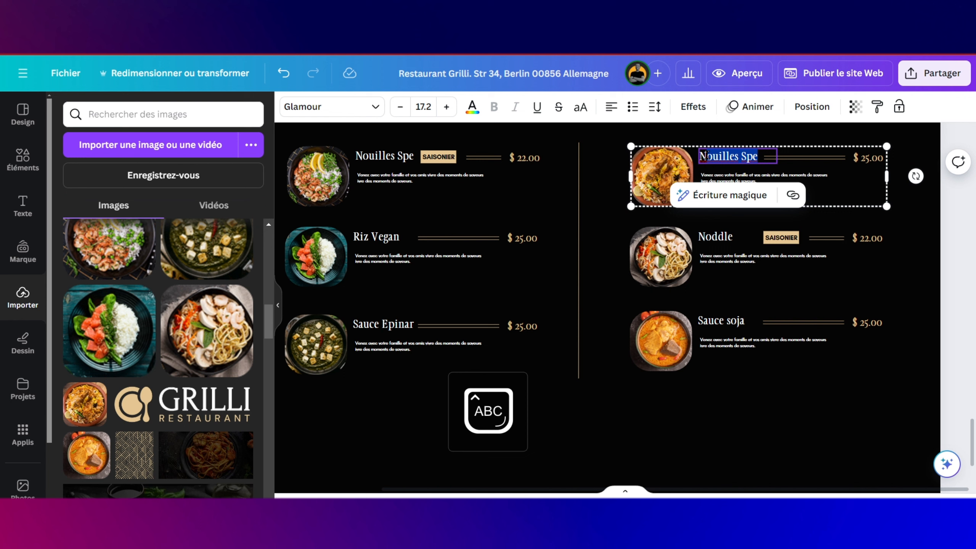
text(NS)
key(Caps_Lock)
text(a)
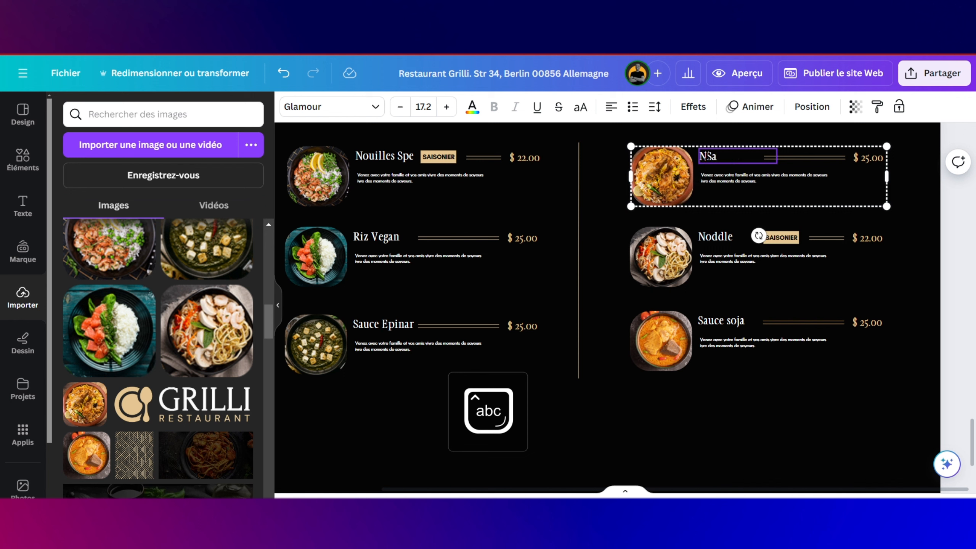
key(BackSpace)
key(BackSpace)
key(BackSpace)
key(Caps_Lock)
text(S)
key(Caps_Lock)
text(aute de)
key(Caps_Lock)
text(R)
key(Caps_Lock)
key(BackSpace)
text(r)
key(BackSpace)
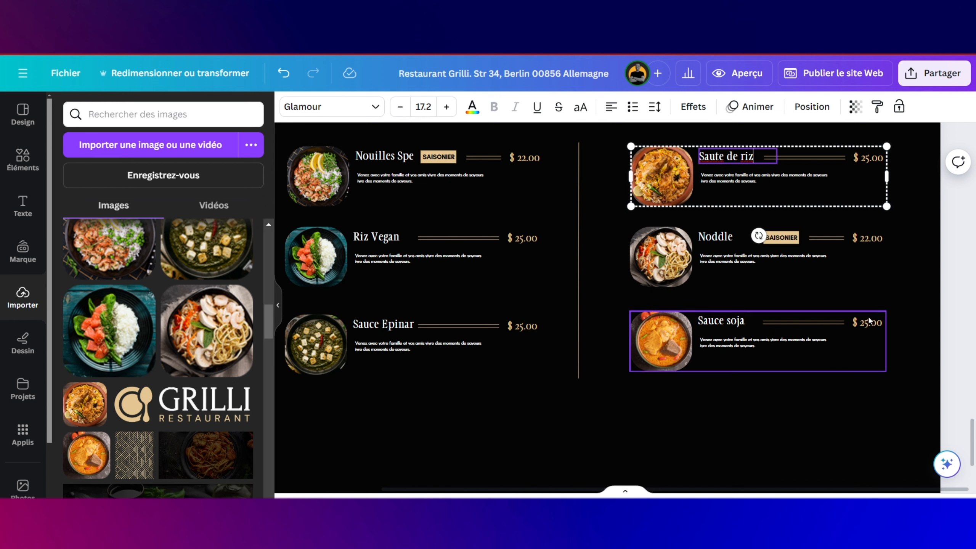
Step: Change Noddle's SAISONIER badge to read NOUVEAU
click(788, 239)
double_click(787, 235)
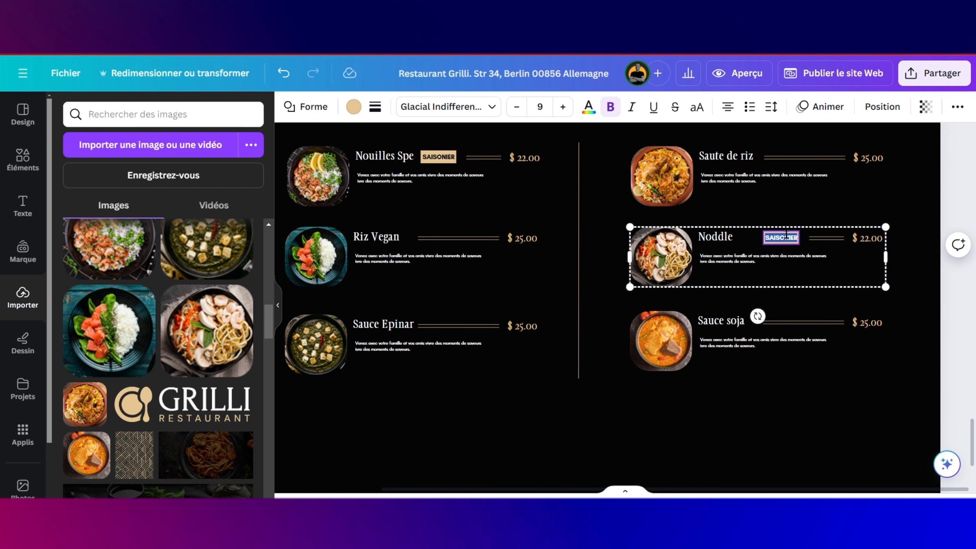
text(No)
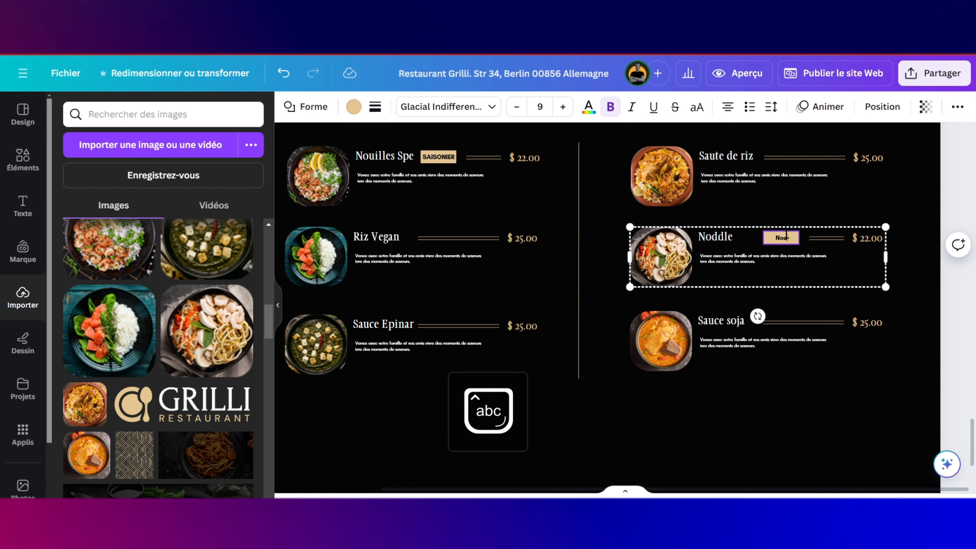
key(Caps_Lock)
text(OUVEAU)
click(755, 382)
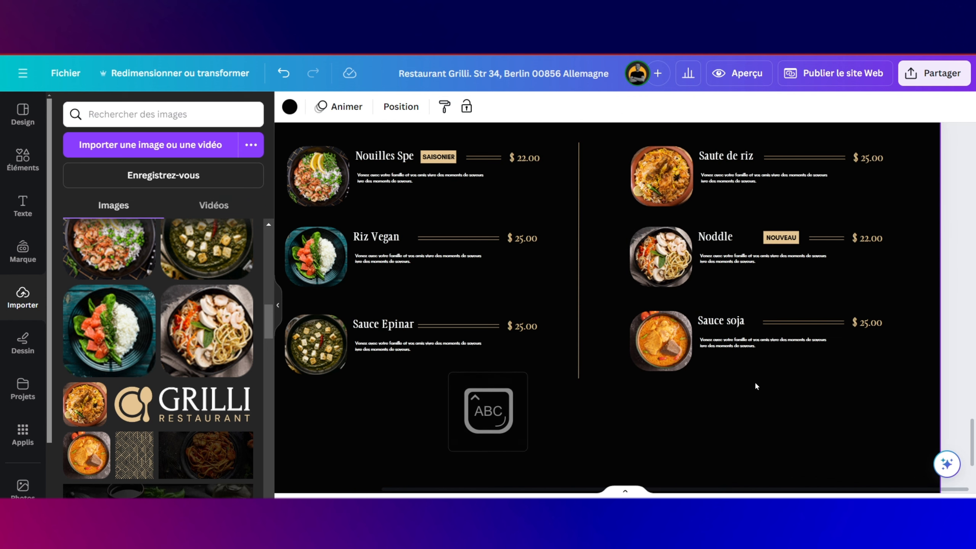
Step: Duplicate the MENU COMPLET button from the Ailes de Poulet card and drag the copy below the menu
scroll(755, 381, down, 3)
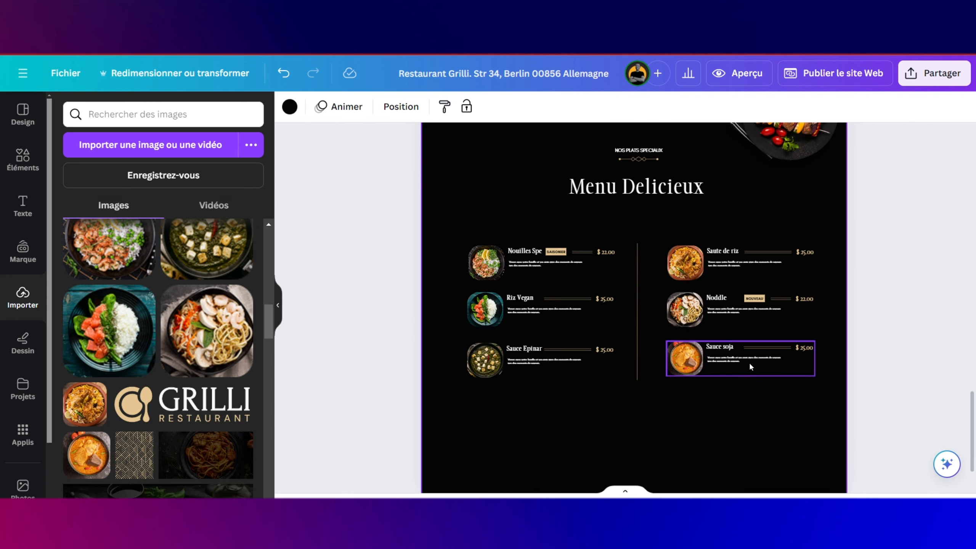
scroll(748, 362, up, 1)
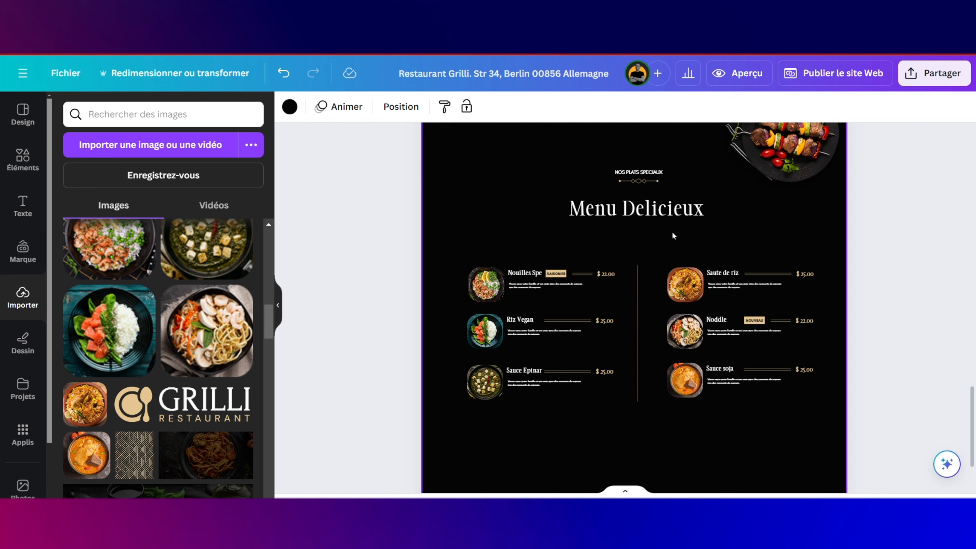
scroll(673, 232, down, 2)
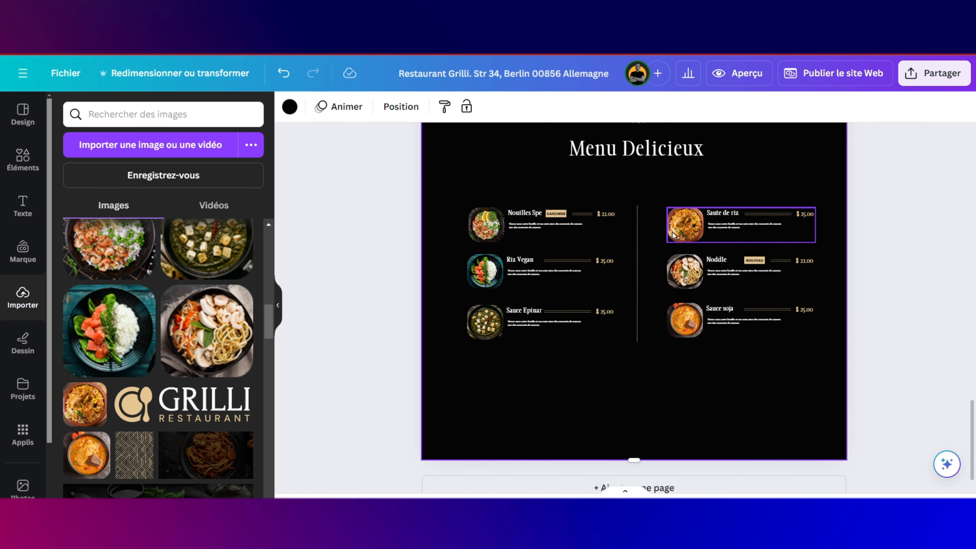
scroll(672, 232, up, 8)
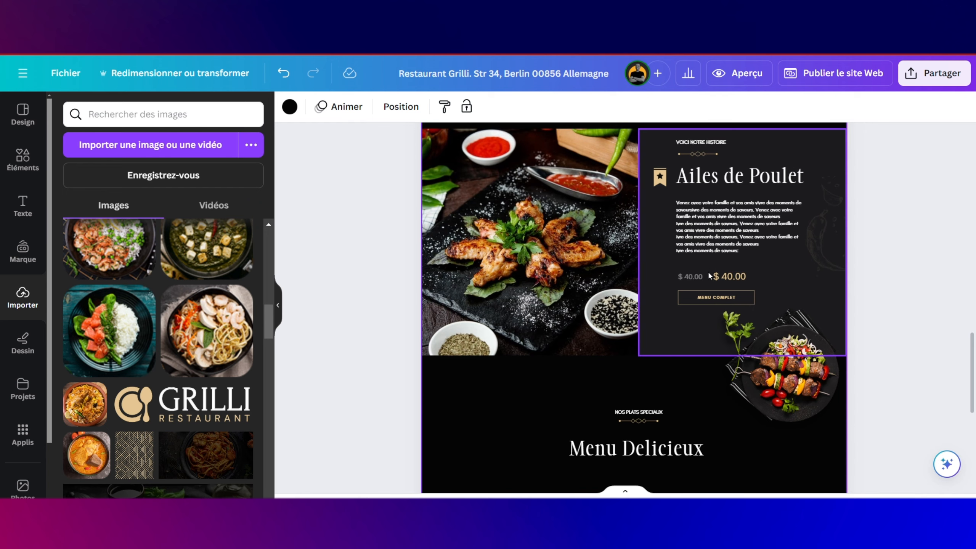
click(709, 296)
click(709, 296)
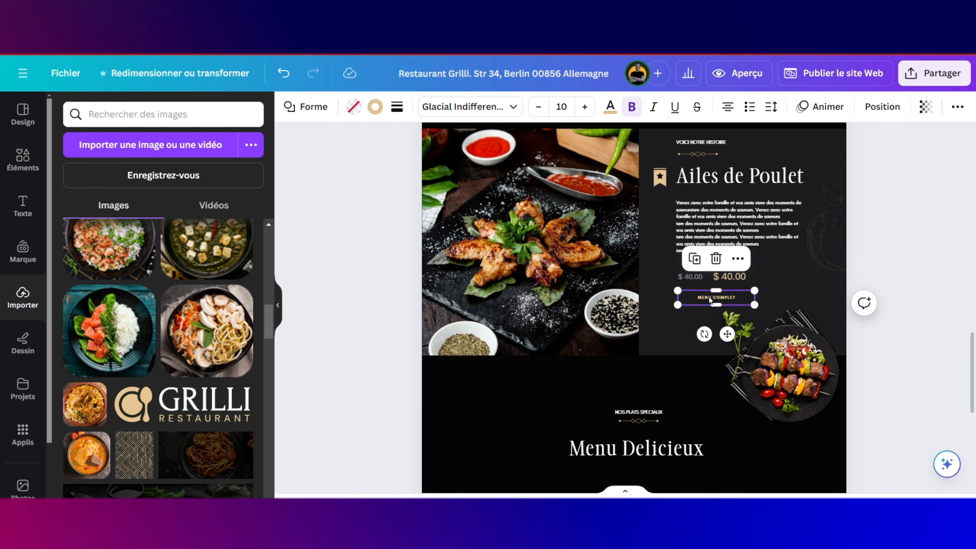
click(694, 258)
scroll(692, 254, down, 3)
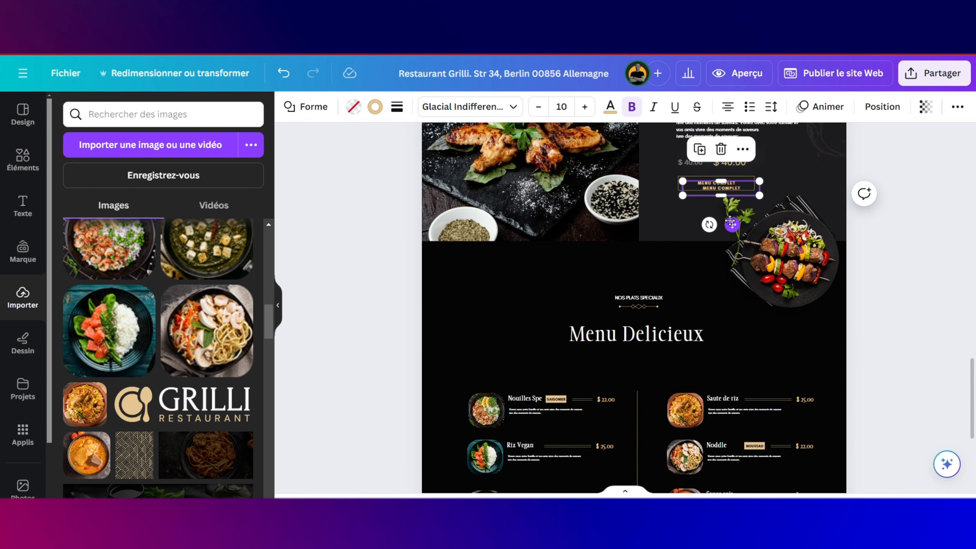
drag(730, 225, 623, 355)
scroll(626, 252, down, 3)
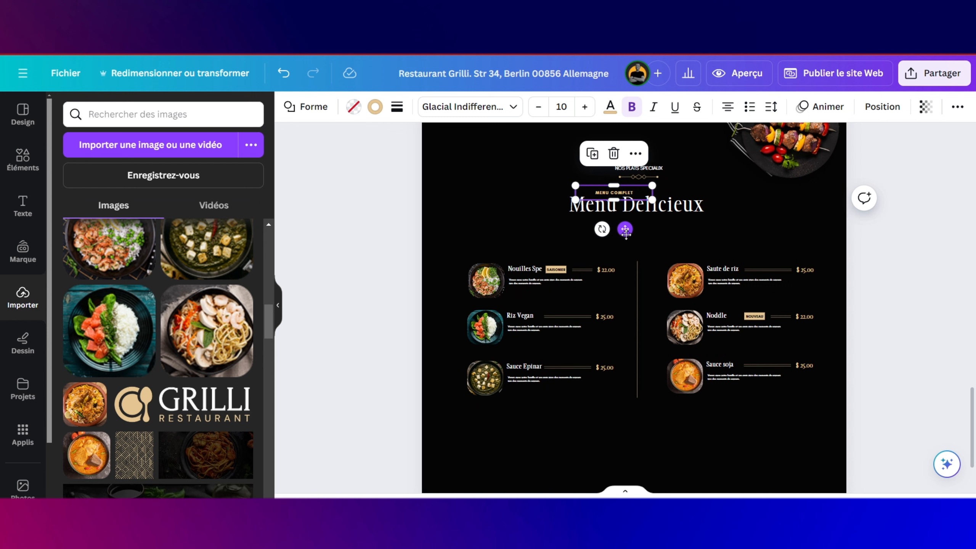
drag(627, 235, 646, 480)
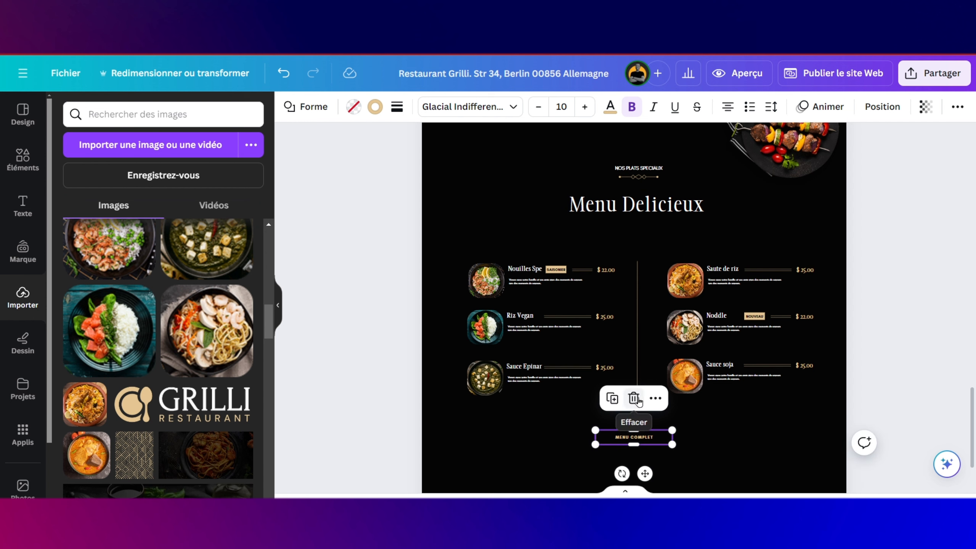
Step: Nudge the divider and the three right-column dishes left, then lower the centred MENU COMPLET copy slightly
click(636, 374)
drag(636, 373, 632, 370)
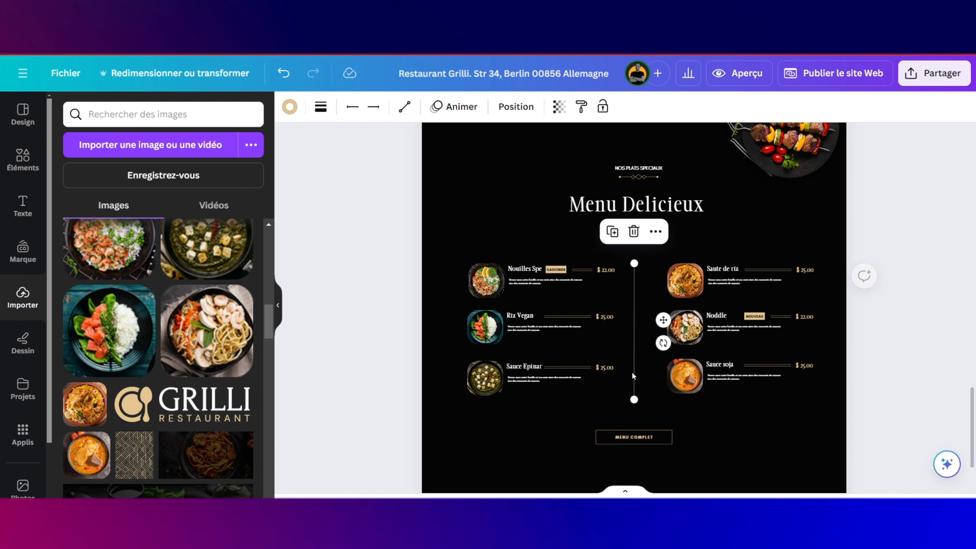
drag(710, 250, 759, 405)
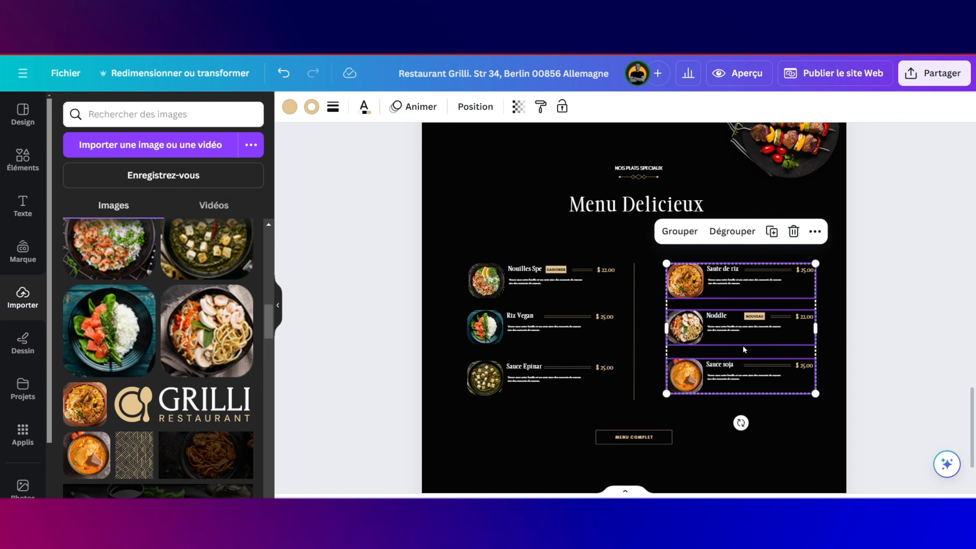
drag(744, 349, 734, 345)
click(648, 439)
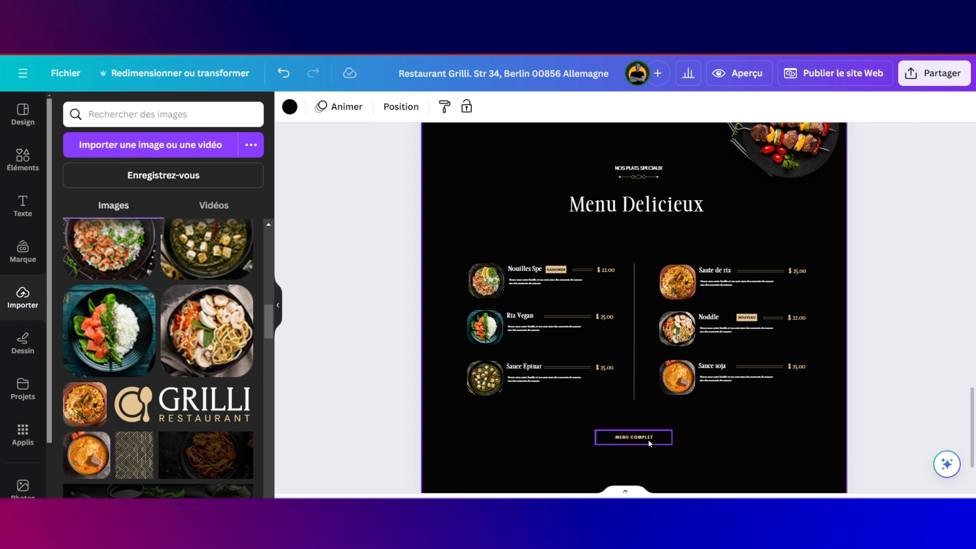
click(649, 439)
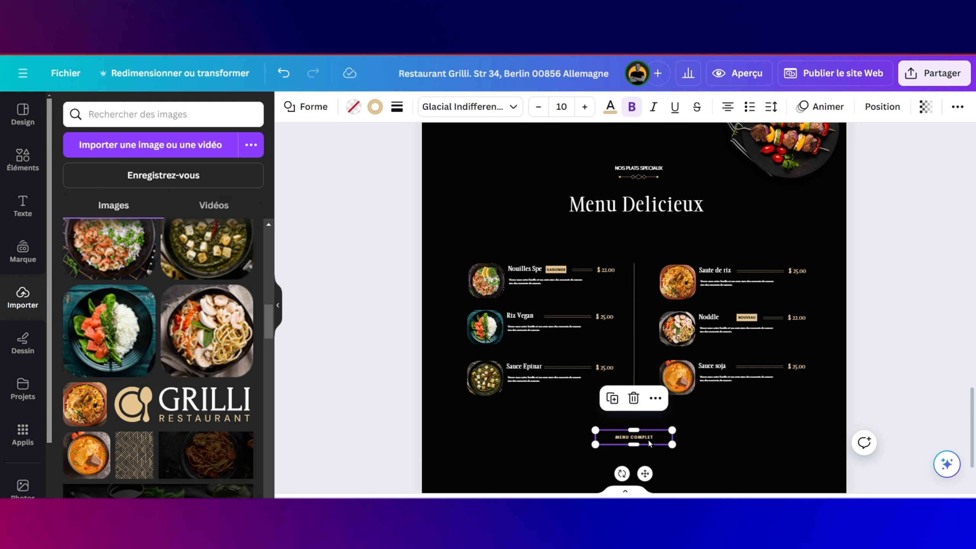
drag(662, 444, 658, 446)
Step: Duplicate the NOS PLATS SPECIAUX heading and move the copy down above MENU COMPLET
click(688, 444)
scroll(662, 265, up, 3)
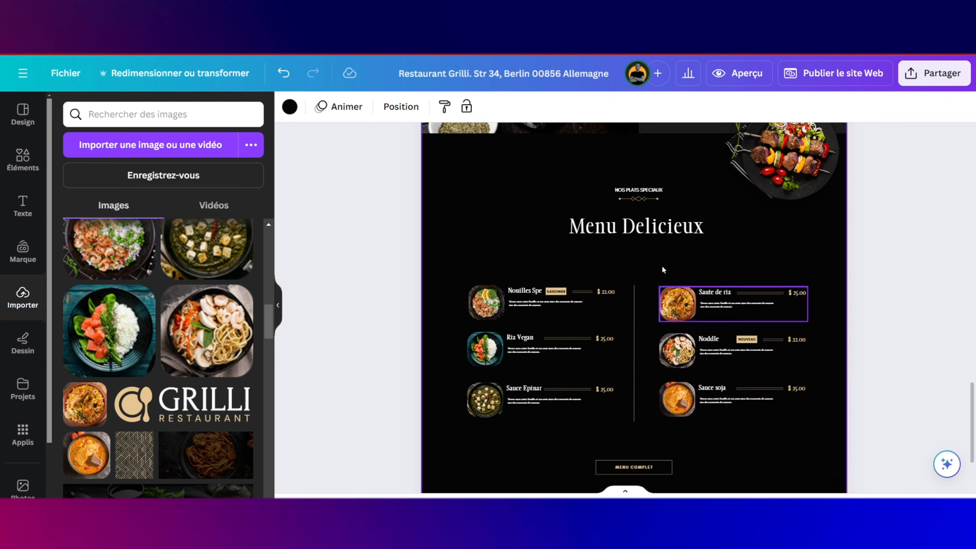
click(646, 279)
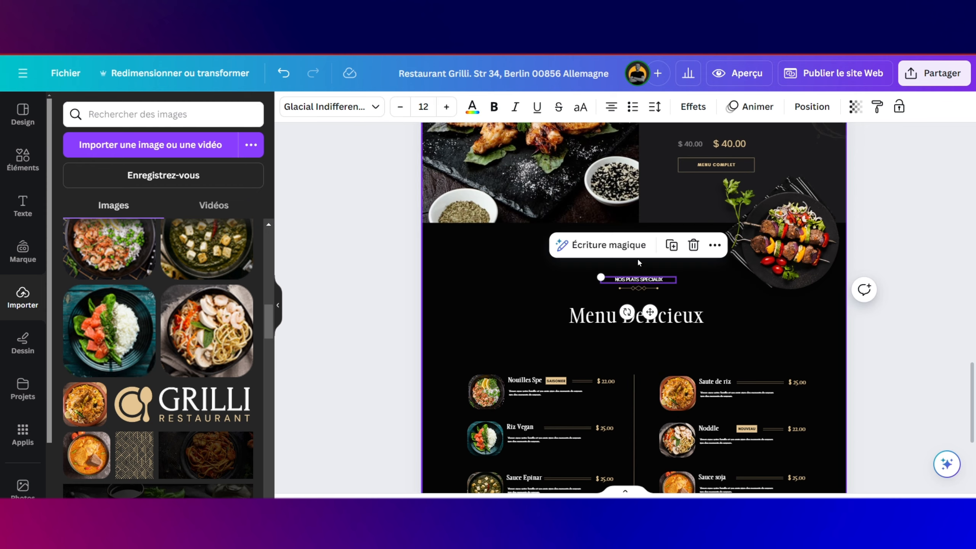
click(677, 250)
scroll(655, 317, down, 2)
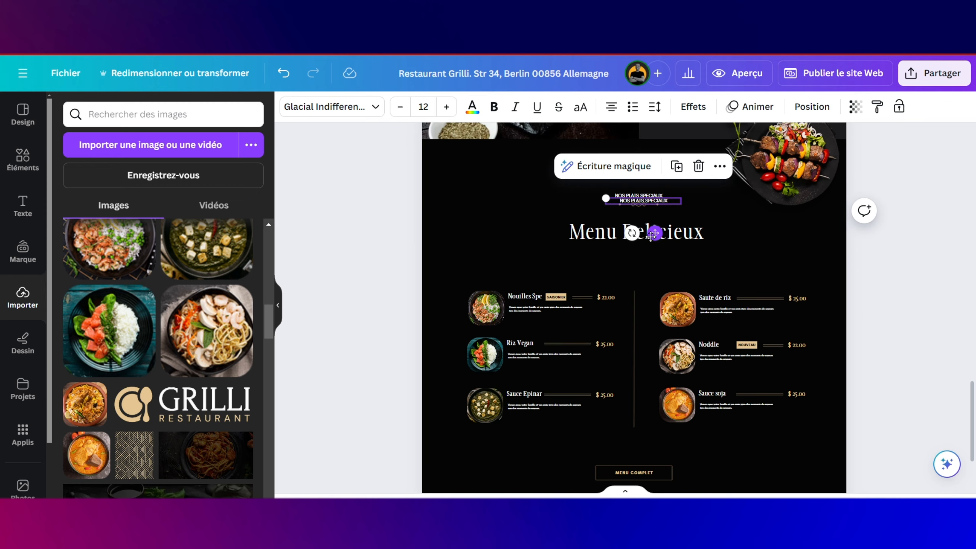
drag(655, 232, 646, 488)
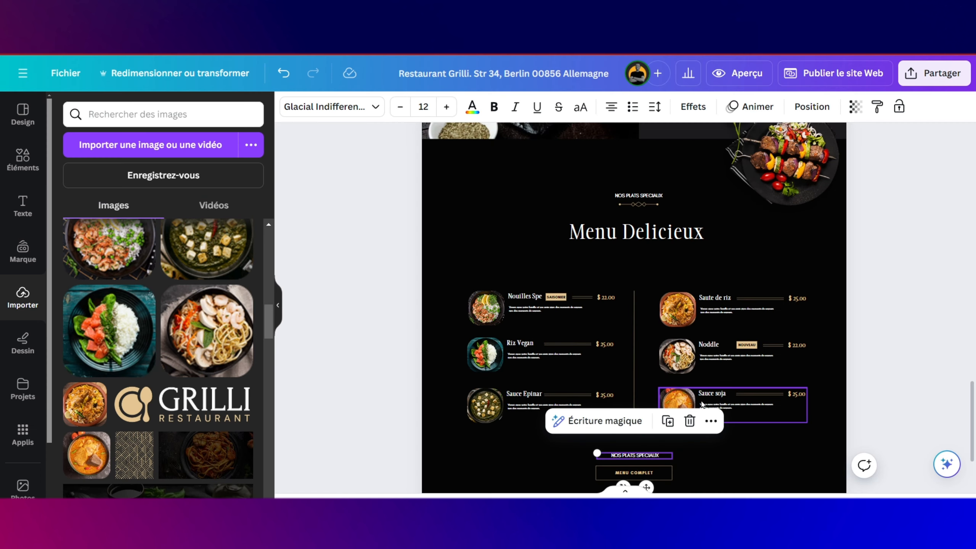
Step: Replace the copied heading text with "Pendant l'hivers ouvert de 7h00 - 22h00"
scroll(701, 426, down, 3)
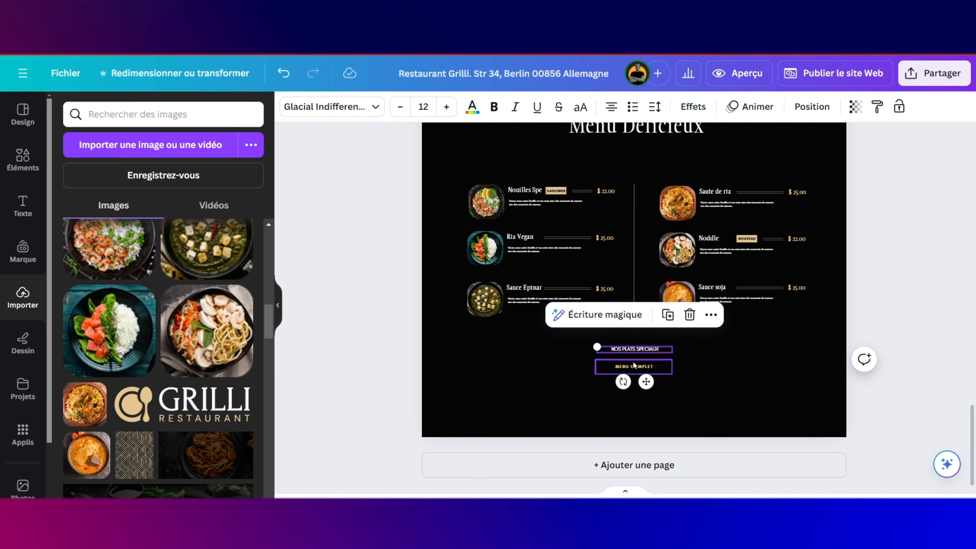
double_click(648, 350)
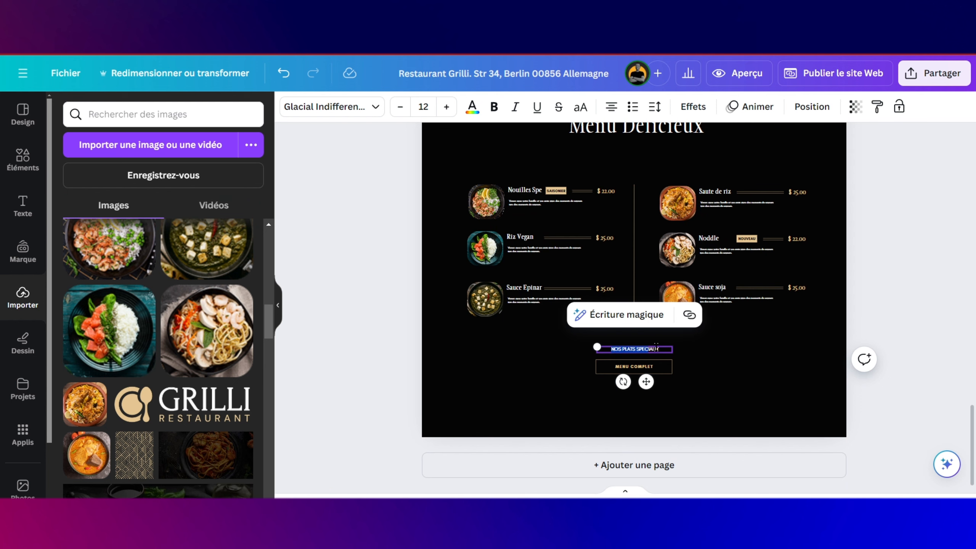
scroll(651, 350, up, 3)
drag(675, 348, 503, 350)
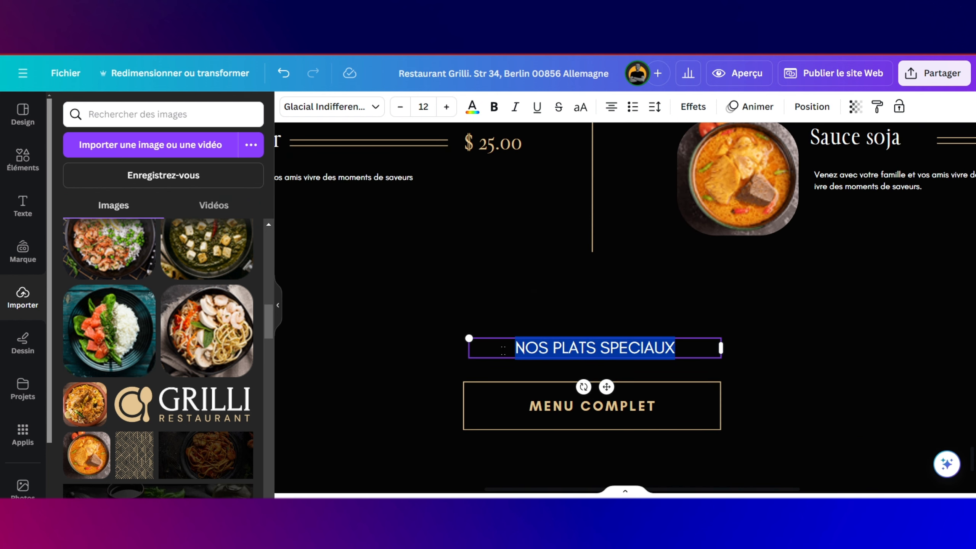
text(P)
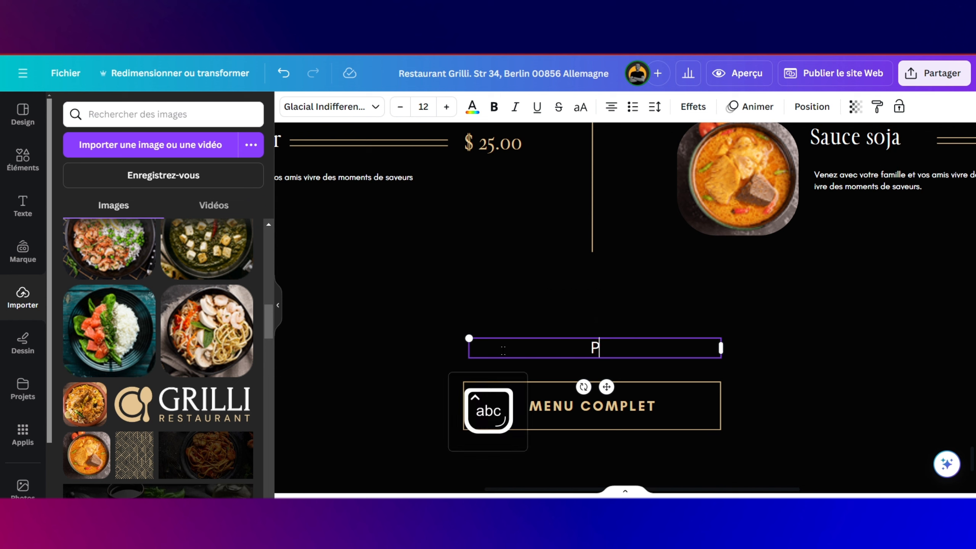
text(enadn)
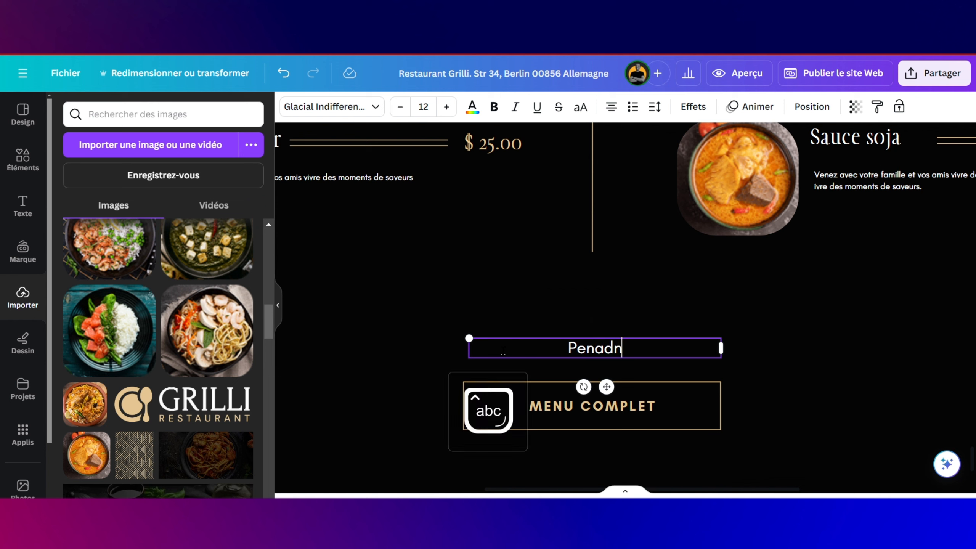
key(BackSpace)
key(BackSpace)
key(BackSpace)
text(dant )
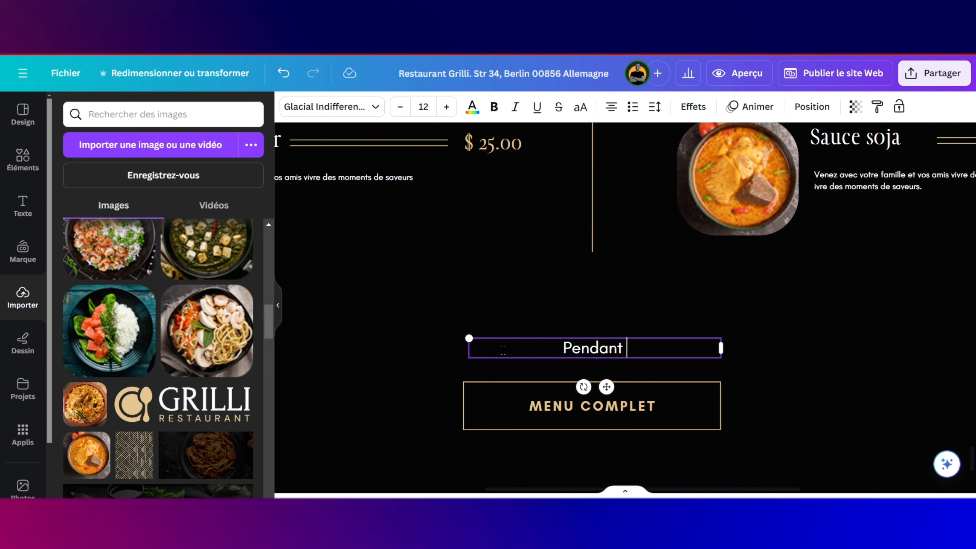
text(l)
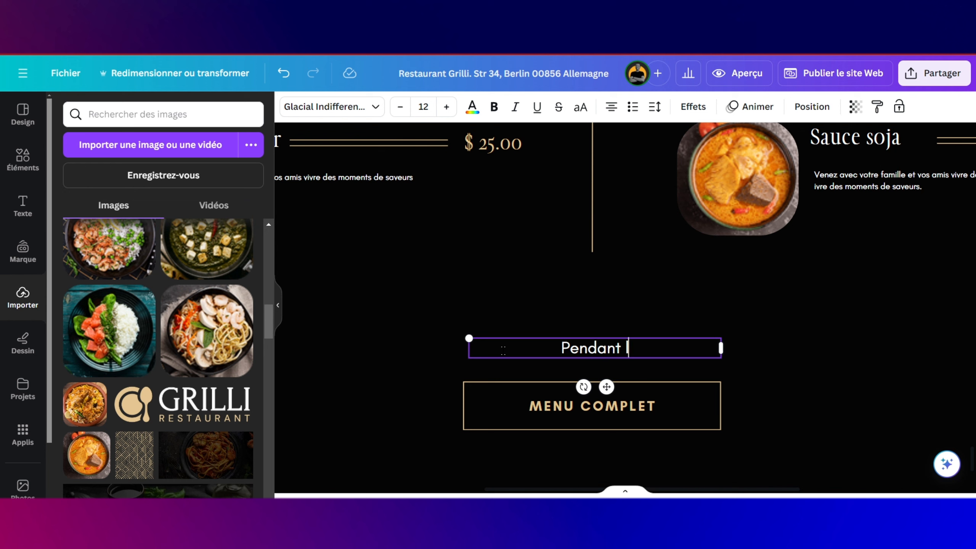
text(')
key(Caps_Lock)
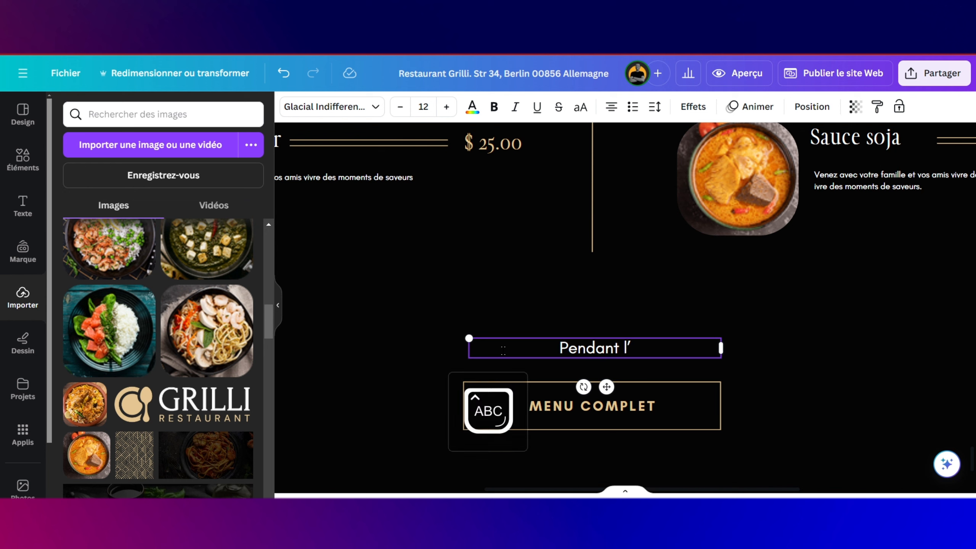
text(HI)
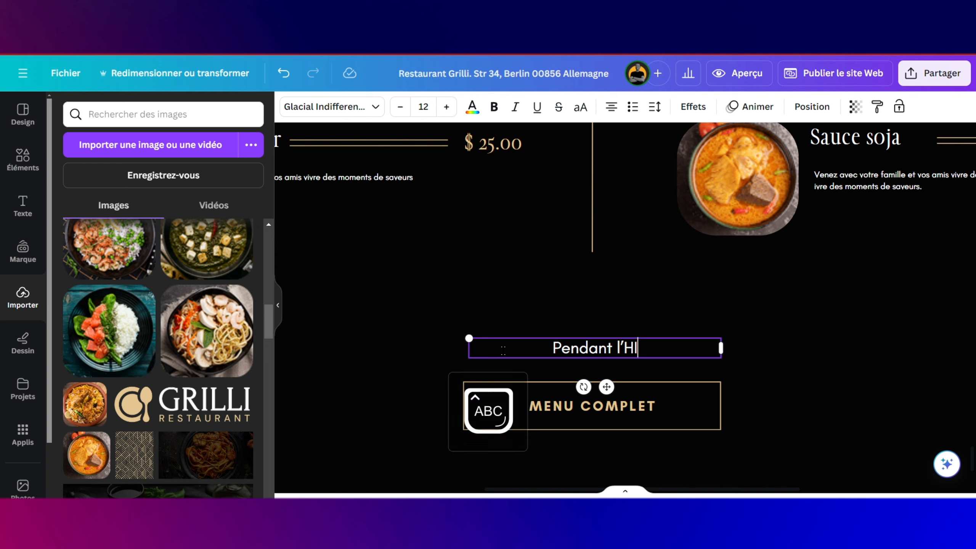
key(BackSpace)
key(Caps_Lock)
text(hi)
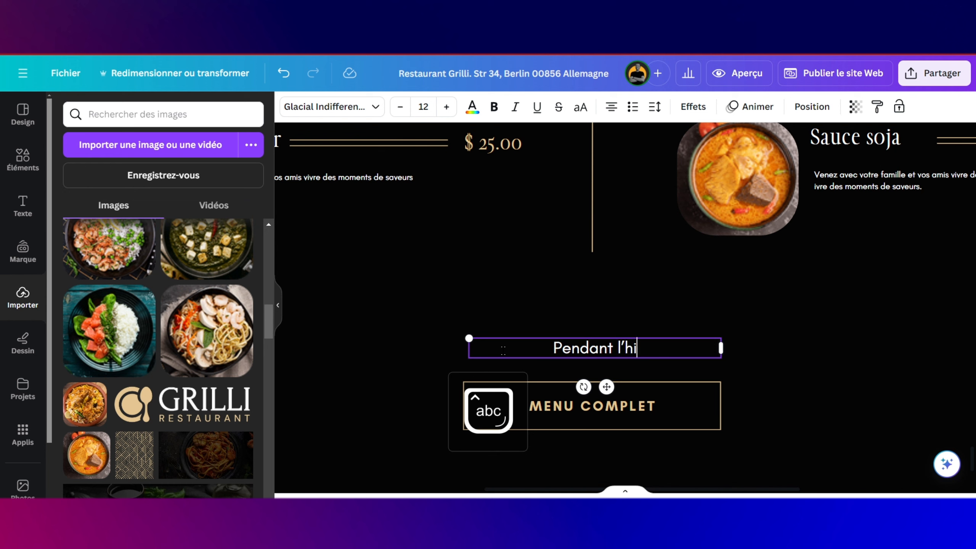
text(vers :)
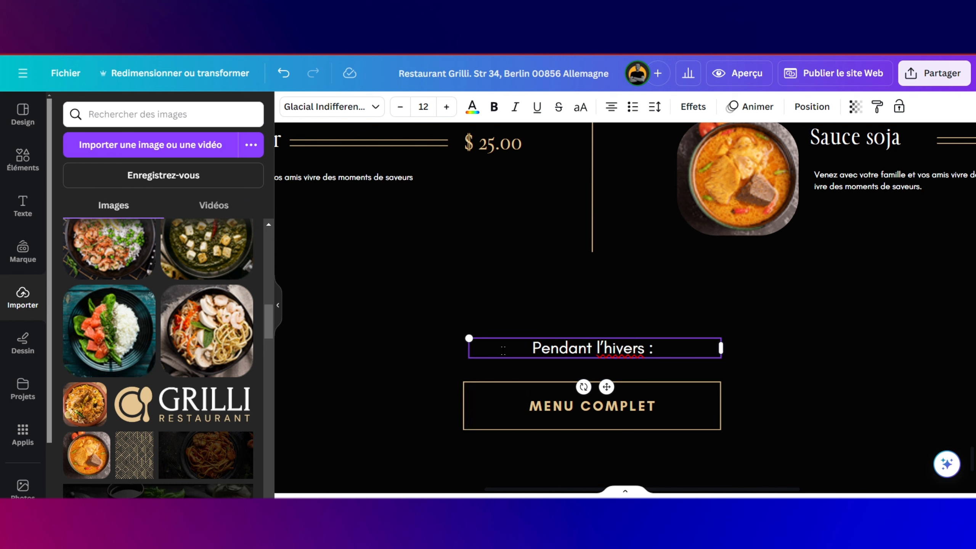
text( ou)
key(BackSpace)
key(BackSpace)
key(BackSpace)
key(BackSpace)
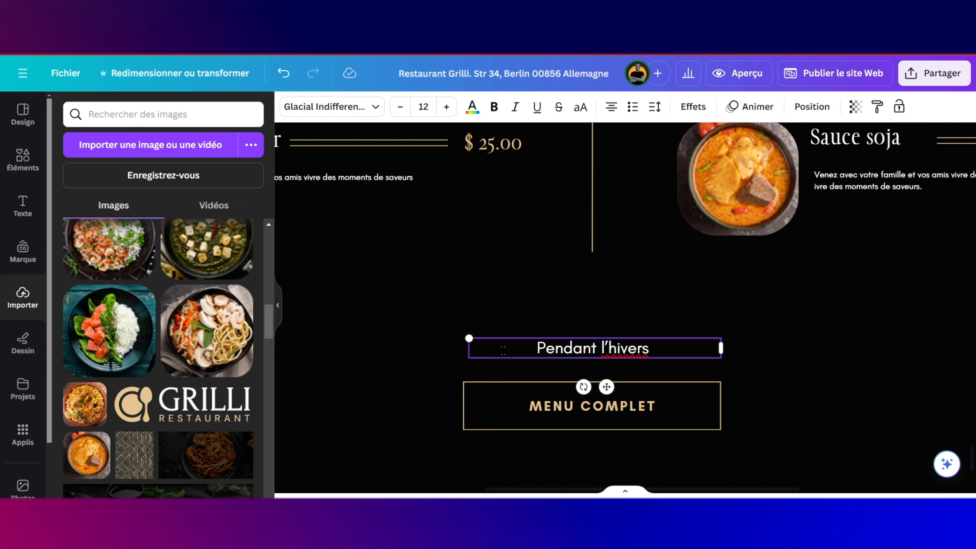
text(no)
key(BackSpace)
key(BackSpace)
text(nous)
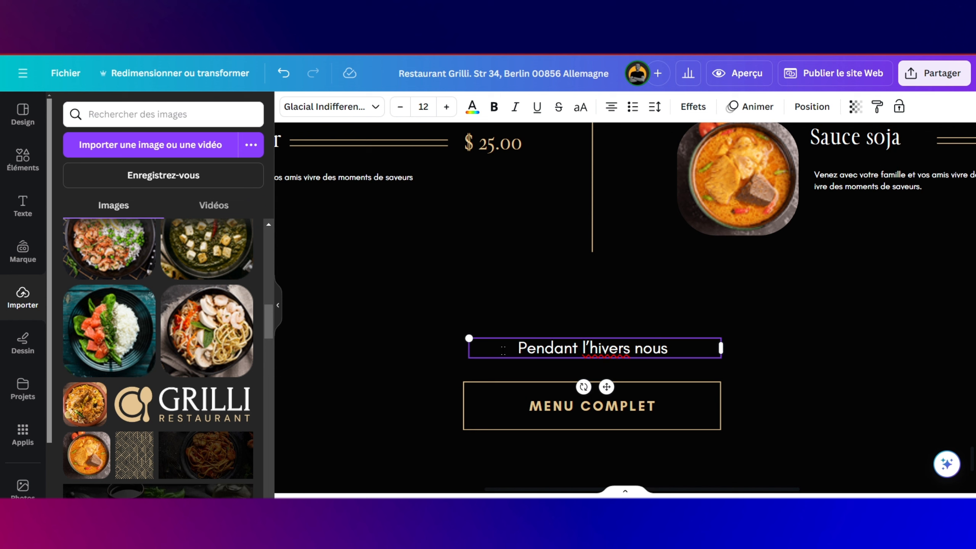
key(BackSpace)
key(BackSpace)
key(BackSpace)
key(BackSpace)
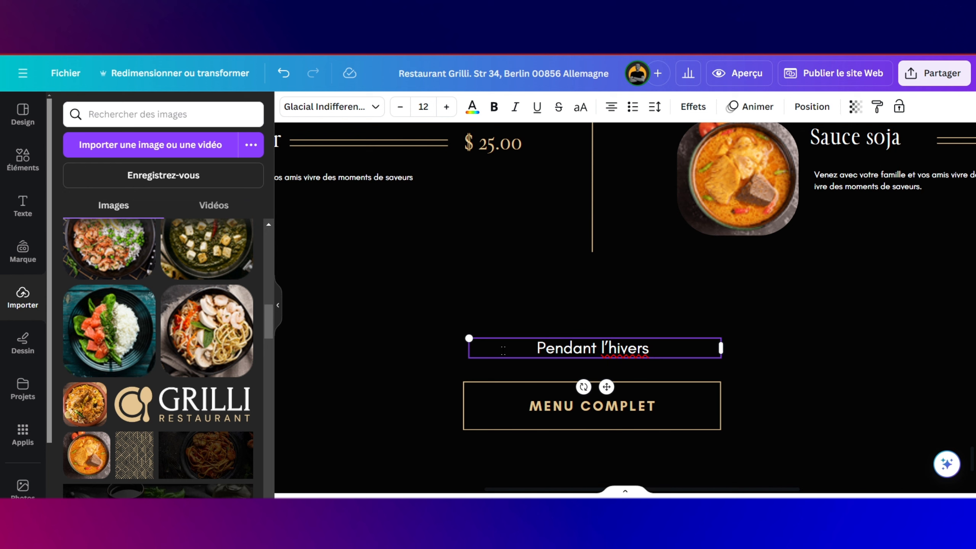
text(ouvert)
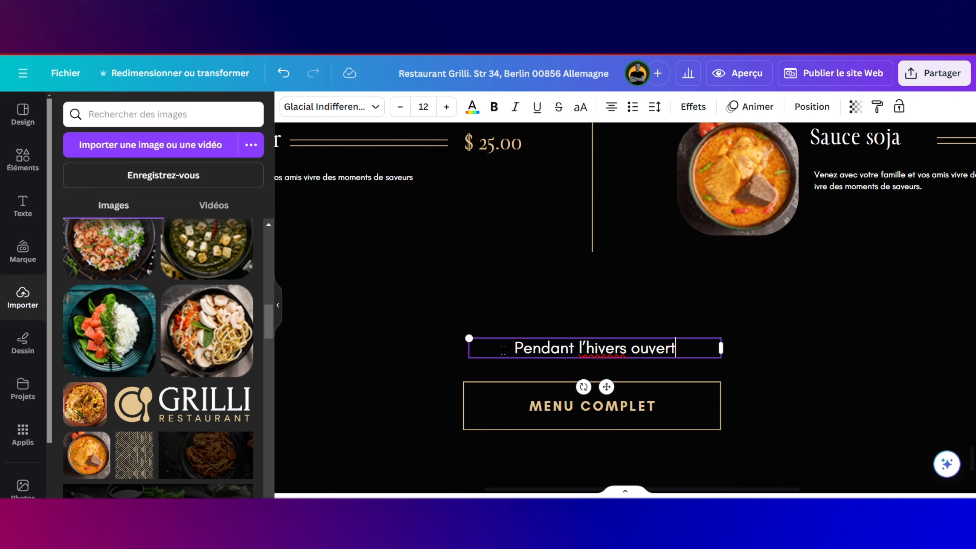
text( de )
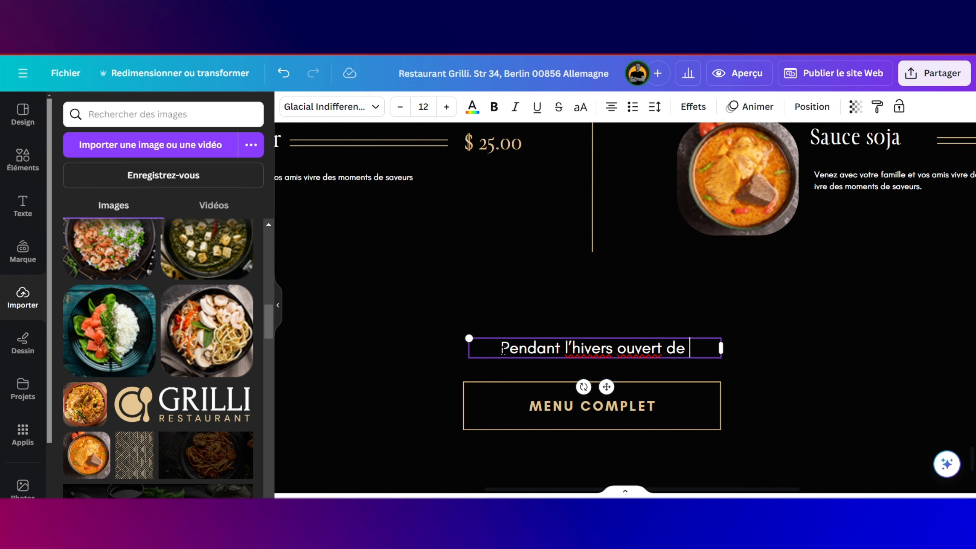
text(7)
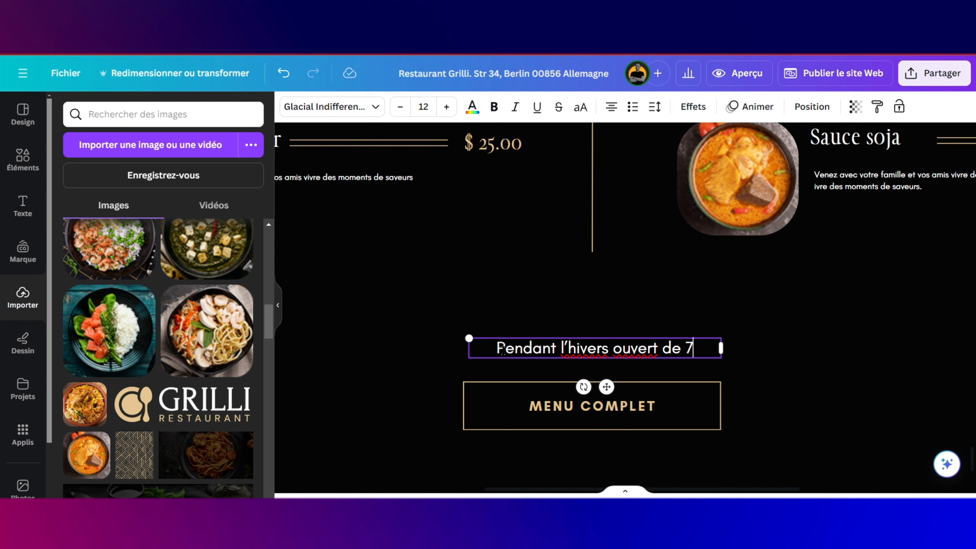
text(h)
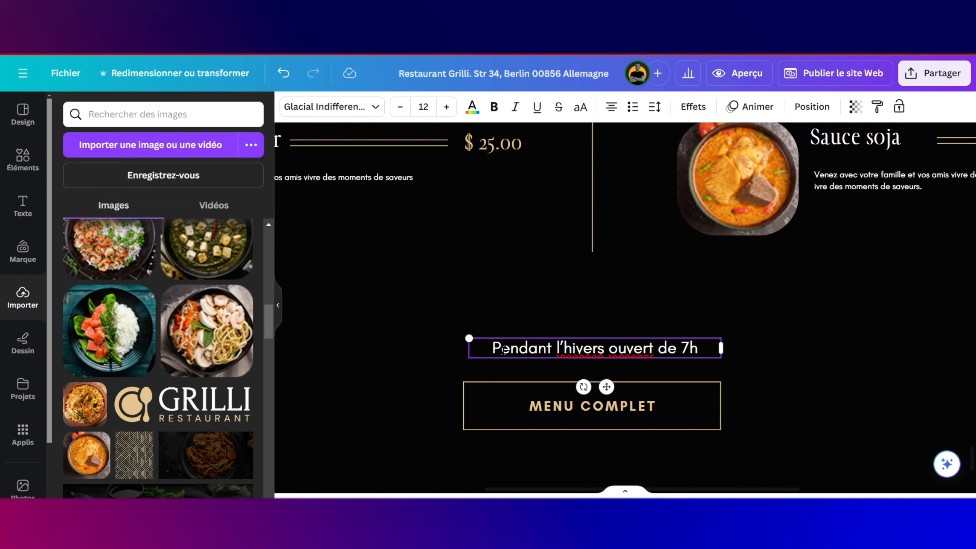
text(00)
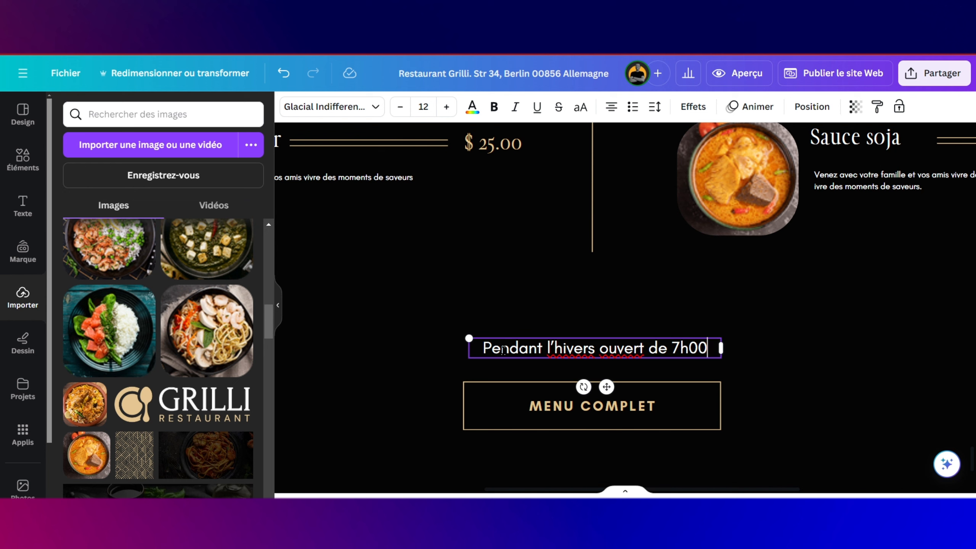
text( -)
key(Caps_Lock)
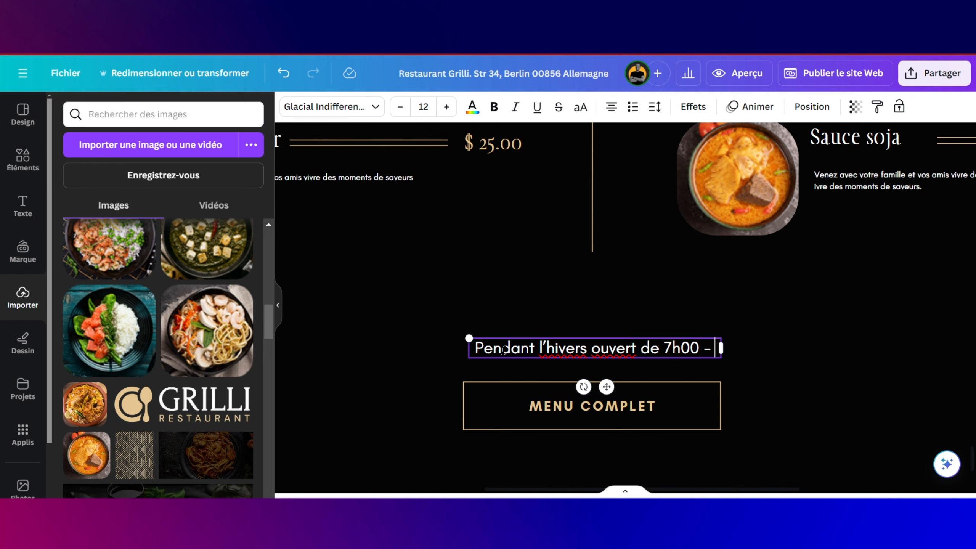
text(23)
key(BackSpace)
key(BackSpace)
text(22)
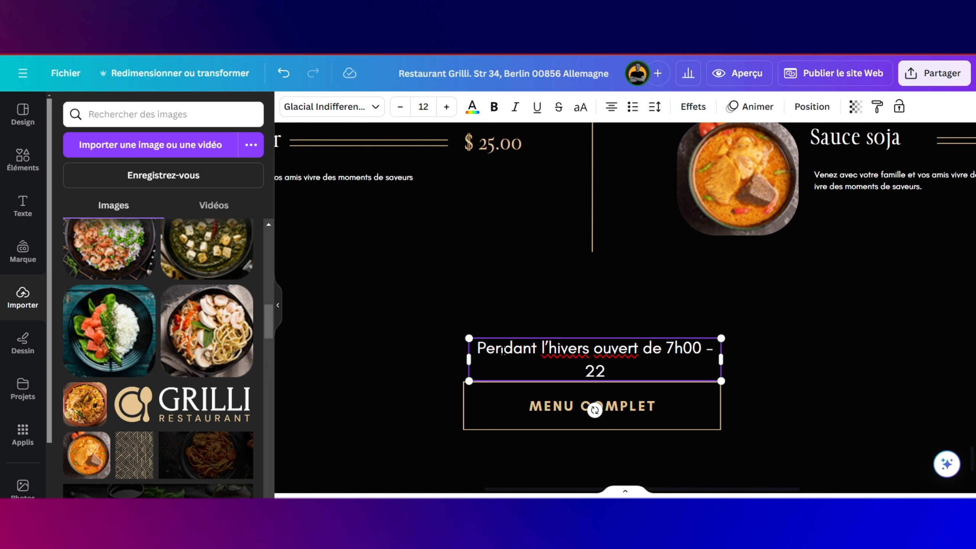
text(H00)
key(Left)
key(Left)
key(BackSpace)
key(Caps_Lock)
text(h)
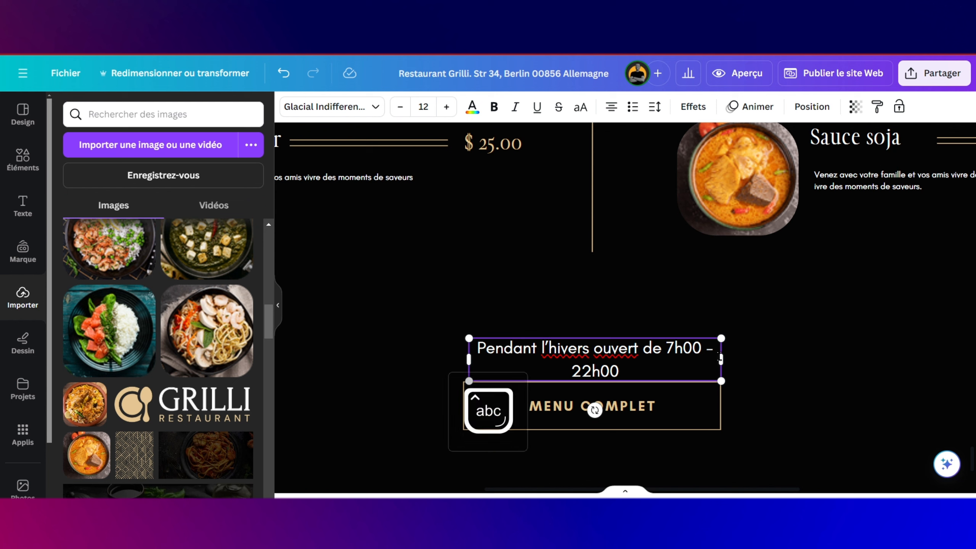
Step: Widen the hours text box to fit one line and re-centre it above MENU COMPLET
drag(720, 359, 781, 358)
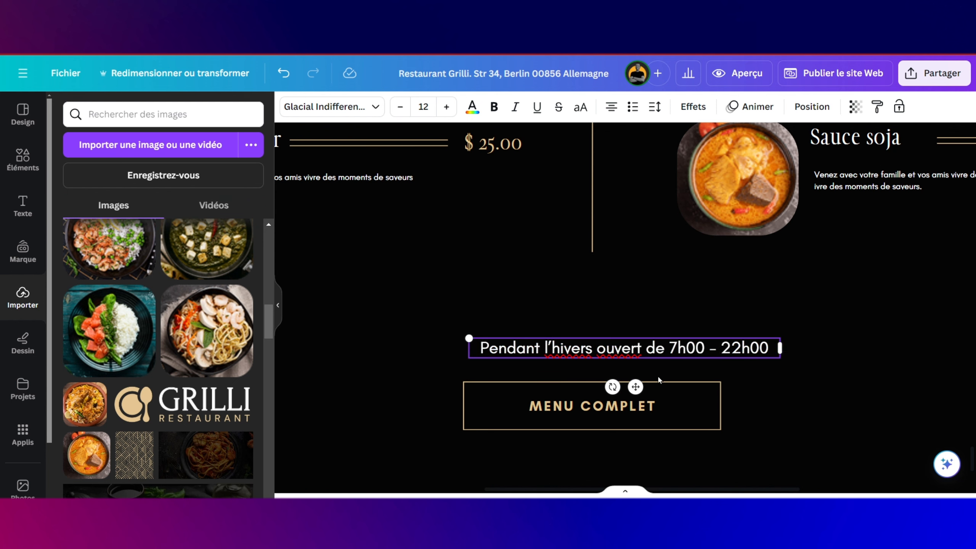
drag(635, 386, 604, 387)
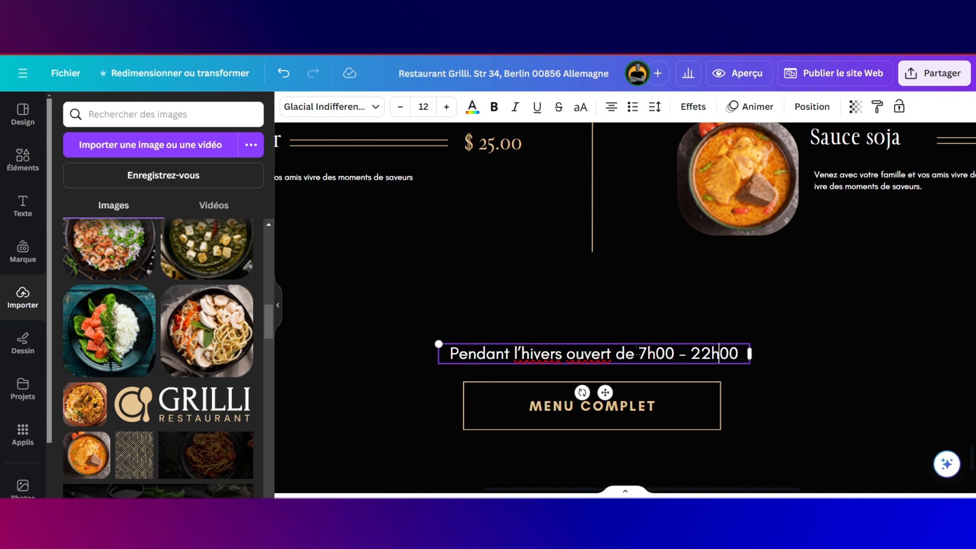
drag(637, 353, 738, 353)
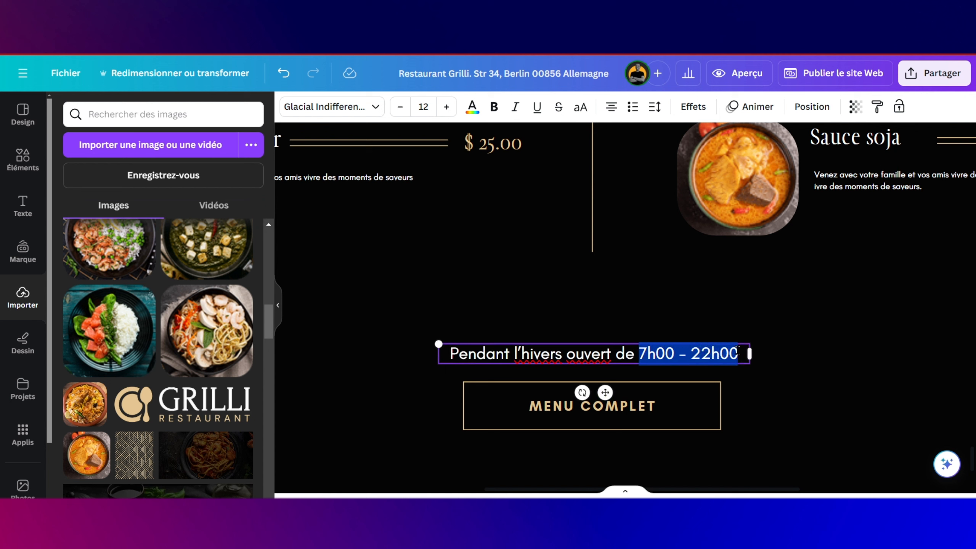
Step: Make the opening times 7h00 - 22h00 beige using the document swatch, and bold
click(472, 107)
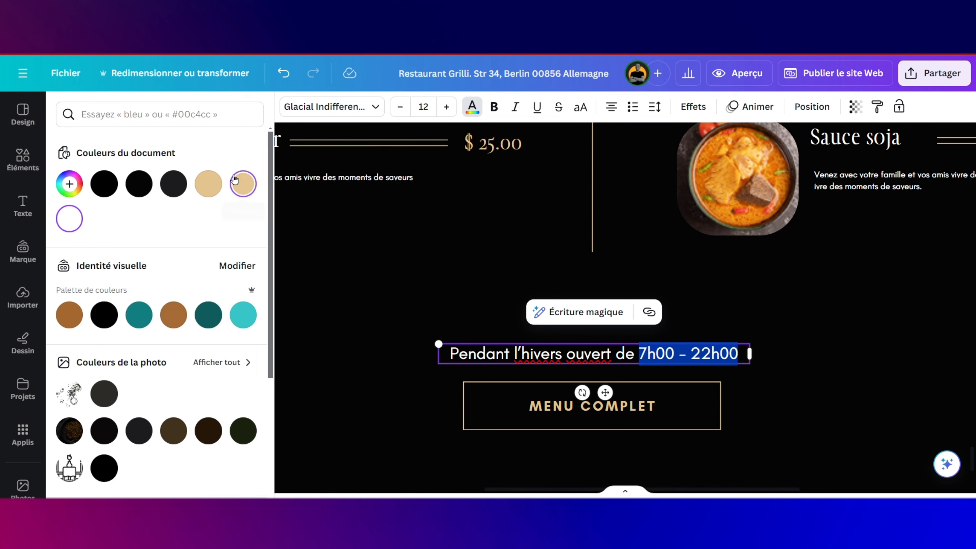
click(235, 180)
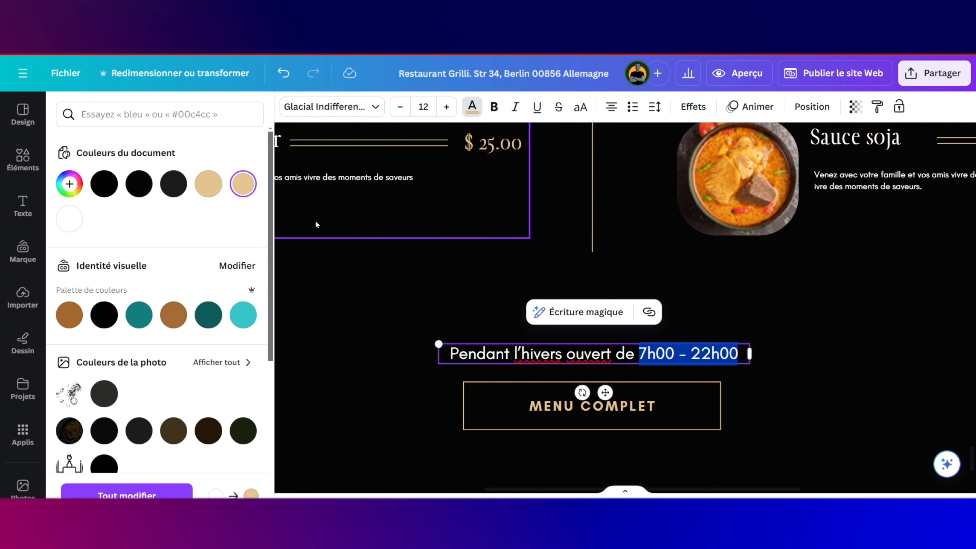
click(494, 107)
click(703, 254)
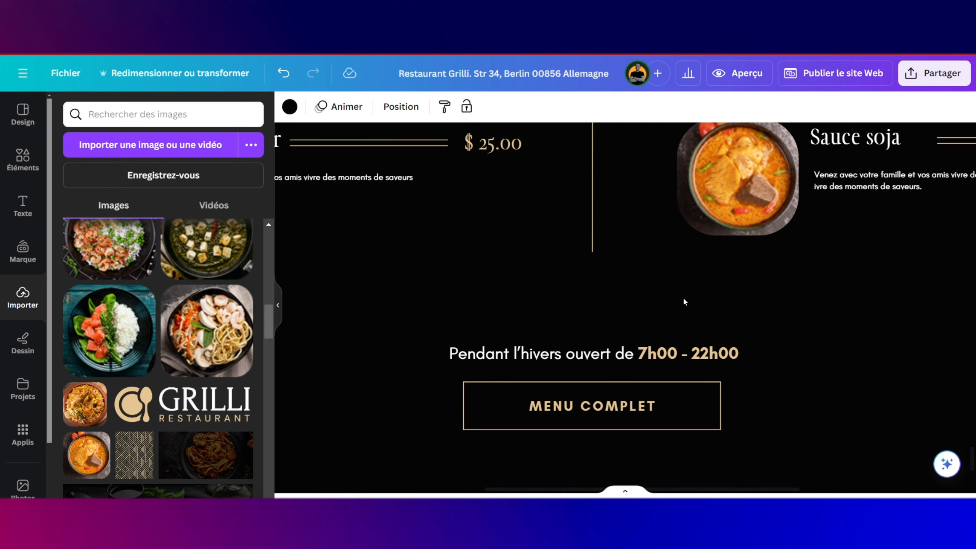
Step: Drag the page's bottom edge down several times to add black space below MENU COMPLET
scroll(685, 301, down, 3)
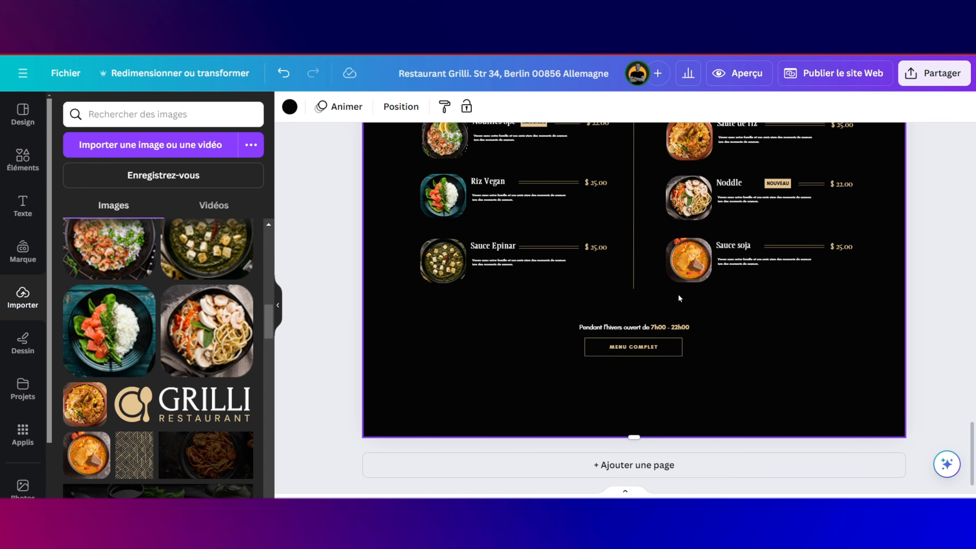
scroll(679, 296, up, 5)
scroll(678, 297, down, 3)
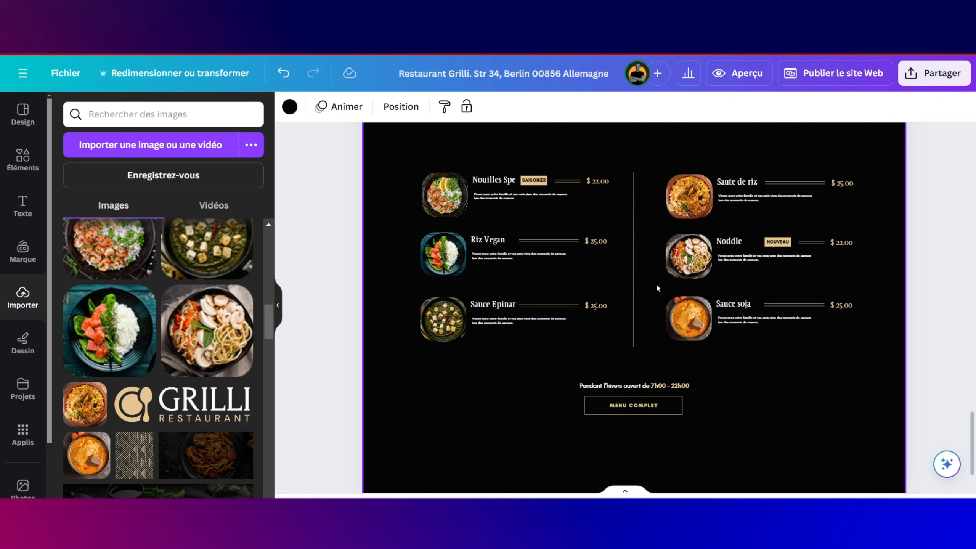
scroll(665, 296, down, 2)
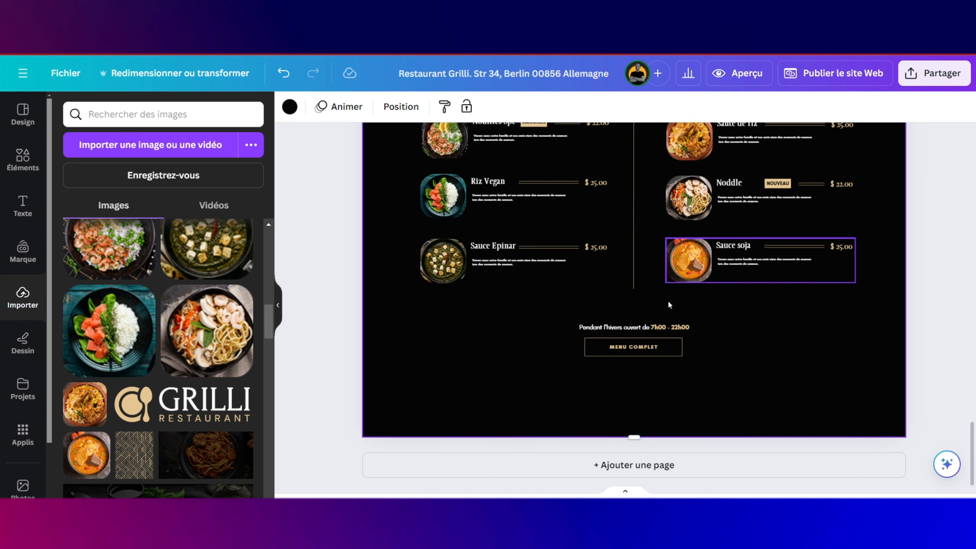
drag(636, 432, 634, 492)
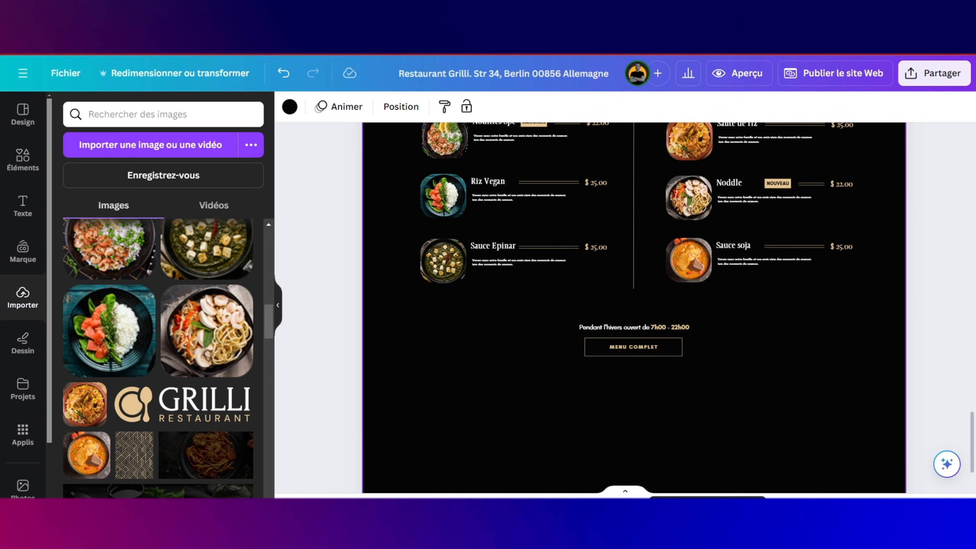
scroll(634, 427, down, 5)
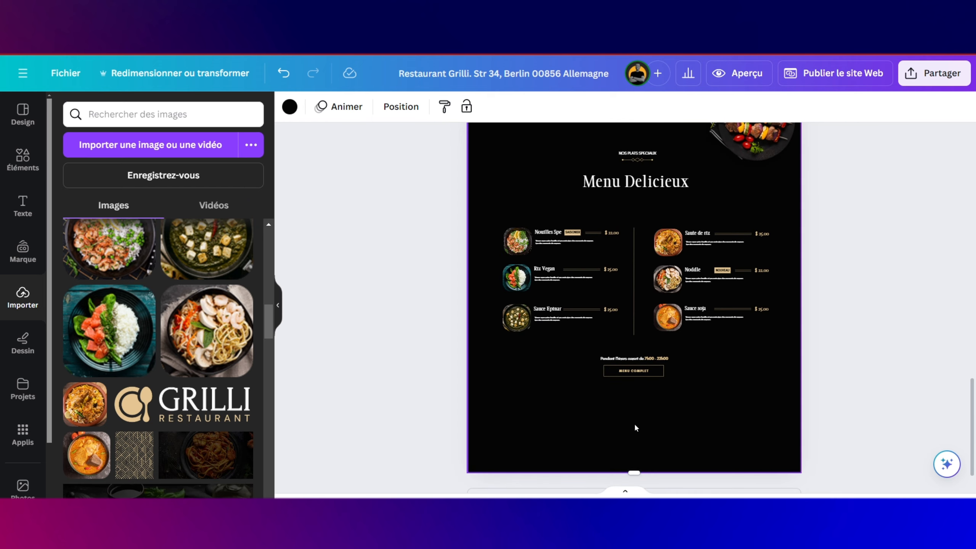
scroll(634, 426, down, 1)
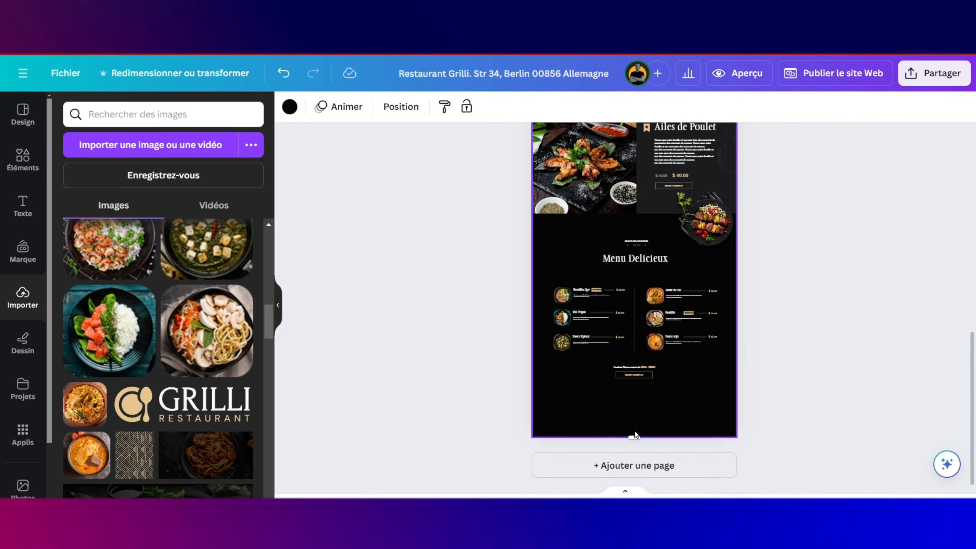
drag(635, 435, 634, 493)
scroll(676, 414, down, 5)
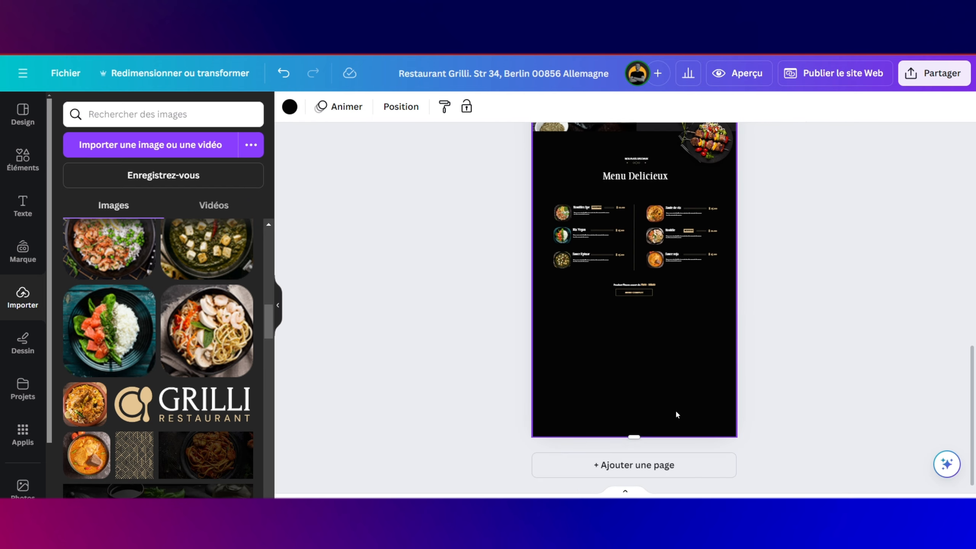
drag(634, 437, 635, 530)
scroll(665, 395, down, 5)
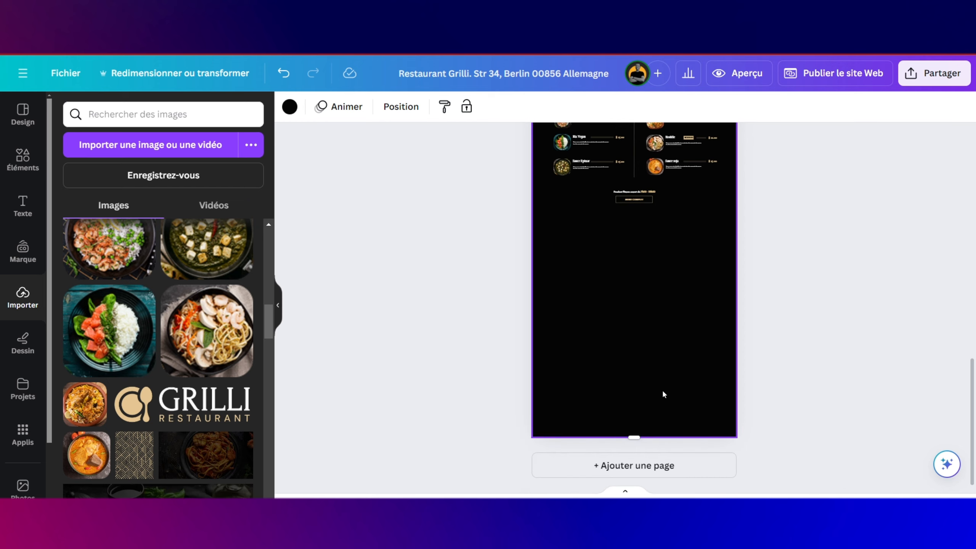
drag(634, 438, 623, 490)
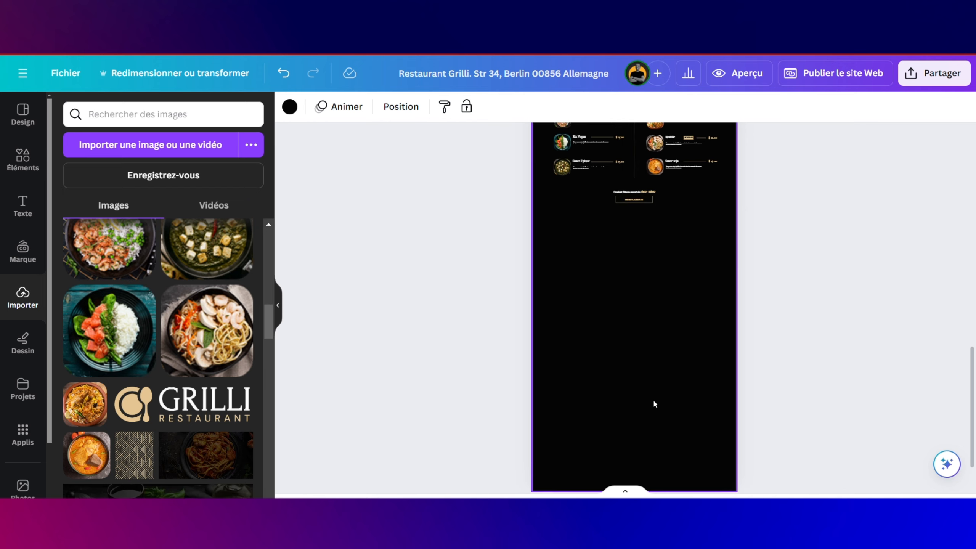
scroll(655, 403, up, 3)
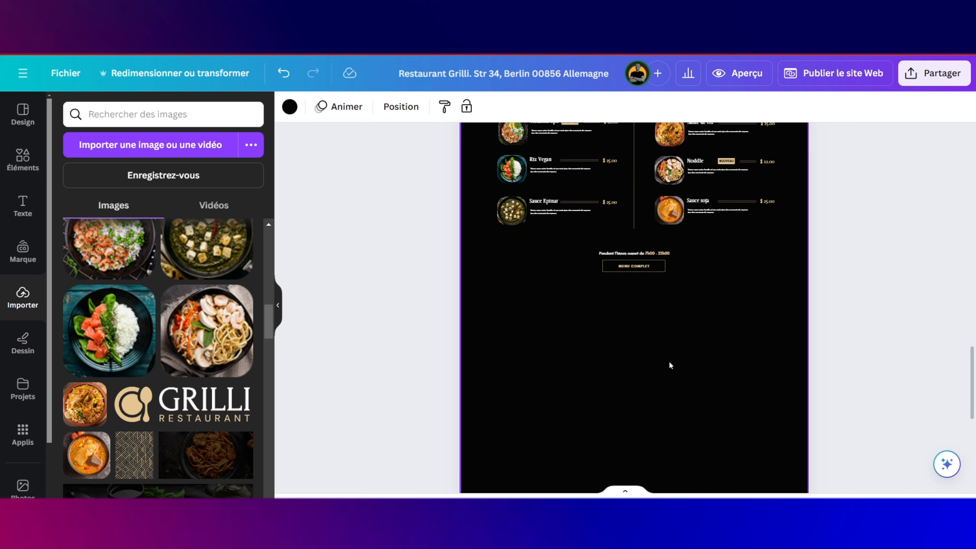
scroll(660, 336, up, 2)
scroll(659, 335, up, 2)
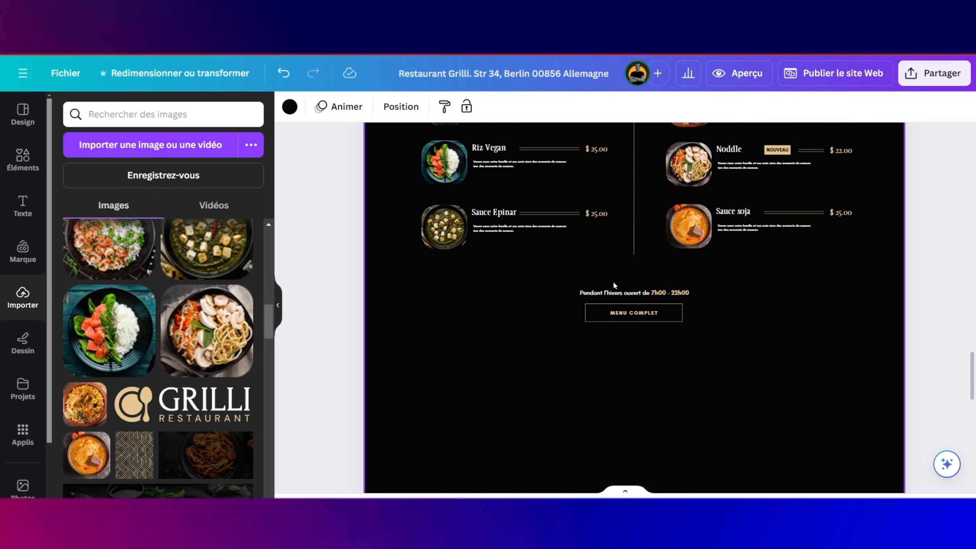
scroll(584, 363, down, 2)
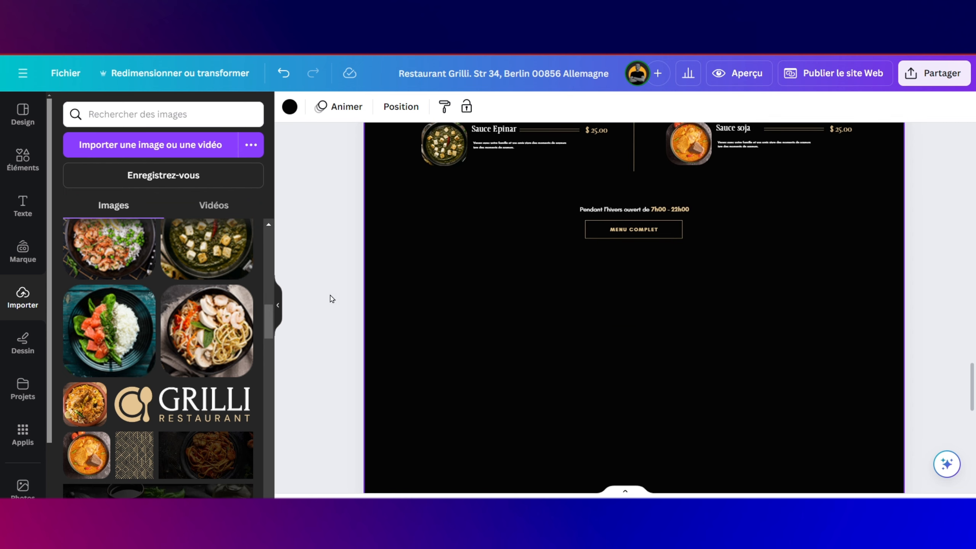
Step: Place the recently used sky-and-hills image below MENU COMPLET and stretch it to full page width
click(32, 165)
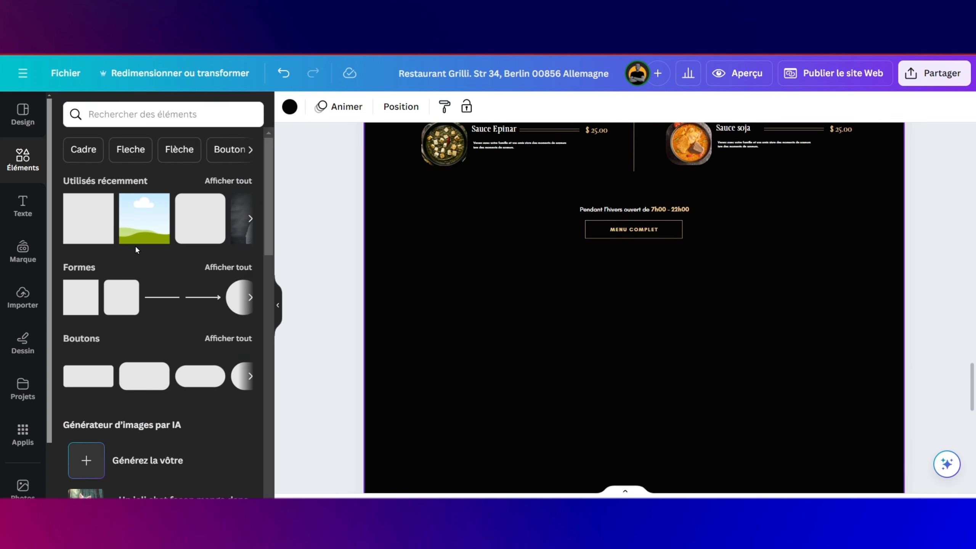
drag(145, 224, 436, 276)
scroll(436, 276, down, 2)
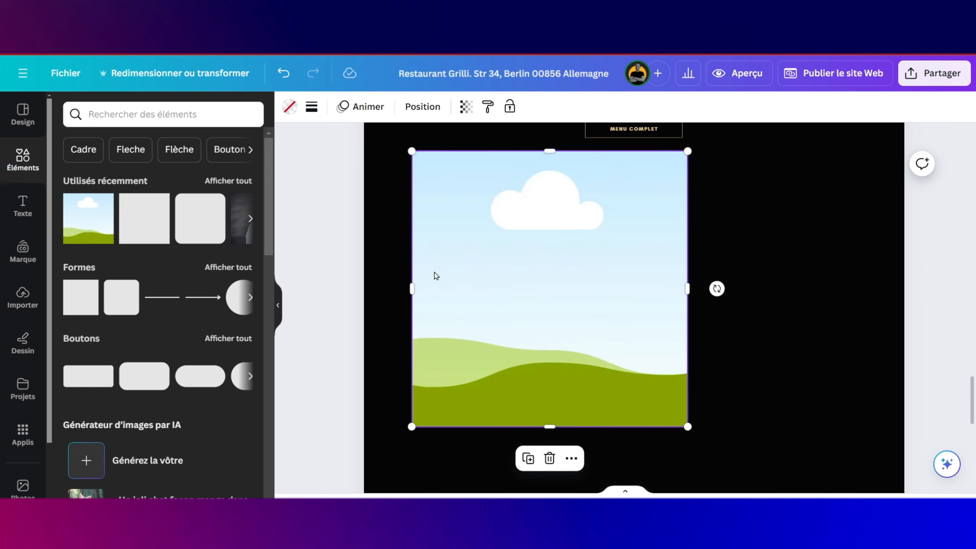
drag(509, 258, 460, 271)
drag(639, 305, 904, 272)
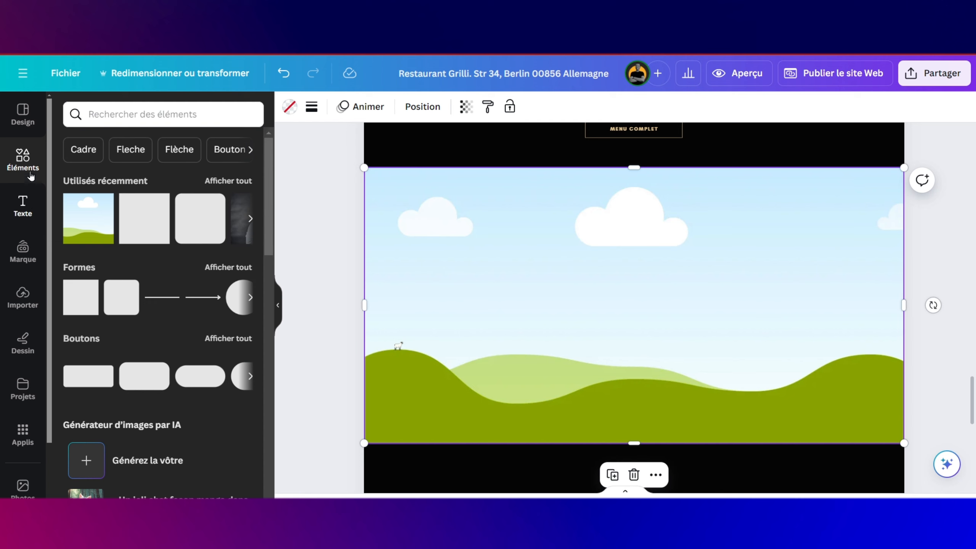
click(22, 115)
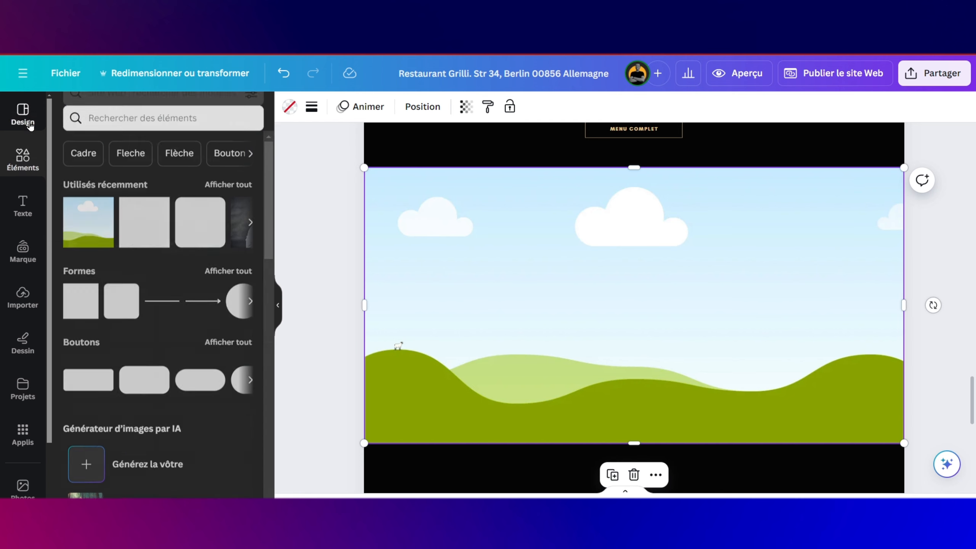
click(23, 159)
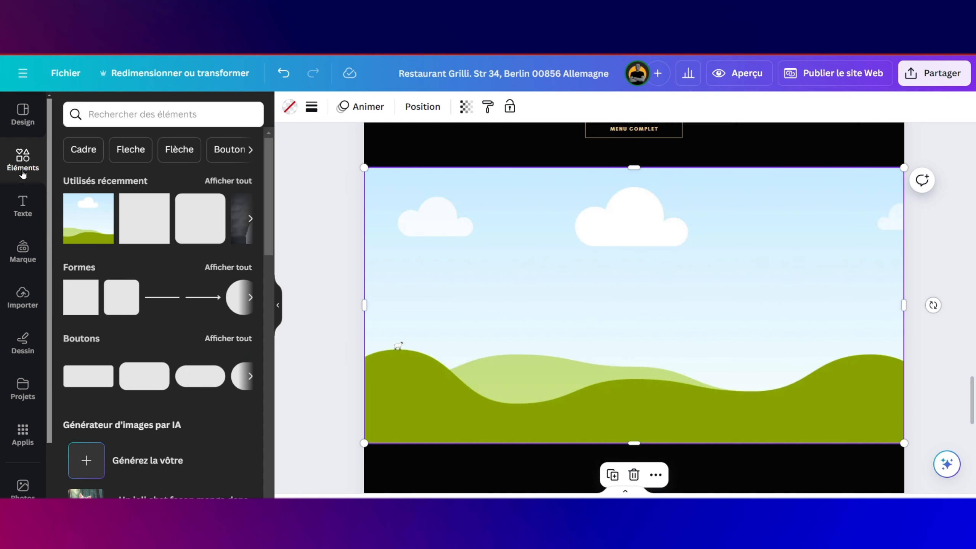
Step: Swap the hills image for the uploaded photo of three women sharing pizza, and make it slightly taller
click(22, 250)
click(23, 296)
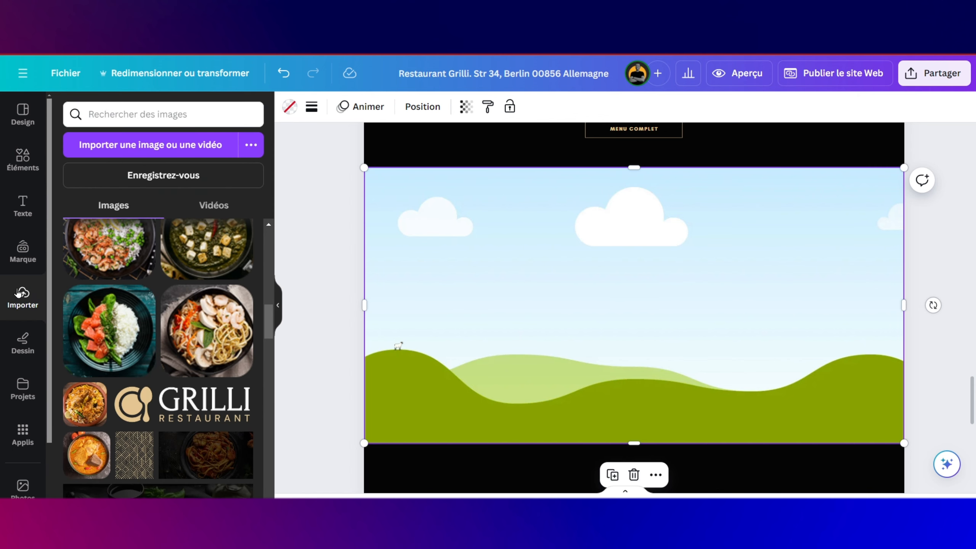
scroll(119, 299, down, 2)
scroll(119, 299, down, 3)
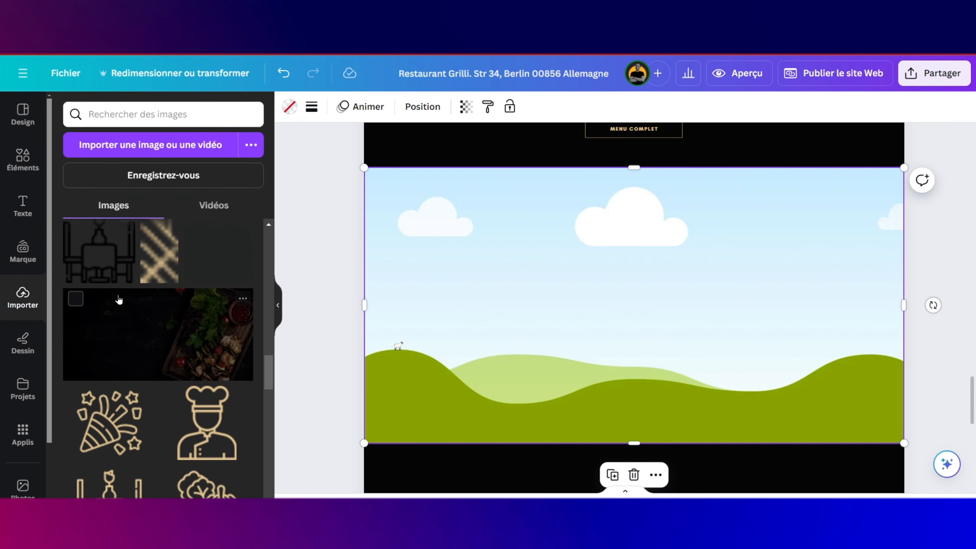
scroll(119, 299, up, 5)
scroll(119, 300, down, 6)
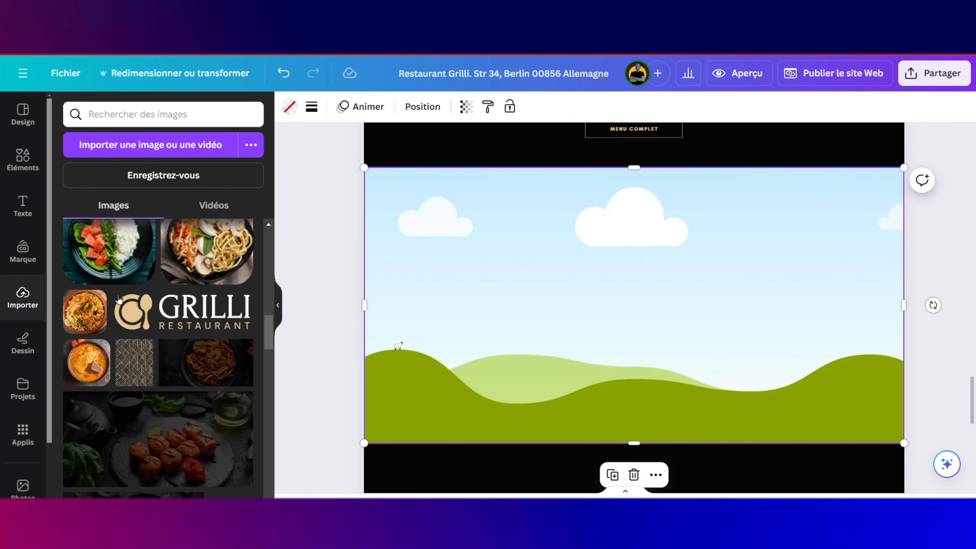
scroll(119, 299, down, 7)
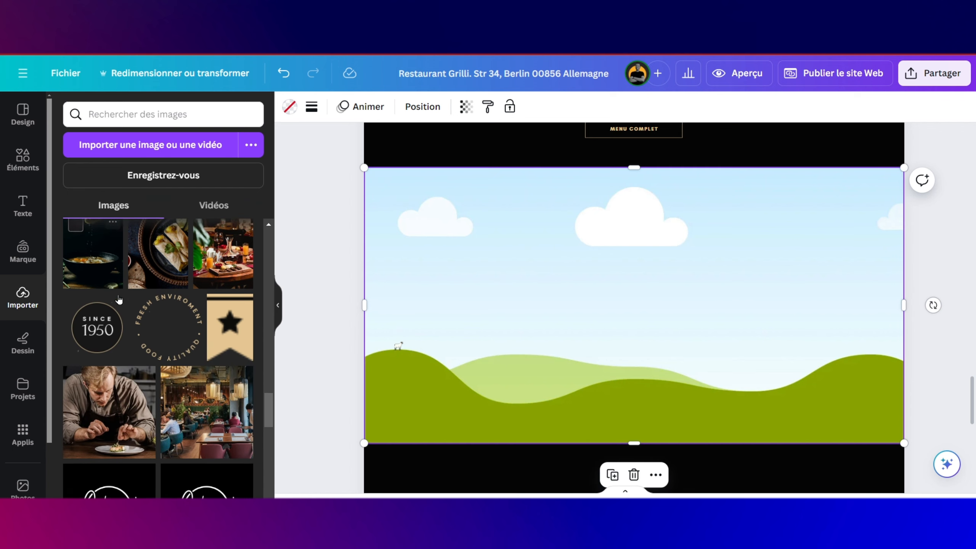
scroll(119, 299, up, 6)
scroll(119, 299, up, 10)
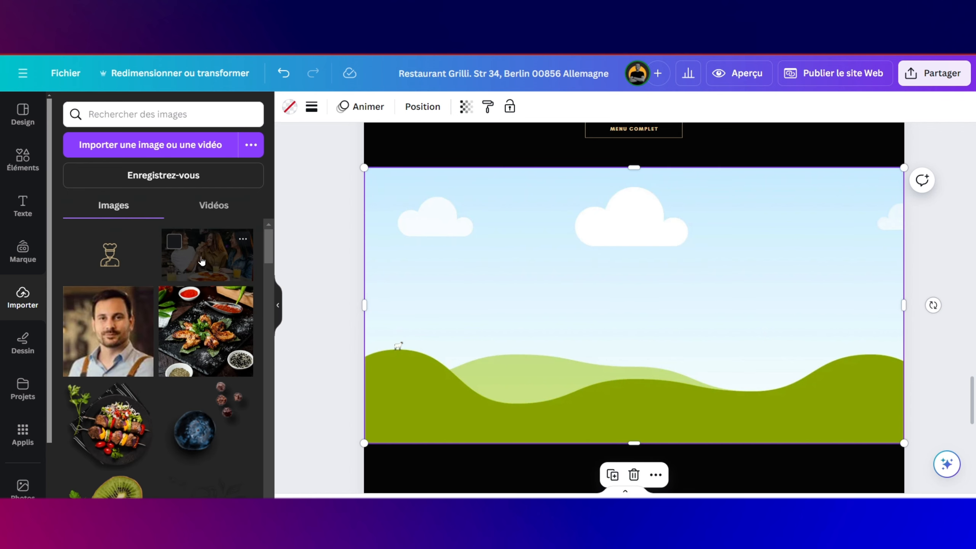
drag(204, 254, 424, 251)
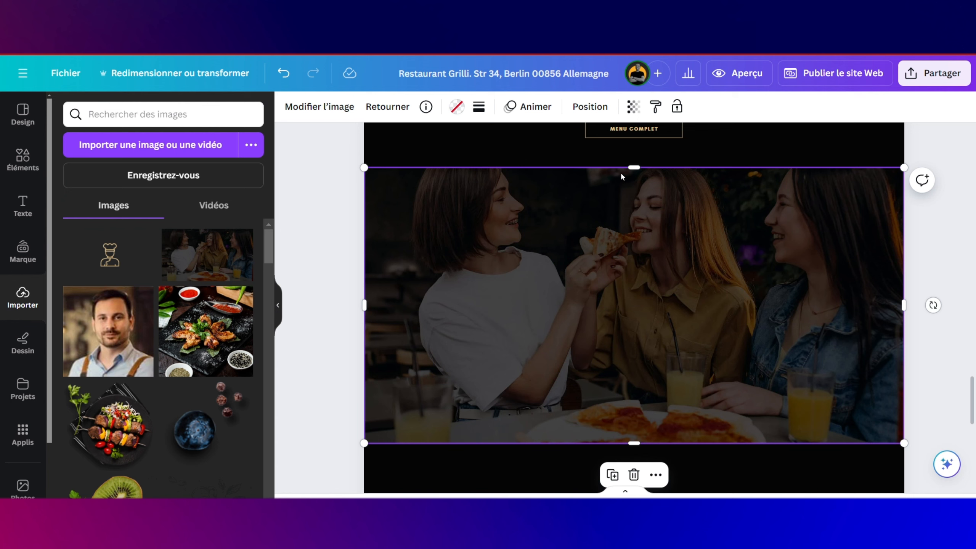
drag(637, 164, 646, 187)
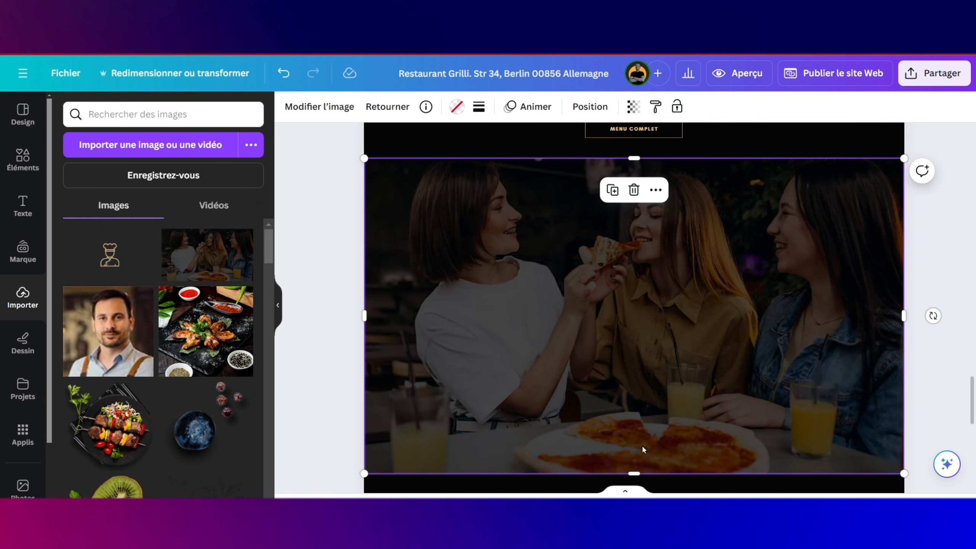
mouse_move(634, 472)
mouse_down()
mouse_move(631, 451)
mouse_move(636, 473)
mouse_up()
scroll(723, 292, up, 10)
scroll(690, 215, up, 4)
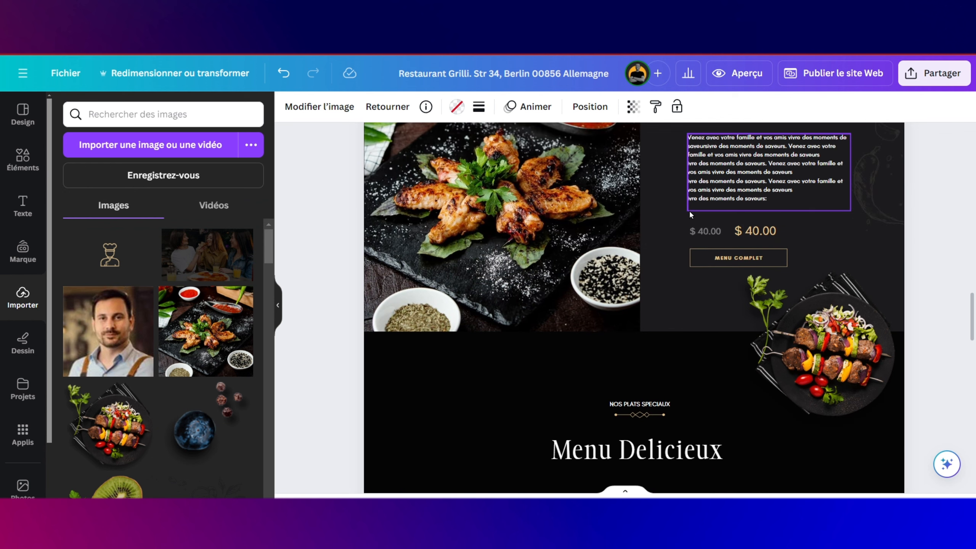
scroll(690, 210, up, 3)
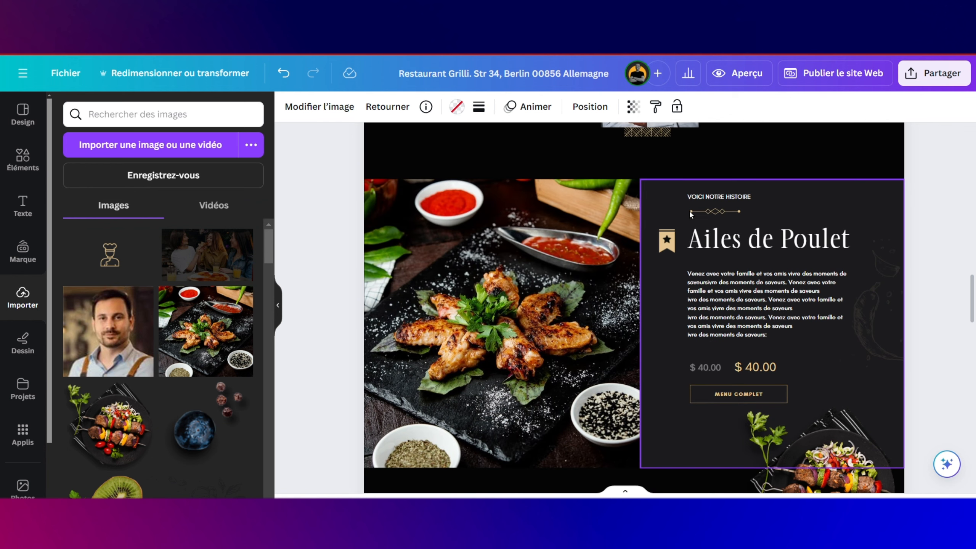
click(736, 198)
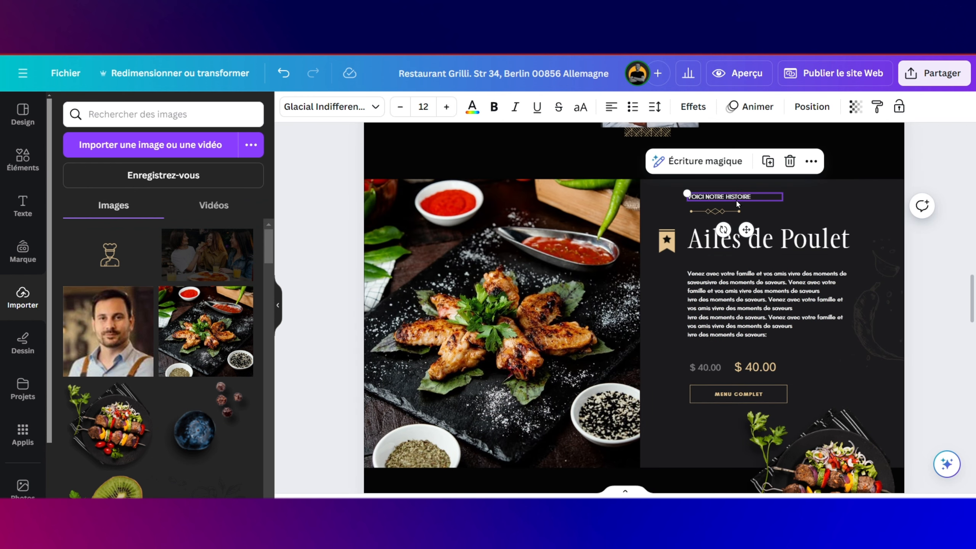
click(767, 162)
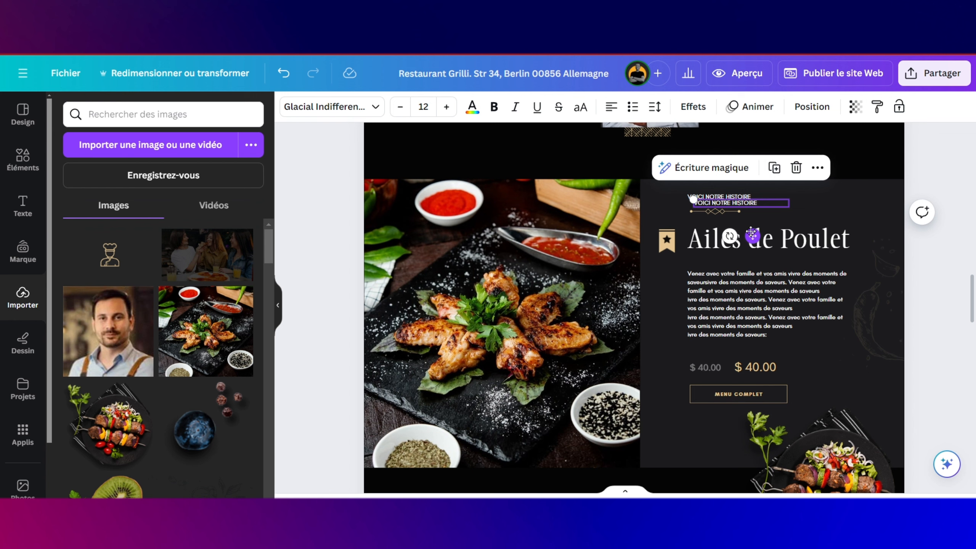
click(818, 167)
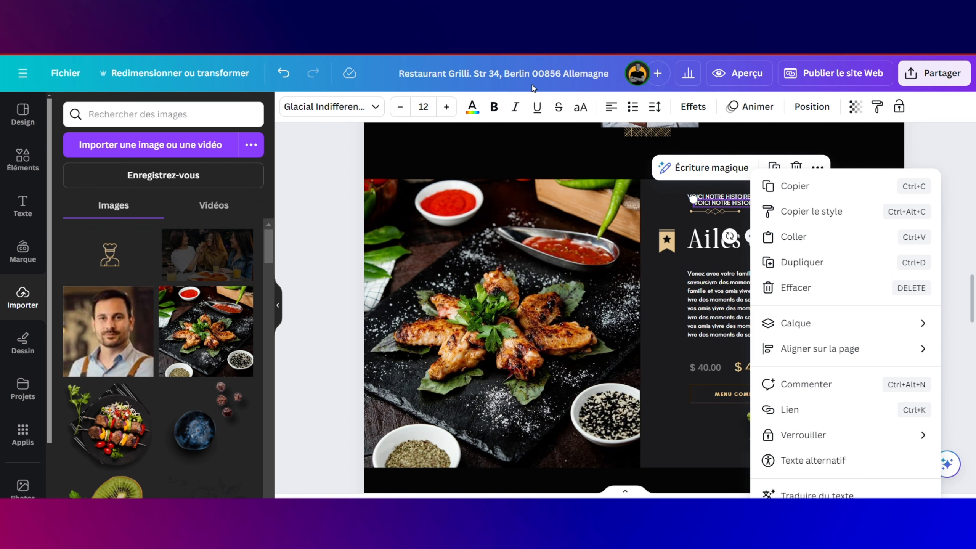
click(283, 73)
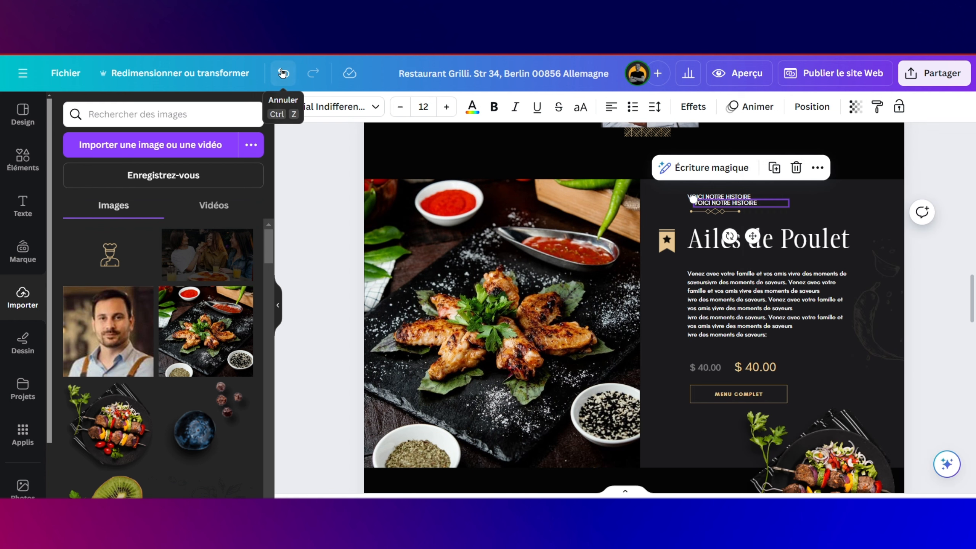
click(283, 73)
scroll(666, 285, down, 10)
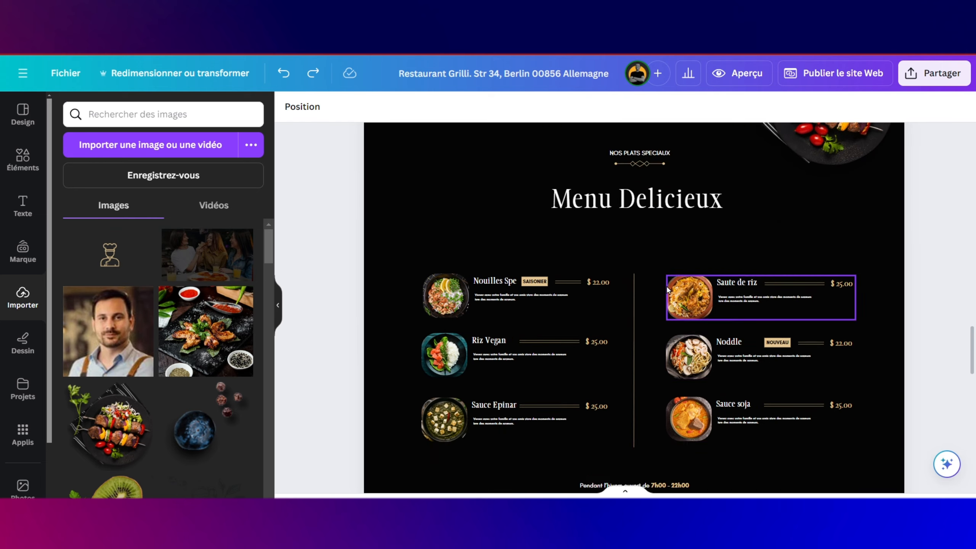
scroll(668, 289, down, 5)
Step: Duplicate the opening-hours line onto the women photo and clear its text
click(655, 291)
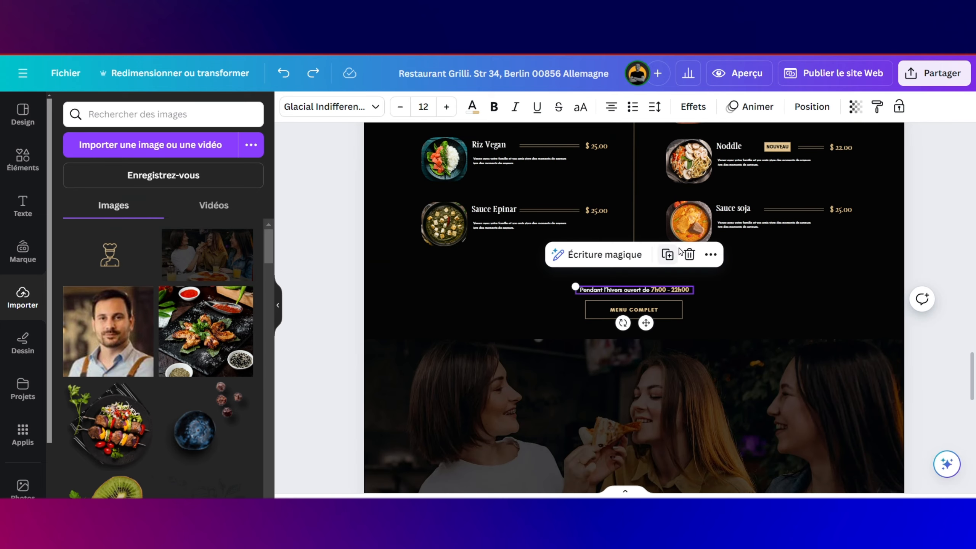
click(669, 256)
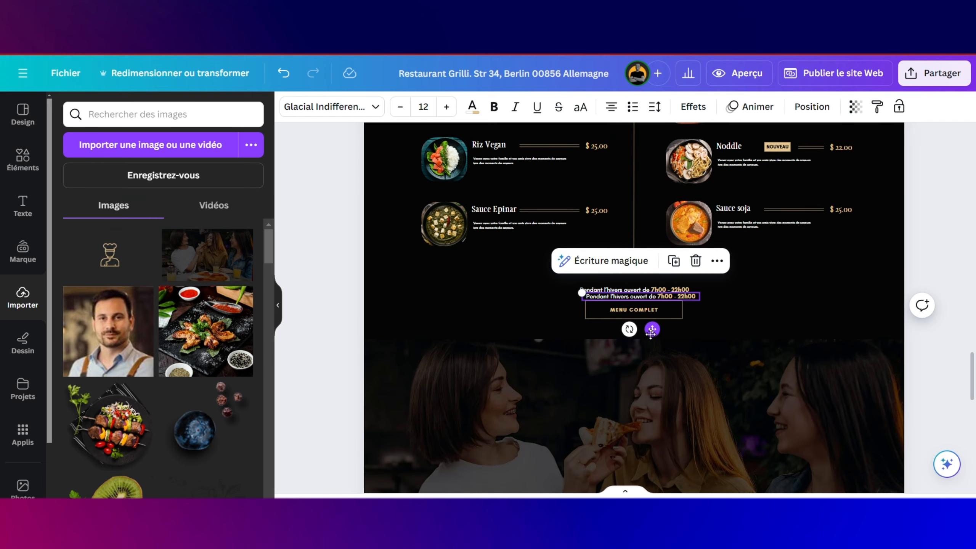
drag(649, 329, 631, 477)
scroll(632, 480, down, 3)
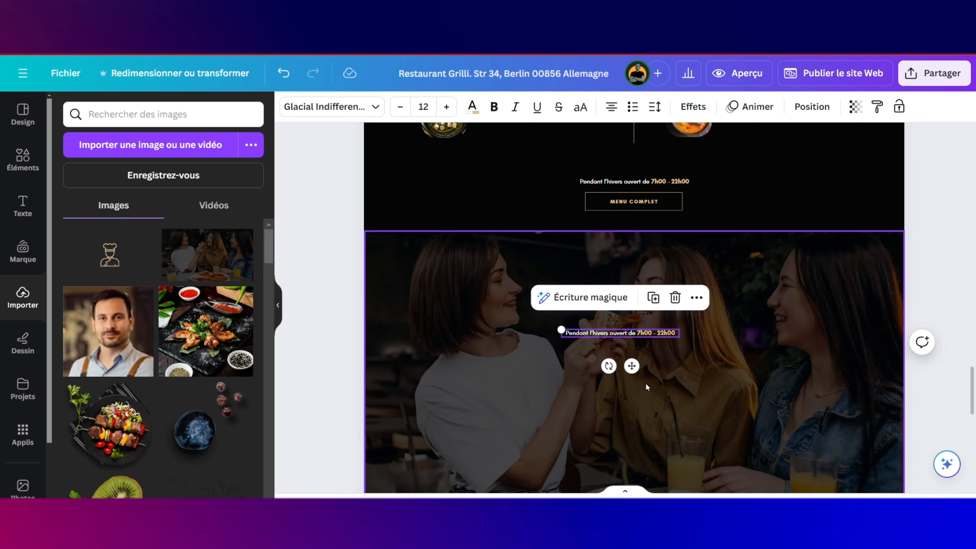
double_click(635, 332)
key(ctrl+a)
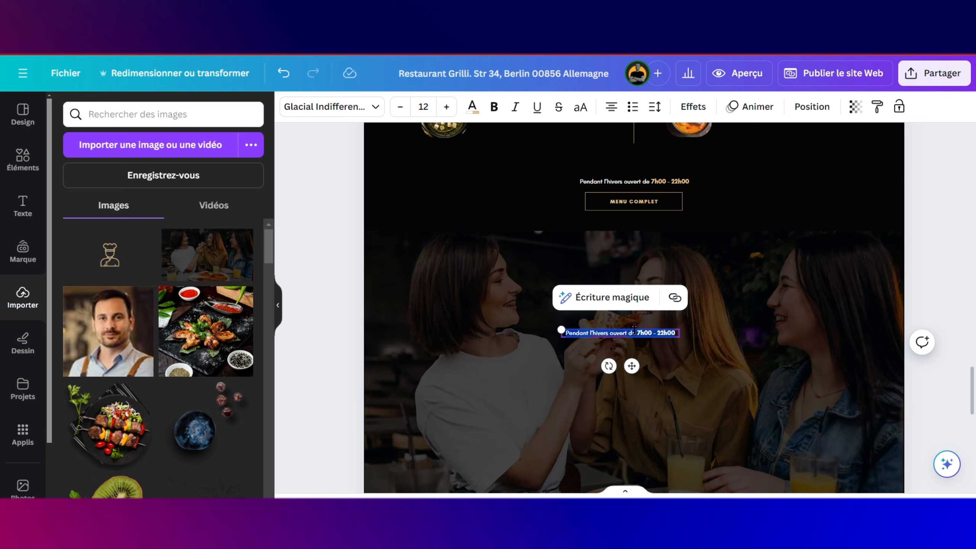
key(BackSpace)
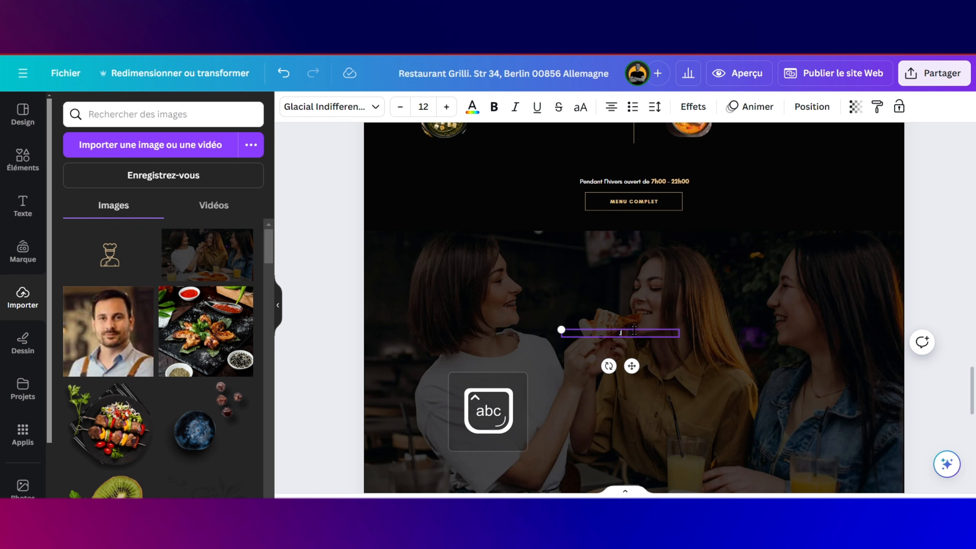
Step: Type the review quote 'J'ai eus une experience innoubliable avec mes amies…' and enlarge it to size 28
text(J'ai)
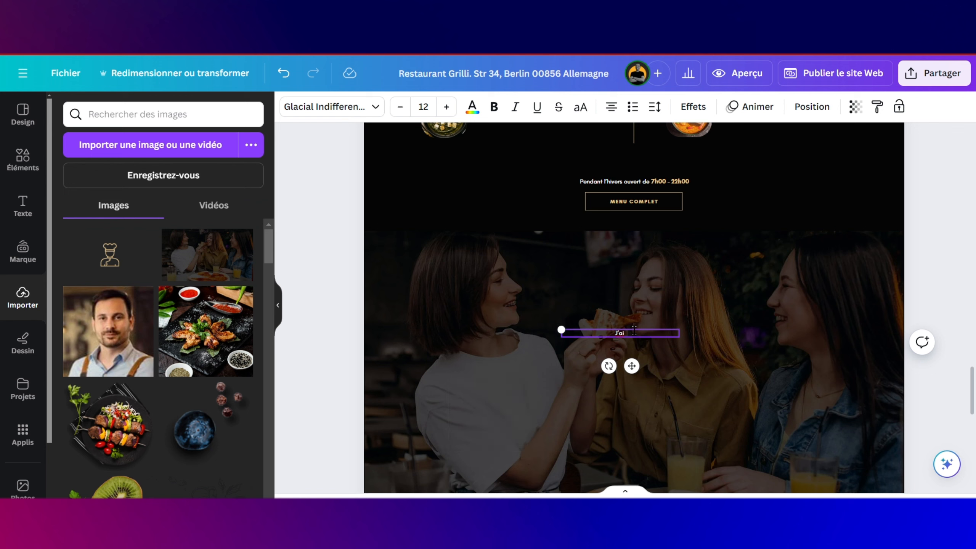
text( eus une des)
key(BackSpace)
key(BackSpace)
key(BackSpace)
text(e)
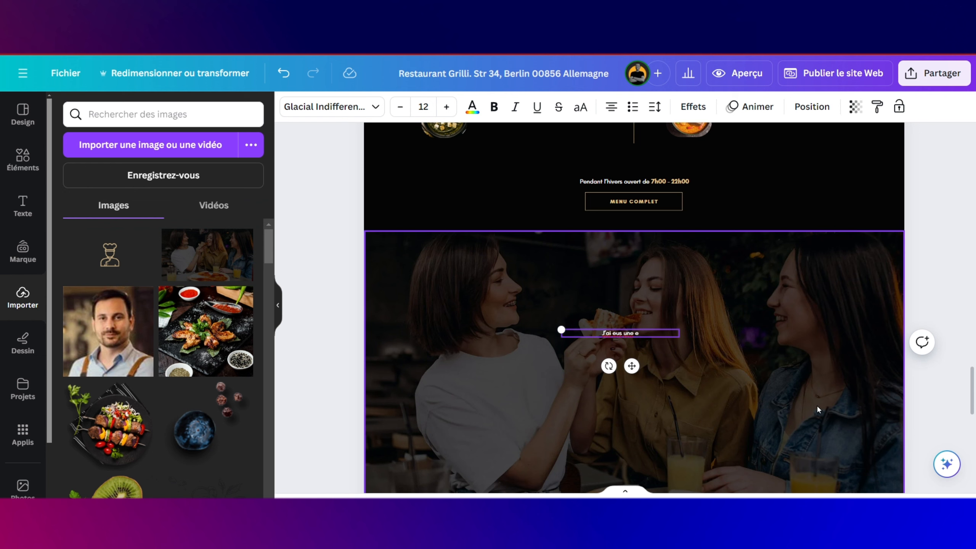
text(xperience innoubliable)
key(Return)
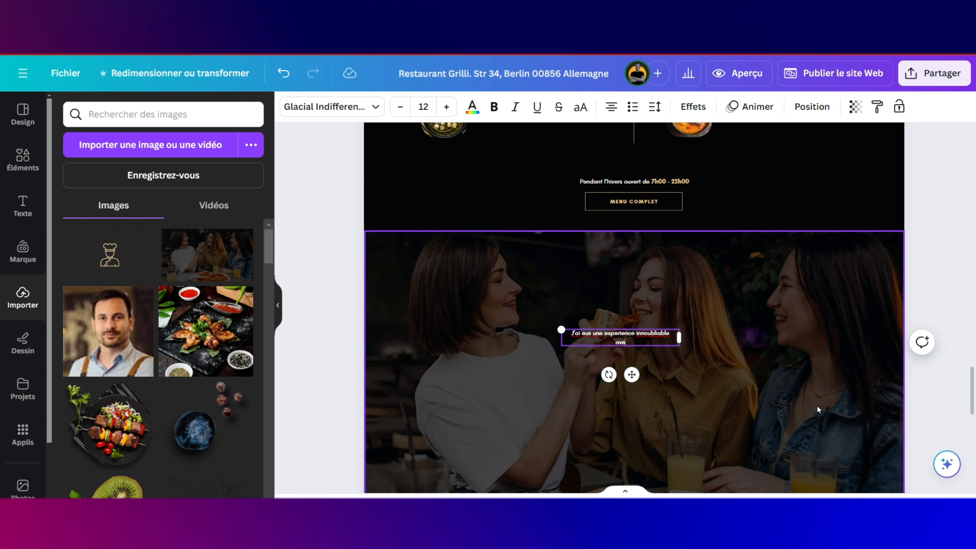
text(mes)
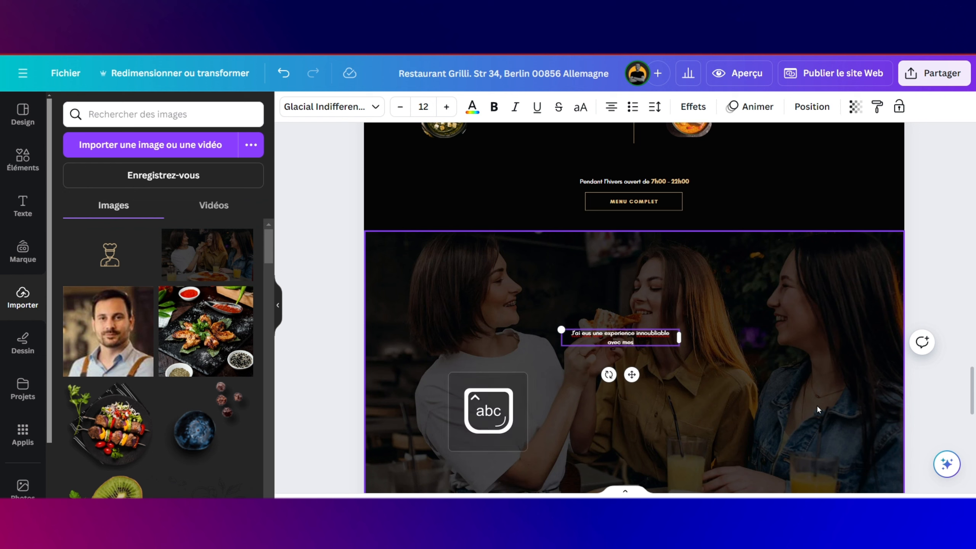
text( amis)
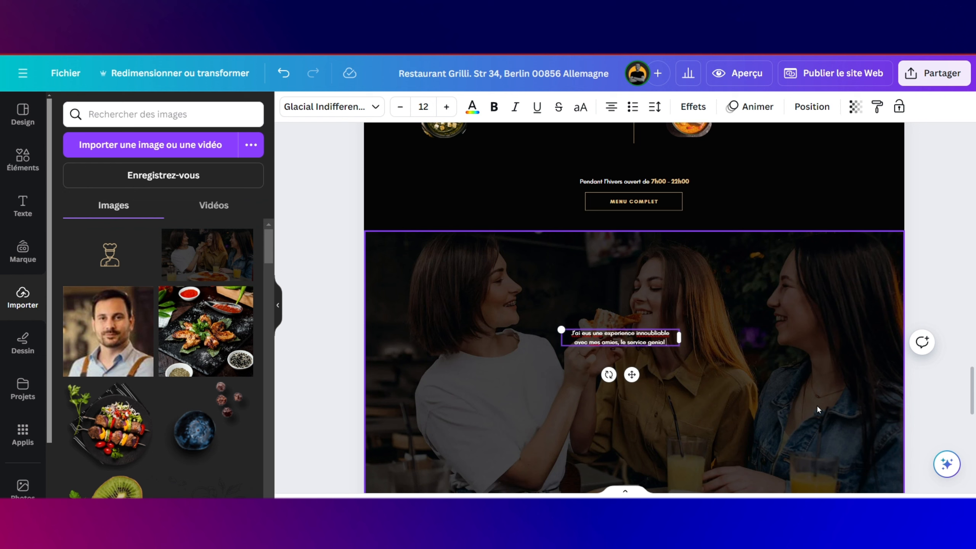
text(et)
key(BackSpace)
key(BackSpace)
text(t le repas une magnific)
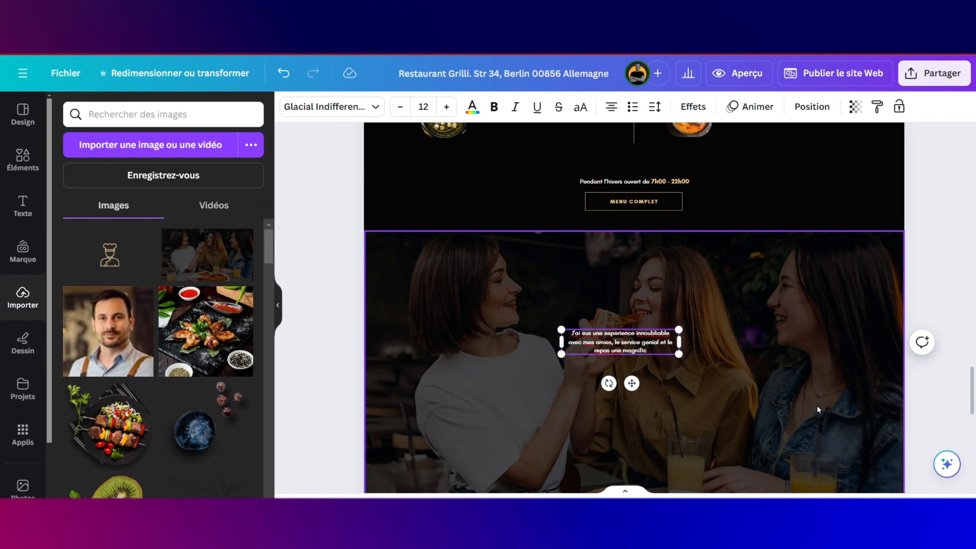
key(BackSpace)
text(que decouvet)
key(BackSpace)
text(rte)
text( gustat)
text(iv)
drag(561, 329, 405, 296)
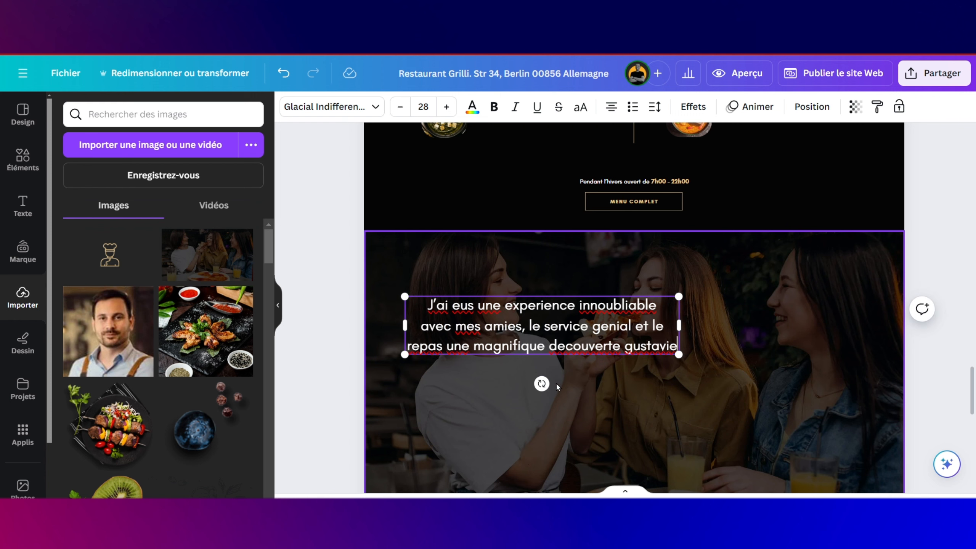
Step: Fix the quote's spelling with Écriture magique's Corriger l'orthographe and shift it right and down
click(591, 367)
click(581, 348)
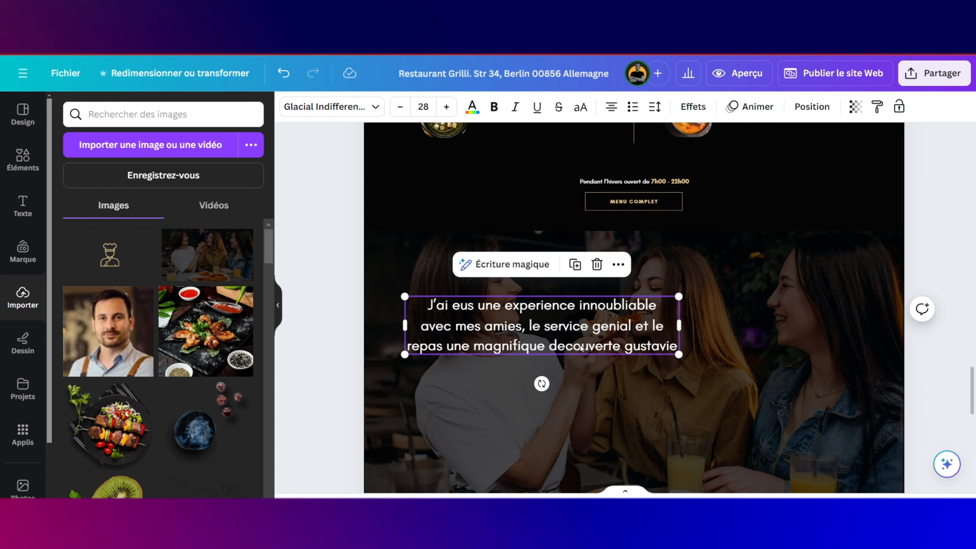
click(527, 268)
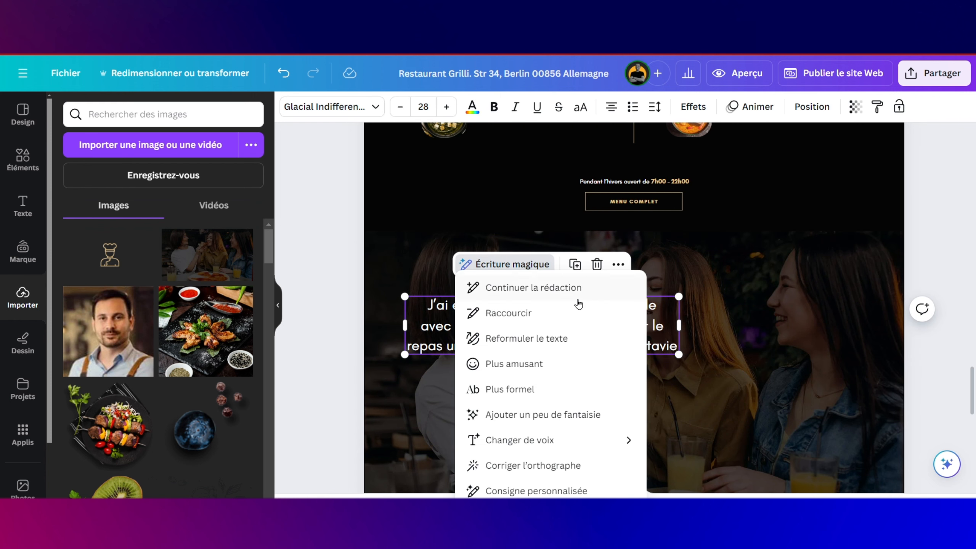
click(530, 465)
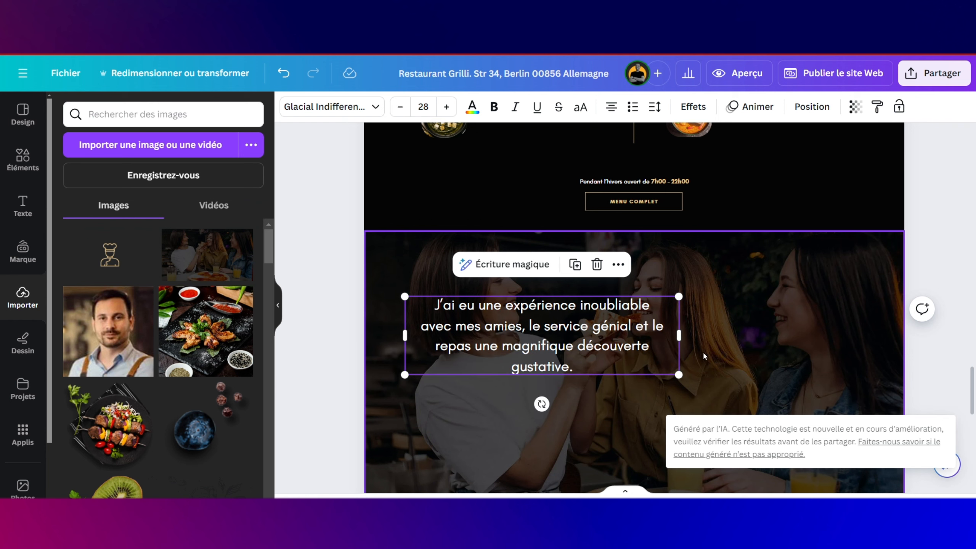
drag(606, 350, 710, 377)
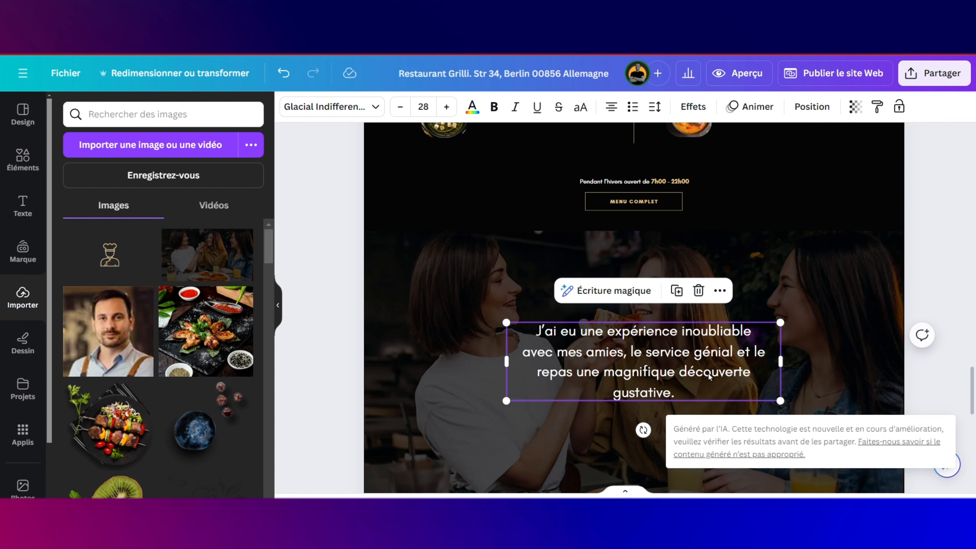
click(804, 334)
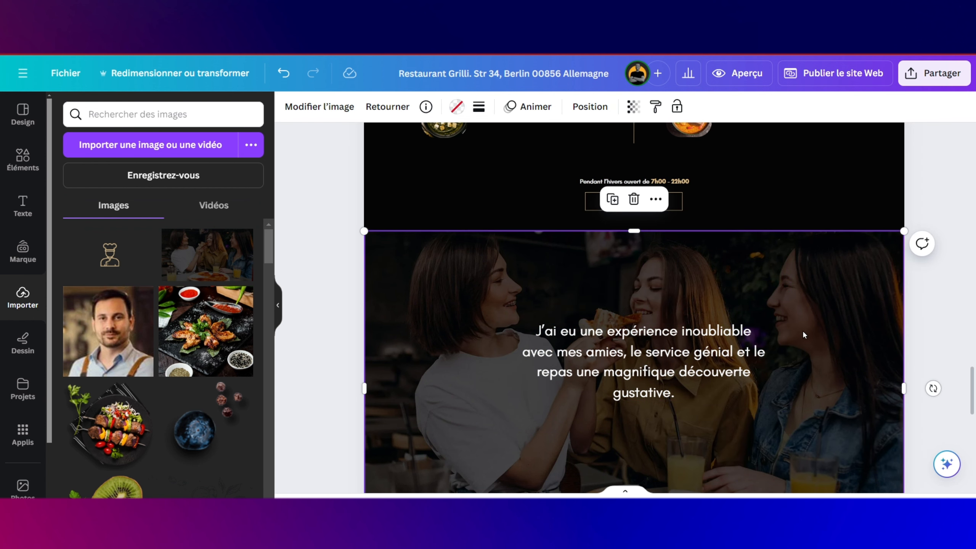
scroll(762, 350, down, 2)
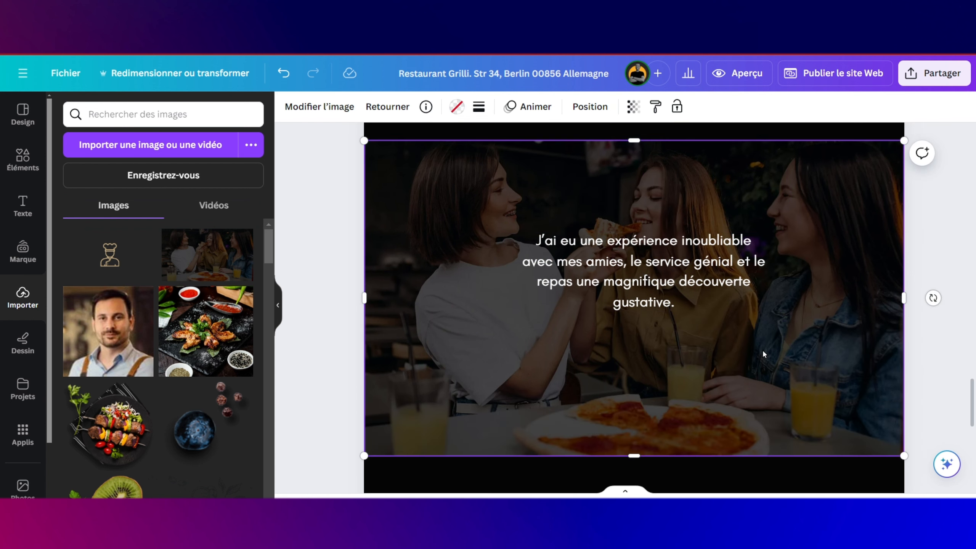
click(676, 270)
drag(675, 270, 670, 270)
scroll(670, 270, up, 7)
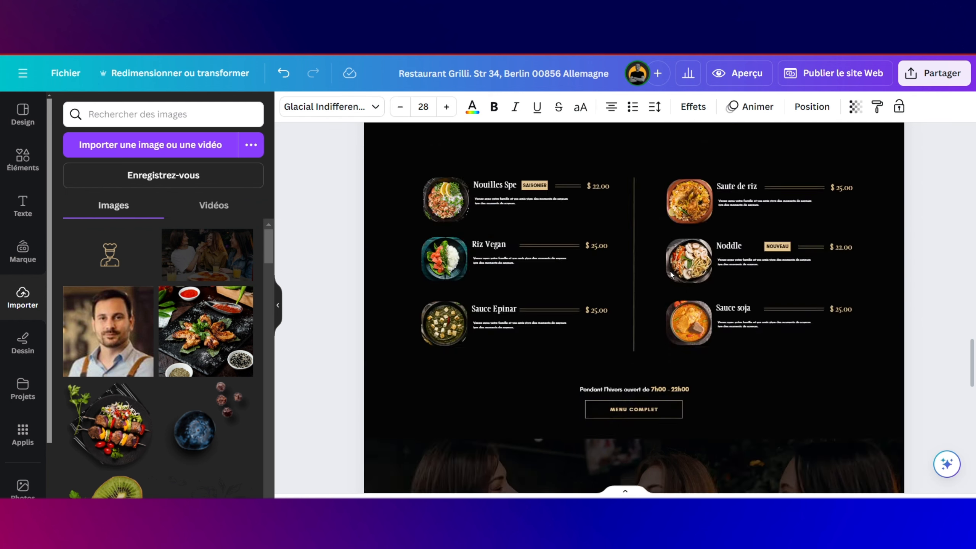
scroll(669, 270, up, 10)
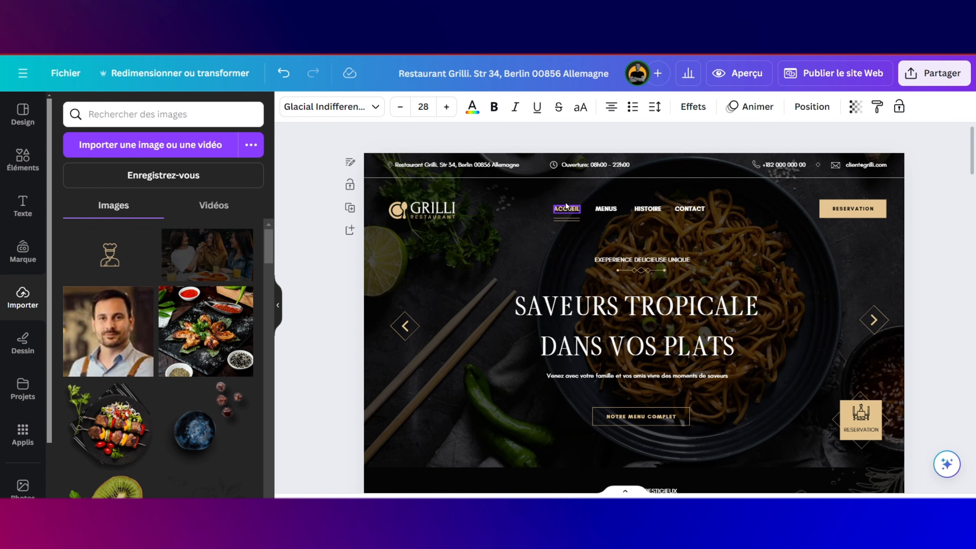
click(537, 166)
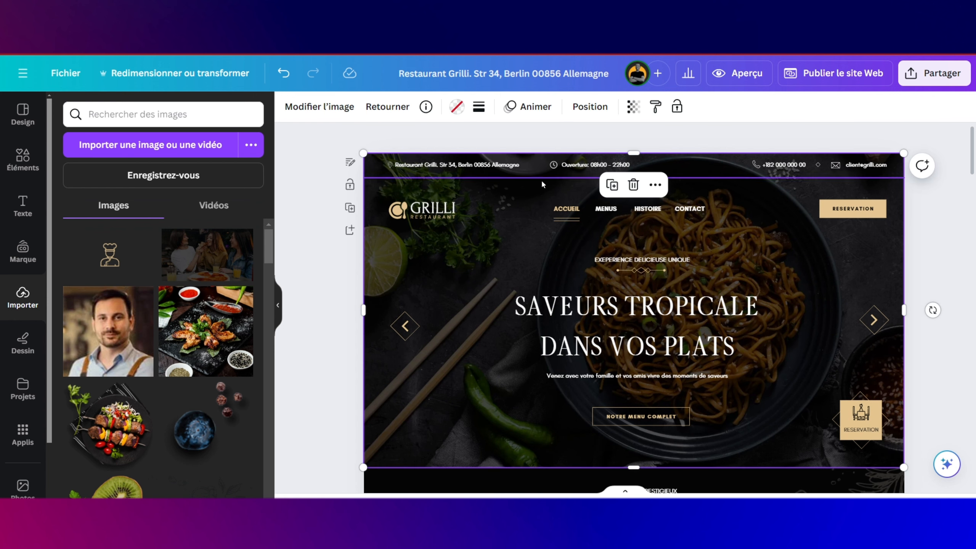
click(590, 106)
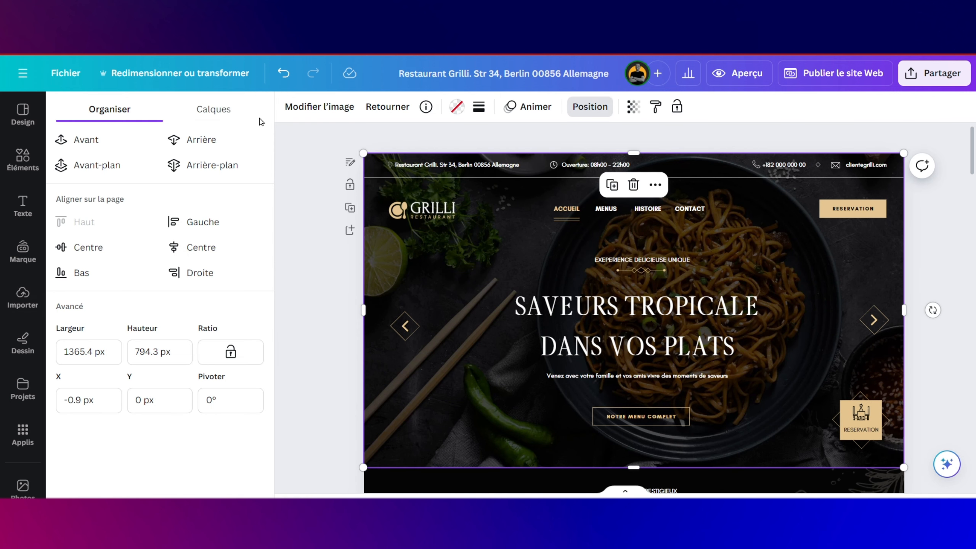
click(201, 137)
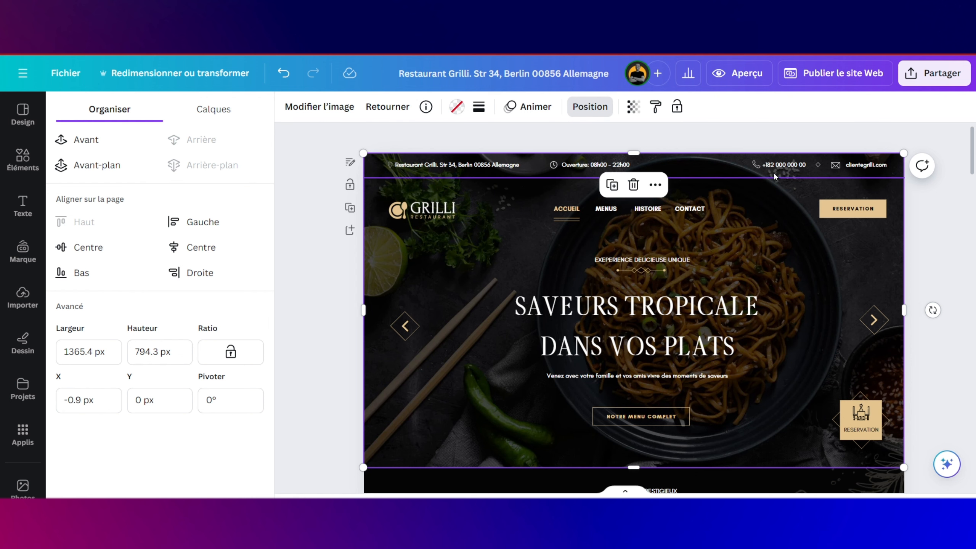
drag(816, 166, 816, 167)
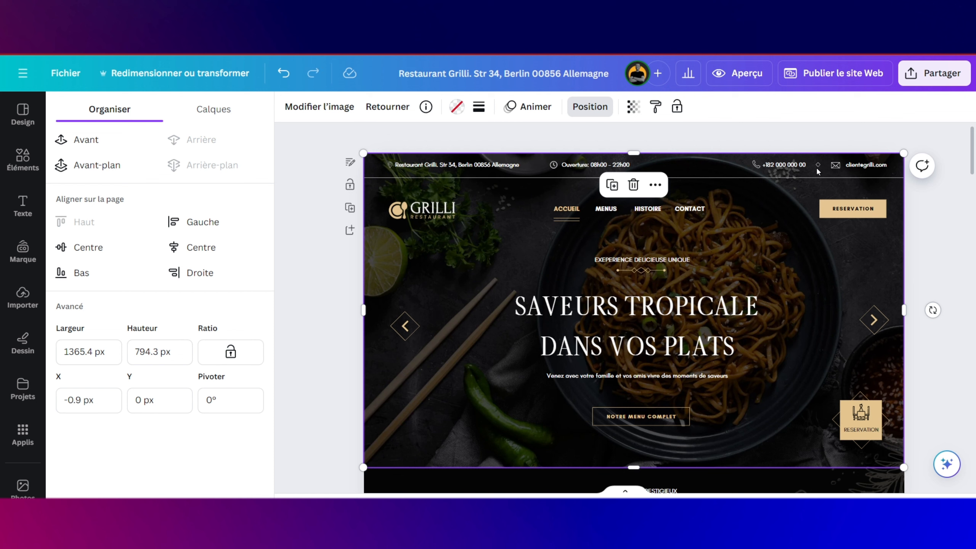
Step: Duplicate the small diamond beside the phone number and move the copy onto the testimonial photo
click(817, 166)
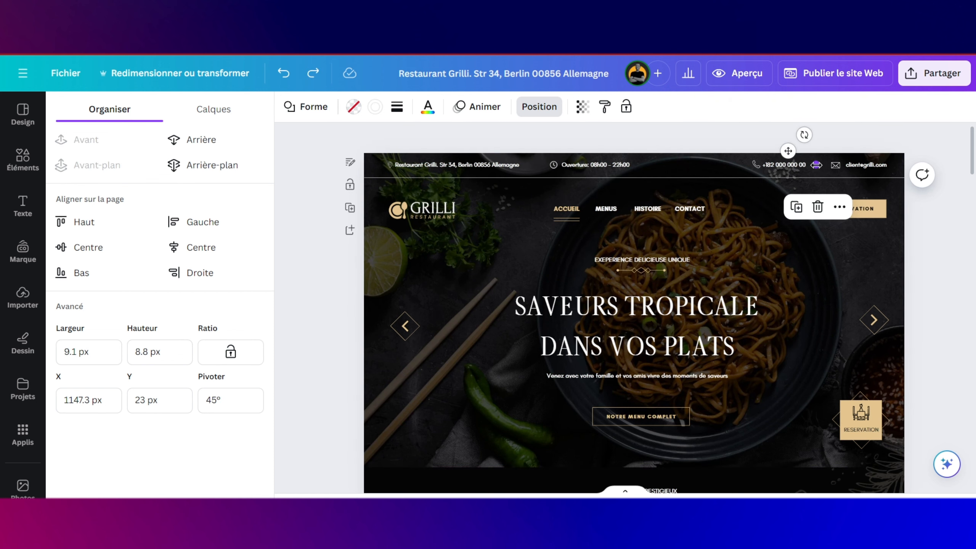
key(ctrl+d)
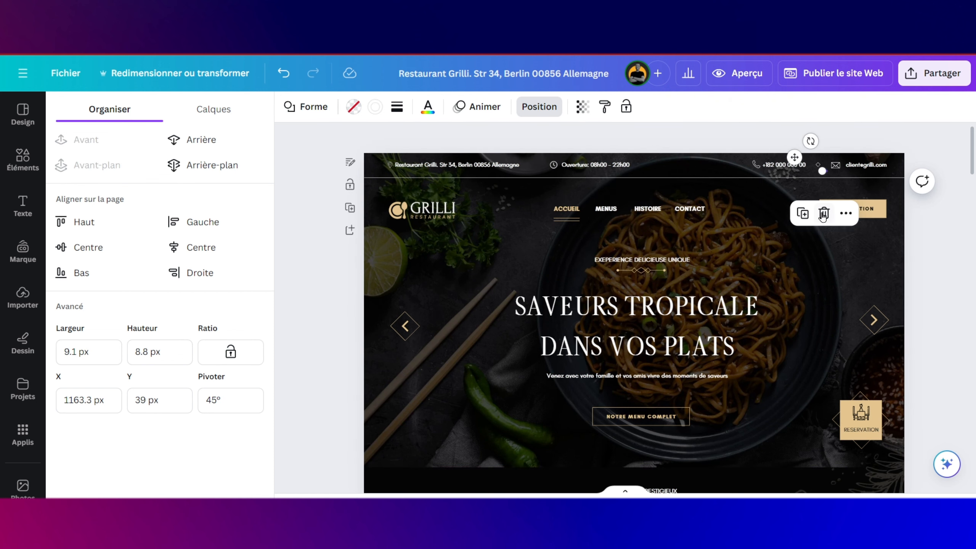
drag(794, 157, 504, 149)
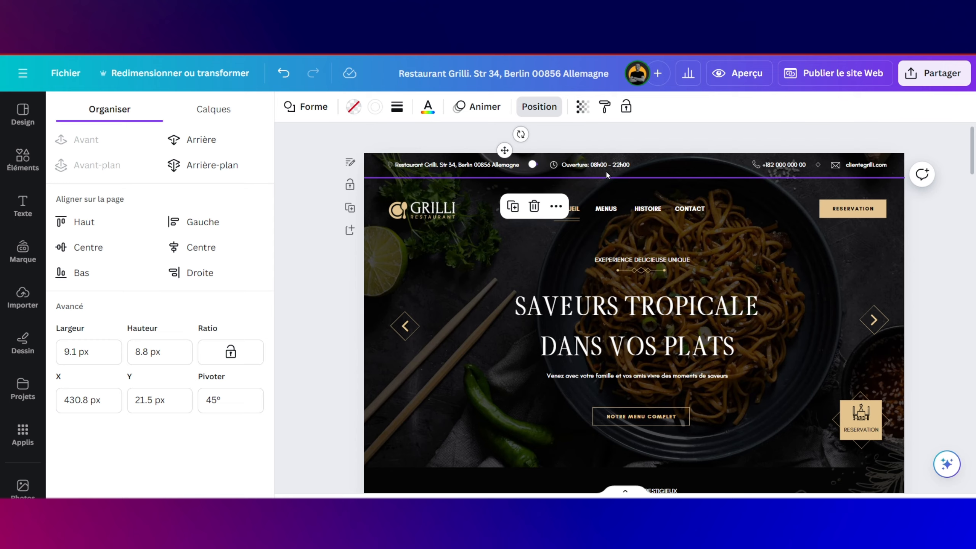
scroll(607, 174, down, 15)
scroll(606, 174, down, 3)
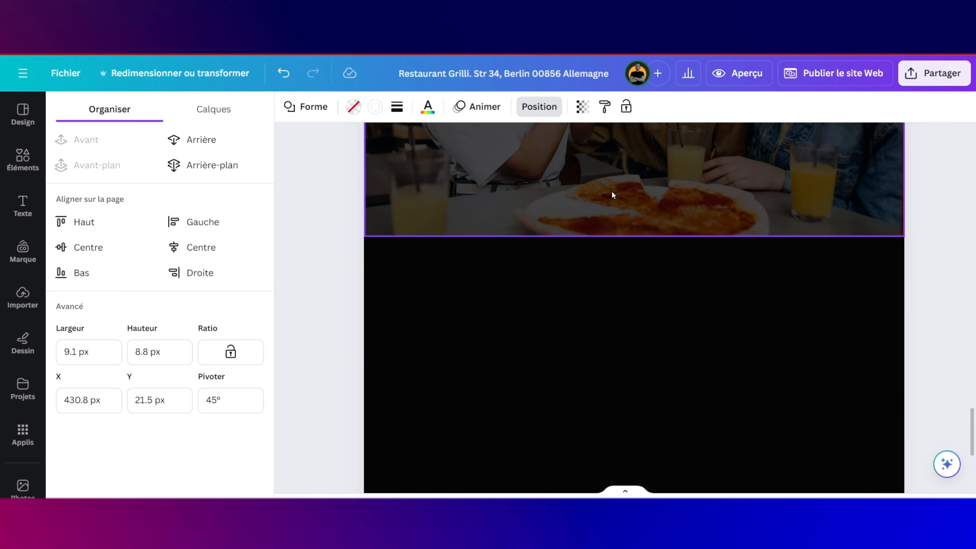
scroll(612, 190, up, 4)
click(622, 274)
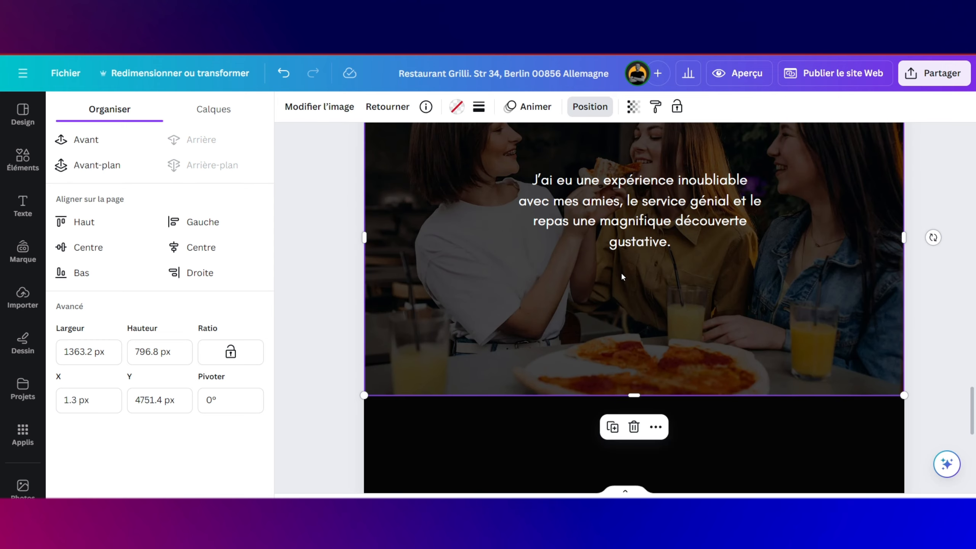
click(622, 276)
scroll(623, 310, up, 5)
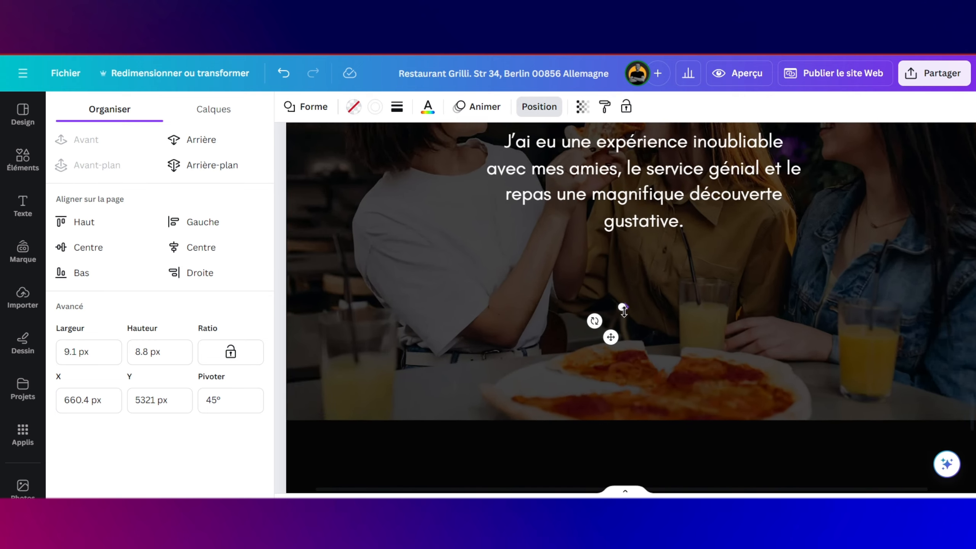
scroll(625, 316, up, 5)
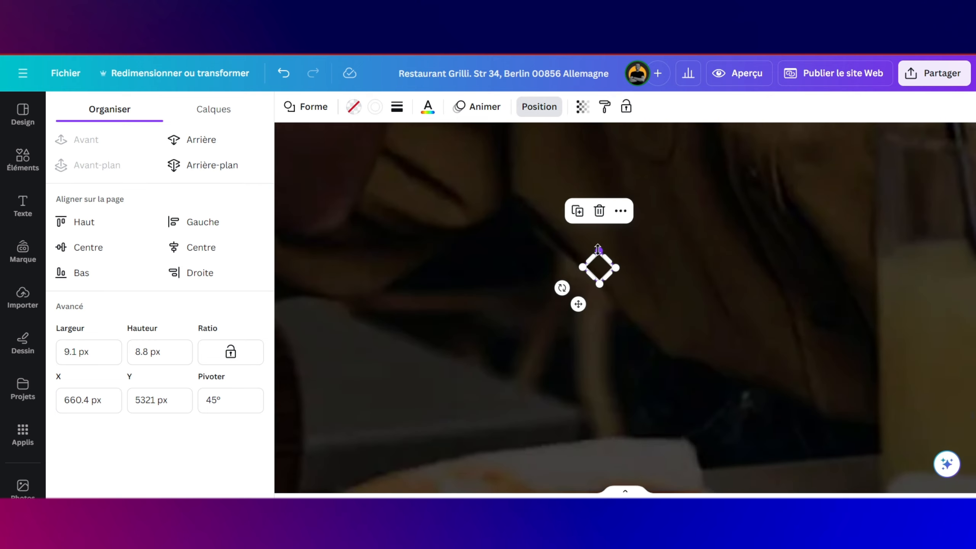
Step: Enlarge the diamond and duplicate it twice to form a row of three
drag(597, 248, 599, 225)
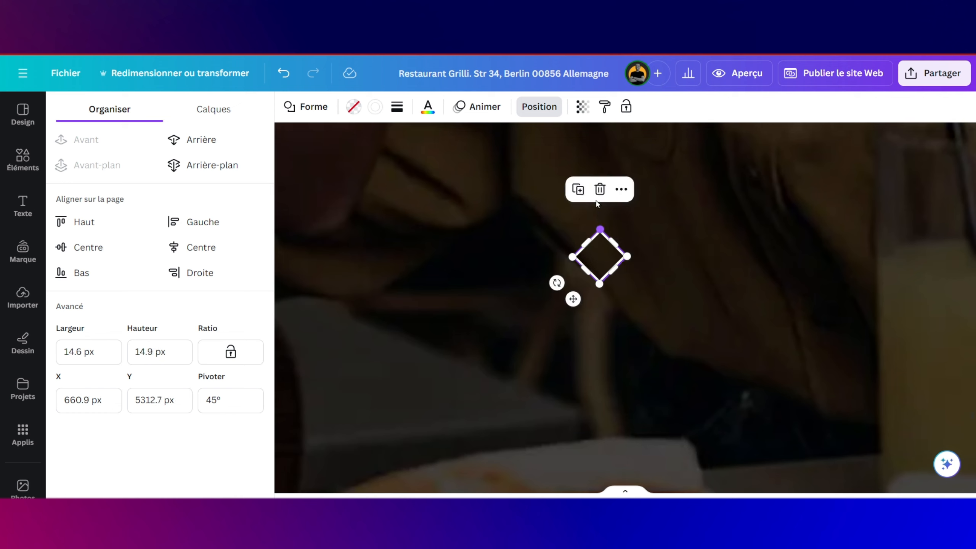
click(578, 189)
drag(635, 311, 664, 270)
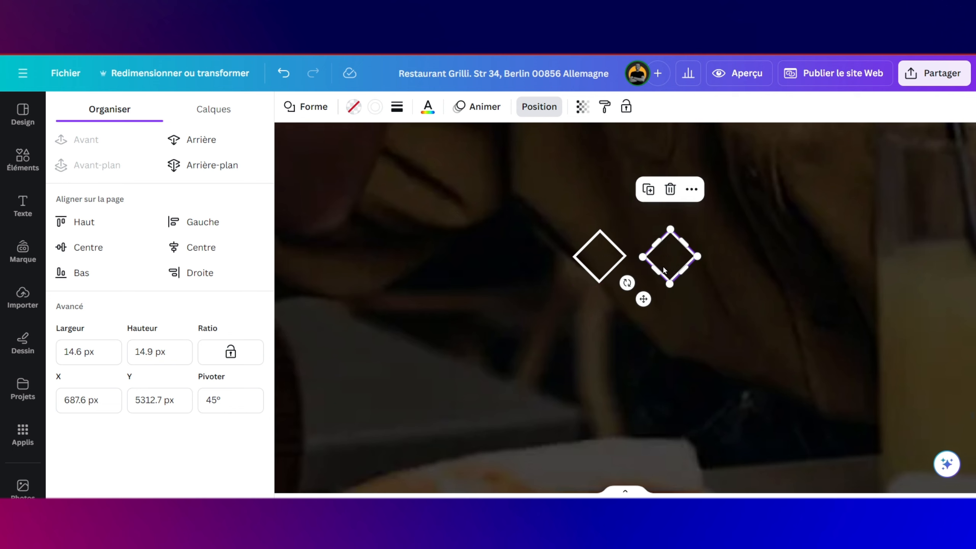
click(648, 189)
click(558, 222)
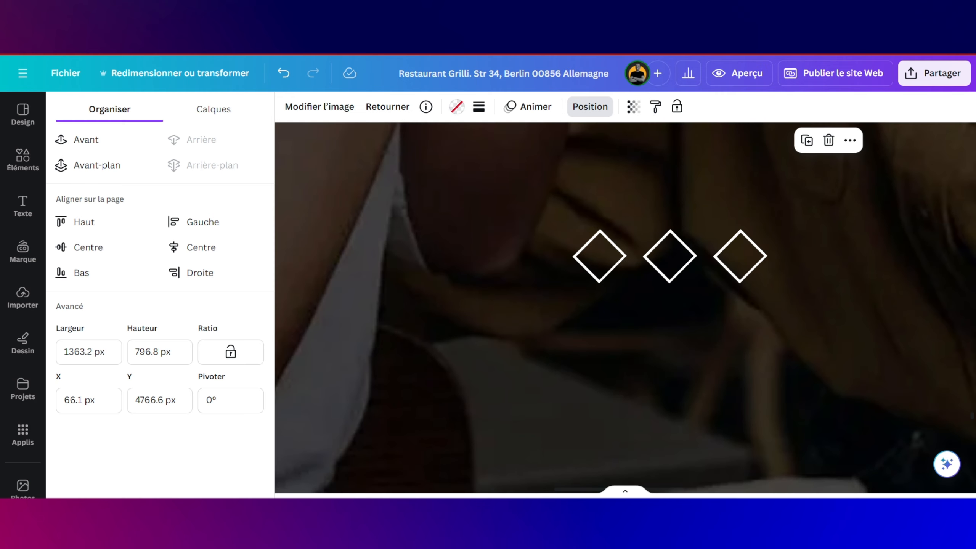
Step: Group the three diamonds, place the group under the quote, and realign the photo to the page edge
click(601, 244)
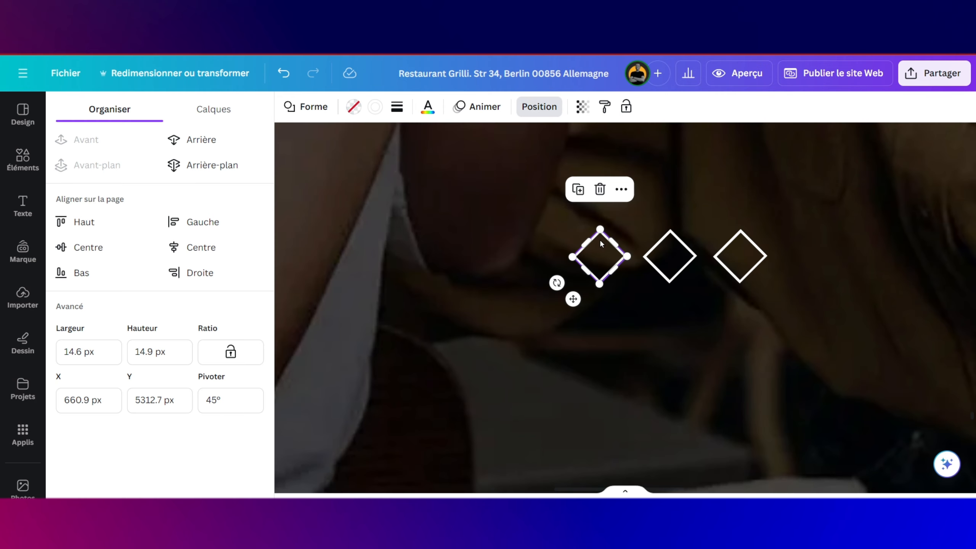
click(681, 263)
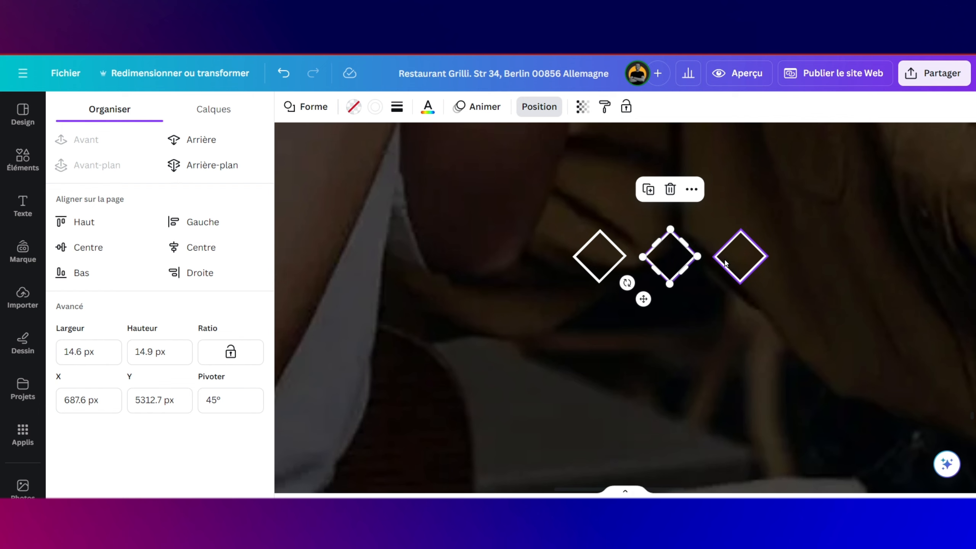
shift+click(726, 263)
shift+click(623, 260)
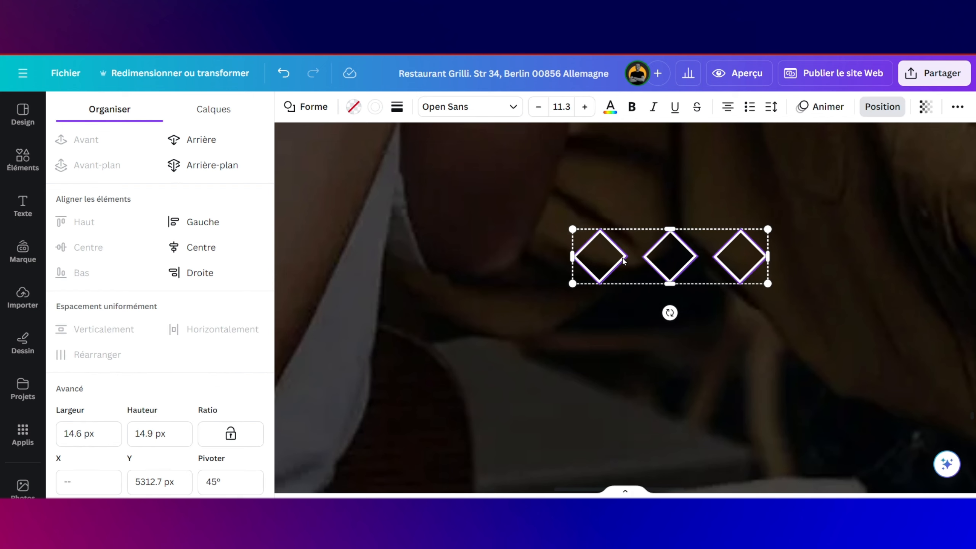
click(635, 196)
scroll(658, 247, down, 2)
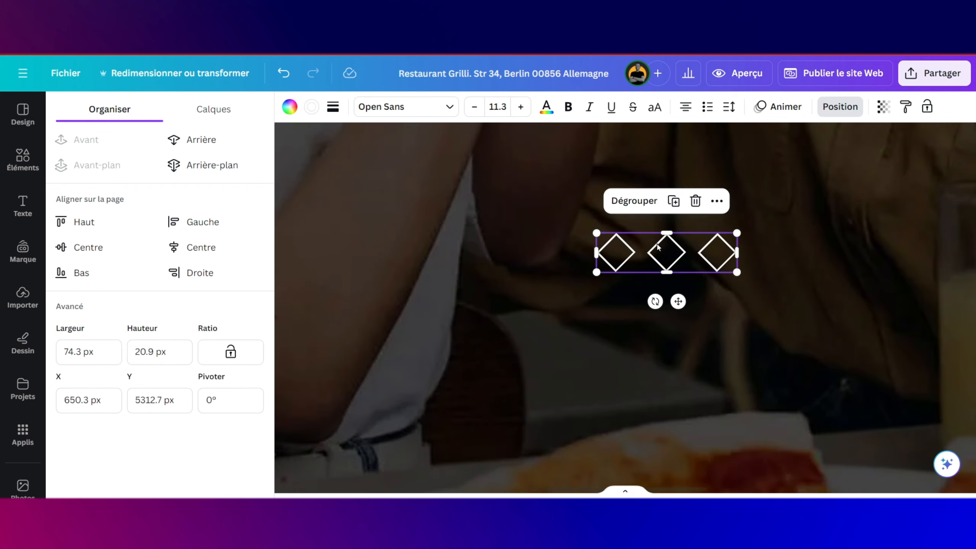
scroll(658, 247, down, 5)
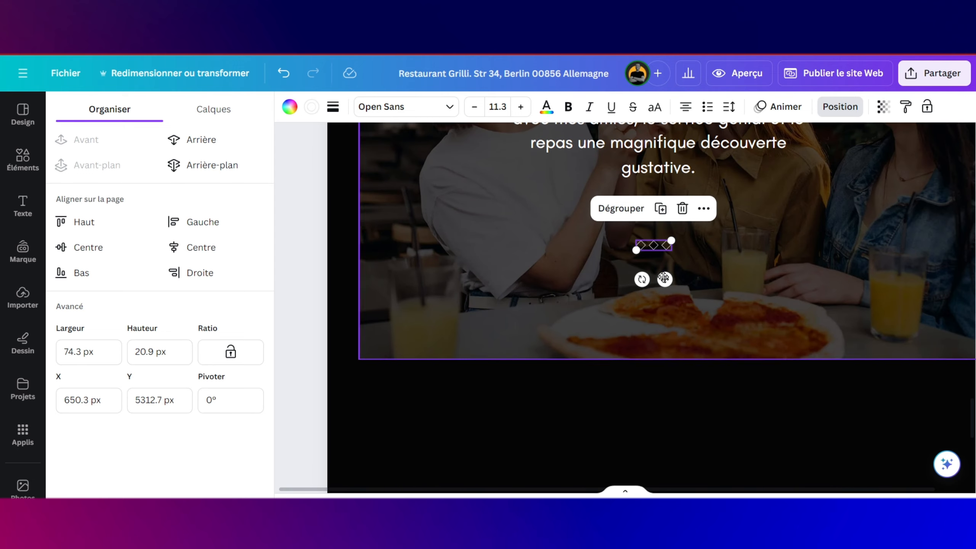
drag(664, 278, 672, 257)
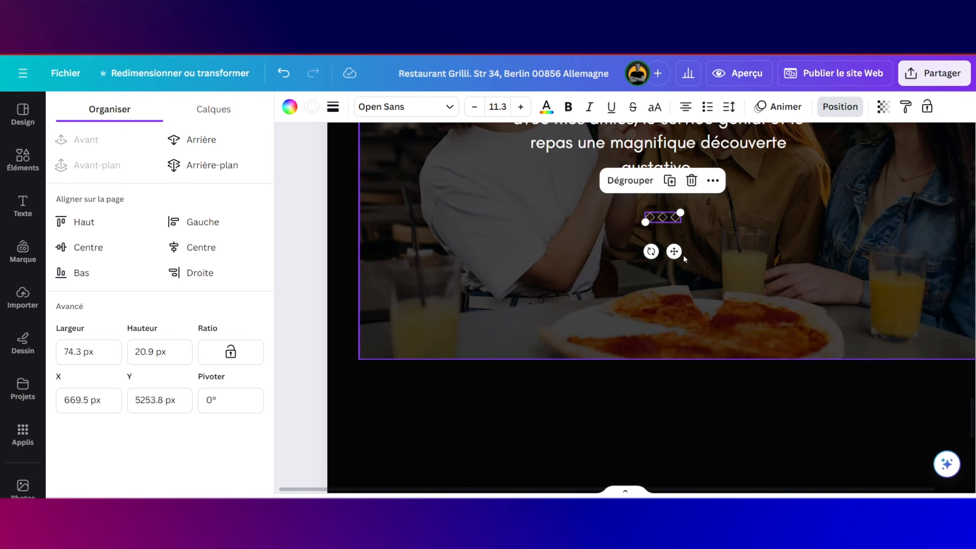
drag(502, 273, 471, 276)
Step: Search Éléments for 'quote' and add the quote-mark illustration onto the testimonial photo
scroll(470, 275, up, 5)
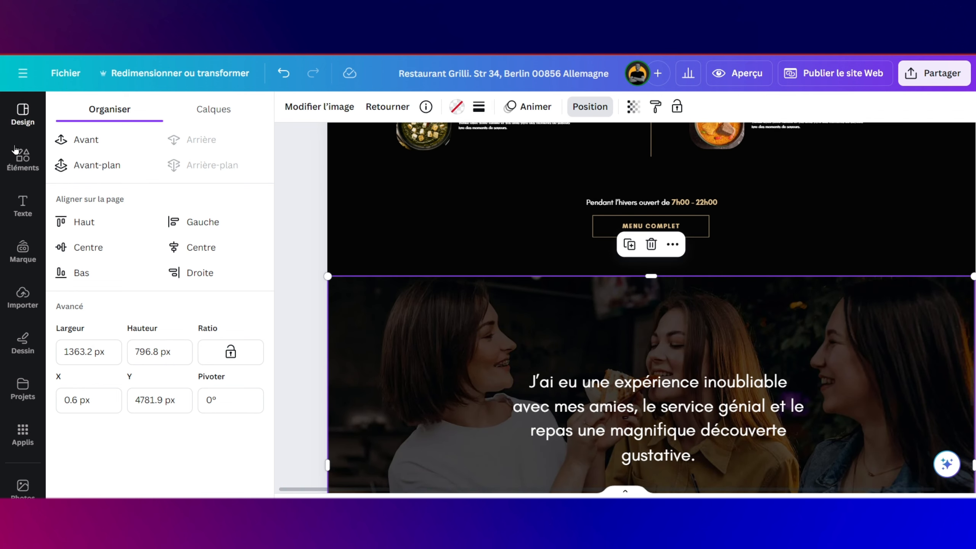
click(23, 159)
click(127, 121)
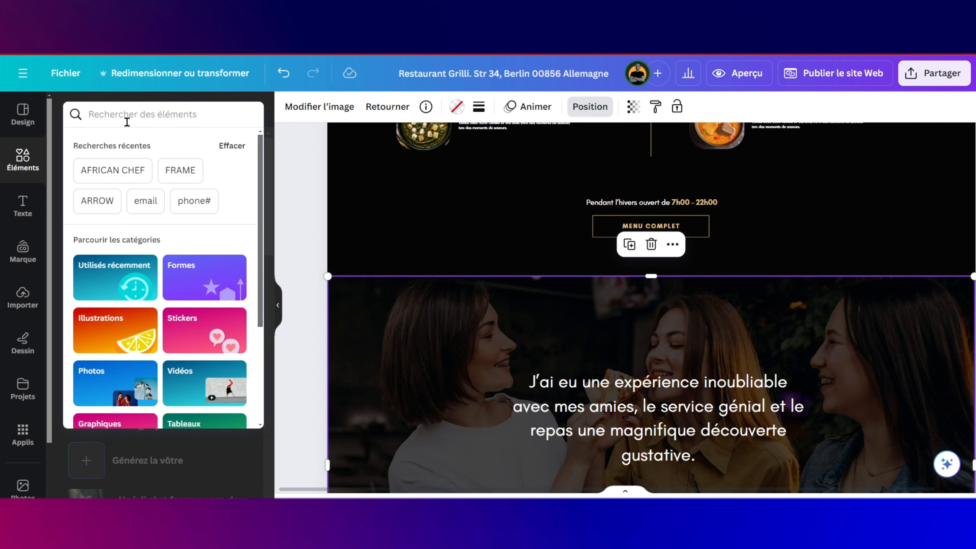
text(quote)
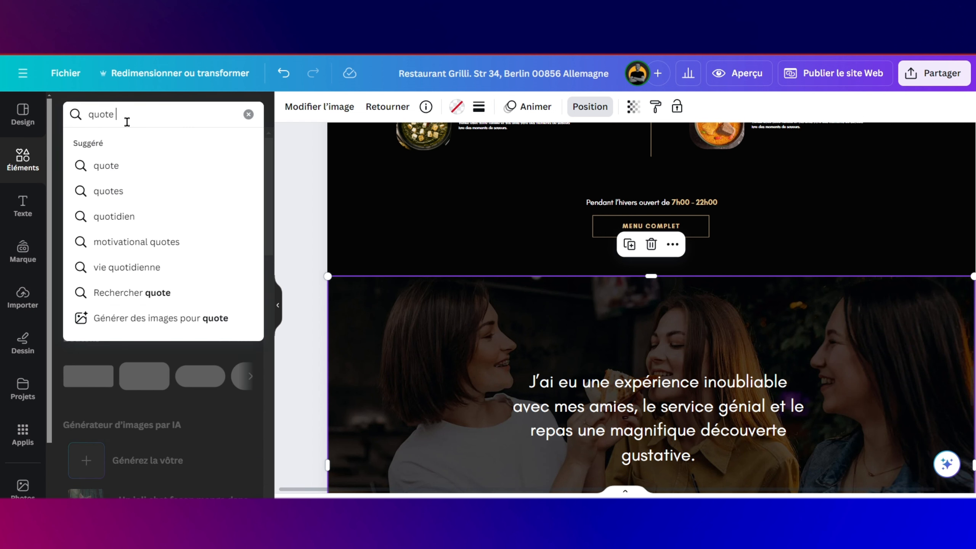
key(Return)
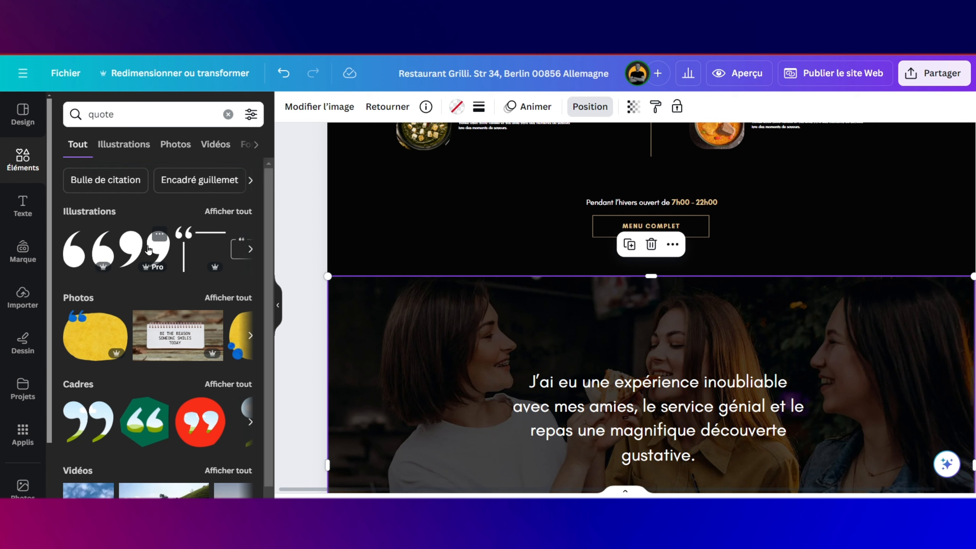
drag(157, 249, 608, 296)
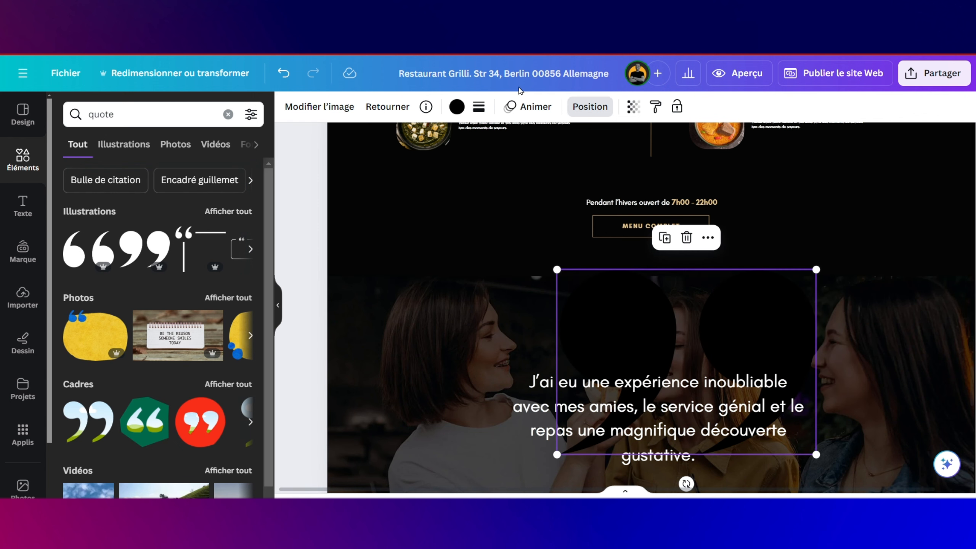
Step: Make the quote mark beige, shrink it and centre it above the review text
click(457, 107)
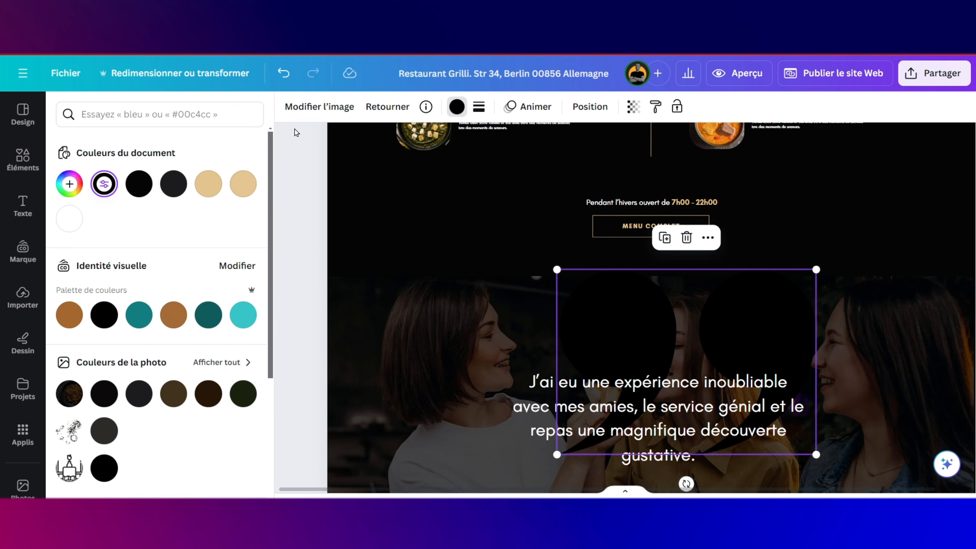
click(207, 183)
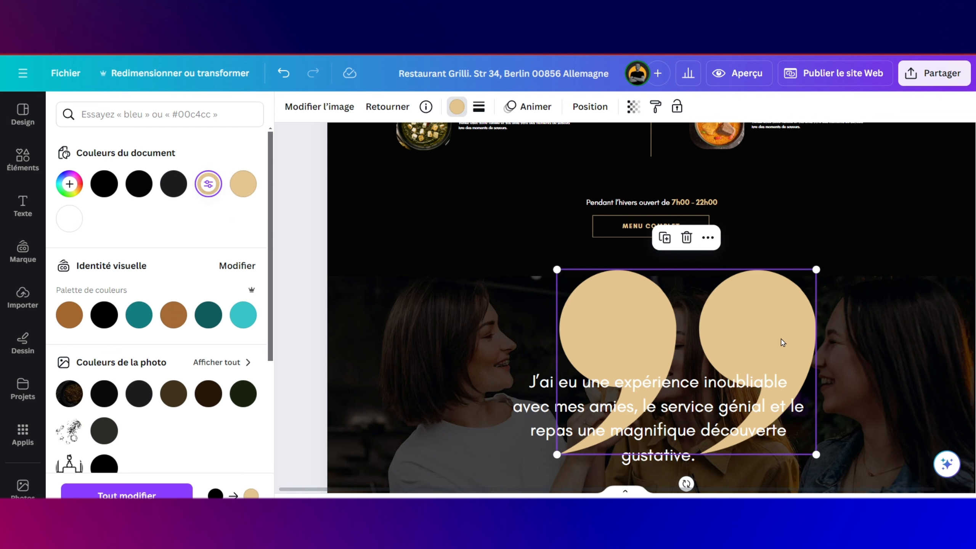
drag(816, 269, 596, 426)
drag(588, 483, 682, 375)
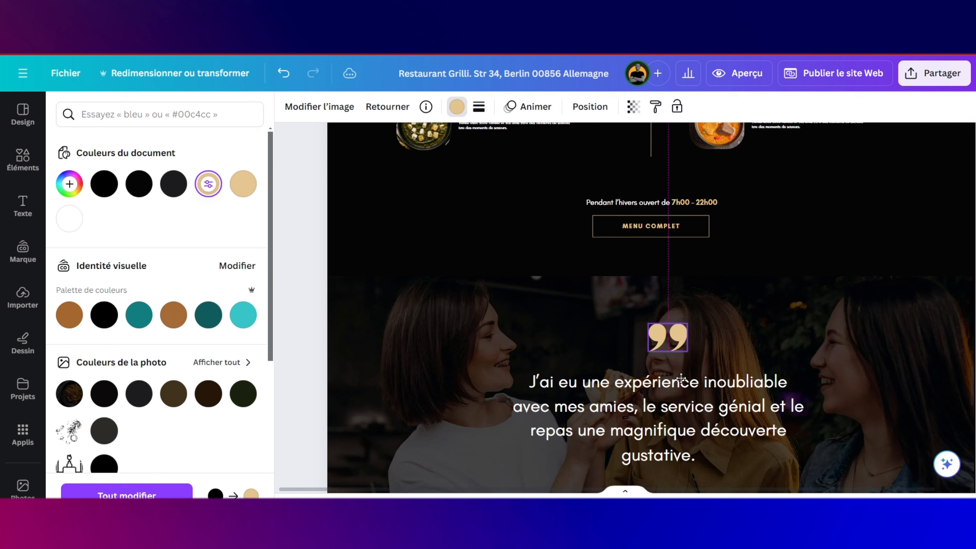
drag(689, 321, 671, 335)
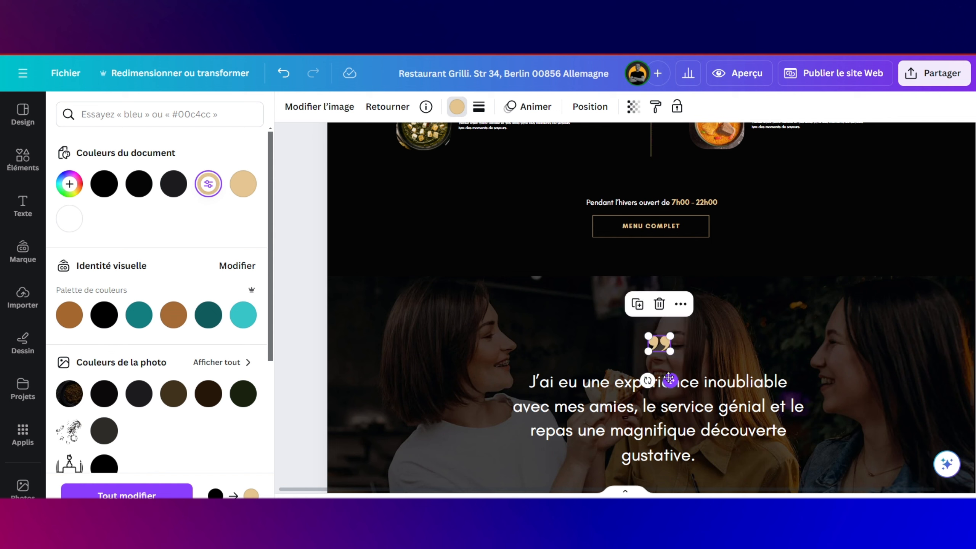
drag(669, 379, 672, 380)
Step: Nudge the testimonial text slightly lower and the diamond group slightly up
scroll(672, 380, down, 3)
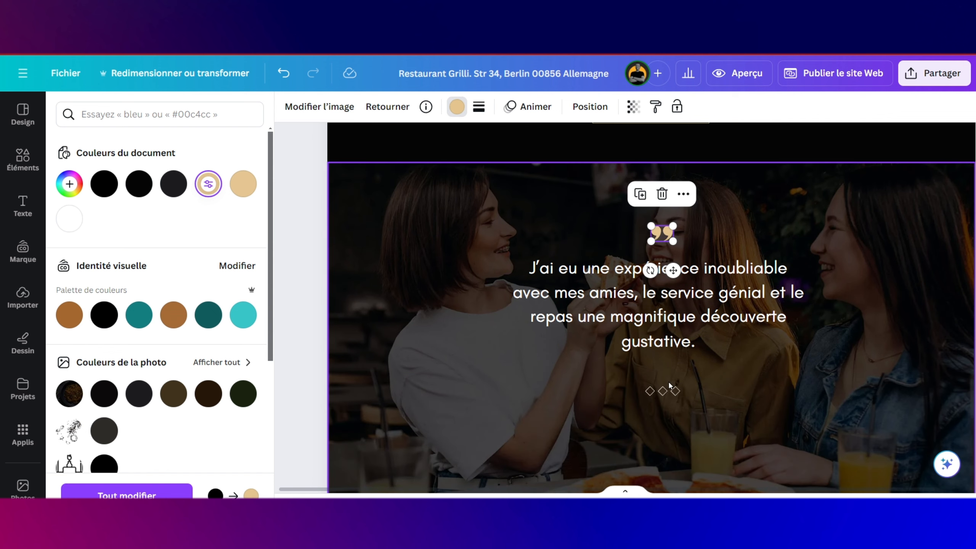
click(687, 329)
mouse_move(686, 327)
mouse_down()
mouse_move(682, 400)
mouse_move(684, 329)
mouse_up()
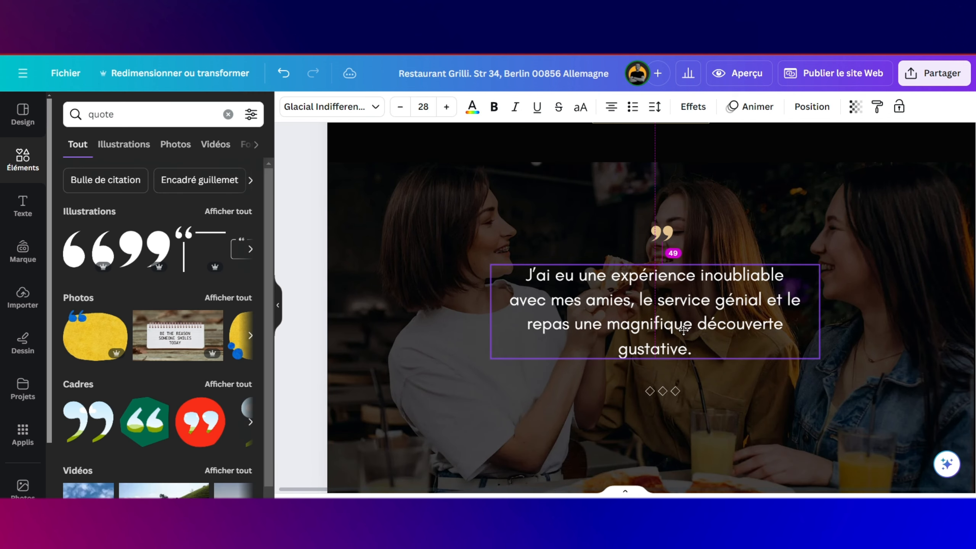
click(678, 393)
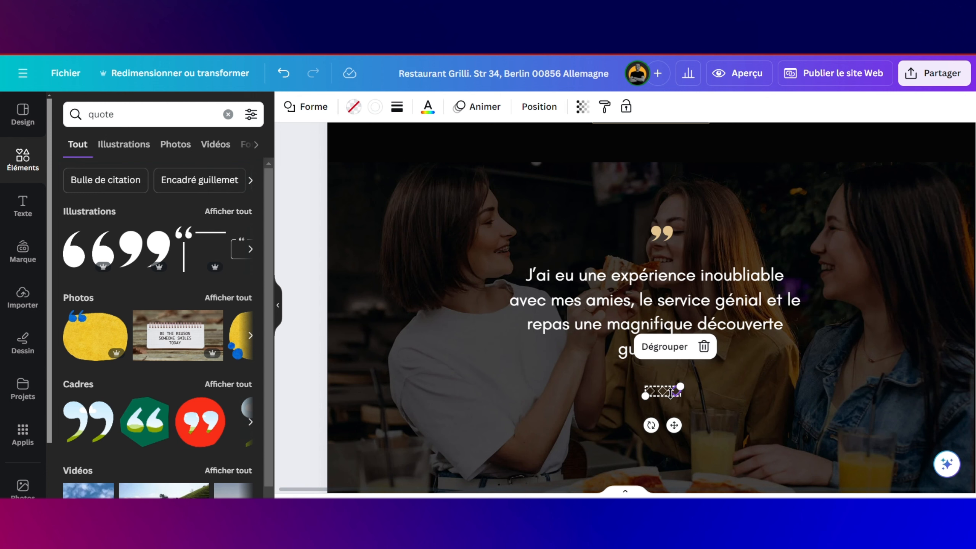
click(671, 392)
drag(674, 424, 669, 416)
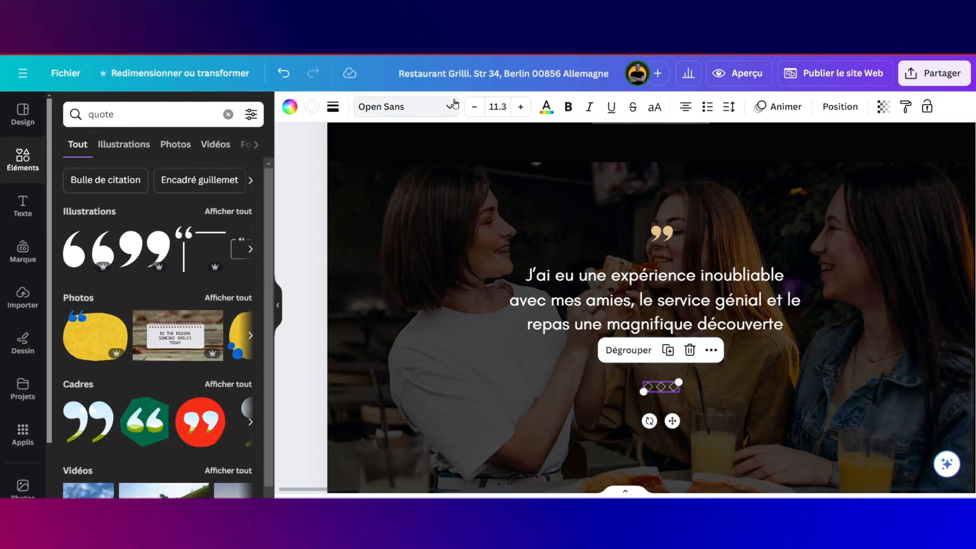
Step: Set the diamonds' transparency to 67 and their outline to the beige document colour
click(883, 107)
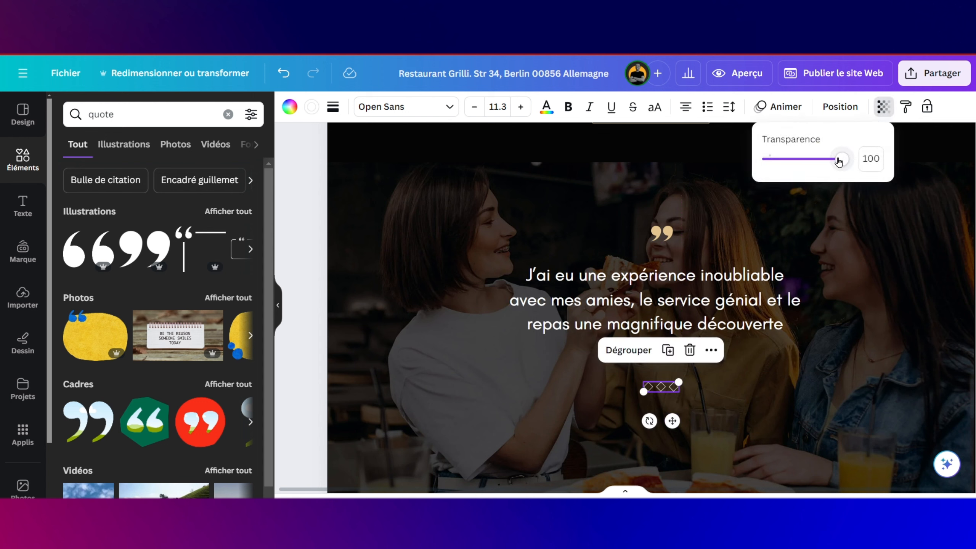
mouse_move(842, 158)
mouse_down()
mouse_move(817, 161)
mouse_move(849, 159)
mouse_up()
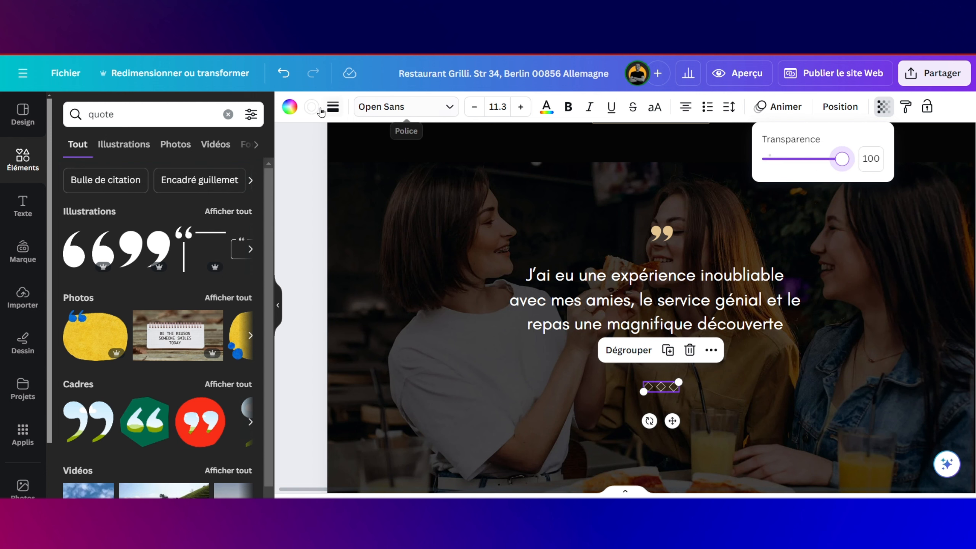
click(312, 107)
click(240, 186)
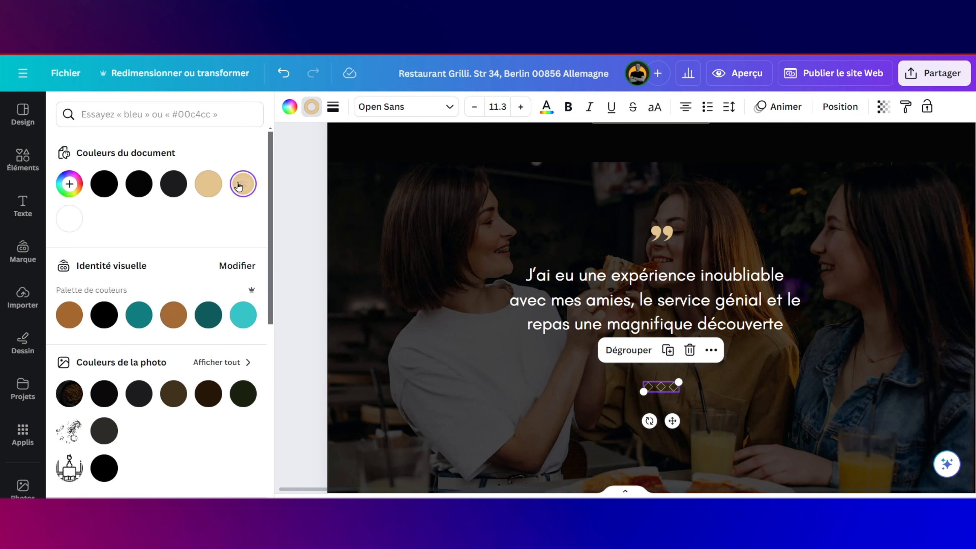
click(773, 390)
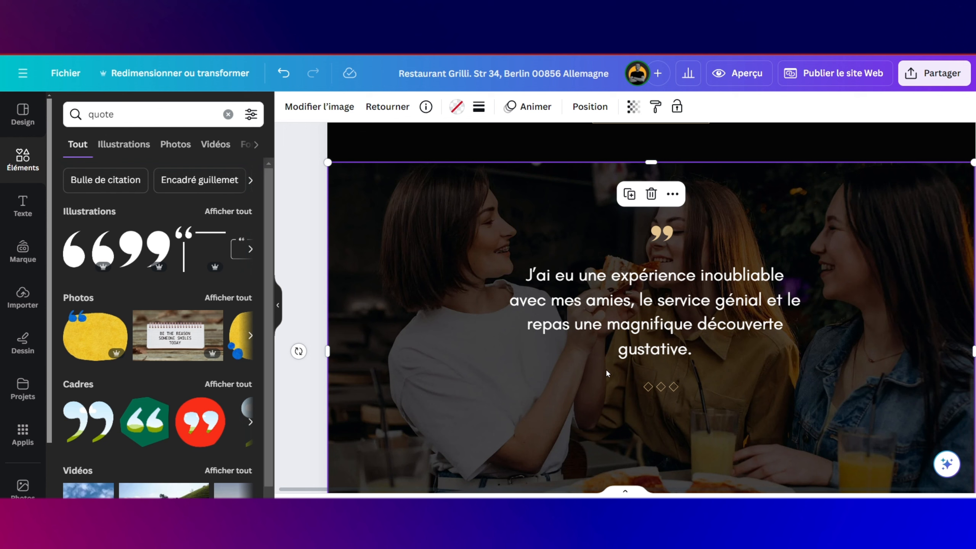
Step: Place a circle frame from an Elements 'frame' search and shrink it to avatar size below the diamonds
click(26, 159)
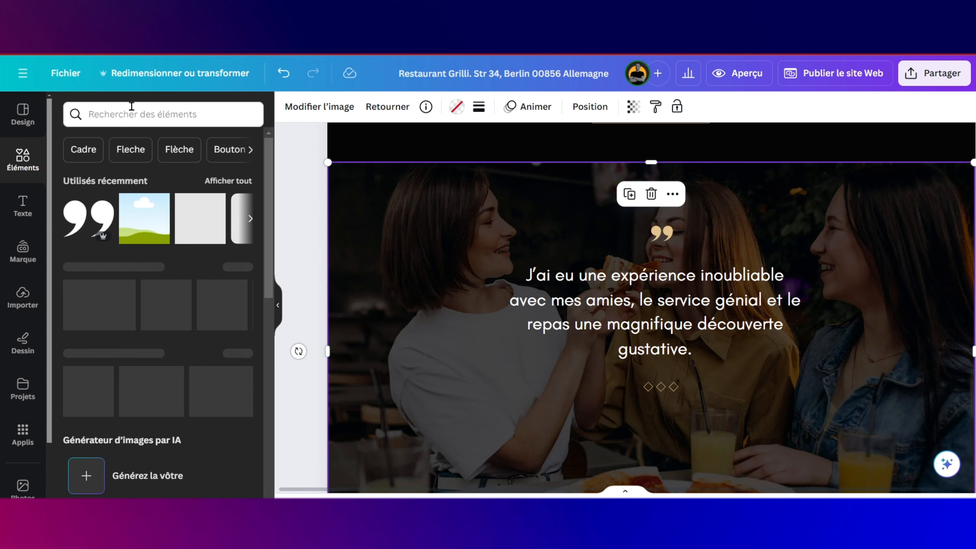
click(134, 112)
text(fra)
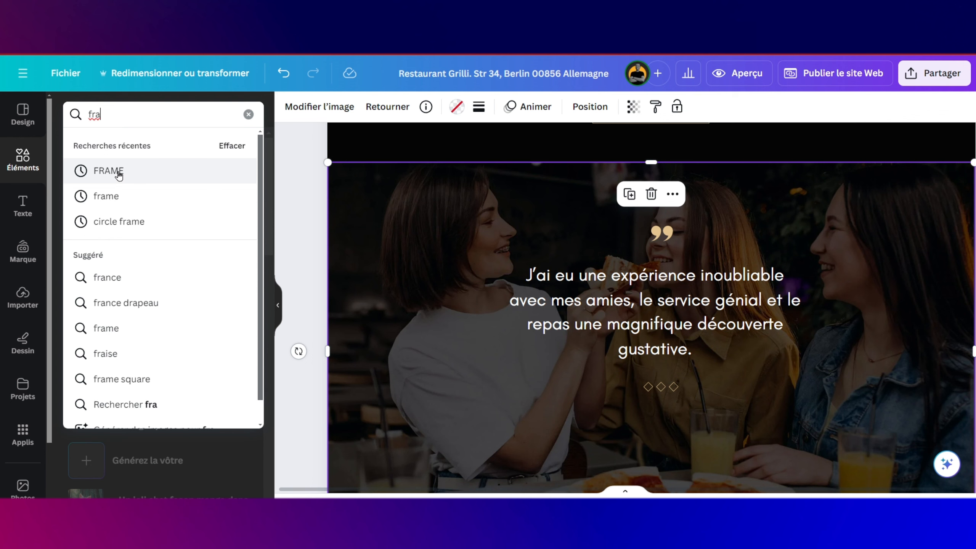
click(119, 173)
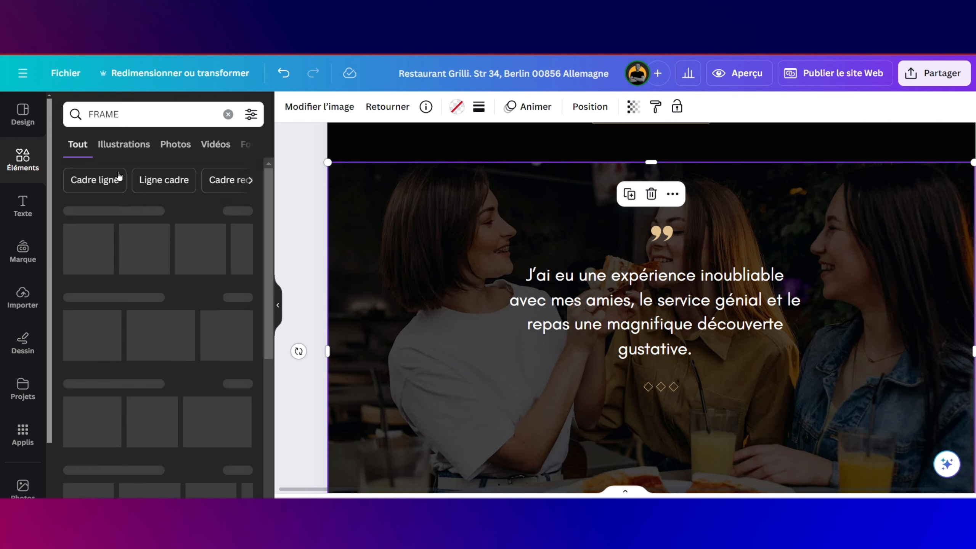
drag(93, 244, 464, 245)
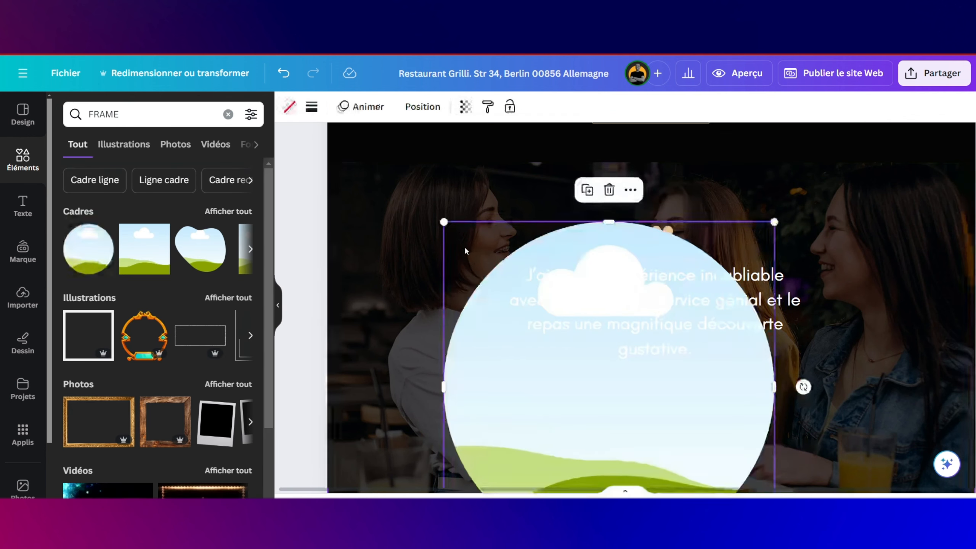
drag(502, 274, 649, 408)
scroll(650, 408, down, 5)
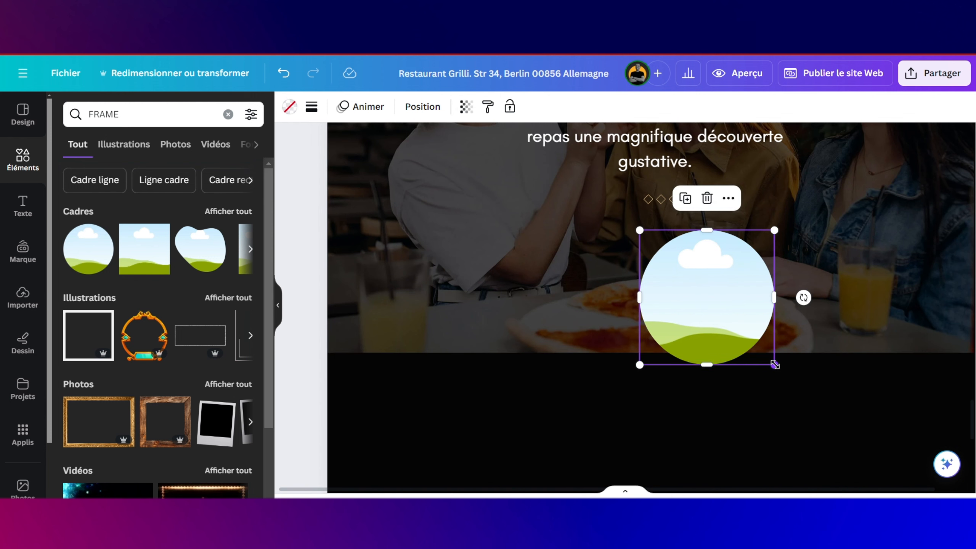
drag(774, 364, 687, 276)
drag(686, 274, 667, 249)
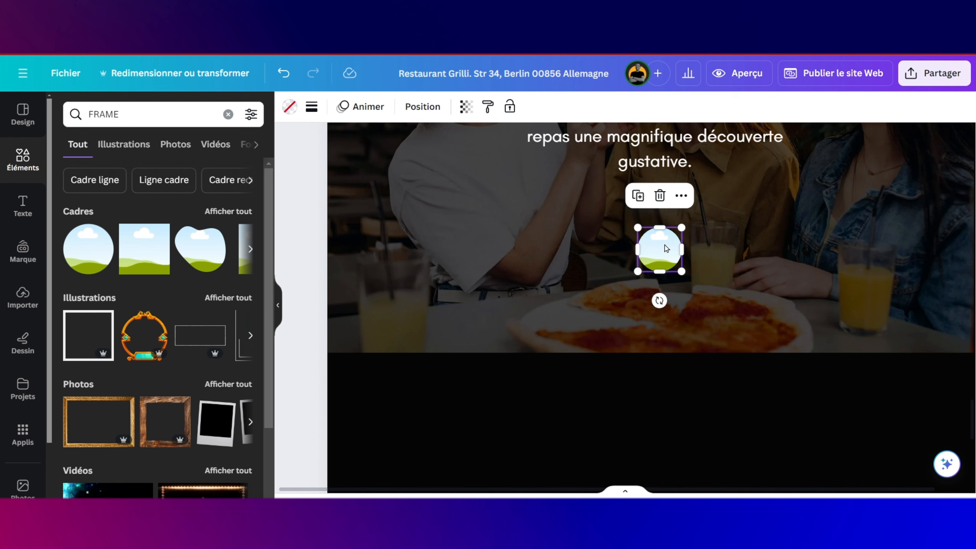
Step: Fill the circle frame with the man's portrait from Uploads
click(29, 305)
drag(108, 332, 664, 234)
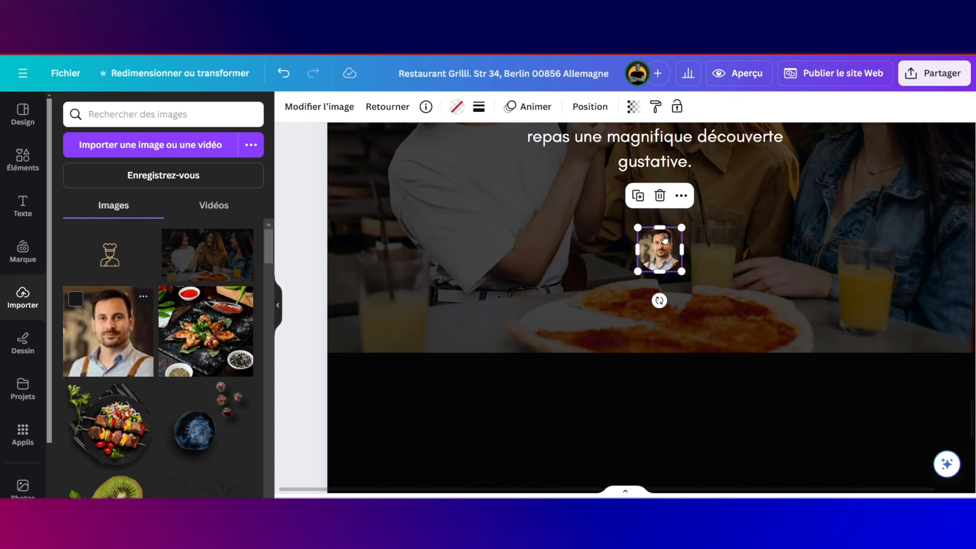
double_click(714, 277)
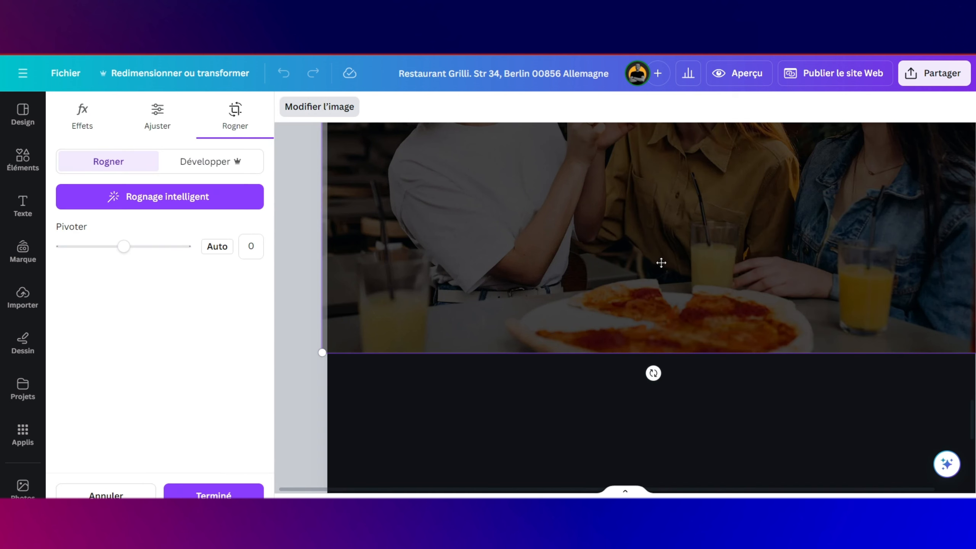
click(582, 372)
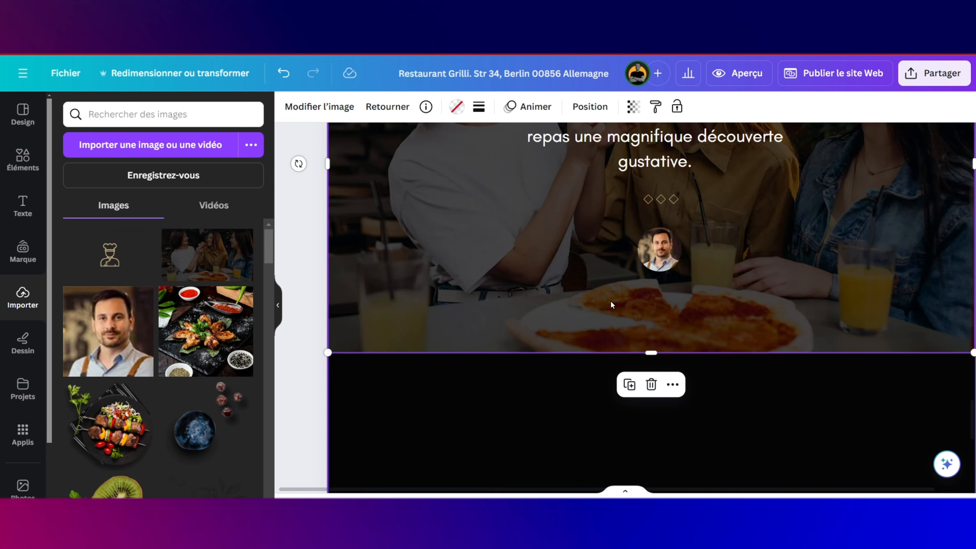
scroll(668, 225, up, 5)
Step: Duplicate the opening-hours text line and move the copy below the avatar
scroll(666, 226, up, 3)
click(669, 221)
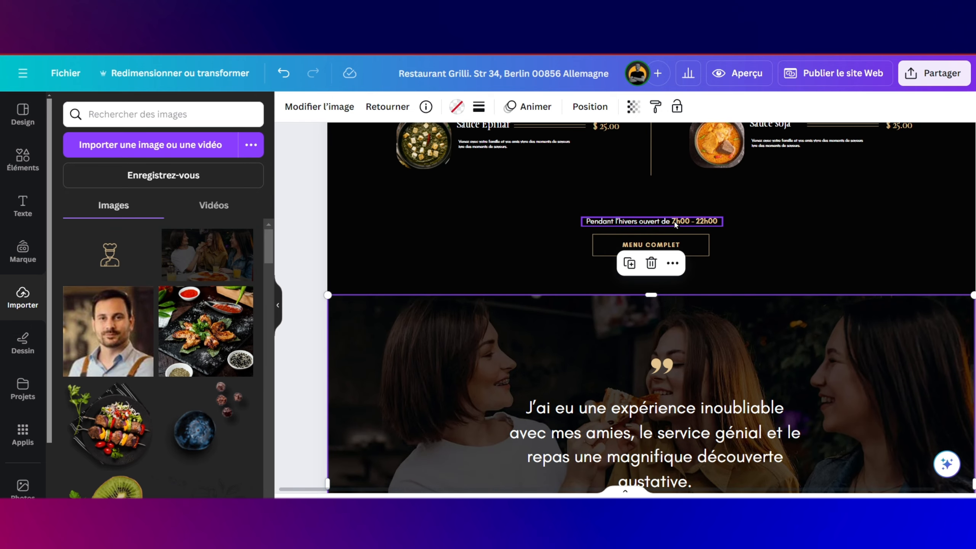
click(686, 185)
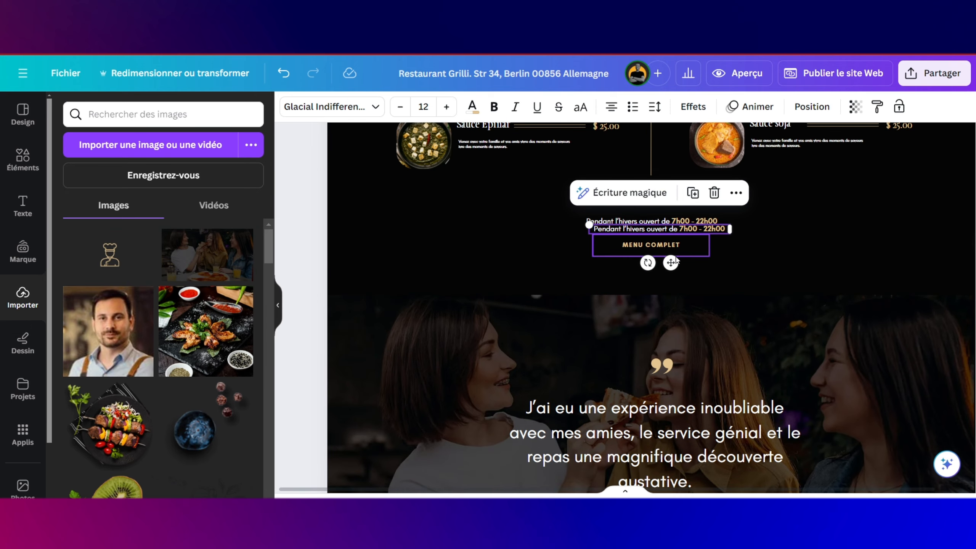
drag(672, 263, 671, 418)
scroll(671, 418, down, 5)
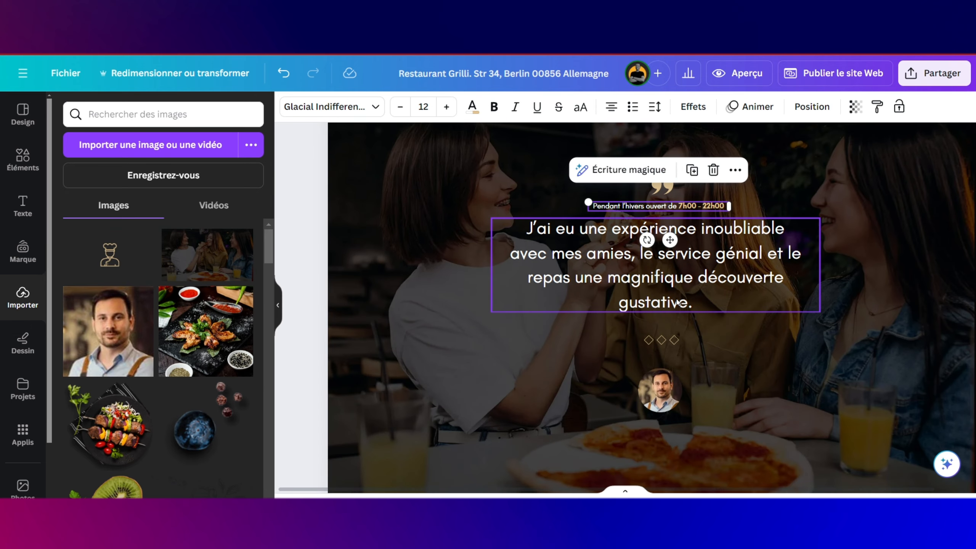
drag(670, 240, 672, 464)
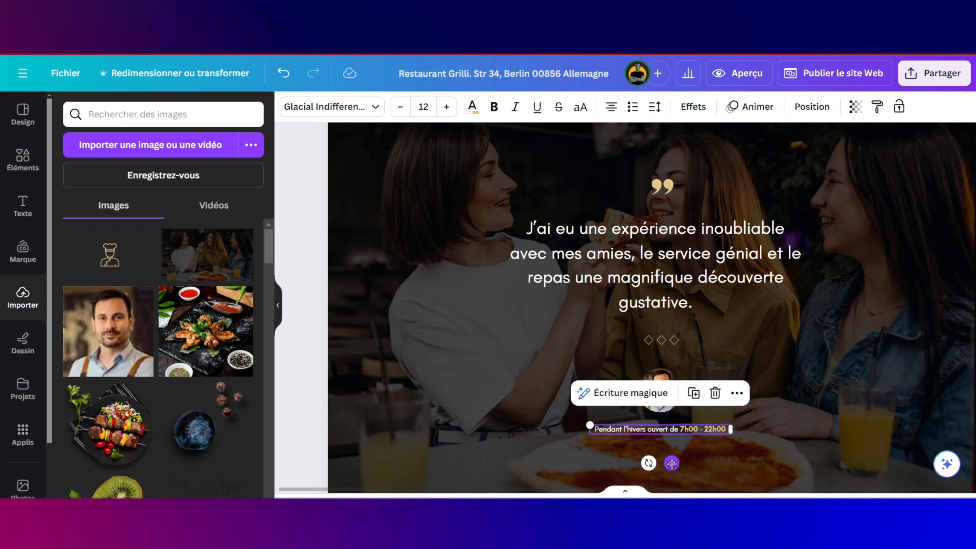
Step: Replace the copied text with the reviewer's name, enlarge it to 14.5 and centre it under the avatar
click(709, 429)
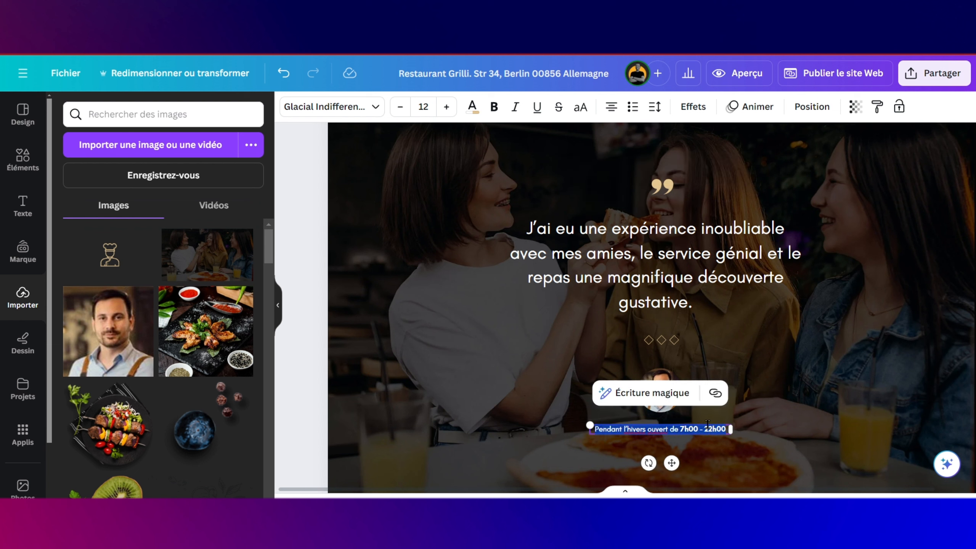
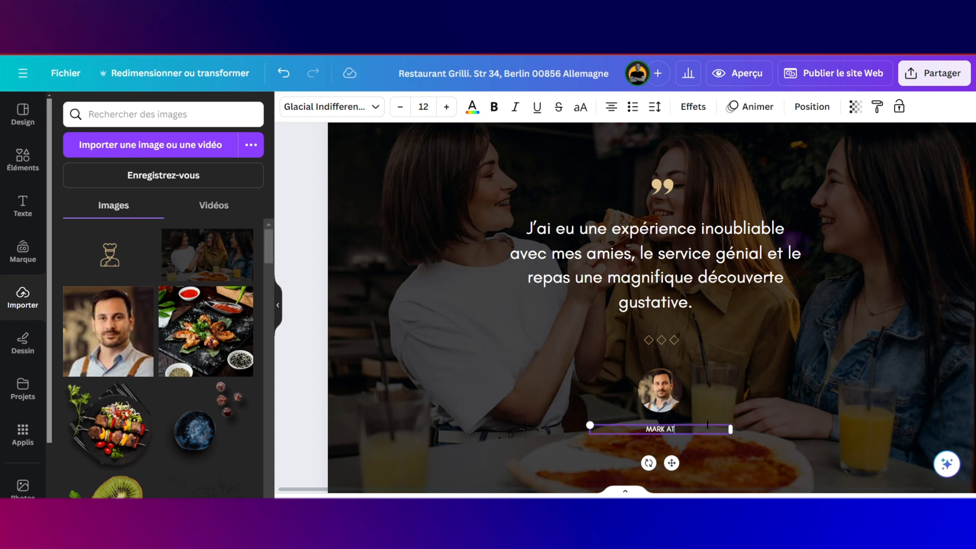
drag(587, 424, 560, 423)
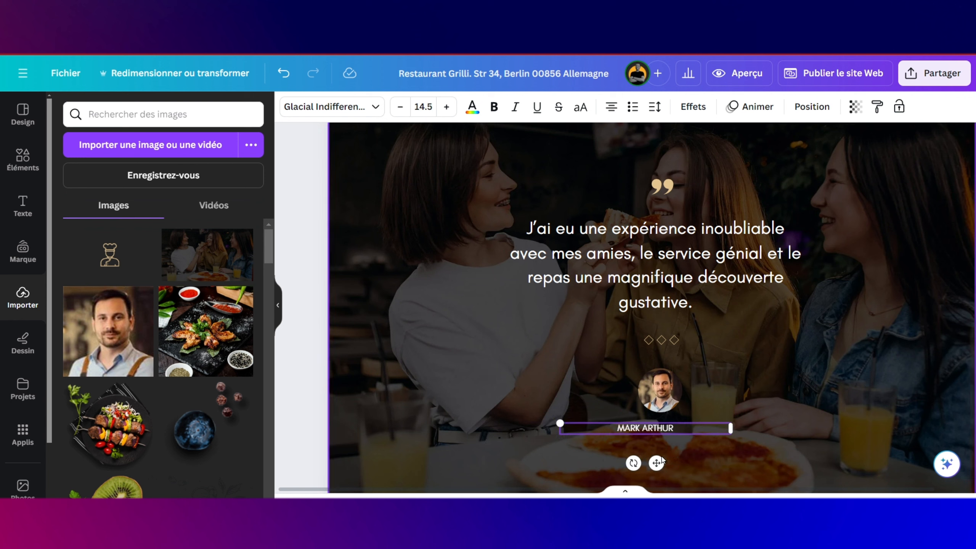
drag(652, 464, 663, 464)
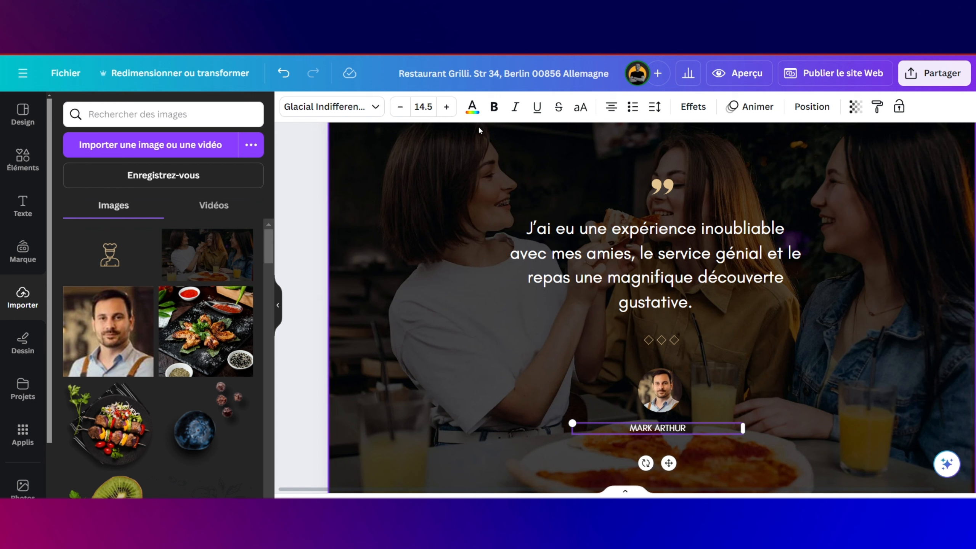
Step: Colour the name text with the beige document colour
click(475, 111)
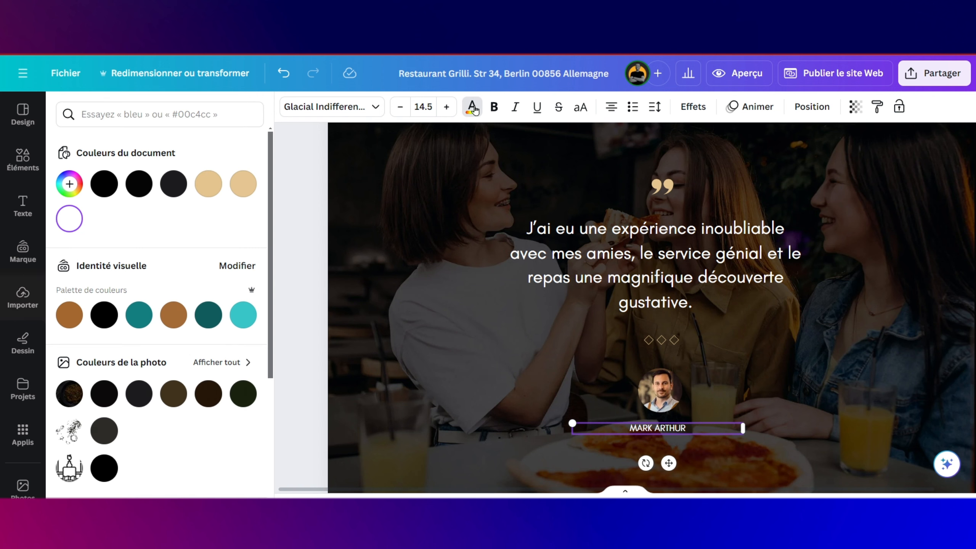
click(208, 184)
key(ctrl+a)
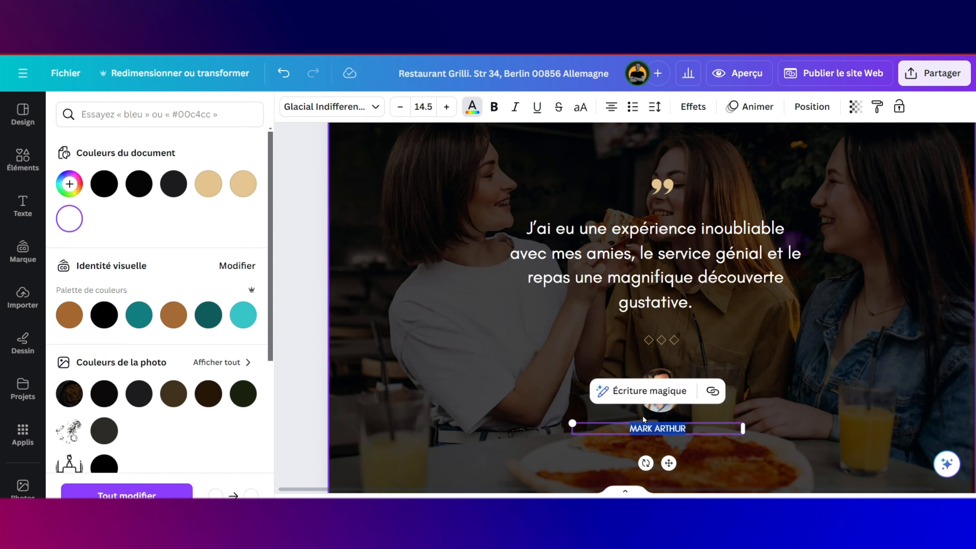
click(208, 184)
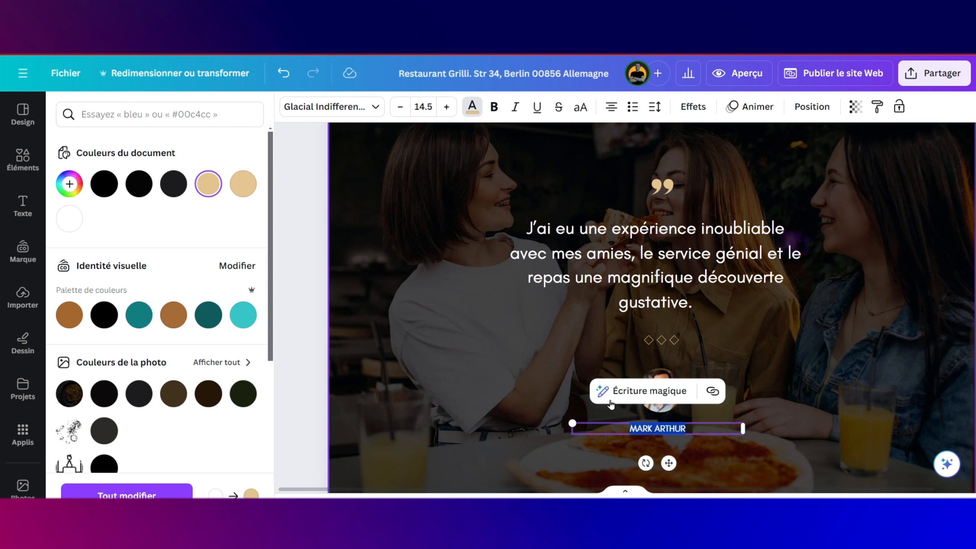
click(508, 388)
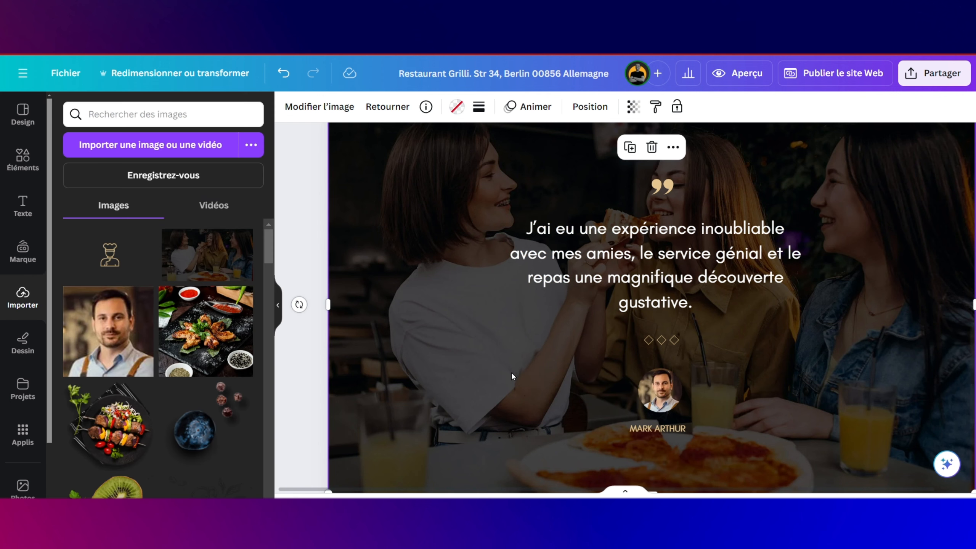
scroll(508, 373, down, 5)
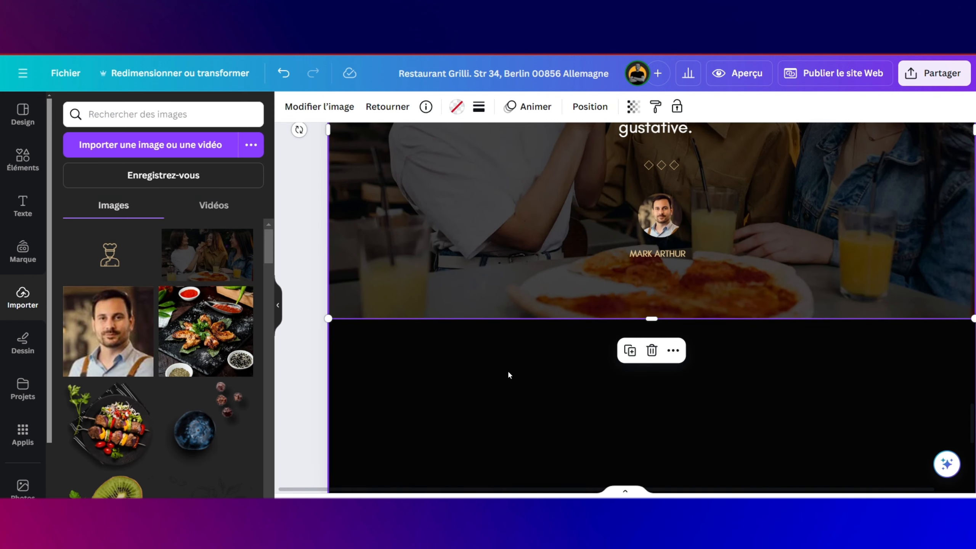
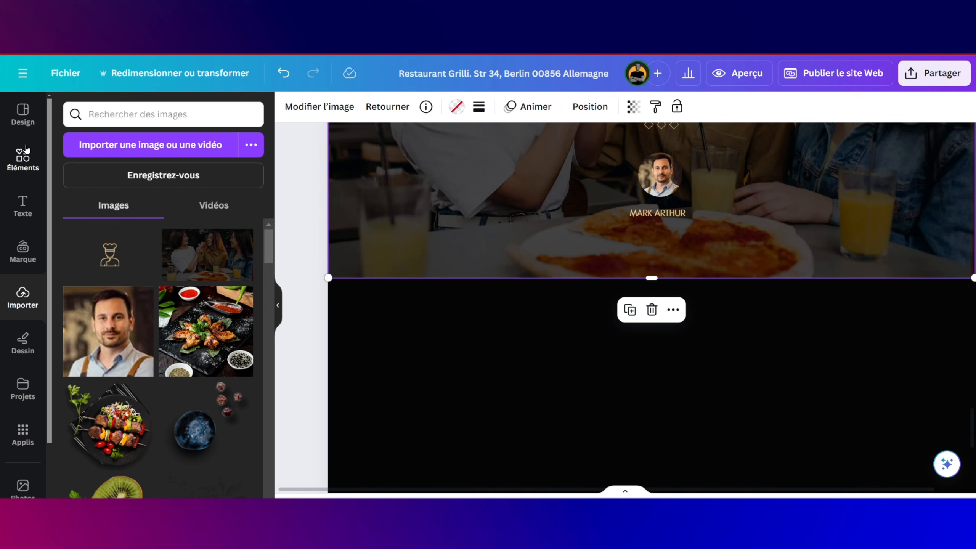
Step: Add a square shape from Elements onto the black section, overlapping the photo's bottom edge
click(23, 158)
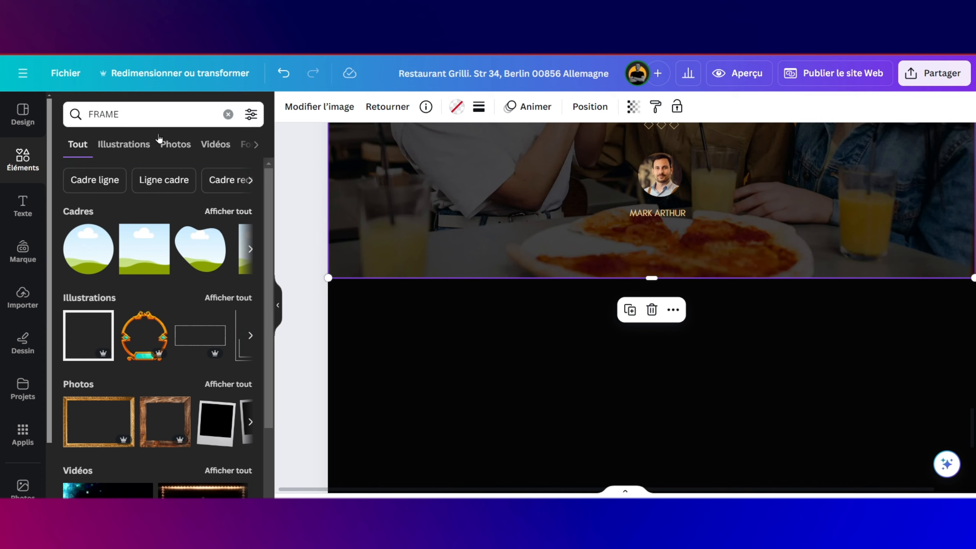
click(228, 114)
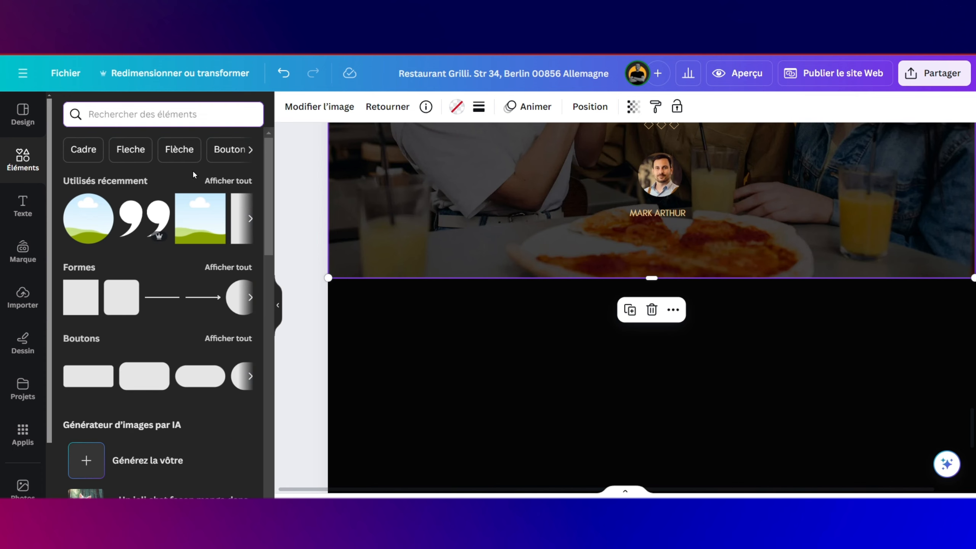
drag(81, 308, 423, 368)
drag(450, 292, 450, 363)
scroll(450, 363, up, 5)
drag(504, 468, 486, 285)
scroll(521, 340, down, 2)
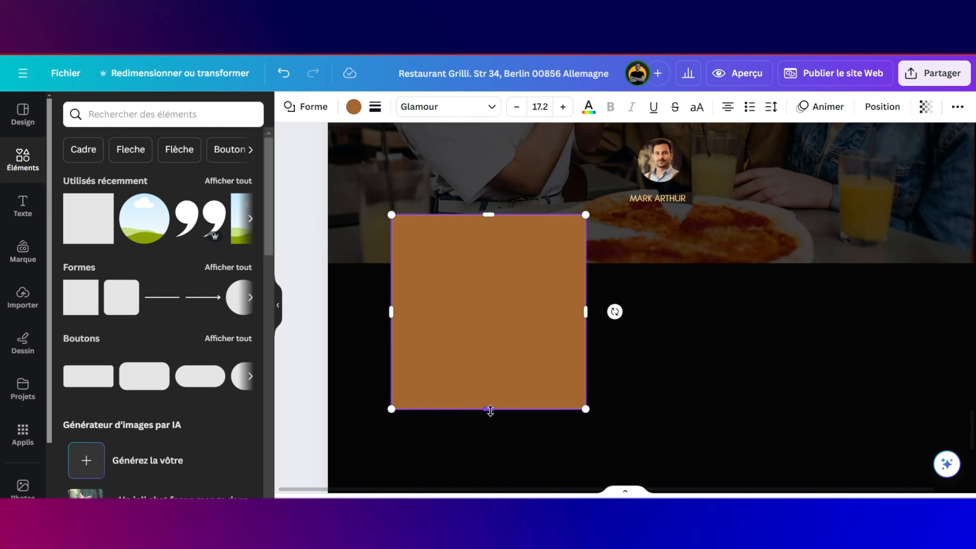
drag(491, 411, 491, 509)
scroll(530, 331, down, 4)
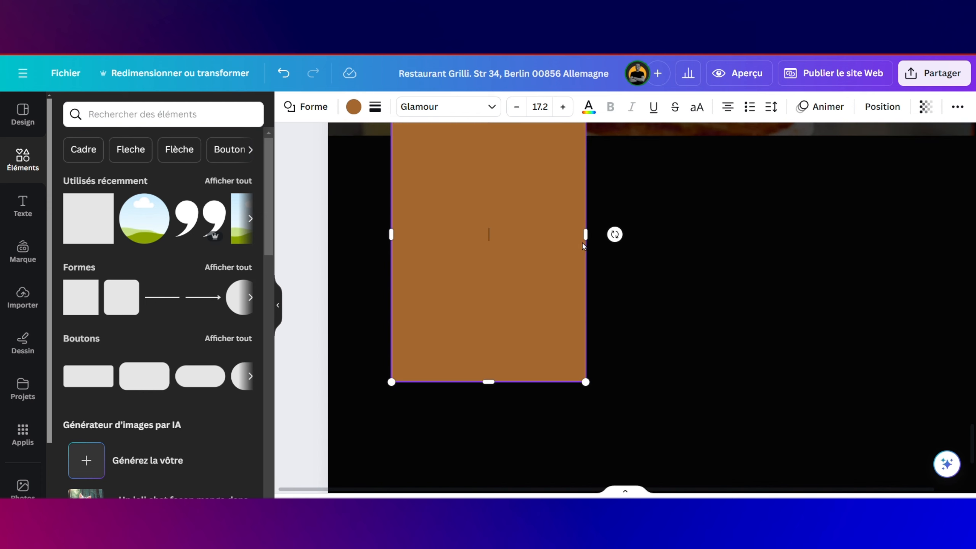
Step: Stretch it into a wide brown rectangle about 757 × 640 and place a second square on it
drag(655, 237, 723, 235)
scroll(703, 292, up, 5)
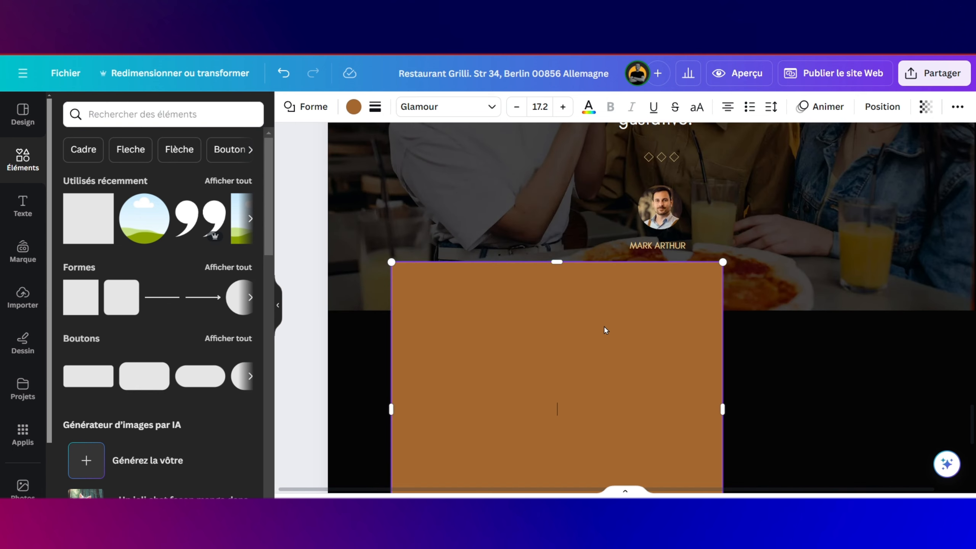
drag(604, 326, 575, 344)
scroll(576, 346, down, 4)
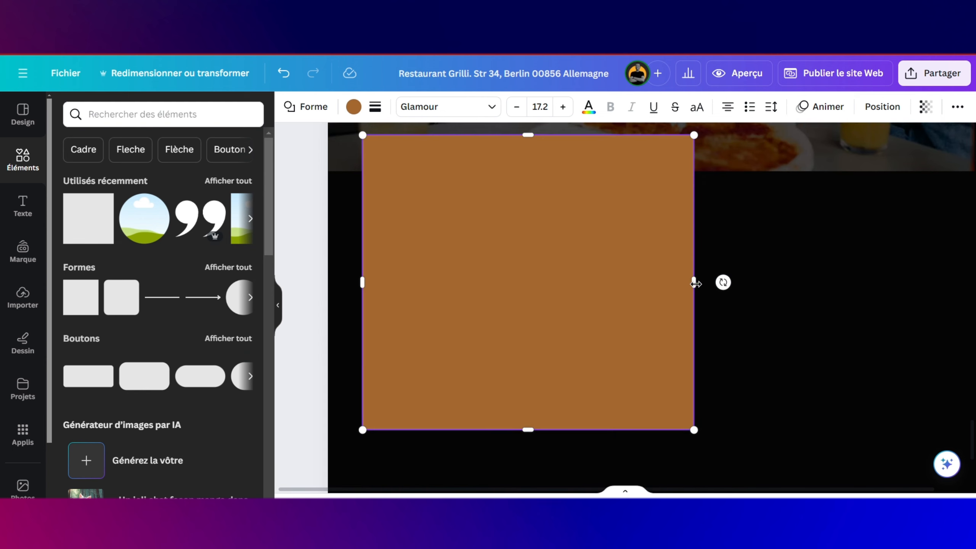
drag(693, 283, 688, 282)
scroll(688, 282, down, 3)
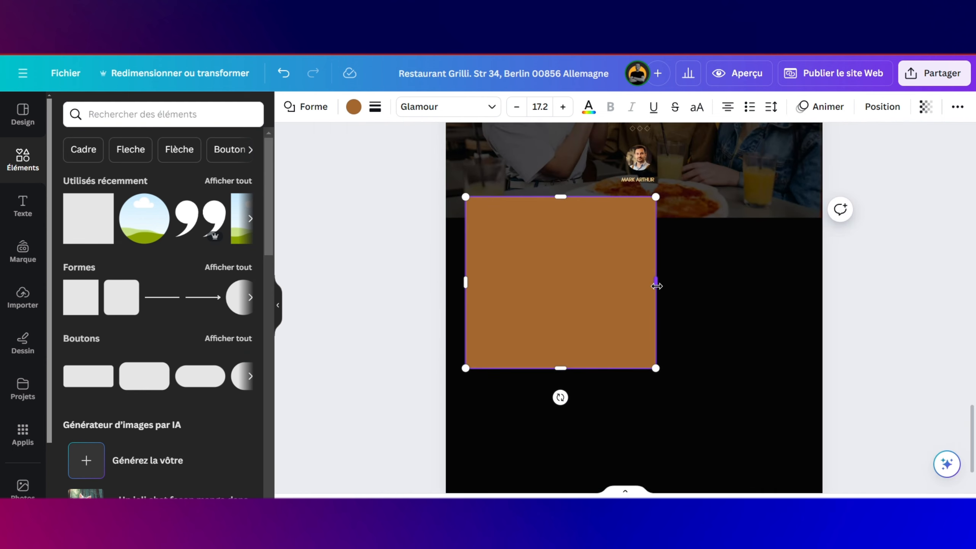
drag(656, 286, 683, 287)
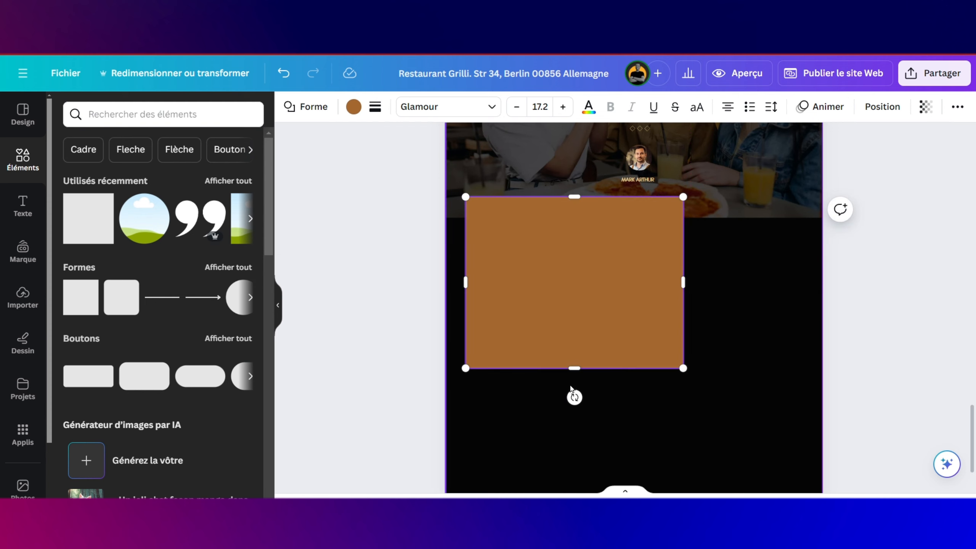
mouse_move(570, 364)
mouse_down()
mouse_move(564, 405)
mouse_move(576, 371)
mouse_up()
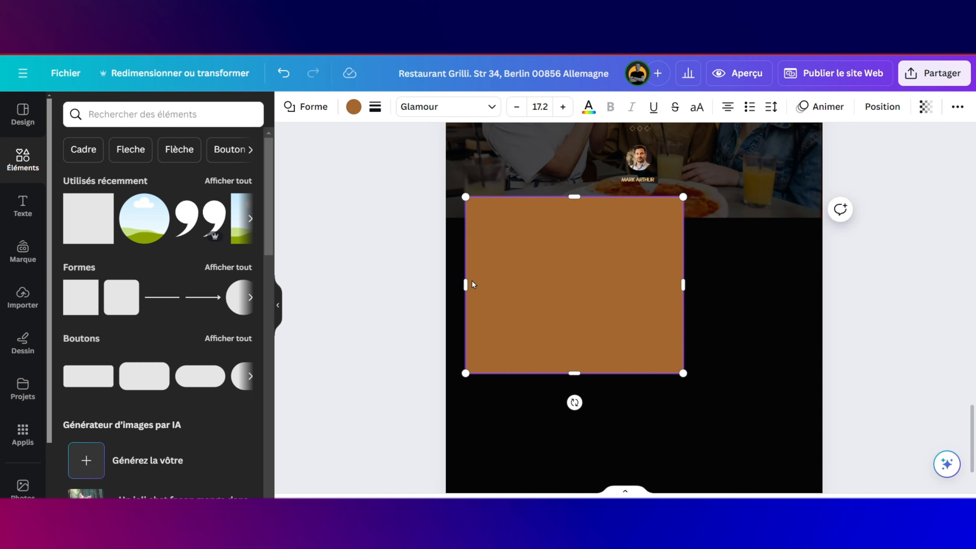
drag(465, 284, 476, 287)
drag(102, 204, 558, 254)
click(494, 209)
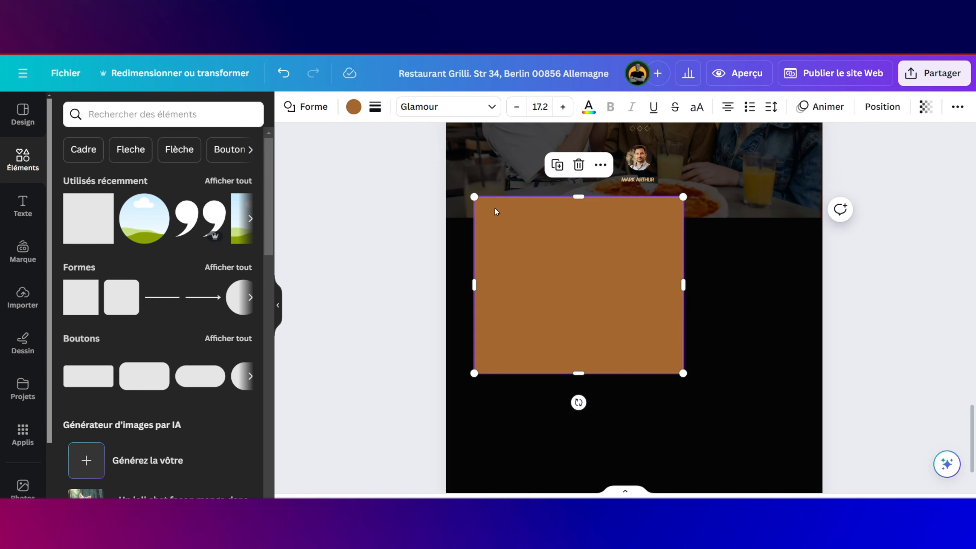
Step: Fill the panel black and turn the inner square into a dark charcoal 410 × 48 bar
click(353, 109)
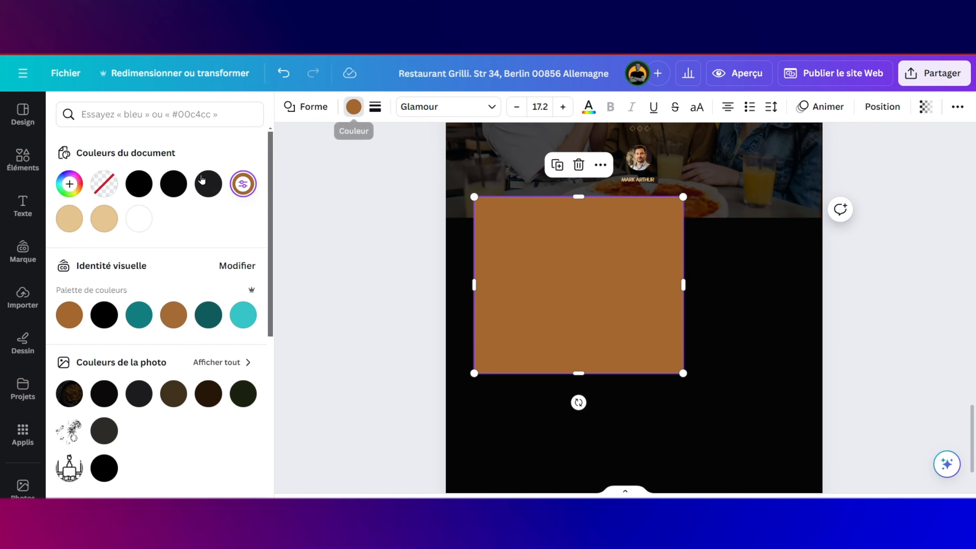
click(172, 188)
click(591, 300)
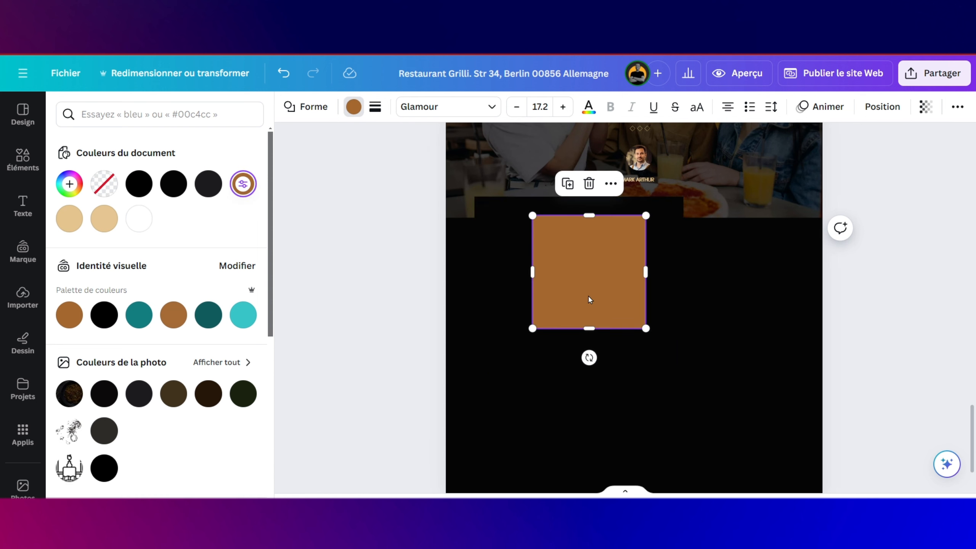
click(354, 107)
click(353, 107)
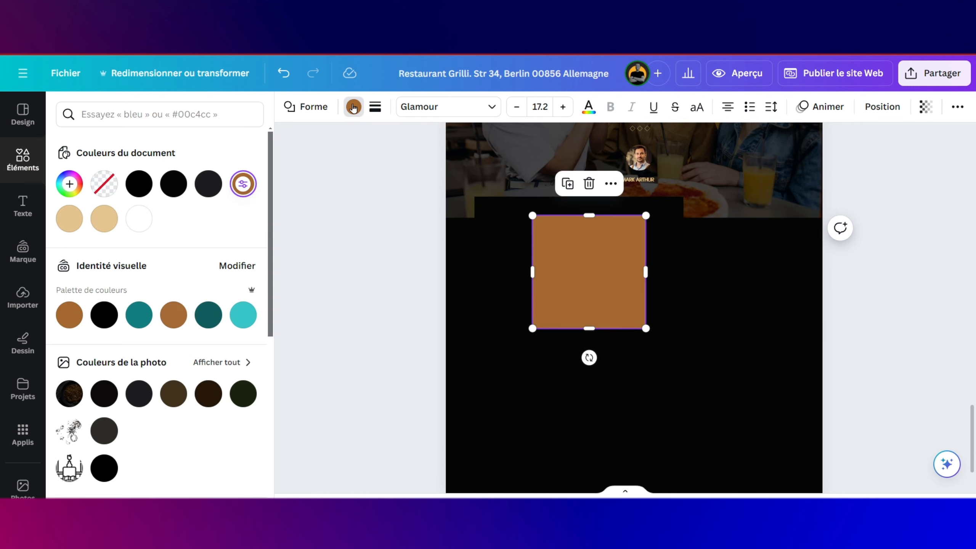
click(207, 189)
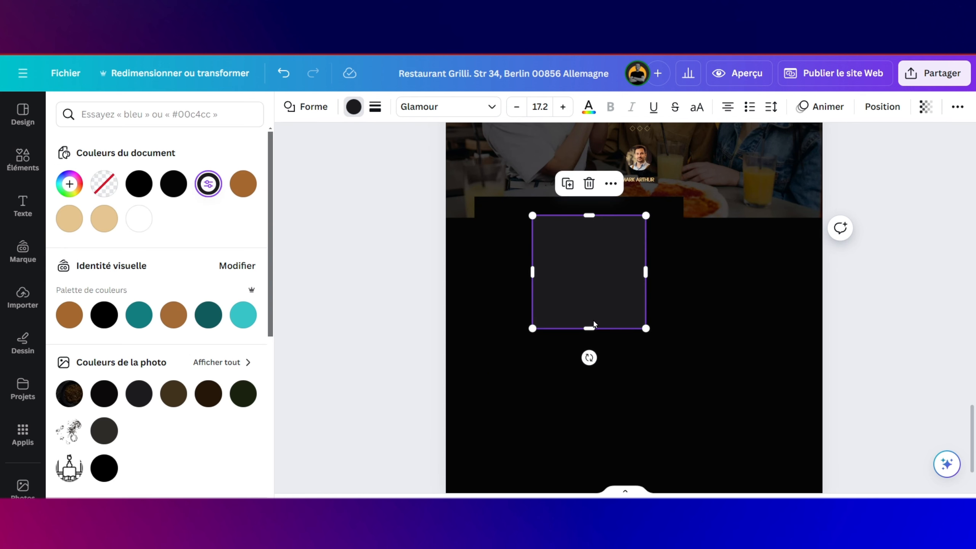
drag(591, 328, 568, 299)
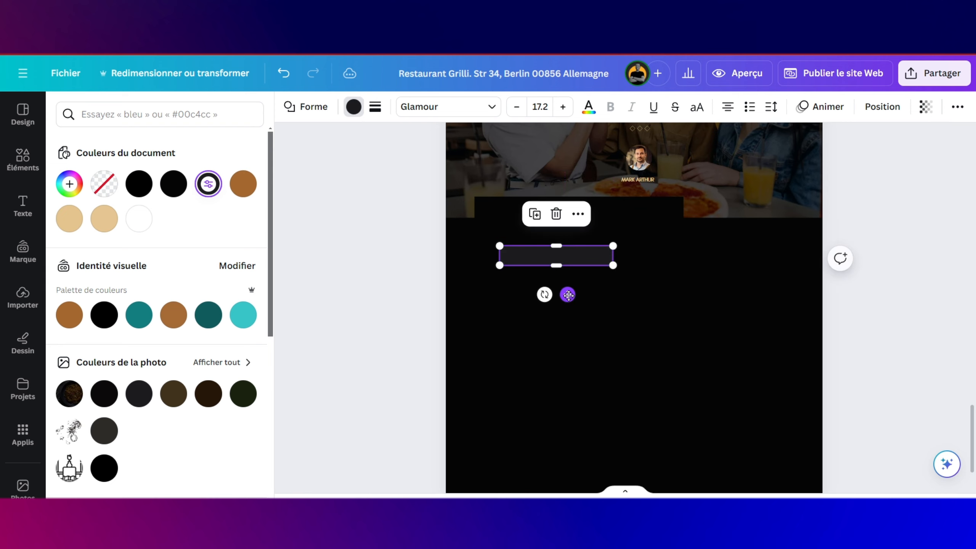
scroll(629, 336, up, 6)
scroll(629, 336, up, 5)
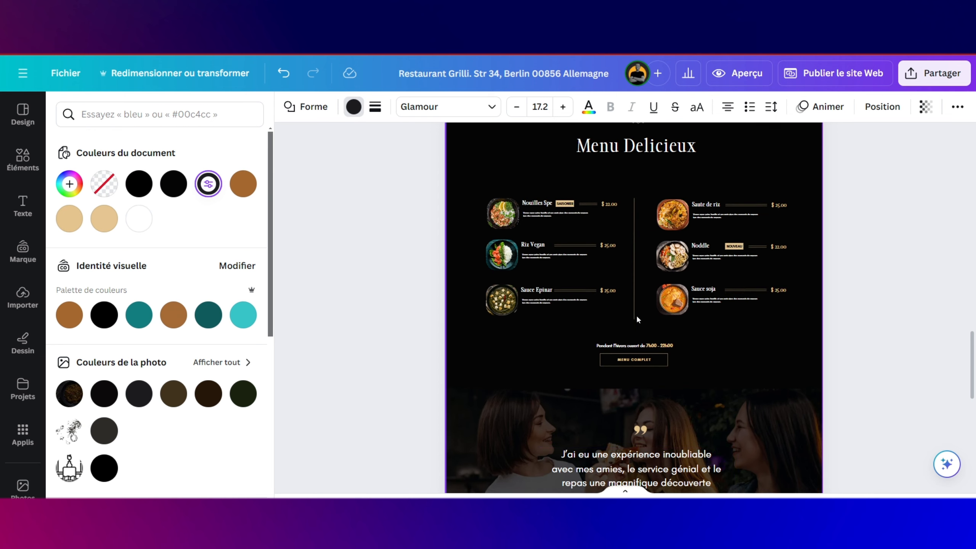
Step: Paste a copy of the Menu Delicieux heading onto the panel and retype it as 'Reservation en Ligne'
click(637, 220)
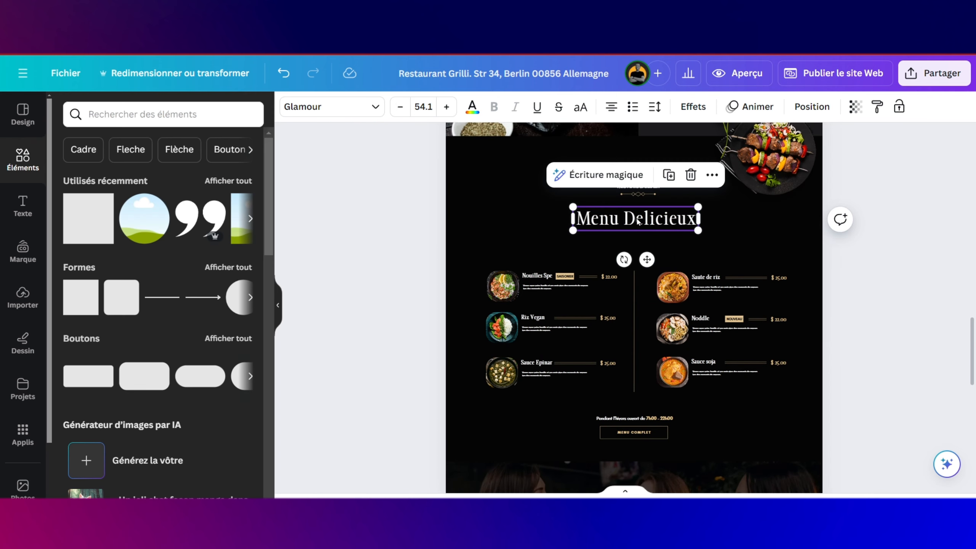
scroll(637, 219, down, 5)
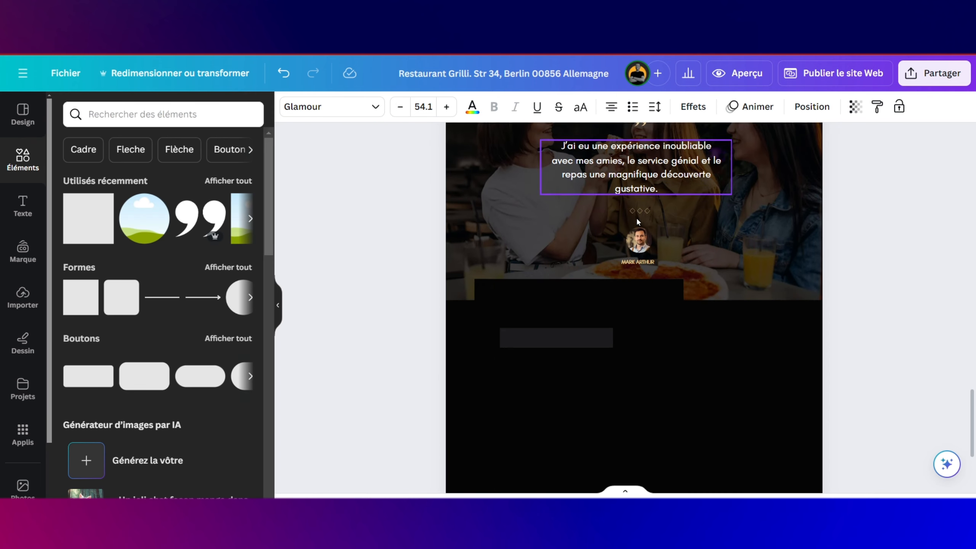
click(594, 292)
text(Menu Delicieux)
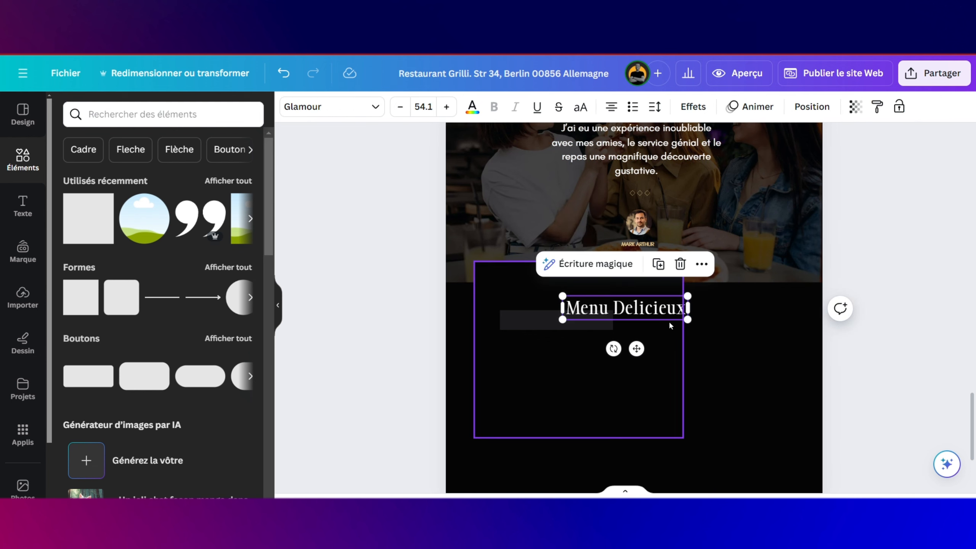
drag(637, 349, 591, 326)
double_click(594, 283)
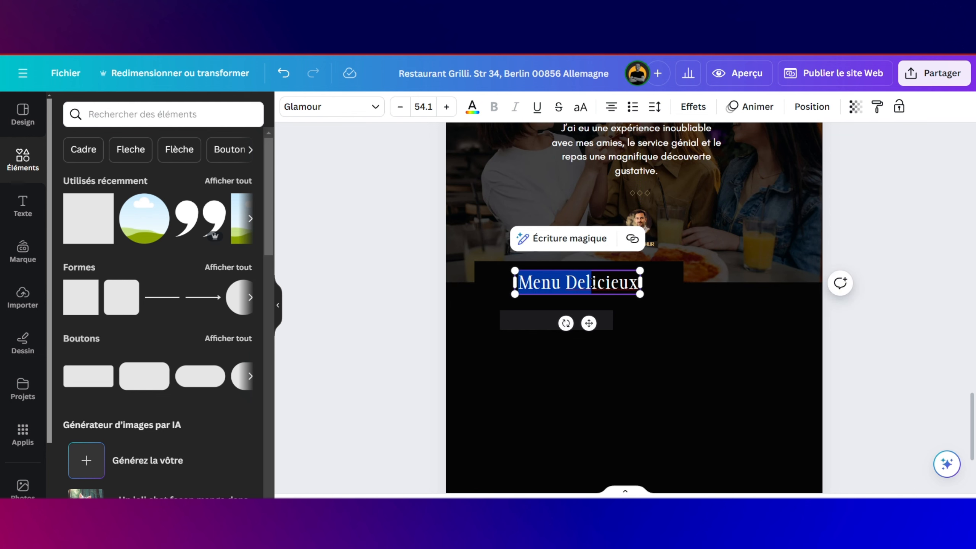
key(ctrl+a)
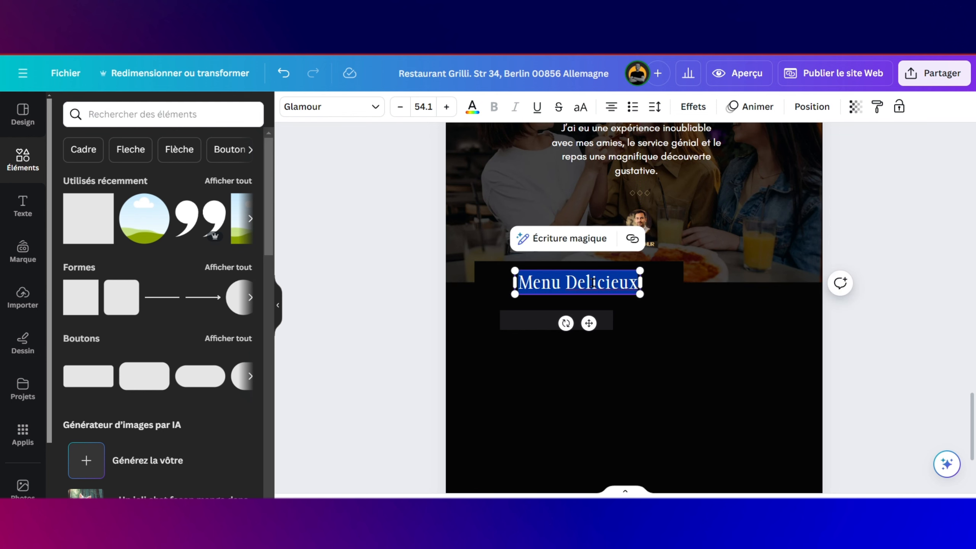
text(FA)
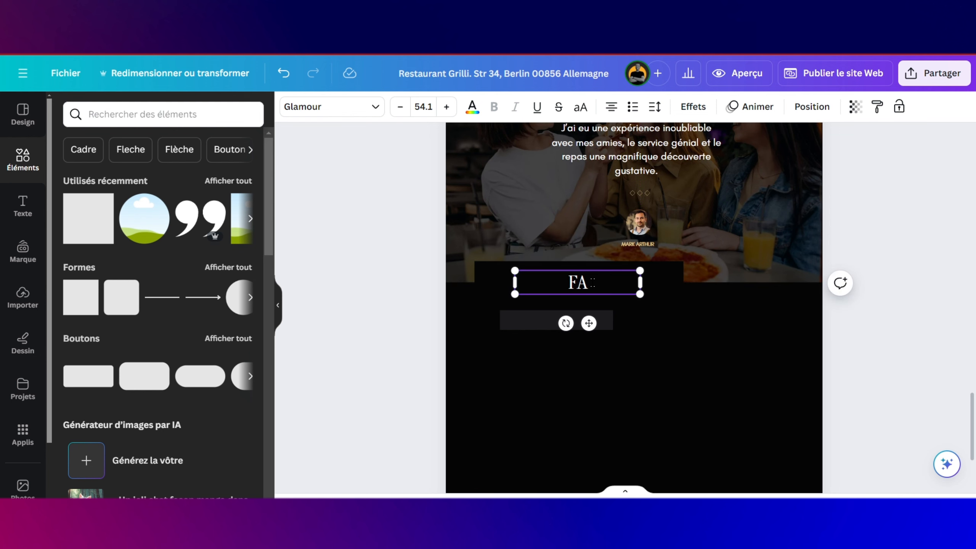
key(BackSpace)
key(BackSpace)
key(BackSpace)
text(Reser)
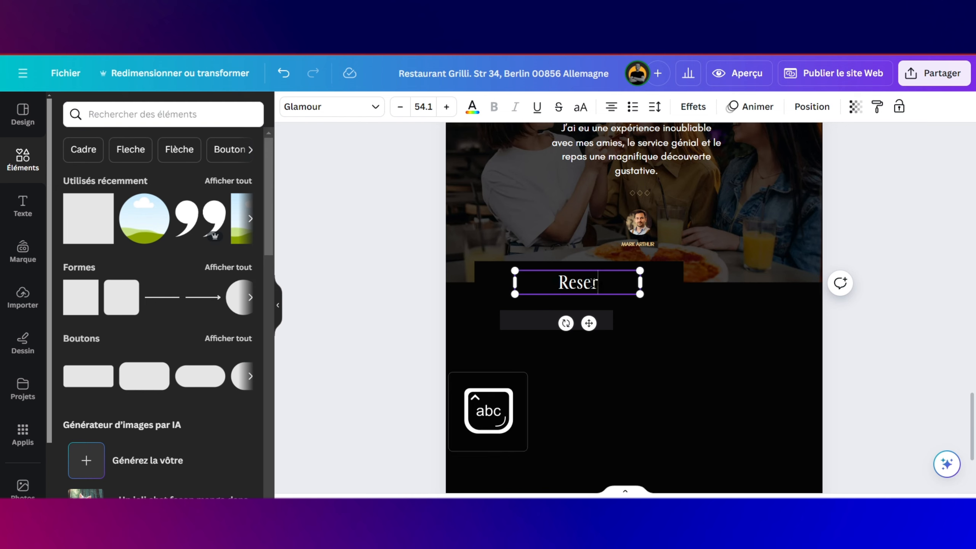
text(vat)
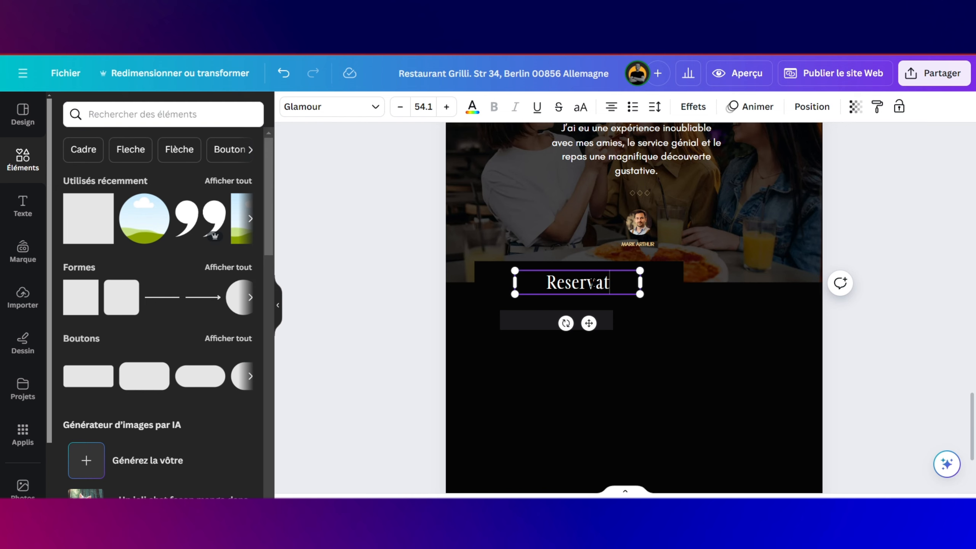
text(ion e)
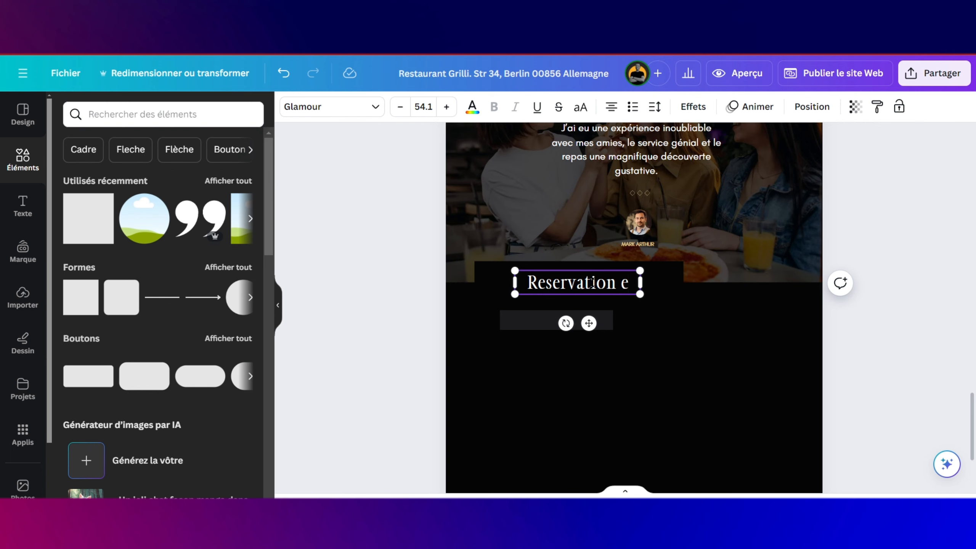
text(n Ligne)
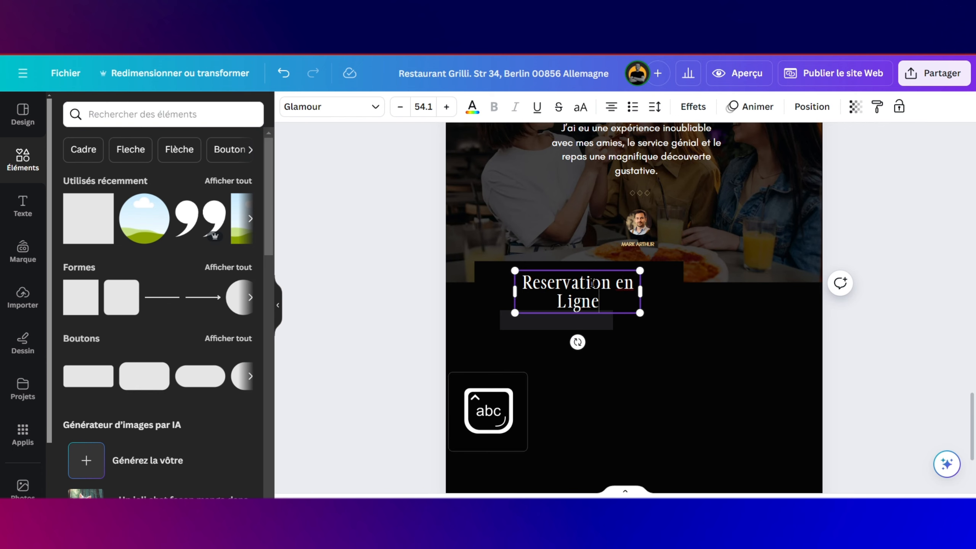
Step: Widen the heading to one line, centre it on the panel, and lowercase the L in 'ligne'
drag(645, 293, 686, 296)
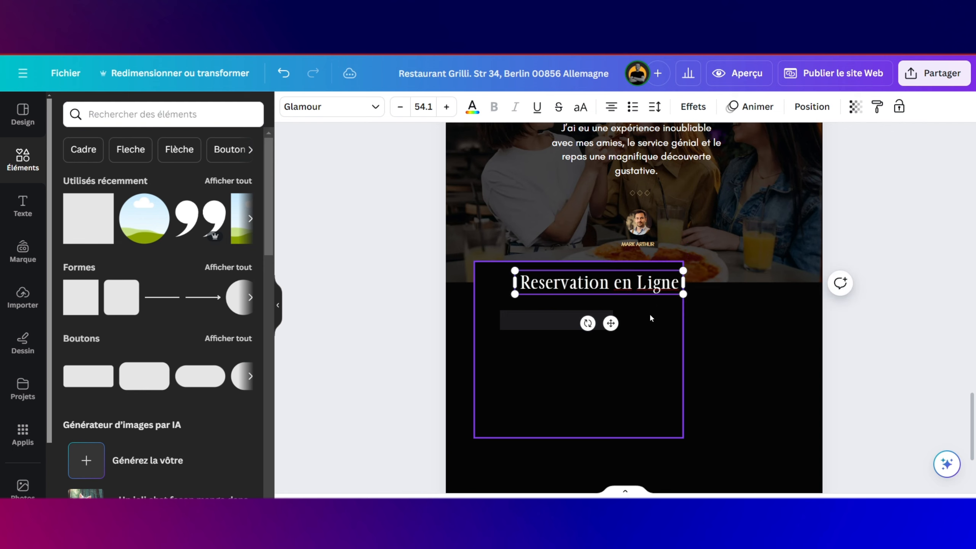
drag(609, 323, 595, 324)
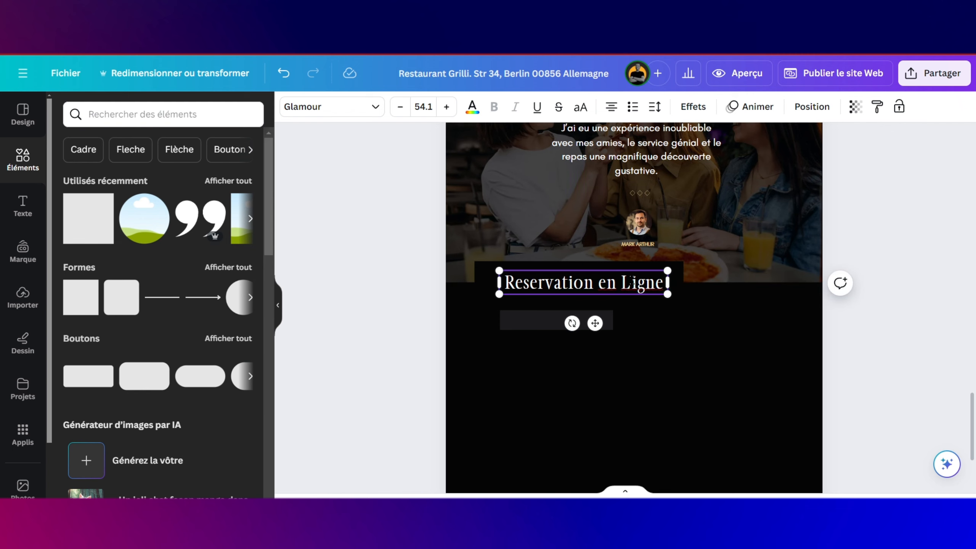
click(633, 281)
key(BackSpace)
text(l)
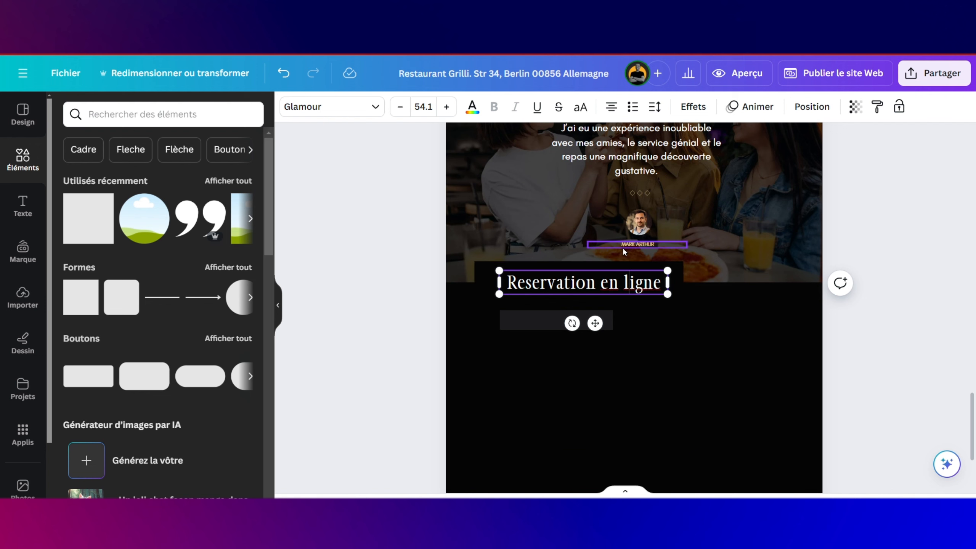
Step: Enlarge the 'Pendant l'hiver ouvert de 7h00 - 22h00' line to 16.8 and set it under the heading
scroll(635, 247, up, 8)
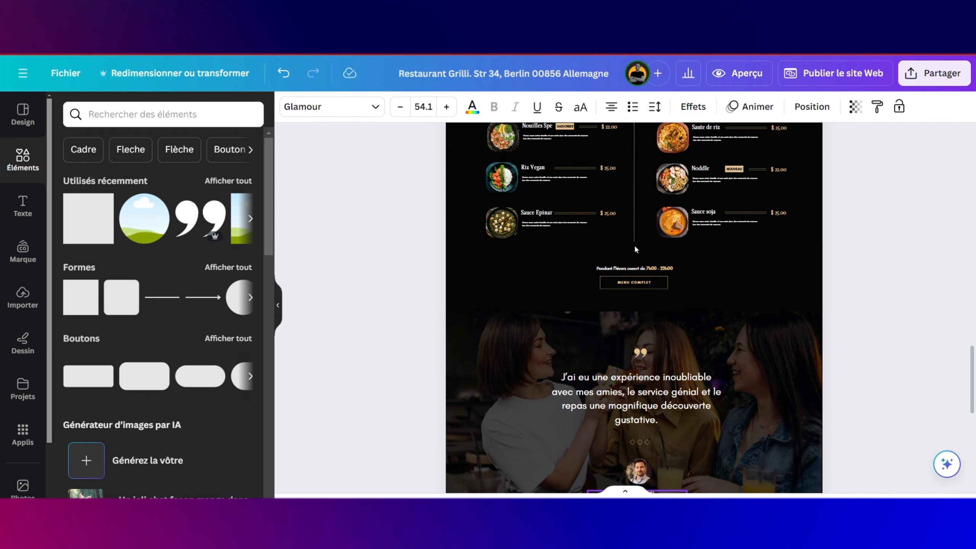
scroll(634, 249, down, 3)
click(645, 314)
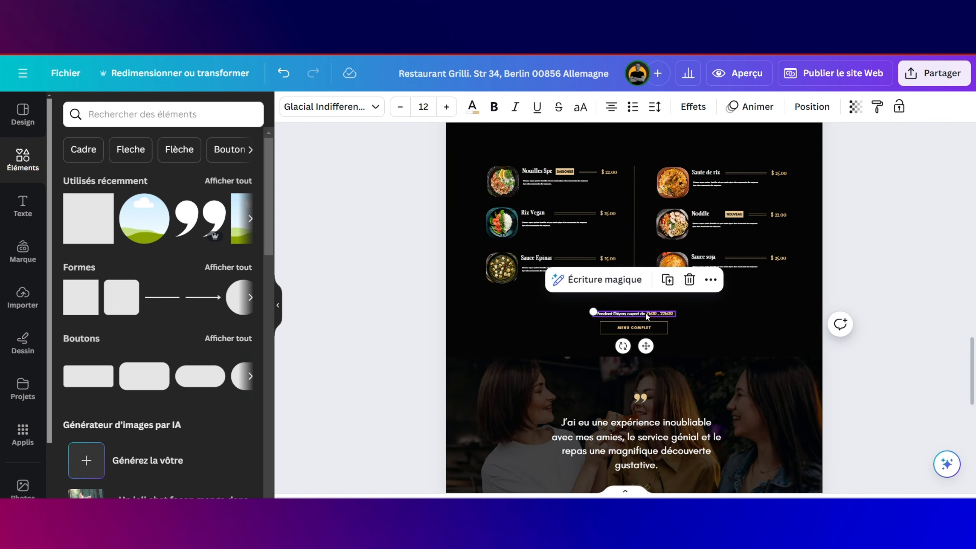
scroll(638, 319, down, 8)
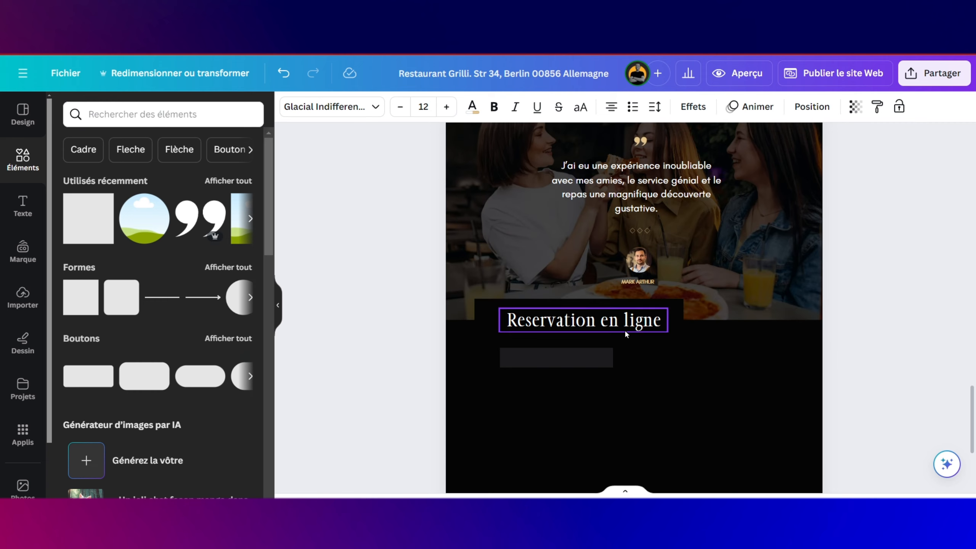
click(620, 338)
click(607, 328)
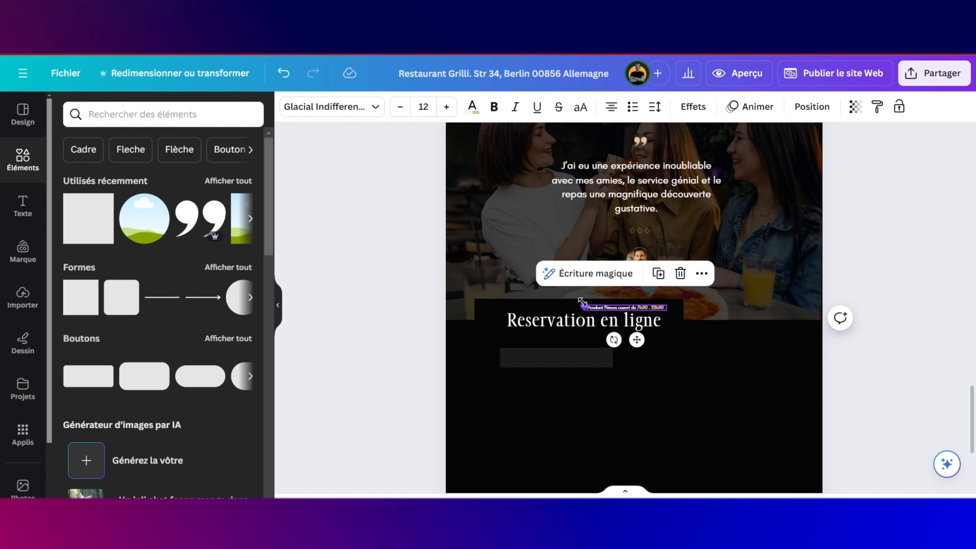
drag(582, 302, 551, 304)
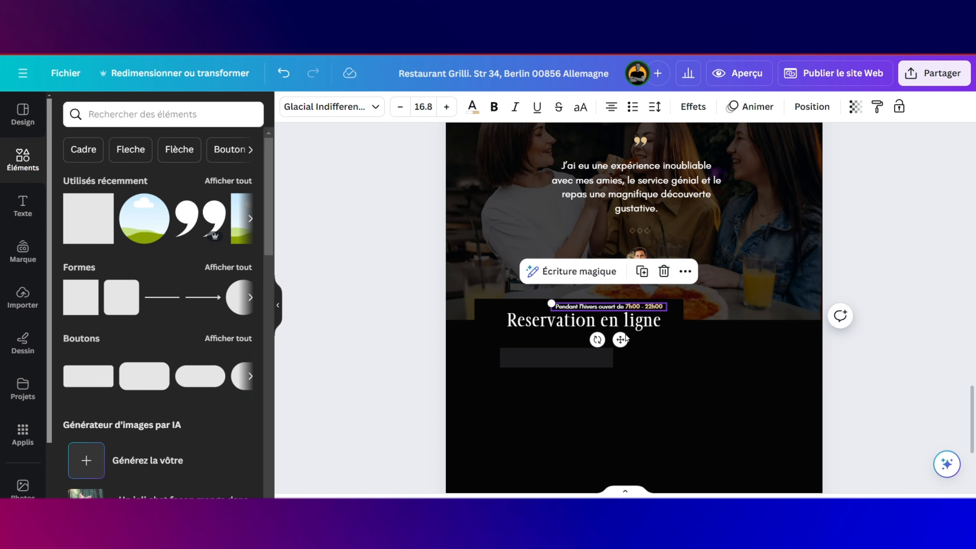
drag(621, 340, 536, 370)
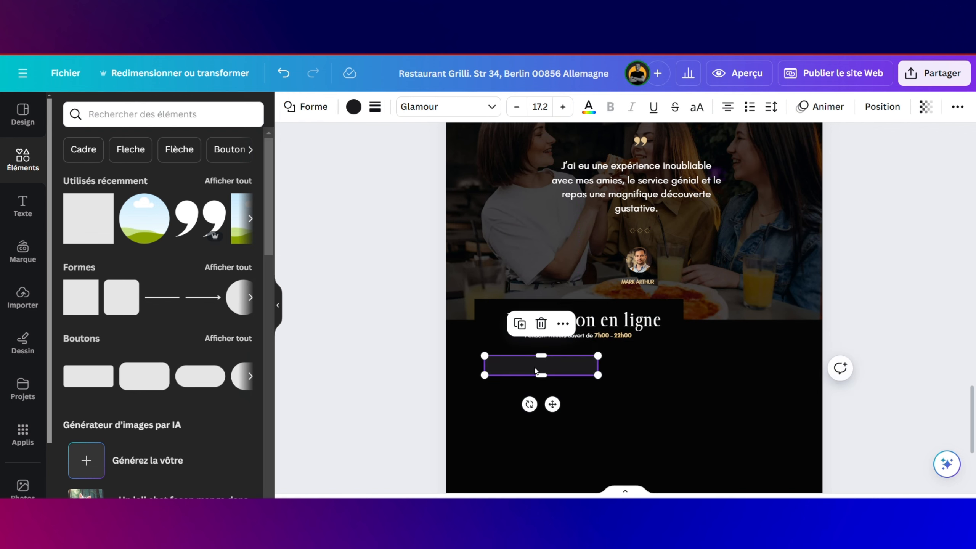
Step: Change the reservation panel fill to the custom near-black #0A0909
click(584, 392)
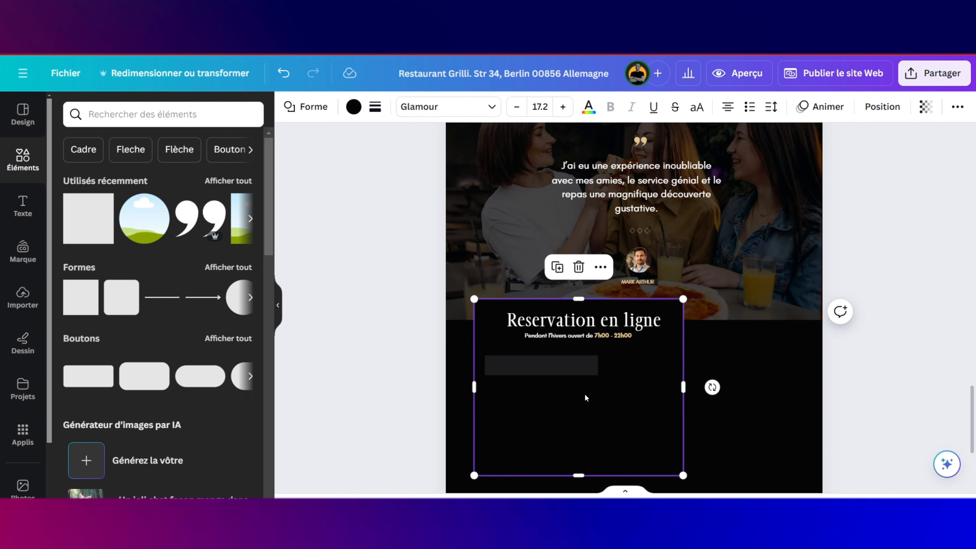
click(353, 107)
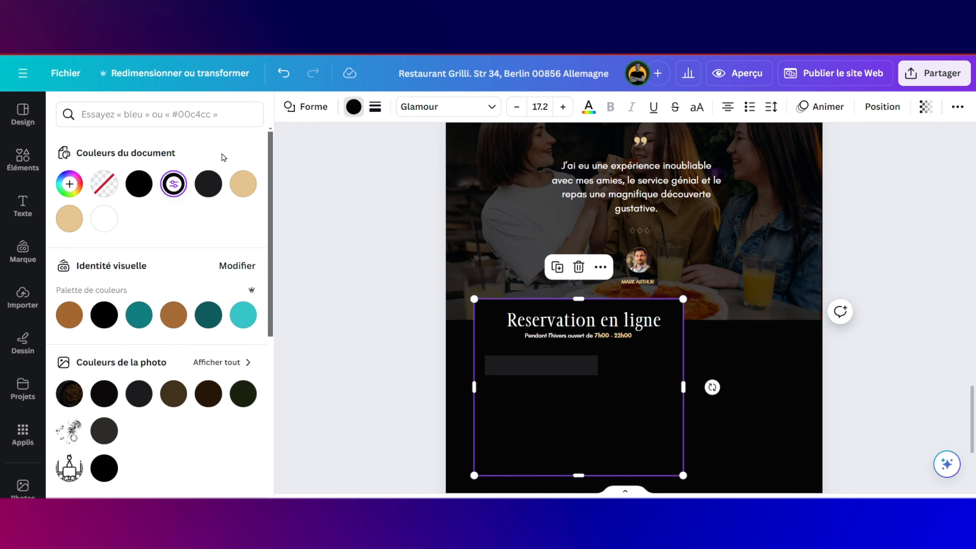
click(180, 186)
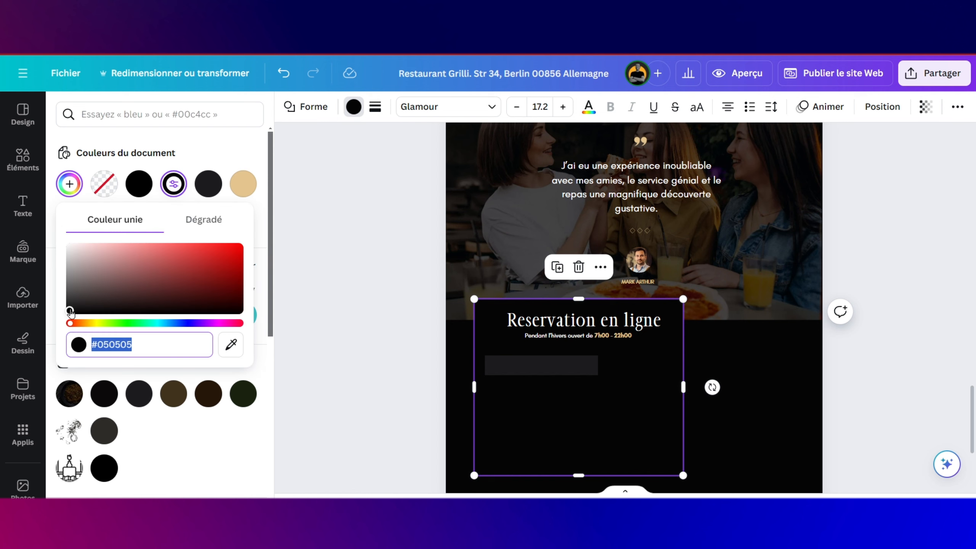
drag(70, 312, 71, 305)
drag(71, 310, 70, 311)
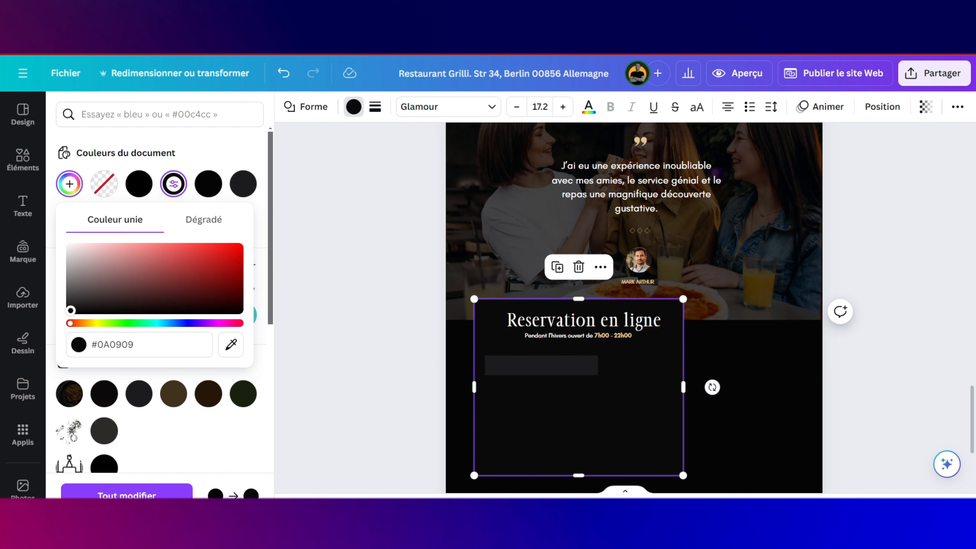
click(693, 373)
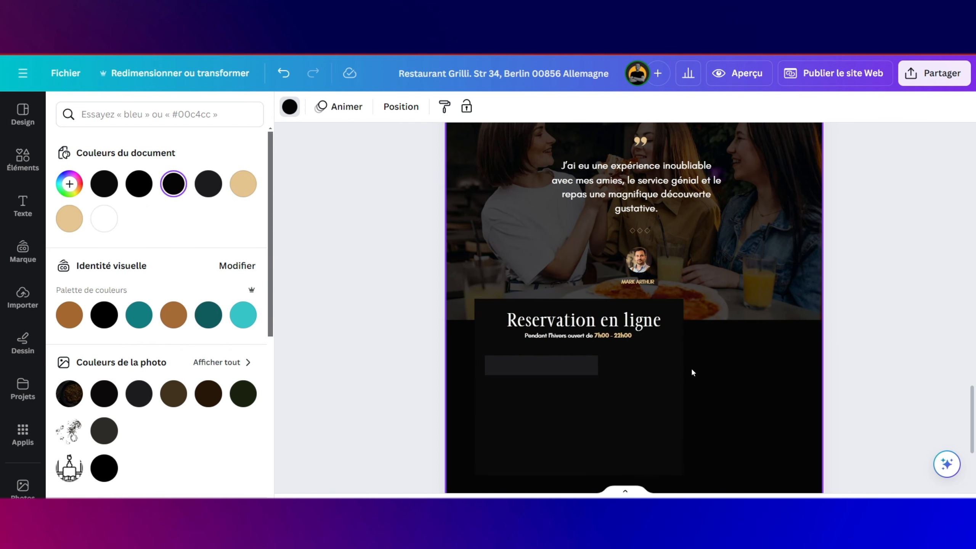
click(677, 369)
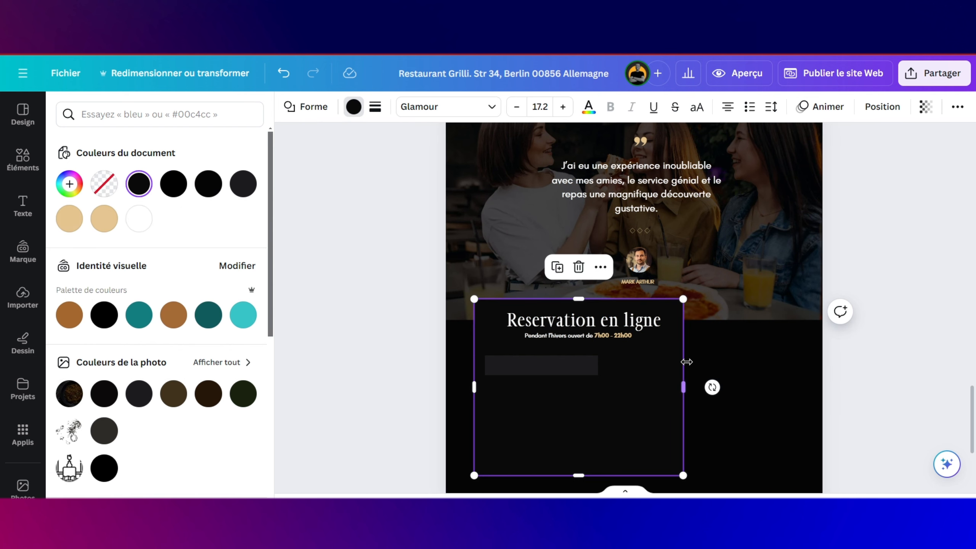
Step: Extend the panel's bottom edge downward and narrow the dark input field to width 347
scroll(687, 362, down, 2)
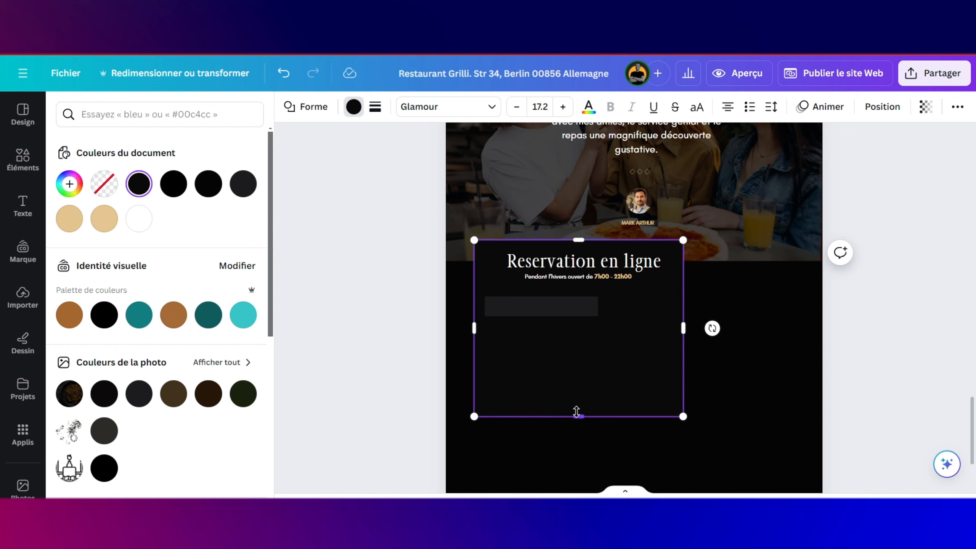
drag(577, 412, 577, 424)
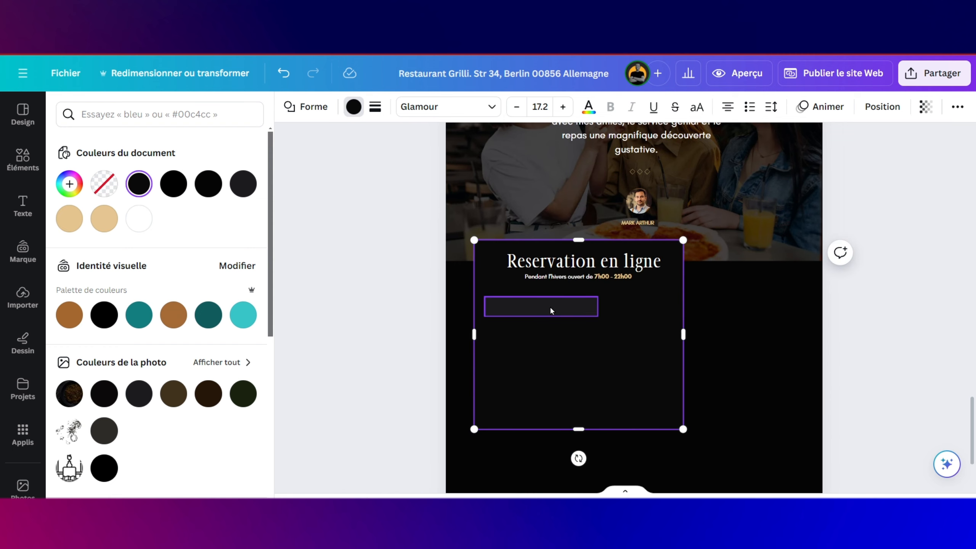
key(ctrl+plus)
click(521, 314)
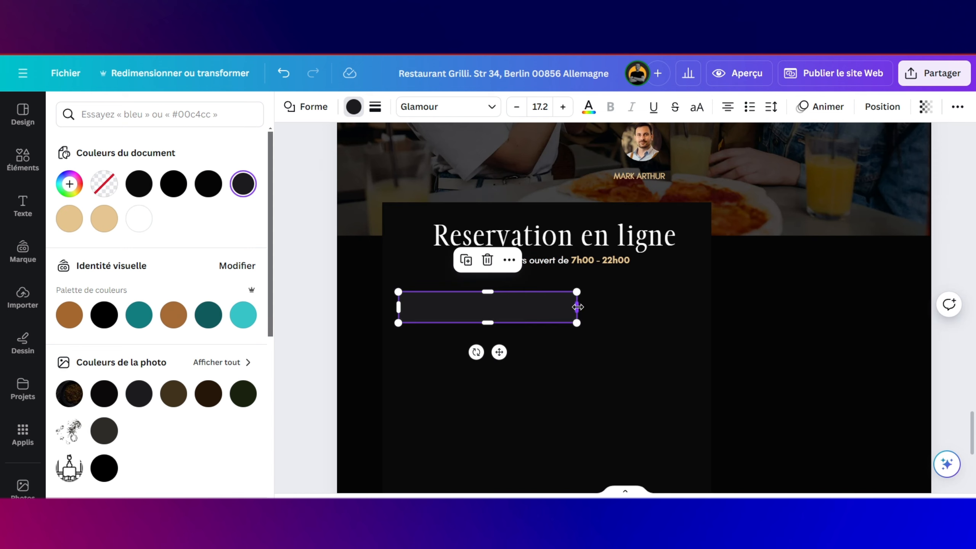
drag(577, 307, 552, 307)
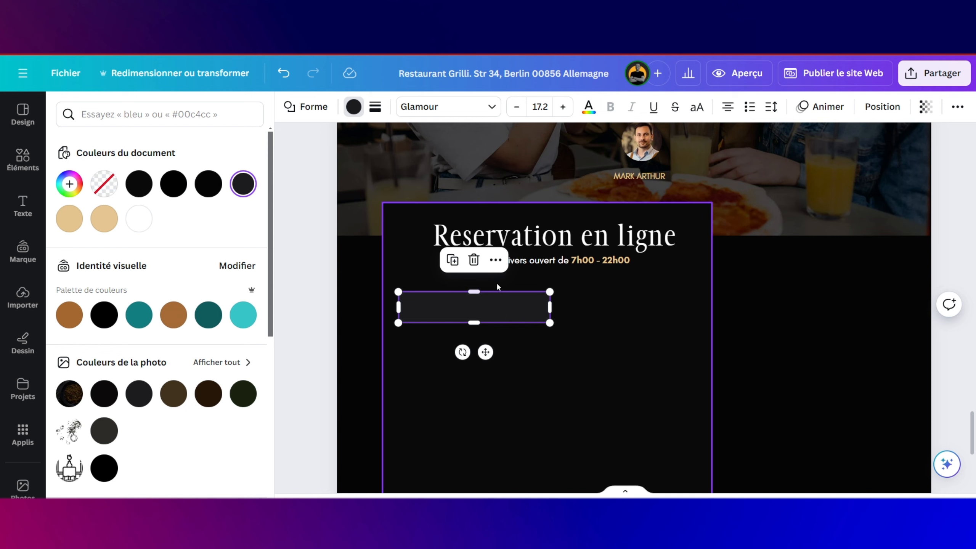
click(515, 261)
click(484, 302)
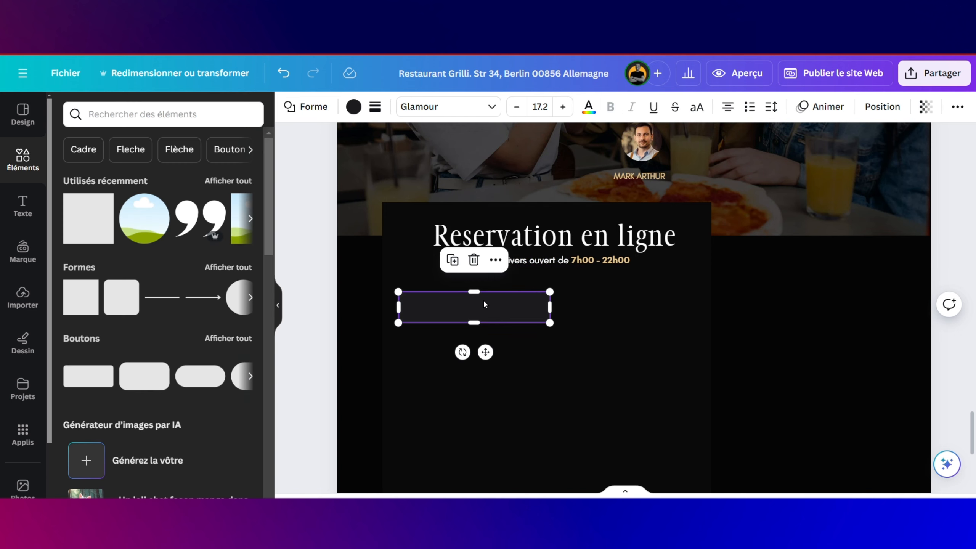
click(483, 304)
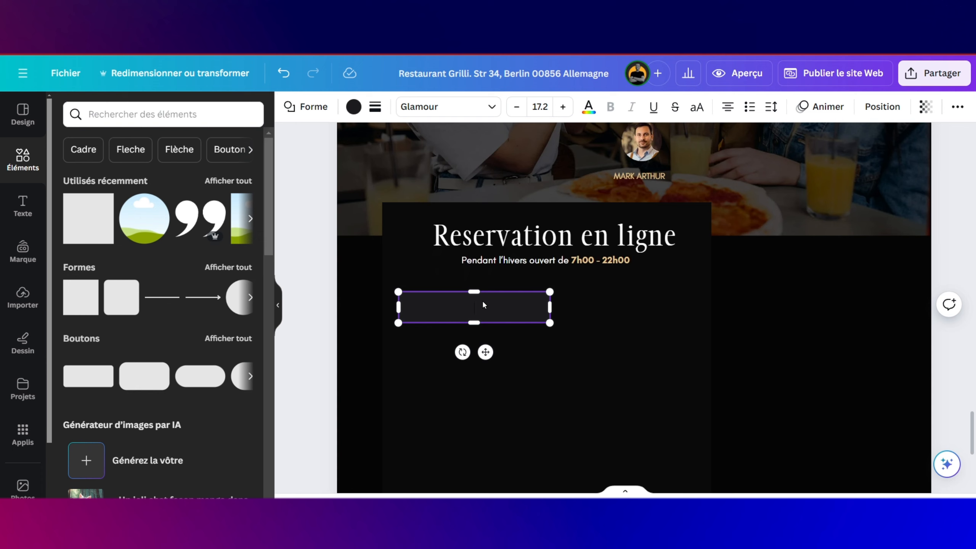
Step: Enter left-aligned 'Votre nom' placeholder text in the input field
text(Votre nom)
click(727, 107)
drag(457, 307, 400, 307)
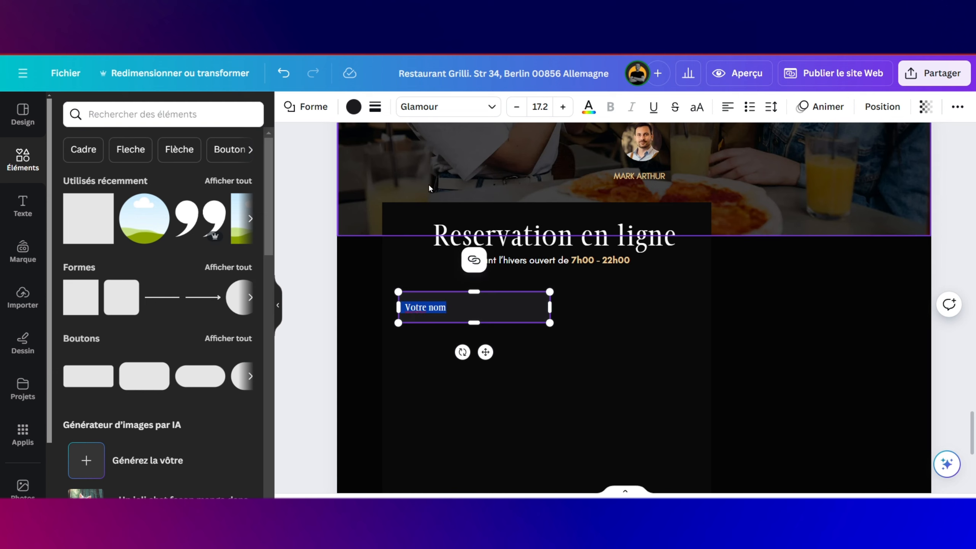
Step: Set the 'Votre nom' text in the Glacial Indifference font at 17.2
click(444, 106)
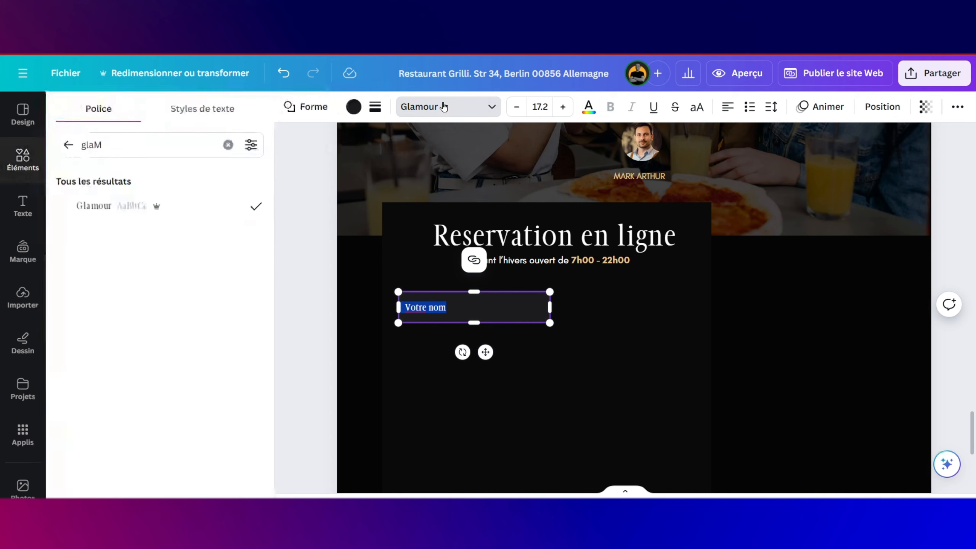
click(161, 137)
key(BackSpace)
key(BackSpace)
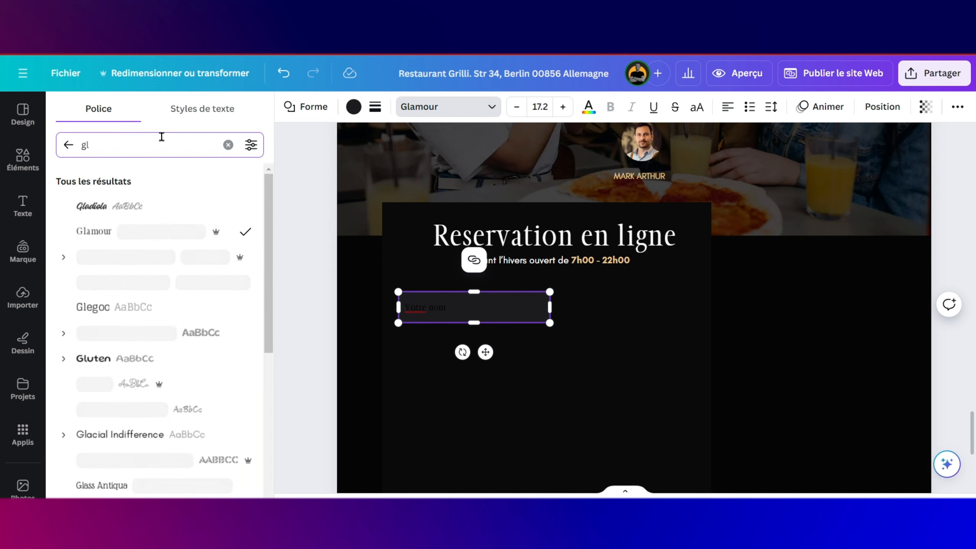
text(ac)
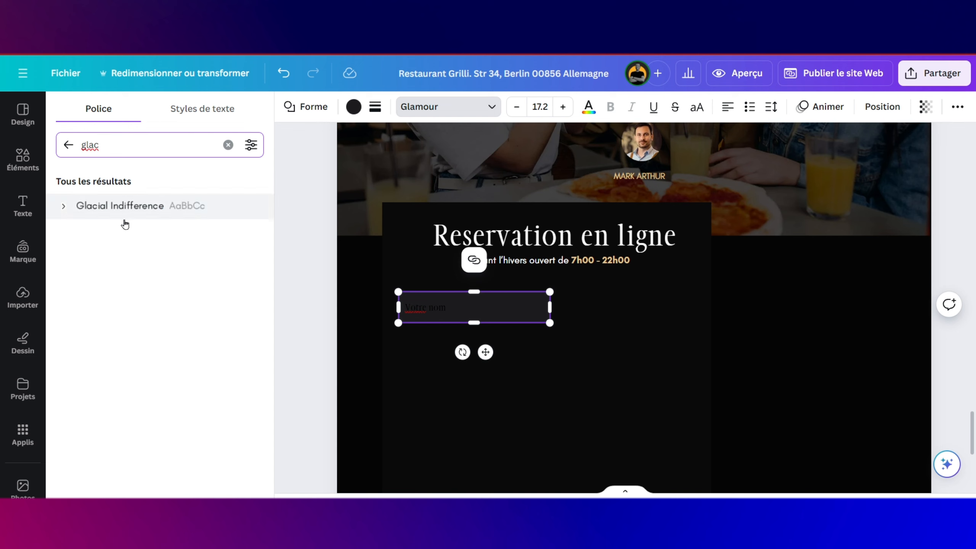
click(126, 212)
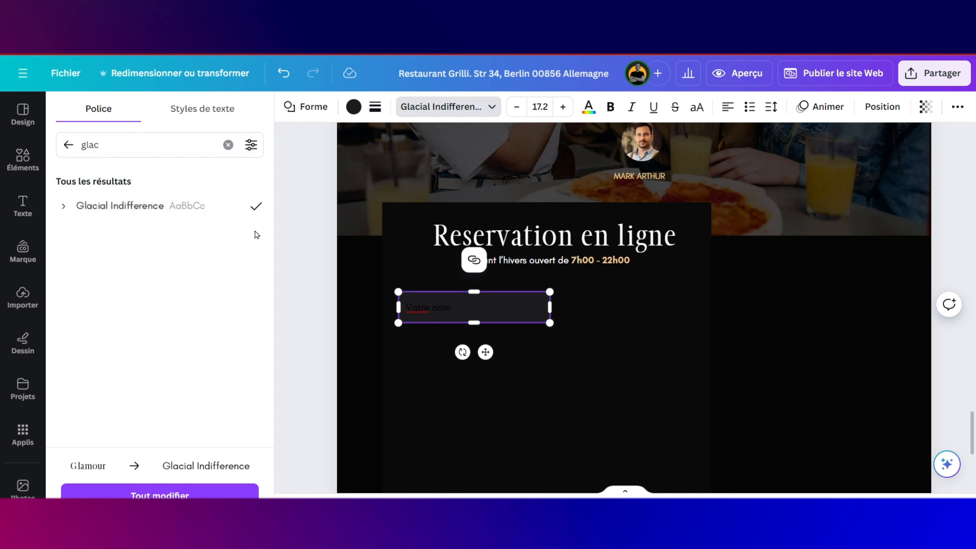
click(353, 110)
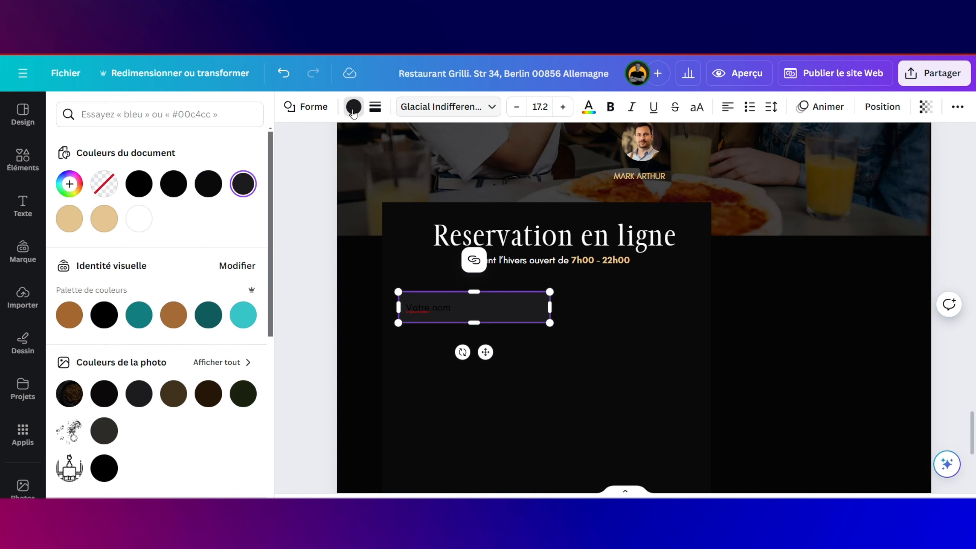
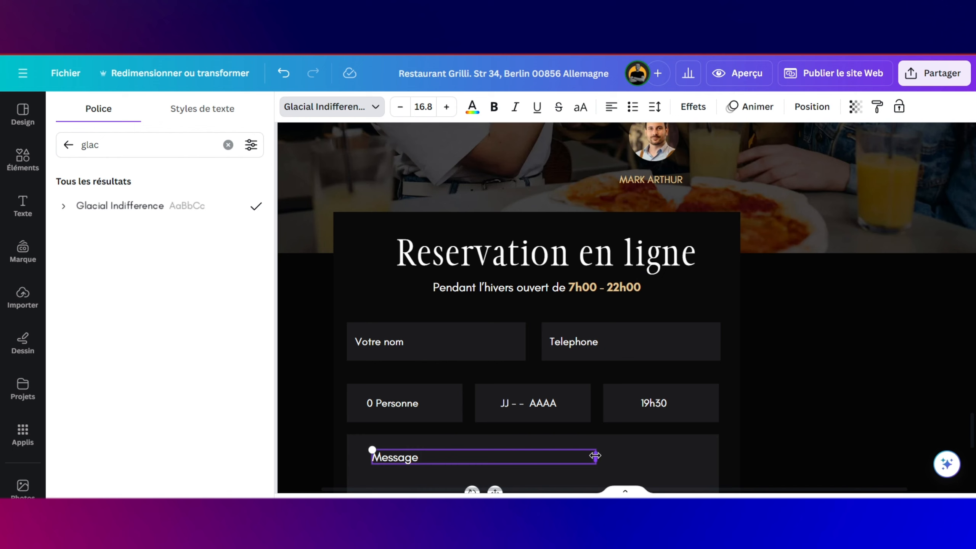
Step: Drag the Message text box's right edge inward so the box hugs its text
drag(595, 455, 462, 456)
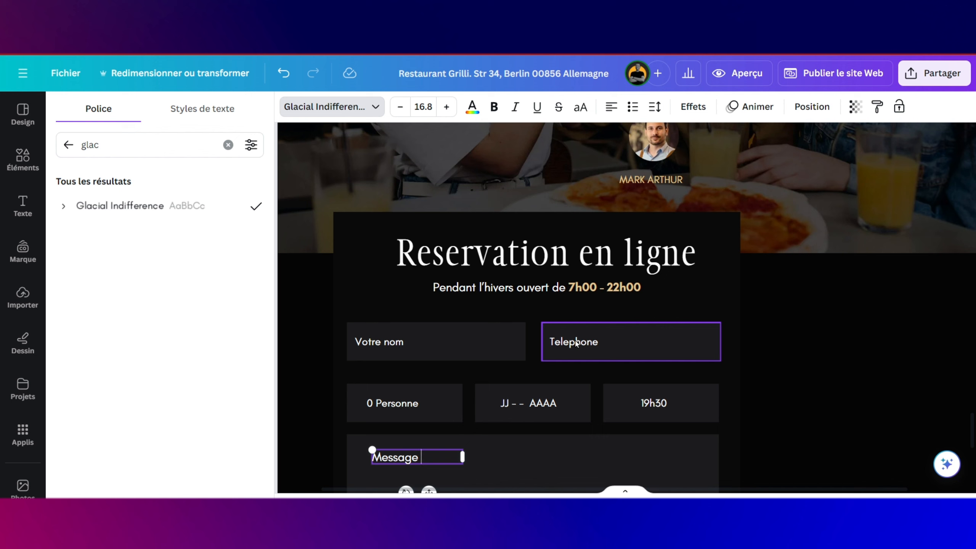
click(19, 159)
Step: Search the elements for 'personne' and place a person outline illustration on the page
click(155, 116)
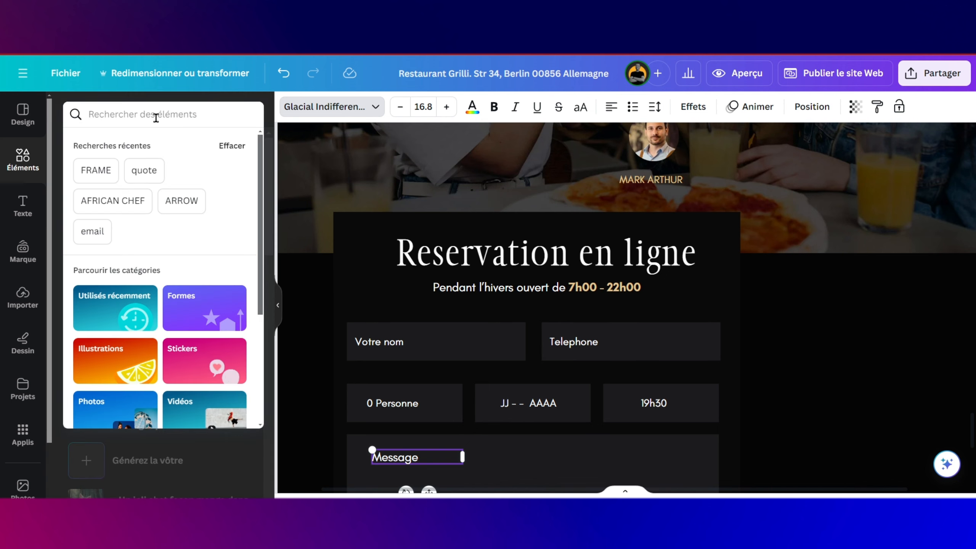
text(perso)
key(BackSpace)
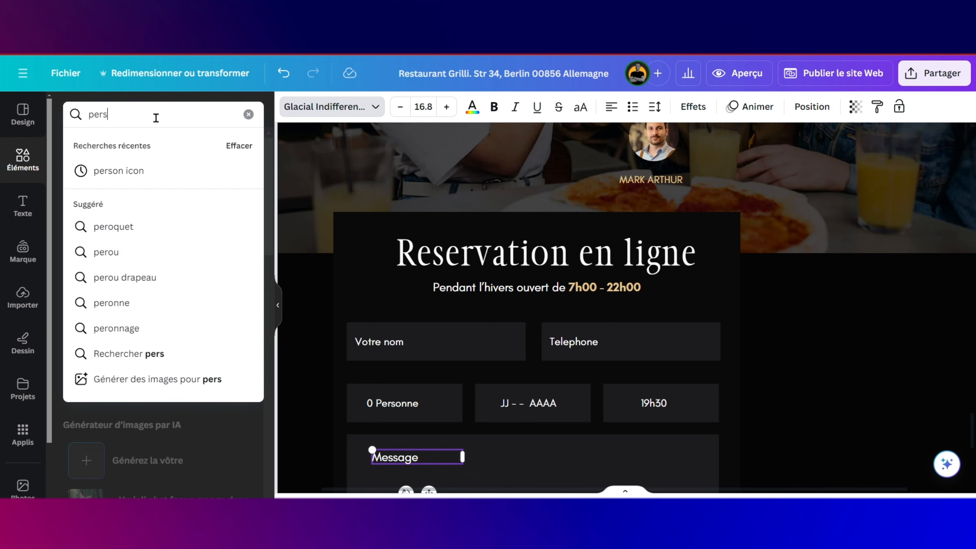
text(onne)
key(Return)
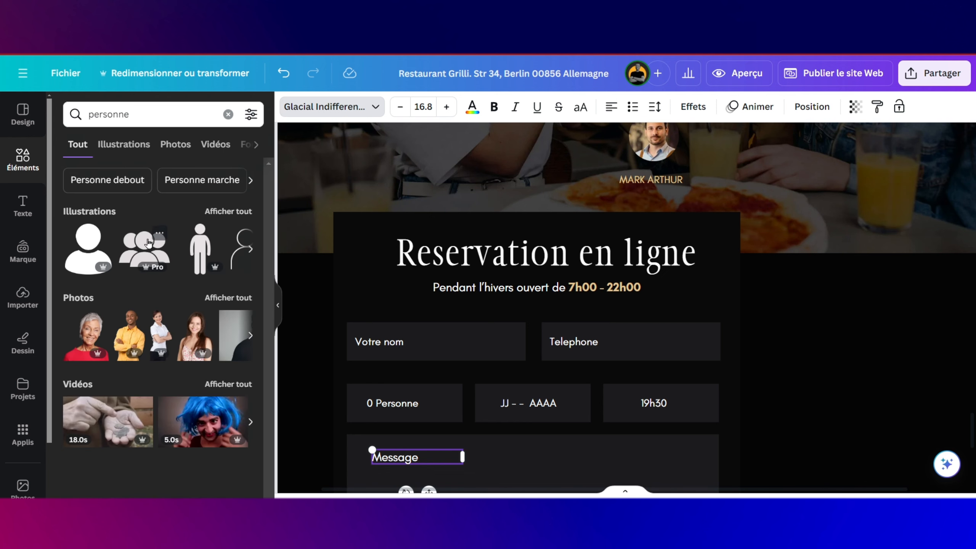
click(228, 211)
scroll(166, 322, down, 2)
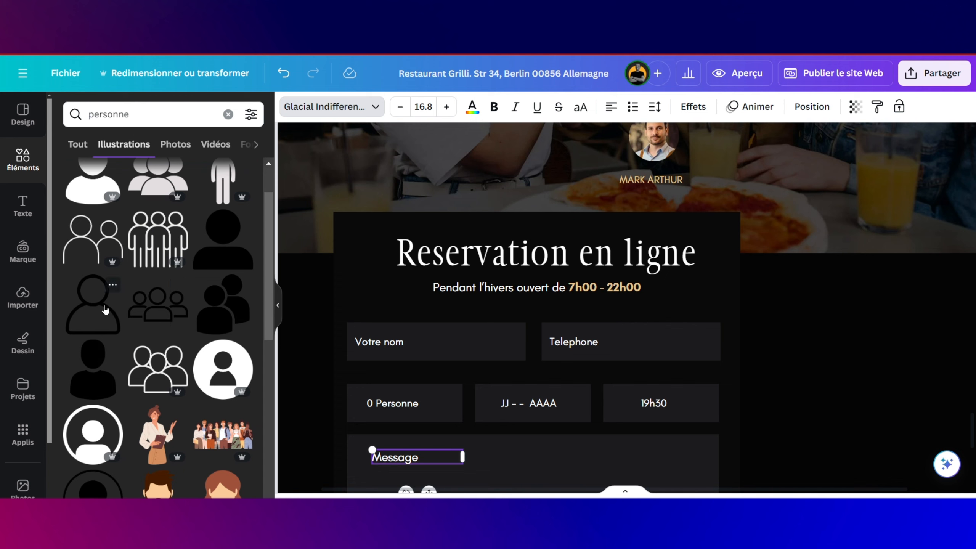
drag(105, 310, 484, 346)
Step: Shrink the person illustration to a tiny icon and make it white
scroll(500, 347, down, 5)
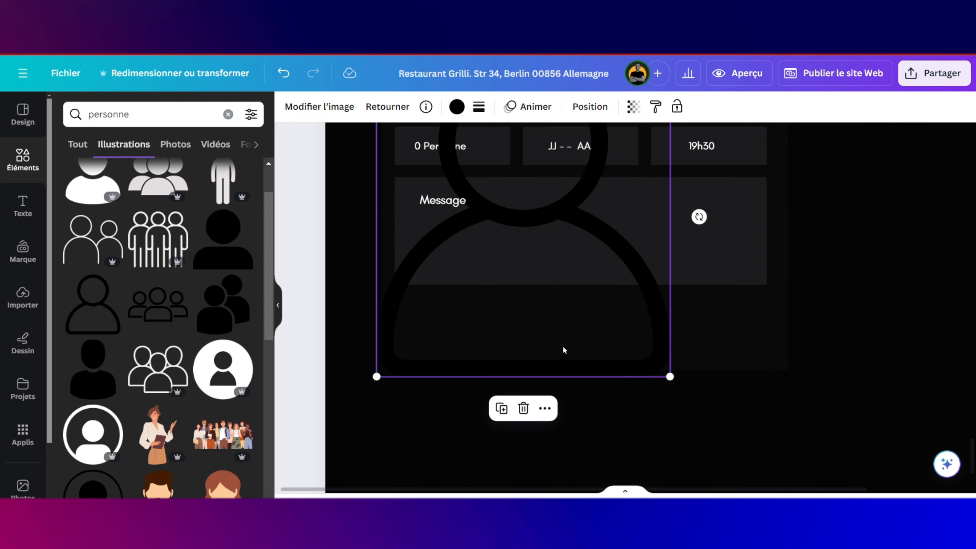
drag(671, 376, 500, 221)
scroll(500, 231, up, 4)
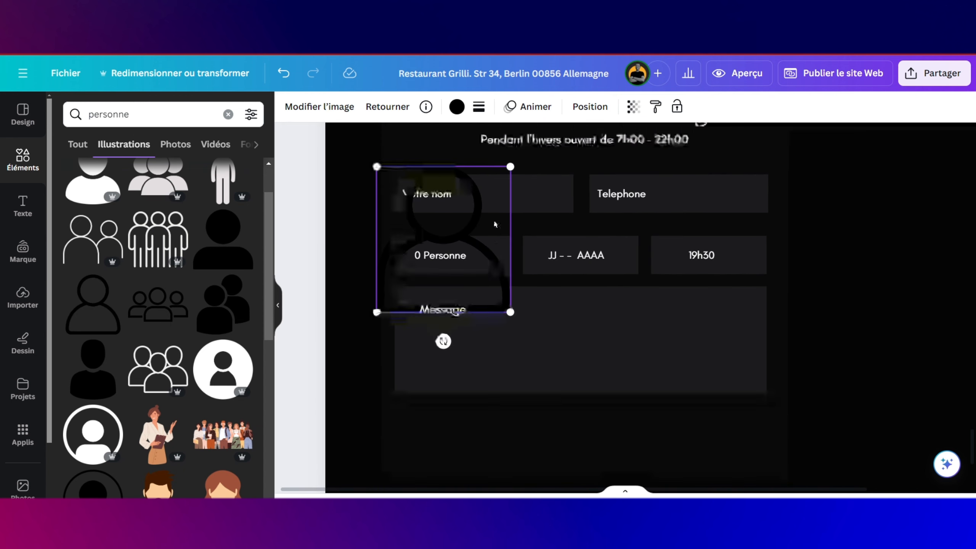
drag(510, 335, 389, 205)
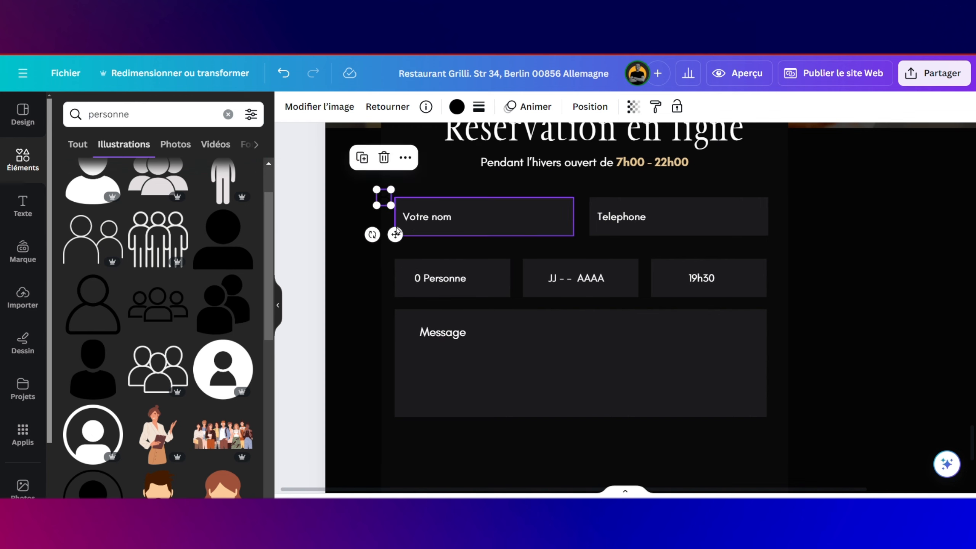
click(395, 225)
key(ctrl+z)
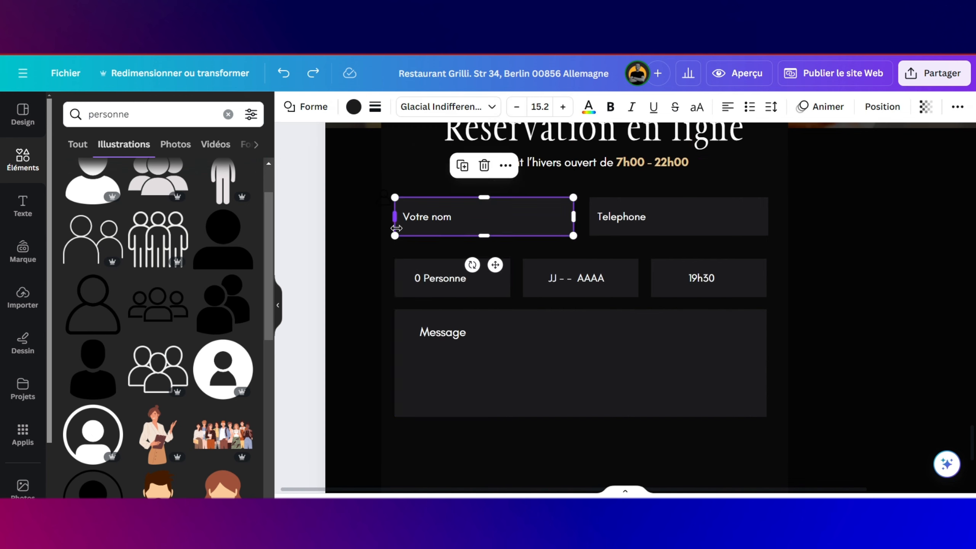
click(382, 203)
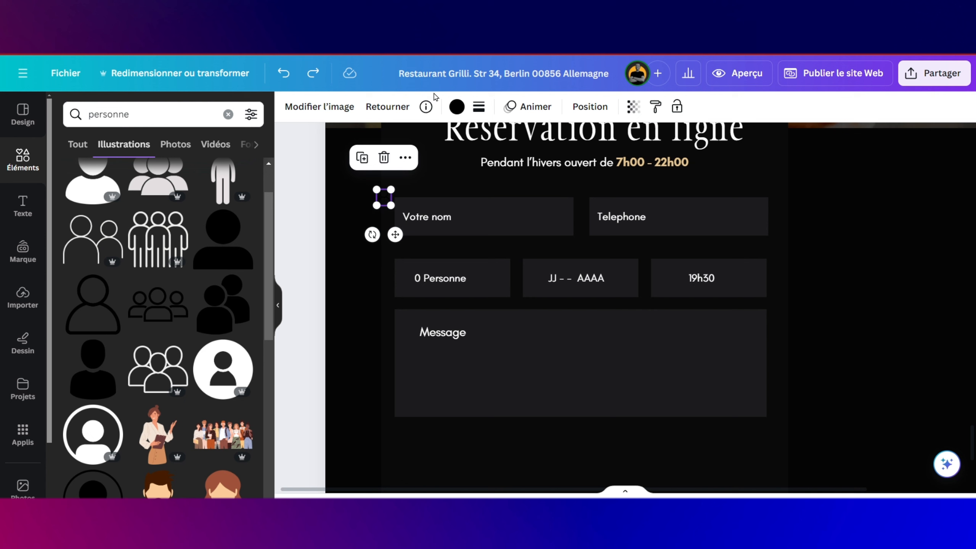
click(457, 107)
click(103, 218)
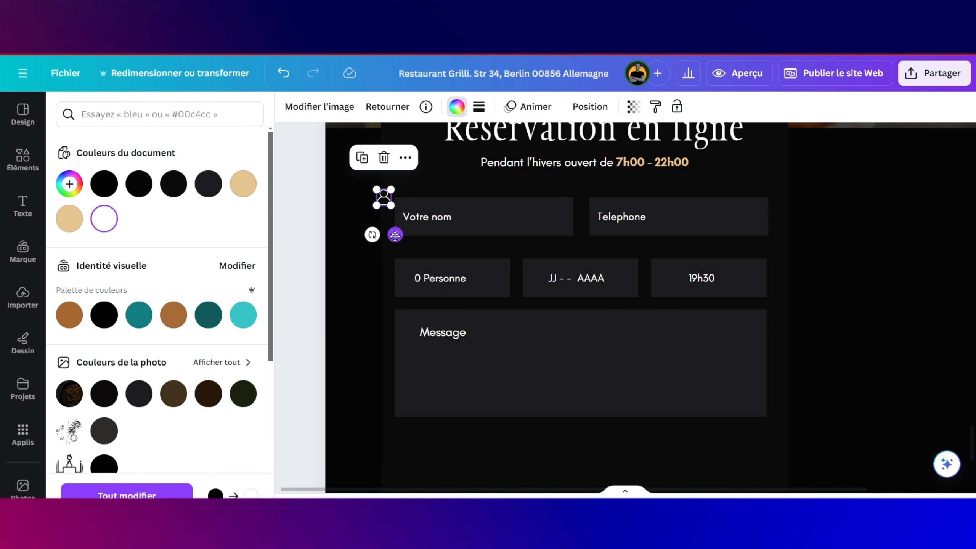
Step: Move the person icon into the guest field, change '0 Personne' to '1 Personne' and shrink the icon slightly
drag(395, 236, 414, 315)
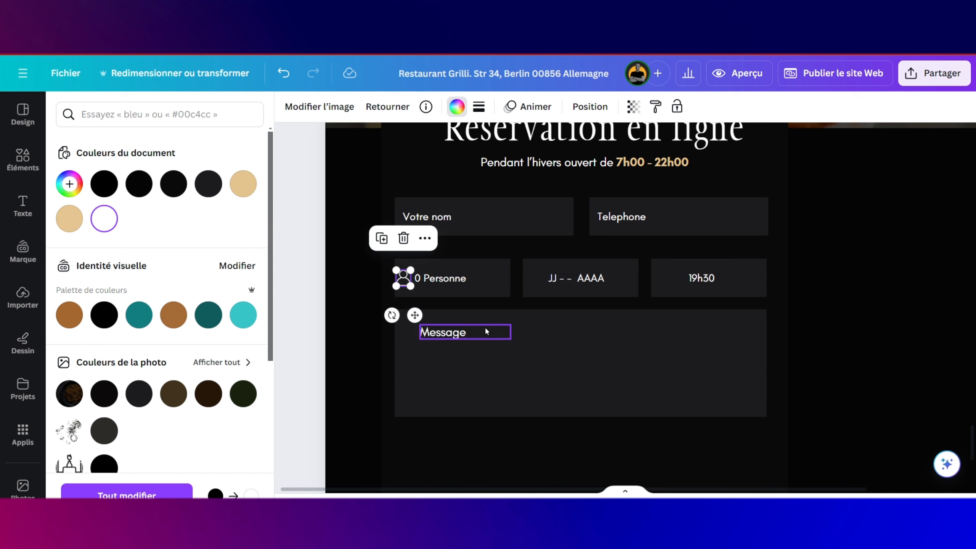
click(421, 274)
click(419, 278)
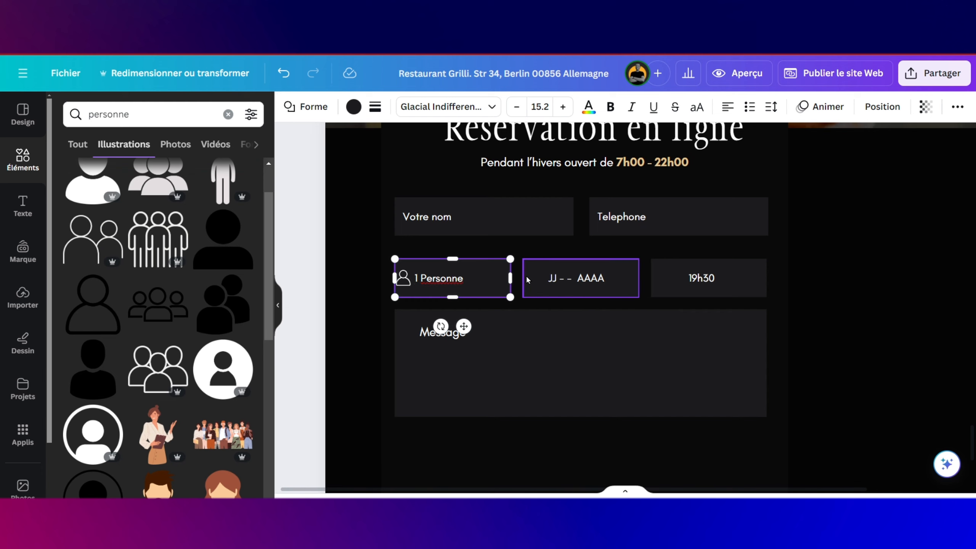
click(406, 279)
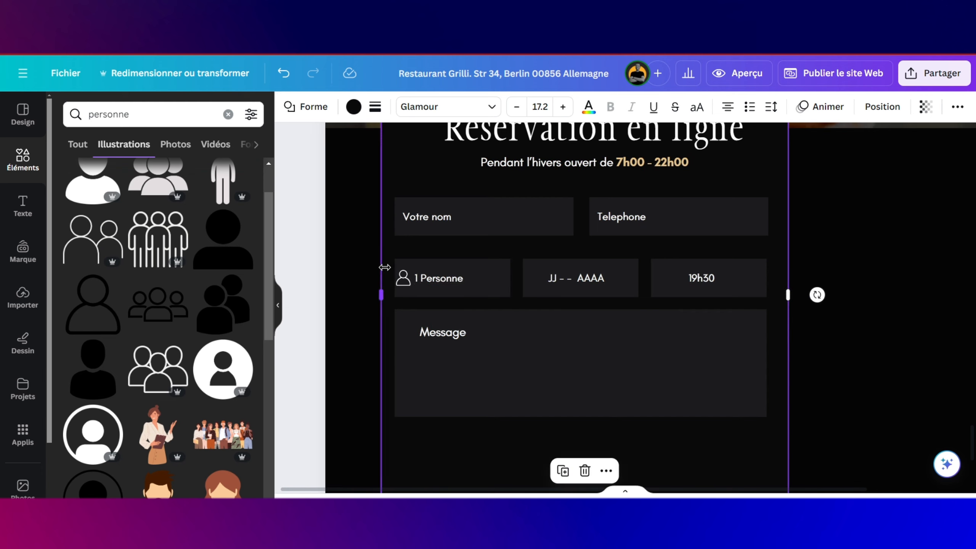
click(403, 278)
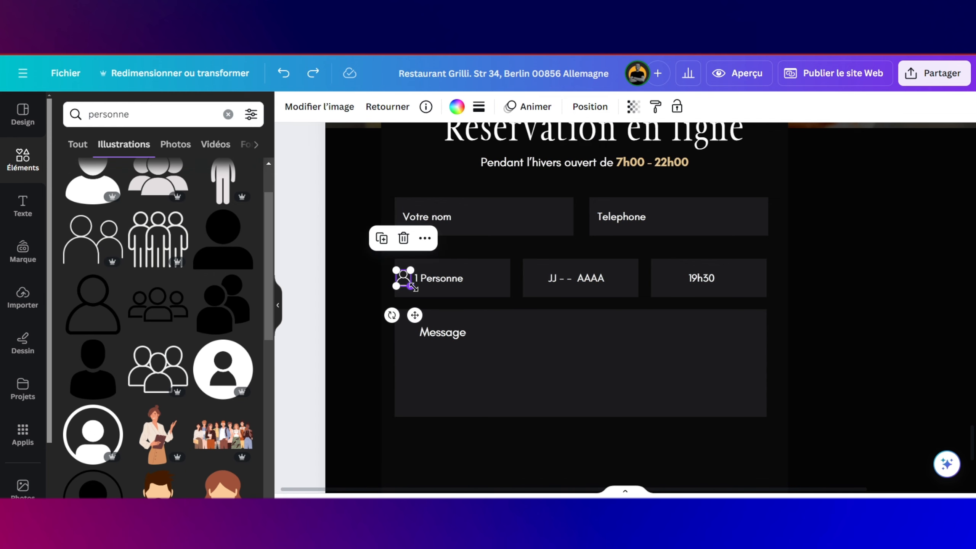
scroll(413, 286, up, 5)
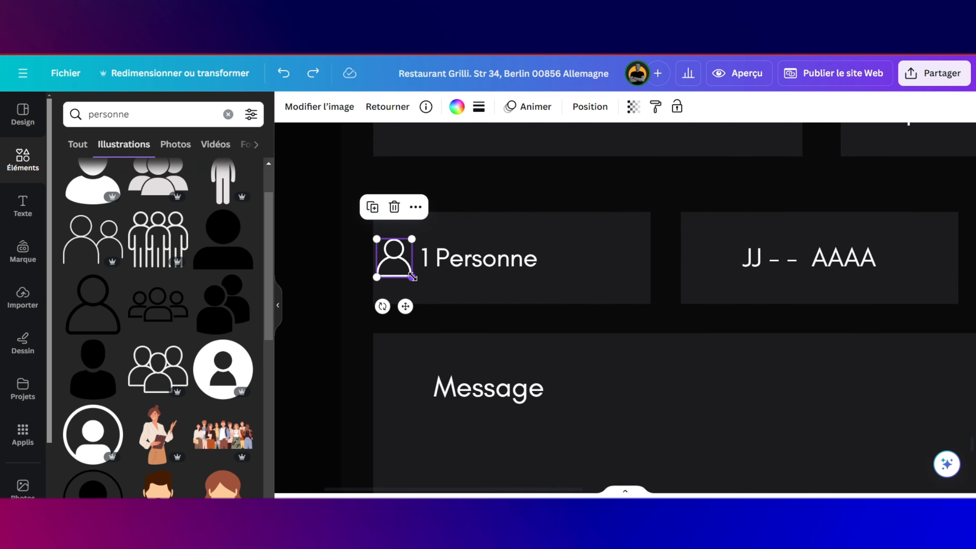
drag(410, 275, 410, 302)
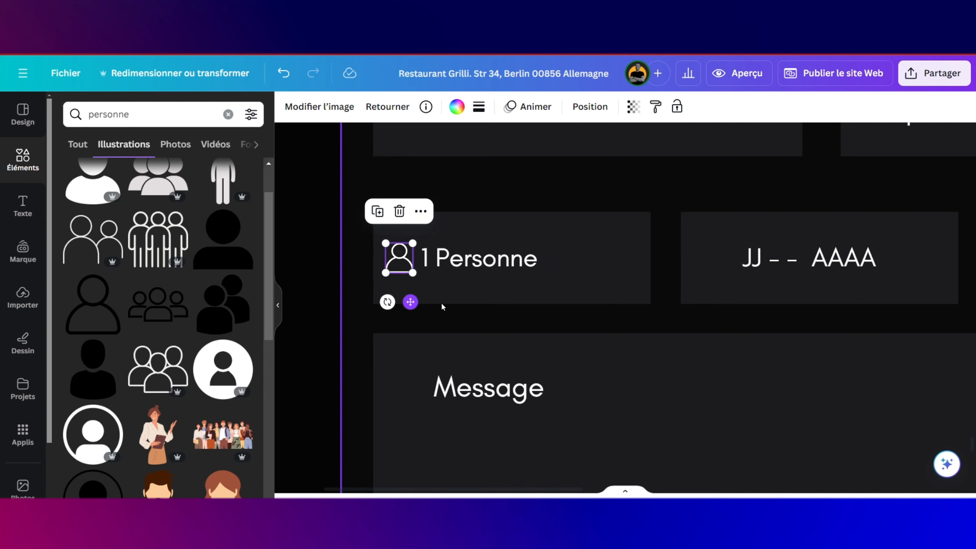
Step: Search the elements for 'calendrier' and place a blank calendar illustration on the page
click(134, 115)
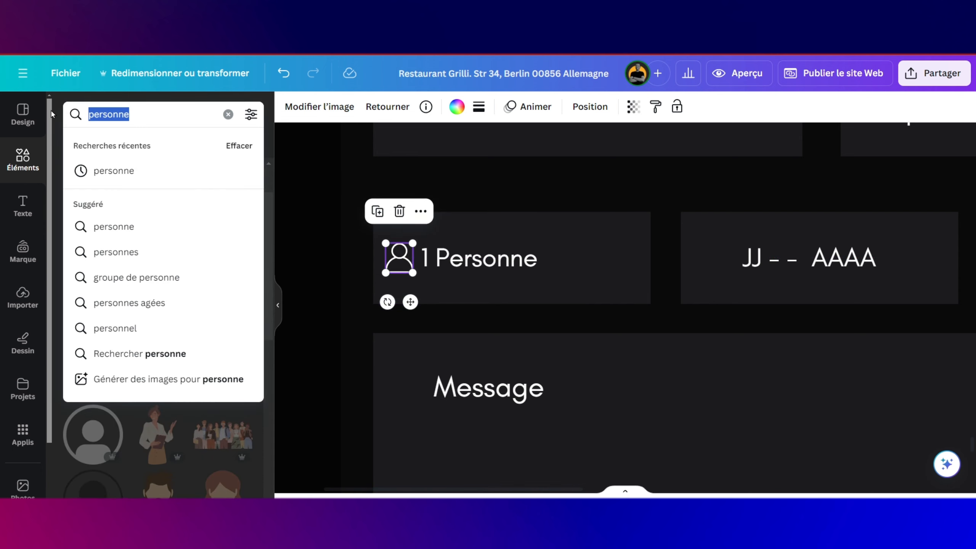
text(cal)
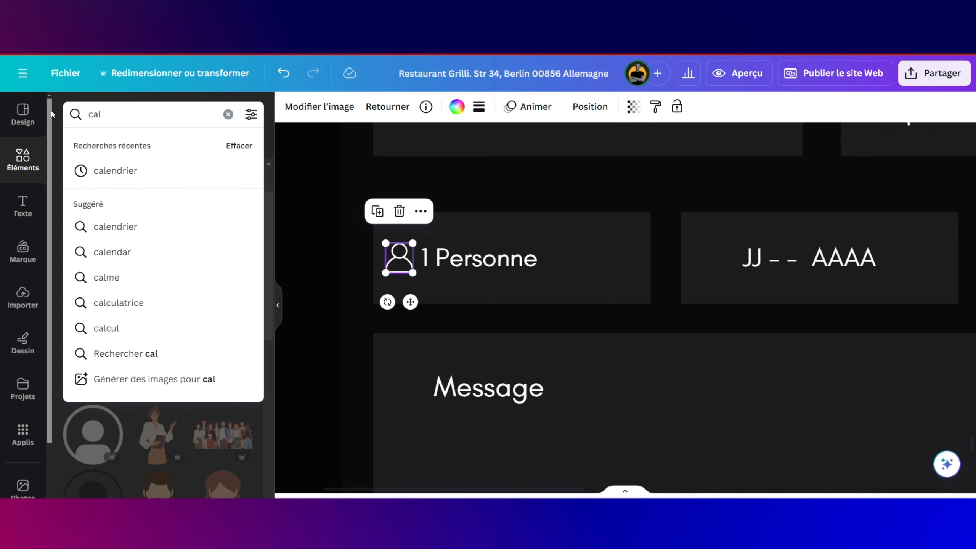
click(100, 172)
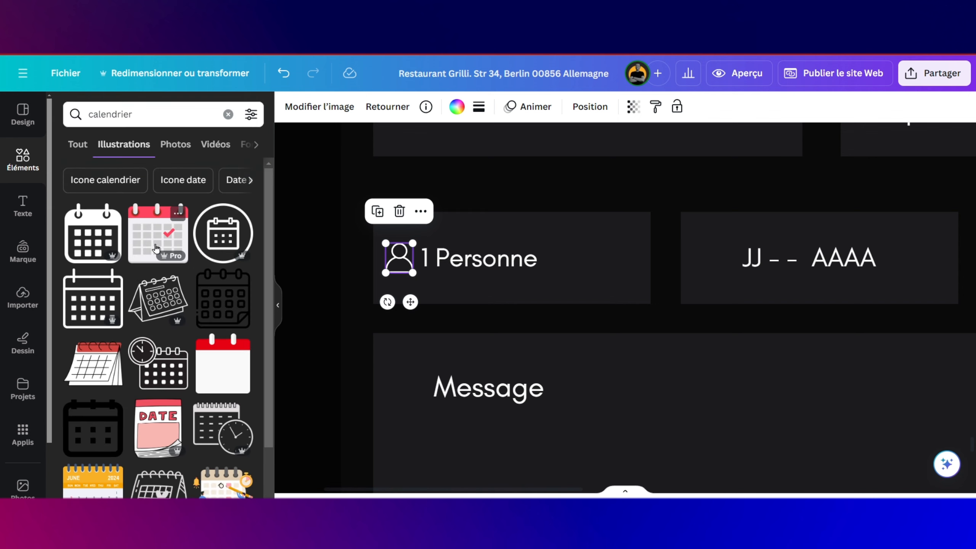
scroll(203, 313, down, 2)
scroll(203, 313, down, 10)
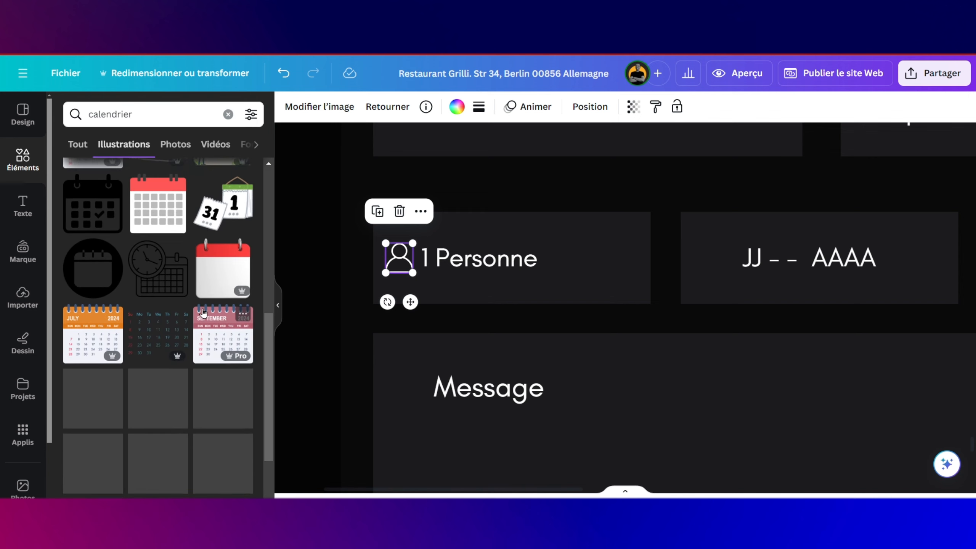
scroll(204, 314, down, 6)
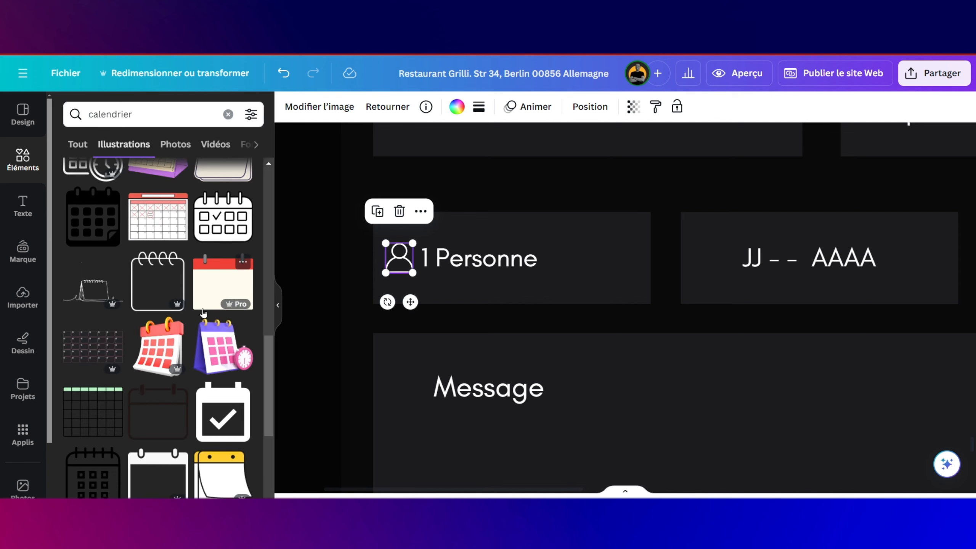
scroll(203, 302, down, 3)
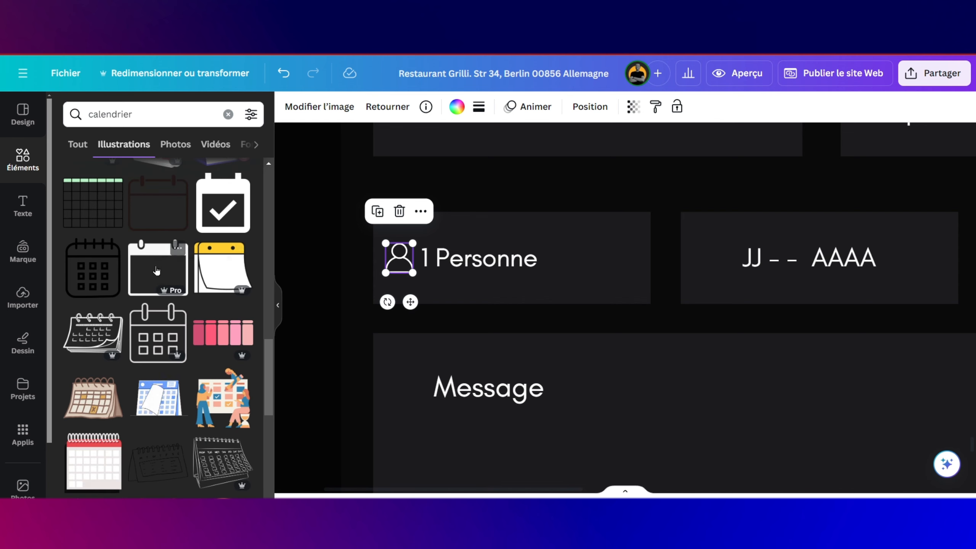
drag(153, 271, 445, 183)
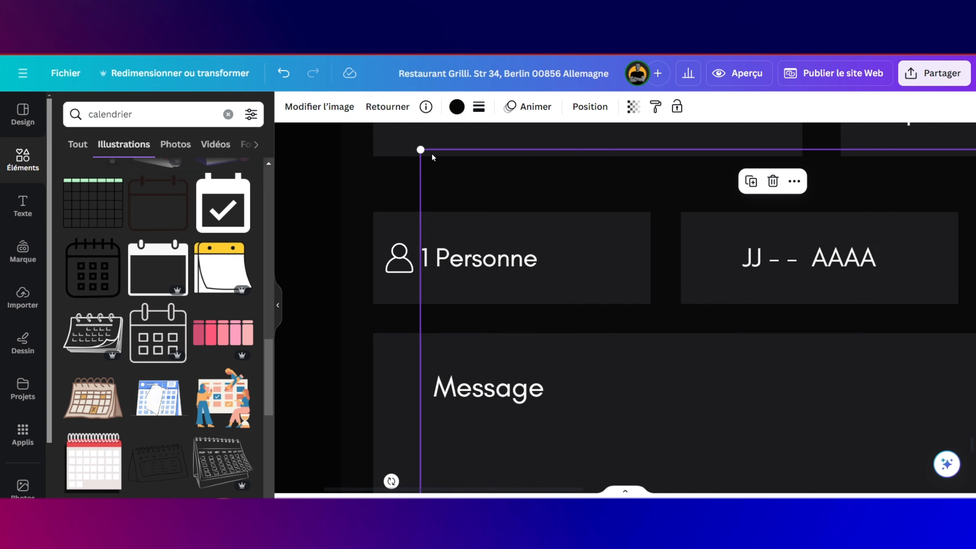
Step: Shrink the calendar to a tiny white icon beside the 'JJ -- AAAA' date field
scroll(431, 155, down, 5)
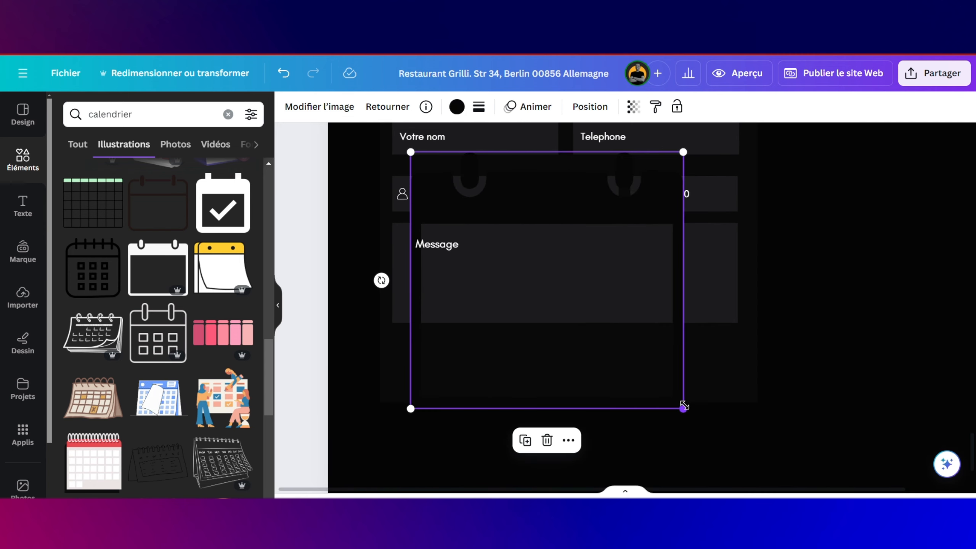
drag(684, 406, 424, 164)
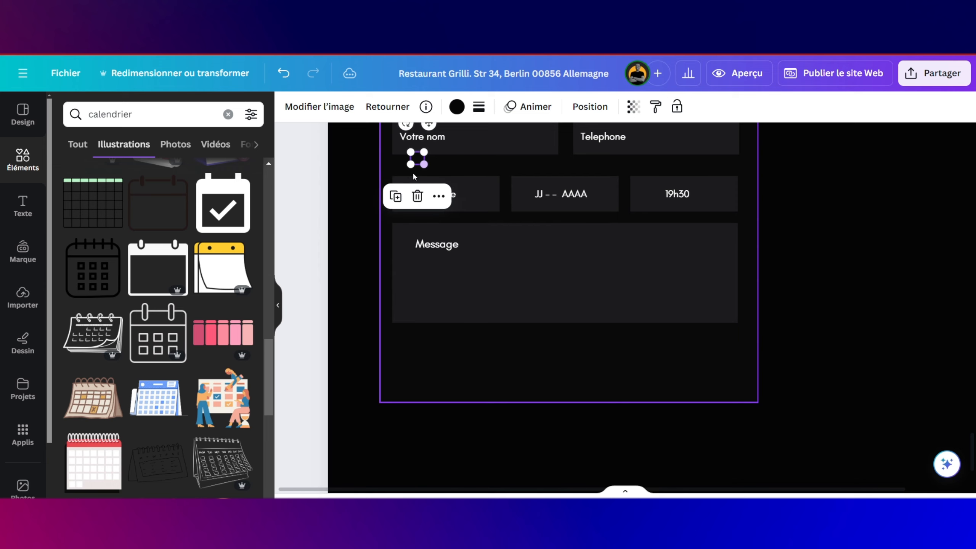
scroll(414, 173, up, 5)
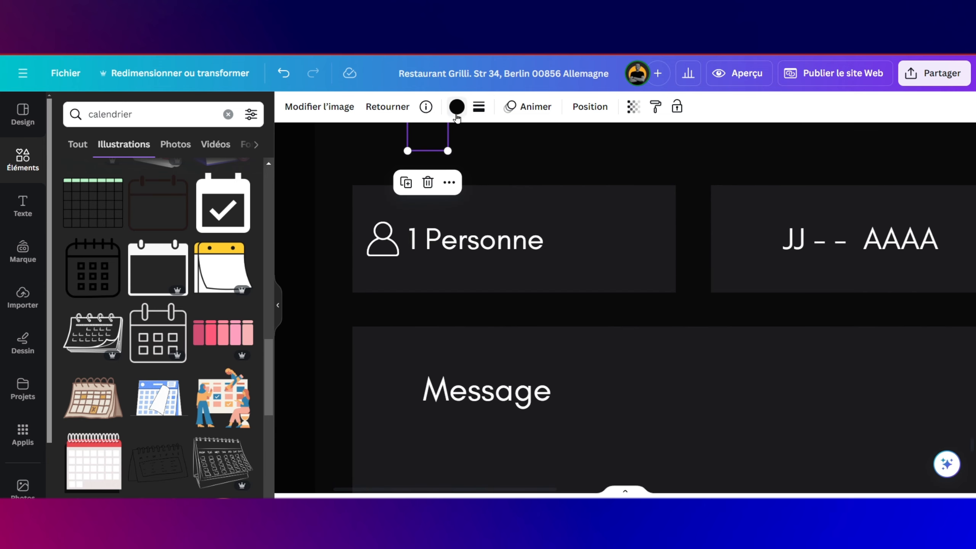
click(456, 108)
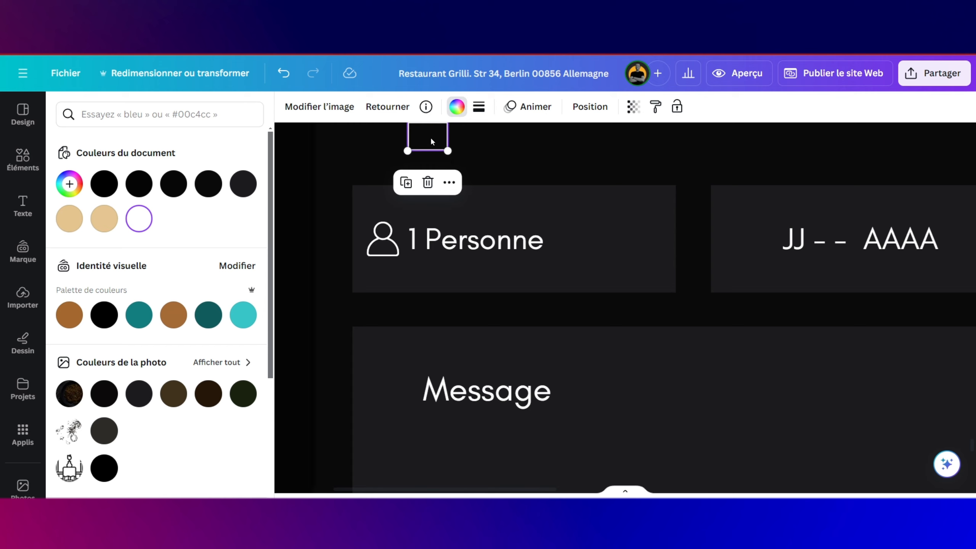
drag(431, 141, 754, 243)
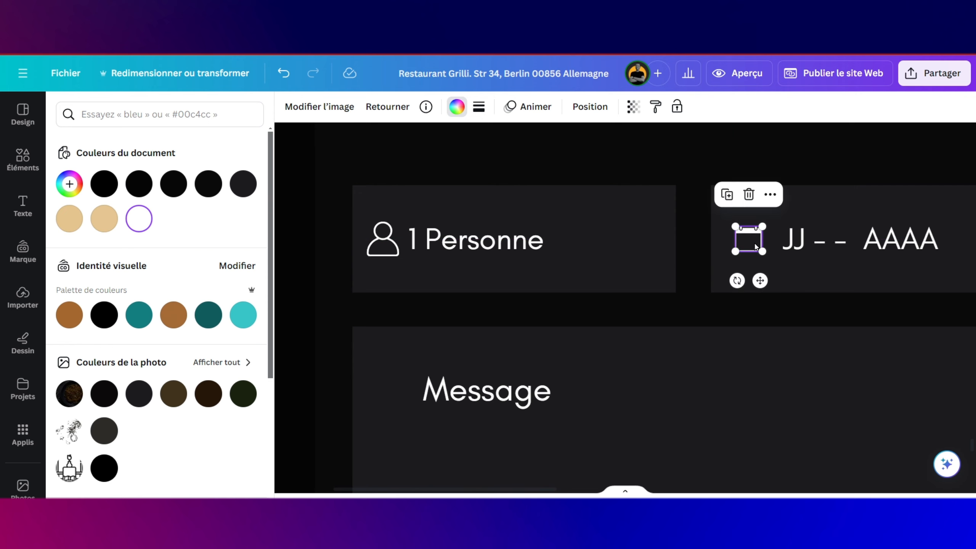
scroll(755, 245, right, 10)
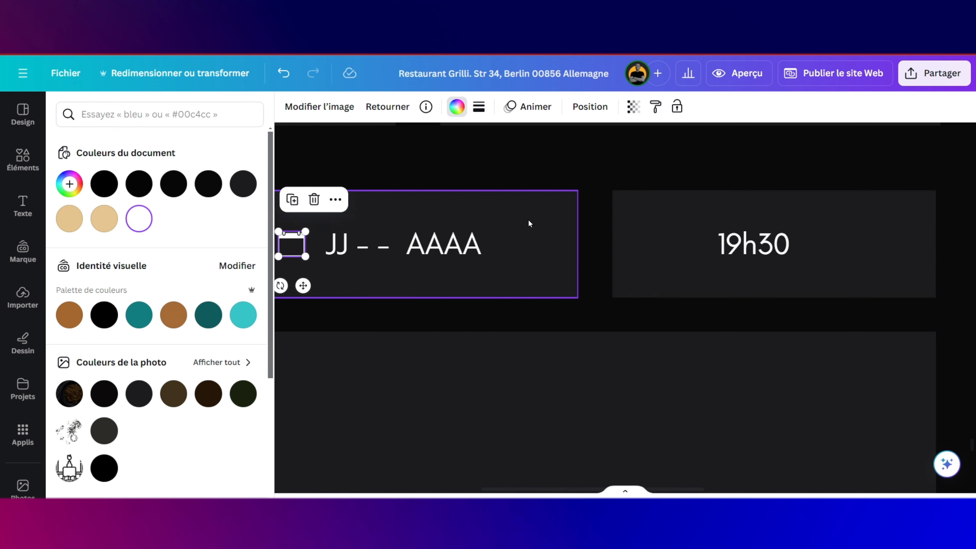
Step: Search the elements for 'clock', then delete the oversized clock illustration that was added
click(6, 155)
click(6, 155)
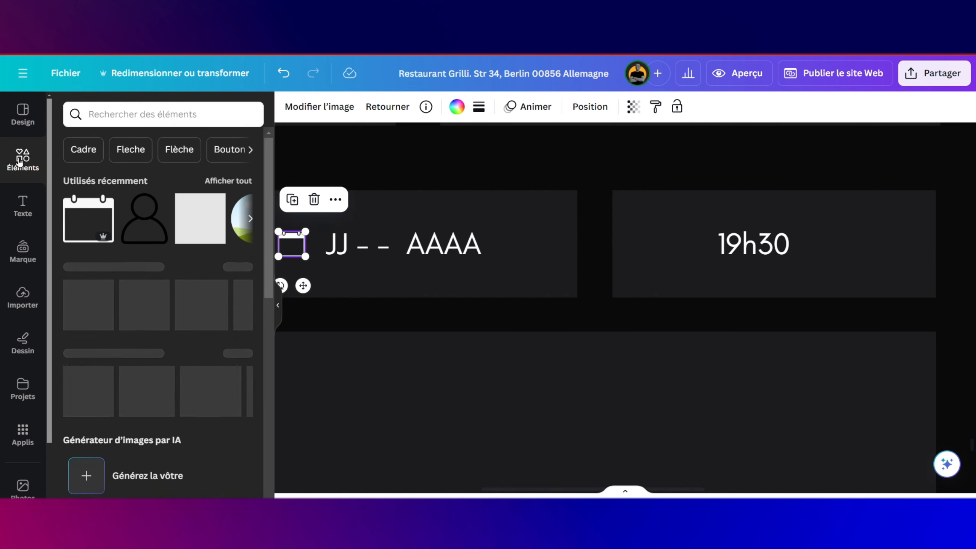
click(124, 115)
text(cloc)
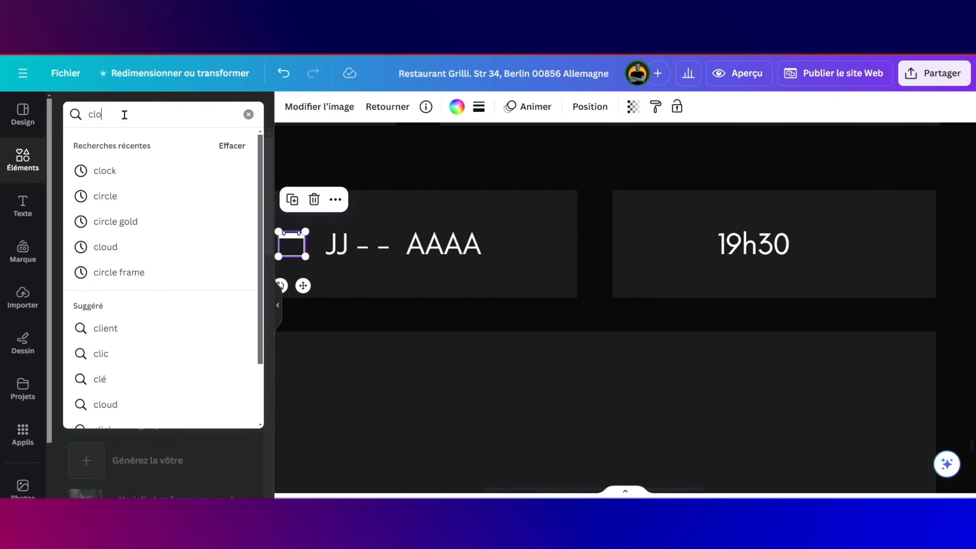
click(112, 170)
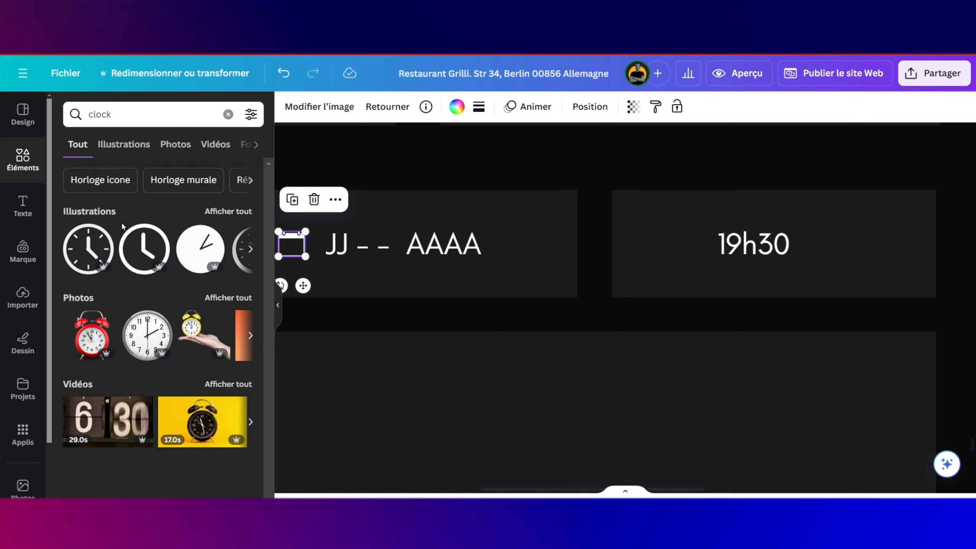
click(144, 259)
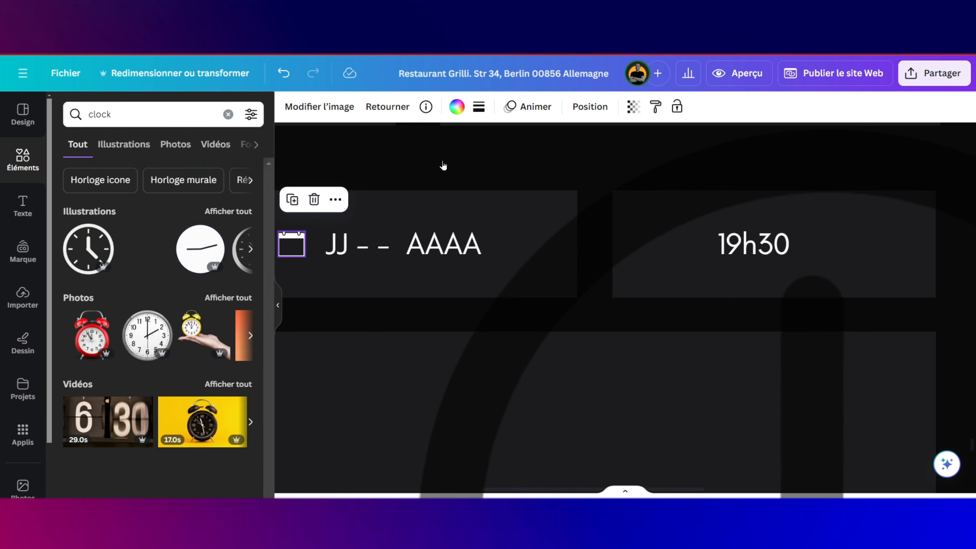
click(828, 162)
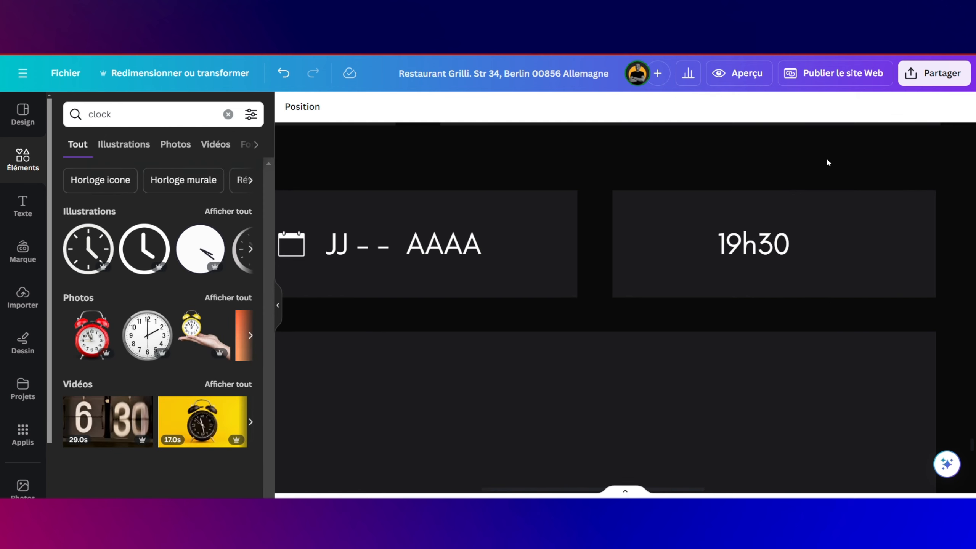
Step: Pick the small clock icon beside the opening hours in the hero banner
scroll(828, 162, down, 3)
scroll(828, 163, up, 10)
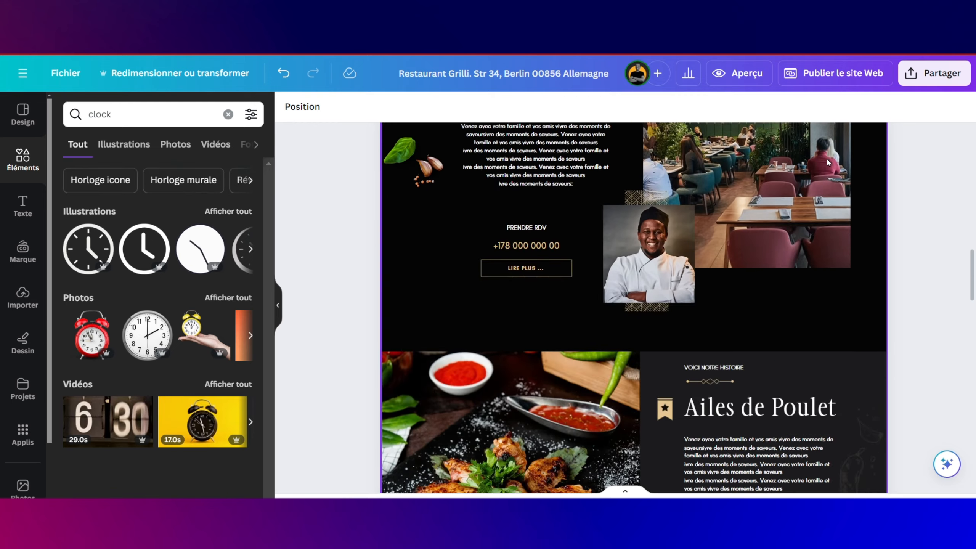
scroll(826, 161, up, 2)
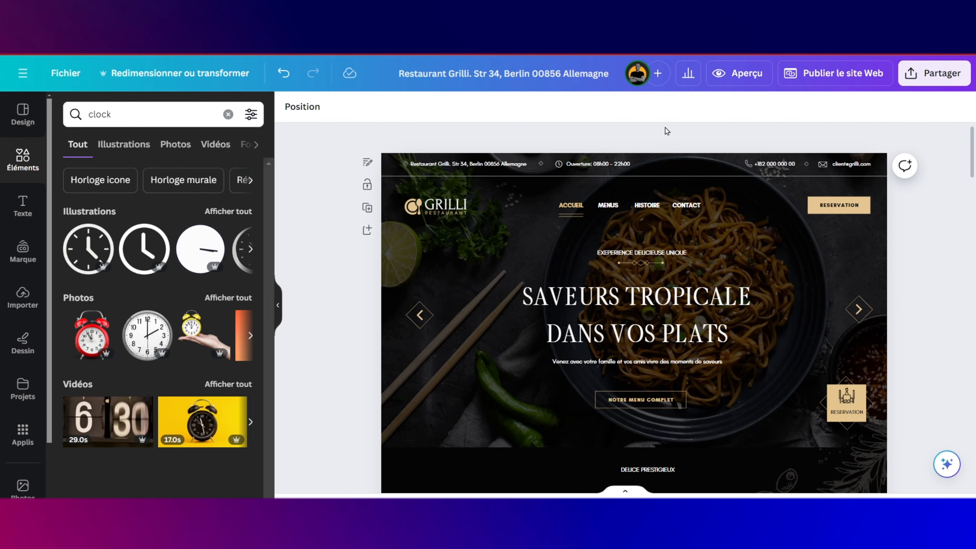
click(556, 166)
click(560, 167)
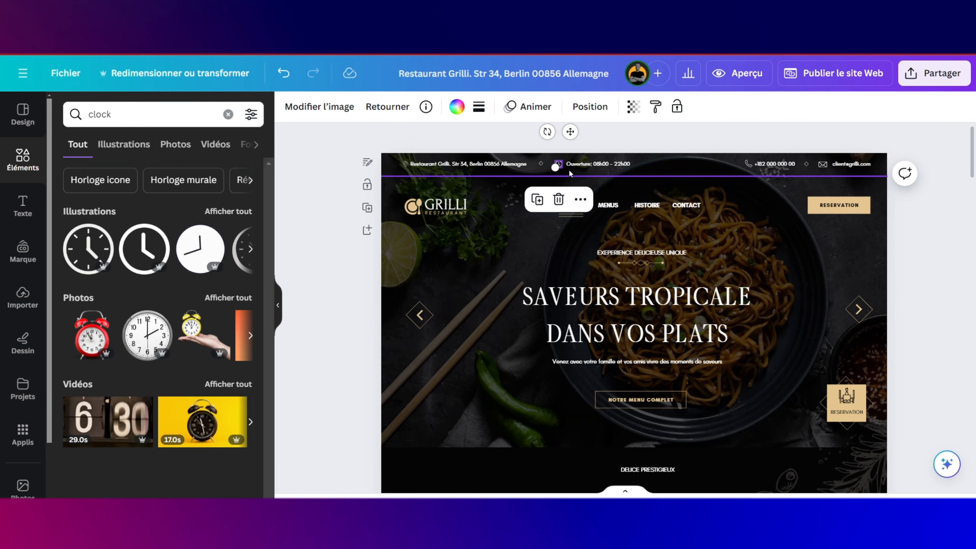
Step: Paste the clock icon into the form and position it next to '19h30'
scroll(569, 169, down, 15)
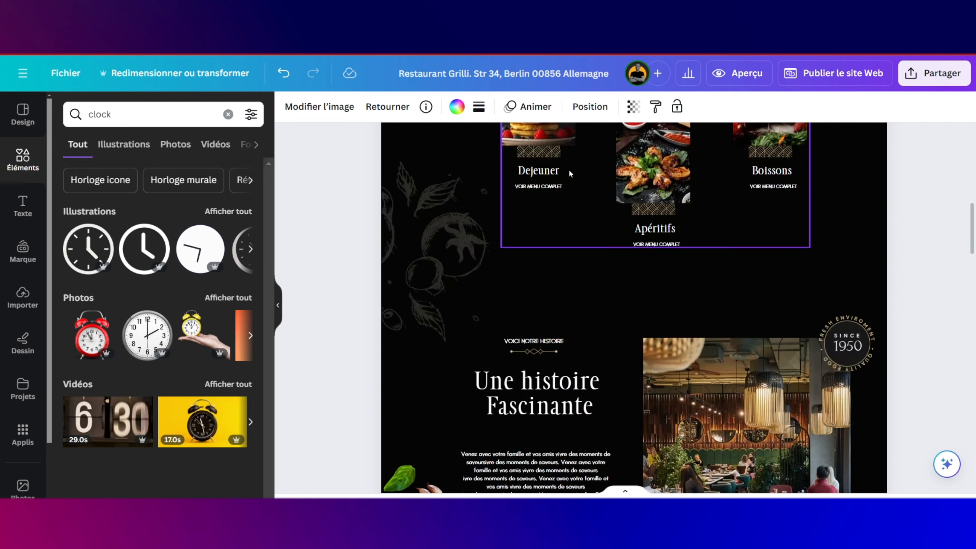
scroll(569, 169, down, 12)
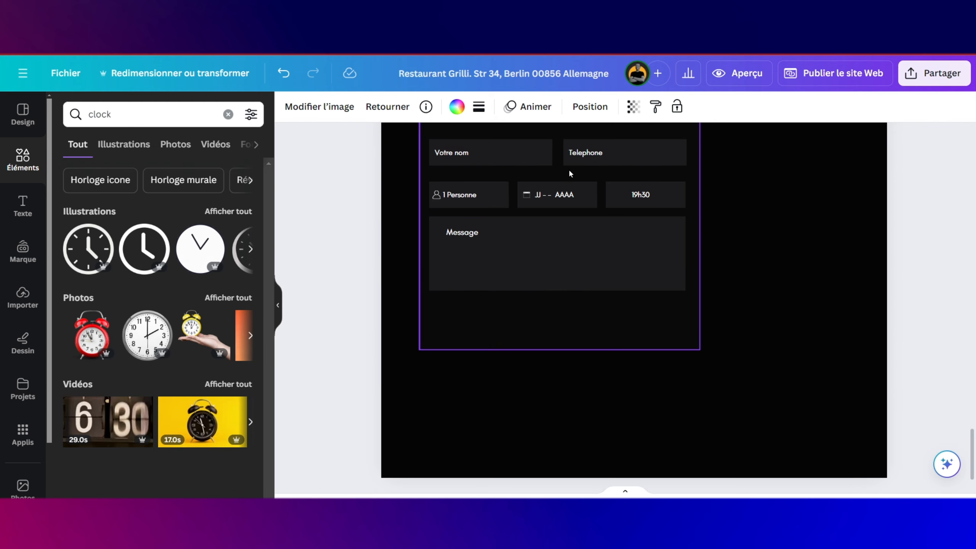
scroll(599, 215, up, 3)
scroll(599, 217, up, 5)
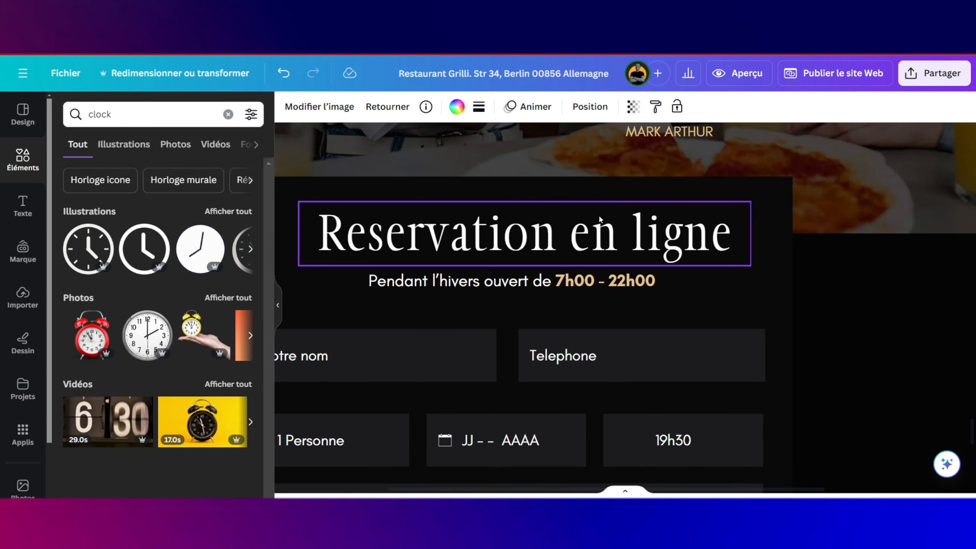
click(599, 215)
scroll(593, 238, up, 3)
click(591, 259)
key(ctrl+v)
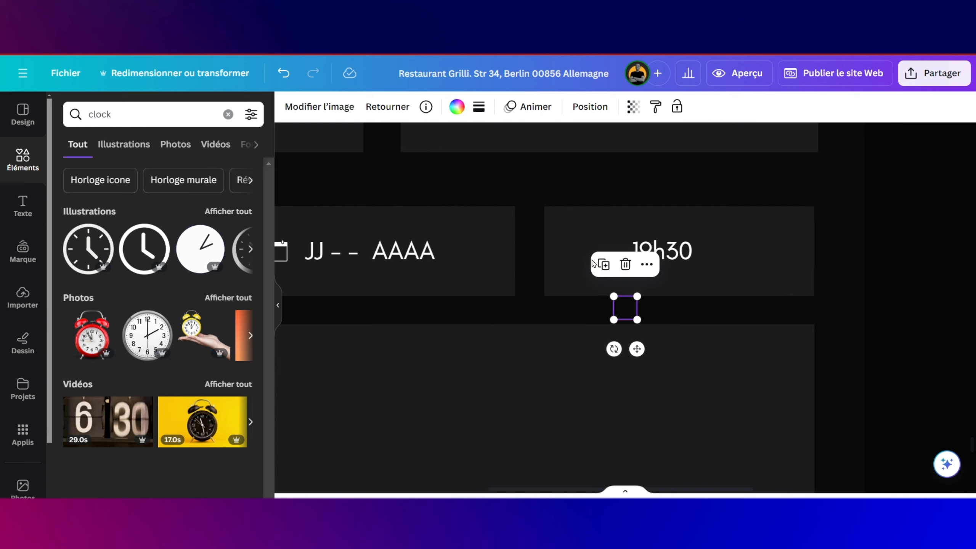
drag(633, 348, 595, 288)
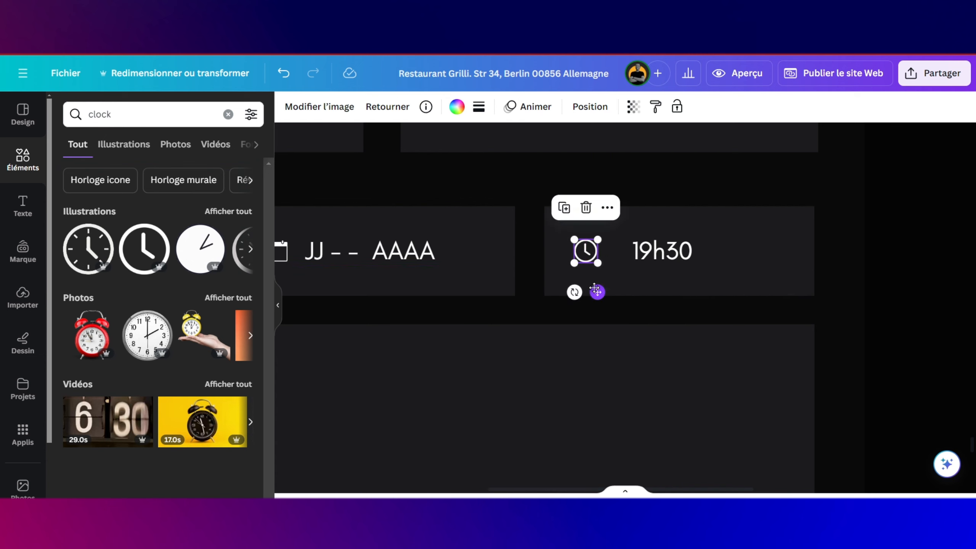
Step: Delete the extra space before '19h30' so the time sits neatly after the clock
click(670, 257)
double_click(669, 254)
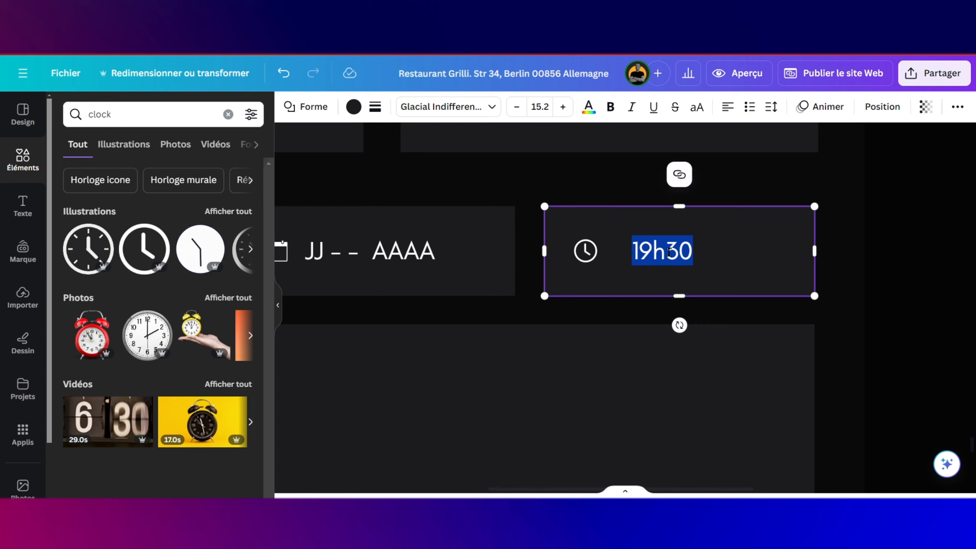
click(666, 249)
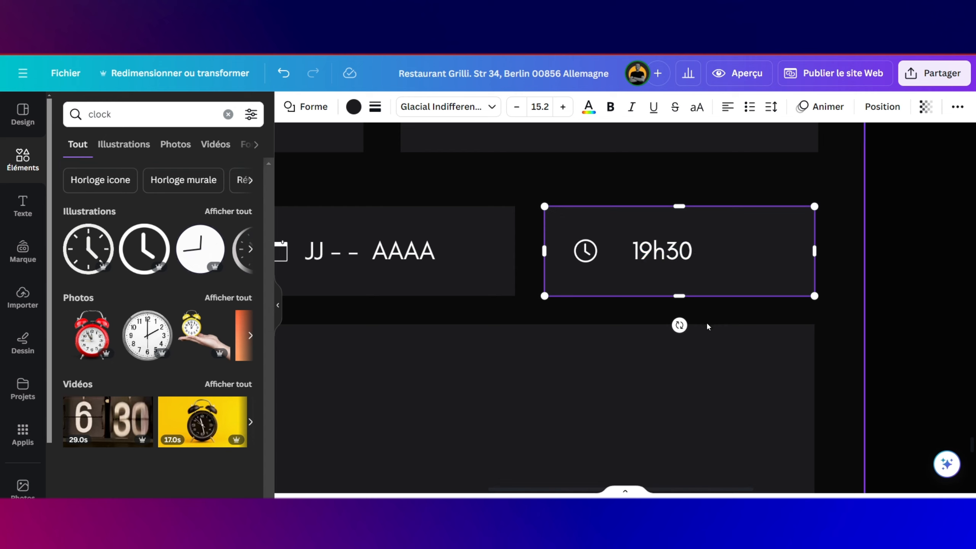
key(BackSpace)
key(BackSpace)
key(BackSpace)
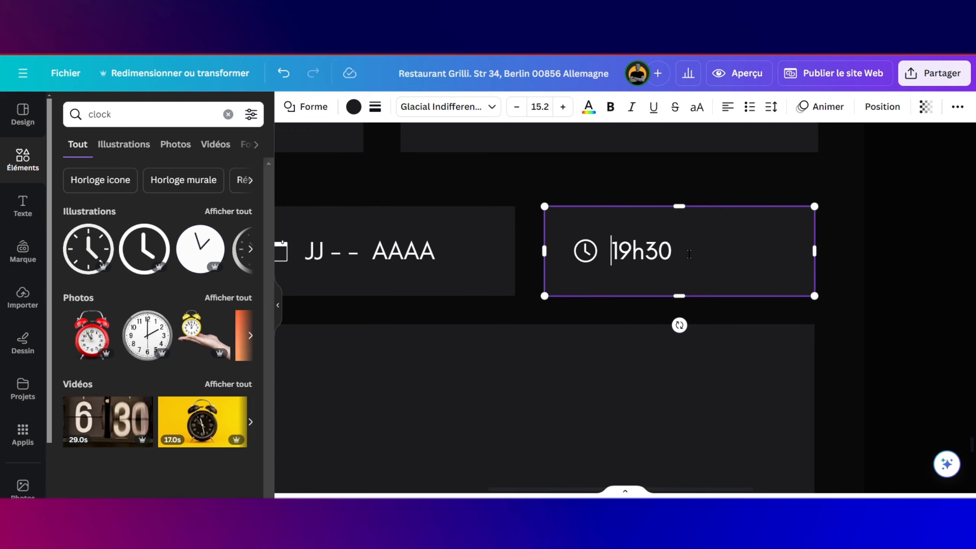
scroll(690, 254, left, 3)
scroll(431, 251, left, 8)
click(461, 252)
scroll(533, 256, up, 15)
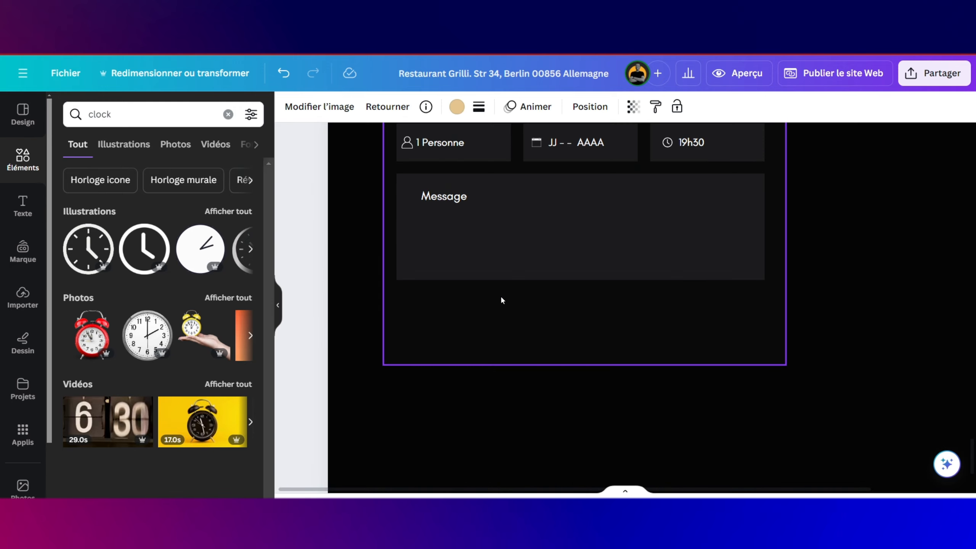
scroll(501, 299, up, 4)
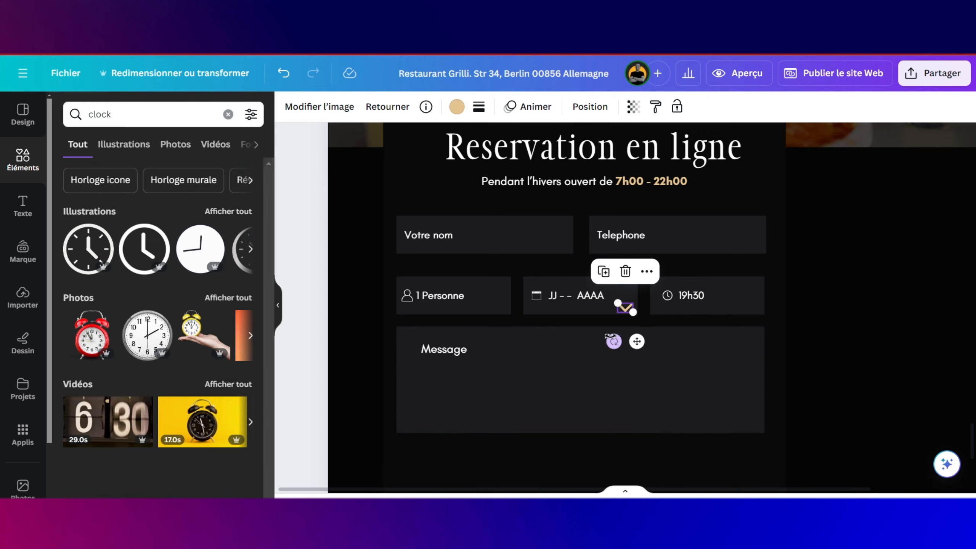
Step: Shrink the arrow icon, make it white and duplicate it into the other form fields
scroll(649, 315, up, 5)
drag(580, 300, 545, 227)
click(457, 106)
click(104, 218)
click(522, 189)
scroll(540, 192, down, 4)
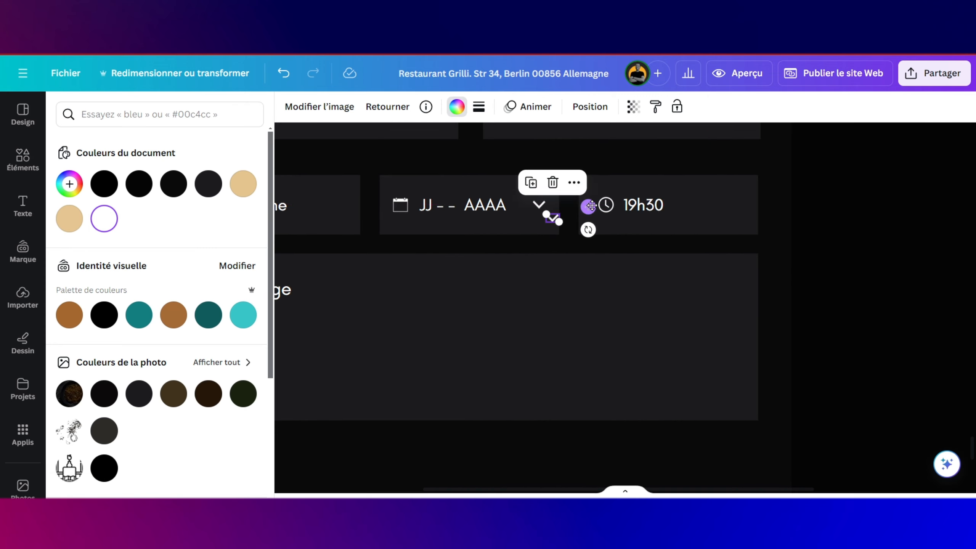
drag(592, 206, 774, 192)
click(714, 169)
drag(782, 207, 369, 197)
scroll(440, 244, down, 4)
Step: Retype the 'MENU COMPLET' button label as 'RESERVATION'
click(434, 231)
scroll(471, 250, up, 5)
scroll(495, 314, down, 2)
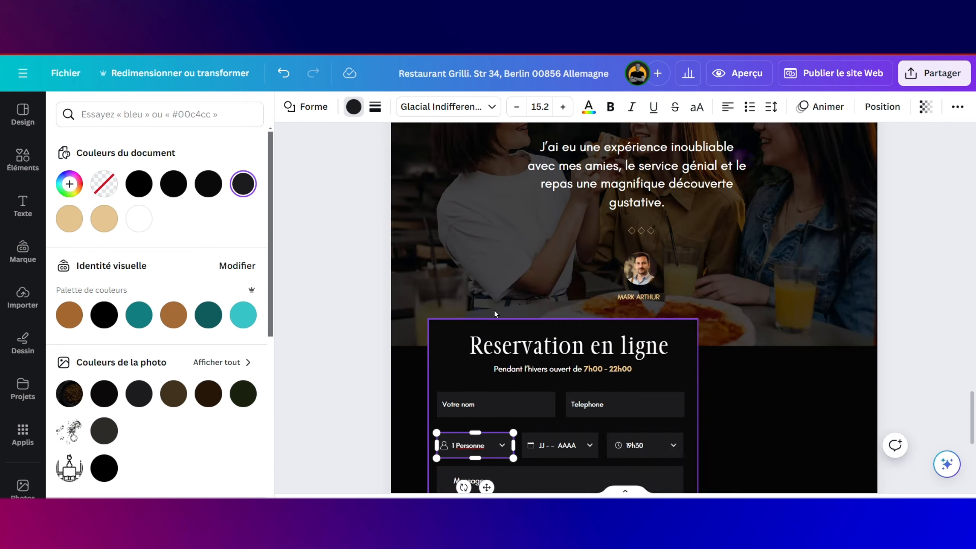
scroll(495, 314, down, 5)
click(628, 307)
drag(628, 307, 684, 291)
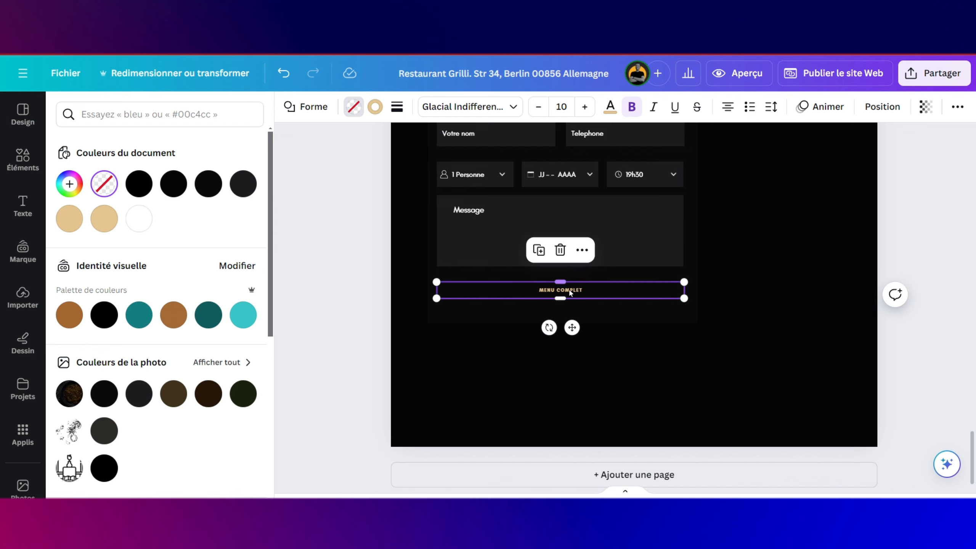
double_click(570, 291)
key(Caps_Lock)
text(RESERVATION)
Step: Set RESERVATION to size 16 with gold fill and dark text, and give Votre nom a thin border
triple_click(585, 107)
double_click(584, 107)
click(585, 107)
click(611, 107)
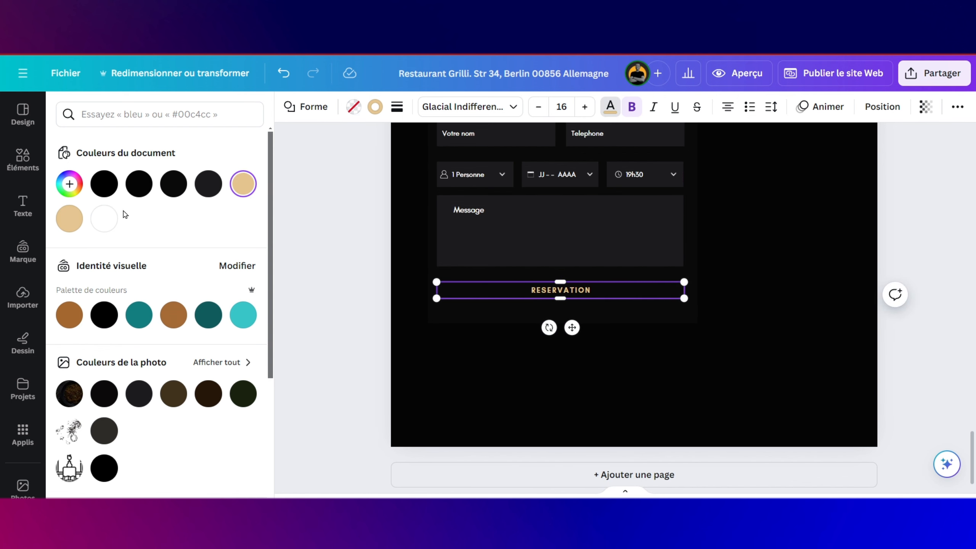
click(103, 219)
click(397, 106)
click(582, 189)
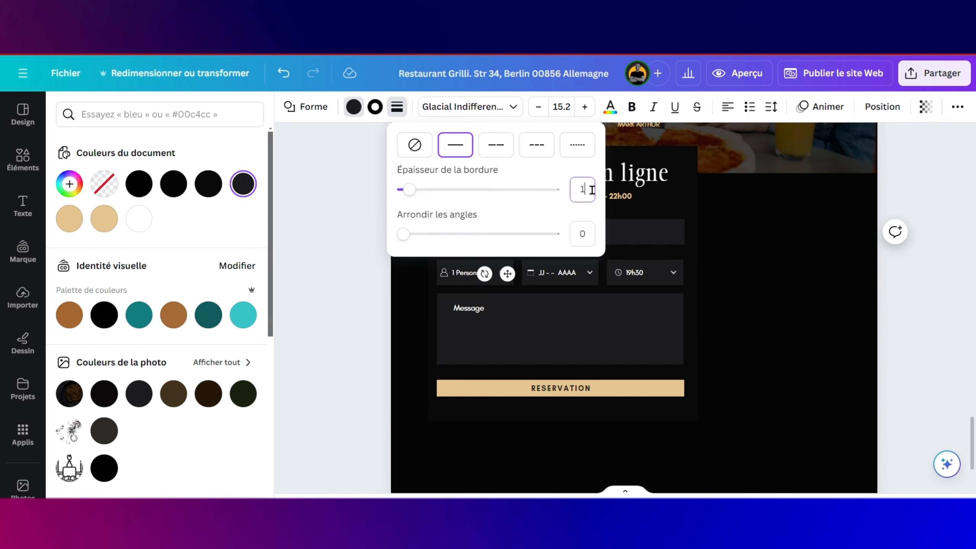
click(375, 107)
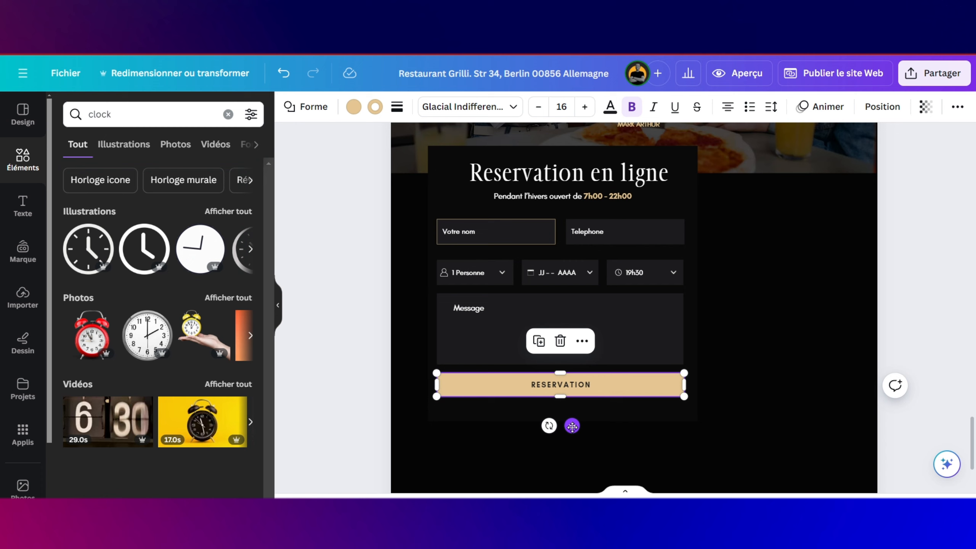
Step: Replace the subtitle with 'Appelez pour prendre RDV' plus a phone number, and widen its box
scroll(659, 421, up, 2)
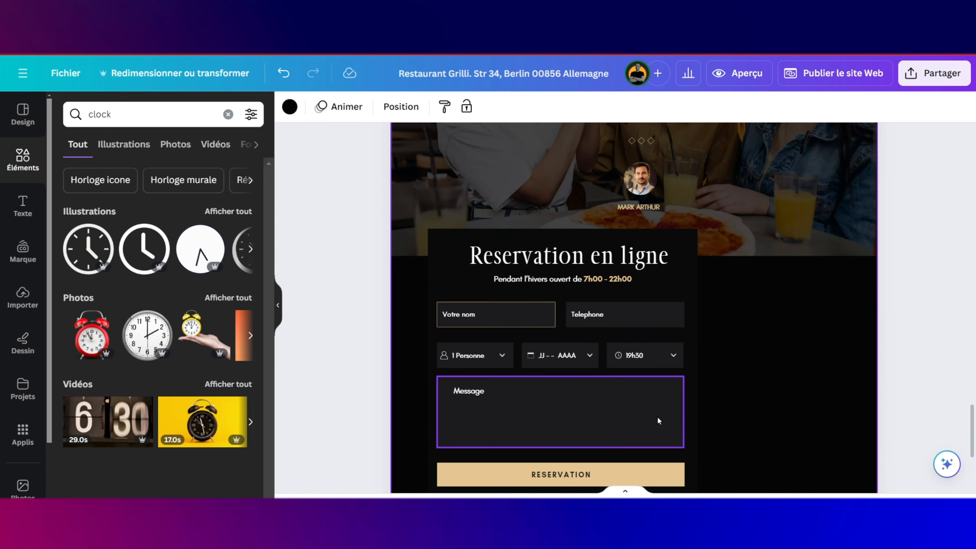
double_click(627, 279)
text(Appelez pour prendre RDV - 17)
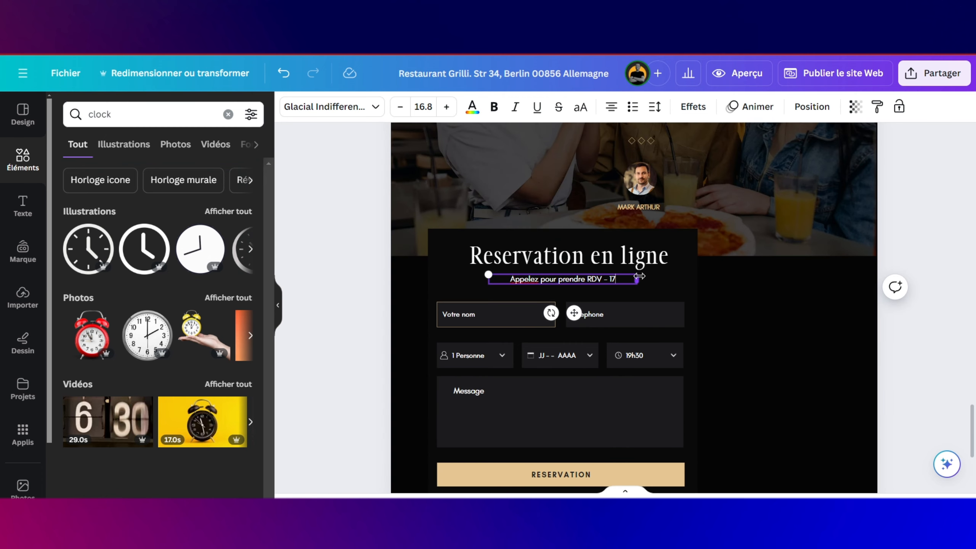
text(5 00 000 000)
drag(639, 278, 653, 279)
drag(648, 280, 591, 280)
click(473, 106)
Step: Make the phone line gold and bold, then add a rectangle beside the form matching its height
click(244, 186)
click(494, 107)
click(657, 302)
scroll(656, 301, down, 1)
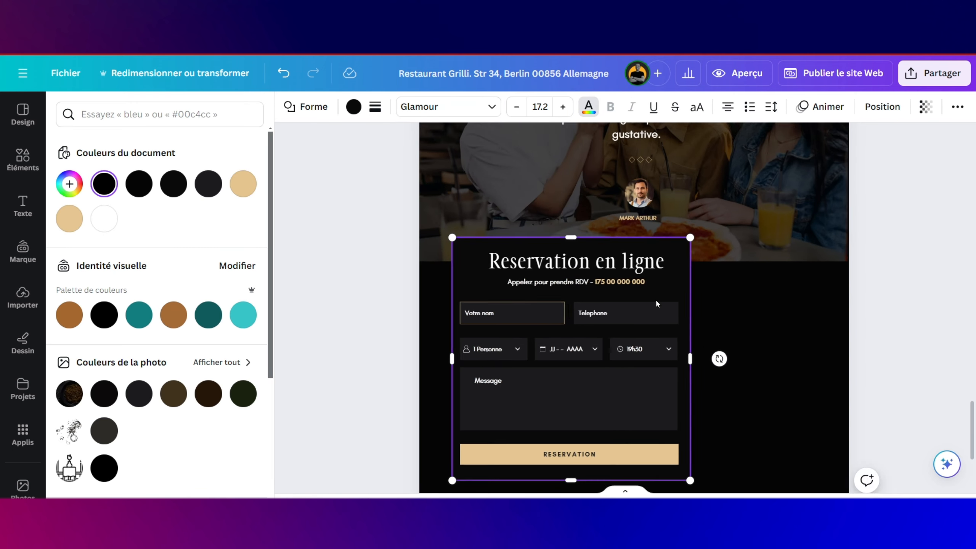
scroll(657, 305, down, 1)
click(22, 159)
drag(79, 291, 710, 264)
drag(740, 358, 757, 464)
mouse_move(798, 350)
mouse_down()
mouse_move(809, 349)
mouse_move(799, 349)
mouse_up()
Step: Adjust the rectangle's edges and recolour it dark grey
scroll(661, 247, up, 3)
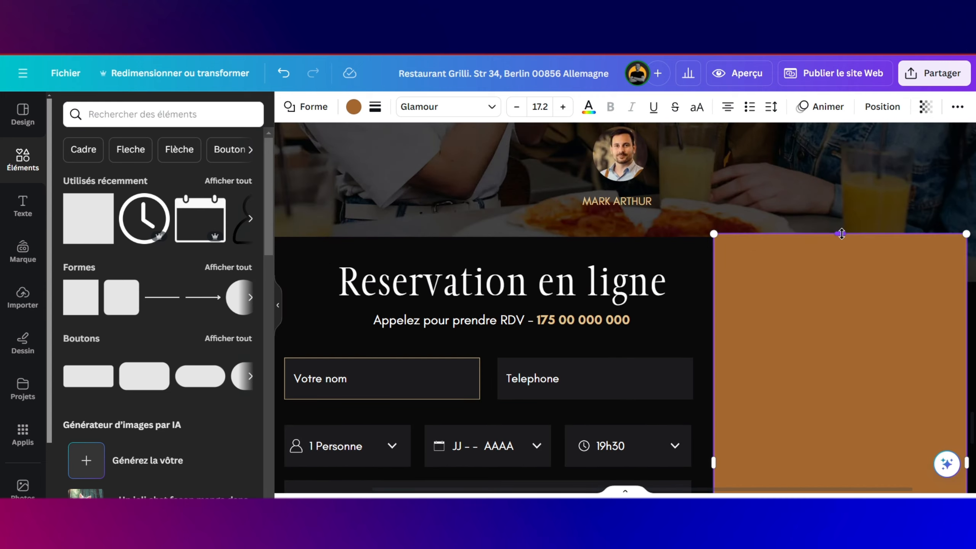
drag(841, 233, 841, 237)
scroll(842, 270, down, 5)
drag(841, 416, 843, 415)
scroll(843, 392, up, 5)
click(353, 107)
click(208, 185)
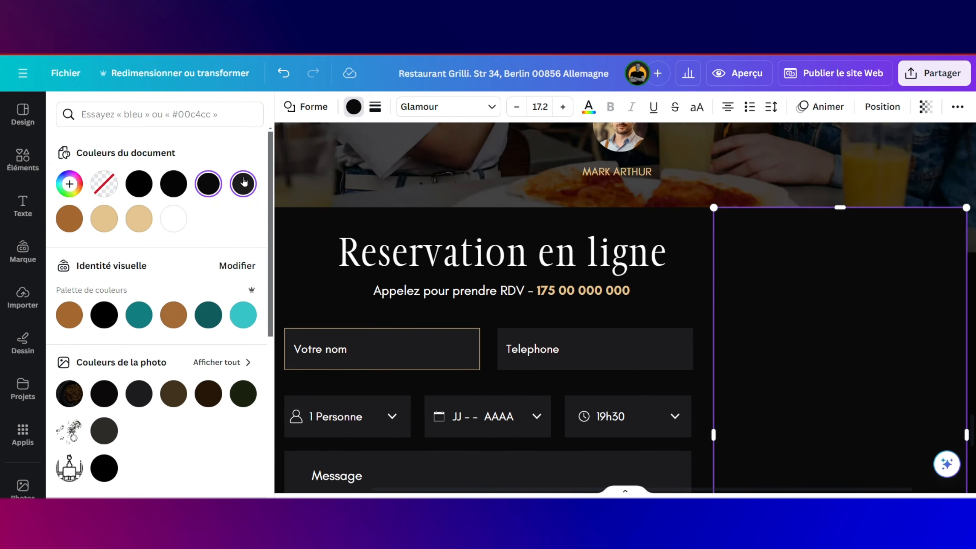
click(244, 182)
Step: Add an uploaded image to the panel beside the form to create the patterned panel
click(23, 298)
scroll(726, 247, down, 5)
scroll(910, 299, up, 4)
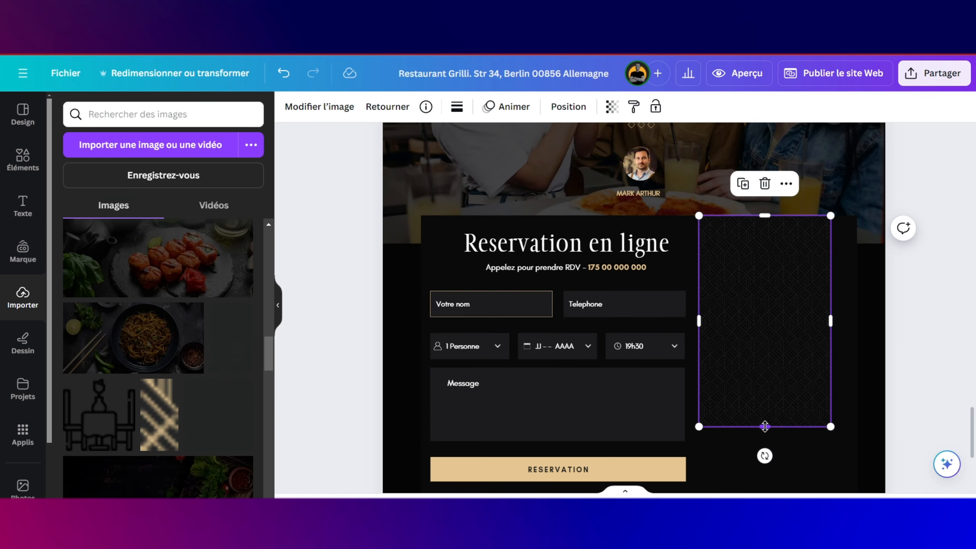
scroll(842, 196, down, 3)
scroll(817, 195, up, 3)
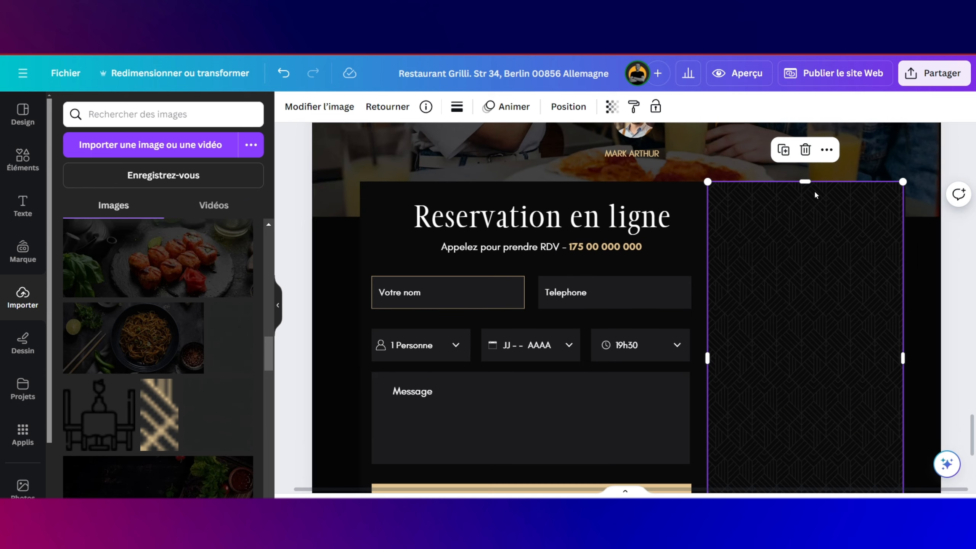
drag(903, 358, 906, 358)
click(922, 287)
click(692, 170)
scroll(762, 241, down, 4)
scroll(763, 241, up, 3)
Step: Duplicate the 'Reservation en ligne' title onto the patterned panel and retitle it 'Contact'
click(585, 319)
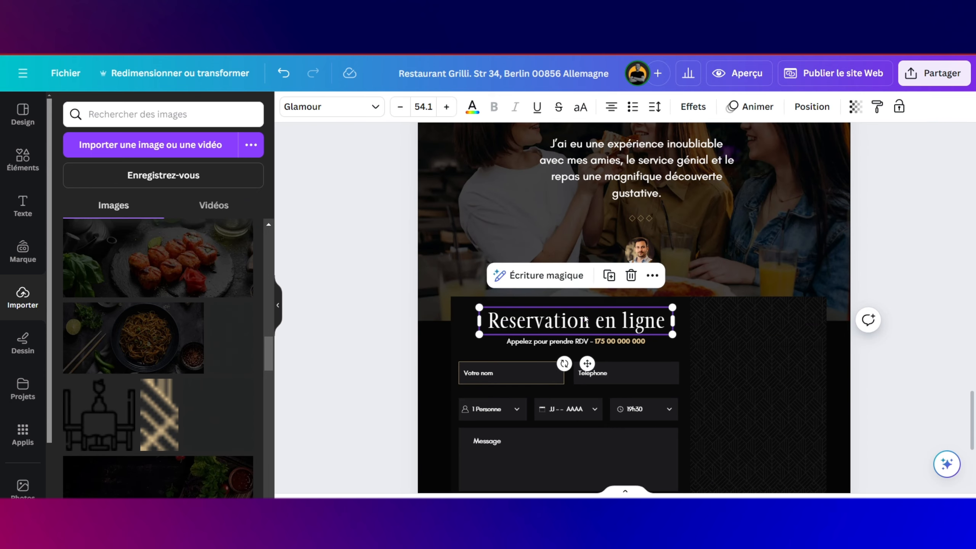
drag(585, 319, 766, 320)
drag(670, 321, 849, 321)
text(CONTACT)
key(BackSpace)
key(BackSpace)
key(BackSpace)
key(BackSpace)
key(BackSpace)
key(BackSpace)
key(Caps_Lock)
text(ontact)
click(717, 273)
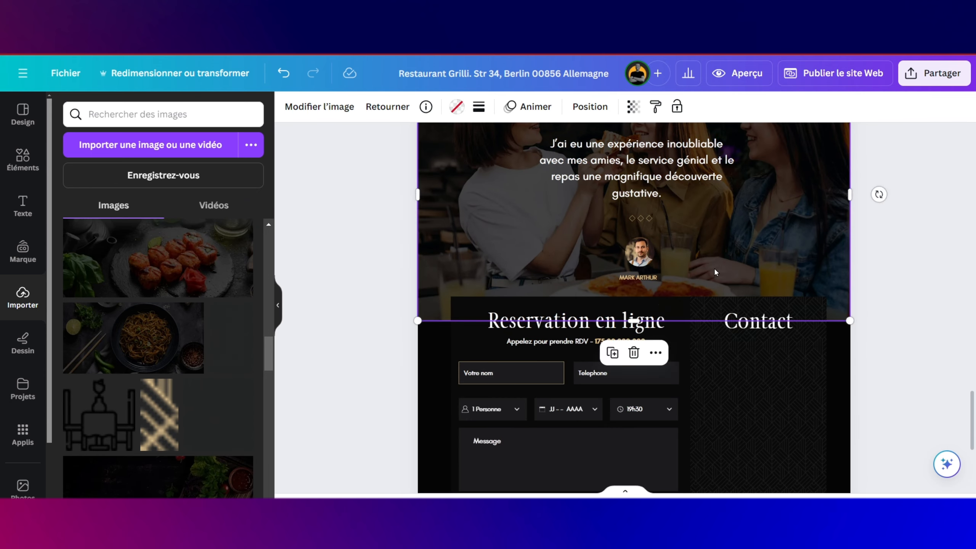
Step: Copy a text line under the Contact heading and reword it starting with 'Reservez'
scroll(717, 273, down, 2)
click(716, 272)
drag(622, 259, 800, 256)
key(ctrl+a)
click(791, 484)
double_click(798, 254)
text(Rse)
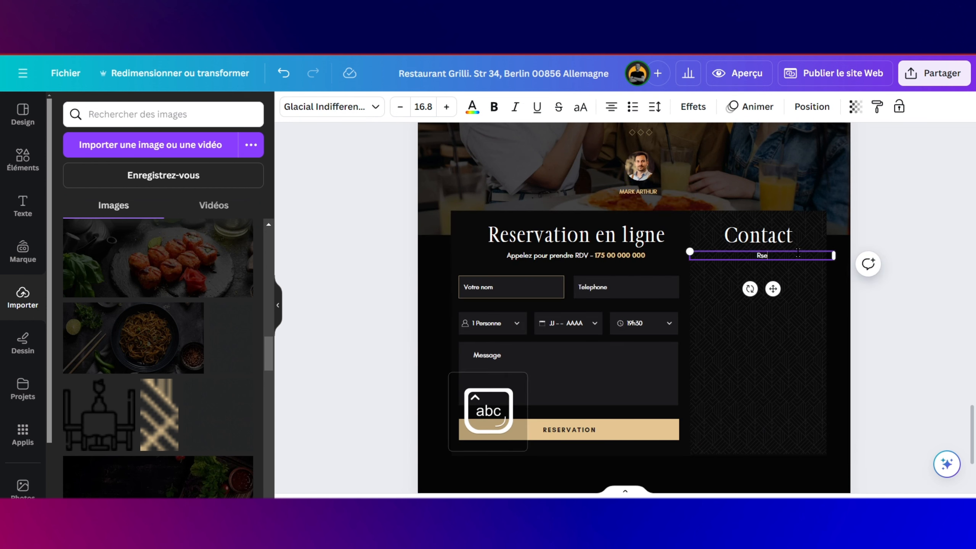
key(BackSpace)
key(BackSpace)
text(eservez)
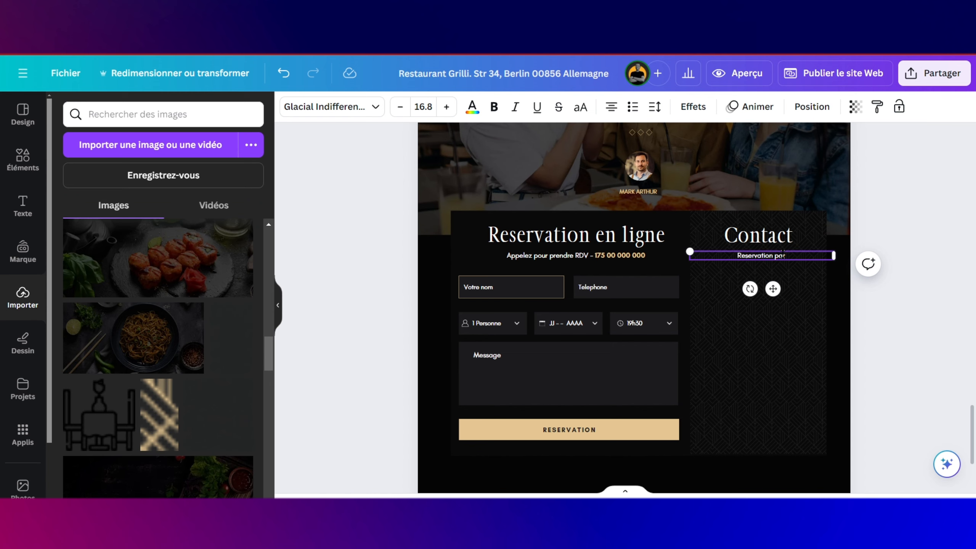
click(804, 299)
Step: Duplicate 'Reservation par appel' just below itself and replace the copy with the phone number
click(771, 259)
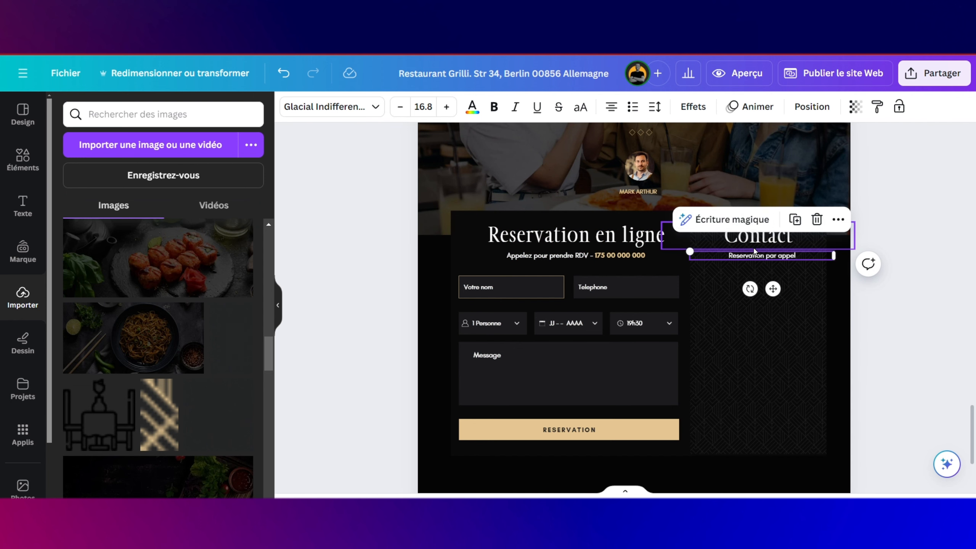
click(794, 220)
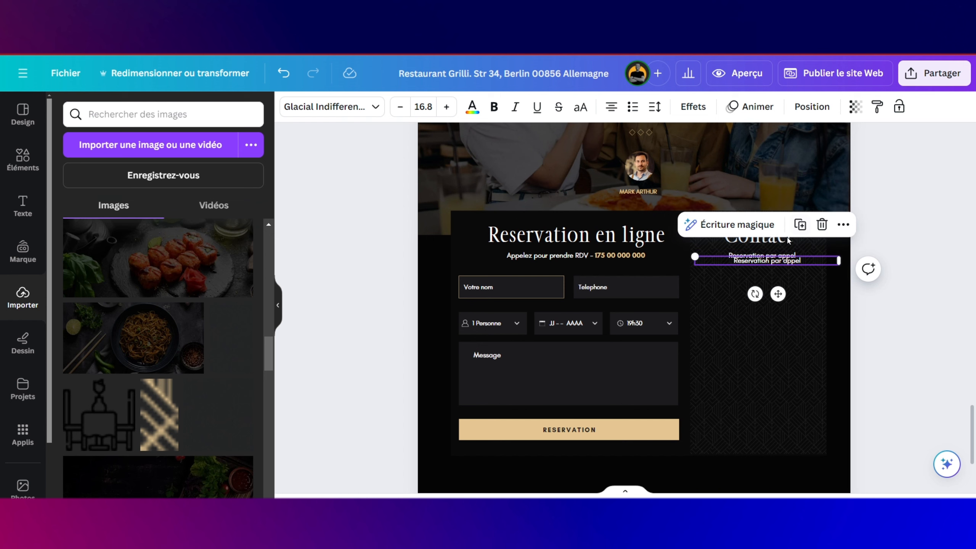
scroll(778, 294, up, 1)
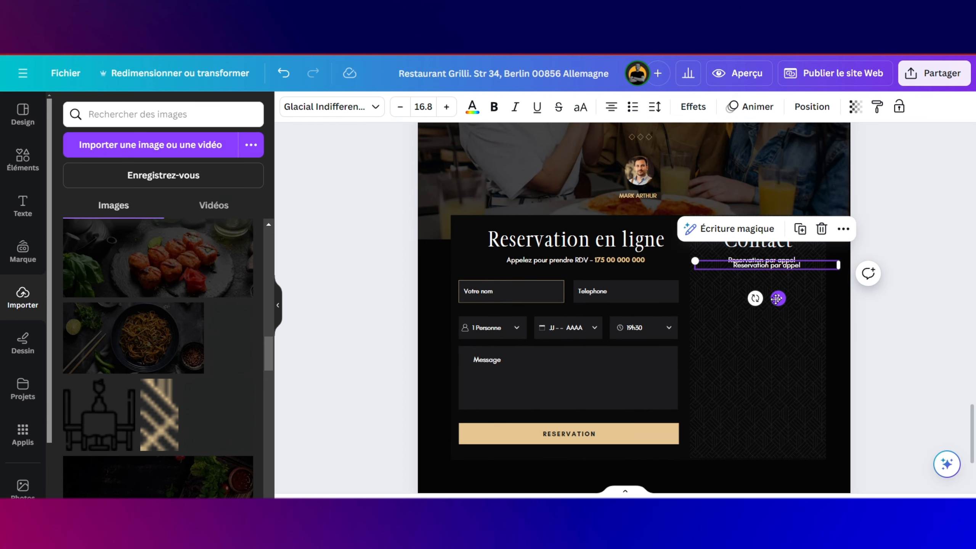
mouse_move(777, 298)
mouse_down()
mouse_move(767, 326)
mouse_move(770, 310)
mouse_up()
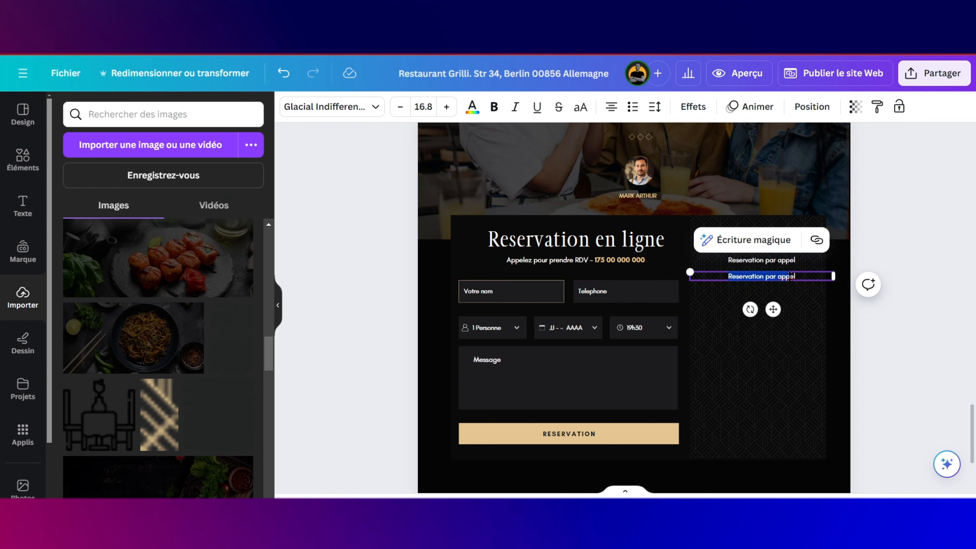
key(BackSpace)
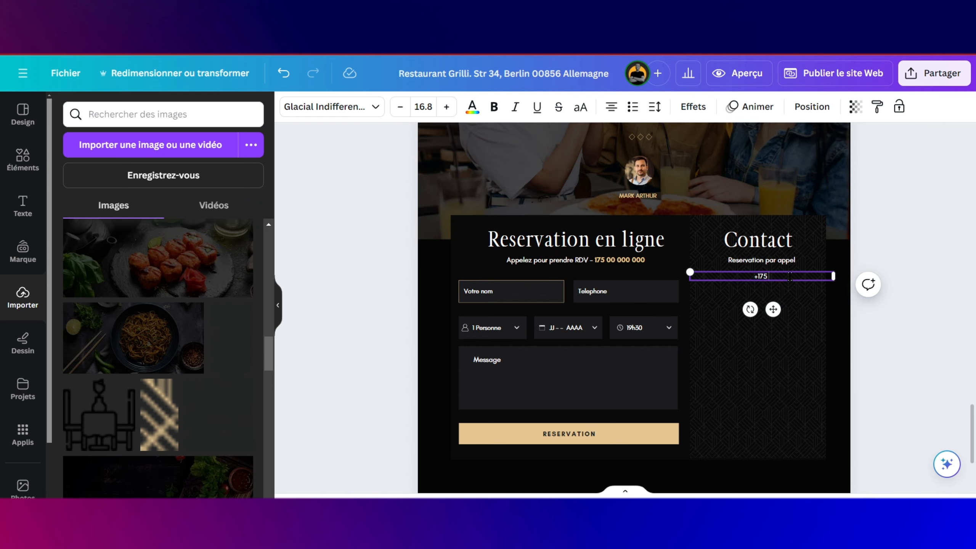
text(000 00)
Step: Enlarge the phone number to size 28.8, centre it, and colour it beige
click(452, 115)
click(452, 115)
click(452, 115)
click(452, 115)
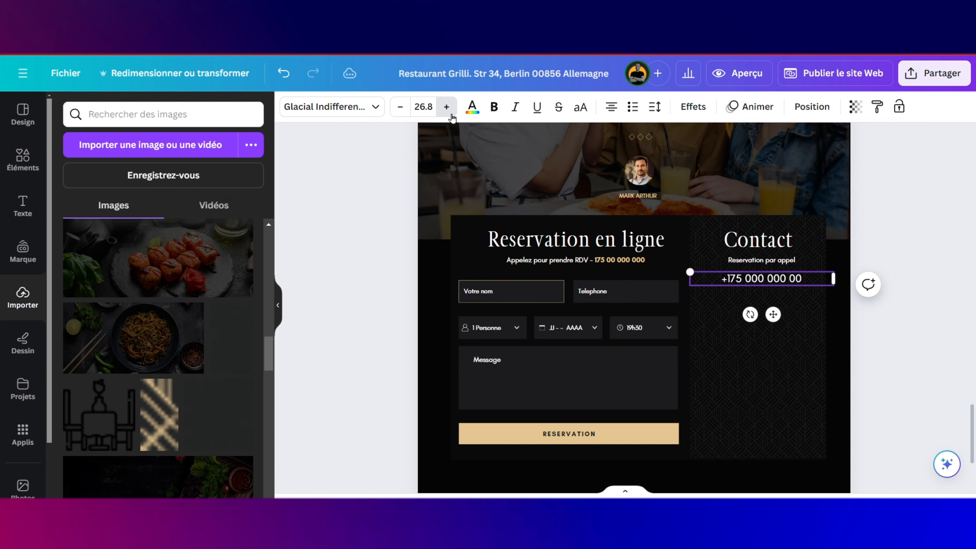
click(452, 114)
click(452, 115)
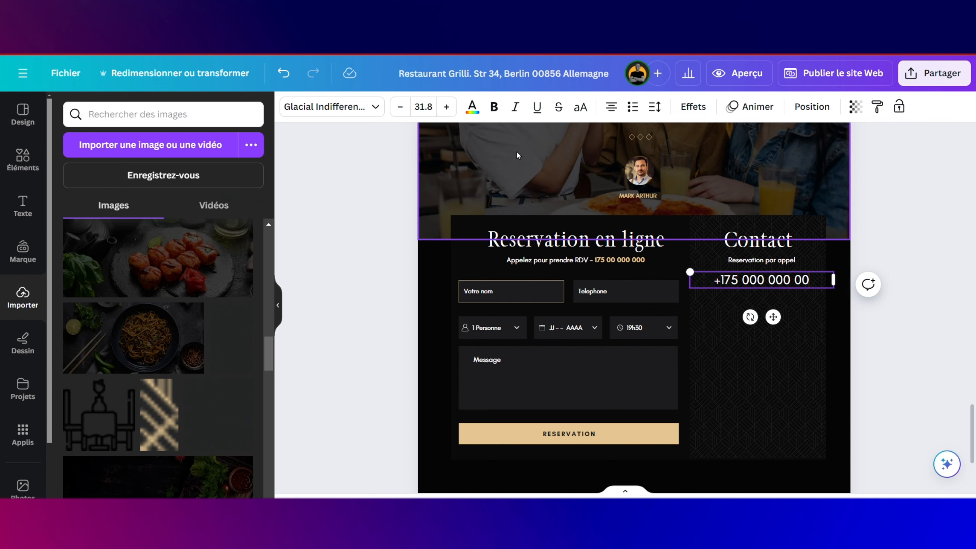
click(392, 113)
click(392, 112)
click(392, 112)
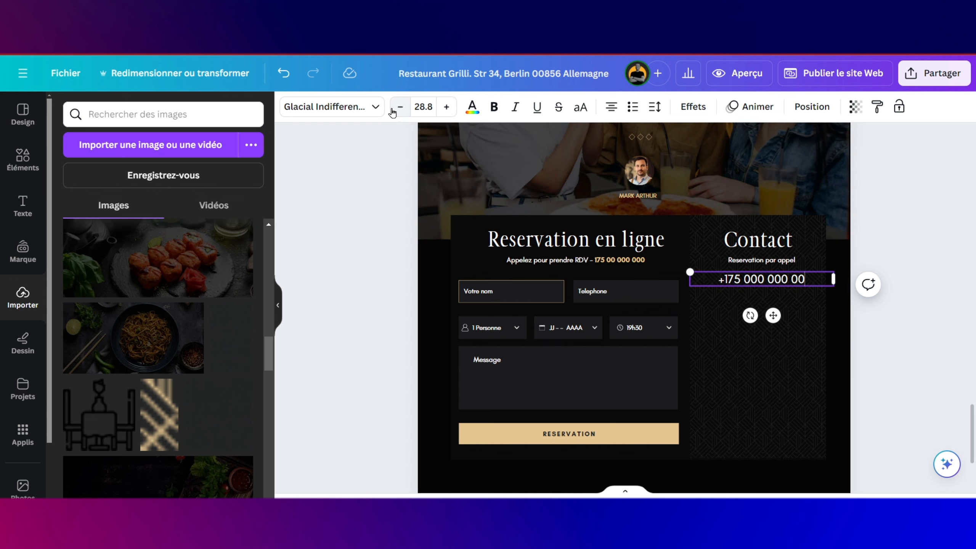
drag(774, 317, 769, 322)
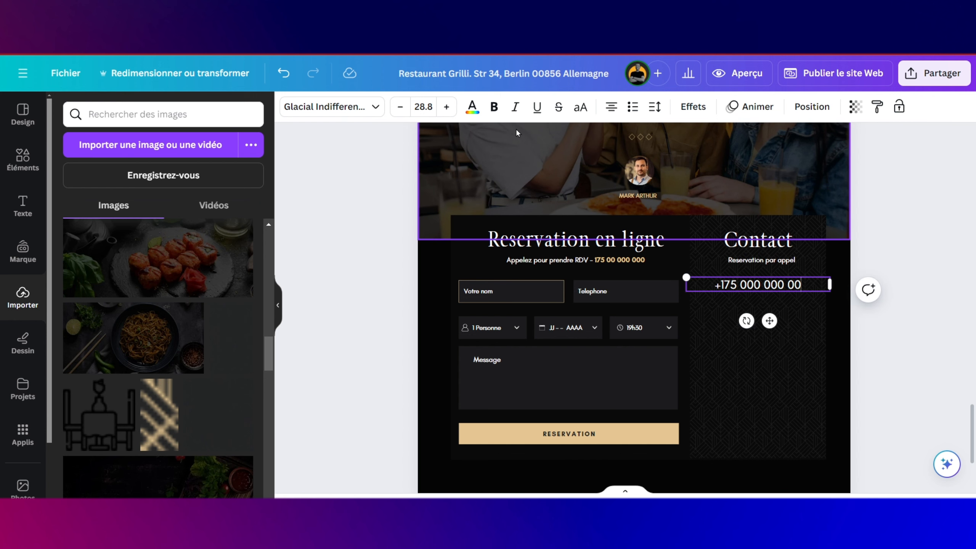
key(ctrl+a)
click(472, 107)
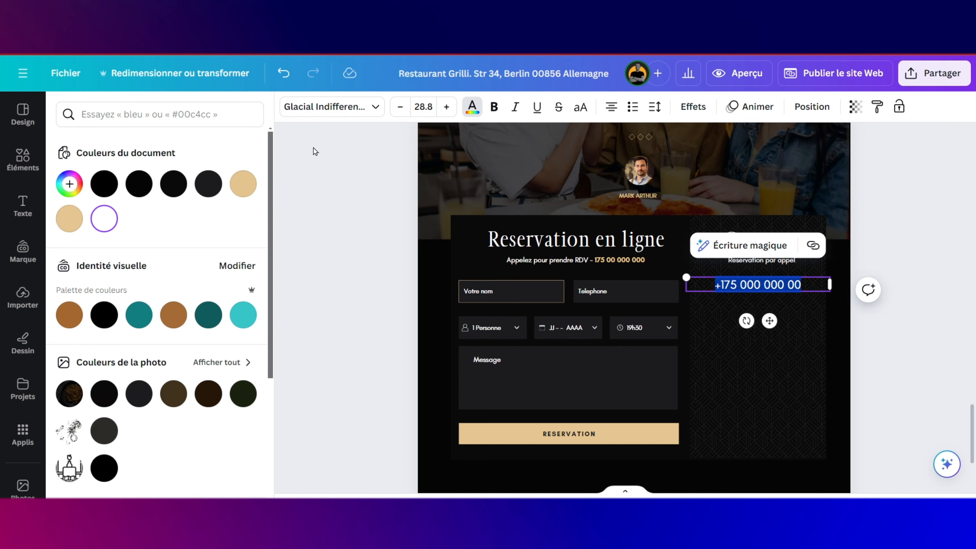
click(243, 183)
Step: Duplicate the diamond divider from under the testimonial and move it below the phone number
click(732, 343)
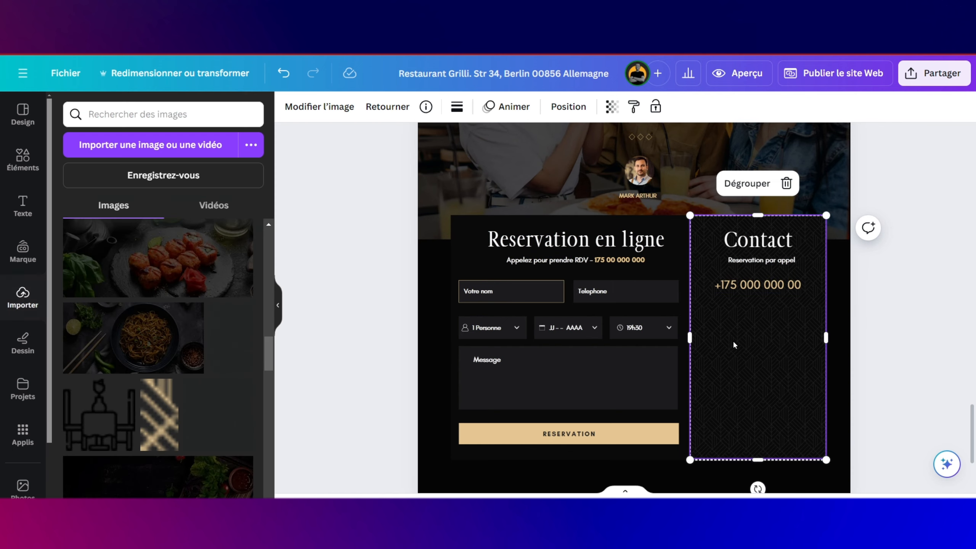
click(780, 264)
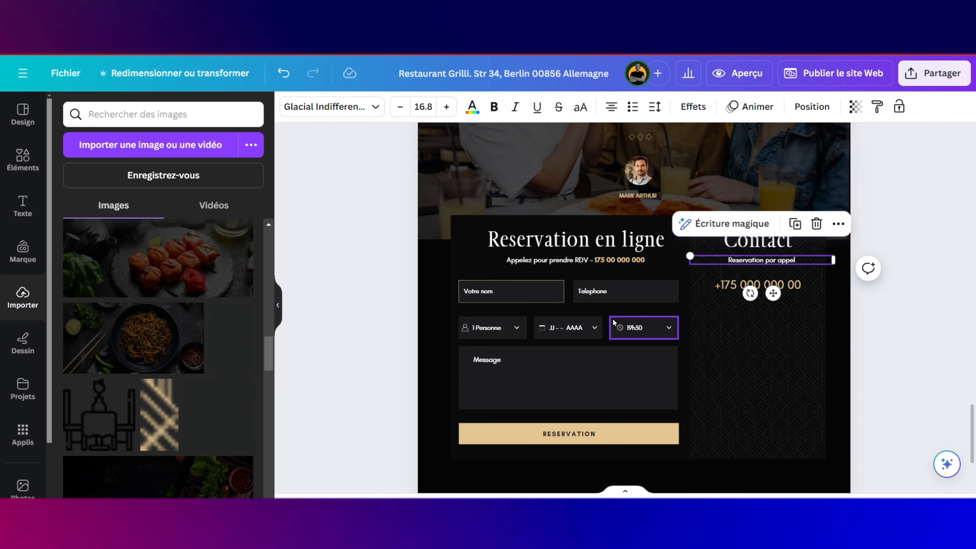
scroll(618, 335, up, 5)
scroll(617, 331, up, 7)
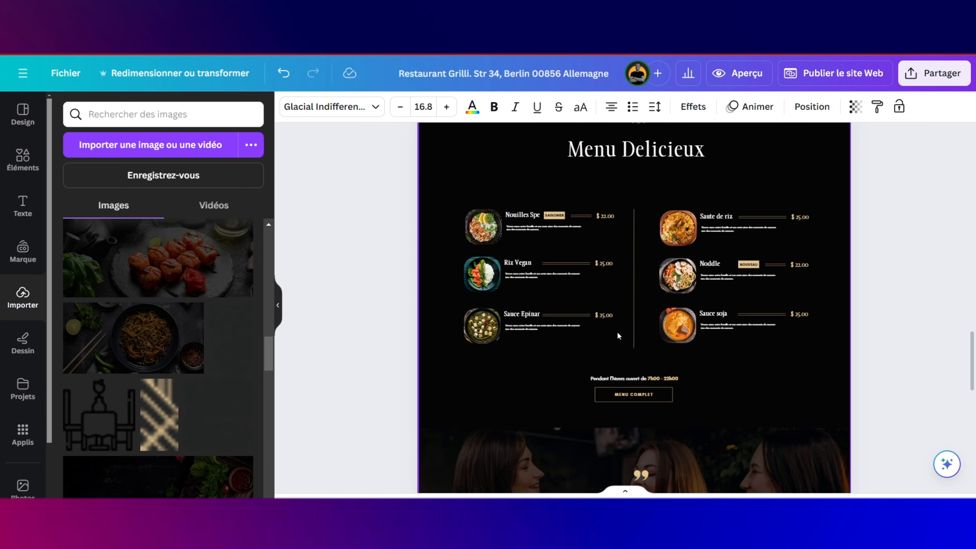
scroll(617, 330, down, 7)
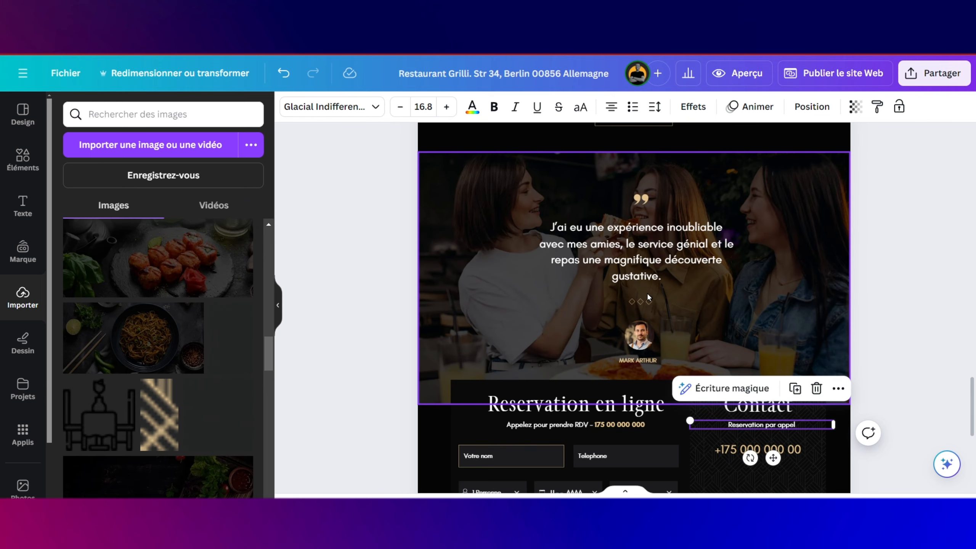
click(647, 301)
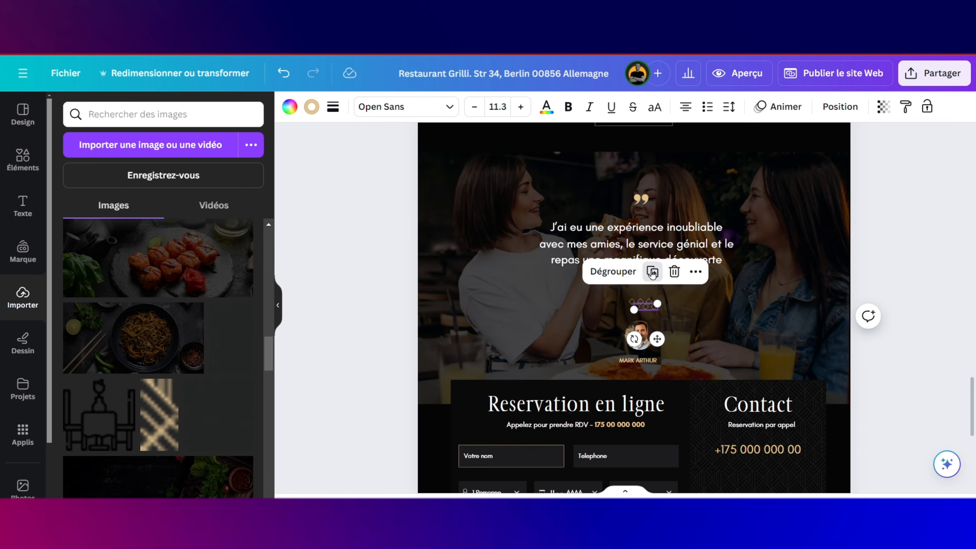
click(652, 273)
click(688, 304)
click(653, 308)
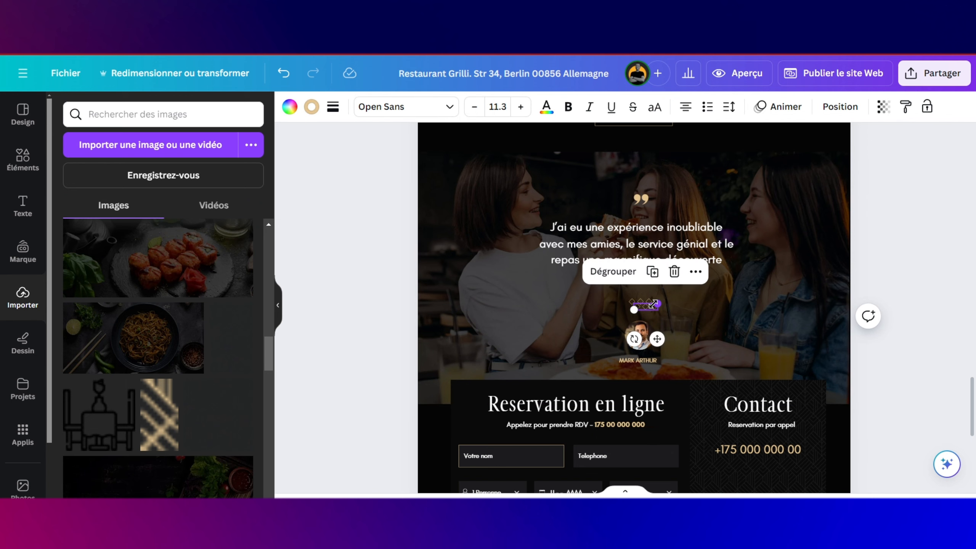
drag(654, 338, 768, 522)
Step: Nudge the diamond row into place and group it with the Contact panel
scroll(772, 437, down, 2)
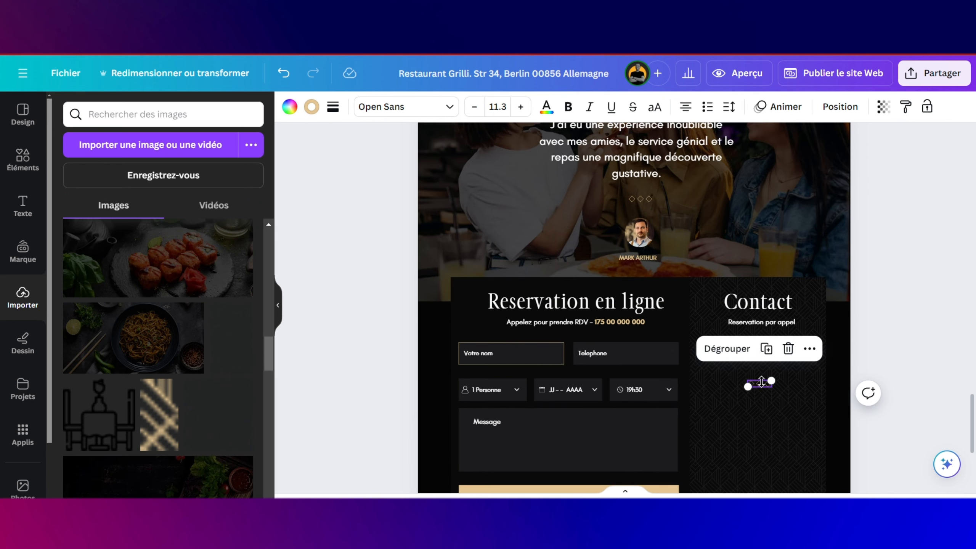
click(781, 410)
click(762, 385)
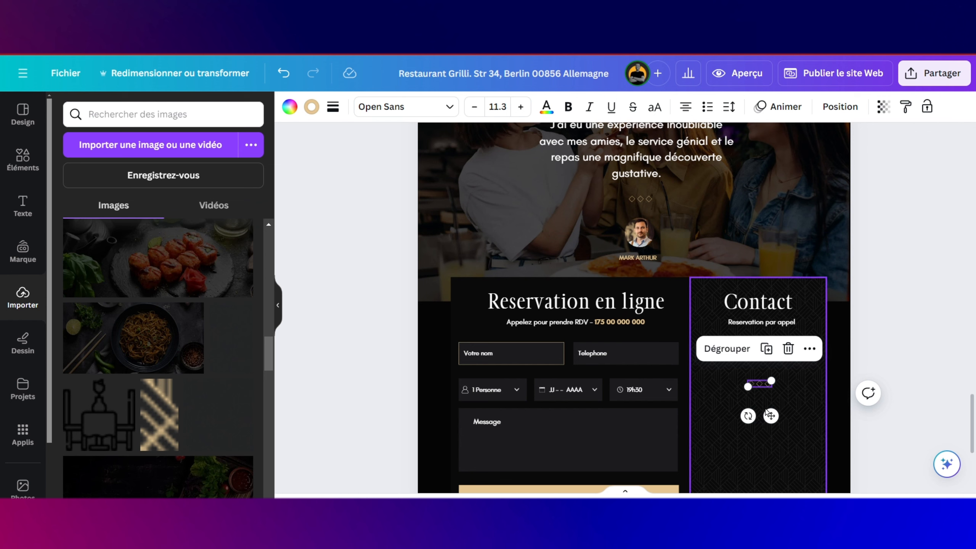
drag(770, 418, 768, 420)
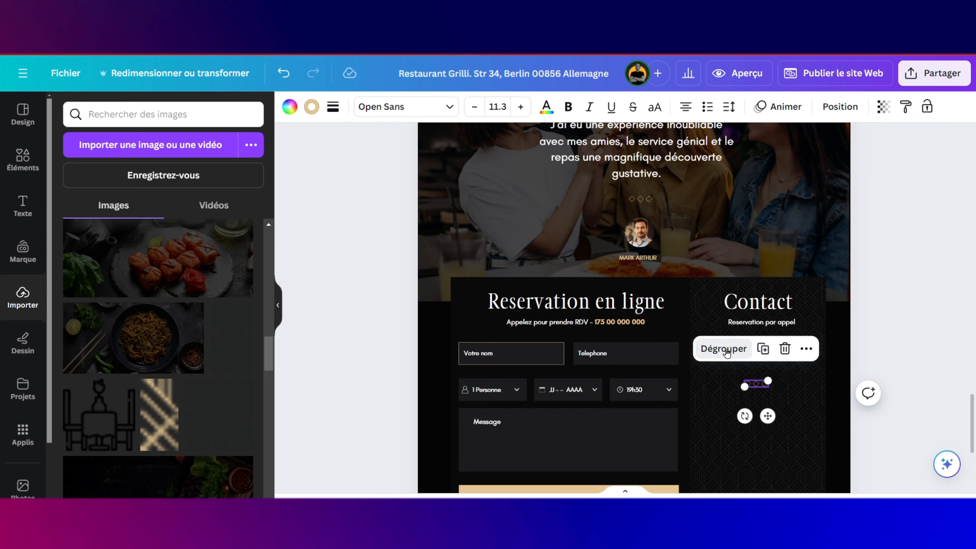
shift+click(804, 409)
key(ctrl+g)
Step: Delete the extra diamond so only a single one remains
click(763, 384)
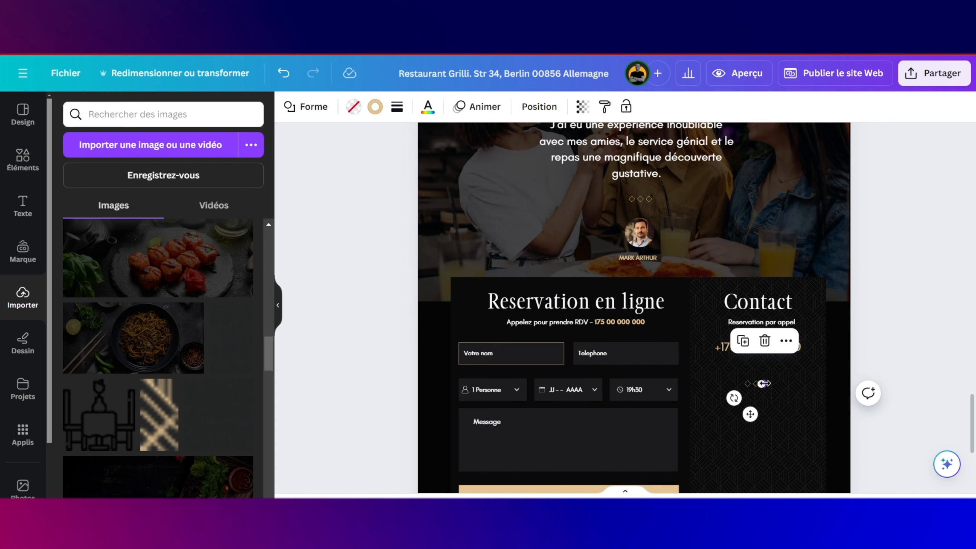
click(766, 388)
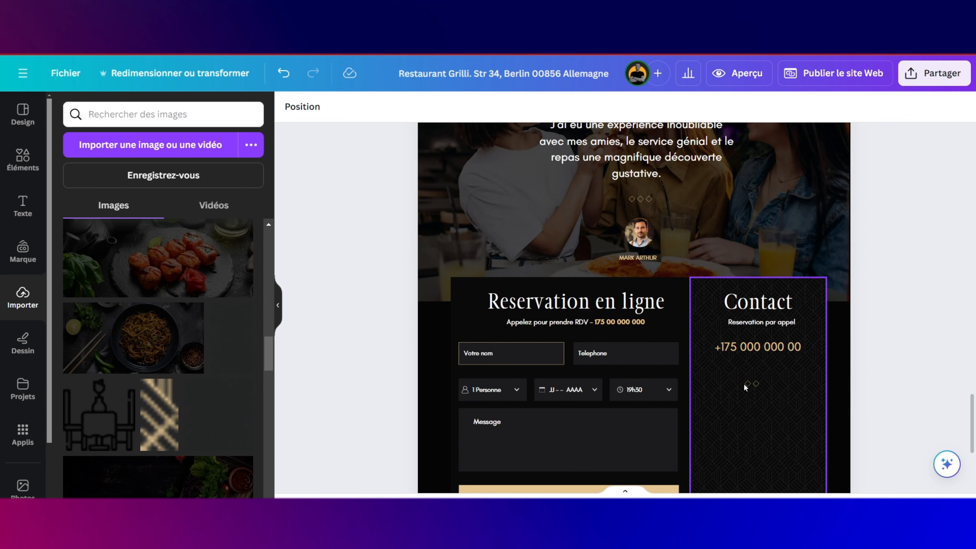
click(746, 384)
key(Delete)
click(755, 383)
scroll(557, 327, down, 3)
click(553, 310)
click(488, 302)
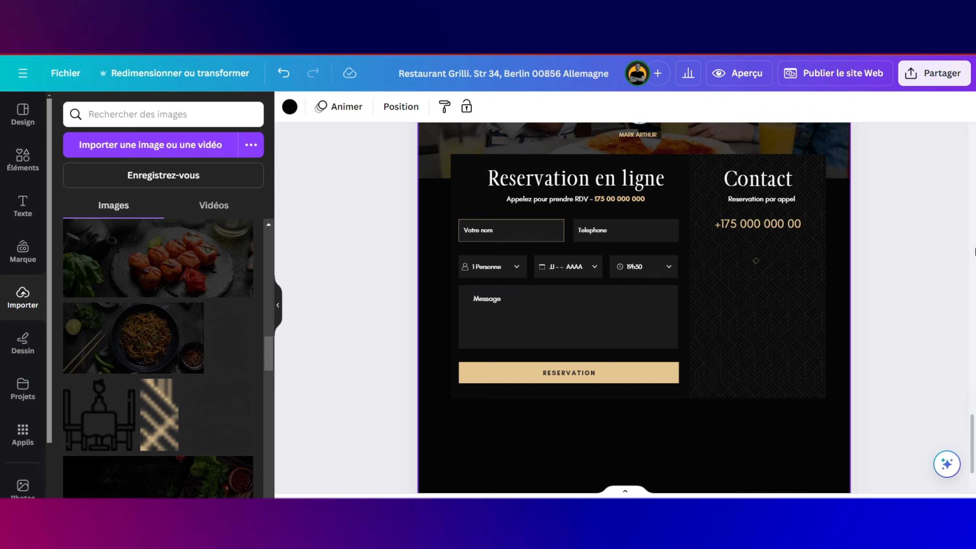
Step: Duplicate 'Reservation par appel' below the diamond and retype the copy as 'Adresse'
click(561, 199)
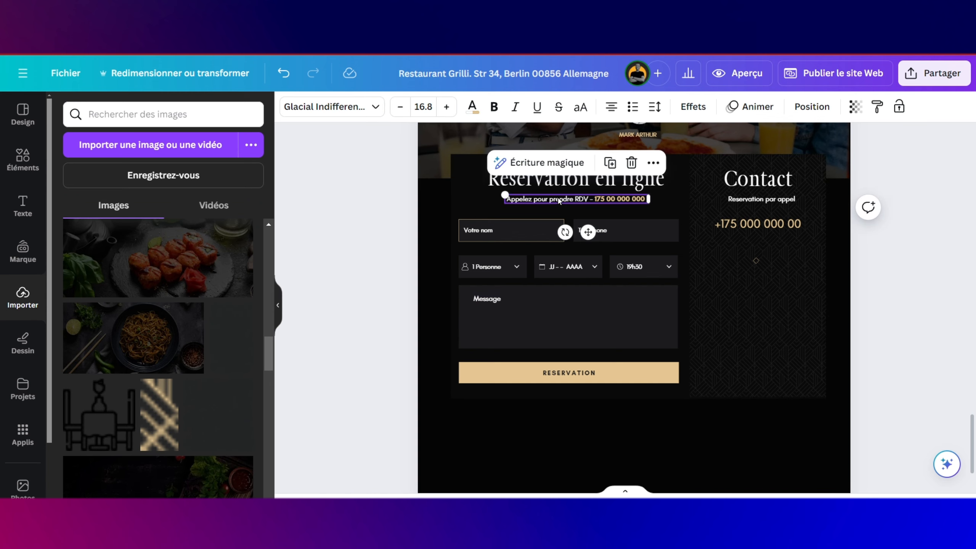
click(740, 198)
click(802, 165)
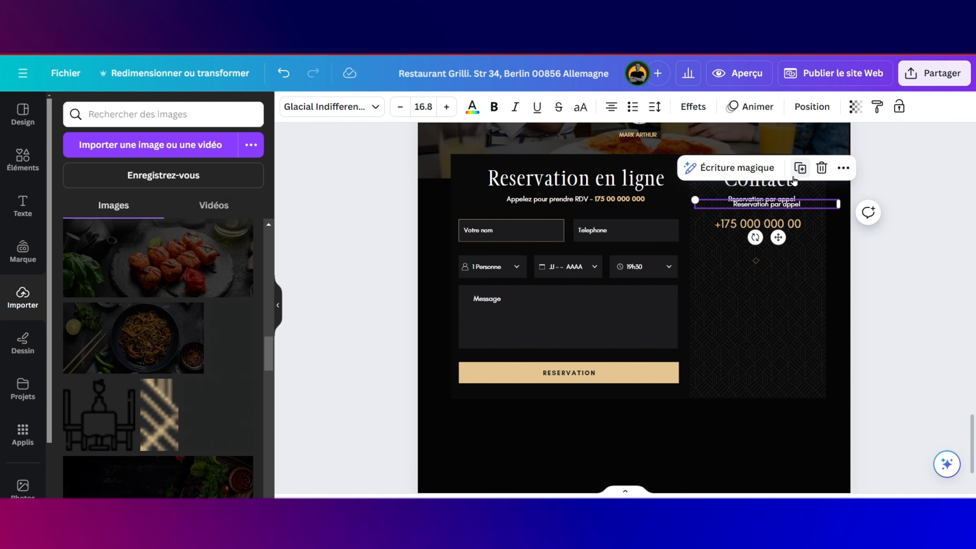
drag(780, 230, 770, 309)
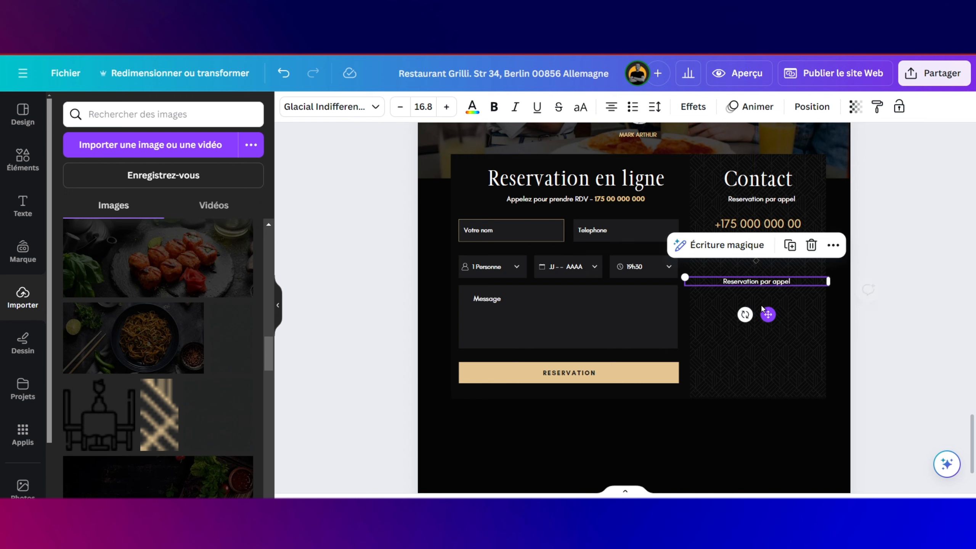
double_click(782, 279)
text(D)
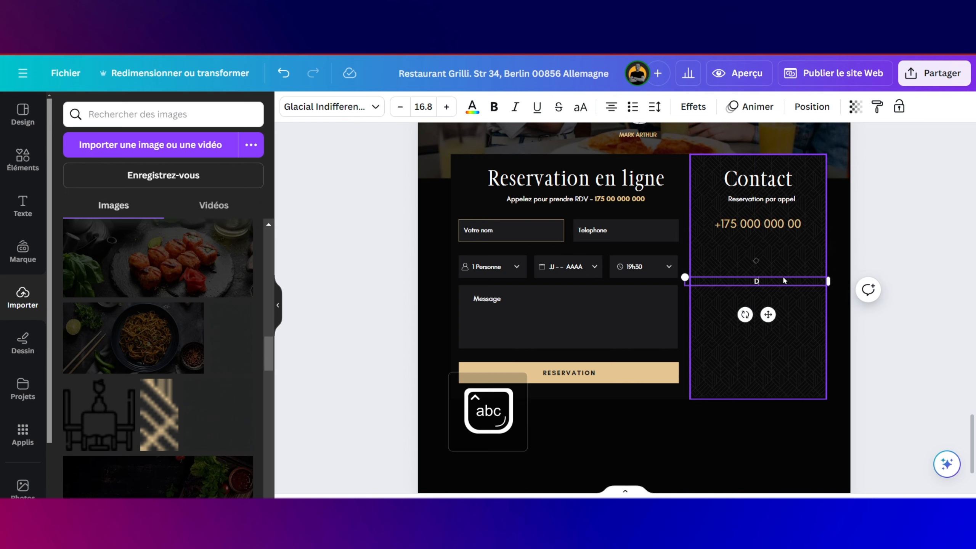
key(BackSpace)
text(Adresse)
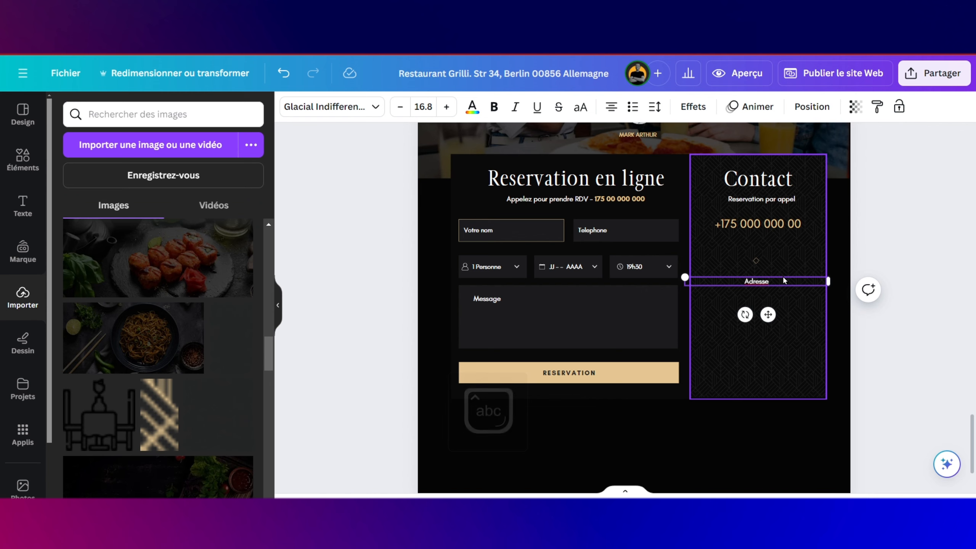
Step: Correct the spelling of 'Adresse' with the writing suggestions and make the label bold
click(775, 273)
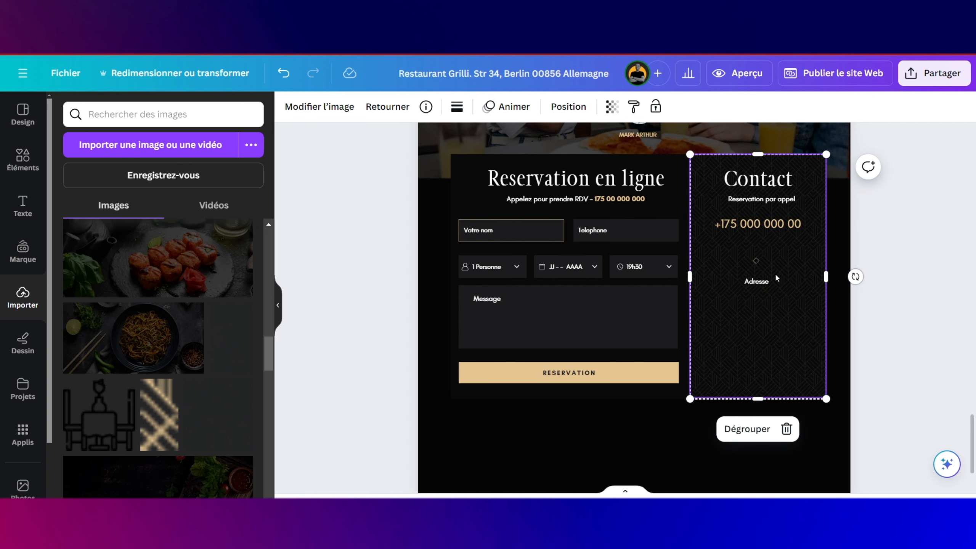
click(772, 279)
click(758, 245)
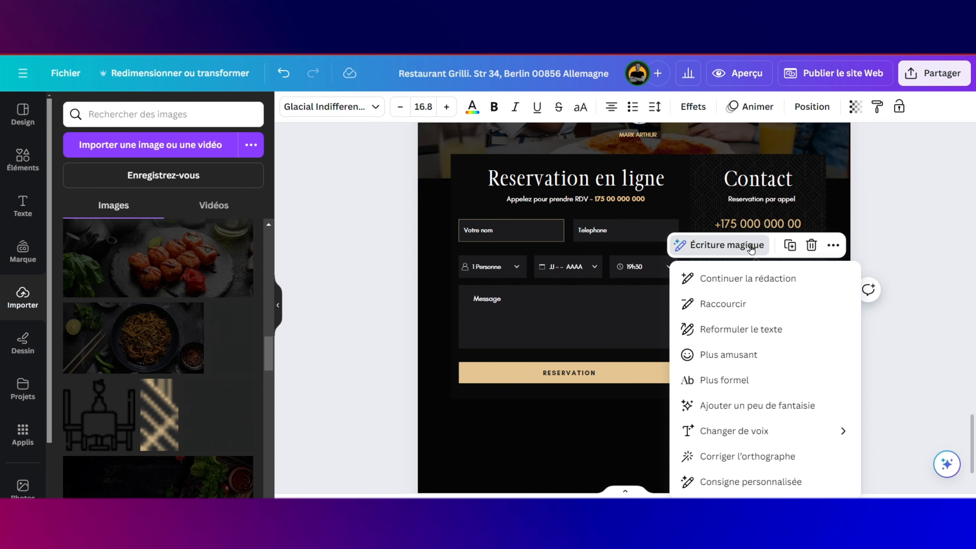
click(748, 459)
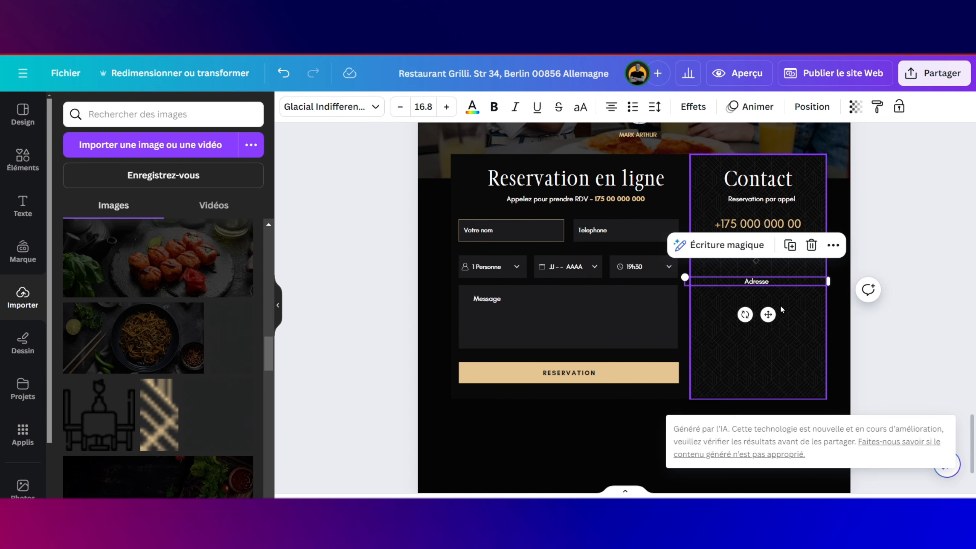
click(772, 283)
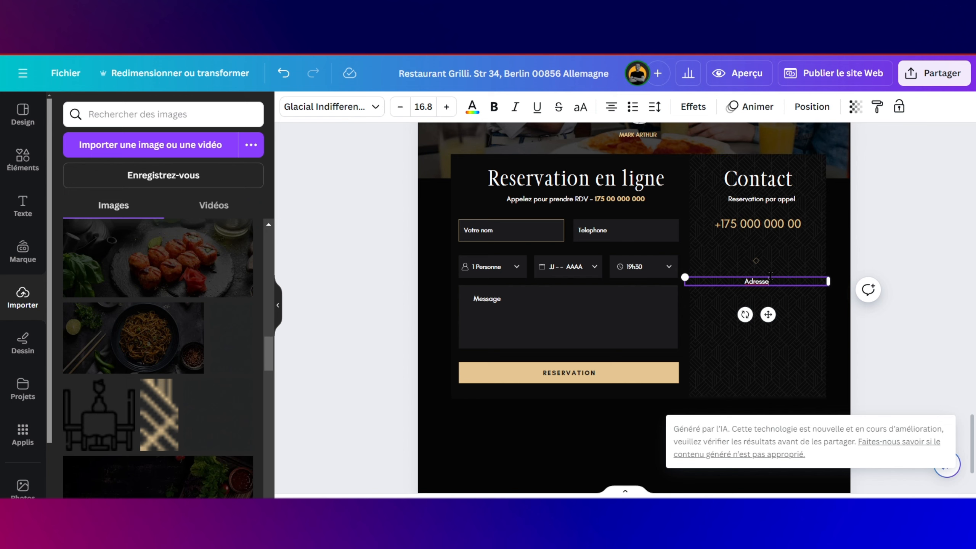
drag(779, 285, 727, 275)
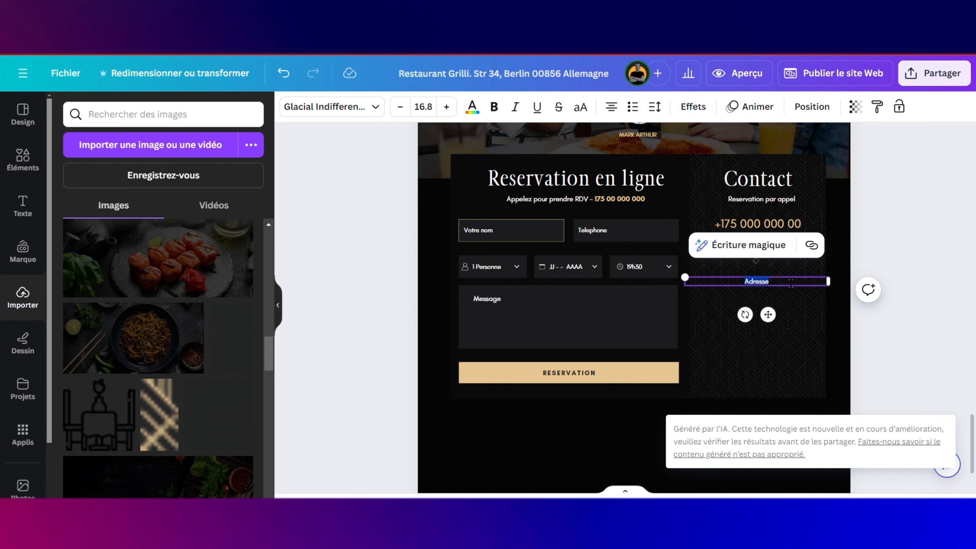
click(494, 106)
scroll(744, 284, up, 1)
scroll(744, 284, down, 2)
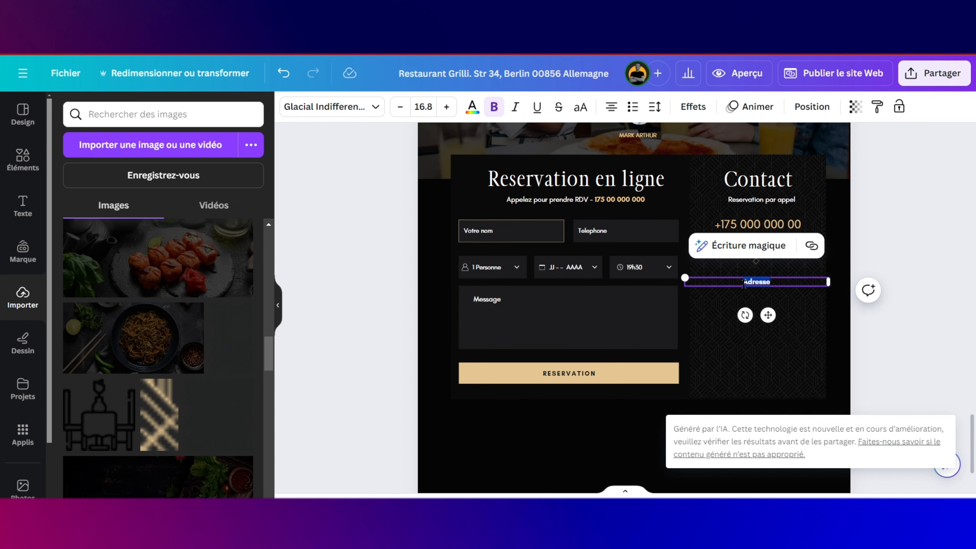
scroll(744, 284, up, 1)
scroll(744, 284, down, 1)
scroll(744, 284, up, 1)
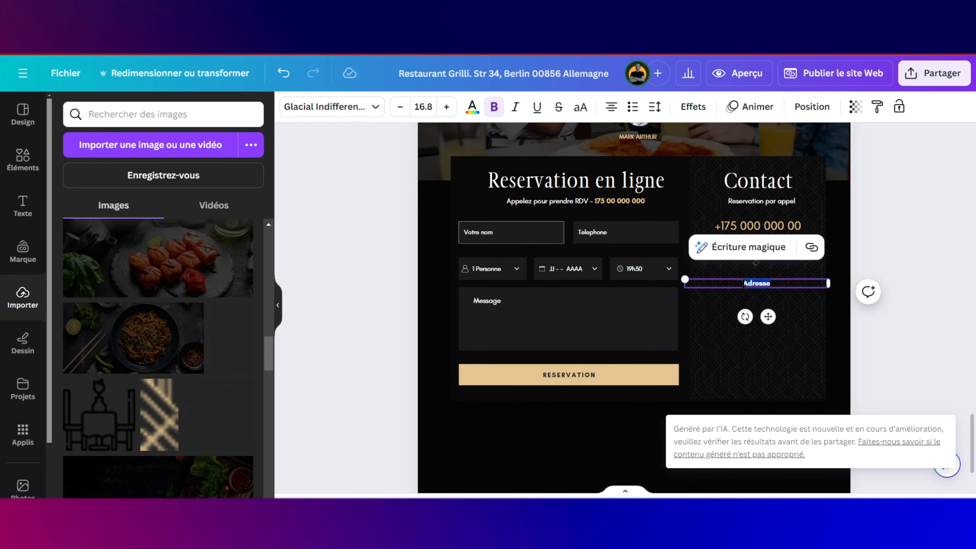
scroll(772, 280, up, 2)
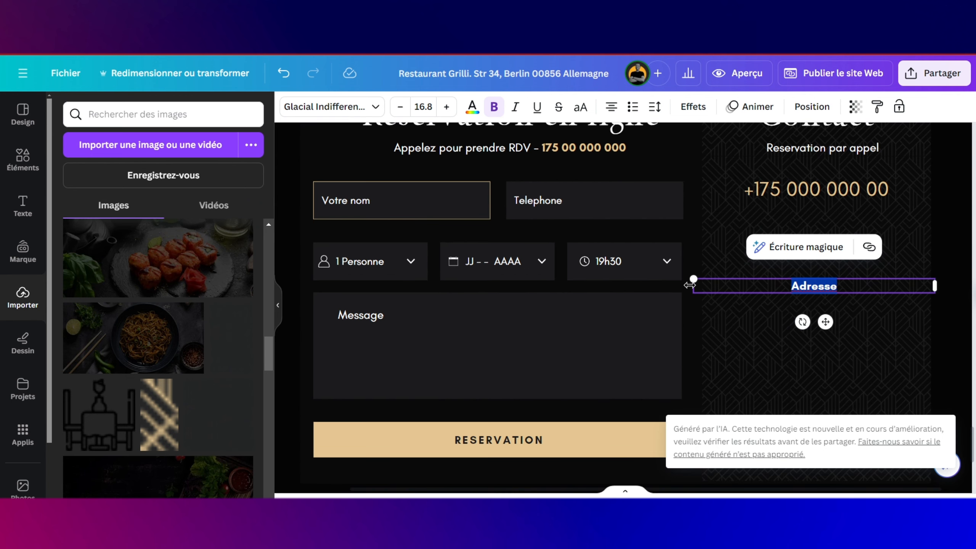
Step: Enlarge the Adresse heading and reposition it in the Contact panel
drag(694, 281, 642, 276)
drag(799, 320, 827, 325)
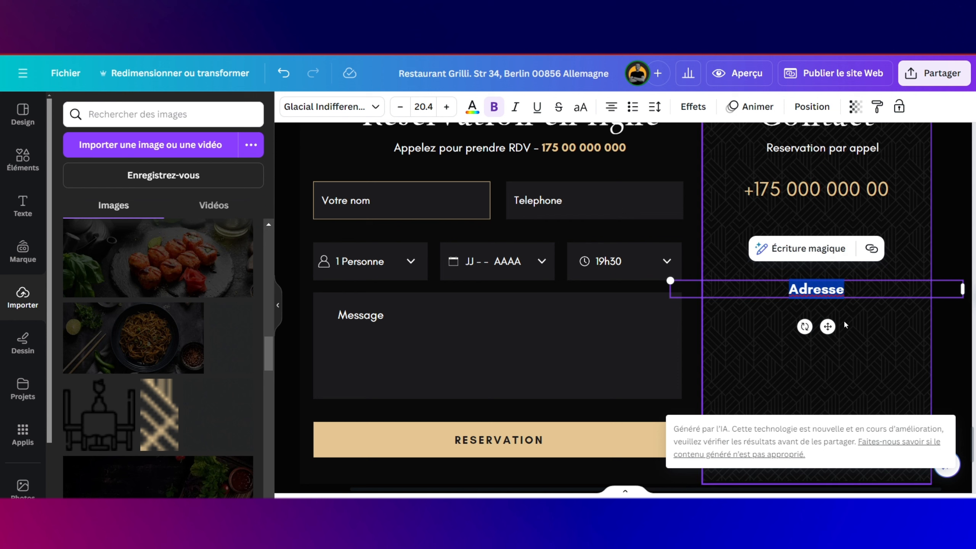
click(909, 324)
click(832, 289)
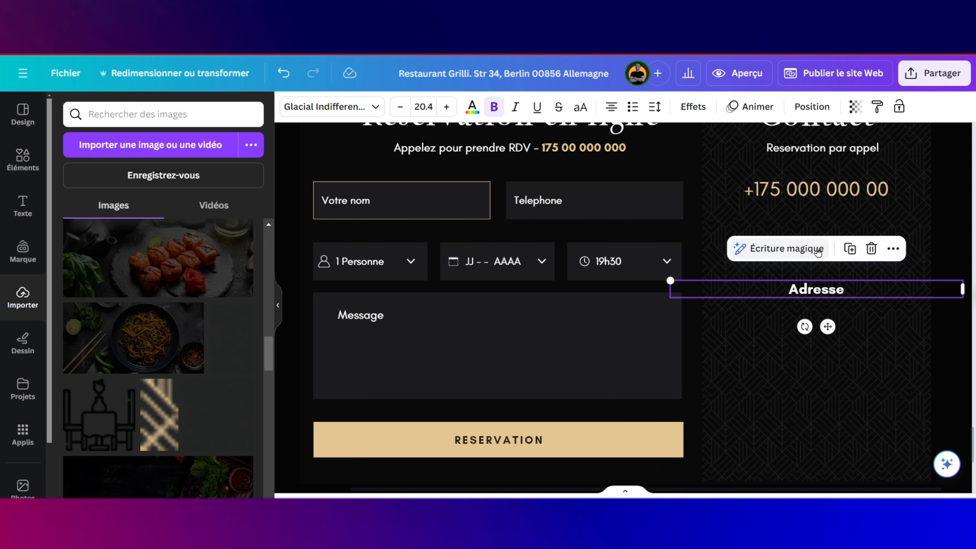
Step: Duplicate Adresse below itself, remove bold, and type the restaurant name and street line
click(851, 250)
drag(842, 302, 835, 314)
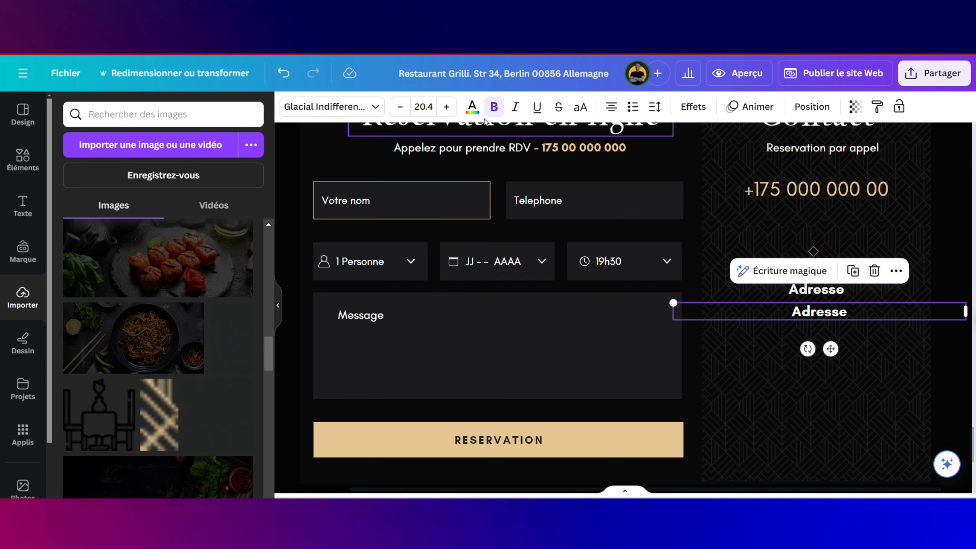
click(494, 106)
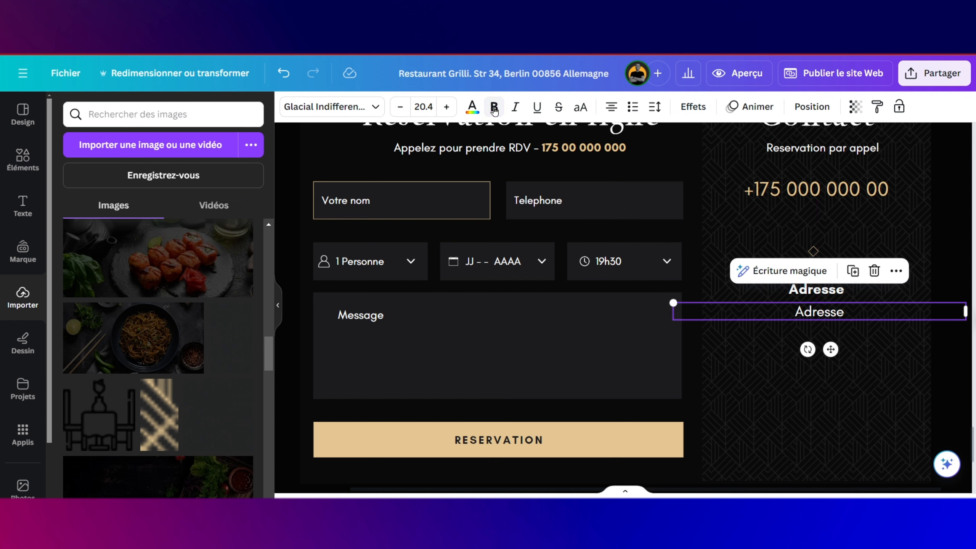
double_click(844, 315)
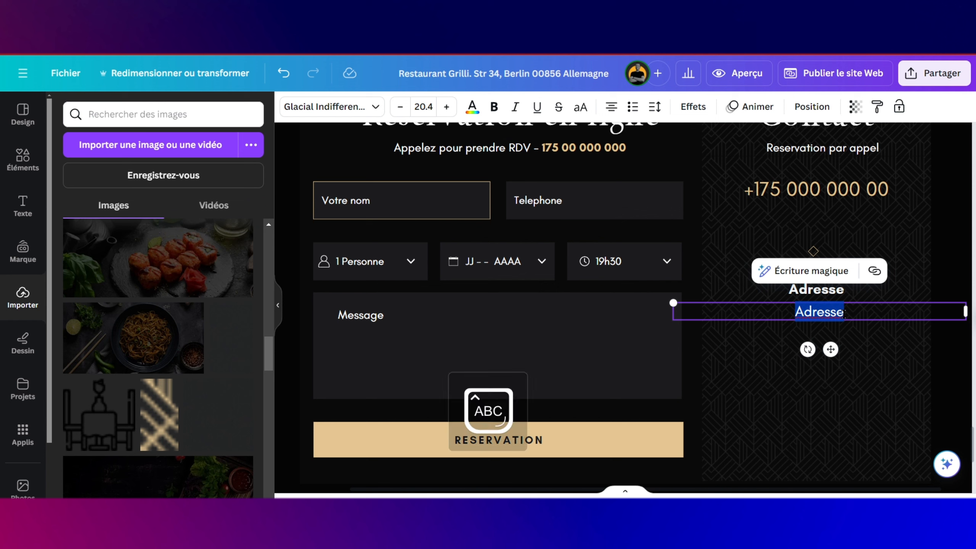
text(Resta)
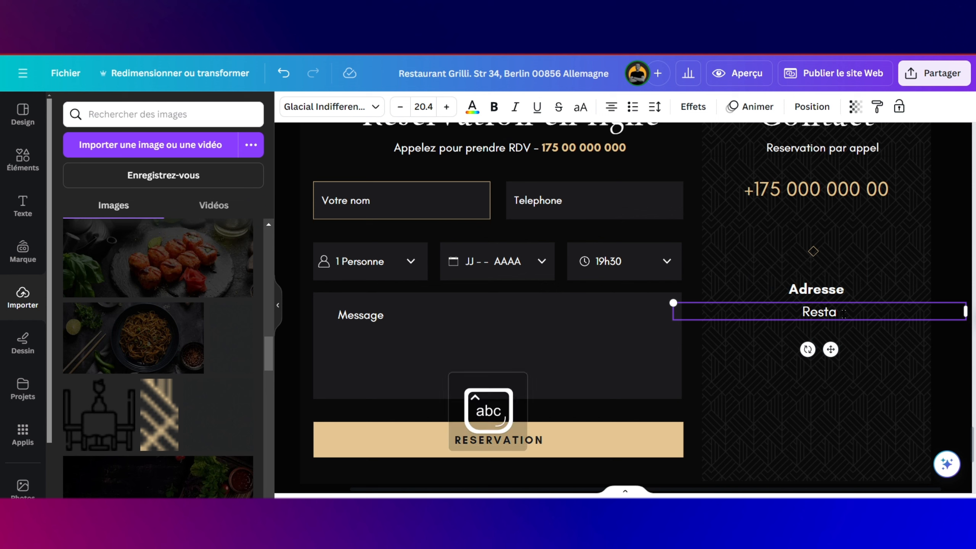
text(urant)
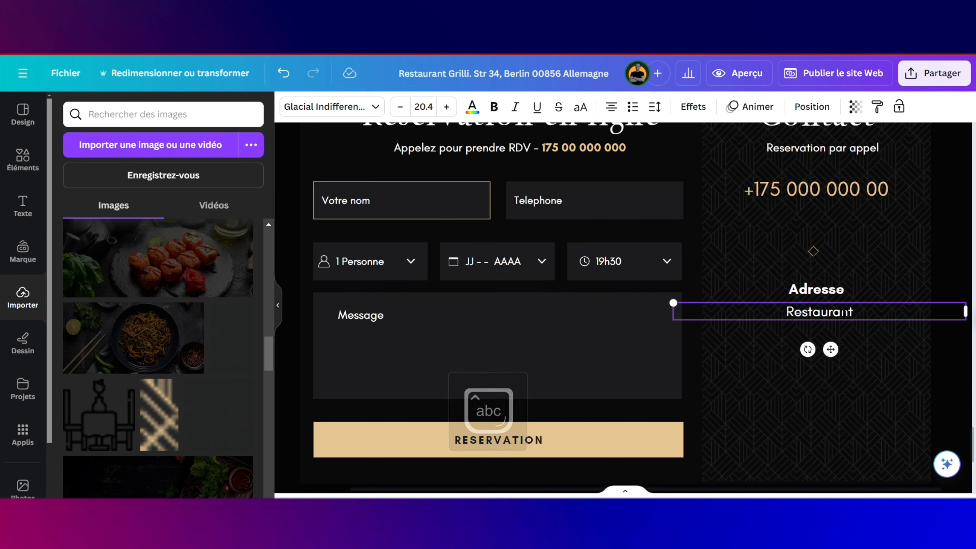
text( le)
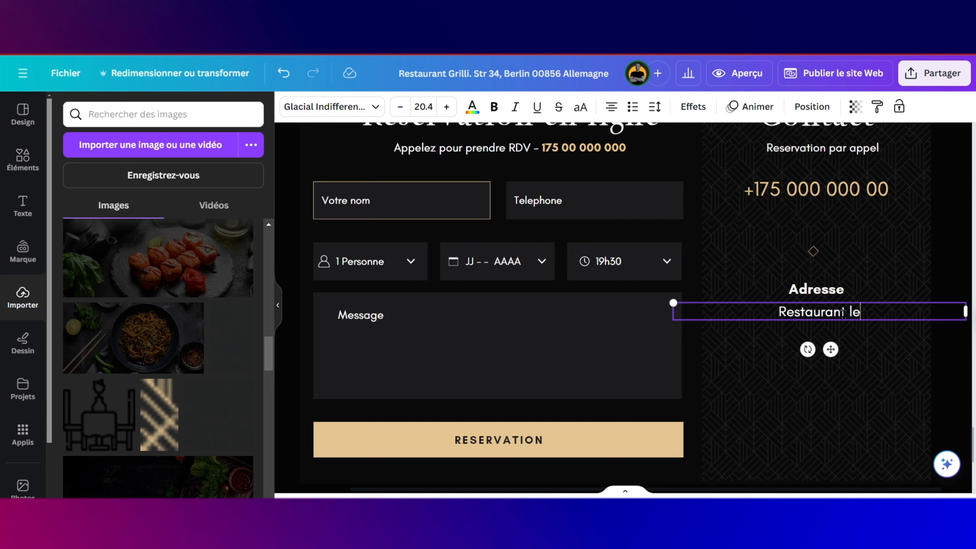
text(s Delices)
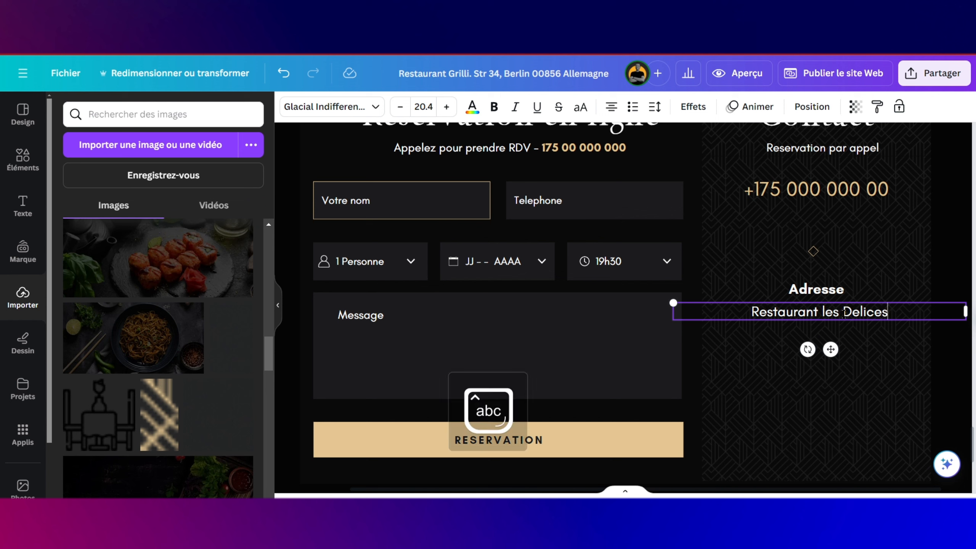
text(,)
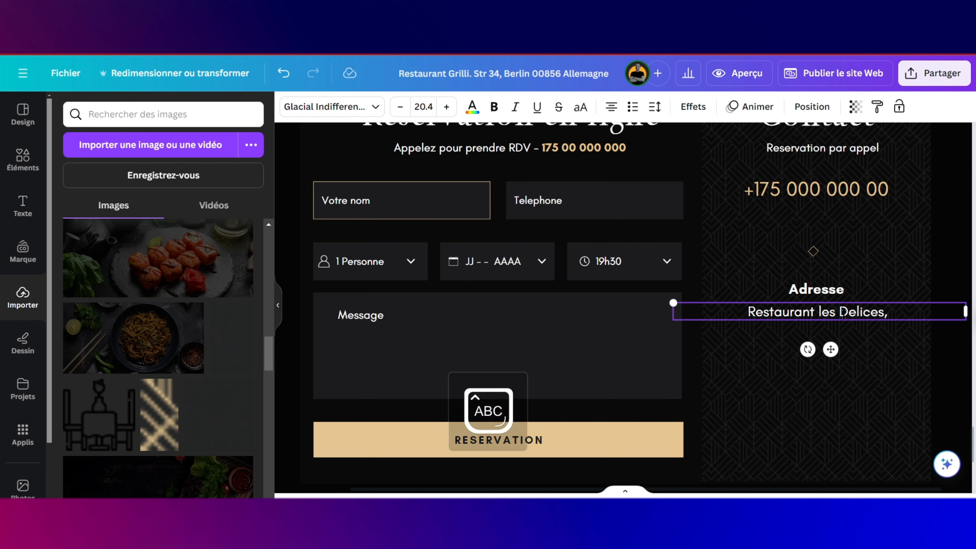
text( r)
key(BackSpace)
text(Rue)
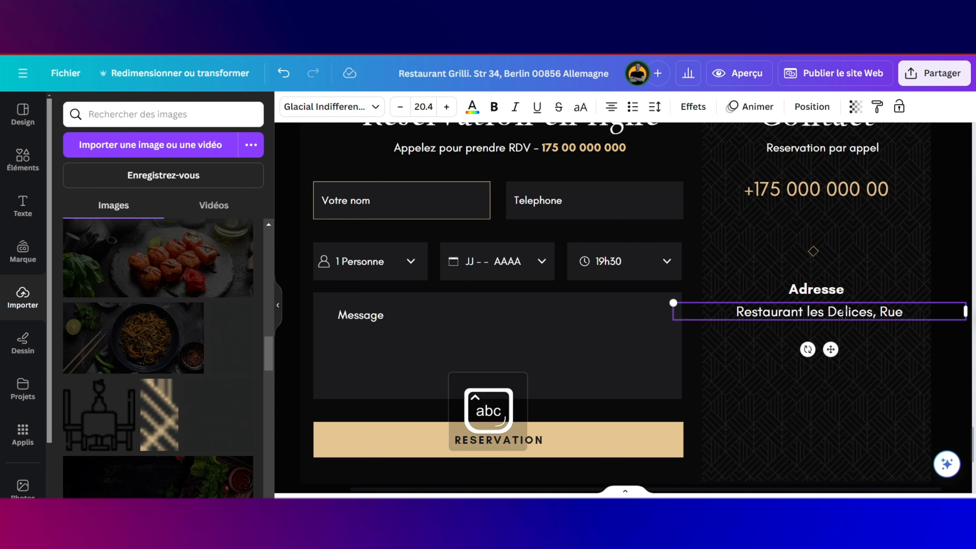
text( M)
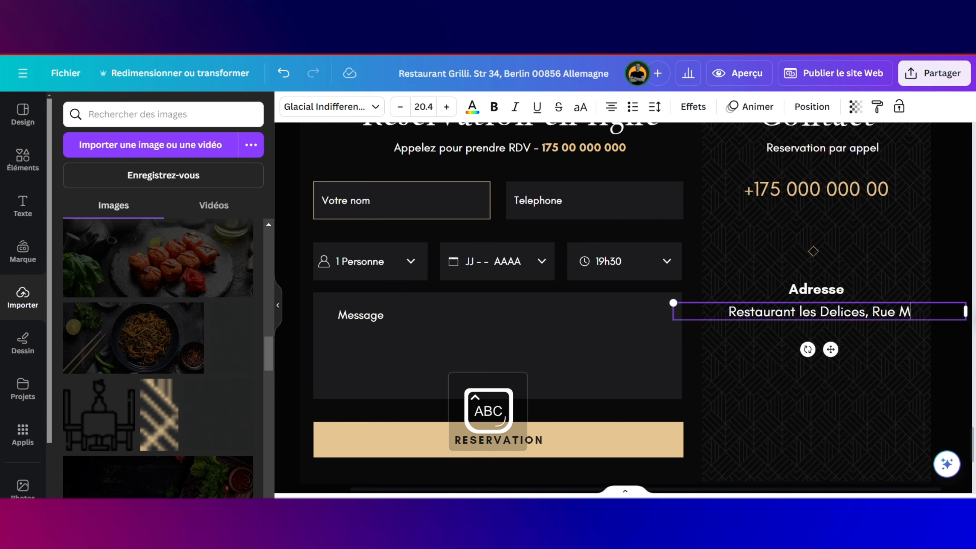
text(artin)
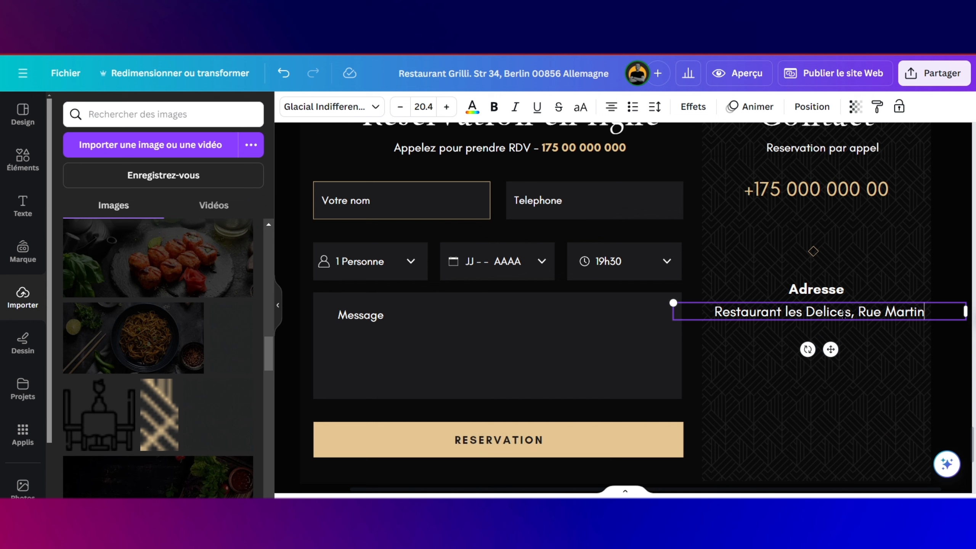
key(Return)
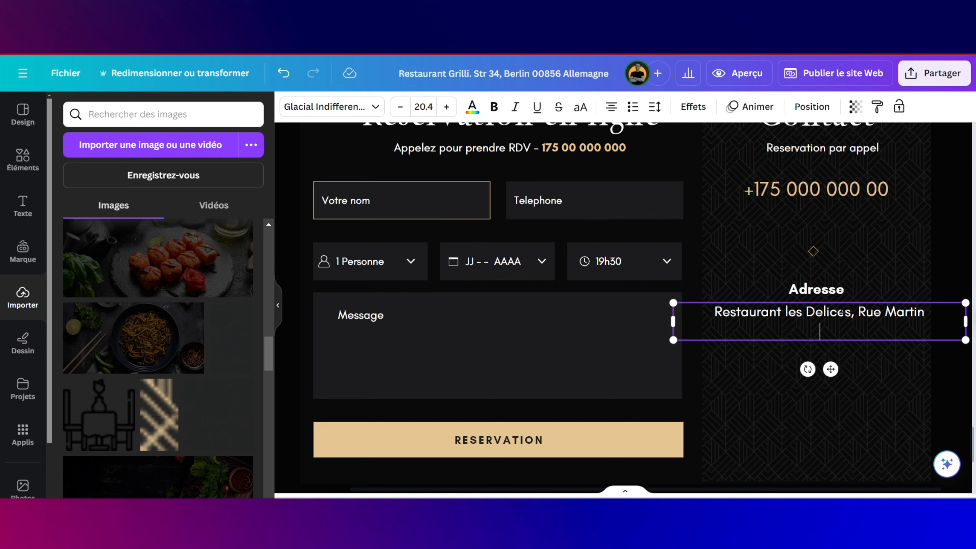
Step: Add the second address line with postcode, city and country, and copy Adresse beneath it
key(Caps_Lock)
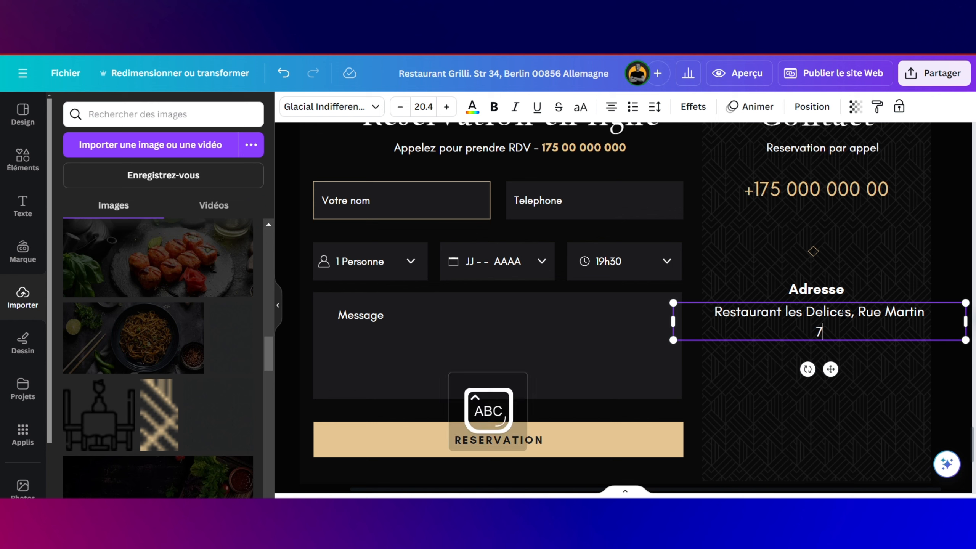
text(71000)
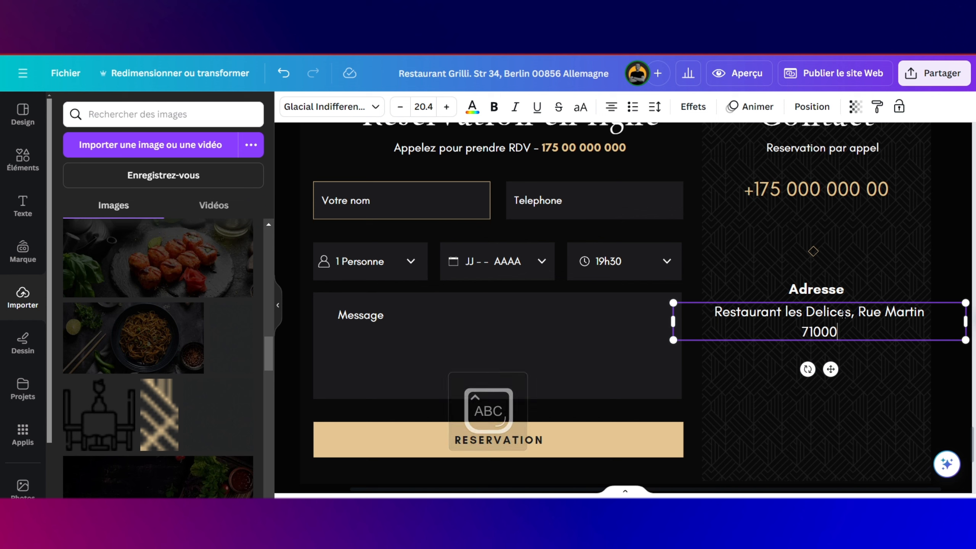
key(Caps_Lock)
text(b)
key(Caps_Lock)
text(EL)
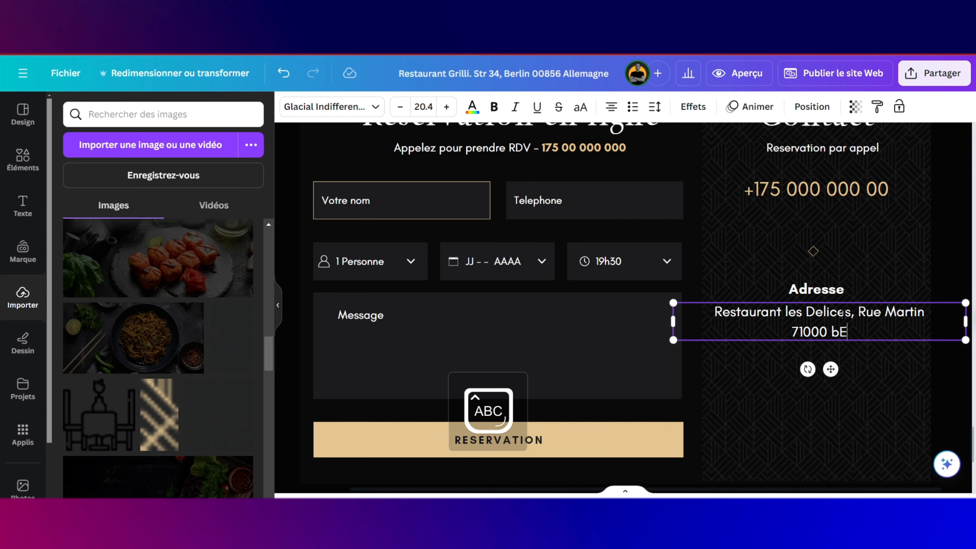
key(BackSpace)
key(BackSpace)
key(Caps_Lock)
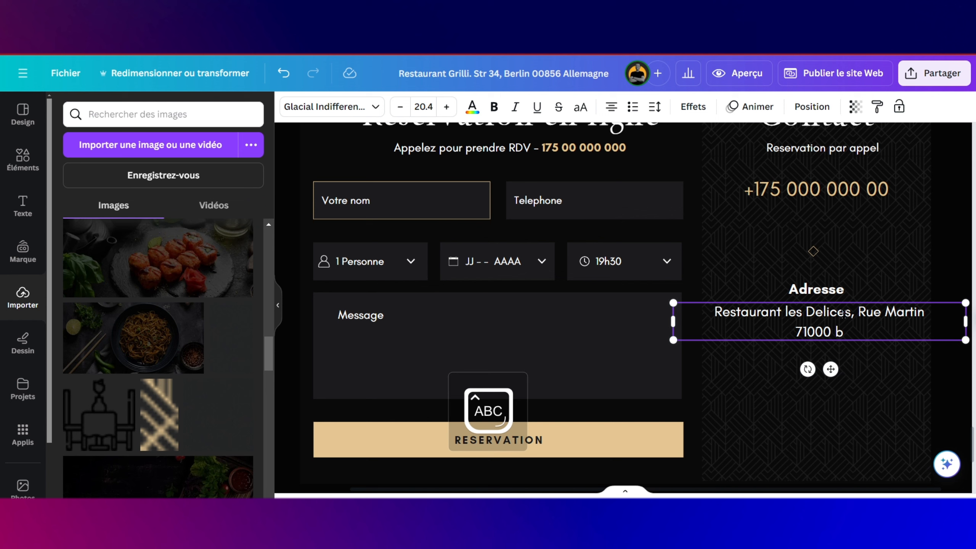
text(Berlin)
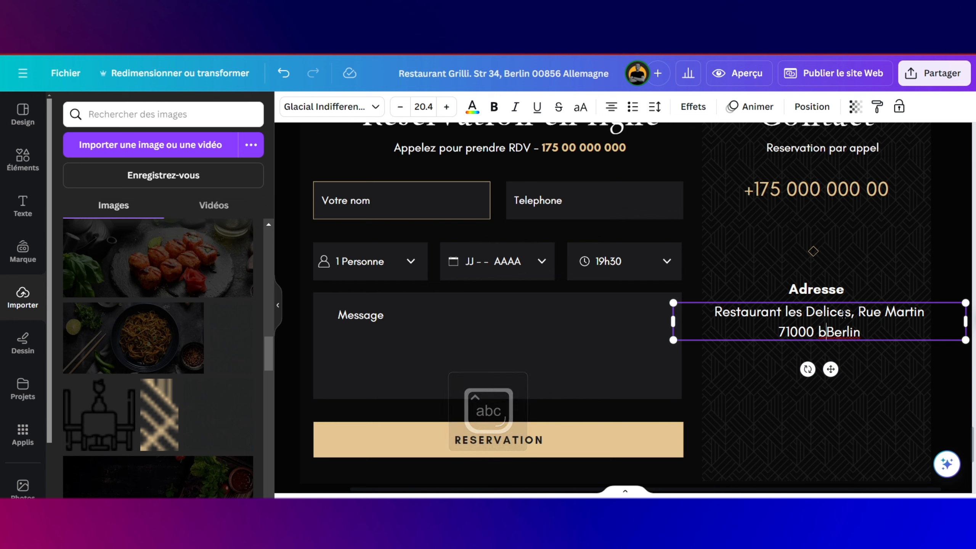
key(Left)
key(Left)
key(BackSpace)
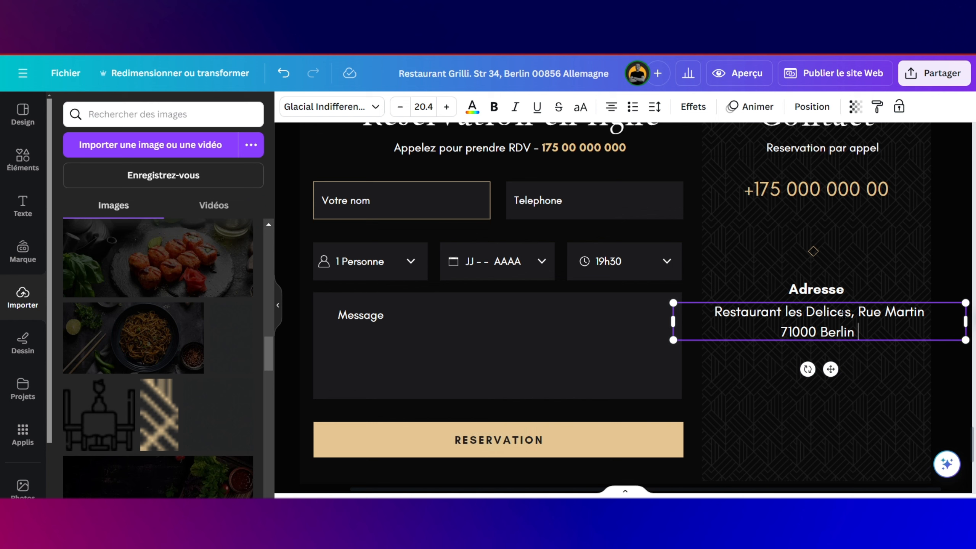
key(Caps_Lock)
key(BackSpace)
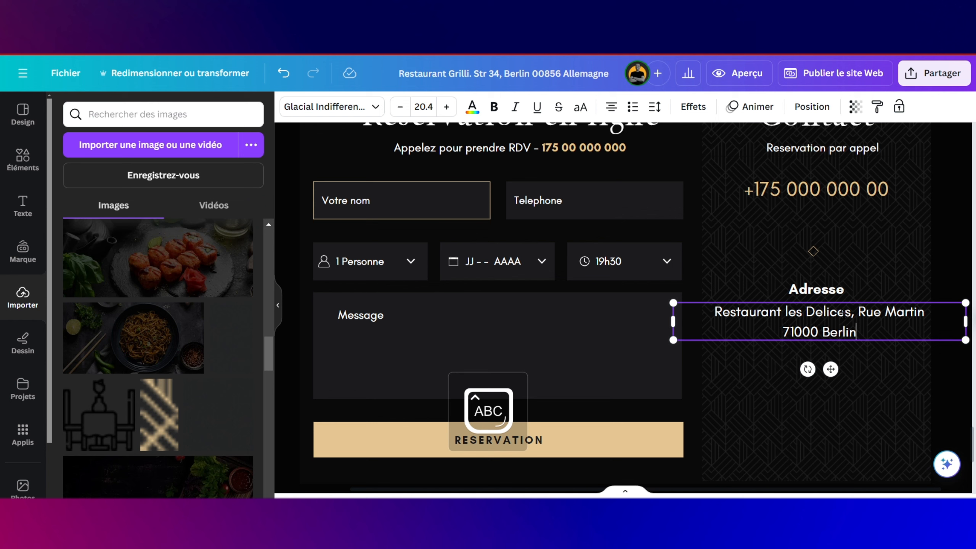
text(,)
key(Caps_Lock)
text(Allemagne)
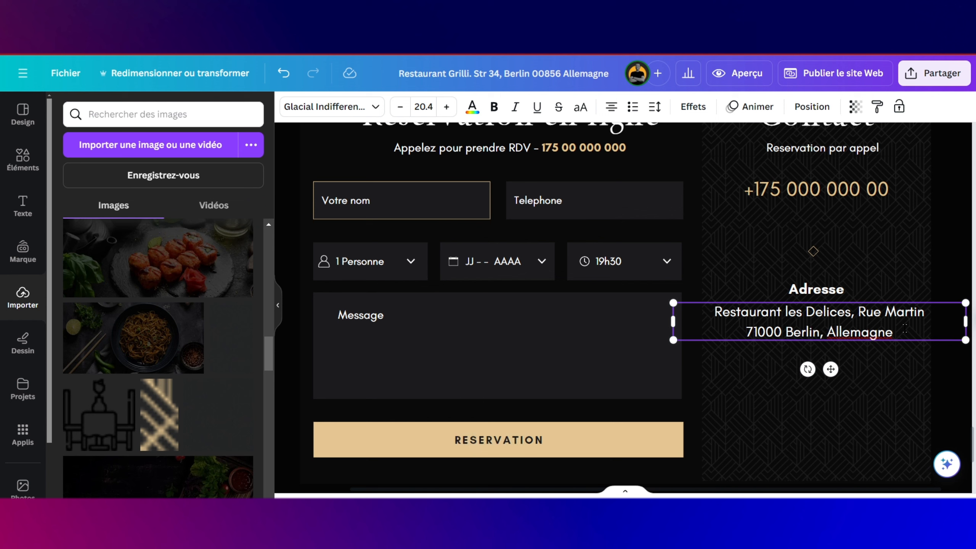
click(832, 290)
drag(828, 328, 834, 442)
Step: Duplicate the Adresse heading and text below, retitling the copied heading 'Jours Ouvrable'
click(884, 337)
click(791, 313)
drag(672, 303, 761, 314)
drag(879, 371, 830, 365)
key(ctrl+alt+c)
click(830, 392)
double_click(818, 359)
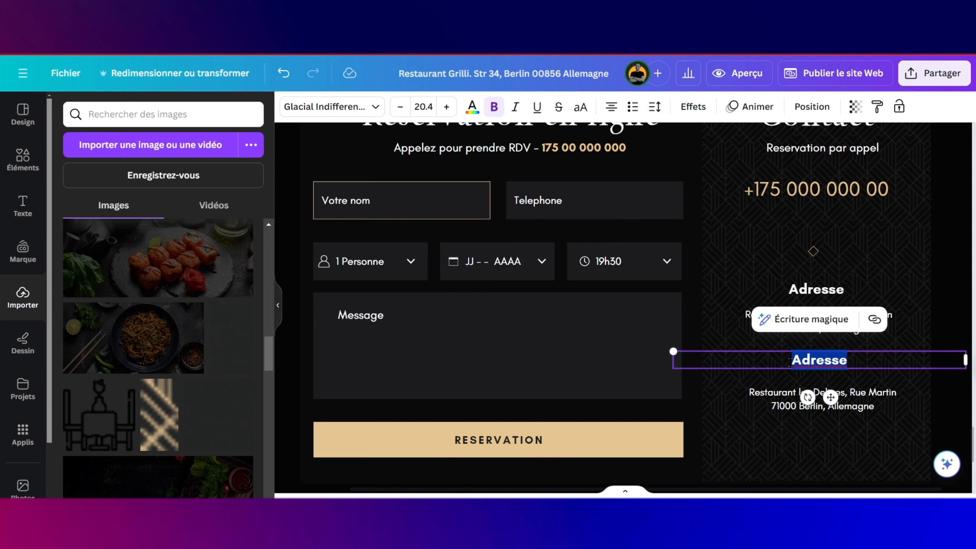
text(Jours Ouvrable)
drag(791, 400, 792, 393)
scroll(790, 363, up, 20)
Step: Replace the lower address text with 'Lundi - Vendredi' and '09h00 - 23h00' on two lines
click(790, 361)
scroll(791, 330, down, 13)
click(787, 307)
scroll(793, 312, down, 8)
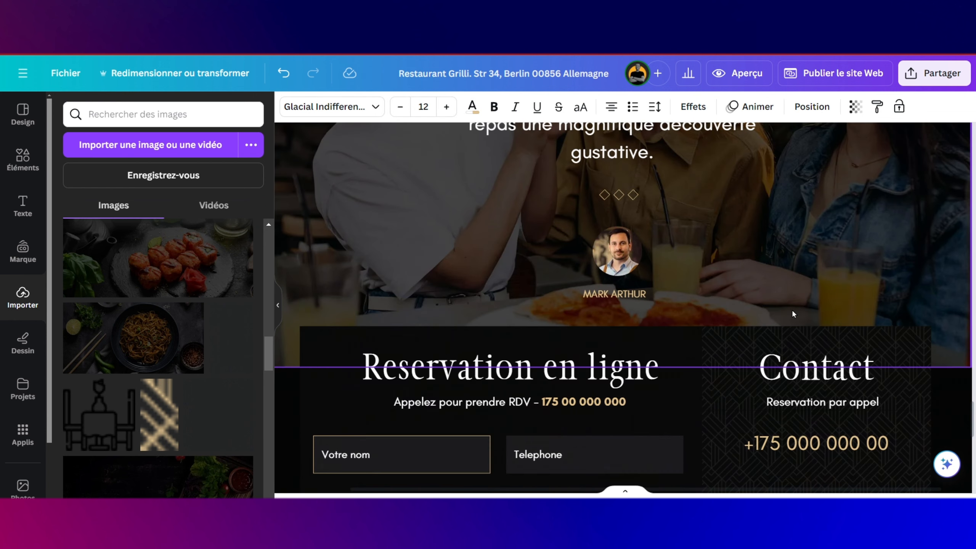
click(886, 345)
key(ctrl+a)
text(Lundi - Vendredi)
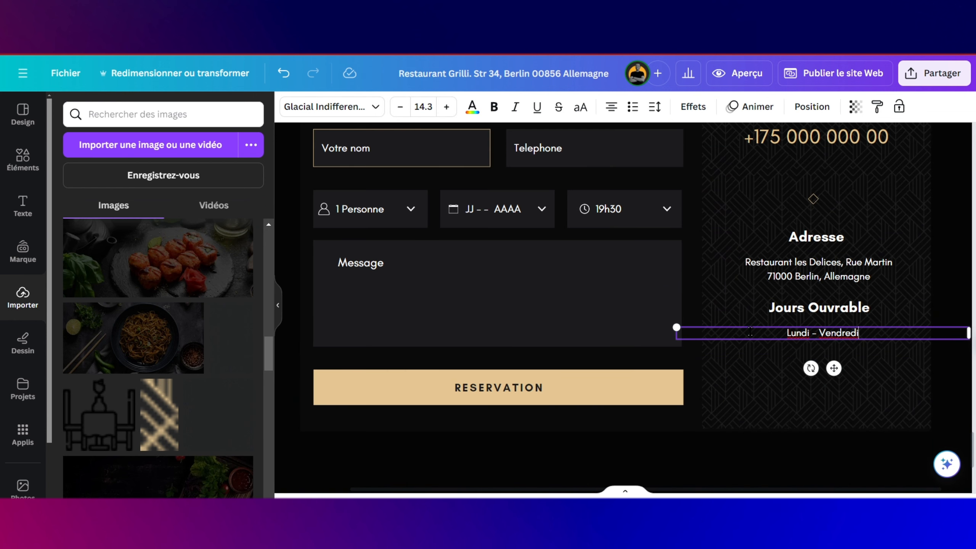
key(Return)
text(09h00 - 23h00)
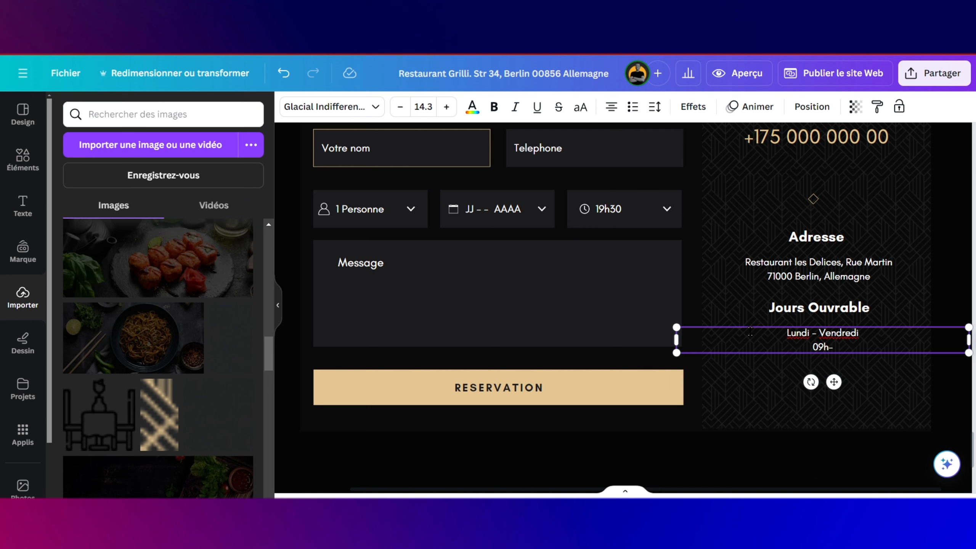
Step: Duplicate the Jours Ouvrable heading and hours below, shifting the contact elements upward to fit
click(875, 316)
key(ctrl+d)
drag(843, 323, 841, 366)
drag(814, 201, 818, 192)
drag(817, 238, 817, 227)
drag(826, 271, 827, 254)
mouse_move(843, 303)
mouse_down()
mouse_move(841, 281)
mouse_move(843, 292)
mouse_up()
drag(845, 347, 846, 396)
key(ctrl+d)
drag(845, 366, 846, 359)
drag(846, 396, 846, 390)
Step: Realign the patterned contact panel and centre the hours blocks on the centre guide
click(908, 282)
drag(908, 283, 903, 283)
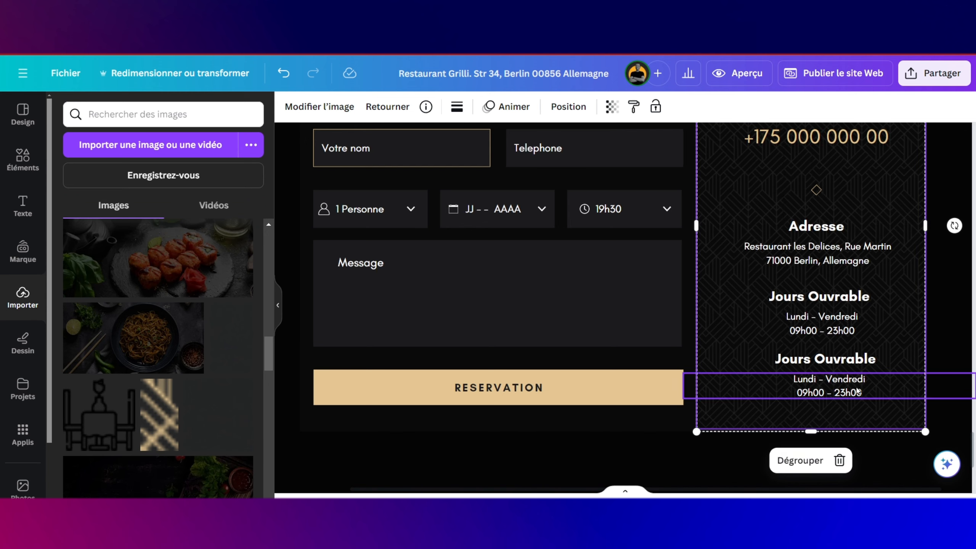
mouse_move(878, 420)
mouse_down()
mouse_move(823, 437)
mouse_move(881, 420)
mouse_up()
click(875, 441)
click(861, 417)
click(838, 443)
click(809, 420)
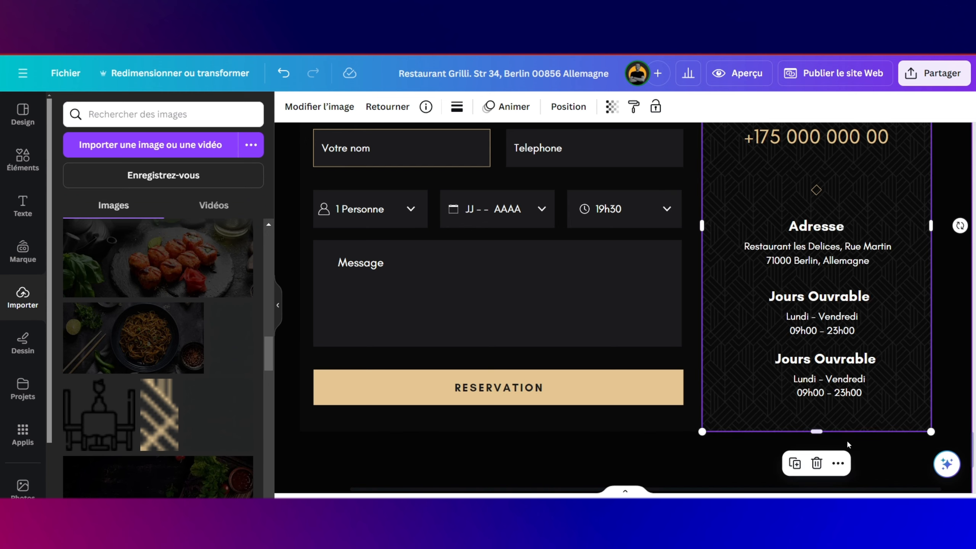
click(847, 442)
scroll(847, 442, down, 1)
drag(833, 334, 818, 334)
drag(832, 302, 842, 271)
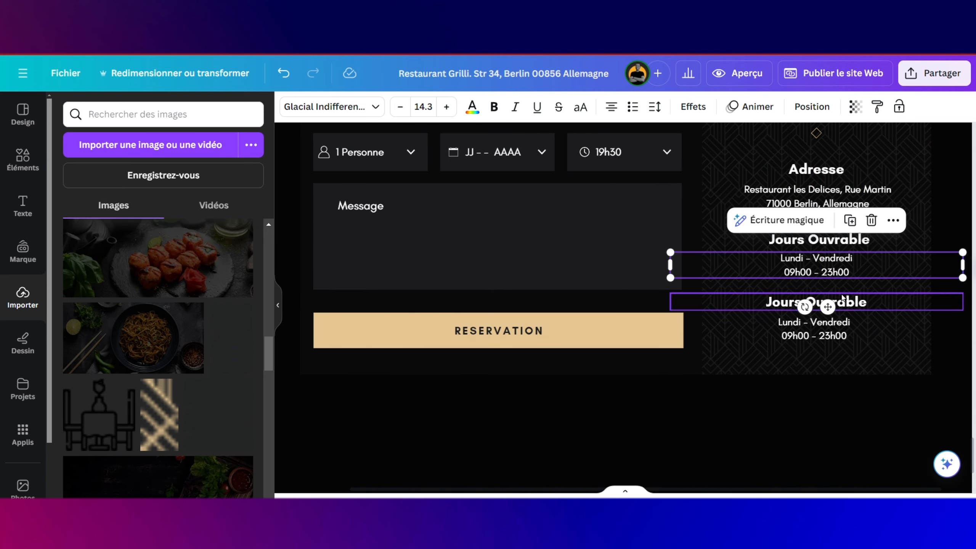
click(807, 302)
drag(830, 317, 837, 316)
Step: Retitle the second block 'Weekend' with hours Samedi-Dimanche 08h00 - 23h00, then lengthen the page
double_click(816, 302)
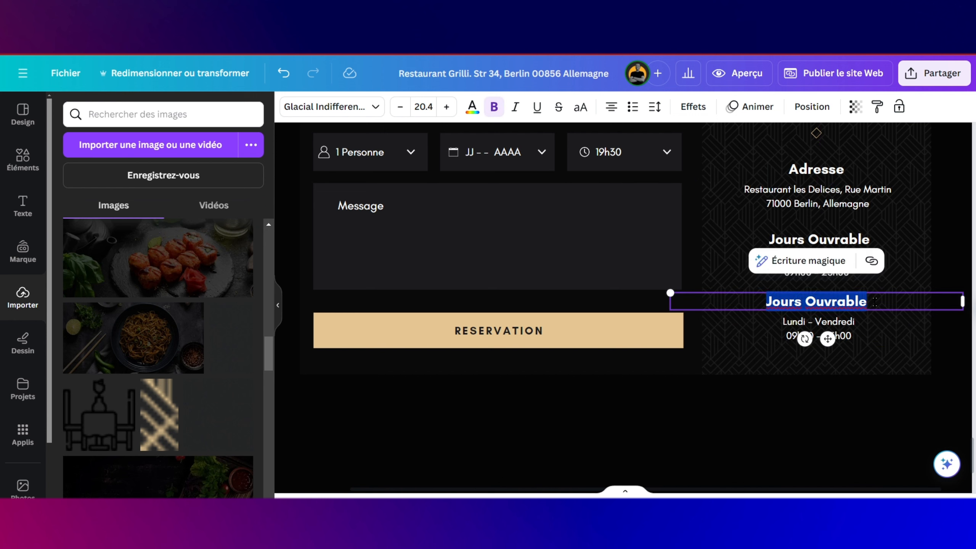
text(Pendant l'Hiver)
double_click(819, 328)
double_click(817, 302)
key(Caps_Lock)
text(Weekend)
triple_click(851, 328)
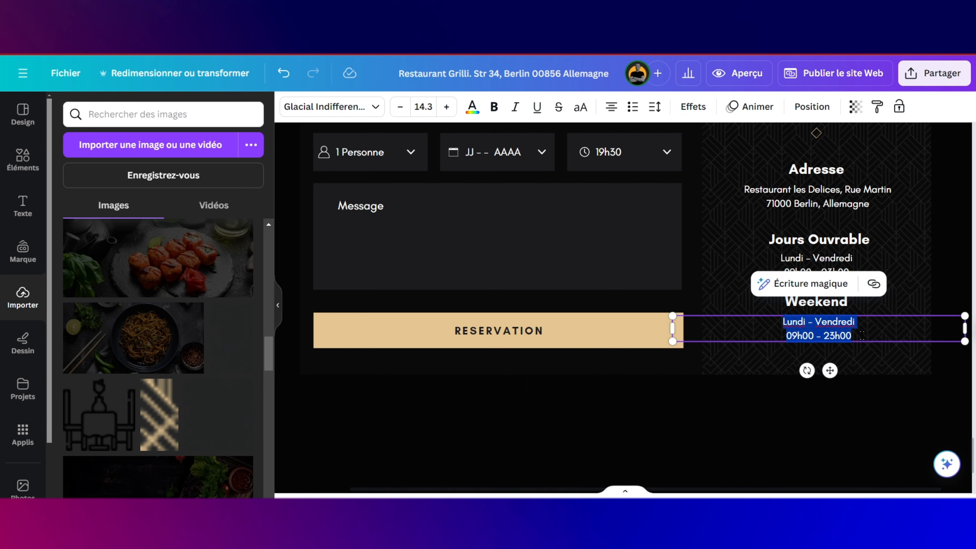
text(Samedi-Dimanche)
text(- 23h00)
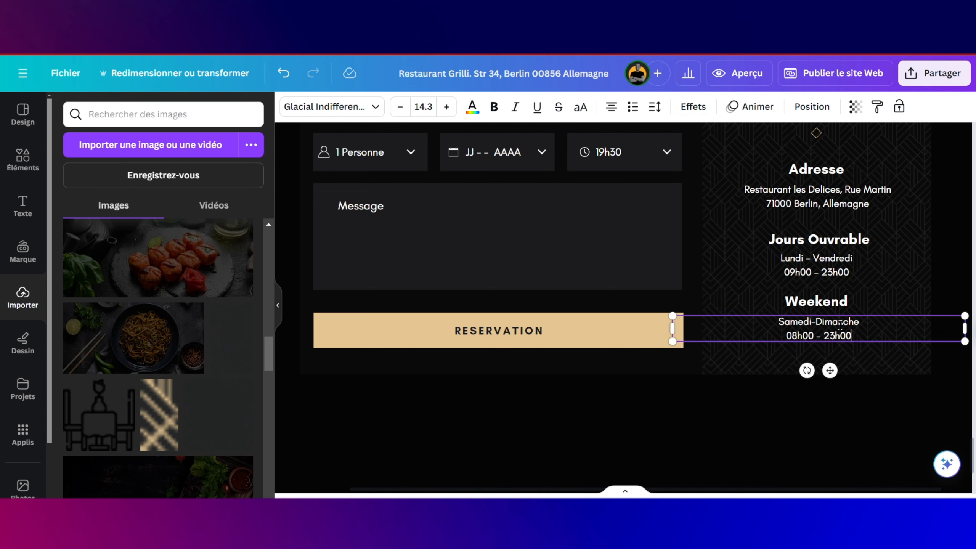
scroll(702, 388, down, 3)
click(702, 389)
scroll(617, 409, down, 5)
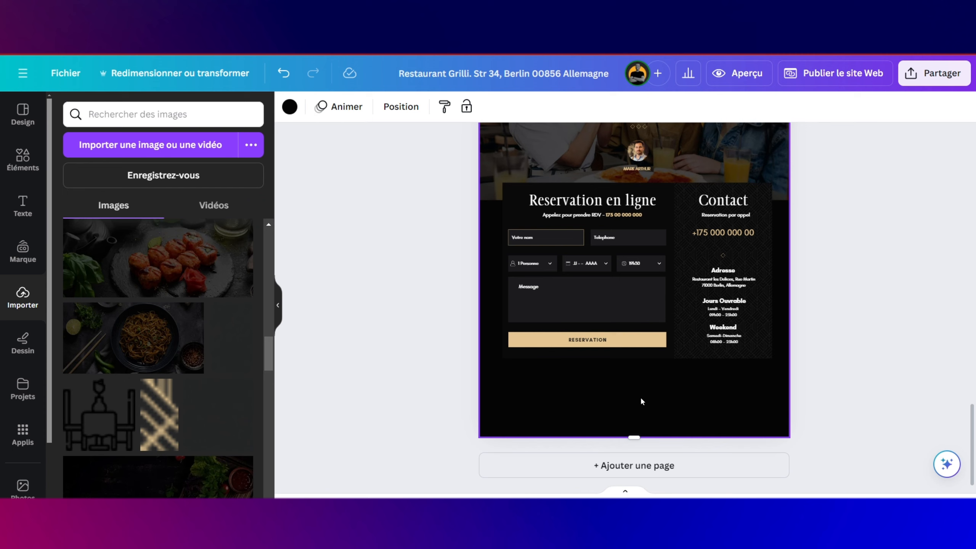
drag(634, 438, 649, 518)
scroll(650, 443, down, 3)
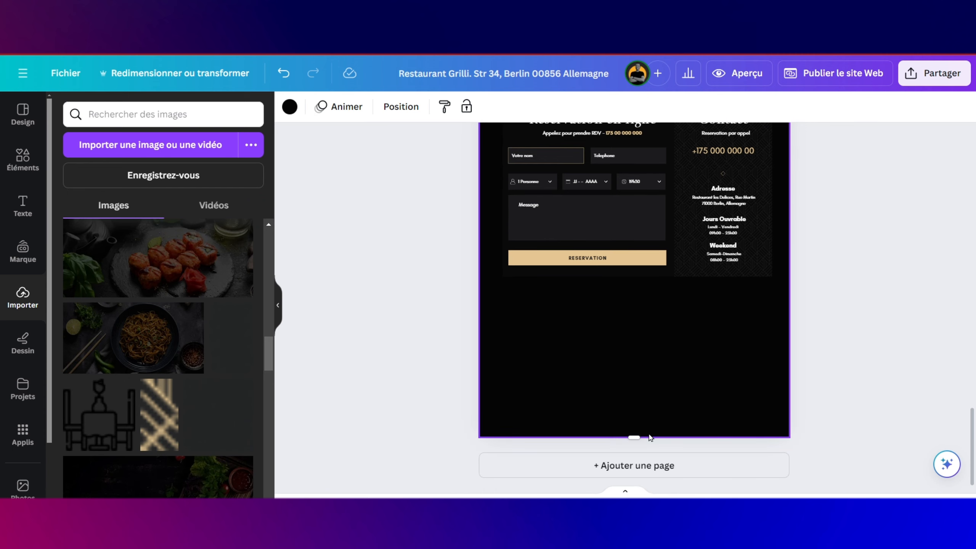
Step: Extend the page bottom further and slide the kiwi image left beneath the opening hours
drag(636, 451, 637, 494)
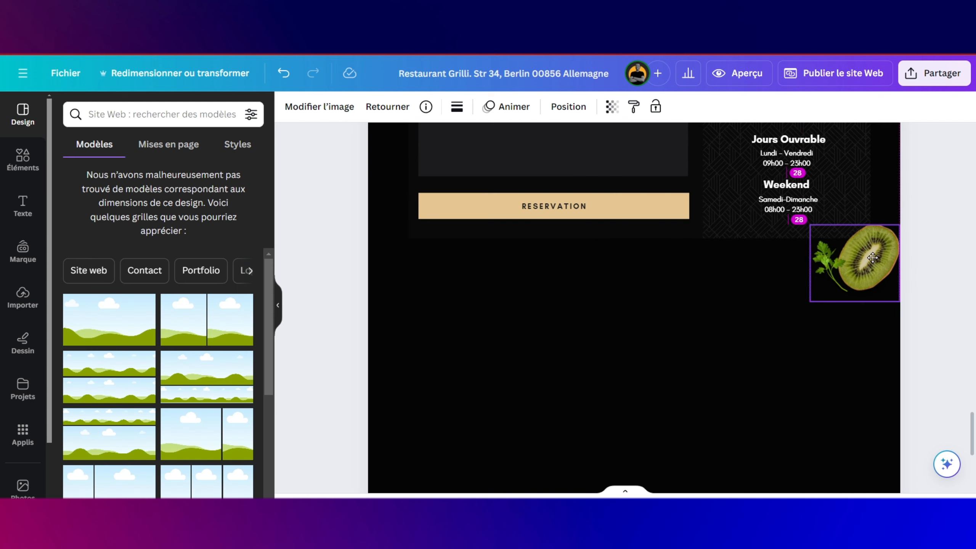
drag(874, 256, 854, 259)
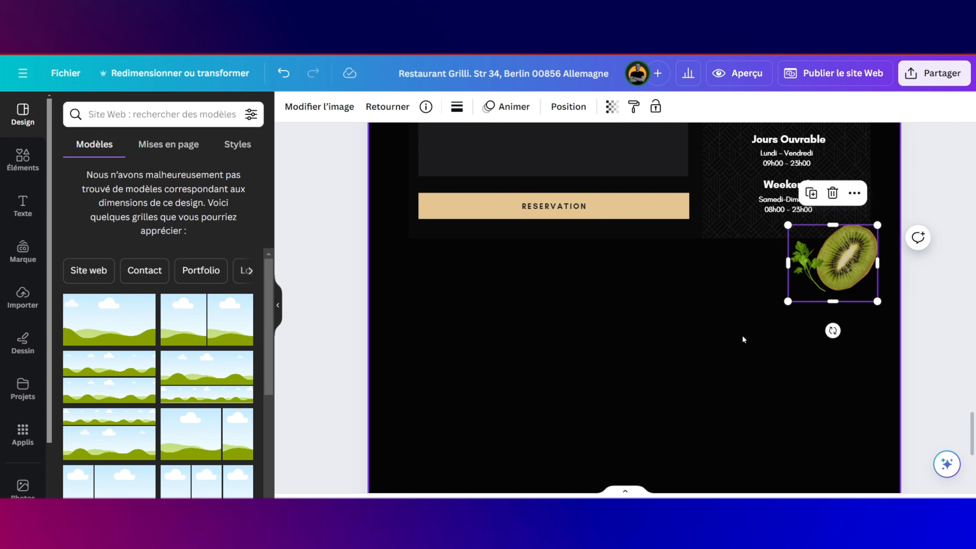
click(683, 341)
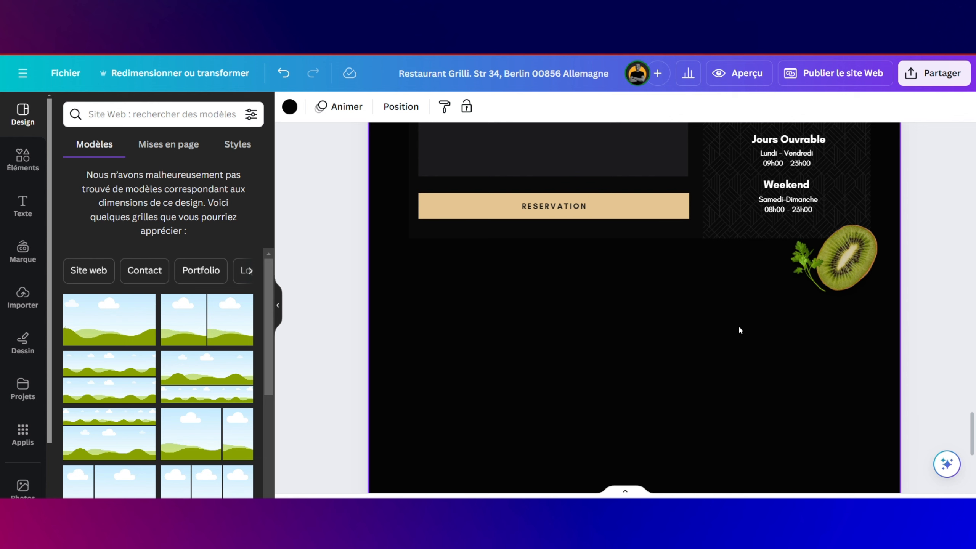
Step: Copy the Menu Delicieux heading group and paste it below the reservation section
scroll(717, 261, up, 10)
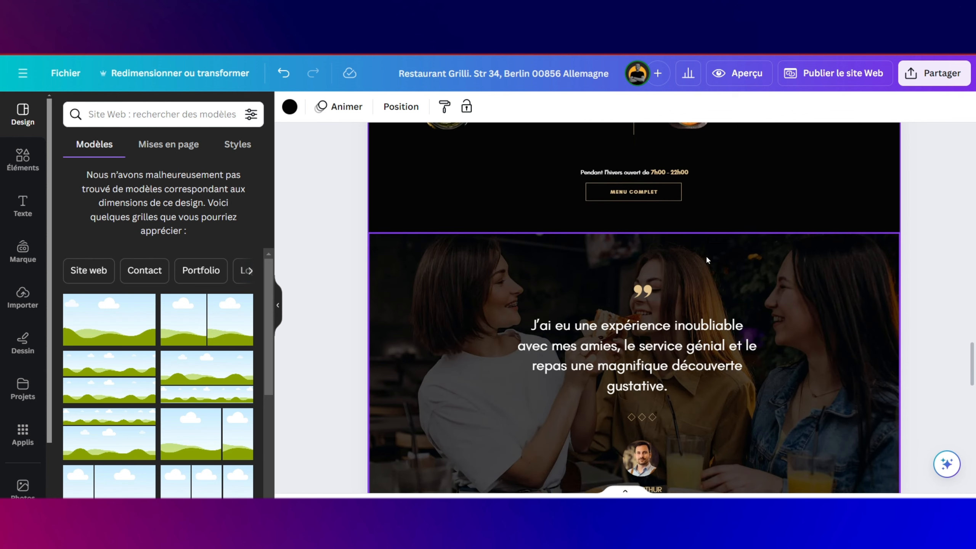
scroll(706, 255, up, 8)
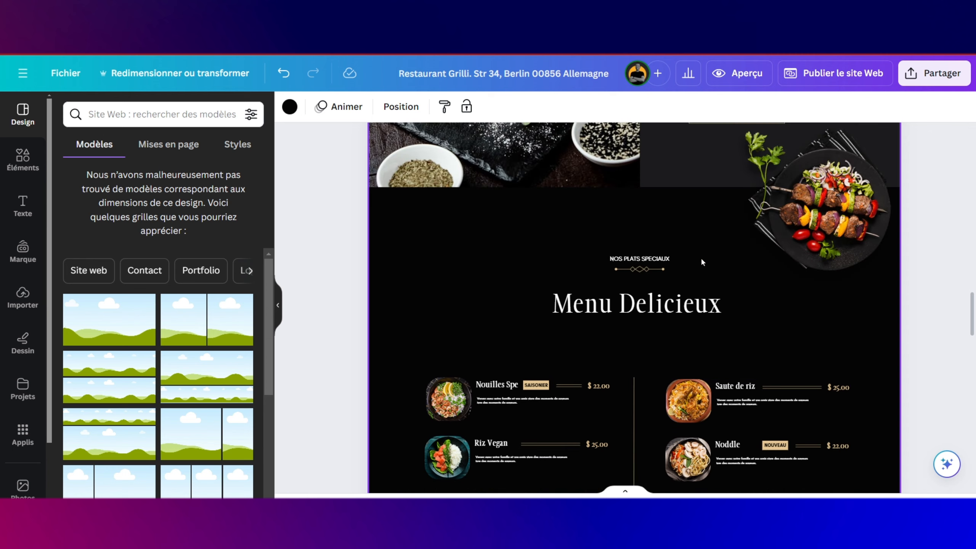
drag(640, 224, 650, 319)
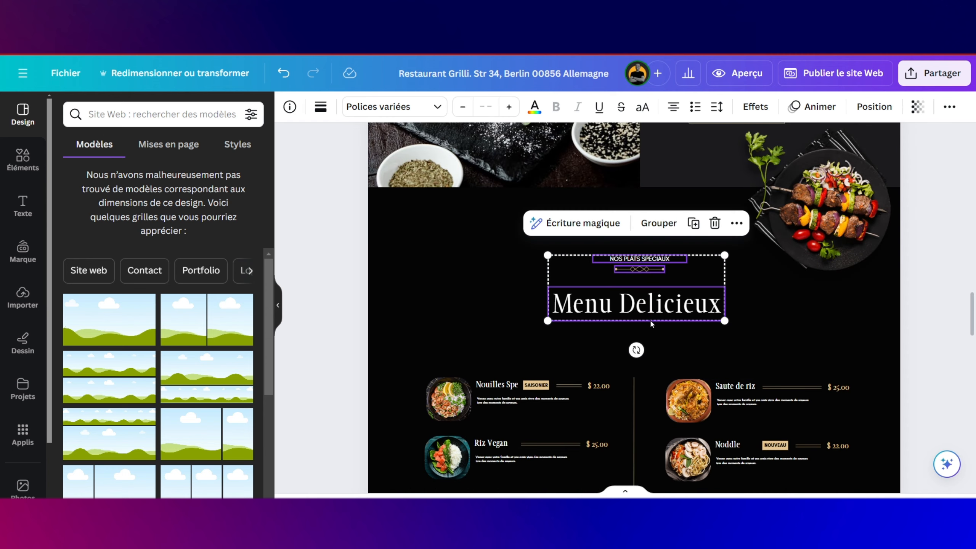
scroll(650, 319, down, 10)
scroll(650, 318, down, 5)
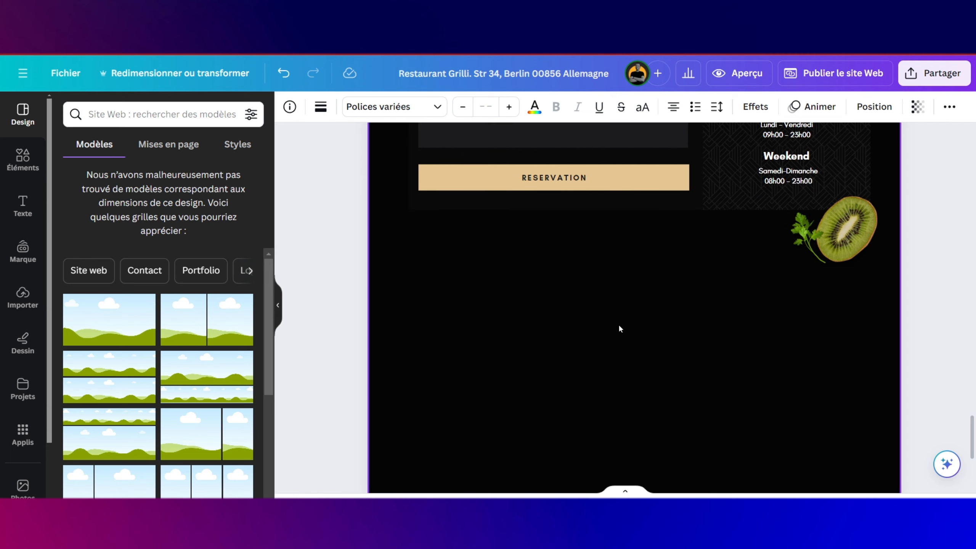
click(618, 324)
key(ctrl+v)
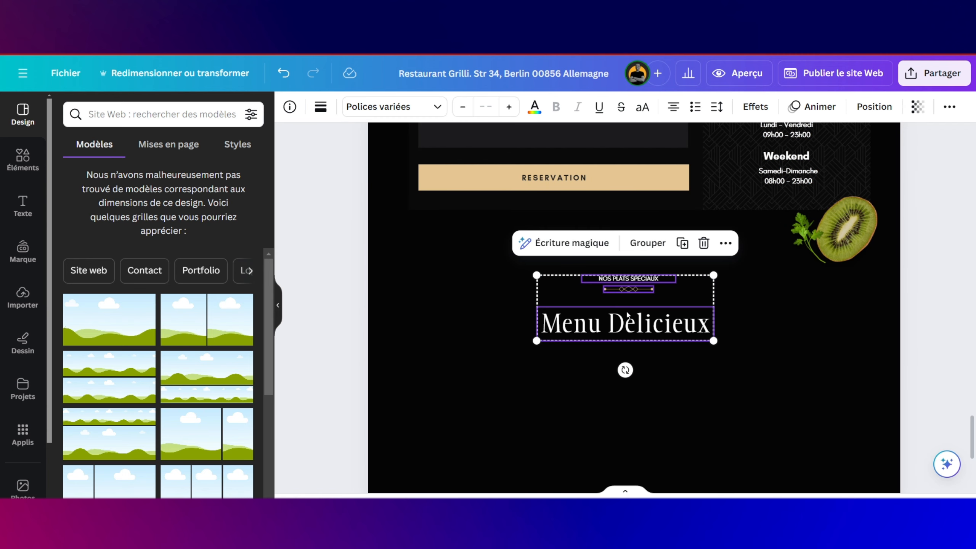
drag(628, 311, 632, 297)
Step: Change the small NOS PLATS SPECIAUX line to 'POURQUOI NOUS CHOISIR'
click(664, 269)
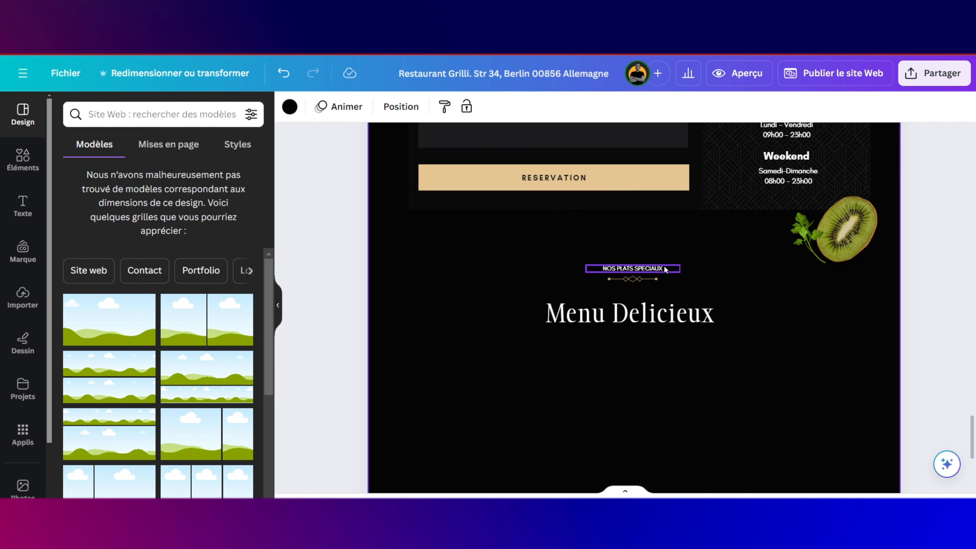
click(664, 268)
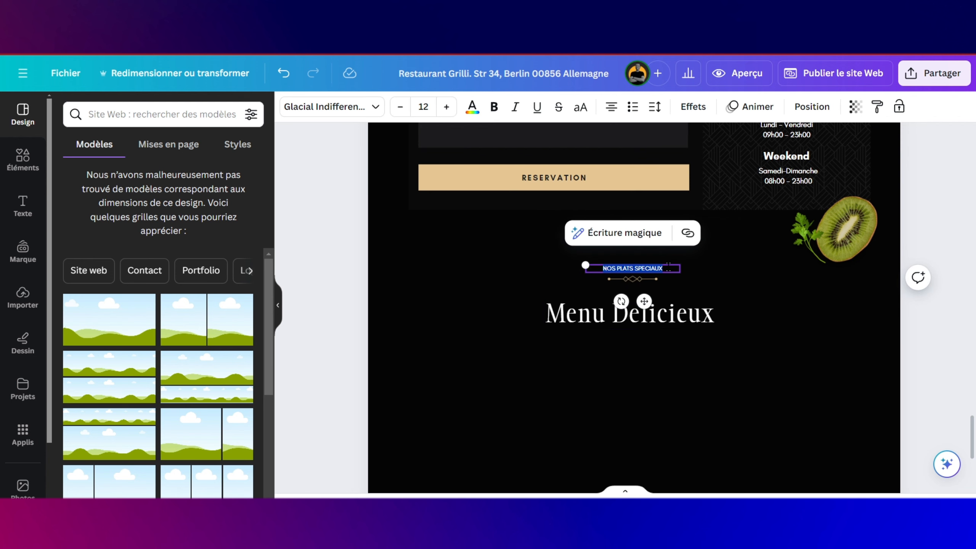
text(Pour)
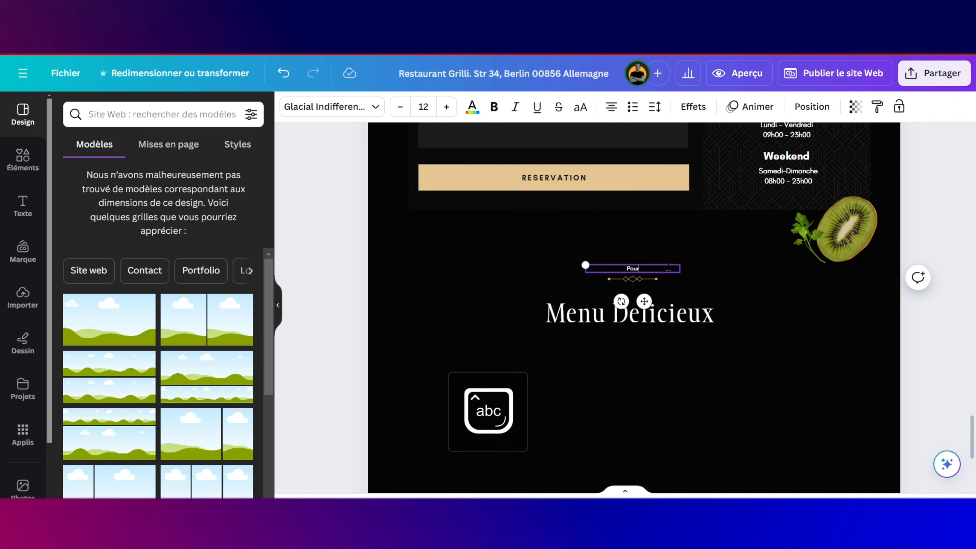
key(BackSpace)
key(BackSpace)
scroll(668, 267, up, 5)
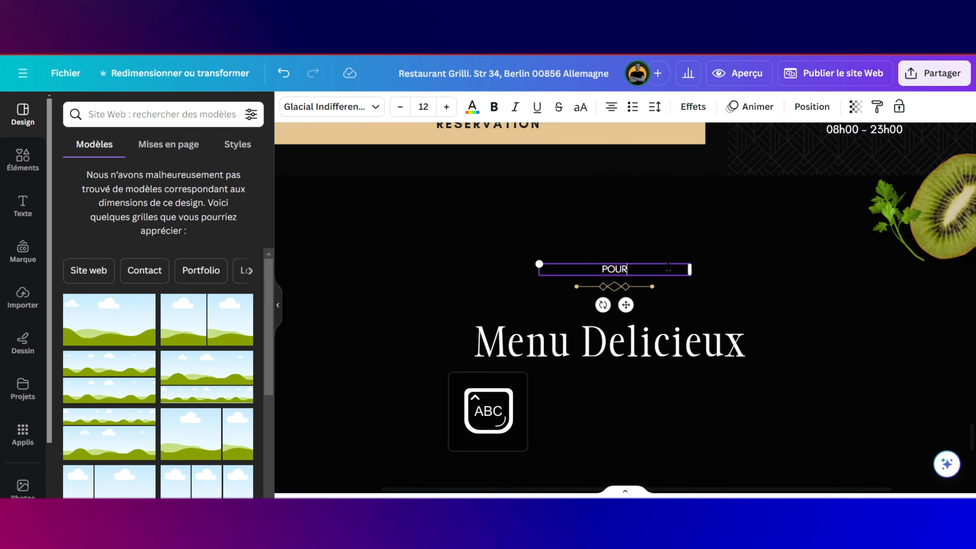
text(URQU)
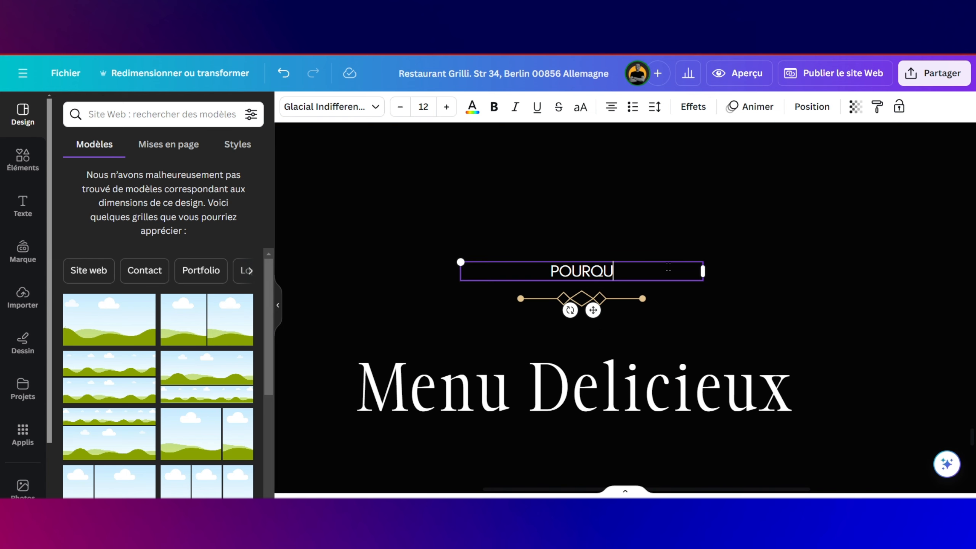
text(OI NOUS CHOISIR)
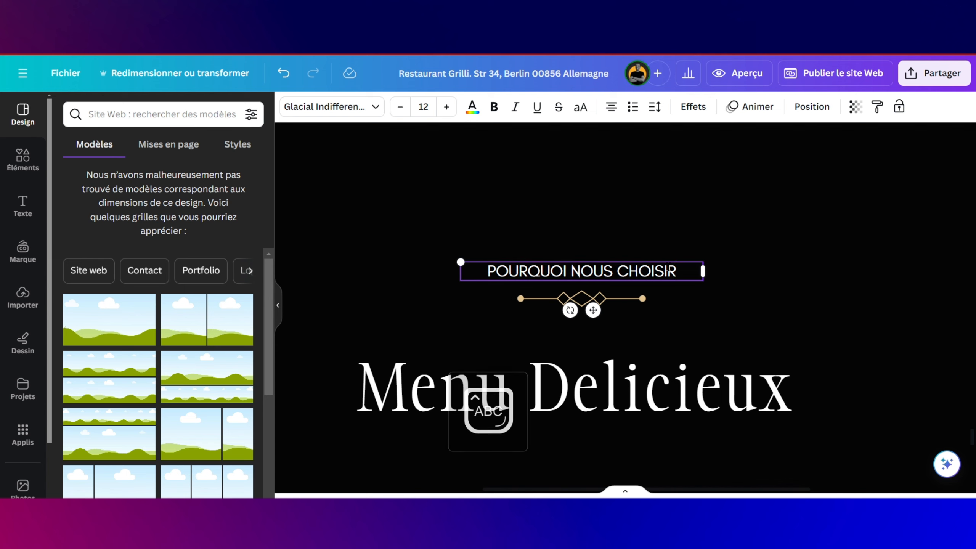
Step: Retitle the heading 'Notre Particularité', fixing the accent with the spelling suggestion
double_click(684, 377)
text(Notre Particularite)
drag(802, 416, 867, 416)
right_click(730, 392)
click(577, 308)
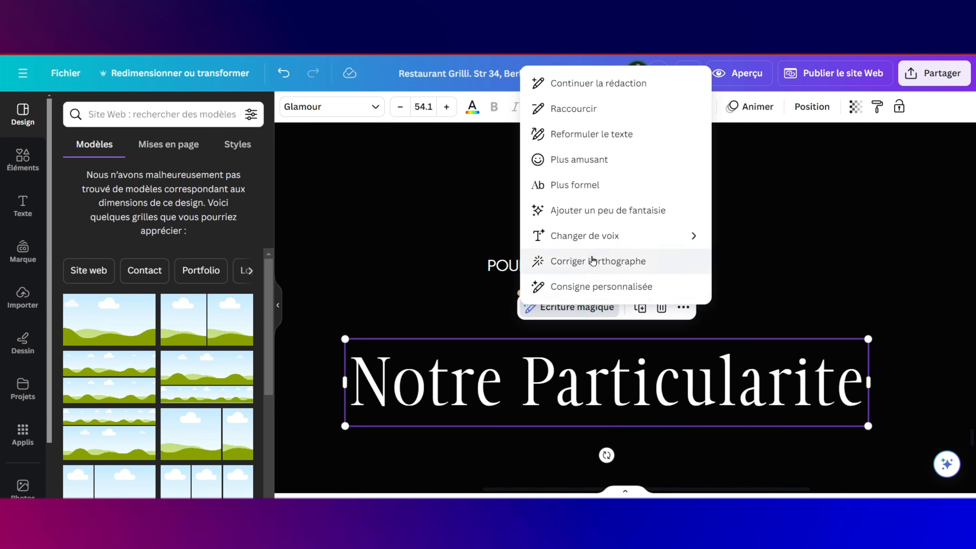
click(592, 262)
click(623, 441)
scroll(623, 441, down, 3)
scroll(623, 442, down, 2)
scroll(624, 441, down, 1)
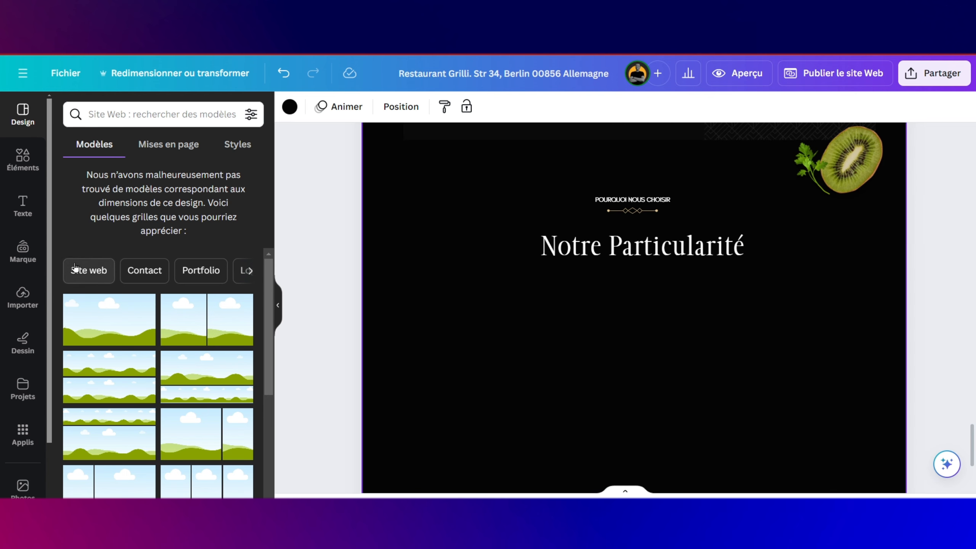
Step: Place a square from Éléments below the title, shrink it to card size and colour it dark grey
click(23, 146)
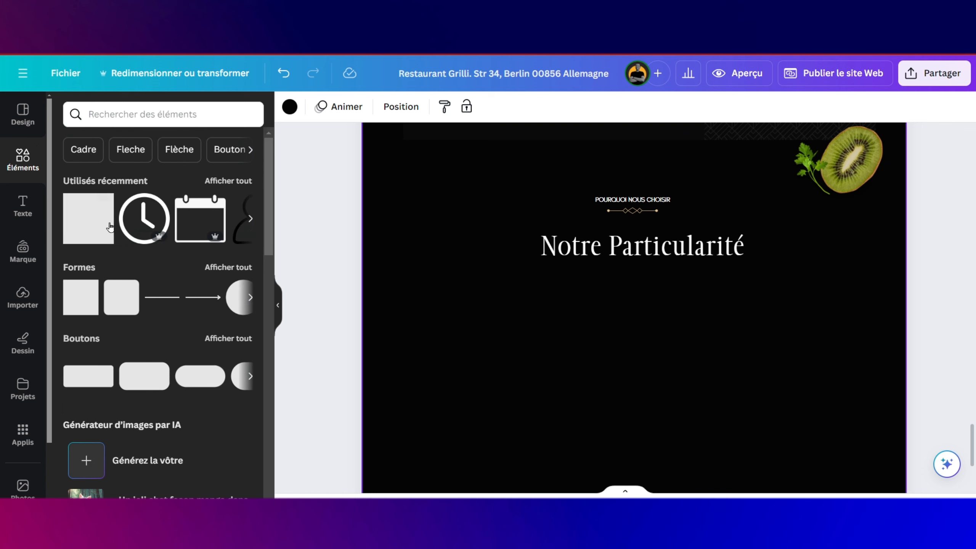
drag(101, 236, 451, 331)
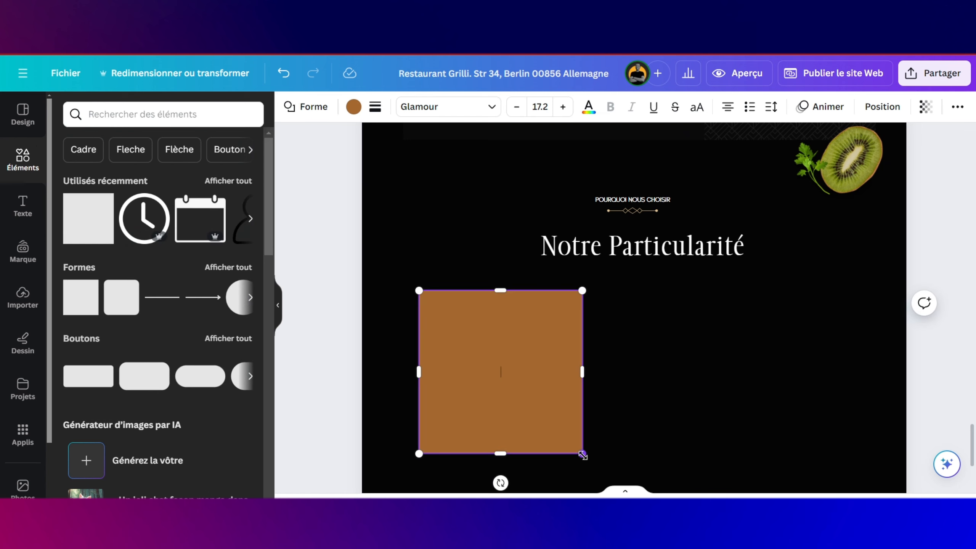
drag(582, 454, 510, 377)
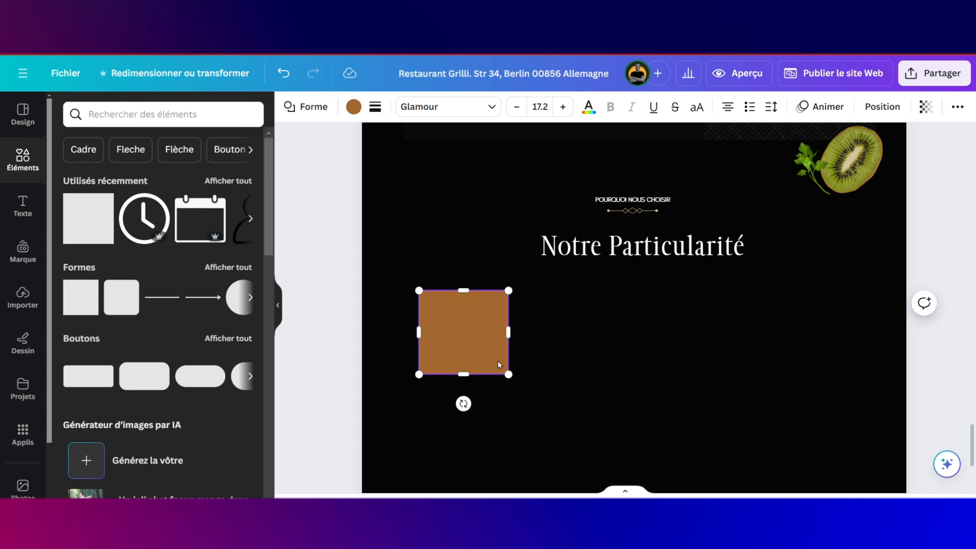
drag(477, 349, 477, 377)
click(354, 107)
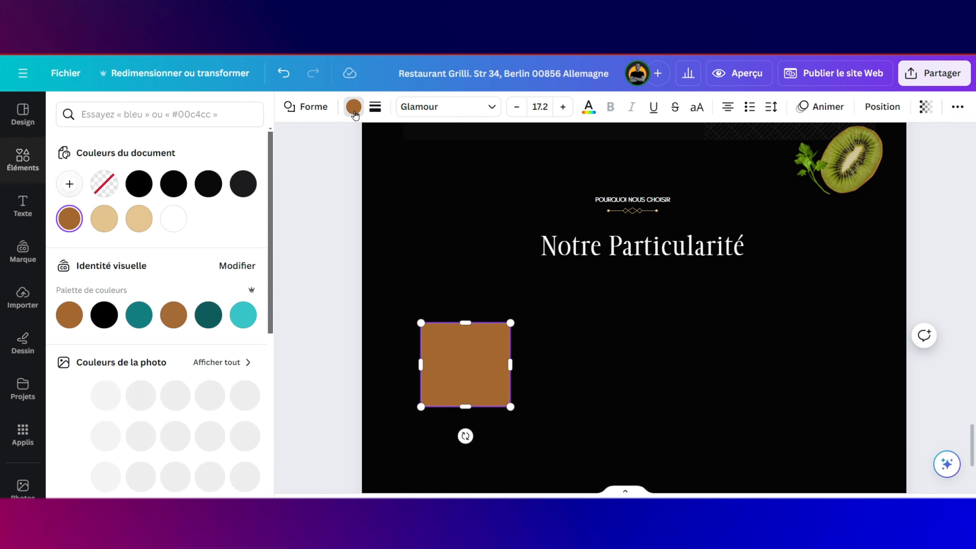
click(240, 187)
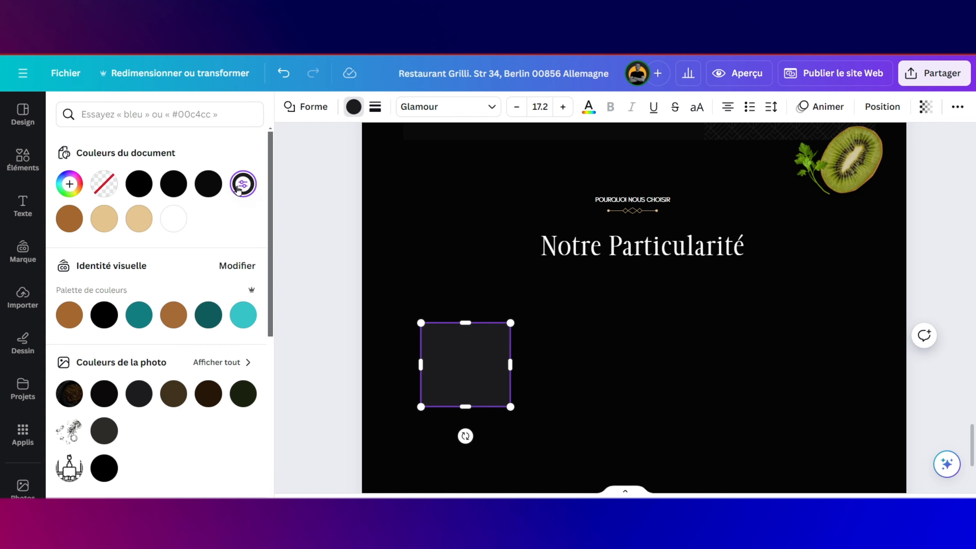
click(208, 184)
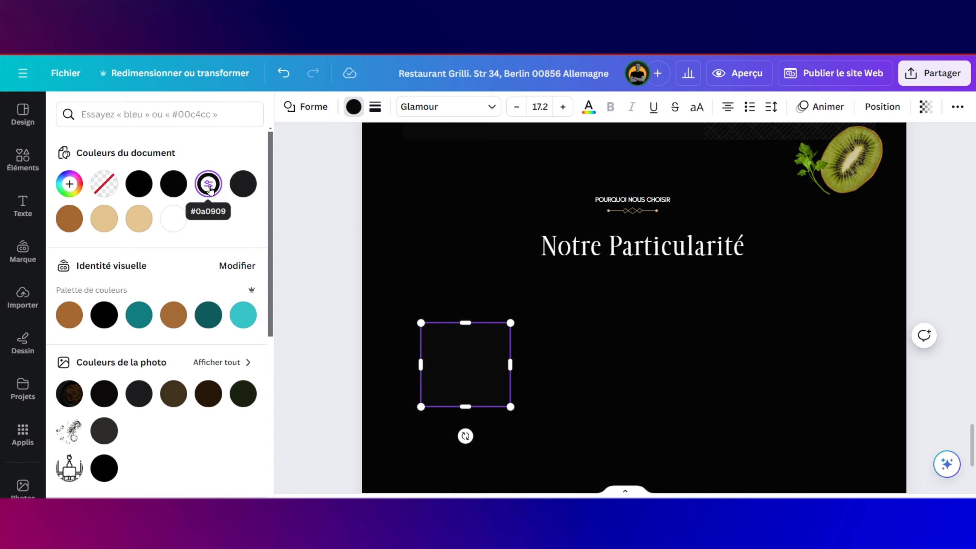
click(244, 184)
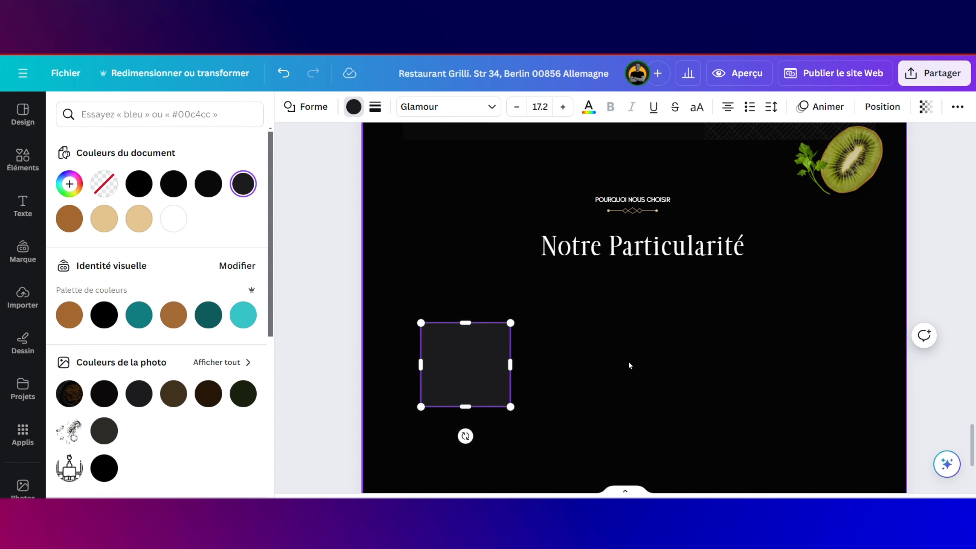
click(523, 365)
click(498, 366)
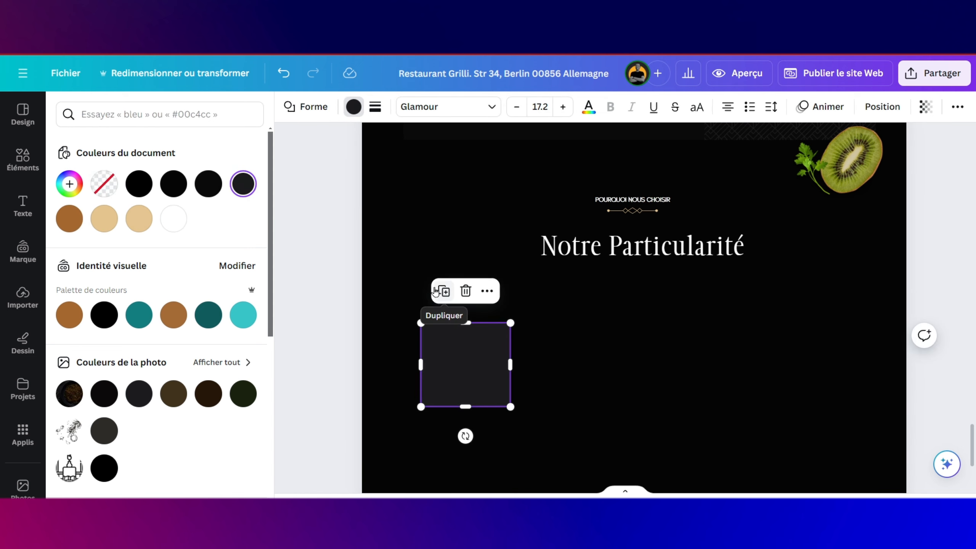
click(473, 304)
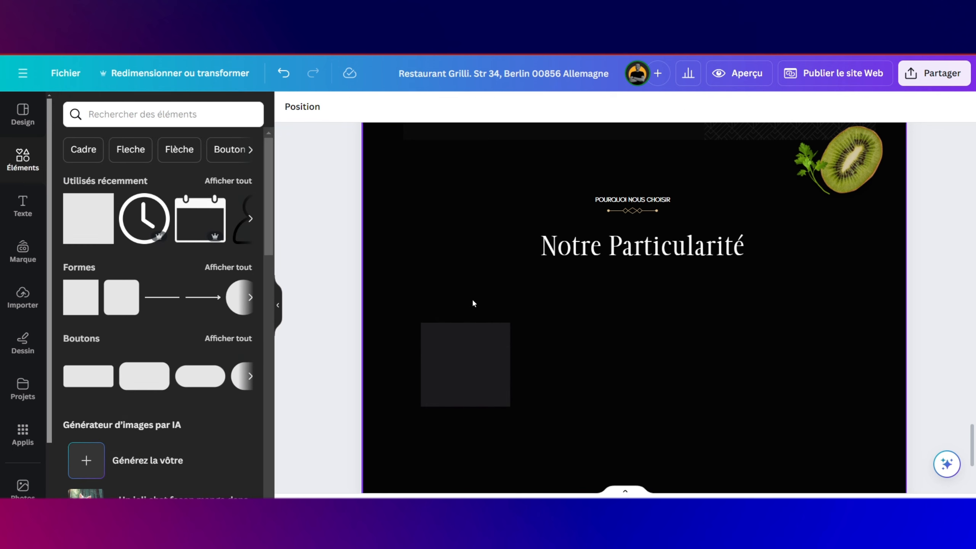
Step: Add the gold chef icon from uploads, halve its size and set it at the top of the grey square
click(22, 299)
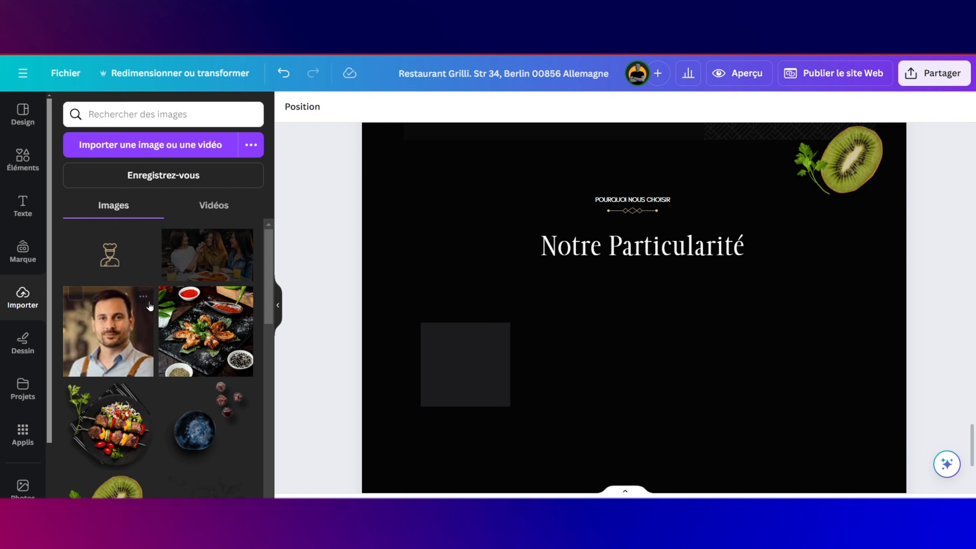
drag(117, 261, 473, 347)
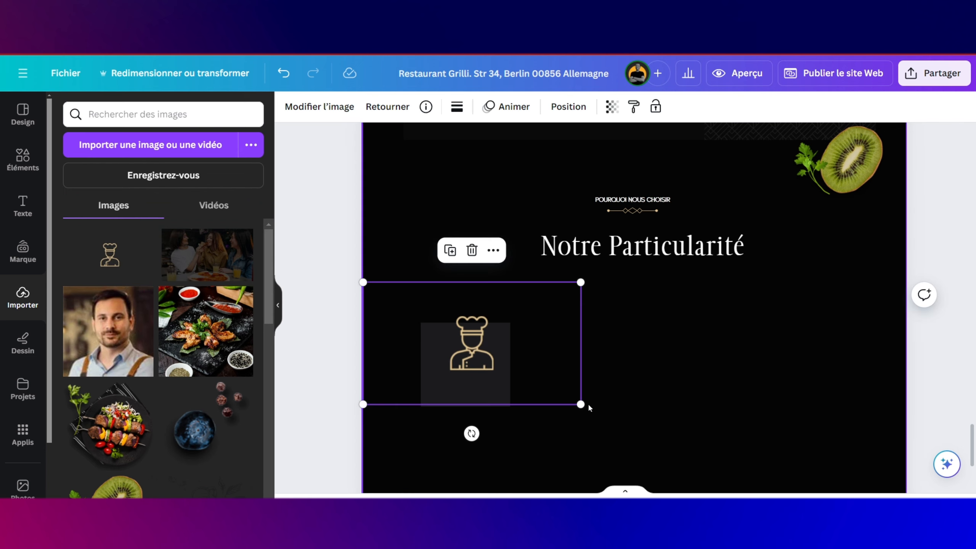
drag(581, 403, 478, 326)
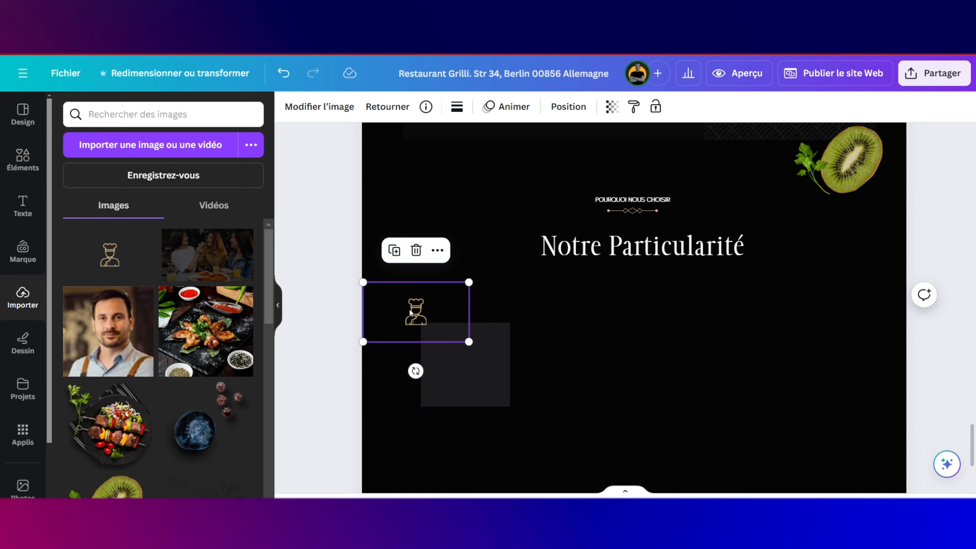
drag(409, 307, 456, 337)
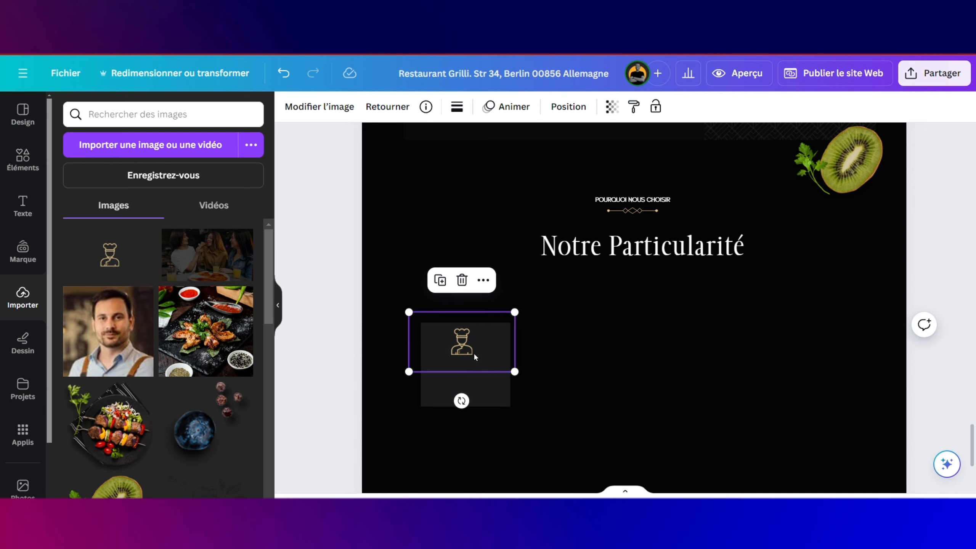
scroll(168, 367, down, 4)
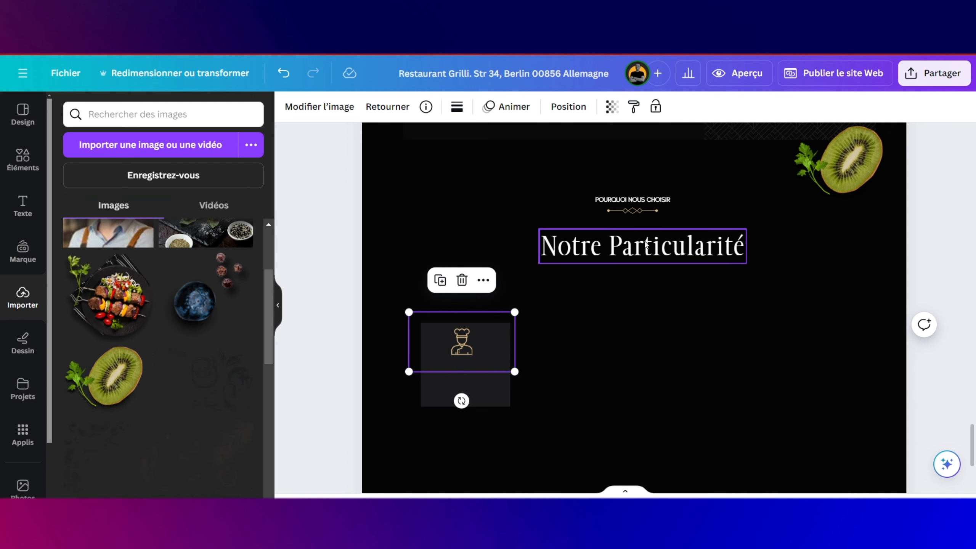
Step: Duplicate the Notre Particularité heading, scale the copy to caption size and place it under the chef icon
click(661, 246)
click(675, 194)
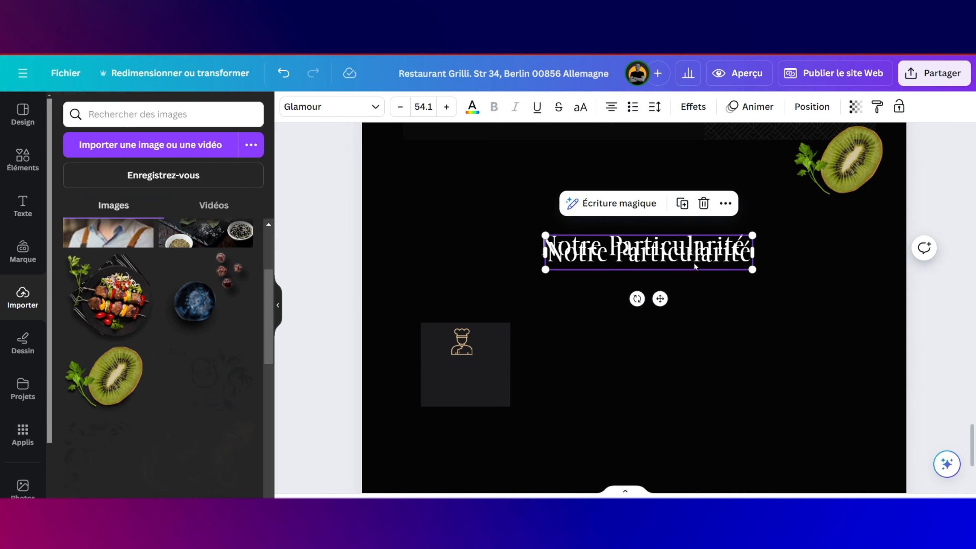
drag(694, 263, 680, 331)
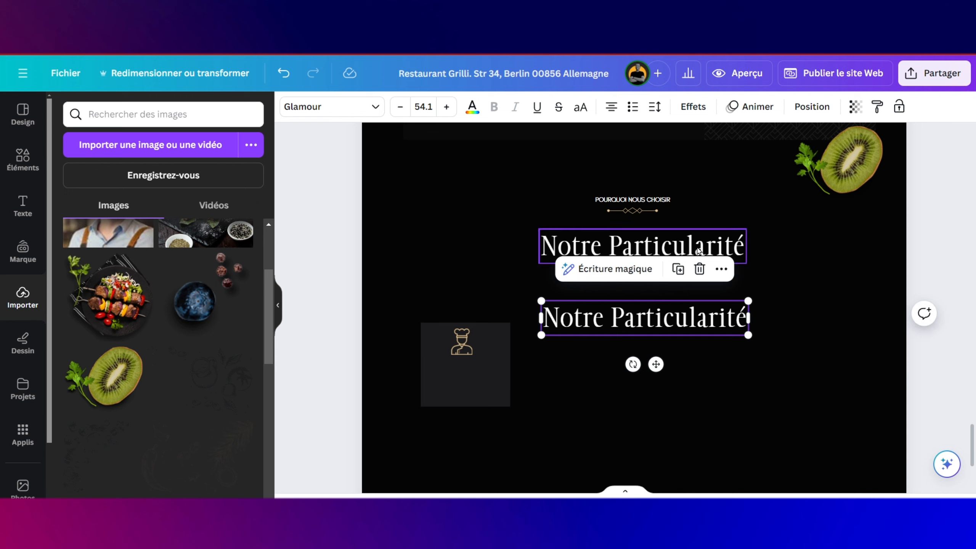
drag(697, 250, 683, 247)
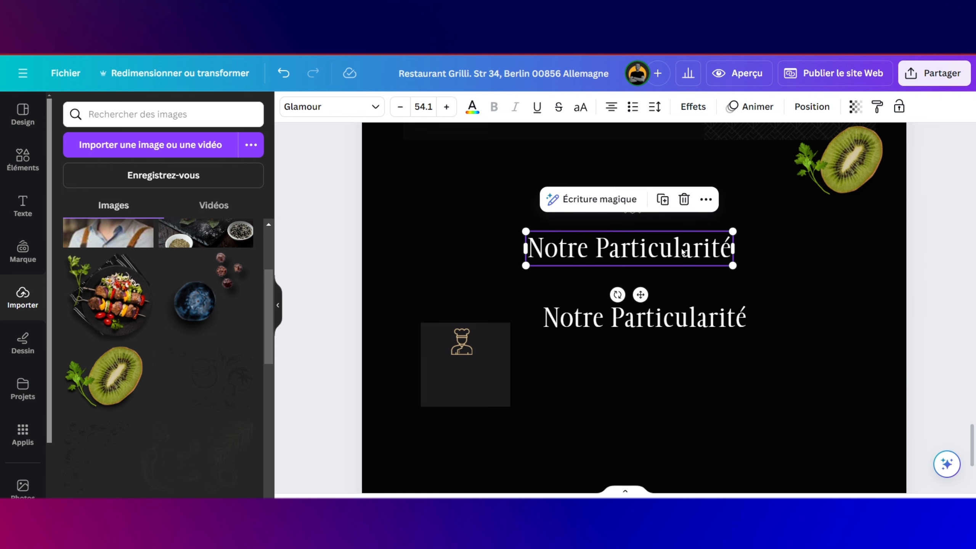
click(680, 310)
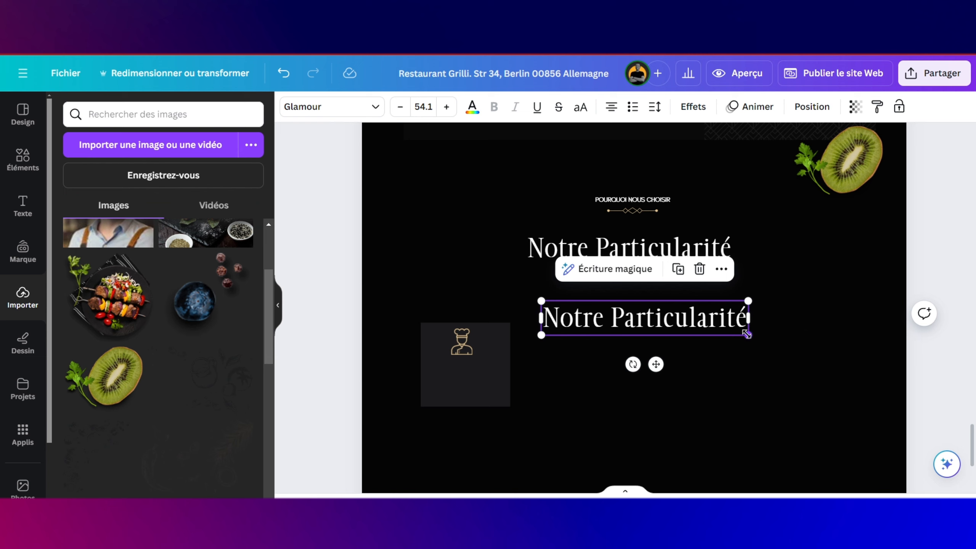
drag(746, 334, 597, 292)
drag(579, 338, 470, 405)
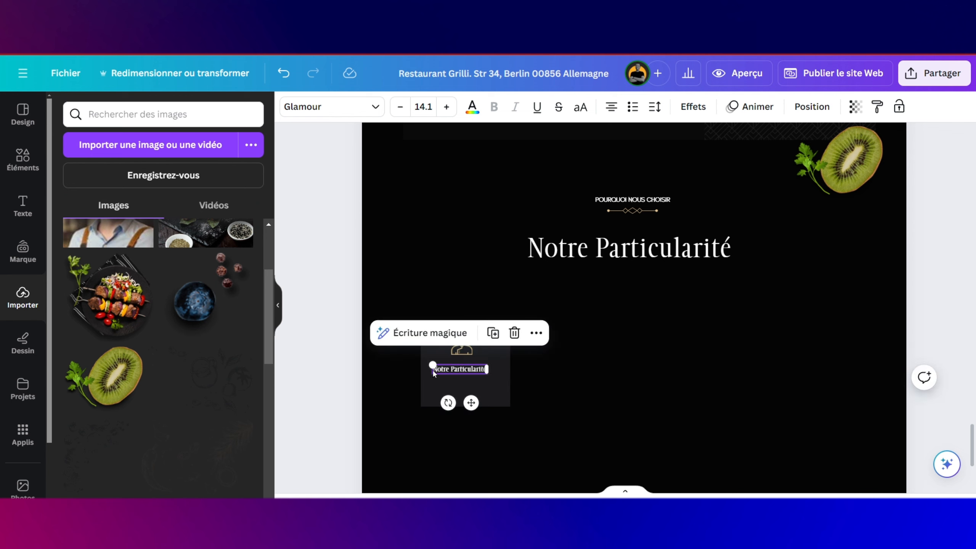
drag(434, 363, 416, 361)
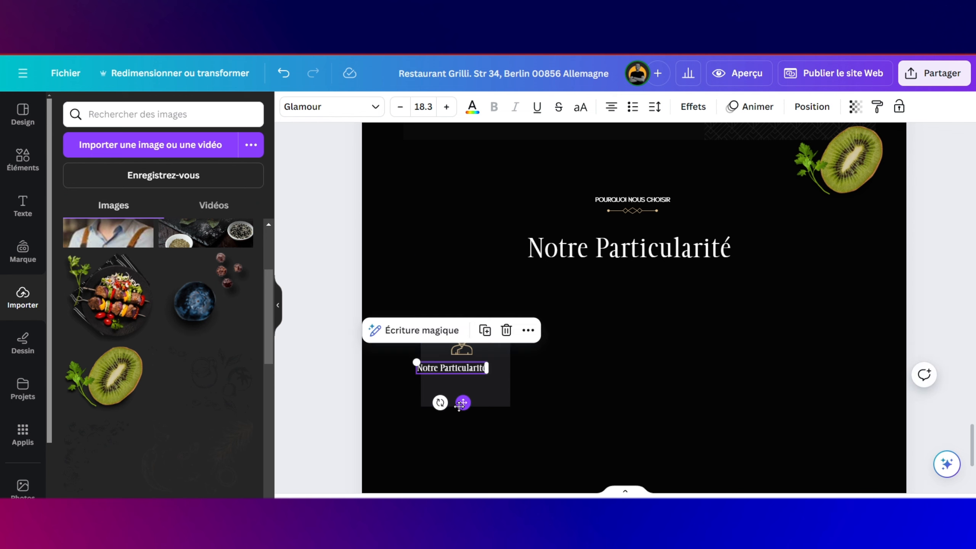
drag(462, 401, 471, 406)
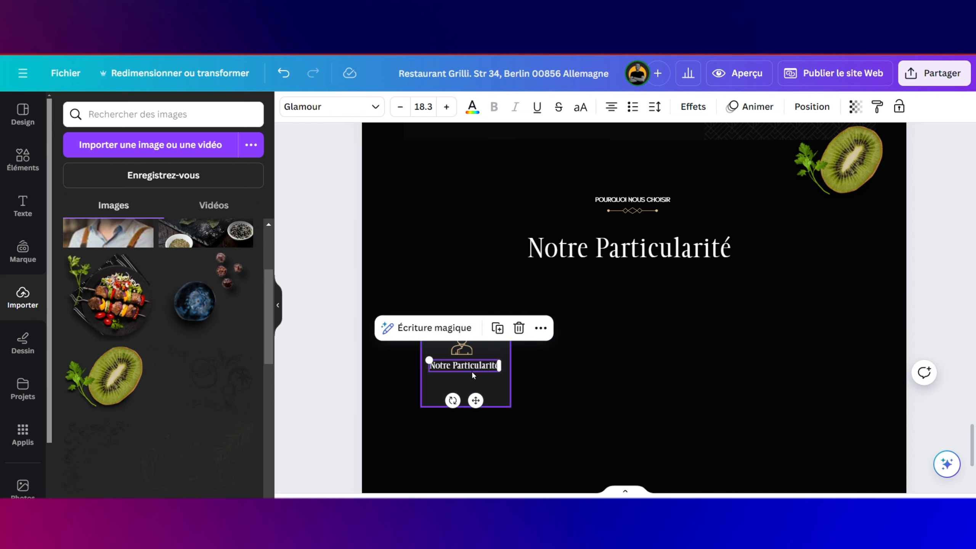
Step: Change the caption text to 'Top des Chefs'
double_click(472, 366)
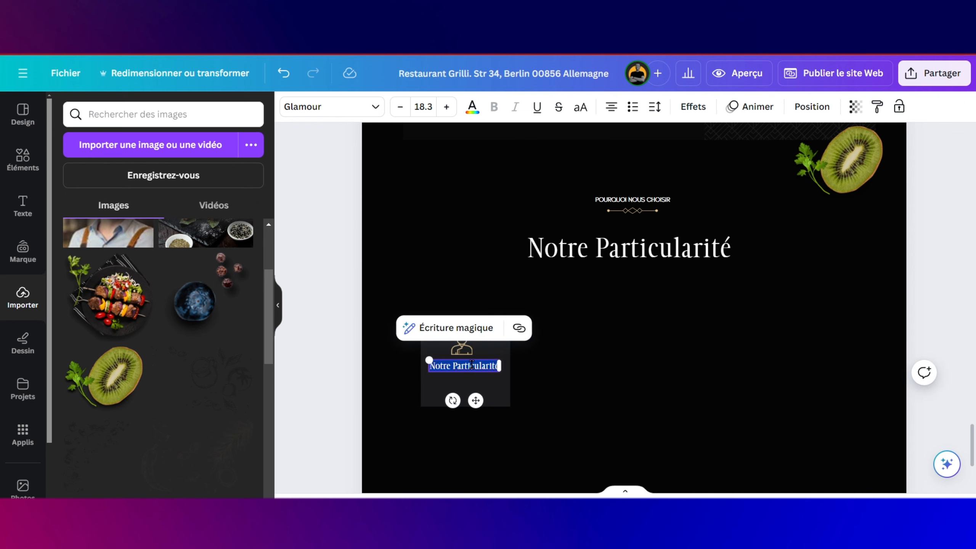
text(Top C)
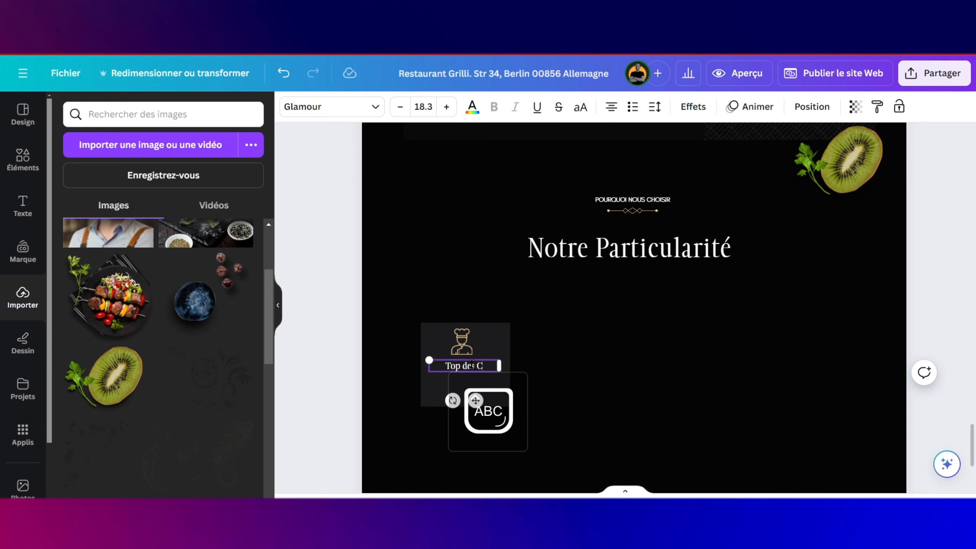
text(s)
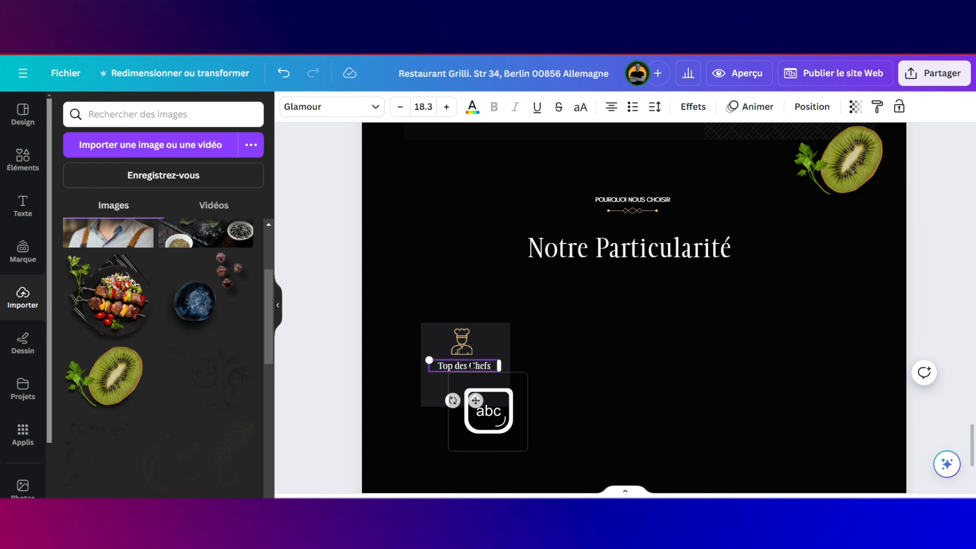
click(557, 375)
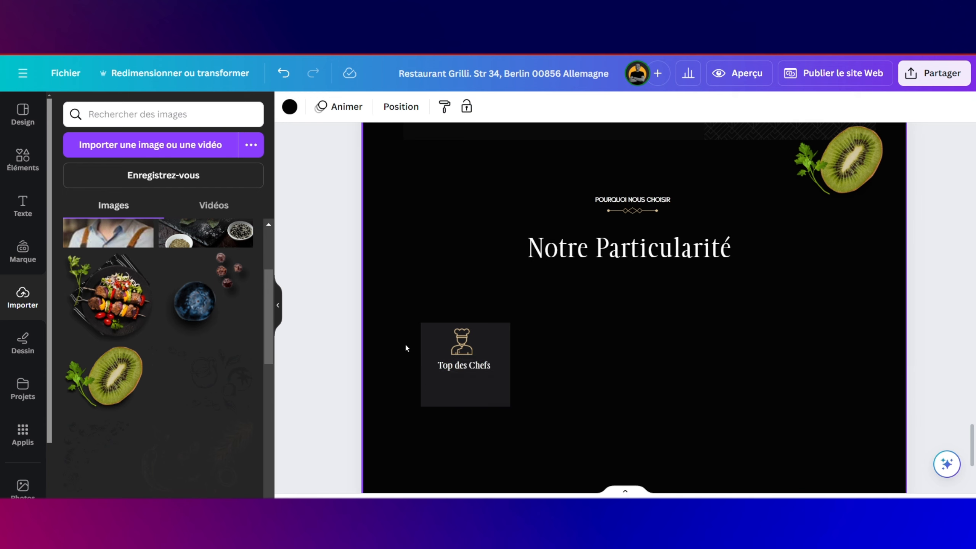
Step: Paste a copy of the Ailes de Poulet description and trim it to its first sentence
scroll(596, 304, up, 10)
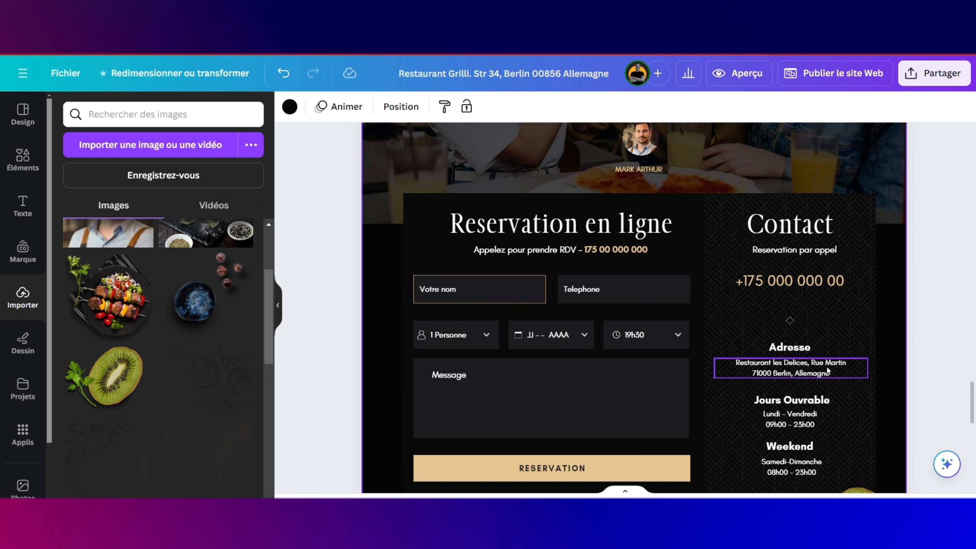
scroll(827, 366, up, 10)
scroll(827, 370, up, 10)
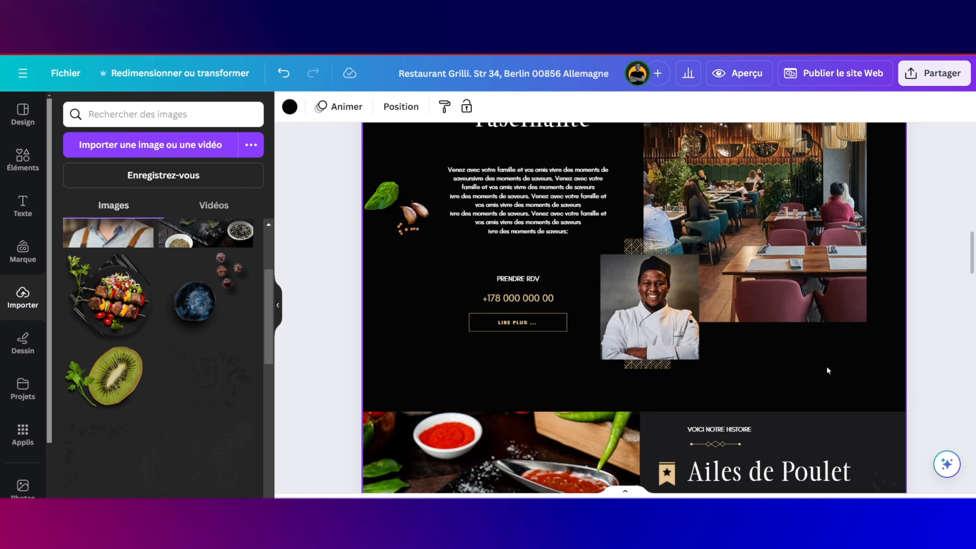
scroll(827, 368, down, 6)
click(779, 195)
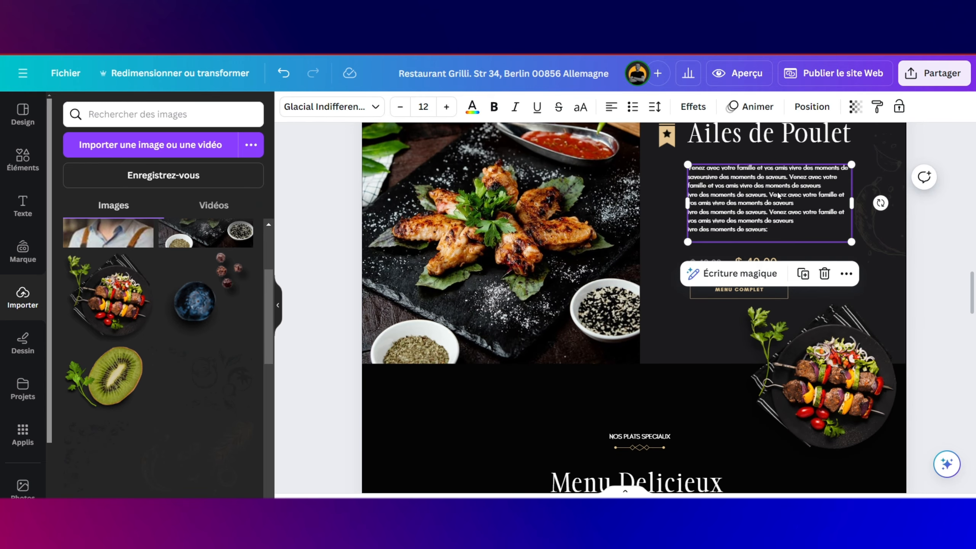
scroll(778, 196, down, 15)
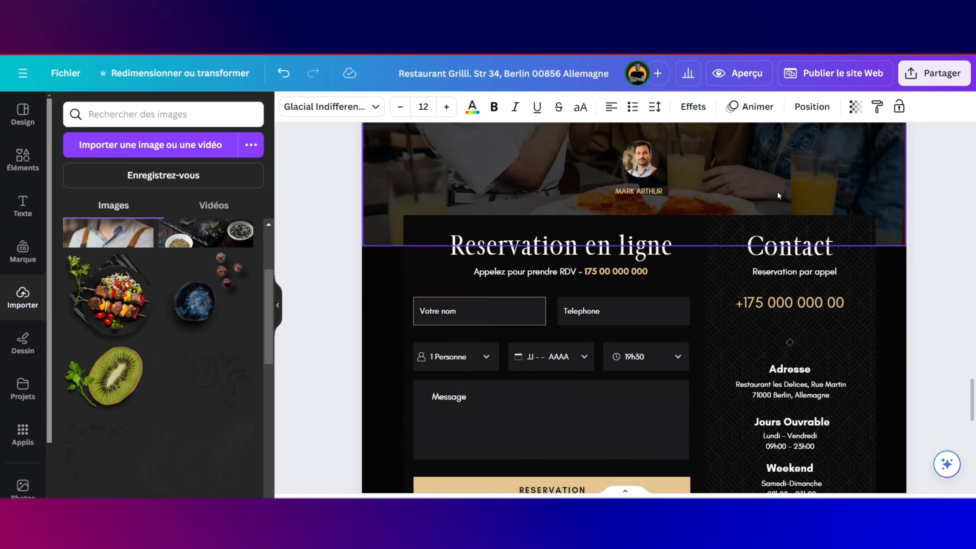
click(554, 217)
key(ctrl+v)
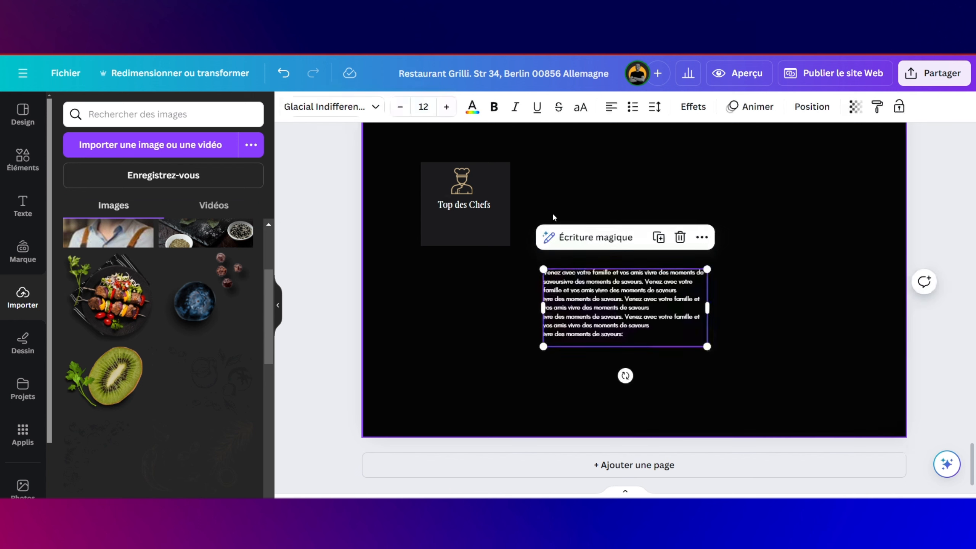
double_click(648, 325)
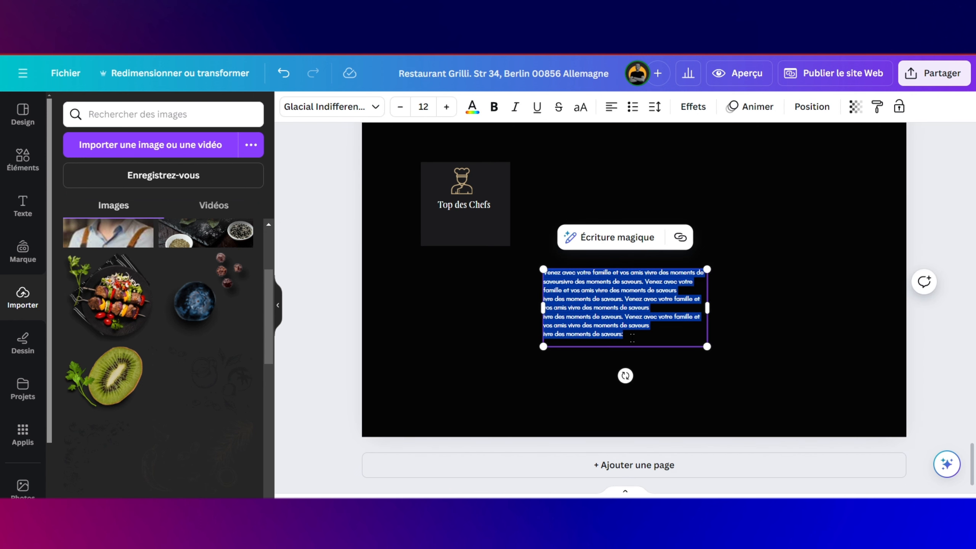
drag(630, 334, 646, 283)
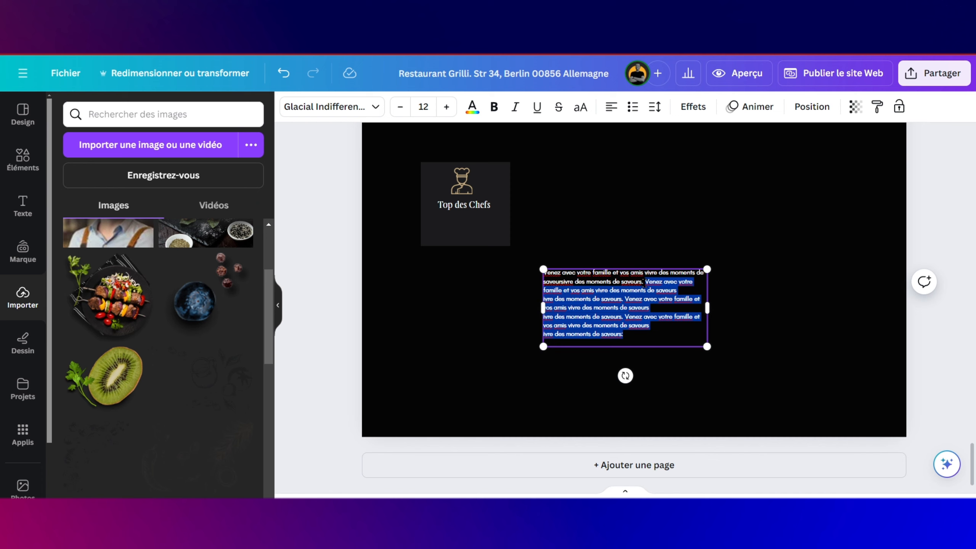
key(BackSpace)
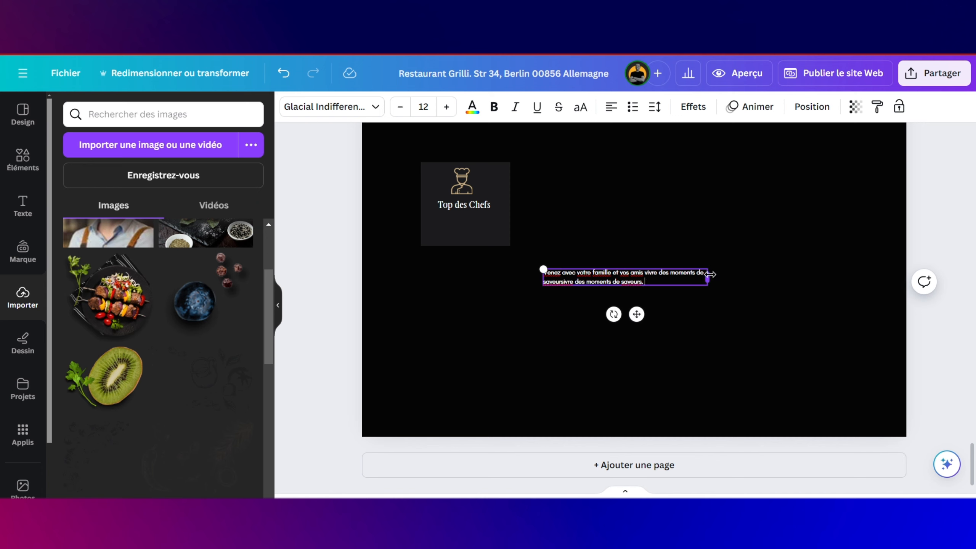
Step: Narrow and centre the paragraph, place it under Top des Chefs, and enlarge its text slightly
drag(711, 275, 662, 275)
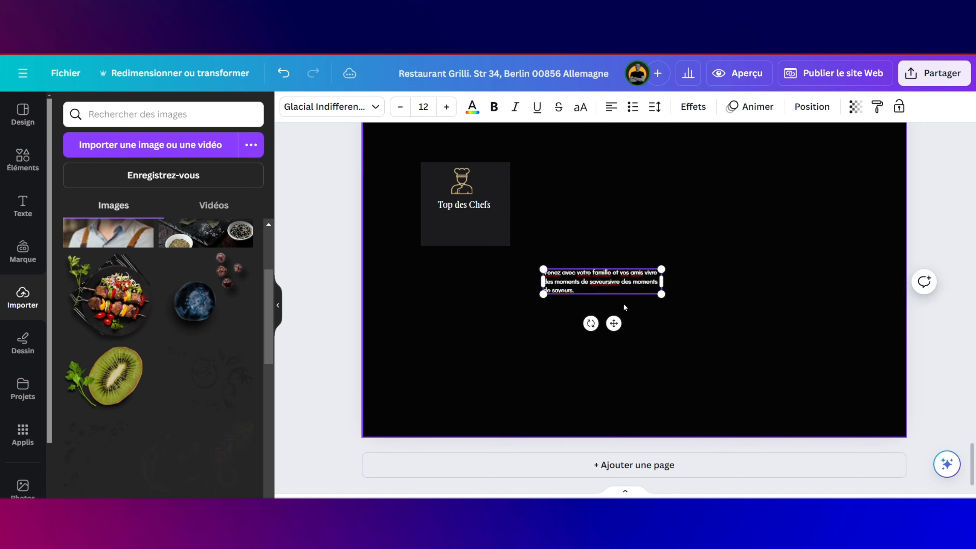
click(611, 106)
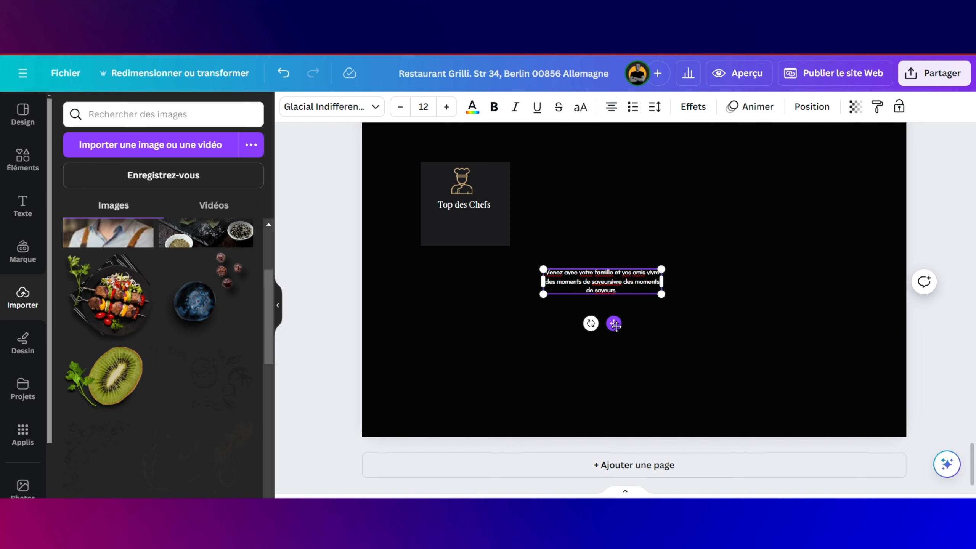
drag(614, 323, 491, 278)
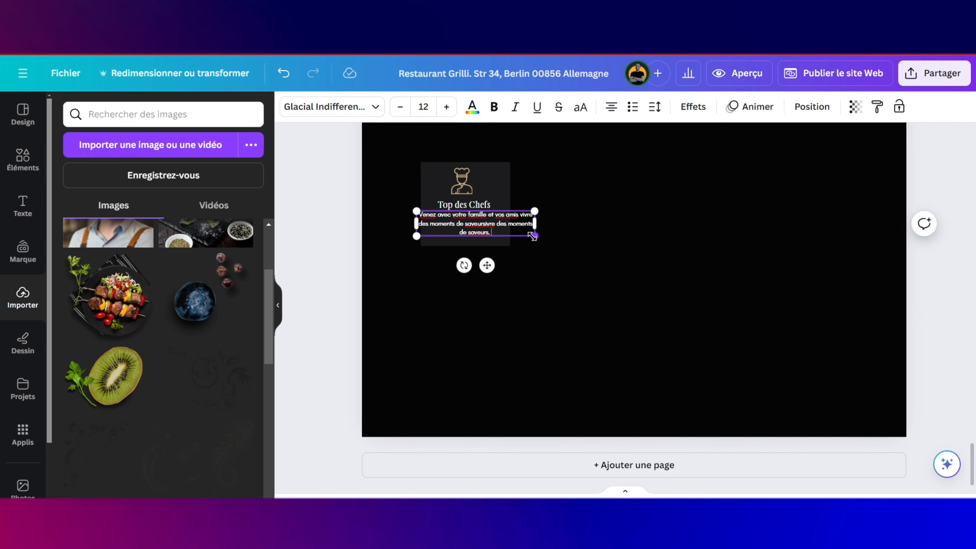
drag(533, 235, 492, 220)
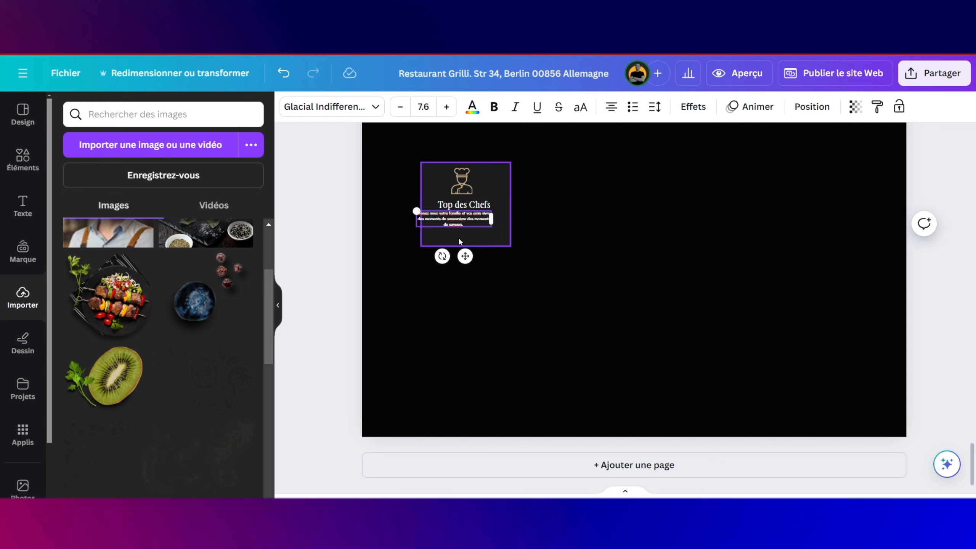
drag(466, 256, 479, 262)
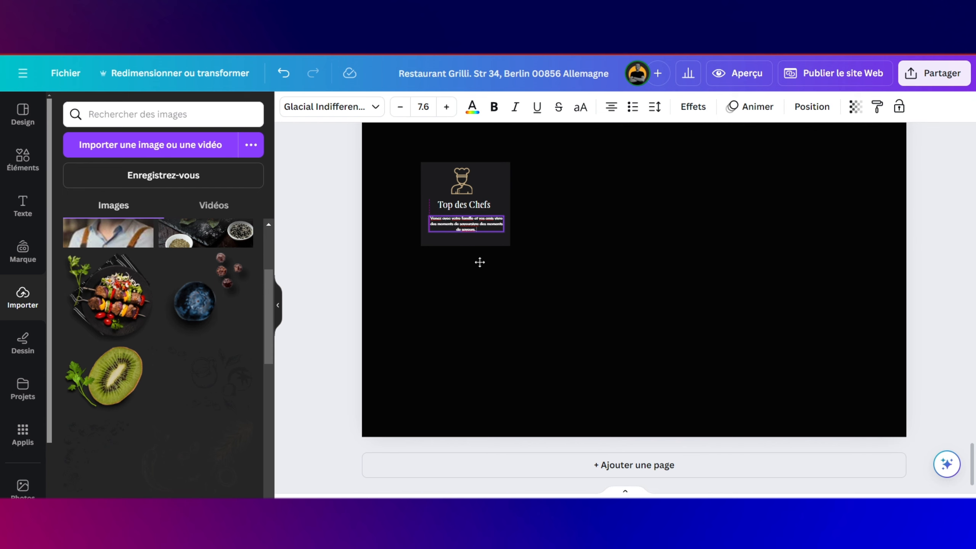
scroll(480, 263, up, 5)
scroll(480, 263, up, 2)
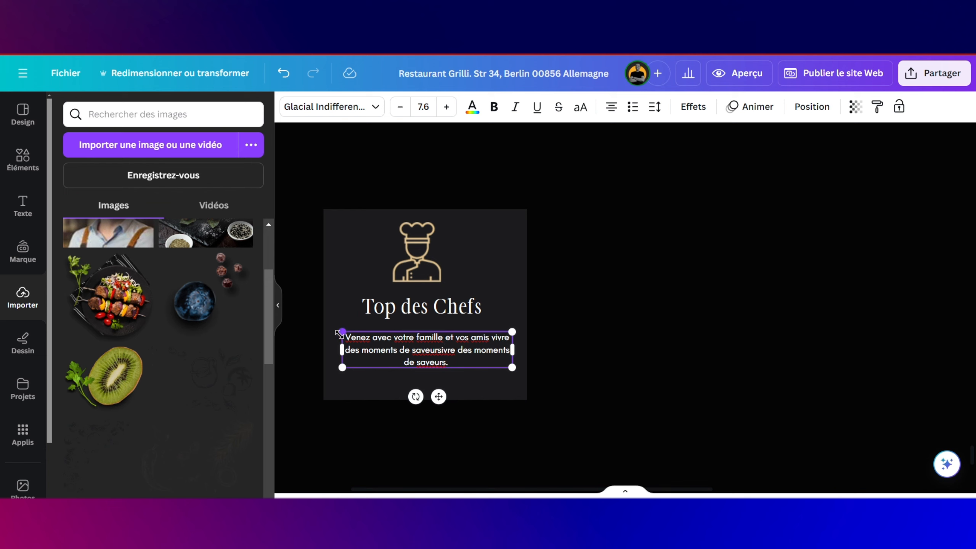
drag(340, 333, 324, 328)
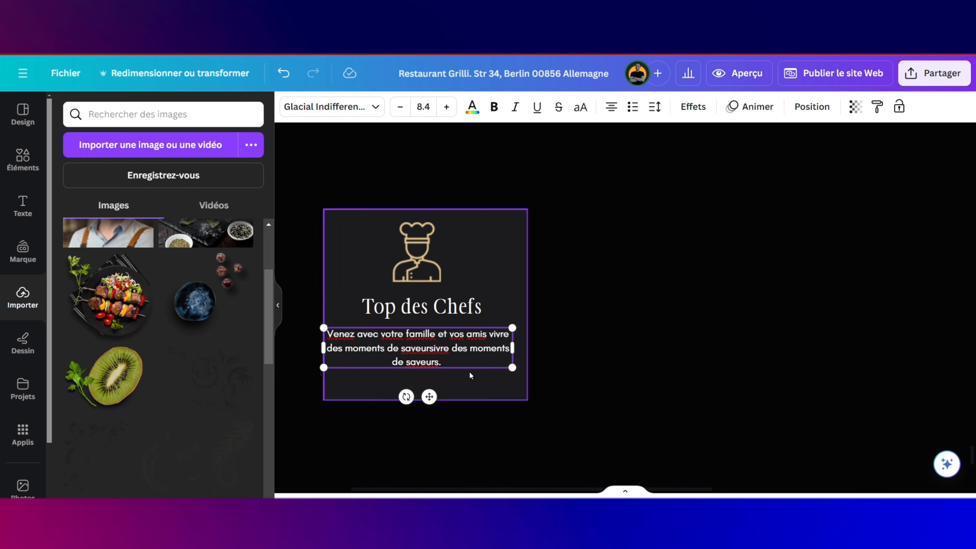
drag(511, 370, 523, 370)
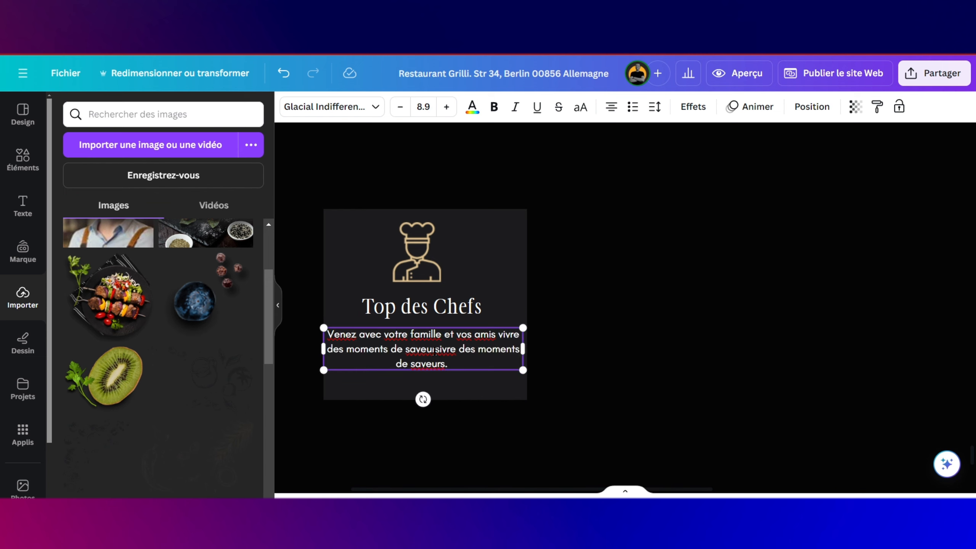
click(516, 405)
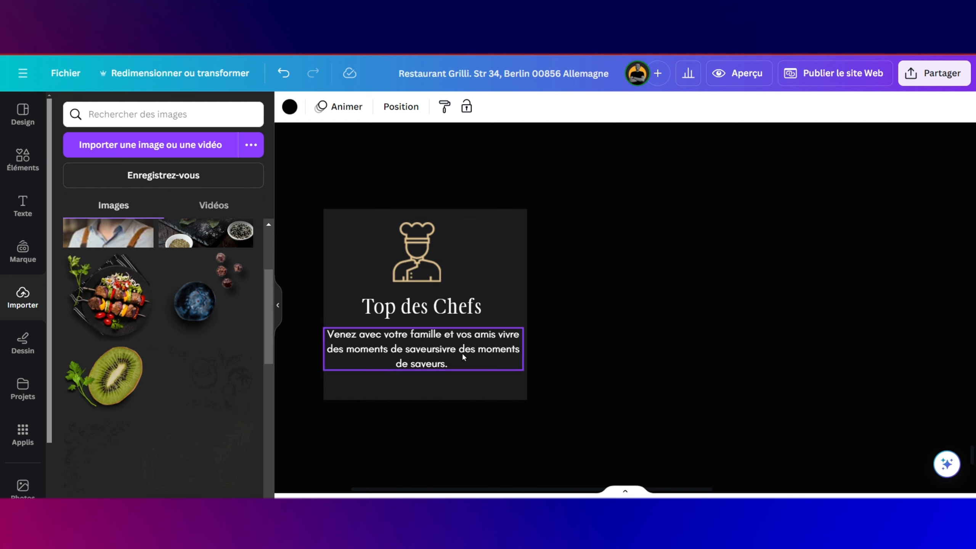
mouse_move(462, 353)
mouse_down()
mouse_move(475, 355)
mouse_move(465, 354)
mouse_up()
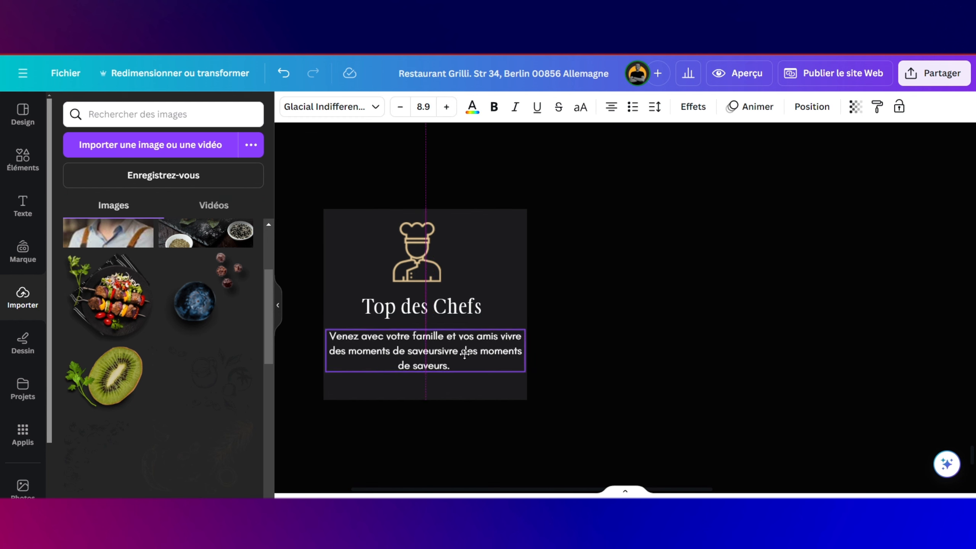
Step: Centre the chef icon above the title and marquee-select all the chef card's elements
click(434, 265)
drag(433, 265, 443, 266)
click(459, 305)
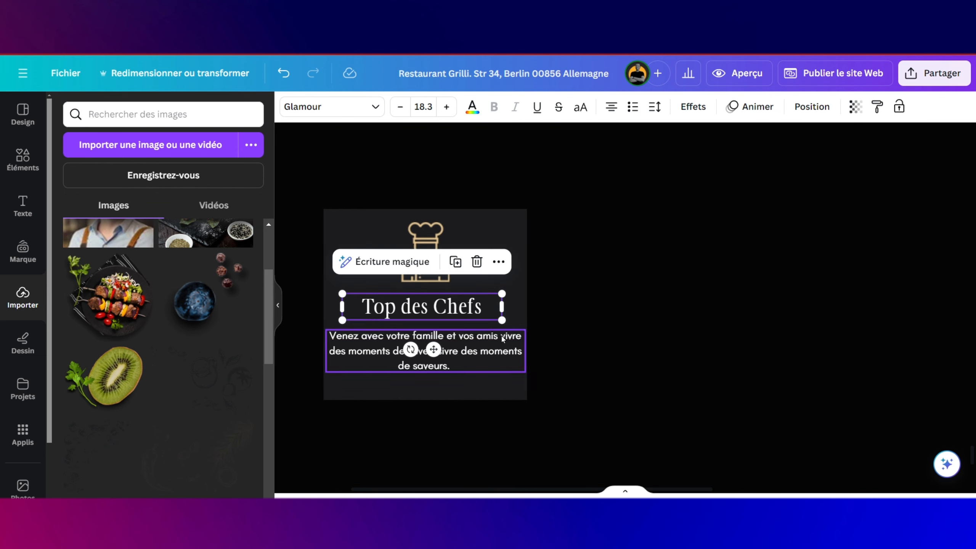
click(577, 337)
scroll(577, 337, down, 3)
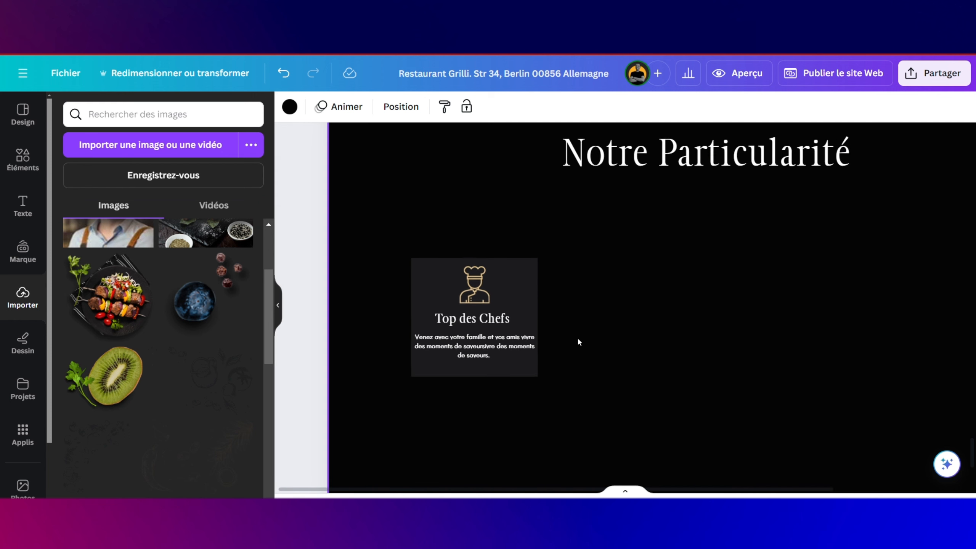
drag(429, 228, 499, 386)
Step: Group the chef card and duplicate it into a row of four cards
click(490, 214)
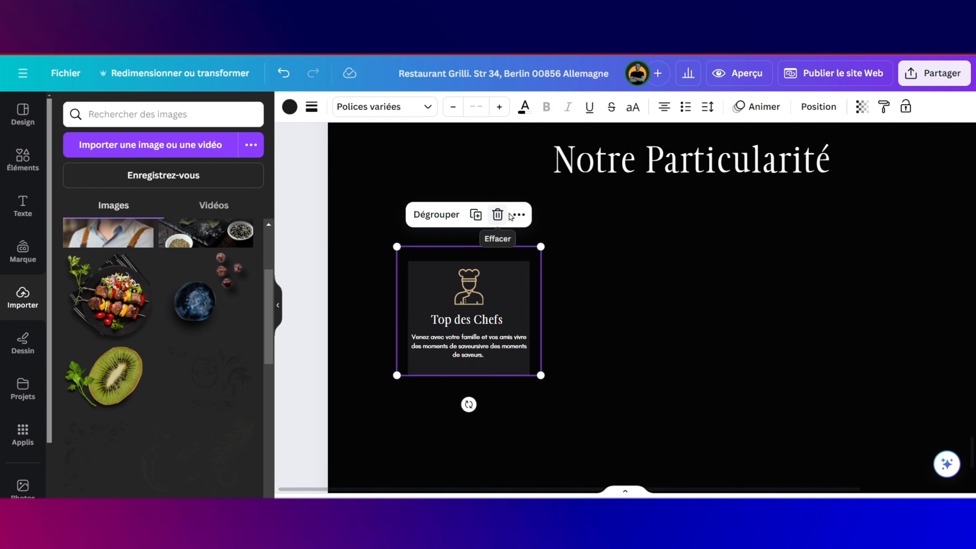
click(476, 217)
key(ctrl+d)
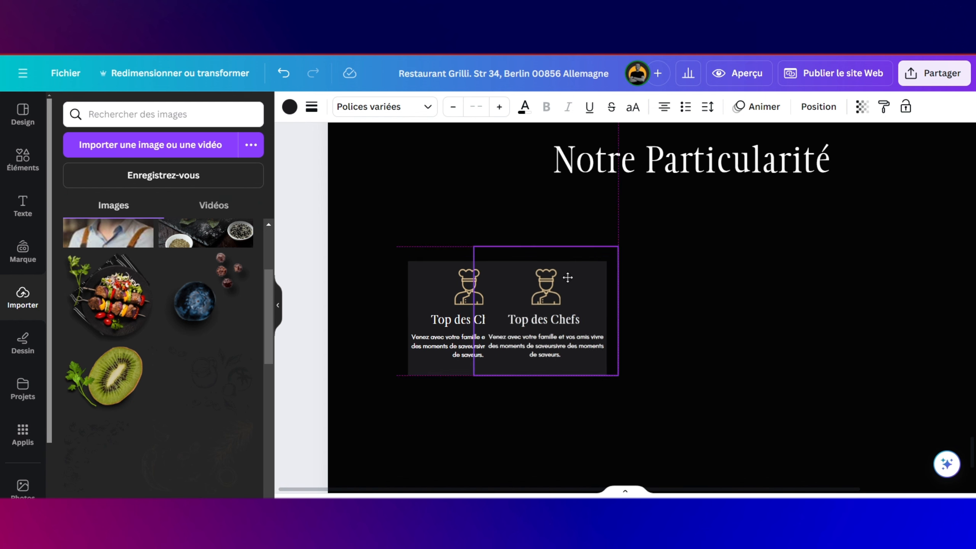
key(ctrl+d)
key(ctrl+d)
scroll(698, 337, down, 3)
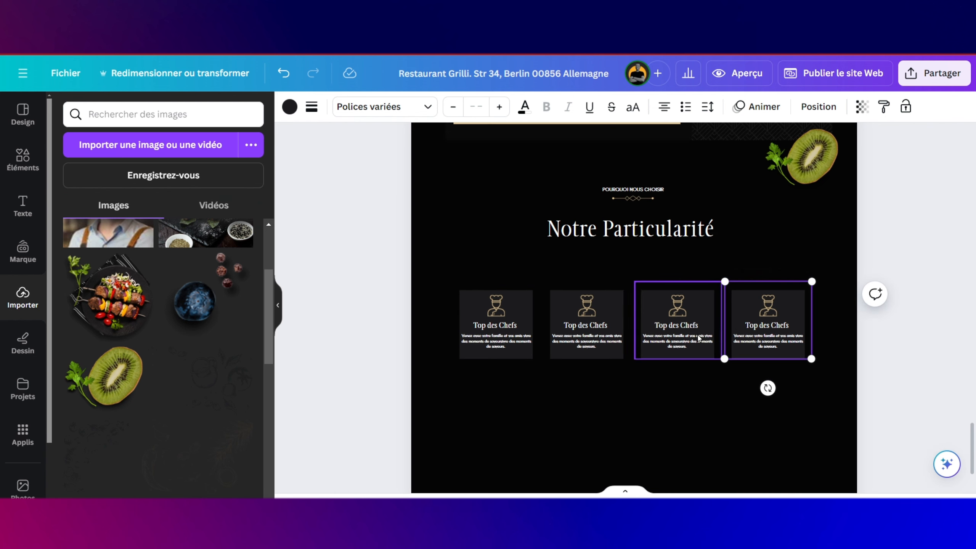
Step: Ungroup the second card so its elements can be edited separately
click(607, 373)
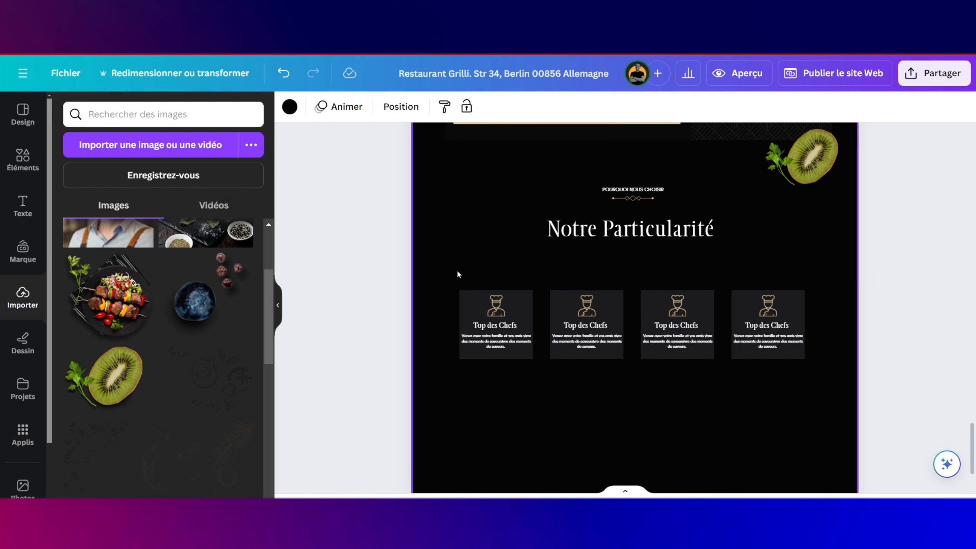
click(604, 298)
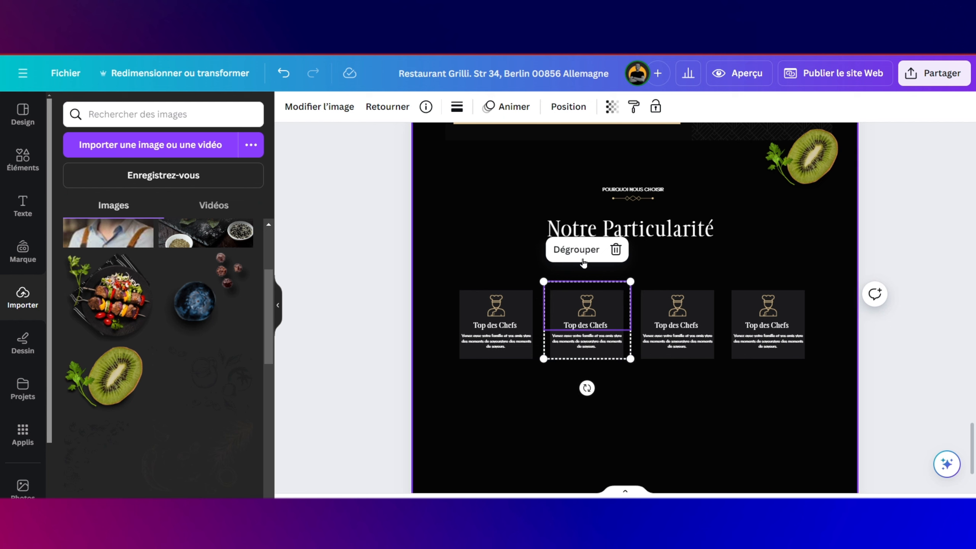
click(576, 249)
click(636, 388)
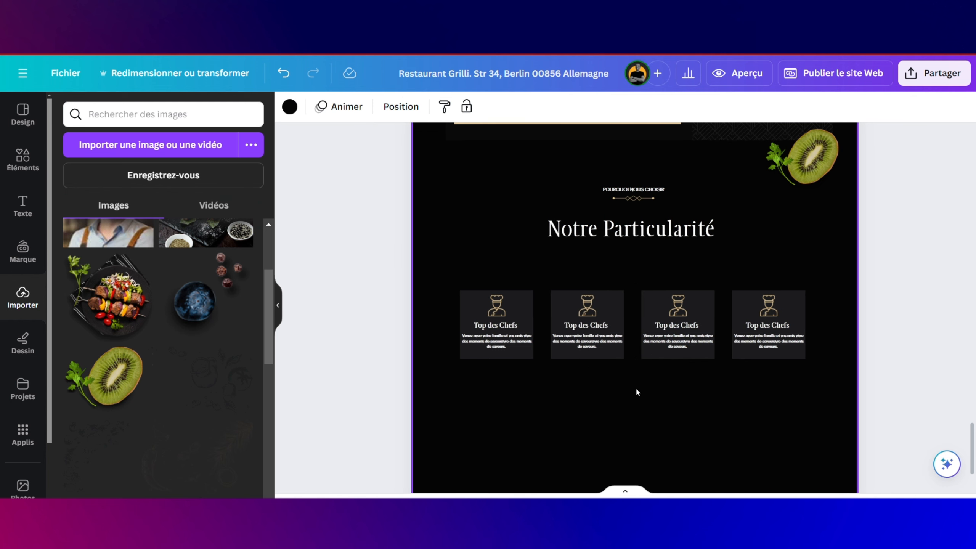
Step: Change the second card's background colour to #0a0909
click(612, 357)
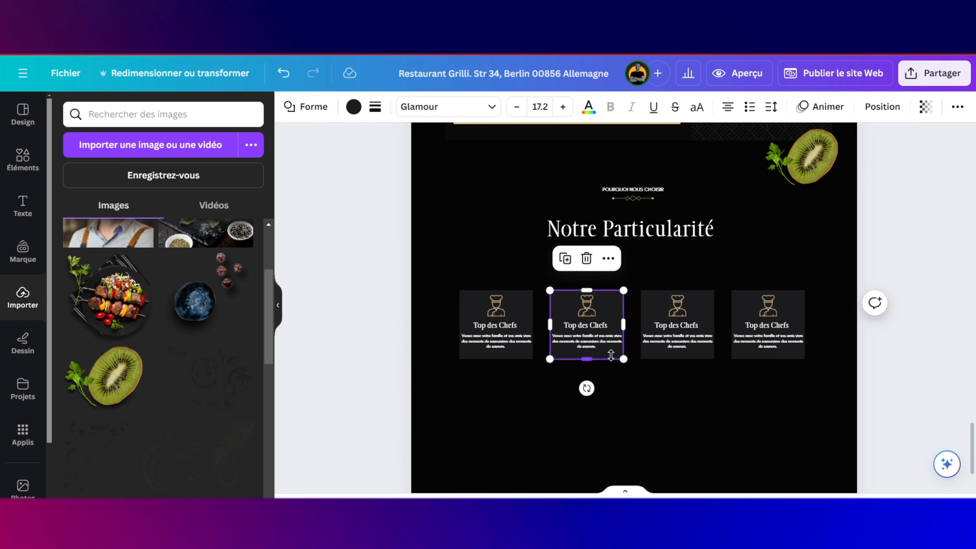
click(353, 107)
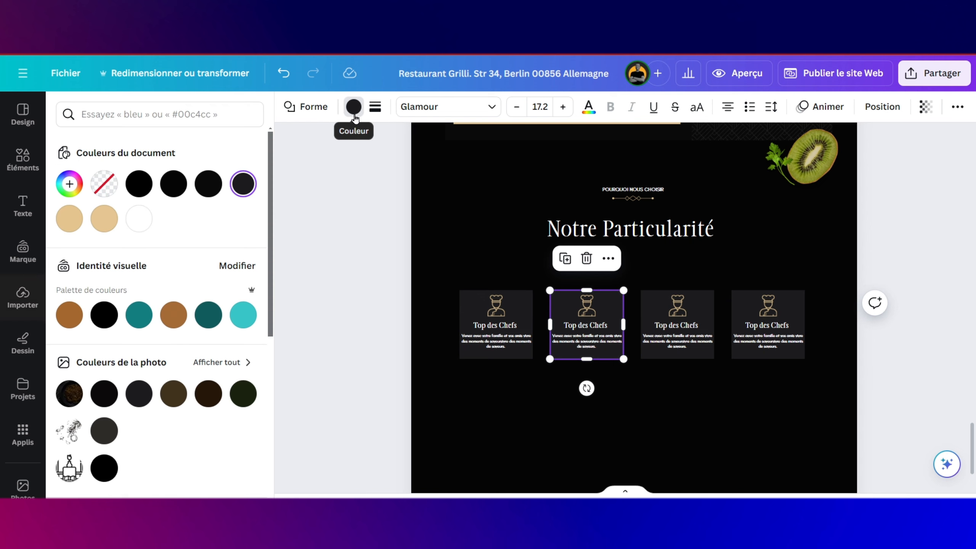
click(206, 190)
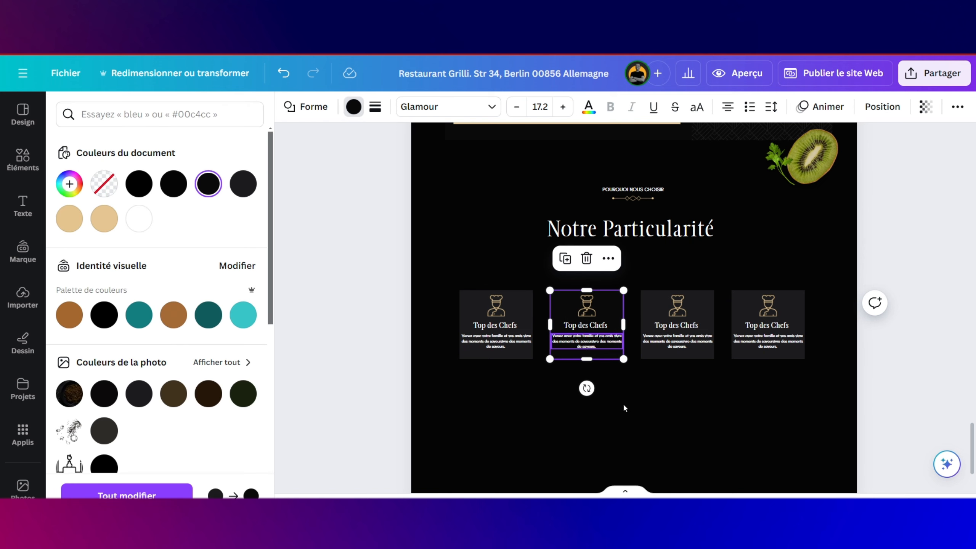
click(633, 409)
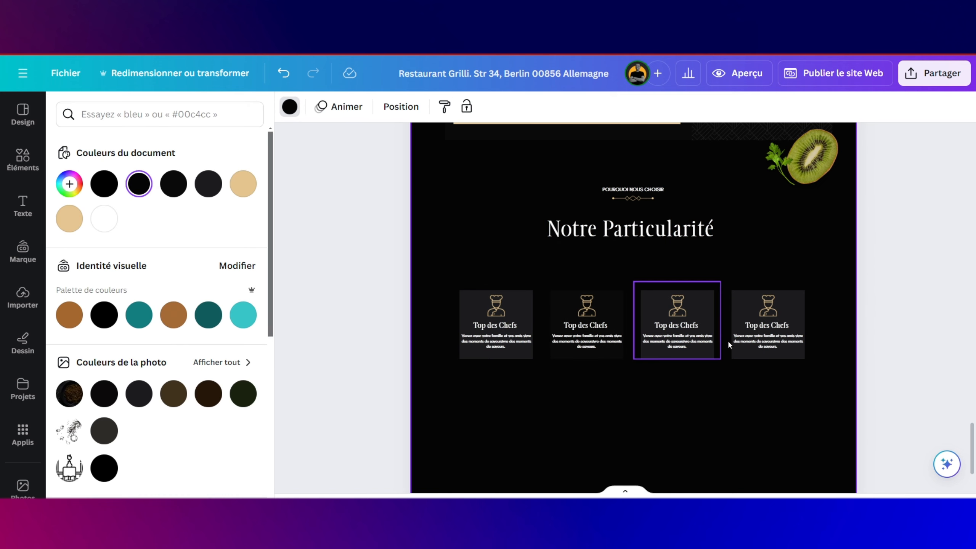
Step: Ungroup the fourth card and set its background to #0a0909 too
click(788, 307)
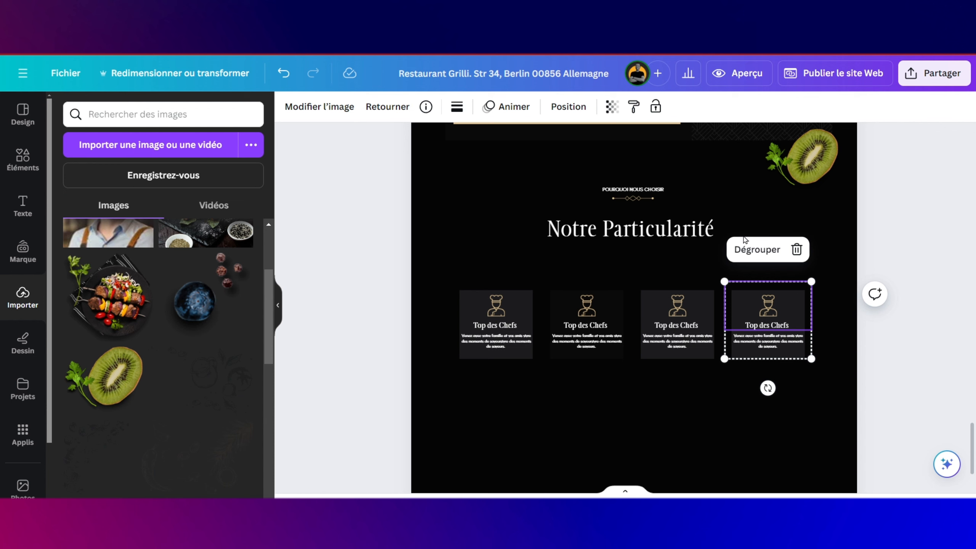
click(749, 249)
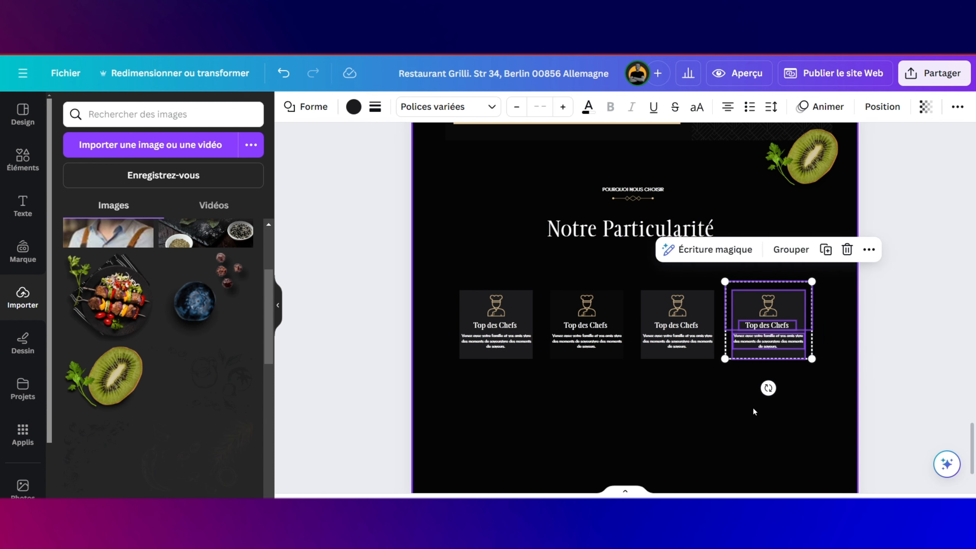
click(753, 407)
click(799, 353)
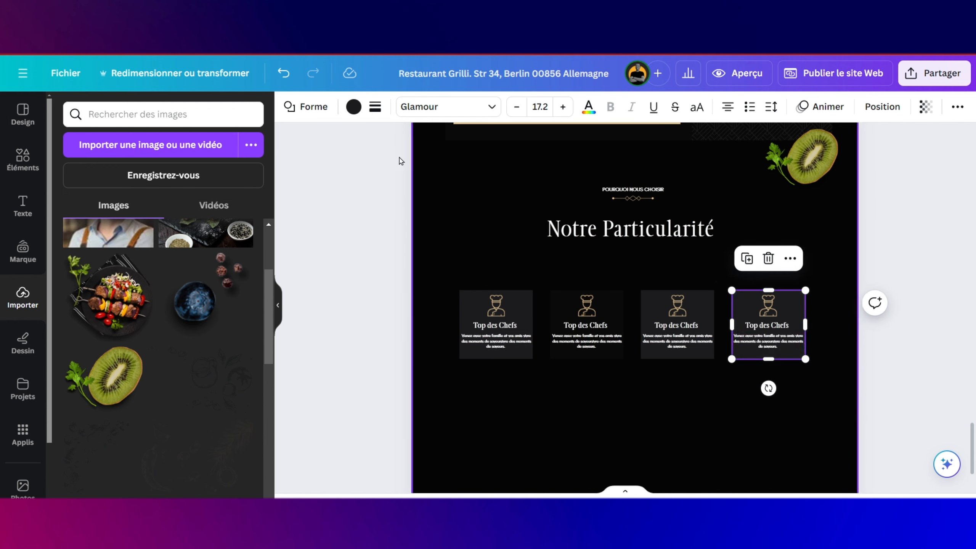
click(354, 108)
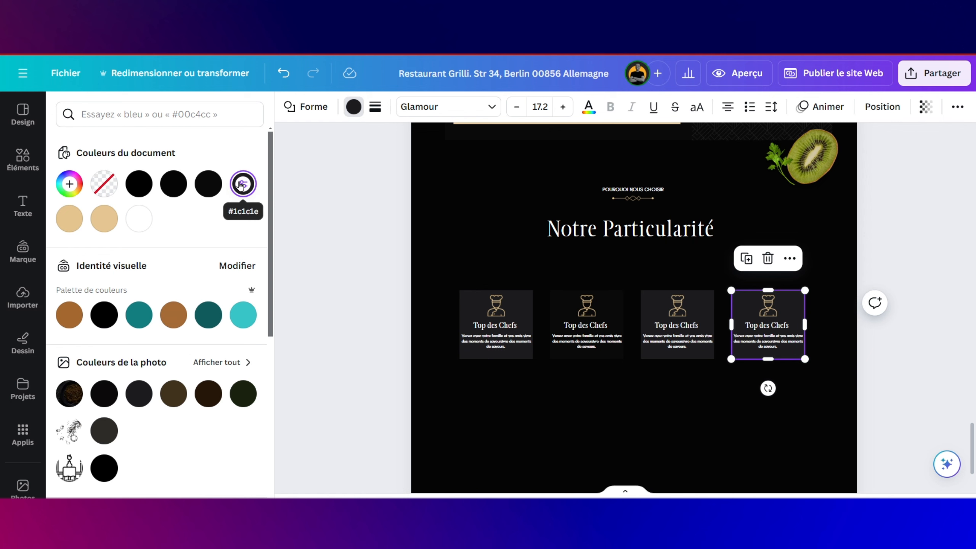
click(241, 185)
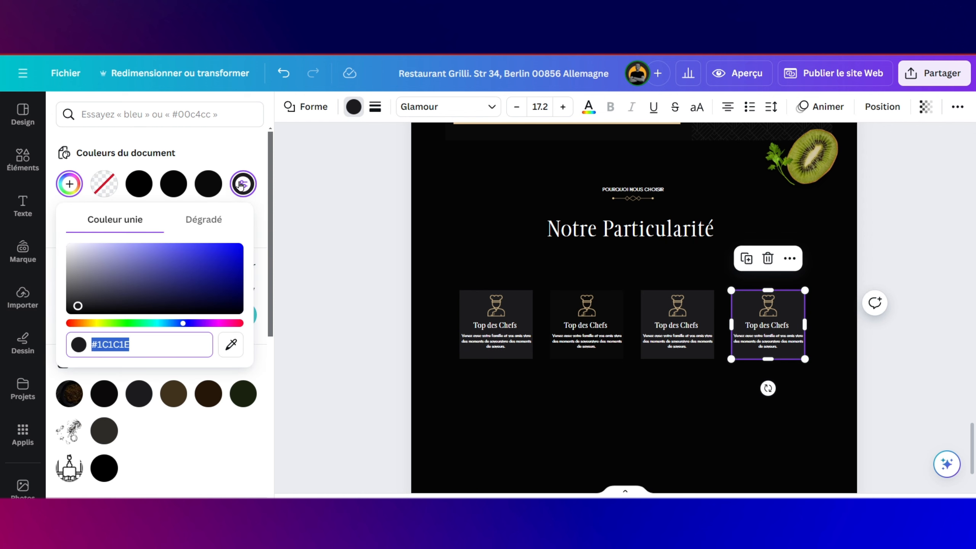
click(208, 184)
click(666, 405)
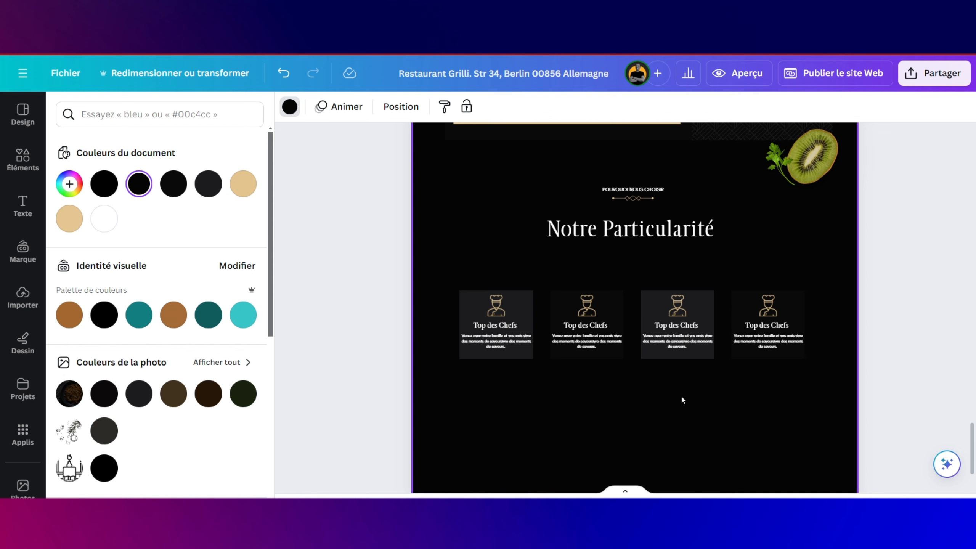
Step: Place a resized vegetable icon from the uploads above the second card's title
click(22, 299)
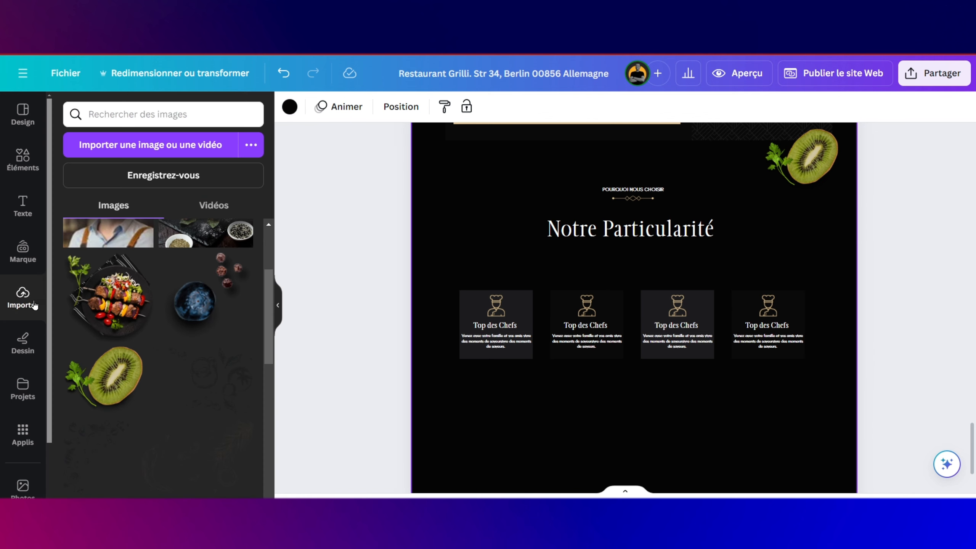
scroll(164, 375, down, 10)
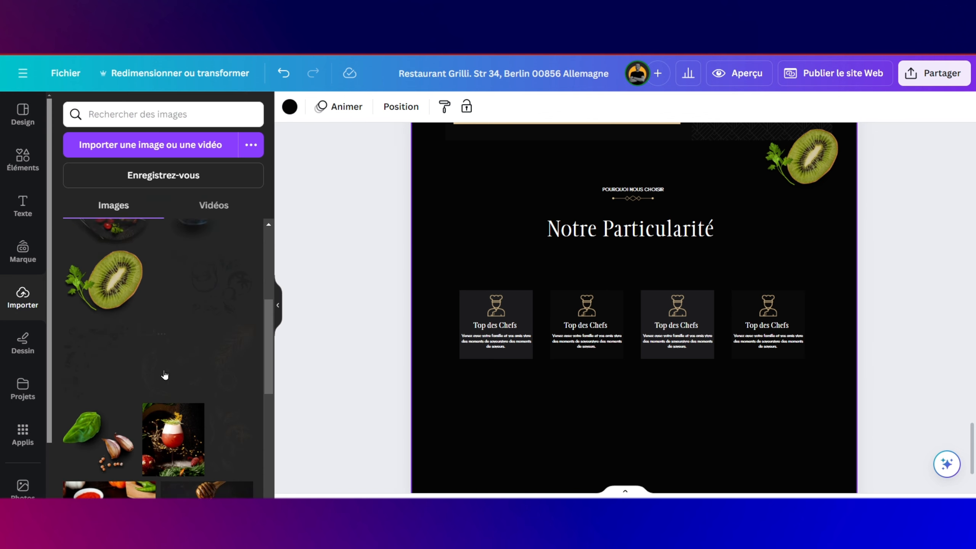
scroll(165, 374, down, 10)
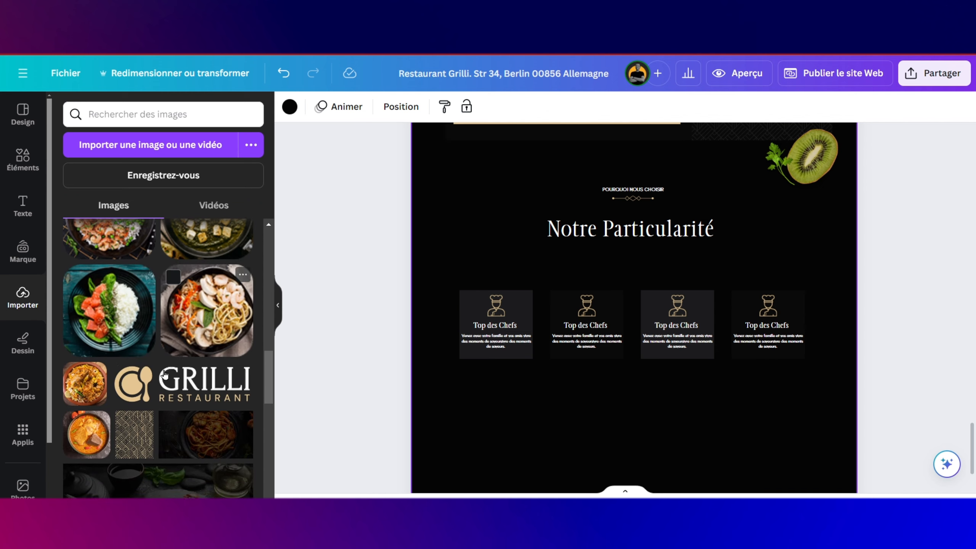
scroll(164, 375, down, 10)
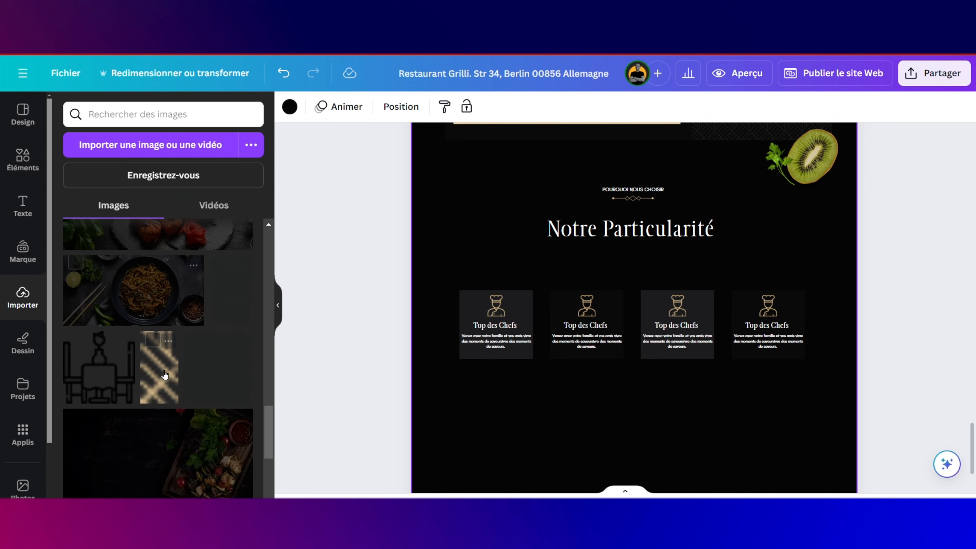
scroll(164, 375, down, 5)
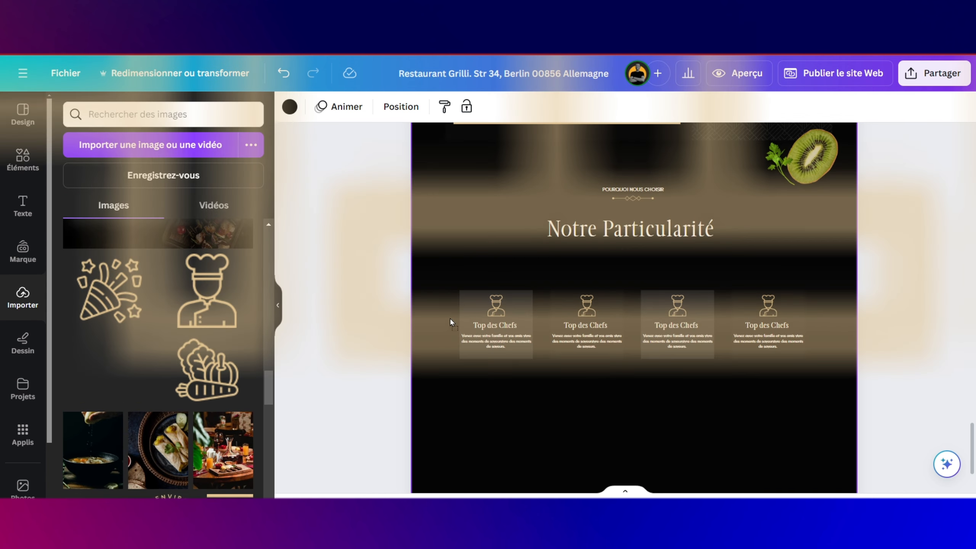
drag(450, 318, 616, 312)
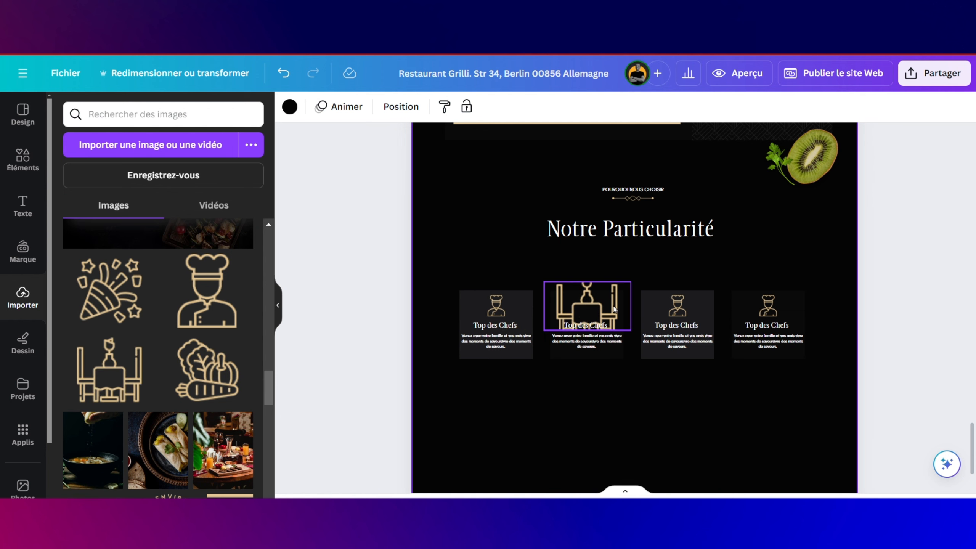
key(ctrl+z)
drag(207, 369, 565, 303)
key(Delete)
drag(180, 351, 532, 263)
drag(700, 384, 525, 247)
drag(523, 276, 593, 348)
Step: Add the confetti icon to the third card and the table icon to the fourth, deleting the old chef icon
drag(109, 291, 692, 362)
drag(794, 442, 689, 315)
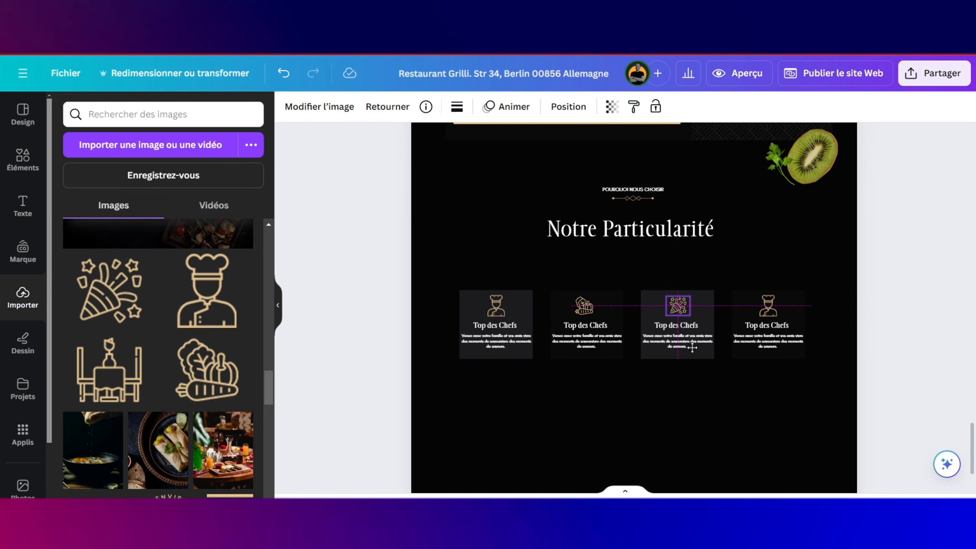
drag(117, 370, 556, 379)
drag(657, 460, 495, 332)
drag(476, 316, 770, 374)
drag(789, 390, 770, 308)
click(768, 306)
key(Delete)
Step: Retitle cards two to four as 'Produits Frais', 'Evenements' and 'Convivial'
double_click(585, 325)
text(Produits Frais)
double_click(695, 323)
text(C)
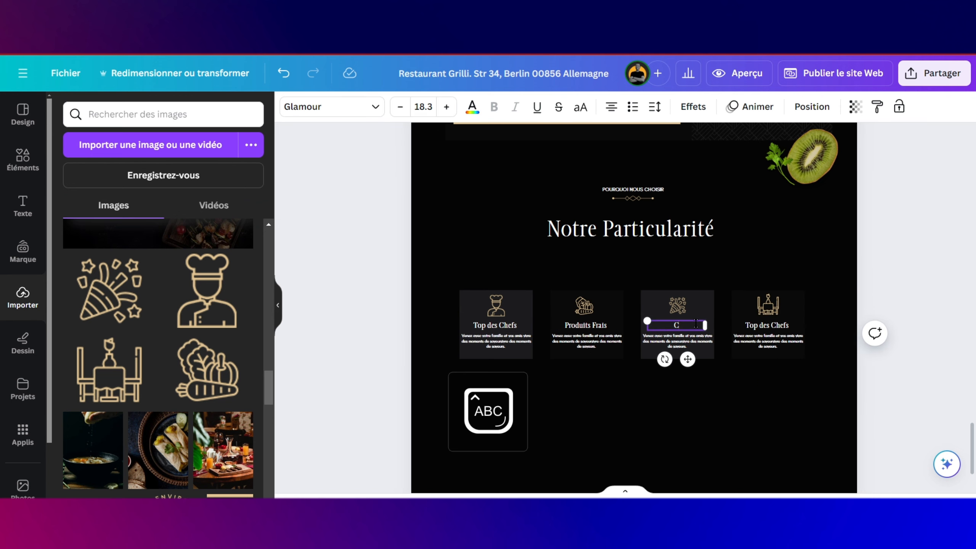
text(venements)
double_click(767, 325)
text(Convivial)
click(730, 394)
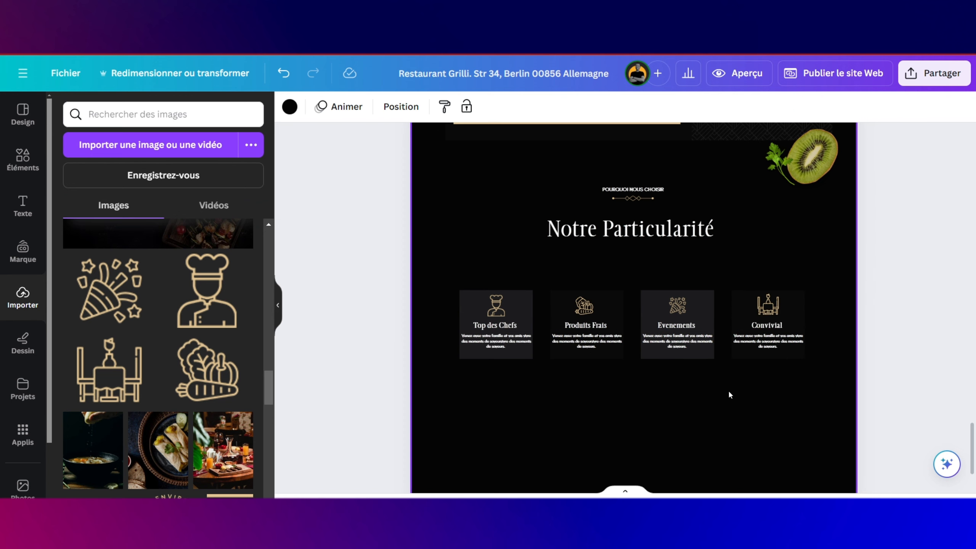
Step: Group the four cards into one row and shrink an image dropped beside them
scroll(193, 313, up, 3)
scroll(193, 313, up, 5)
drag(454, 257, 791, 411)
click(653, 249)
drag(454, 358, 470, 356)
drag(654, 334, 655, 322)
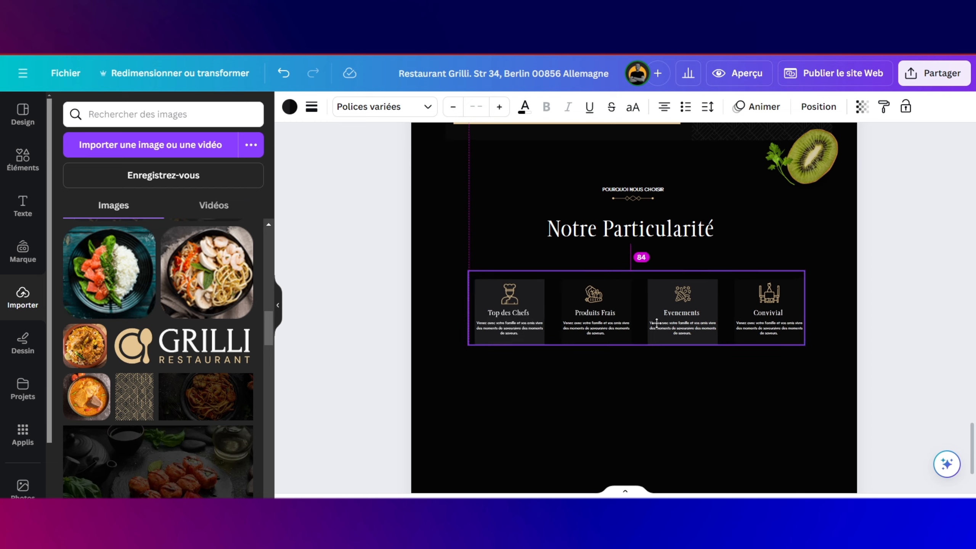
scroll(173, 402, up, 5)
drag(174, 401, 465, 380)
drag(414, 418, 433, 392)
Step: Drag the page's bottom edge down twice to add empty space beneath the feature cards
click(519, 419)
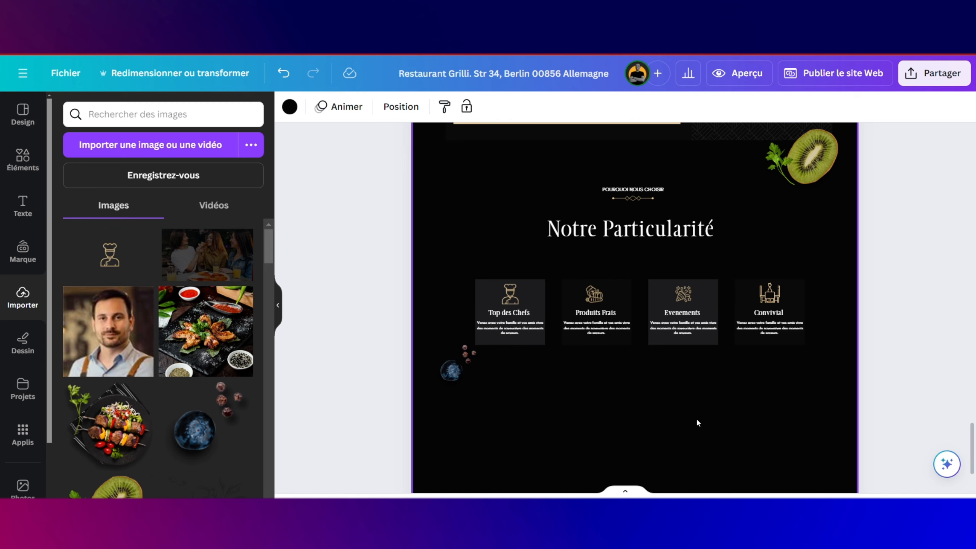
scroll(815, 330, up, 1)
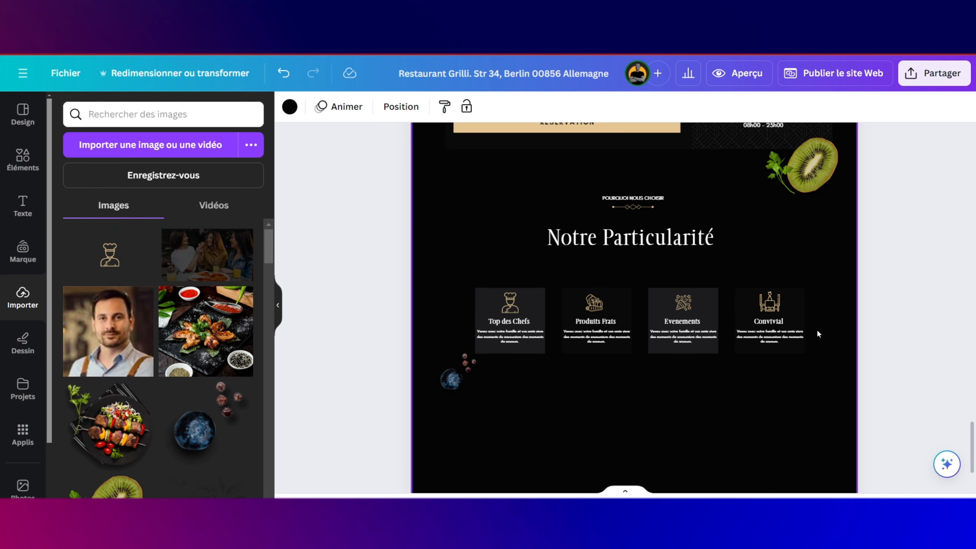
drag(637, 185, 649, 255)
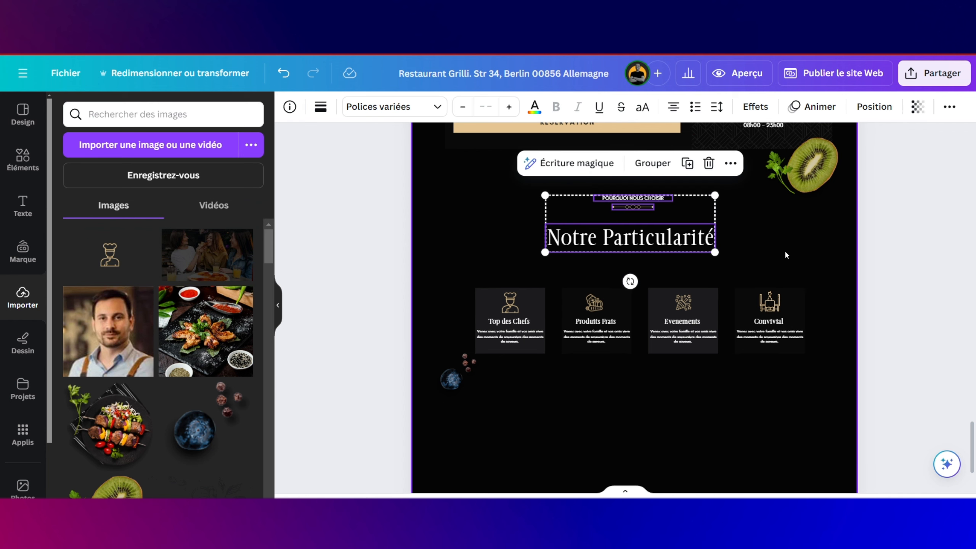
scroll(734, 319, down, 3)
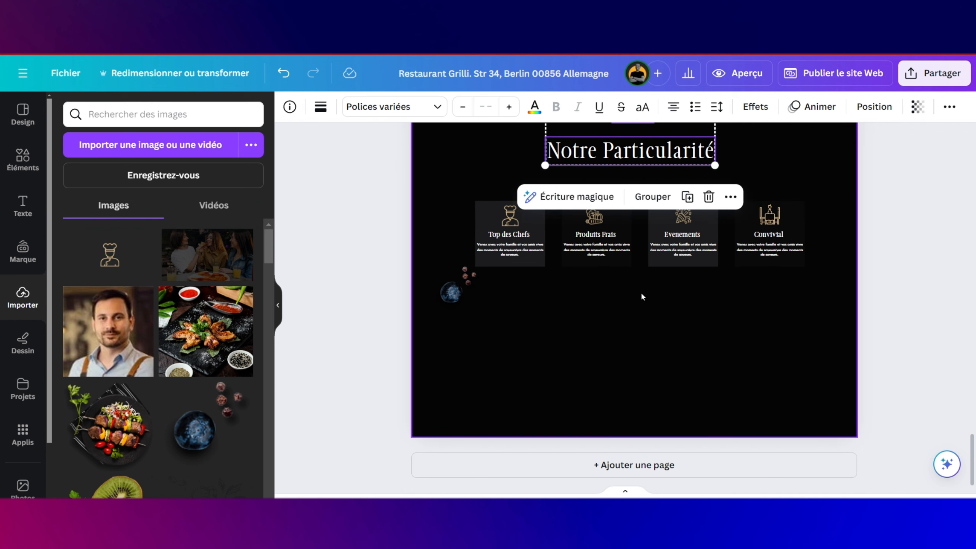
click(629, 417)
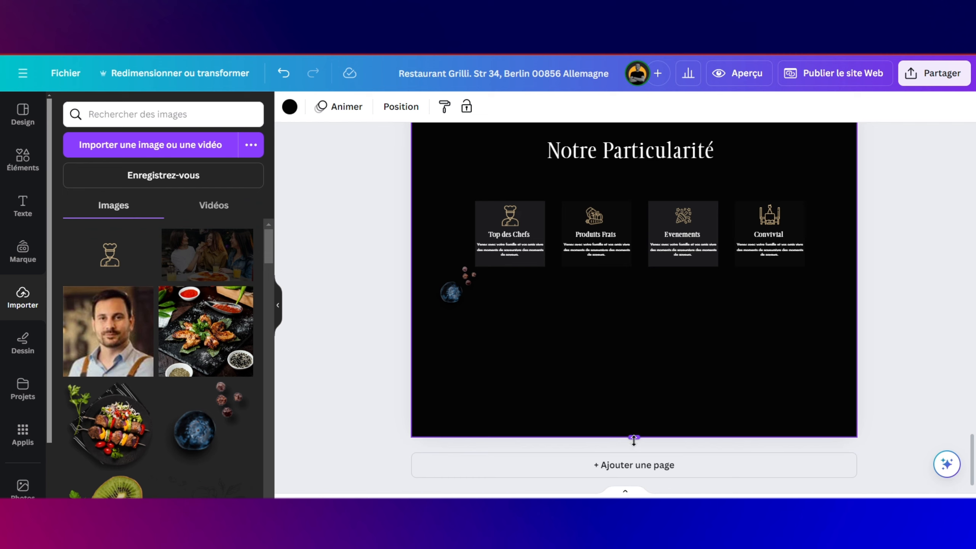
drag(634, 440, 635, 492)
scroll(651, 407, down, 4)
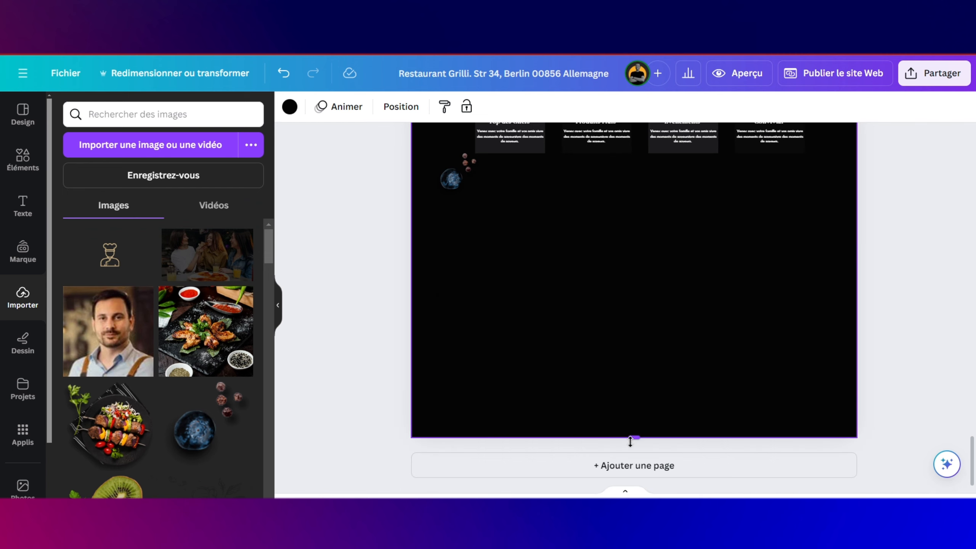
drag(634, 438, 634, 493)
scroll(635, 462, down, 2)
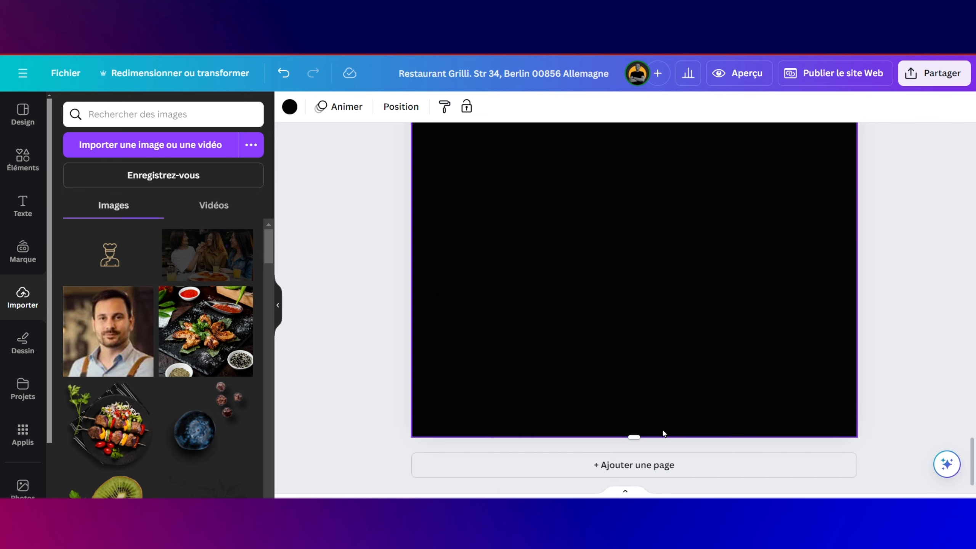
right_click(635, 437)
key(Escape)
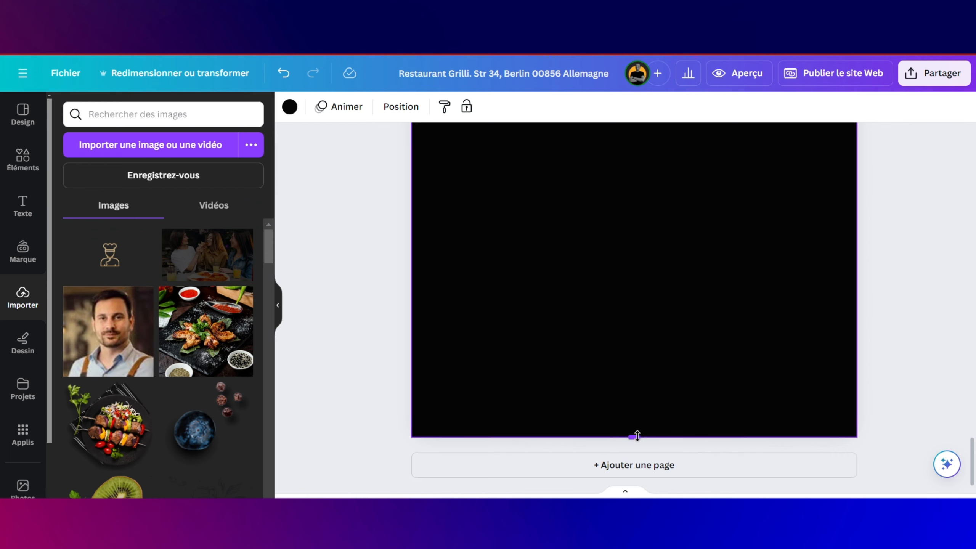
scroll(624, 349, up, 3)
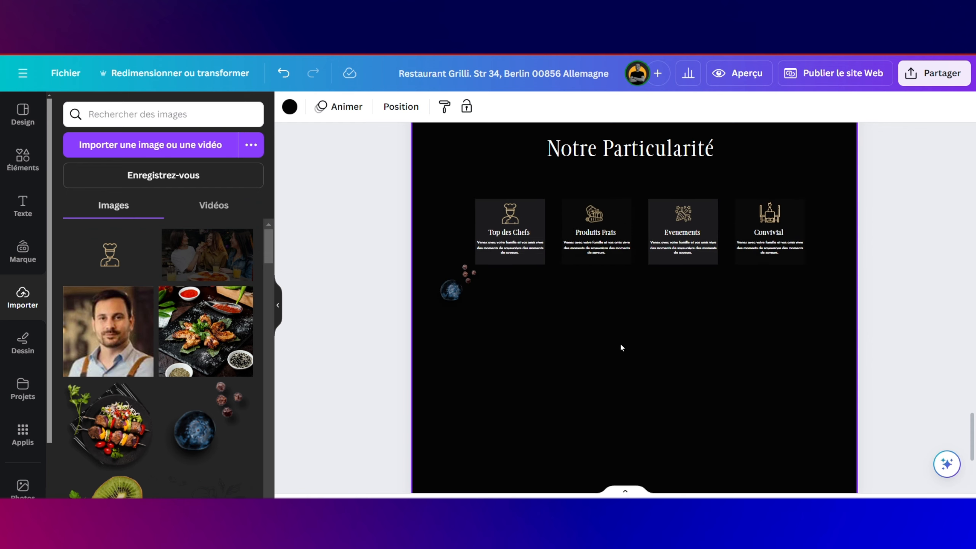
Step: Paste the Notre Particularité heading below the cards and change its subtitle to 'ARTICLES REECENTS'
key(ctrl+v)
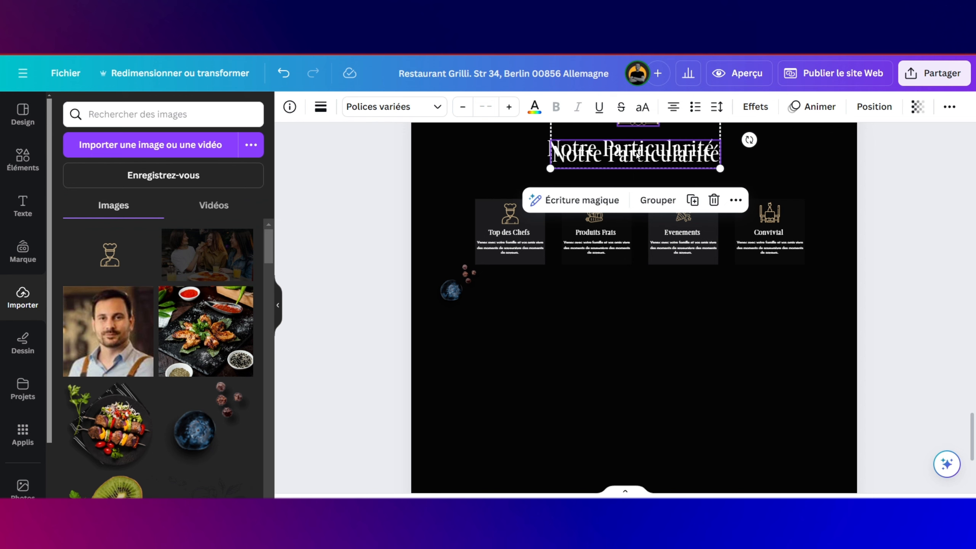
drag(637, 155, 650, 337)
click(663, 330)
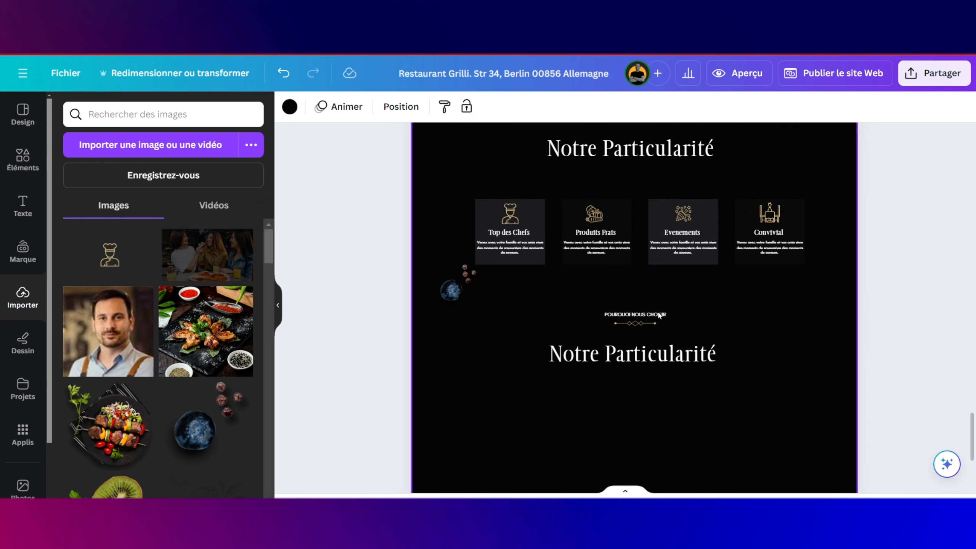
double_click(658, 314)
text(ARTICLES REECENTS)
Step: Retype the title as 'Evenements avenir', widening and recentring its text box
triple_click(632, 353)
text(Evenements Avenir)
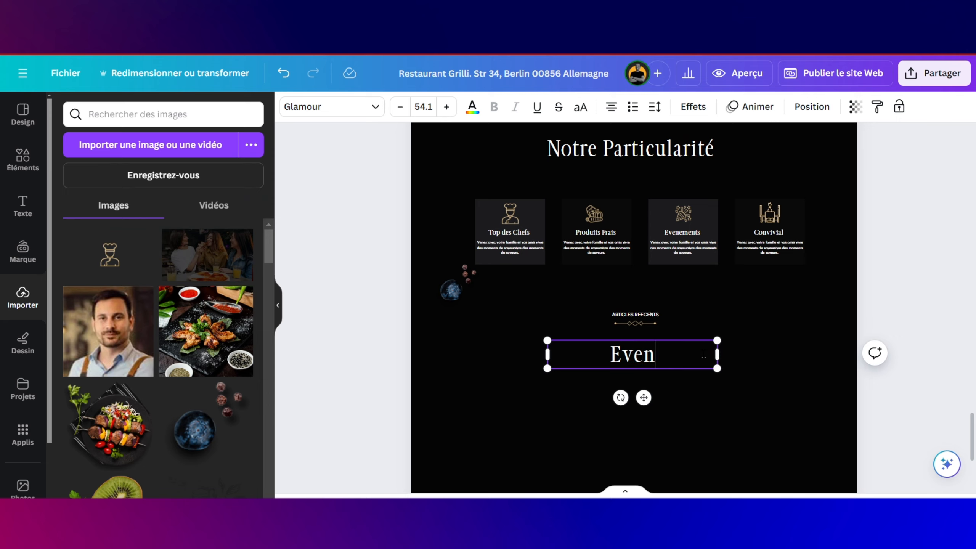
drag(717, 365, 732, 366)
drag(638, 353, 634, 354)
click(678, 354)
key(BackSpace)
text(a)
Step: Use Magic Write to correct the title's spelling and accents to 'Événements à venir'
click(603, 309)
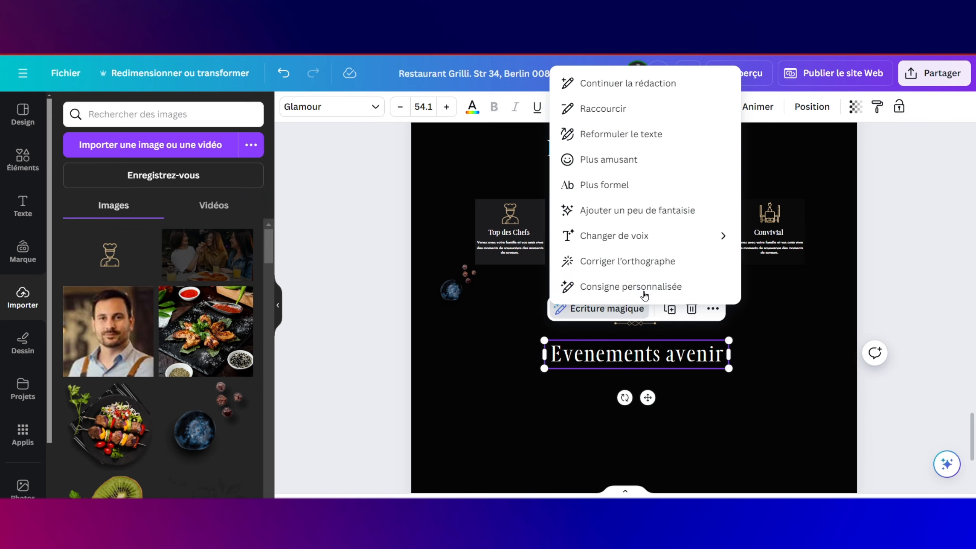
click(628, 262)
click(607, 402)
click(615, 354)
scroll(607, 346, down, 10)
click(602, 340)
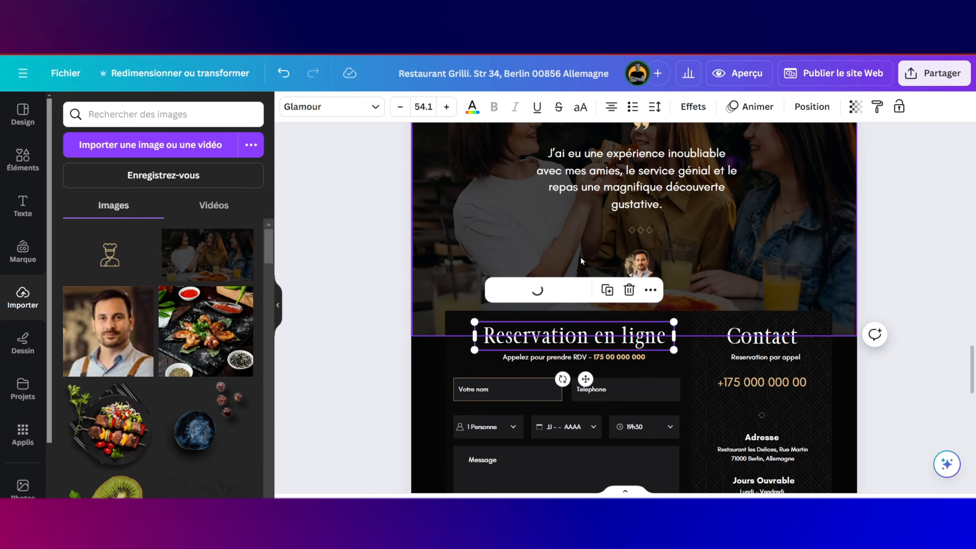
scroll(623, 358, down, 10)
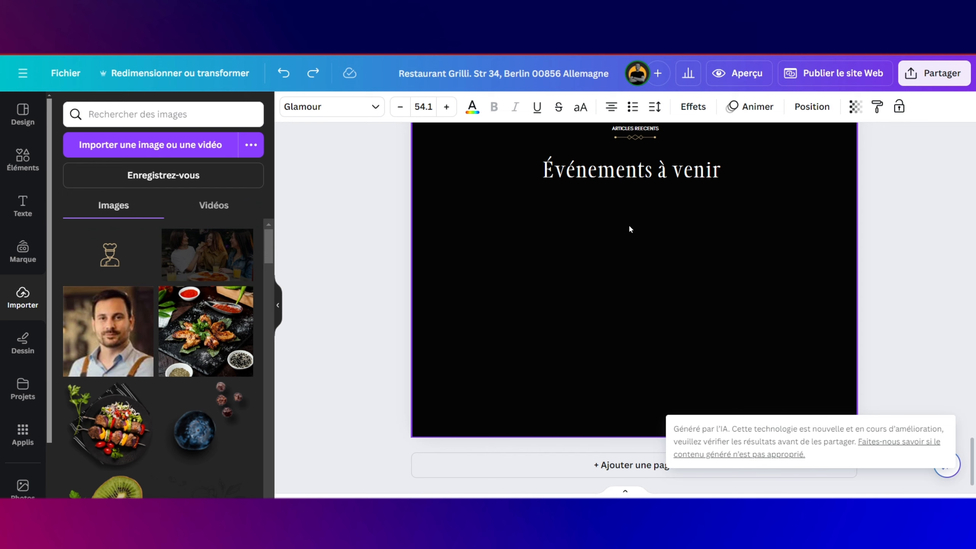
scroll(577, 233, up, 1)
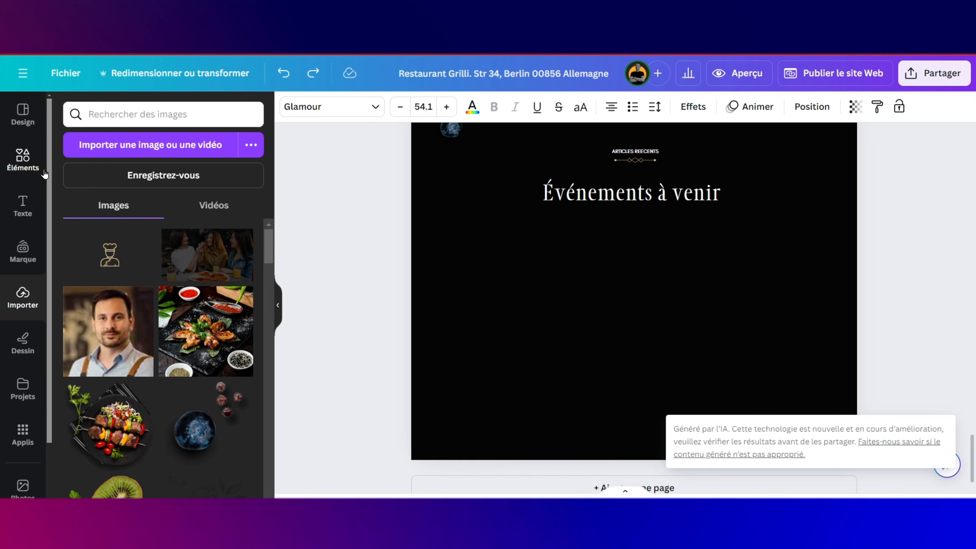
click(23, 160)
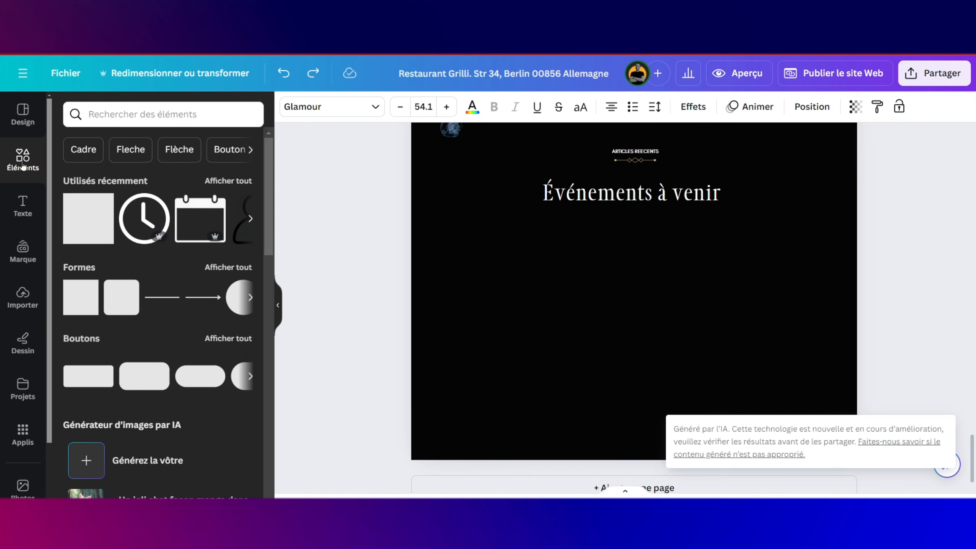
Step: Add a frame element under 'Événements à venir', sized about 311 by 471
click(84, 149)
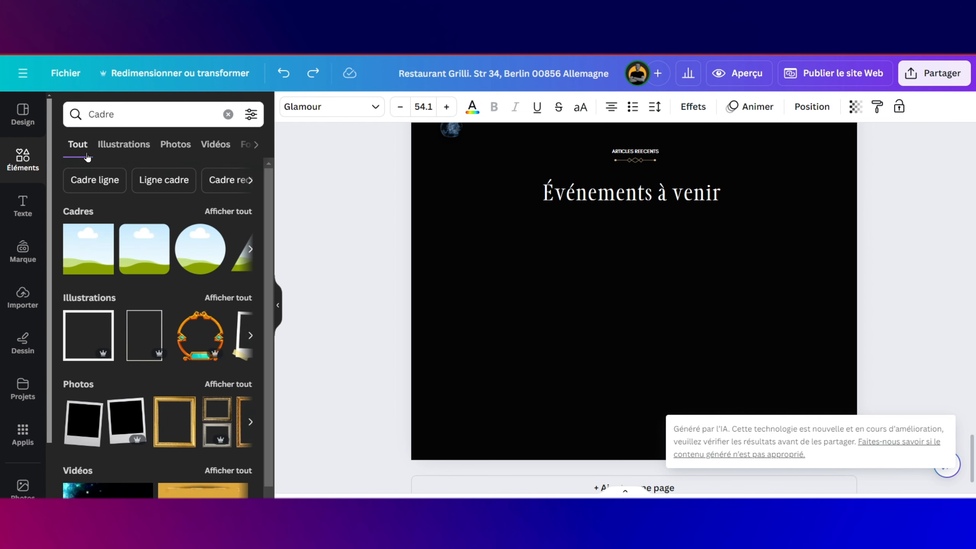
drag(92, 249, 473, 246)
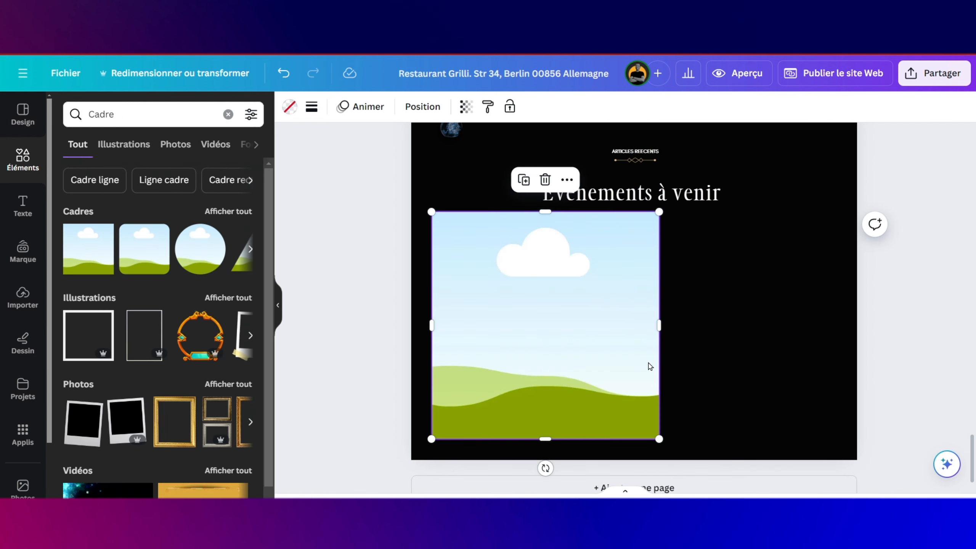
drag(596, 398, 488, 379)
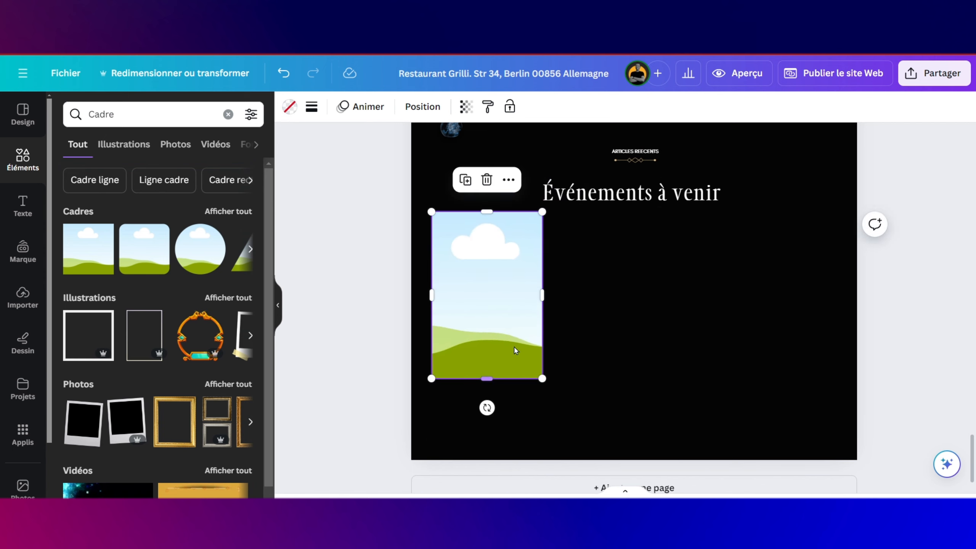
drag(509, 305, 520, 307)
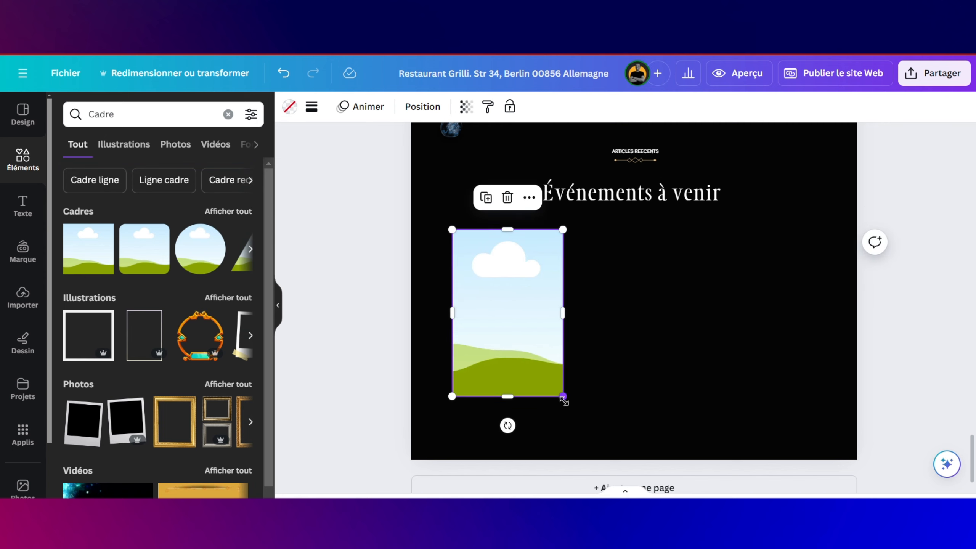
mouse_move(562, 397)
mouse_down()
mouse_move(536, 370)
mouse_move(546, 386)
mouse_up()
drag(499, 310, 506, 322)
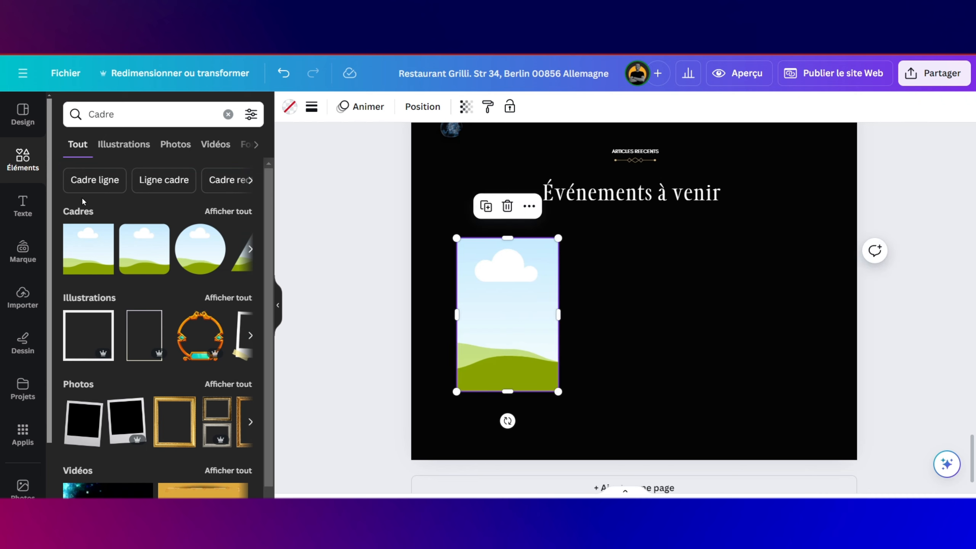
Step: Fill the frame with the uploaded photo of a laden restaurant table
click(23, 304)
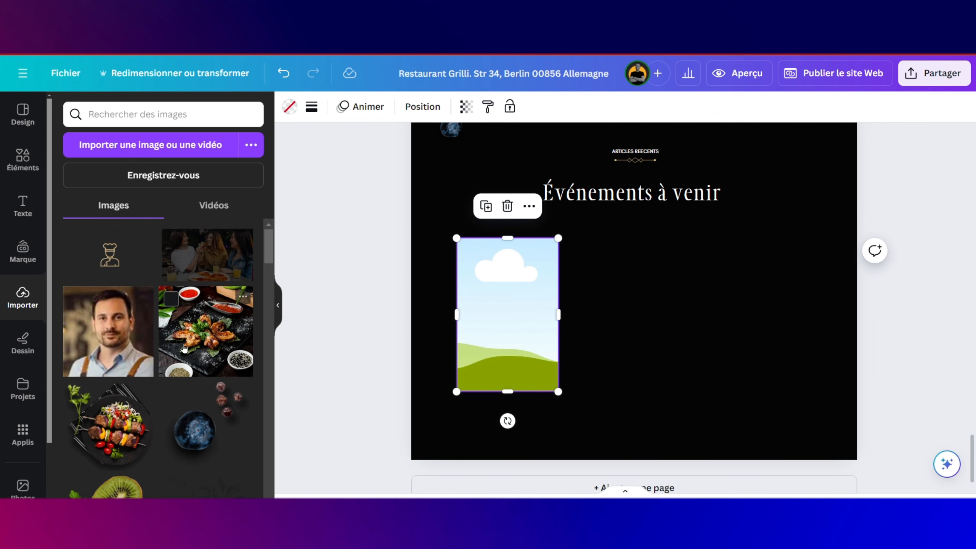
scroll(184, 348, down, 10)
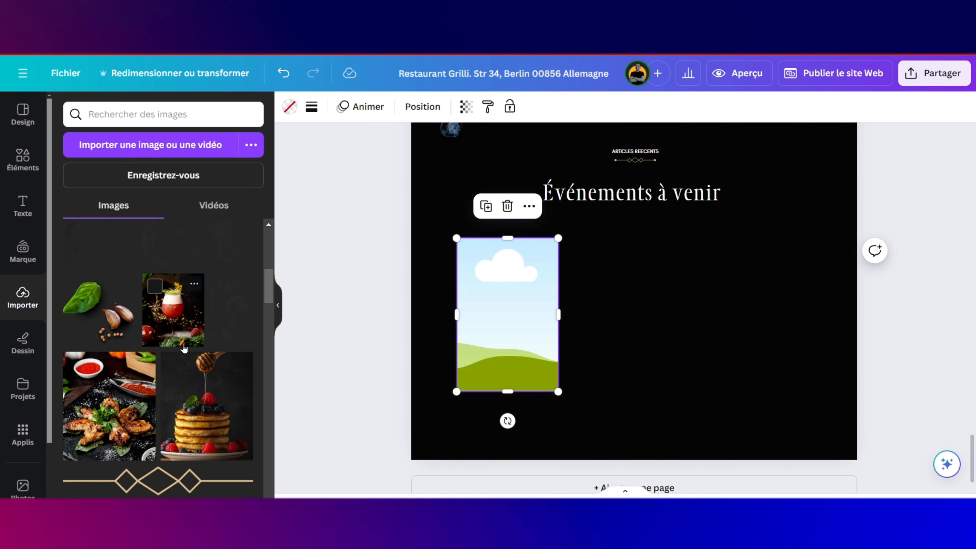
scroll(184, 348, down, 10)
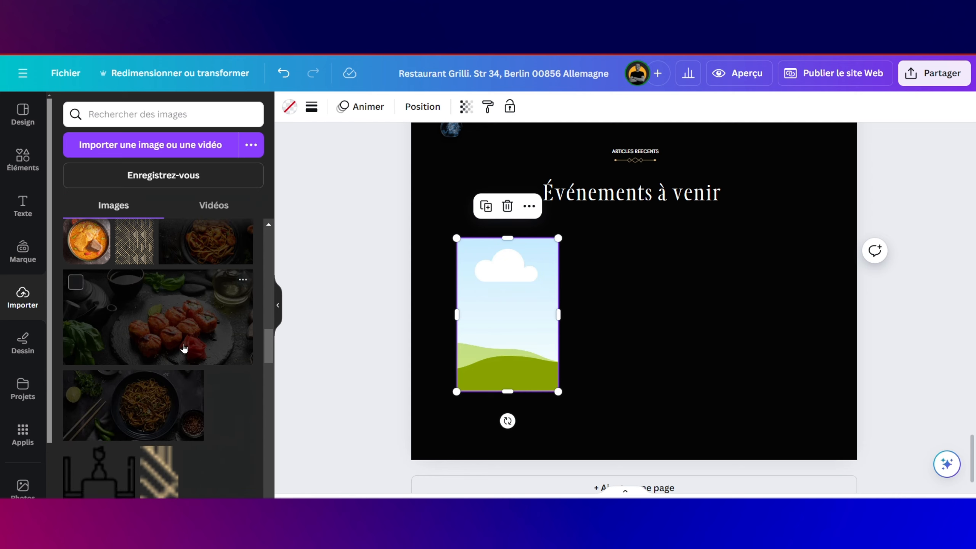
scroll(184, 348, down, 5)
scroll(184, 348, down, 5)
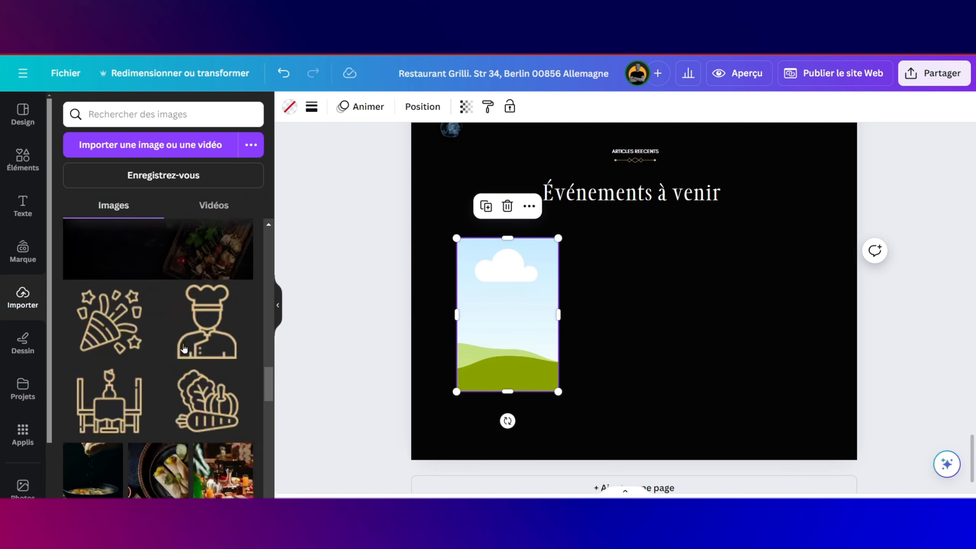
scroll(184, 348, down, 3)
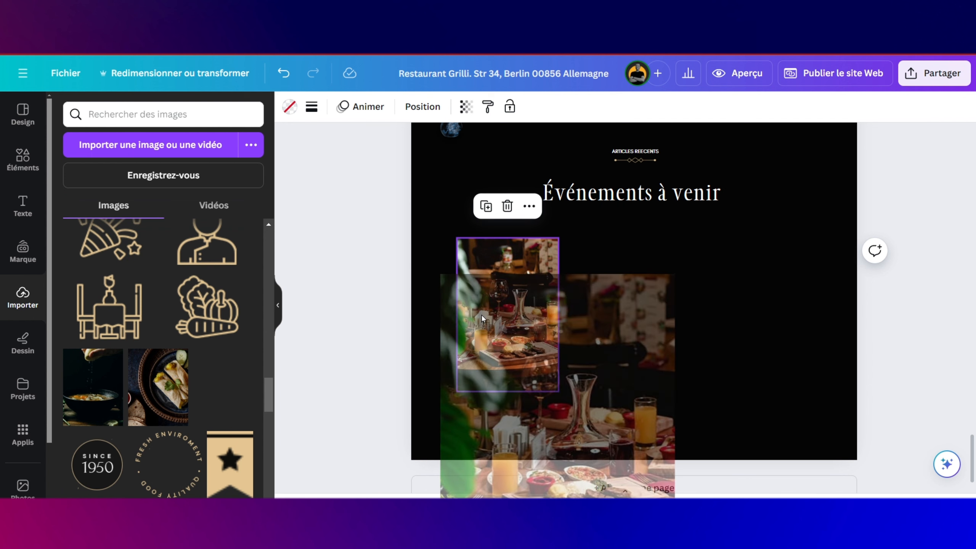
click(599, 326)
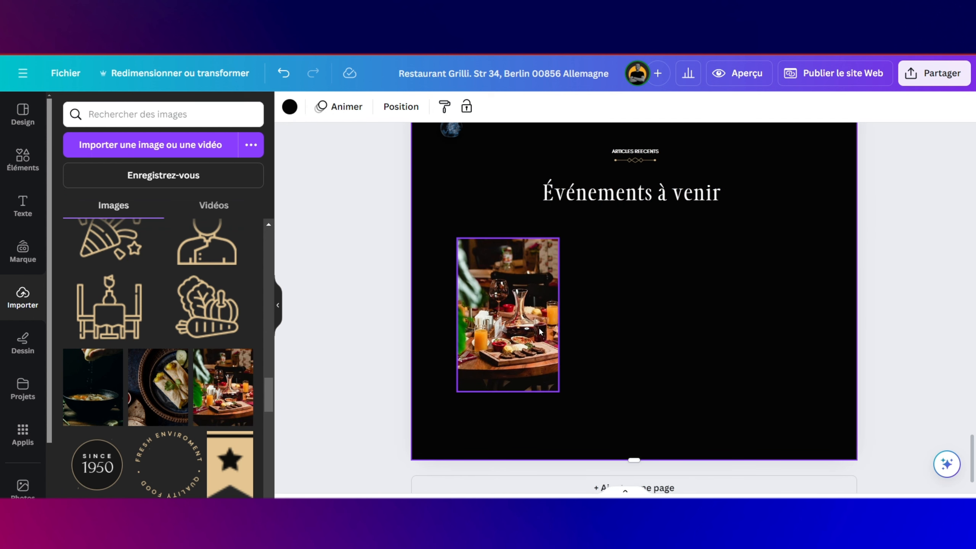
click(539, 326)
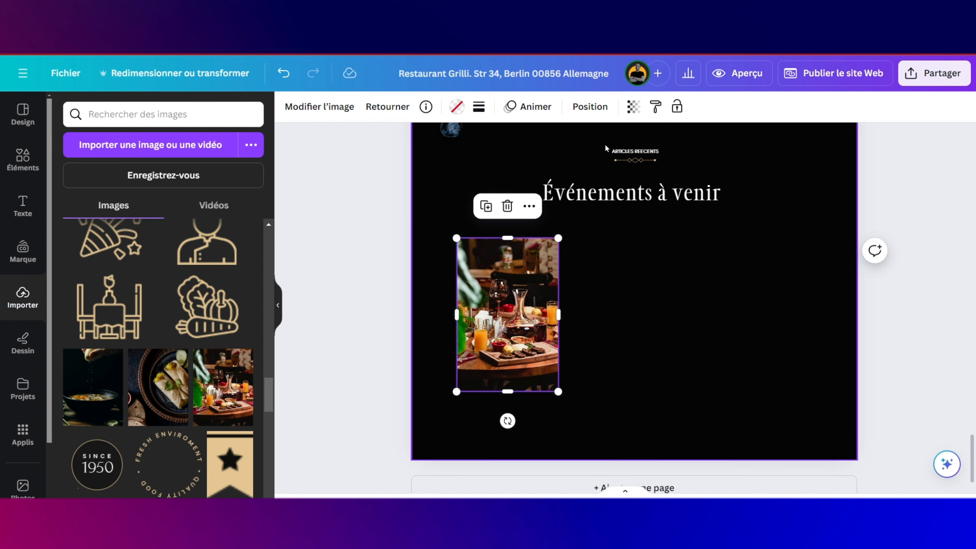
Step: Search the elements library for 'degrade noir' graphics
click(28, 156)
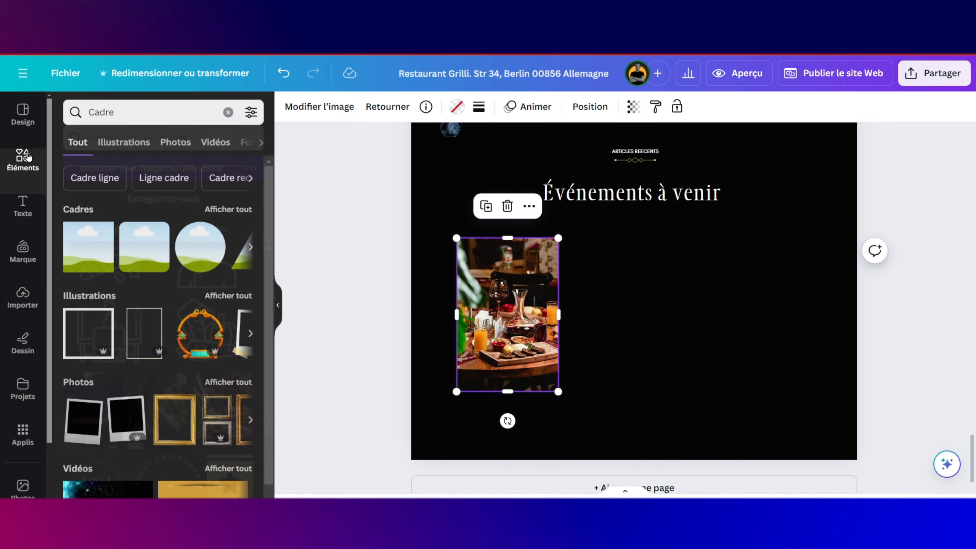
drag(119, 110, 53, 104)
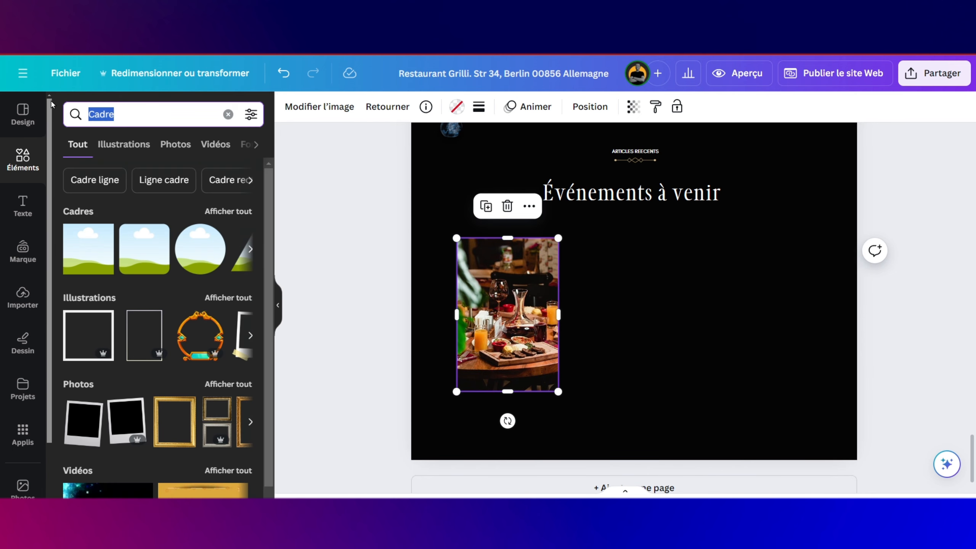
text(degra)
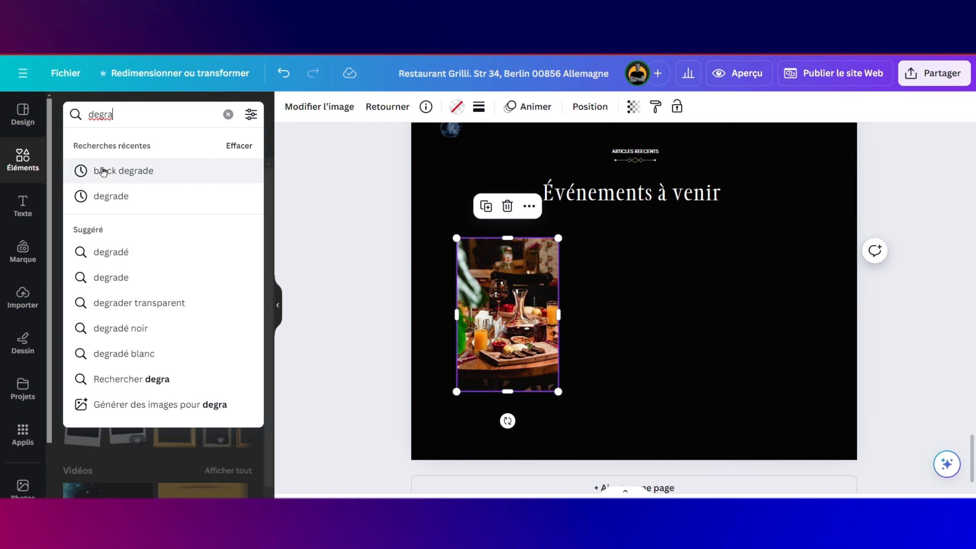
click(109, 195)
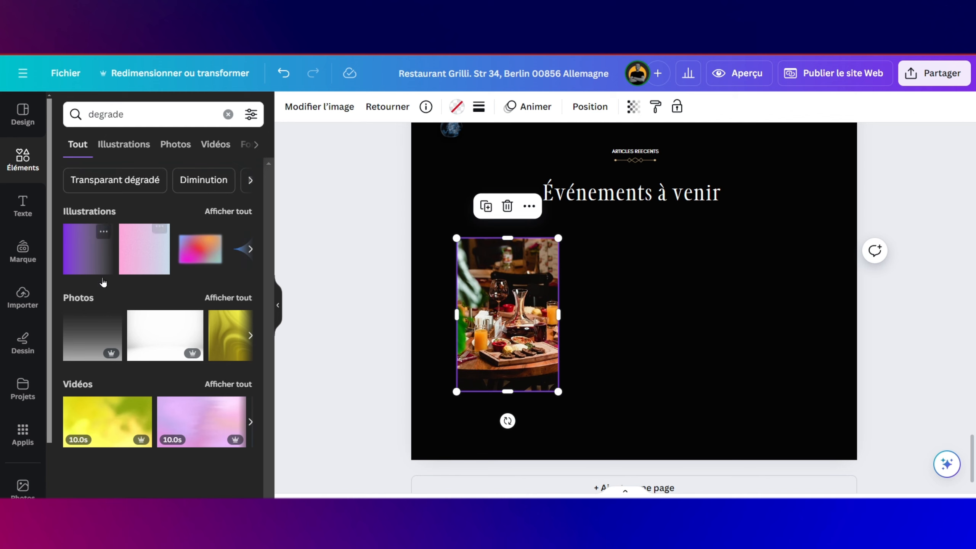
click(157, 113)
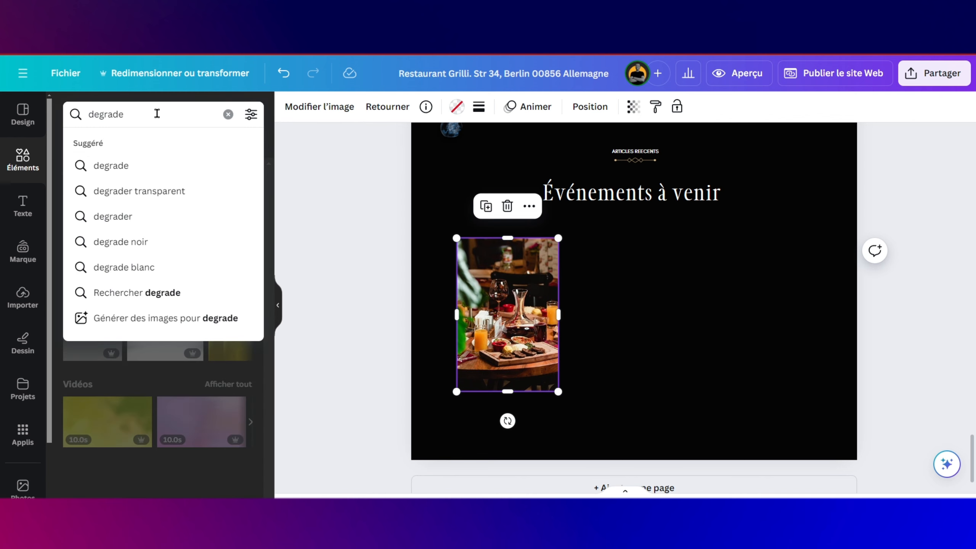
text(noir)
key(Return)
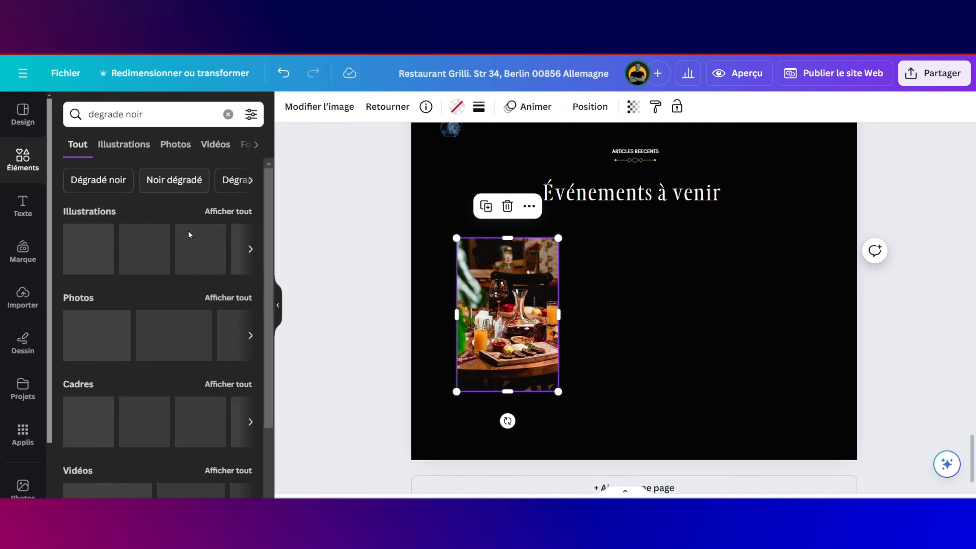
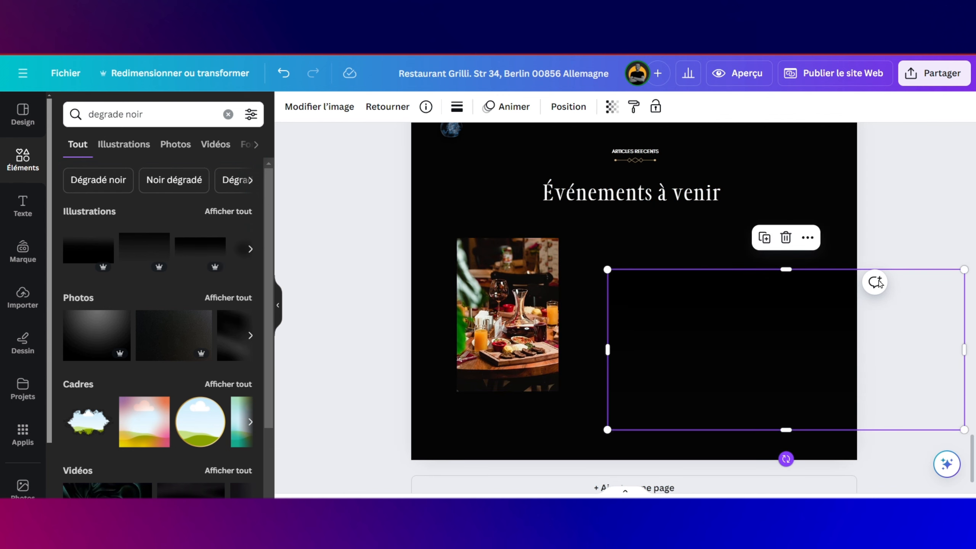
Step: Rotate the black gradient to fade downward and fit it over the bottom of the food photo
drag(786, 460, 786, 237)
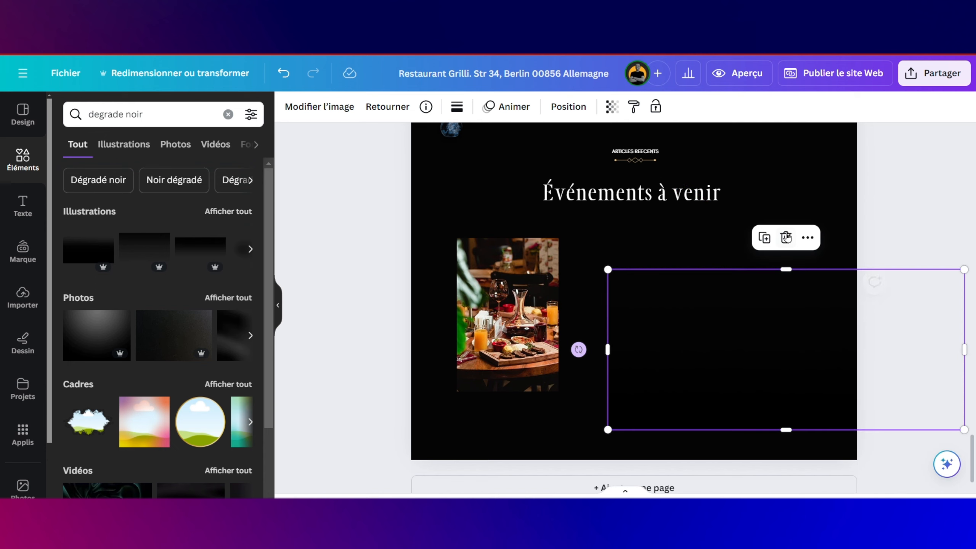
drag(608, 430, 787, 348)
drag(823, 319, 463, 393)
drag(602, 392, 558, 391)
drag(428, 395, 456, 395)
drag(509, 431, 508, 391)
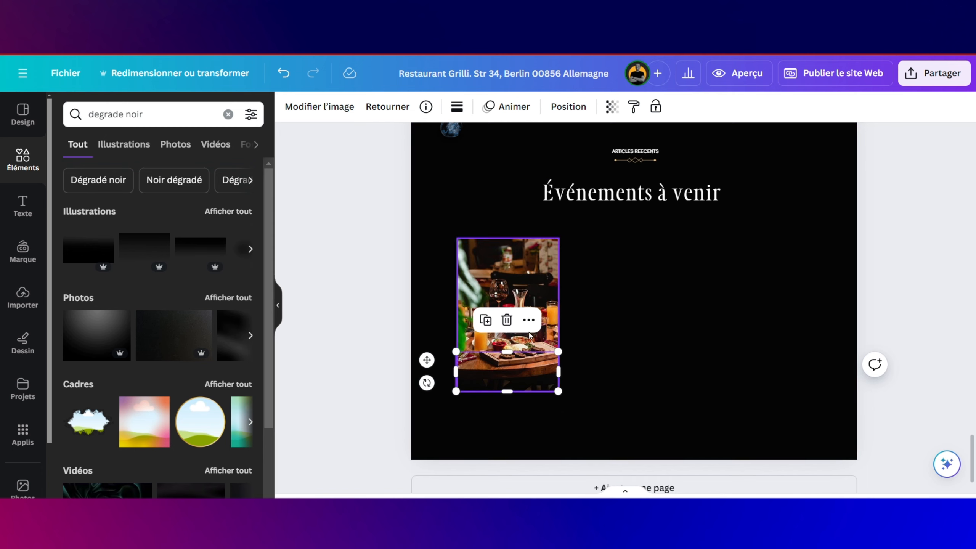
Step: Duplicate the gradient and place the copy on the photo's bottom edge
click(485, 320)
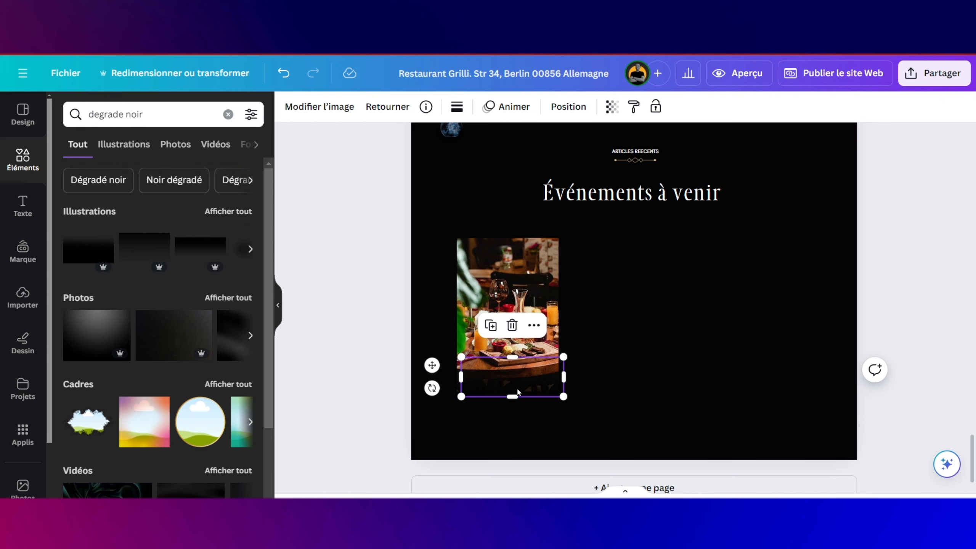
drag(518, 393, 514, 383)
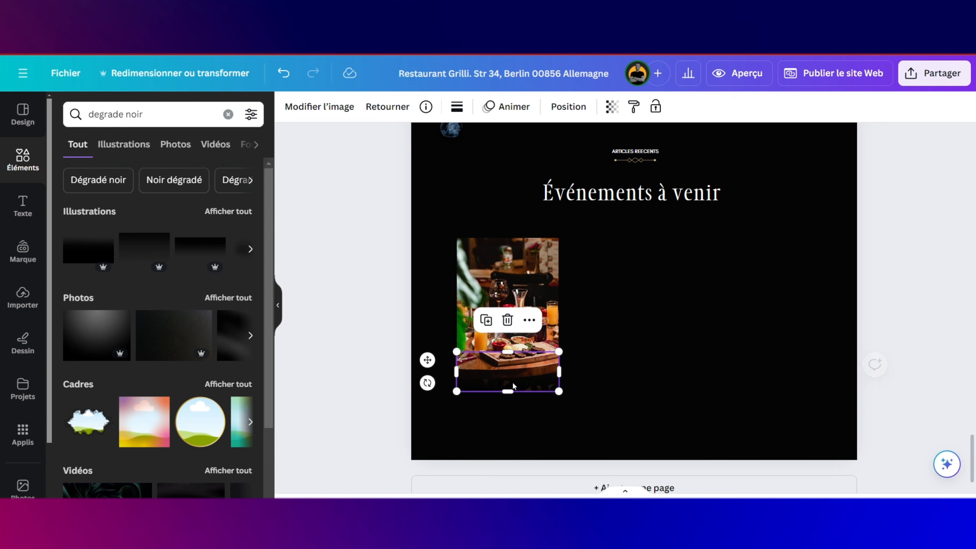
double_click(512, 378)
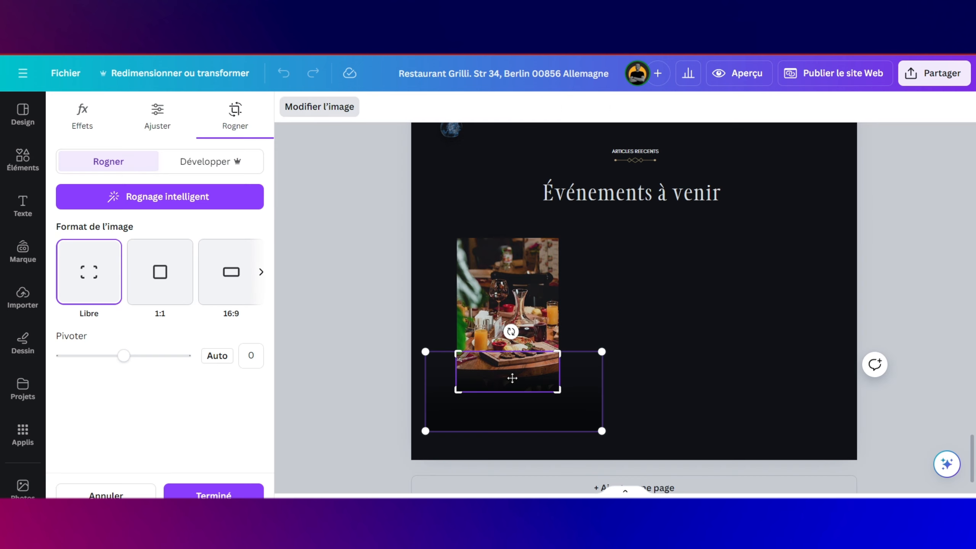
key(Escape)
drag(513, 378, 513, 369)
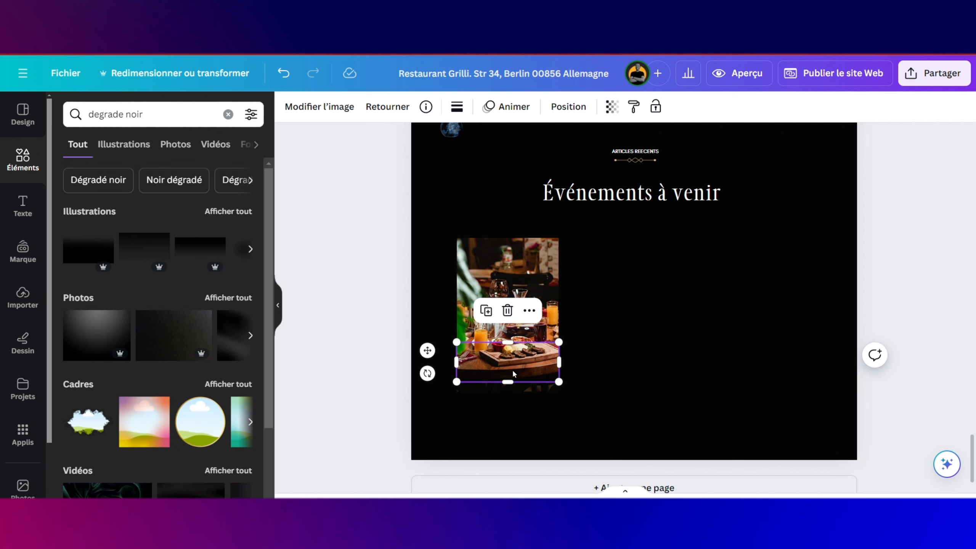
key(ctrl+z)
Step: Crop and stretch the gradient overlay so it fades higher up the photo
double_click(513, 369)
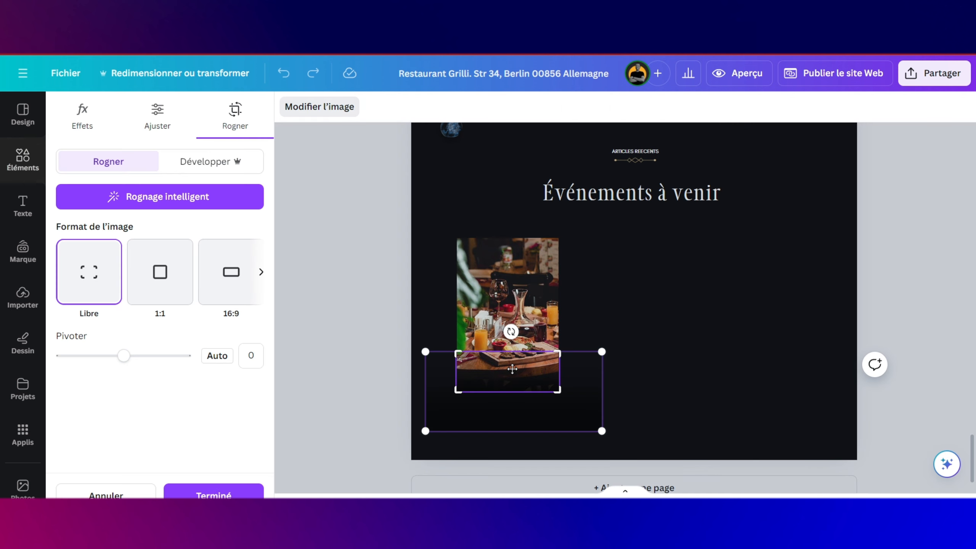
drag(512, 369, 511, 344)
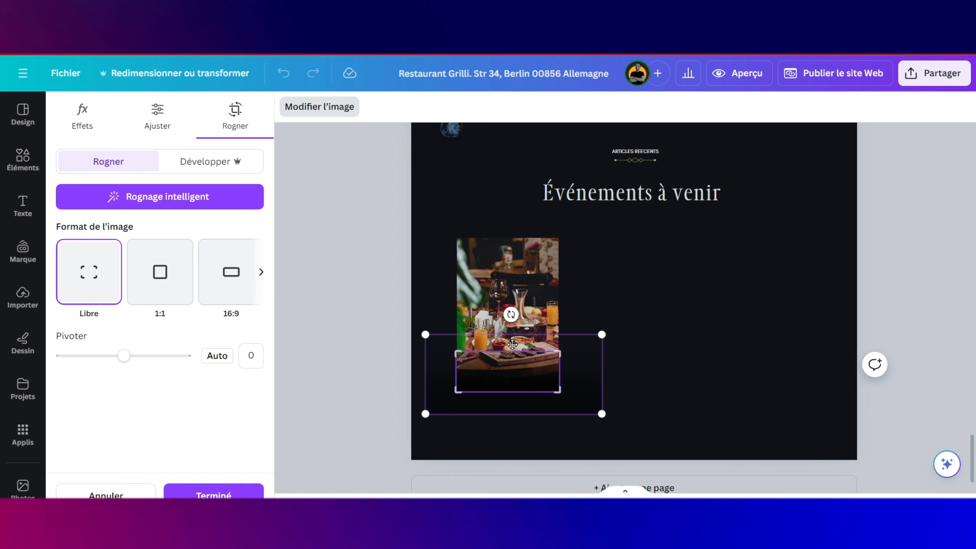
click(616, 335)
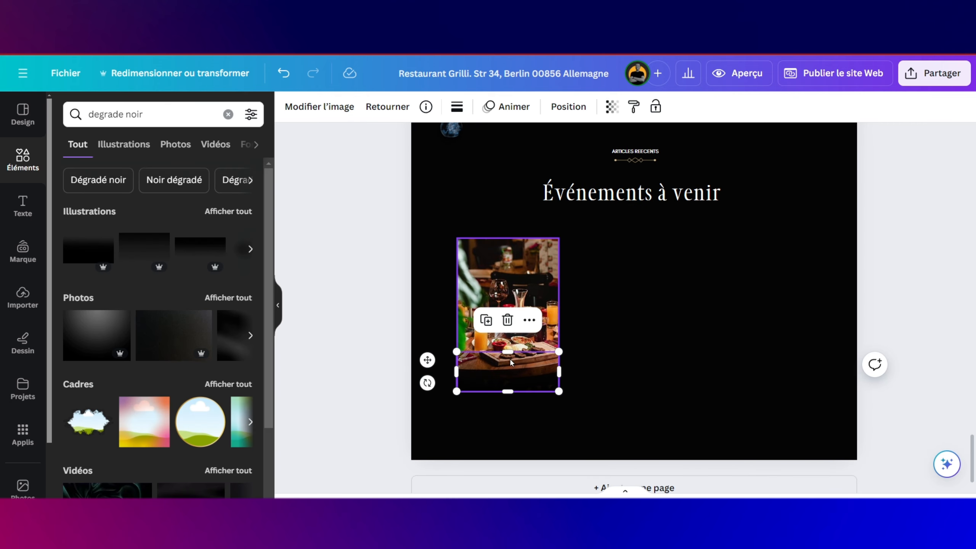
drag(508, 352, 509, 326)
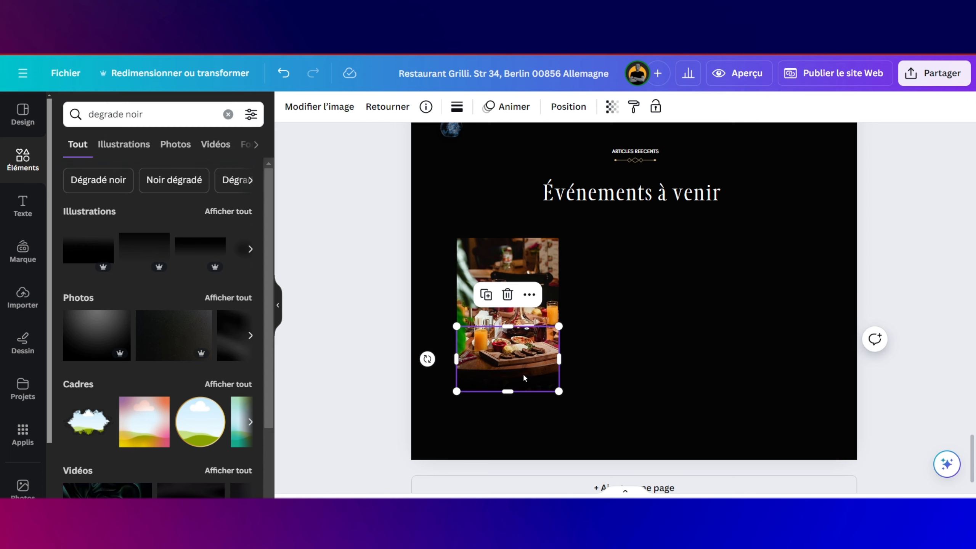
double_click(524, 378)
drag(524, 369, 525, 355)
click(651, 365)
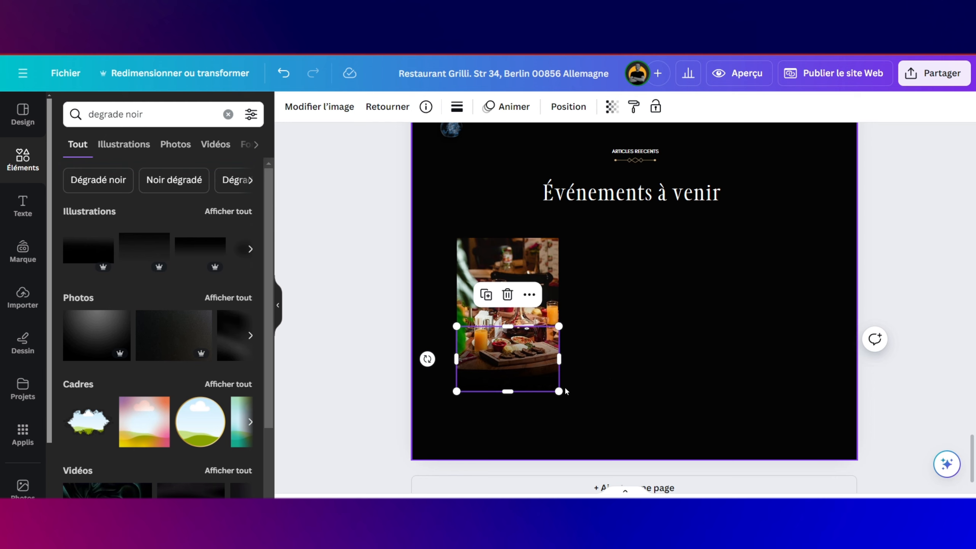
Step: Paste a copy of the POURQUOI NOUS CHOISIR label onto the bottom of the food photo
scroll(662, 192, up, 3)
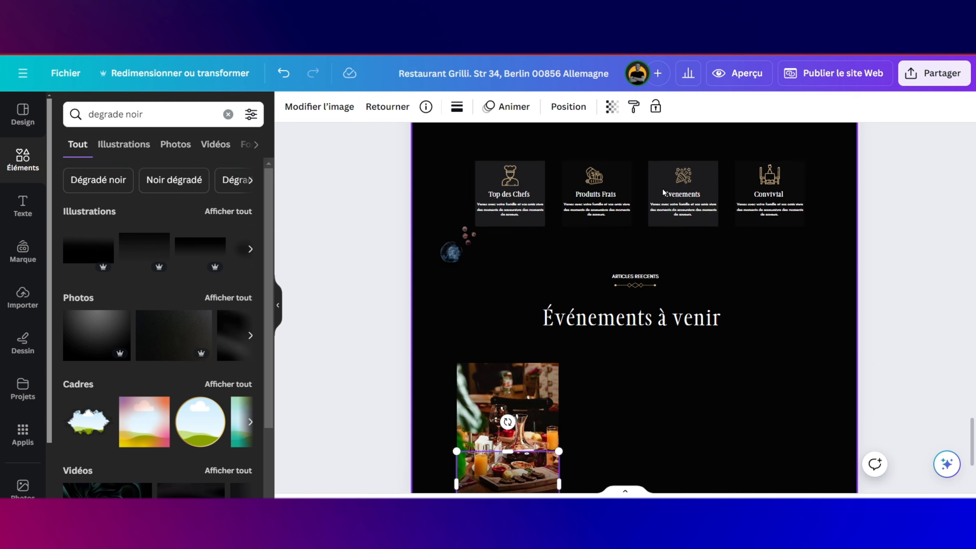
scroll(662, 190, up, 3)
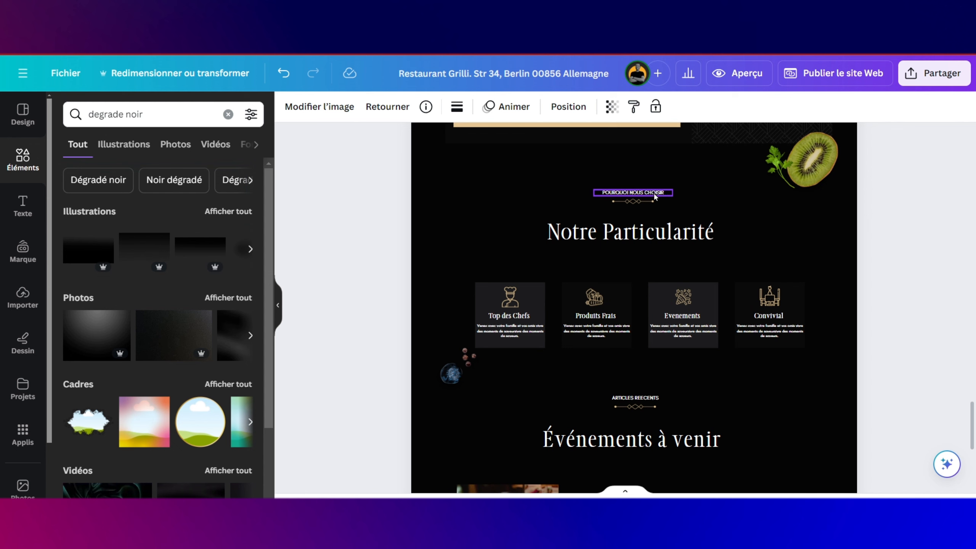
click(654, 193)
scroll(655, 193, down, 7)
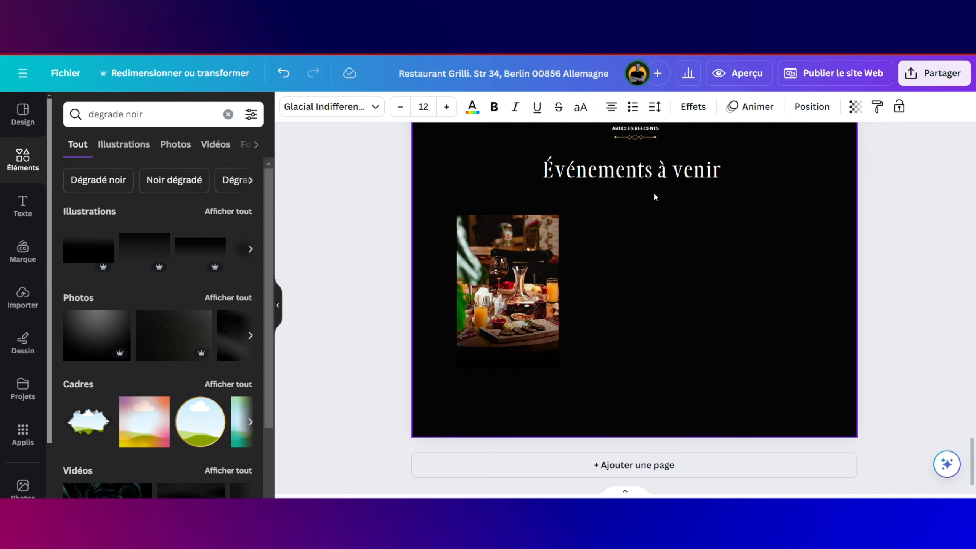
click(608, 317)
text(POURQUOI NOUS CHOISIR)
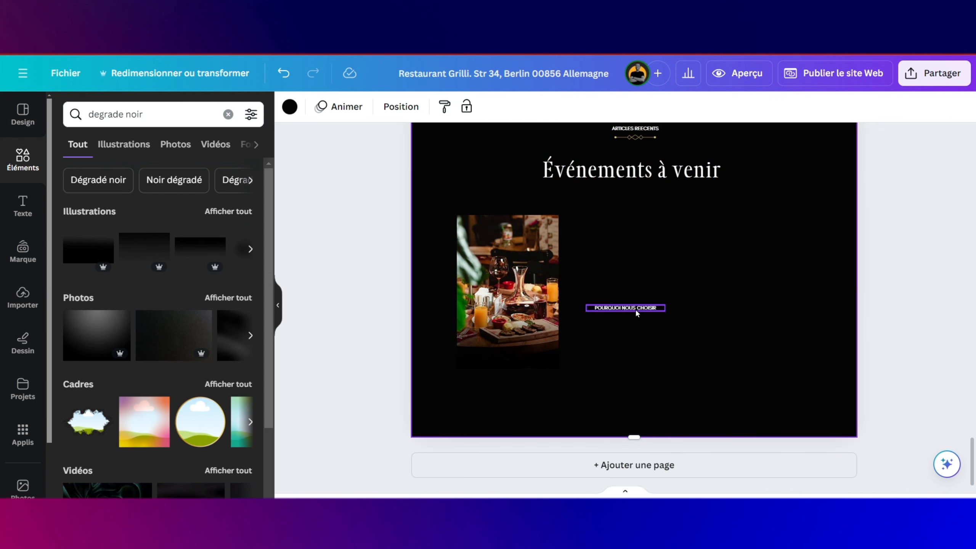
drag(635, 308, 521, 338)
Step: Retype the copied label as 'Voici Comment avoir un dejeuner complet'
double_click(527, 340)
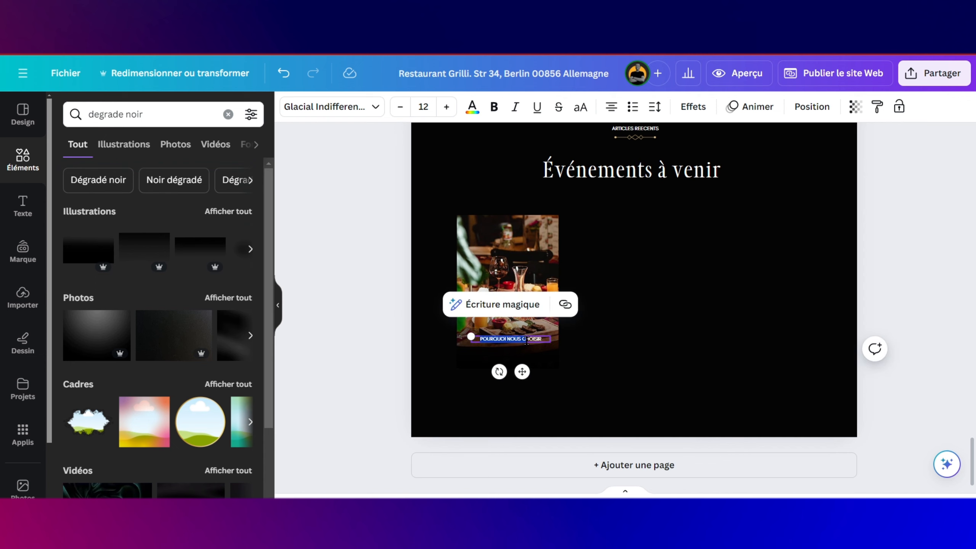
key(Caps_Lock)
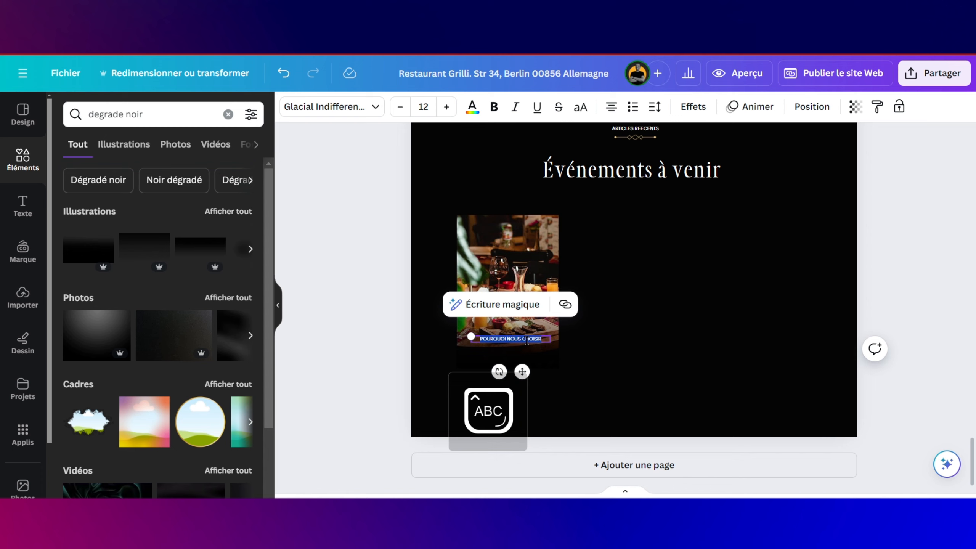
key(Caps_Lock)
text(v)
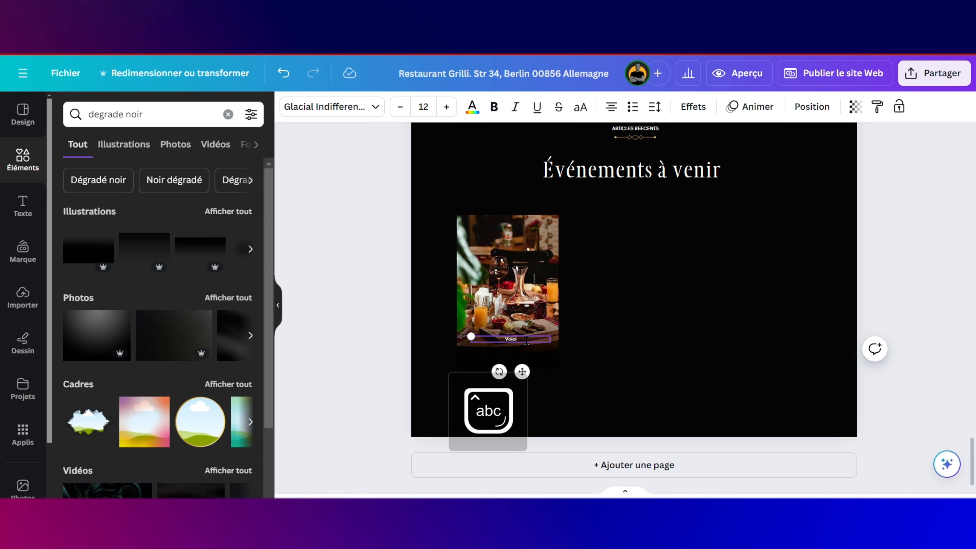
key(Caps_Lock)
text(oici C)
key(Caps_Lock)
text(omm)
scroll(527, 340, up, 3)
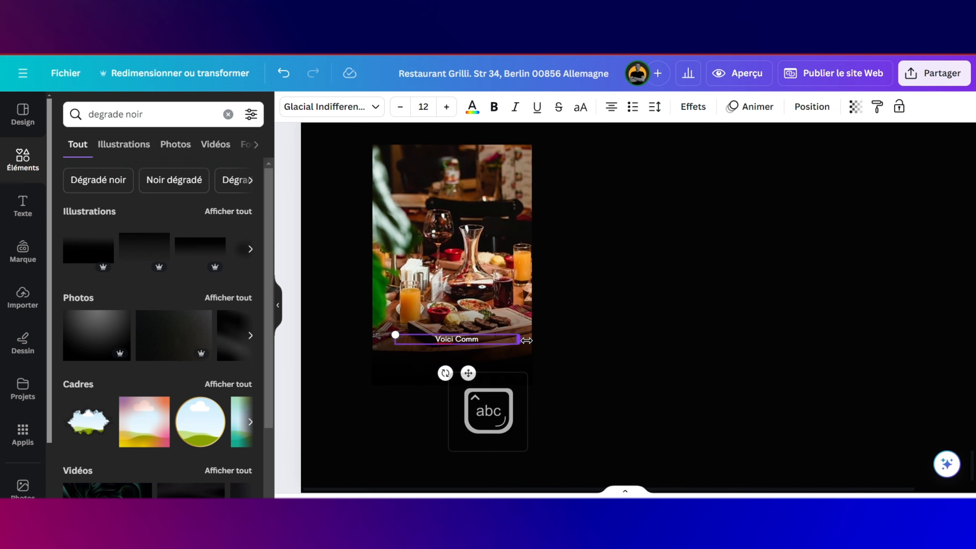
scroll(526, 340, down, 1)
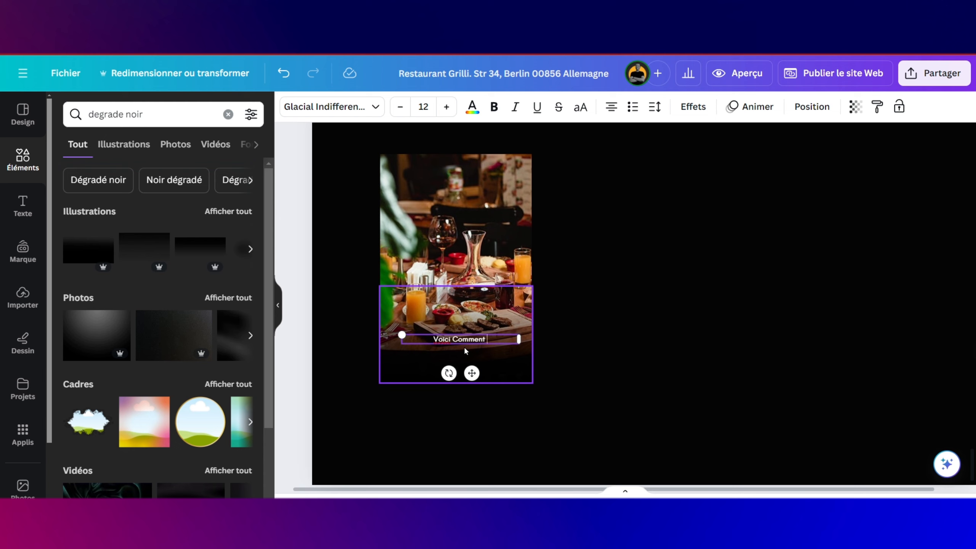
text(ent avoir un de)
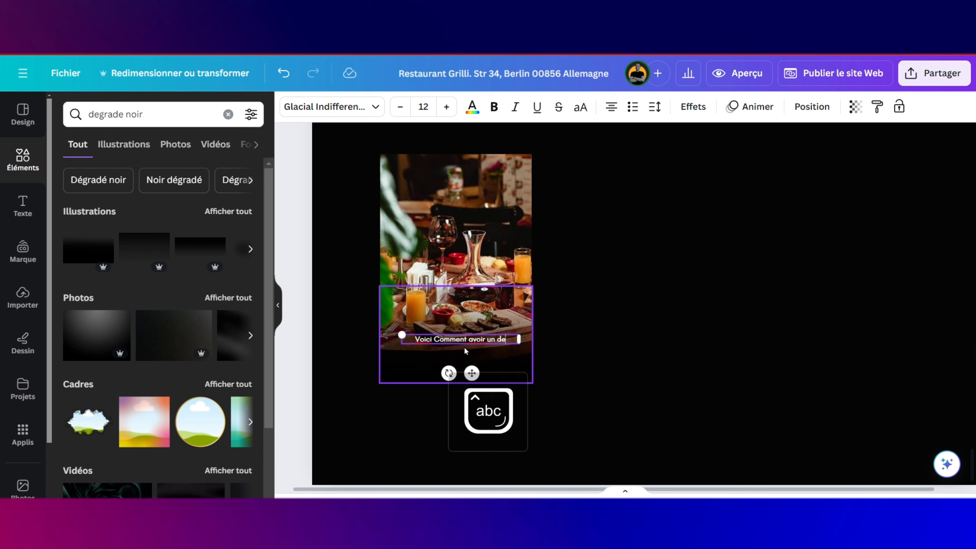
text(jeuner comp)
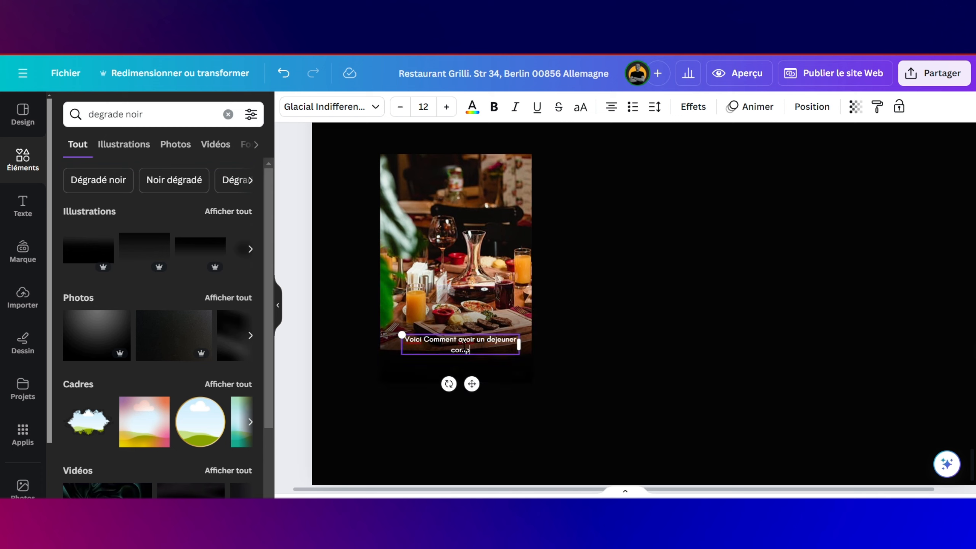
text(let)
Step: Enlarge the caption and centre it over the gradient under the photo
drag(402, 335, 381, 326)
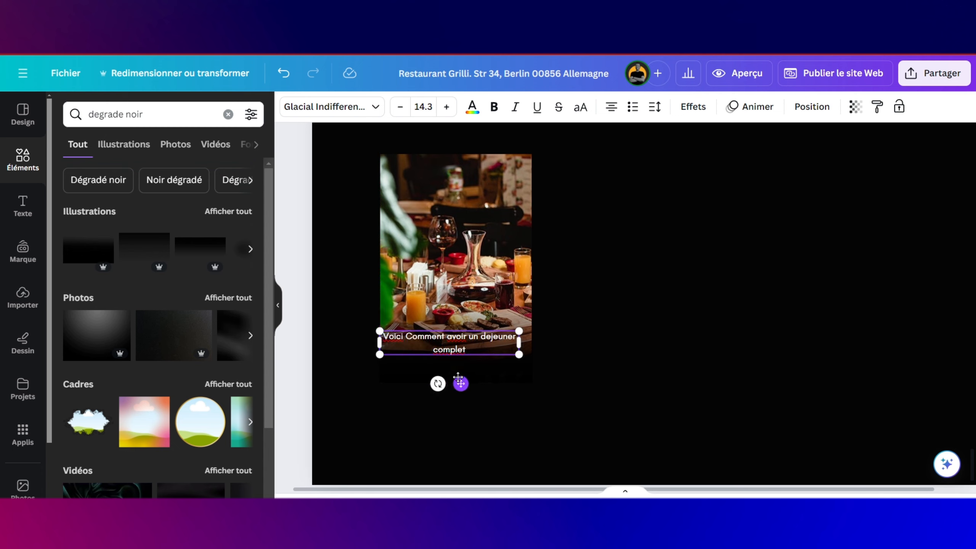
mouse_move(459, 383)
mouse_down()
mouse_move(460, 367)
mouse_move(462, 421)
mouse_move(462, 342)
mouse_move(466, 376)
mouse_up()
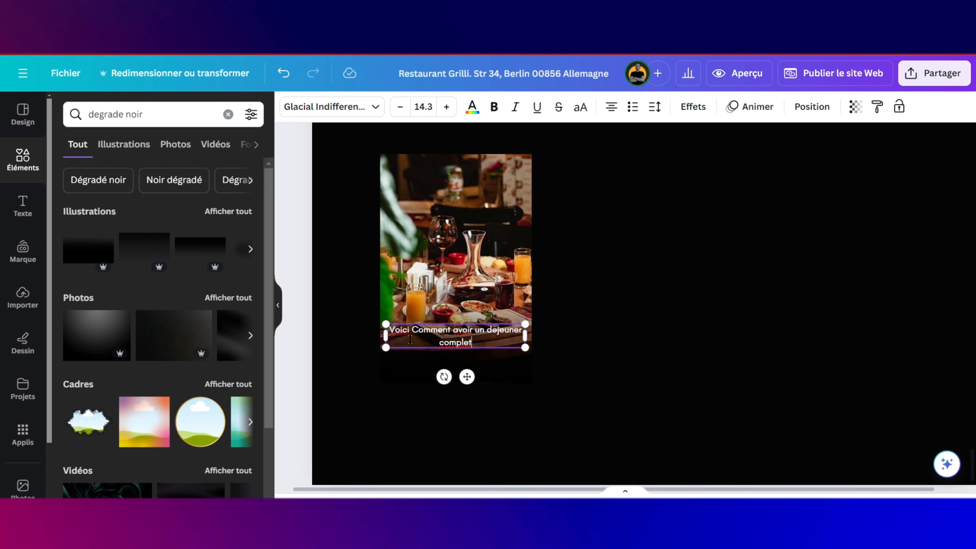
click(415, 368)
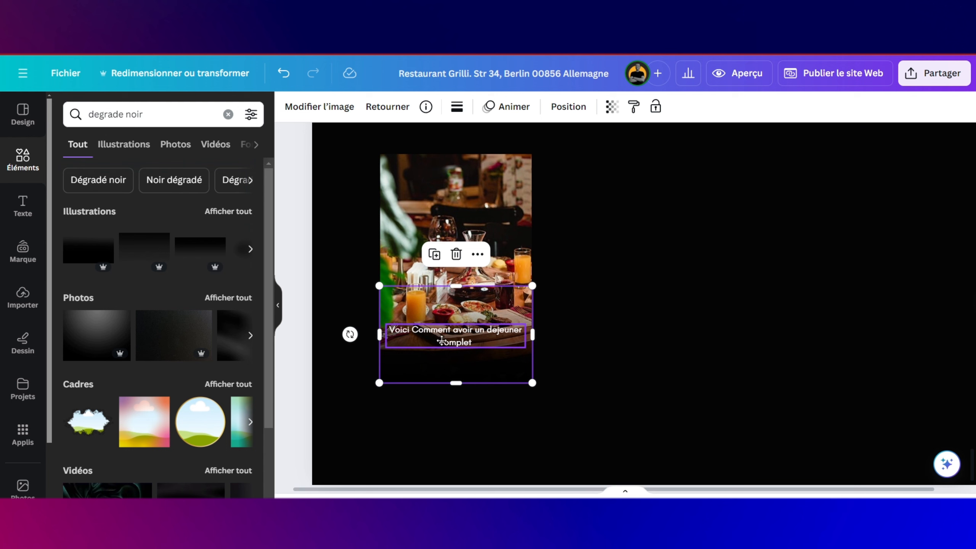
drag(442, 336, 457, 397)
click(459, 342)
double_click(458, 342)
click(625, 382)
click(625, 382)
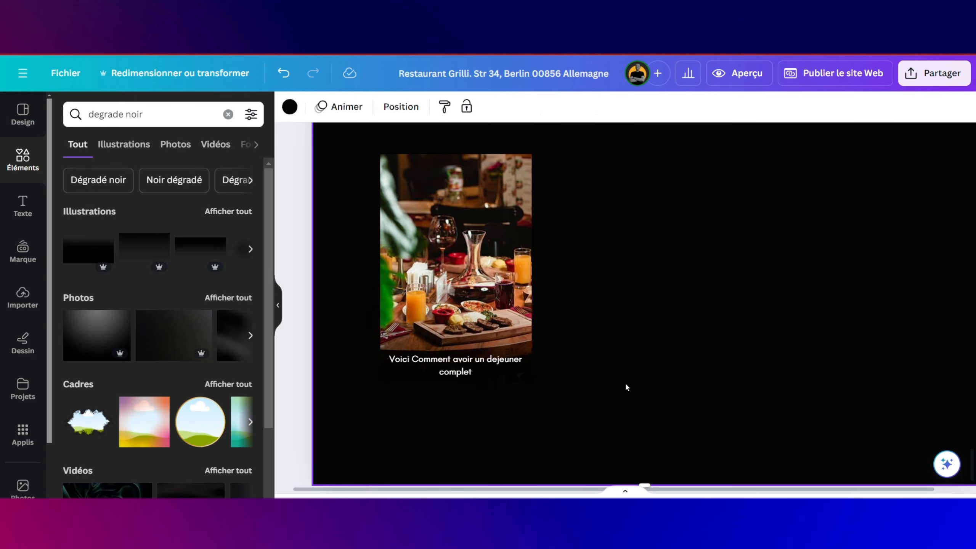
click(489, 362)
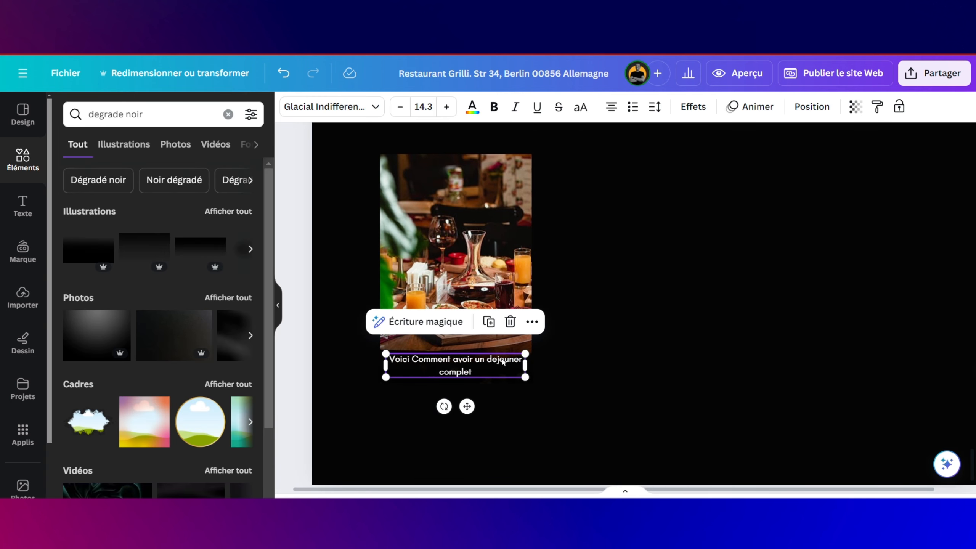
drag(503, 362, 498, 361)
click(498, 360)
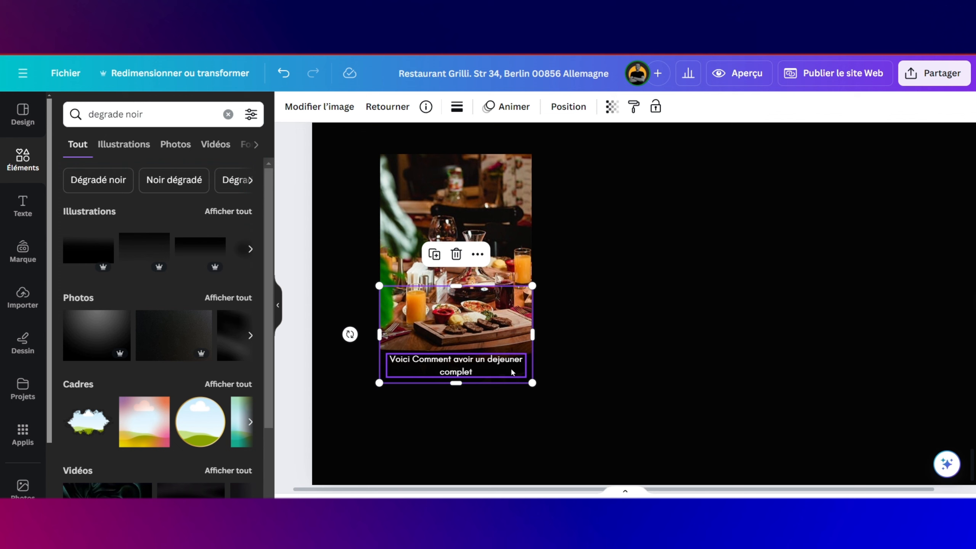
Step: Break the caption after 'un', widen its box and nudge it slightly left
click(483, 362)
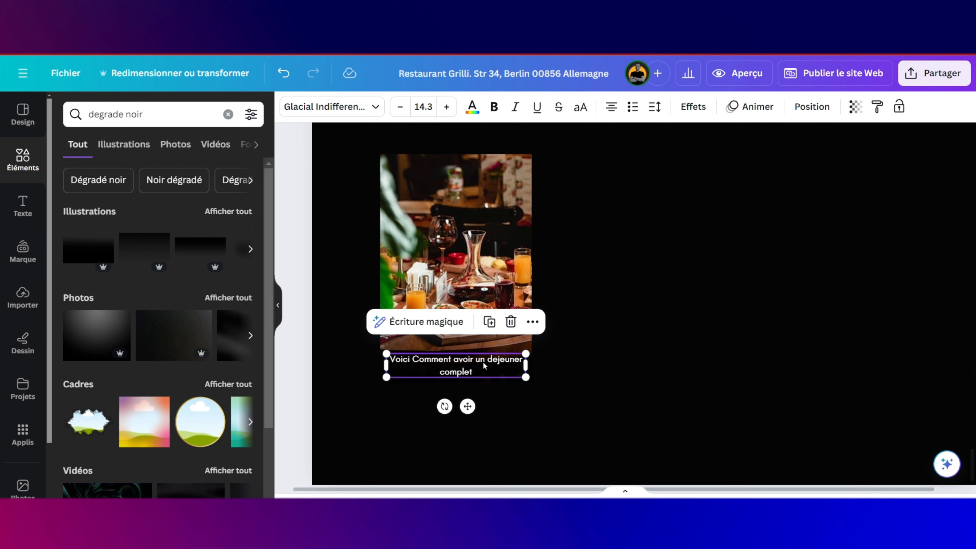
click(483, 362)
key(Return)
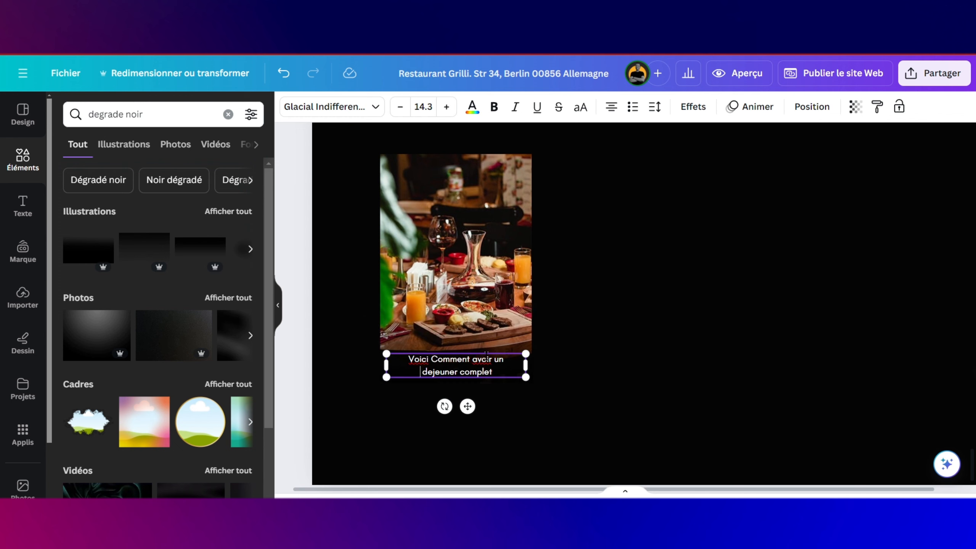
drag(526, 377, 537, 380)
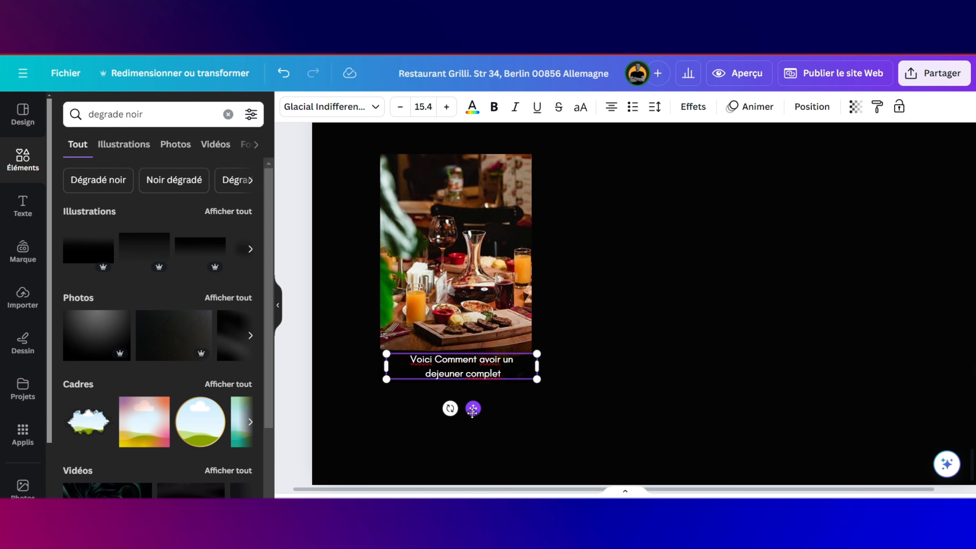
drag(473, 409, 468, 409)
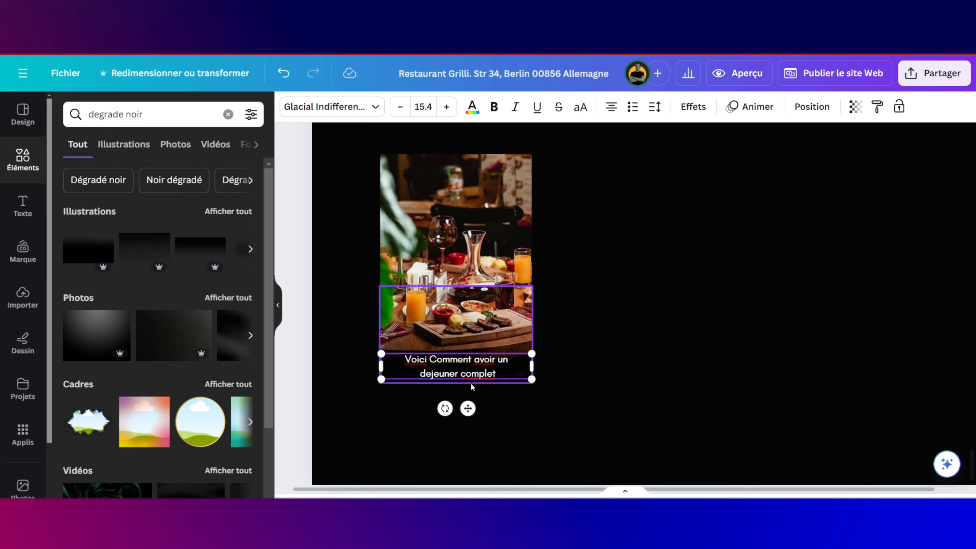
click(501, 421)
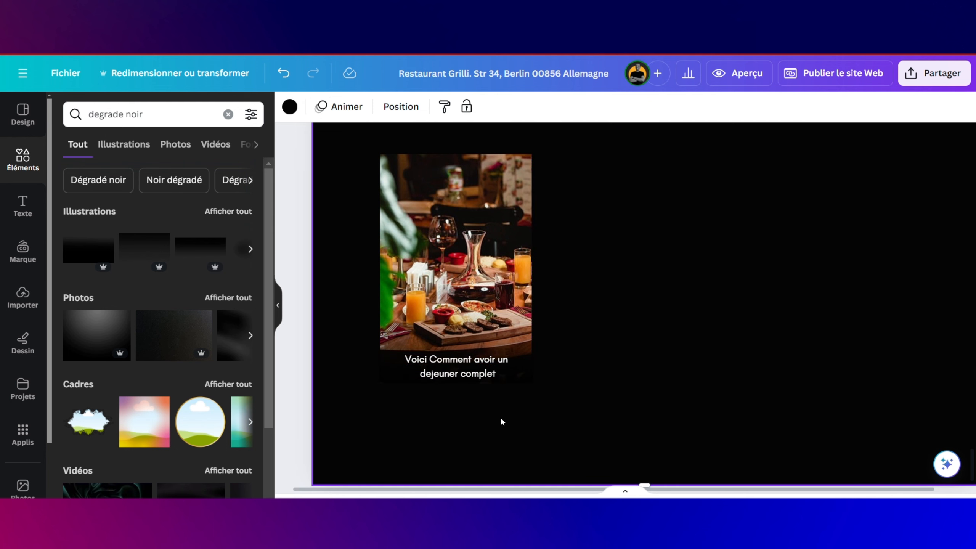
click(472, 374)
Step: Duplicate the caption above itself and retype the copy as 'REPAS - SAVEURS'
click(490, 322)
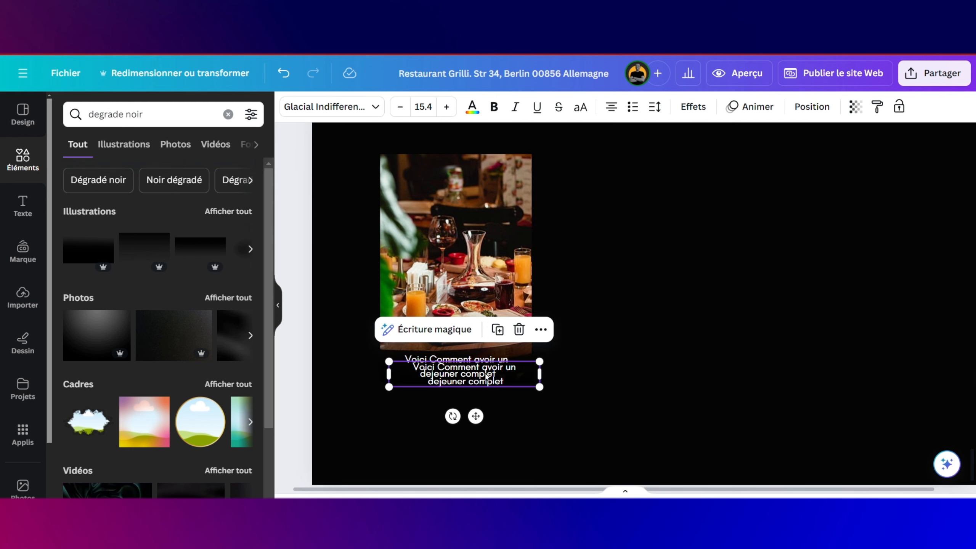
drag(487, 372, 483, 348)
double_click(482, 342)
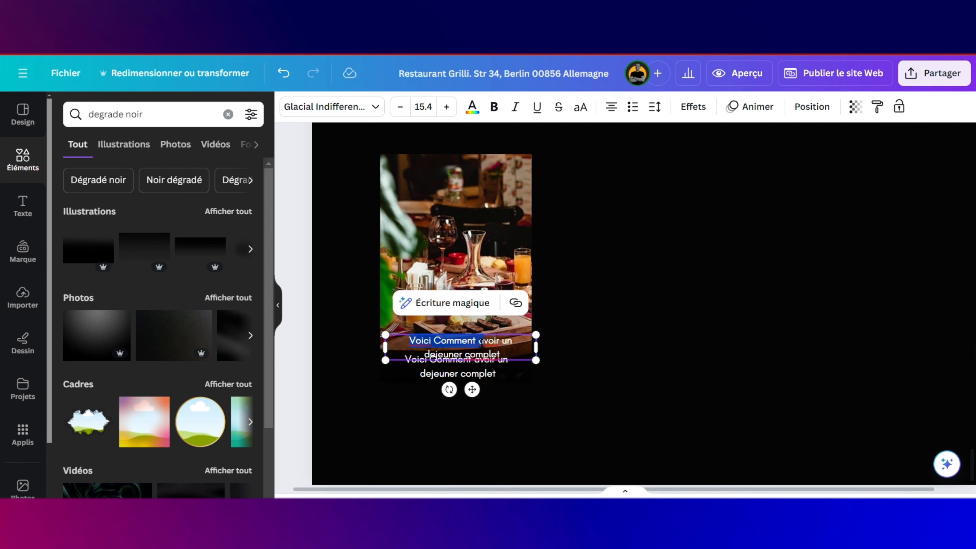
key(ctrl+a)
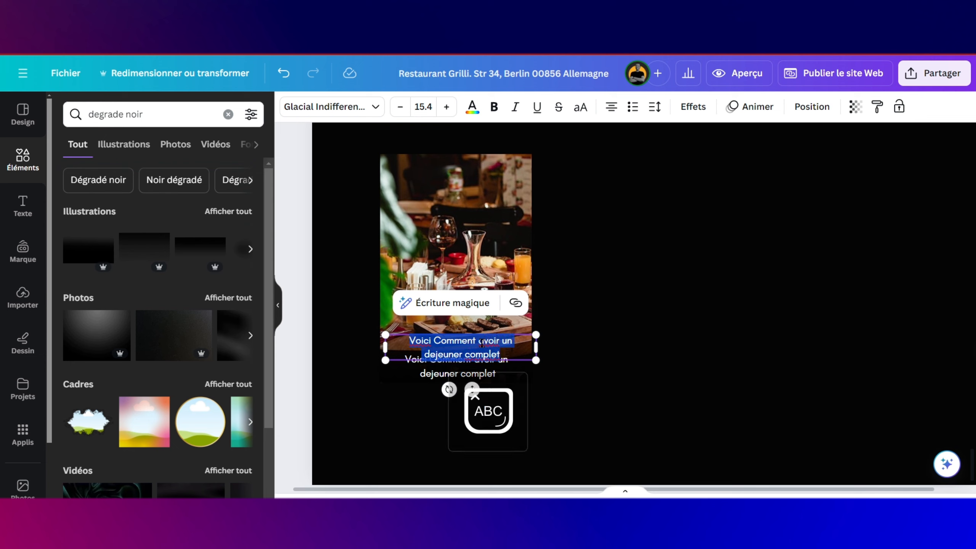
text(Re)
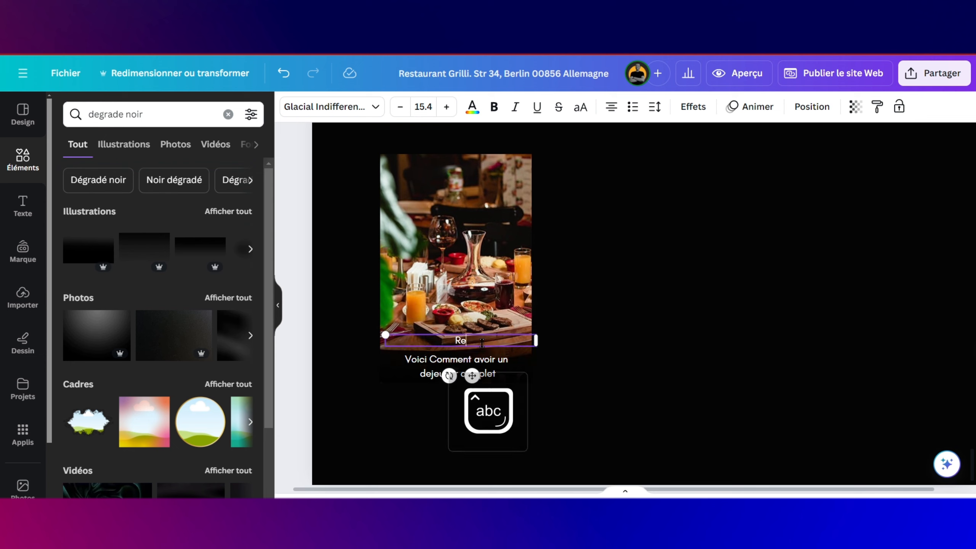
key(Caps_Lock)
key(BackSpace)
text(EPAS - S)
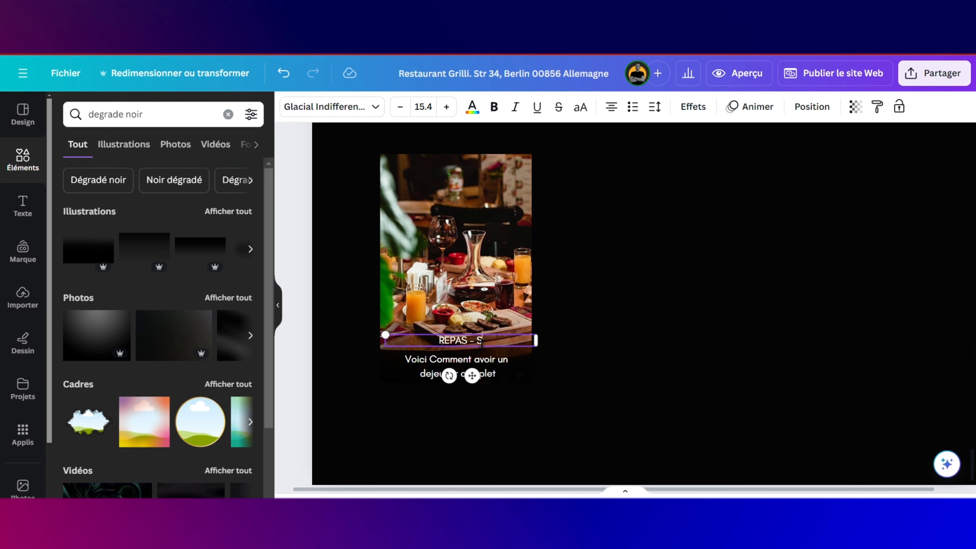
text(AVEURS)
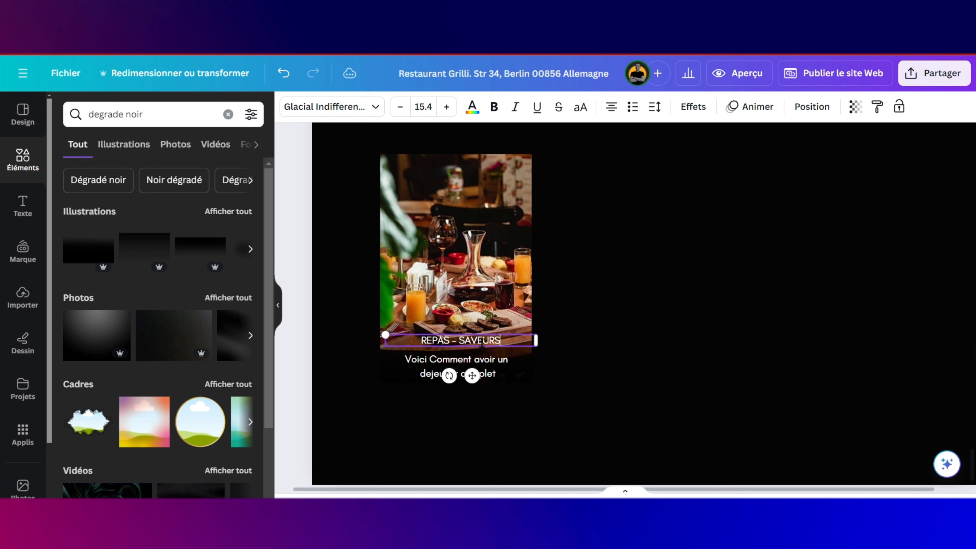
Step: Make the REPAS - SAVEURS heading beige, resize it and align it with the photo
click(476, 107)
click(243, 183)
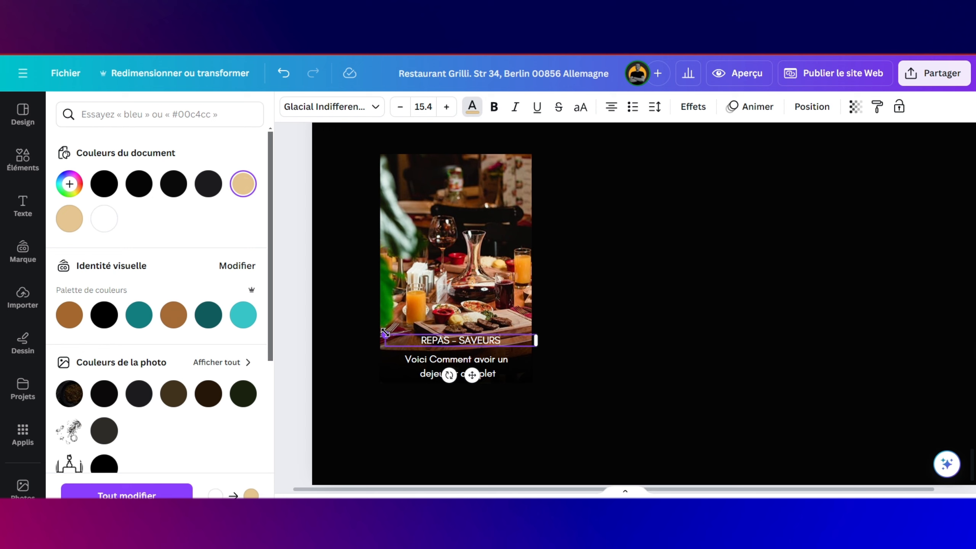
drag(385, 332, 398, 336)
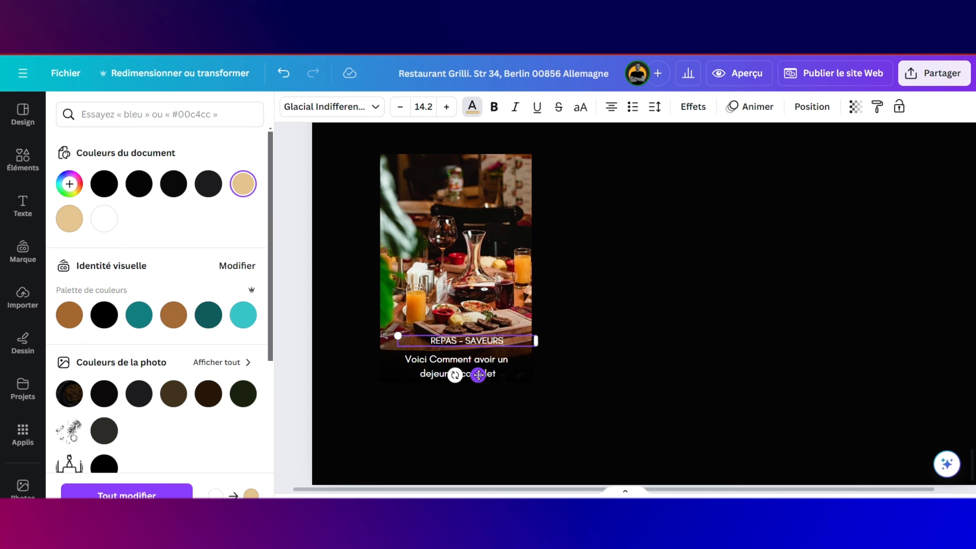
drag(478, 375, 470, 378)
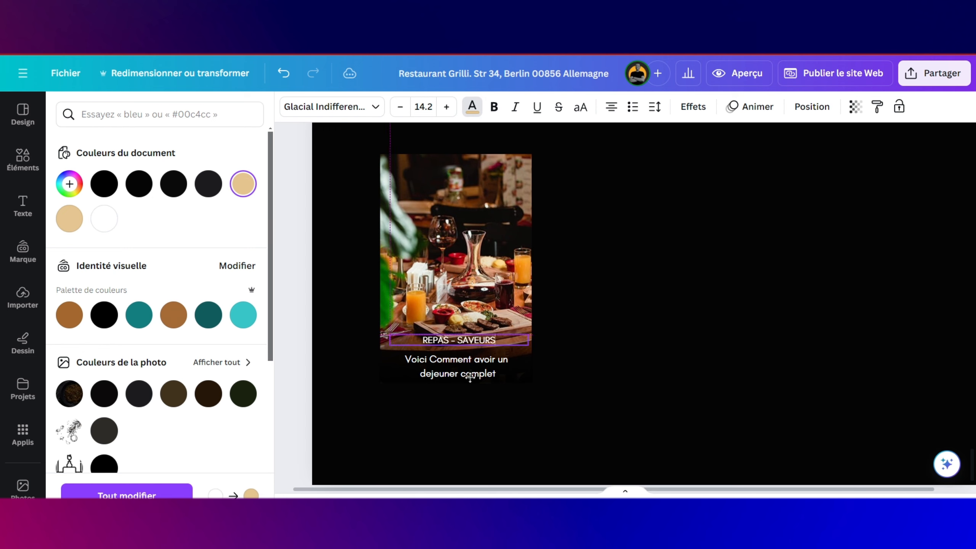
Step: Add a wide brown bar shape beside the photo, then delete it
click(19, 171)
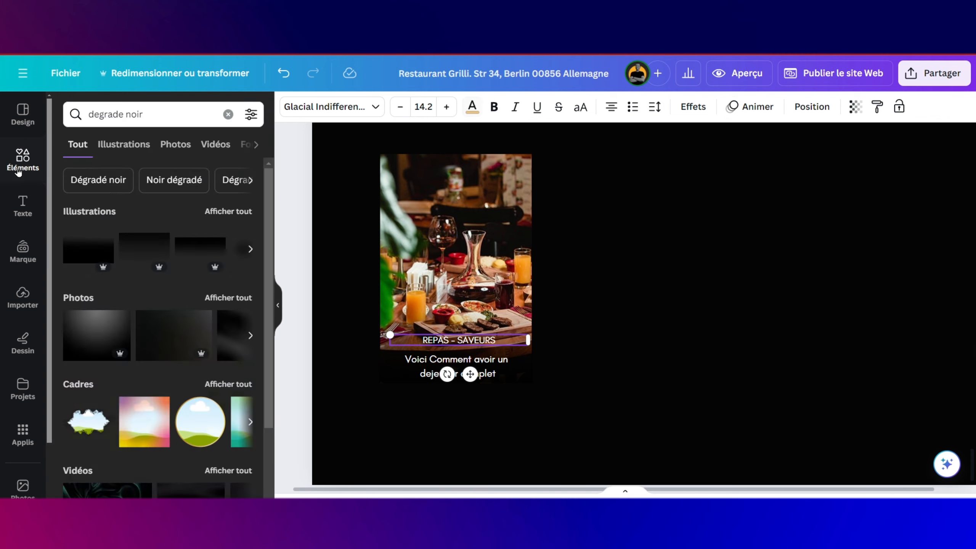
click(18, 170)
drag(203, 230, 487, 206)
drag(563, 371, 578, 207)
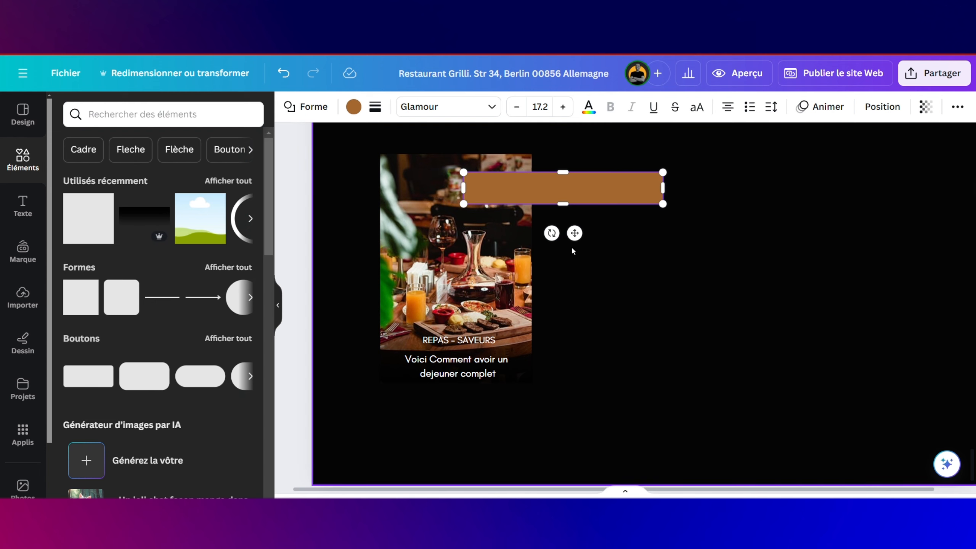
click(612, 195)
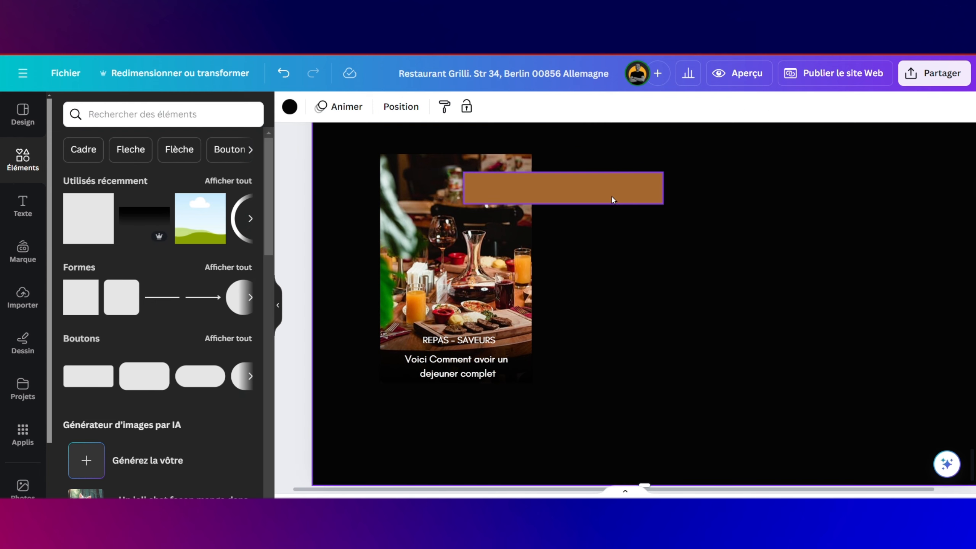
key(Delete)
scroll(611, 199, up, 15)
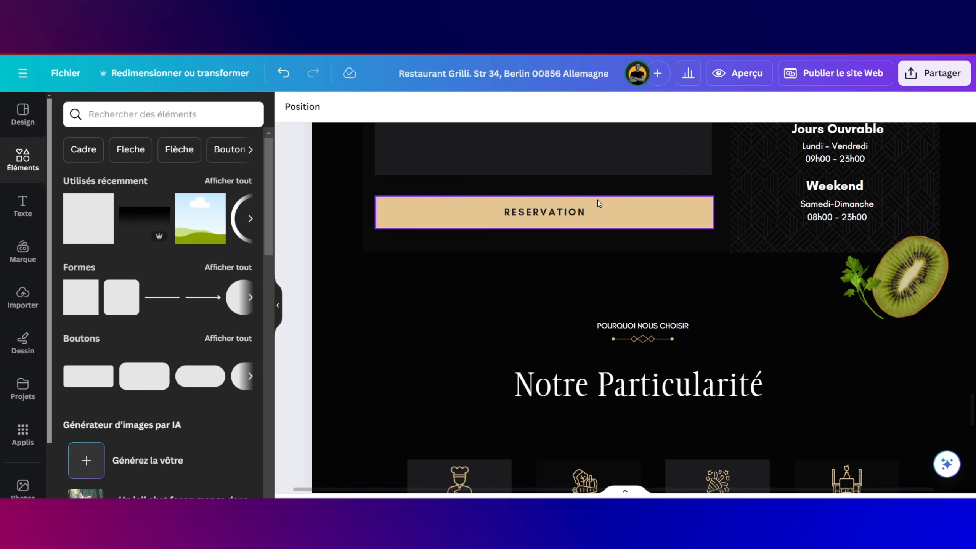
Step: Duplicate the RESERVATION button, move the copy above the food photo and narrow it
click(599, 204)
click(523, 165)
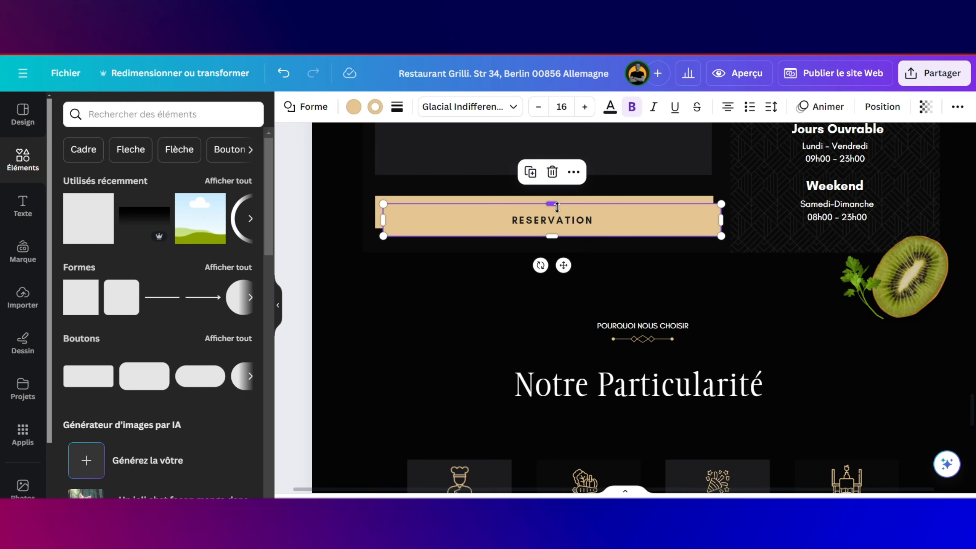
scroll(568, 220, down, 2)
drag(572, 157, 589, 340)
scroll(590, 340, down, 5)
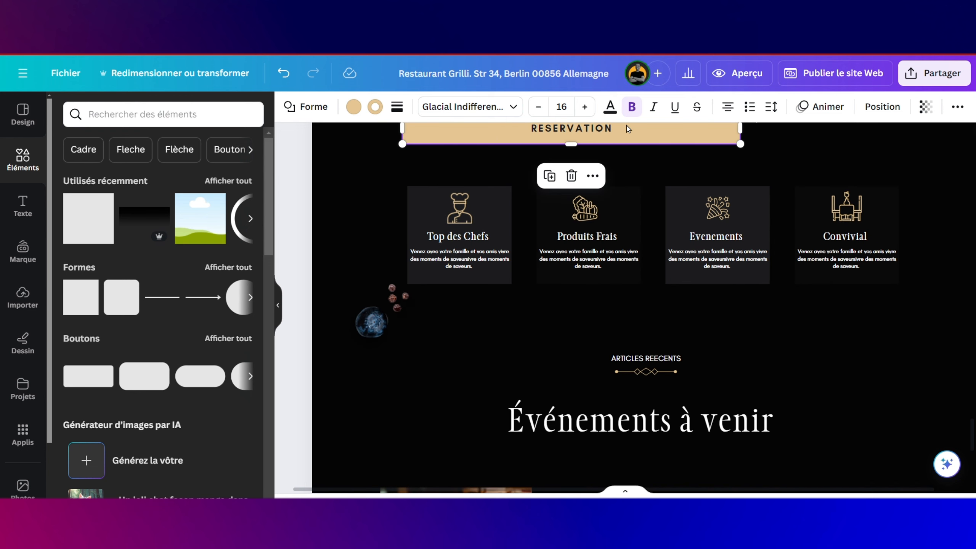
drag(629, 129, 605, 458)
scroll(723, 241, down, 5)
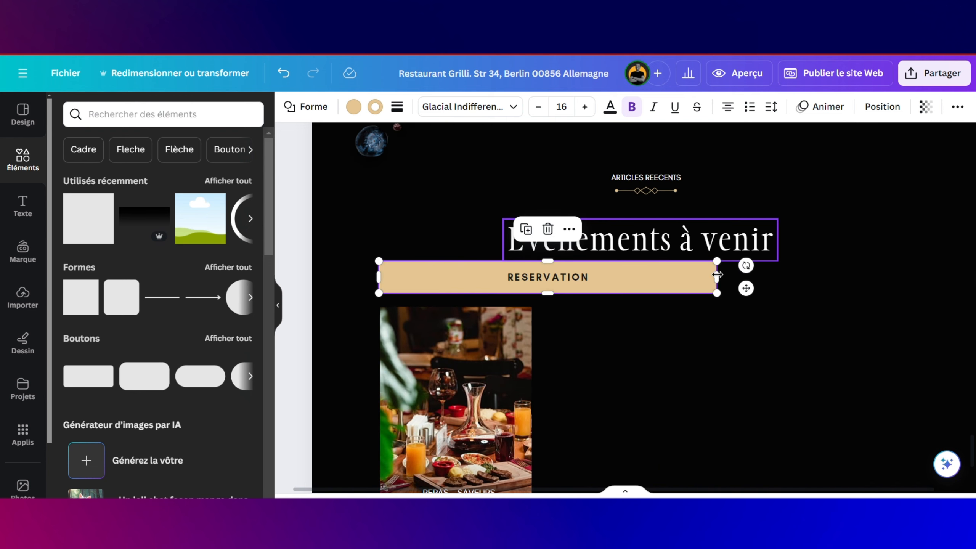
drag(717, 274, 478, 286)
scroll(481, 285, up, 5)
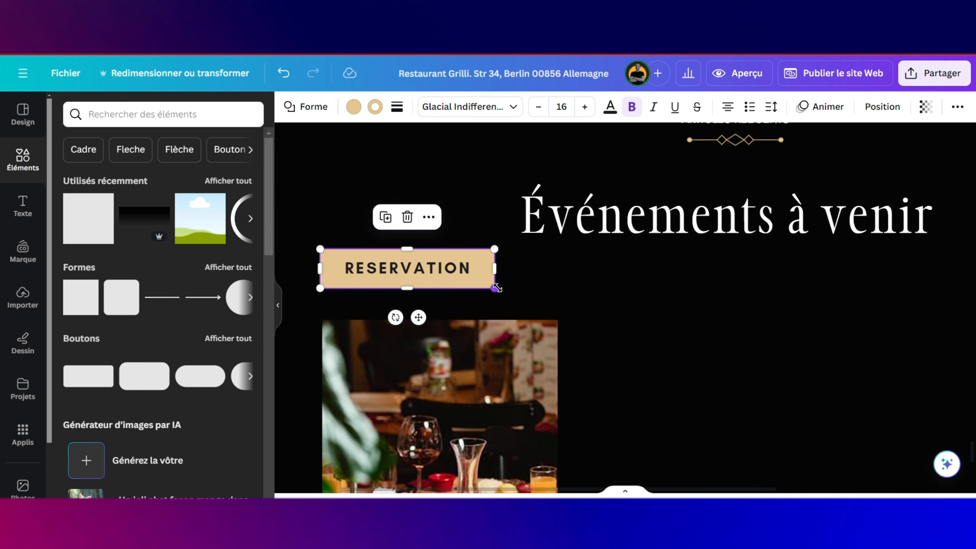
drag(496, 288, 468, 277)
Step: Set the copied button's RESERVATION text to size 12
click(433, 268)
double_click(433, 268)
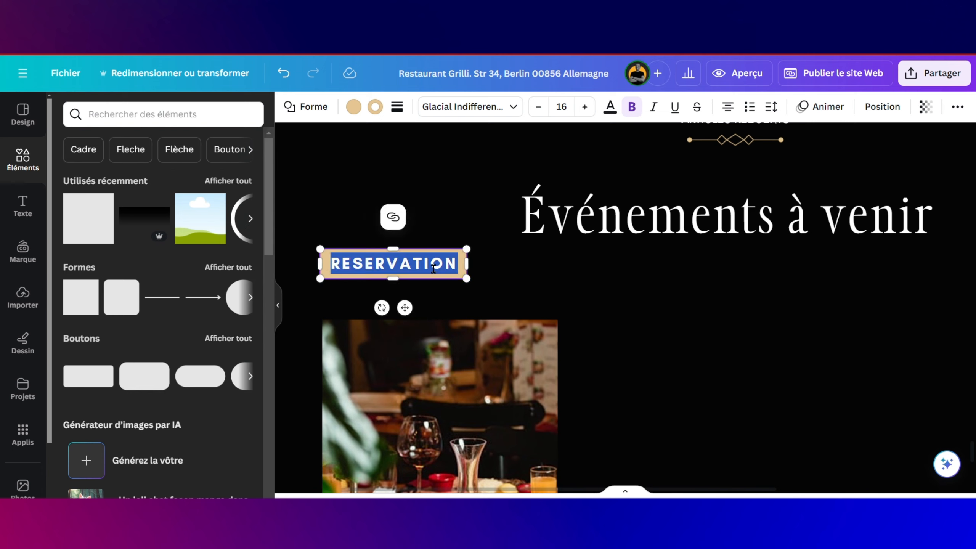
click(539, 110)
click(540, 109)
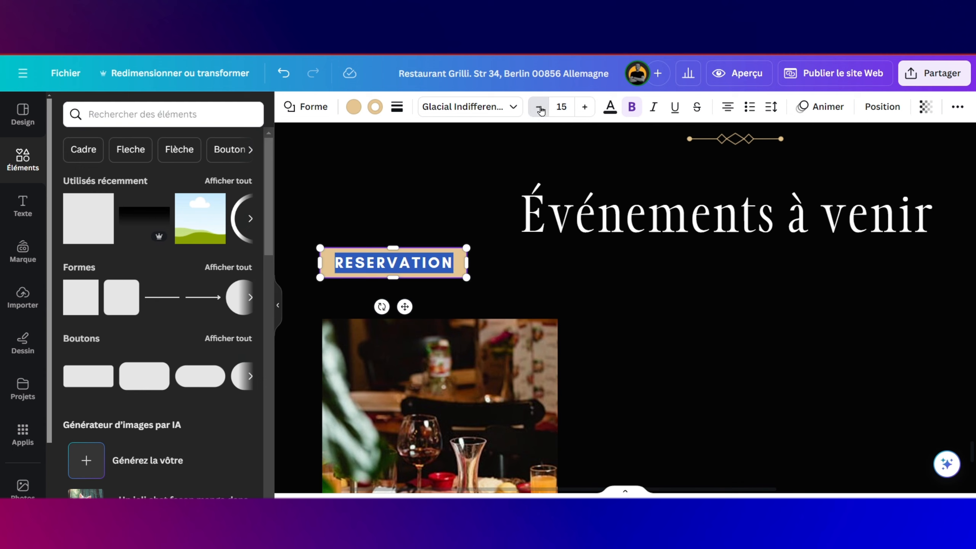
click(540, 109)
click(540, 109)
click(540, 109)
click(539, 109)
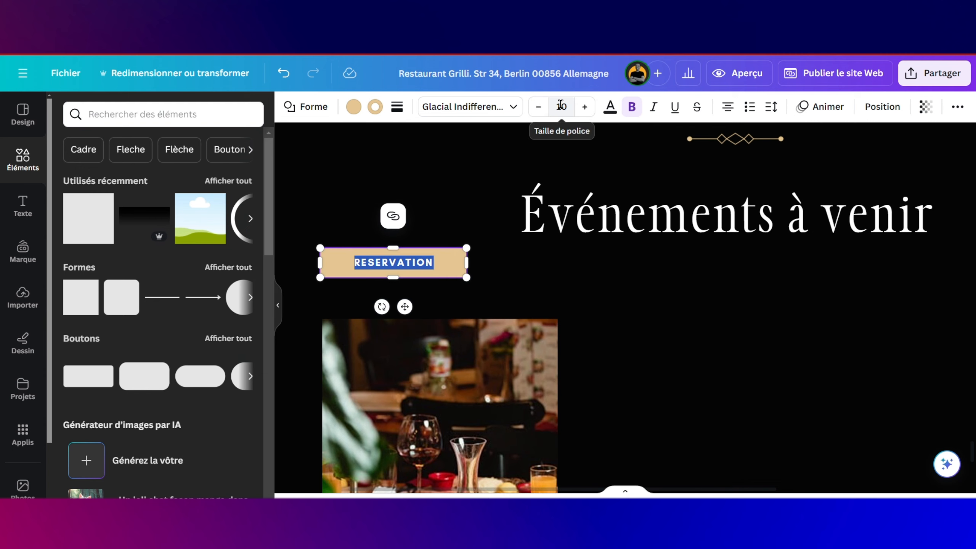
click(585, 107)
click(584, 106)
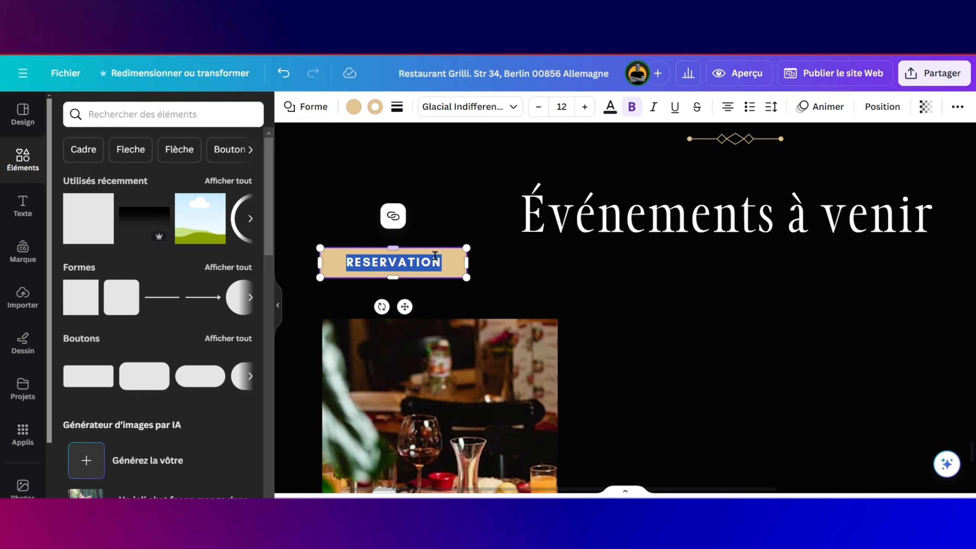
Step: Change the badge text to '24/07/2024', shrink it and move it onto the photo
text(24)
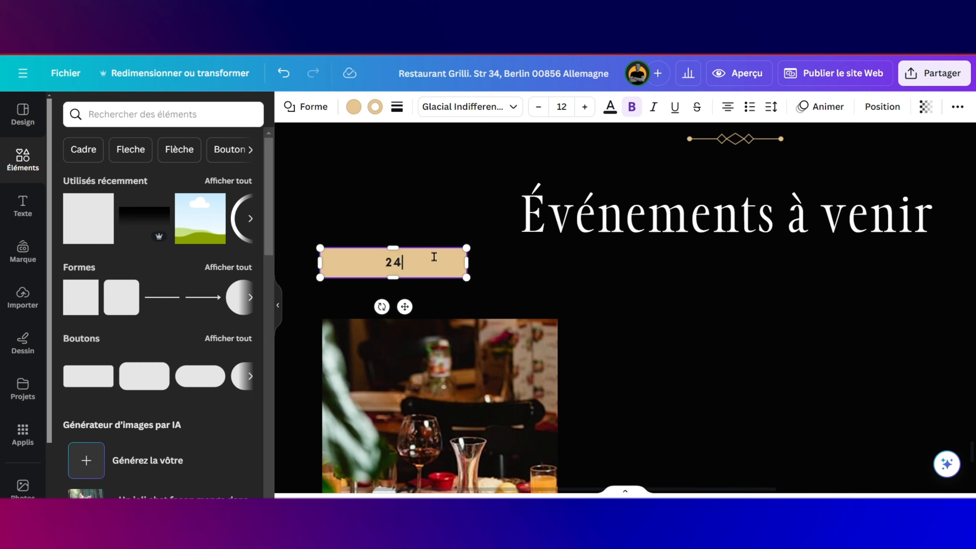
text(7)
key(BackSpace)
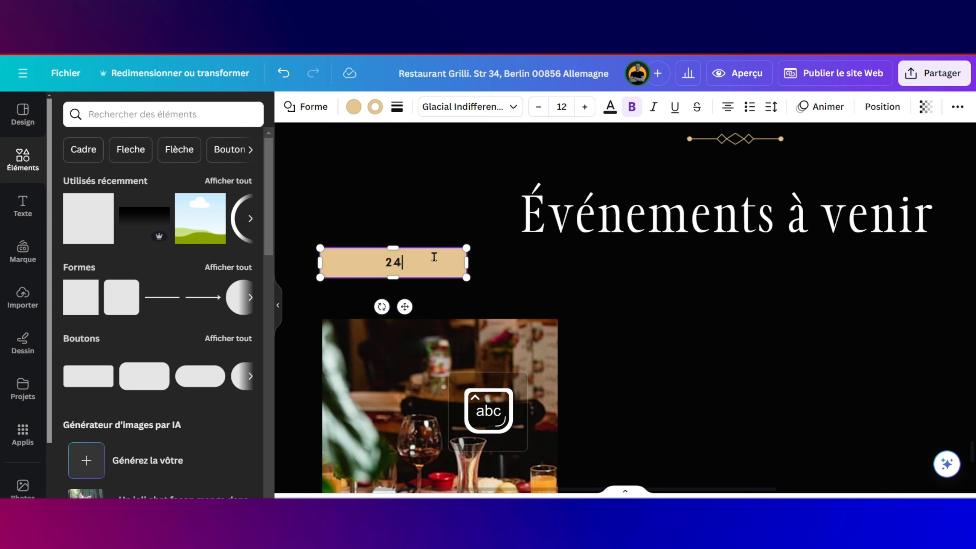
text(/07/)
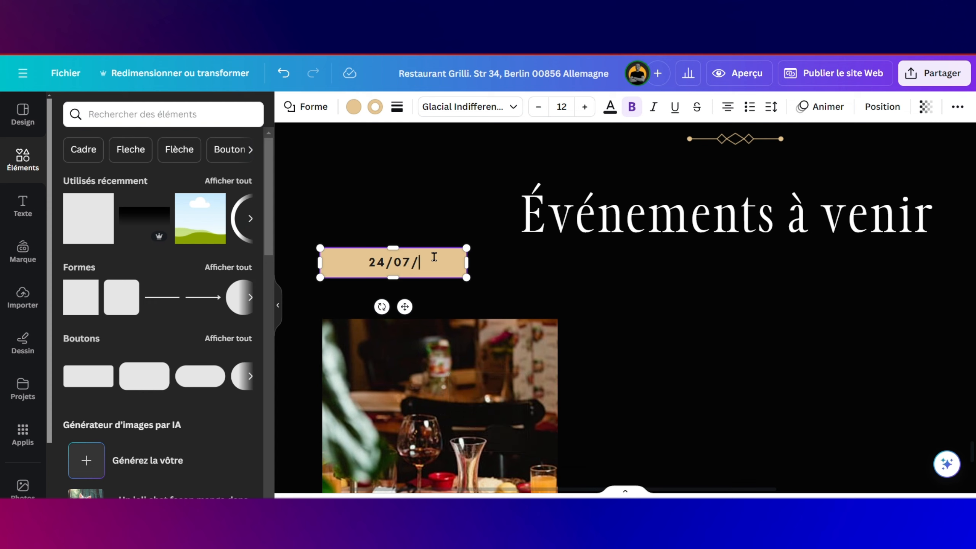
text(202)
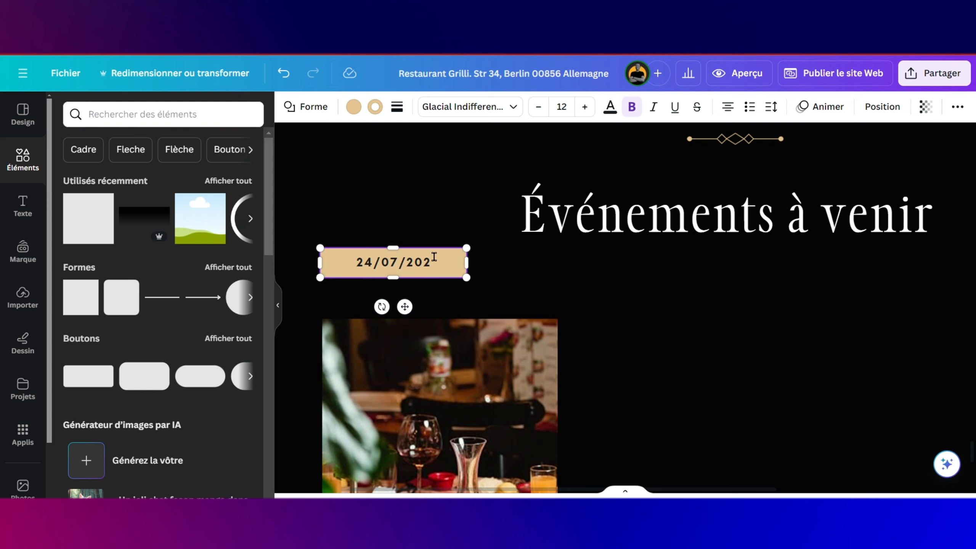
text(4)
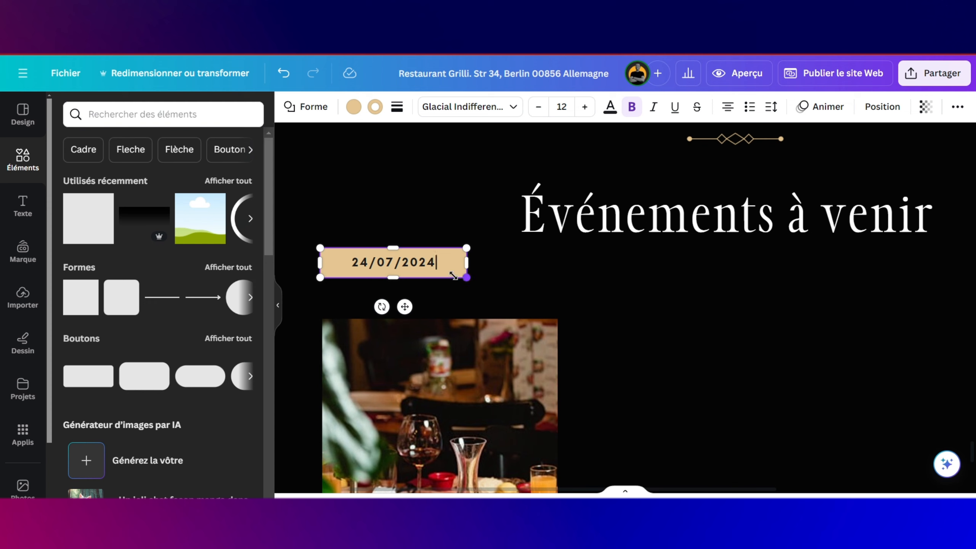
drag(454, 276, 427, 268)
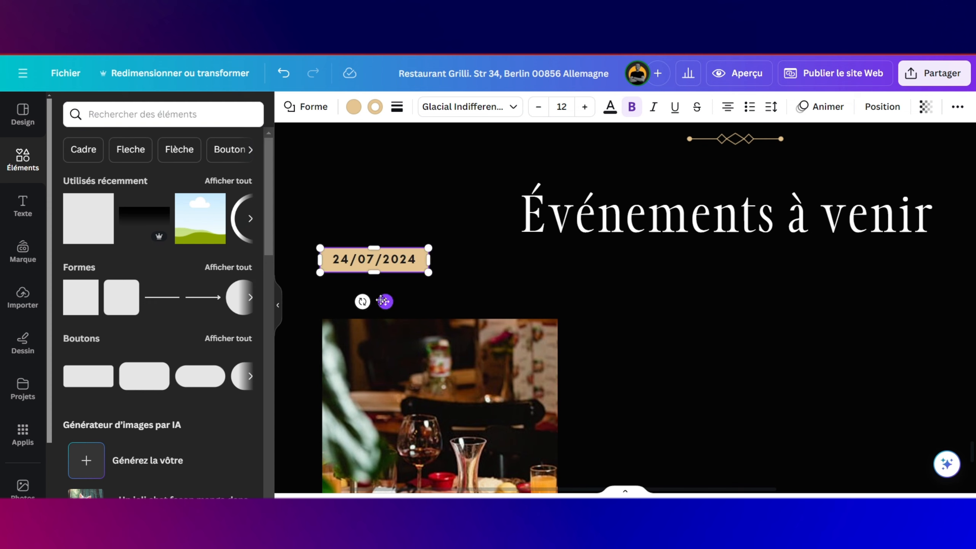
drag(383, 301, 389, 387)
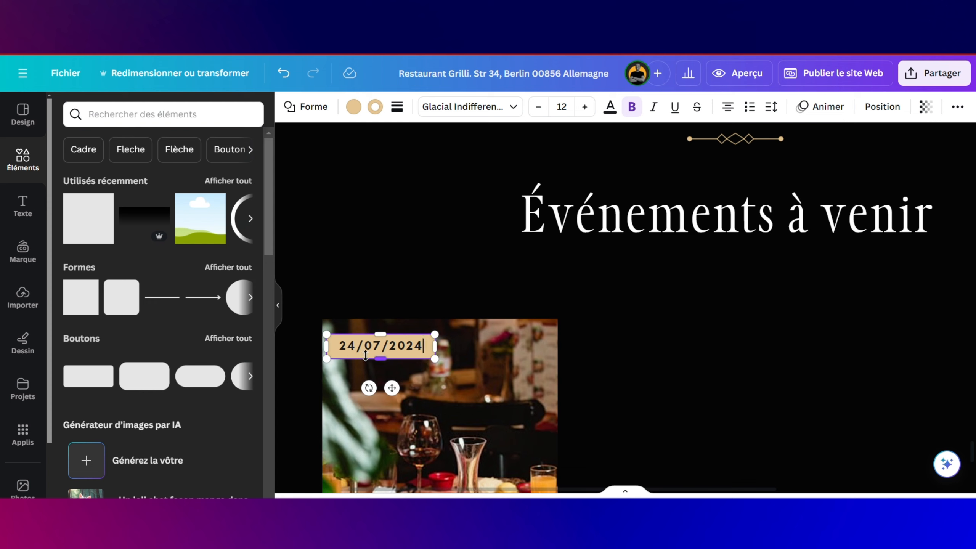
Step: Reduce the date's font size to 9 and shrink the badge to fit
double_click(371, 352)
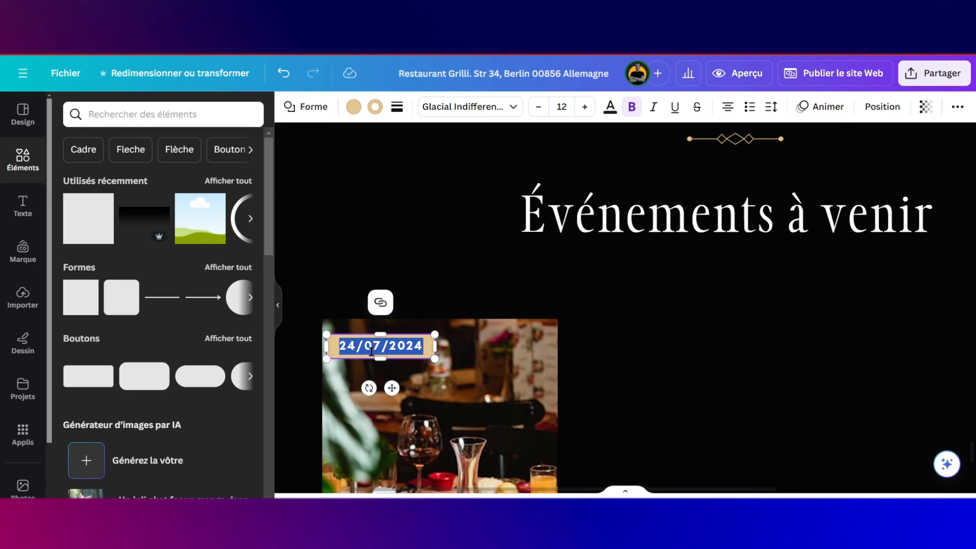
click(539, 106)
click(538, 106)
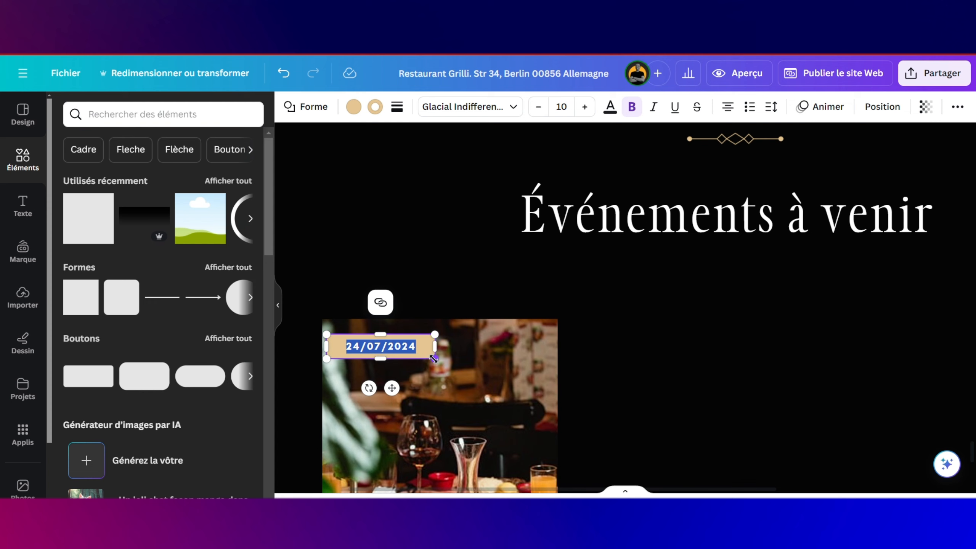
drag(427, 359, 413, 356)
click(538, 108)
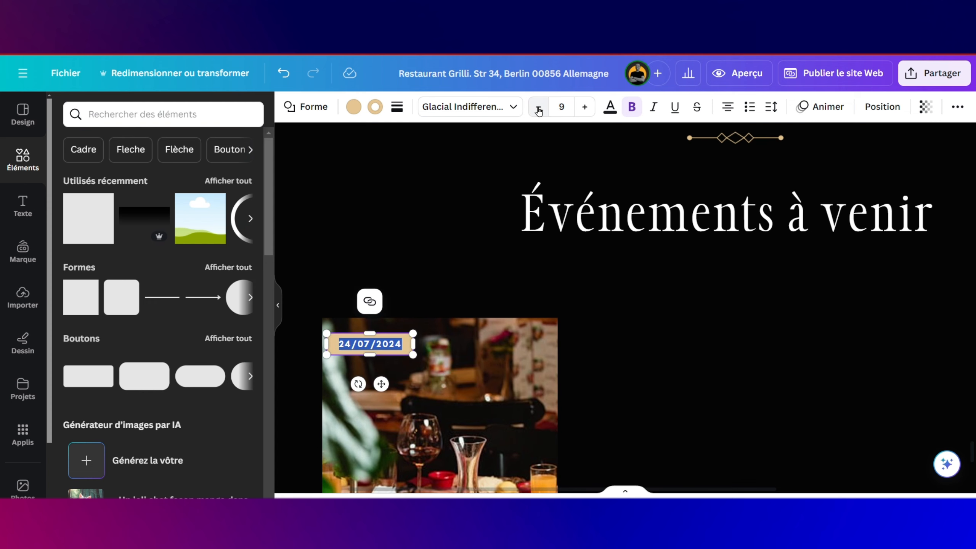
click(539, 109)
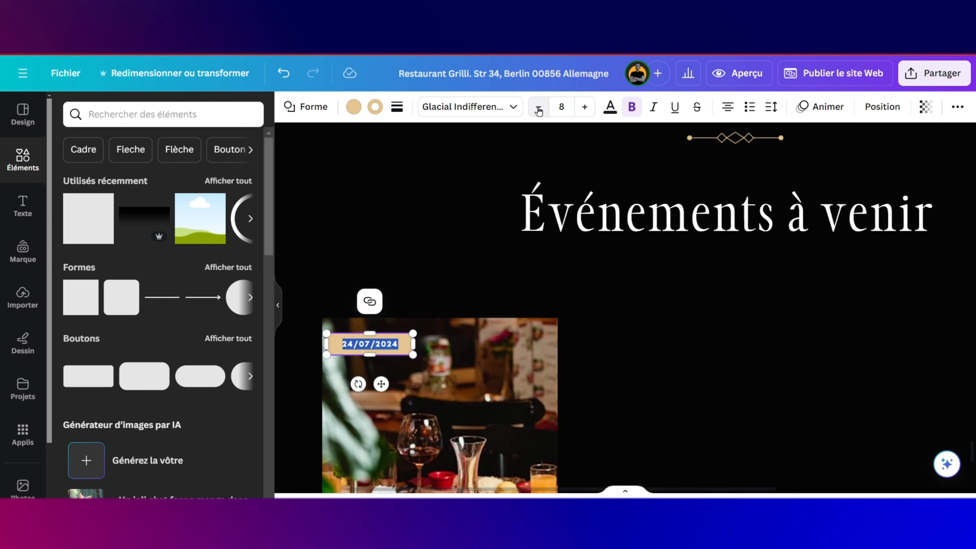
click(584, 108)
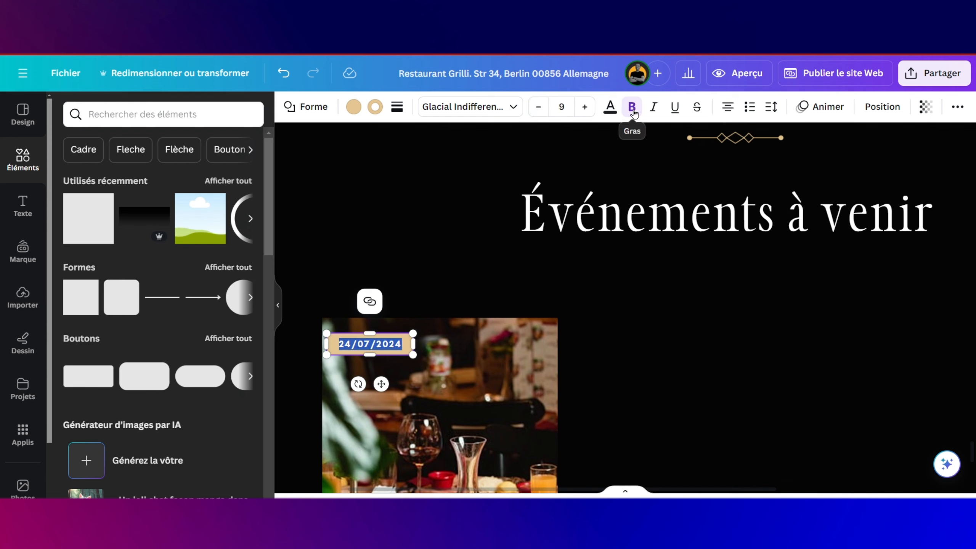
Step: Make the date text white with a black fill and black border
click(612, 109)
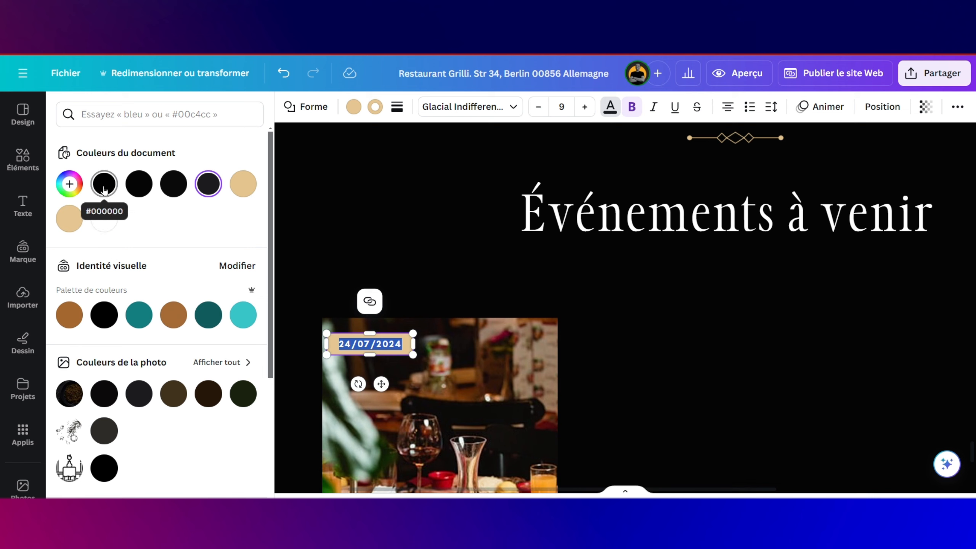
click(103, 218)
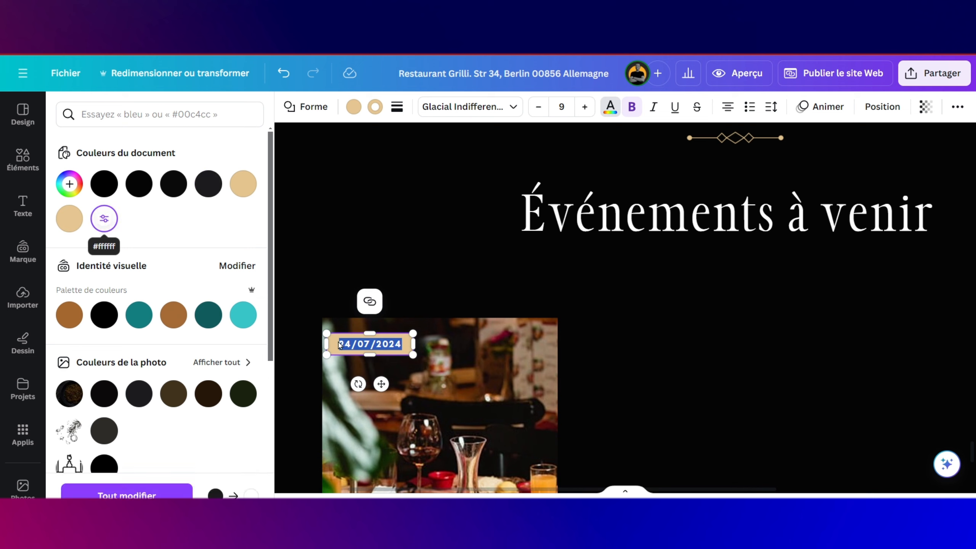
click(354, 106)
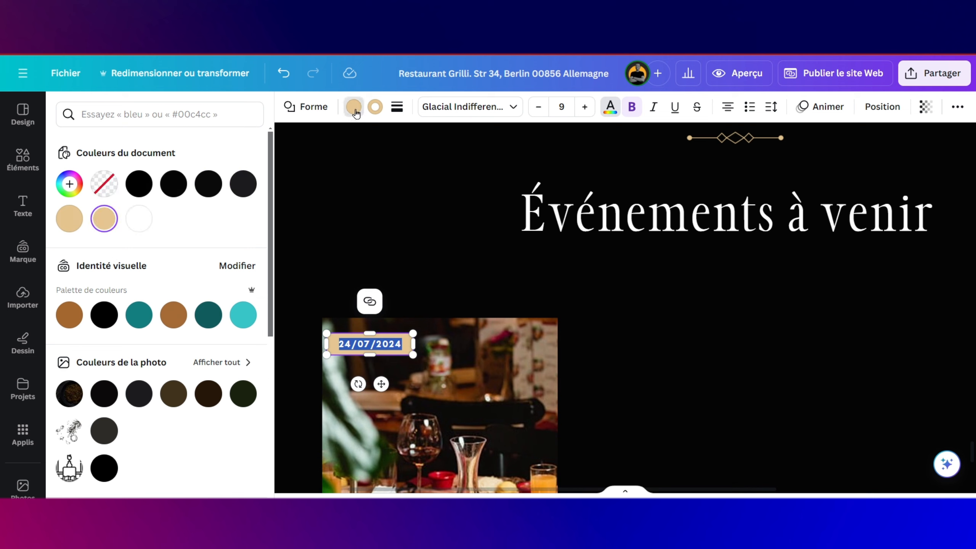
click(139, 184)
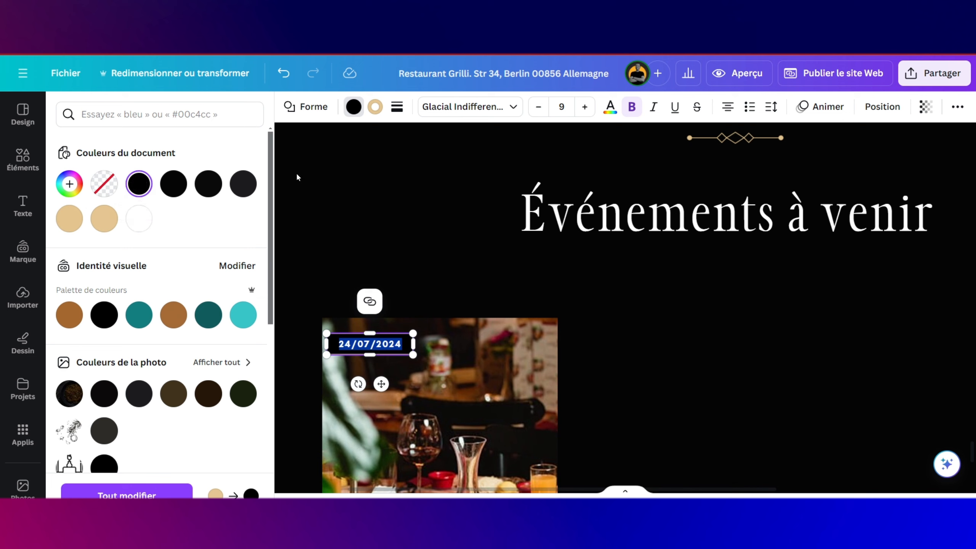
click(376, 109)
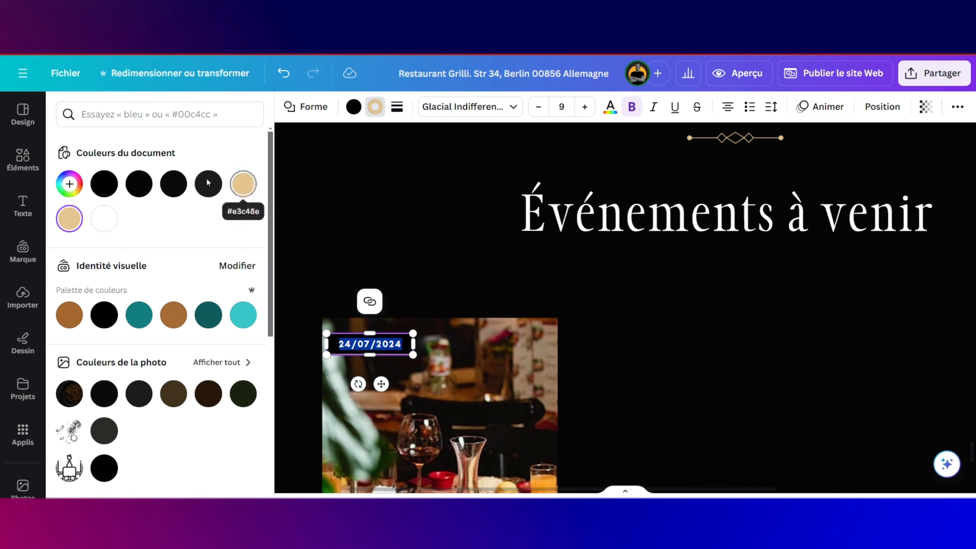
click(169, 185)
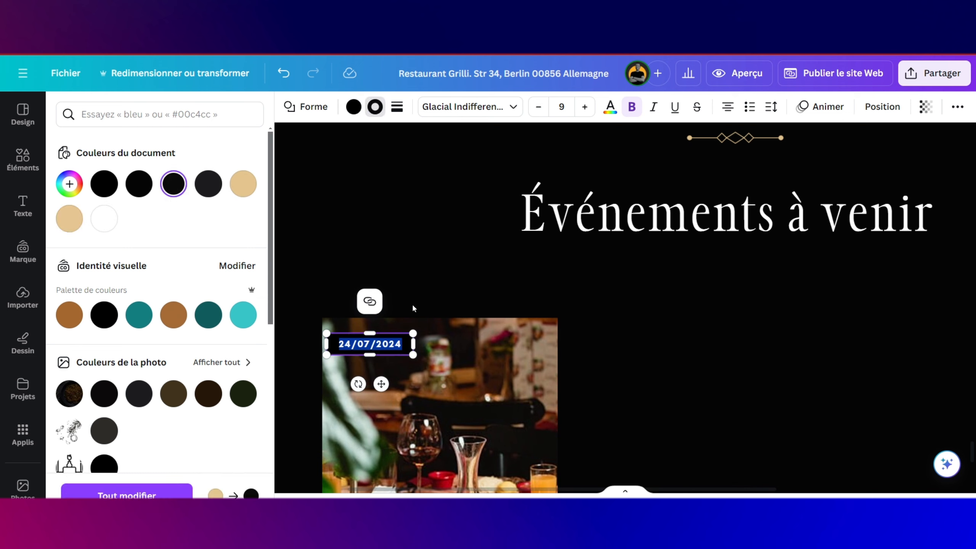
click(452, 360)
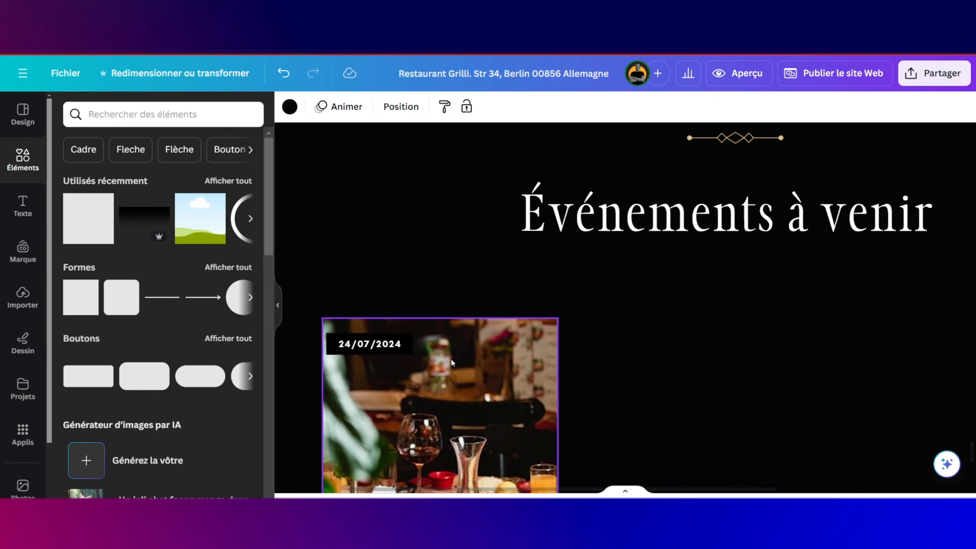
Step: Select all of the event card's elements and group them
scroll(542, 375, down, 5)
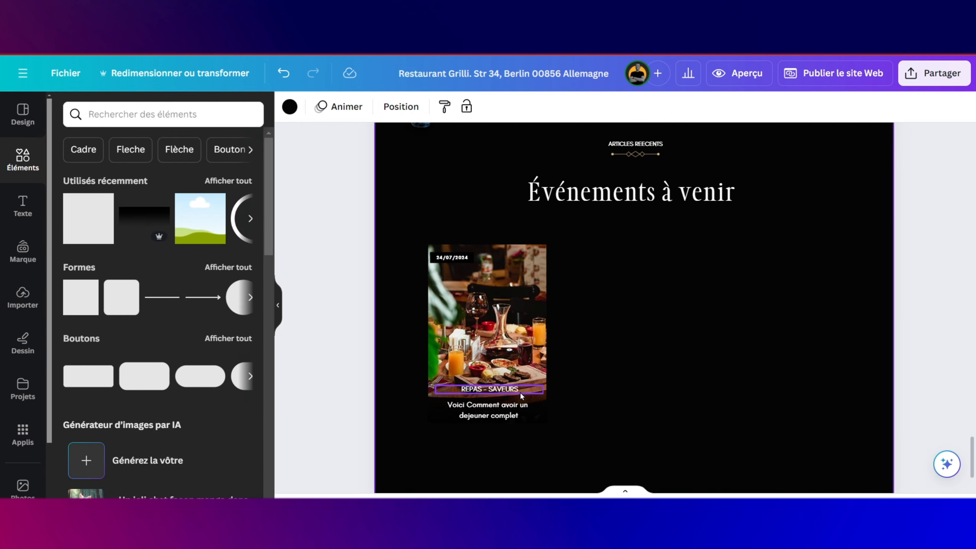
drag(541, 397, 541, 397)
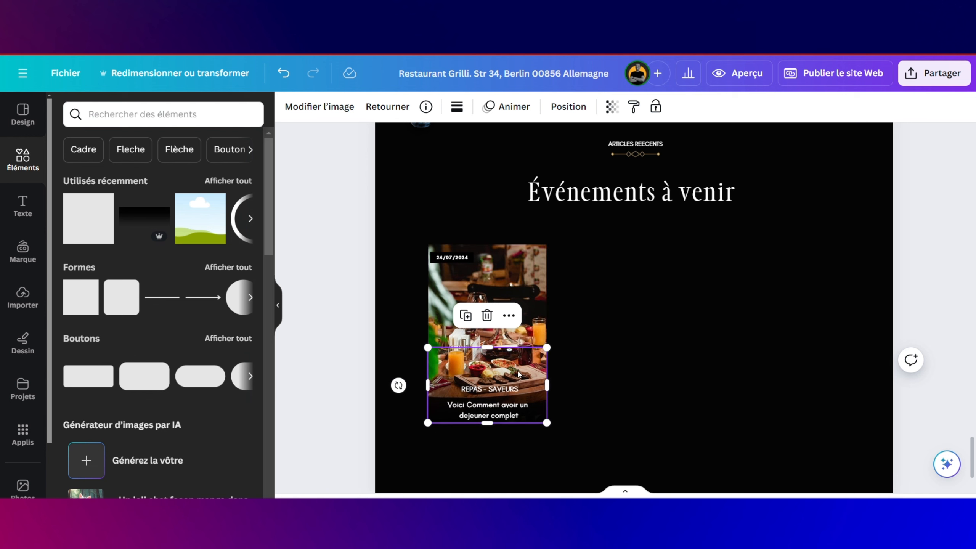
drag(438, 218, 513, 421)
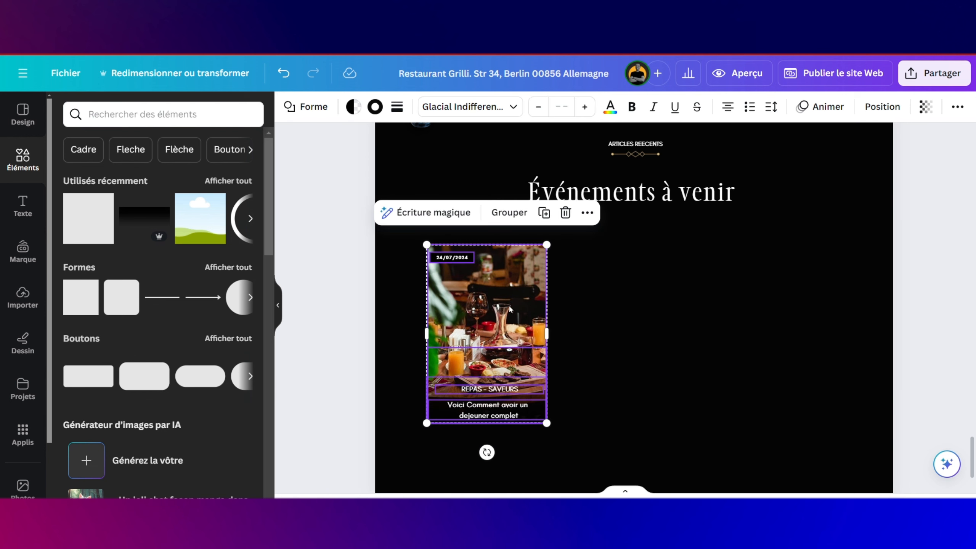
click(510, 211)
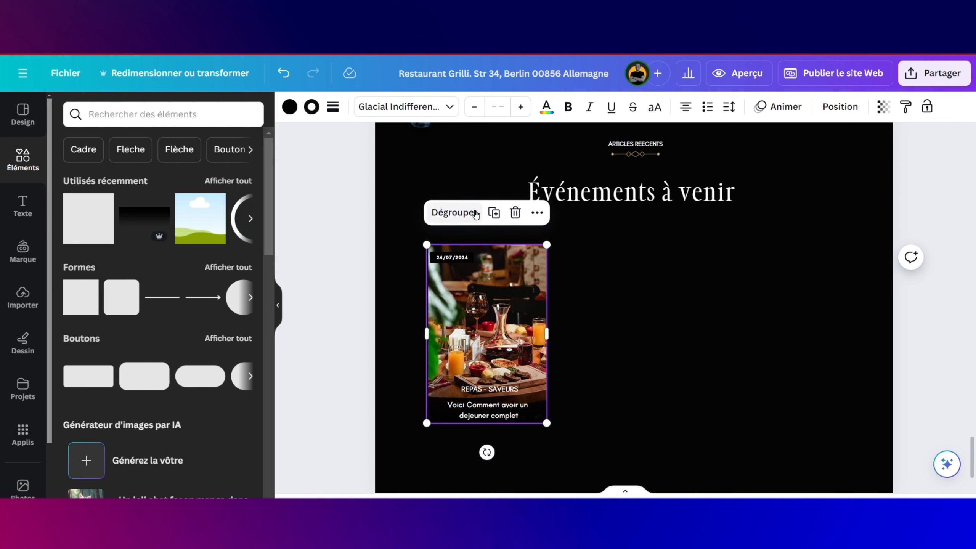
Step: Duplicate the card into a row of three and start retitling the middle one ACTU REPAS
click(495, 212)
drag(496, 304, 633, 298)
click(638, 212)
drag(410, 222, 849, 435)
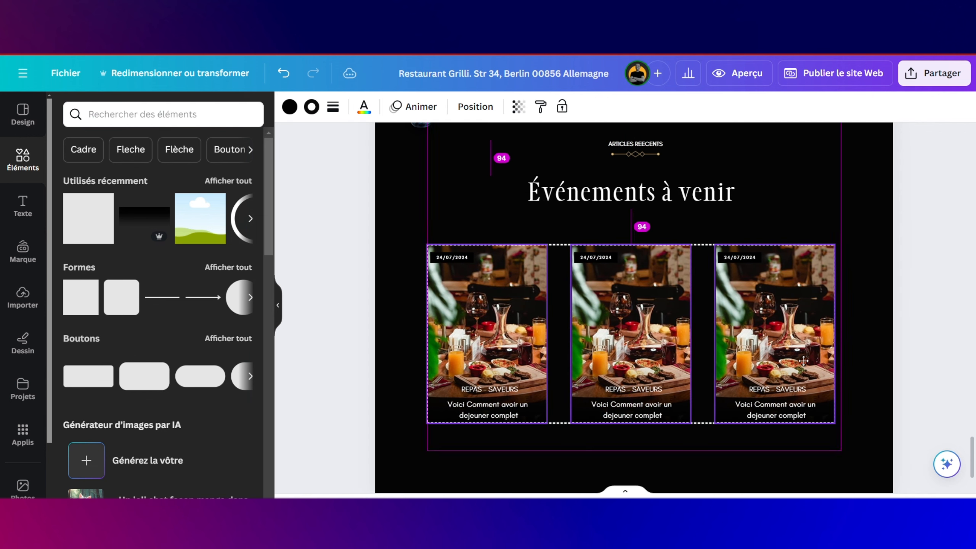
double_click(633, 389)
text(ACTU REPAS)
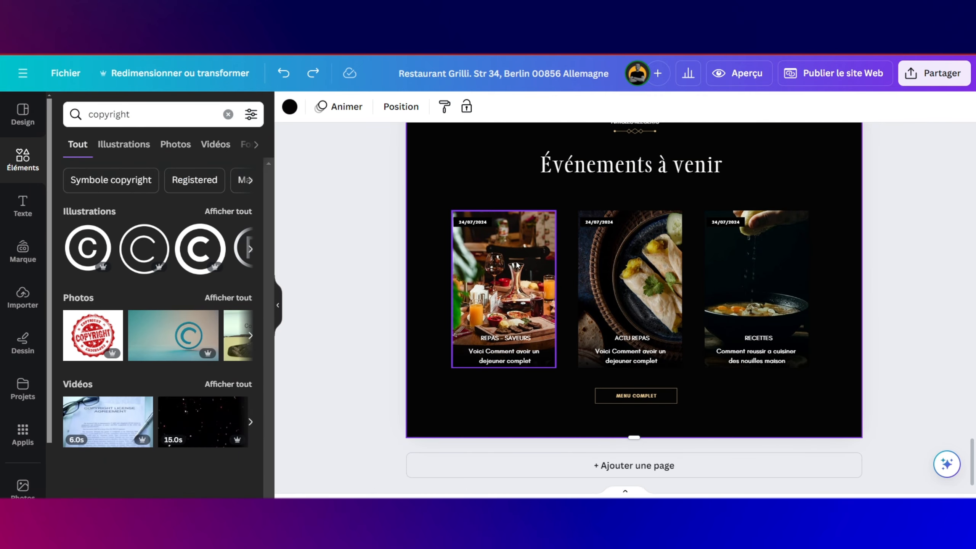
Step: Show the uploaded images and check the ACTU REPAS, RECETTES and MENU COMPLET card texts
click(34, 300)
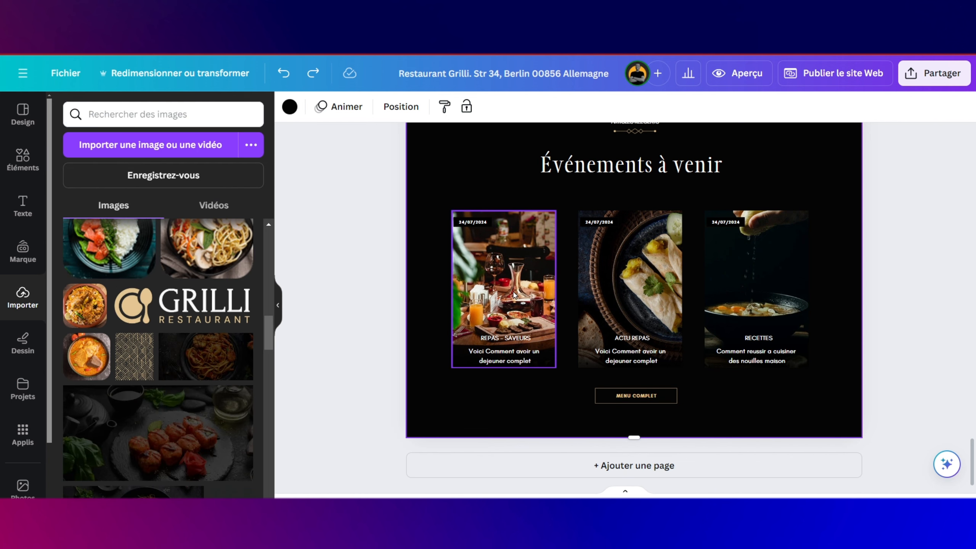
click(633, 339)
click(631, 356)
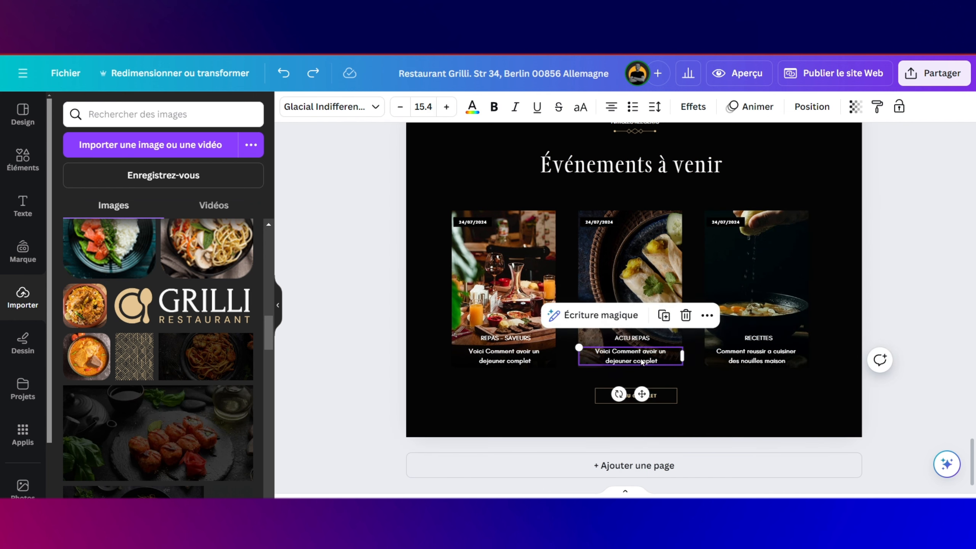
click(766, 342)
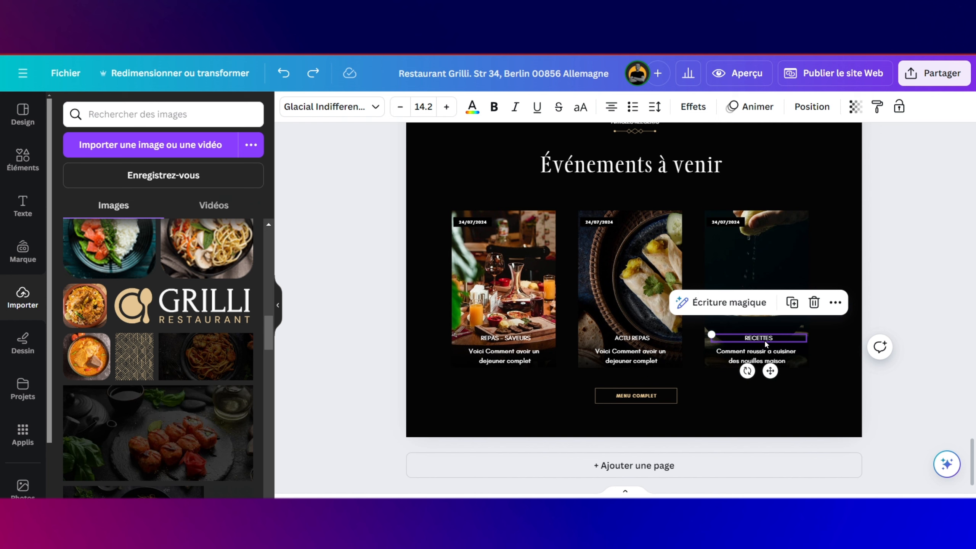
click(658, 394)
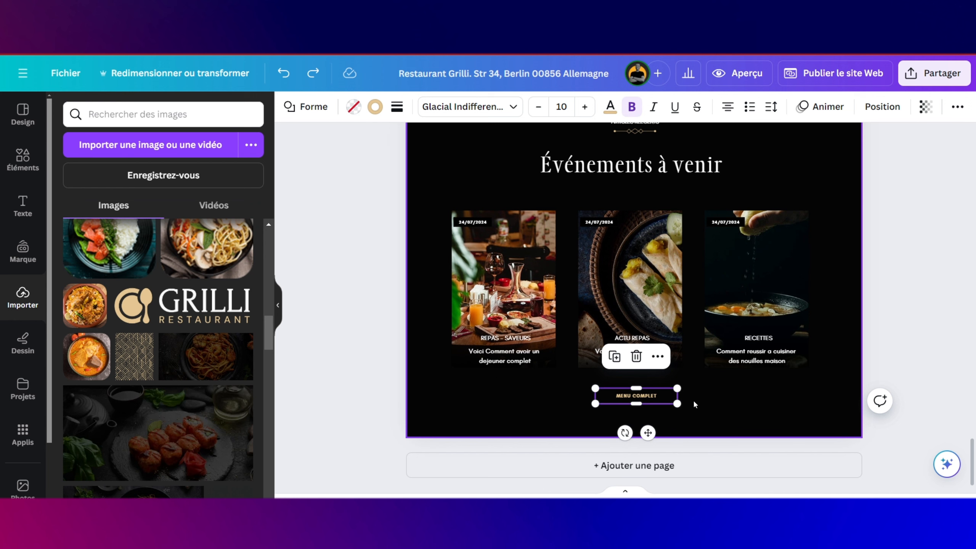
click(676, 425)
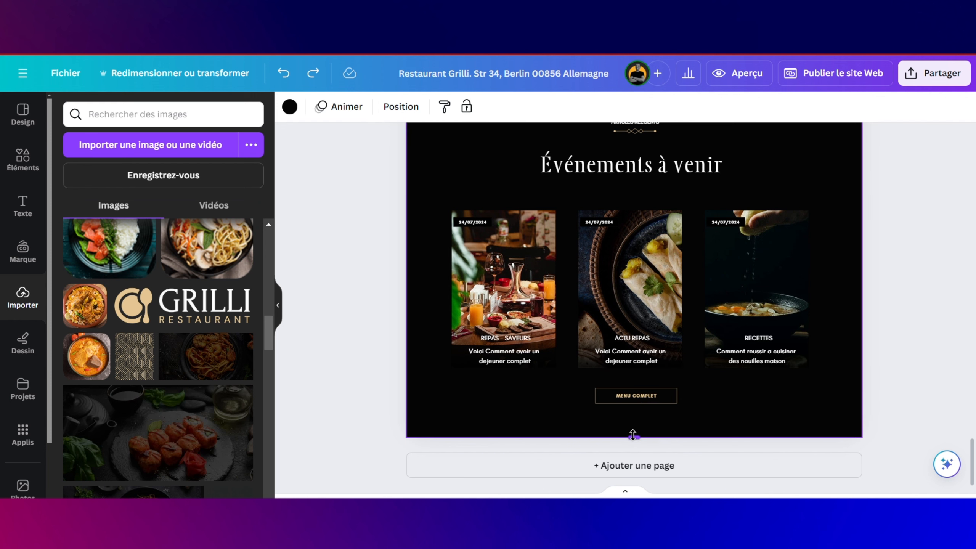
Step: Add a blank page after the Événements à venir section and adjust its height slightly
right_click(634, 457)
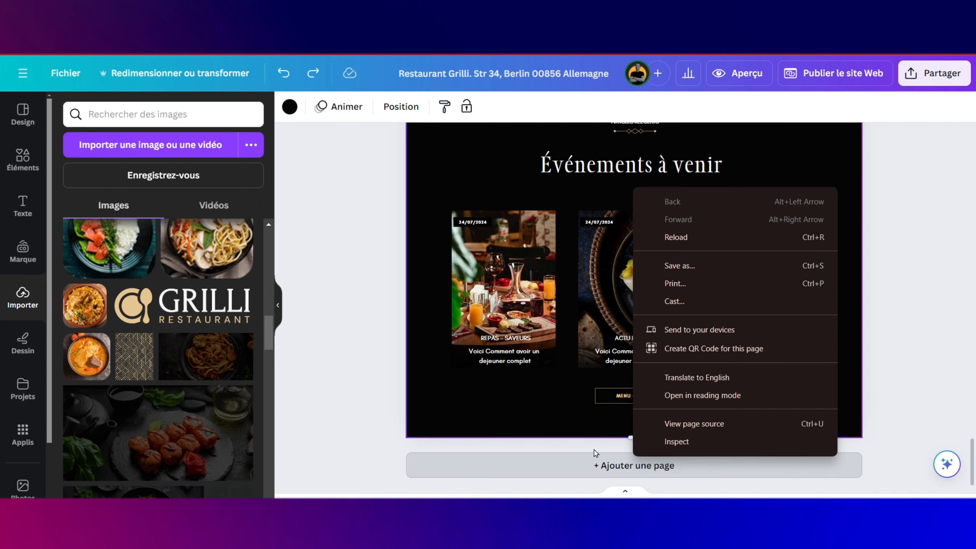
click(343, 178)
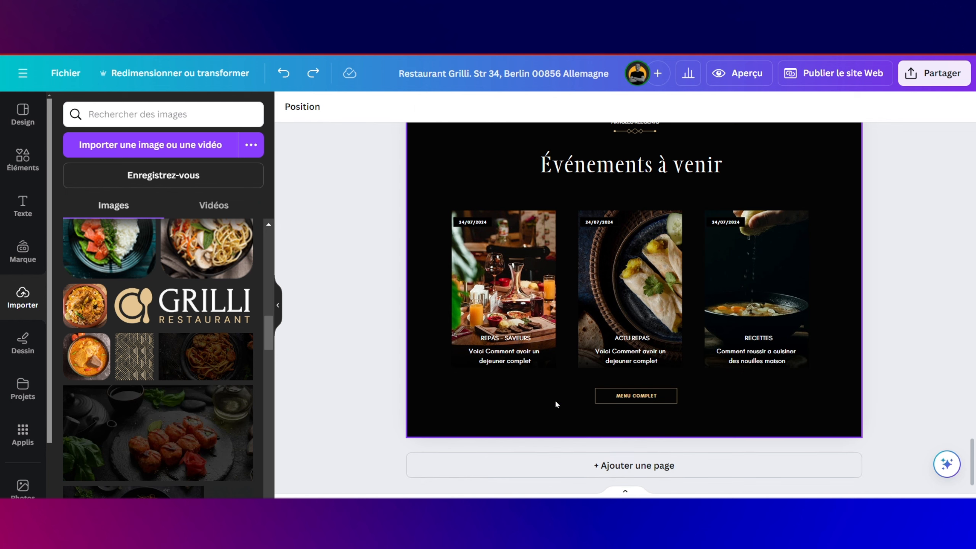
click(630, 465)
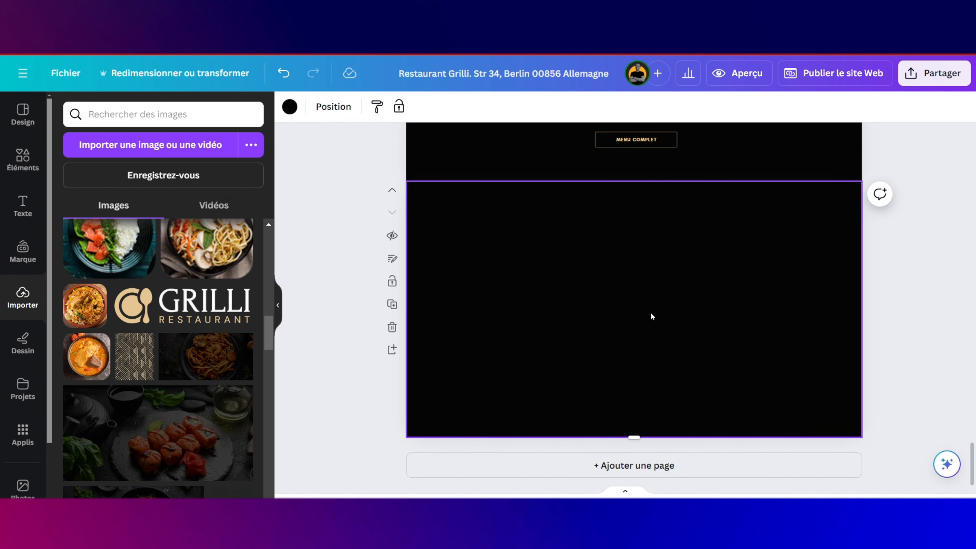
right_click(638, 464)
click(632, 443)
drag(634, 441, 634, 474)
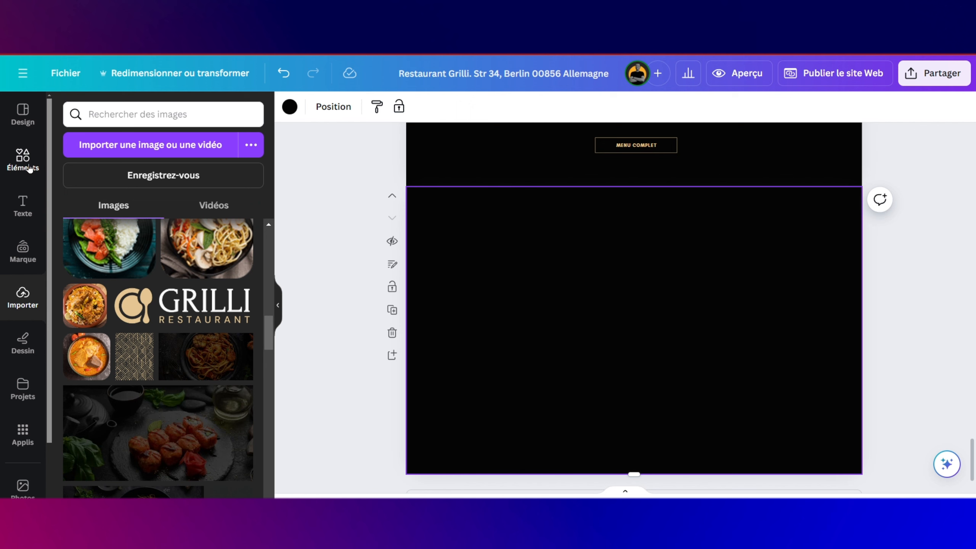
Step: Paste a copy of the ARTICLES RECENTS heading onto the blank footer page, then position and enlarge it
scroll(621, 226, up, 15)
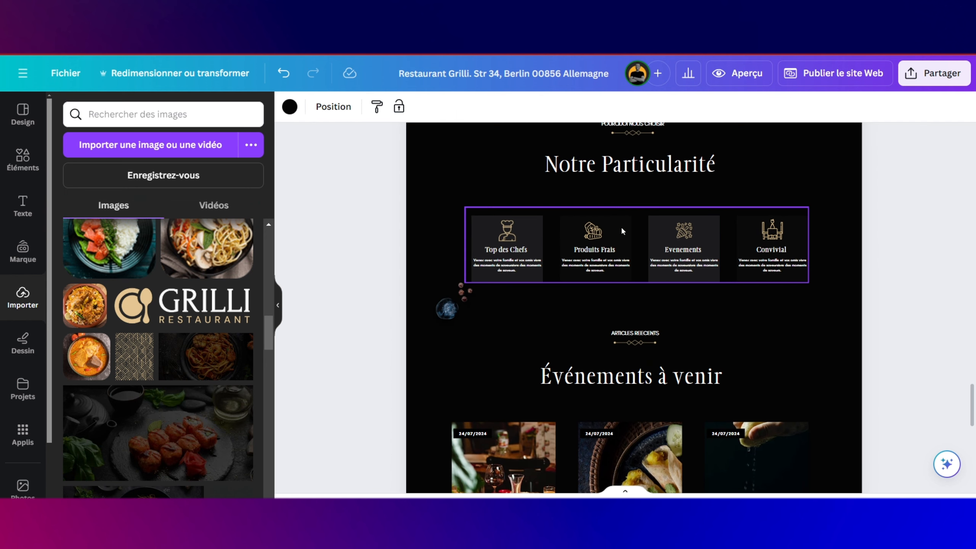
scroll(620, 226, down, 5)
scroll(621, 226, up, 3)
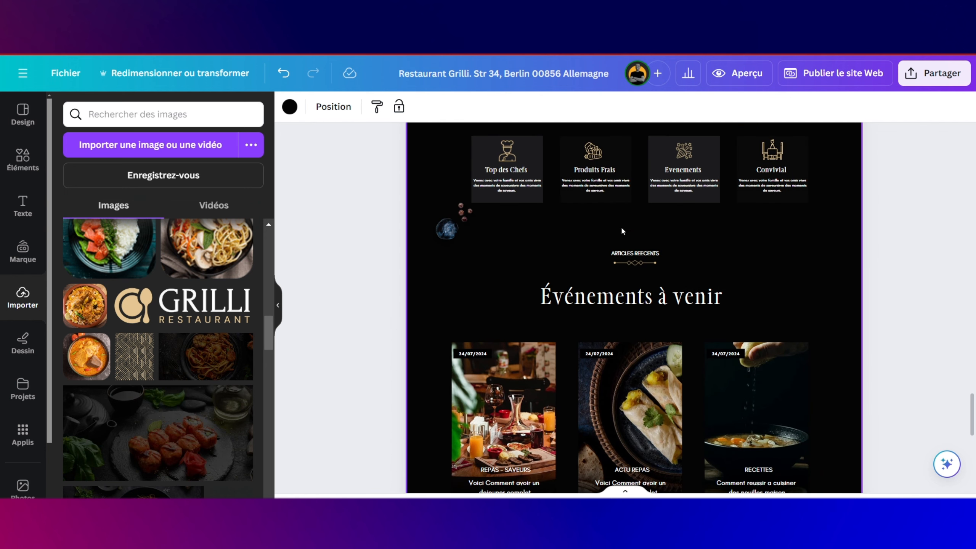
click(635, 254)
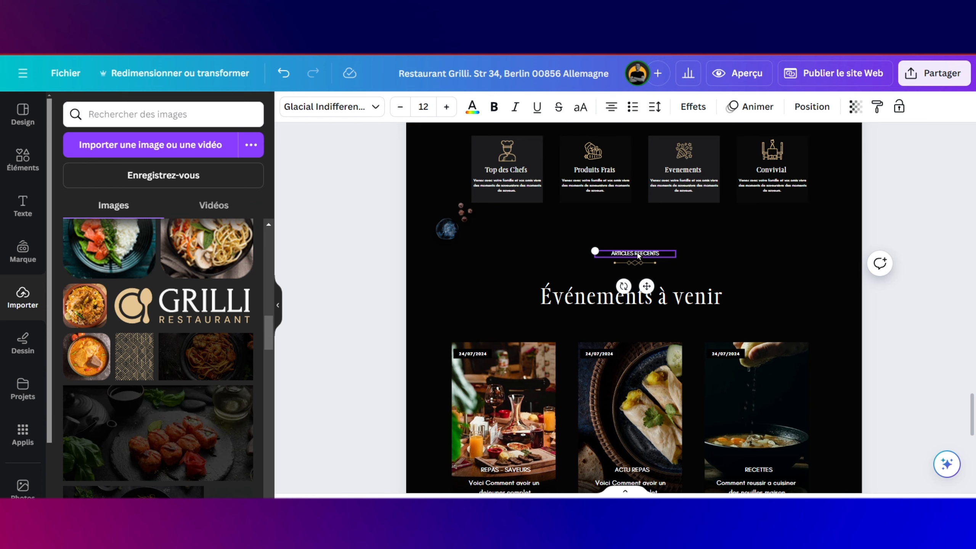
scroll(636, 256, down, 10)
click(540, 265)
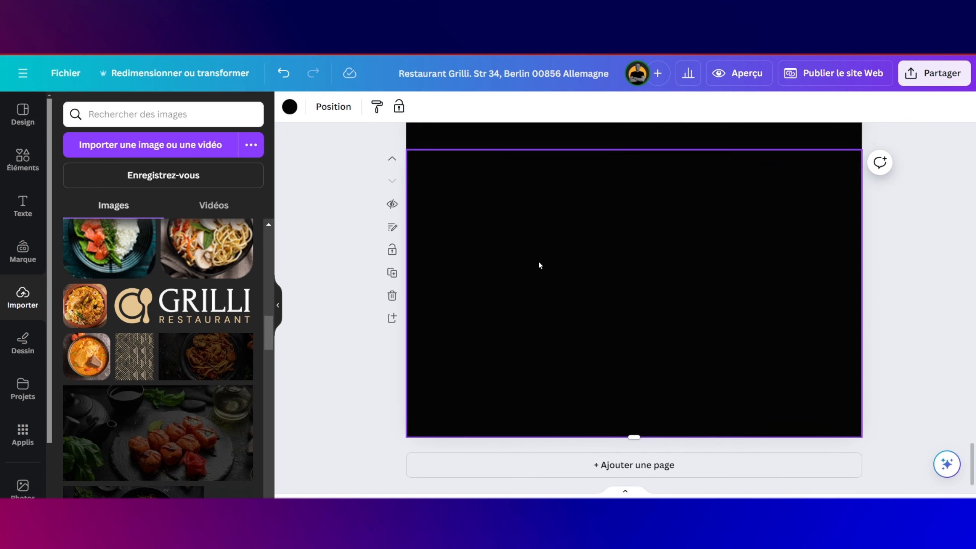
key(ctrl+v)
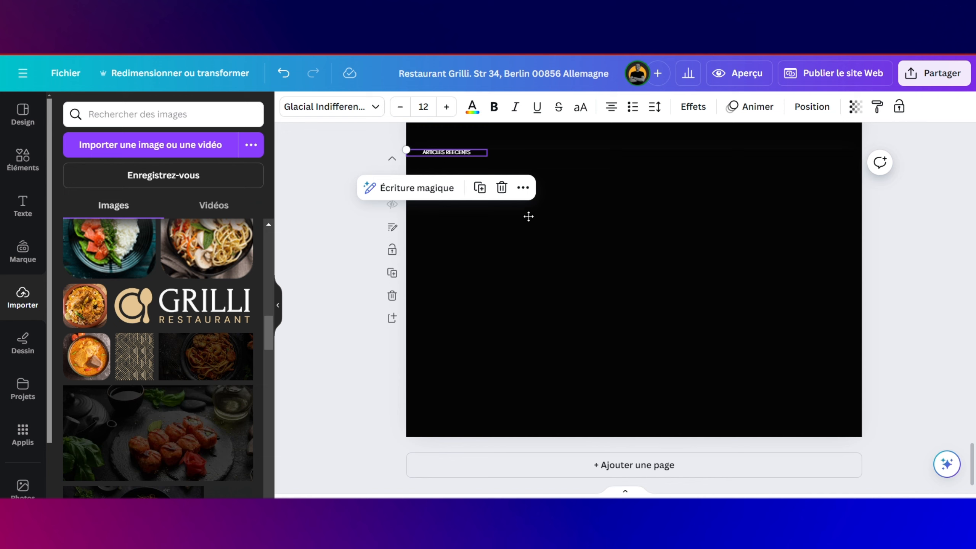
drag(448, 151, 532, 233)
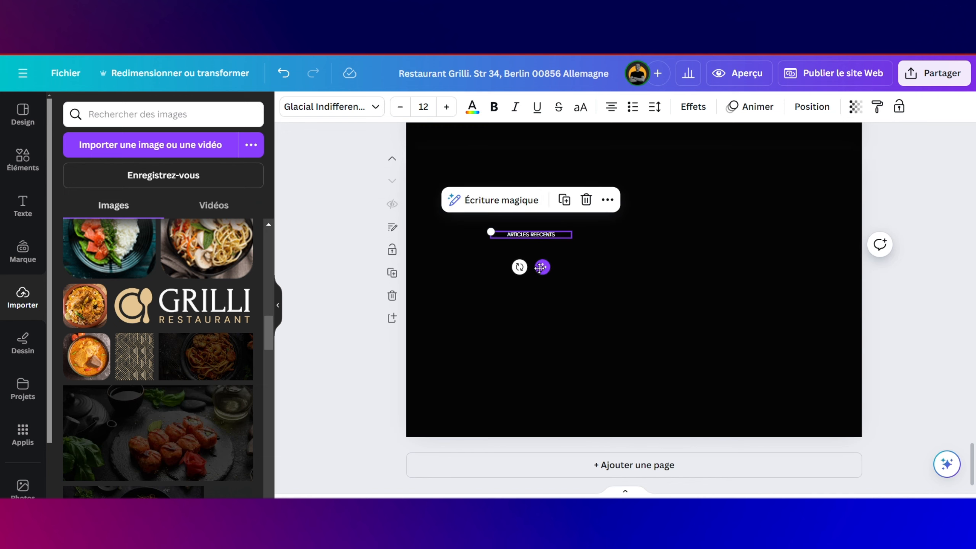
right_click(508, 266)
key(Escape)
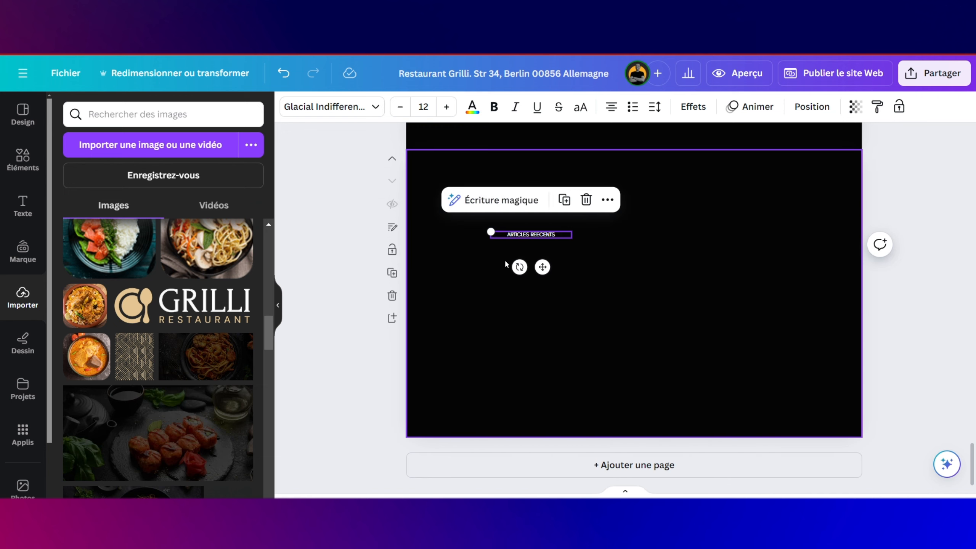
mouse_move(542, 266)
mouse_down()
mouse_move(508, 264)
mouse_move(529, 274)
mouse_up()
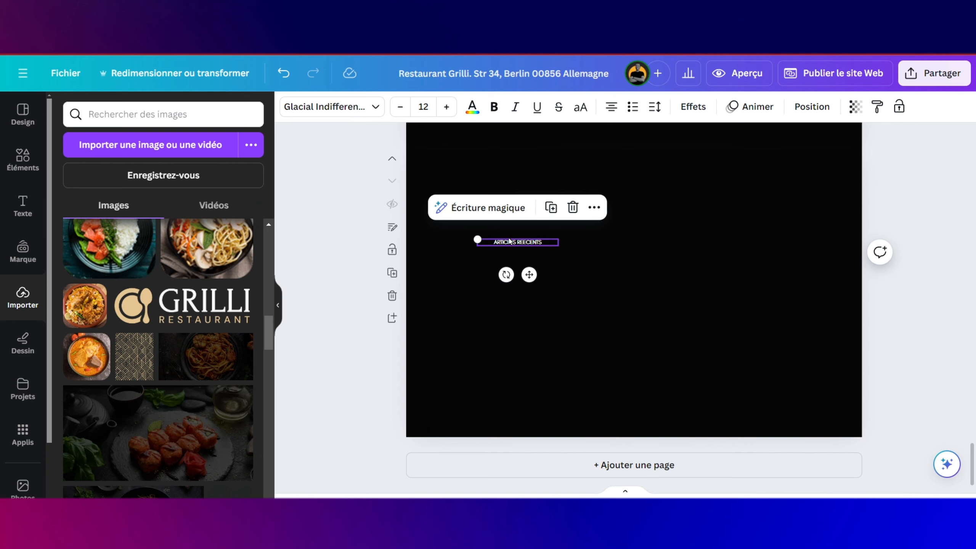
right_click(452, 231)
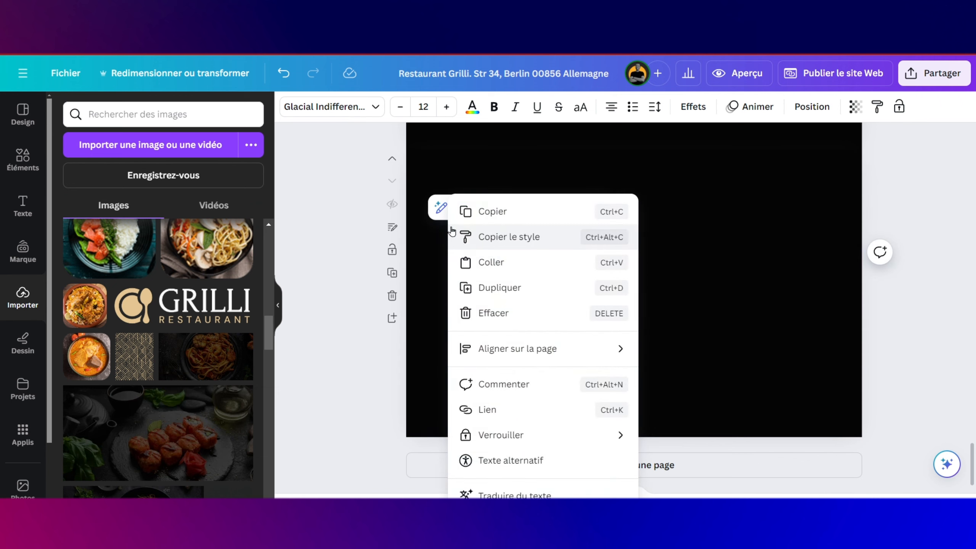
click(465, 241)
mouse_move(477, 239)
mouse_down()
mouse_move(454, 232)
mouse_move(469, 238)
mouse_up()
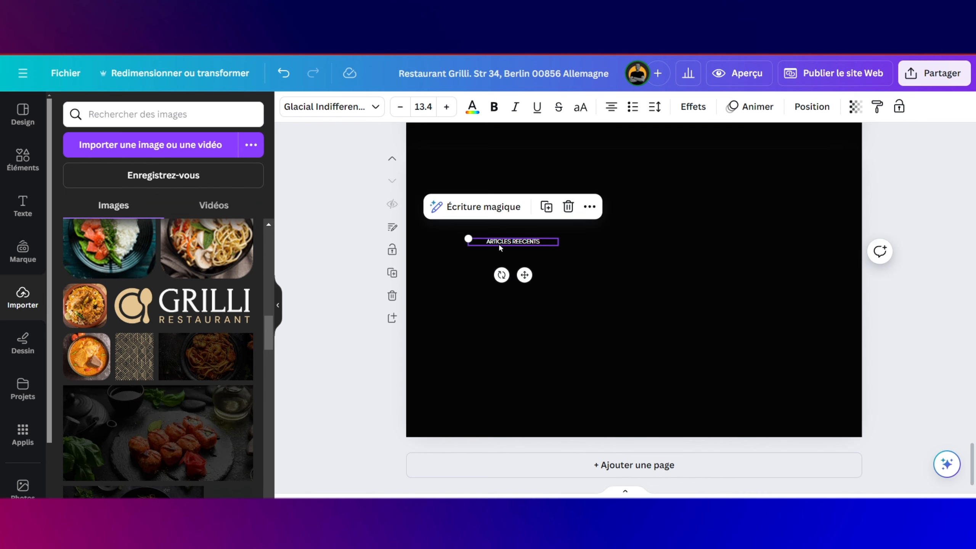
Step: Retype it as ACCUEIL and stack copies below reading MENUS and HISTOIRE, plus a cleared fourth copy
click(499, 244)
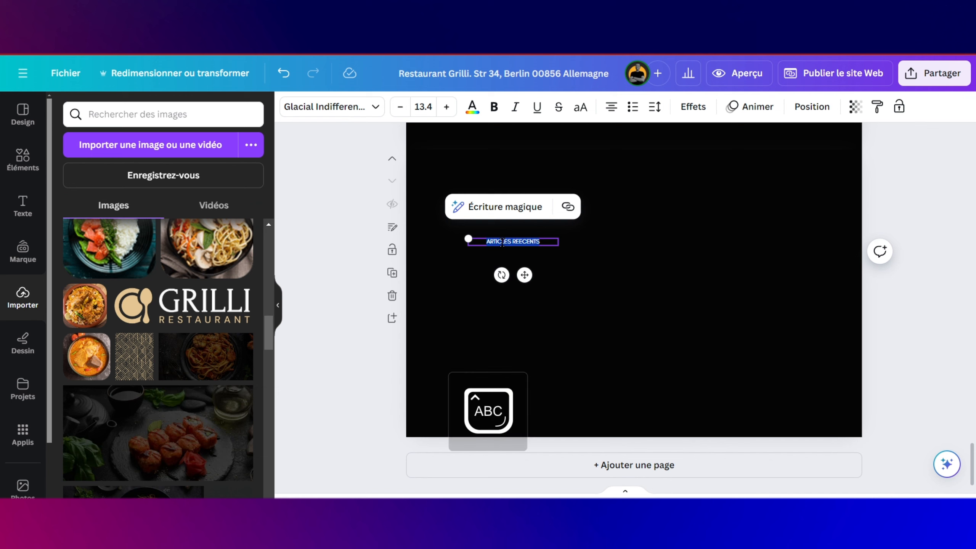
text(ACCUEIL)
scroll(610, 254, up, 3)
drag(478, 269, 476, 292)
text(MENUS)
drag(449, 258, 467, 279)
click(538, 300)
drag(452, 279, 483, 305)
text(HISTOIRE)
drag(449, 301, 484, 300)
key(BackSpace)
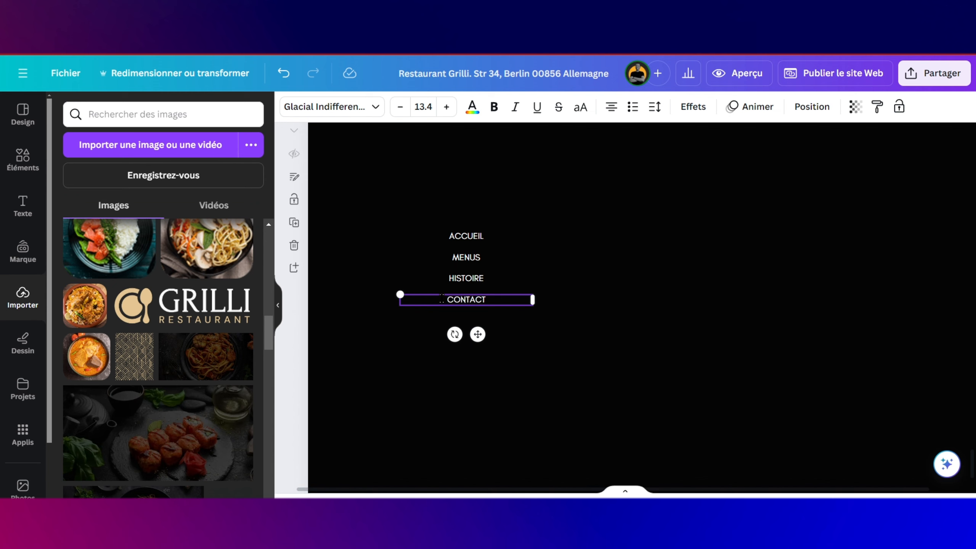
Step: Colour ACCUEIL gold, then enlarge and reposition all four menu items together
click(466, 236)
click(472, 106)
click(241, 183)
drag(385, 219, 550, 315)
drag(493, 285, 481, 311)
Step: Drop the dark grilled-skewers photo onto the footer and set it as the page background
scroll(670, 264, down, 3)
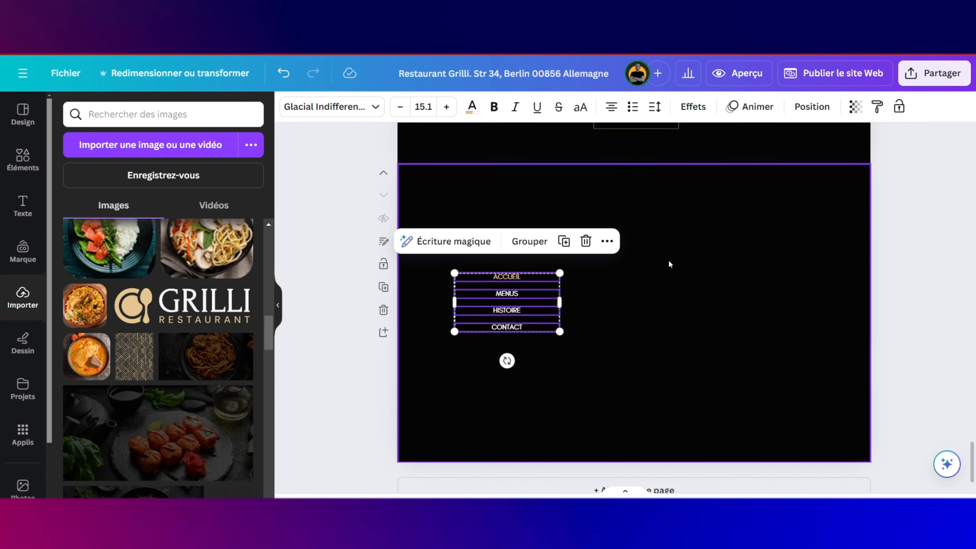
click(669, 264)
scroll(186, 334, down, 4)
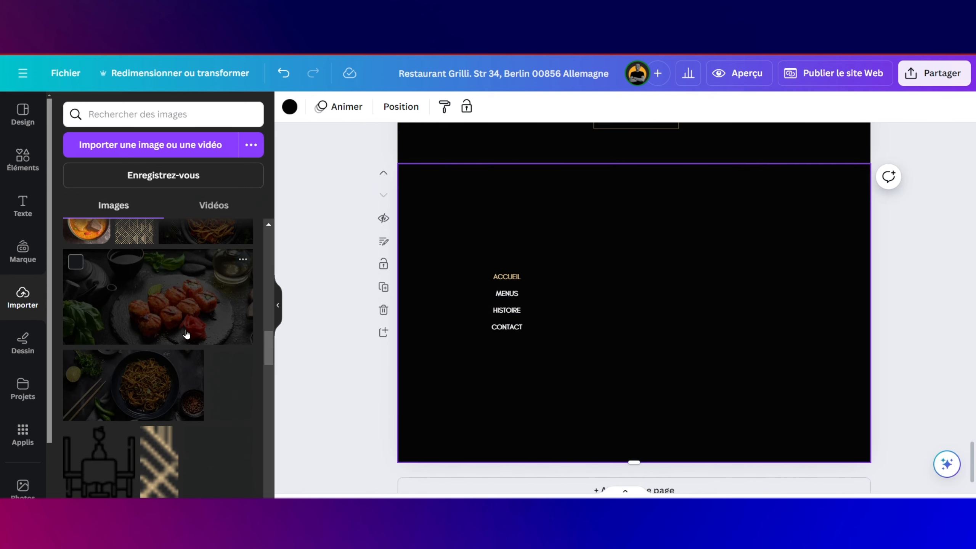
scroll(185, 335, down, 5)
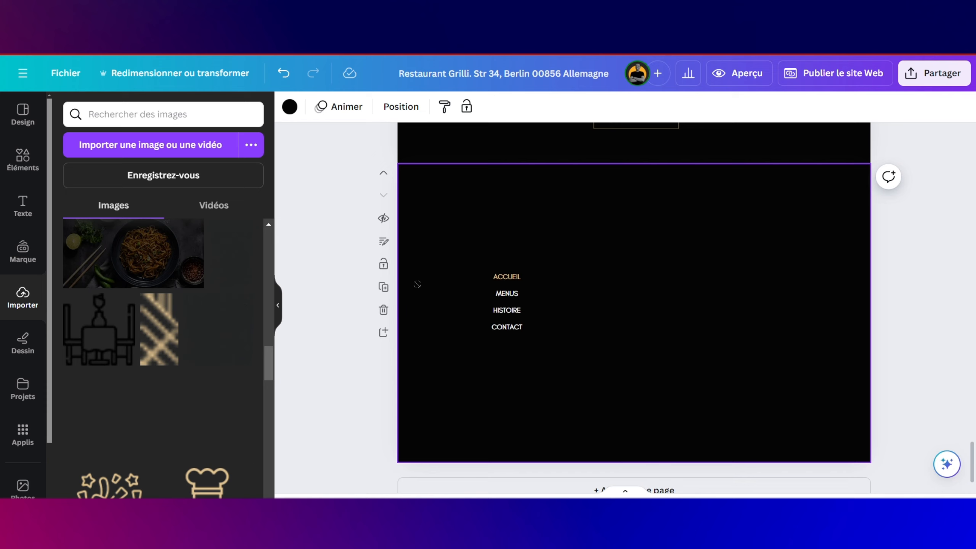
drag(417, 285, 536, 222)
right_click(605, 240)
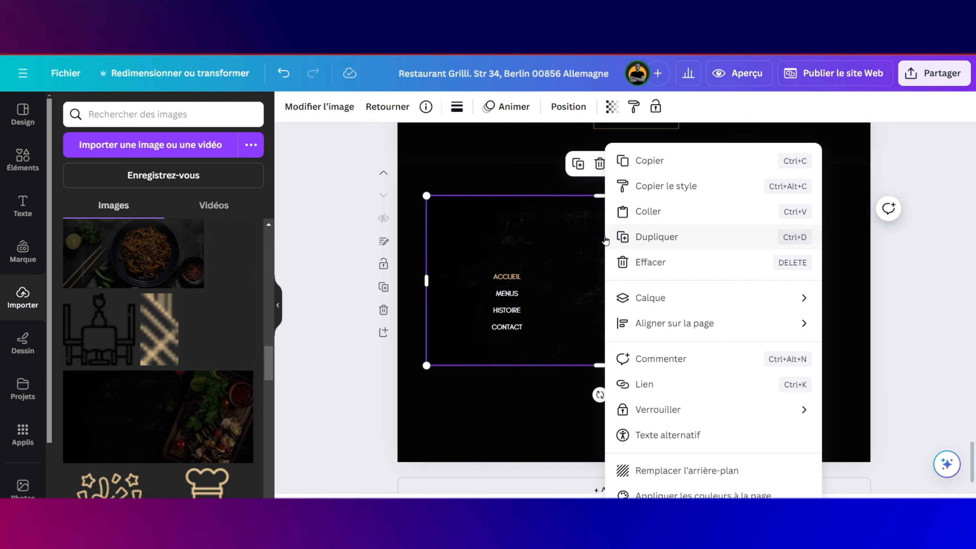
click(685, 470)
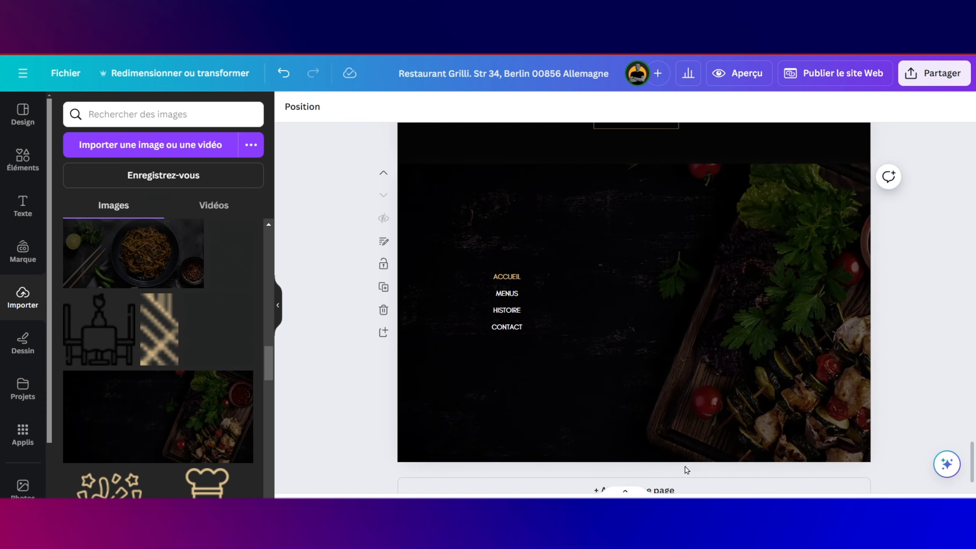
drag(505, 261, 508, 313)
scroll(208, 362, up, 8)
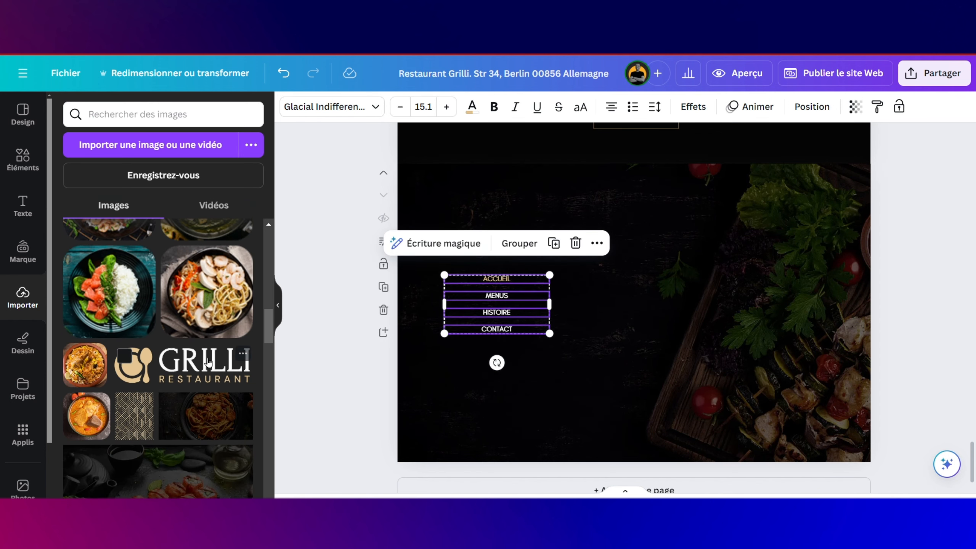
Step: Place the gold pattern image right of the menu links and enlarge it to full panel height
mouse_move(134, 417)
mouse_down()
mouse_move(528, 276)
mouse_move(621, 217)
mouse_move(598, 223)
mouse_up()
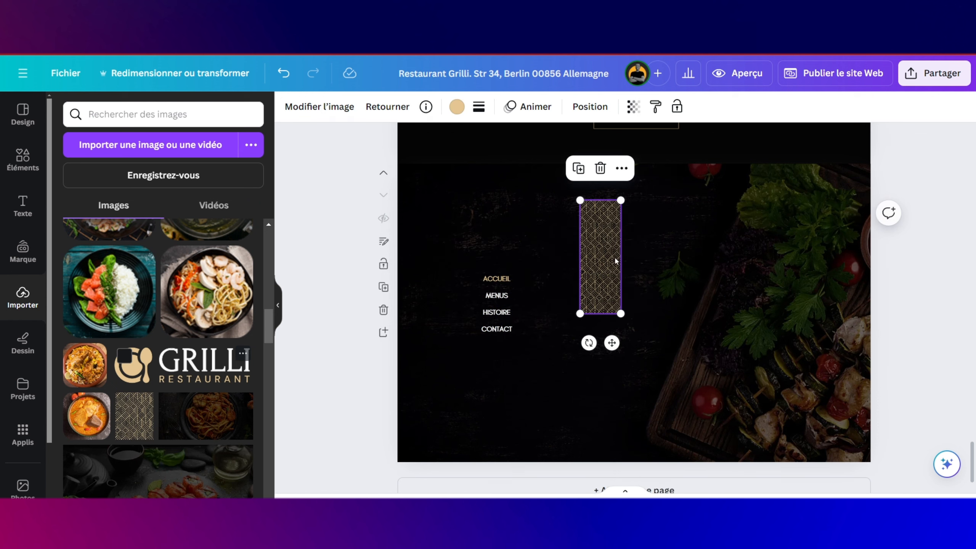
mouse_move(620, 315)
mouse_down()
mouse_move(742, 430)
mouse_move(730, 396)
mouse_move(738, 419)
mouse_up()
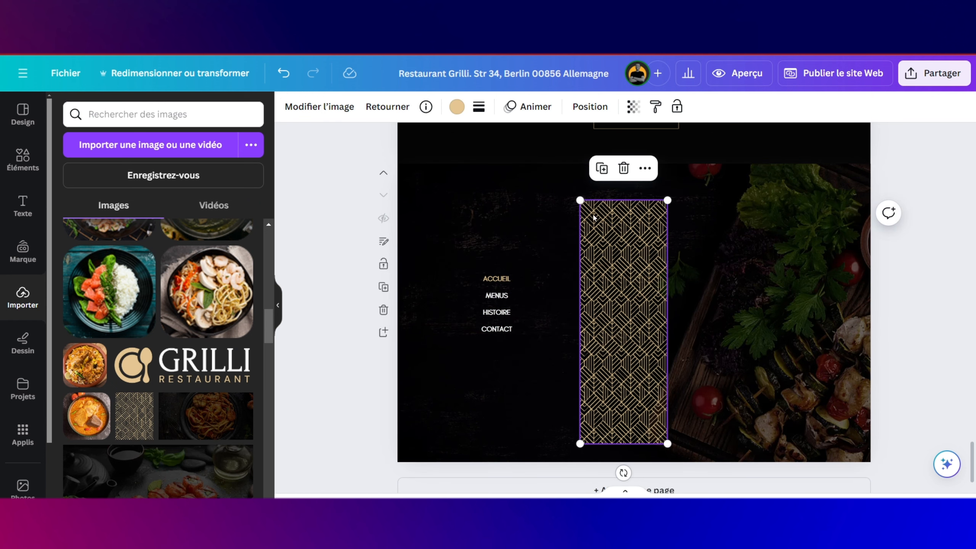
drag(579, 195, 567, 181)
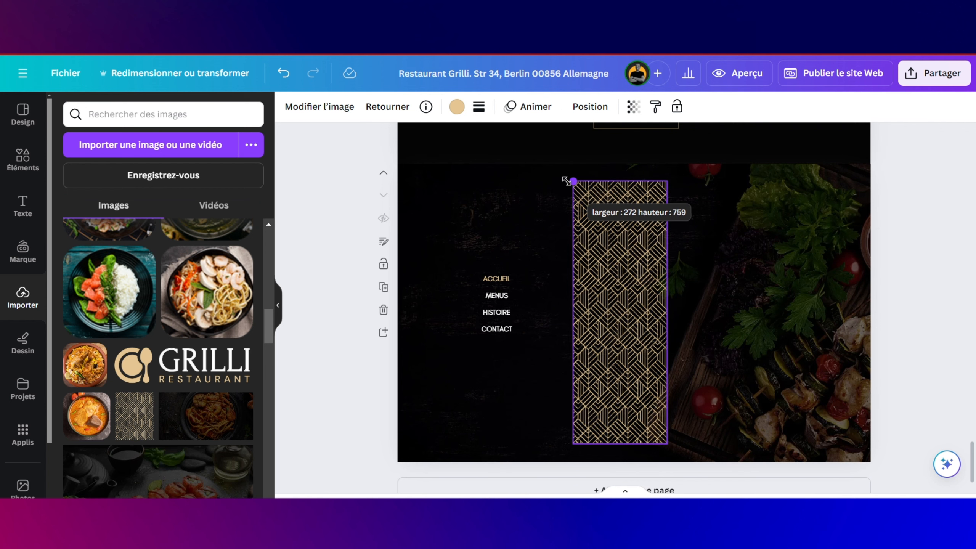
drag(599, 229, 585, 226)
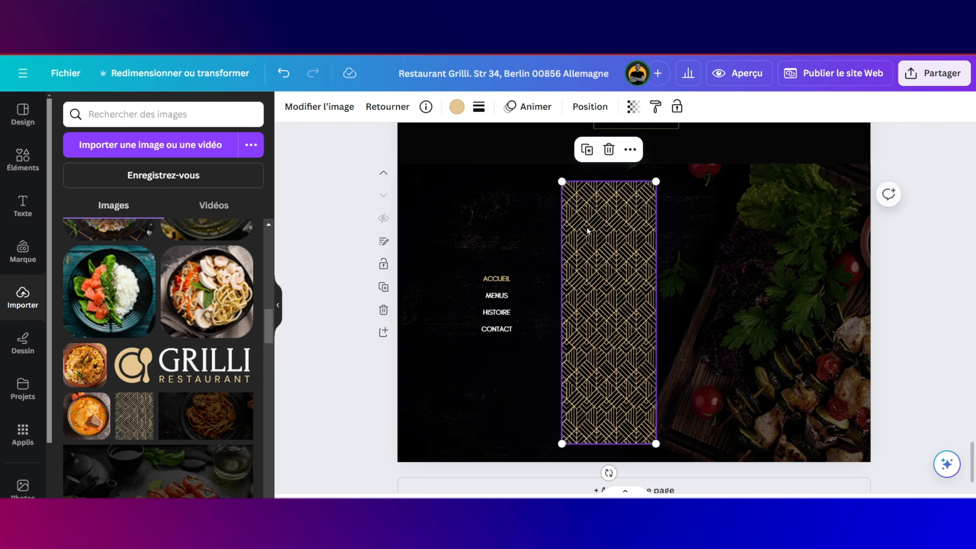
Step: Duplicate the pattern, set the copy flush against its right side, and group the two
click(586, 151)
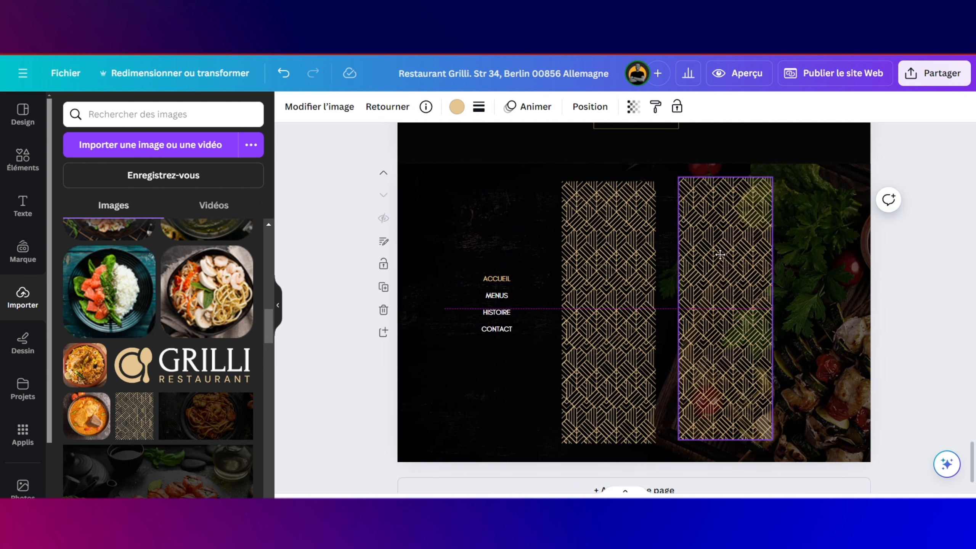
drag(715, 260, 695, 259)
click(638, 271)
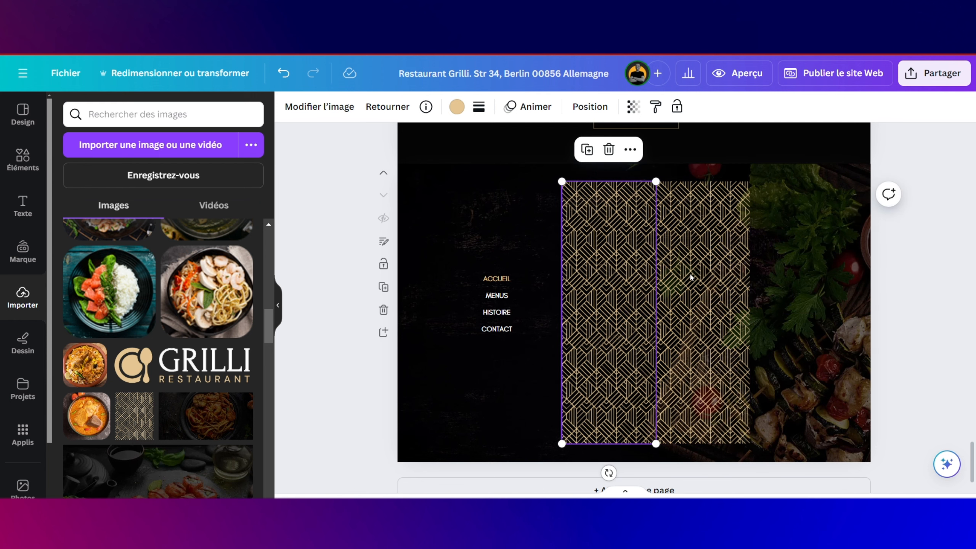
click(700, 280)
shift+click(622, 266)
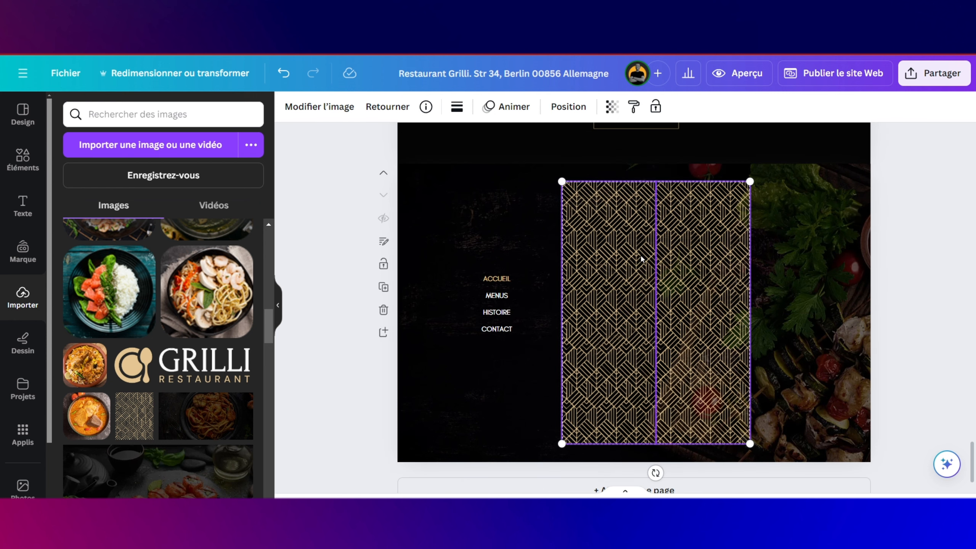
click(626, 149)
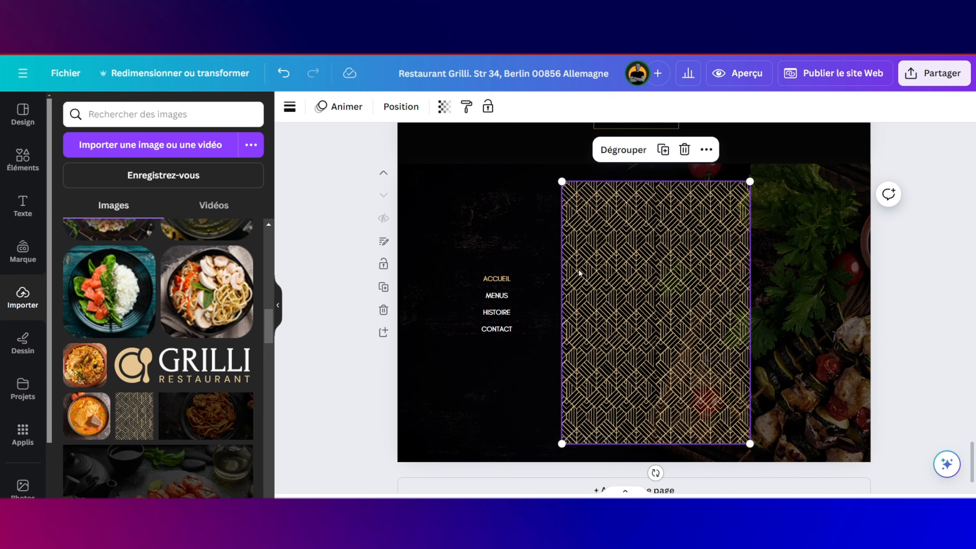
click(23, 157)
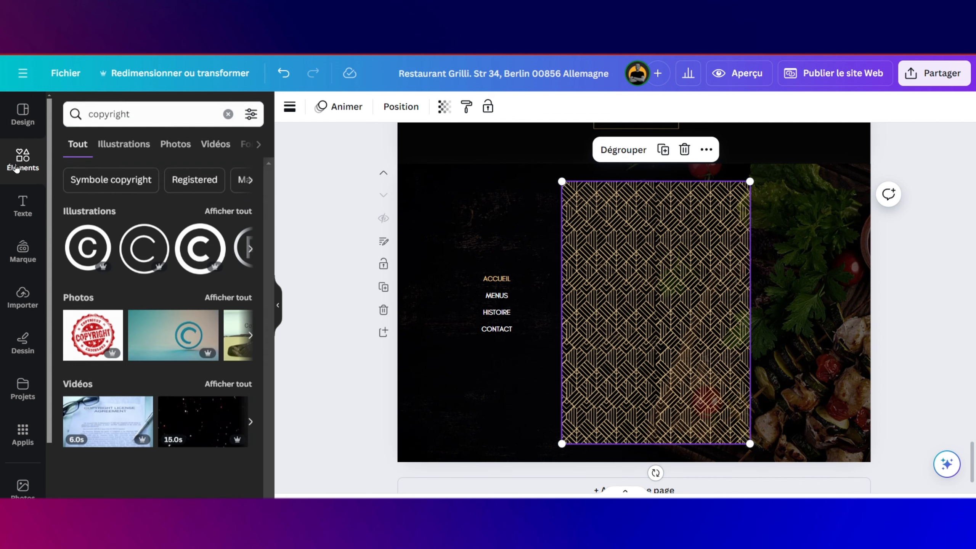
Step: Add a brown square over the pattern panel and stretch it to cover the whole panel
click(228, 114)
drag(144, 219, 644, 181)
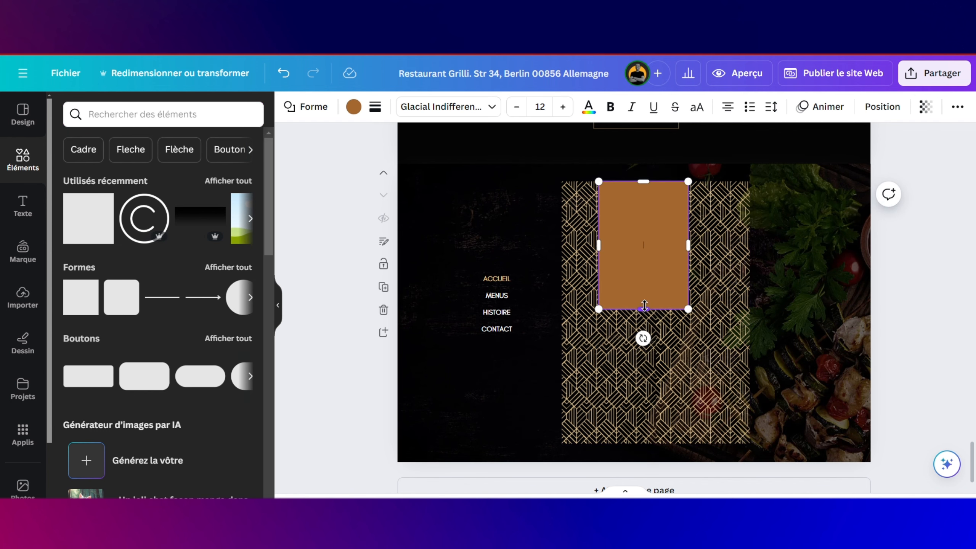
drag(644, 305, 644, 444)
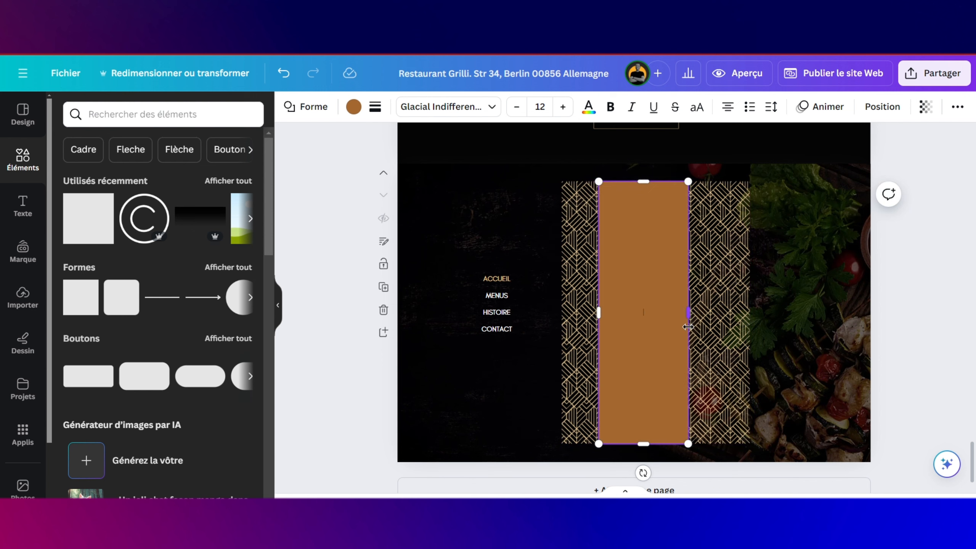
drag(690, 308, 741, 313)
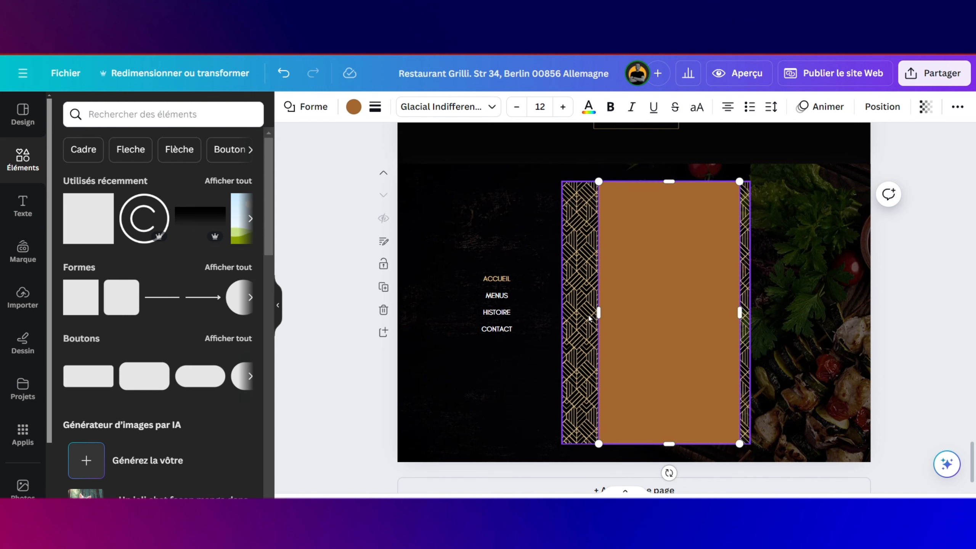
drag(598, 312, 572, 313)
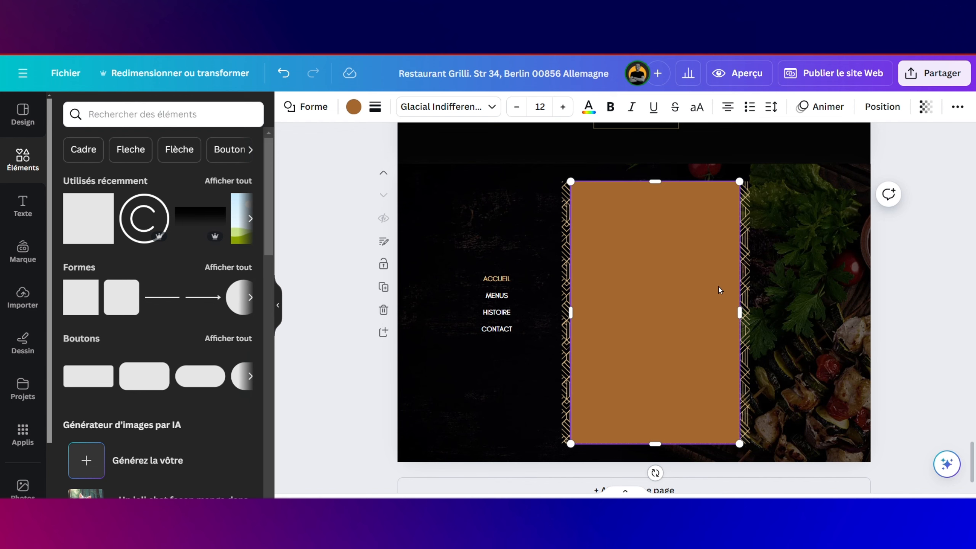
Step: Recolour the rectangle a dark document colour and set its transparency to about 87
click(354, 106)
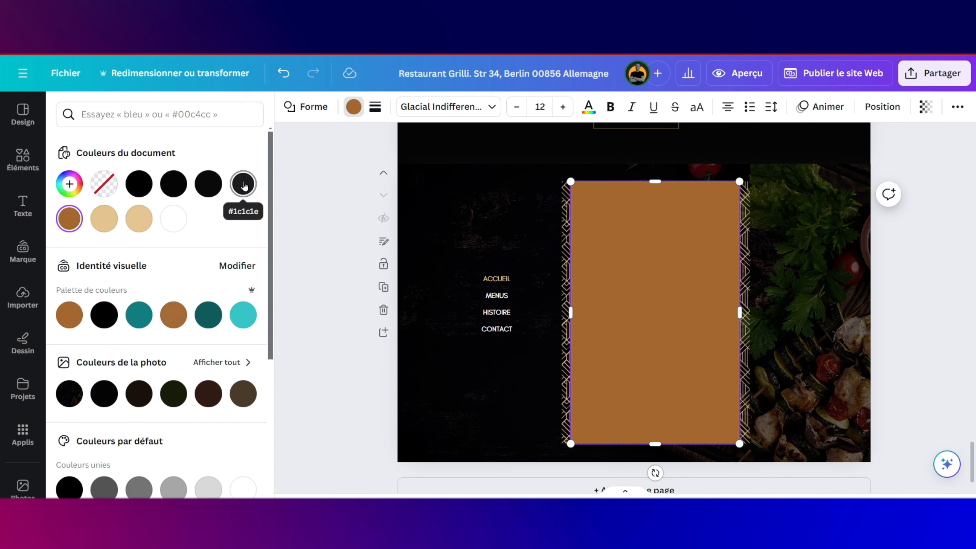
click(243, 183)
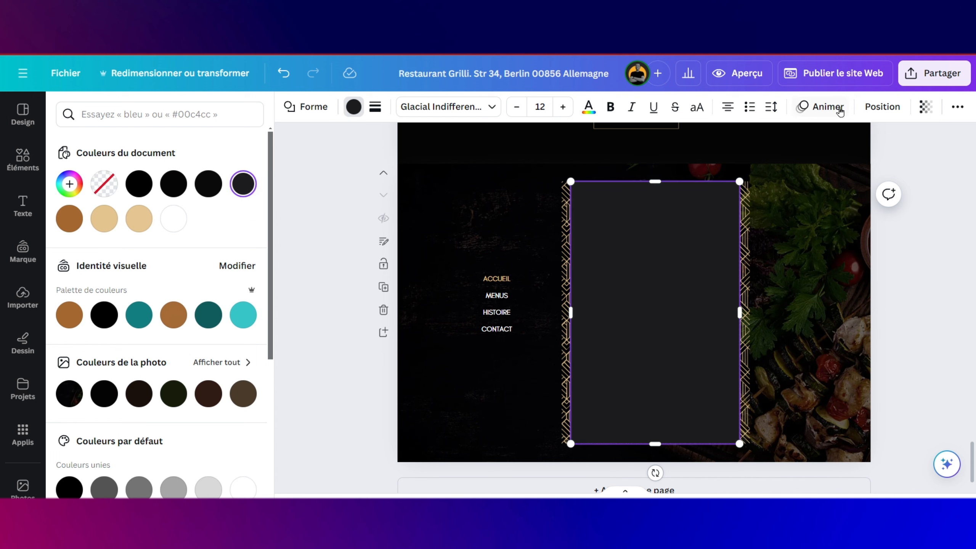
click(924, 107)
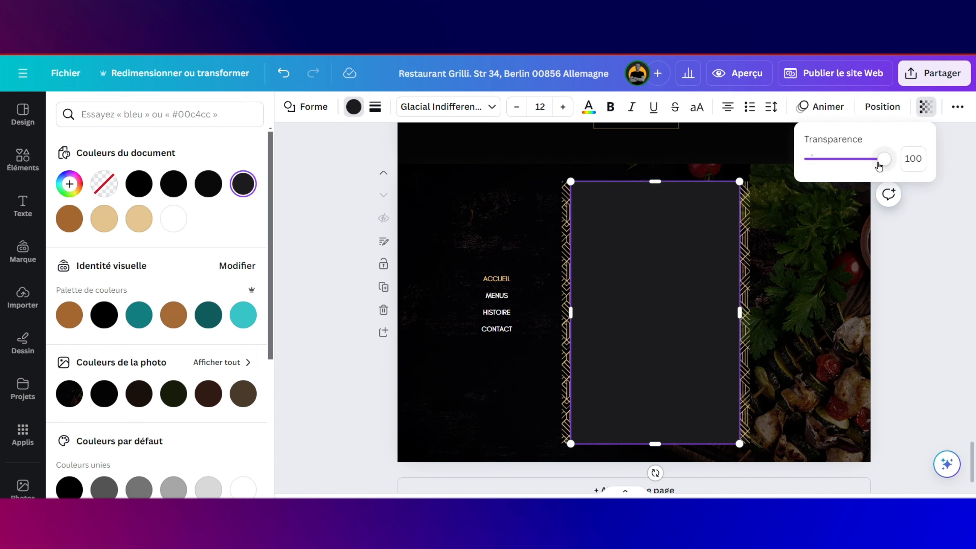
drag(880, 166, 869, 167)
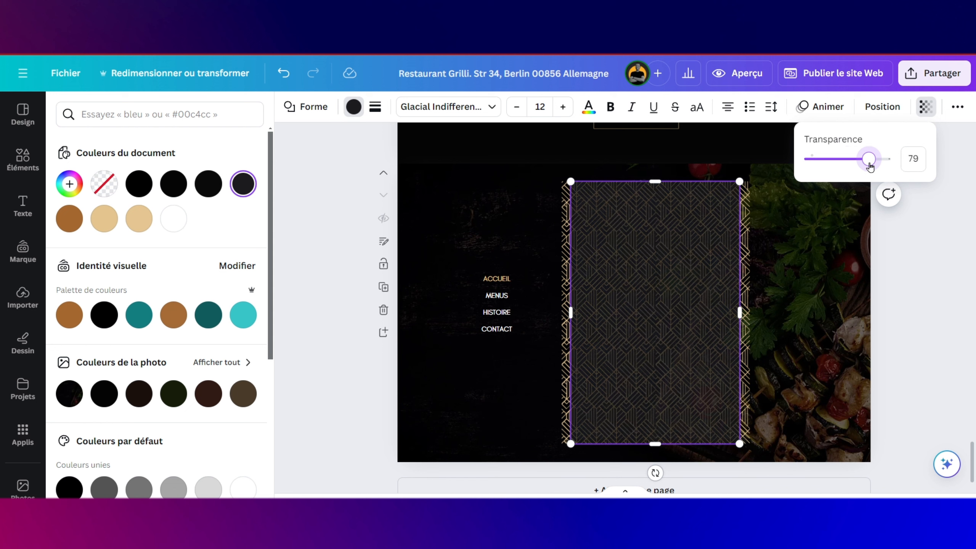
drag(870, 167, 876, 167)
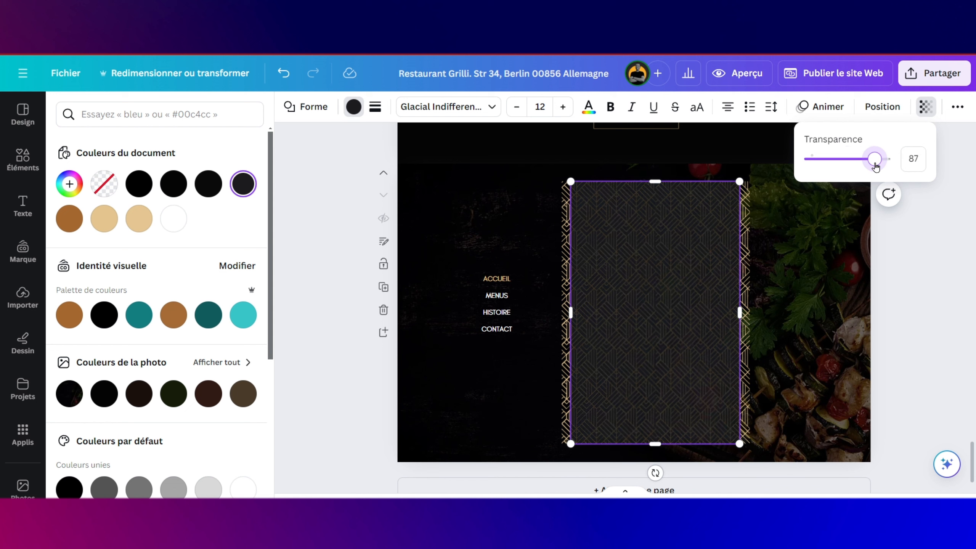
click(202, 184)
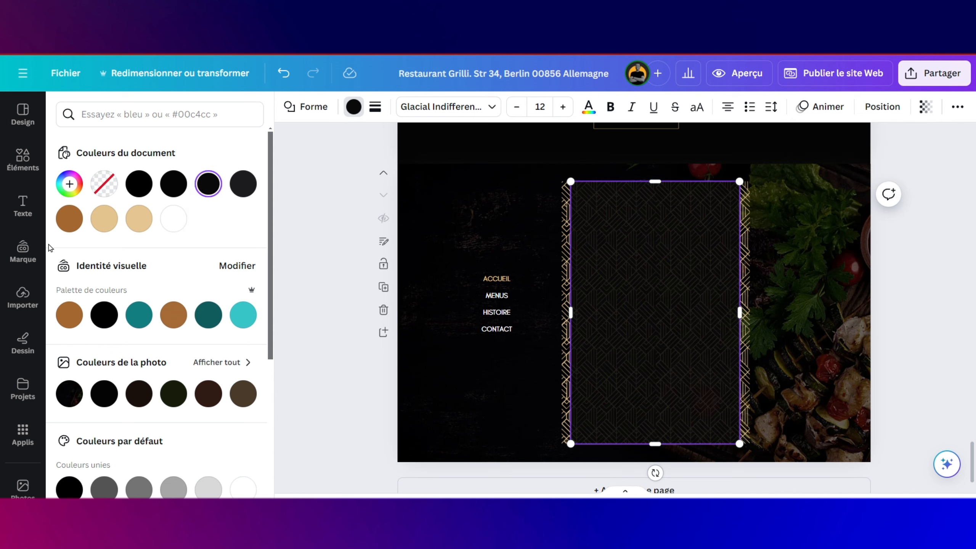
click(23, 297)
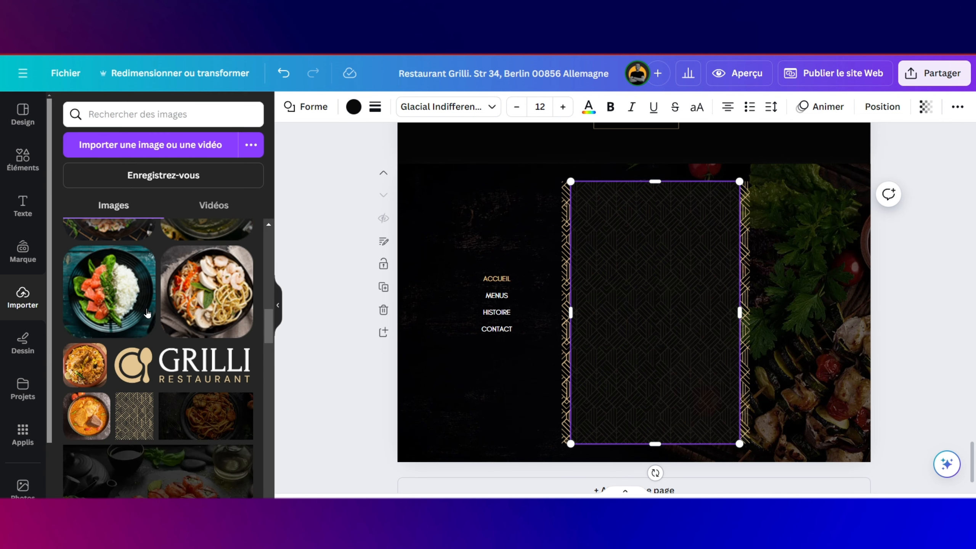
Step: Place the GRILLI logo atop the central panel and bring the address and hours text into it
drag(132, 366, 659, 228)
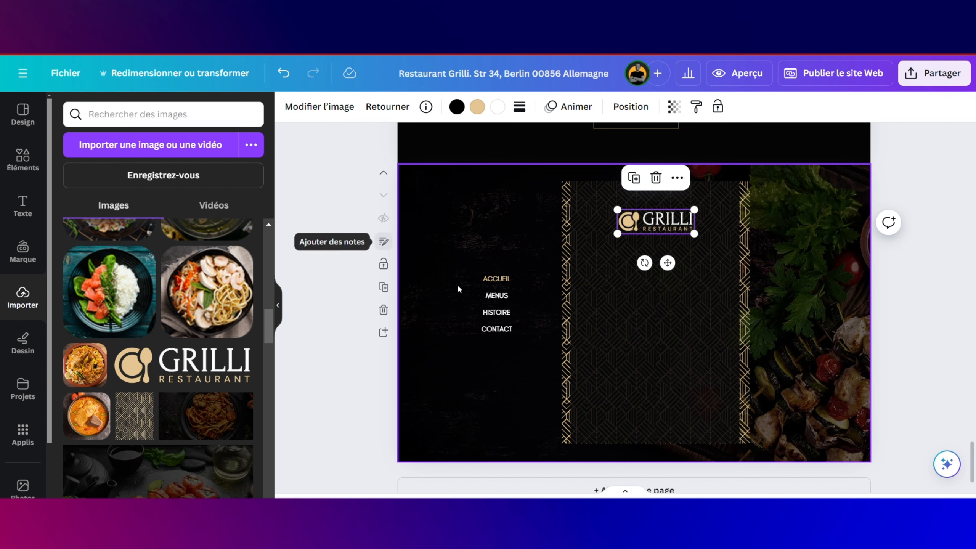
click(508, 281)
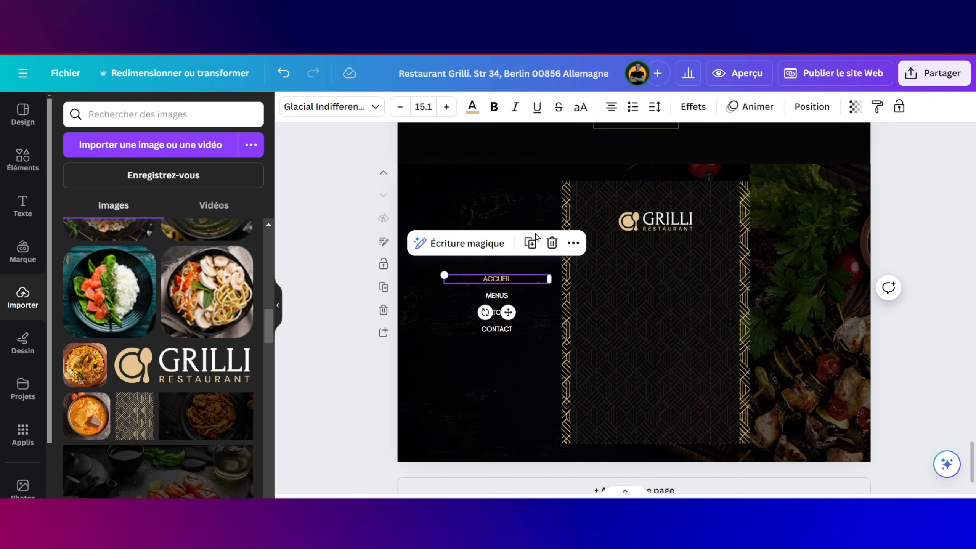
click(531, 243)
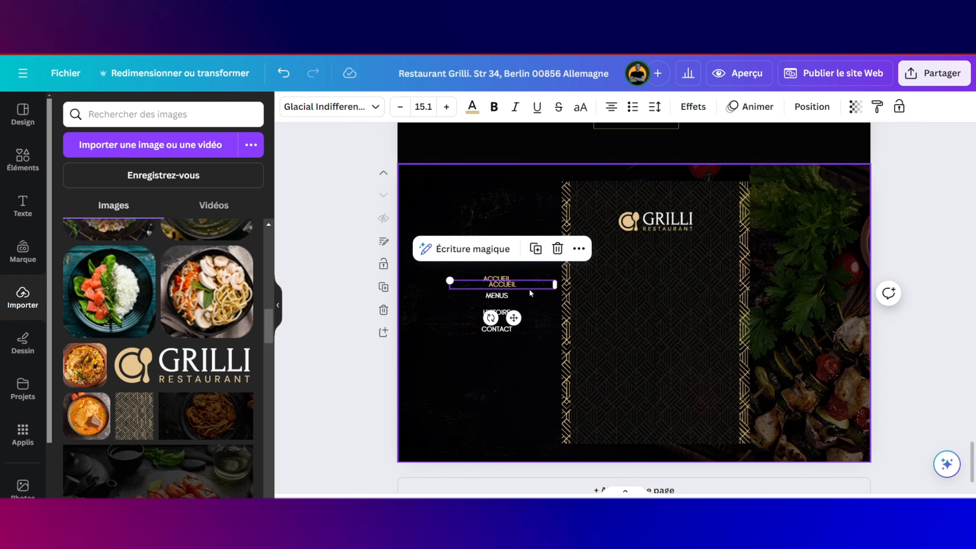
drag(531, 283, 684, 261)
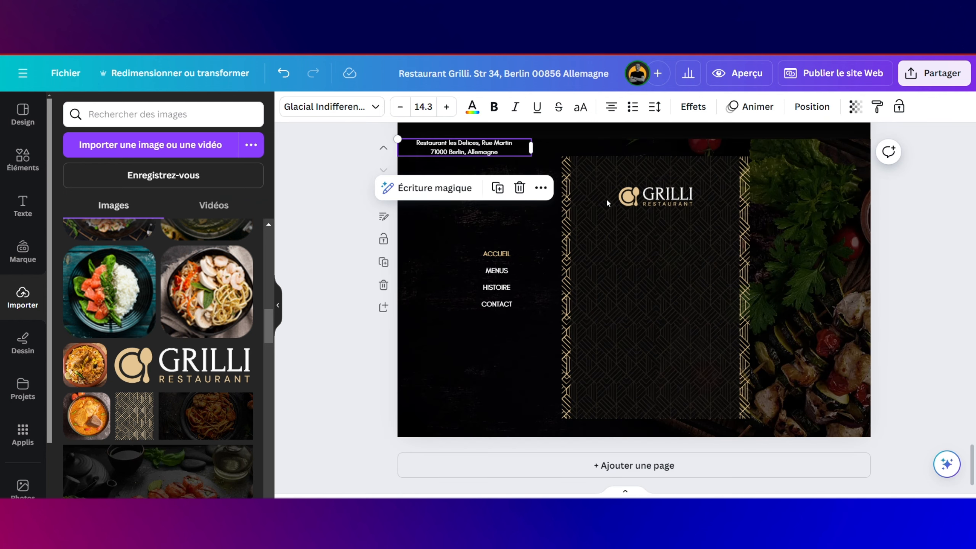
drag(466, 147, 625, 240)
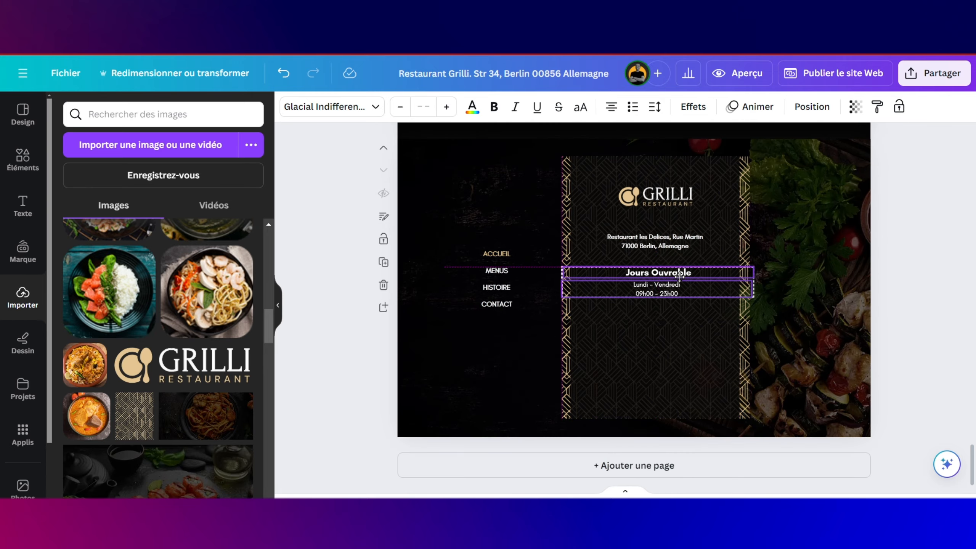
click(675, 320)
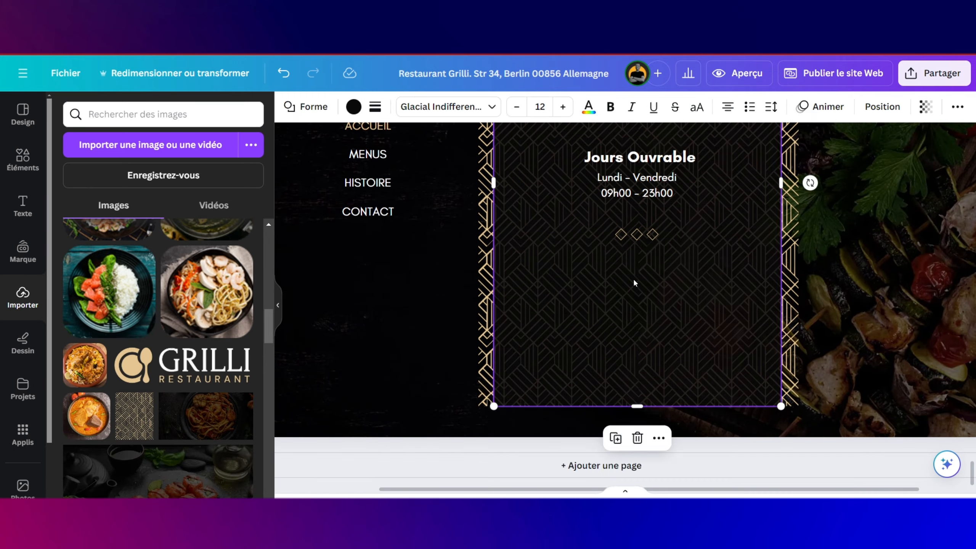
Step: Place the copied title in the footer panel and retype it as NEWSLETTER & OFFRES
drag(633, 277, 661, 340)
double_click(666, 274)
text(NEWSLETTER & OFFRE)
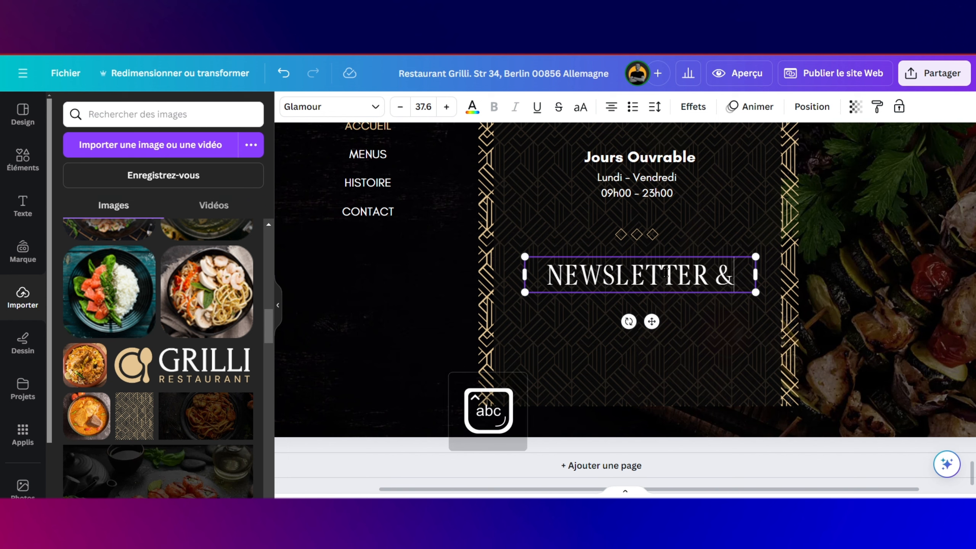
text(S)
Step: Add the subtitle 'Abonnez vous & recevez -20%' beneath the heading and copy the MENU COMPLET button
drag(755, 288, 767, 285)
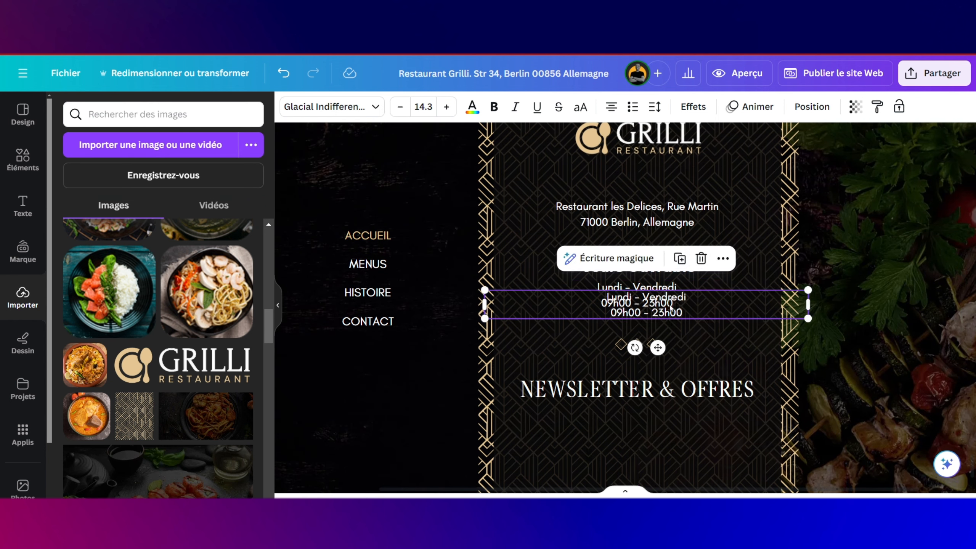
drag(655, 298, 654, 417)
text(Abonnez vous & G)
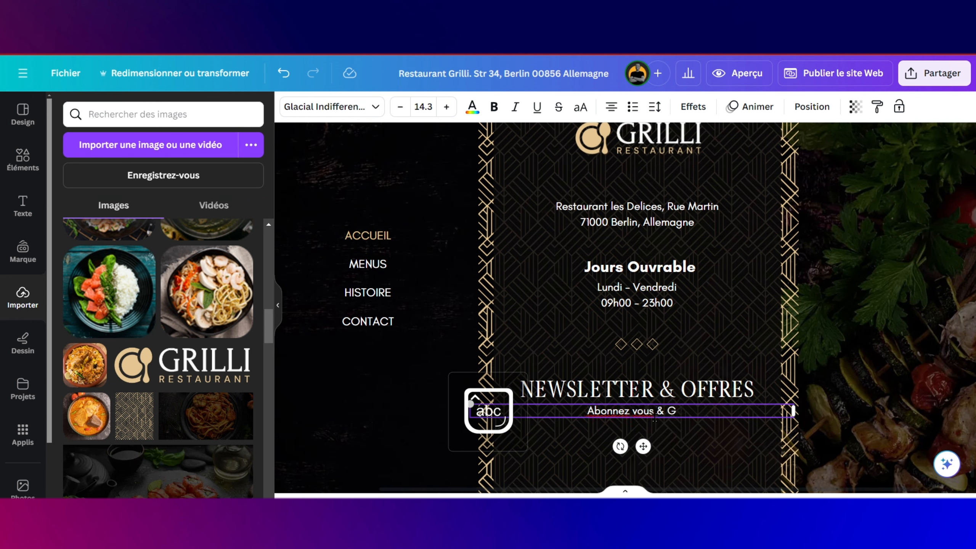
key(BackSpace)
text(recevez -20%)
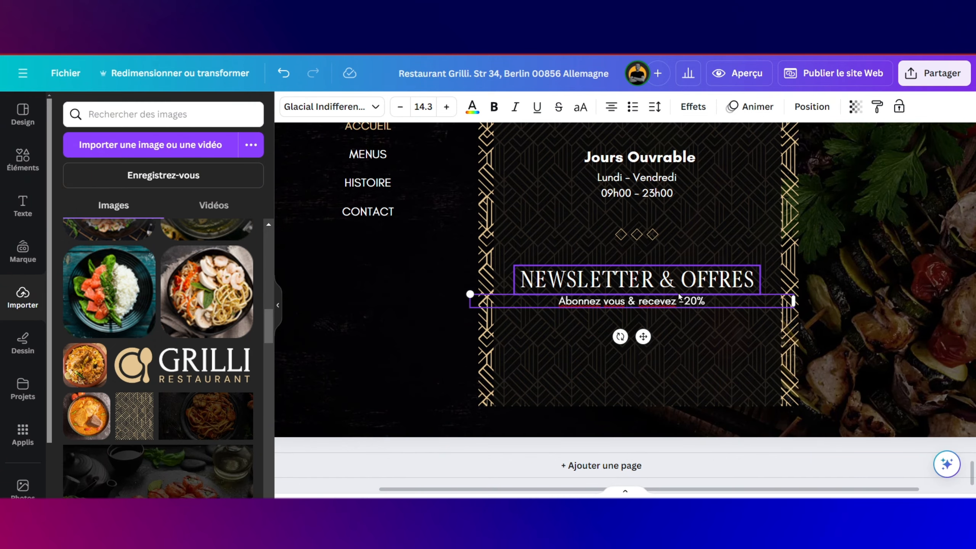
scroll(678, 291, up, 10)
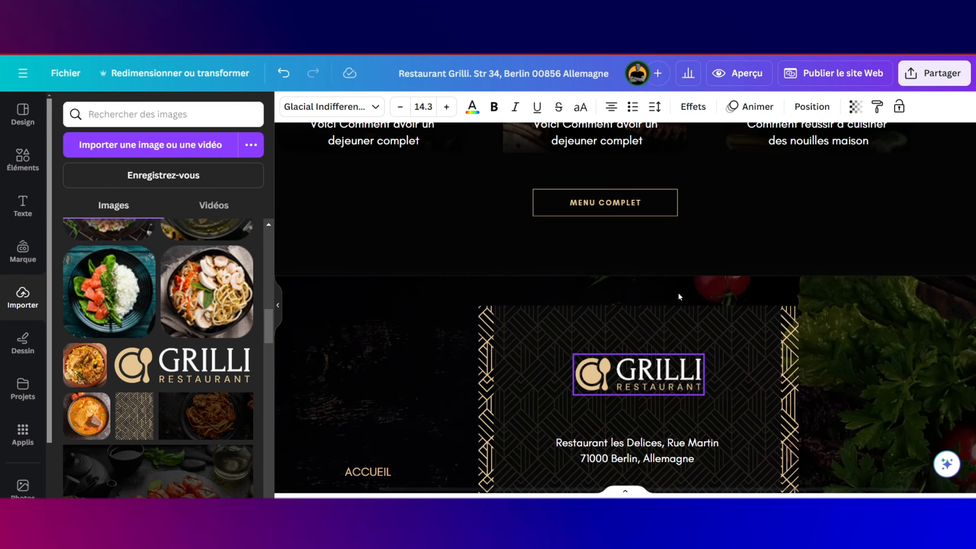
click(657, 283)
scroll(658, 284, down, 10)
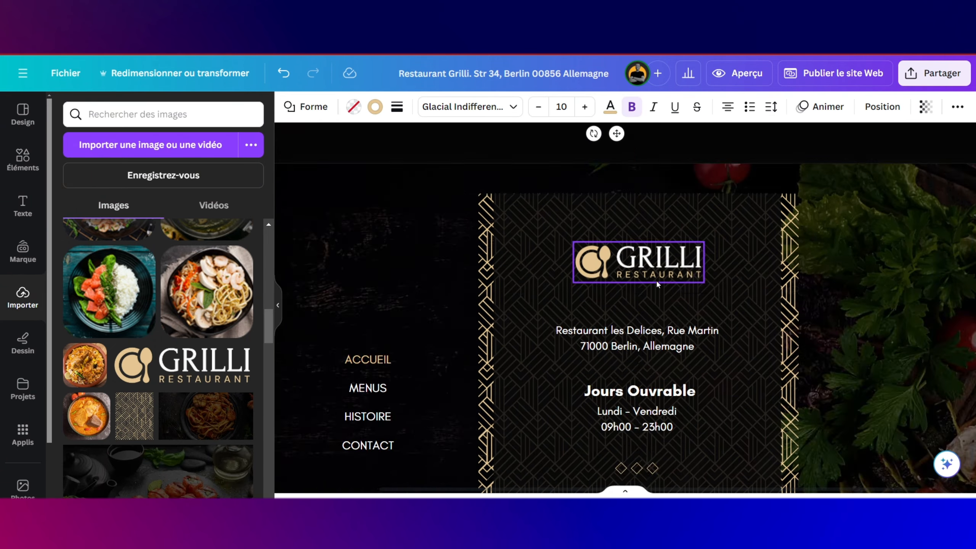
Step: Paste the MENU COMPLET button into the footer below the newsletter subtitle
click(567, 352)
key(ctrl+v)
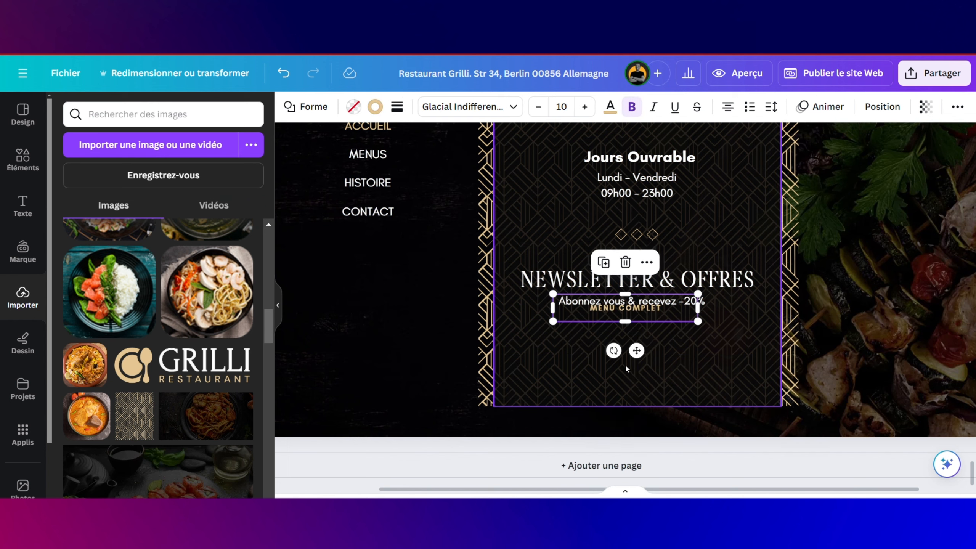
drag(651, 313, 627, 345)
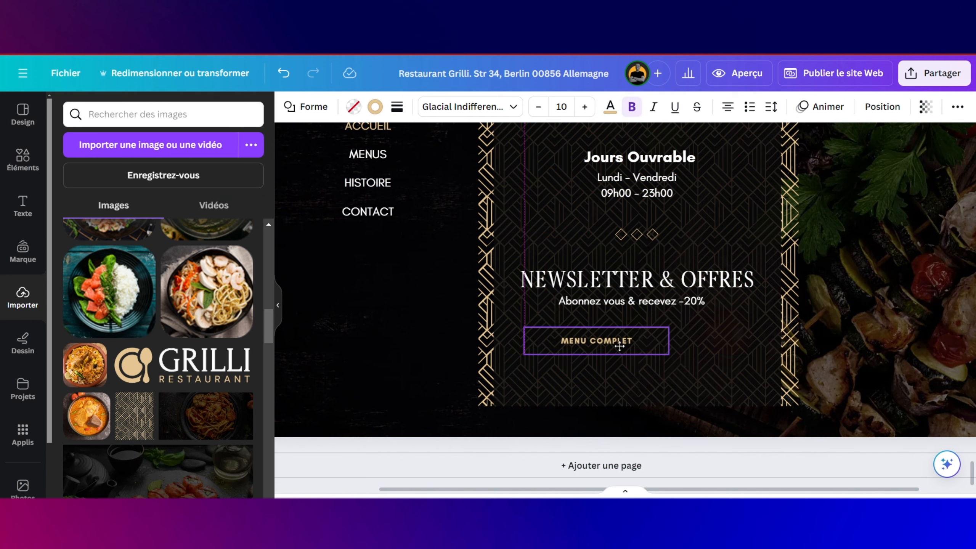
Step: Copy the header's envelope icon and place it on the button's left side
scroll(644, 345, up, 10)
scroll(644, 345, up, 15)
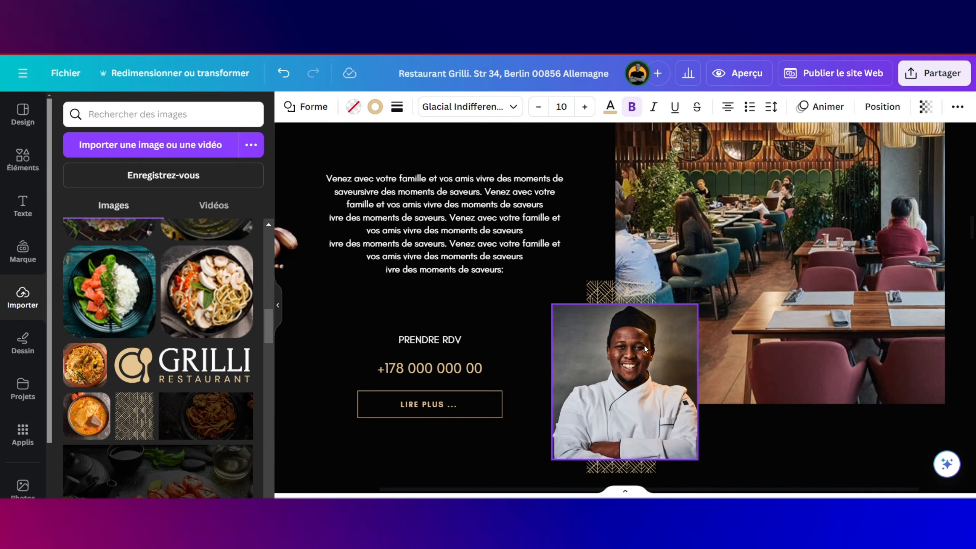
scroll(644, 345, up, 5)
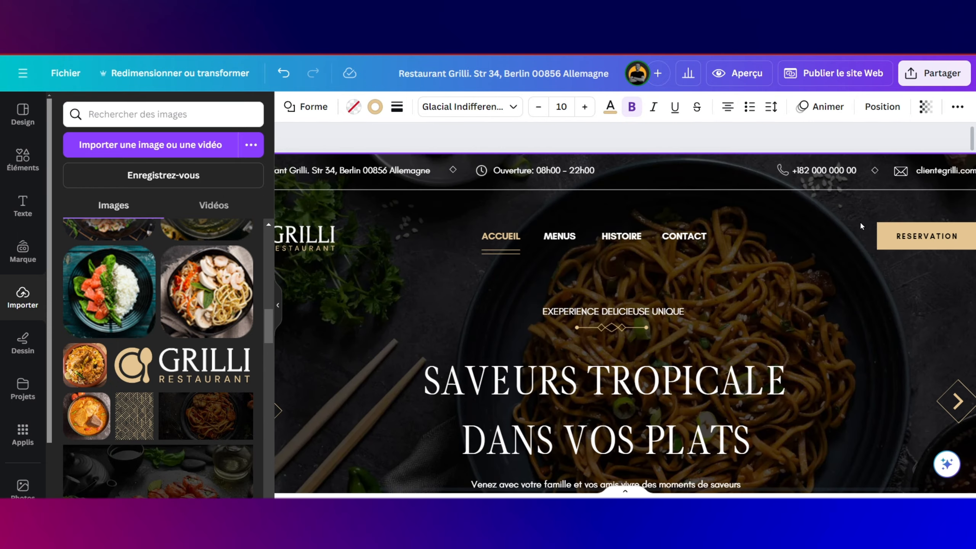
click(901, 170)
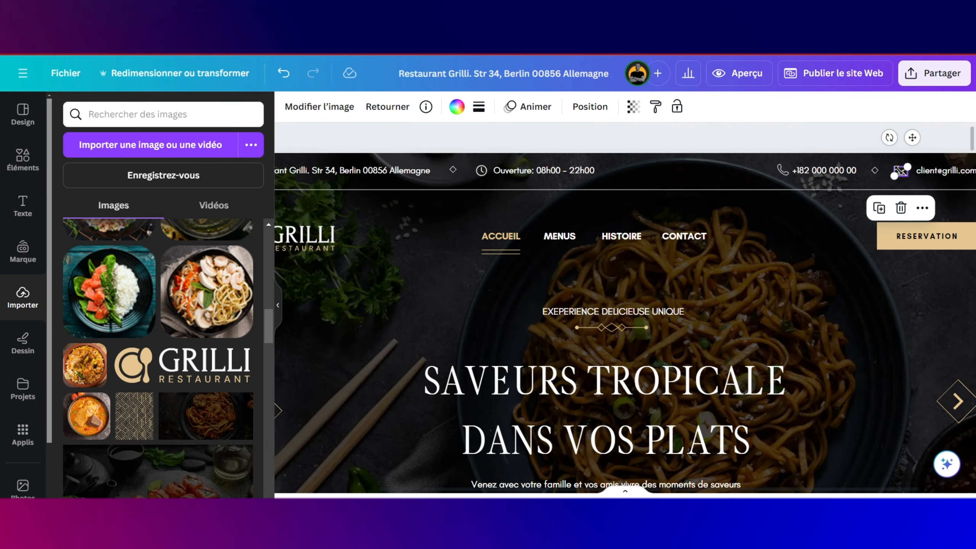
scroll(900, 171, down, 20)
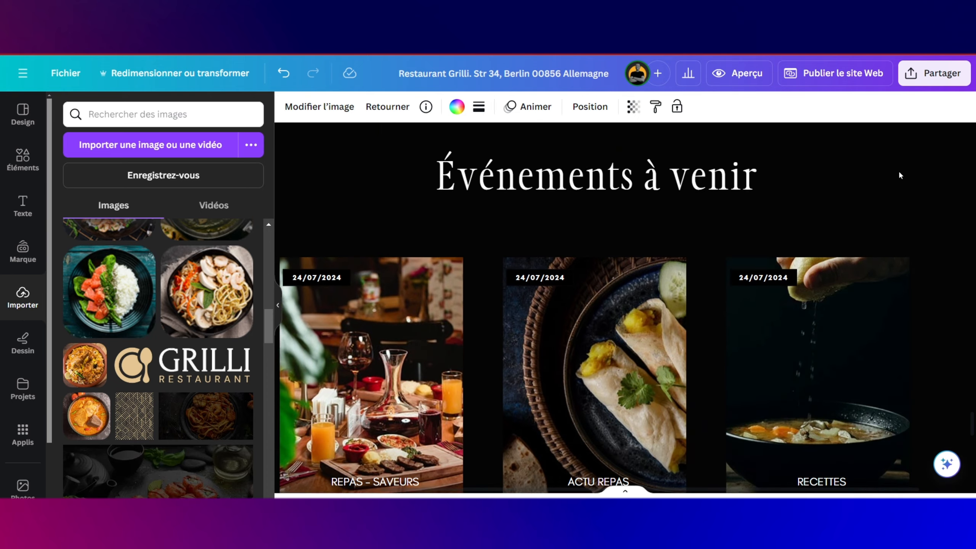
scroll(900, 174, down, 10)
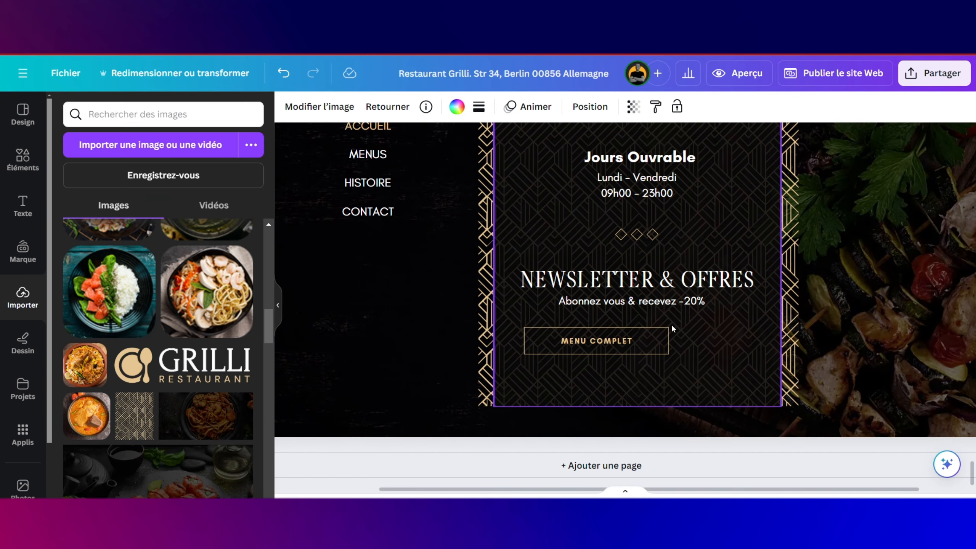
click(654, 342)
key(ctrl+v)
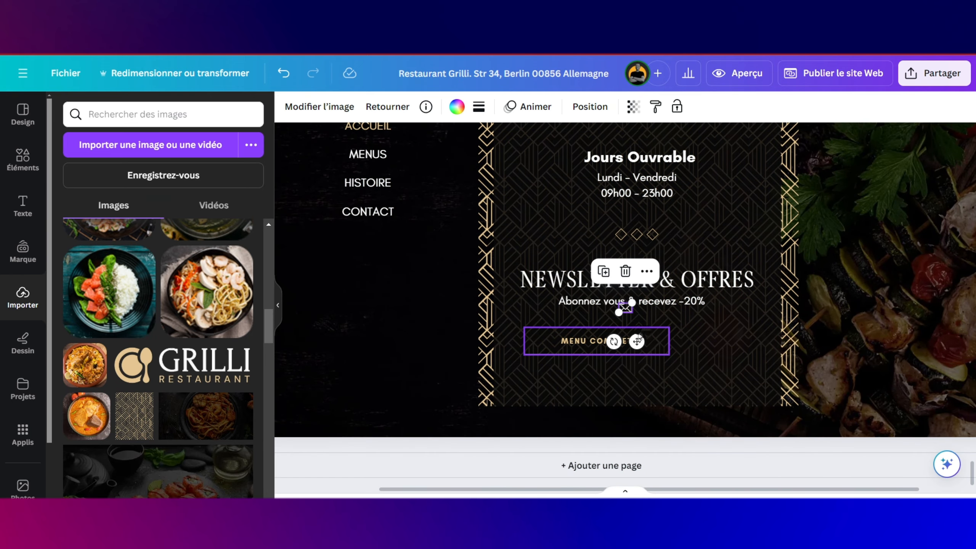
drag(638, 339, 557, 372)
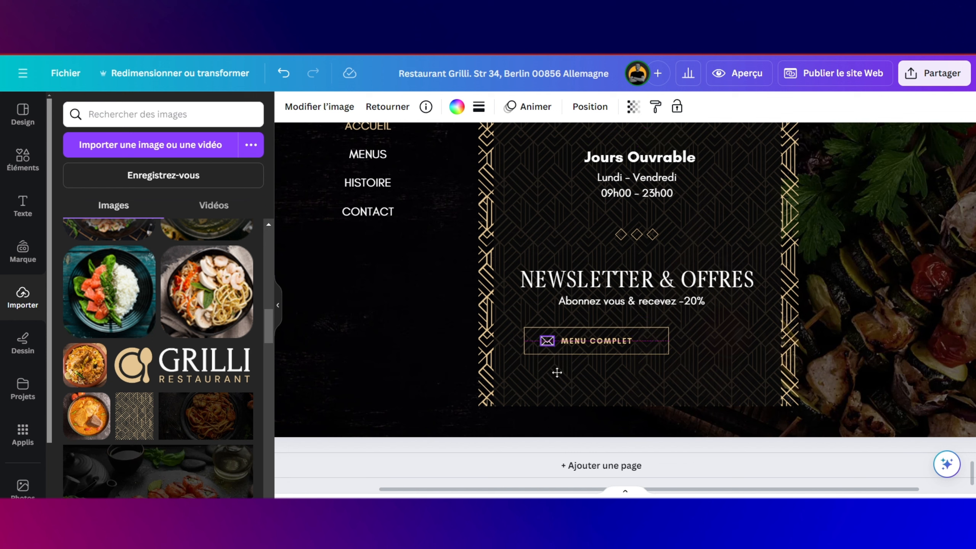
Step: Replace the button's MENU COMPLET text with VOTRE EMAIL
click(609, 341)
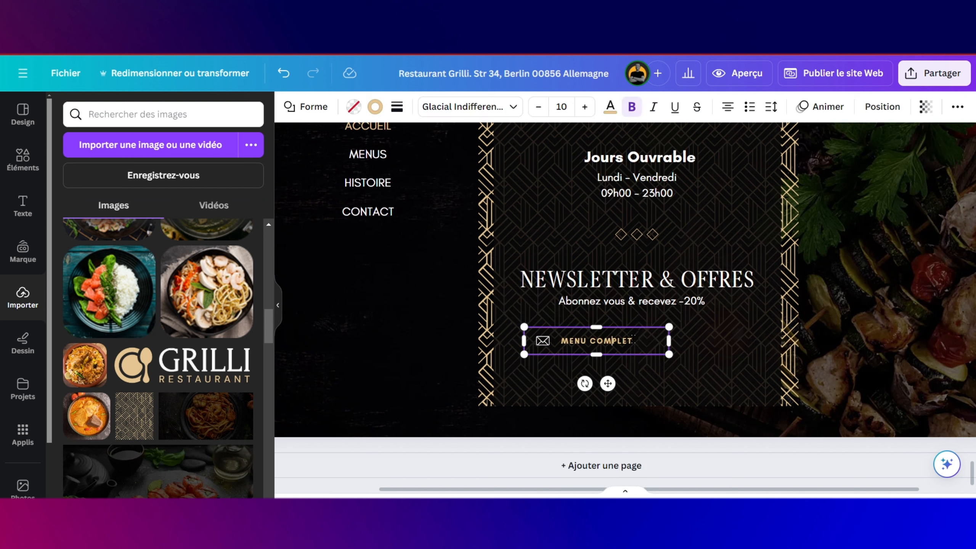
drag(634, 339, 580, 341)
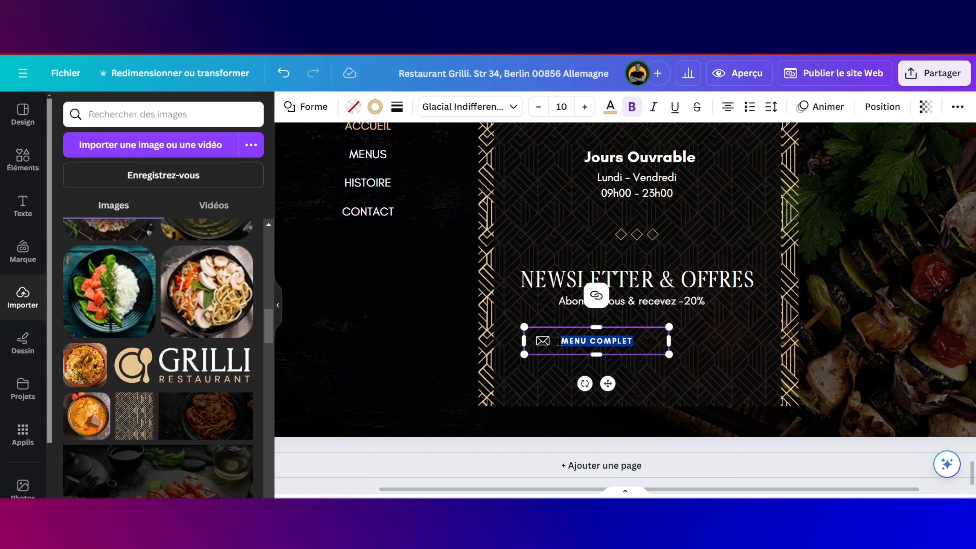
key(Caps_Lock)
text(VOTRE)
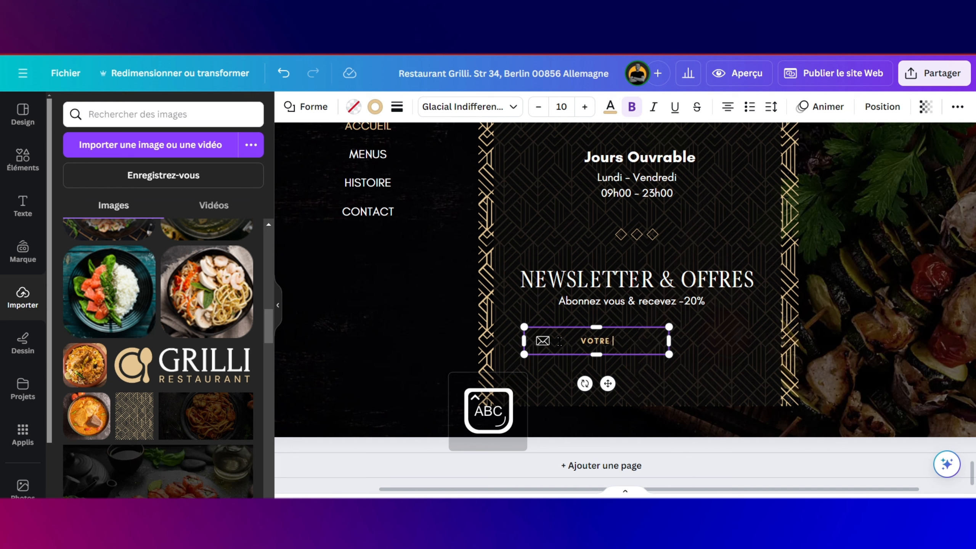
text( EMAIL)
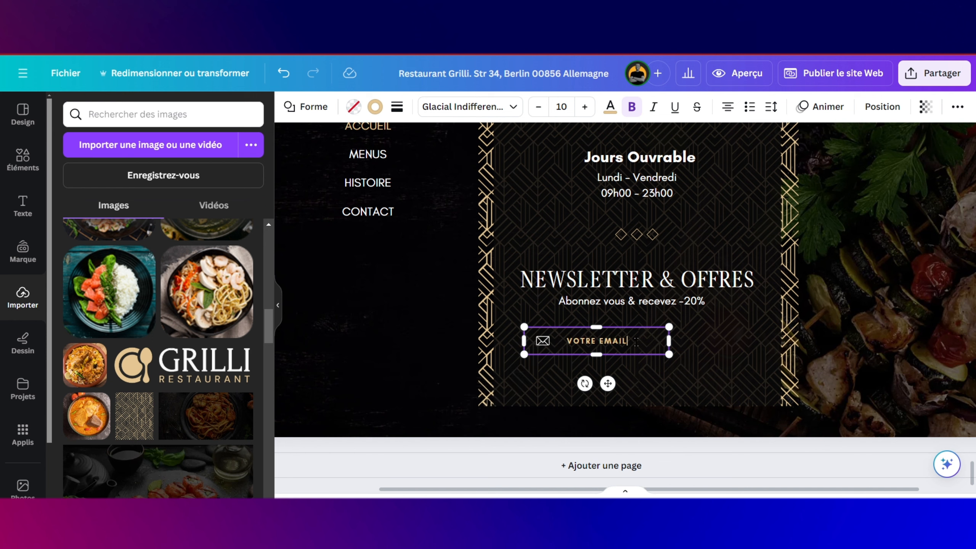
Step: Fade the VOTRE EMAIL text to about 70 transparency
drag(600, 341, 587, 325)
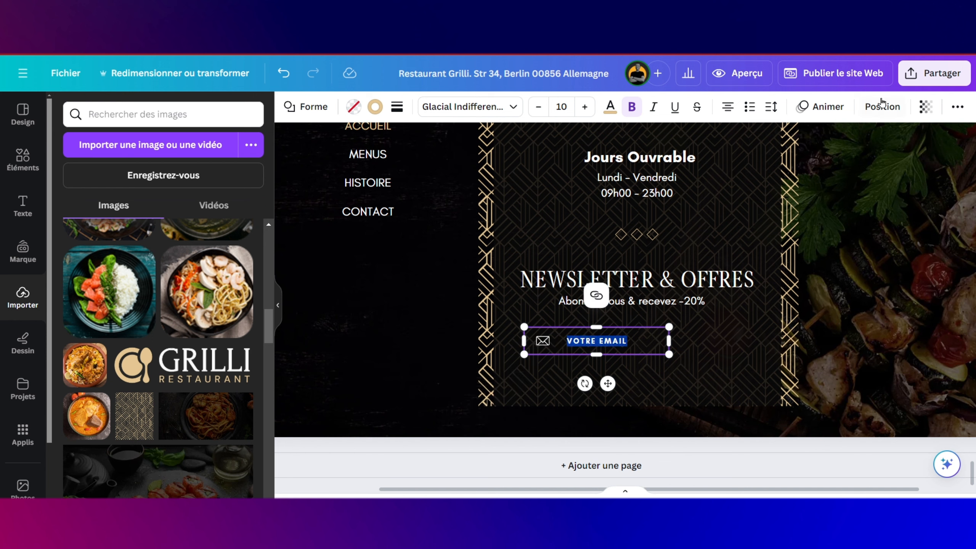
click(926, 106)
drag(884, 159, 851, 168)
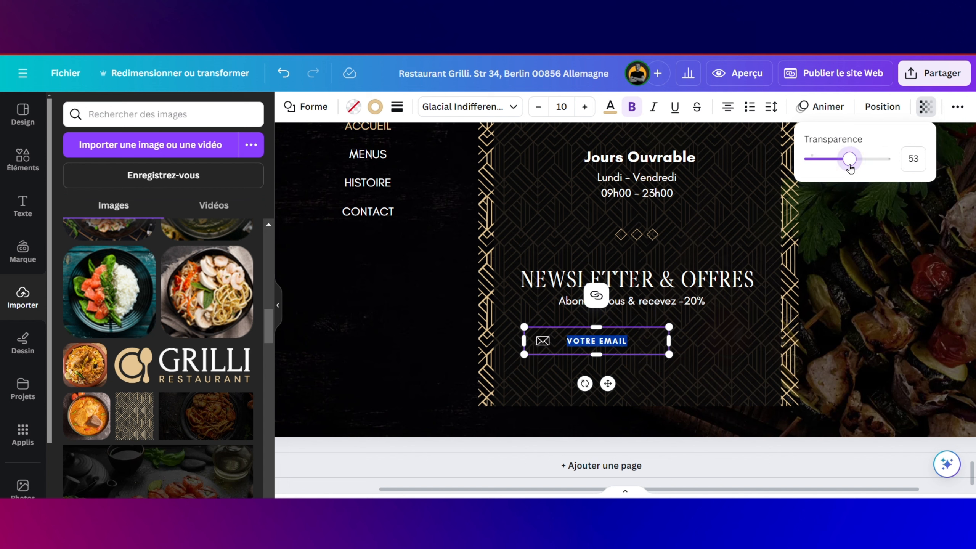
click(738, 316)
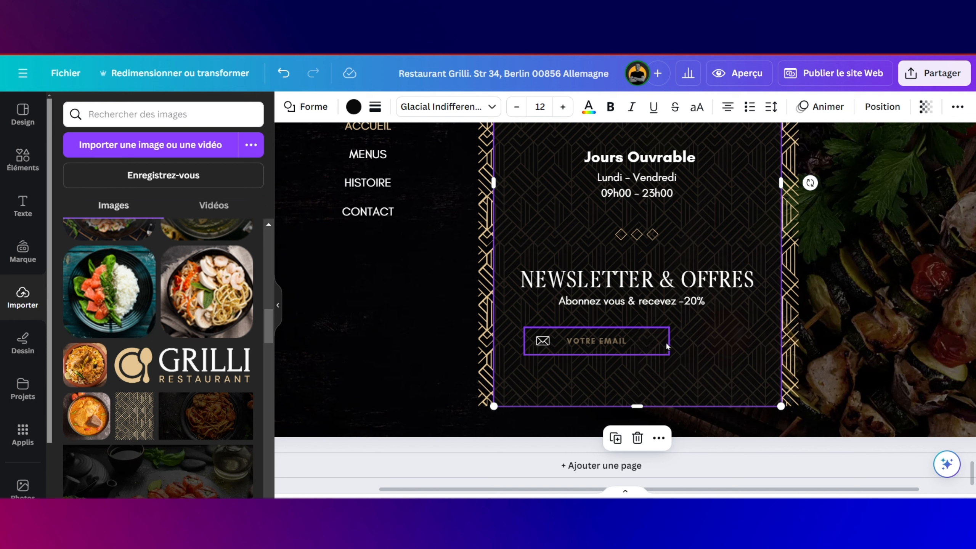
click(615, 341)
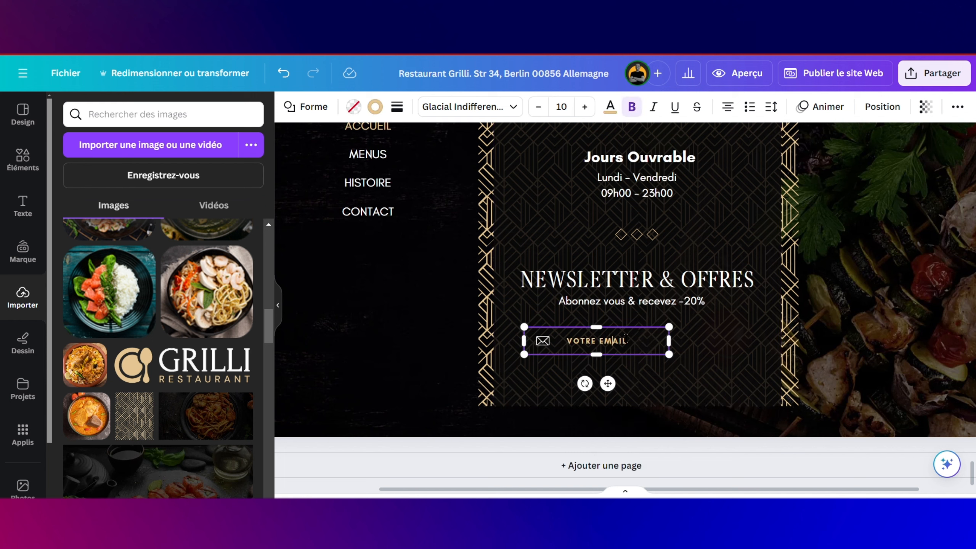
drag(602, 341, 567, 341)
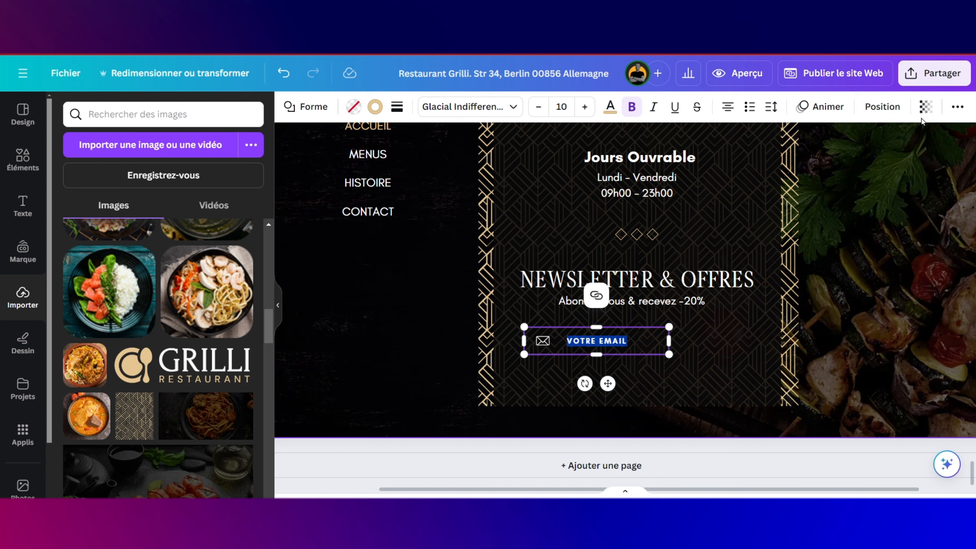
click(927, 108)
drag(851, 159, 861, 163)
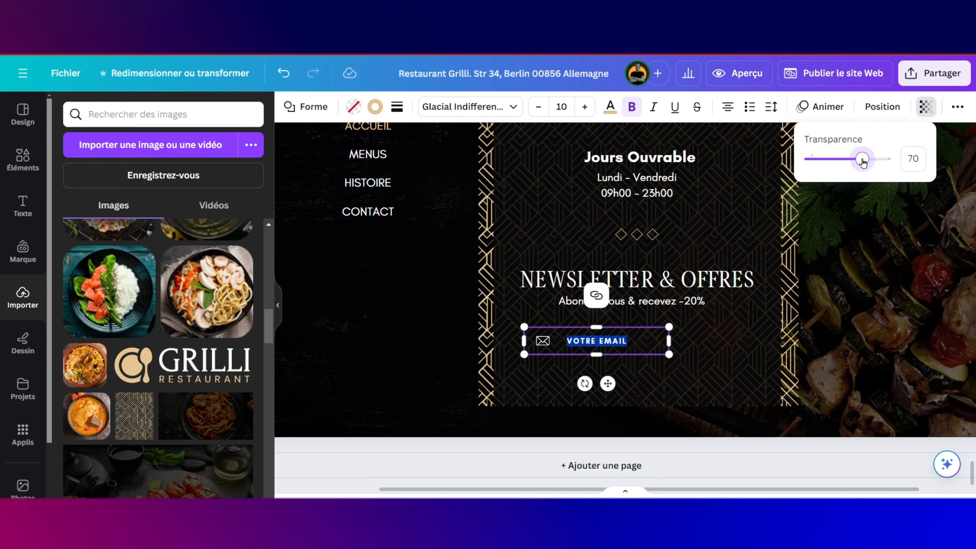
click(756, 301)
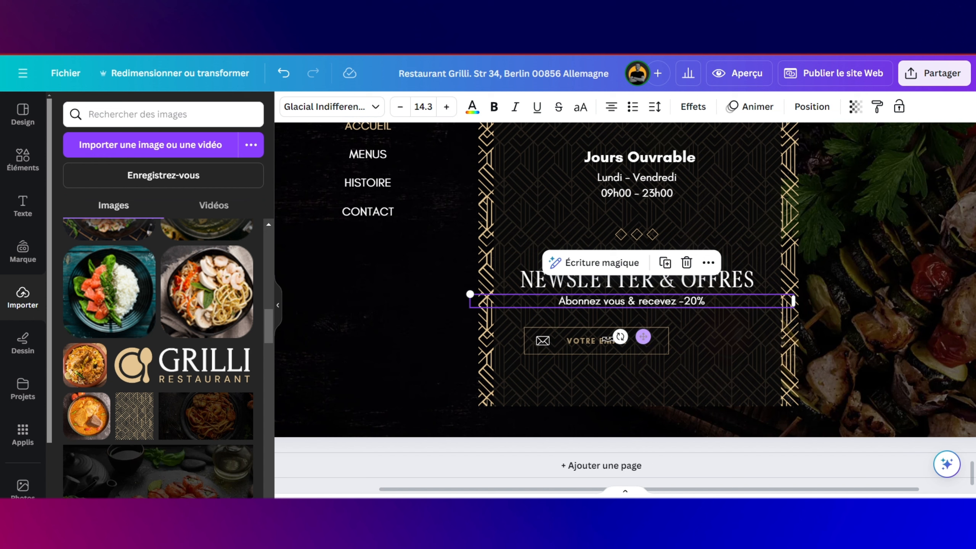
Step: Left-align the VOTRE EMAIL text and narrow the box from its right side
click(575, 340)
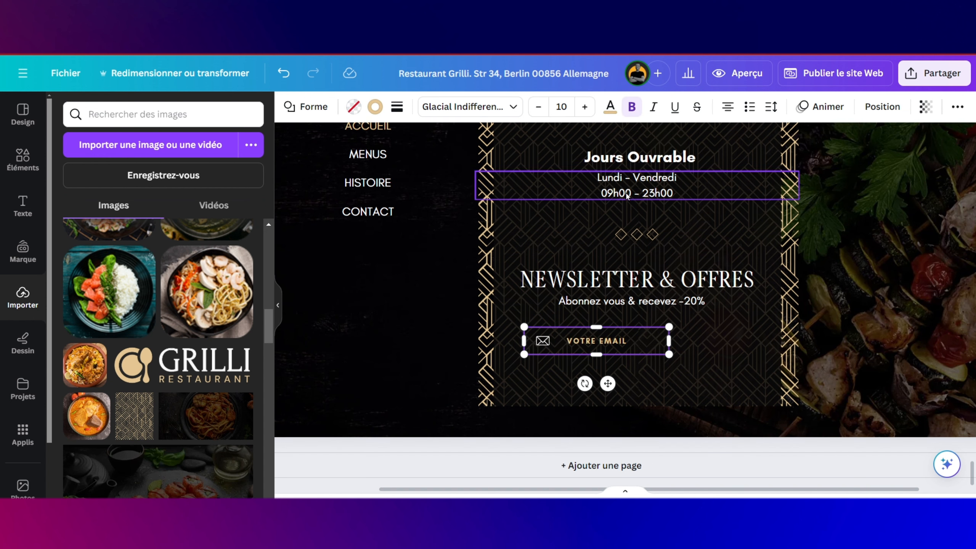
click(727, 106)
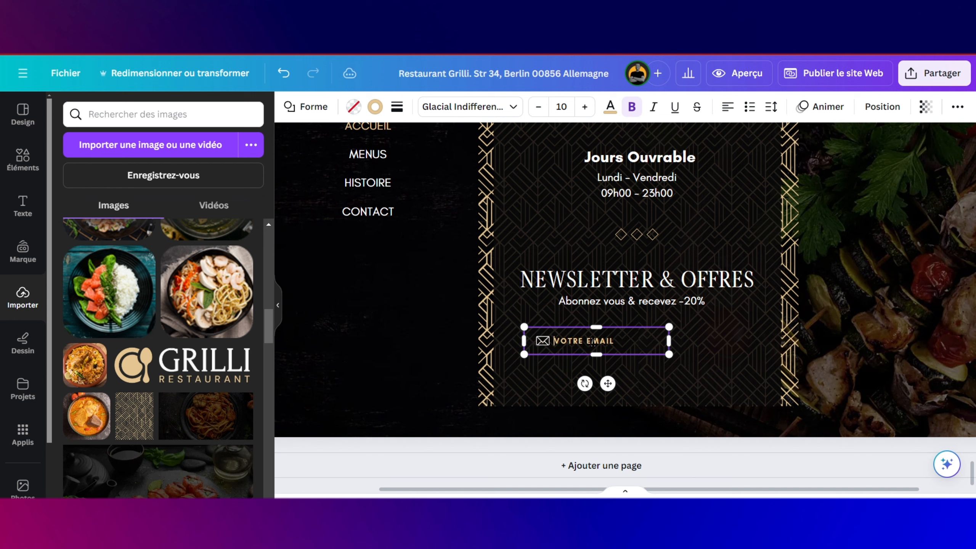
drag(670, 336, 592, 337)
click(647, 349)
click(611, 340)
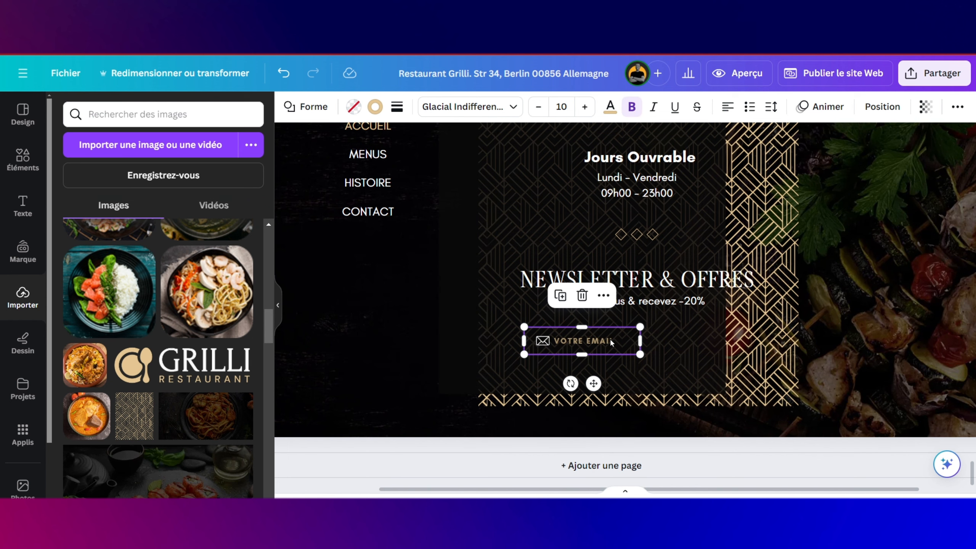
key(ctrl+z)
click(621, 338)
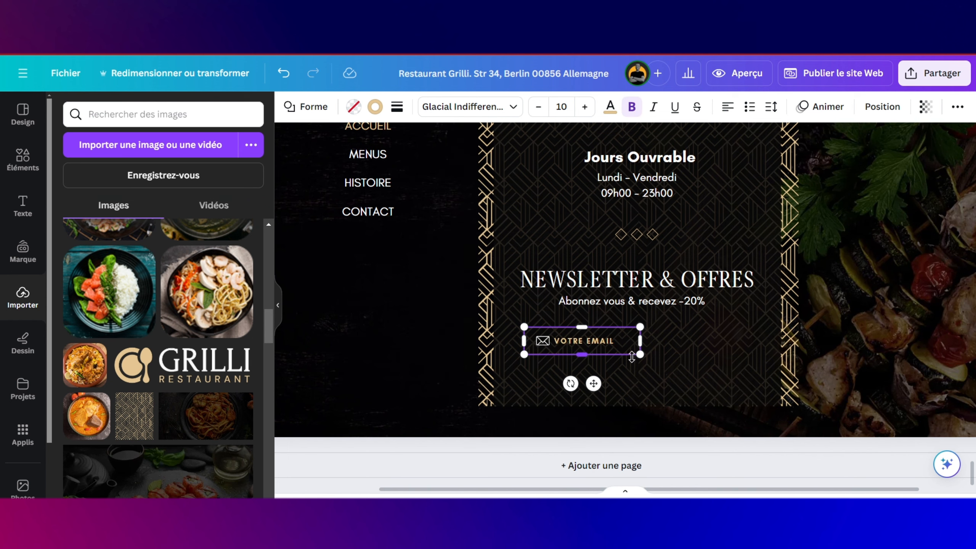
Step: Duplicate the email box, place the copy beside it, and fill it beige
click(618, 372)
click(615, 350)
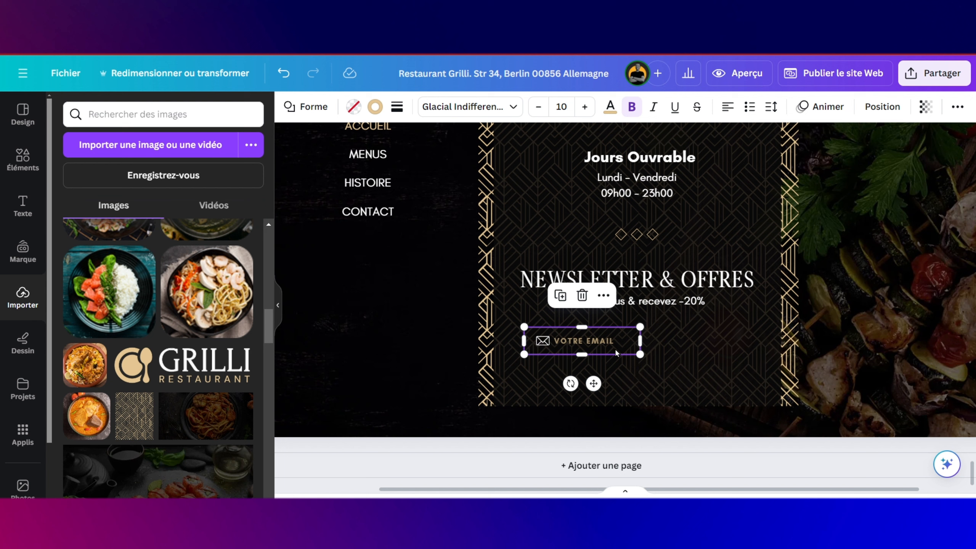
click(562, 297)
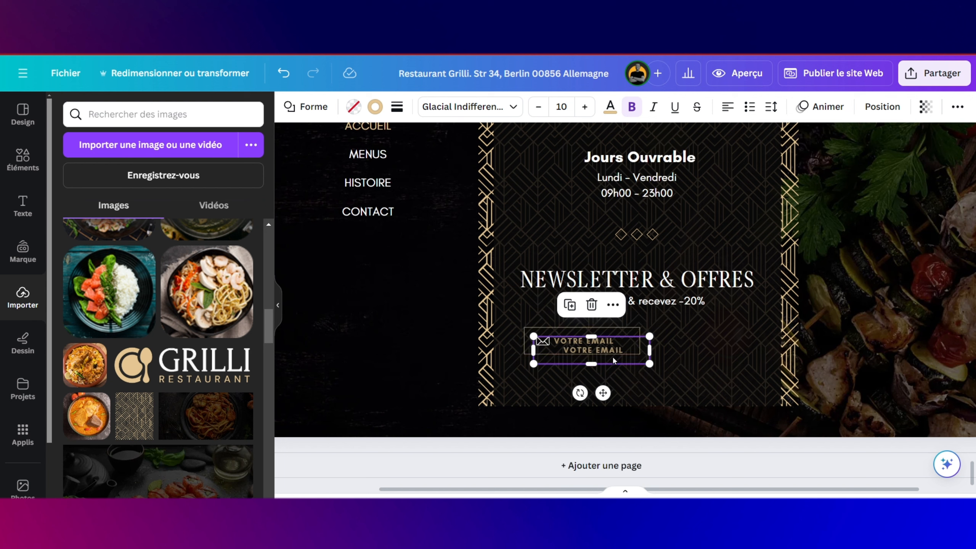
drag(614, 360, 722, 351)
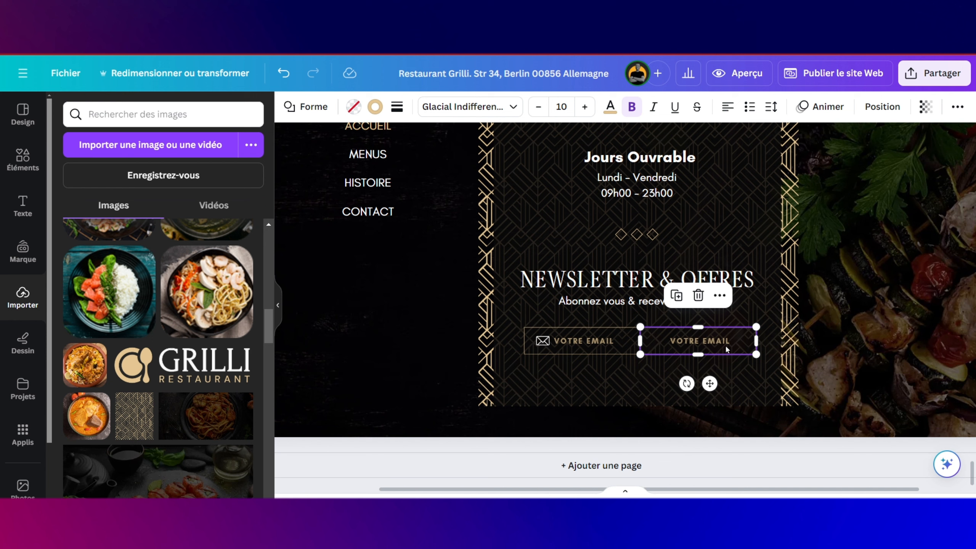
click(730, 341)
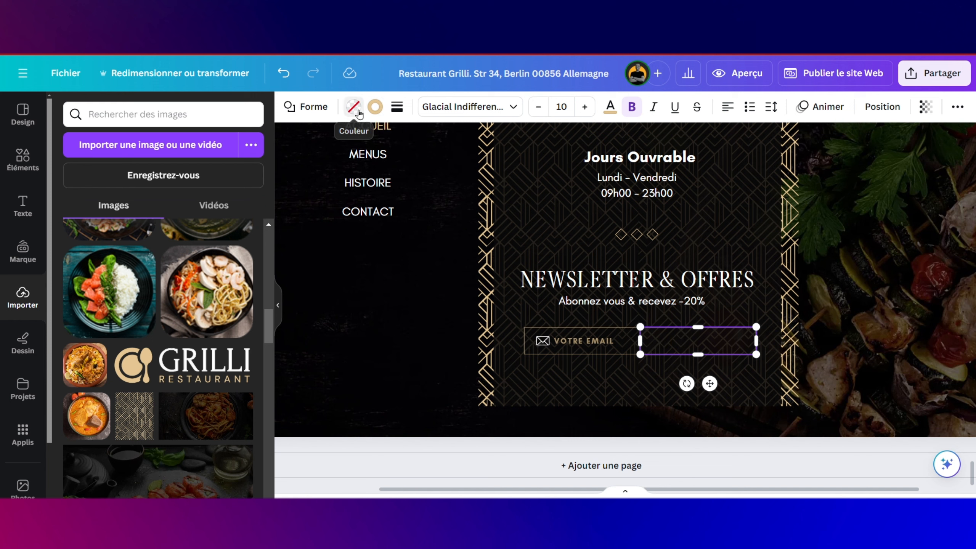
click(353, 106)
click(106, 219)
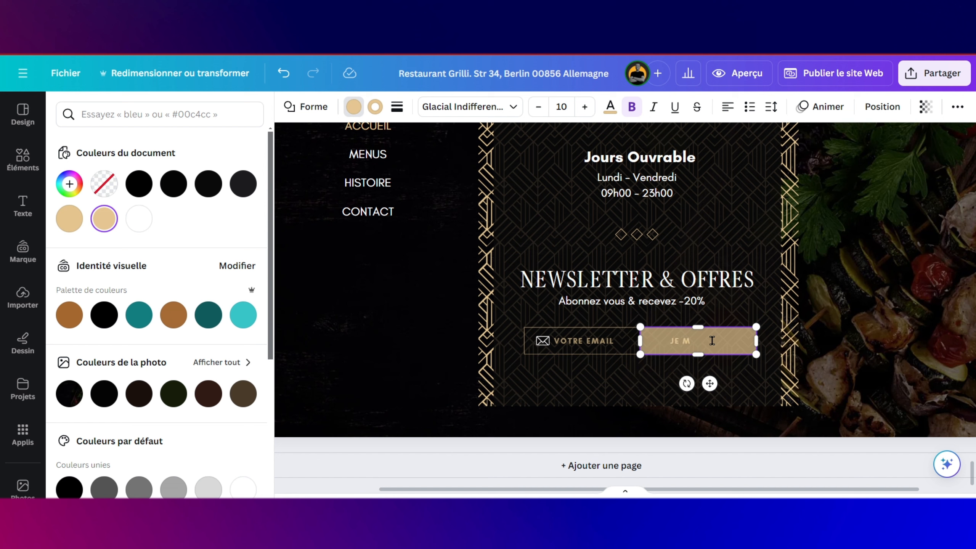
Step: Make the JE M'ABONNE button text black and the button fully opaque
key(BackSpace)
key(Caps_Lock)
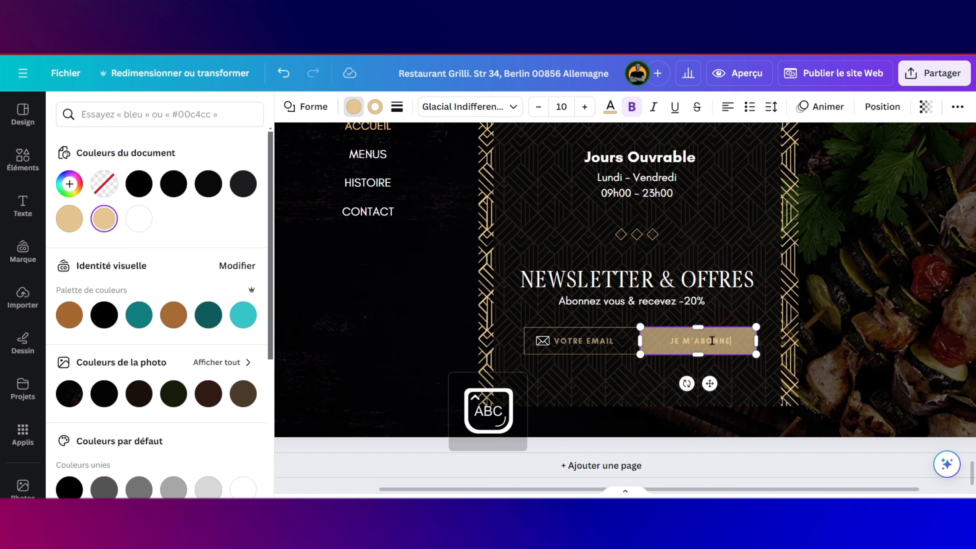
key(ctrl+a)
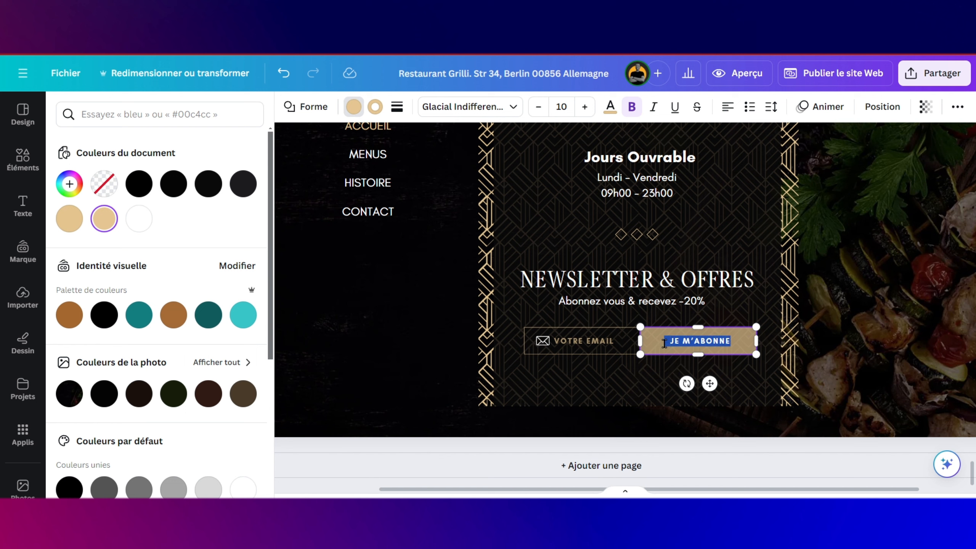
click(611, 109)
click(174, 184)
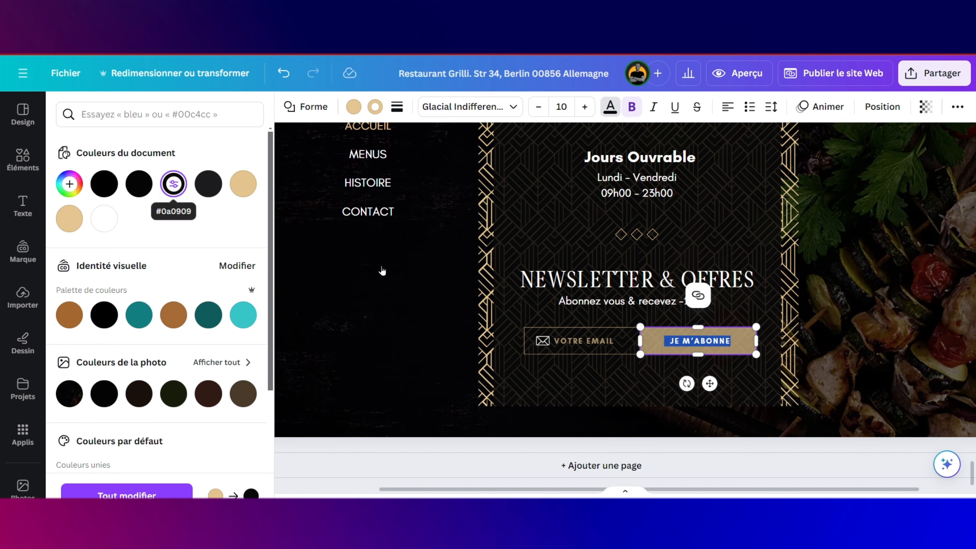
click(738, 341)
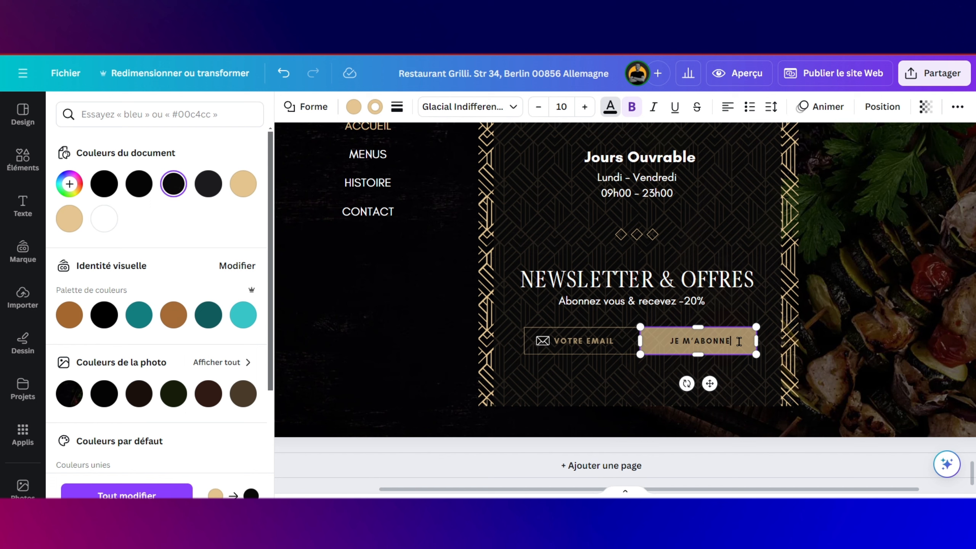
click(744, 294)
click(742, 338)
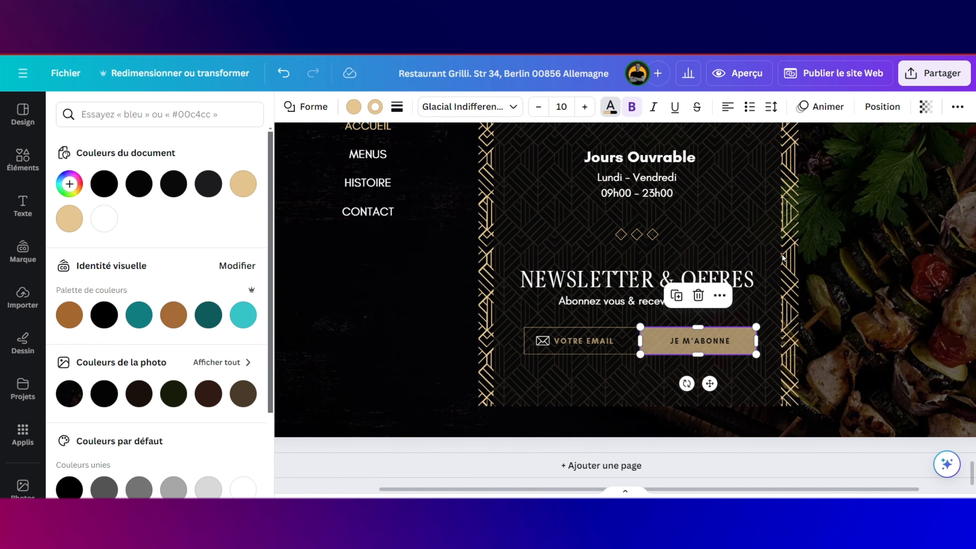
click(926, 106)
drag(864, 158, 939, 155)
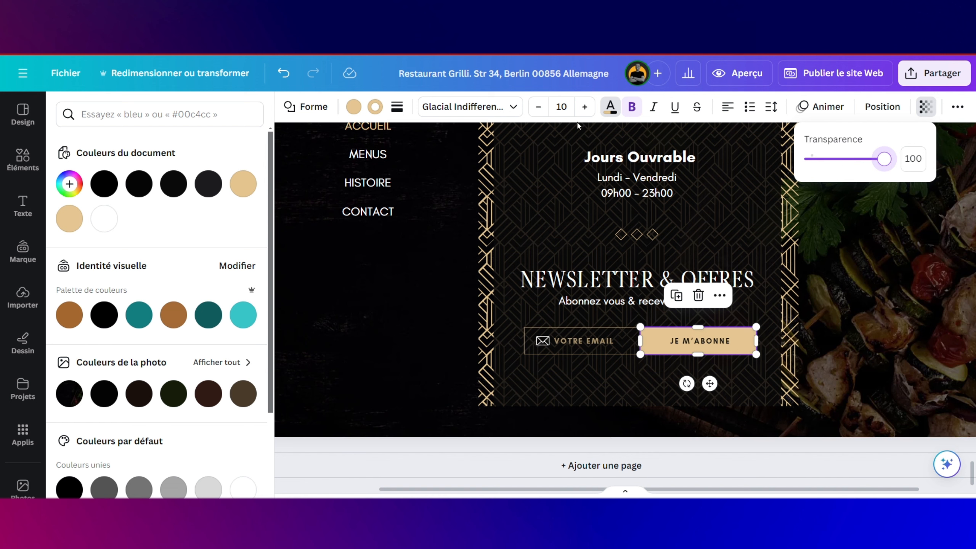
Step: Colour the envelope icon inside the email box gold
click(597, 346)
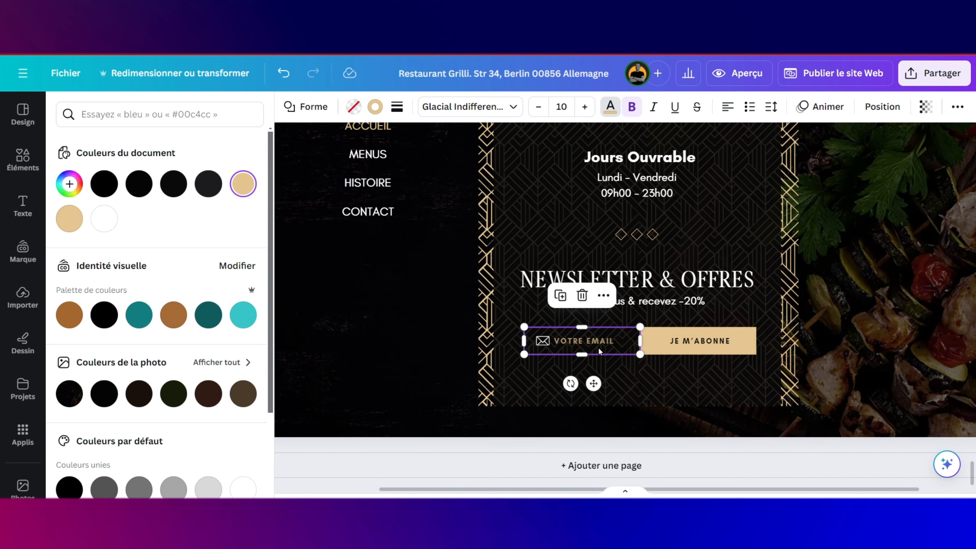
click(545, 342)
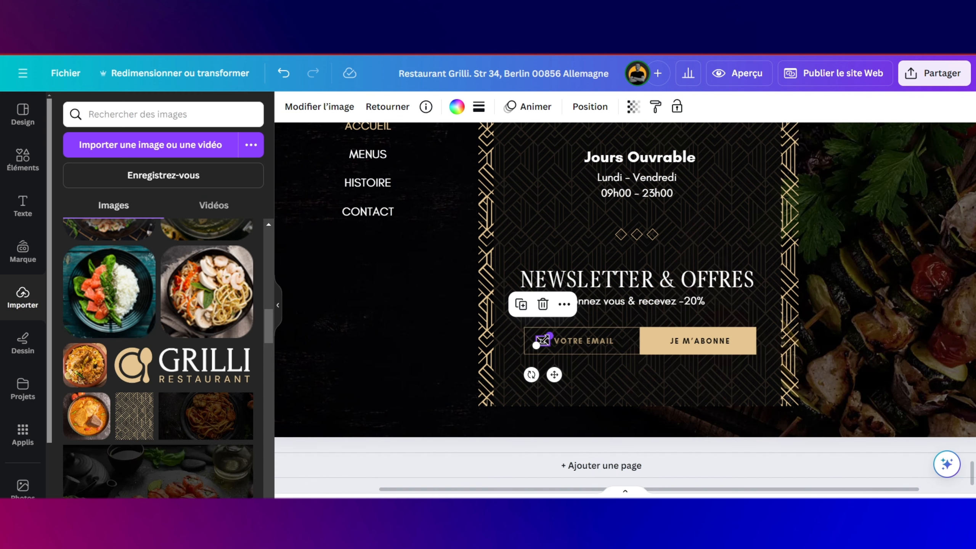
click(456, 106)
click(244, 183)
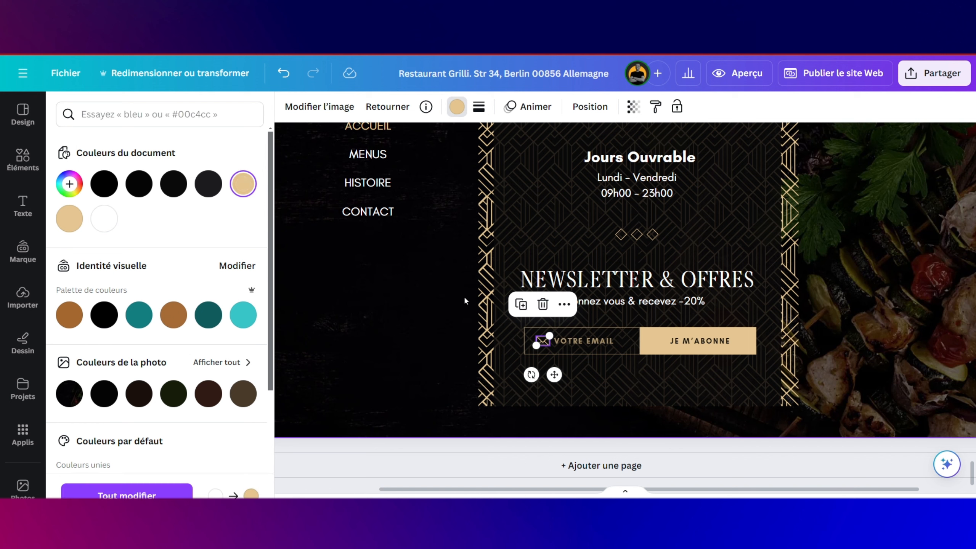
Step: Raise the dark panel overlay's transparency value from 87 to 97 and adjust its bottom edge
click(562, 387)
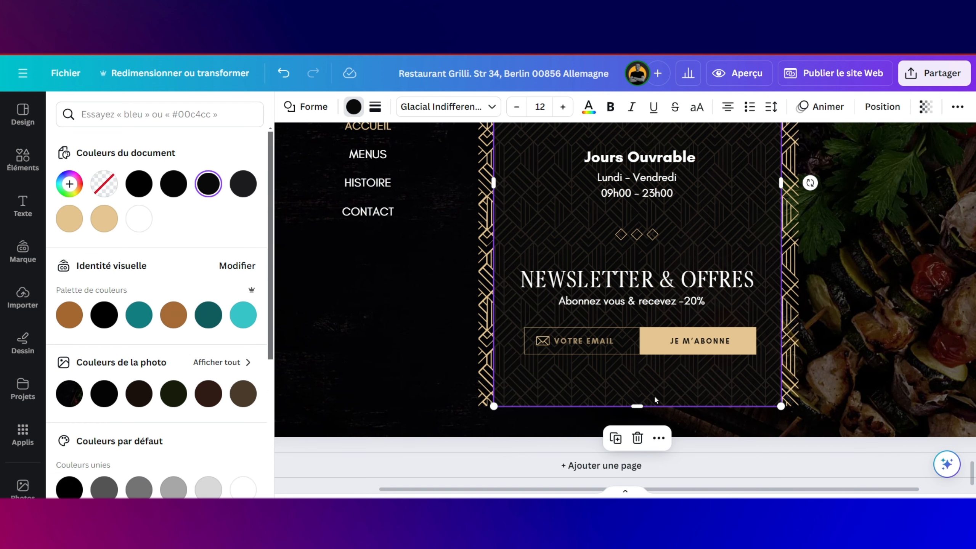
click(926, 107)
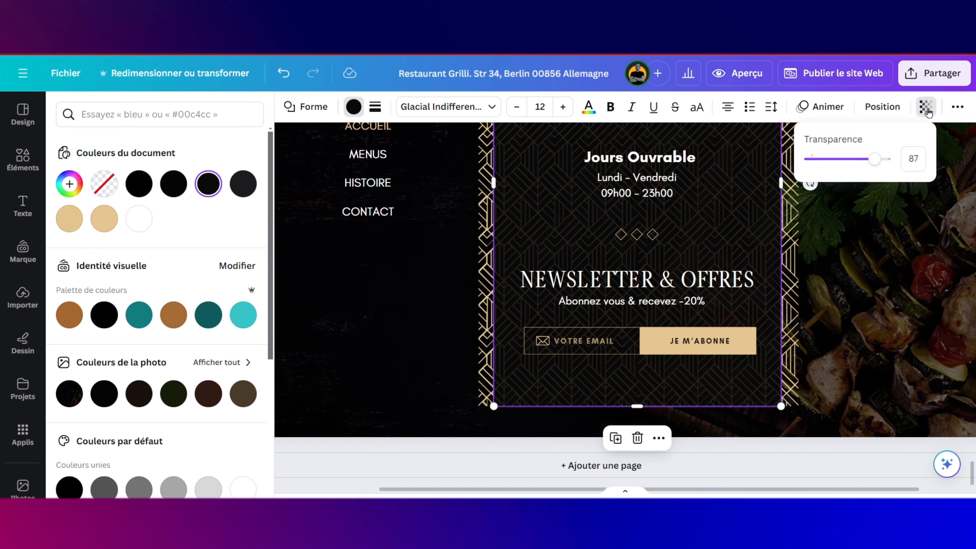
drag(870, 163, 883, 162)
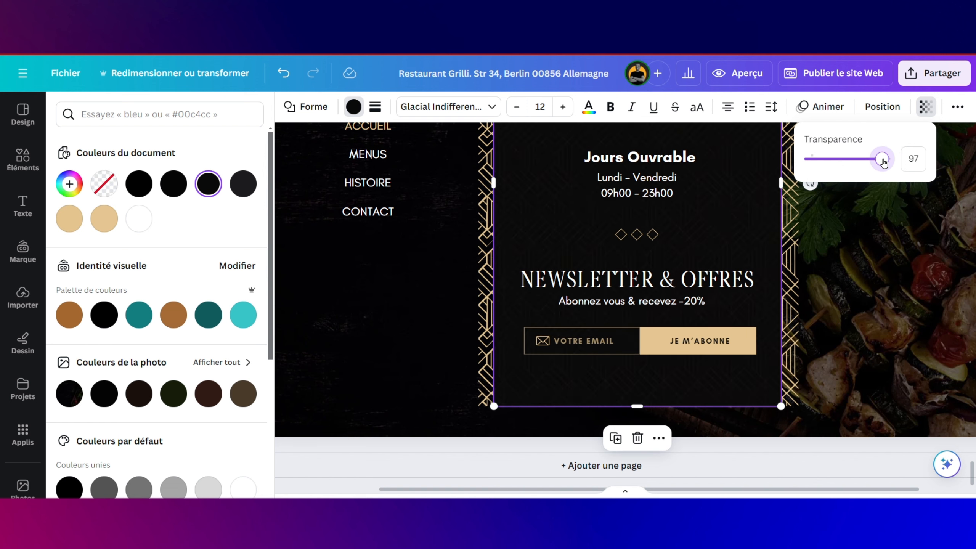
click(821, 298)
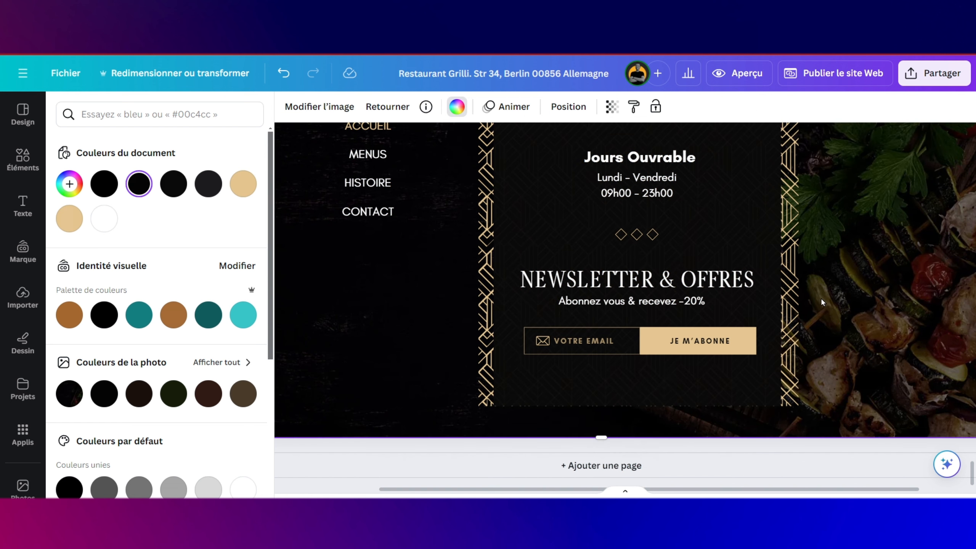
click(687, 381)
drag(637, 403, 638, 405)
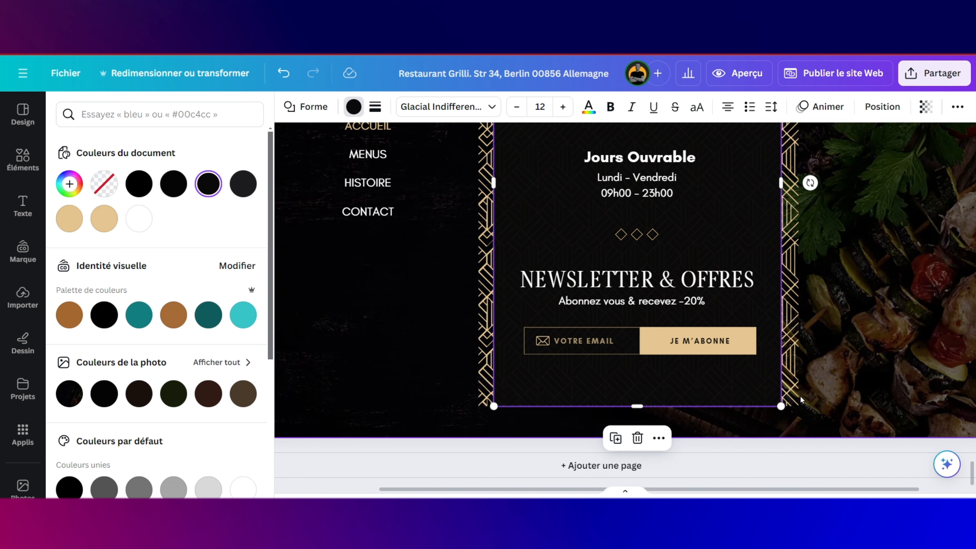
click(800, 395)
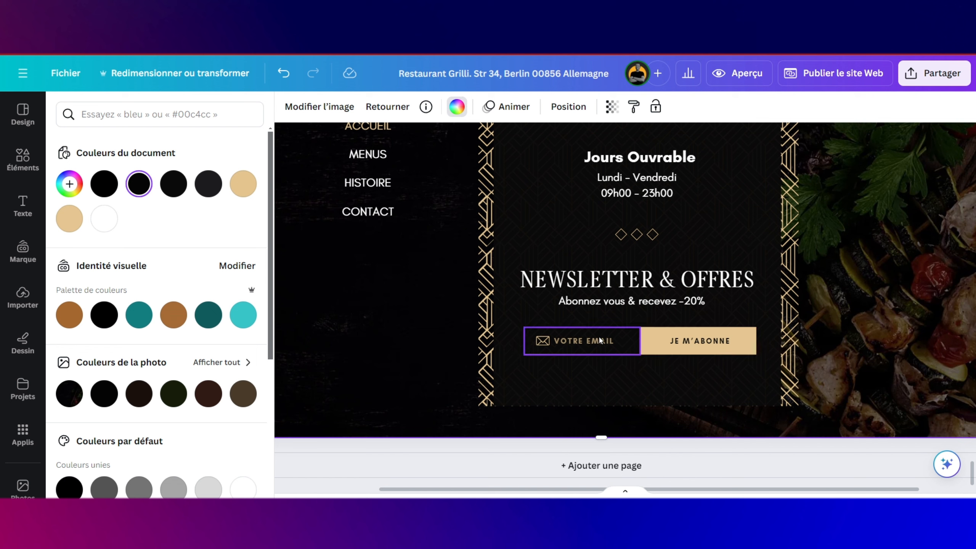
Step: Duplicate the subtitle line, move it below the newsletter panel, and extend the page bottom
click(628, 306)
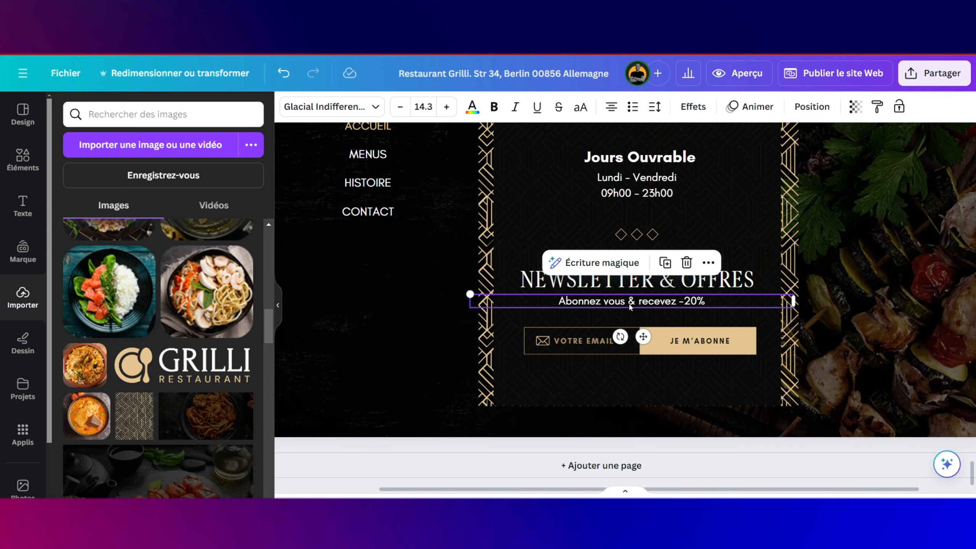
click(616, 428)
key(ctrl+v)
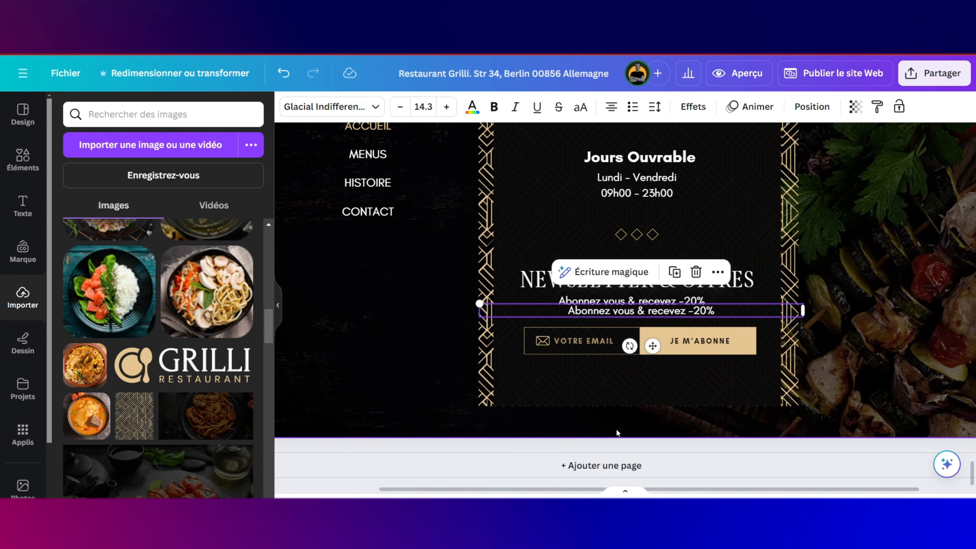
drag(652, 345, 639, 453)
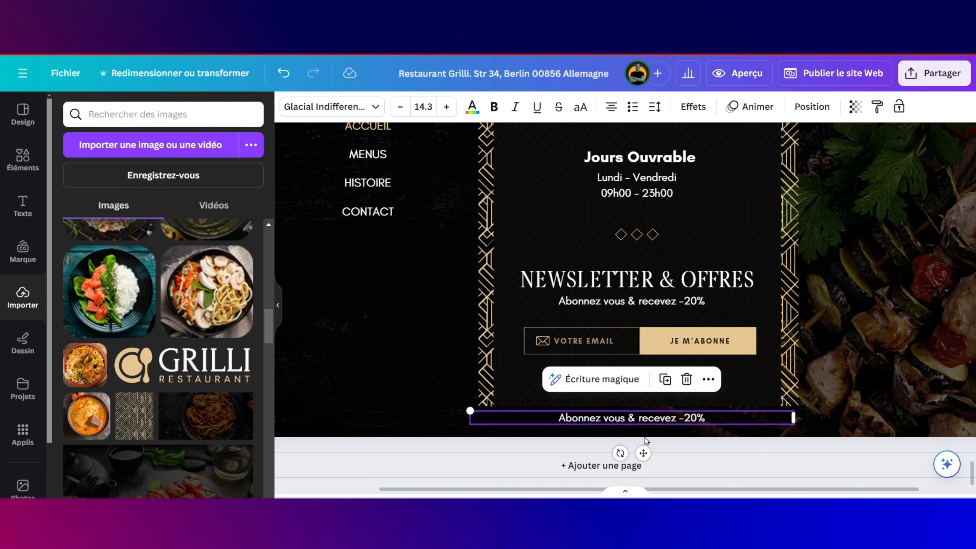
click(657, 435)
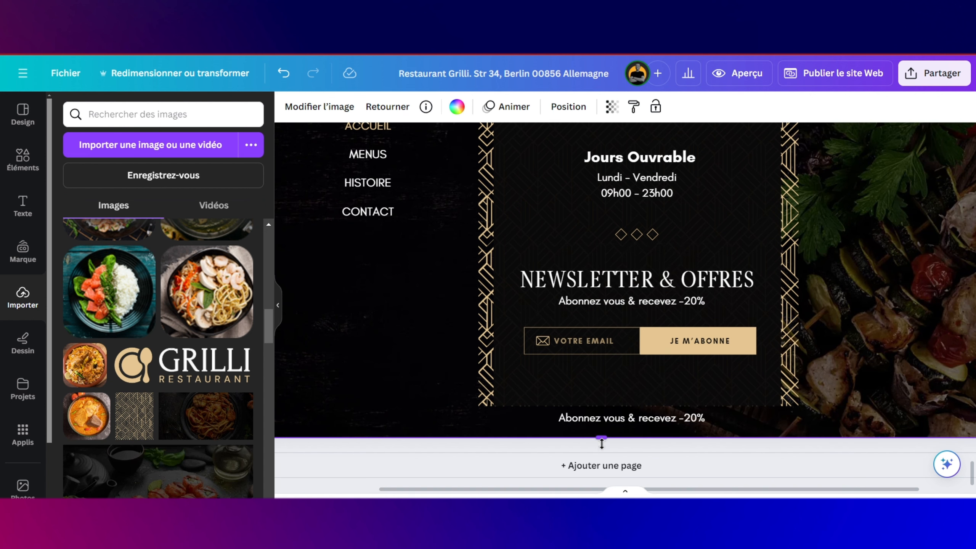
drag(601, 444, 603, 465)
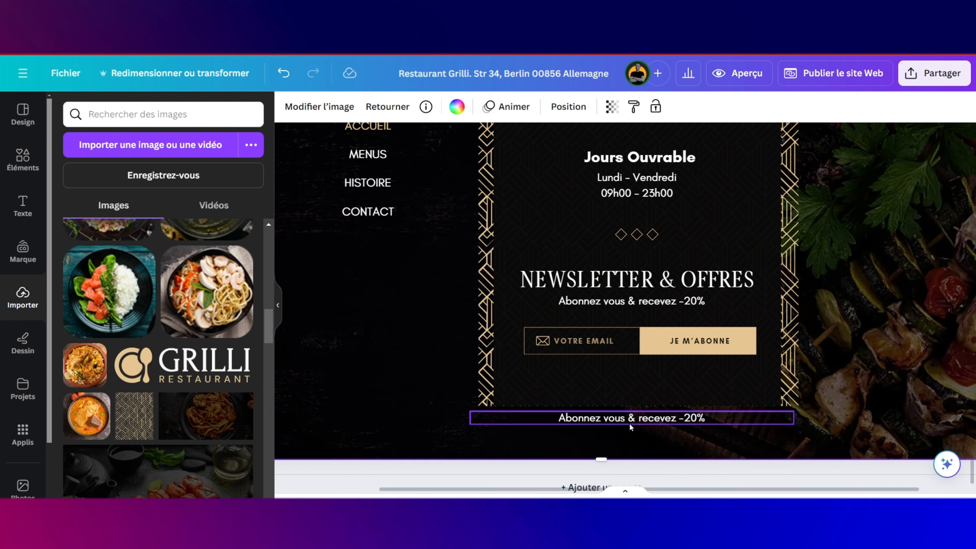
drag(630, 426, 629, 432)
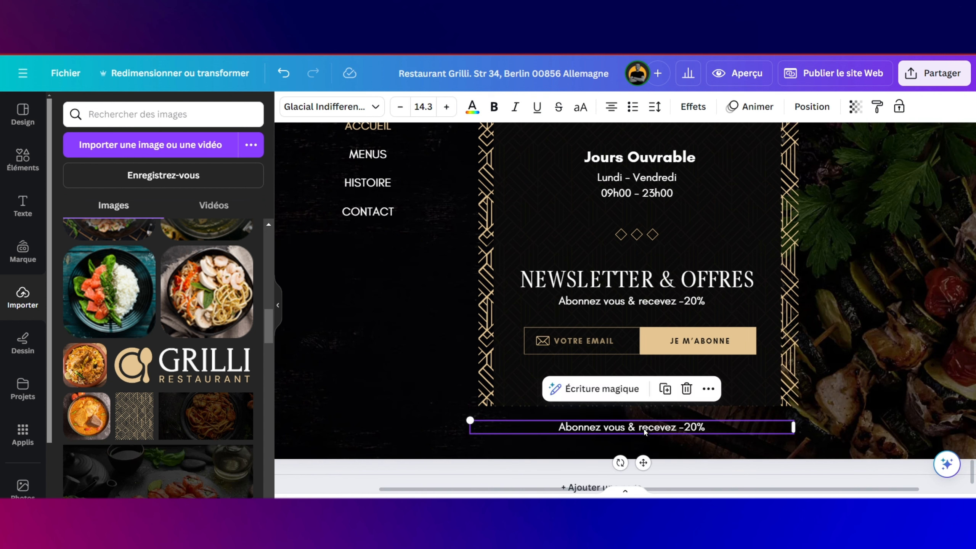
Step: Replace the copied line's text with 'Grilli tout droits reserve - site concus par Guia Web Service'
double_click(645, 428)
key(ctrl+a)
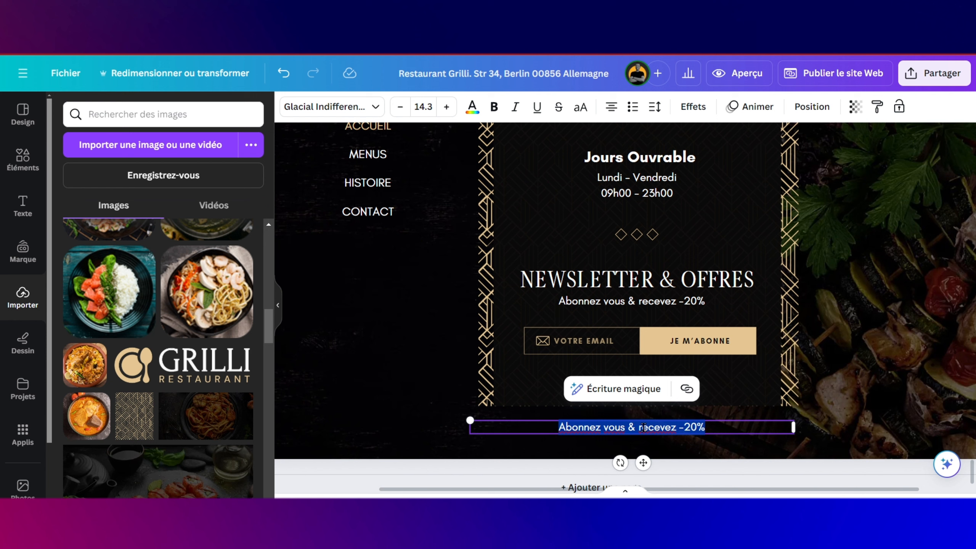
text(G)
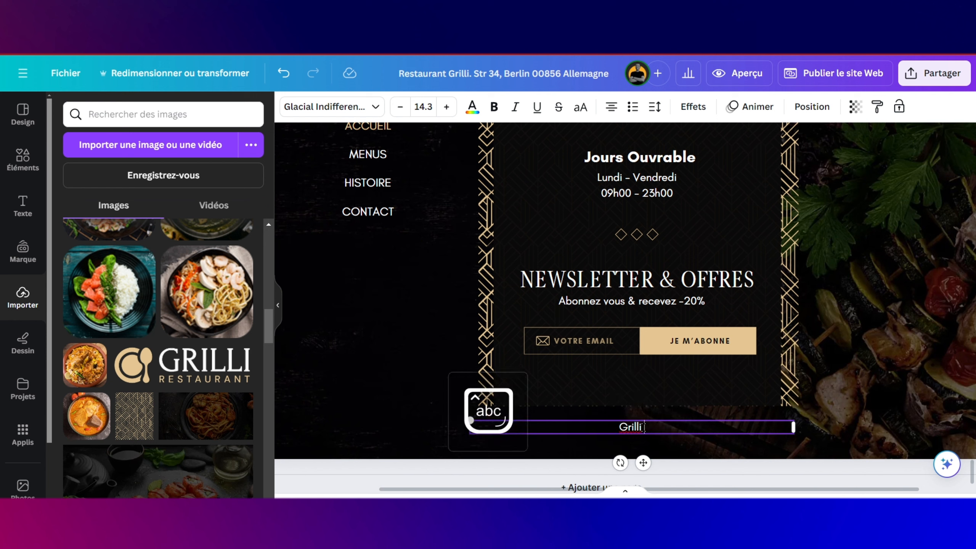
text(rilli tout droi)
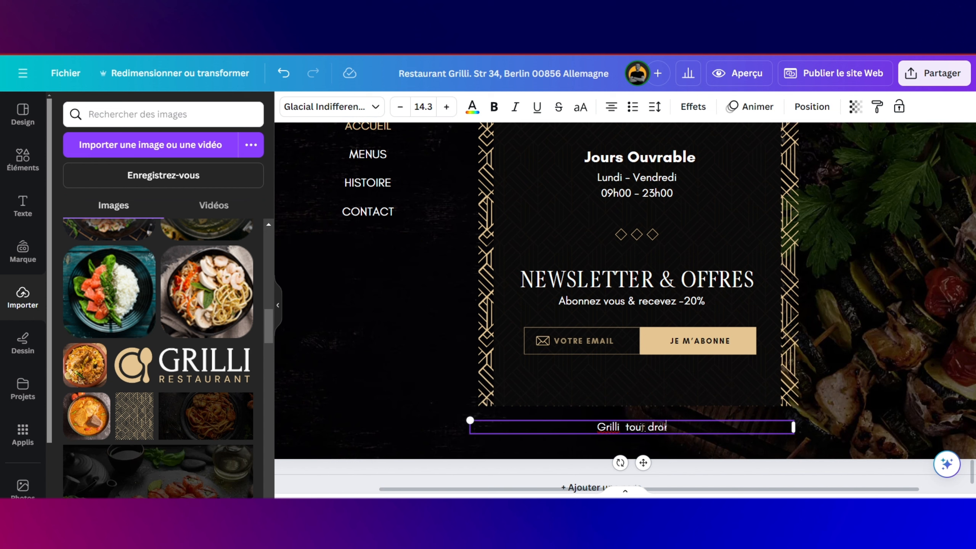
text(ts reserve)
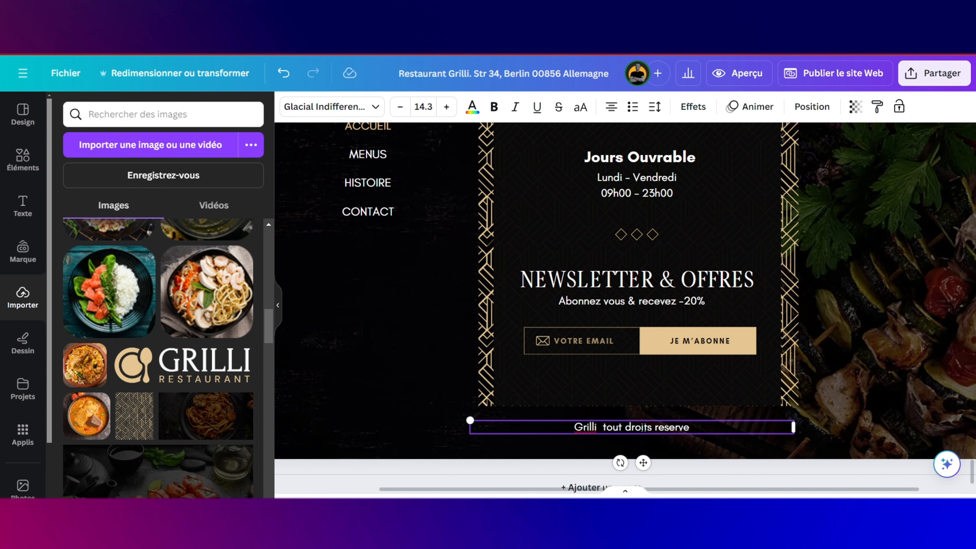
text( -)
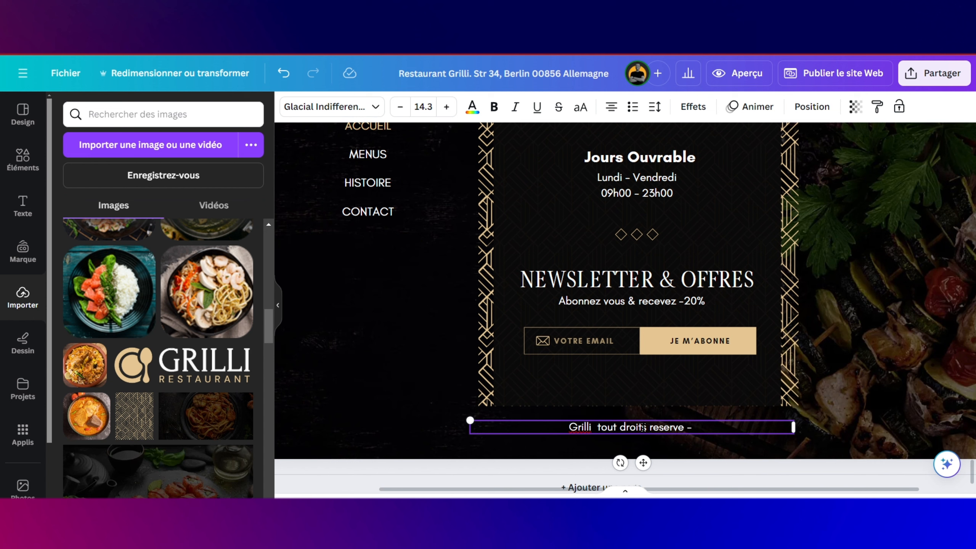
text( site co)
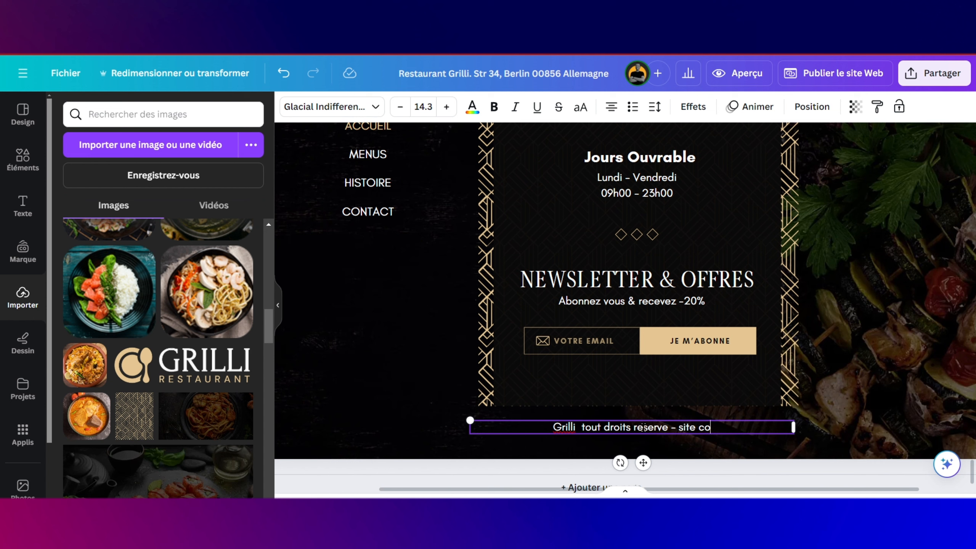
text(ncu)
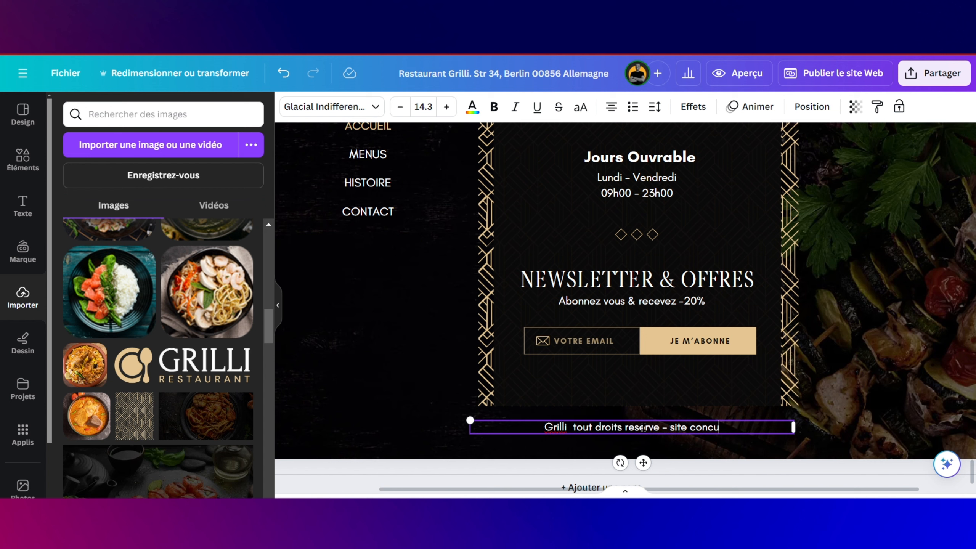
text(s par G)
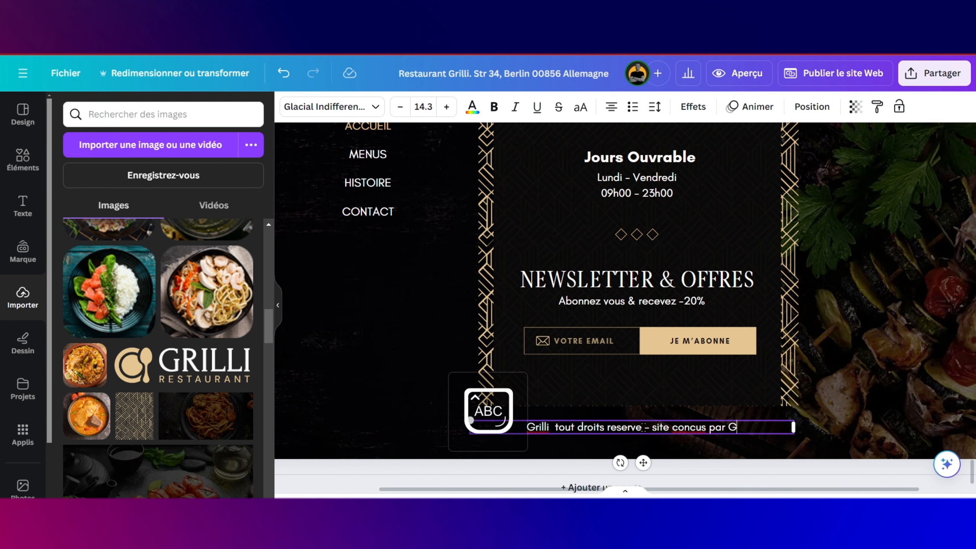
text(uia )
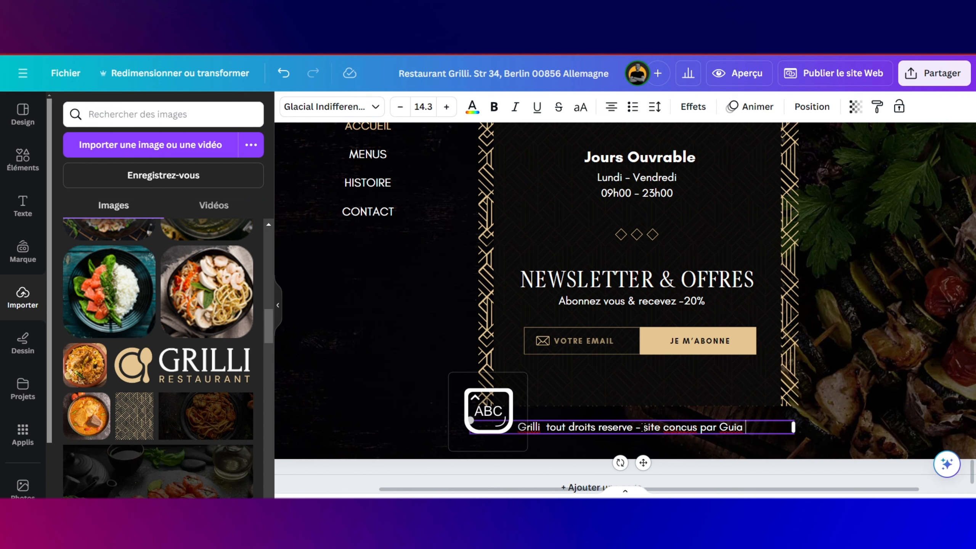
text(Web S)
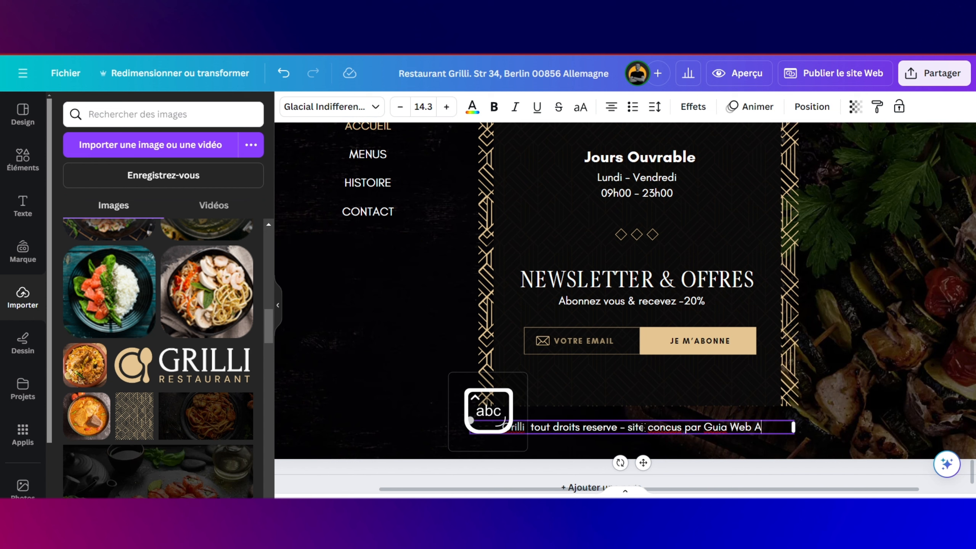
text(ervice)
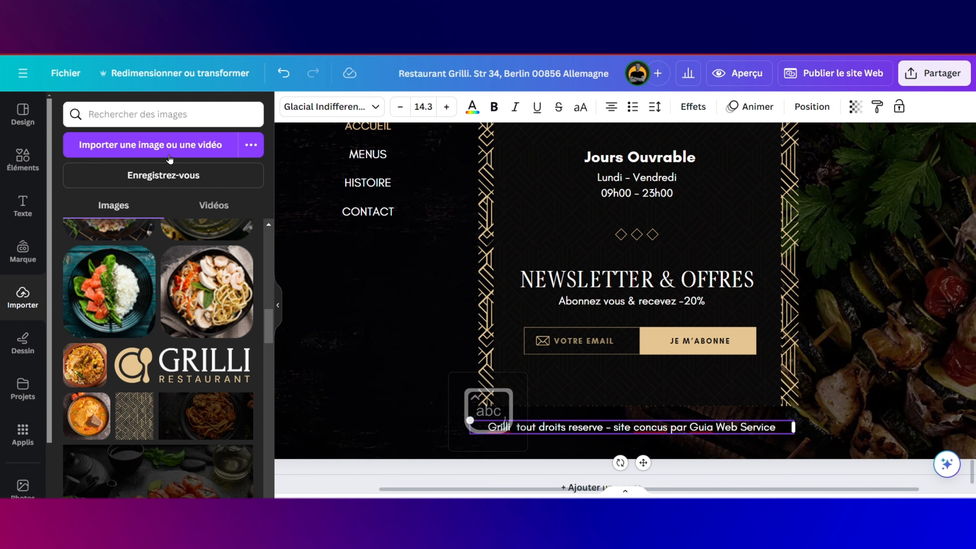
click(37, 179)
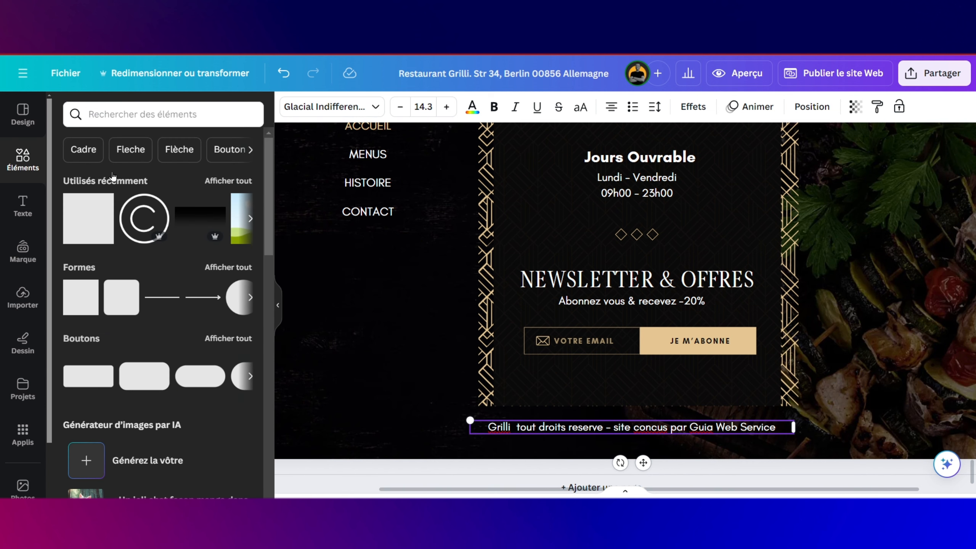
Step: Paste the © graphic, colour it white, and shrink it beside the footer line
key(ctrl+v)
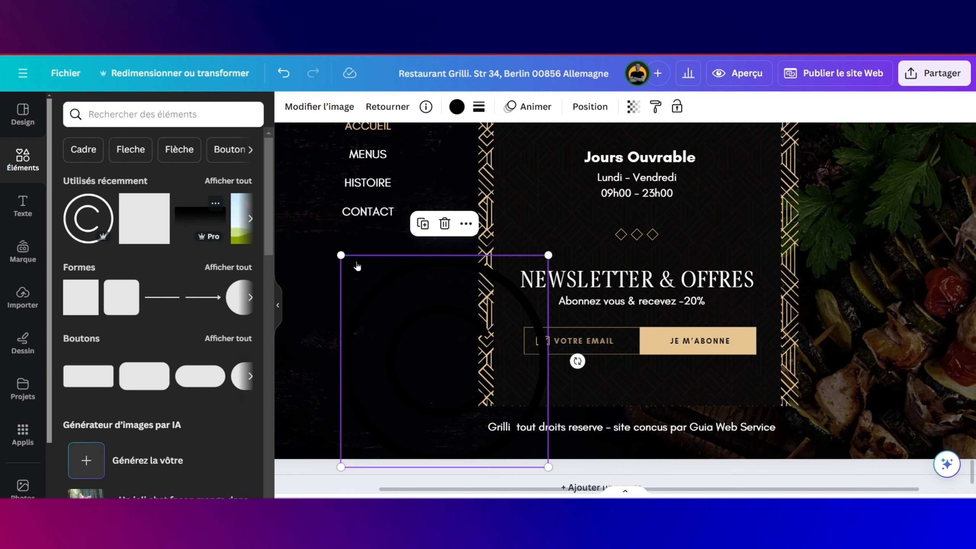
drag(552, 252, 407, 454)
scroll(446, 429, up, 5)
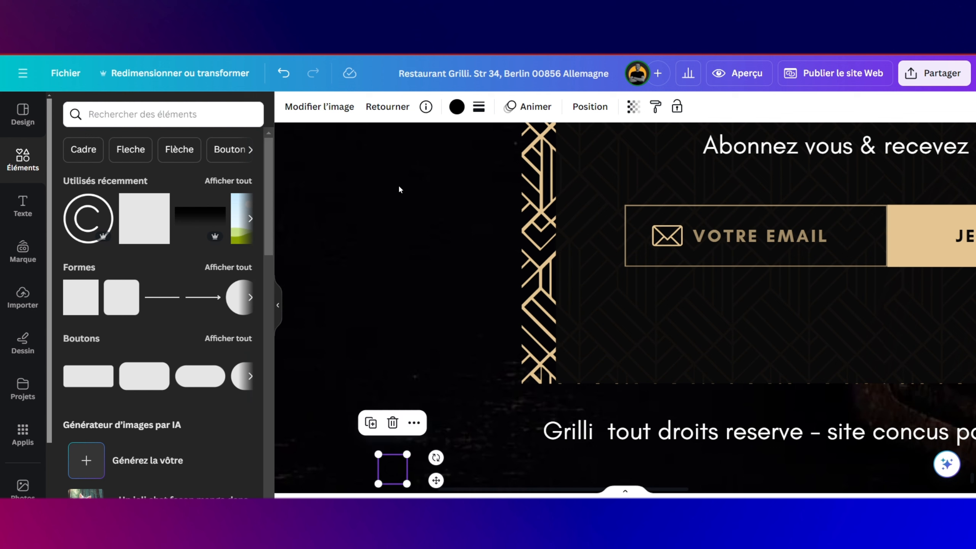
click(456, 107)
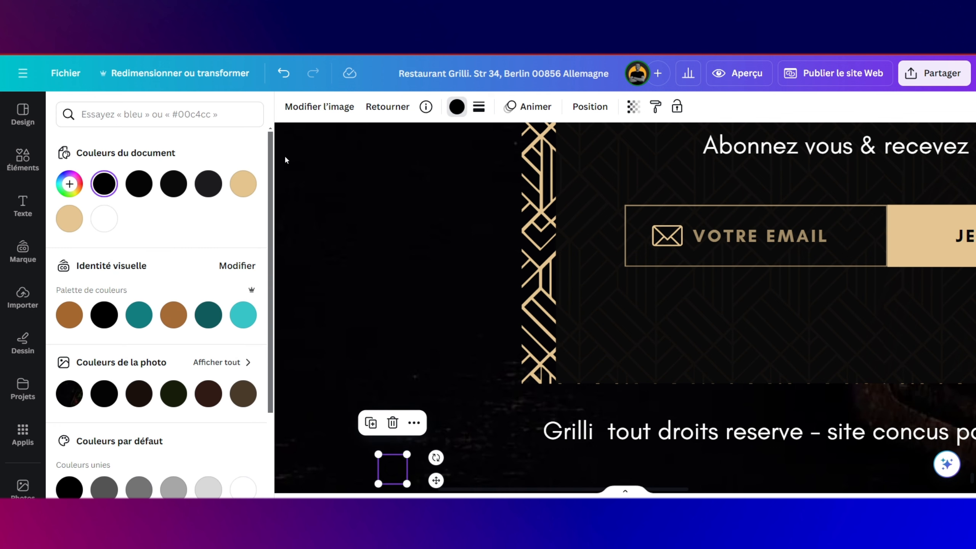
click(109, 214)
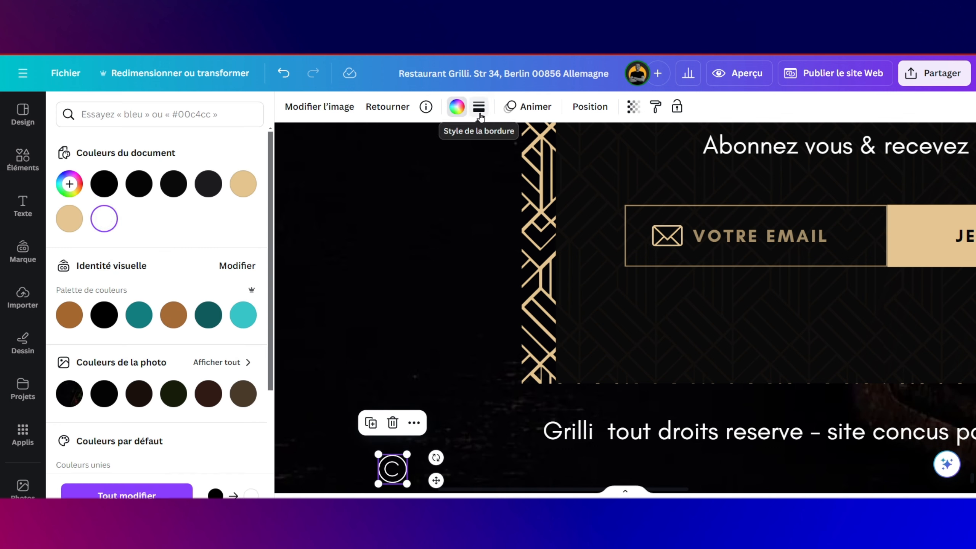
drag(404, 456, 513, 430)
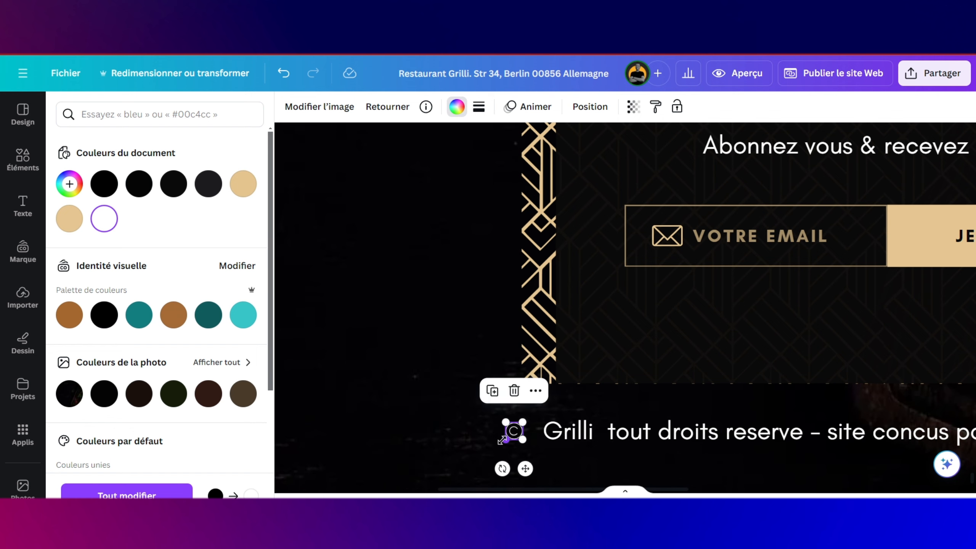
Step: Set the © symbol's transparency to 60
scroll(569, 442, down, 2)
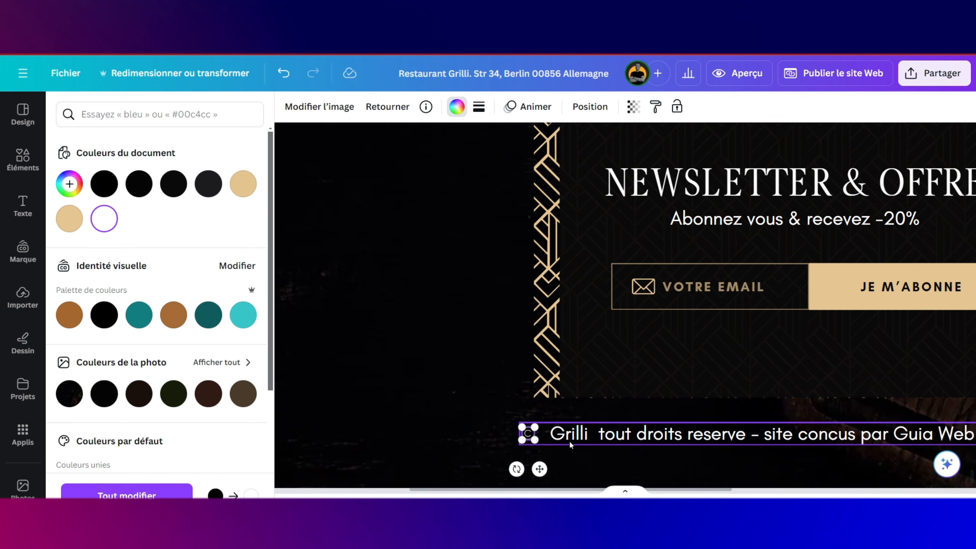
scroll(569, 441, left, 4)
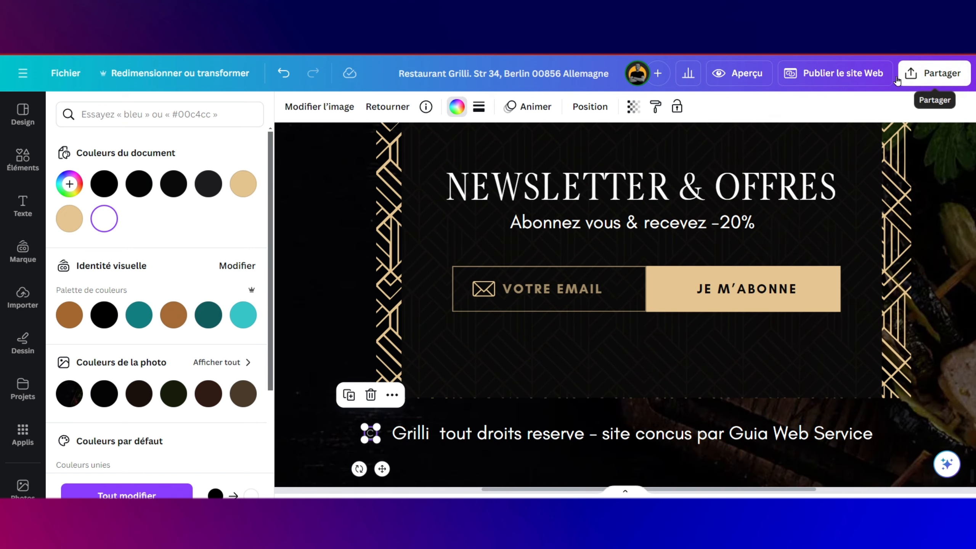
click(632, 106)
click(619, 152)
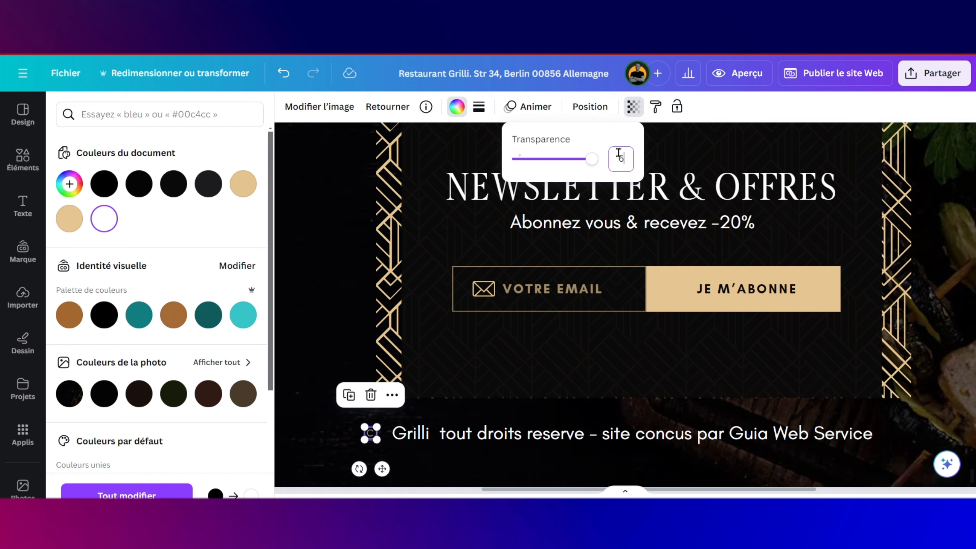
key(Return)
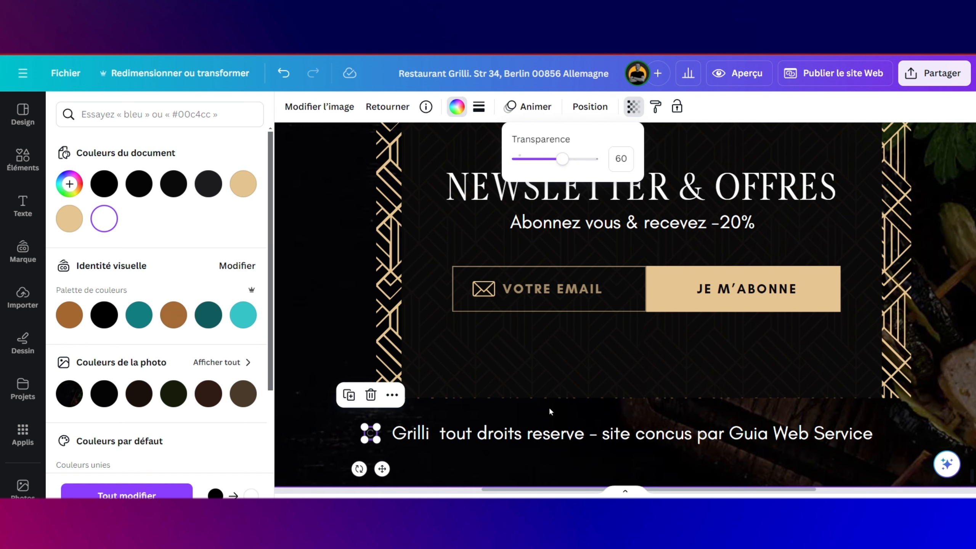
click(546, 418)
click(546, 418)
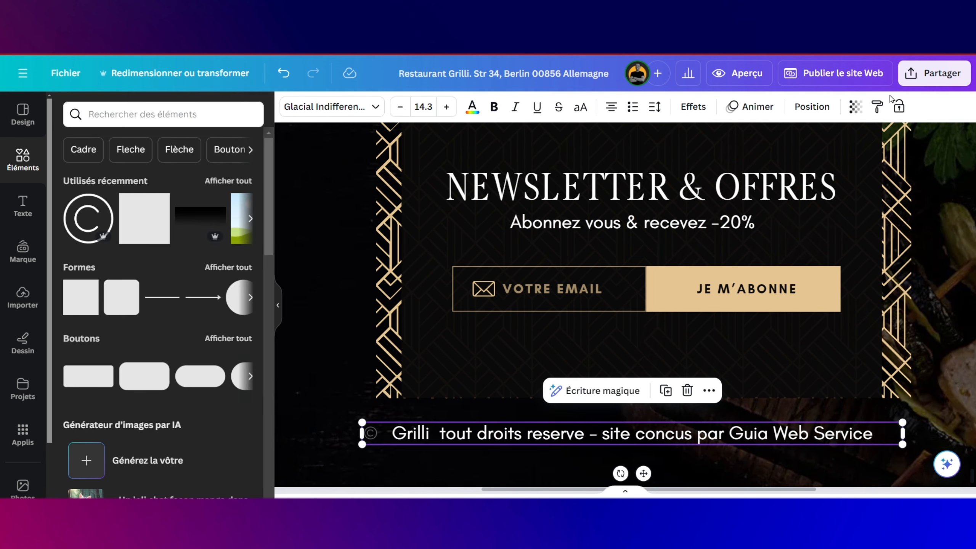
Step: Set the footer text's transparency to 60
click(855, 116)
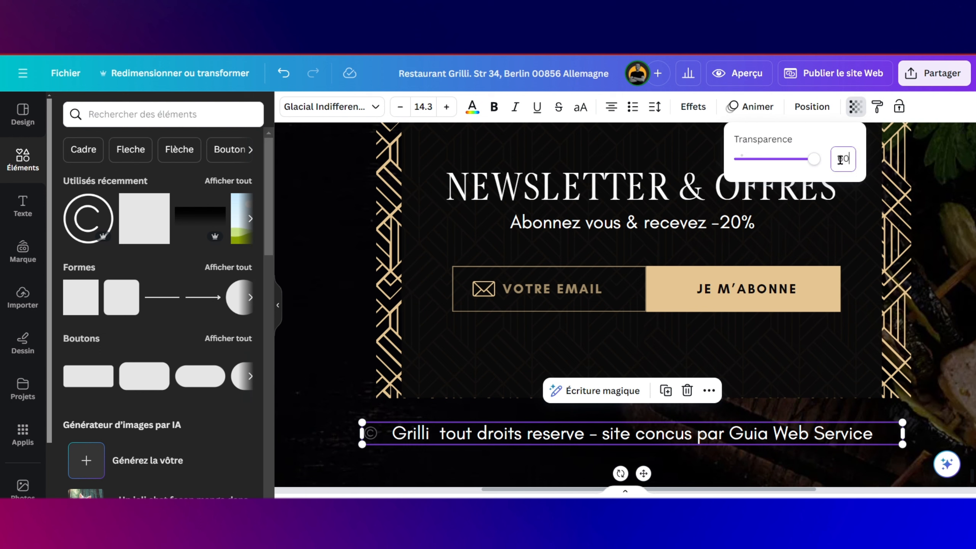
double_click(840, 160)
text(60)
key(Return)
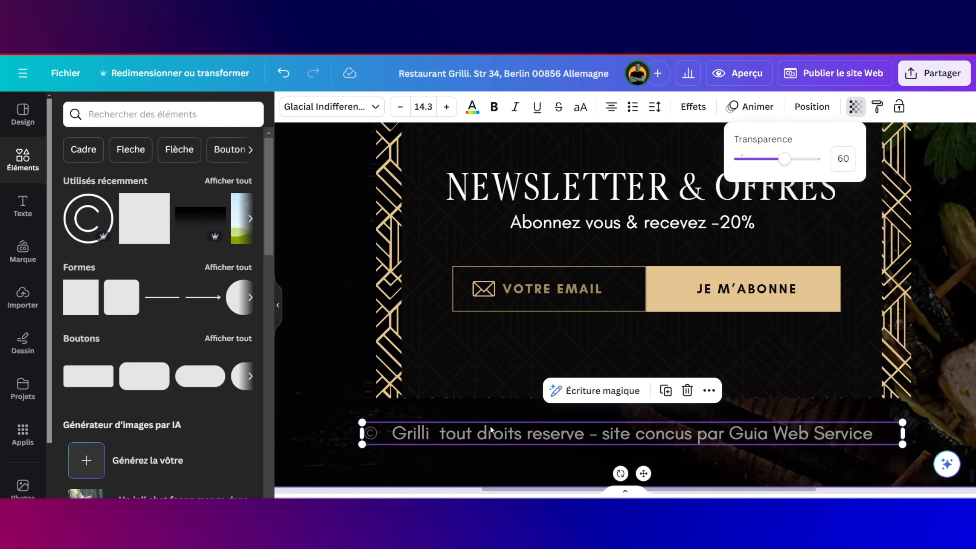
click(345, 425)
Step: Group the © symbol with the footer text, lower them, and insert '2024' before Grilli
click(344, 426)
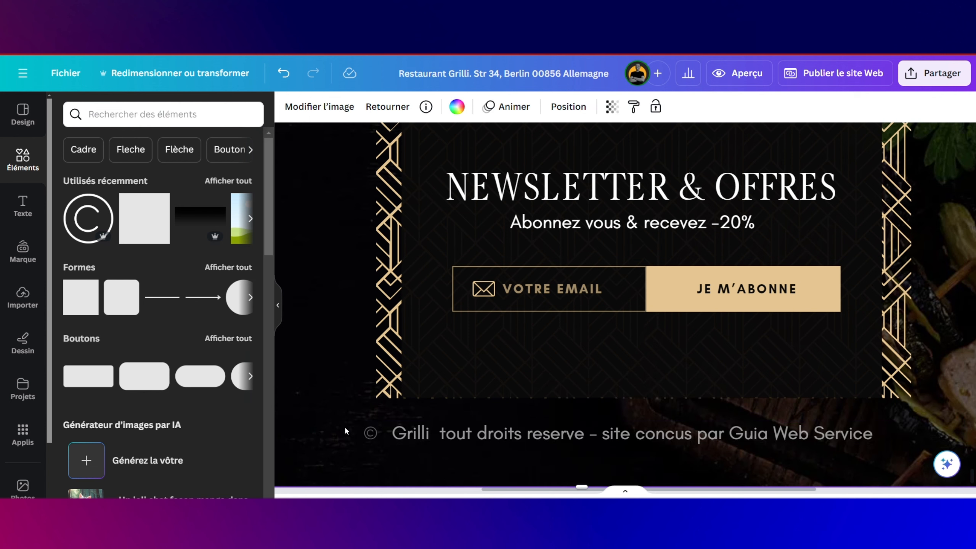
shift+click(433, 440)
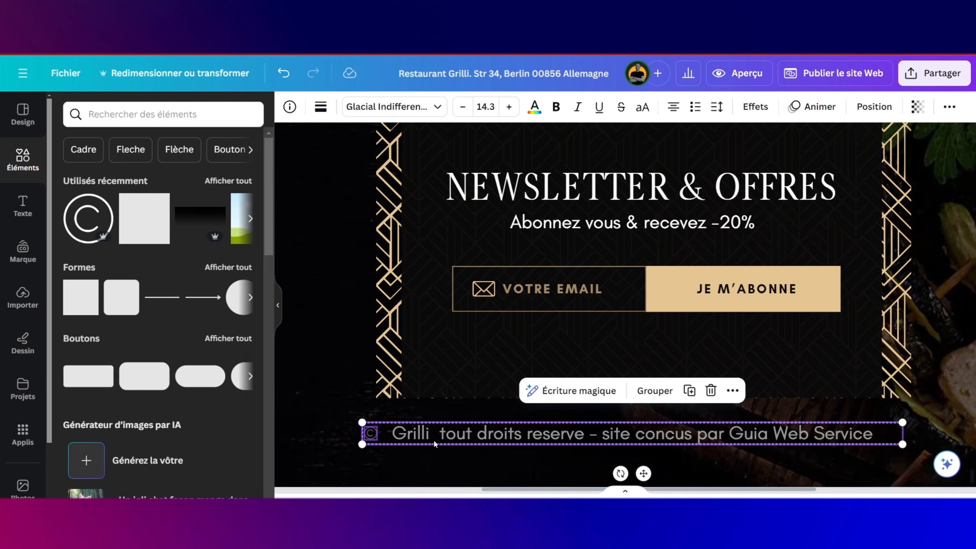
click(654, 391)
drag(619, 435, 619, 441)
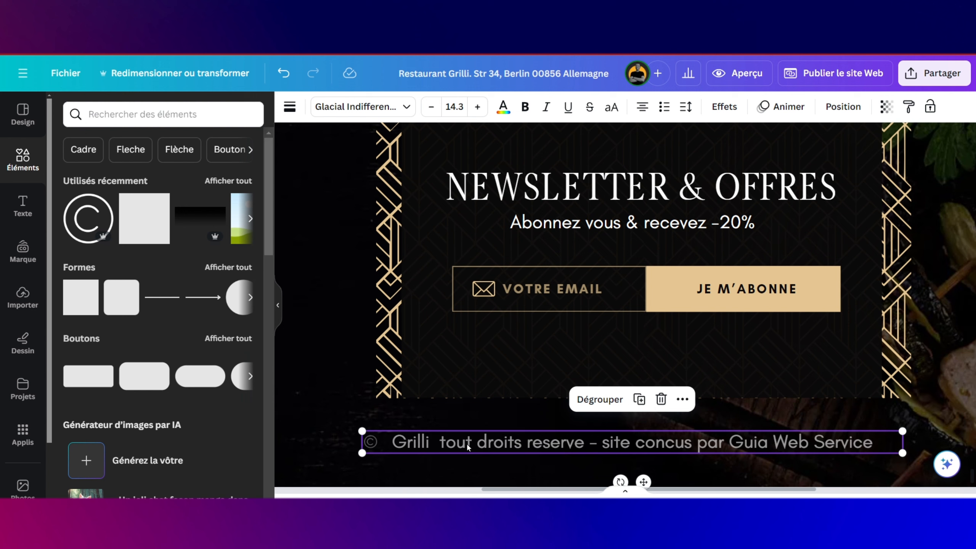
click(381, 441)
click(382, 441)
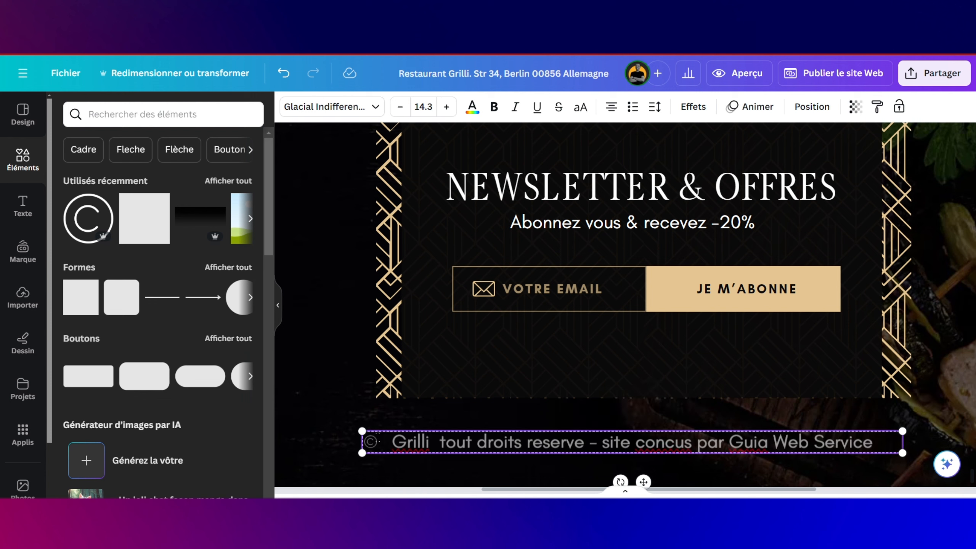
text(202)
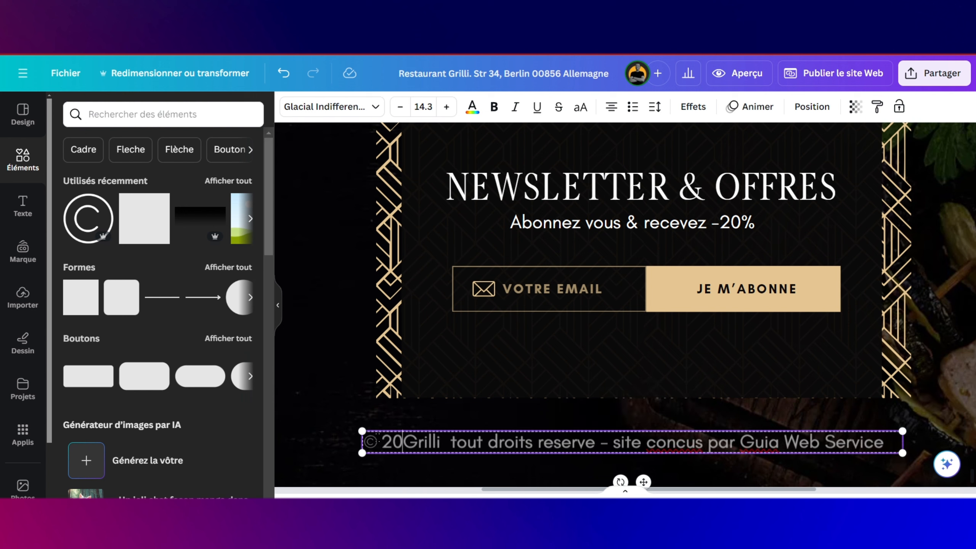
text(4)
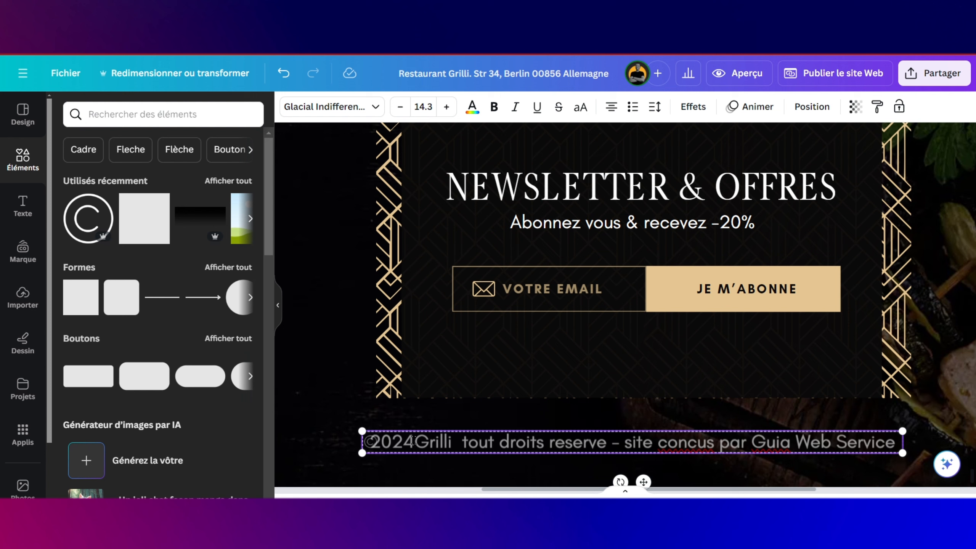
click(523, 427)
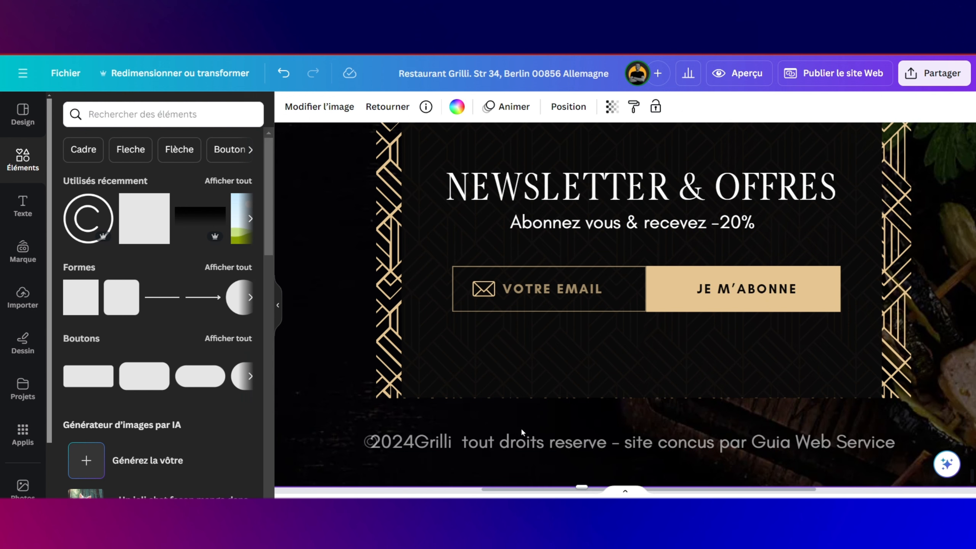
Step: Ungroup the © symbol and footer text, shifting the text slightly right
click(523, 440)
click(670, 399)
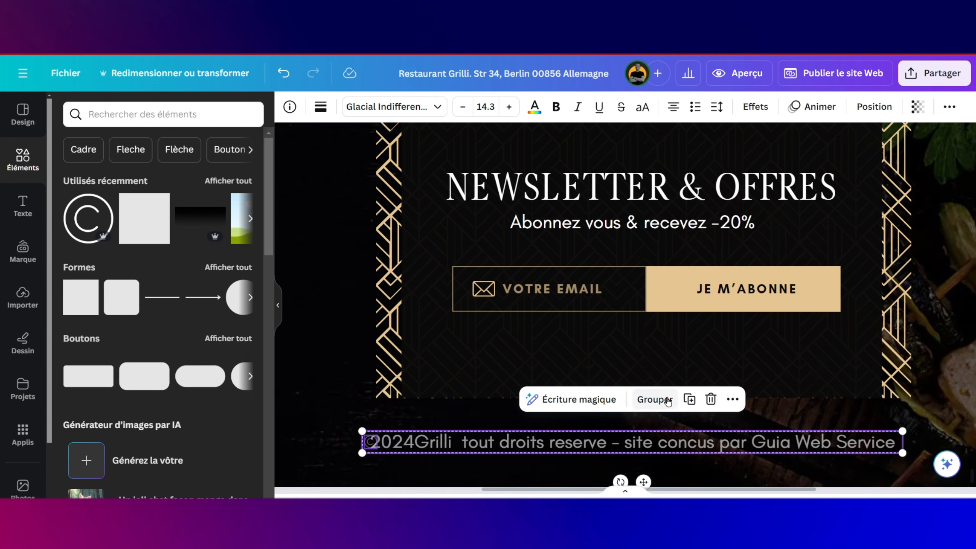
click(490, 407)
click(461, 444)
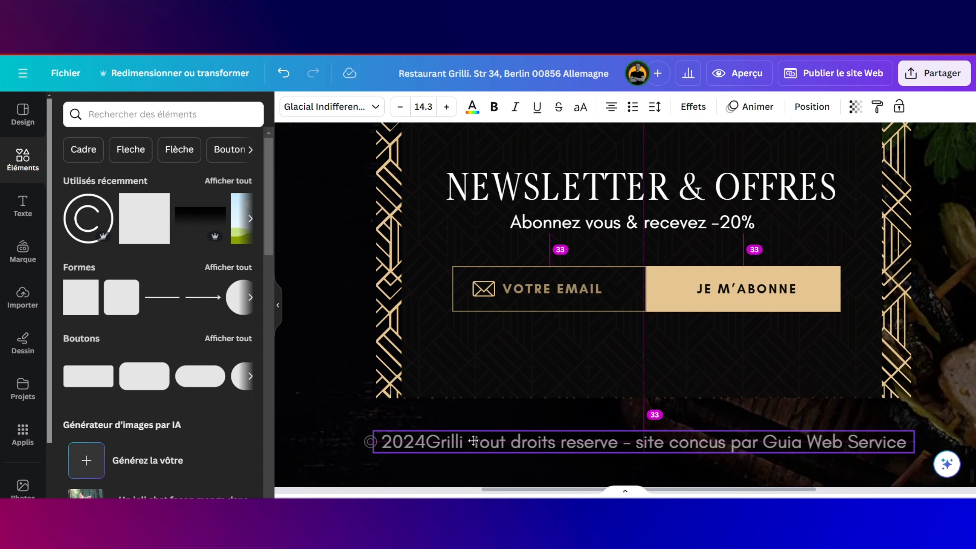
drag(461, 444, 476, 444)
Step: Enlarge and lower the © symbol, and add a space after 2024
click(369, 441)
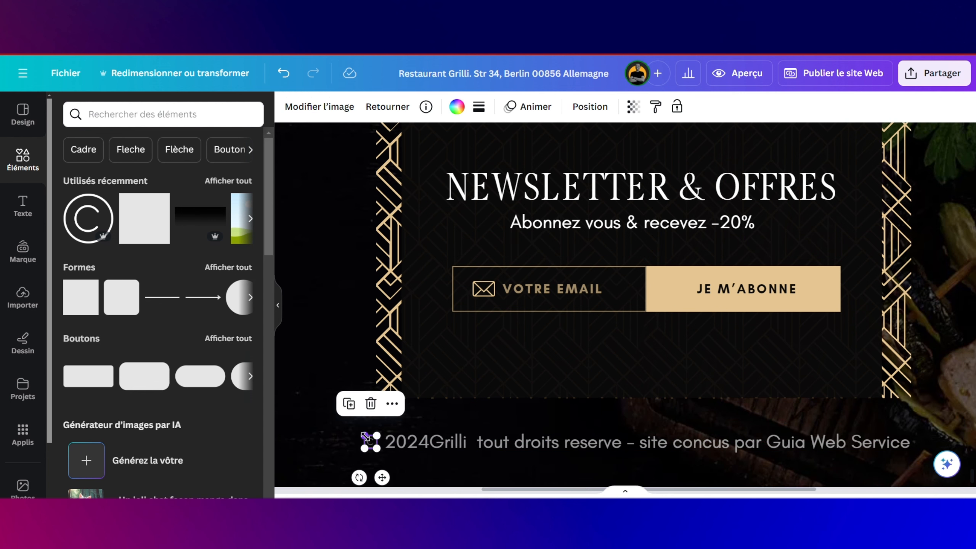
right_click(350, 428)
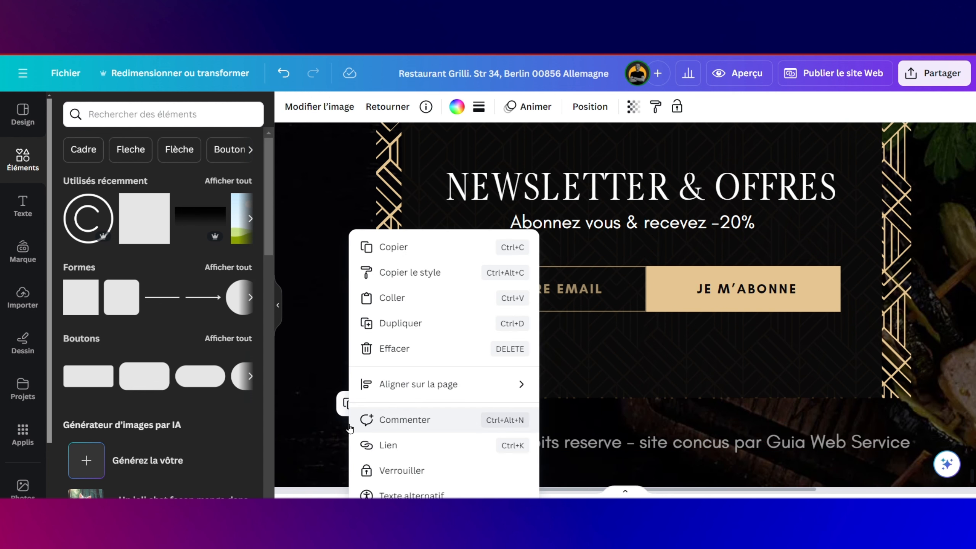
click(333, 435)
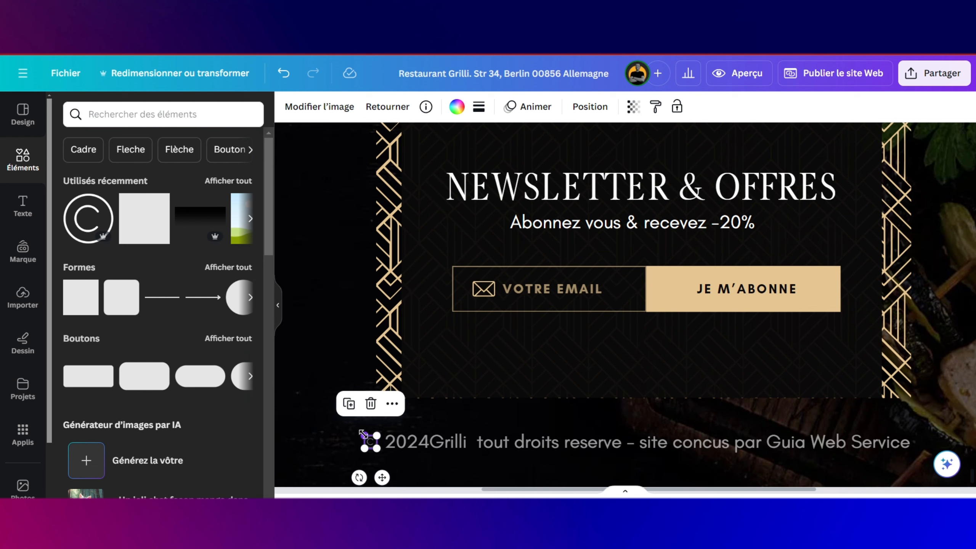
drag(363, 434, 358, 431)
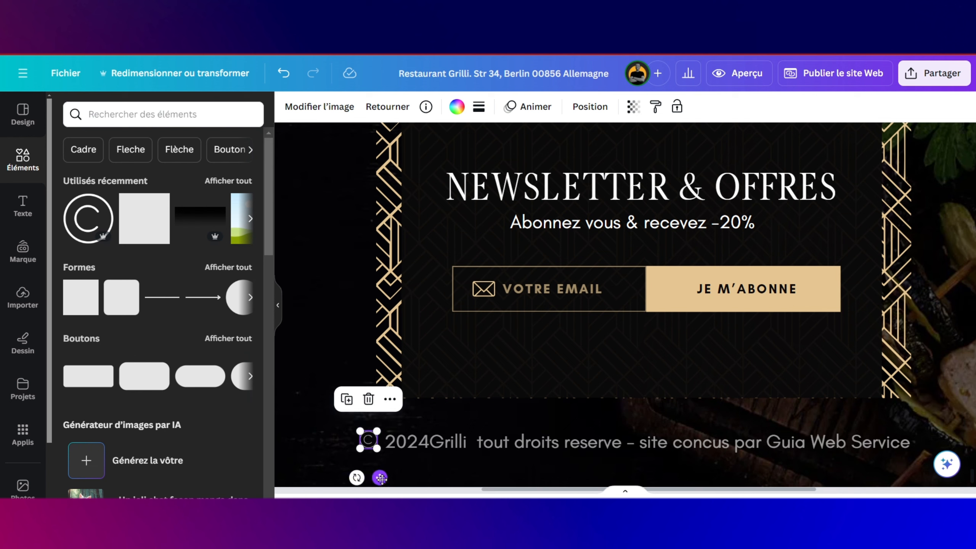
drag(381, 477, 380, 480)
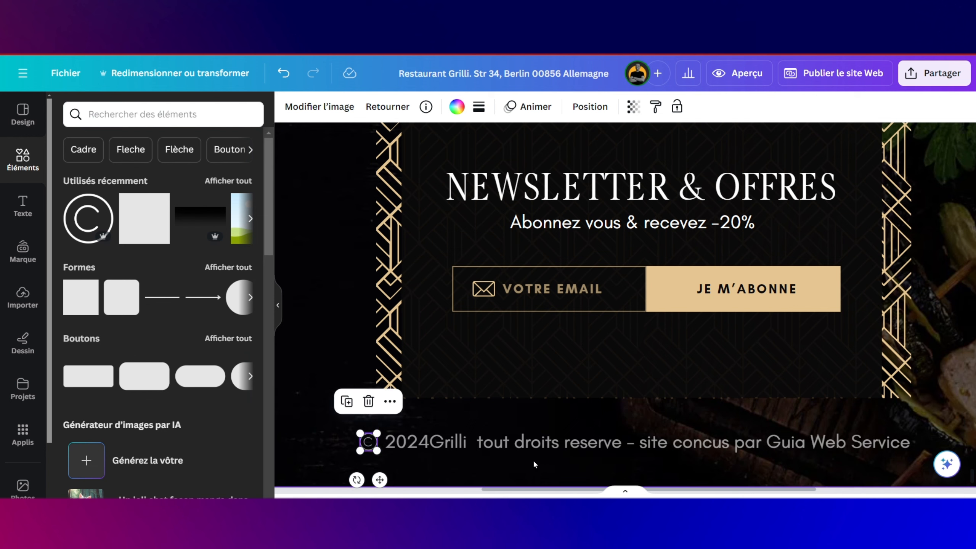
click(533, 459)
click(434, 442)
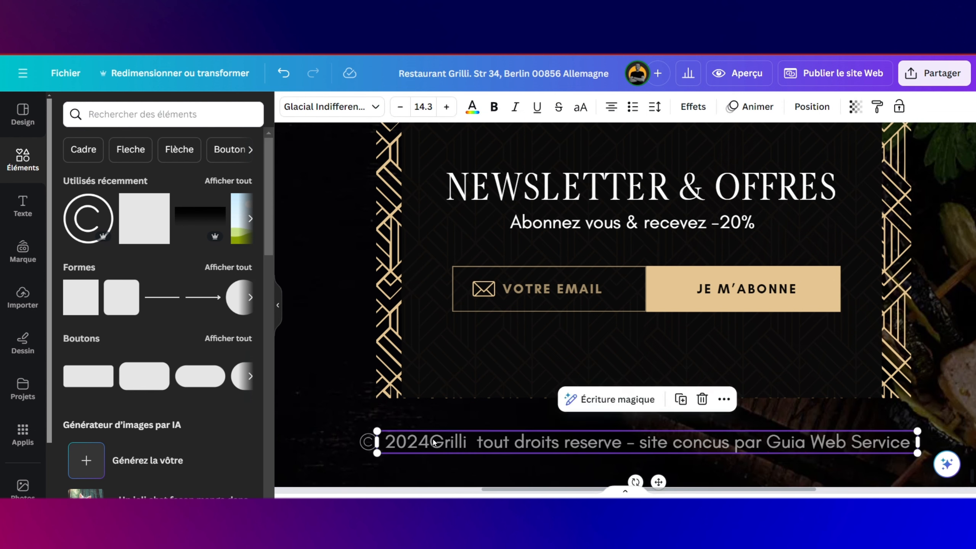
click(431, 443)
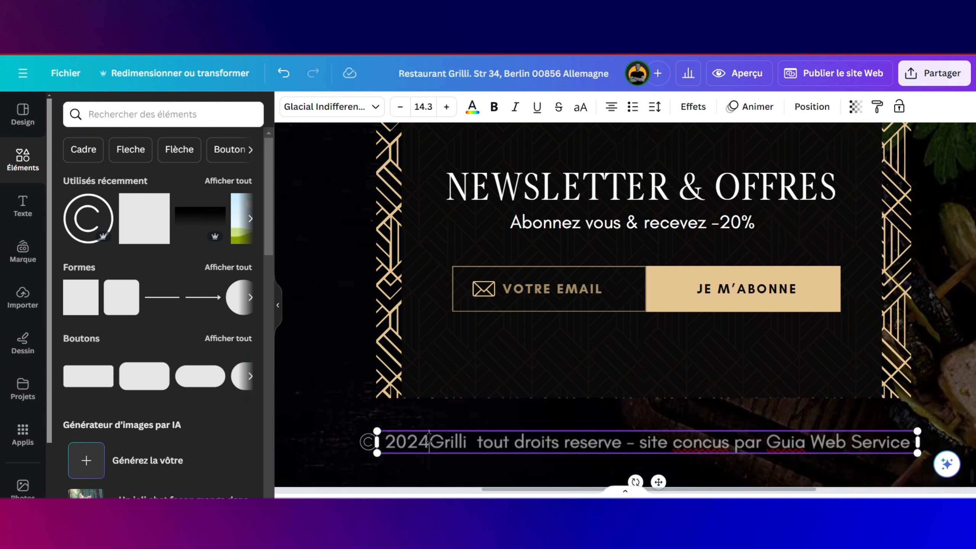
click(457, 466)
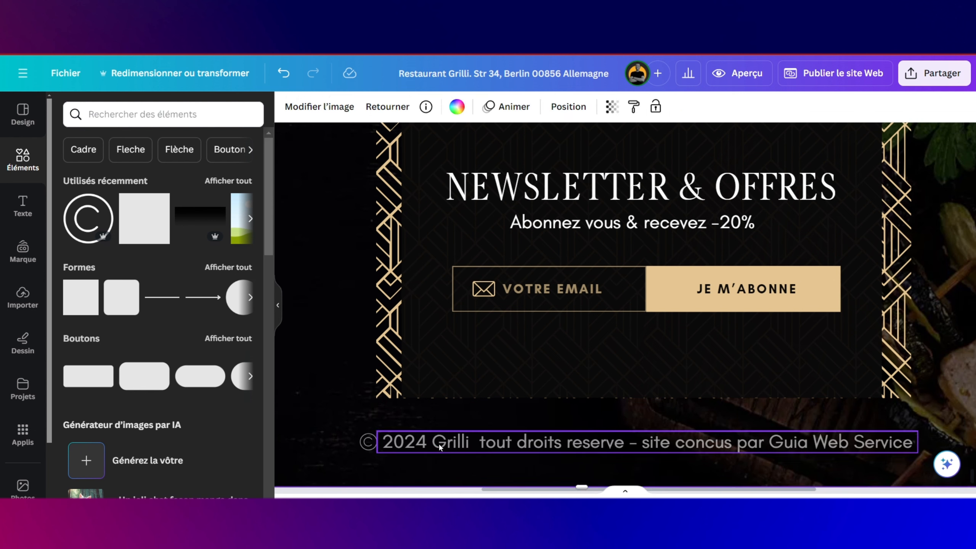
Step: Copy the ACCUEIL, MENUS, HISTOIRE, CONTACT links to the footer's right edge
scroll(477, 442, down, 7)
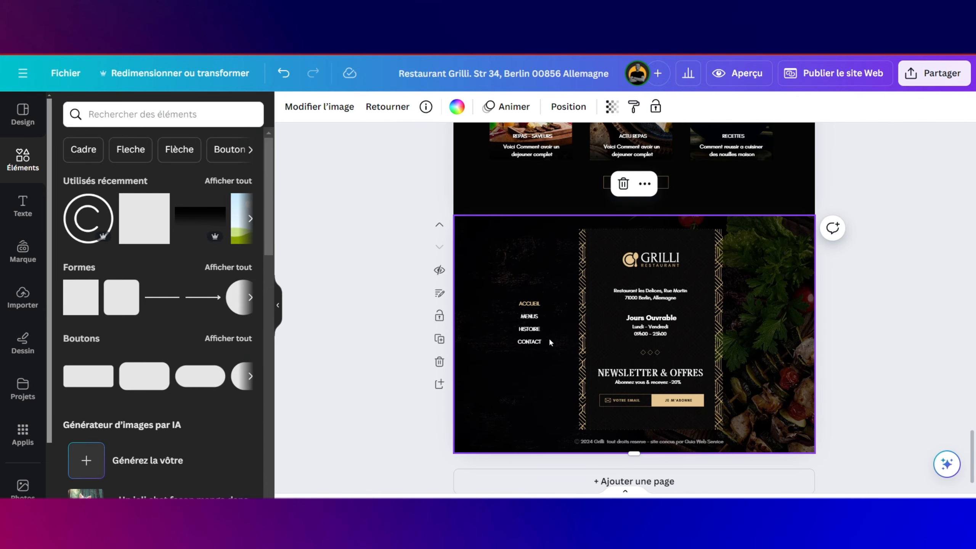
drag(534, 303, 530, 349)
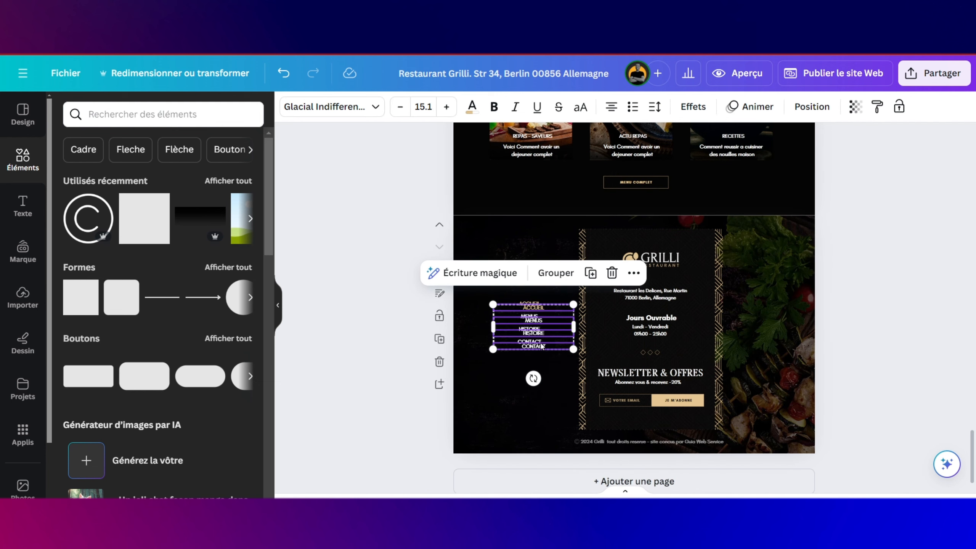
drag(537, 316, 775, 316)
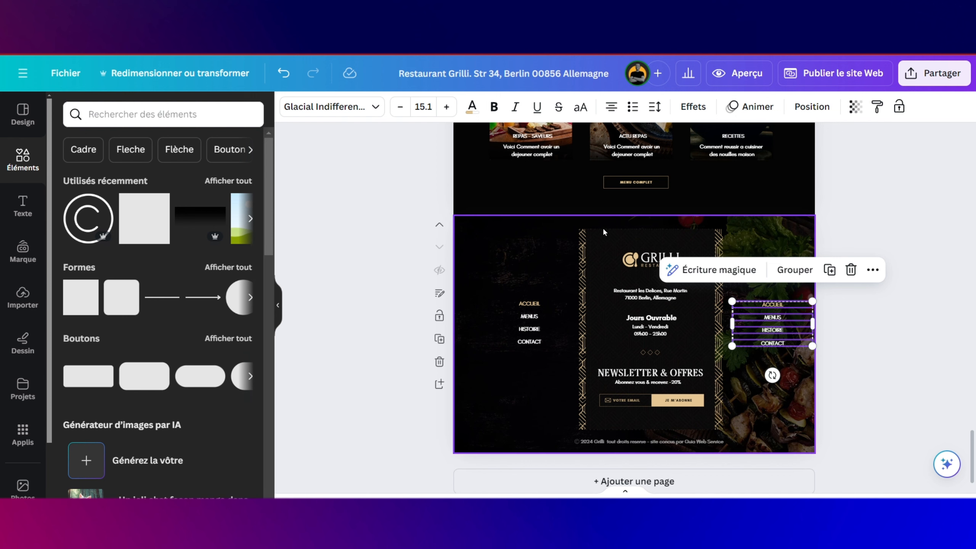
Step: Group the left menu links with the newsletter panel and shift the group into place
drag(560, 230, 676, 427)
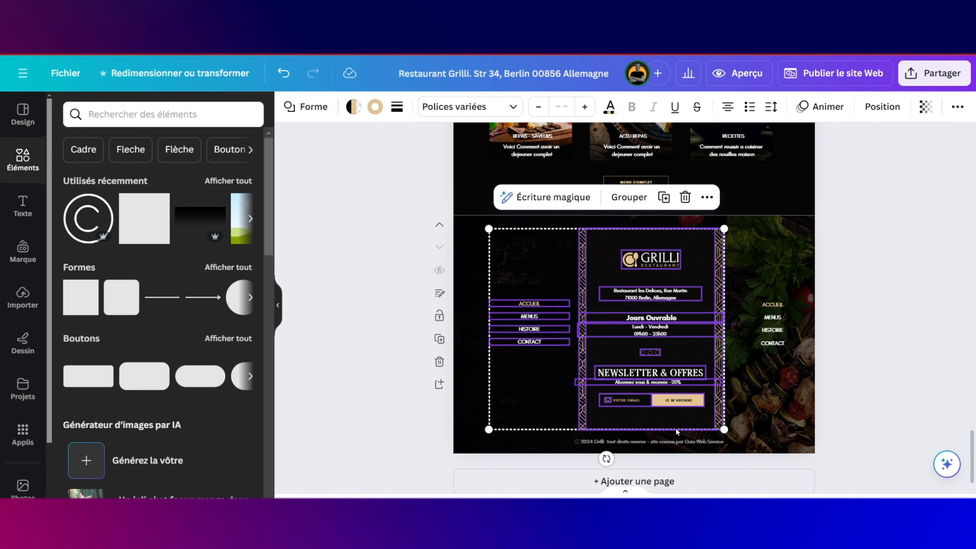
click(630, 196)
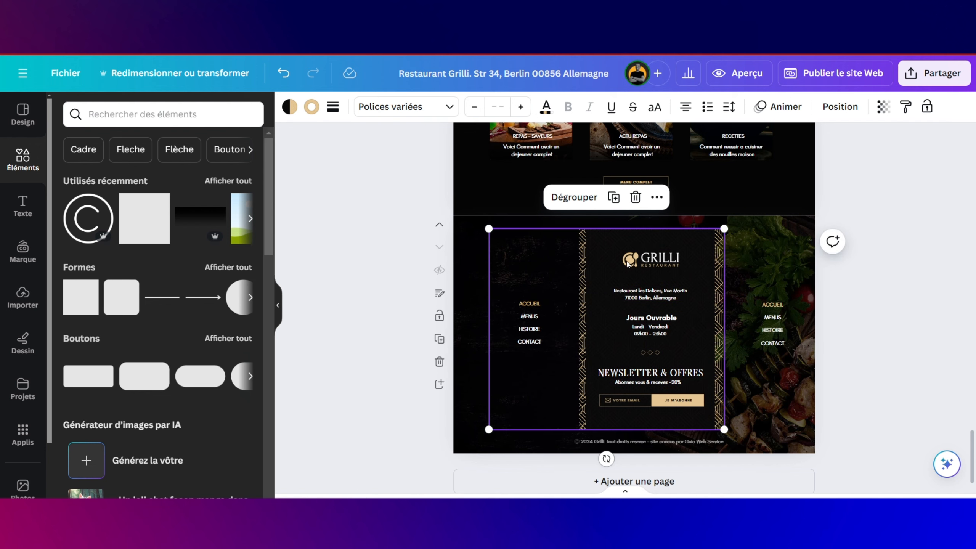
right_click(627, 263)
click(591, 273)
mouse_move(583, 288)
mouse_down()
mouse_move(563, 279)
mouse_move(590, 285)
mouse_up()
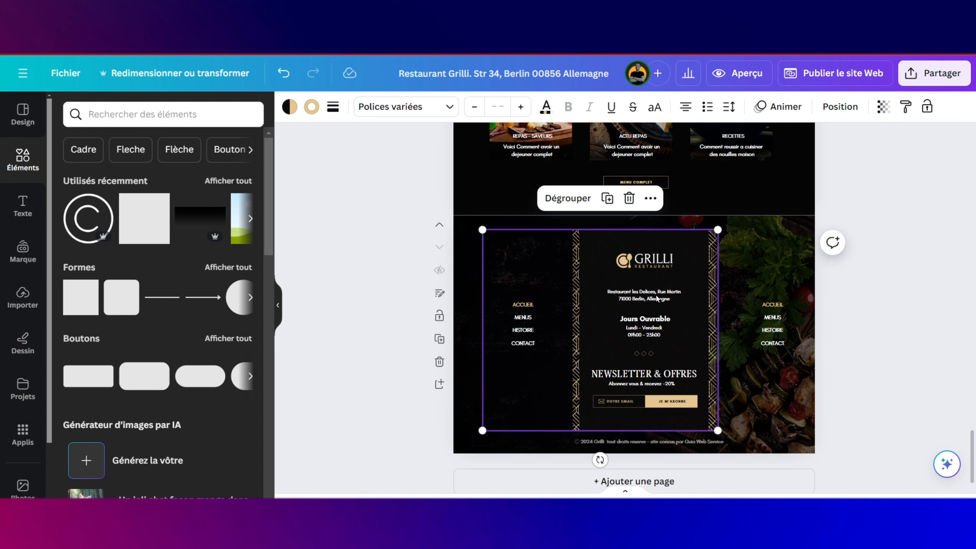
Step: Move the right-hand link list about 20 px left
drag(780, 289, 778, 345)
right_click(762, 337)
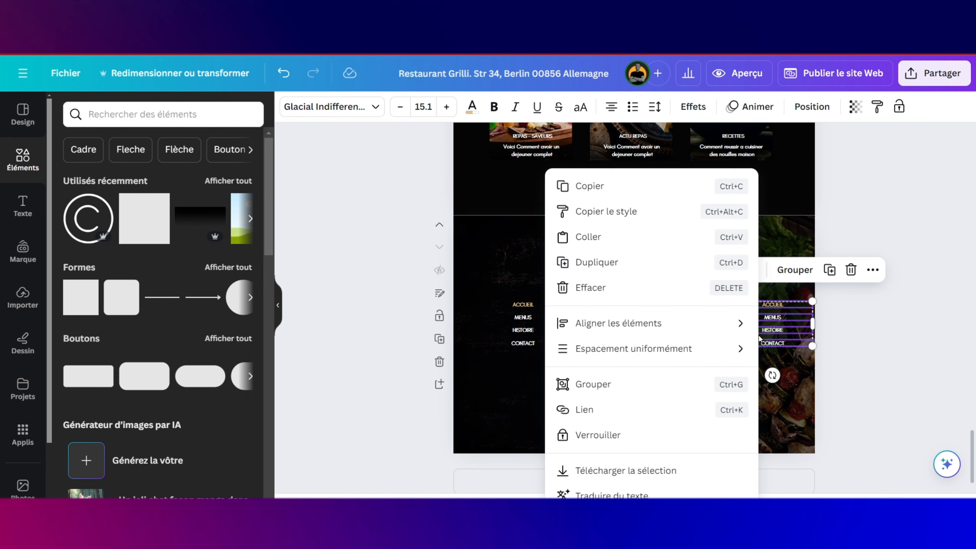
click(774, 332)
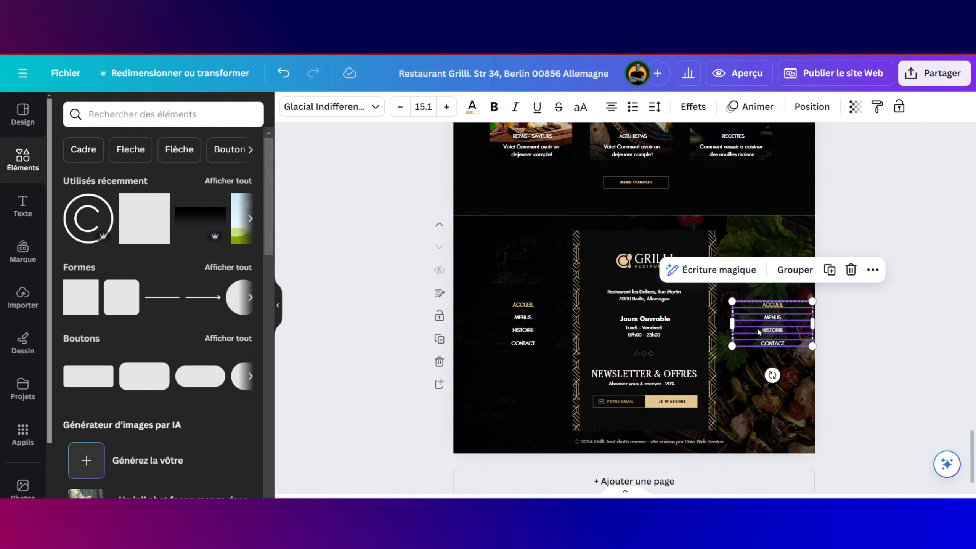
mouse_move(760, 332)
mouse_down()
mouse_move(744, 331)
mouse_move(772, 332)
mouse_up()
Step: Rename the right-hand links to YOUTUBE, INSTAGRAM, WHATSAPP and GOOGLE MAP
click(775, 370)
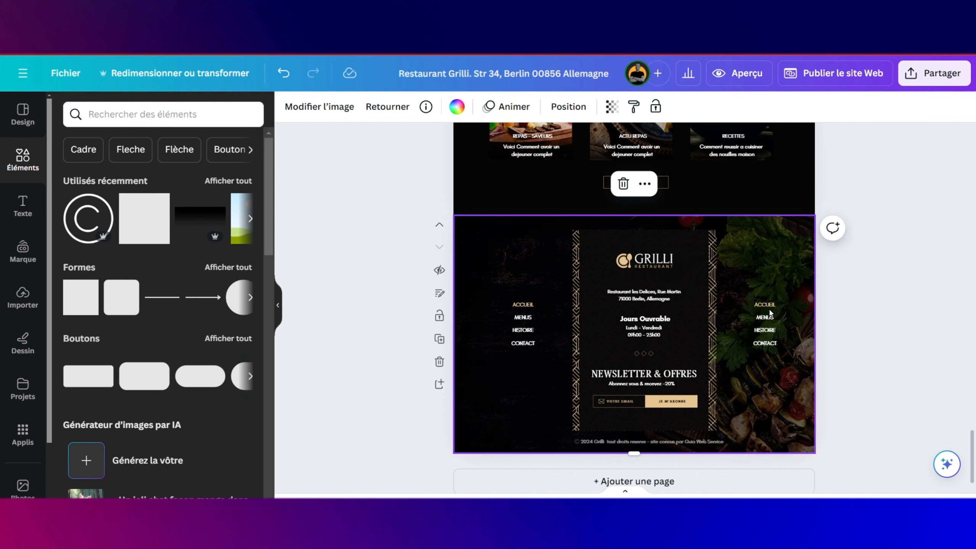
double_click(767, 304)
scroll(774, 302, up, 1)
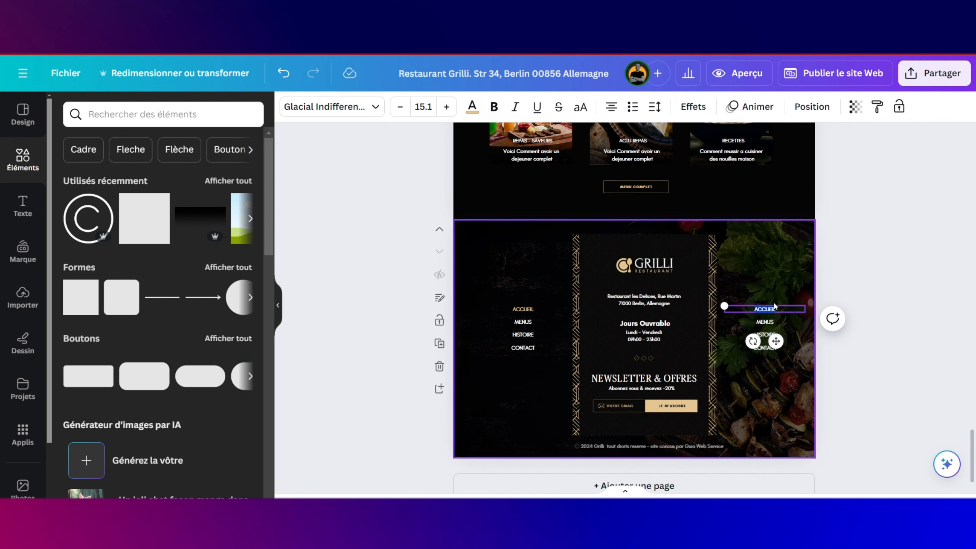
scroll(774, 304, up, 5)
scroll(773, 300, right, 2)
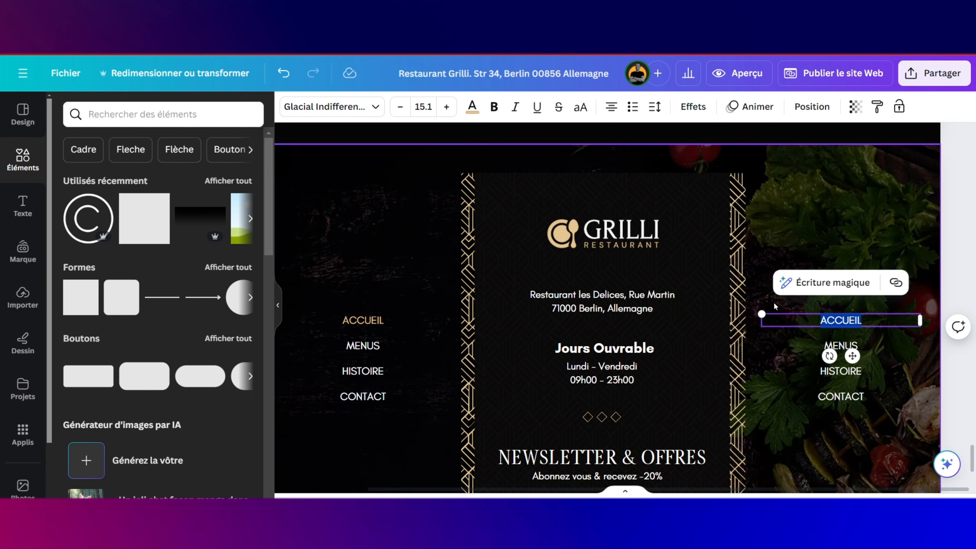
key(Caps_Lock)
key(Caps_Lock)
text(YOUTUB)
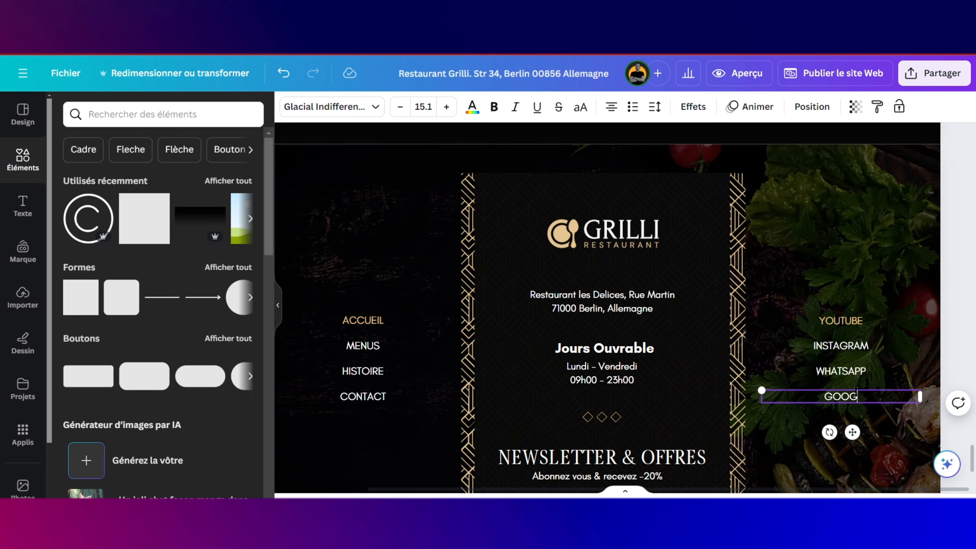
text(E MAP)
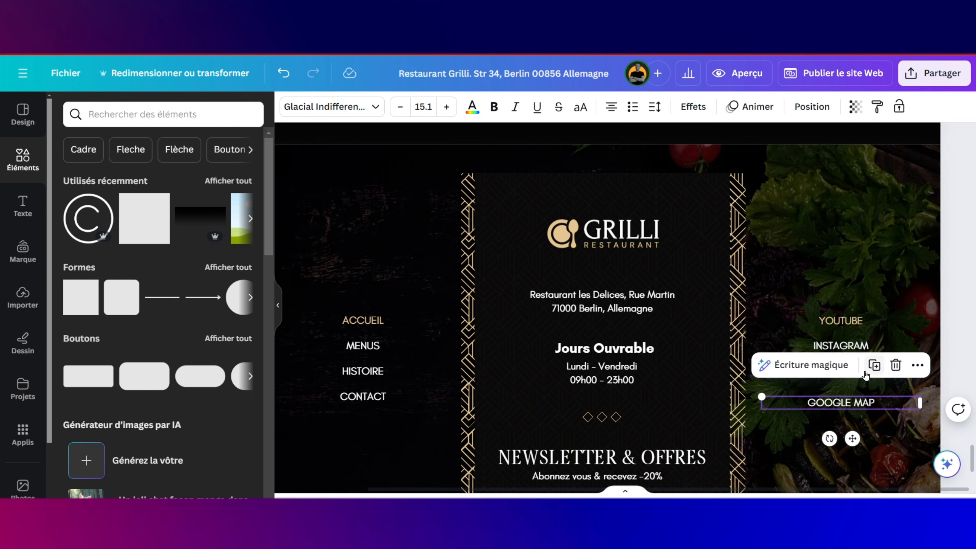
click(390, 395)
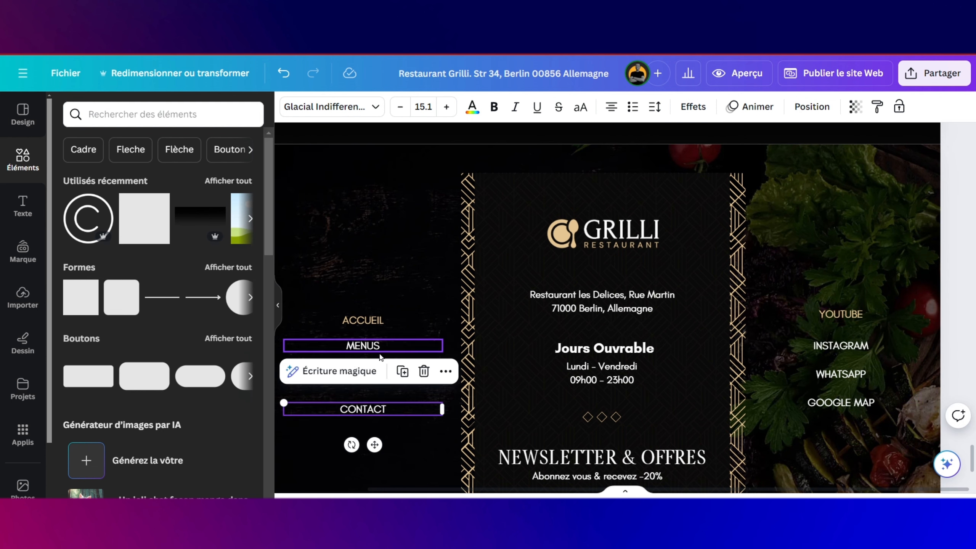
Step: Resize the central newsletter frame, undoing an accidental move of the black panel
click(569, 246)
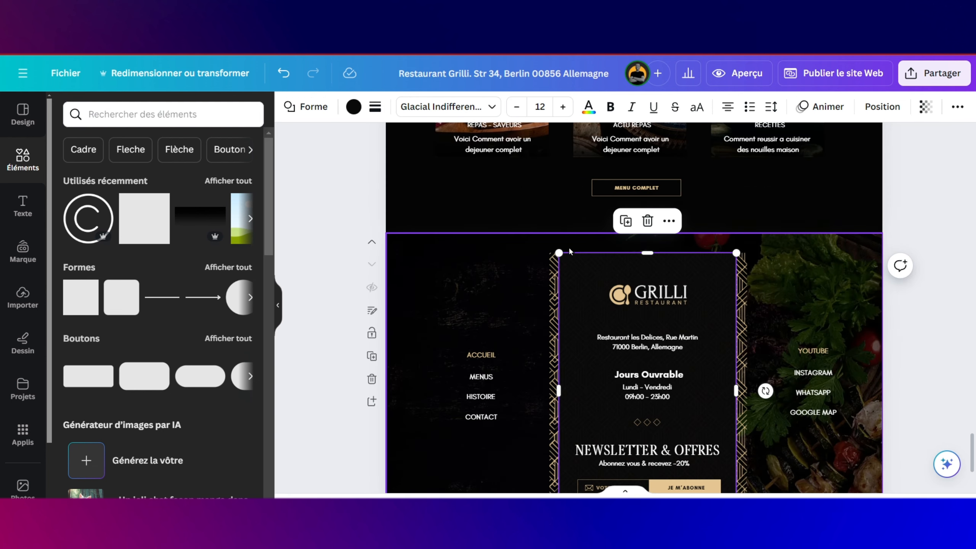
scroll(569, 252, down, 2)
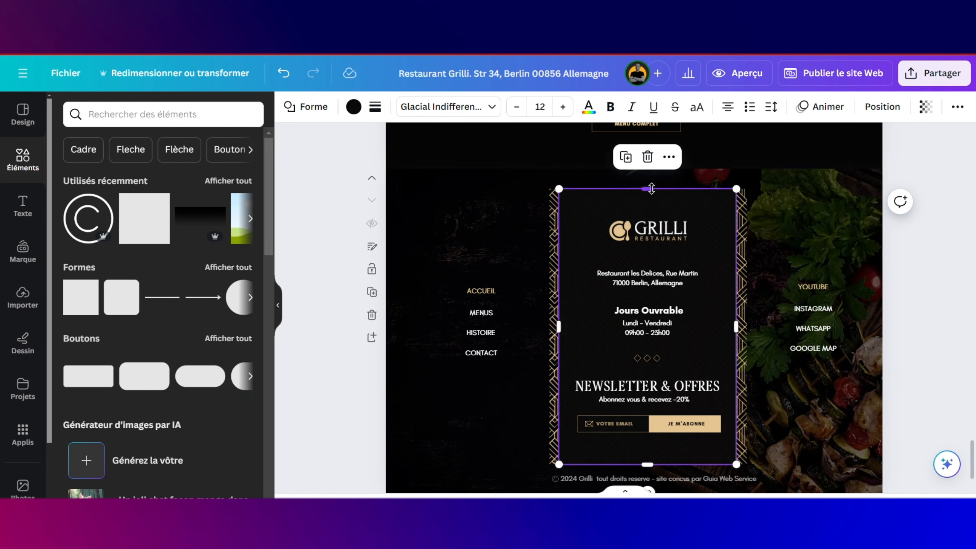
drag(556, 169, 642, 172)
scroll(693, 389, up, 5)
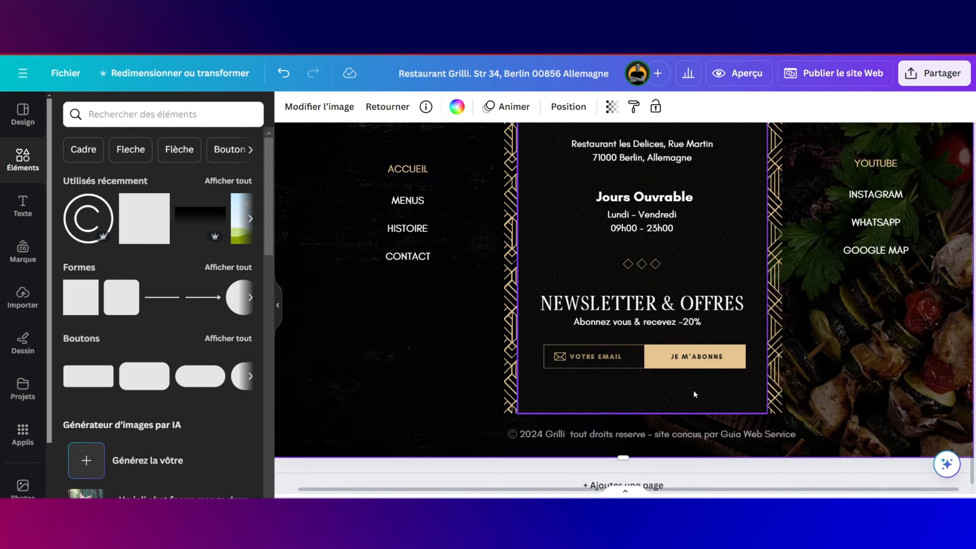
drag(694, 391, 619, 423)
key(ctrl+z)
scroll(613, 419, down, 6)
click(728, 332)
Step: Add a square shape to the events page and stretch it to the full page width
scroll(729, 335, up, 5)
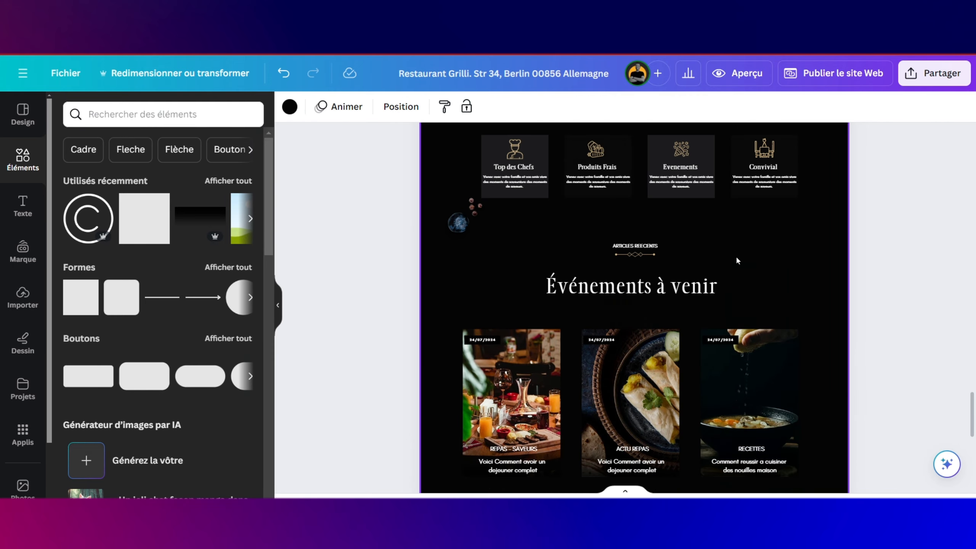
drag(144, 218, 439, 317)
scroll(461, 318, down, 3)
drag(484, 290, 484, 446)
drag(549, 304, 852, 304)
scroll(850, 303, up, 3)
drag(636, 267, 637, 248)
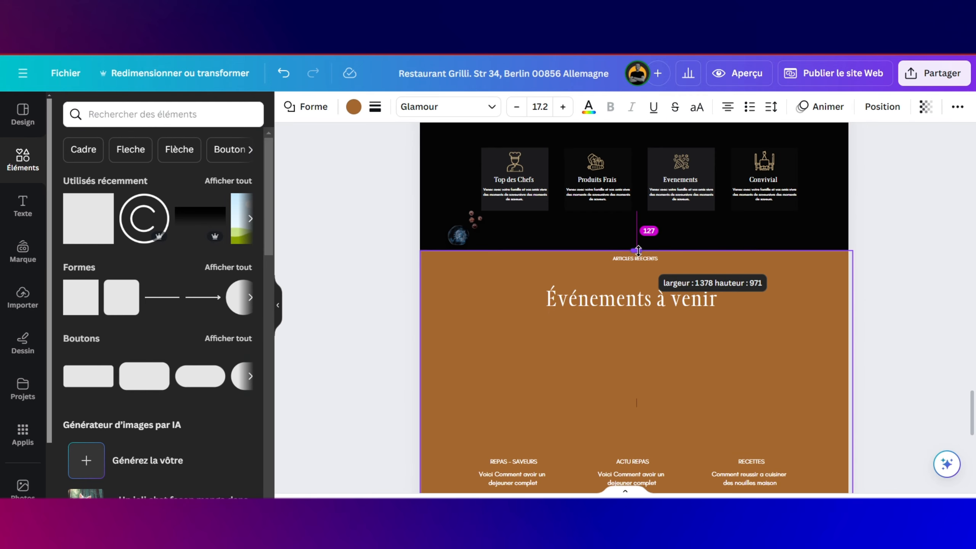
drag(853, 401, 848, 400)
Step: Colour the new shape dark #1C1C1E
click(354, 107)
click(243, 184)
scroll(699, 291, down, 5)
click(243, 184)
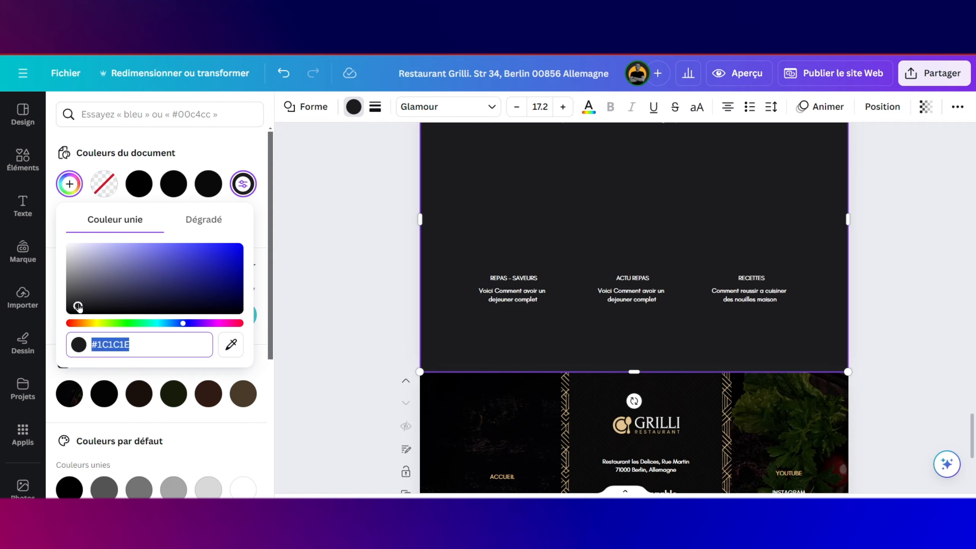
drag(78, 306, 71, 311)
scroll(399, 225, up, 4)
Step: Send the dark shape to the background behind the Événements à venir content
click(883, 107)
click(225, 169)
click(369, 208)
scroll(463, 226, up, 1)
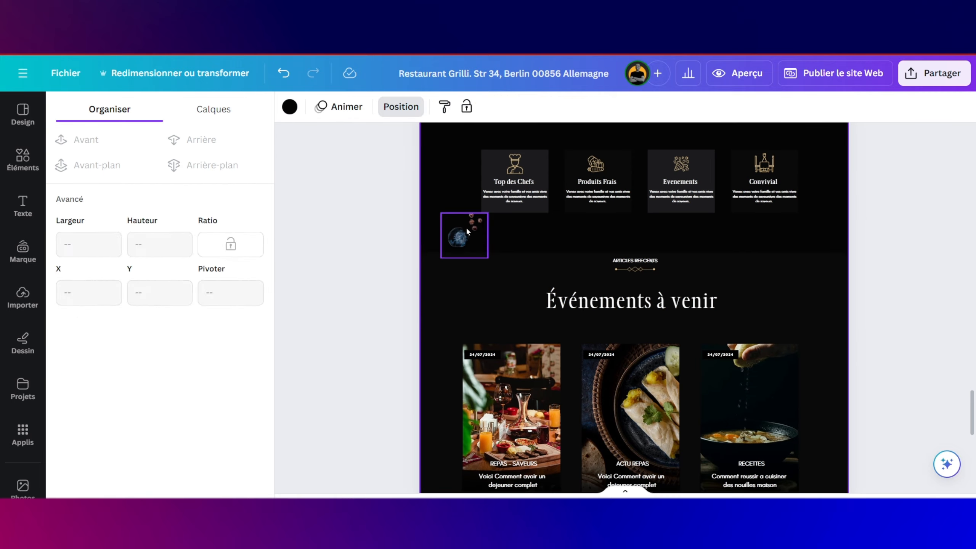
drag(466, 226, 457, 223)
scroll(773, 289, down, 10)
scroll(794, 254, up, 20)
Step: Check the colour of the dark Ailes de Poulet backdrop
click(797, 260)
click(353, 107)
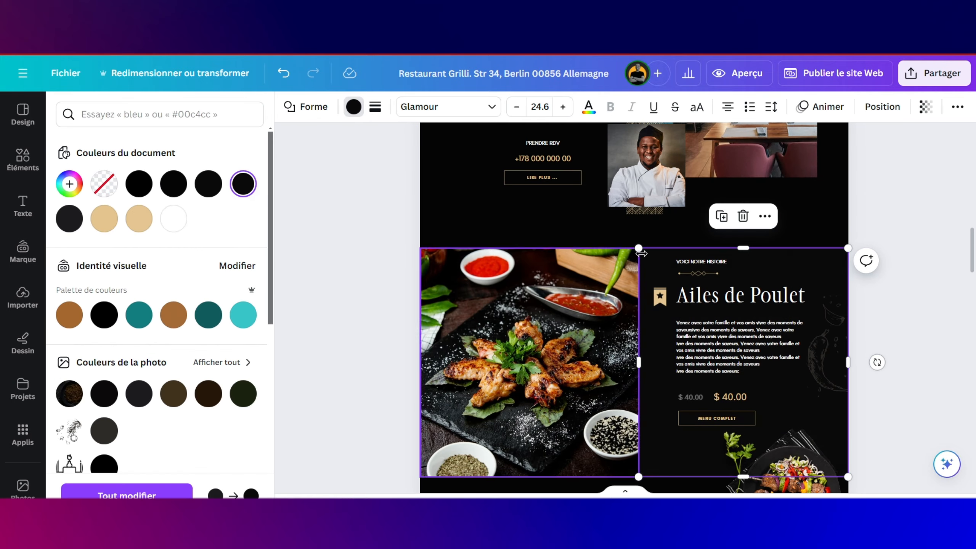
scroll(282, 296, up, 15)
click(282, 296)
scroll(469, 299, up, 2)
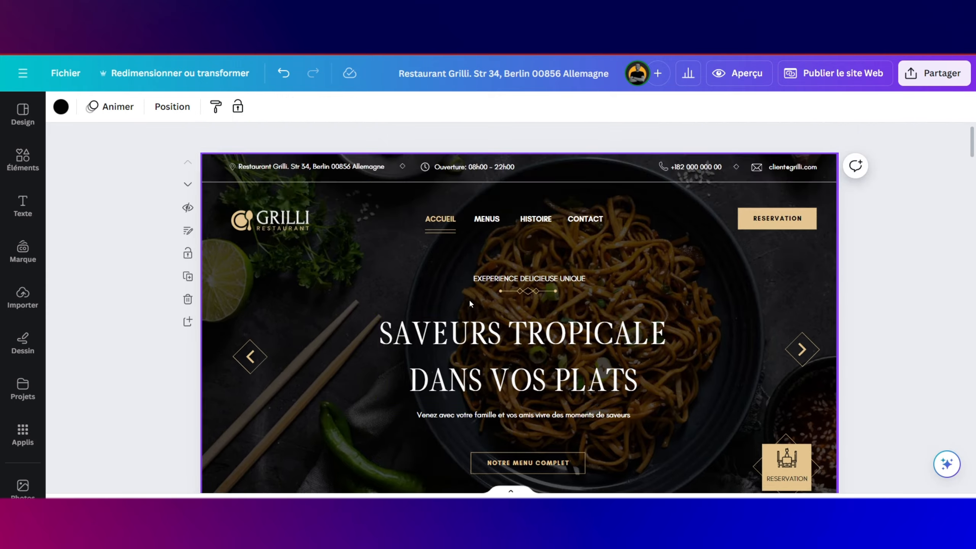
scroll(469, 299, down, 20)
scroll(469, 299, down, 10)
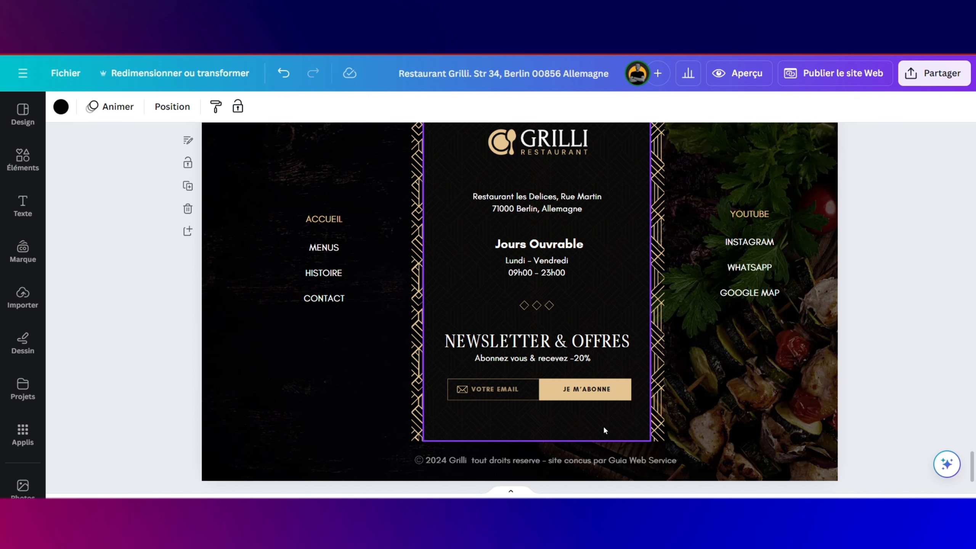
Step: Scroll back up to the hero page and undo a stray shift of the hero image
scroll(684, 334, up, 10)
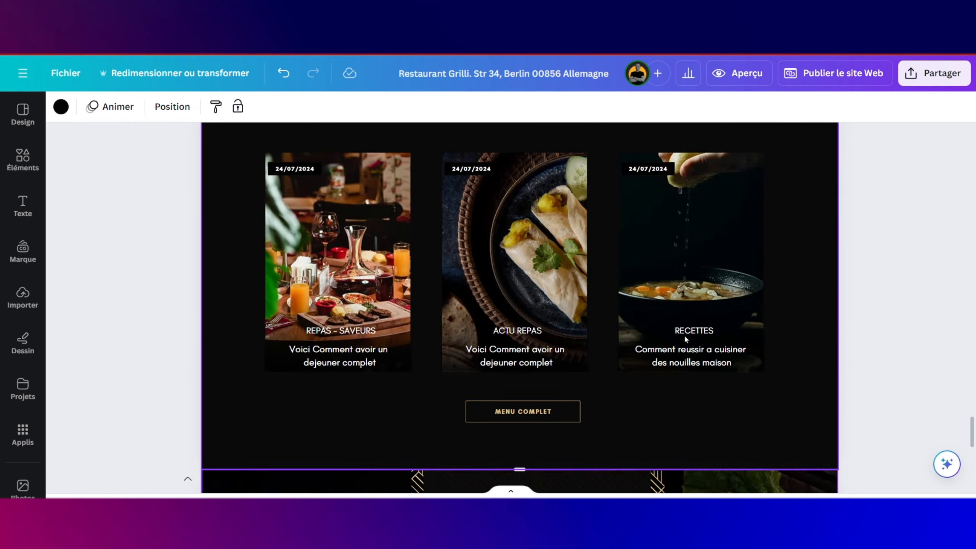
scroll(685, 338, up, 12)
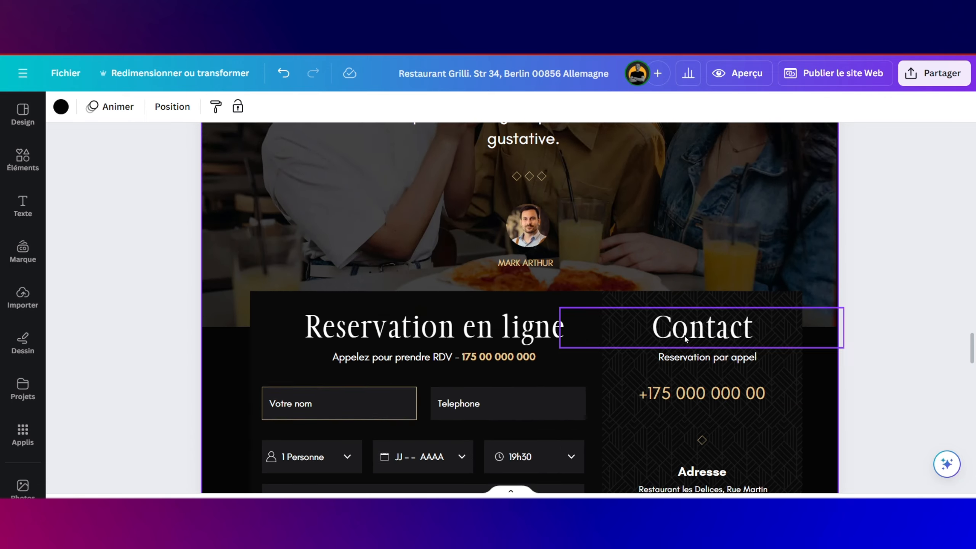
scroll(685, 339, up, 15)
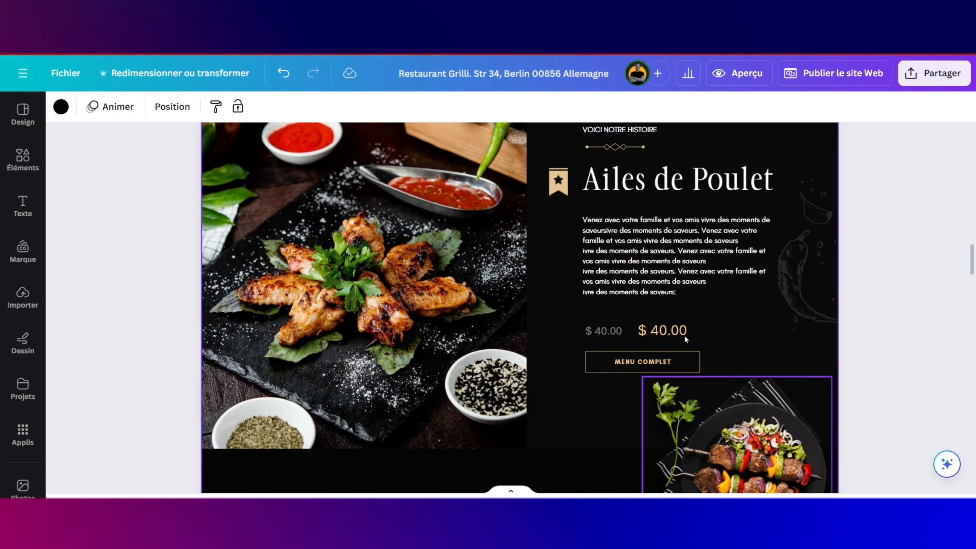
scroll(685, 339, up, 10)
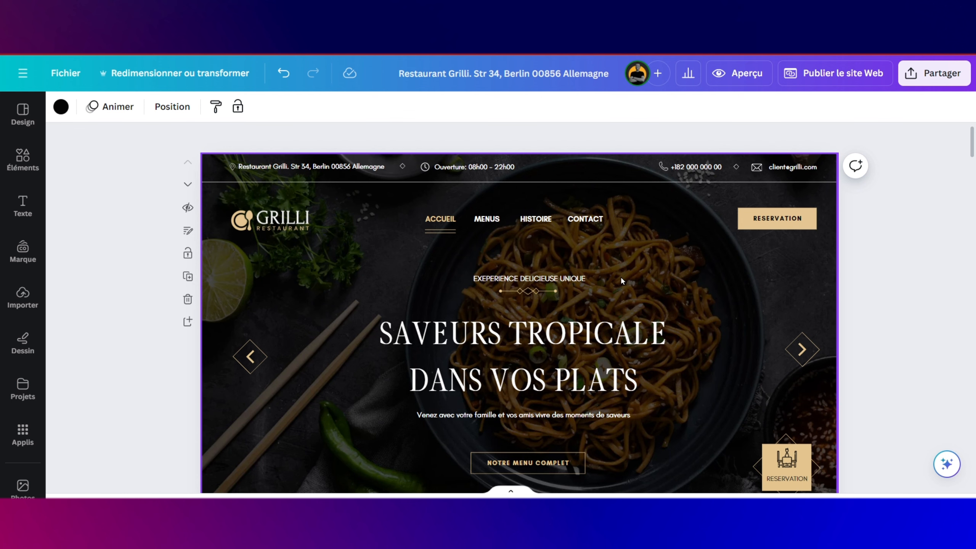
scroll(621, 276, down, 1)
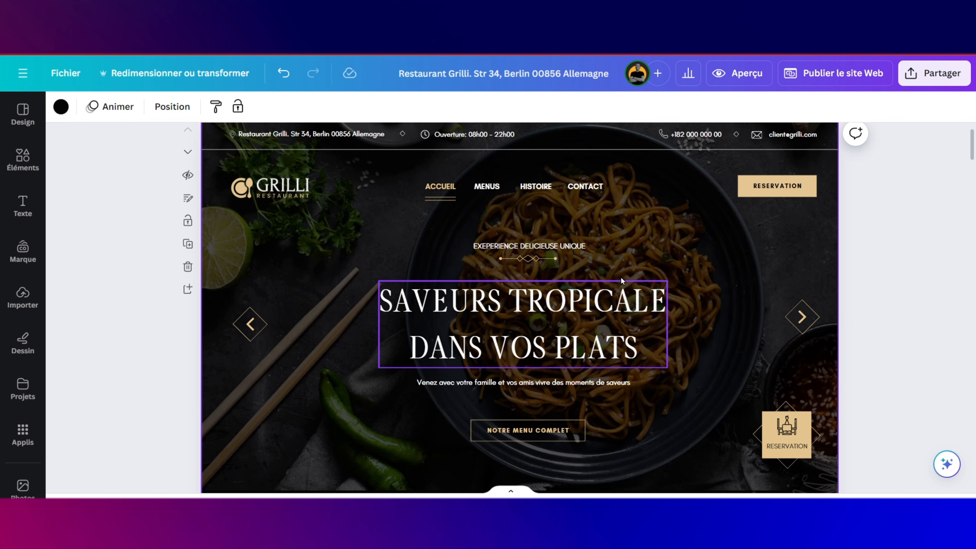
click(423, 170)
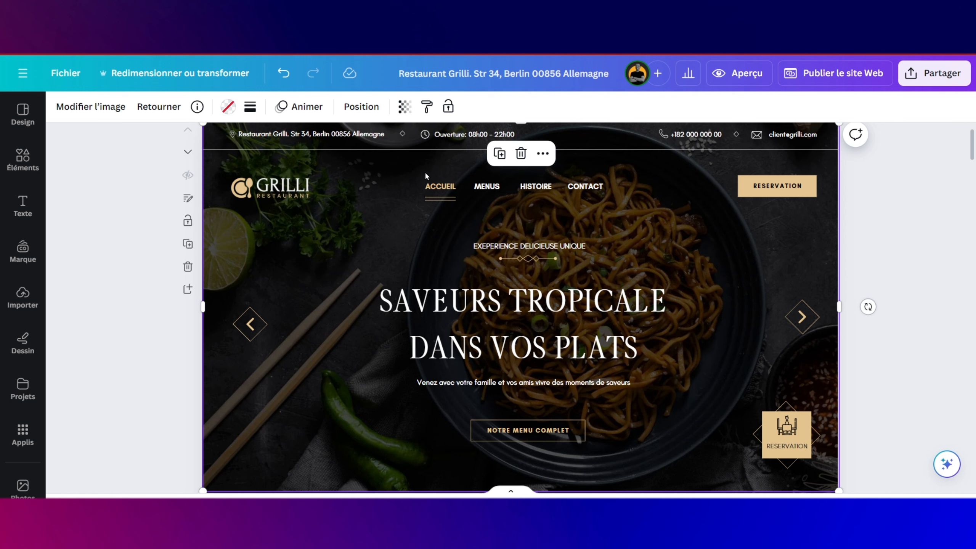
key(ctrl+z)
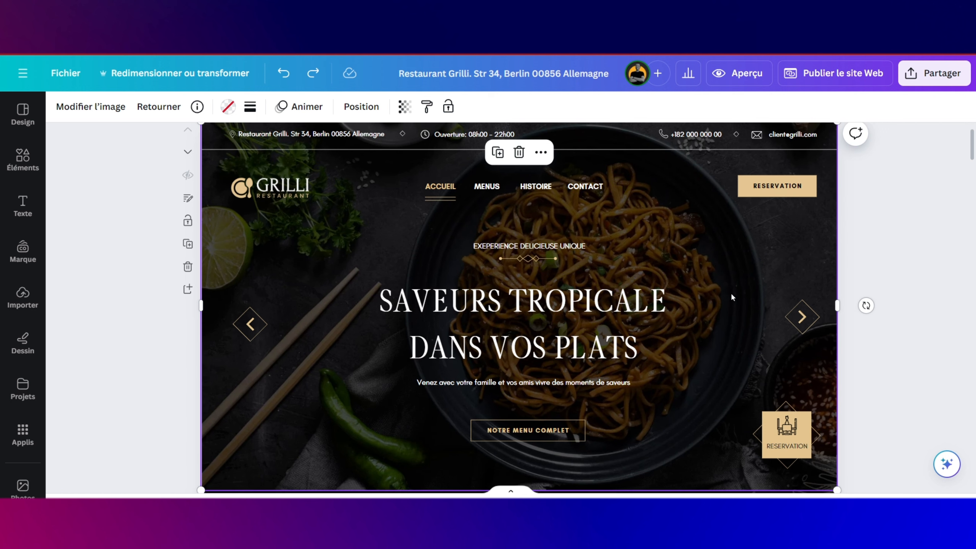